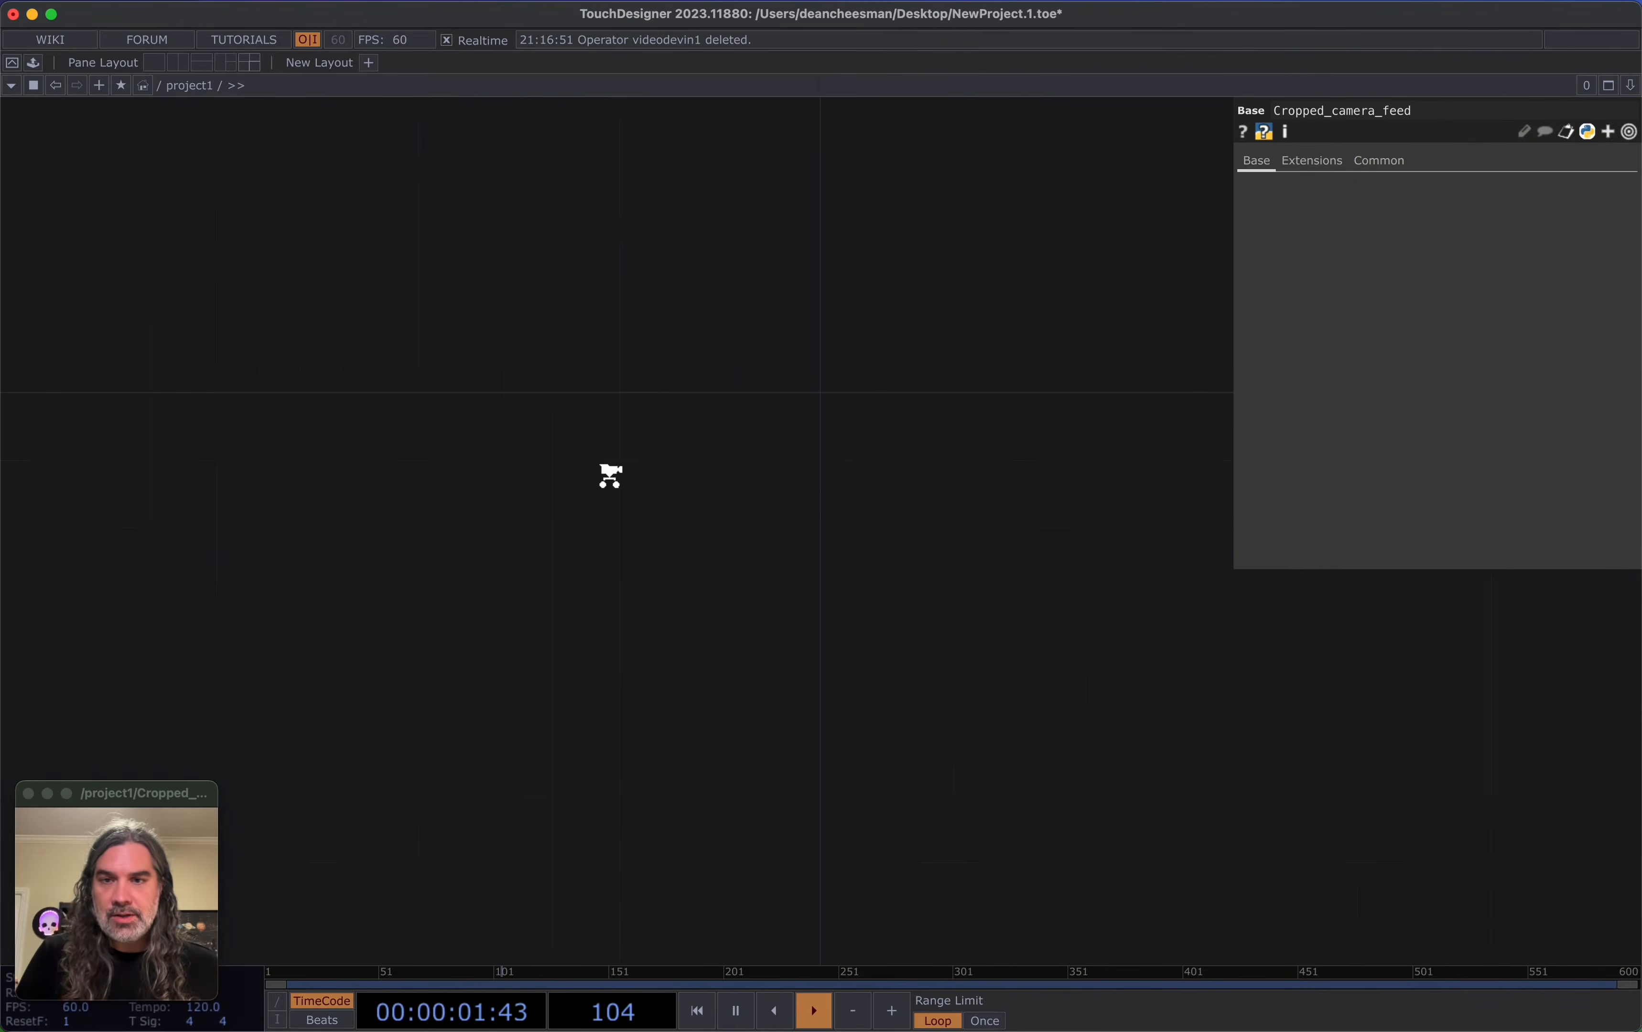
# Try adding a Video Device In TOP as the camera source and delete it from the network
pyautogui.scroll(2, 682, 370)
pyautogui.scroll(1, 682, 370)
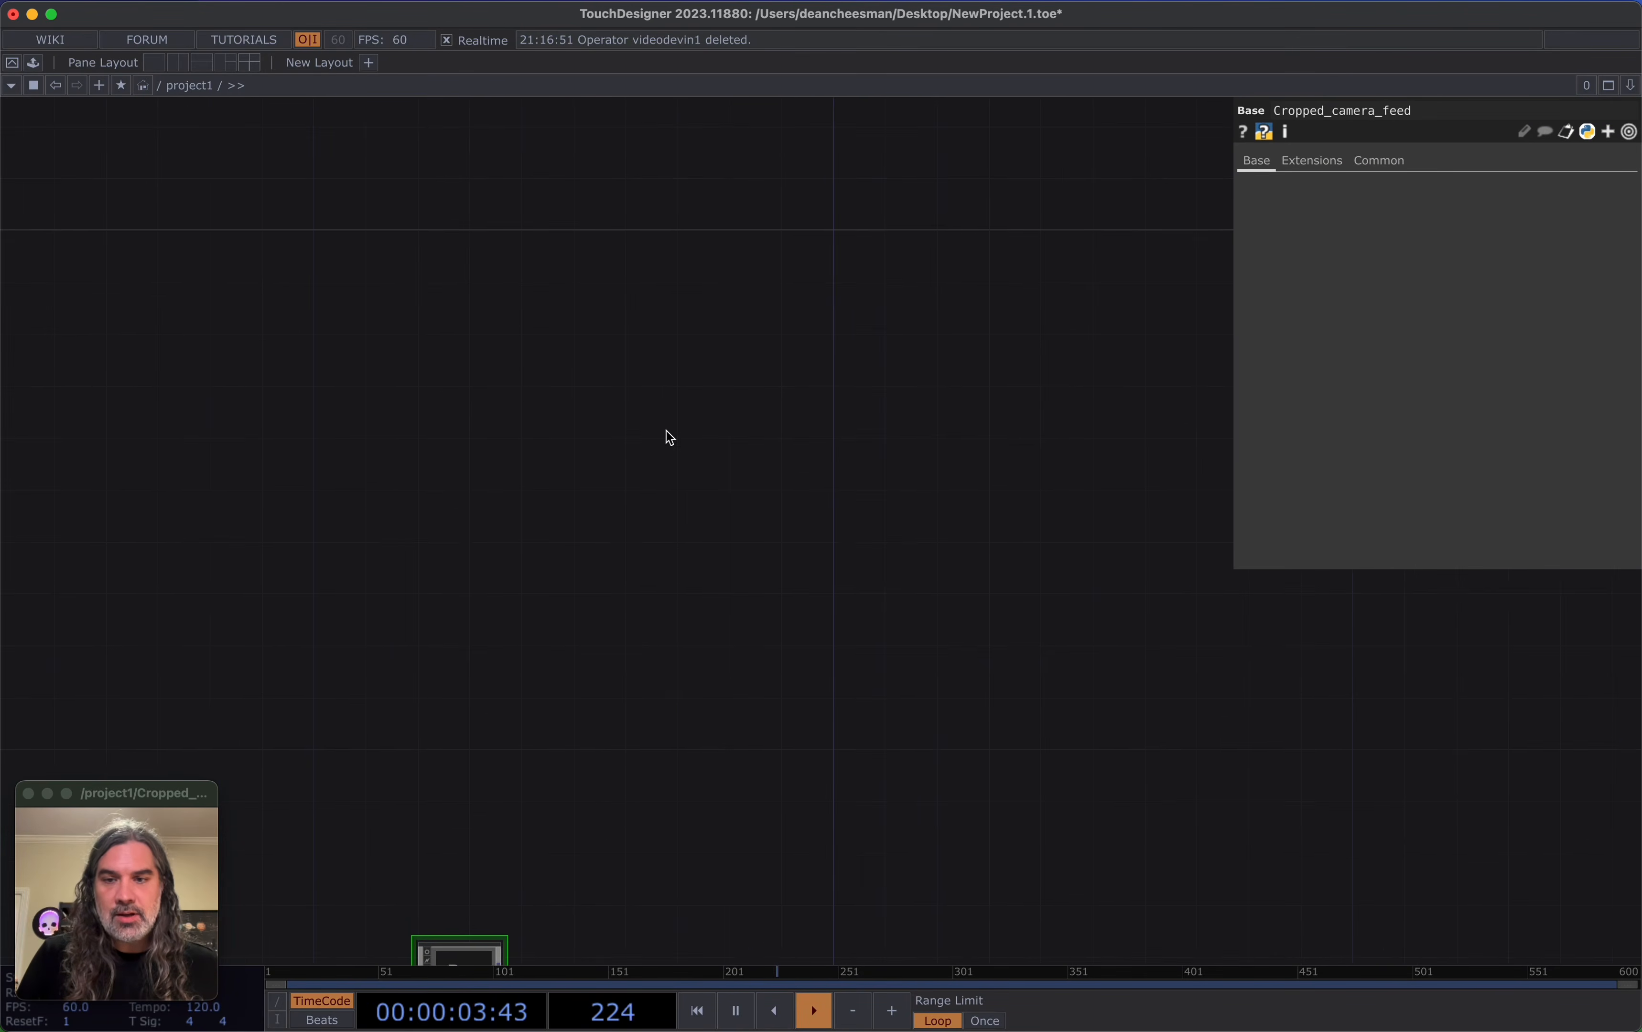
pyautogui.moveTo(602, 648); pyautogui.dragTo(630, 519)
pyautogui.moveTo(484, 851); pyautogui.dragTo(510, 264)
pyautogui.moveTo(666, 208); pyautogui.dragTo(535, 448)
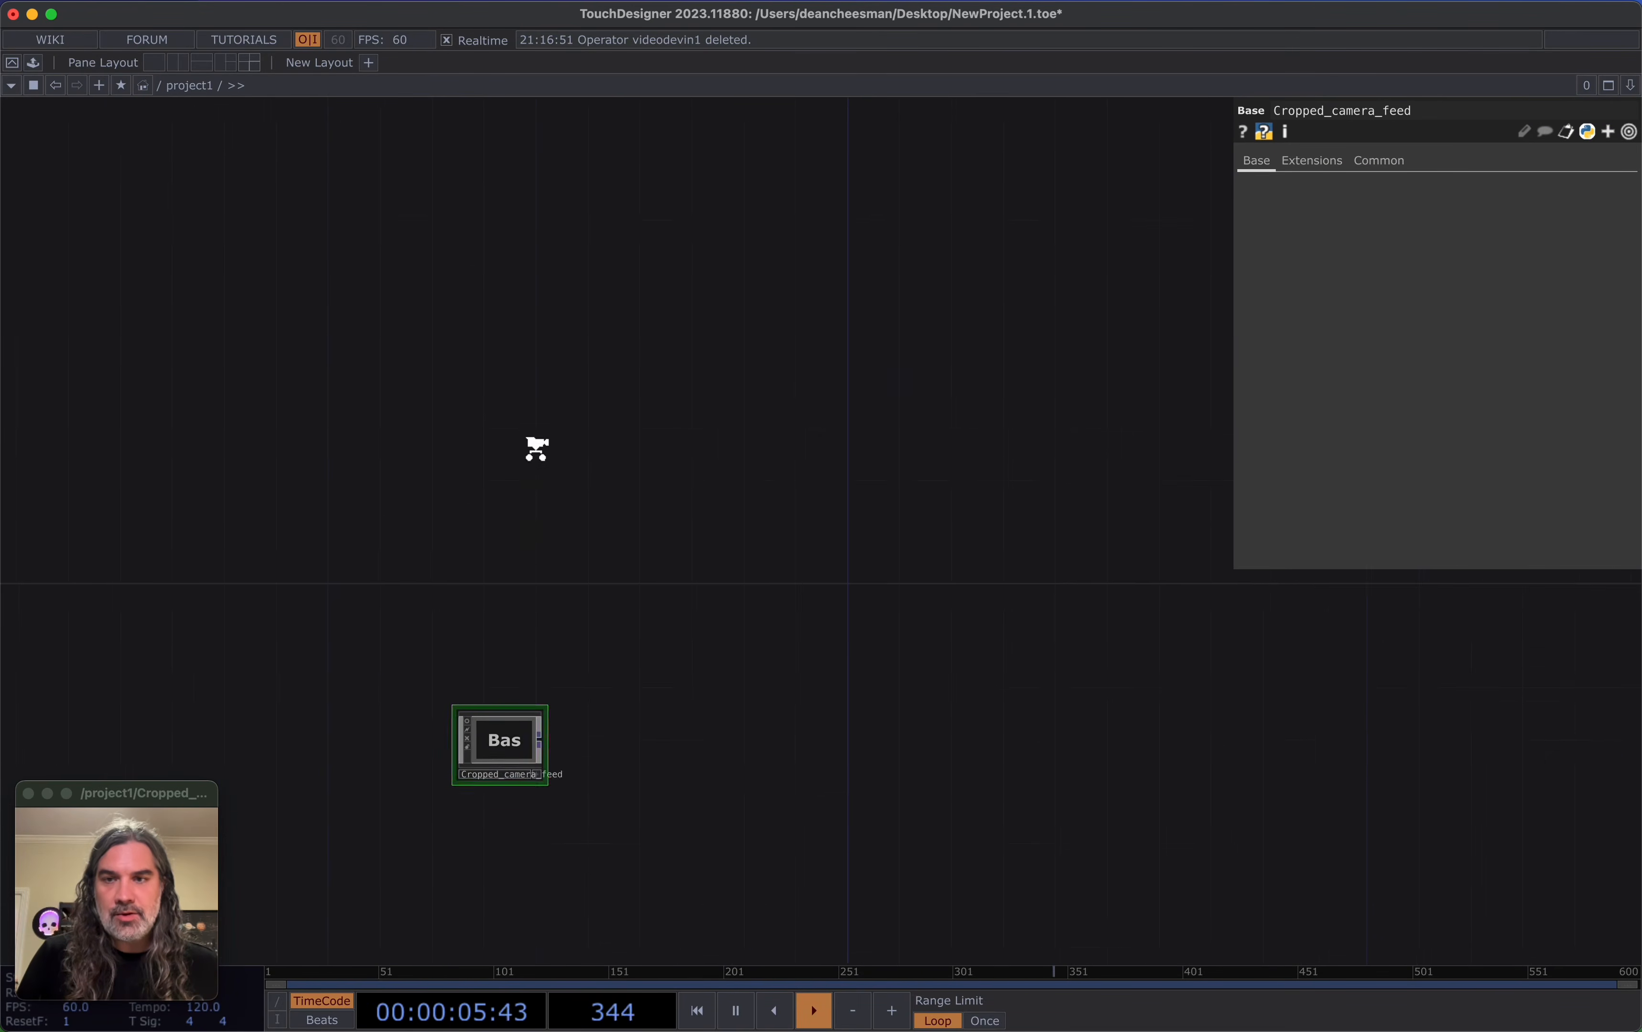
pyautogui.scroll(5, 522, 488)
pyautogui.moveTo(517, 591); pyautogui.dragTo(516, 452)
pyautogui.doubleClick(451, 452)
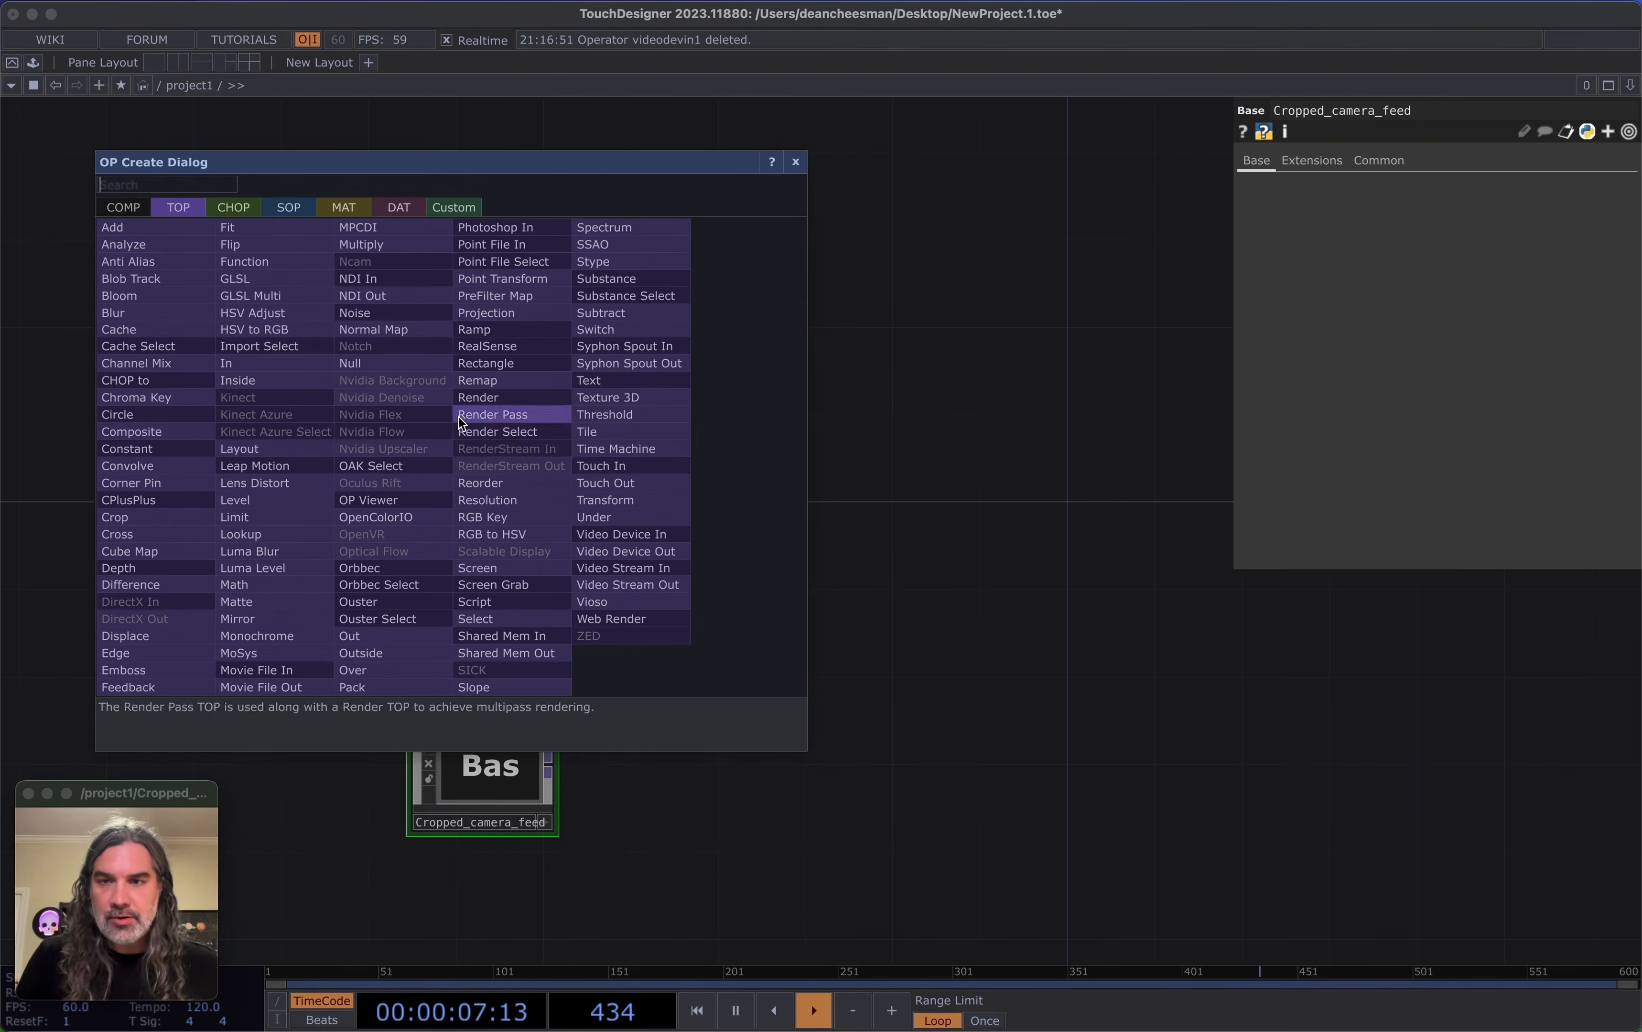
pyautogui.click(631, 535)
pyautogui.click(491, 481)
pyautogui.scroll(2, 546, 487)
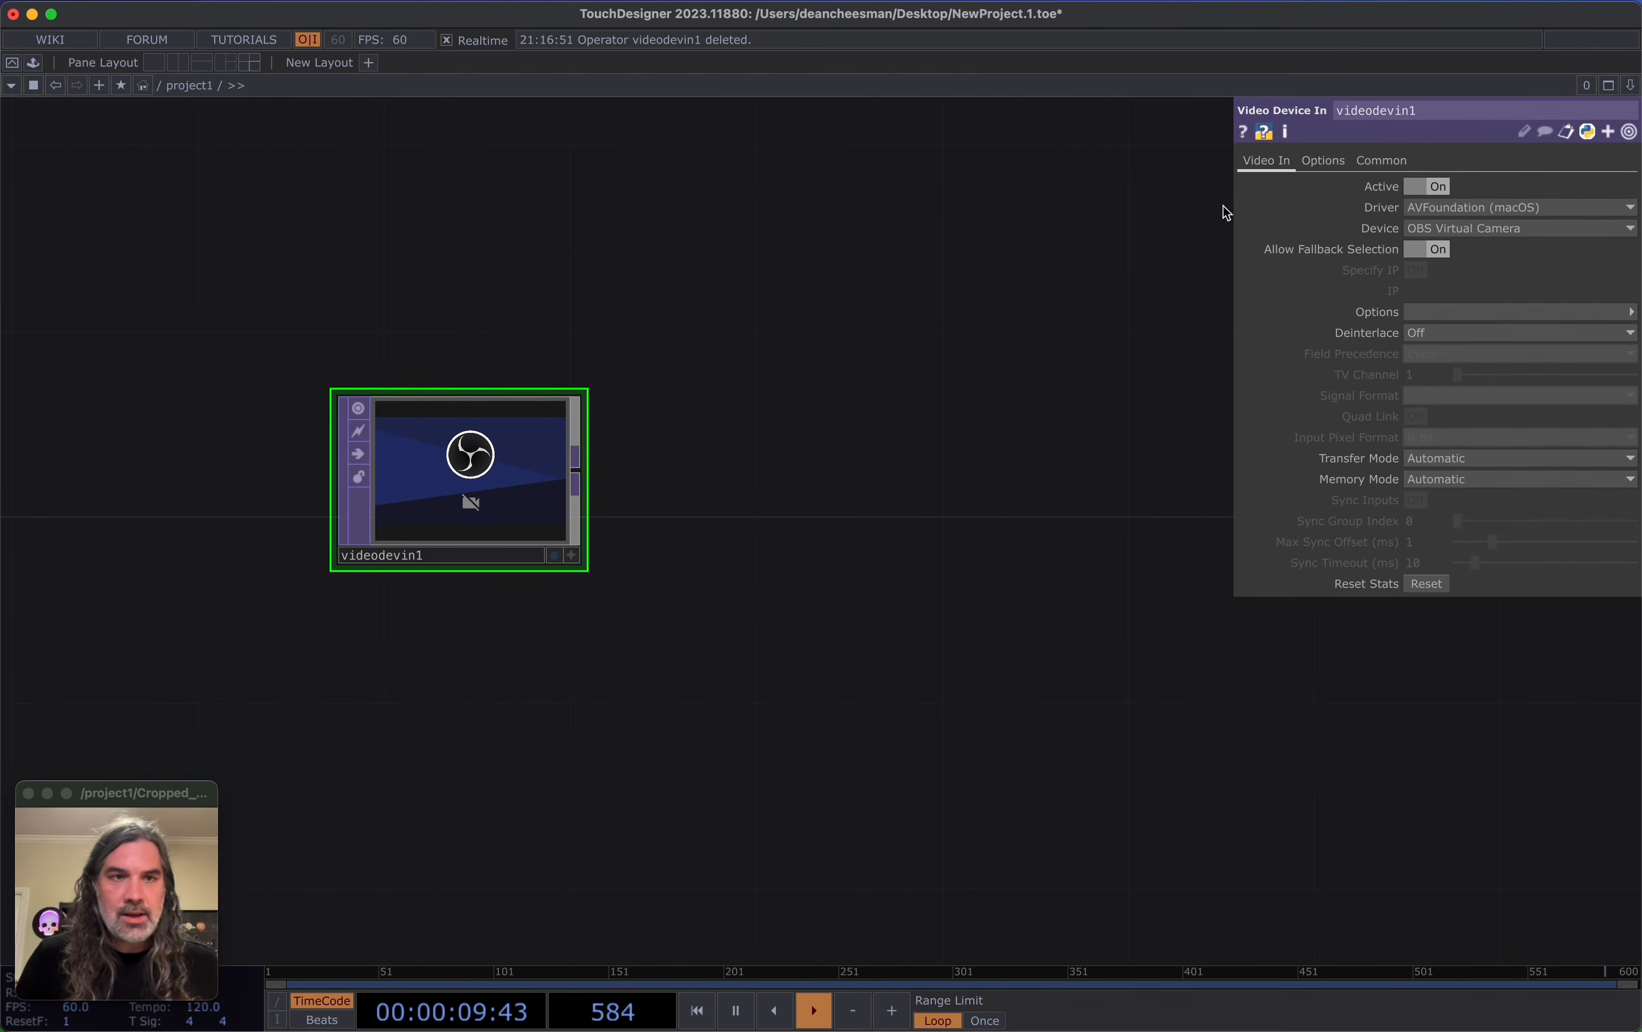
pyautogui.click(1416, 209)
pyautogui.moveTo(562, 536); pyautogui.dragTo(743, 349)
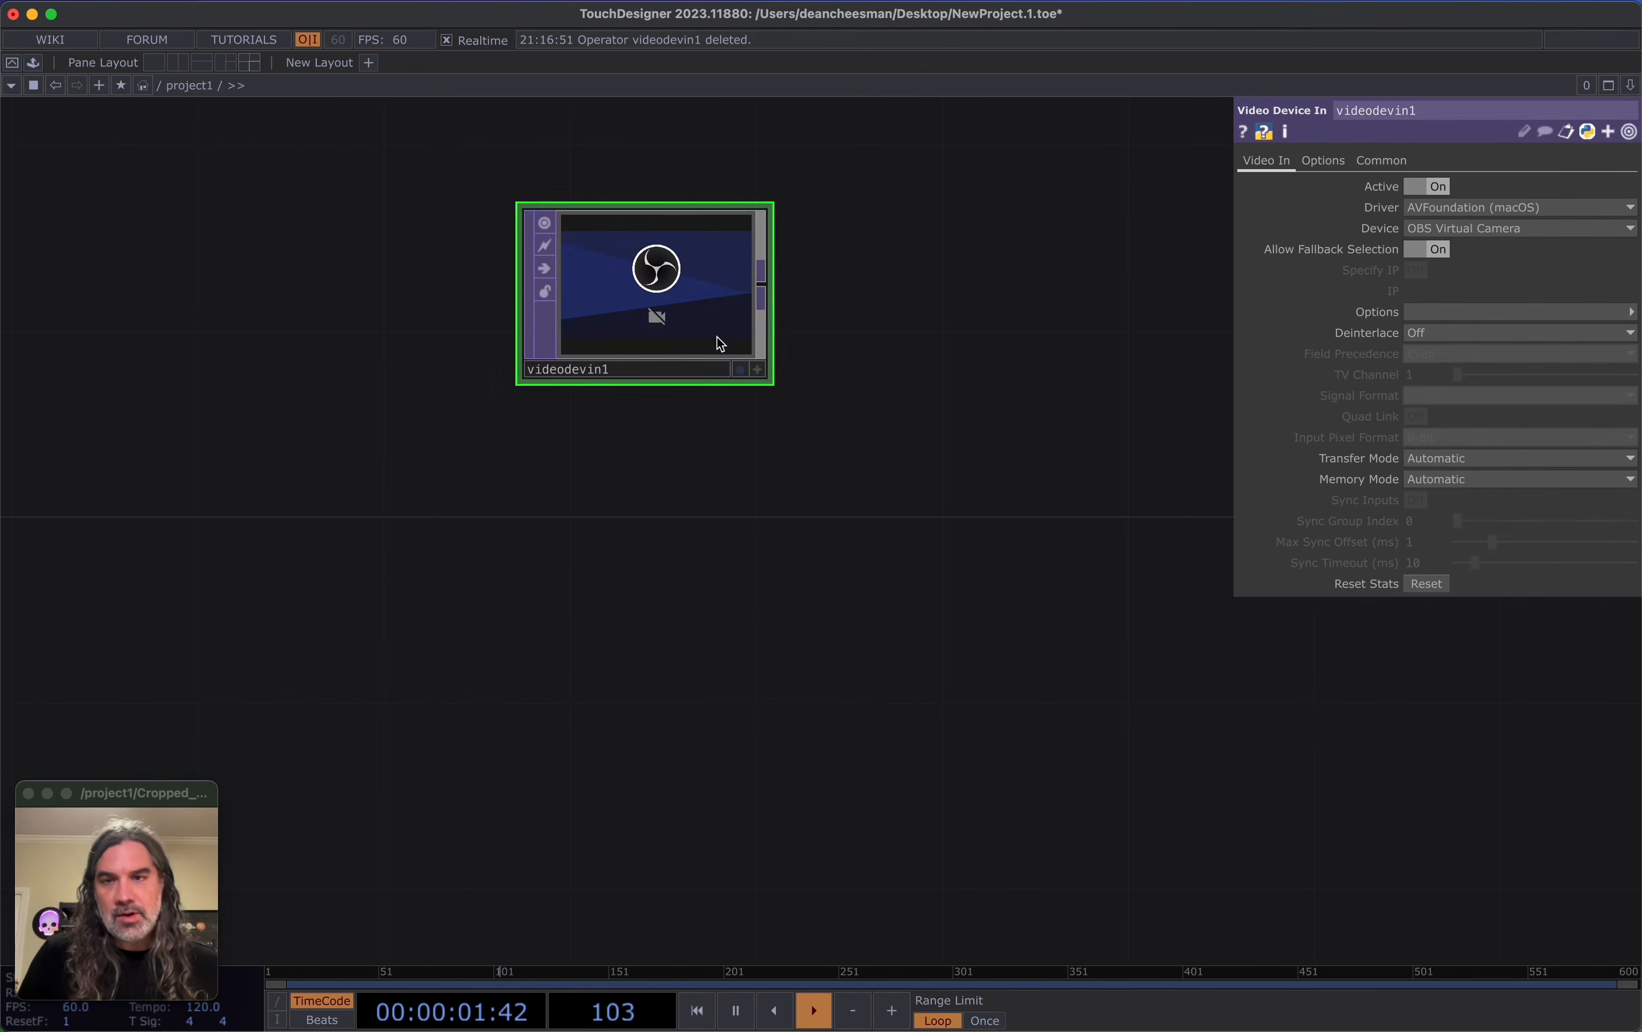
pyautogui.press('Delete')
# Connect a new Null TOP to the output of the Cropped_camera_feed base and line it up beside the base
pyautogui.moveTo(483, 827); pyautogui.dragTo(517, 550)
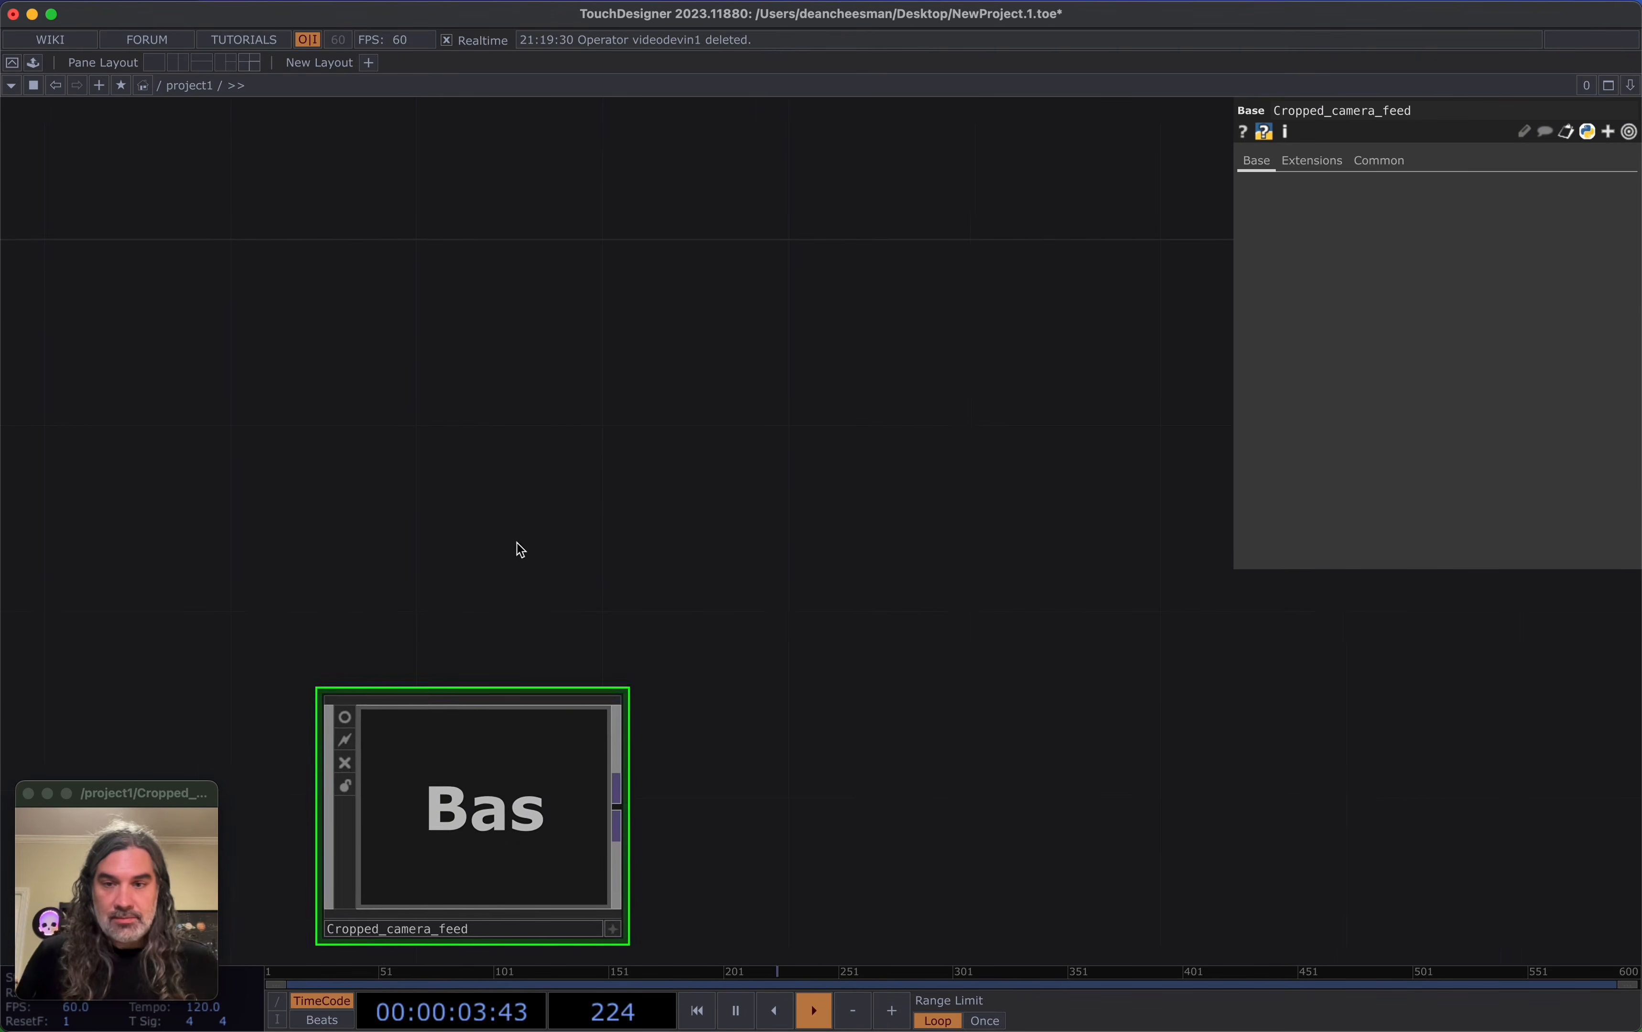
pyautogui.scroll(-1, 516, 550)
pyautogui.moveTo(481, 759); pyautogui.dragTo(436, 669)
pyautogui.moveTo(572, 721); pyautogui.dragTo(726, 301)
pyautogui.click(668, 217)
pyautogui.moveTo(819, 467); pyautogui.dragTo(888, 630)
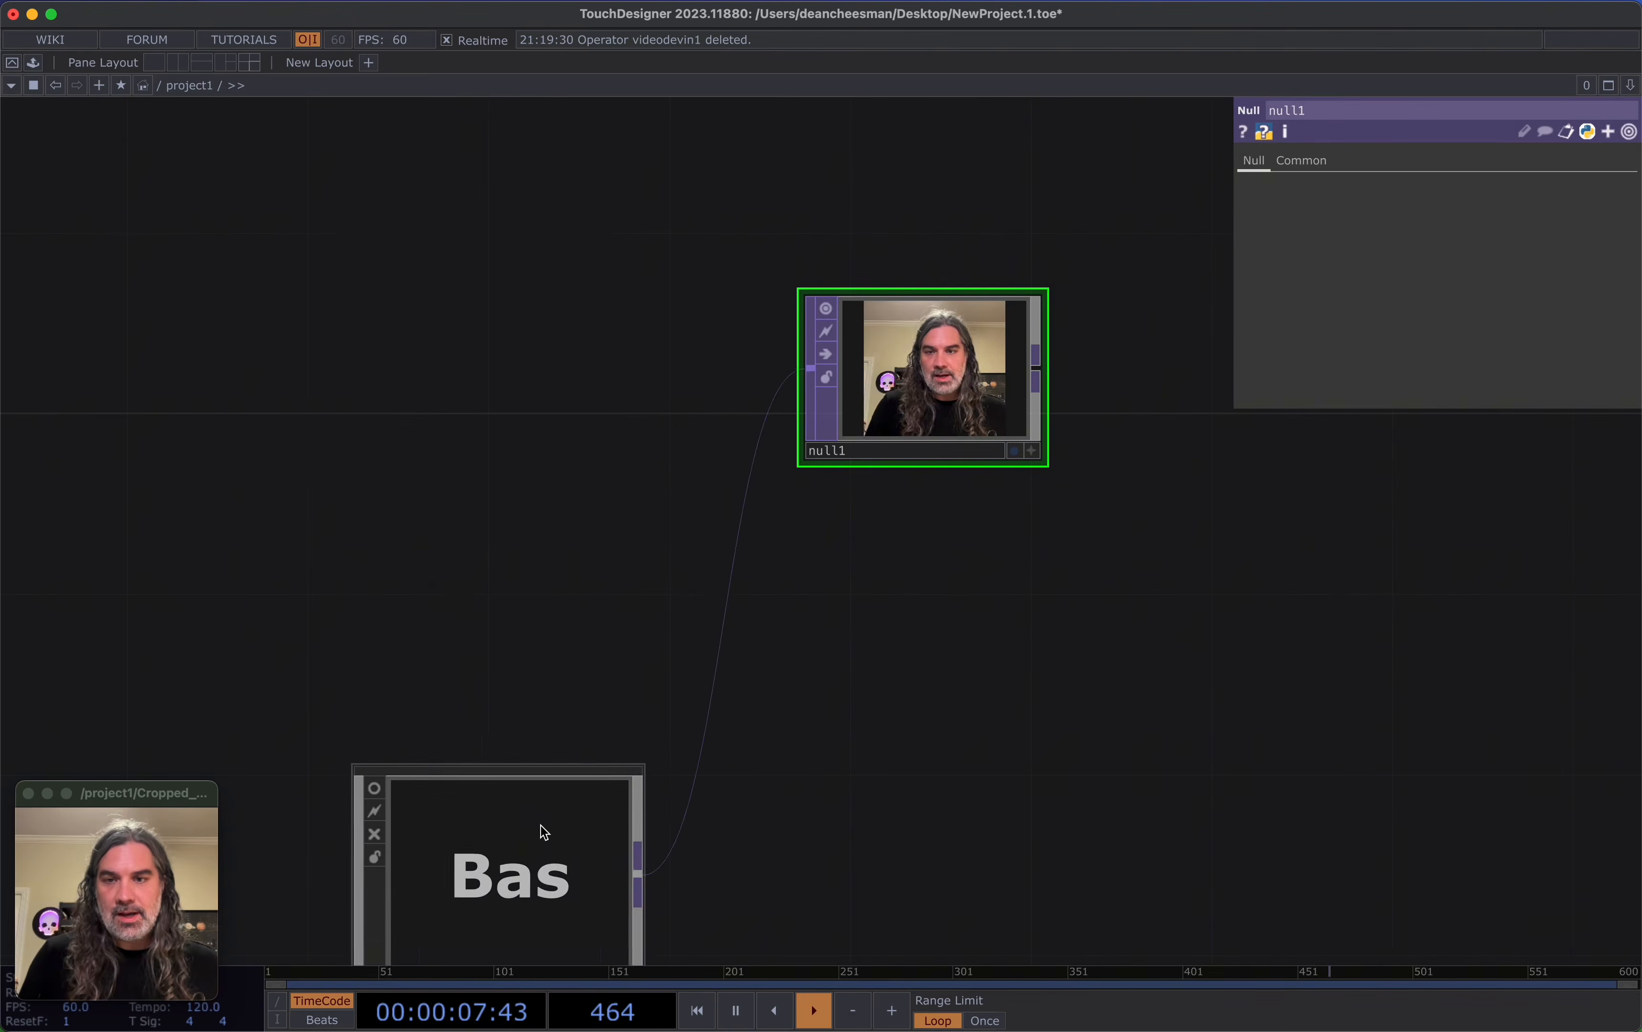
pyautogui.moveTo(513, 827); pyautogui.dragTo(469, 284)
pyautogui.moveTo(611, 628); pyautogui.dragTo(486, 750)
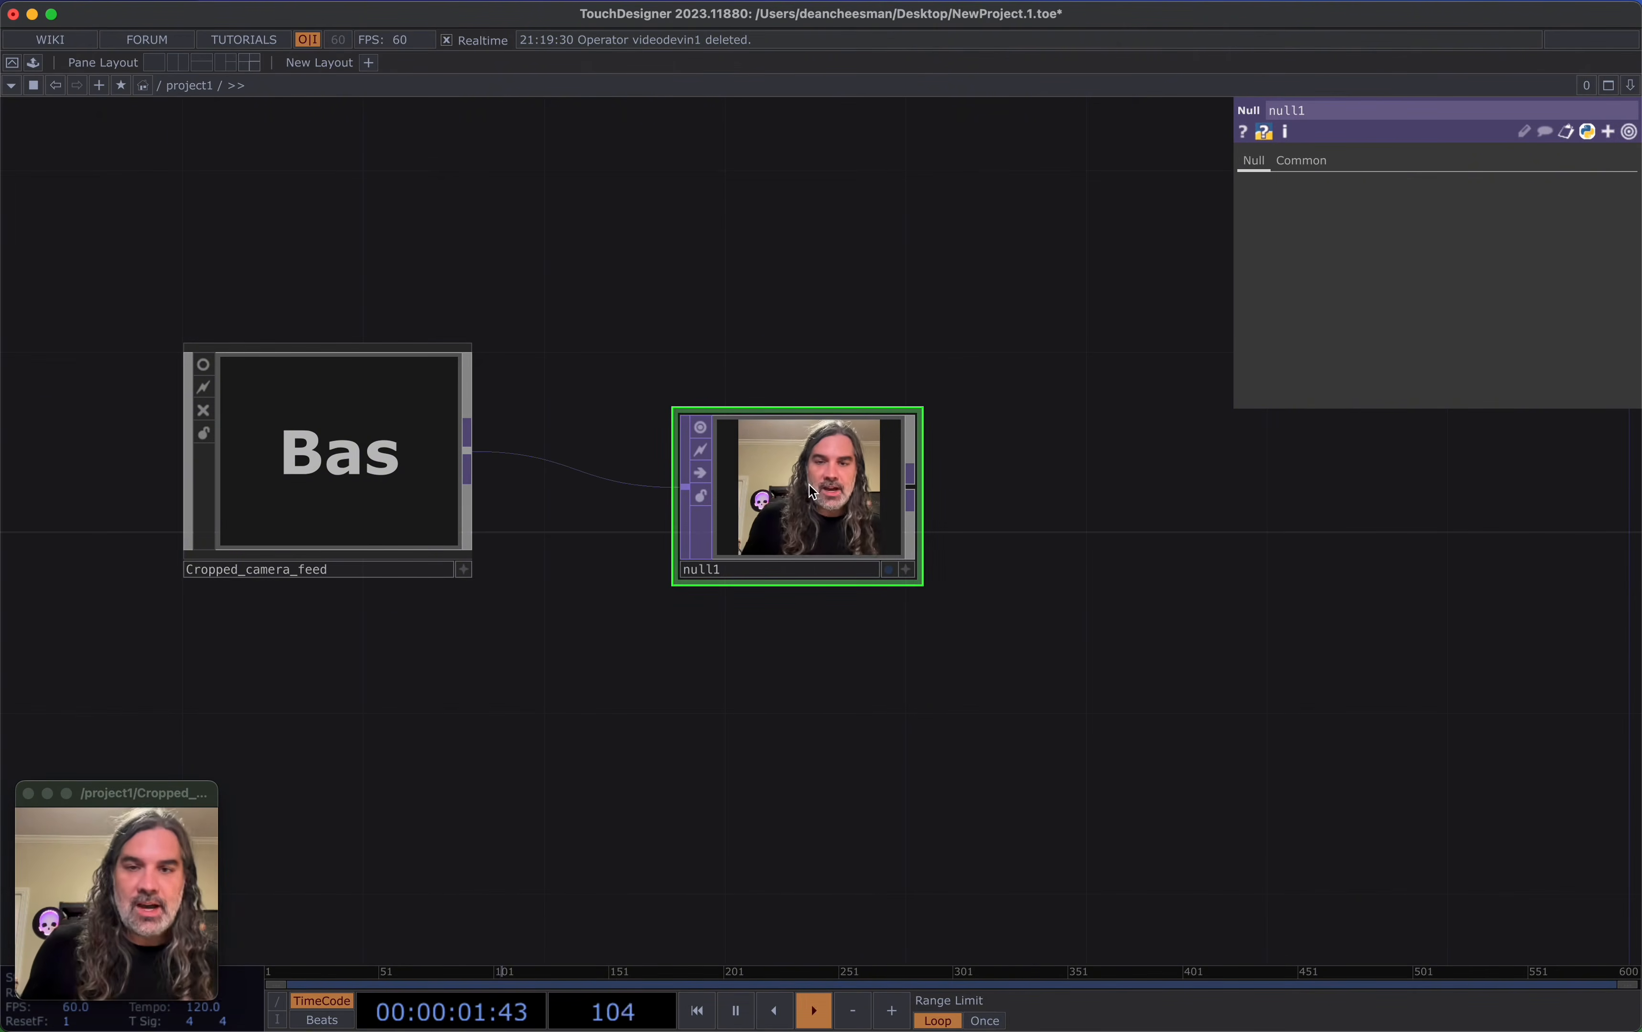
pyautogui.moveTo(810, 485); pyautogui.dragTo(854, 440)
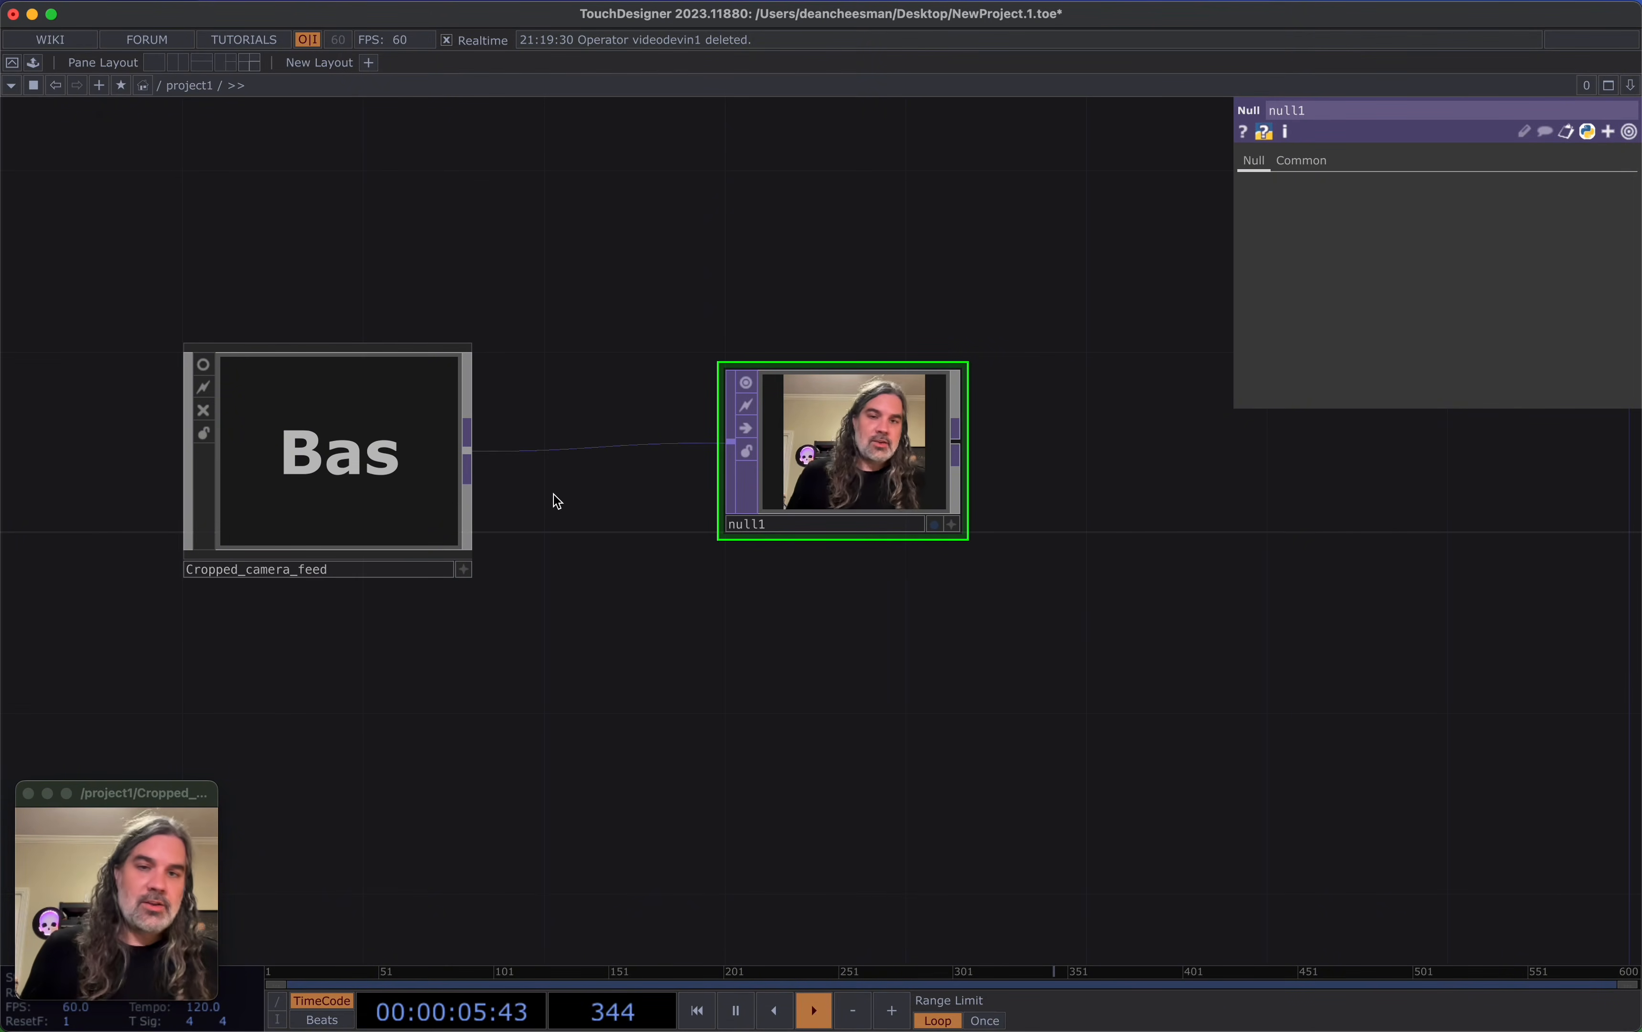
# Rename the Null TOP fed by the camera base as video
pyautogui.doubleClick(494, 646)
pyautogui.click(860, 656)
pyautogui.moveTo(861, 656); pyautogui.dragTo(737, 726)
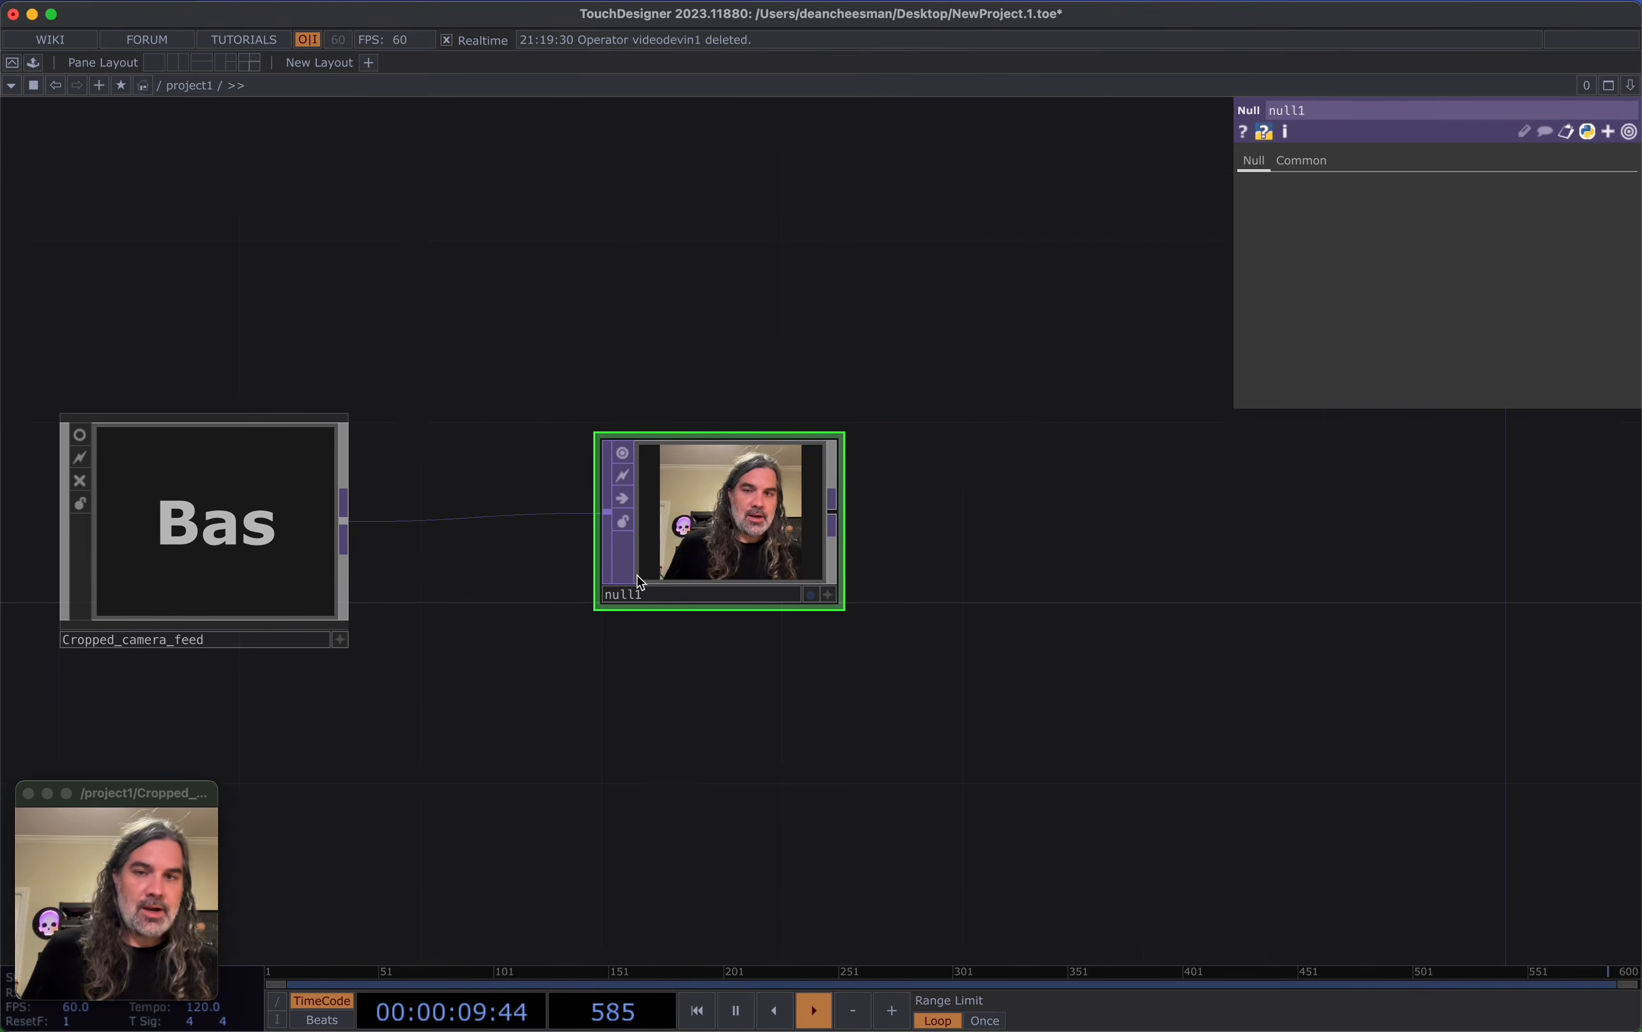
pyautogui.click(650, 597)
pyautogui.write('video')
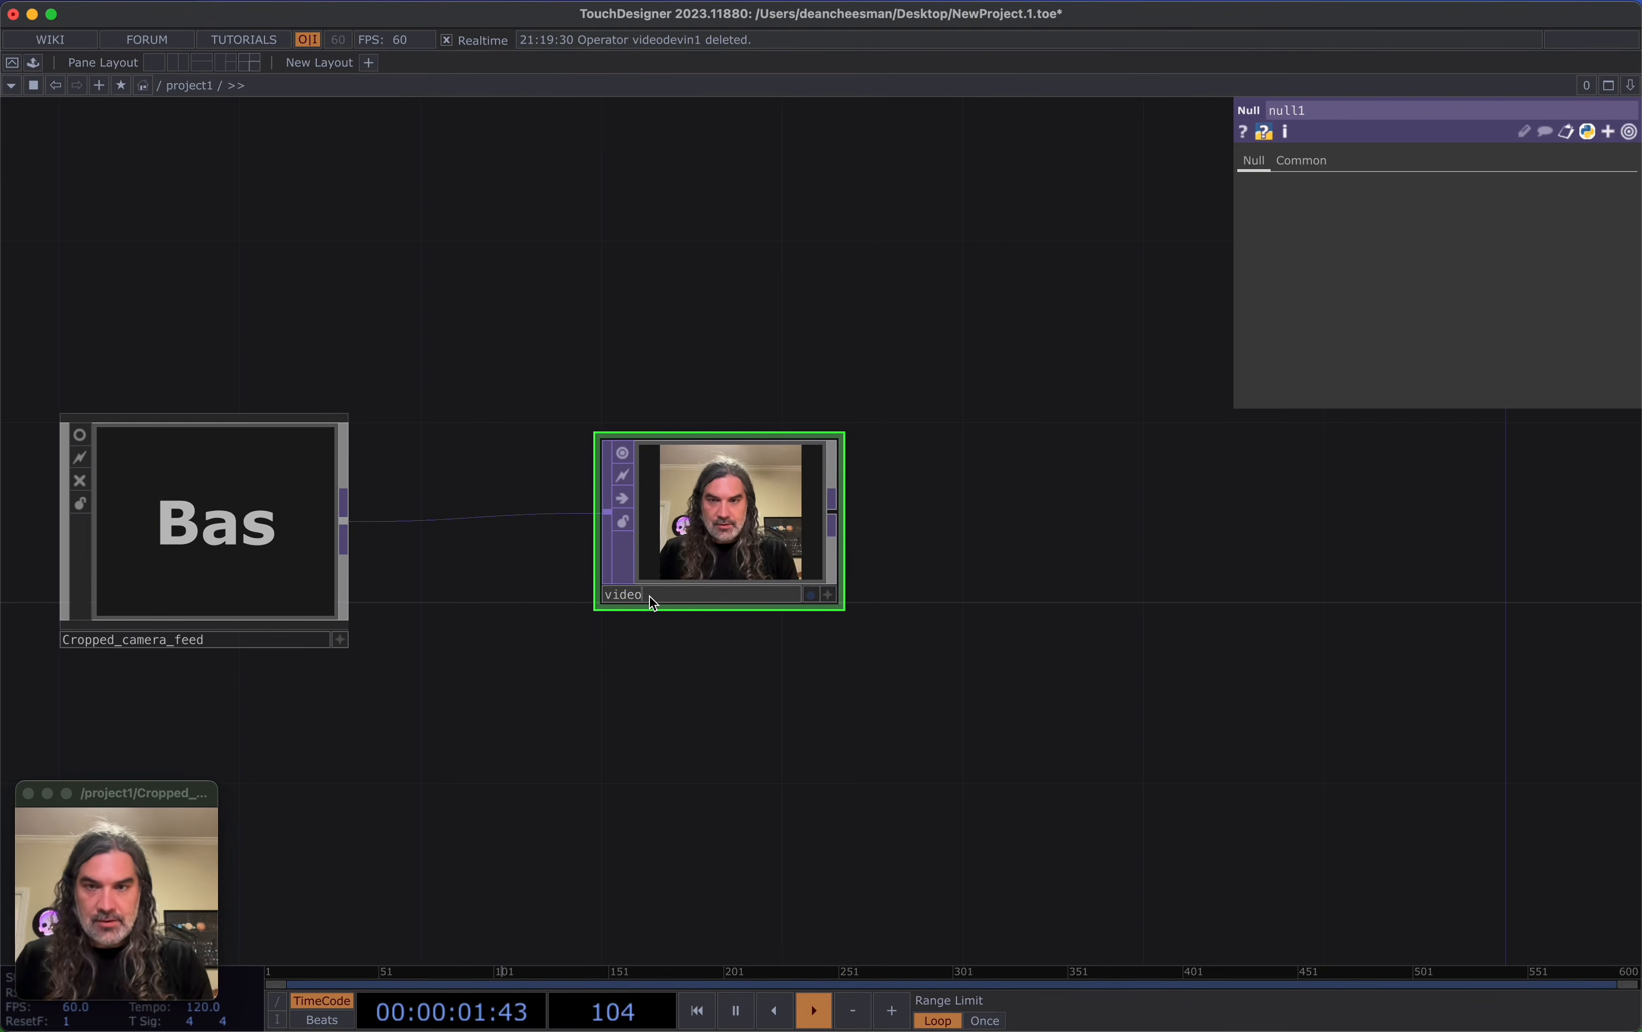
pyautogui.press('Return')
# Add a Constant CHOP in the empty network area above the video node
pyautogui.scroll(-2, 582, 725)
pyautogui.scroll(-2, 581, 724)
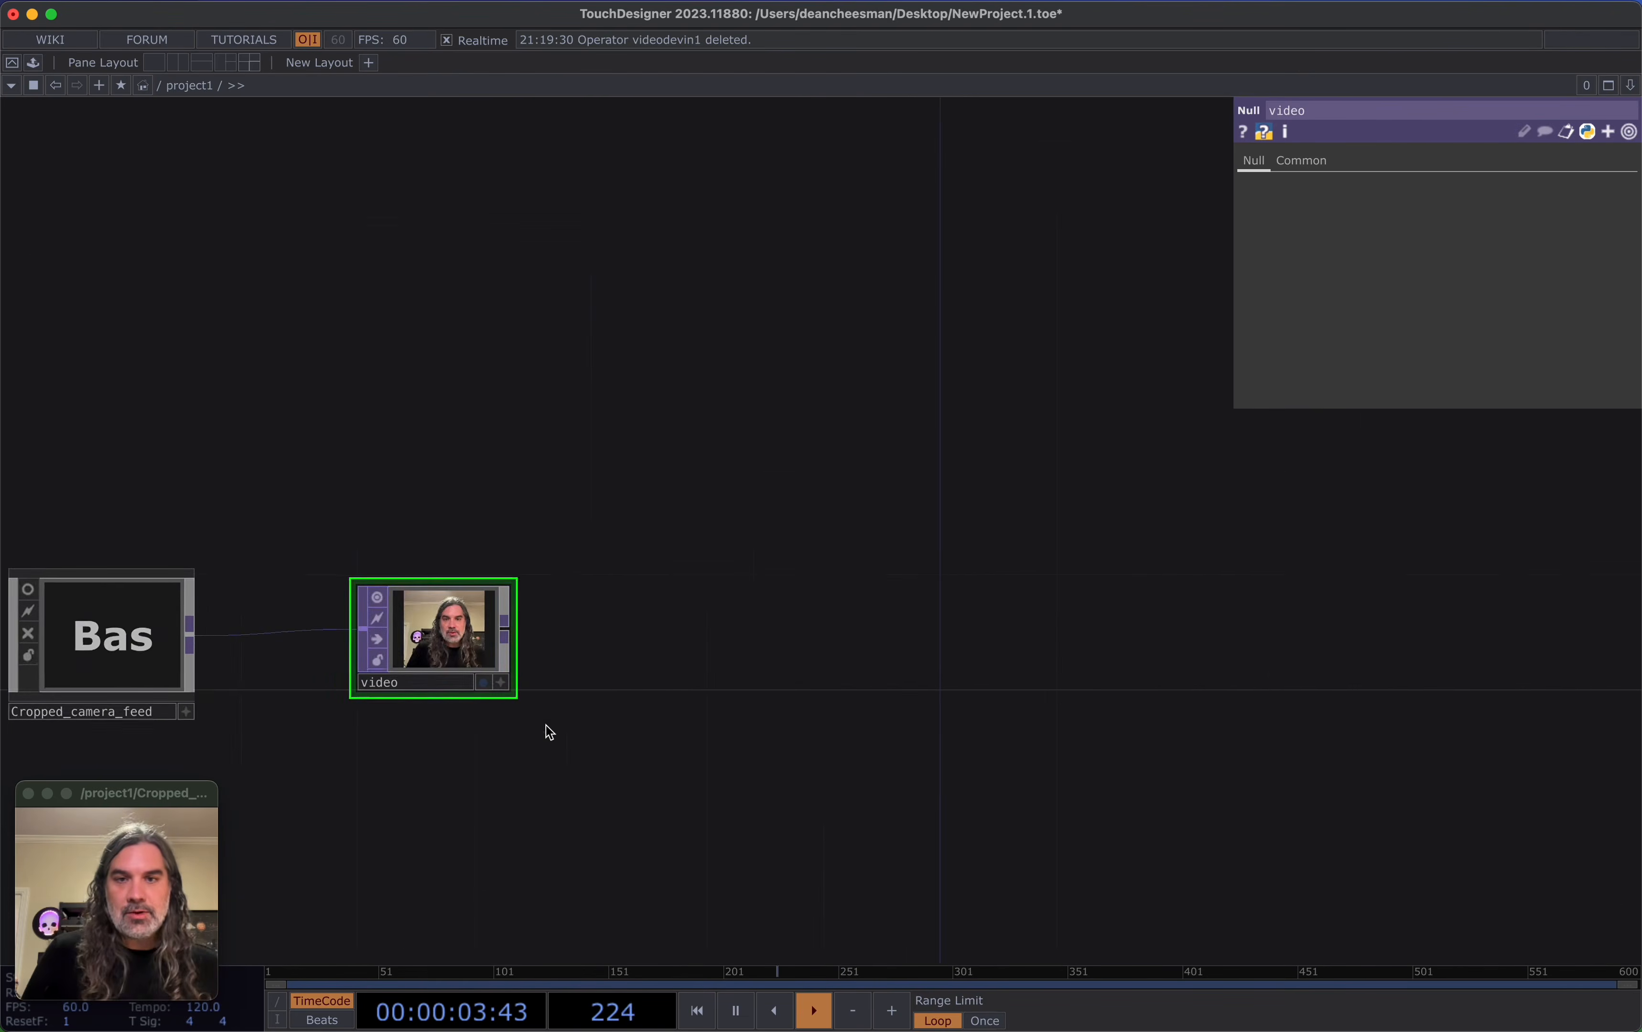
pyautogui.moveTo(748, 341); pyautogui.dragTo(707, 519)
pyautogui.press('Tab')
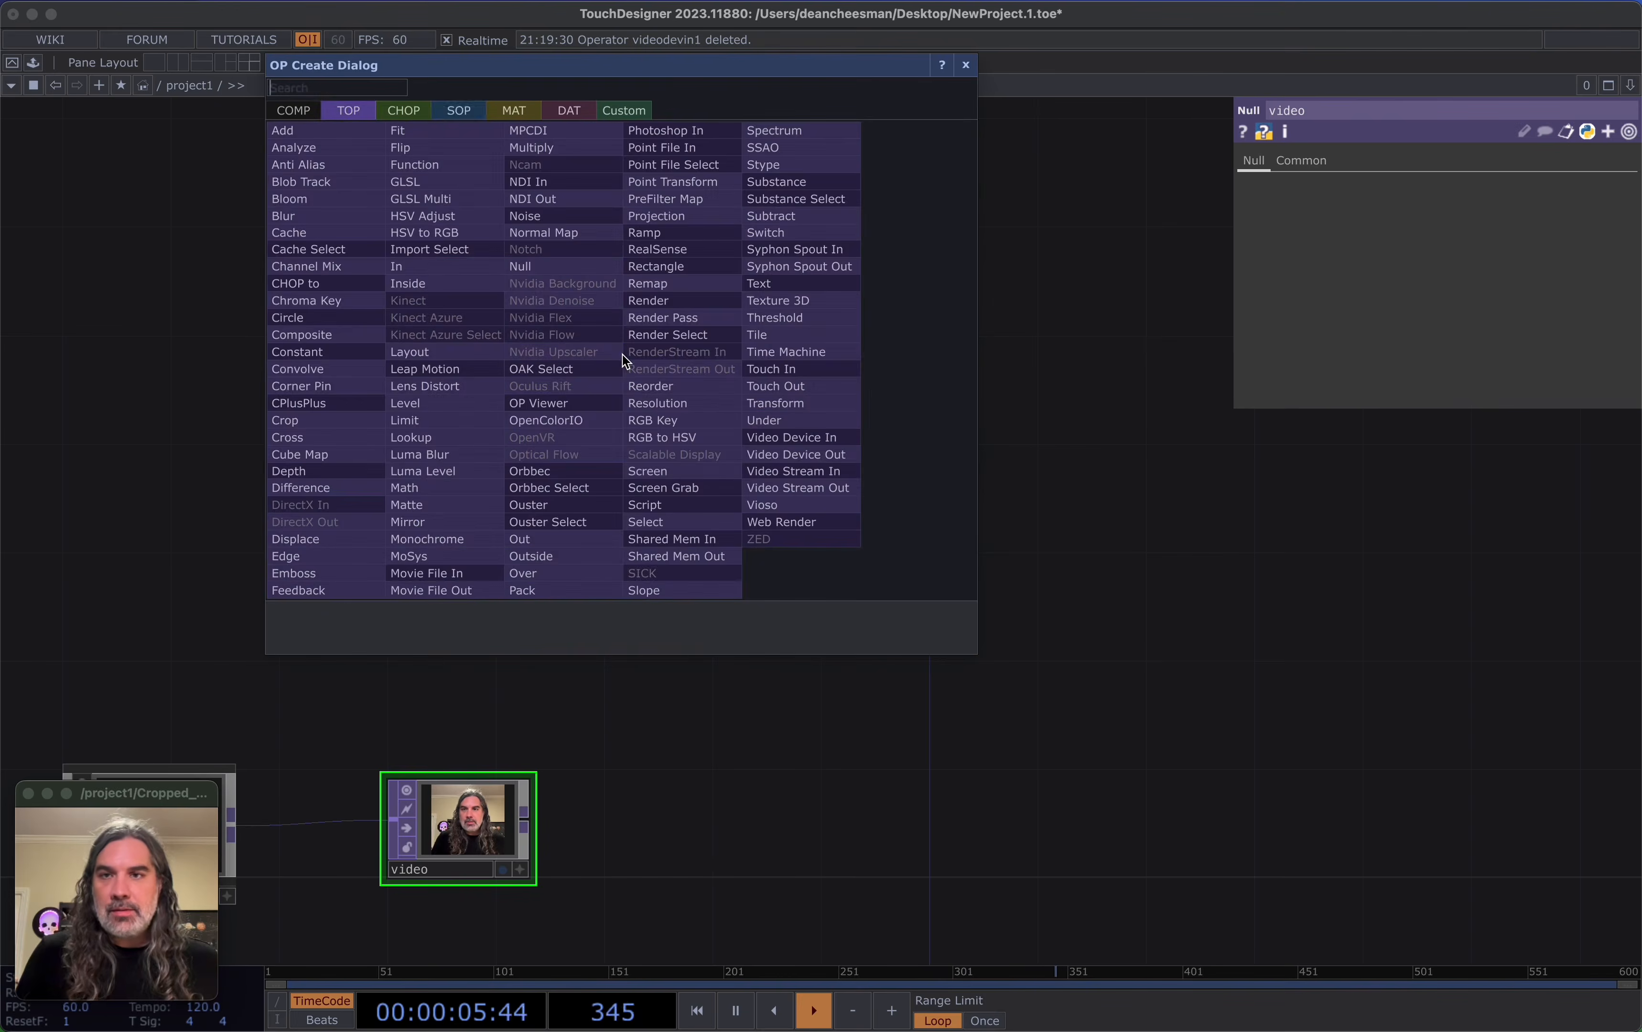
pyautogui.click(404, 109)
pyautogui.write('c')
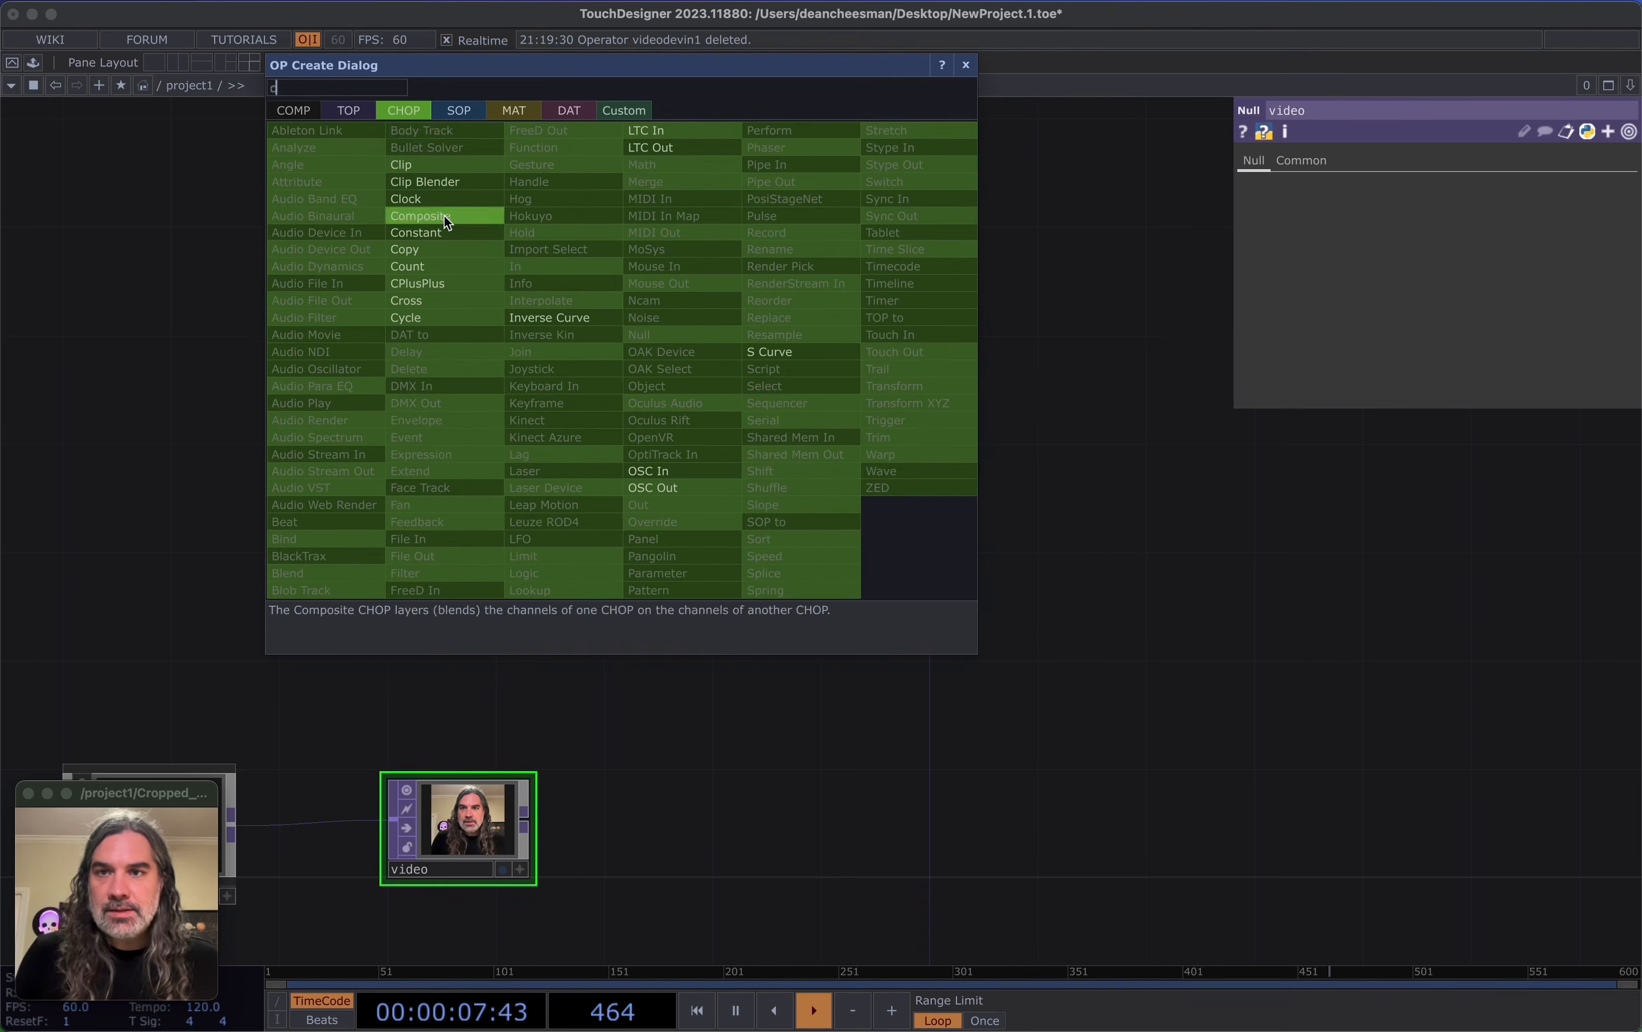
pyautogui.click(416, 233)
pyautogui.click(834, 258)
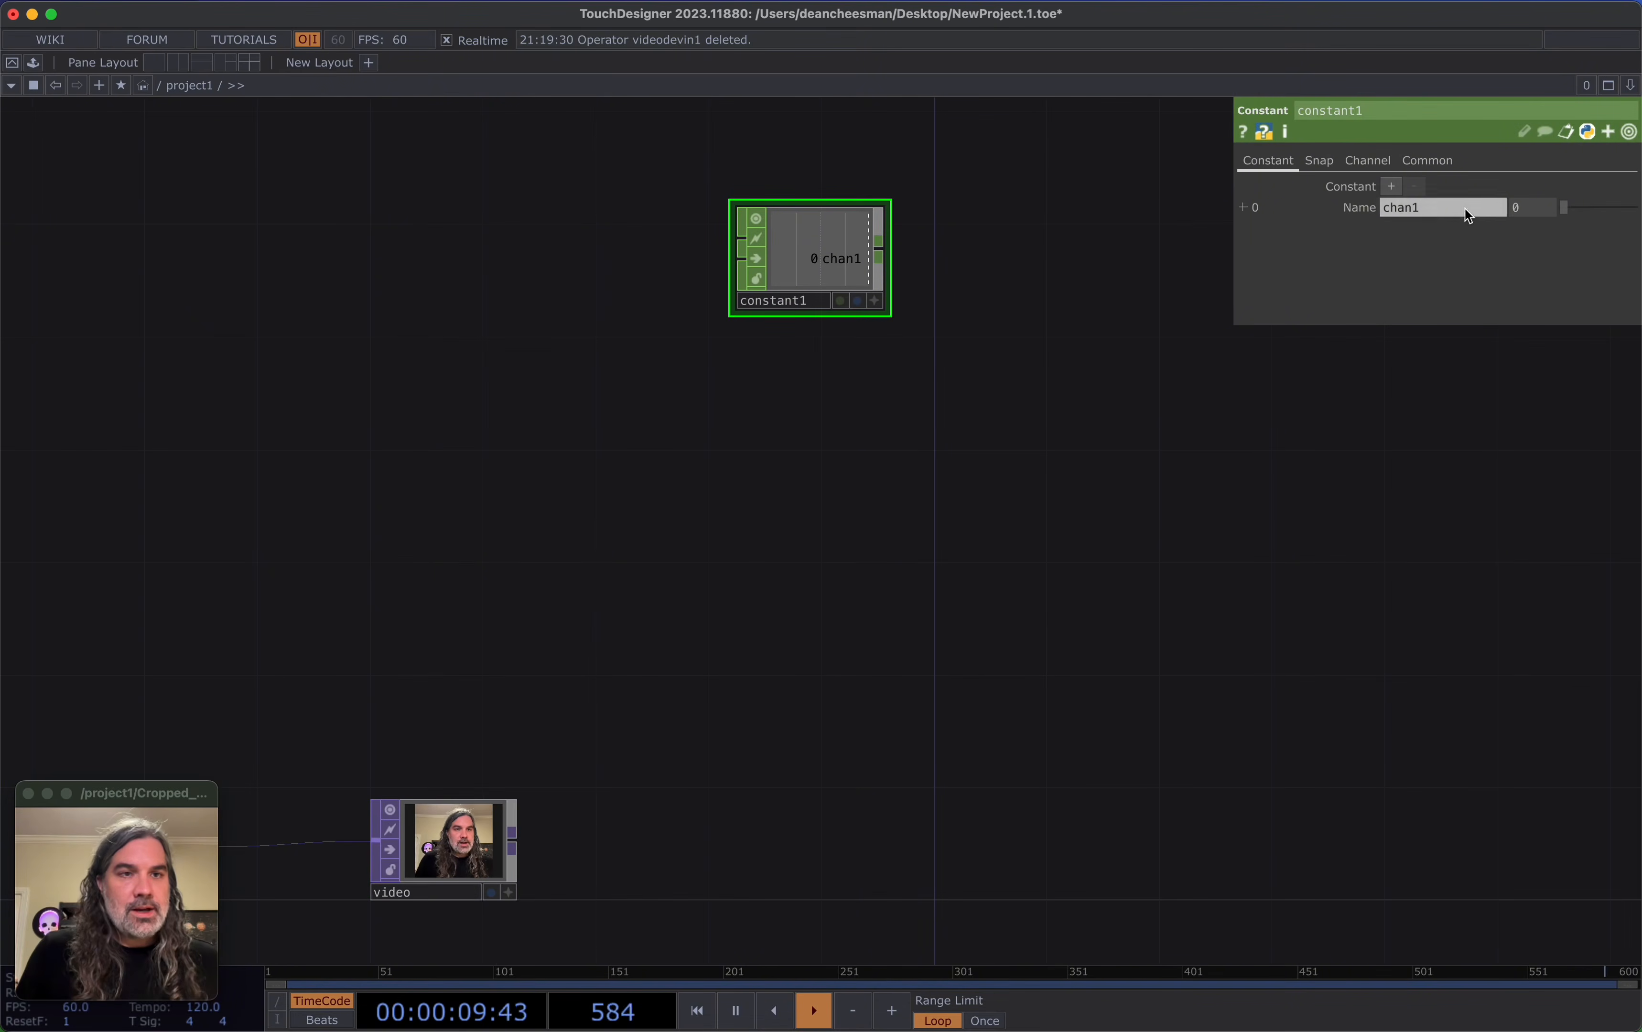
# Name the Constant CHOP's first channel life_frames and set its value to 100
pyautogui.click(1428, 210)
pyautogui.write('life_frames')
pyautogui.press('Tab')
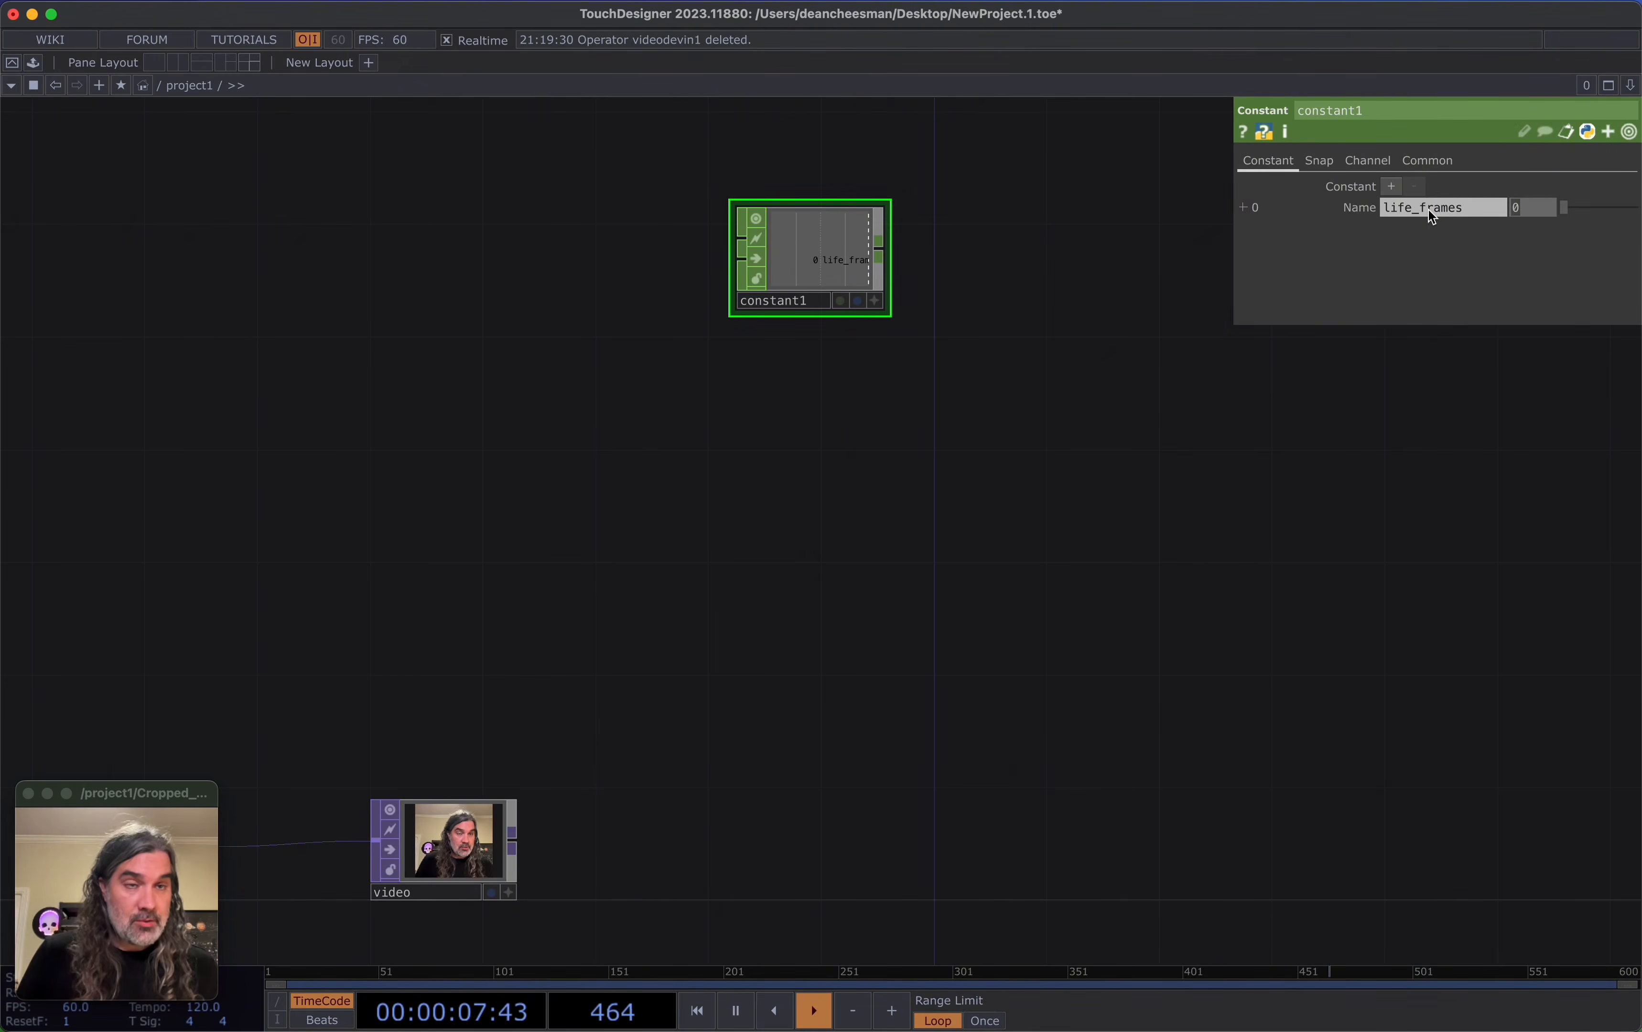
pyautogui.write('100')
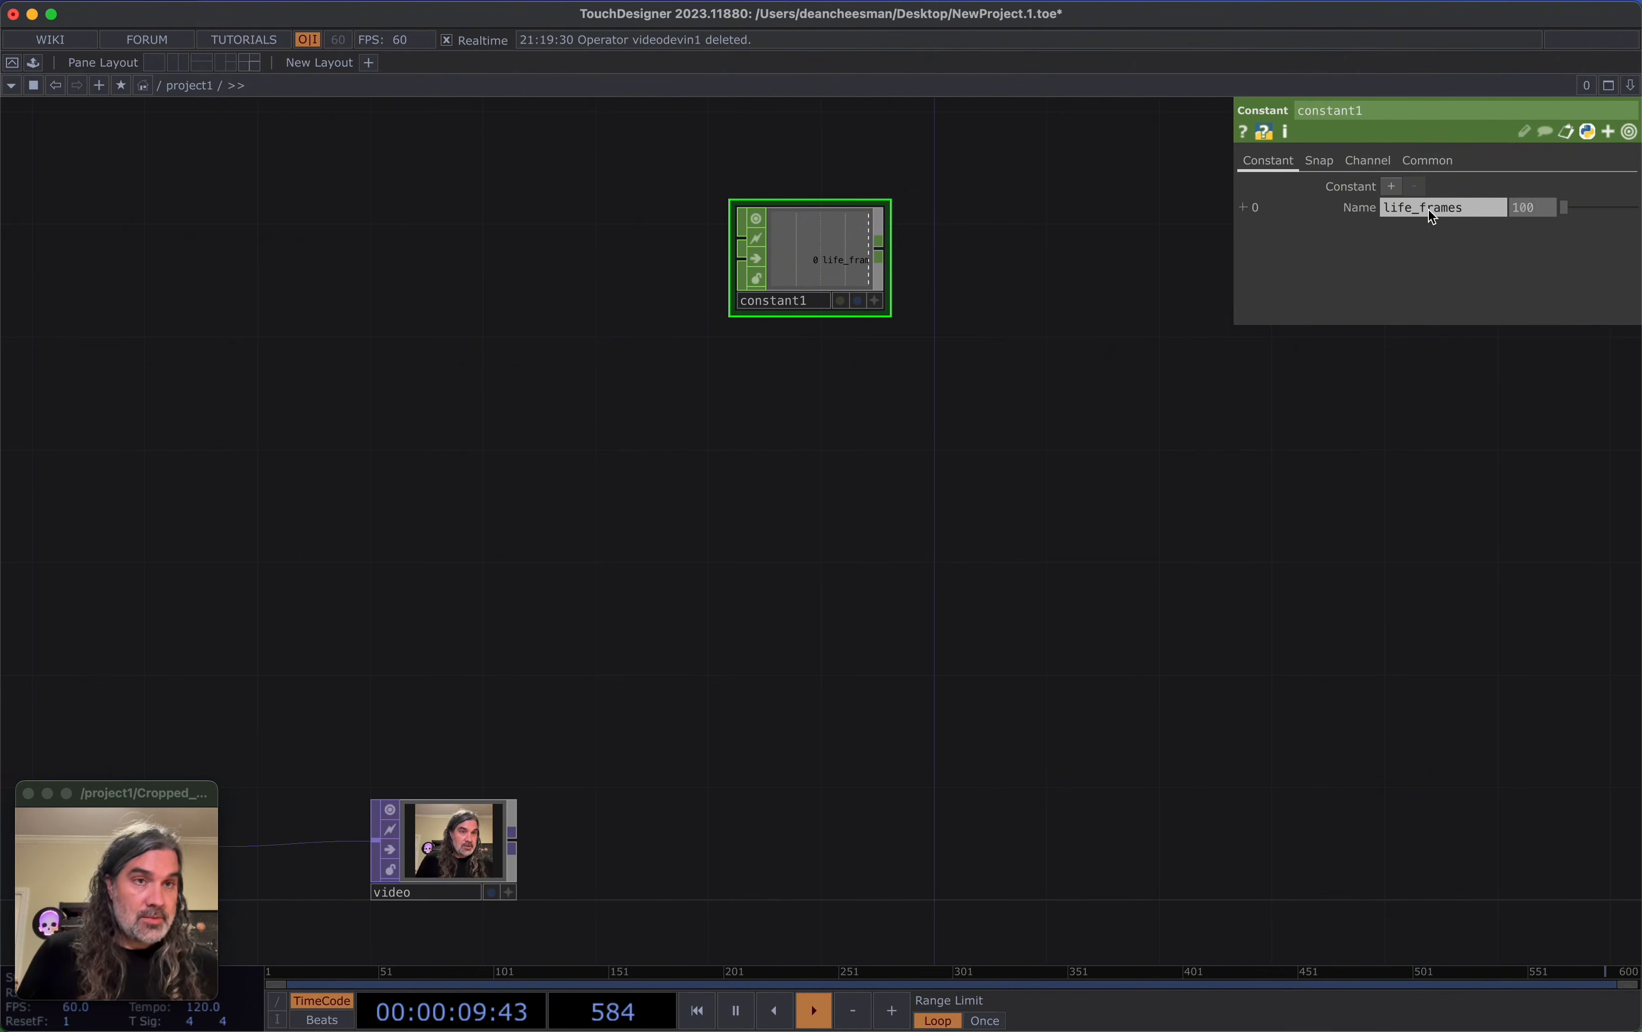
pyautogui.press('Return')
# Add a second constant channel named ratio with the value expression op('video').width/op('video').height
pyautogui.click(1391, 188)
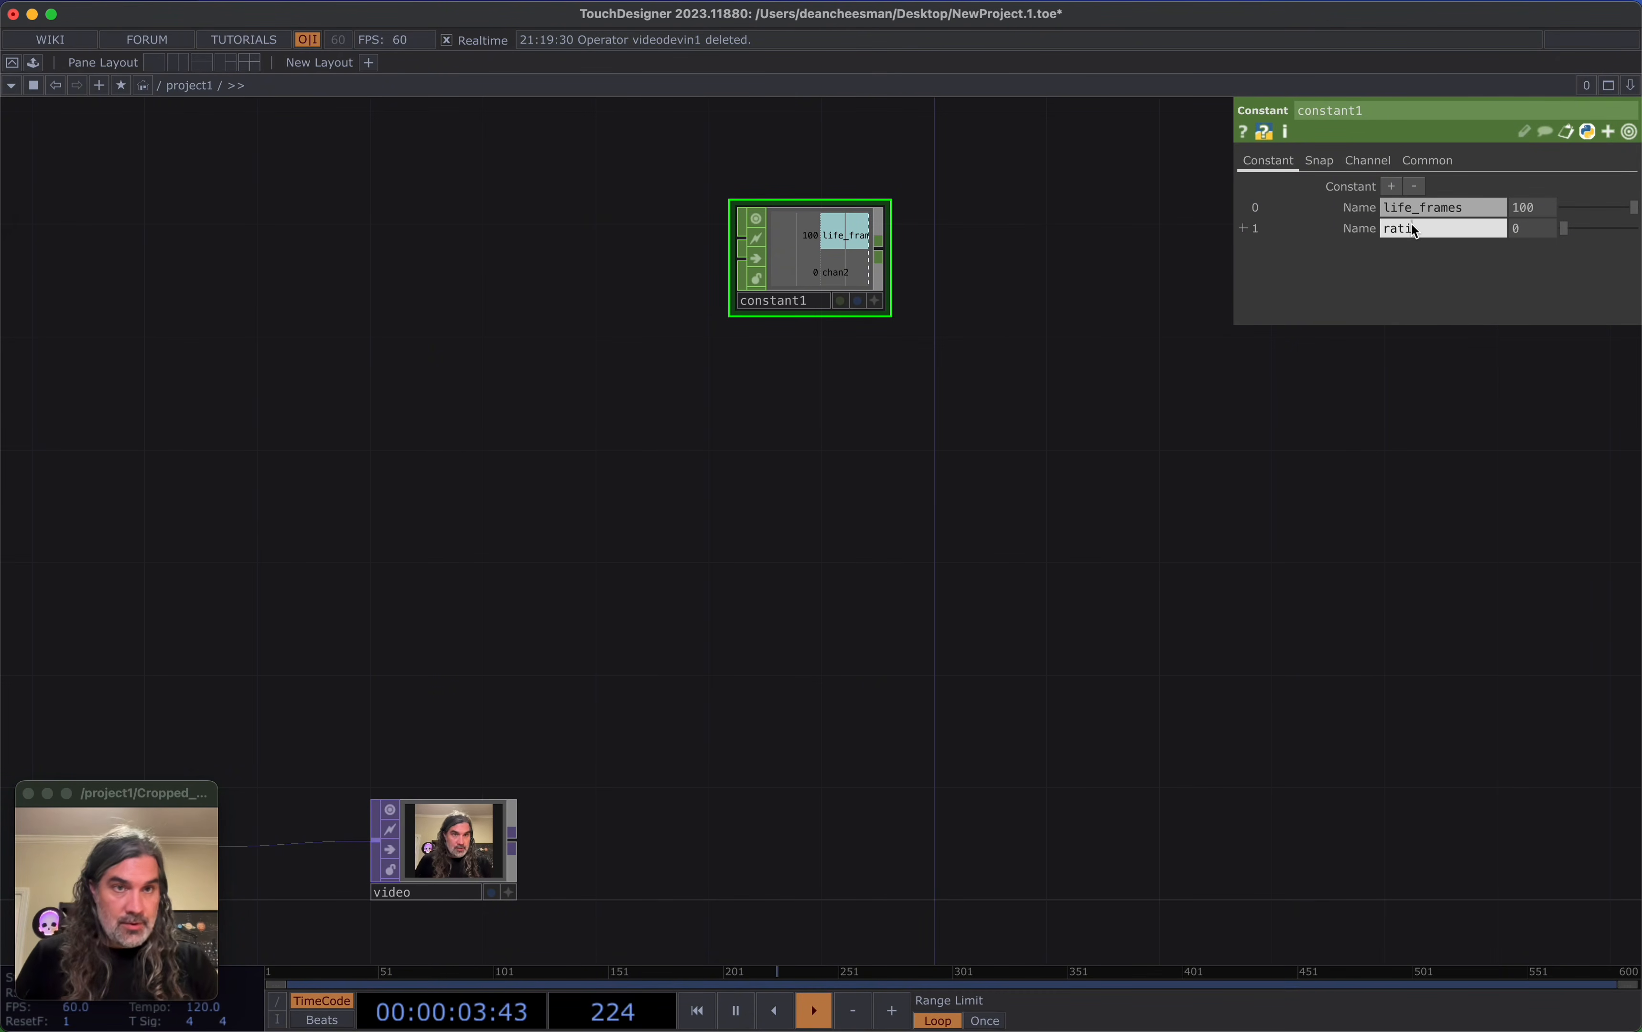
pyautogui.press('Tab')
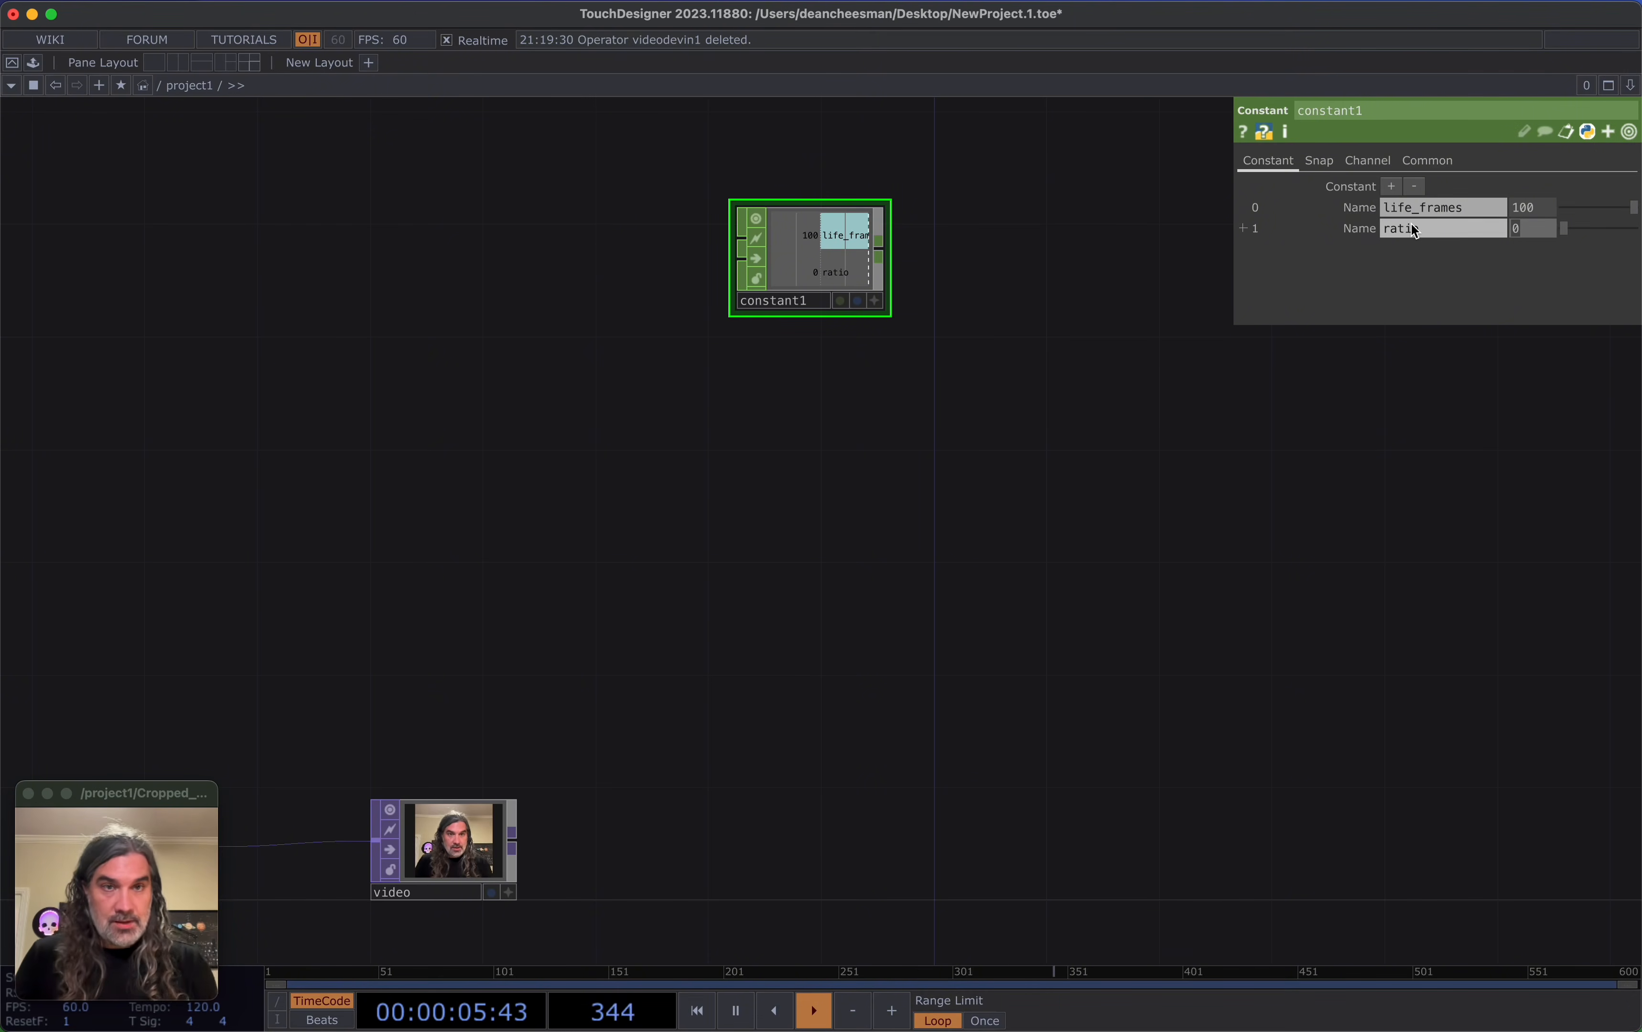
pyautogui.moveTo(1233, 287); pyautogui.dragTo(807, 290)
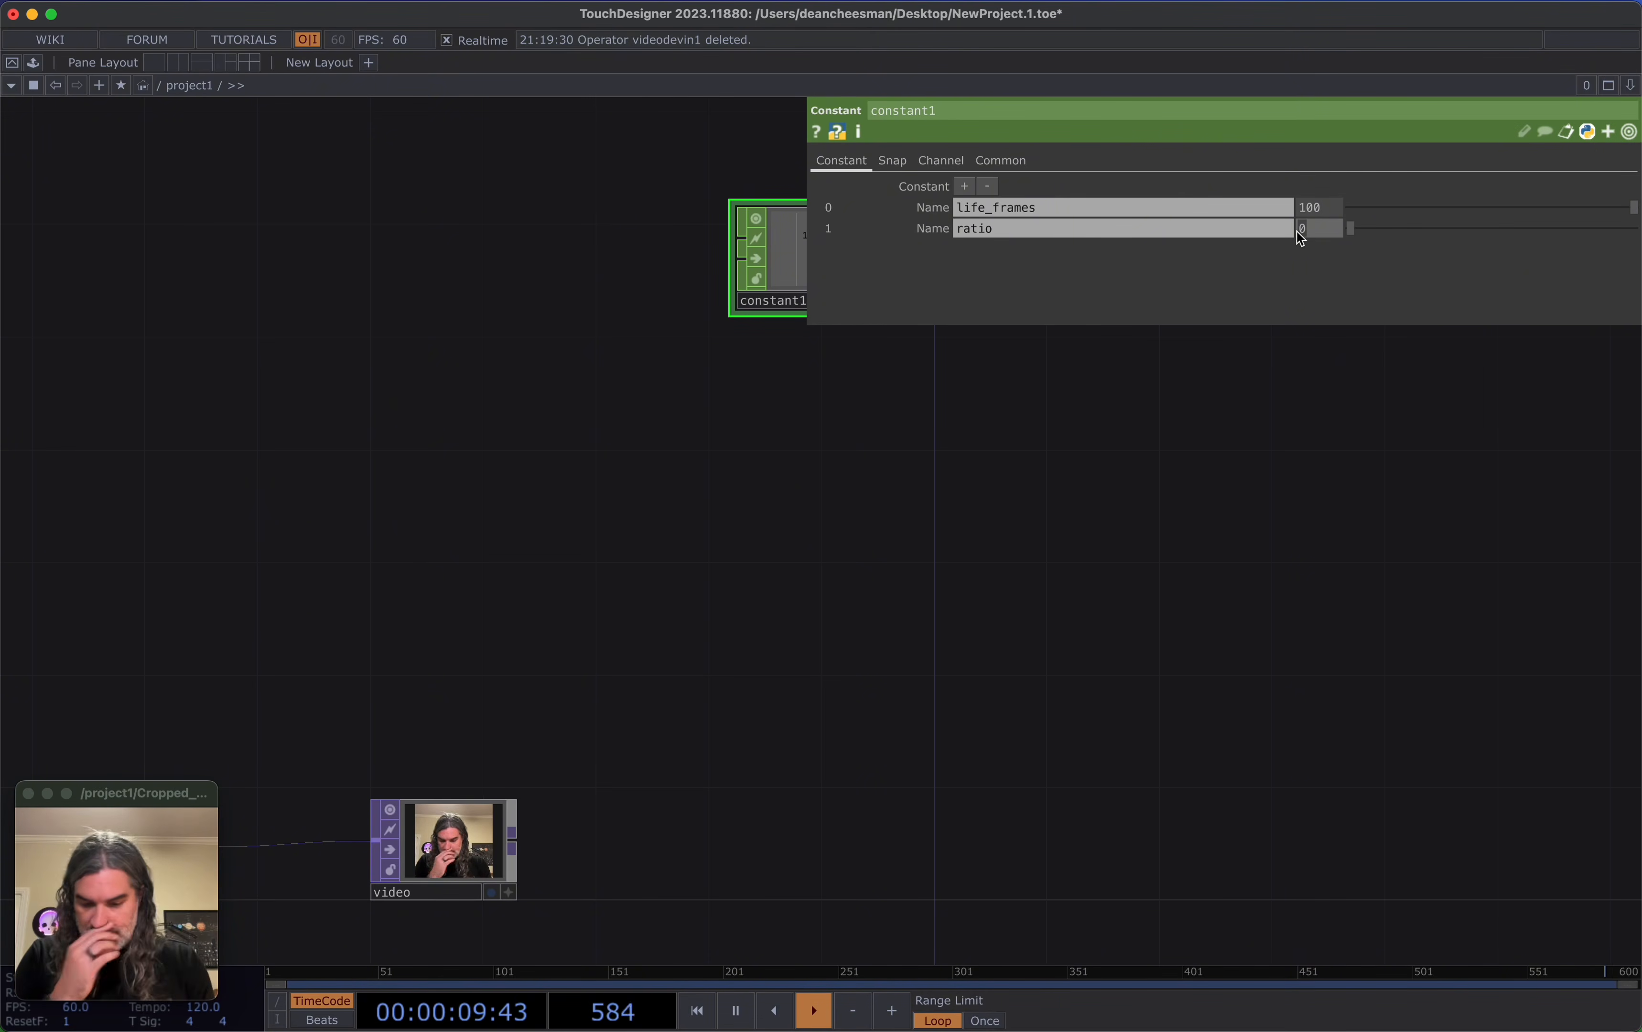
pyautogui.write("op('v")
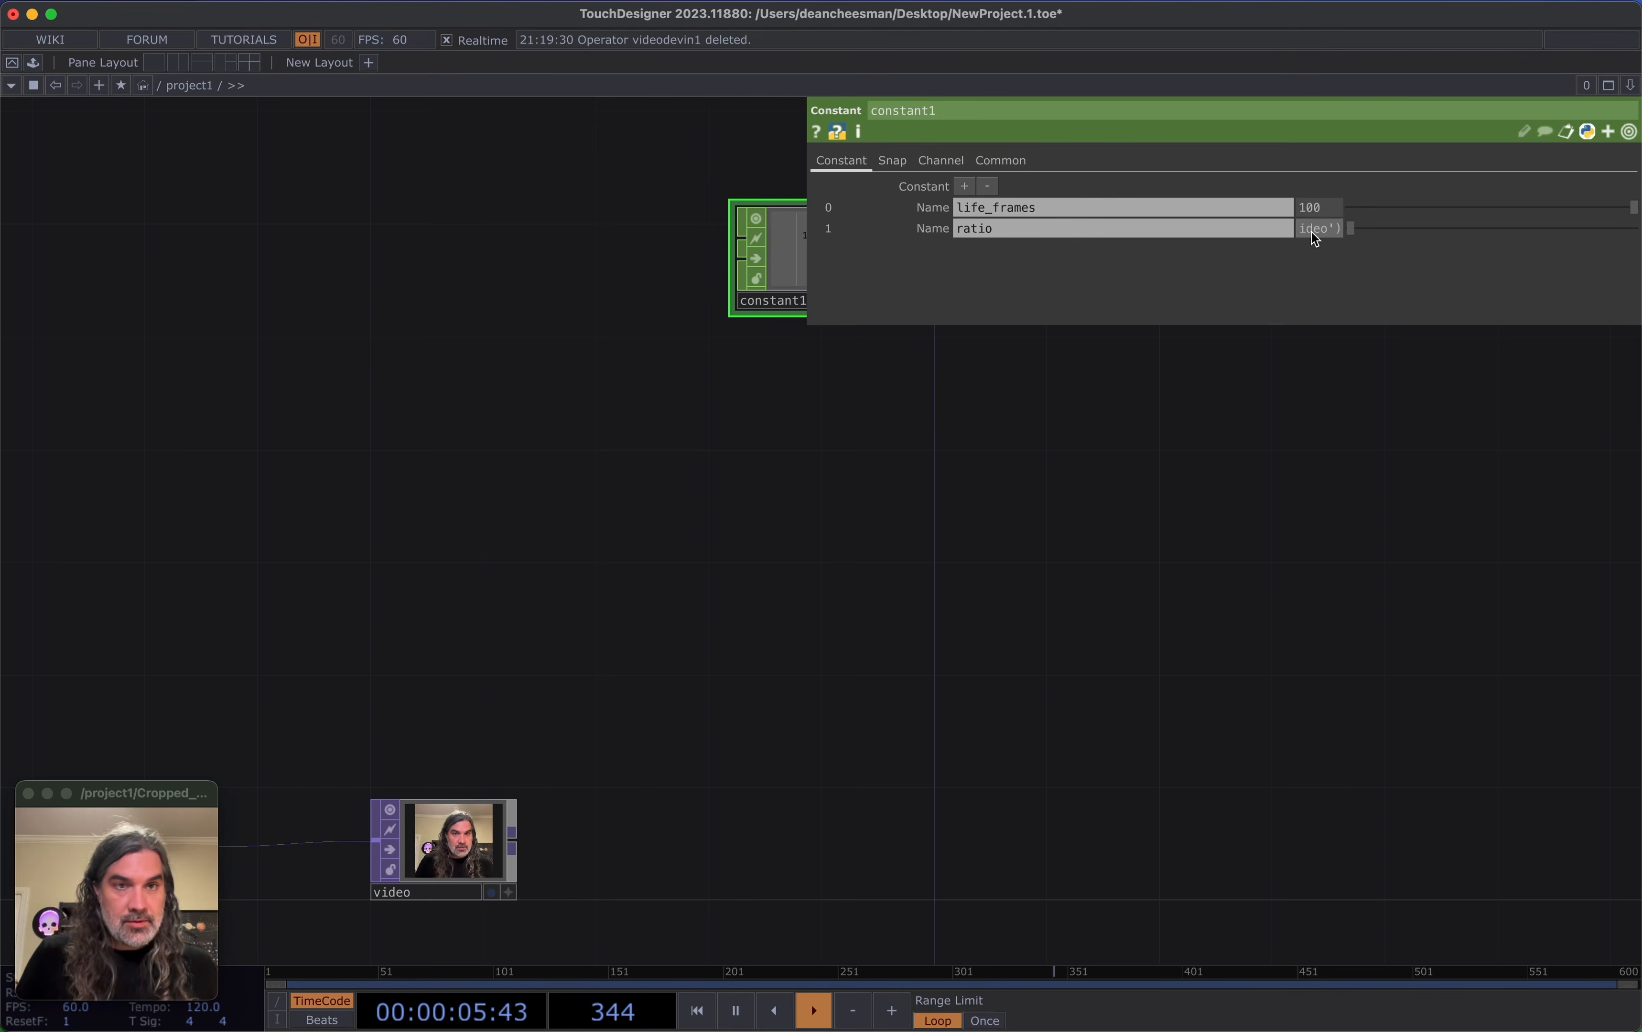
pyautogui.click(942, 233)
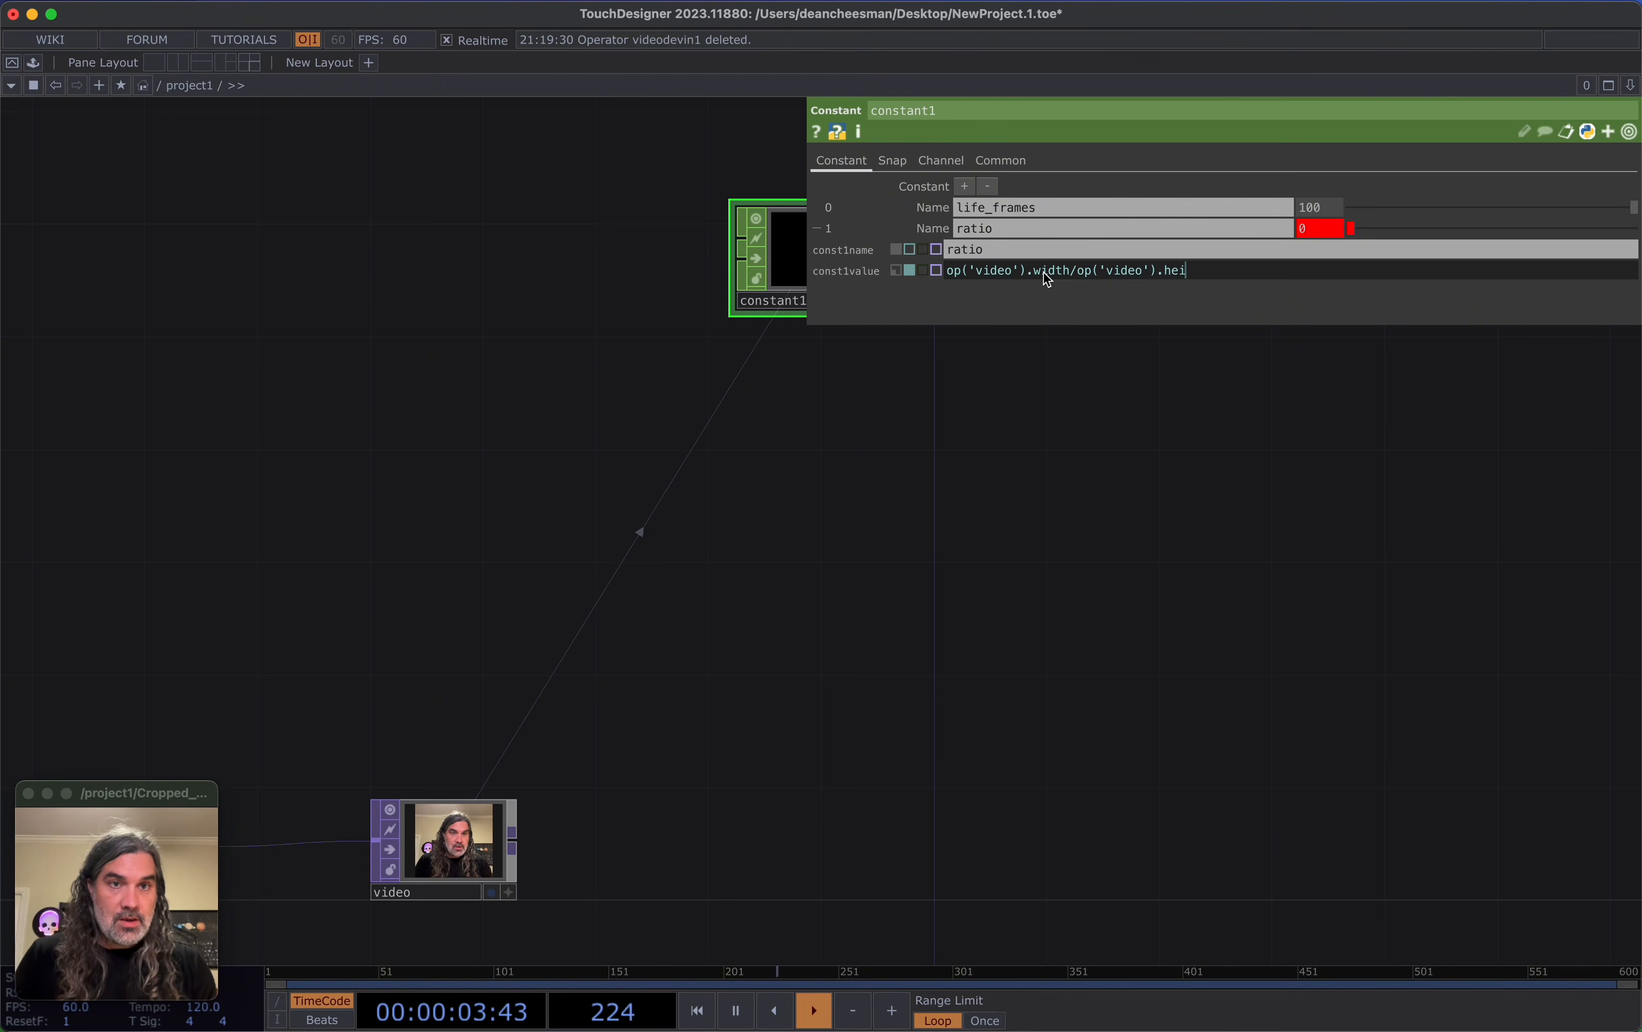
pyautogui.press('Return')
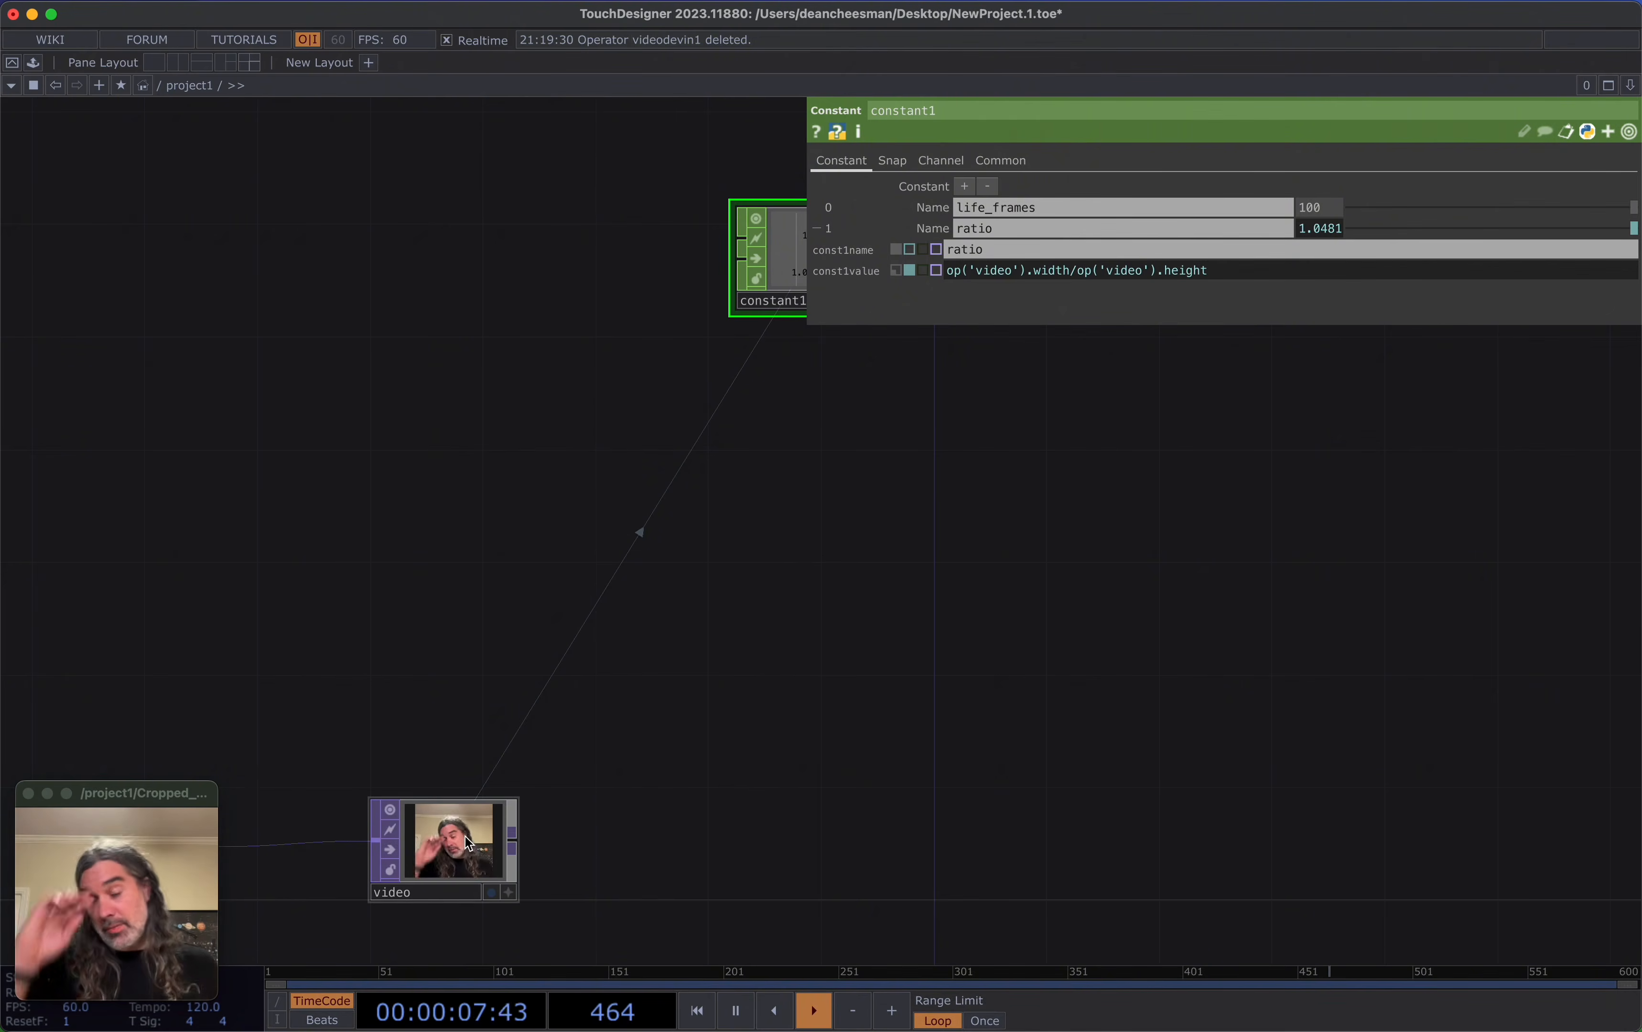
# Connect a Null CHOP to the output of constant1 and name it varibales
pyautogui.moveTo(590, 817); pyautogui.dragTo(426, 908)
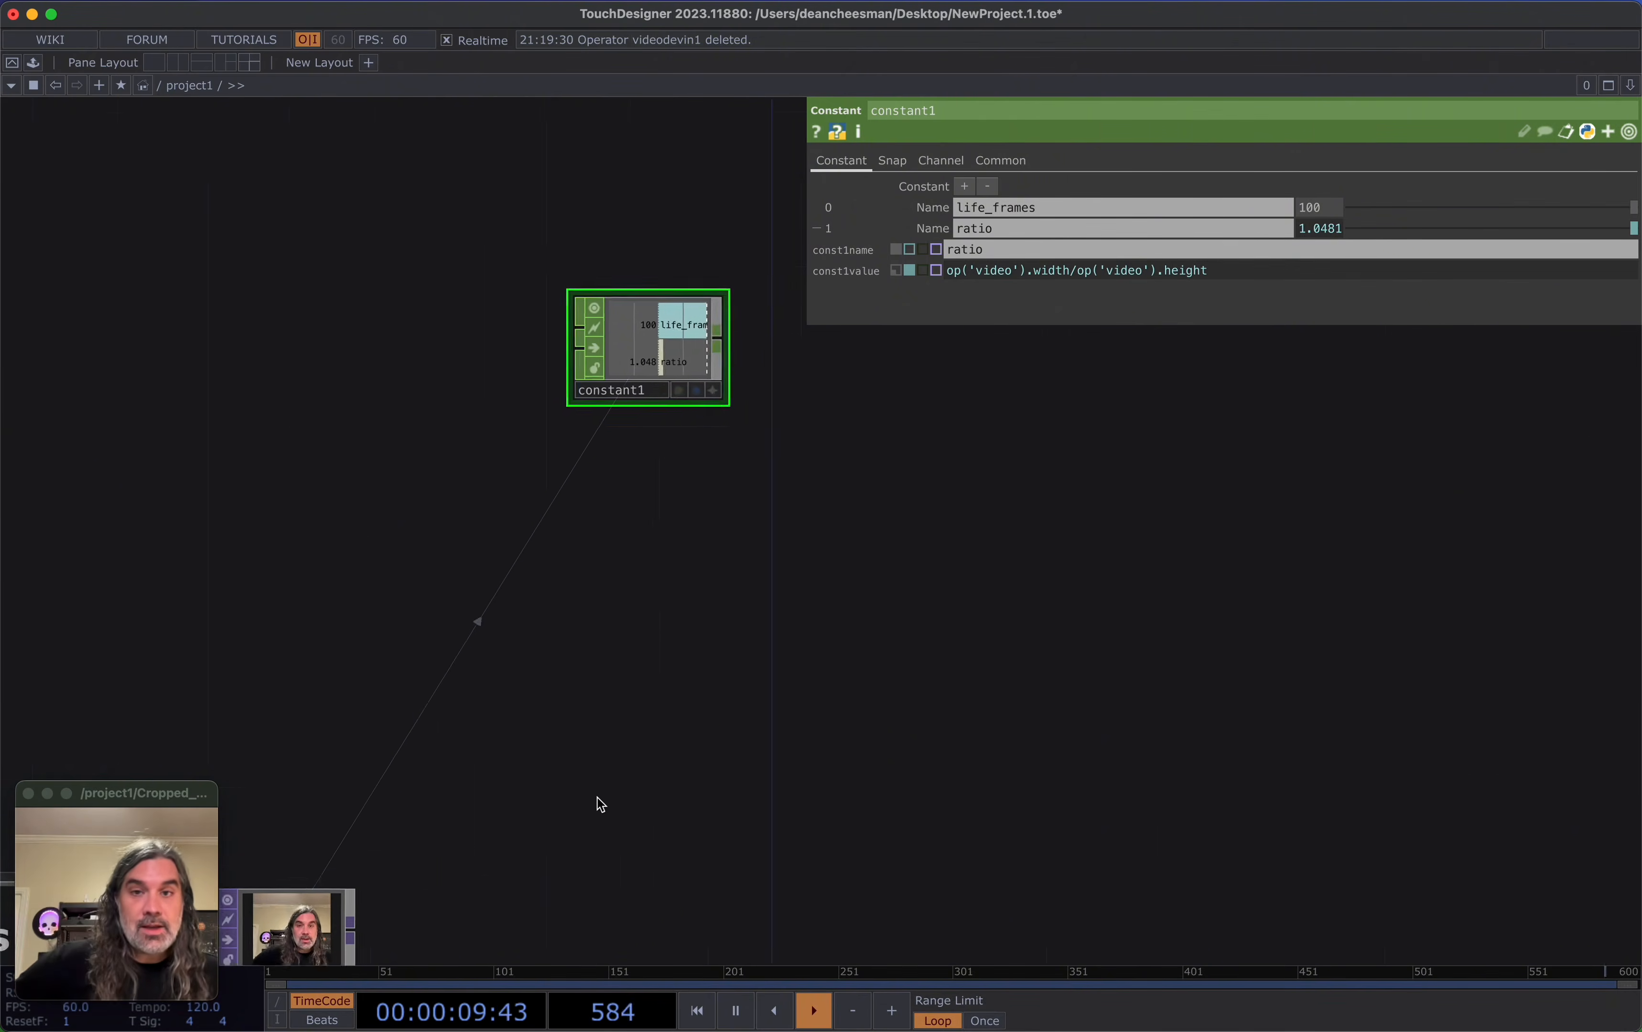
pyautogui.scroll(-3, 597, 803)
pyautogui.moveTo(642, 766); pyautogui.dragTo(693, 665)
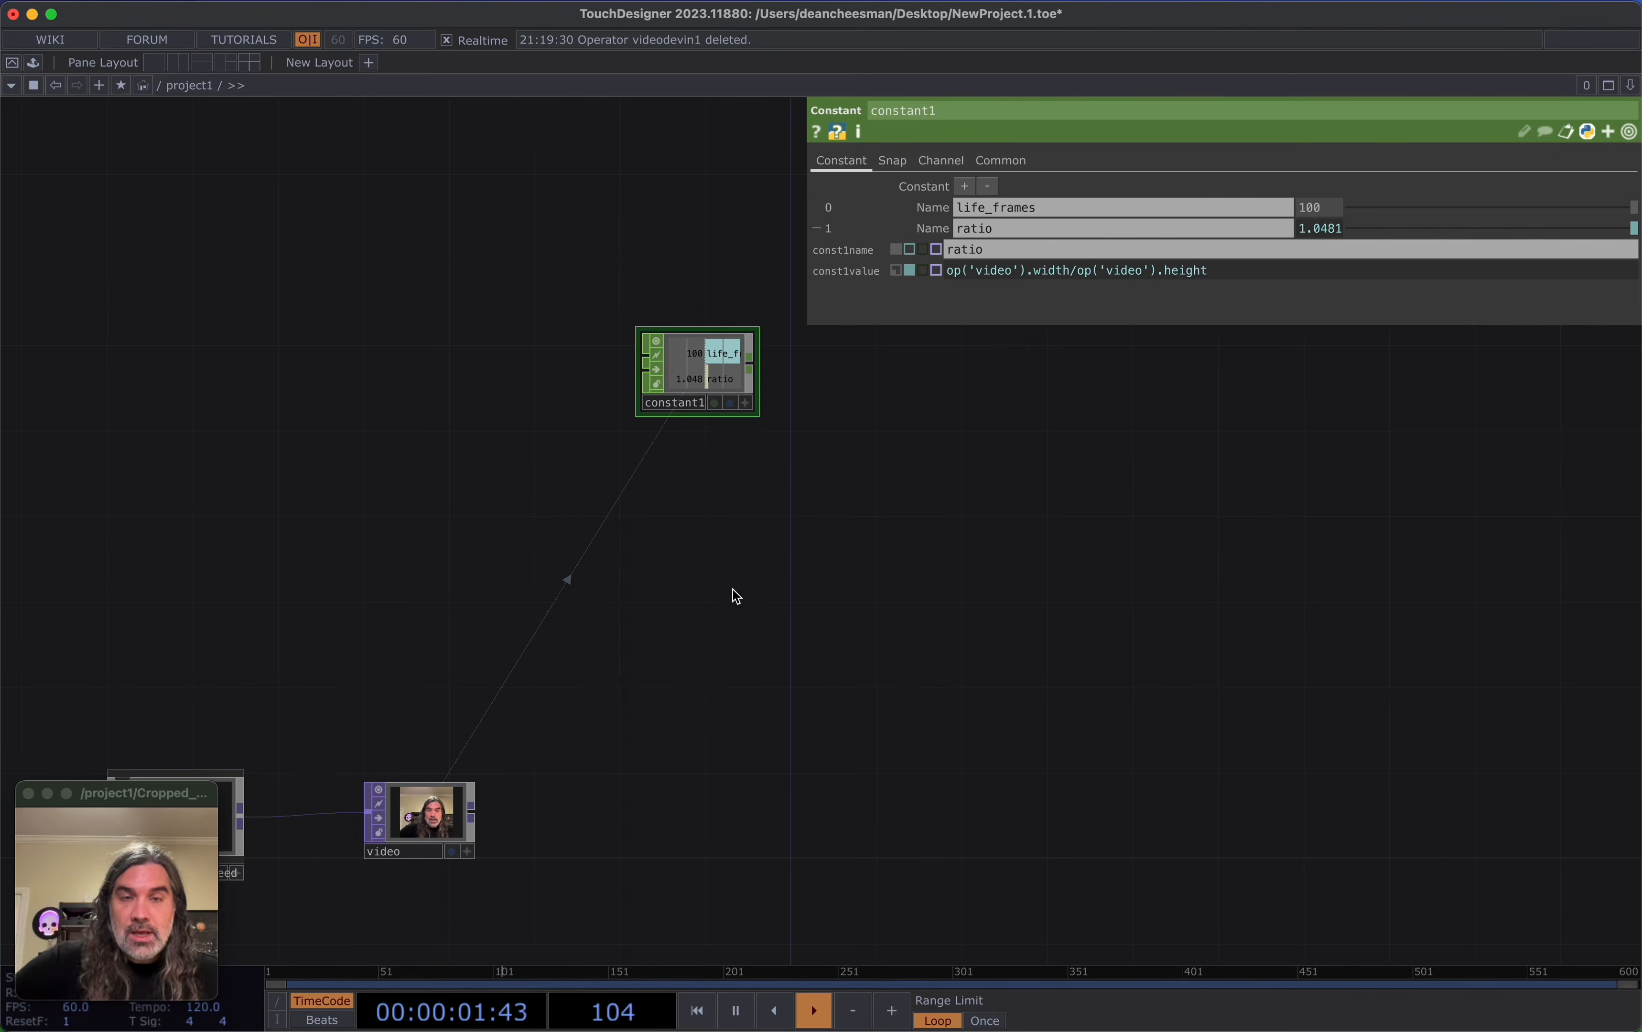
pyautogui.moveTo(766, 524); pyautogui.dragTo(622, 614)
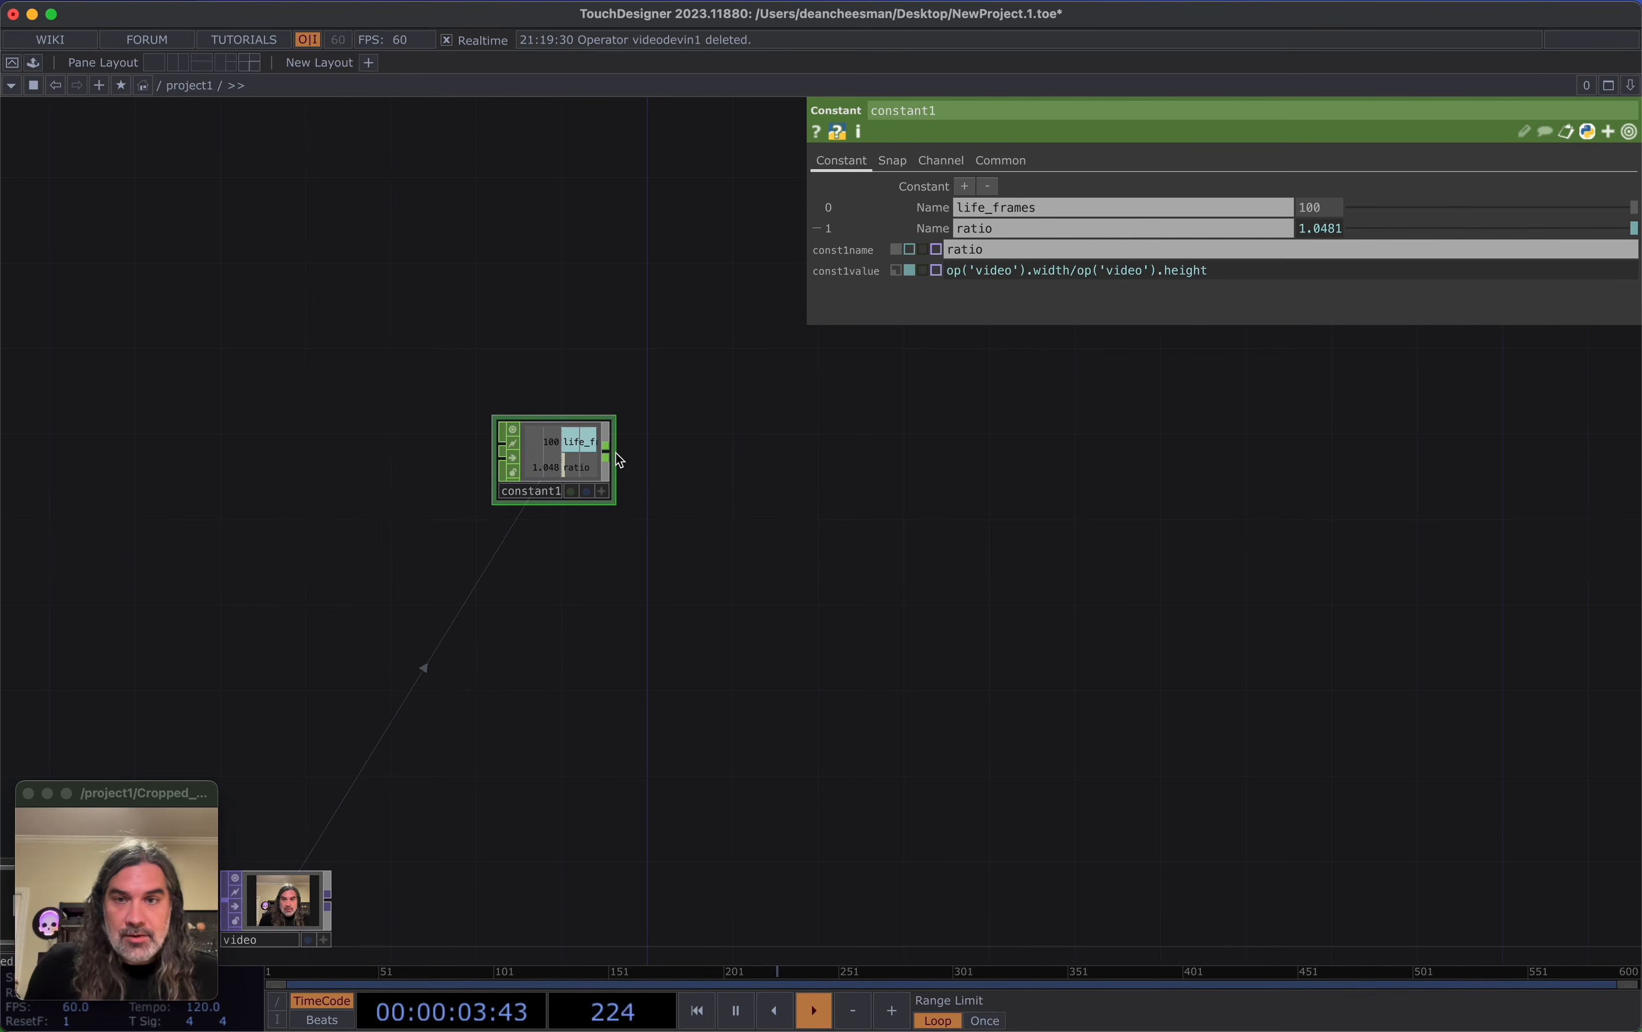
pyautogui.click(617, 456)
pyautogui.click(1067, 459)
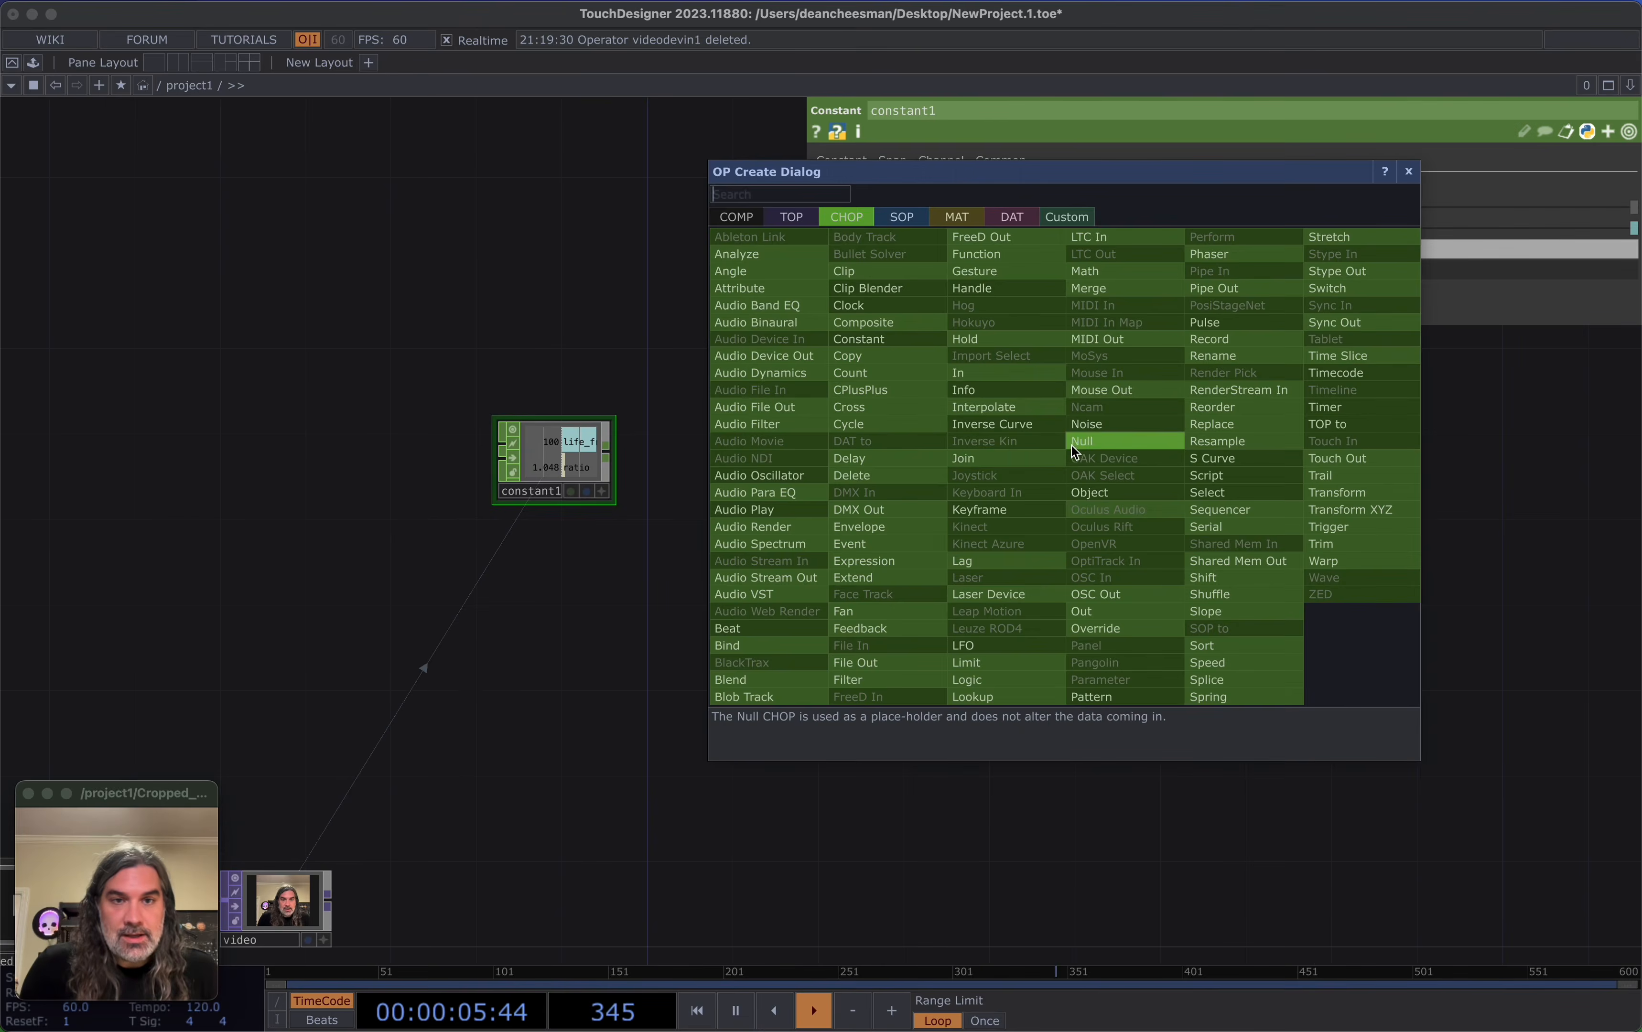
pyautogui.click(1071, 444)
pyautogui.click(1073, 455)
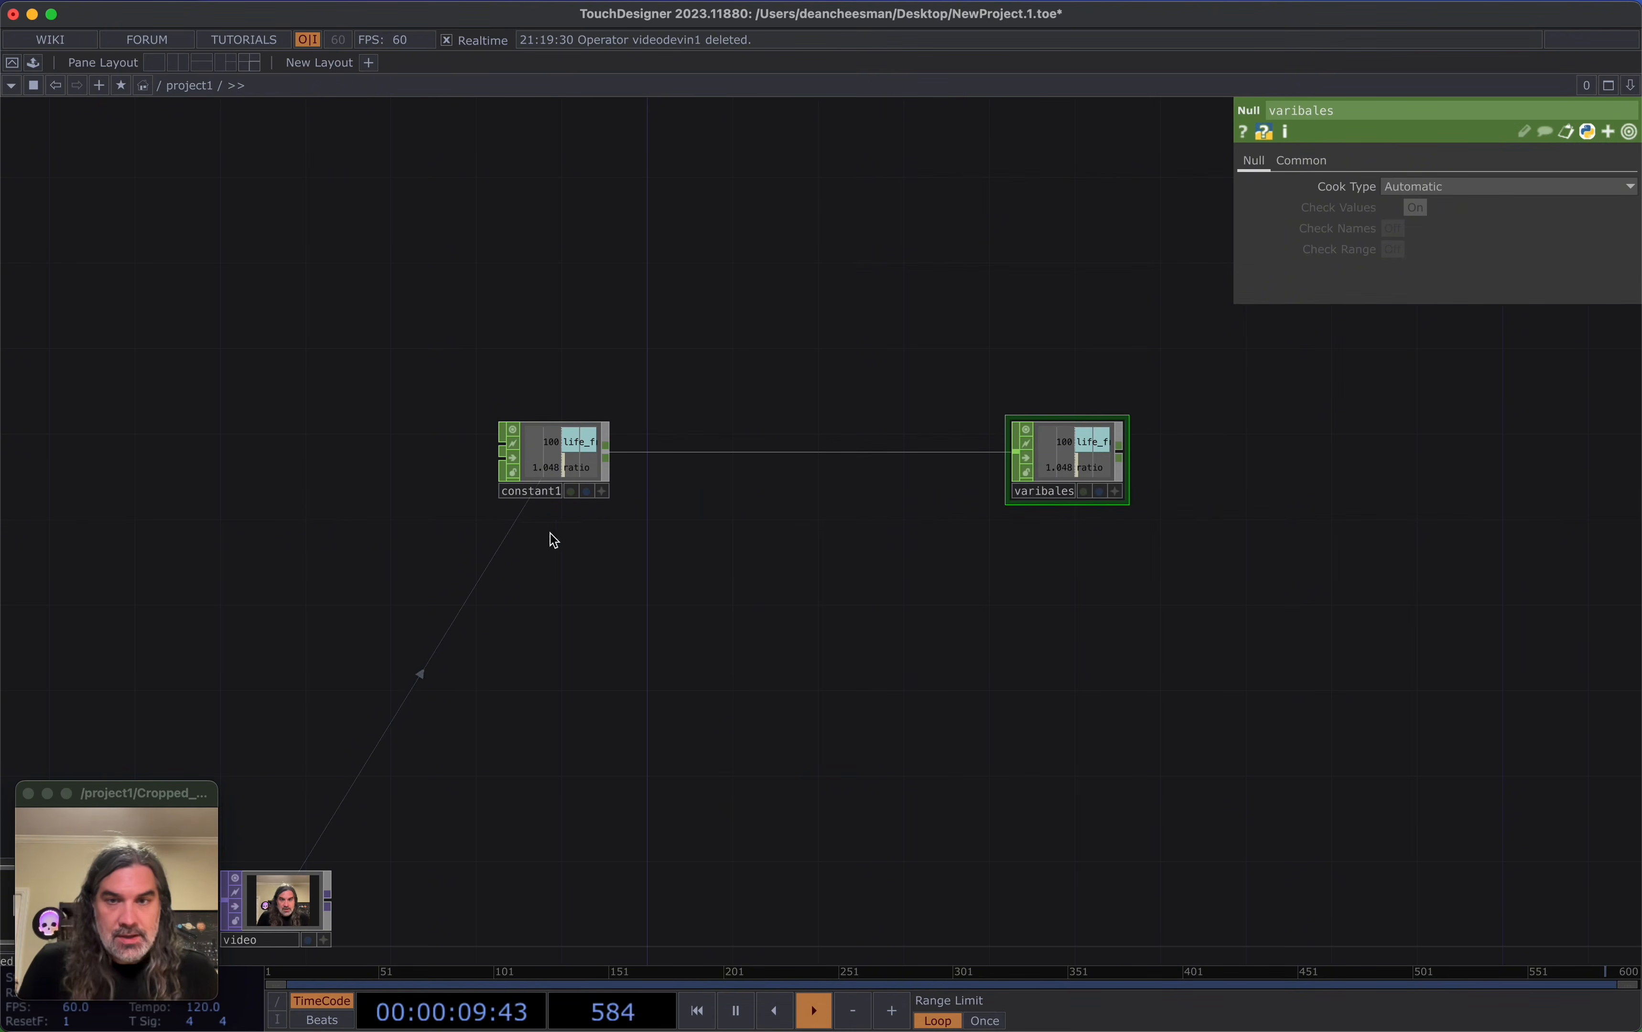
# Add a Keyboard In CHOP just below constant1
pyautogui.press('Tab')
pyautogui.click(504, 575)
pyautogui.click(643, 546)
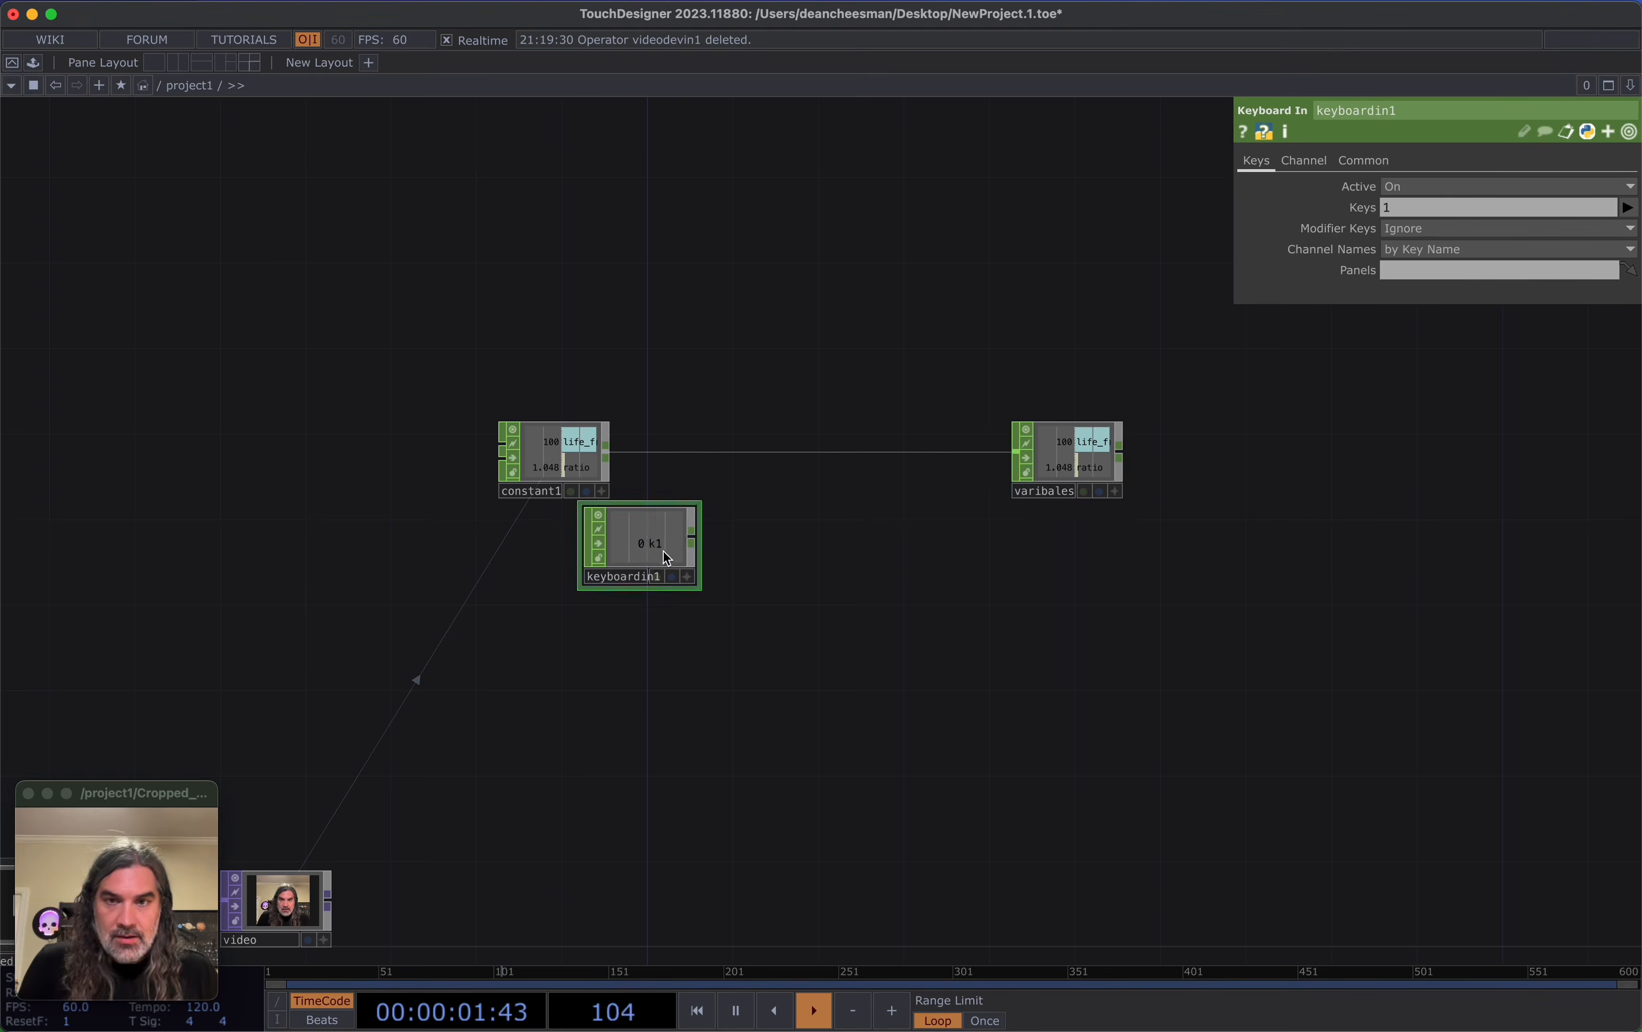
# Attach a Rename CHOP to the Keyboard In node and rename its channel to reset
pyautogui.scroll(3, 663, 551)
pyautogui.press('Tab')
pyautogui.write('re')
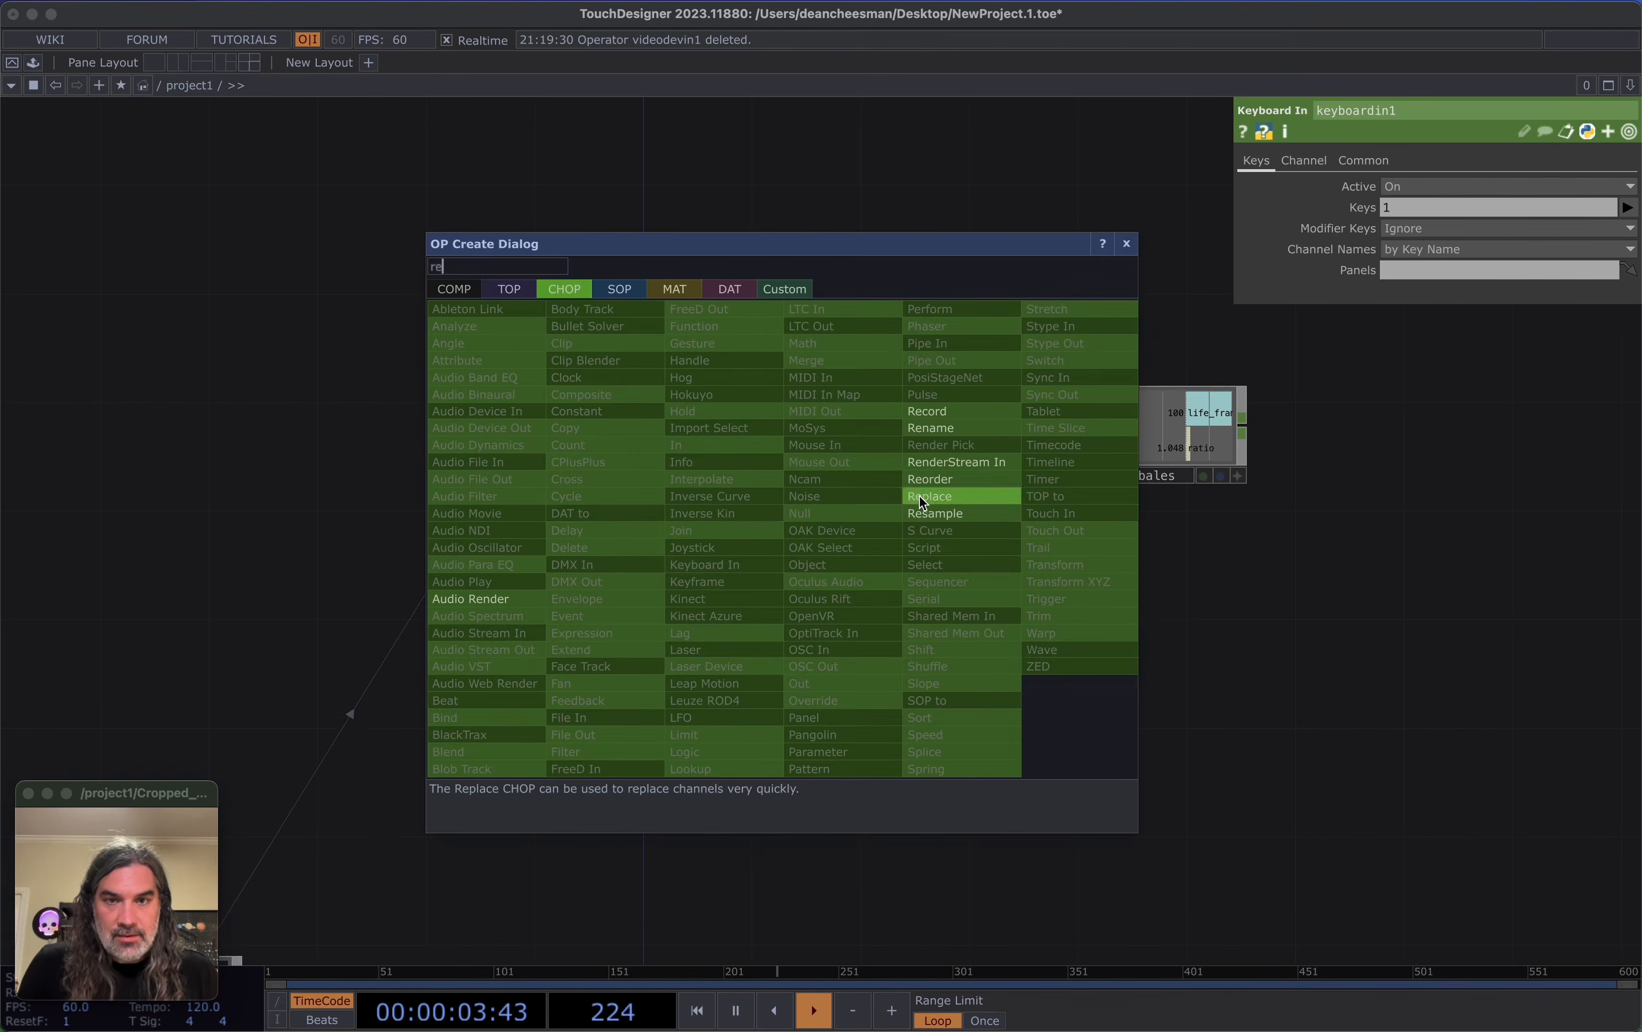
pyautogui.click(942, 428)
pyautogui.click(883, 519)
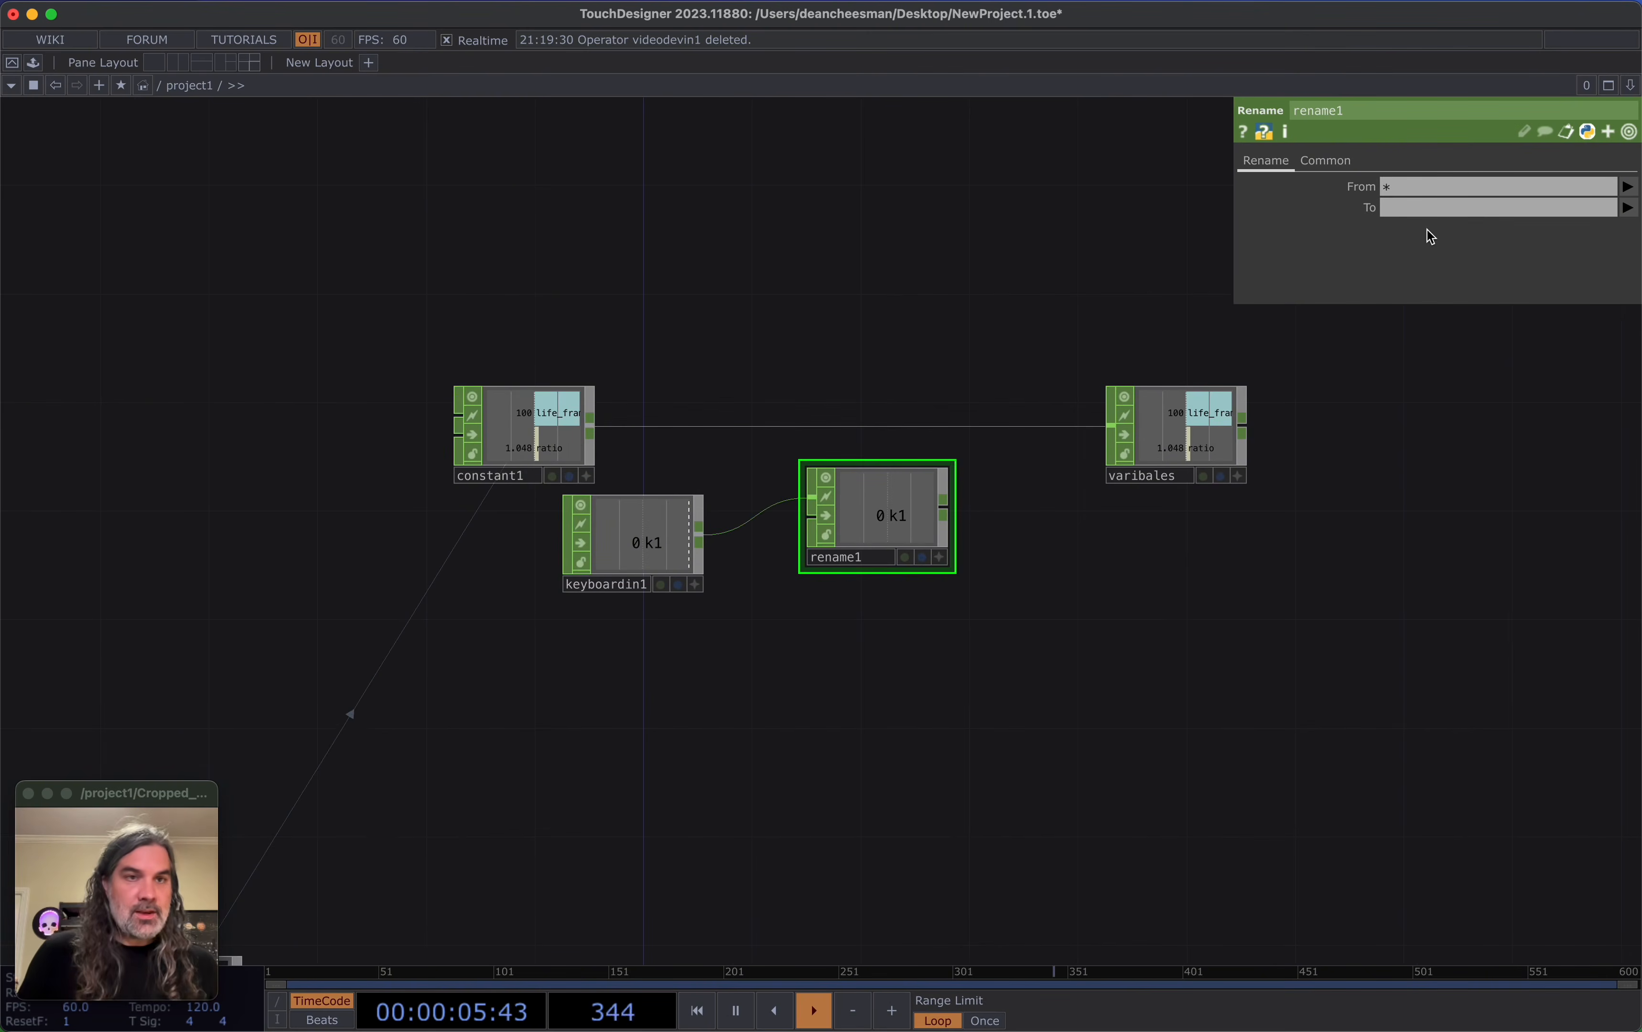
pyautogui.click(1427, 209)
pyautogui.write('reset')
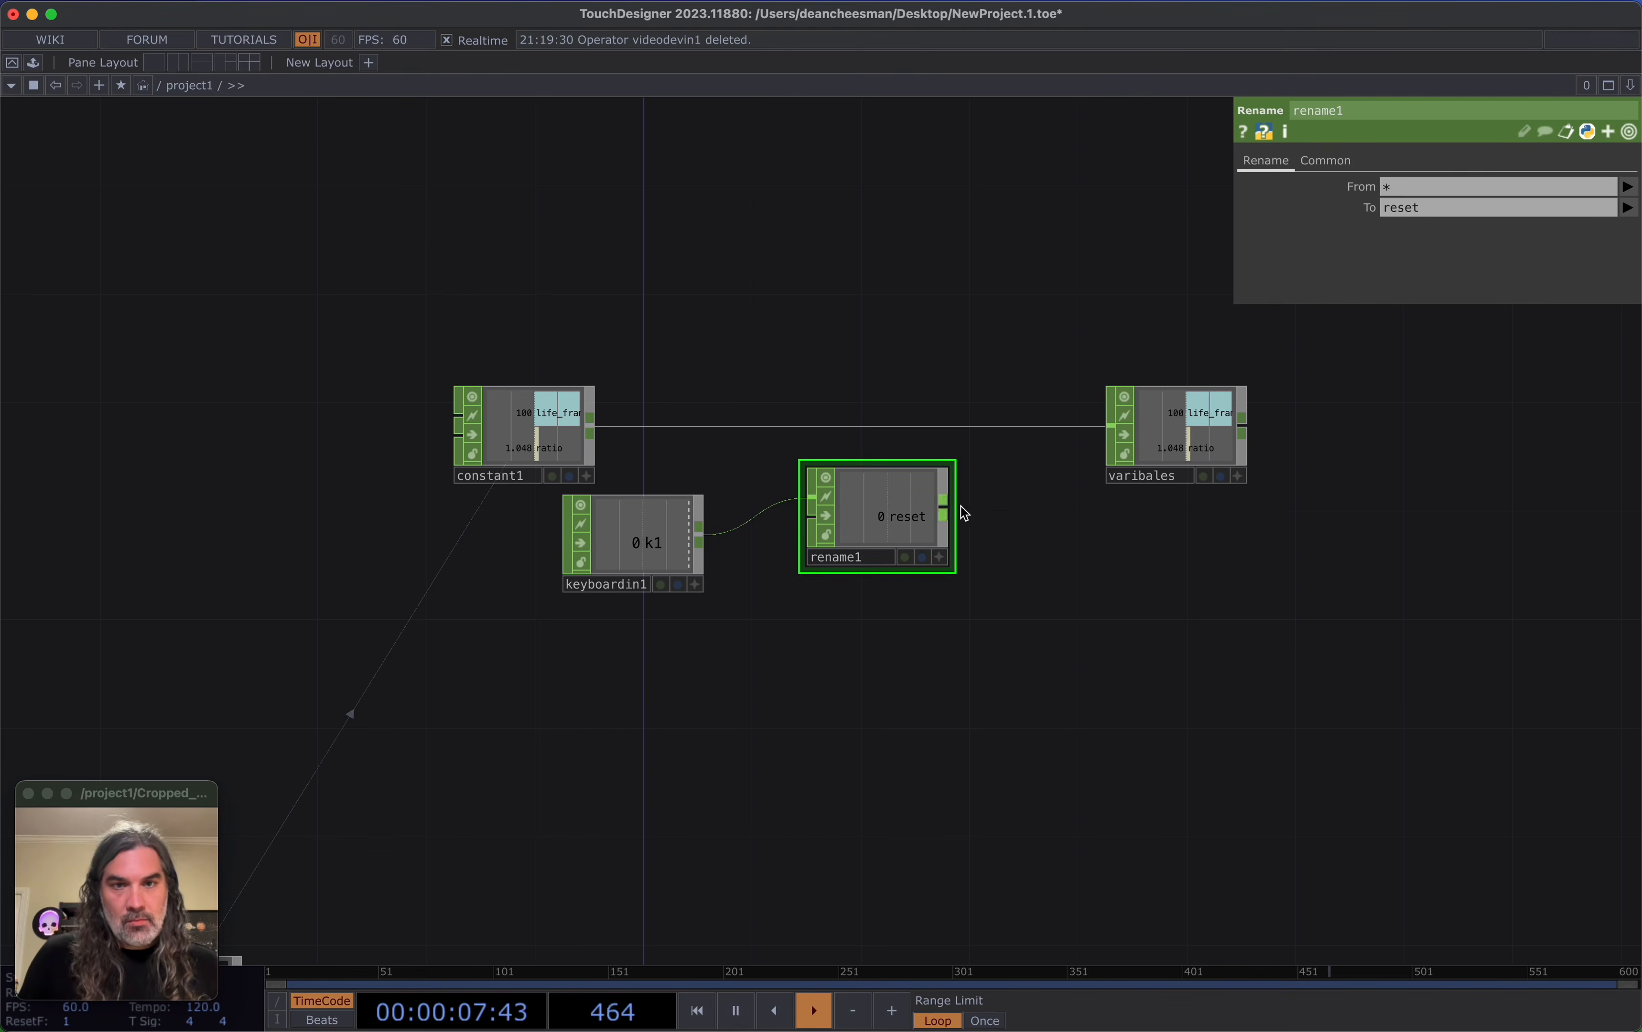
# Insert a Merge CHOP between constant1 and varibales and connect the rename1 output as its second input
pyautogui.click(1020, 427)
pyautogui.write('merg')
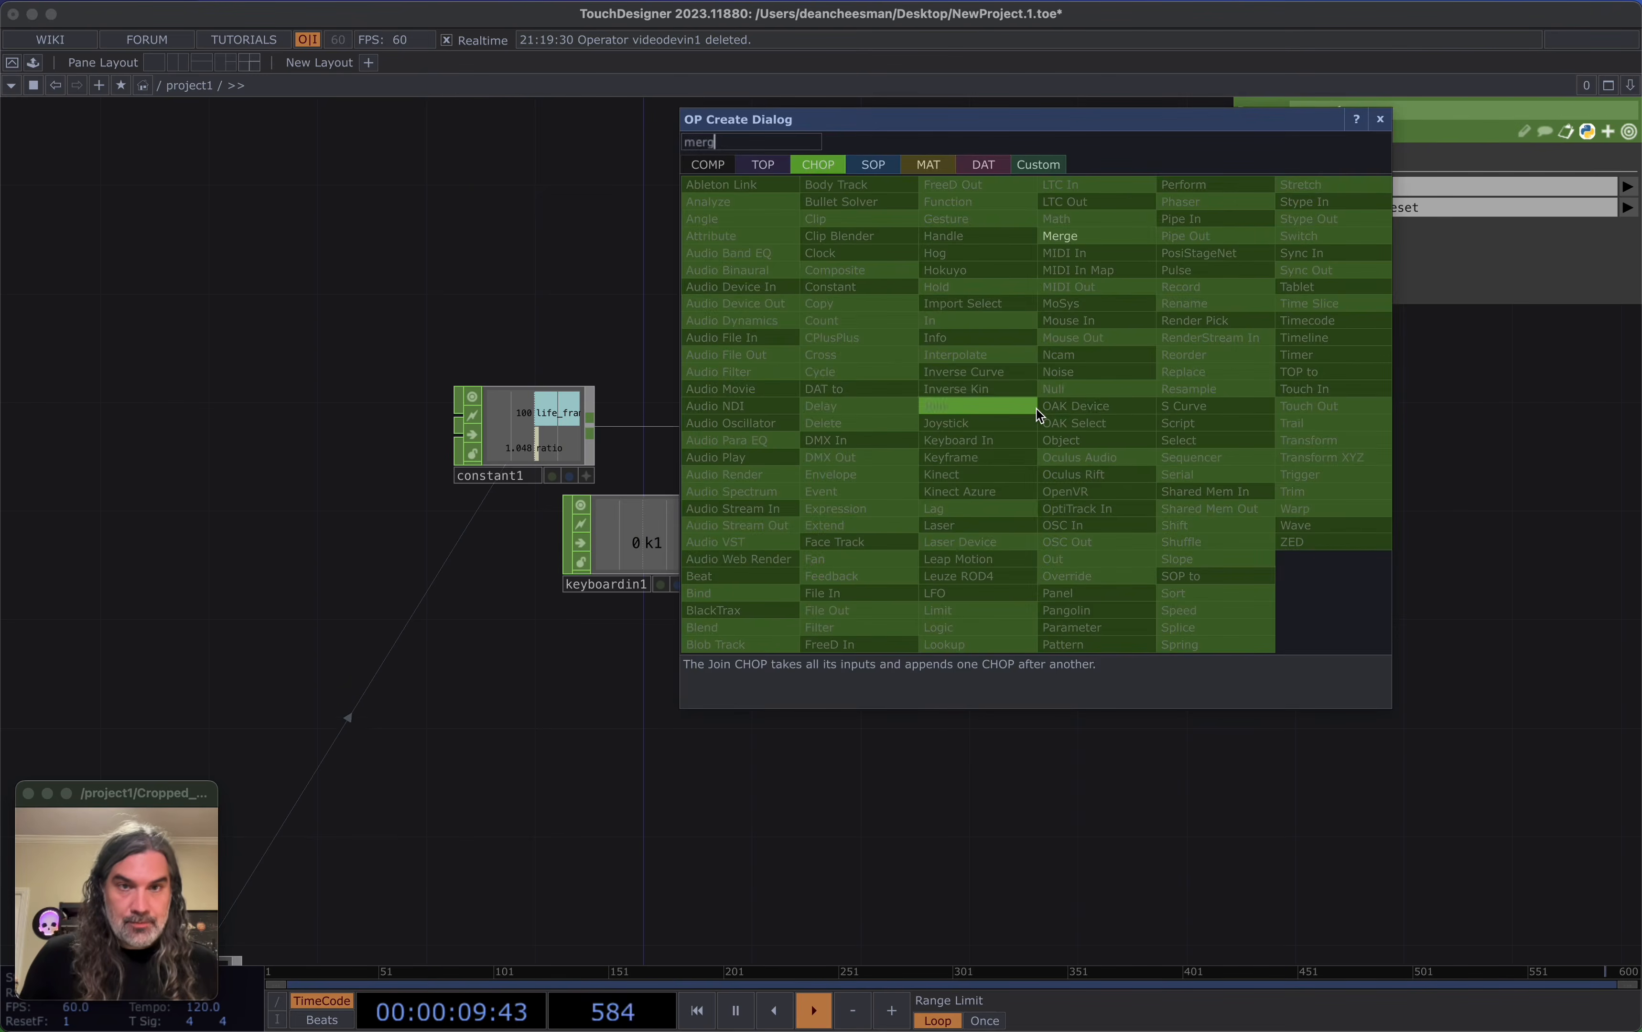
pyautogui.click(1073, 236)
pyautogui.click(1009, 409)
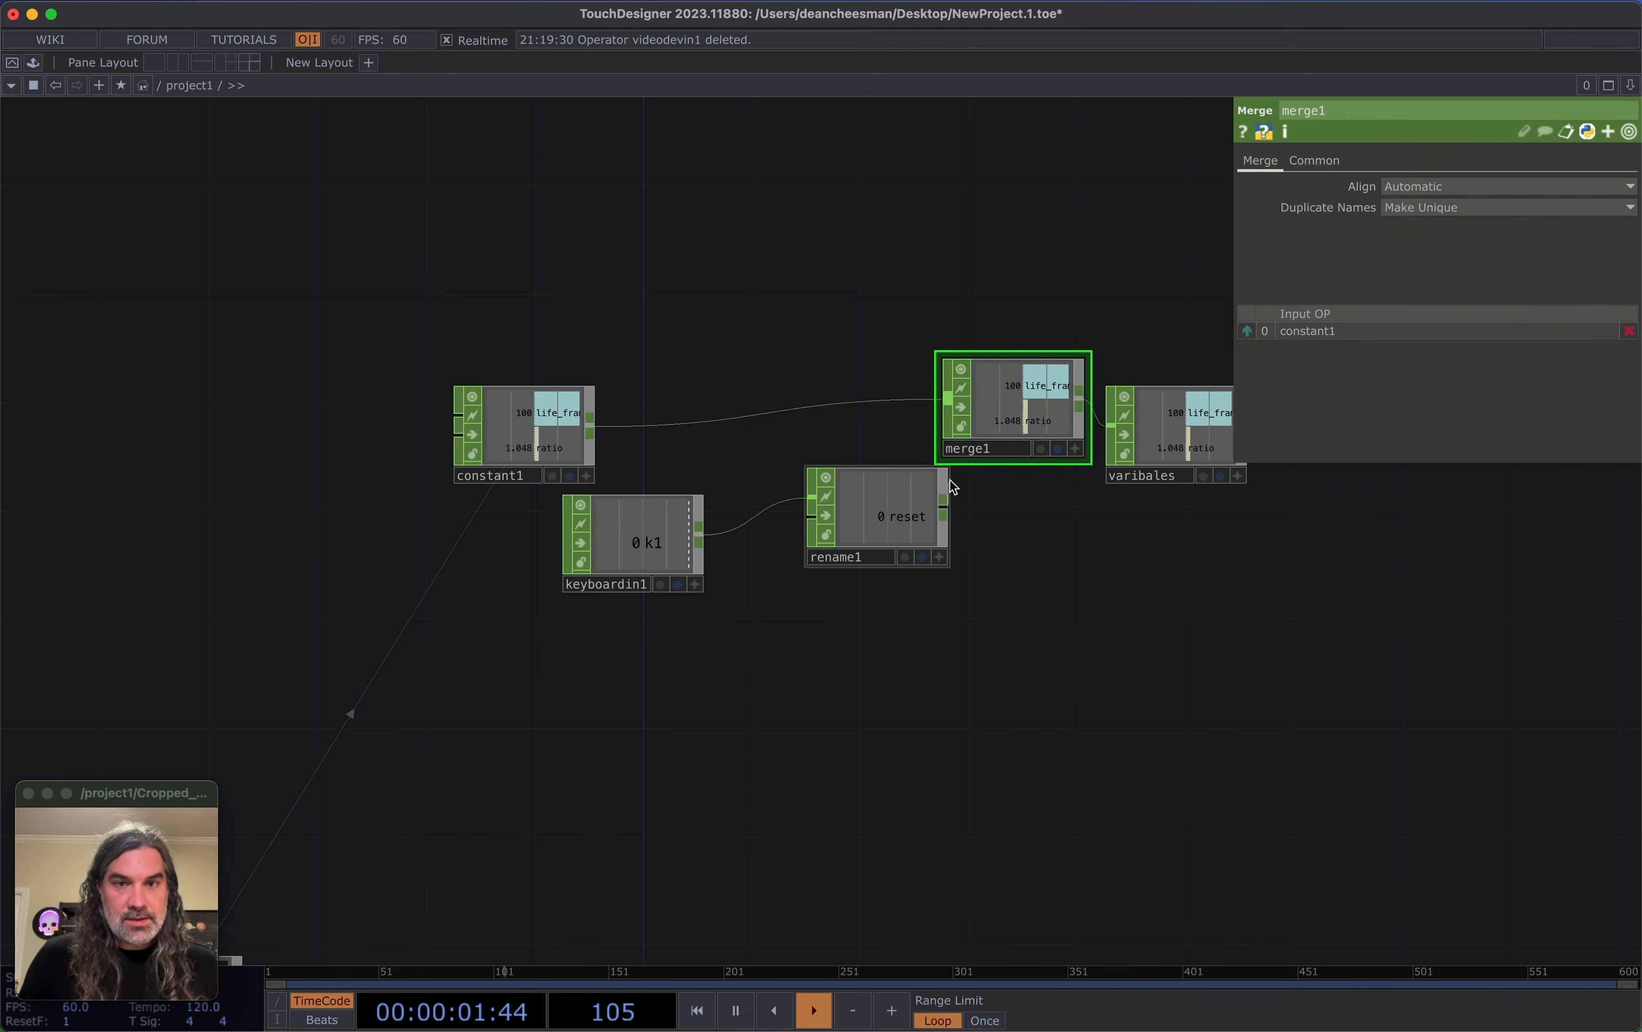
pyautogui.moveTo(943, 508); pyautogui.dragTo(949, 400)
pyautogui.hscroll(5, 906, 554)
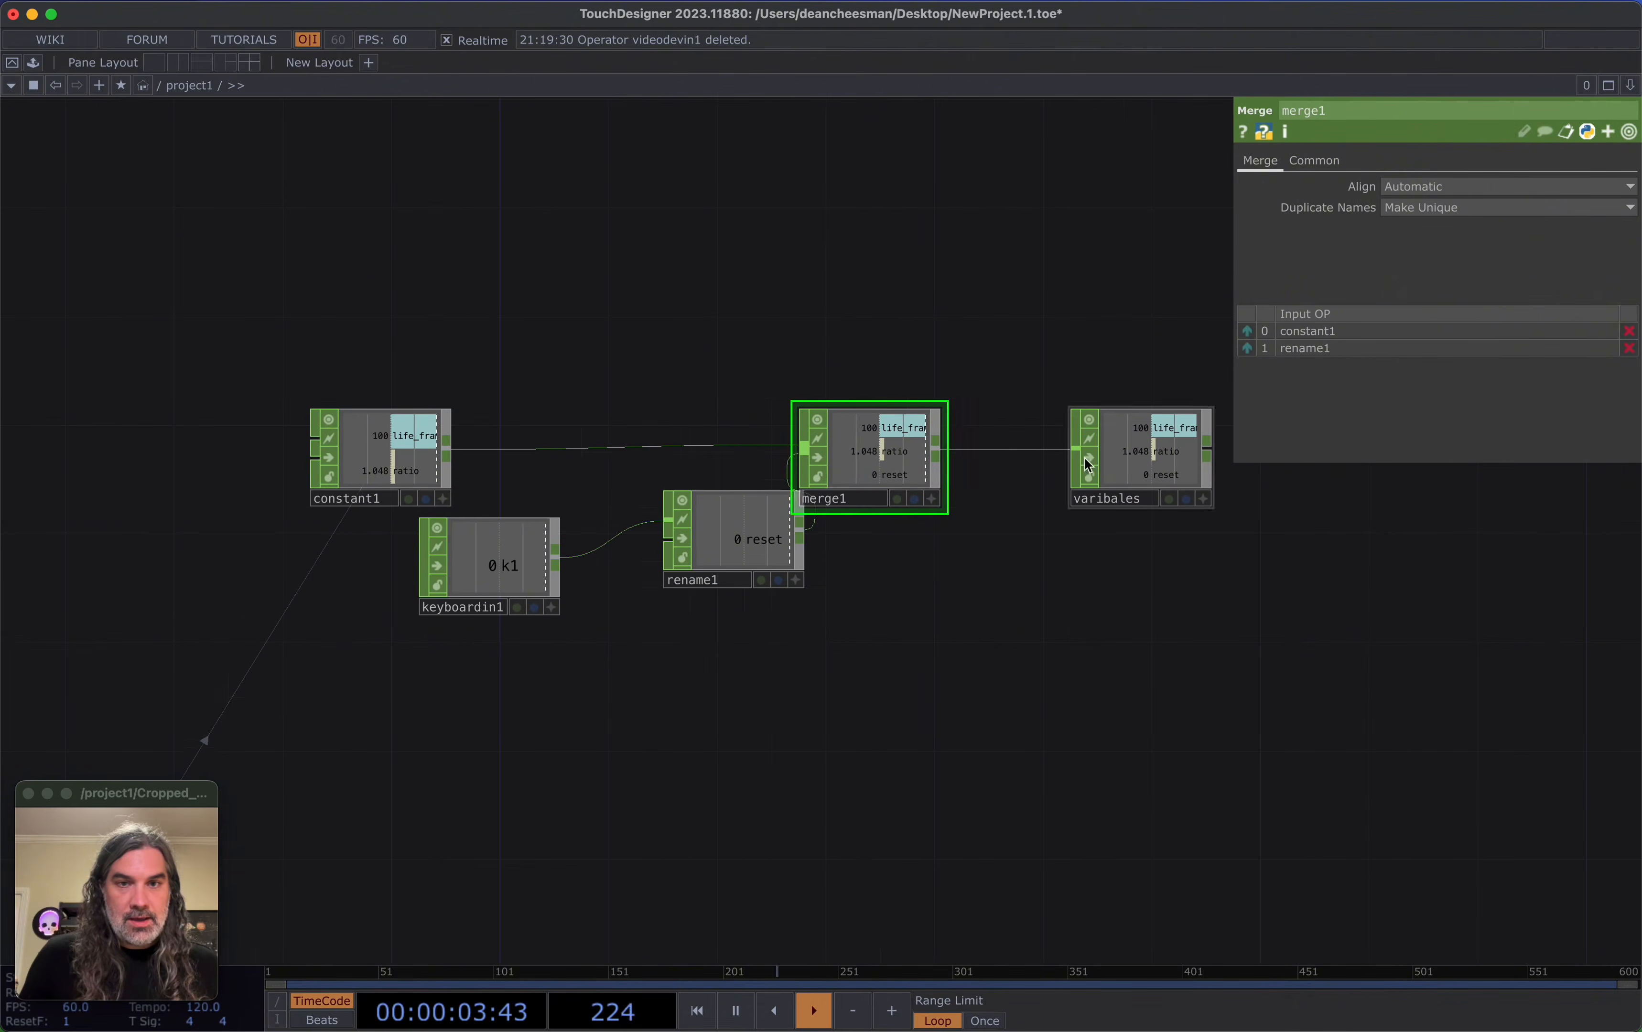
# Space out the control nodes, moving merge1 closer to varibales and rename1 closer to keyboardin1
pyautogui.moveTo(885, 500); pyautogui.dragTo(939, 500)
pyautogui.moveTo(785, 527); pyautogui.dragTo(730, 555)
pyautogui.moveTo(558, 489); pyautogui.dragTo(630, 469)
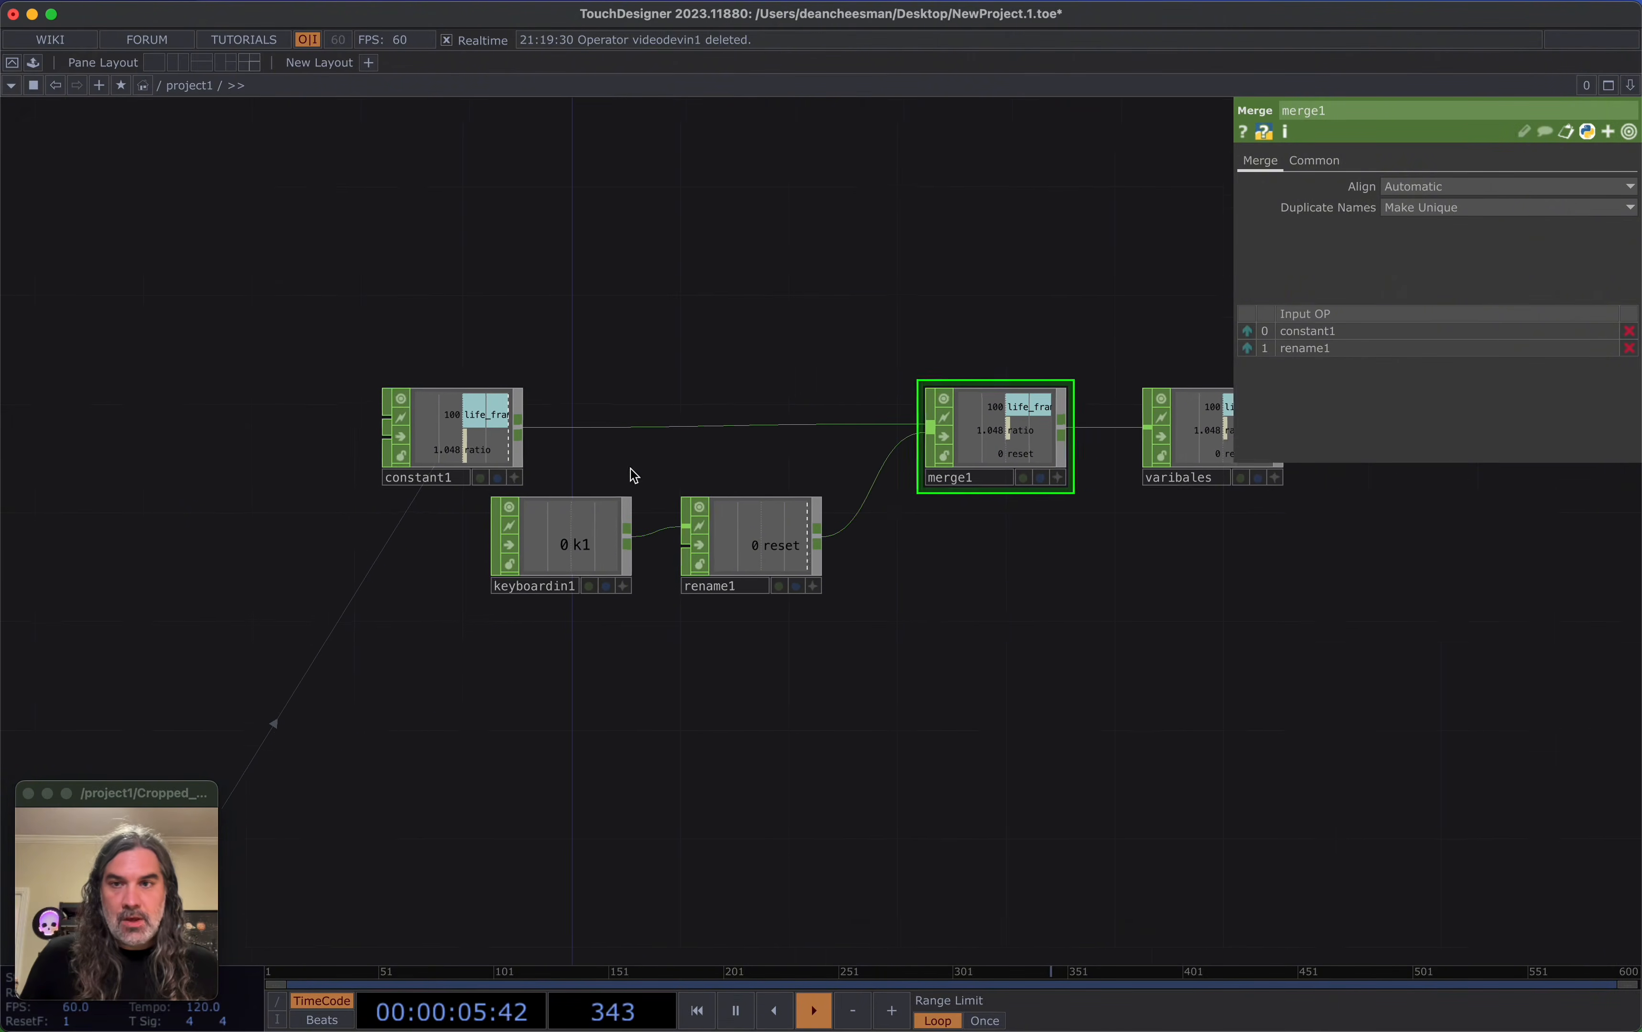
# Add a third channel named dampen with a value of 0.98 to constant1 and collapse the expanded ratio parameter
pyautogui.click(464, 437)
pyautogui.click(1390, 186)
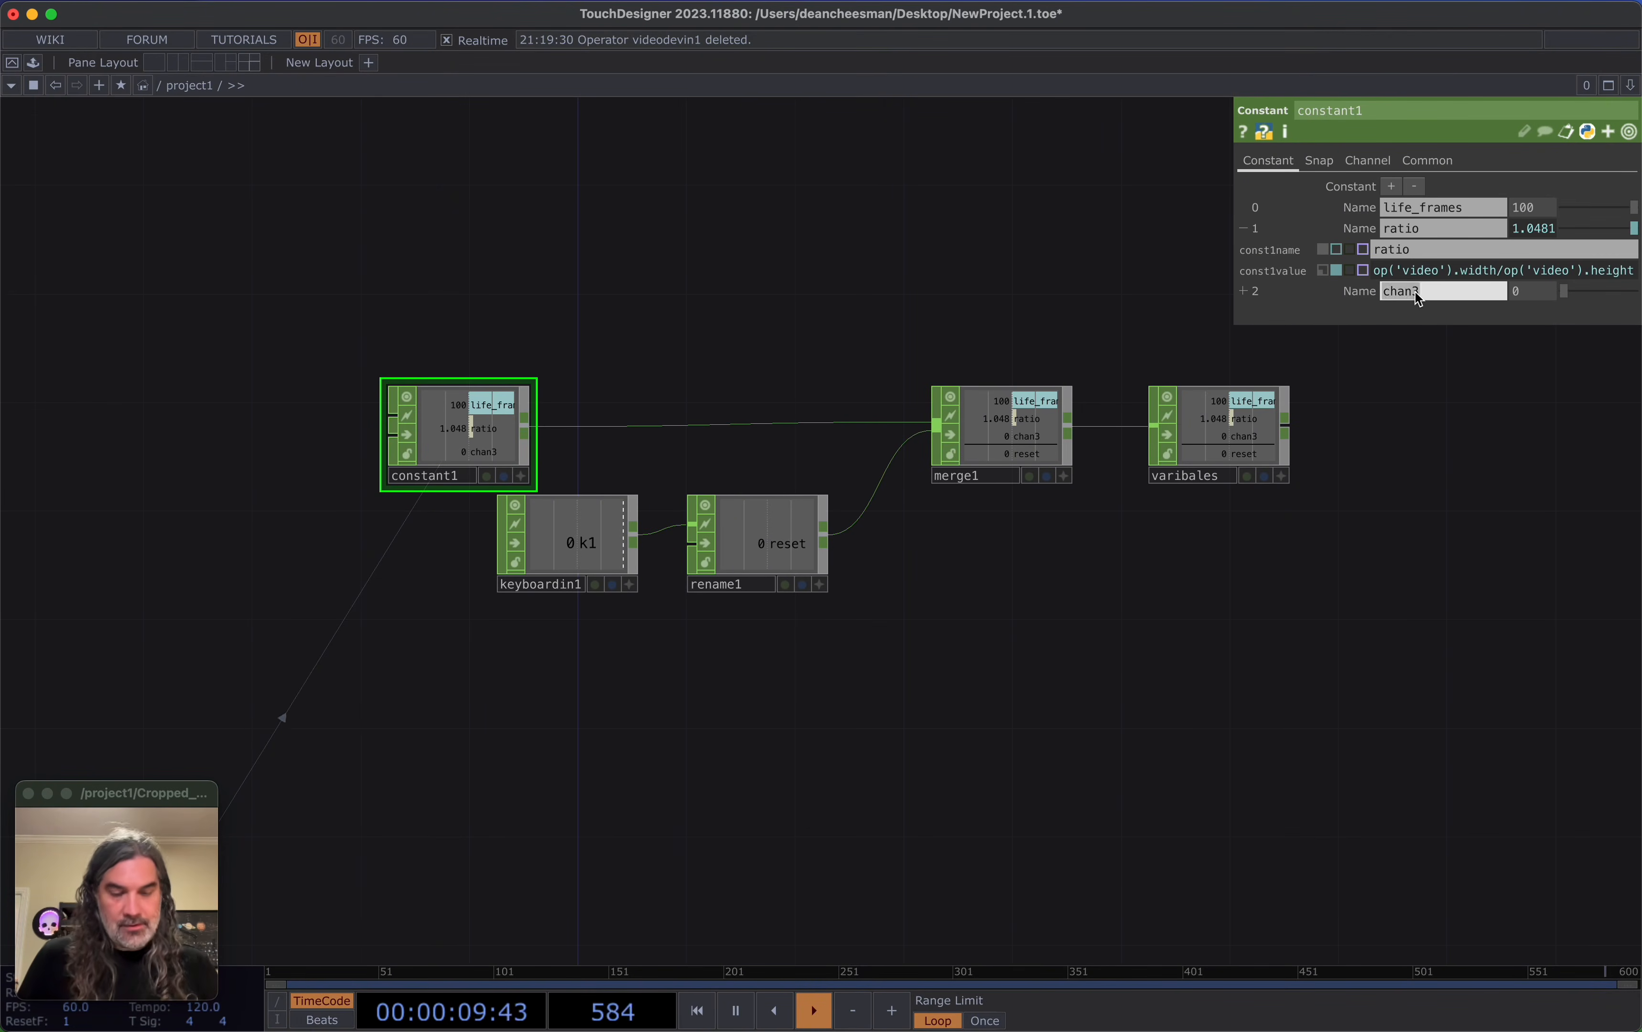
pyautogui.click(1414, 293)
pyautogui.write('dampen')
pyautogui.press('Tab')
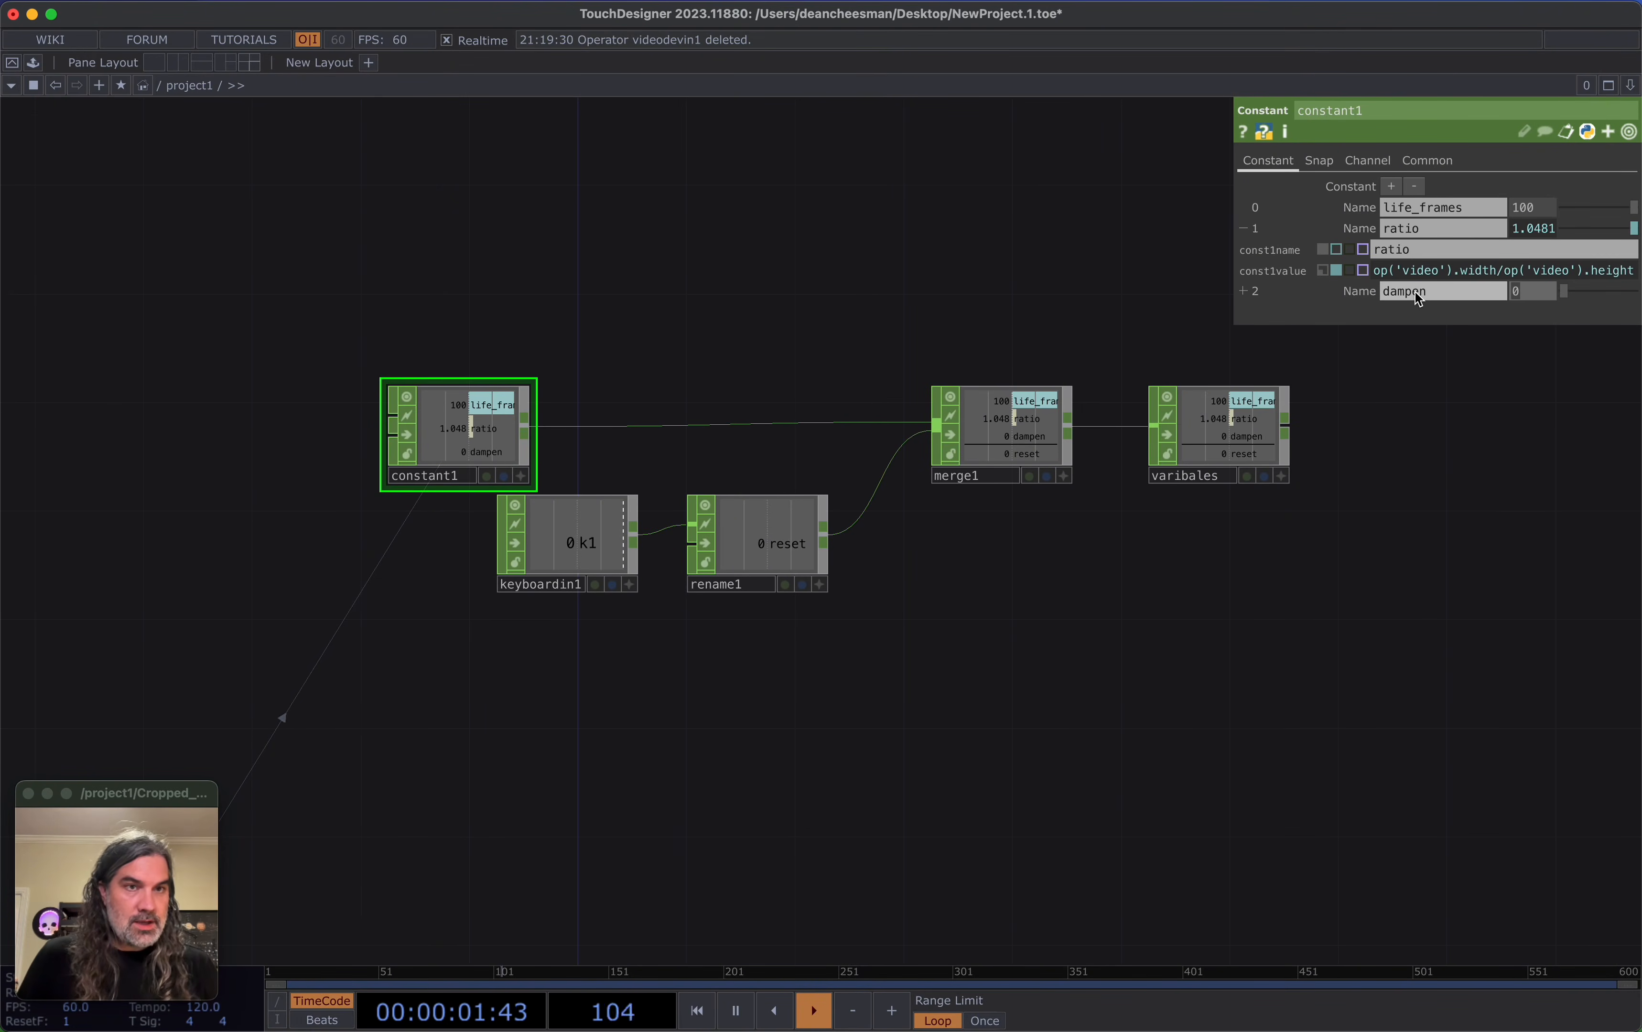
pyautogui.write('0.')
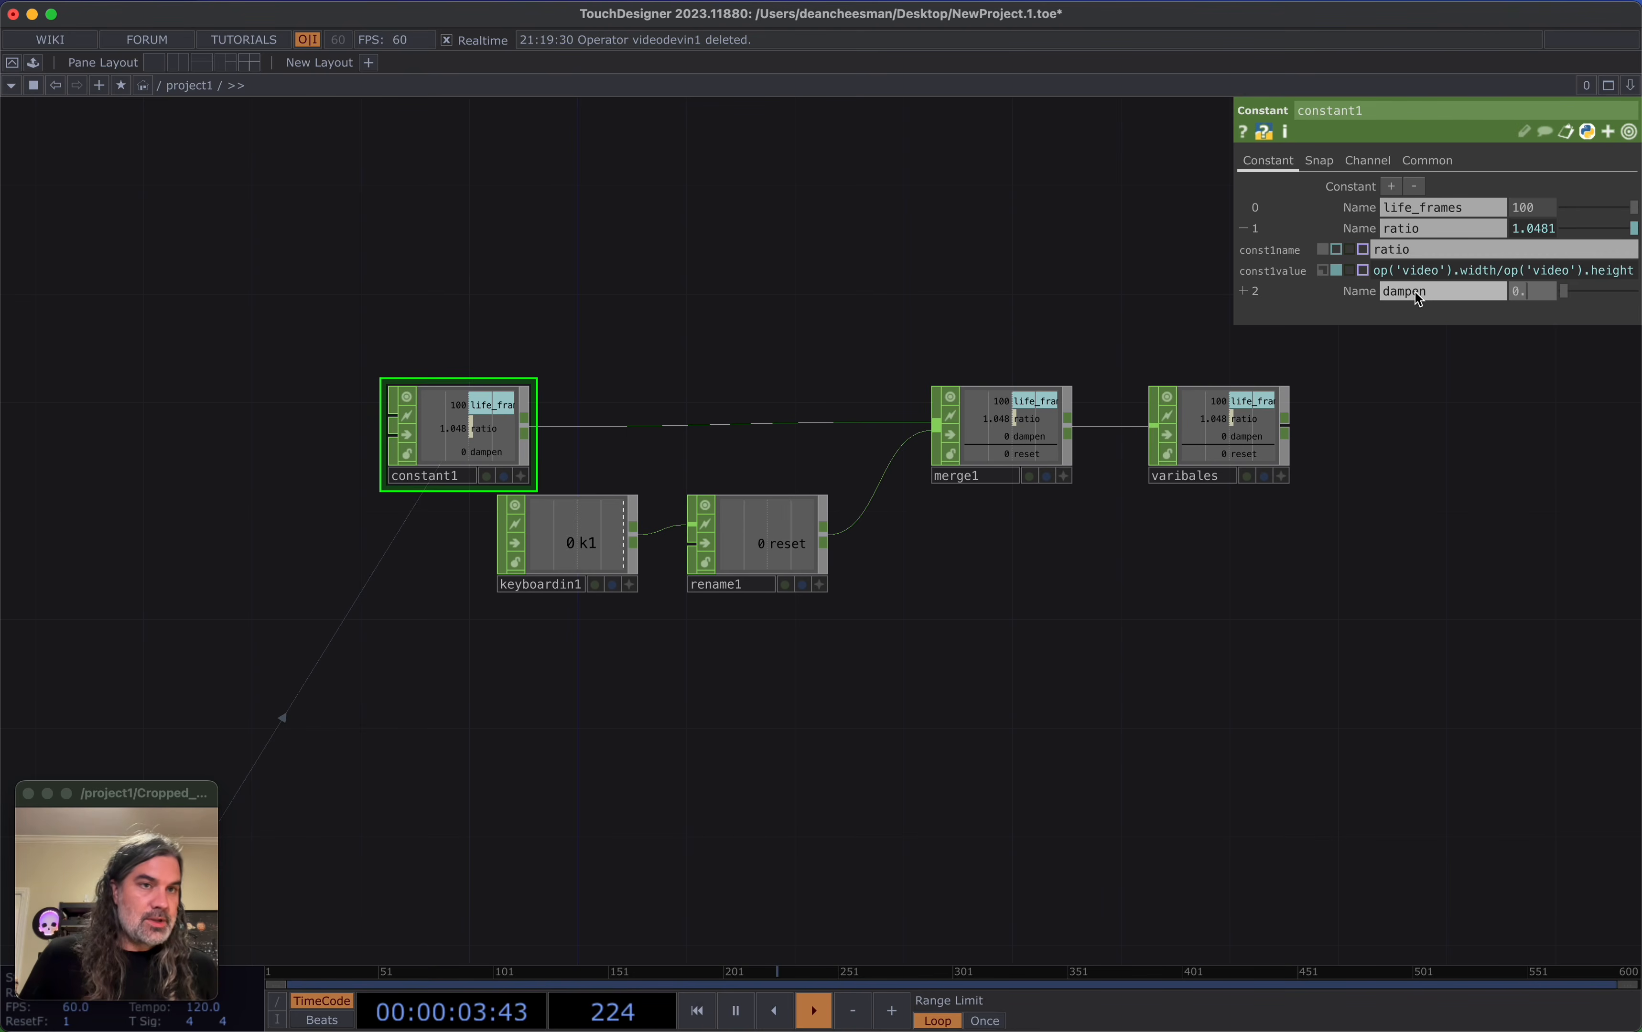
pyautogui.write('98')
pyautogui.press('Return')
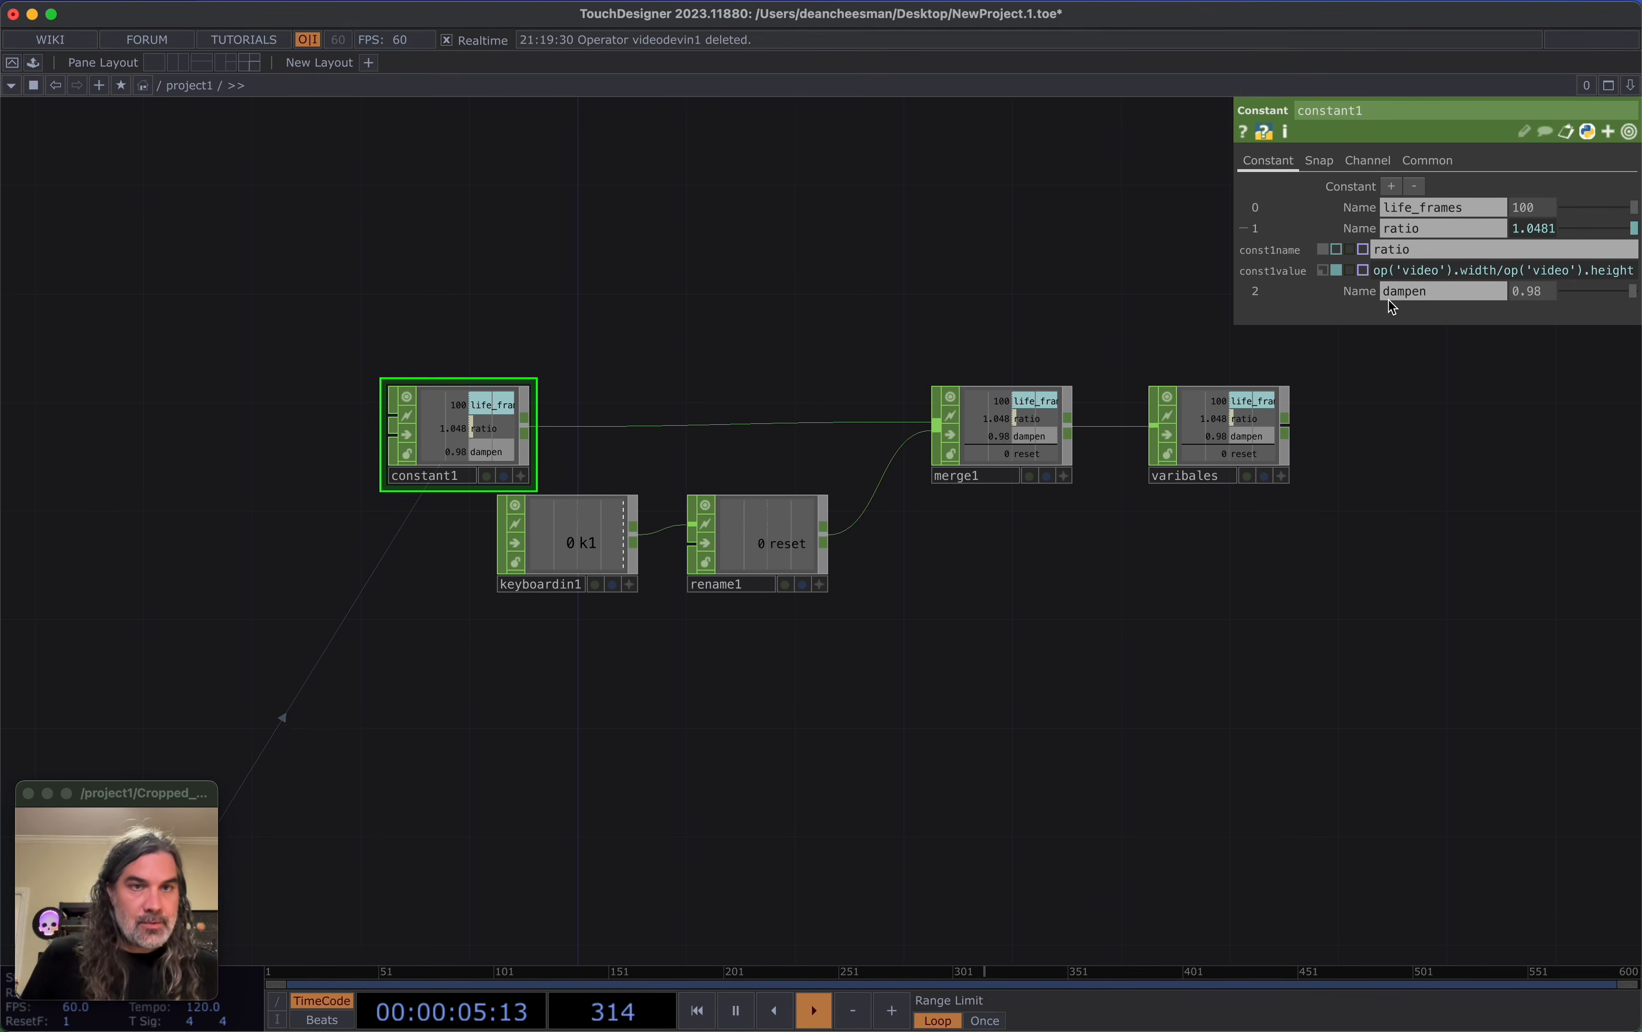
pyautogui.click(1253, 228)
# Show the varibales CHOP in a floating viewer, made smaller and placed above the network beside the parameters
pyautogui.moveTo(981, 266); pyautogui.dragTo(853, 244)
pyautogui.scroll(3, 1021, 367)
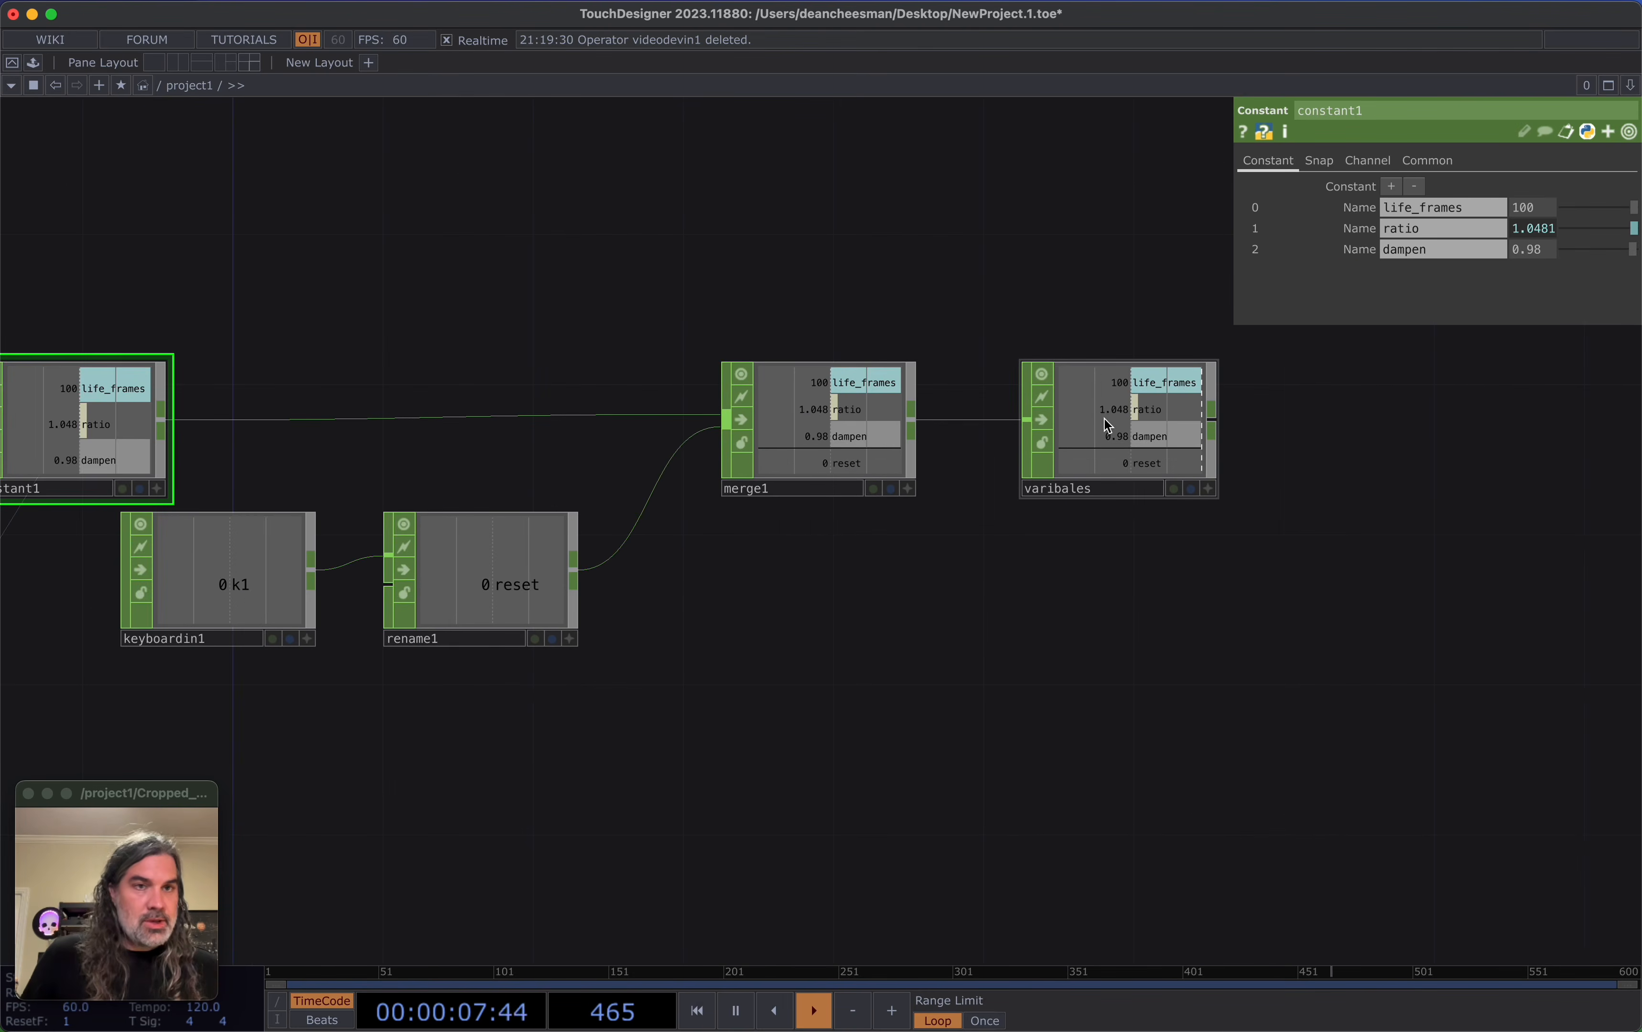
pyautogui.rightClick(1117, 434)
pyautogui.click(1132, 419)
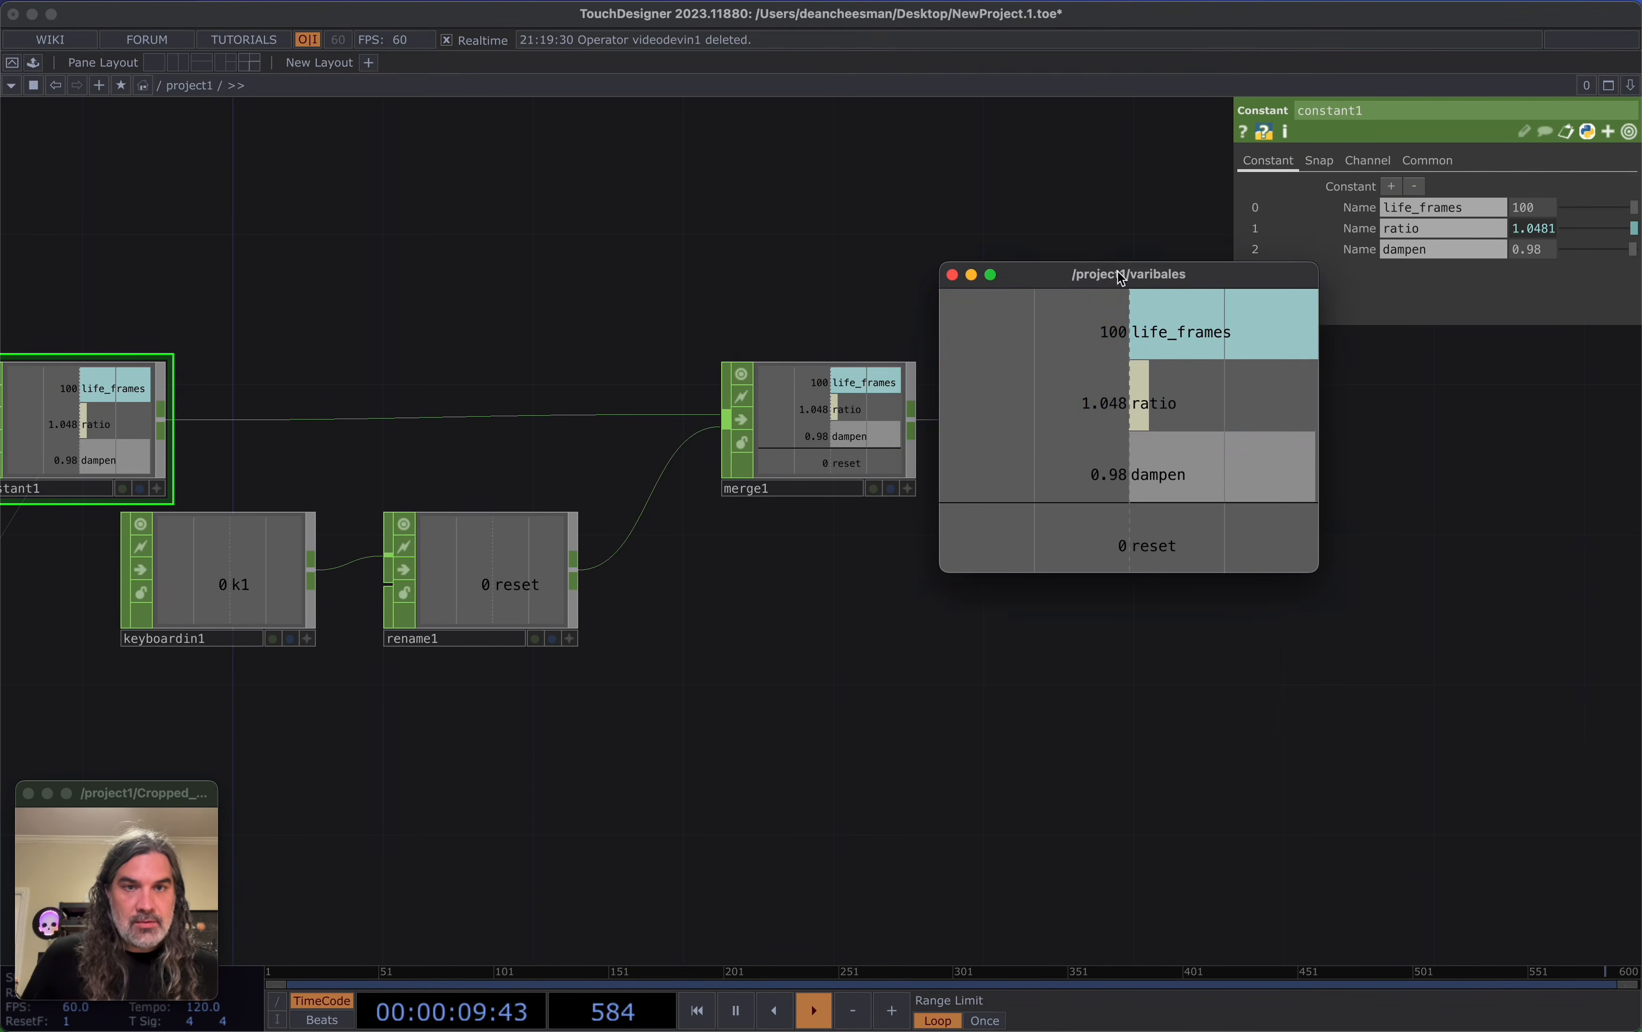
pyautogui.moveTo(1120, 278); pyautogui.dragTo(1039, 25)
pyautogui.moveTo(1238, 316); pyautogui.dragTo(1221, 133)
pyautogui.moveTo(641, 359); pyautogui.dragTo(843, 359)
pyautogui.moveTo(843, 358); pyautogui.dragTo(736, 347, button='middle')
pyautogui.moveTo(954, 673); pyautogui.dragTo(1020, 559)
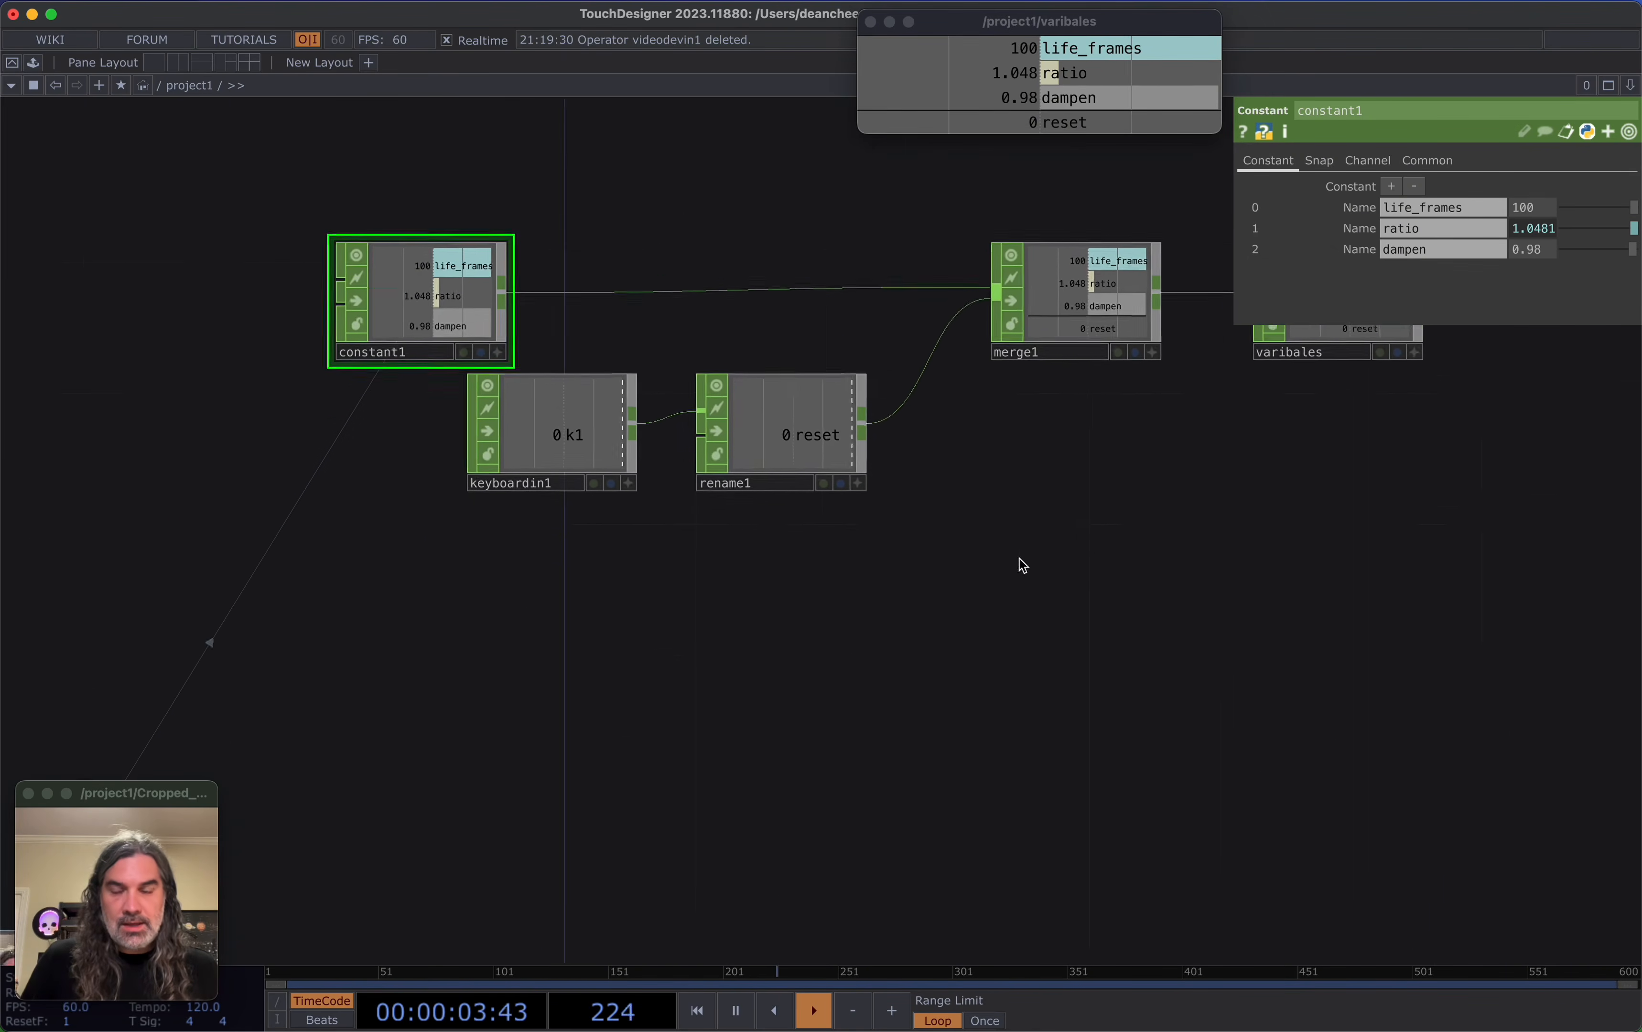
# Move the group of control CHOPs higher in the network and shift Cropped_camera_feed and video together to the left
pyautogui.scroll(-5, 1020, 559)
pyautogui.moveTo(904, 421); pyautogui.dragTo(799, 431, button='right')
pyautogui.moveTo(836, 460); pyautogui.dragTo(764, 259)
pyautogui.moveTo(898, 469); pyautogui.dragTo(998, 442)
pyautogui.moveTo(947, 564); pyautogui.dragTo(588, 705, button='right')
pyautogui.moveTo(691, 658); pyautogui.dragTo(261, 660)
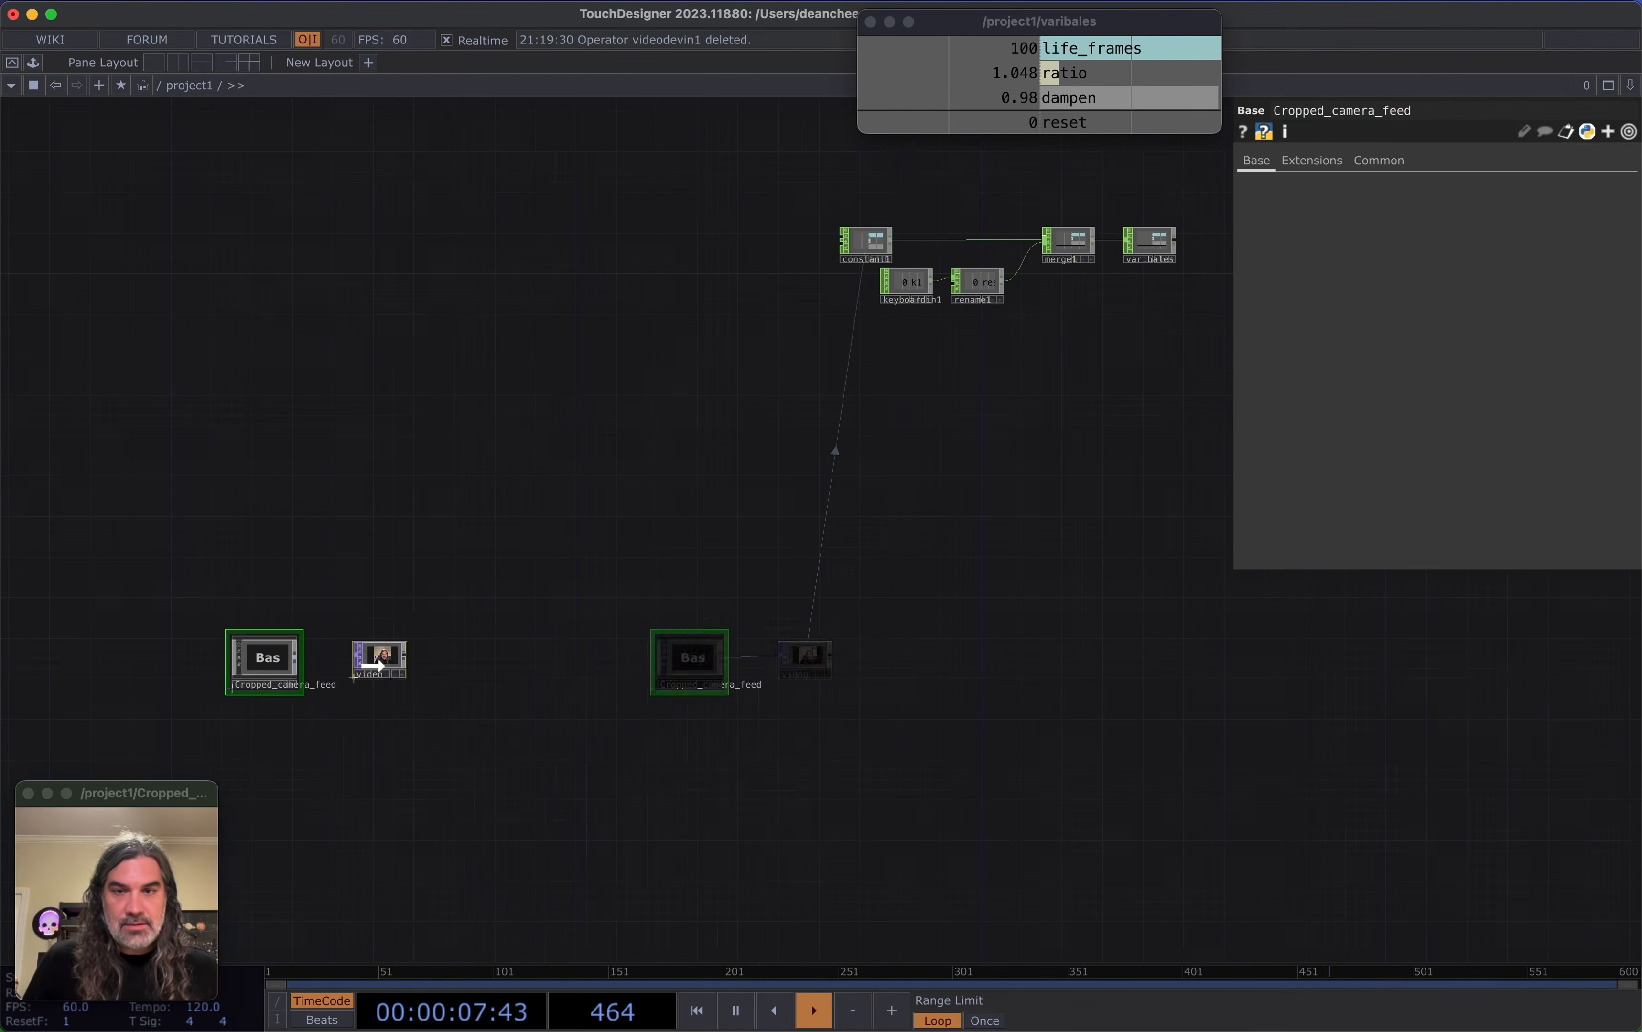
# Attach a Resolution TOP to the output of video, placed above and to its right
pyautogui.scroll(6, 462, 685)
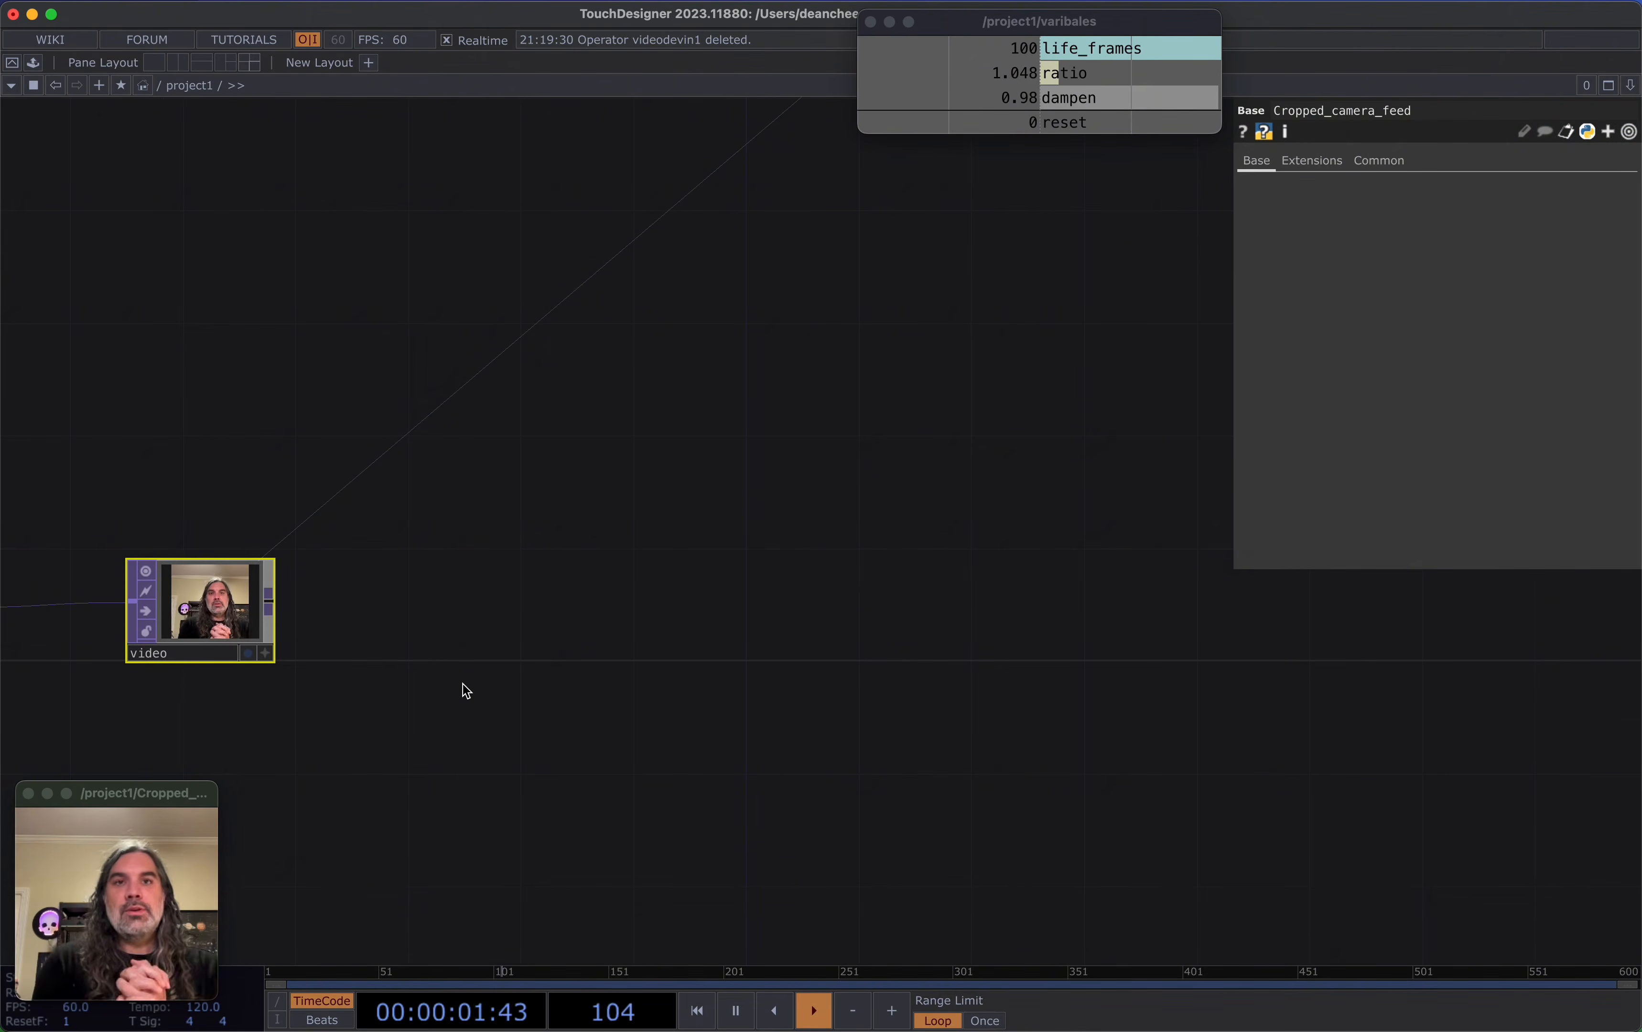
pyautogui.scroll(-3, 427, 757)
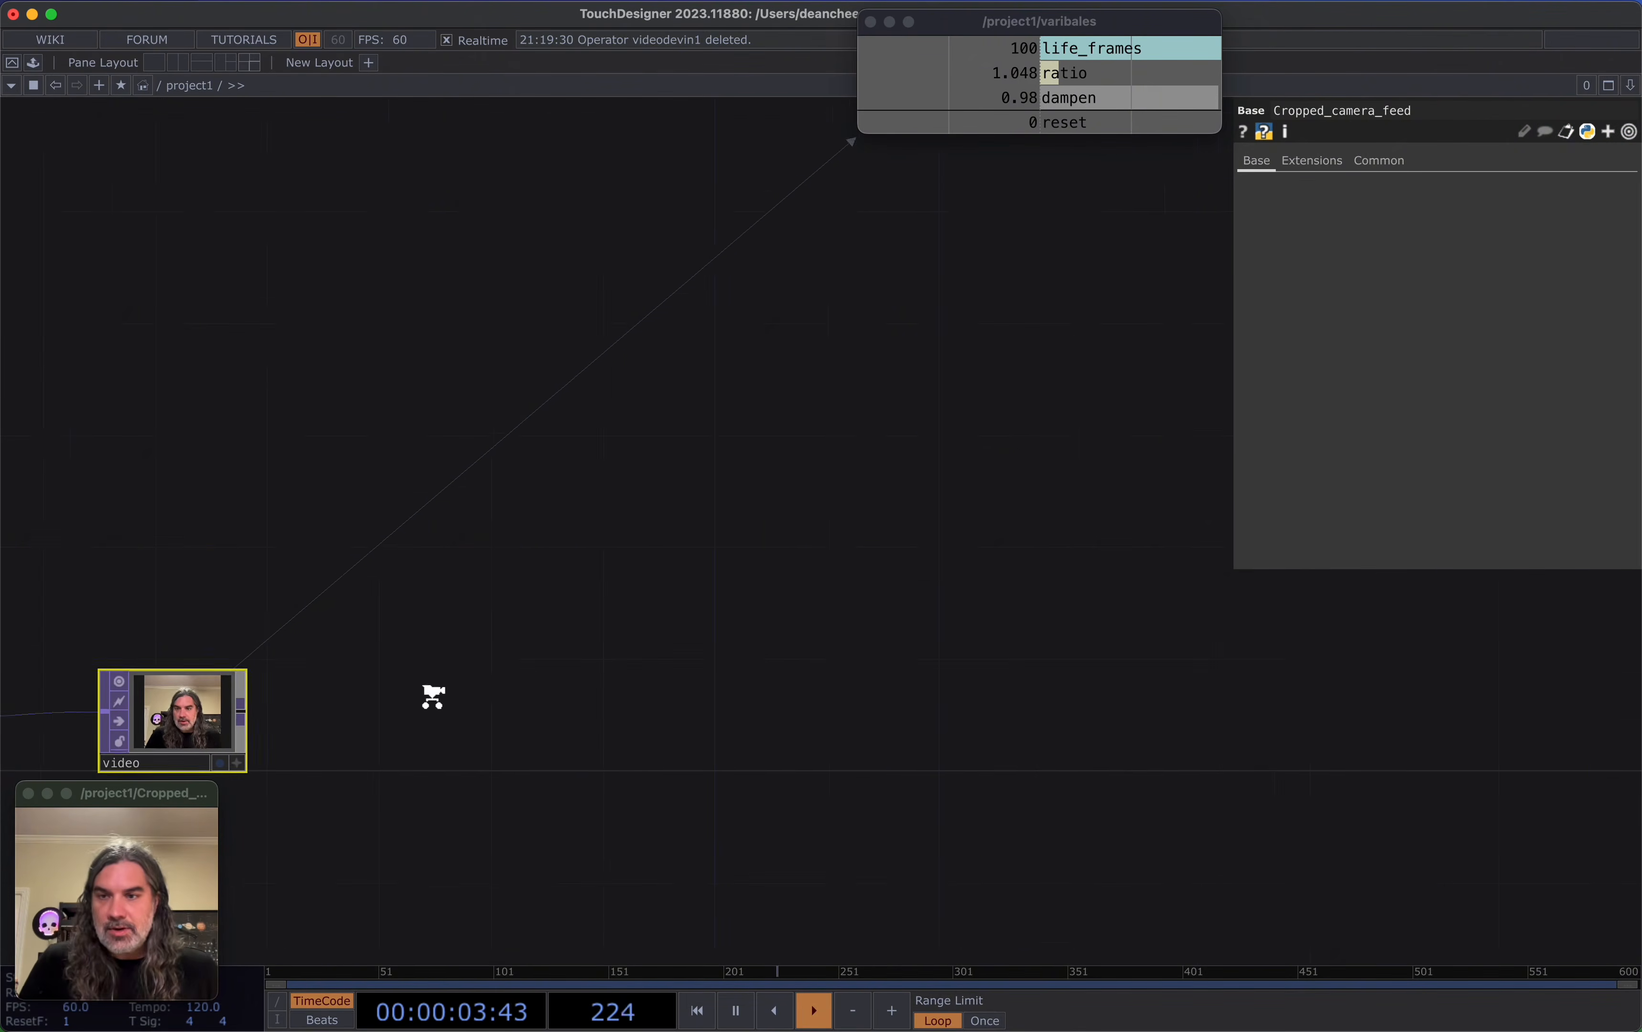
pyautogui.click(275, 710)
pyautogui.click(506, 484)
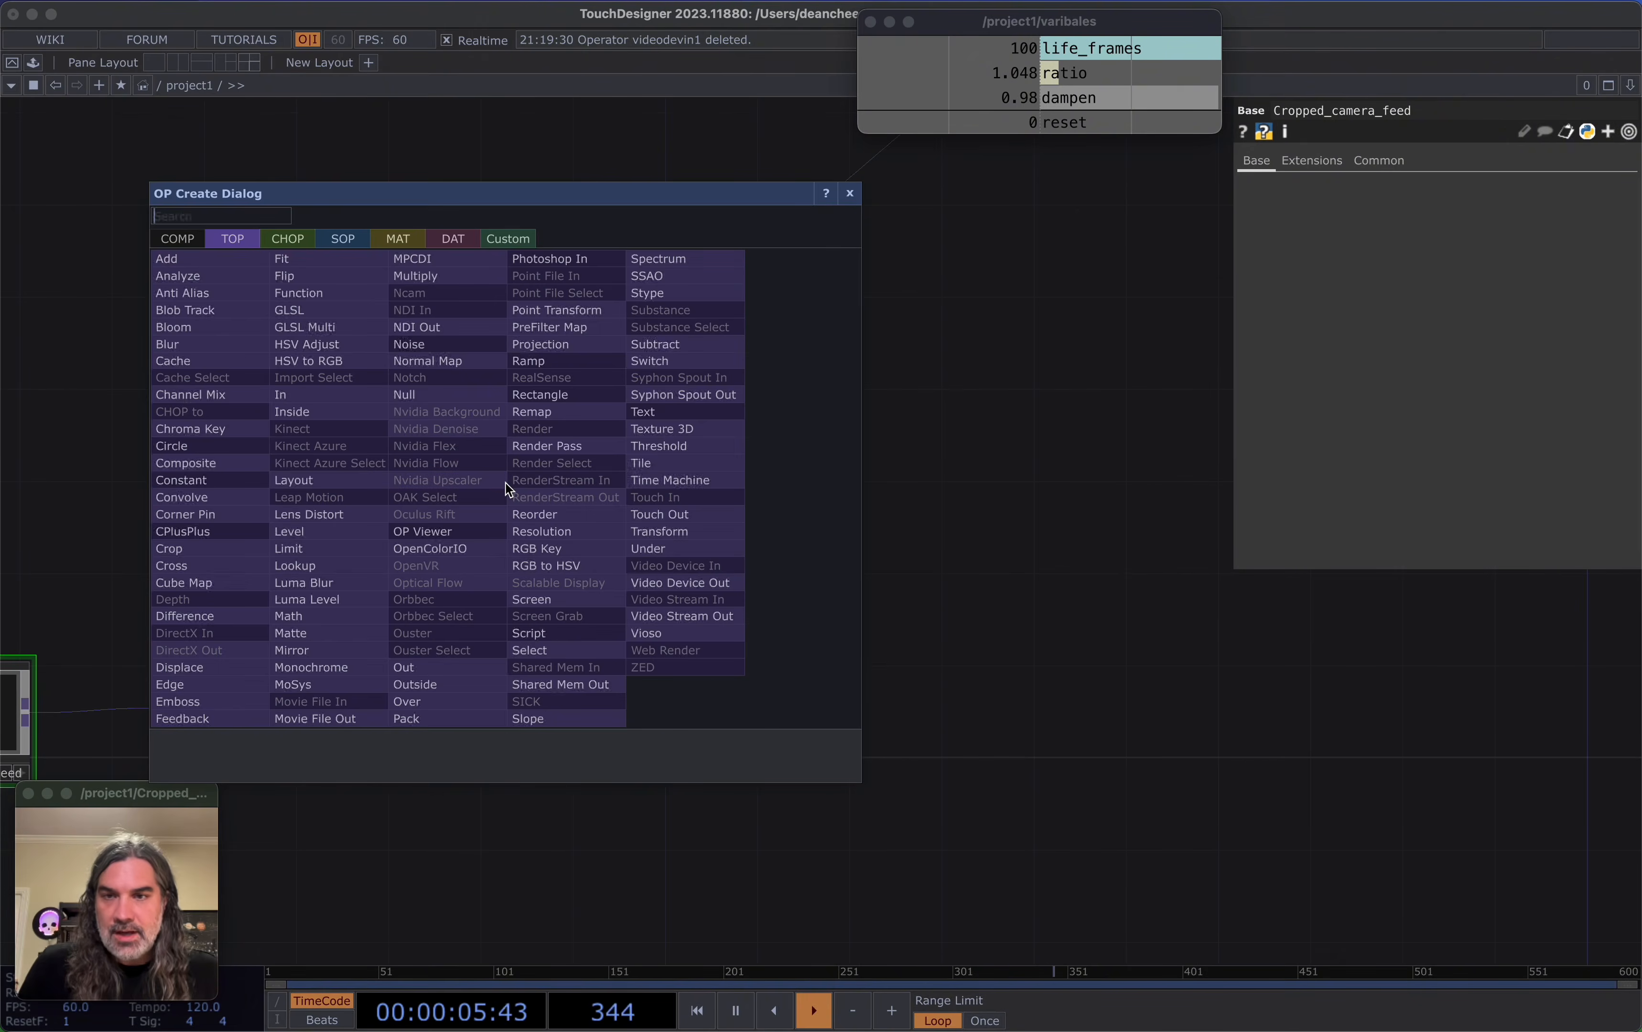
pyautogui.write('res')
pyautogui.press('Return')
pyautogui.click(580, 464)
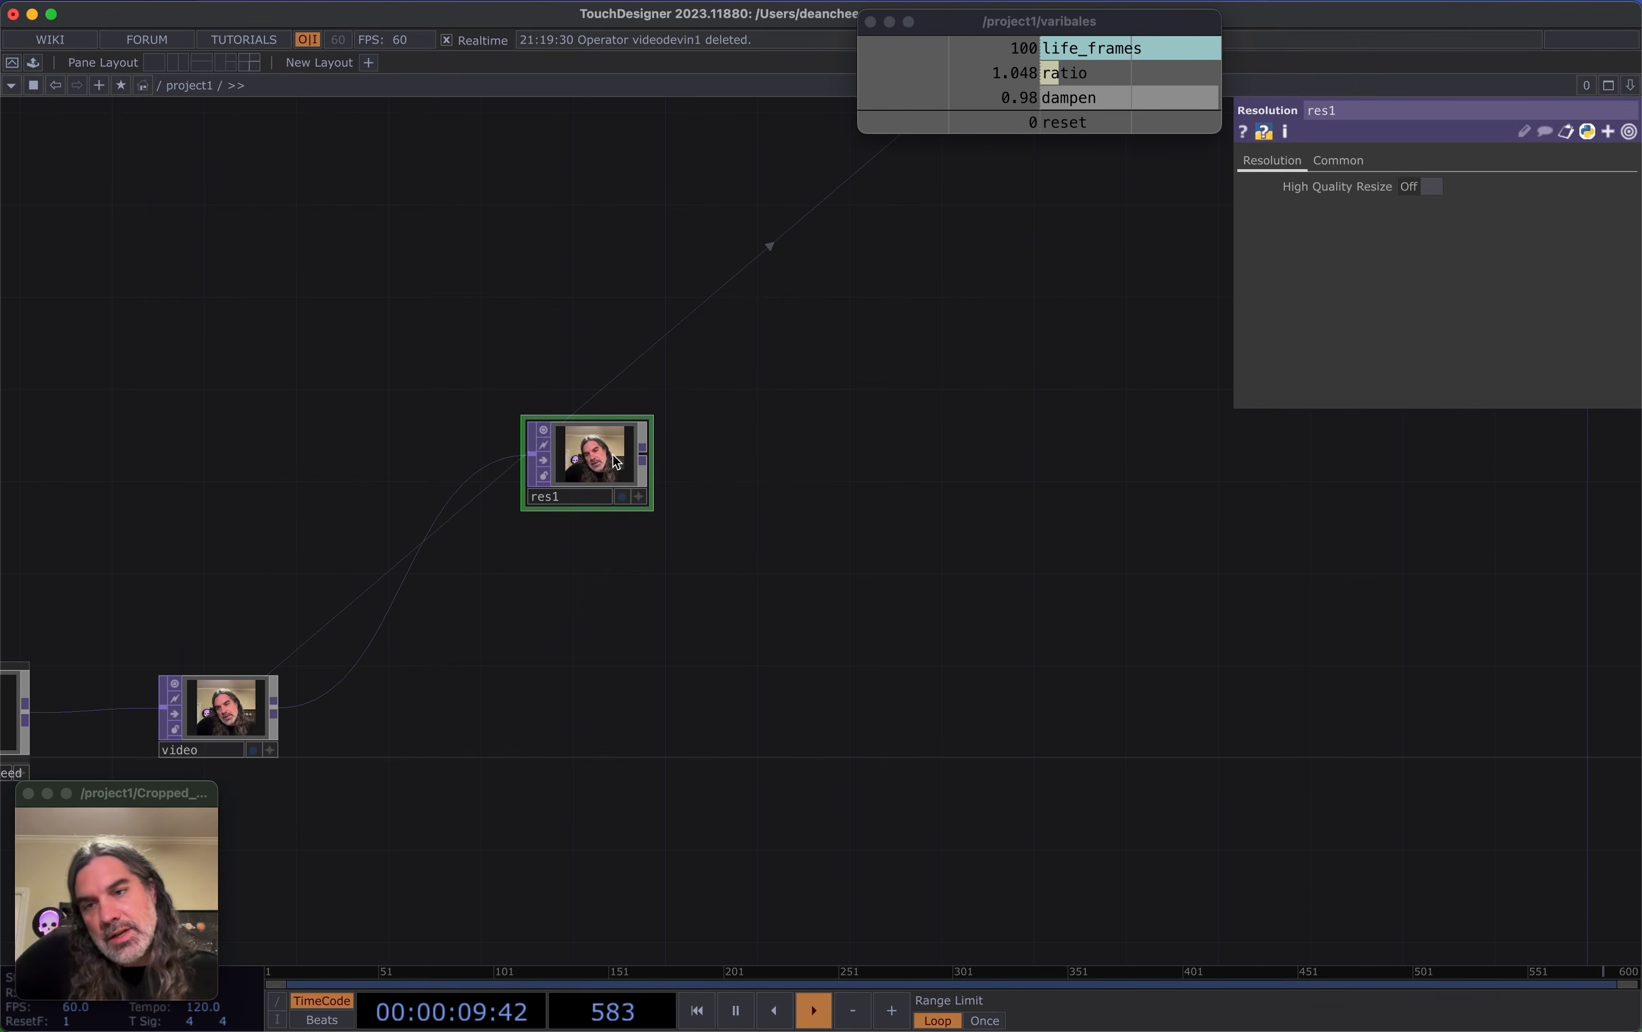
# Inspect the video node's info for its size and pixel count
pyautogui.scroll(4, 616, 462)
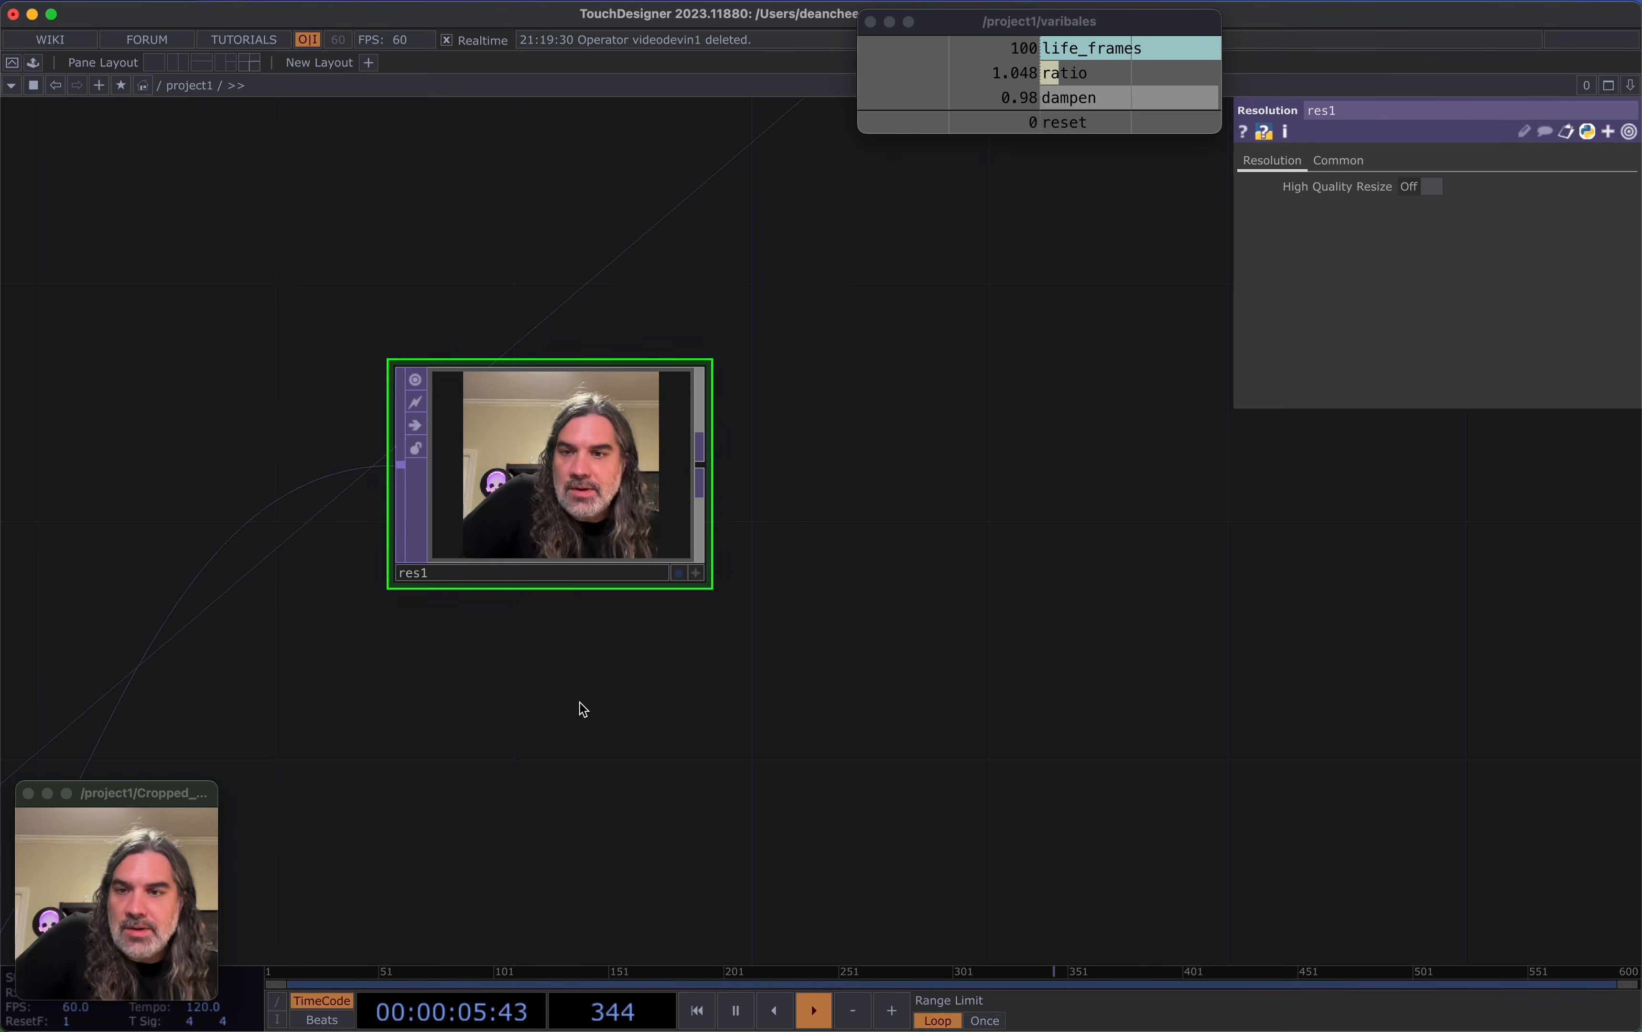
pyautogui.moveTo(587, 701); pyautogui.dragTo(829, 517)
pyautogui.scroll(-1, 536, 742)
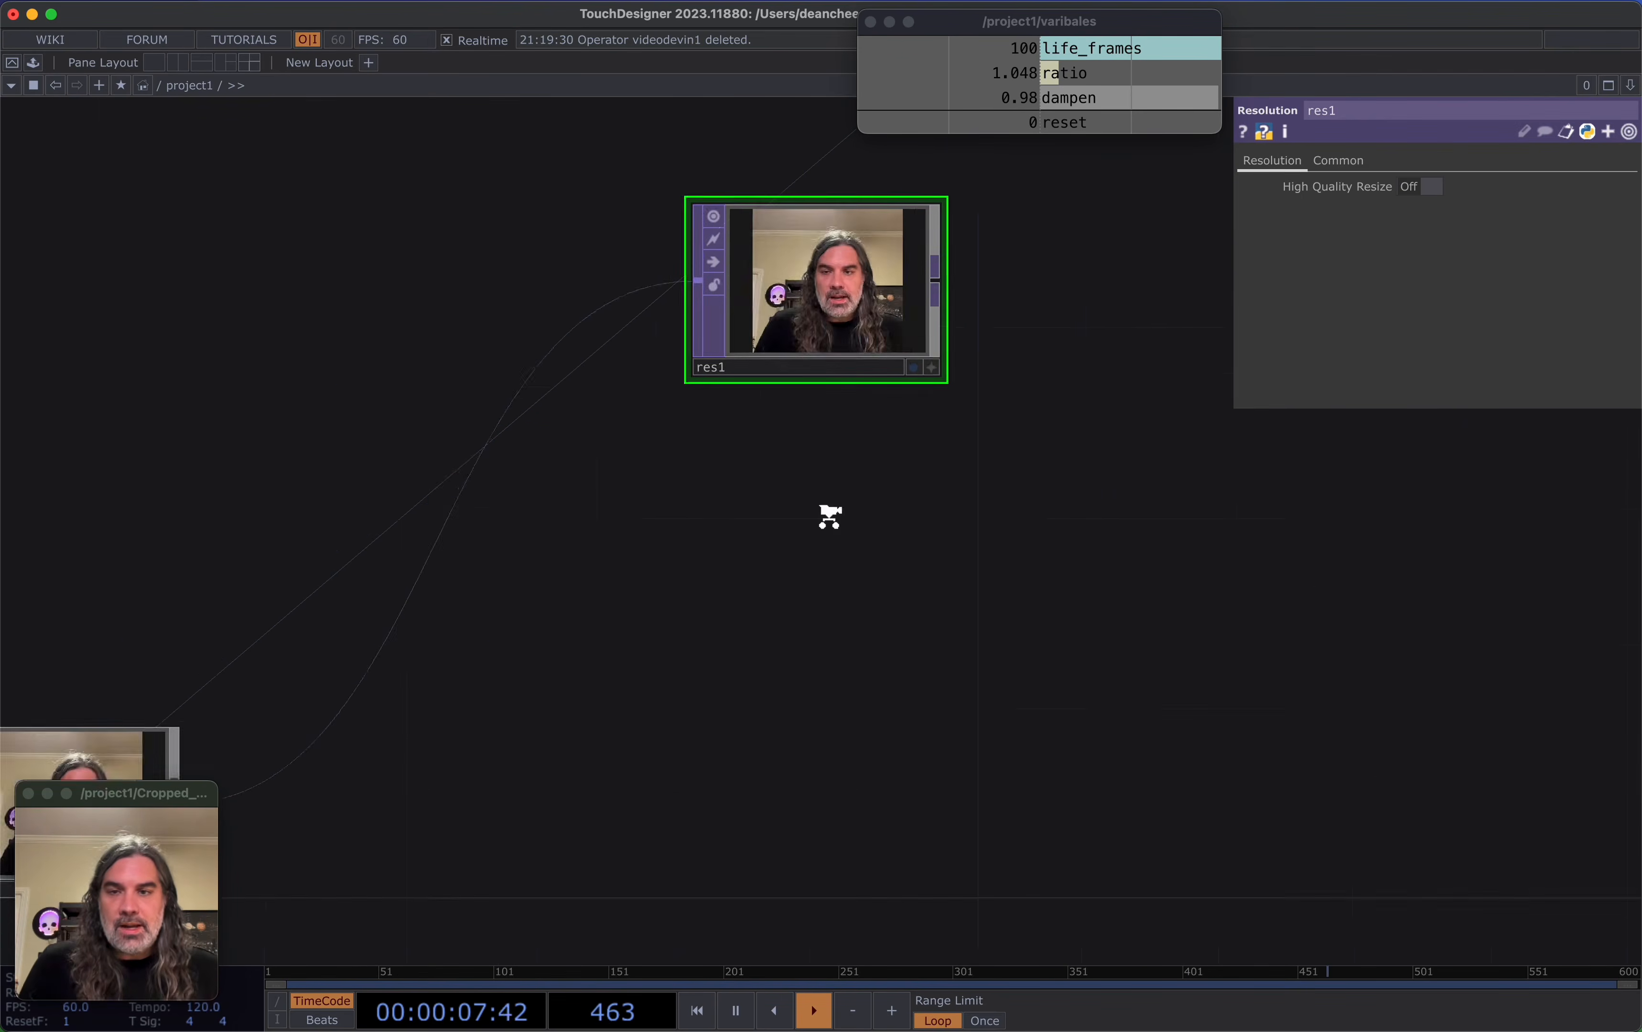
pyautogui.scroll(-2, 829, 517)
pyautogui.middleClick(305, 696)
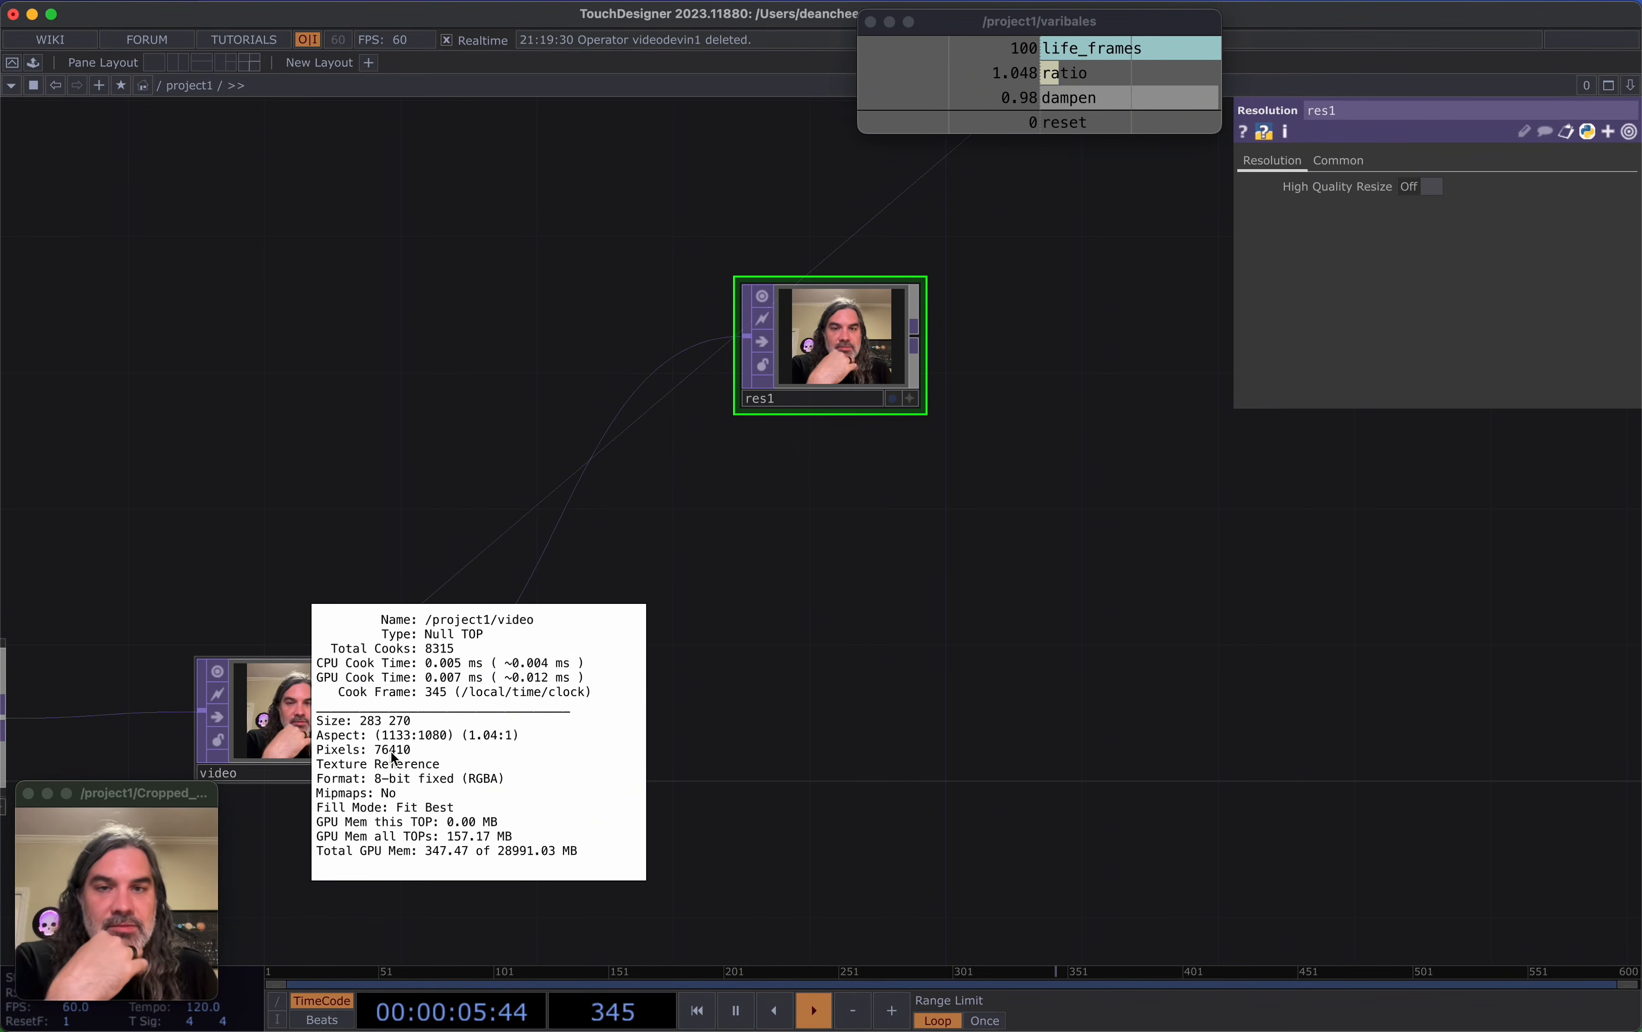
pyautogui.moveTo(271, 558); pyautogui.dragTo(428, 457)
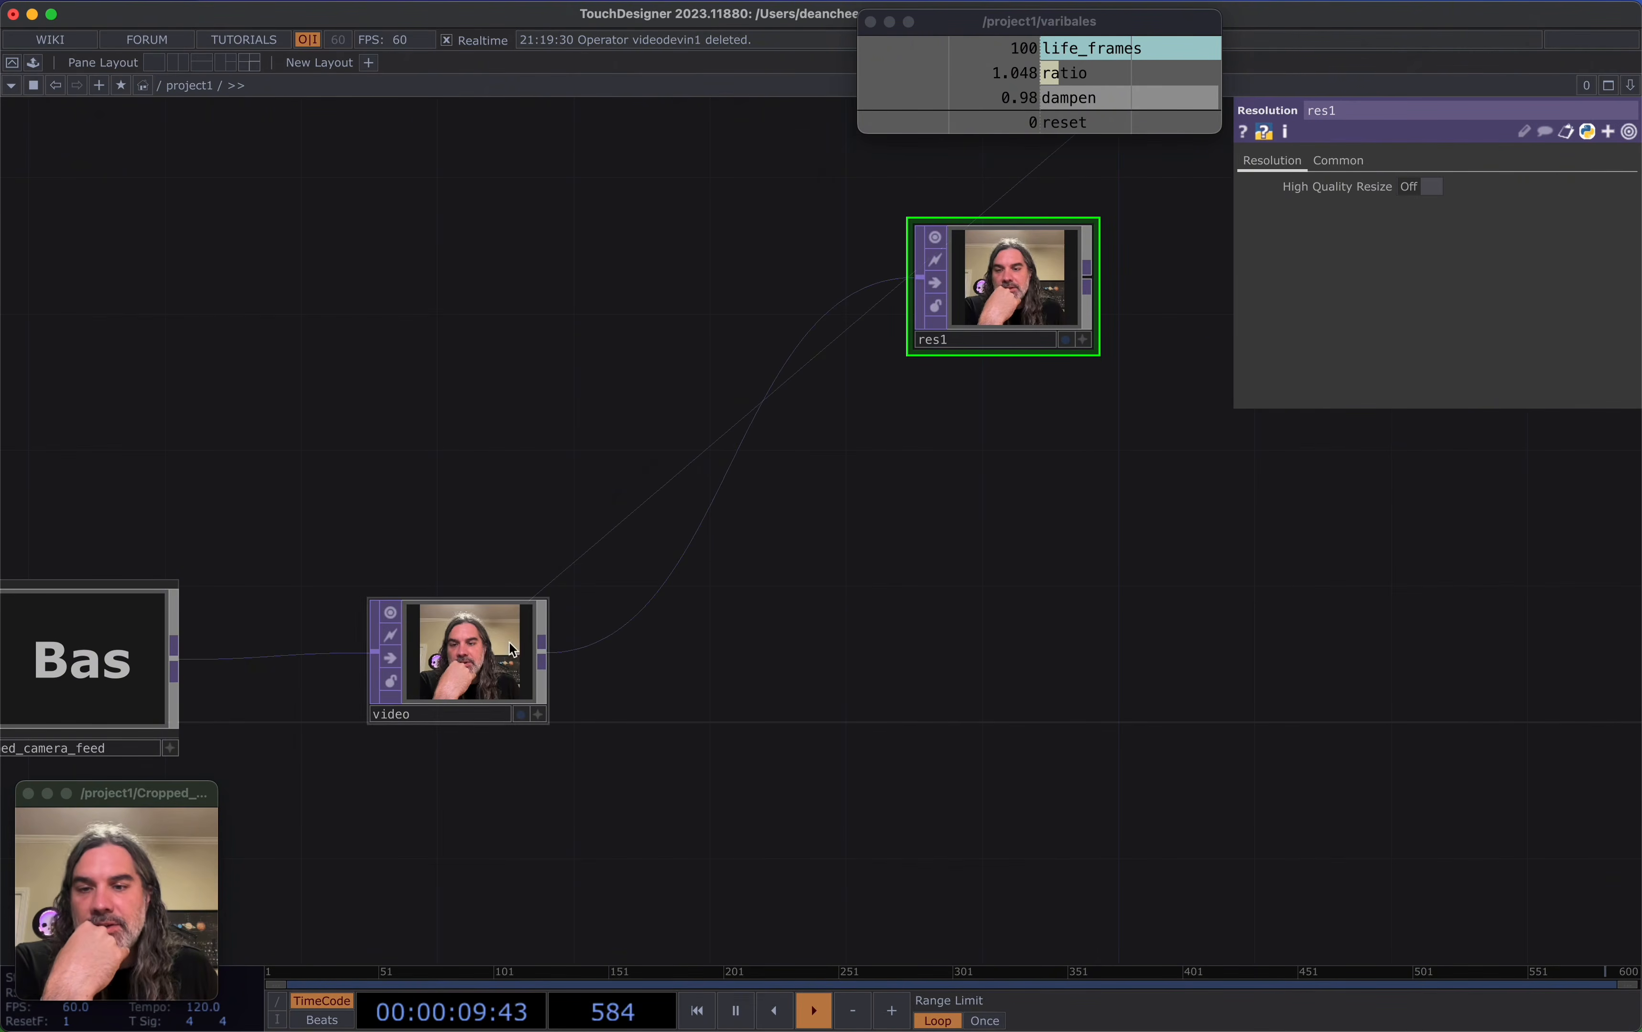
pyautogui.moveTo(824, 495); pyautogui.dragTo(689, 620)
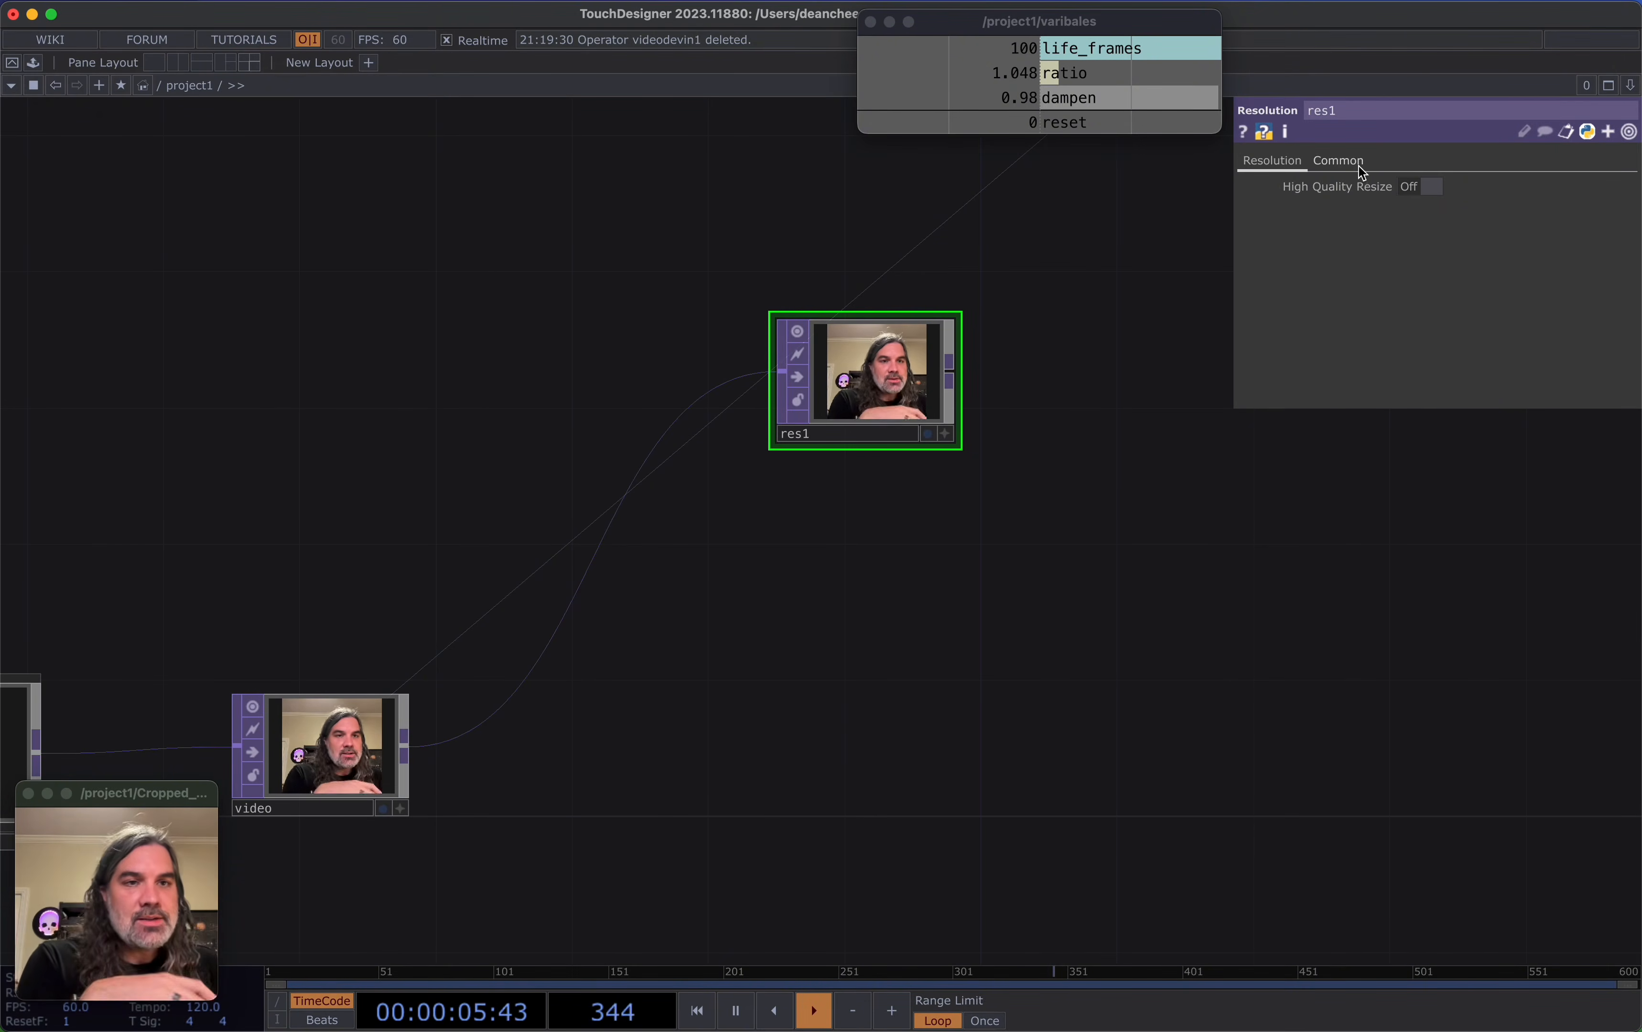
# Set the output resolution of res1 to Quarter and check the node's info for its size
pyautogui.click(1338, 161)
pyautogui.click(1422, 188)
pyautogui.click(1452, 207)
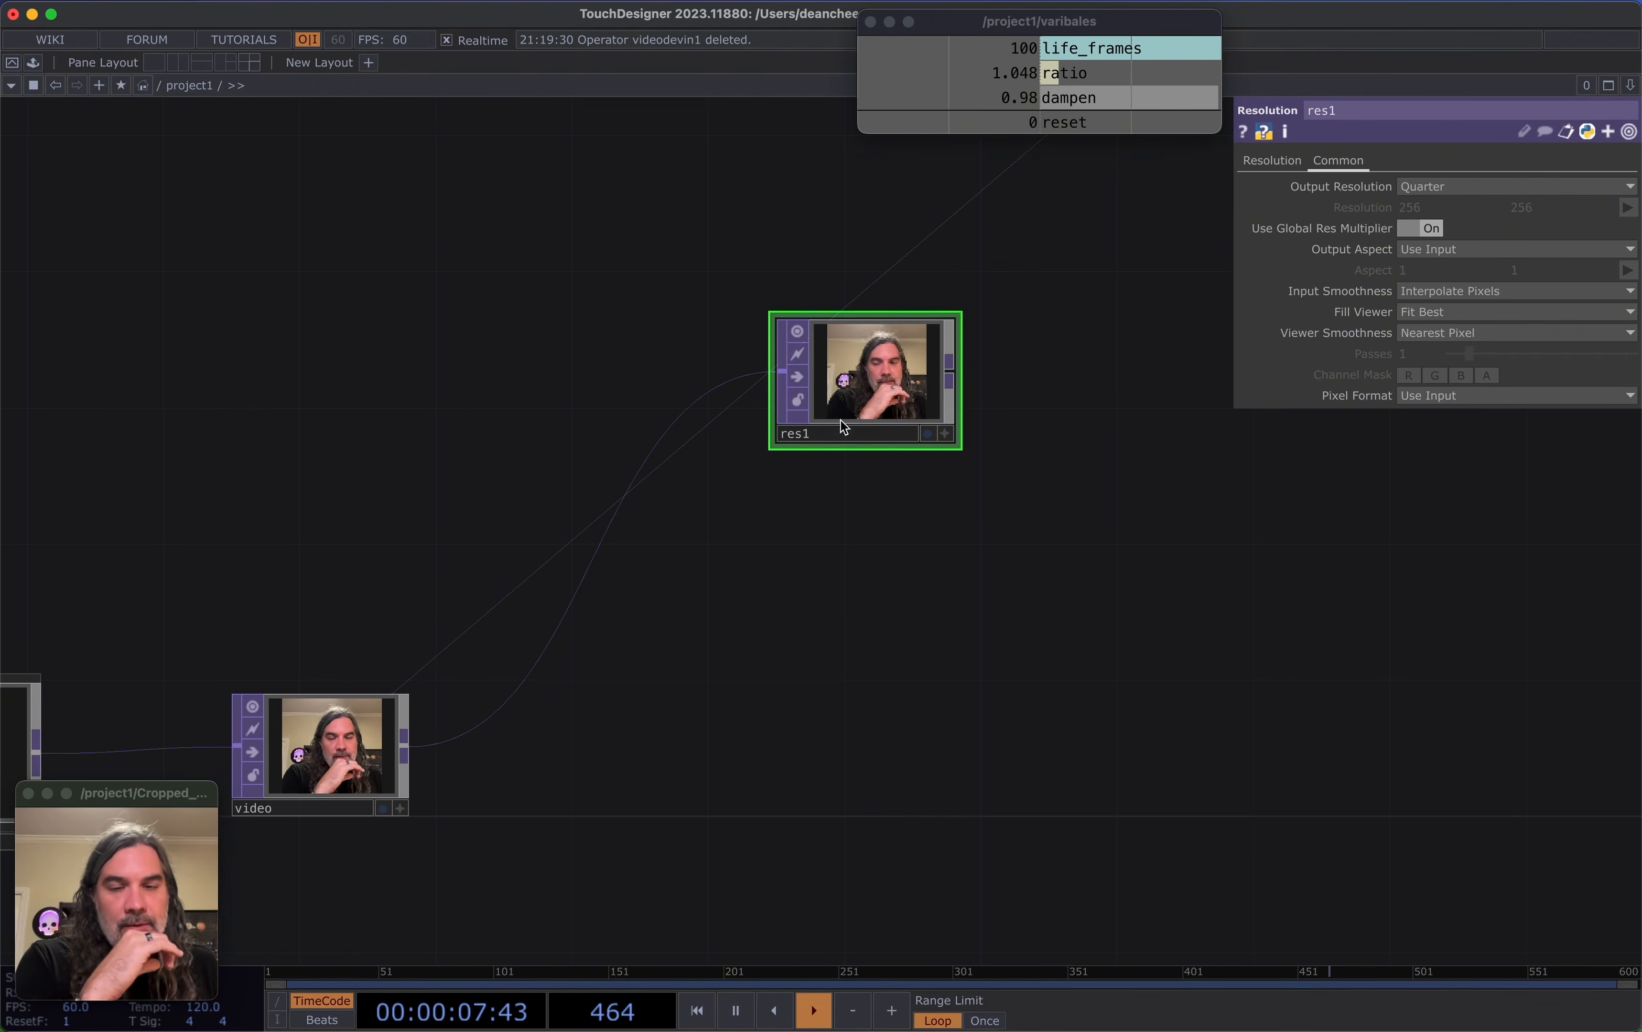
pyautogui.middleClick(858, 392)
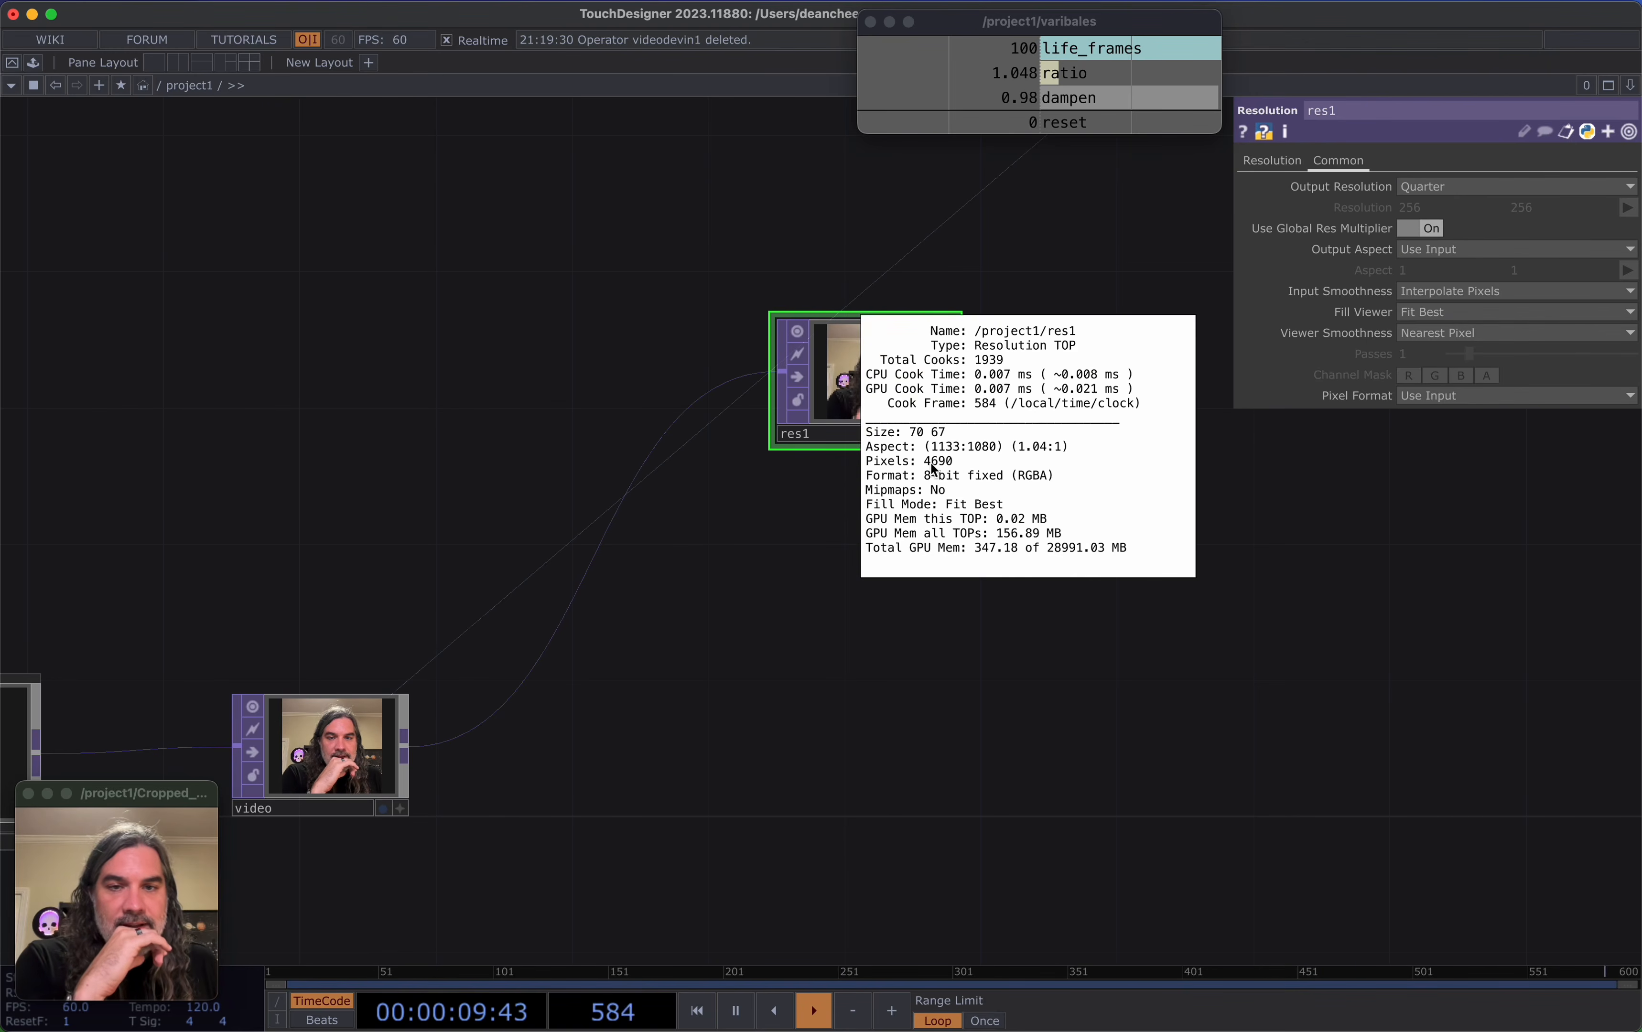
pyautogui.moveTo(933, 469); pyautogui.dragTo(796, 542, button='middle')
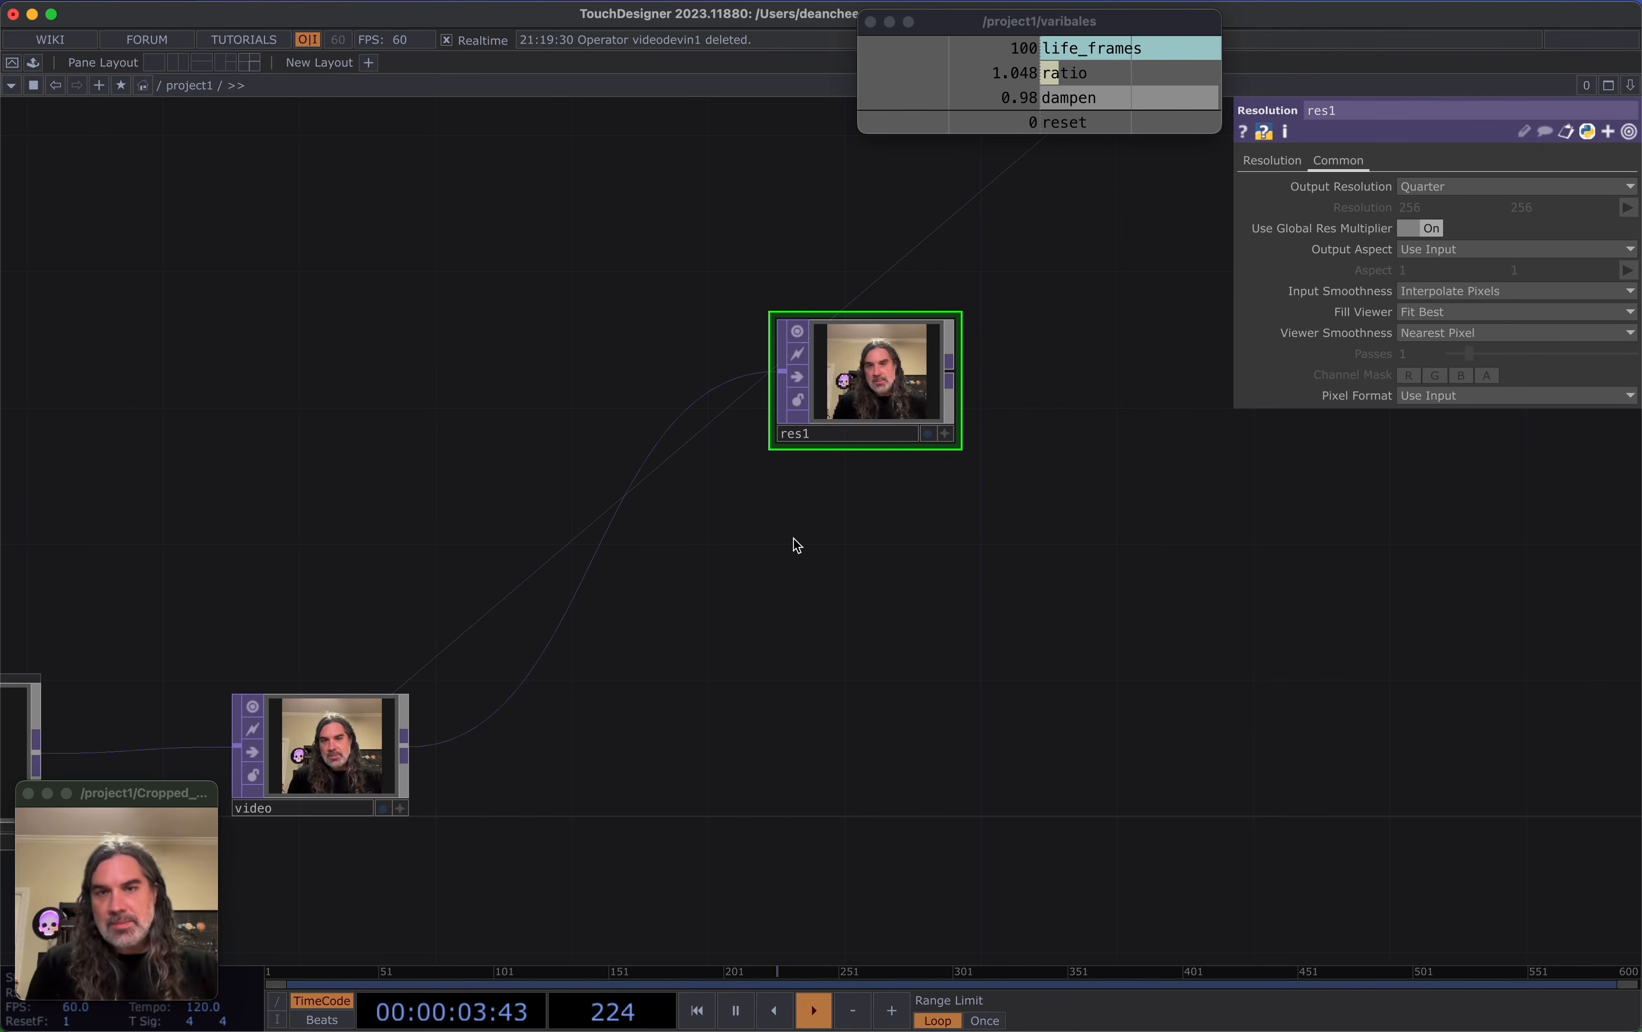
# Move res1 slightly higher and attach a GLSL TOP to its output
pyautogui.moveTo(886, 627); pyautogui.dragTo(623, 674)
pyautogui.scroll(-3, 623, 674)
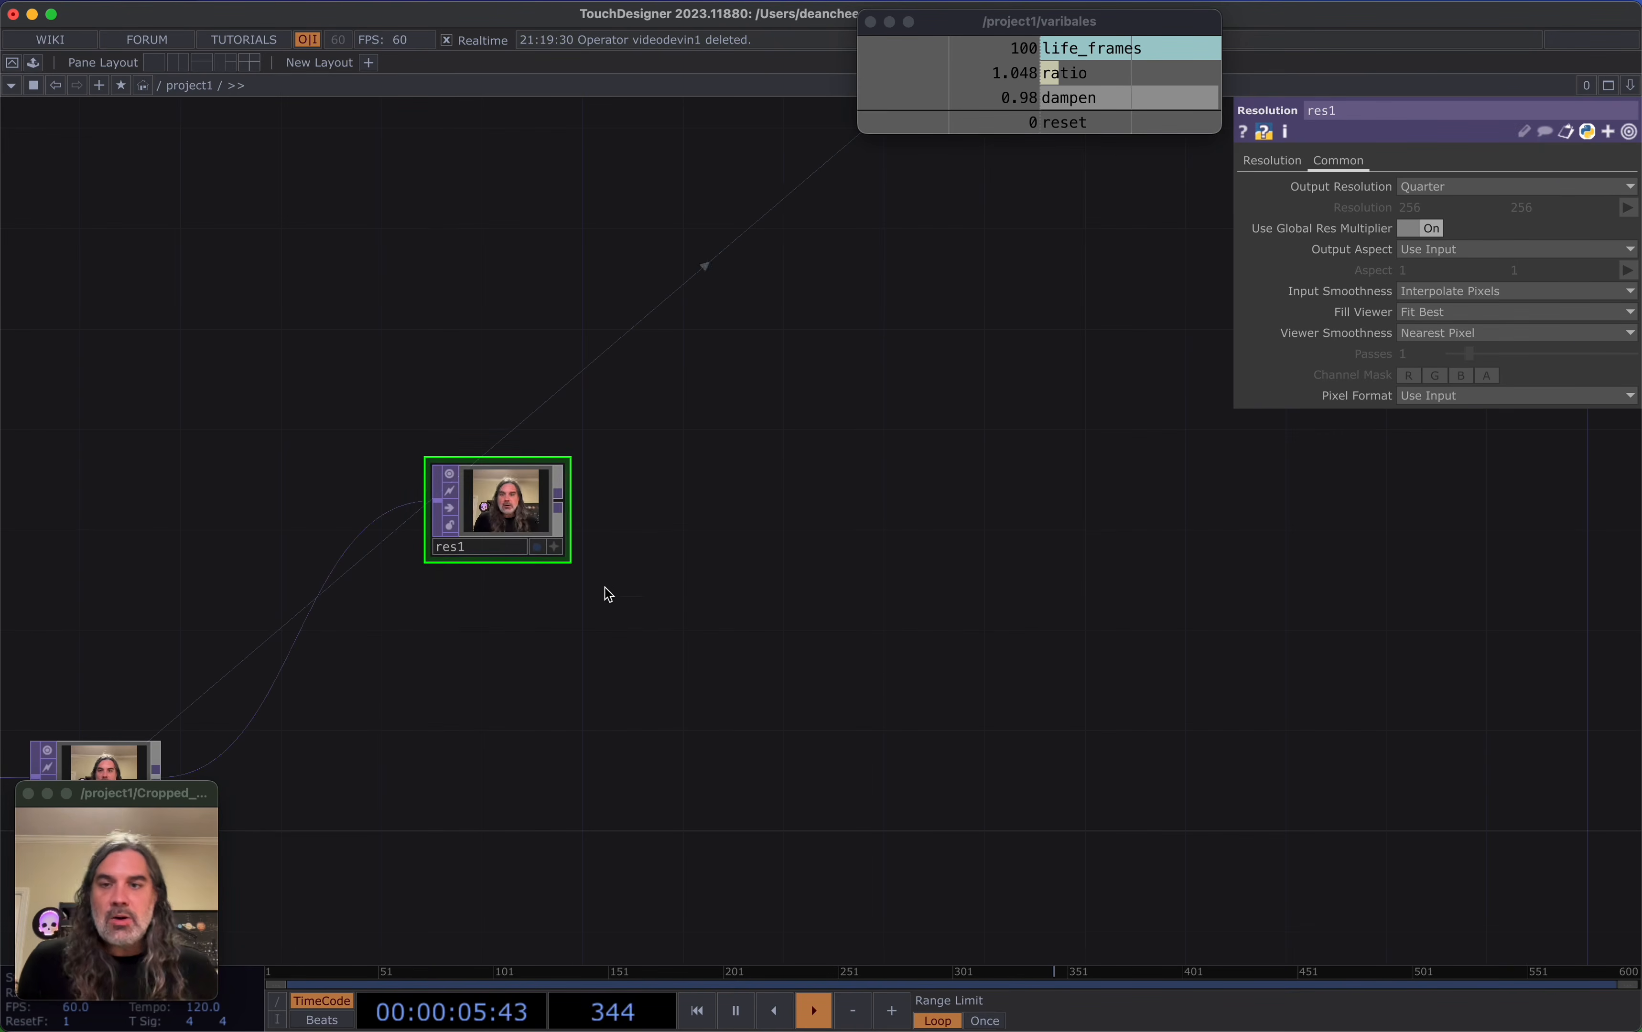
pyautogui.moveTo(512, 525); pyautogui.dragTo(536, 449)
pyautogui.scroll(2, 535, 449)
pyautogui.moveTo(655, 397); pyautogui.dragTo(561, 403)
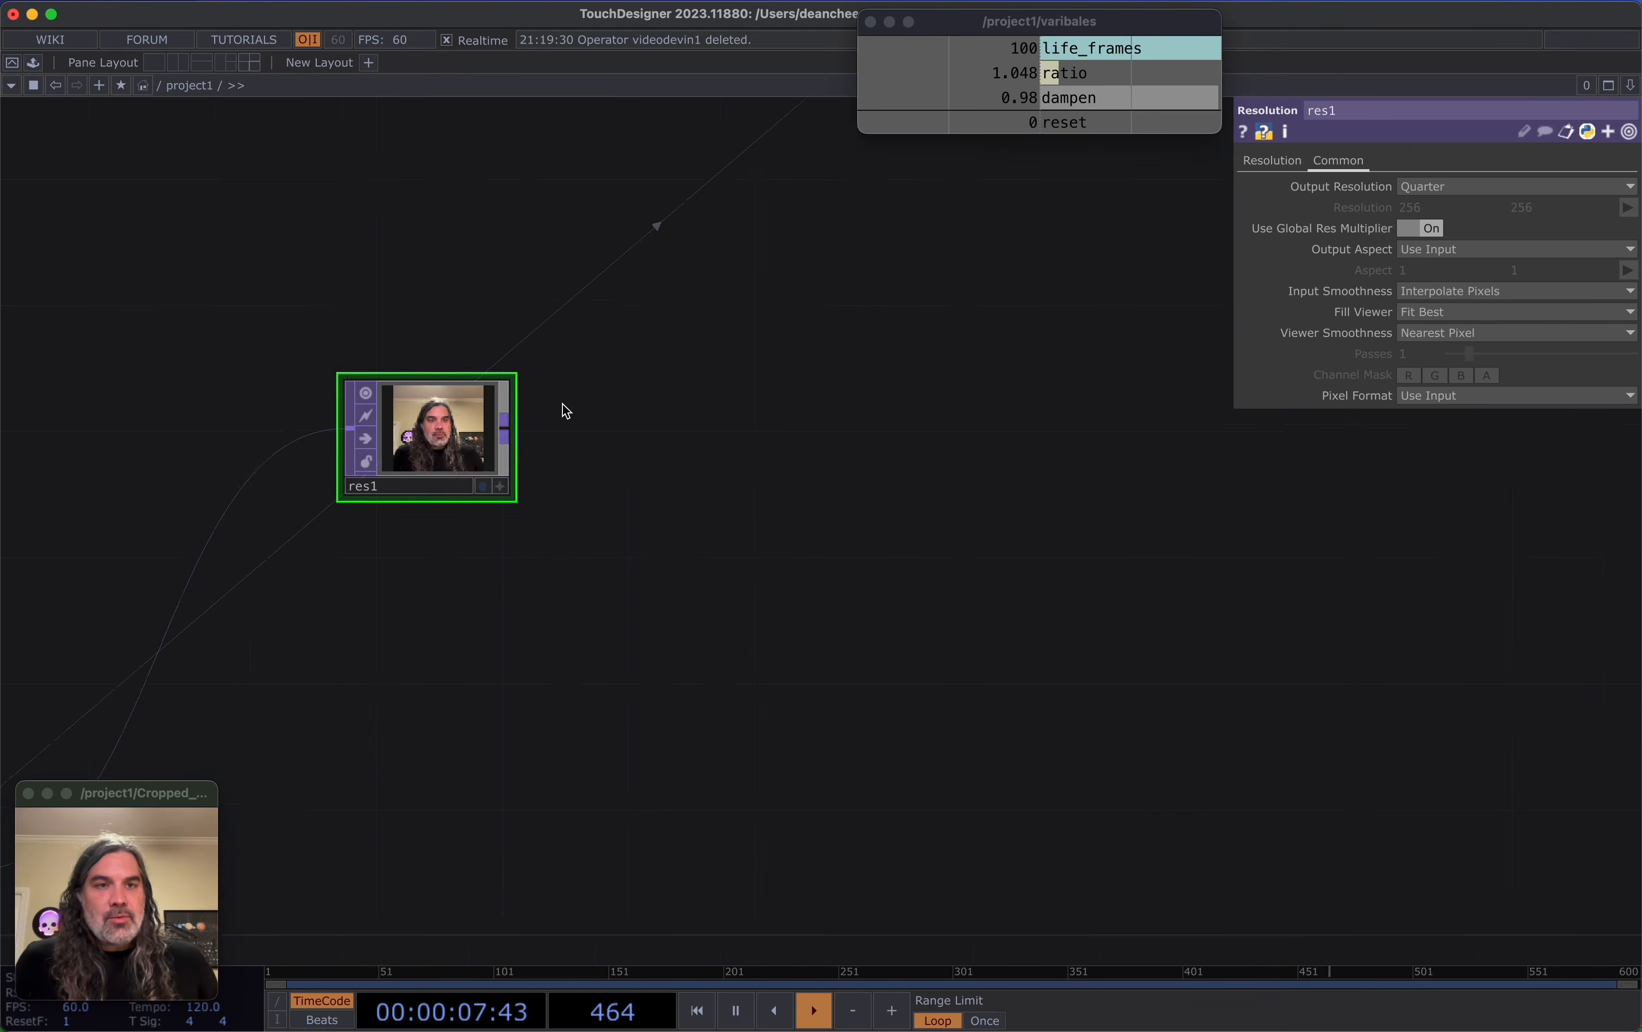
pyautogui.scroll(-4, 570, 413)
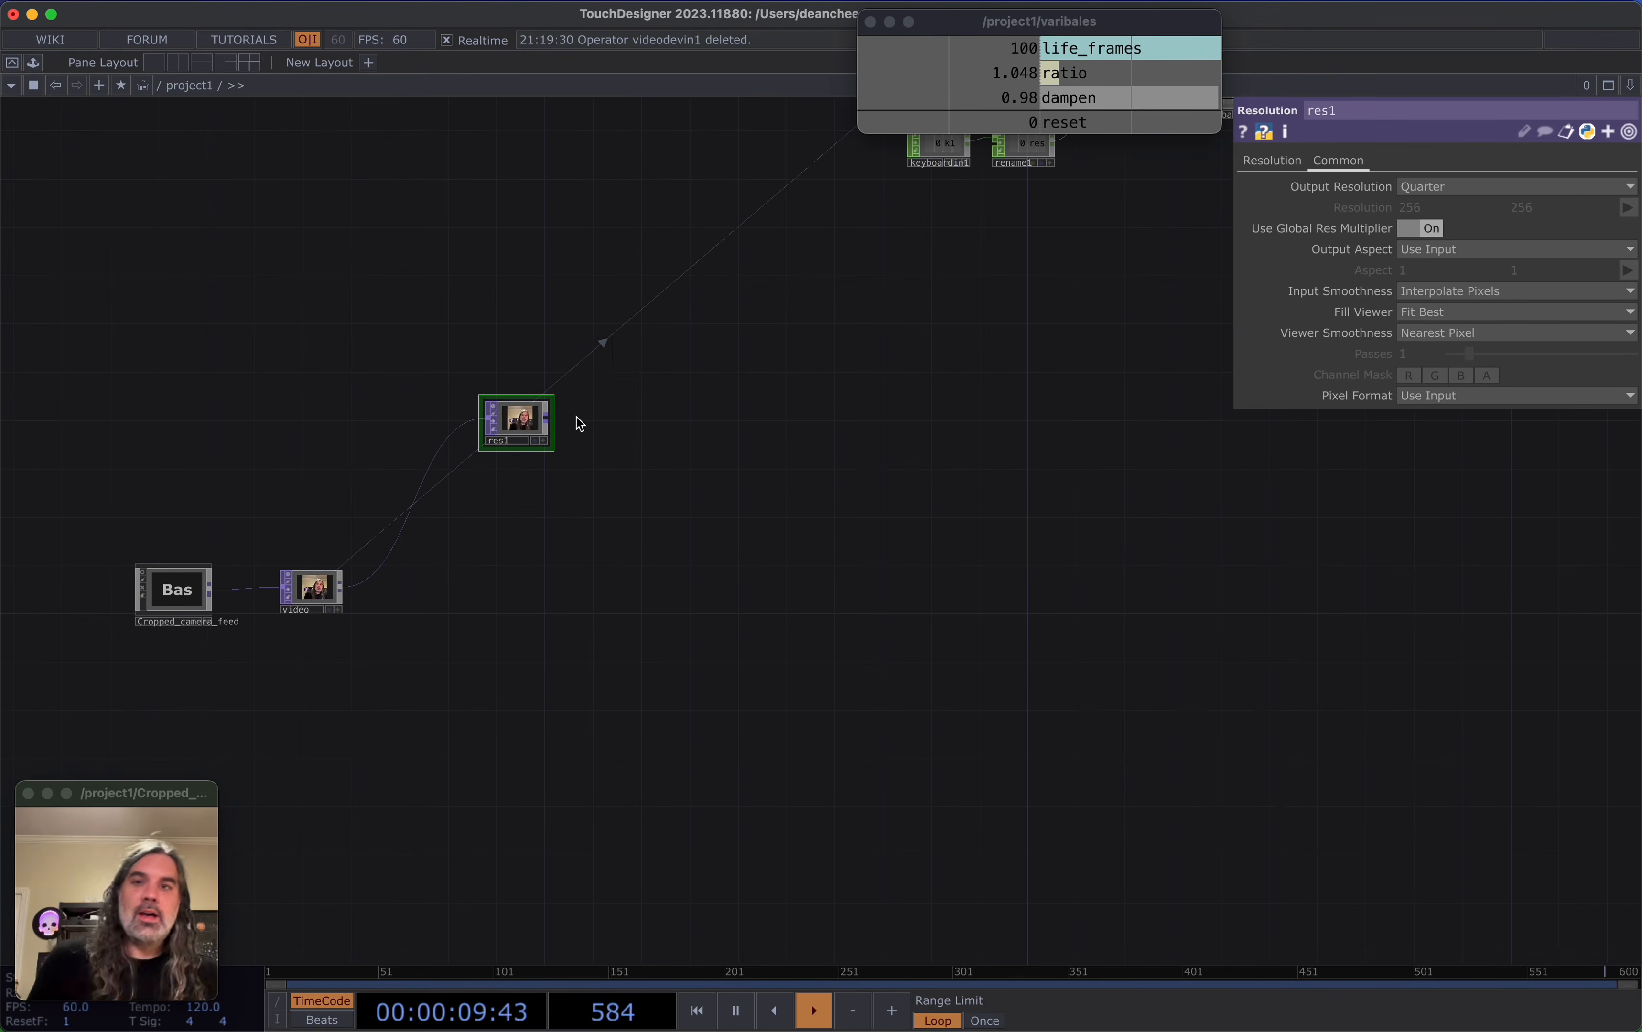
pyautogui.scroll(4, 561, 436)
pyautogui.moveTo(561, 422); pyautogui.dragTo(649, 274)
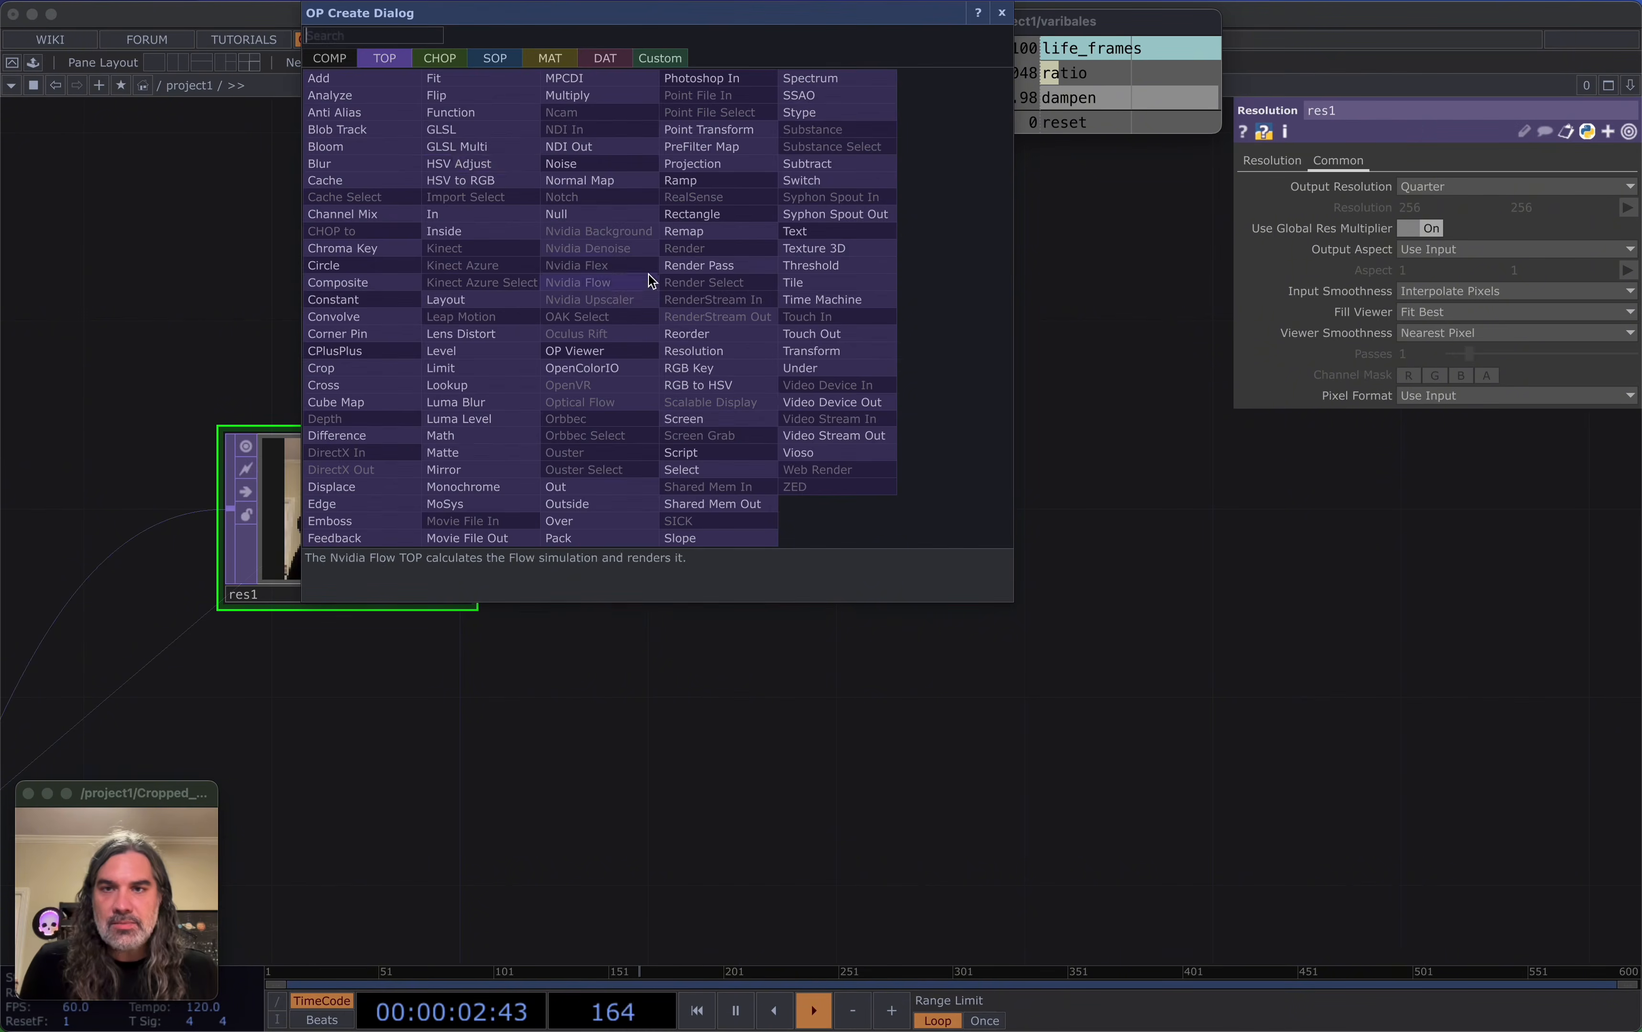
pyautogui.click(482, 130)
pyautogui.click(775, 302)
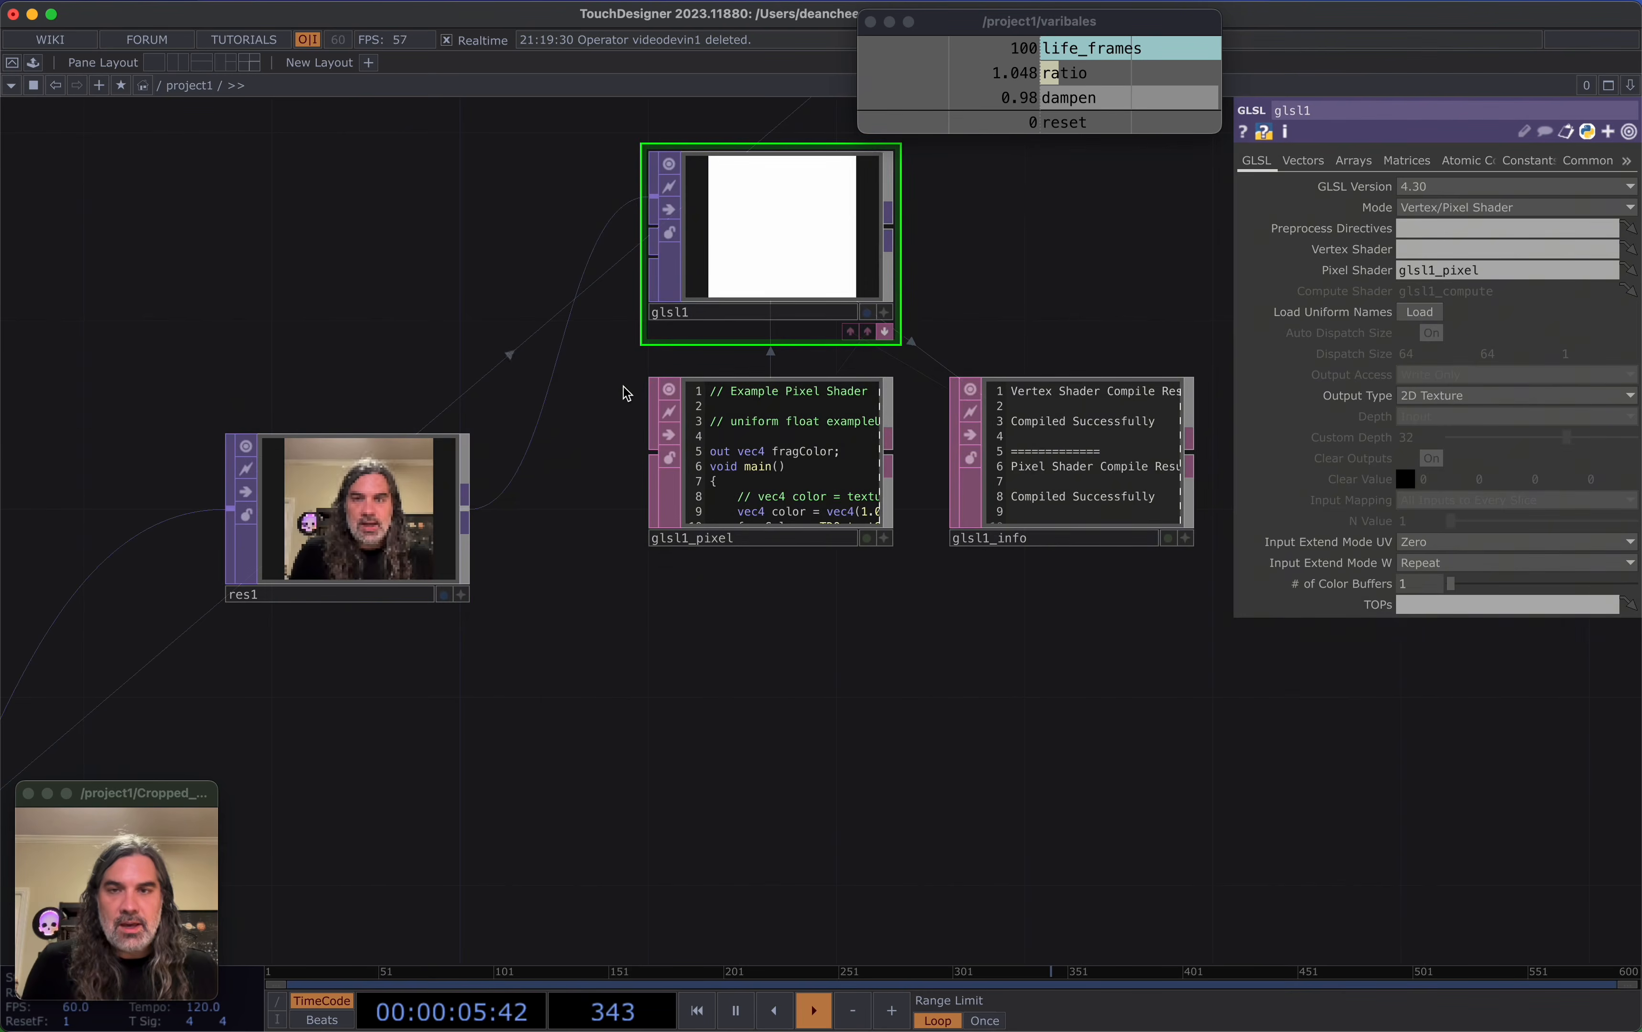
# Edit the glsl1_pixel shader so the color line reads vec4 color = vec4(vUV.st, 0, 1.0);
pyautogui.moveTo(616, 439); pyautogui.dragTo(590, 508)
pyautogui.moveTo(543, 429); pyautogui.dragTo(522, 401)
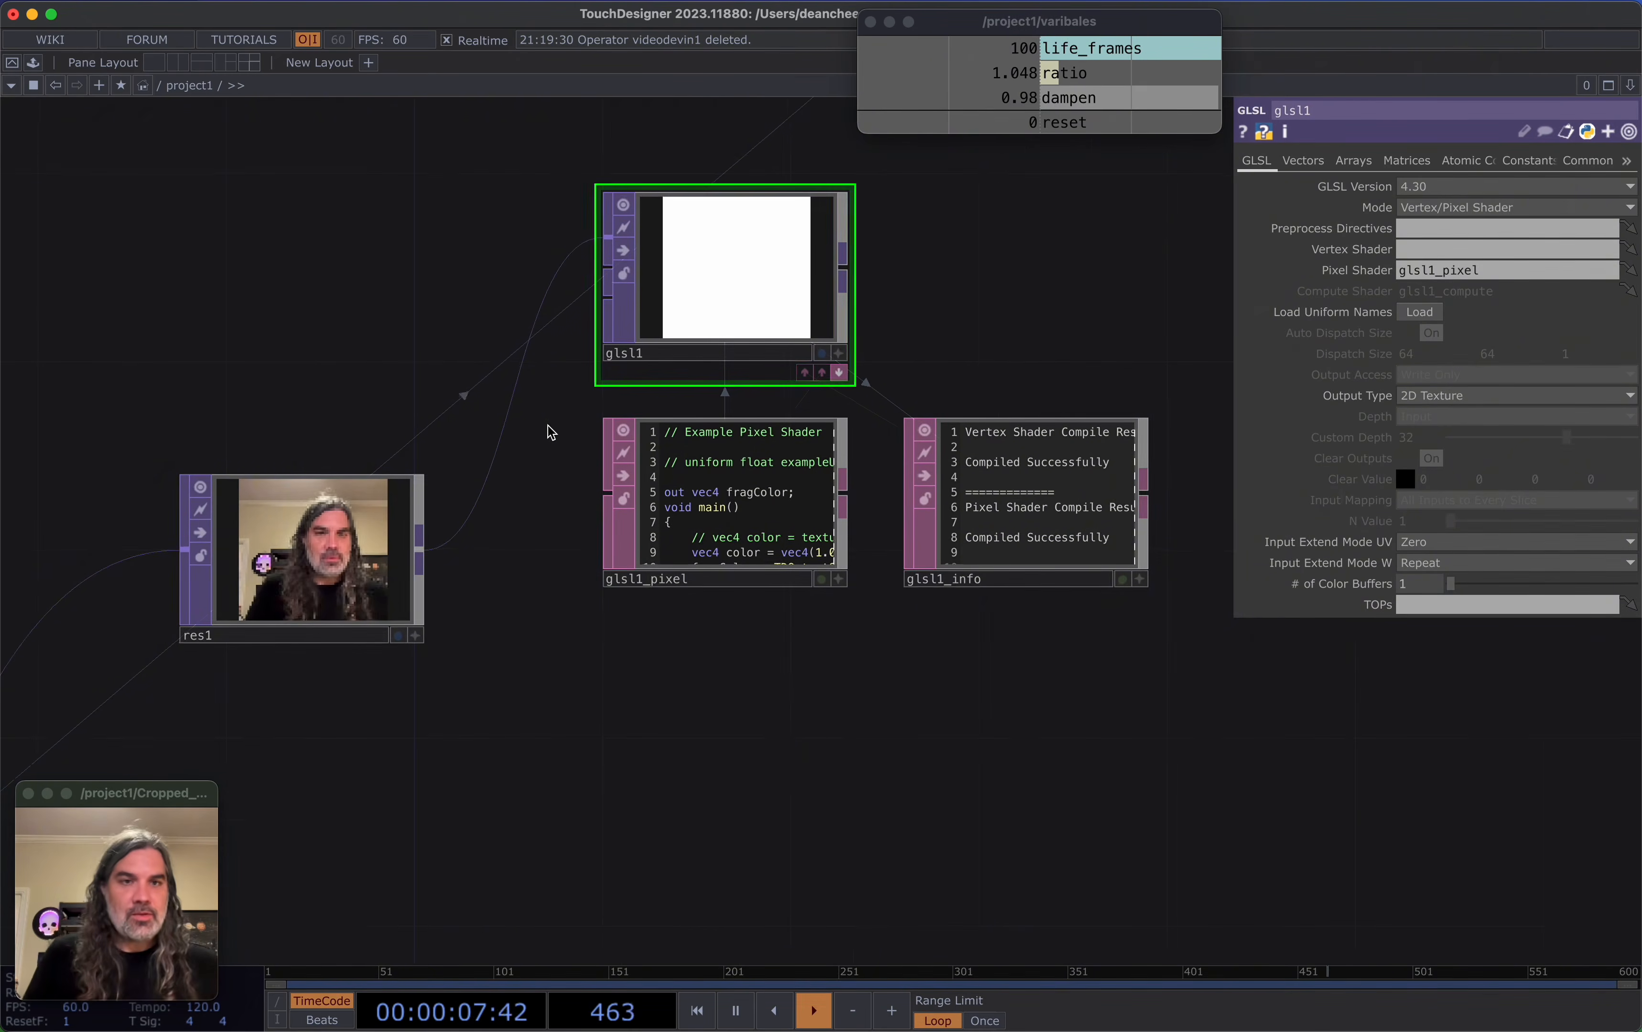
pyautogui.scroll(2, 551, 431)
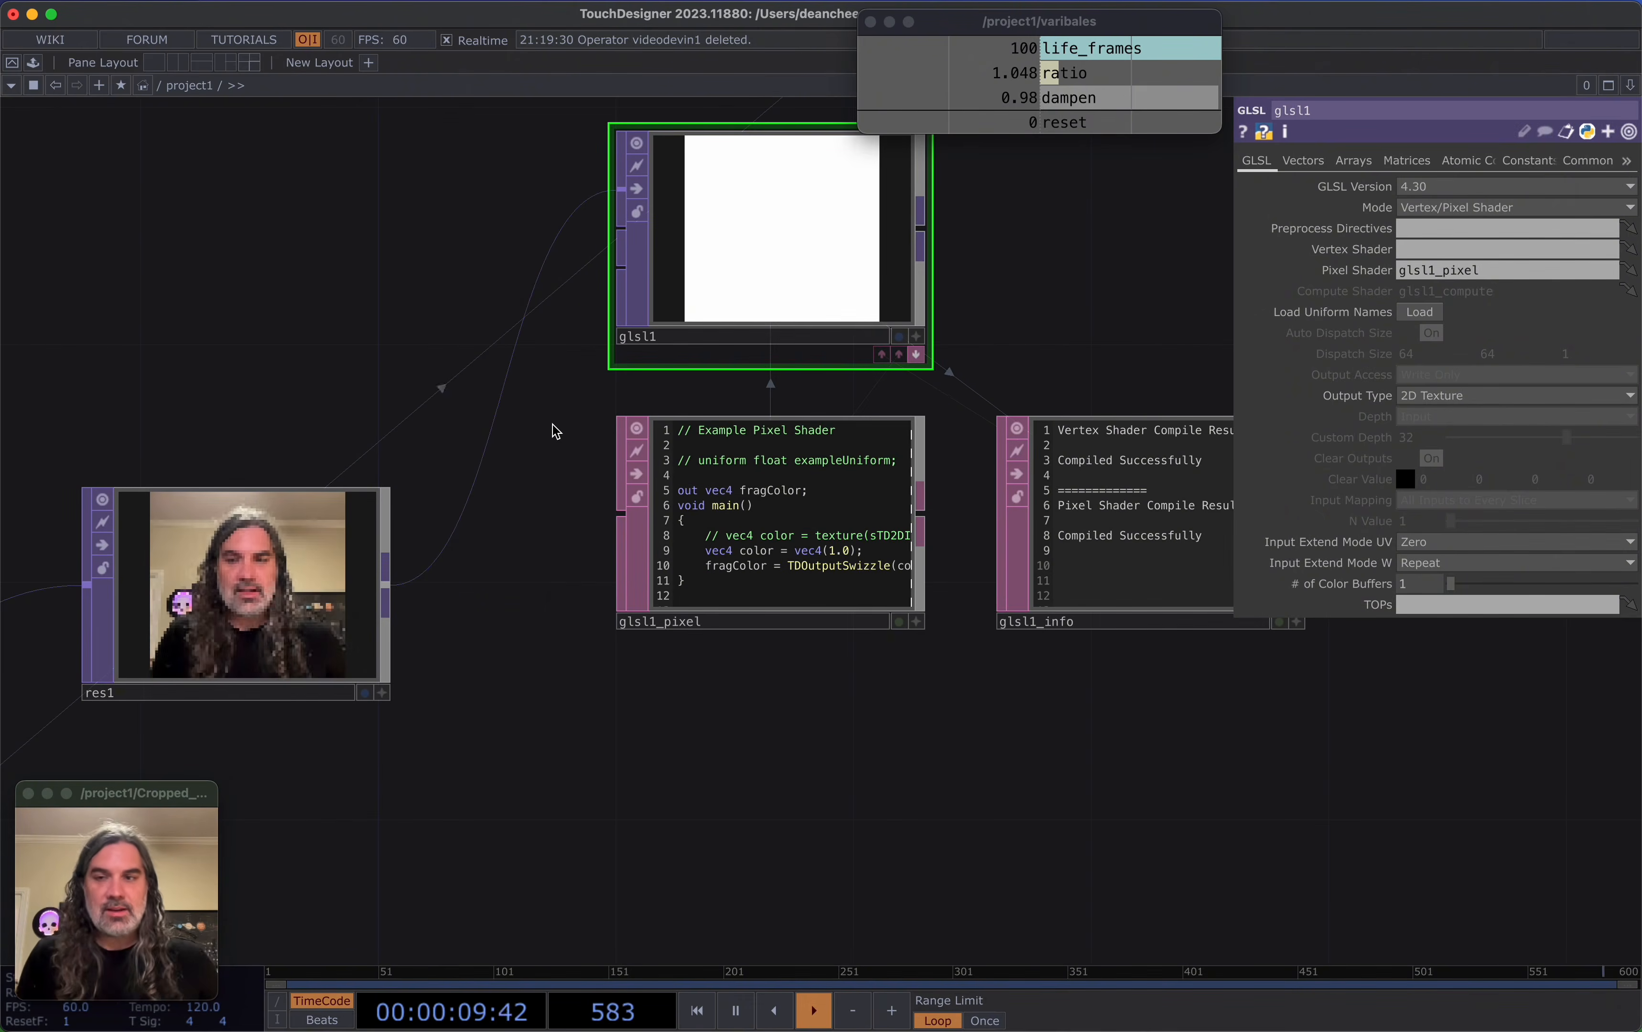
pyautogui.scroll(1, 518, 474)
pyautogui.moveTo(532, 518); pyautogui.dragTo(515, 590)
pyautogui.scroll(1, 671, 239)
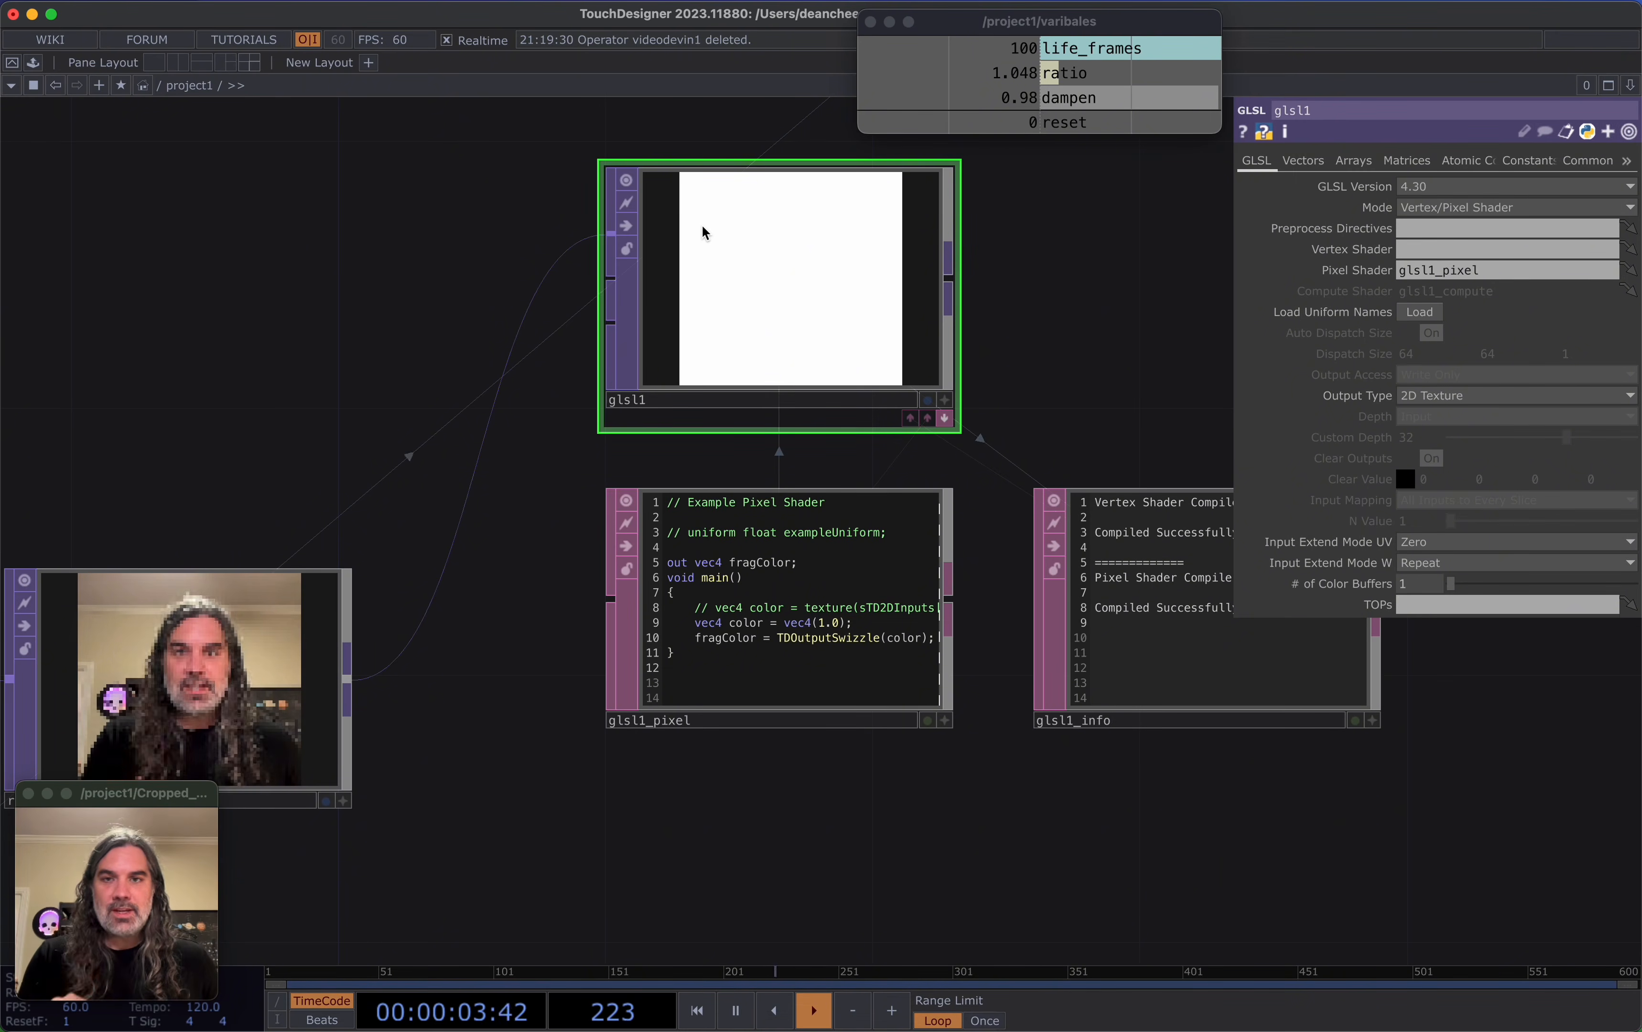
pyautogui.scroll(3, 703, 600)
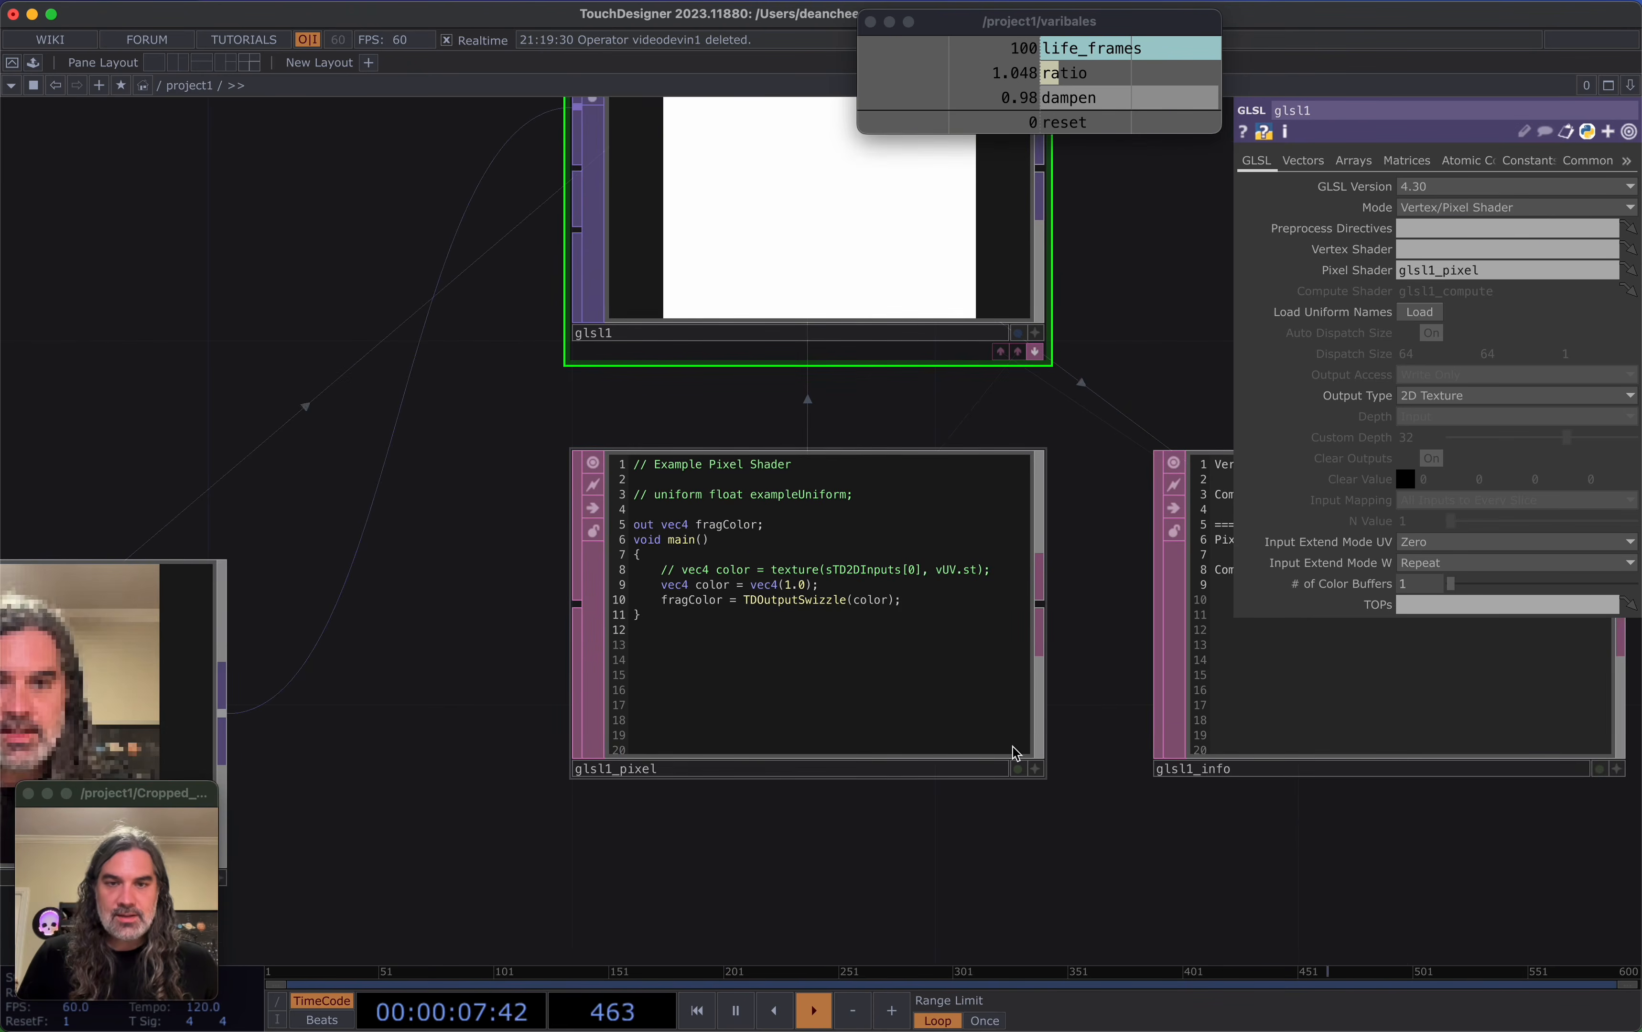
pyautogui.click(948, 736)
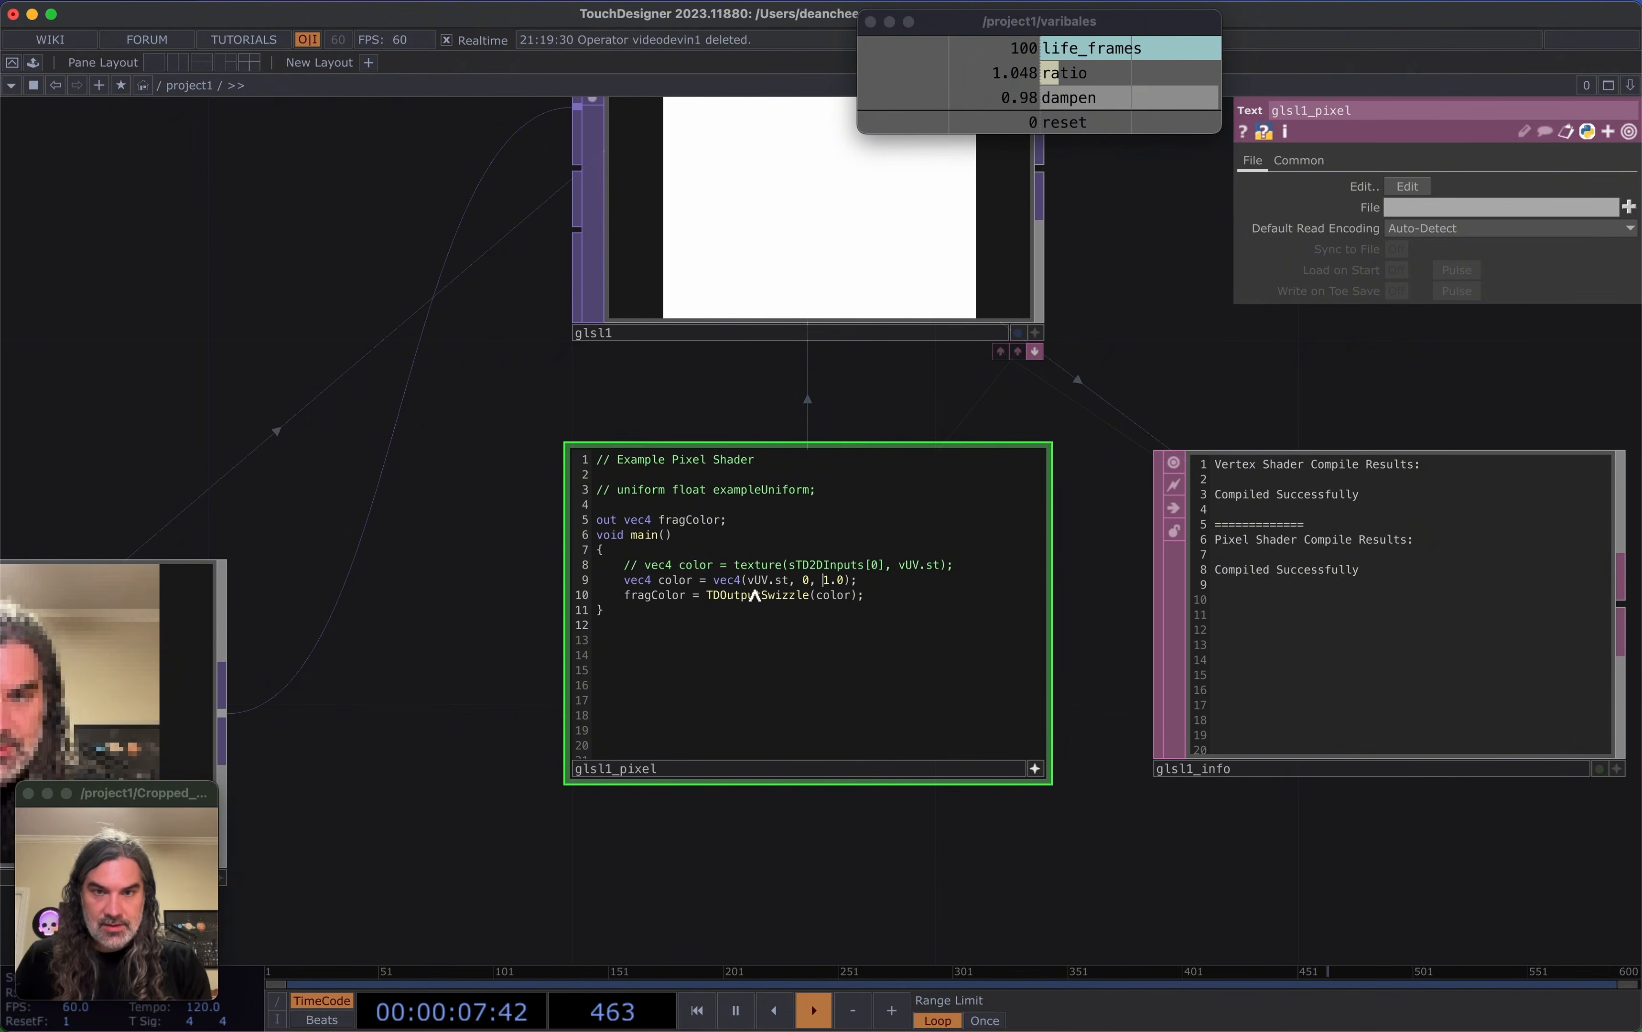
pyautogui.scroll(5, 388, 601)
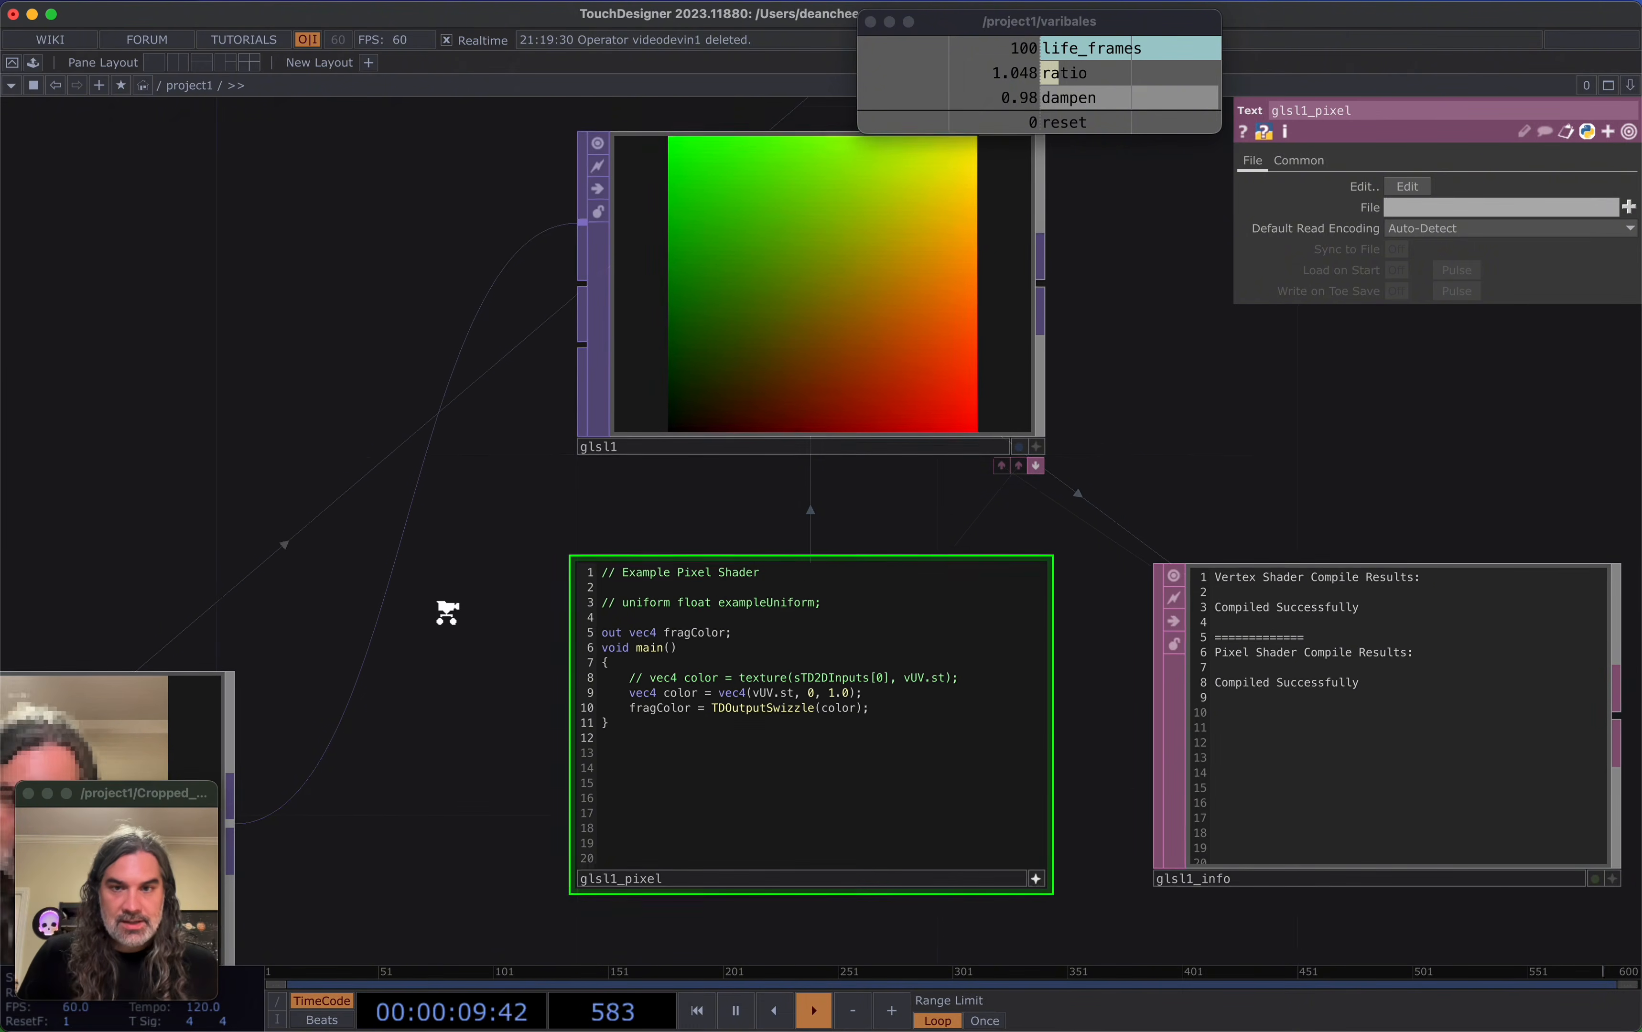
pyautogui.scroll(-1, 447, 612)
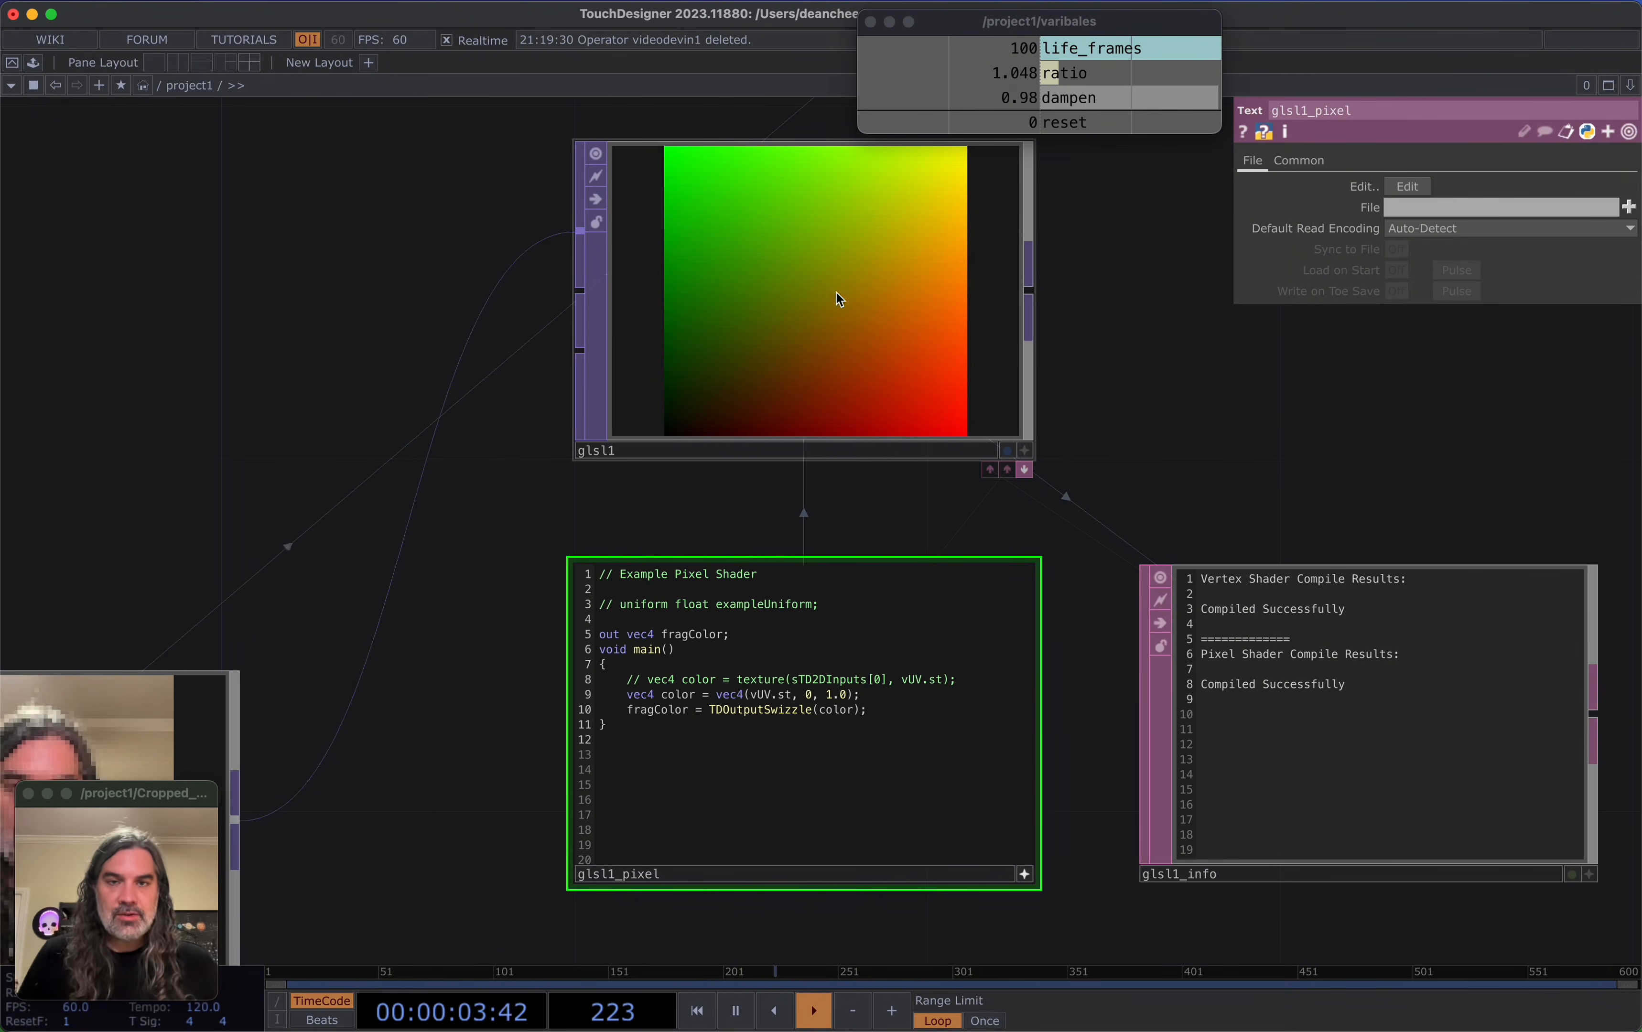
# Collapse the docked shader and info DATs of glsl1
pyautogui.click(990, 469)
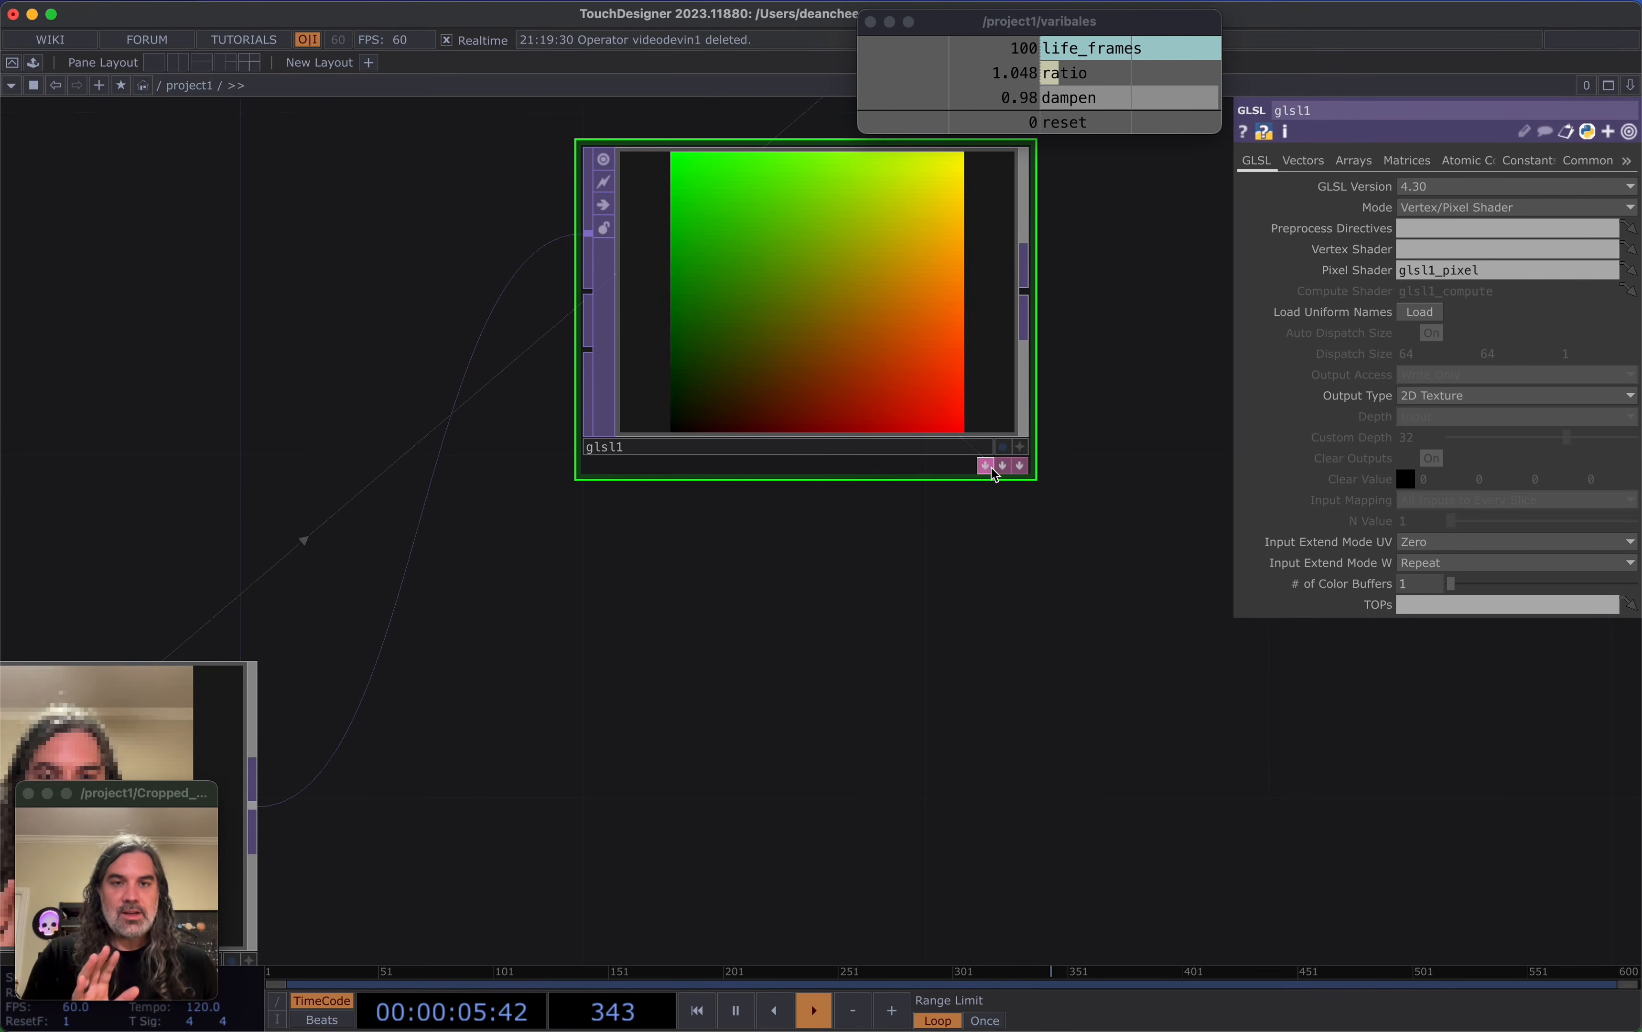
pyautogui.moveTo(865, 610); pyautogui.dragTo(984, 634)
pyautogui.moveTo(983, 634); pyautogui.dragTo(928, 581, button='middle')
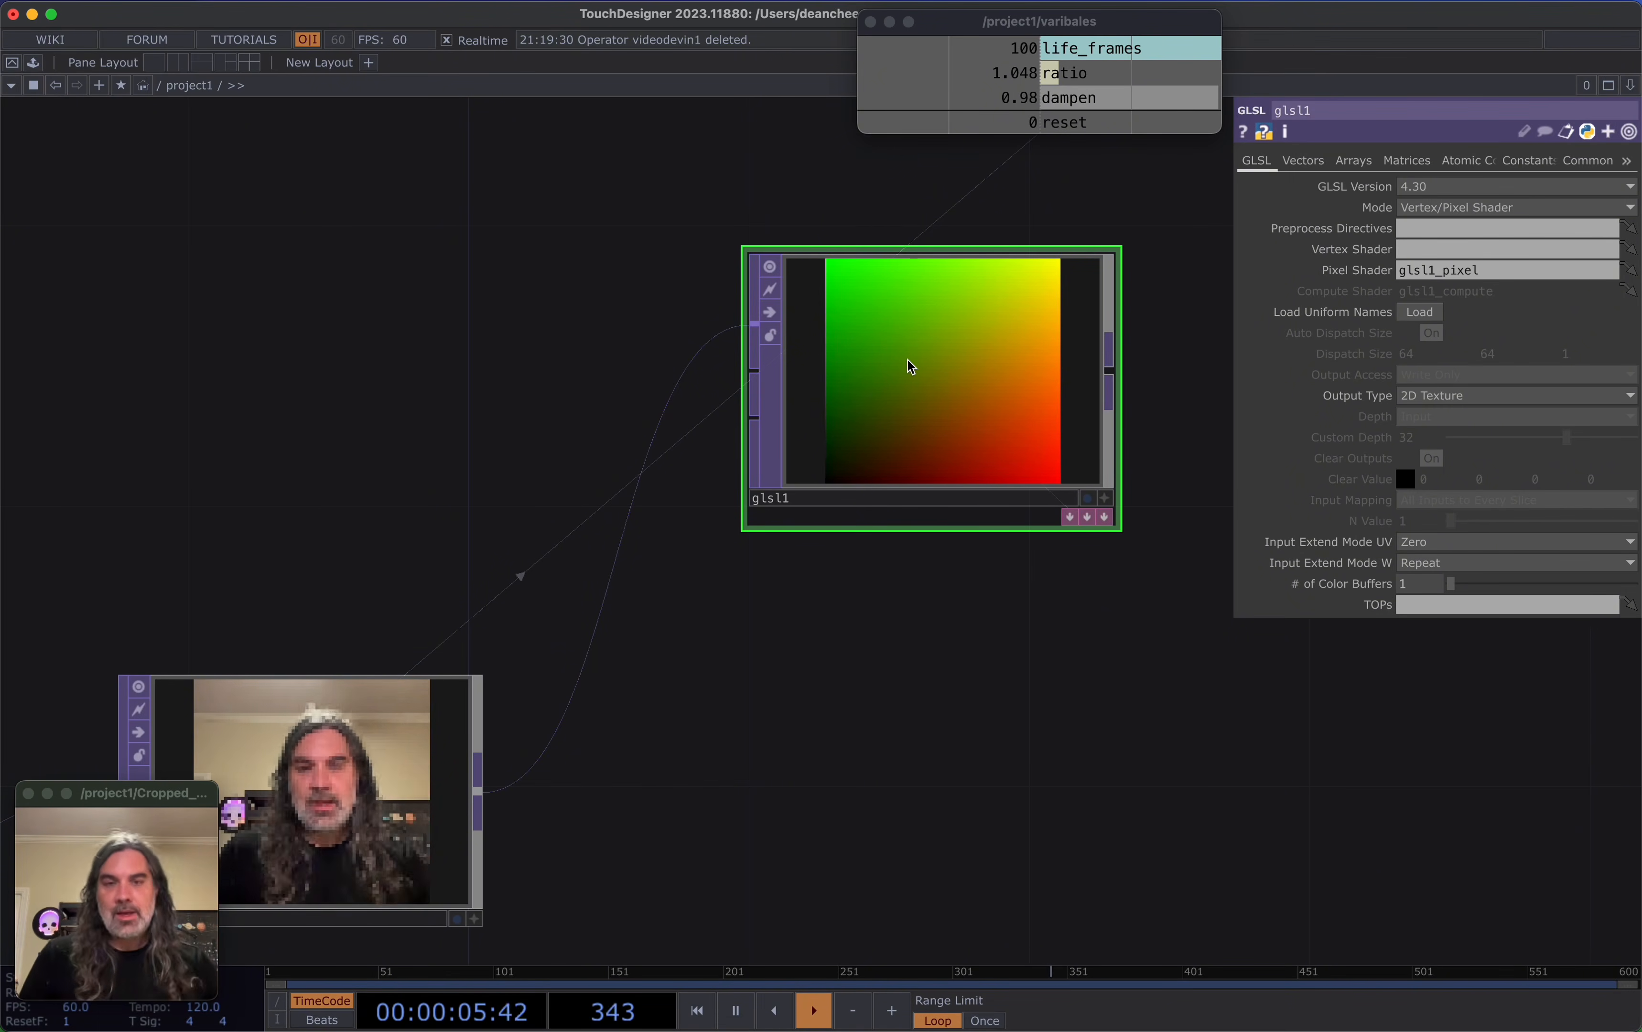
# Move glsl1 slightly higher and farther right of res1 in the network
pyautogui.scroll(-2, 952, 478)
pyautogui.moveTo(960, 594); pyautogui.dragTo(641, 629)
pyautogui.scroll(-5, 641, 626)
pyautogui.scroll(3, 644, 624)
pyautogui.moveTo(619, 534); pyautogui.dragTo(655, 470)
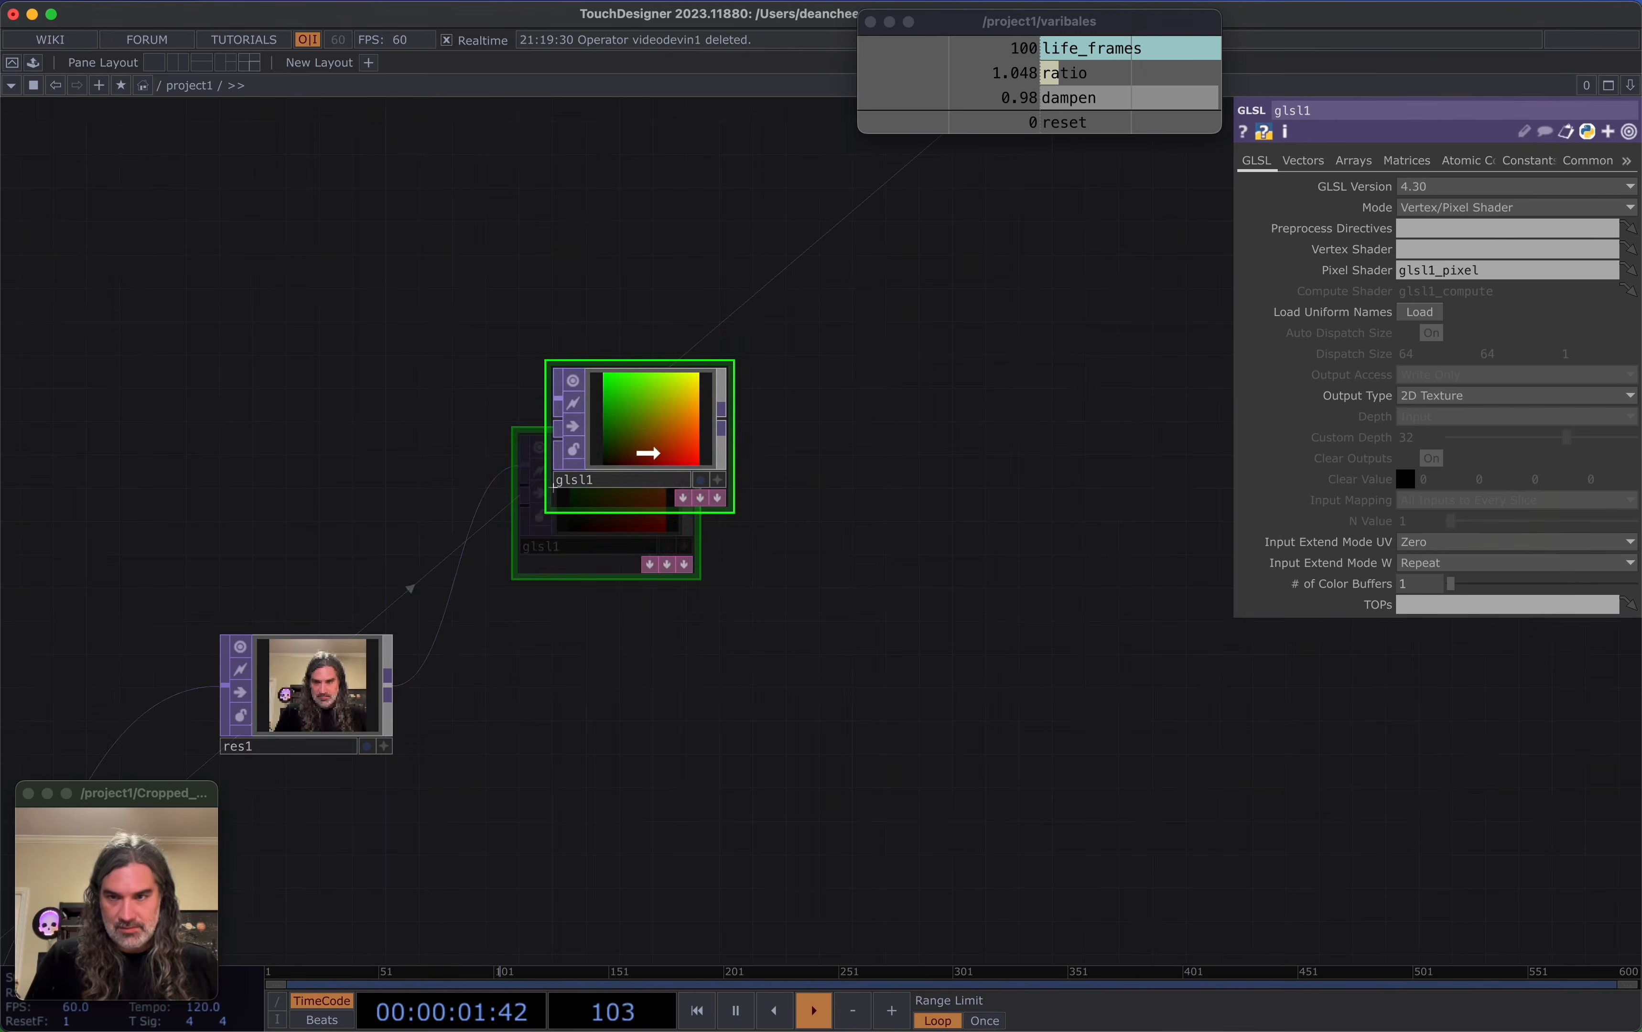
pyautogui.moveTo(723, 587); pyautogui.dragTo(765, 593)
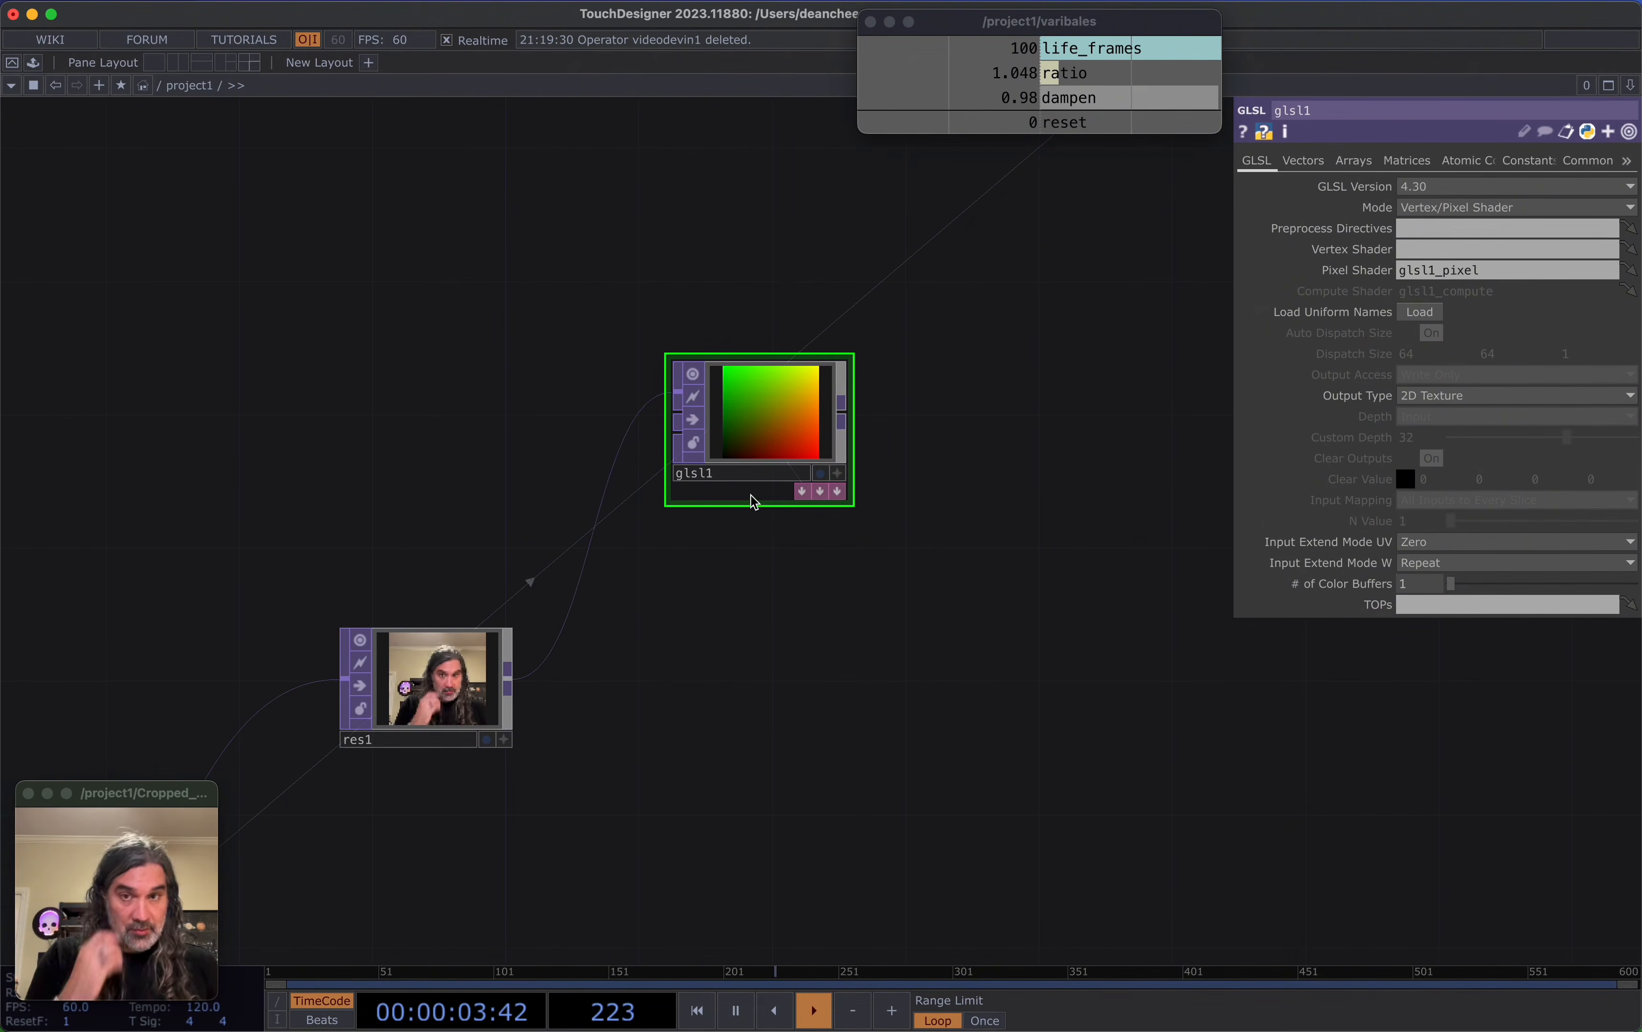
# Set glsl1's pixel format to 32-bit float (RG) and raise the node slightly
pyautogui.click(1586, 160)
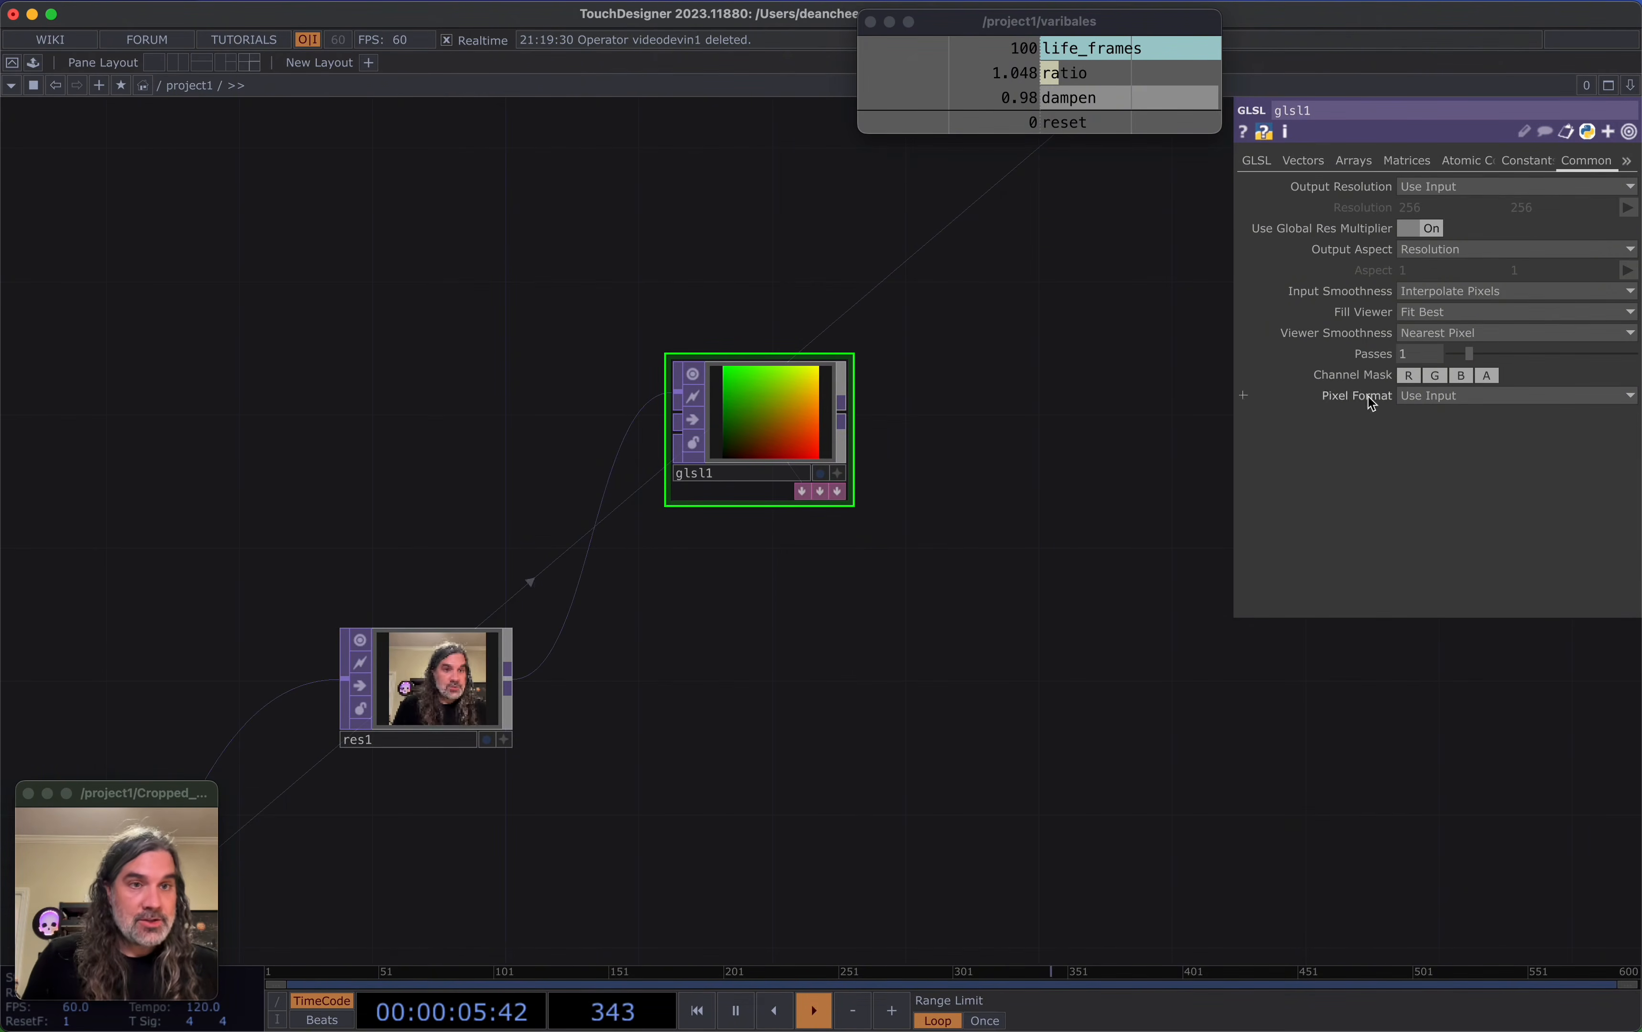
pyautogui.click(1520, 396)
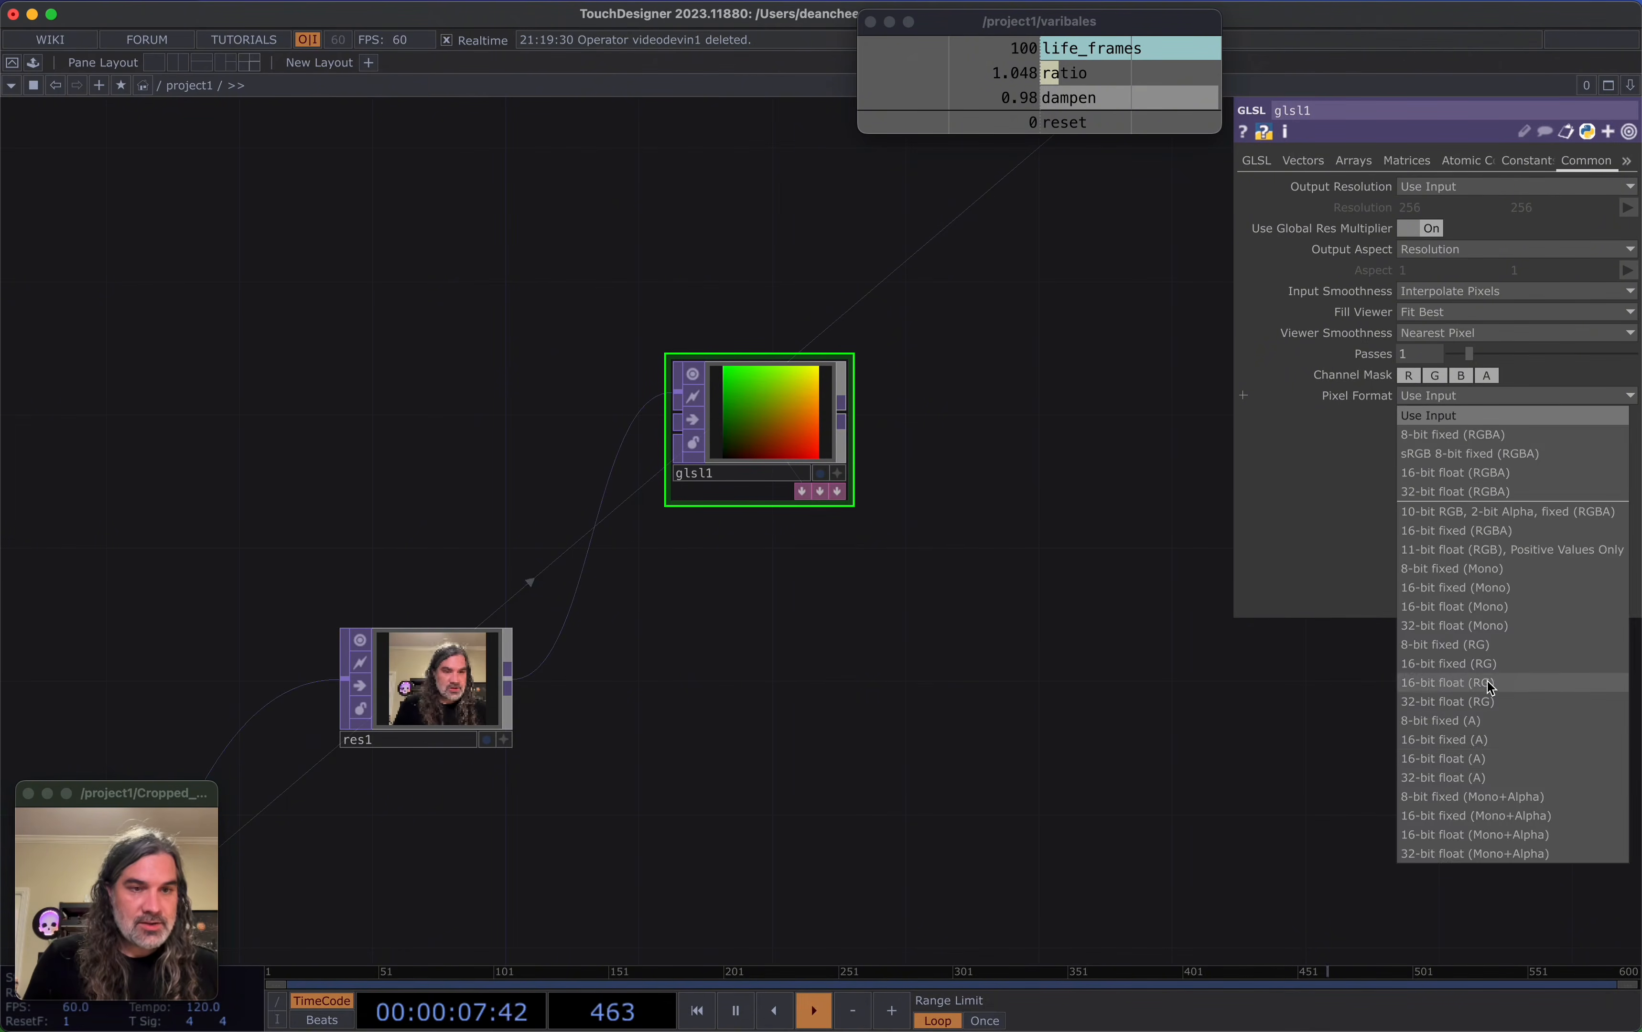
pyautogui.click(1486, 701)
pyautogui.moveTo(721, 432); pyautogui.dragTo(738, 382)
pyautogui.moveTo(848, 499); pyautogui.dragTo(792, 526)
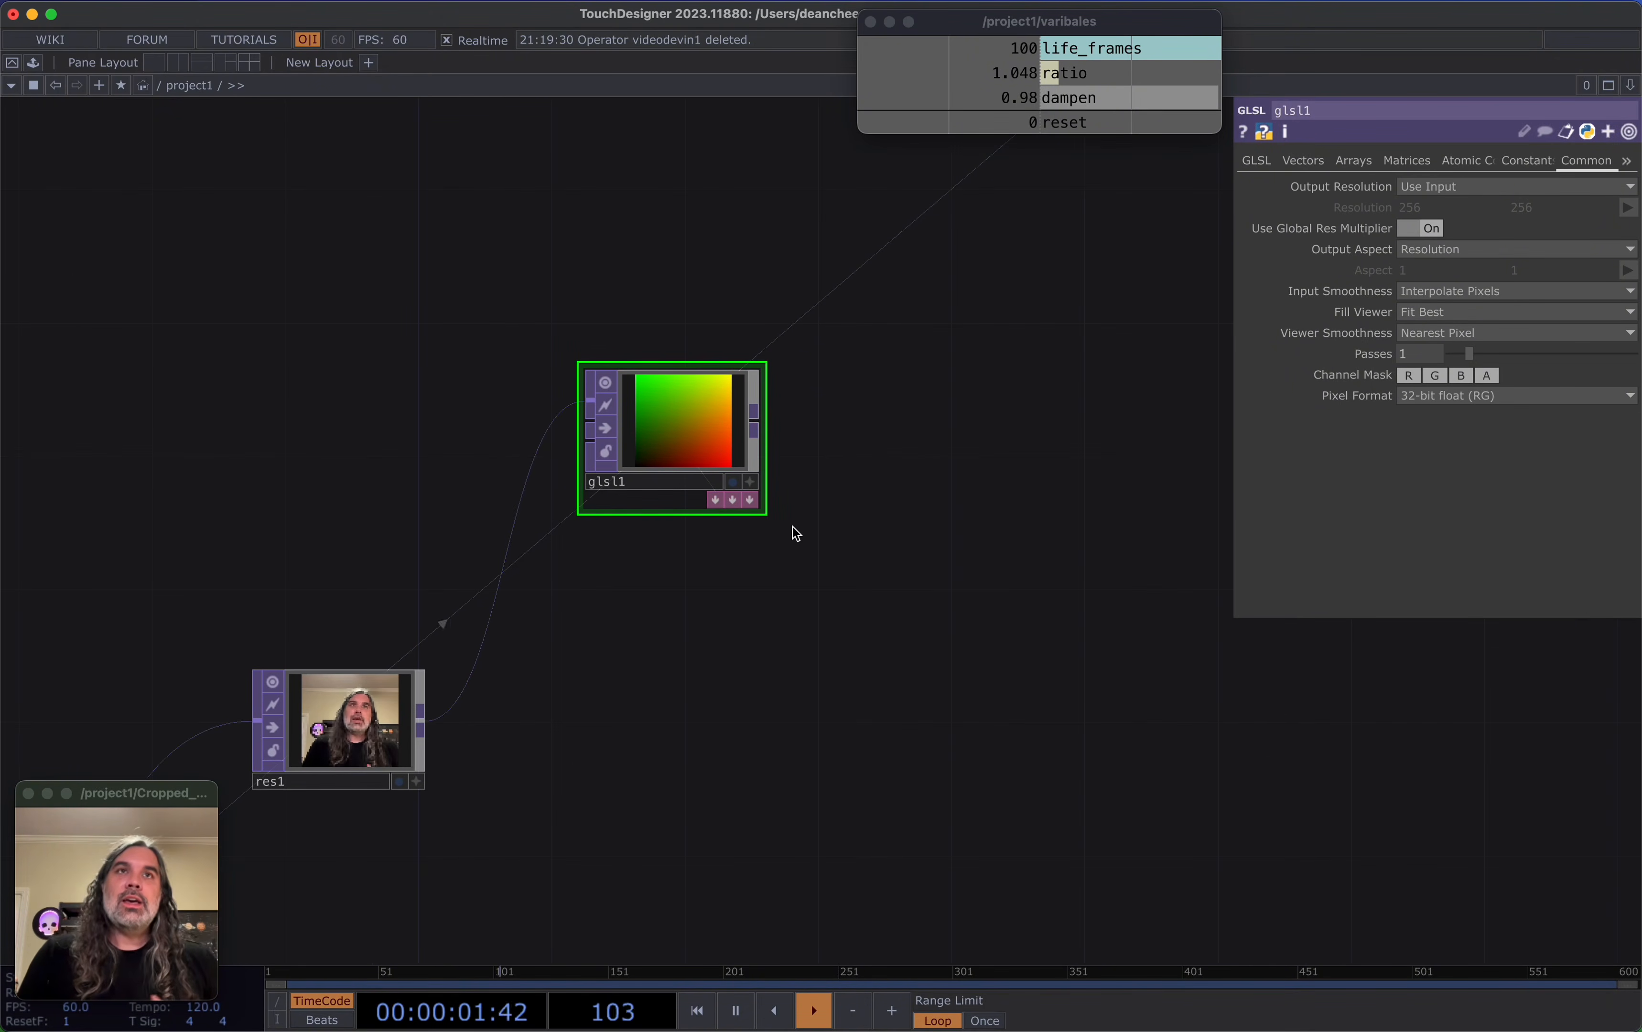
# Connect a Null TOP named start_pos to glsl1's output and place it well to the right, level with glsl1
pyautogui.press('super+Tab')
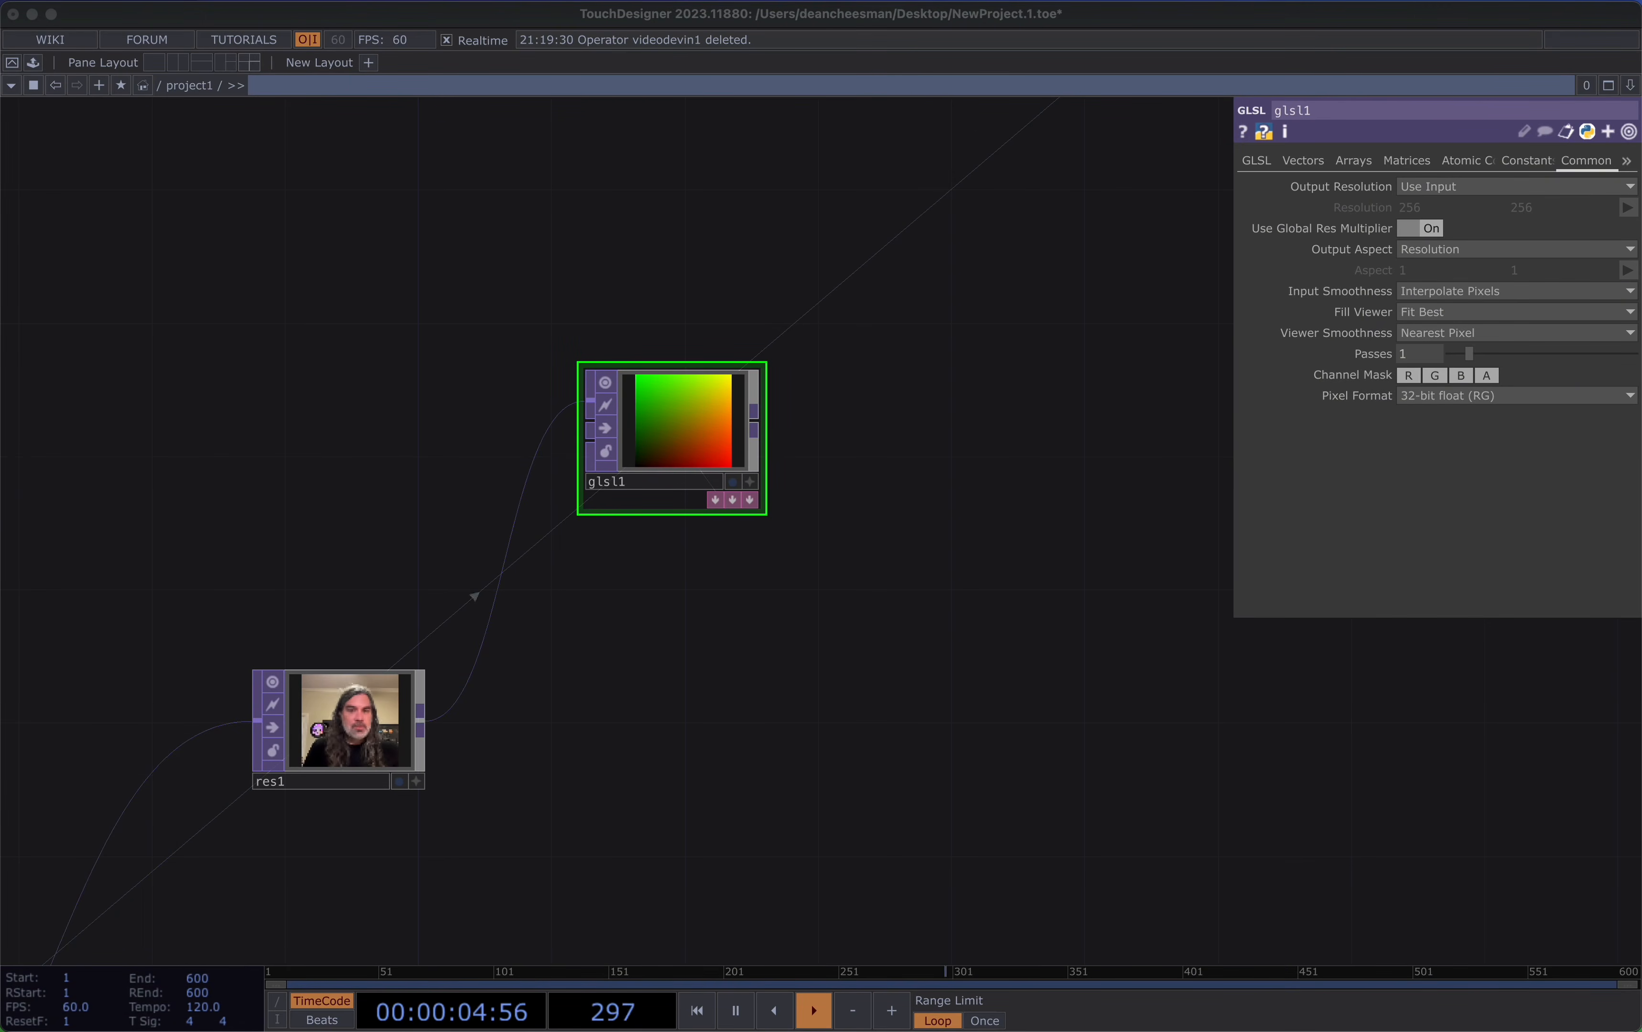
pyautogui.click(585, 496)
pyautogui.moveTo(756, 411); pyautogui.dragTo(971, 415)
pyautogui.click(958, 333)
pyautogui.click(1017, 338)
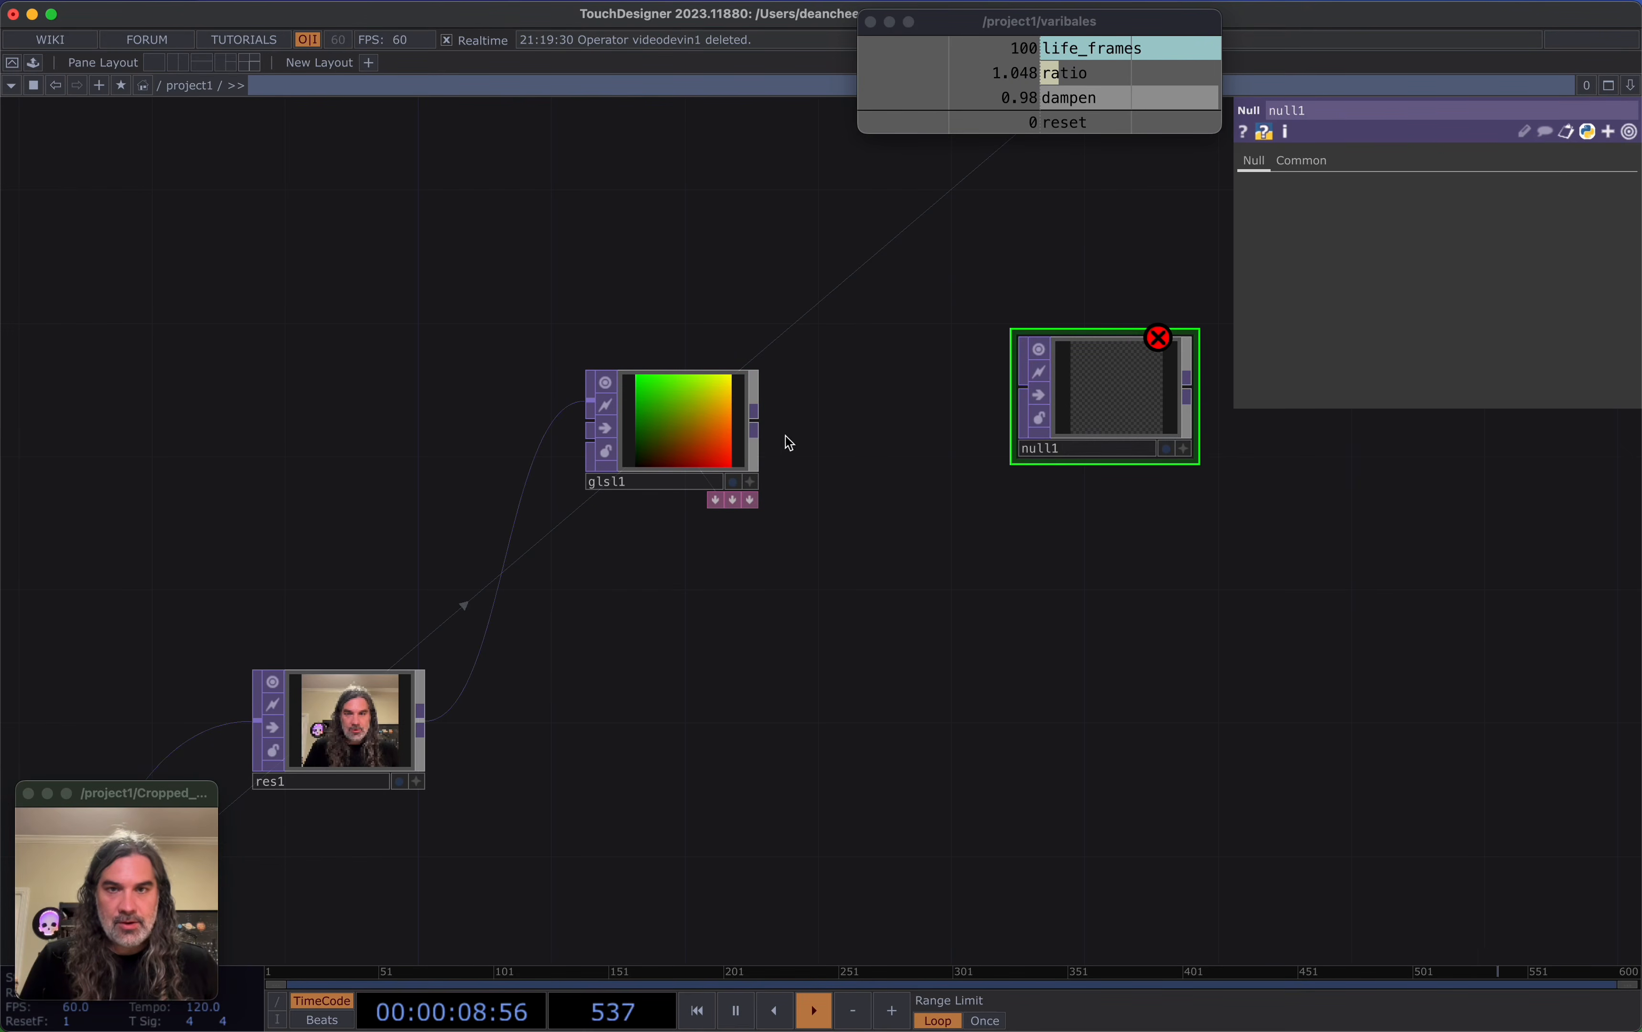
pyautogui.write('start_pos')
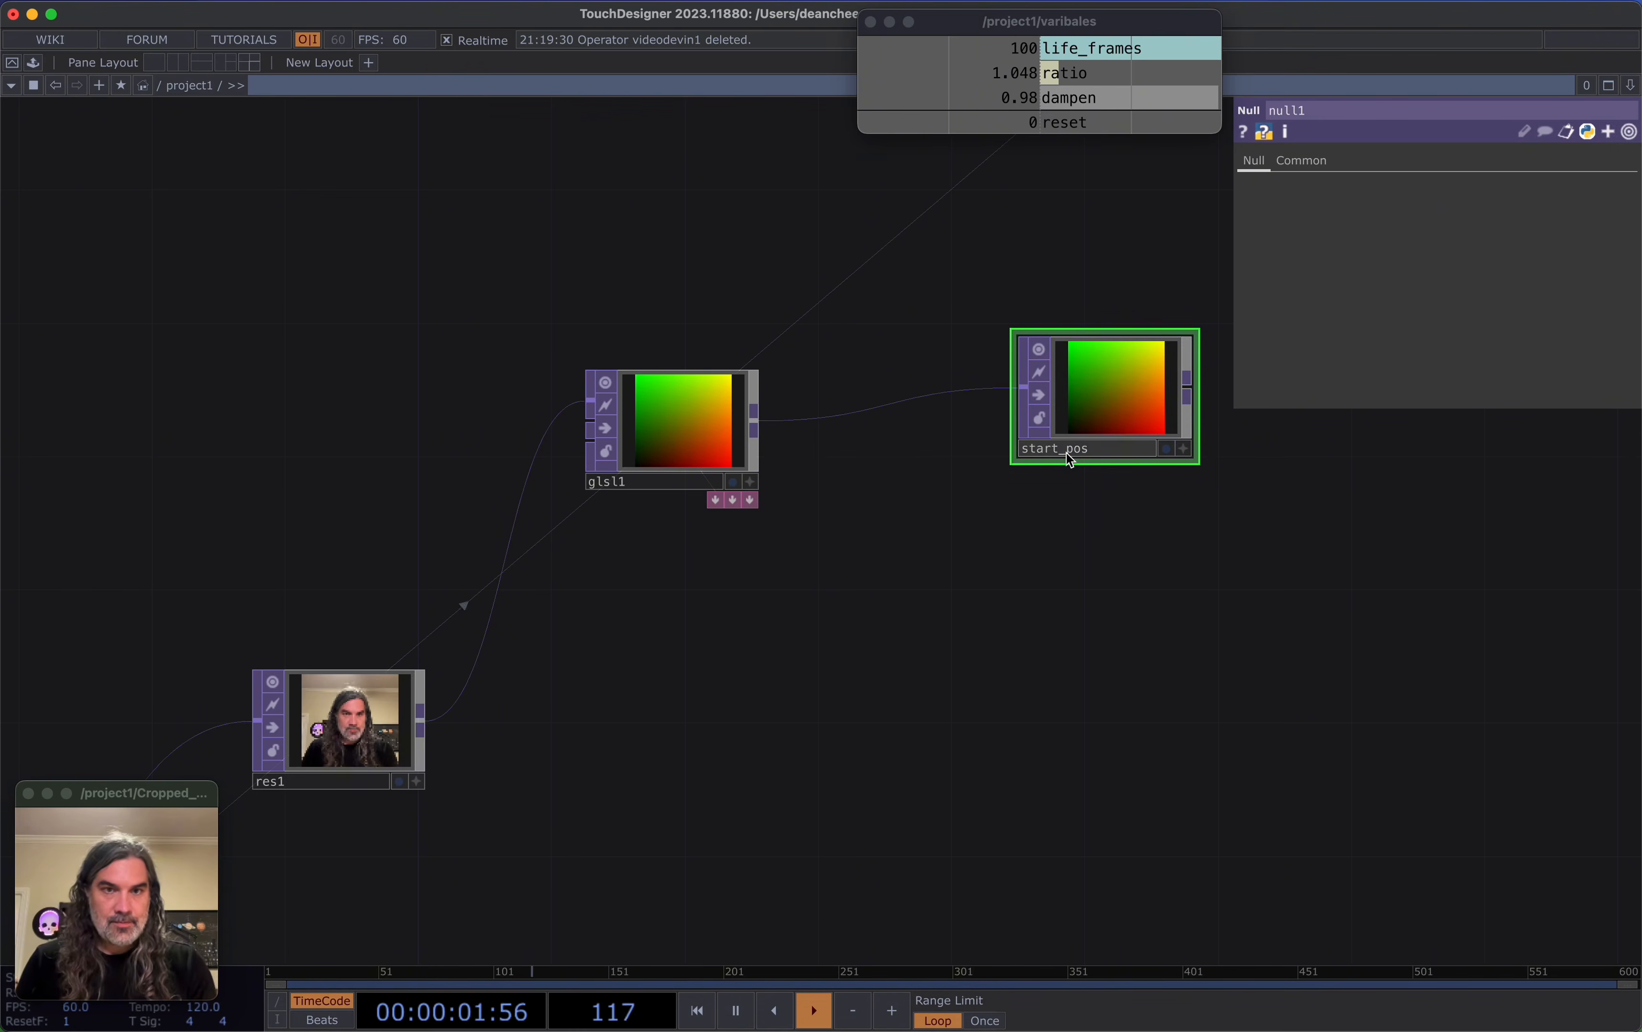
pyautogui.press('Return')
pyautogui.moveTo(1029, 550); pyautogui.dragTo(523, 627)
pyautogui.moveTo(578, 483); pyautogui.dragTo(778, 515)
# Attach a Feedback TOP to the output of start_pos
pyautogui.rightClick(882, 500)
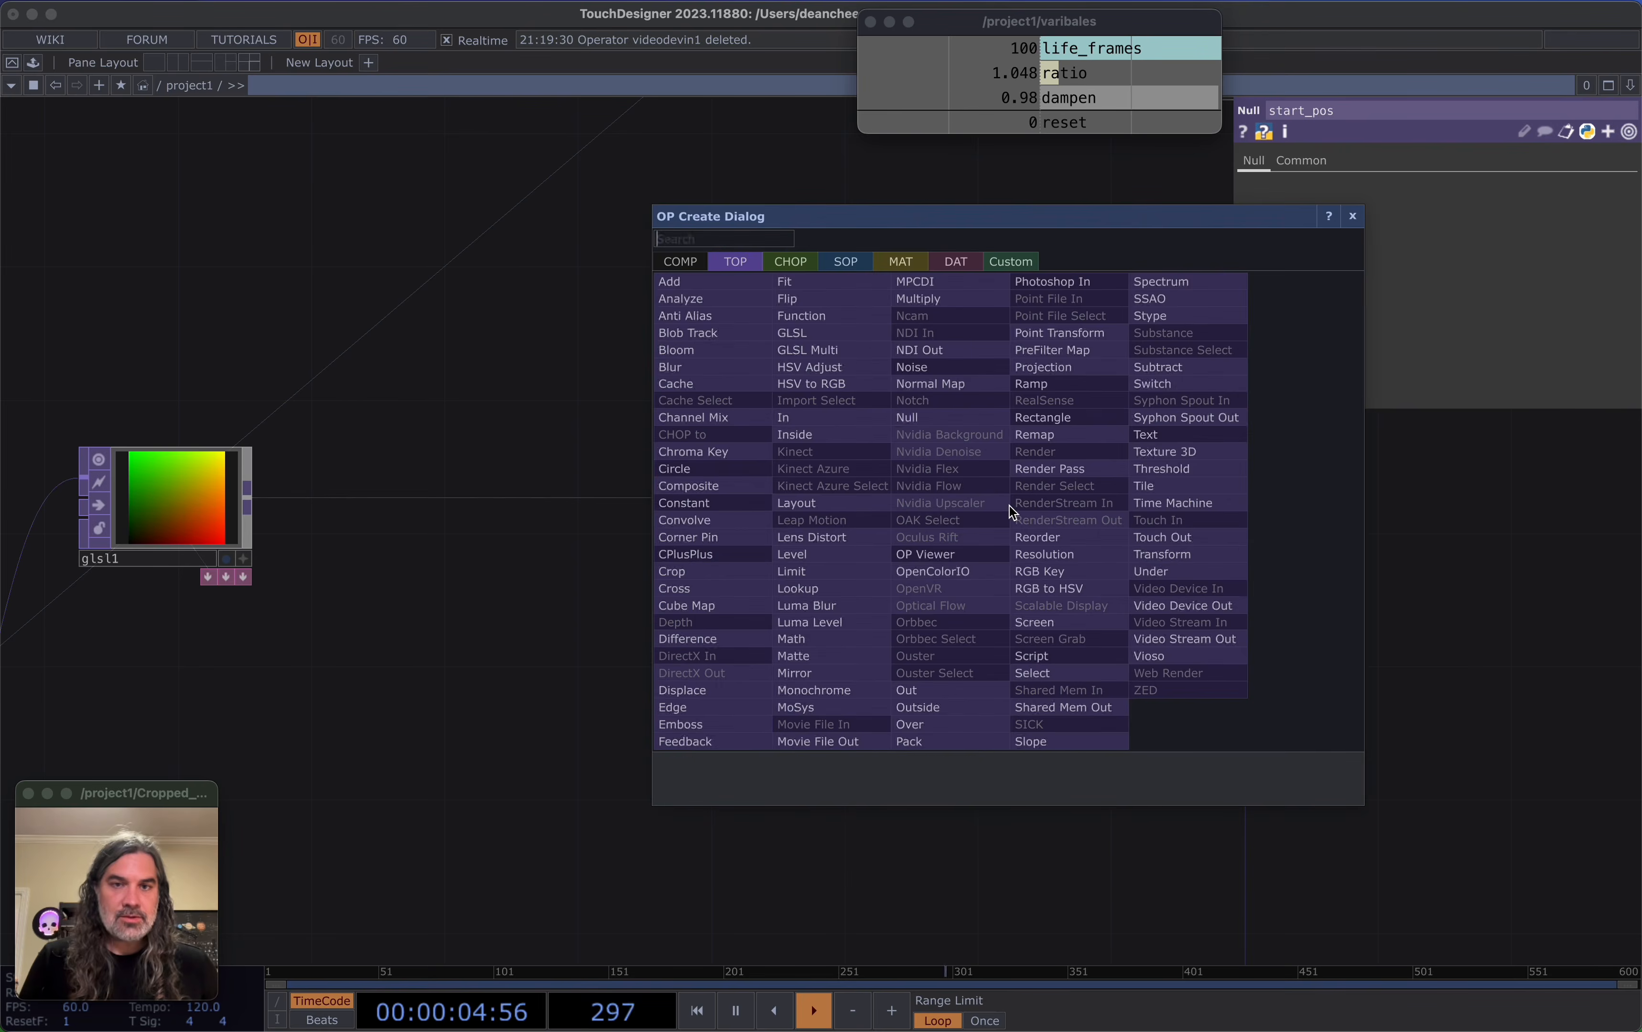
pyautogui.write('re')
pyautogui.click(686, 741)
pyautogui.click(1048, 507)
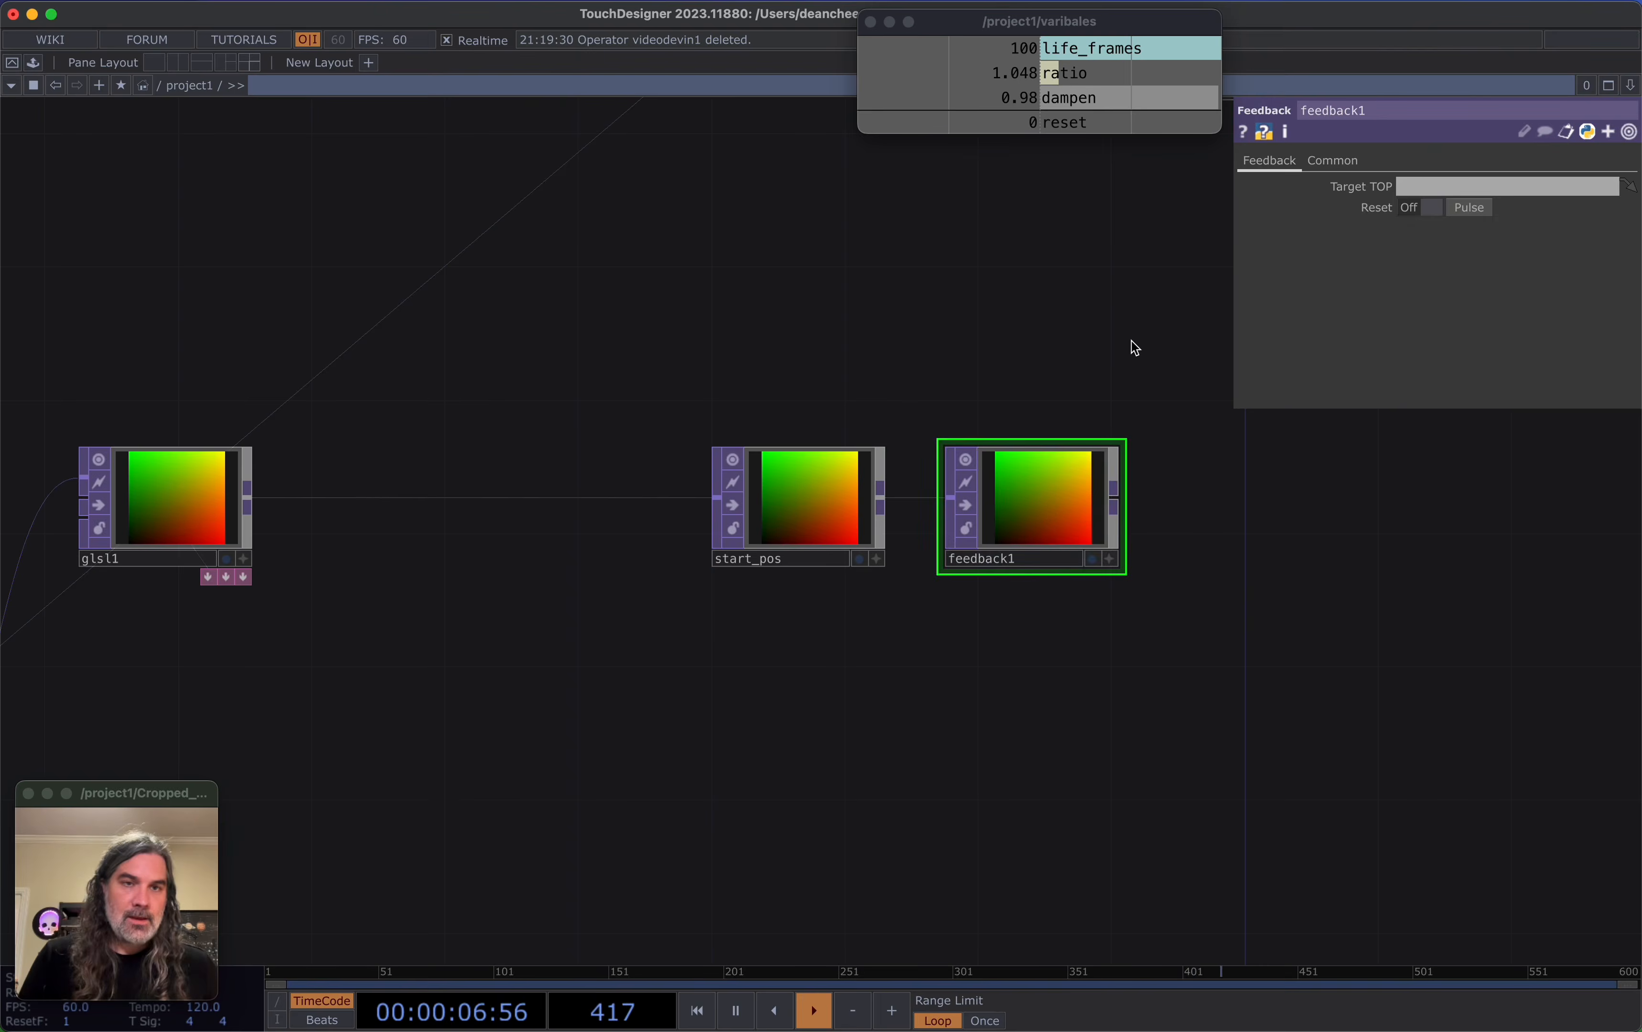
# Link the reset channel of varibales to feedback1's Reset Pulse and move the node below and right of start_pos
pyautogui.moveTo(1086, 121); pyautogui.dragTo(1468, 210)
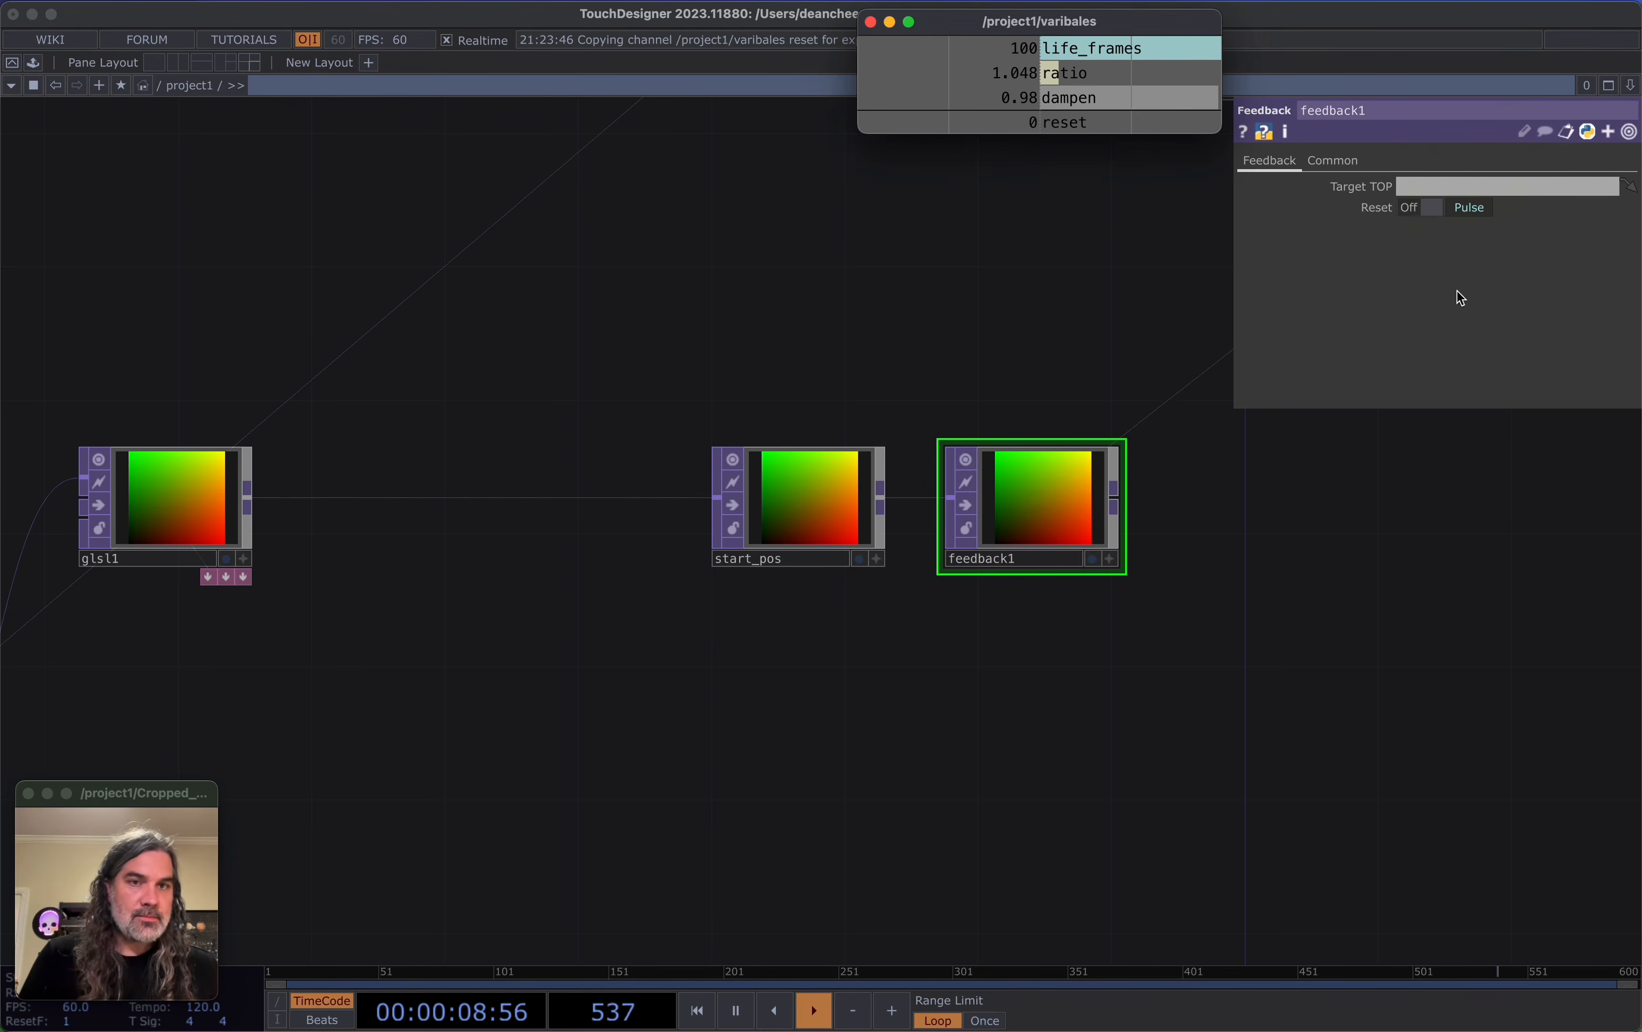
pyautogui.moveTo(1019, 510); pyautogui.dragTo(1113, 580)
pyautogui.moveTo(1161, 636); pyautogui.dragTo(1157, 567)
pyautogui.scroll(-1, 1157, 568)
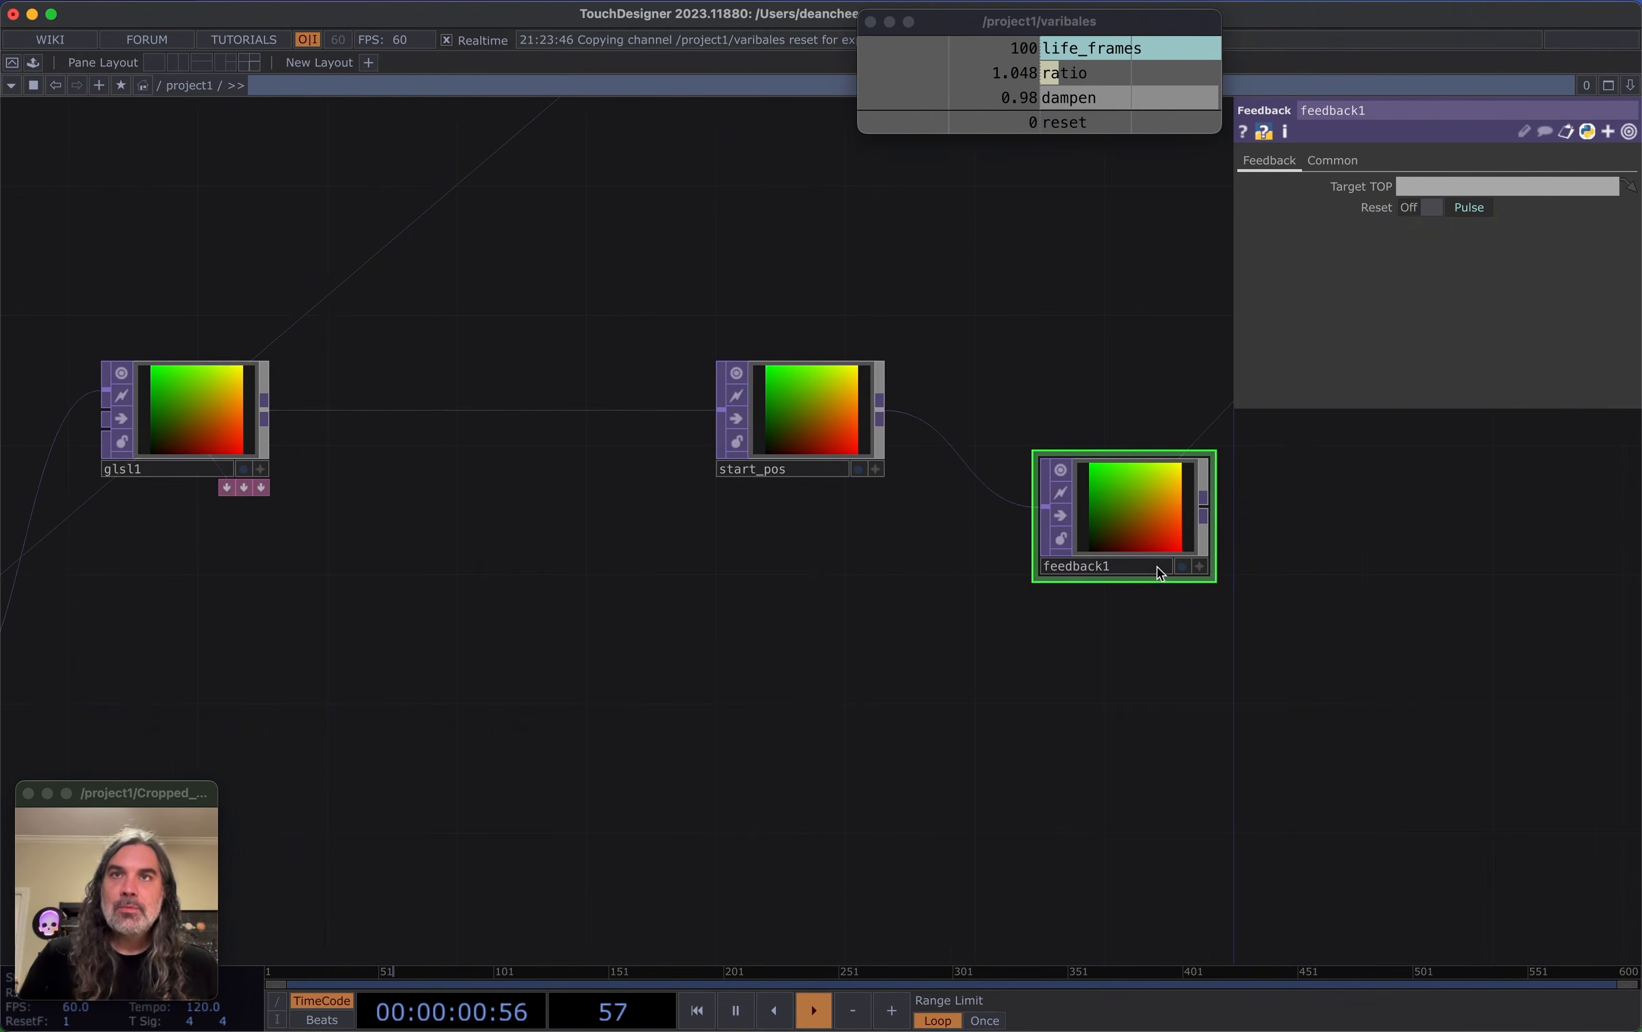
# Attach a Noise TOP to the output of res1 and place it below glsl1
pyautogui.moveTo(845, 567); pyautogui.dragTo(956, 454)
pyautogui.moveTo(583, 504); pyautogui.dragTo(899, 502)
pyautogui.moveTo(660, 532); pyautogui.dragTo(647, 562)
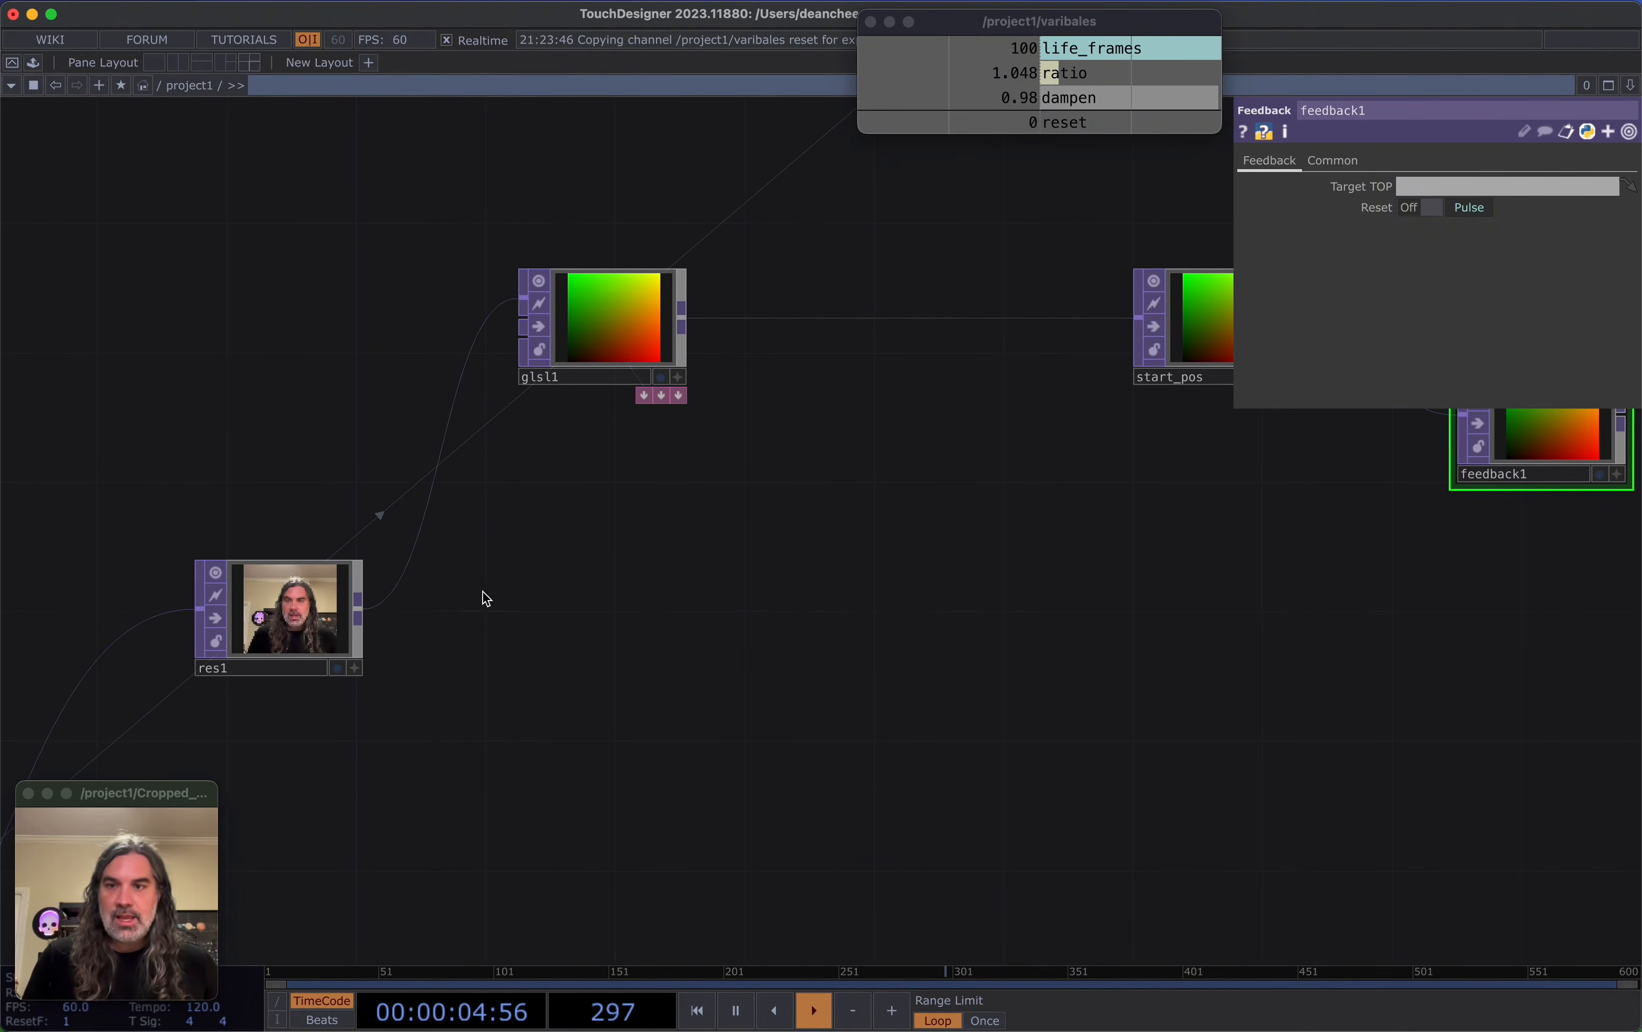
pyautogui.click(374, 618)
pyautogui.click(500, 581)
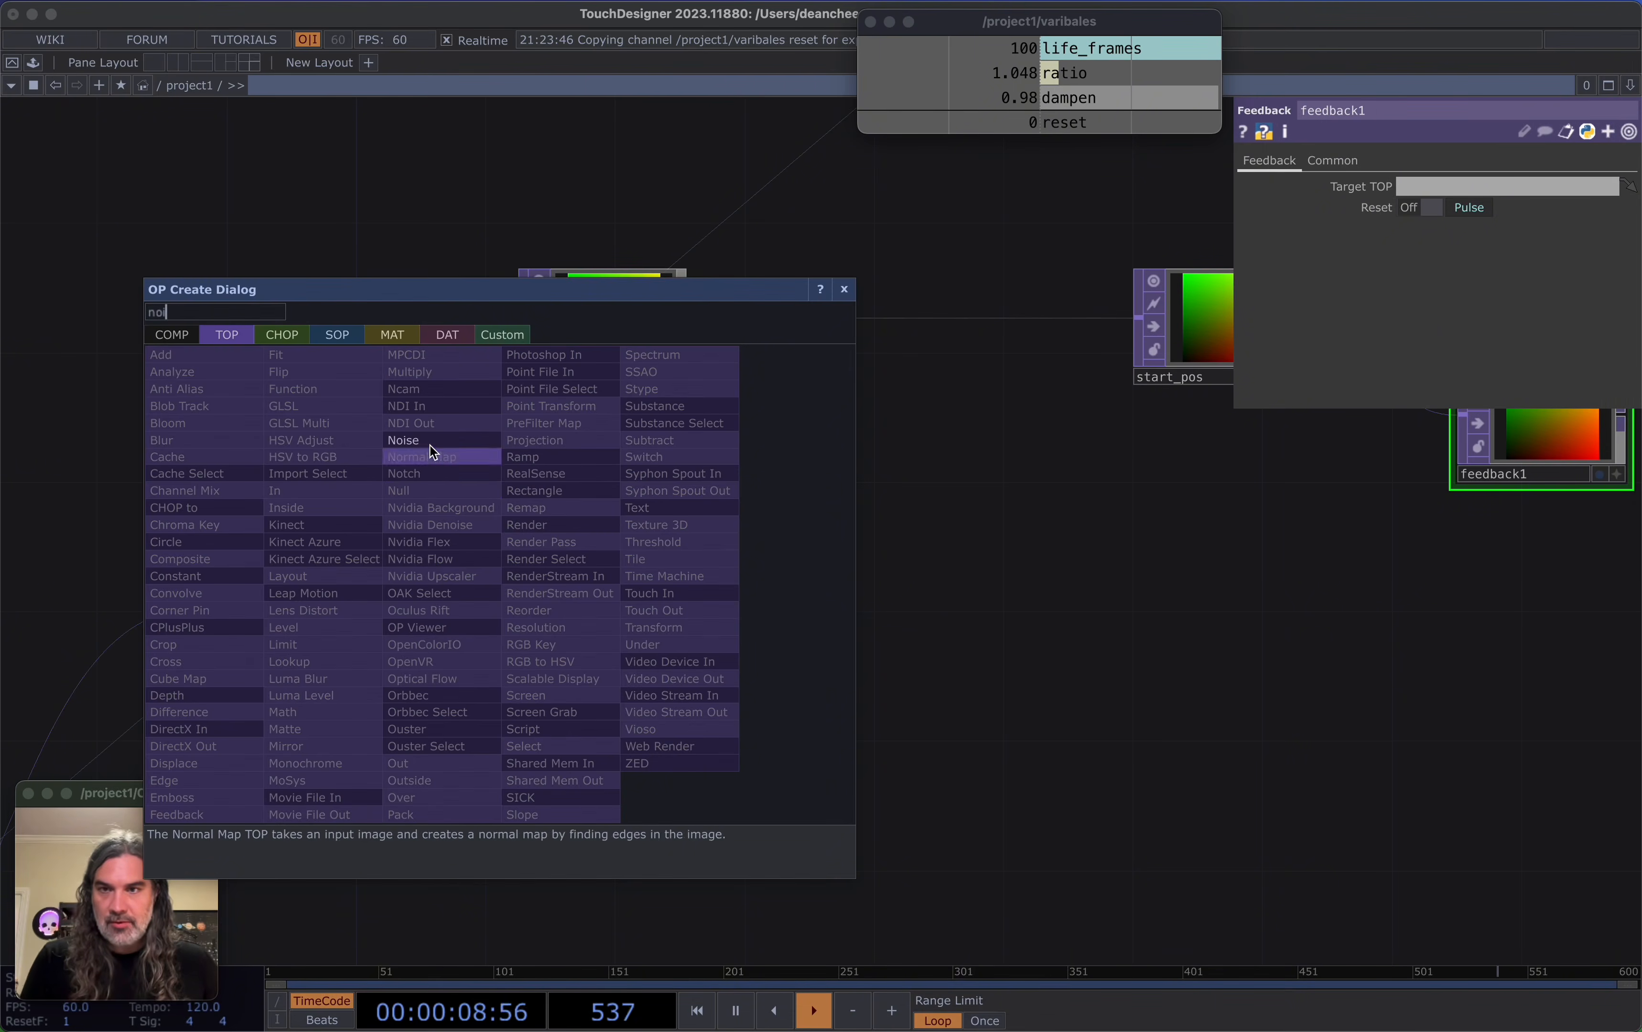
pyautogui.click(409, 440)
pyautogui.click(592, 581)
pyautogui.scroll(2, 594, 580)
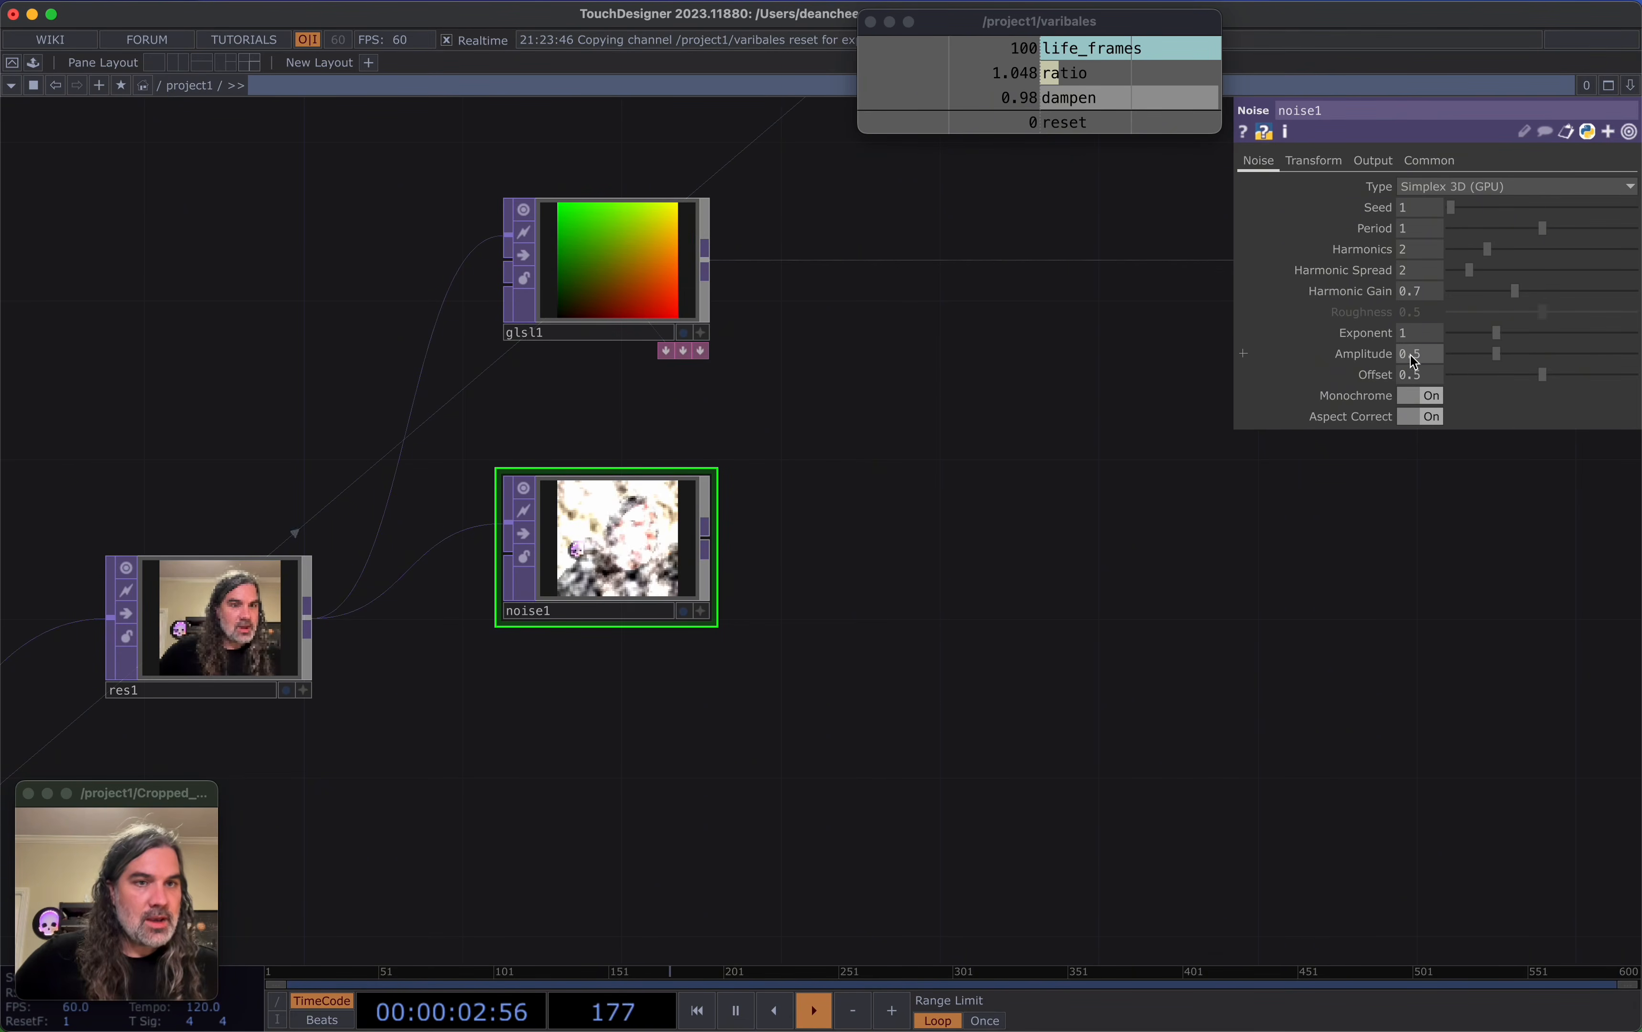
# Set noise1's type to Random (GPU) and its RGB output to Noise
pyautogui.click(1496, 185)
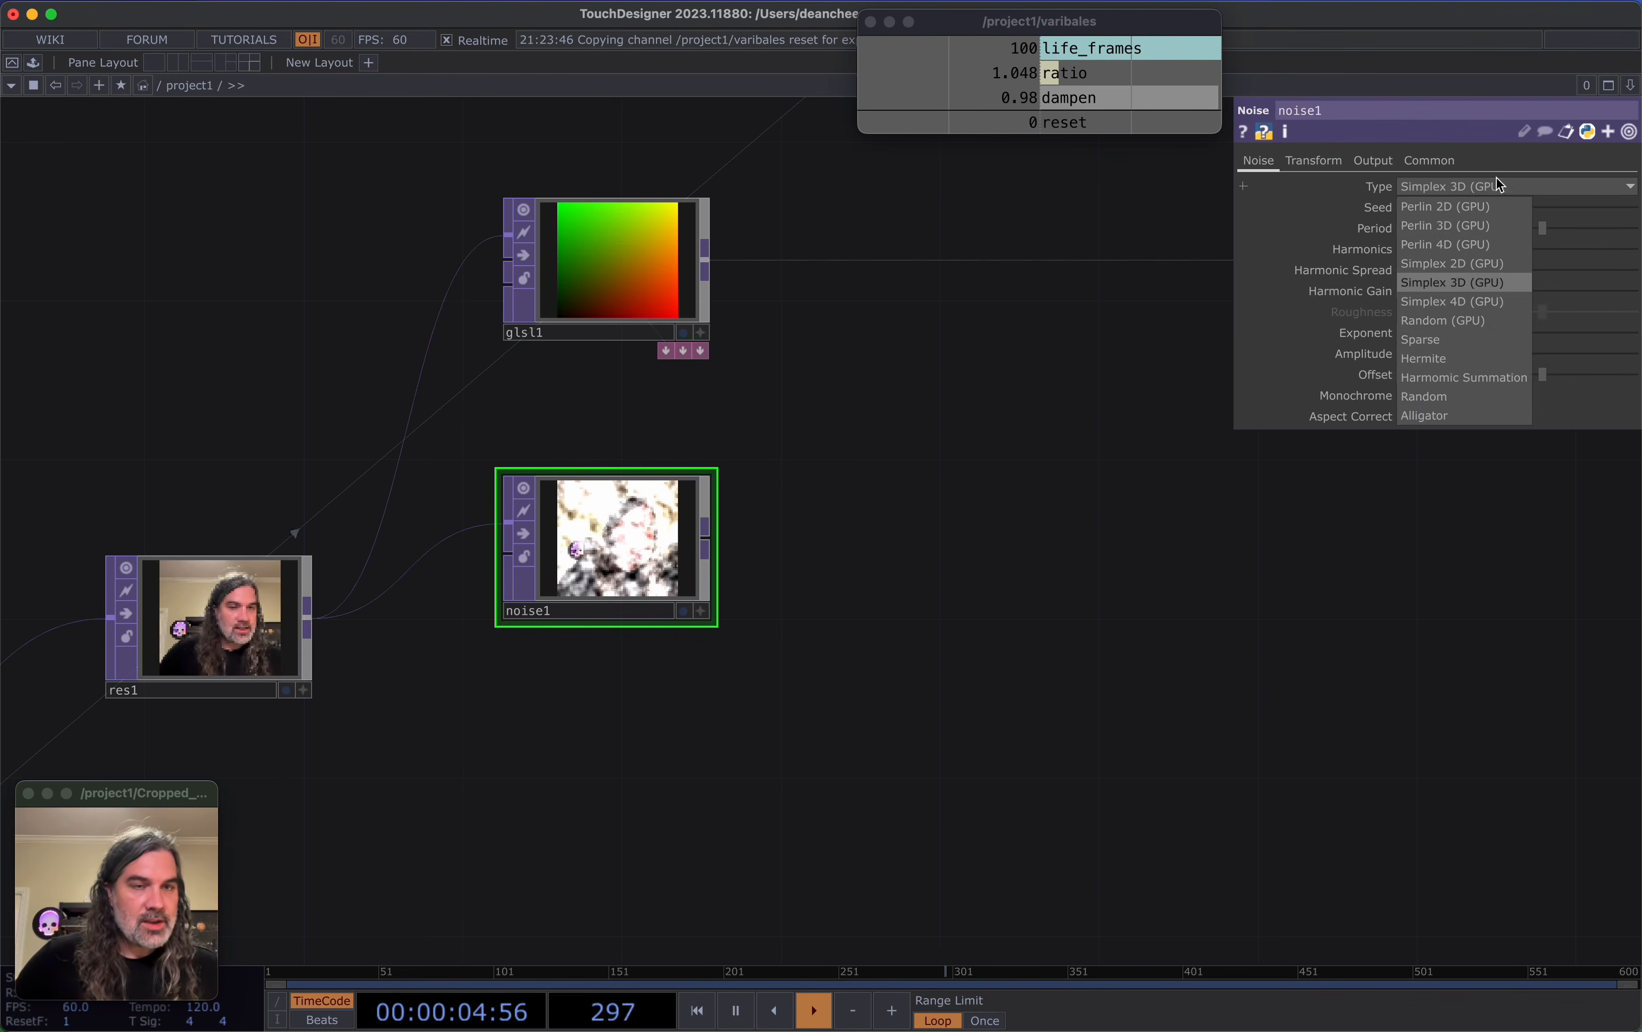
pyautogui.click(1443, 323)
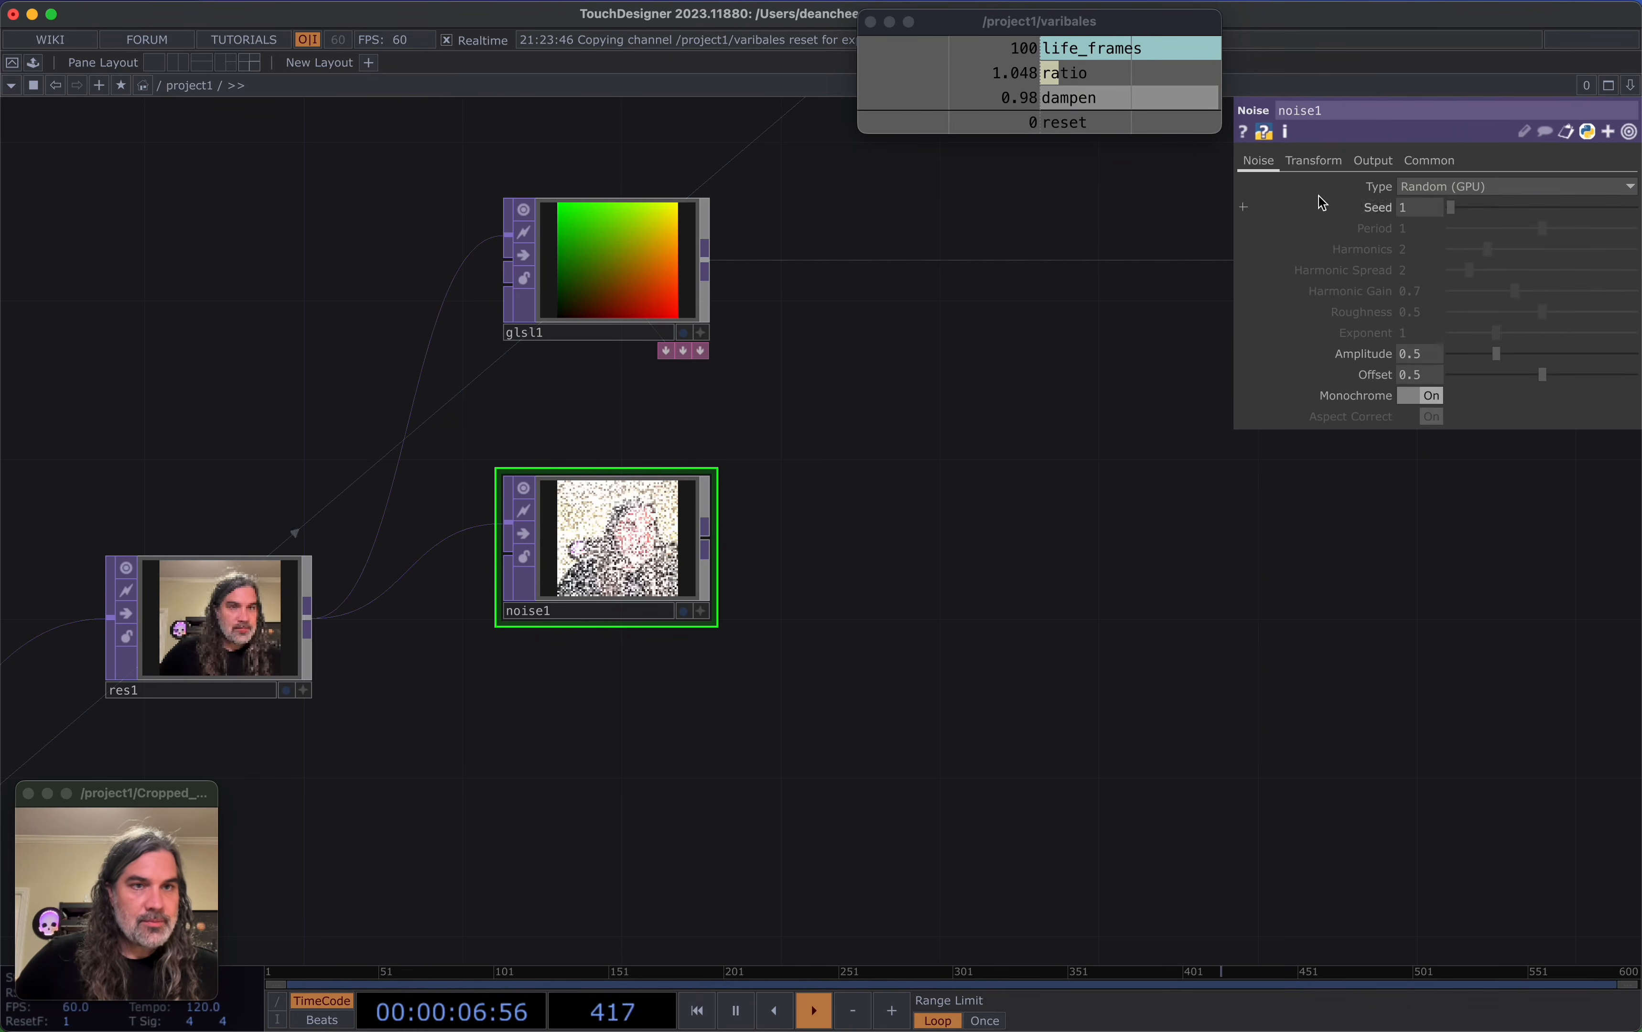
pyautogui.click(1363, 164)
pyautogui.click(1436, 184)
pyautogui.click(1434, 205)
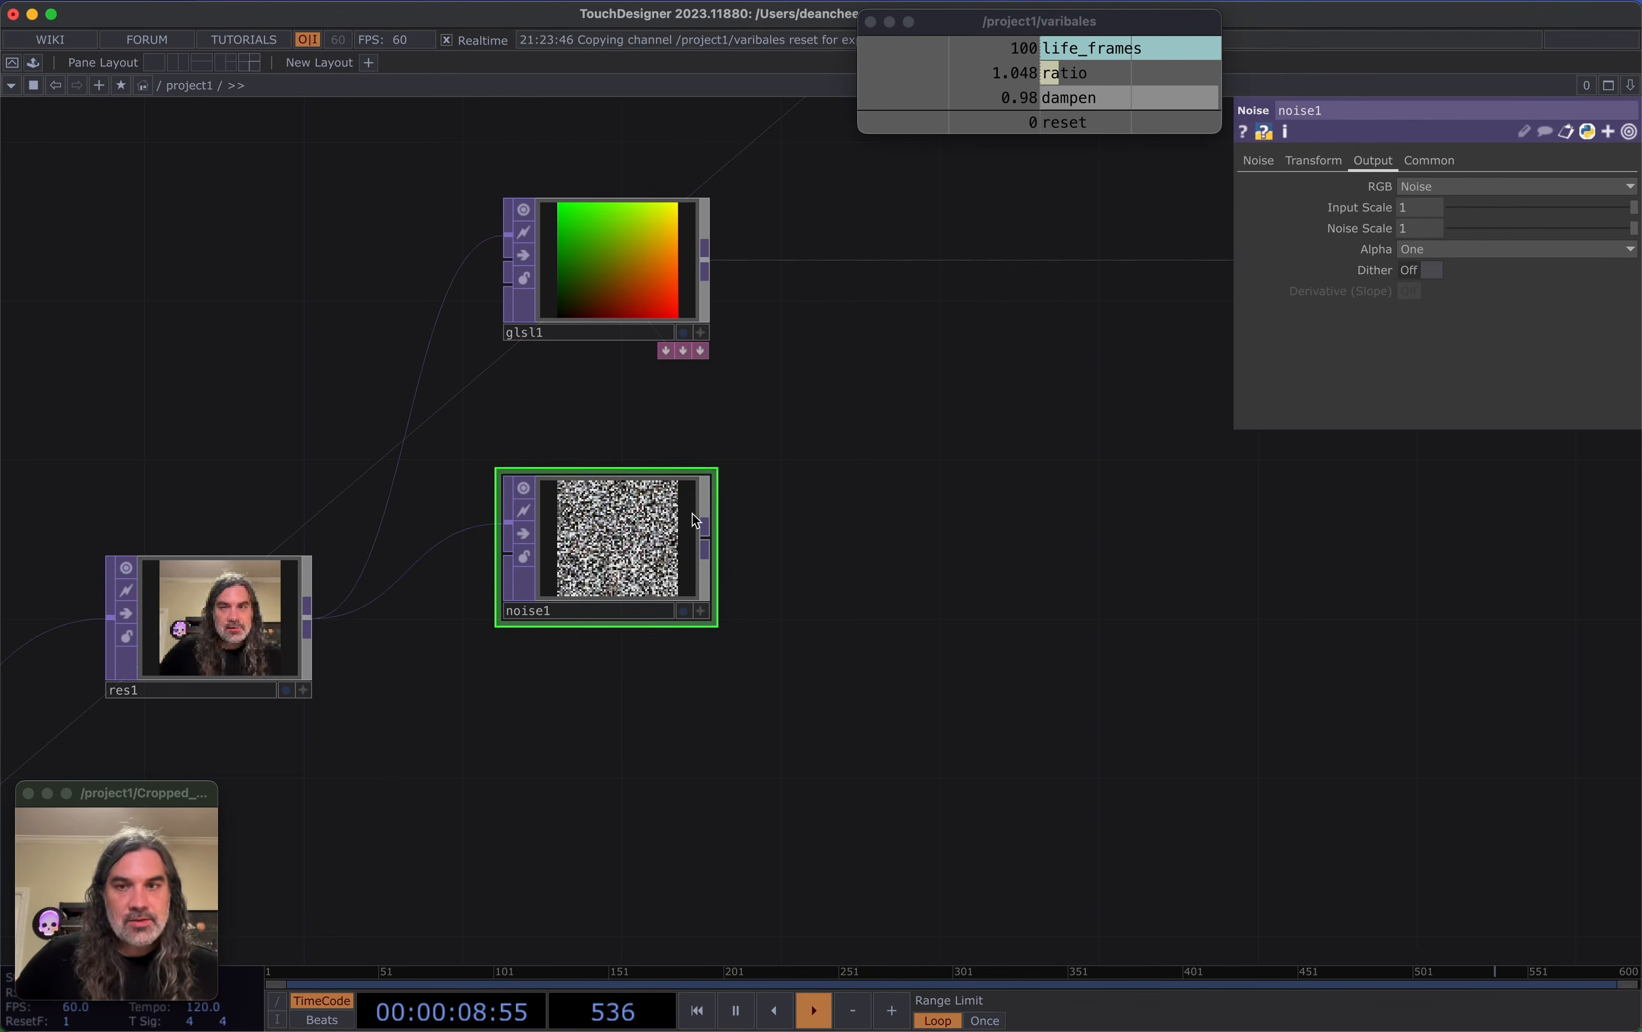
pyautogui.scroll(5, 597, 567)
pyautogui.scroll(-5, 598, 567)
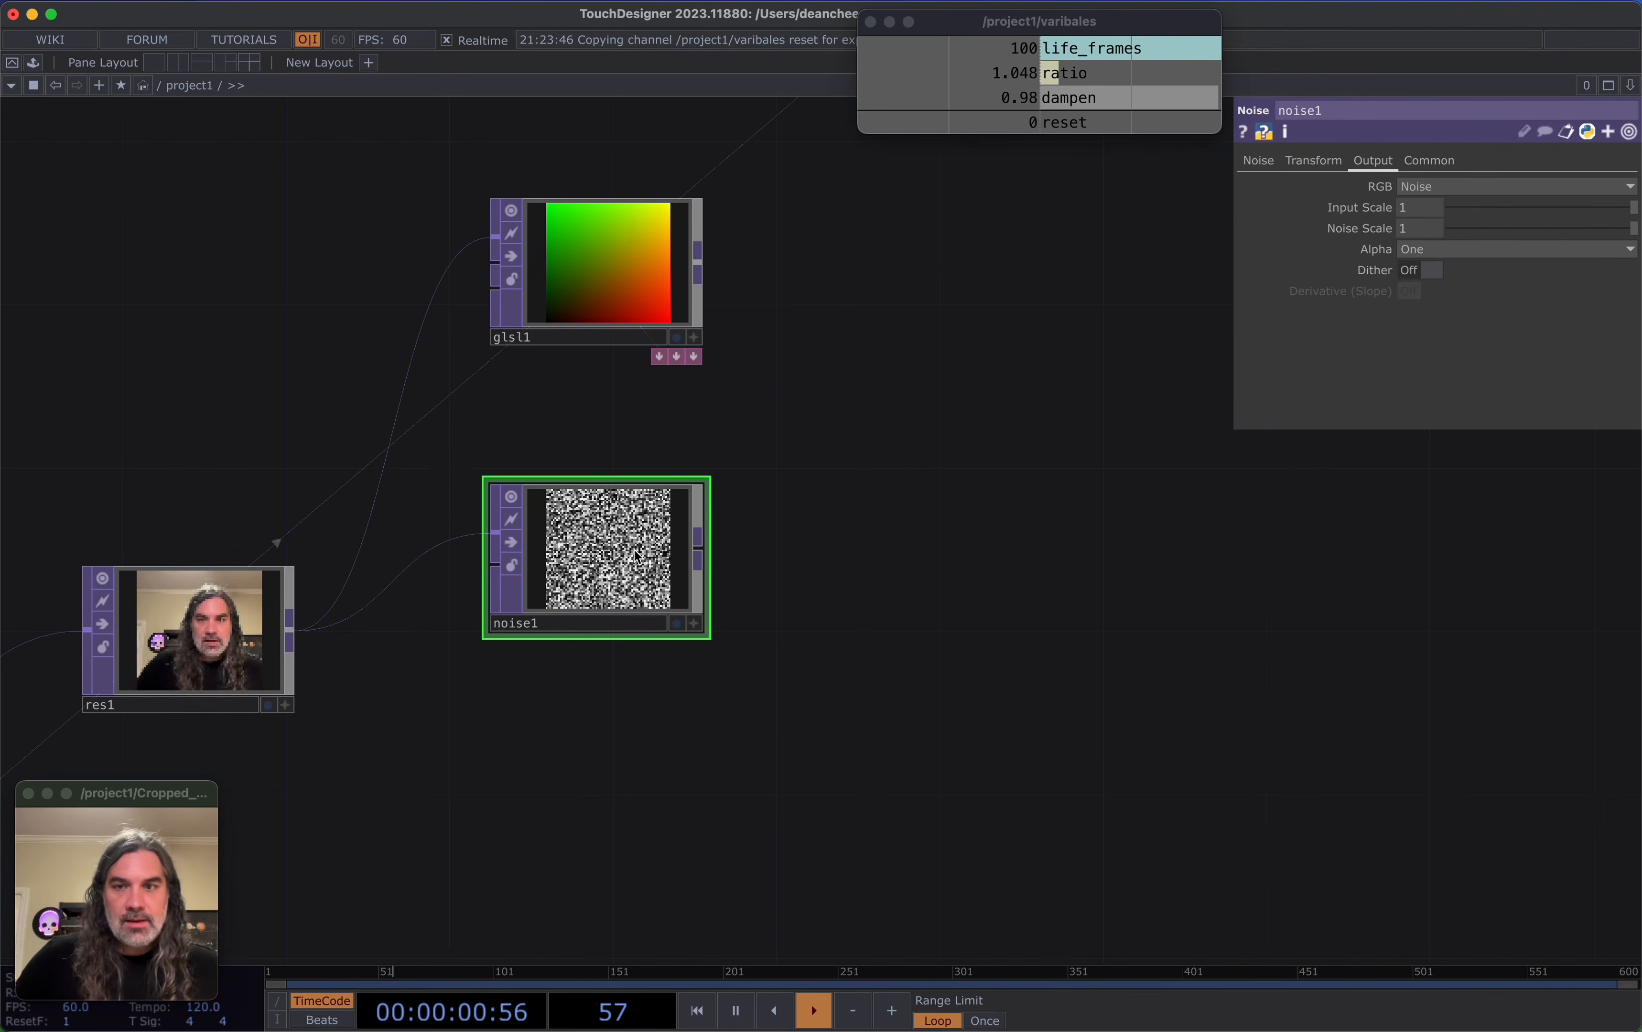
# Move noise1 down so it sits level with res1
pyautogui.moveTo(624, 582); pyautogui.dragTo(624, 662)
pyautogui.moveTo(802, 560); pyautogui.dragTo(703, 395)
pyautogui.moveTo(703, 395); pyautogui.dragTo(714, 471, button='middle')
pyautogui.scroll(-2, 714, 471)
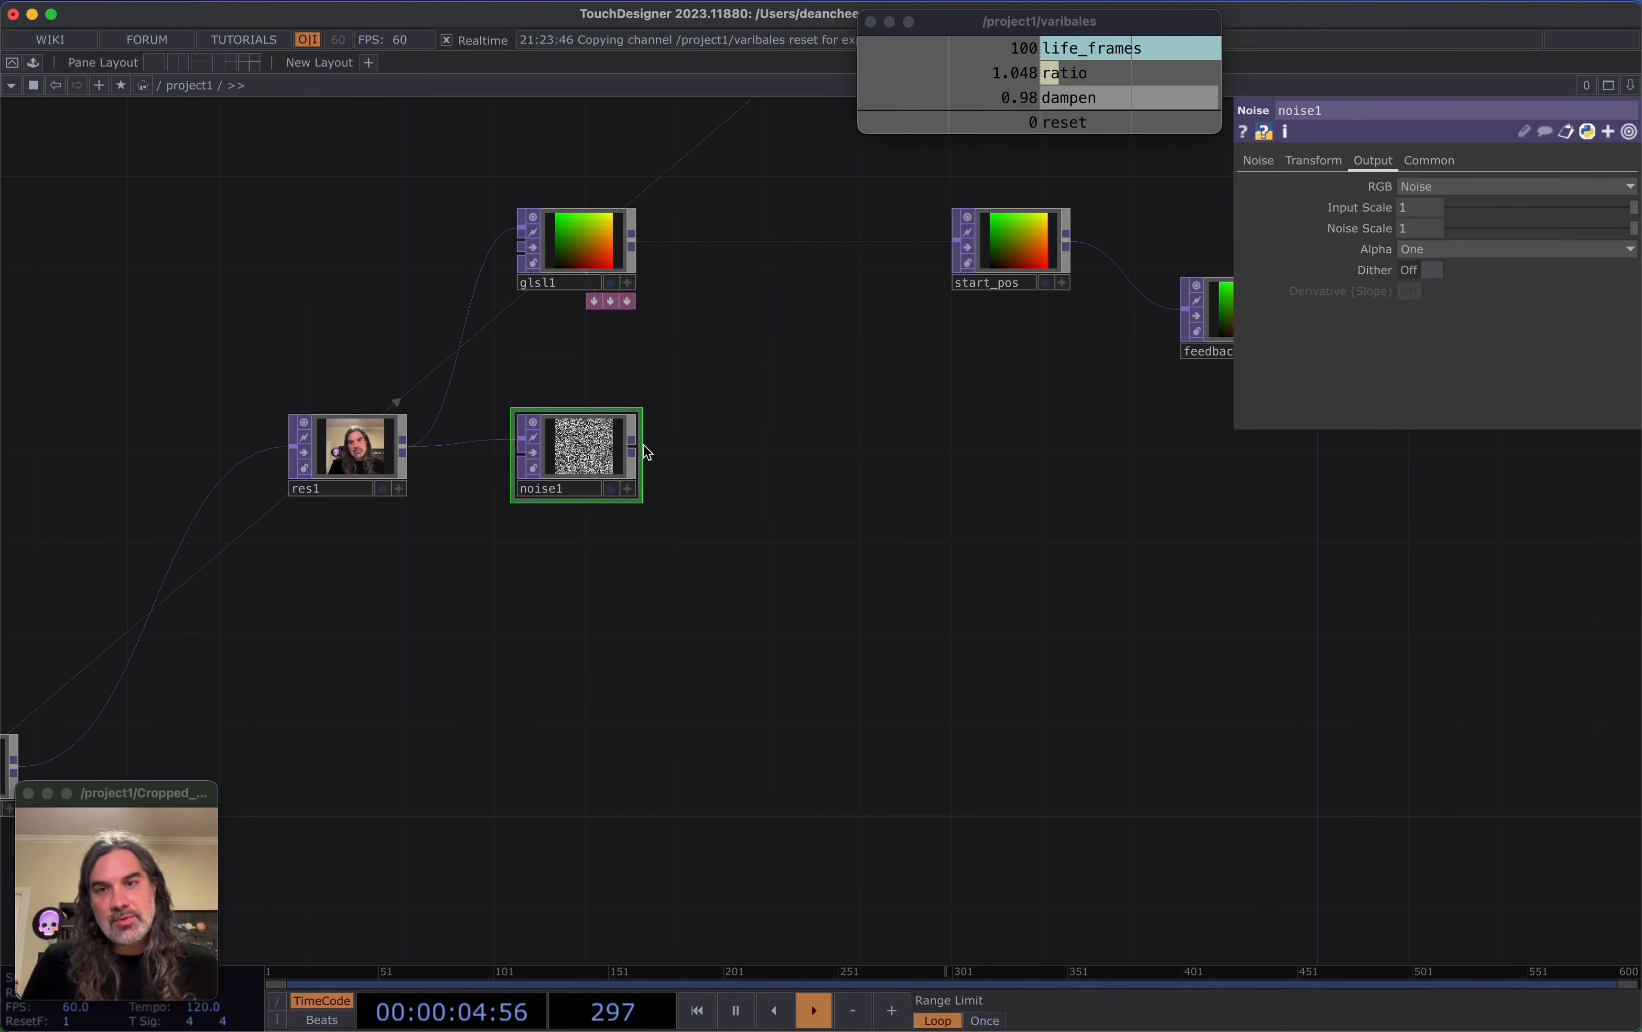
# Attach a Feedback TOP to the output of noise1
pyautogui.rightClick(632, 450)
pyautogui.write('fe')
pyautogui.click(423, 632)
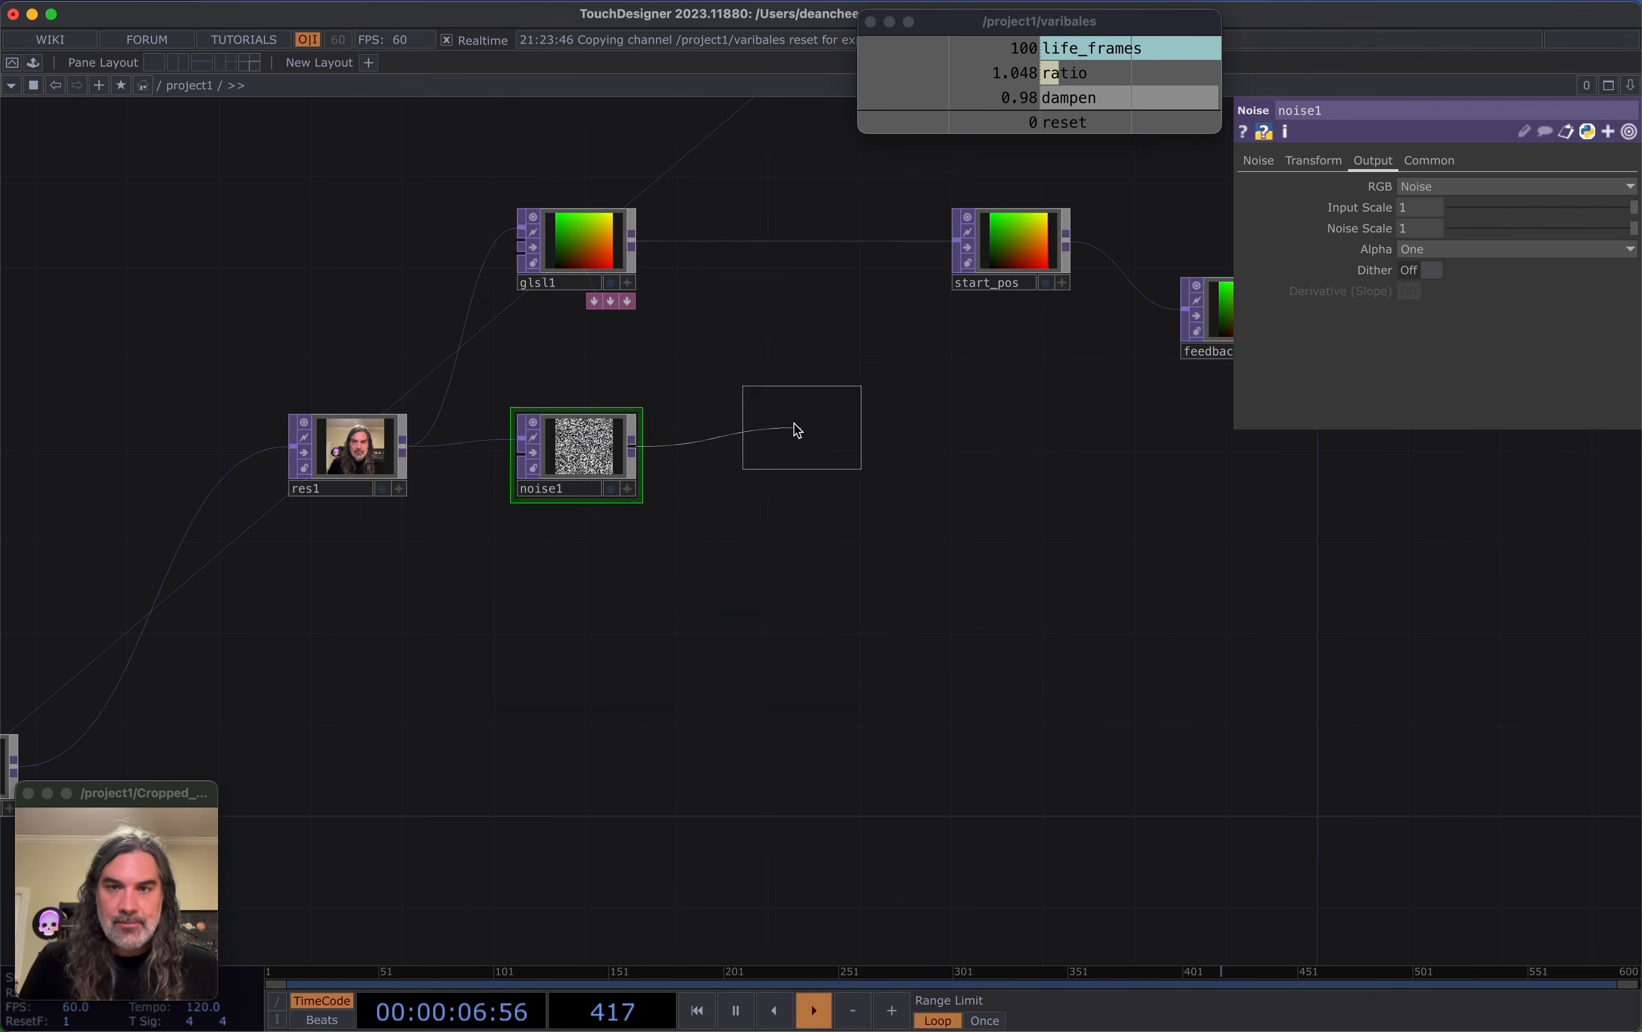
pyautogui.click(737, 433)
# Attach a Constant TOP to feedback2 and set its combine operation to Add
pyautogui.scroll(5, 784, 430)
pyautogui.rightClick(760, 451)
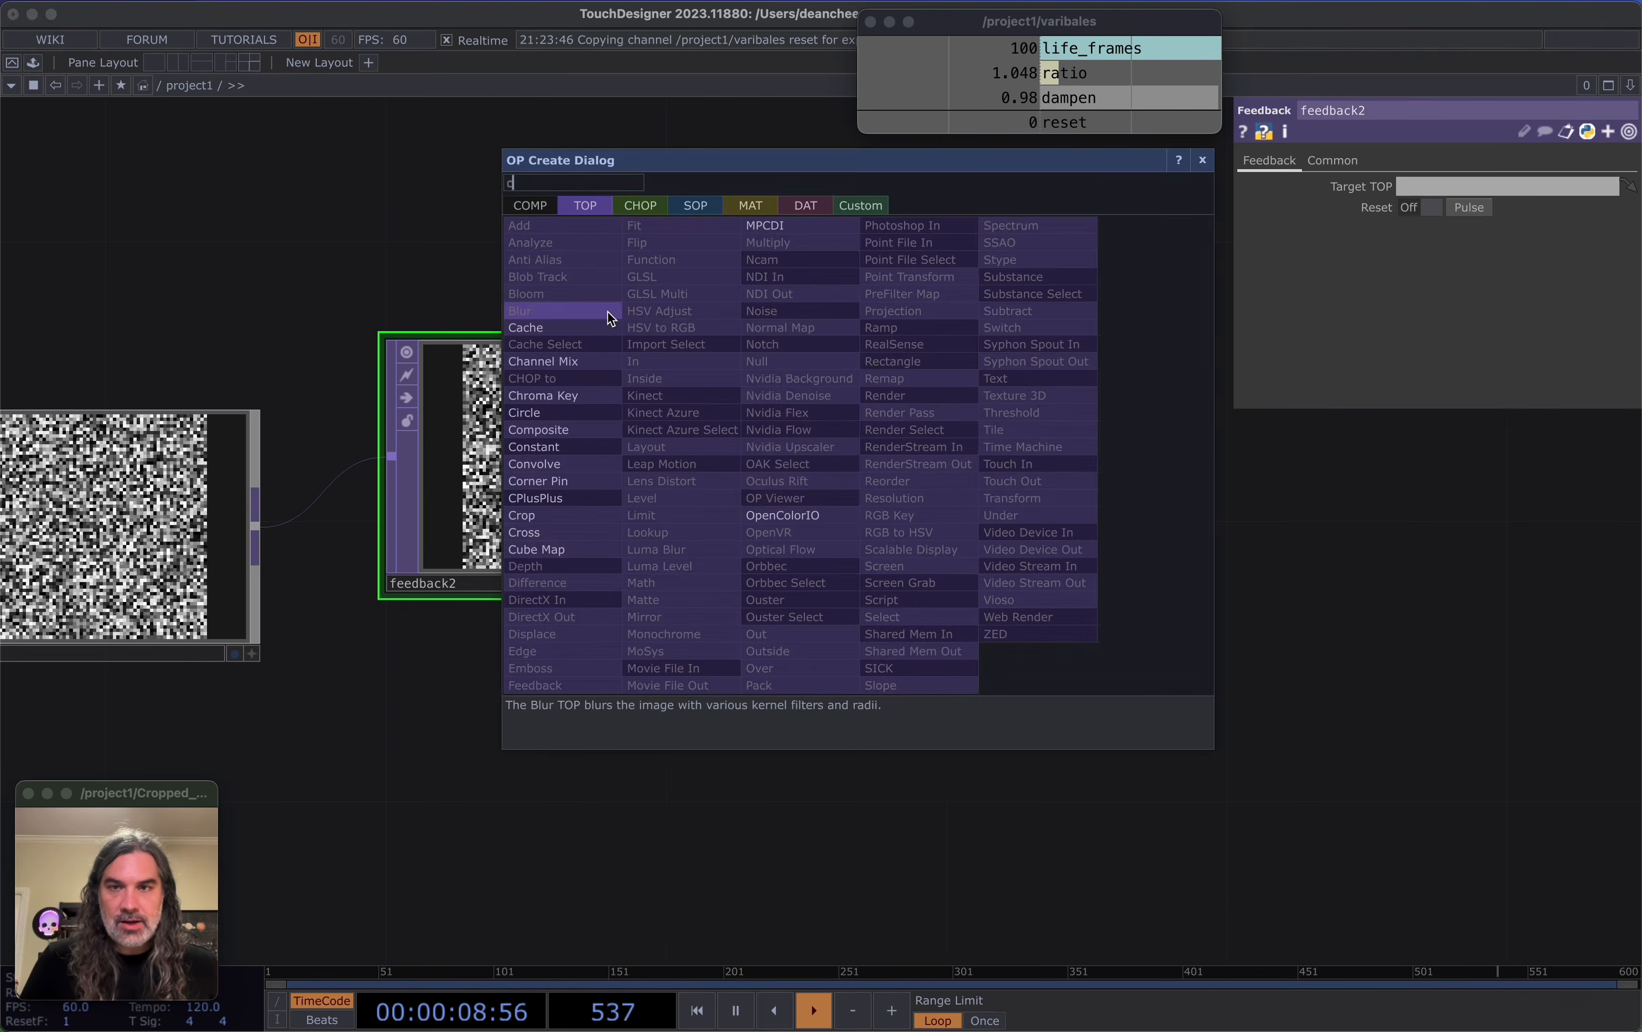
pyautogui.click(568, 408)
pyautogui.click(1054, 465)
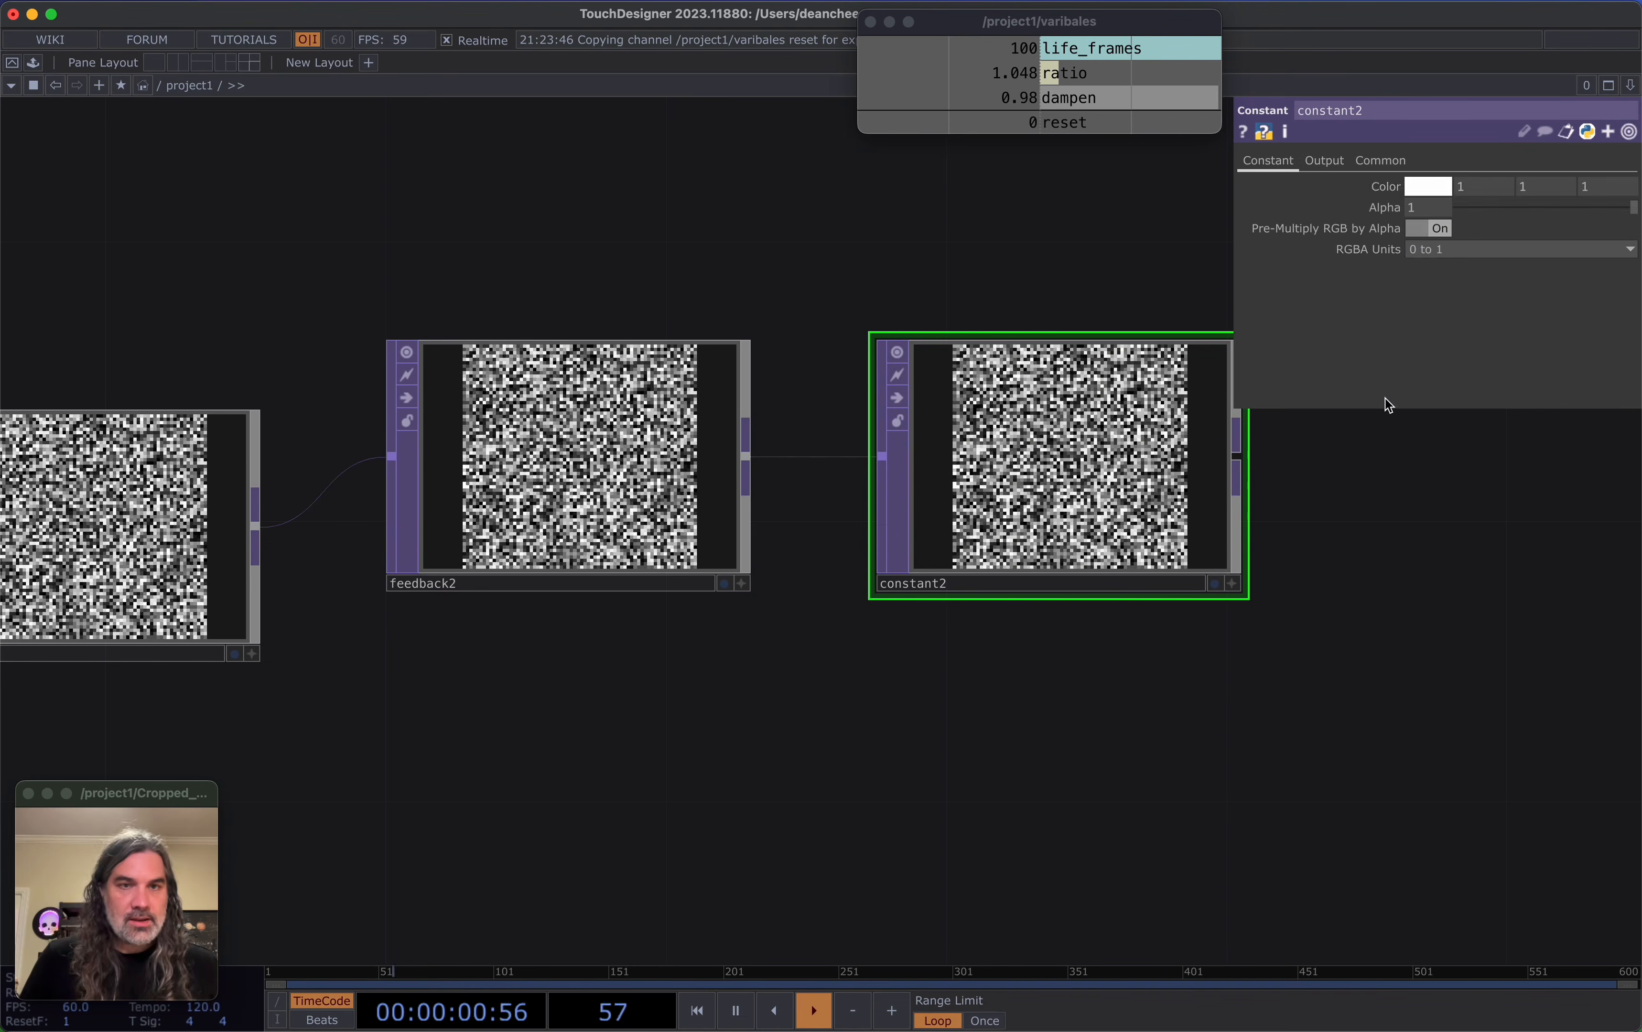
pyautogui.click(1325, 161)
pyautogui.click(1456, 208)
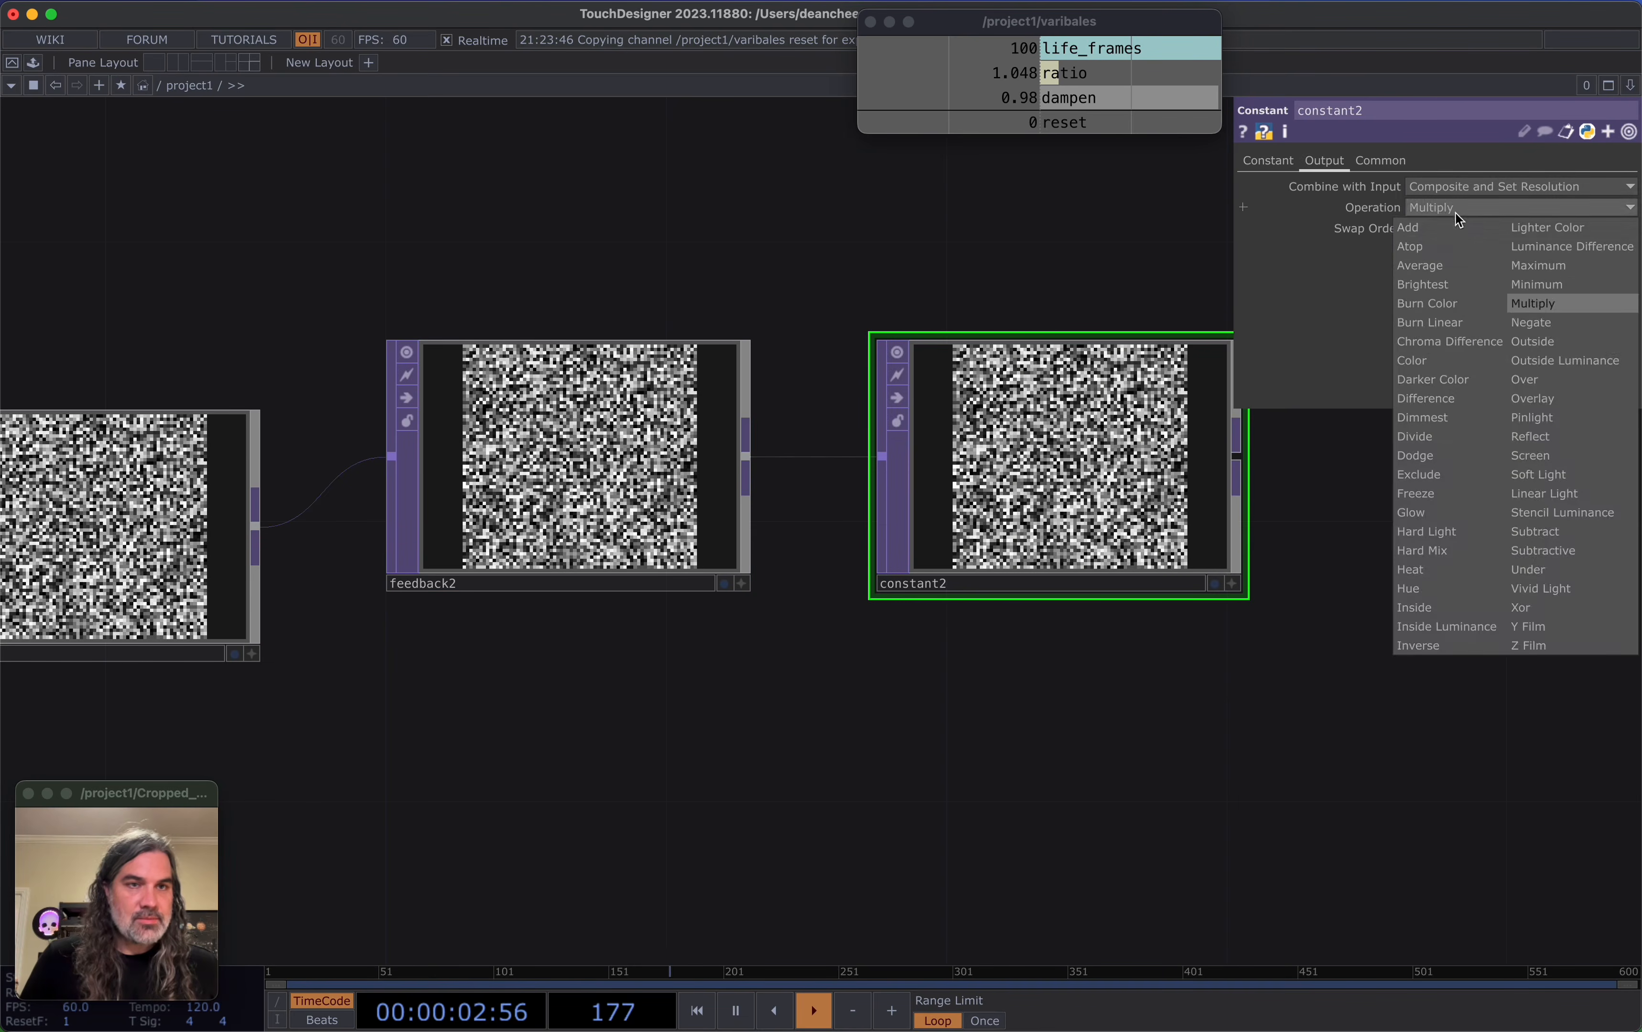
pyautogui.click(1451, 225)
pyautogui.hscroll(10, 909, 330)
# Reference the life_frames channel in constant2's red value, using the expression 1/op('varibales')['life_frames']
pyautogui.click(1292, 163)
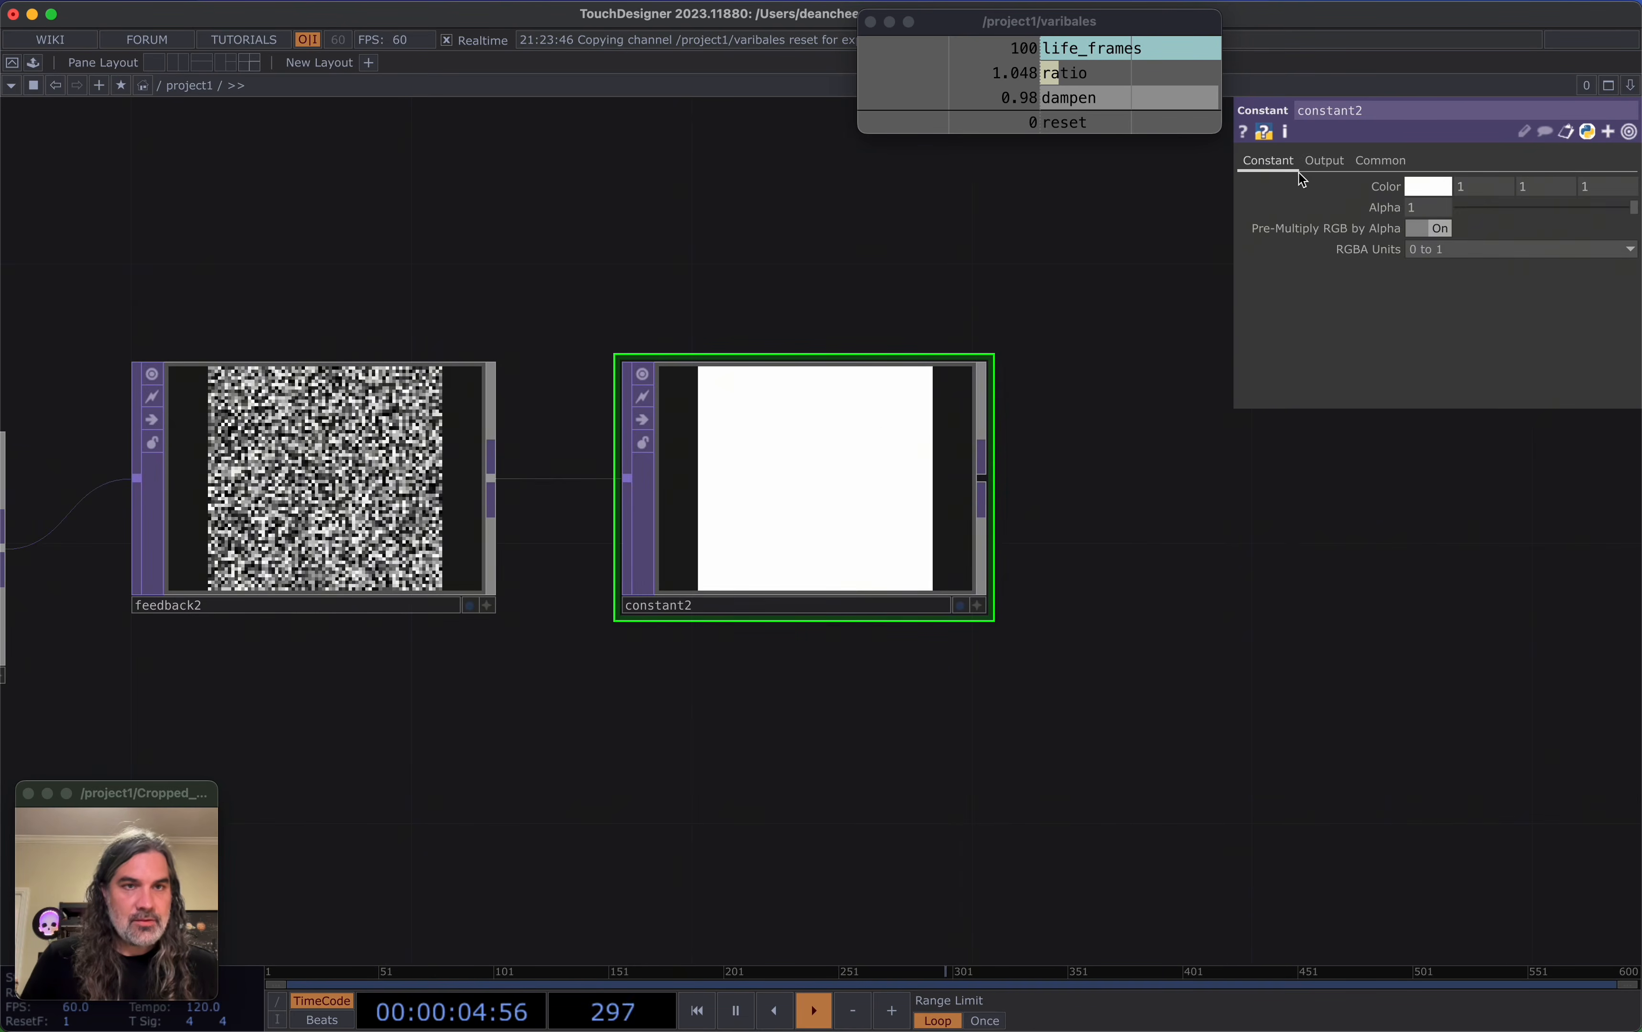
pyautogui.scroll(2, 1100, 234)
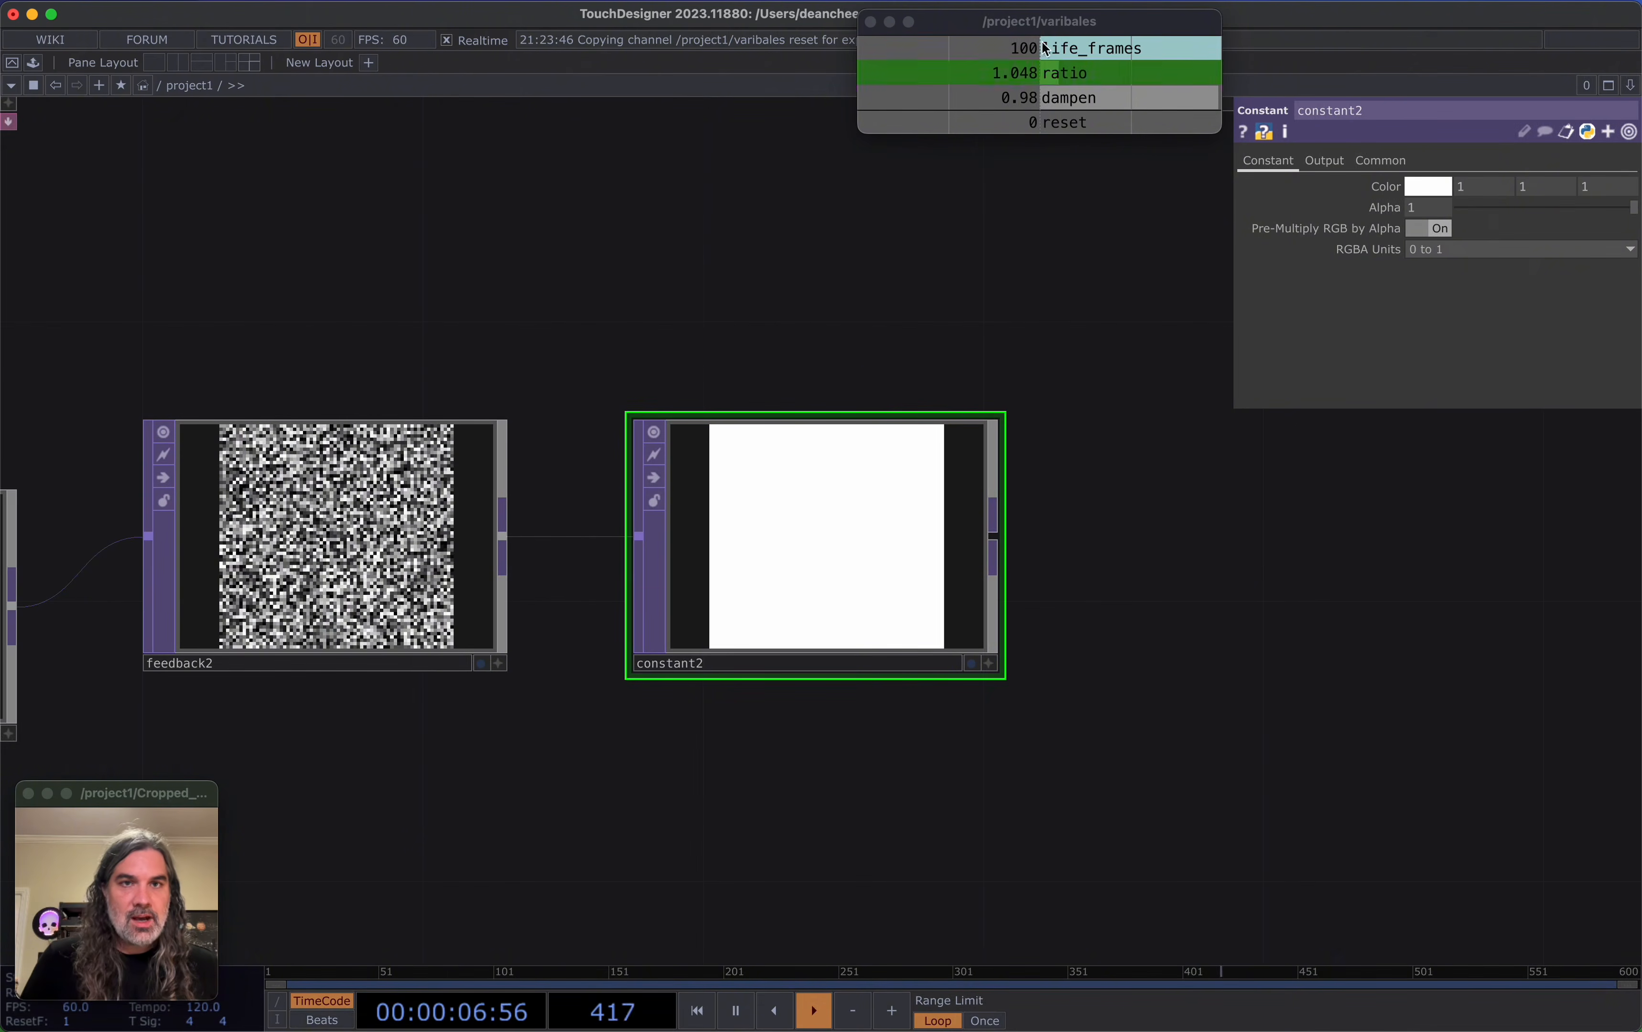
pyautogui.moveTo(1084, 54); pyautogui.dragTo(1495, 187)
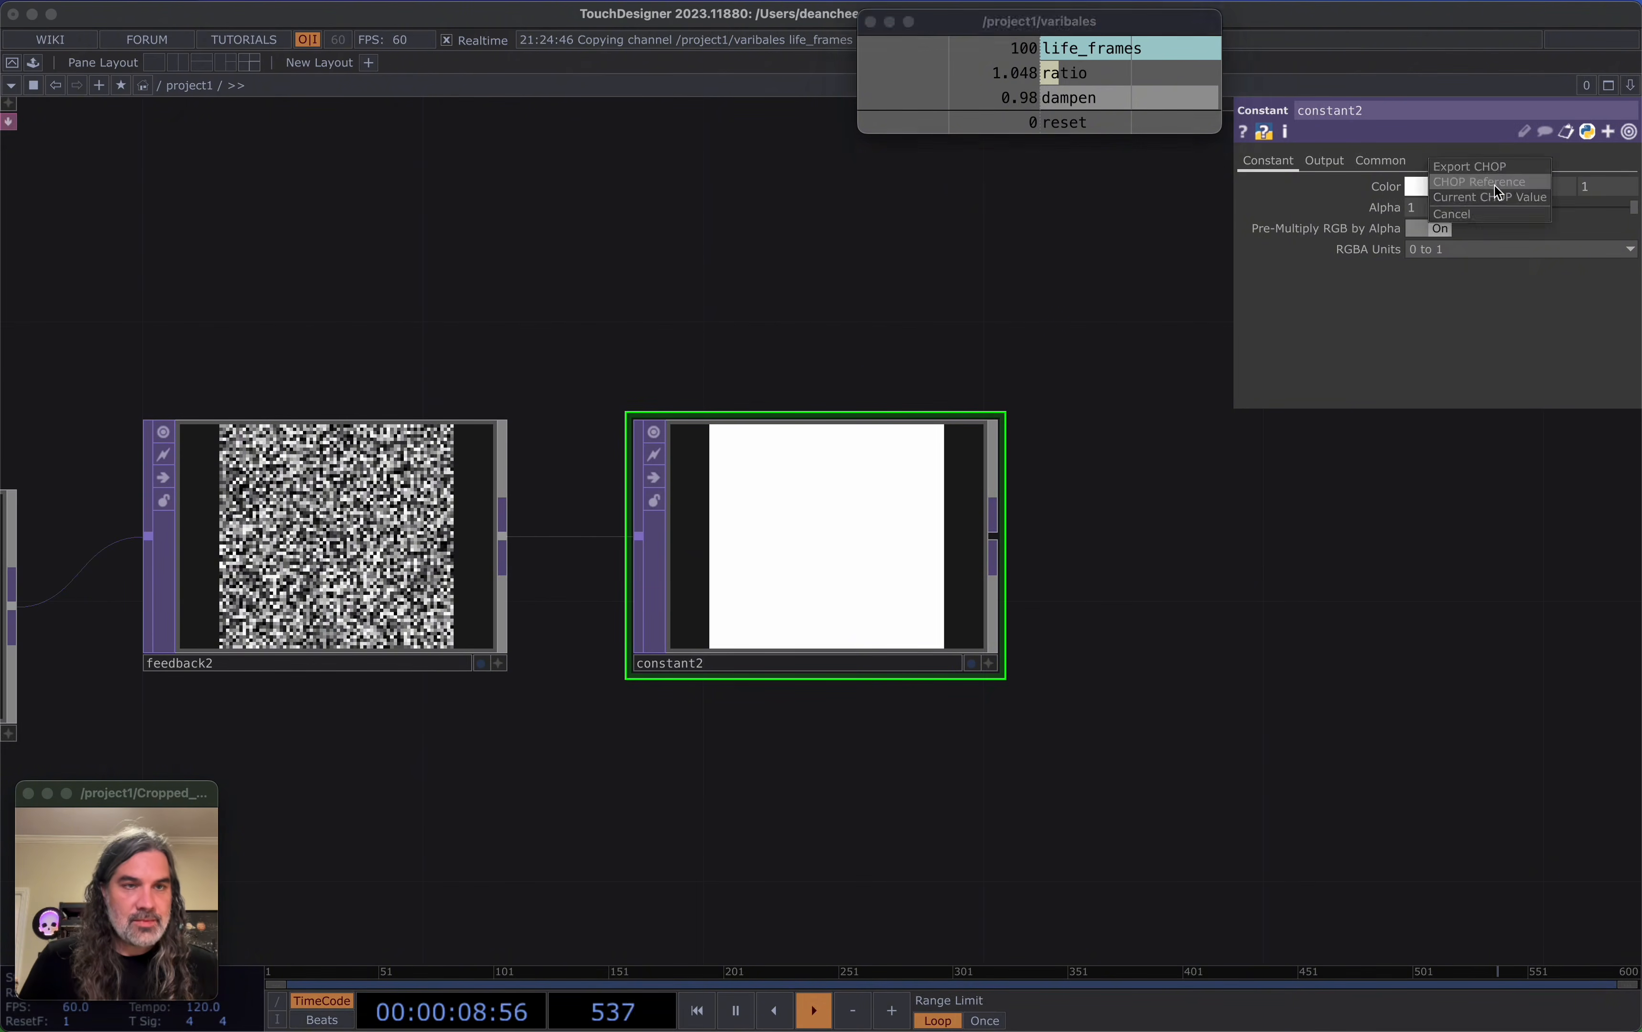
pyautogui.click(1496, 183)
pyautogui.click(1386, 187)
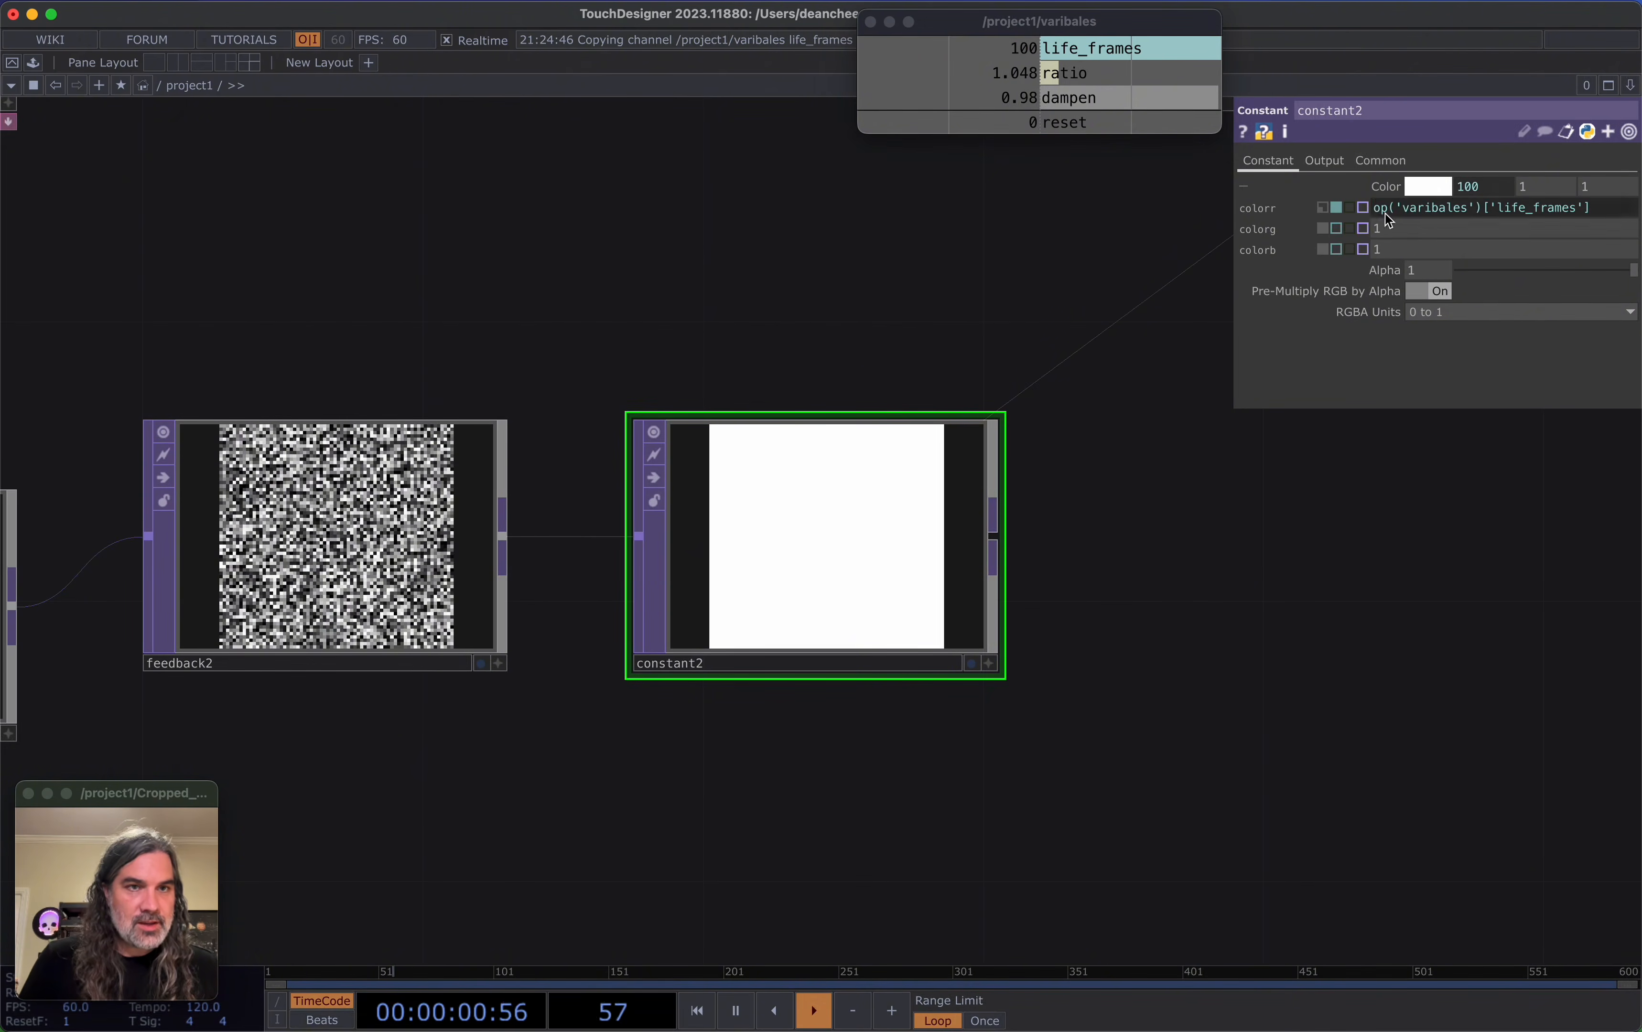
pyautogui.write('1/')
pyautogui.press('Return')
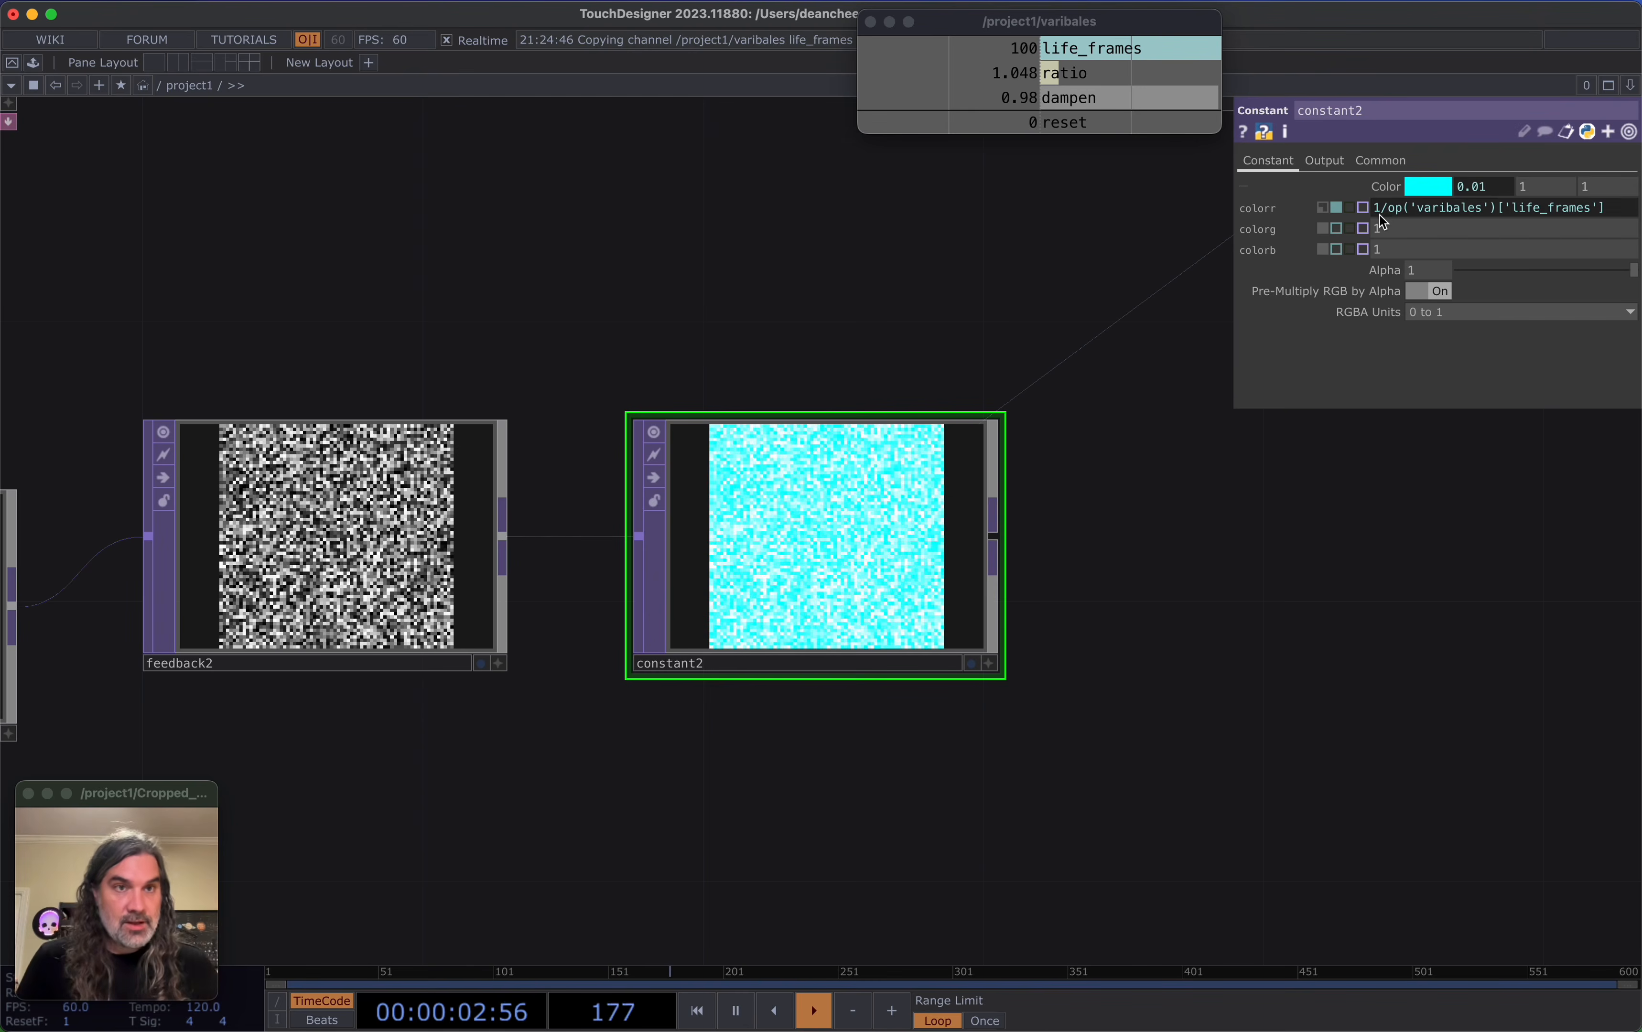
# Set constant2's green and blue color values to 0
pyautogui.write('0')
pyautogui.press('Tab')
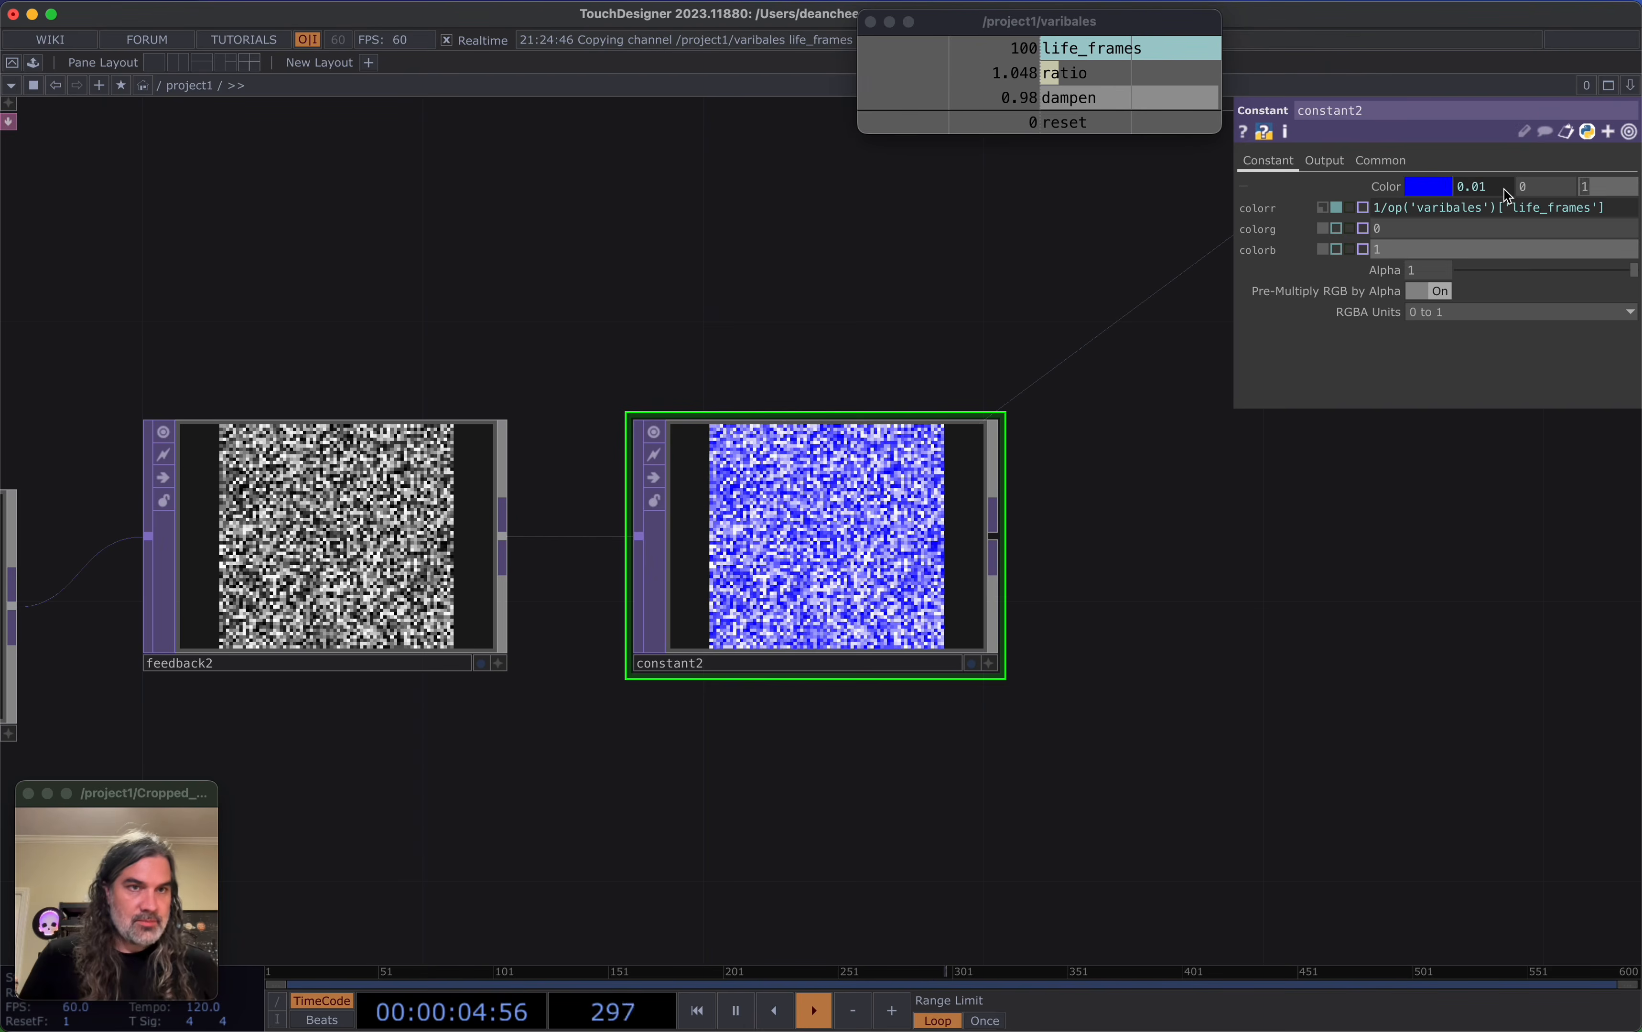
pyautogui.write('0')
pyautogui.press('Tab')
pyautogui.hscroll(-1, 1132, 469)
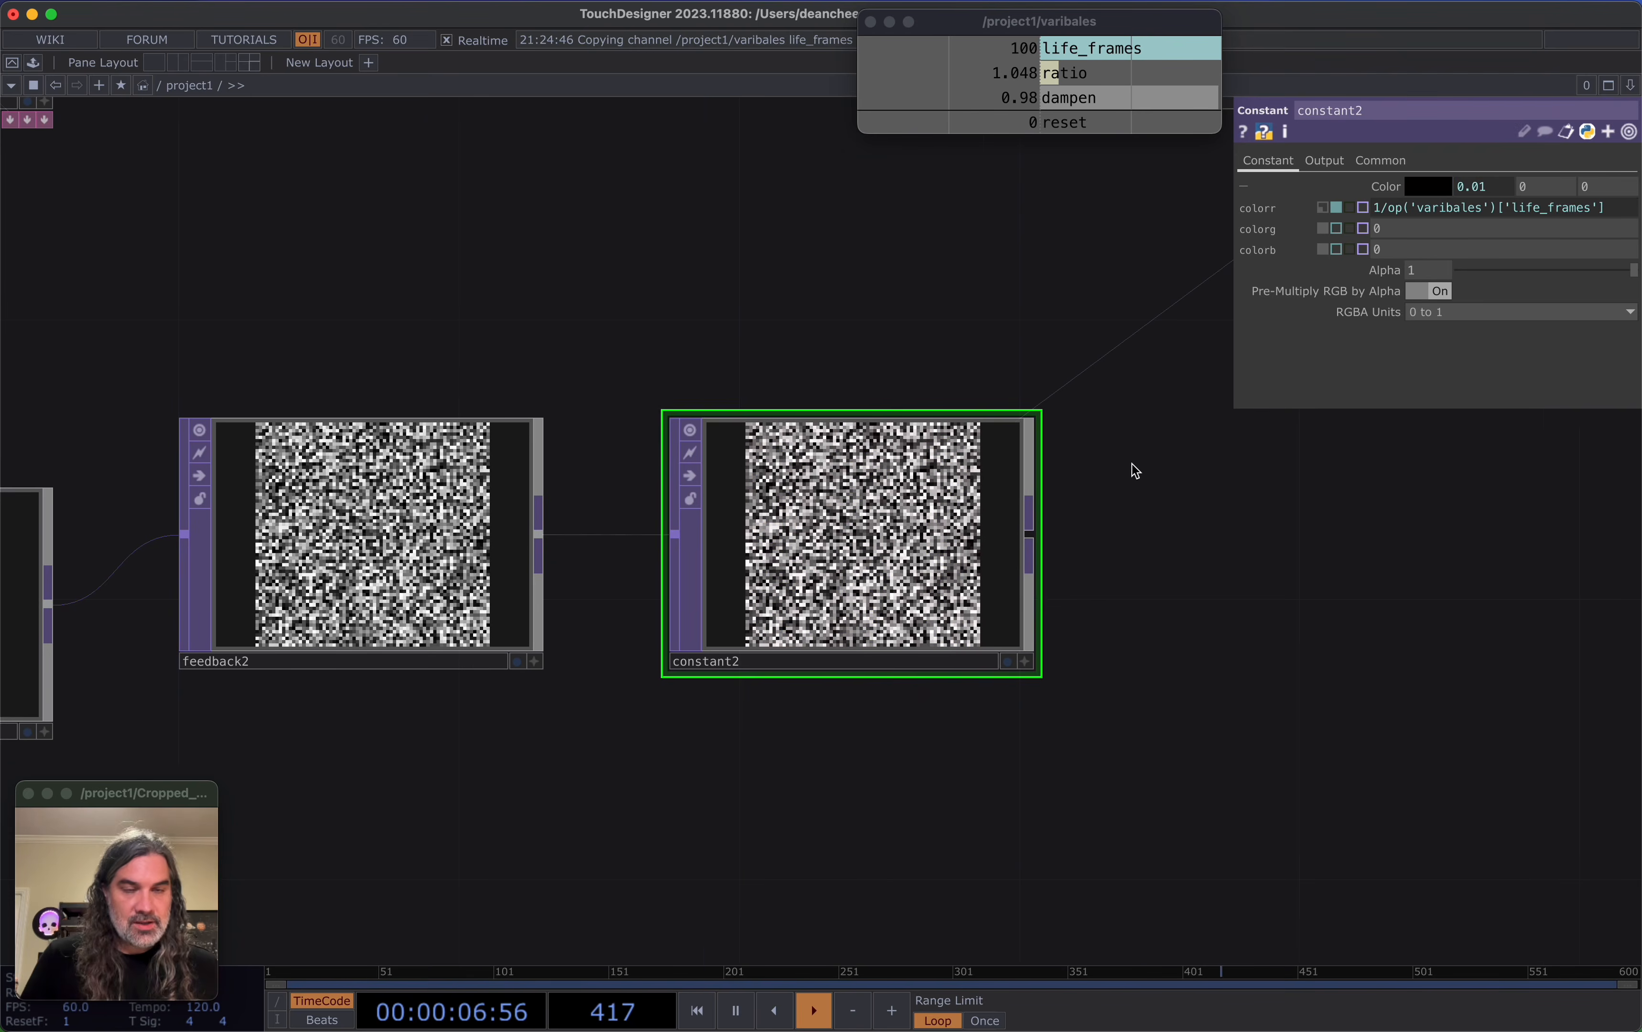
# Attach a Limit TOP to the output of constant2
pyautogui.hscroll(-5, 990, 477)
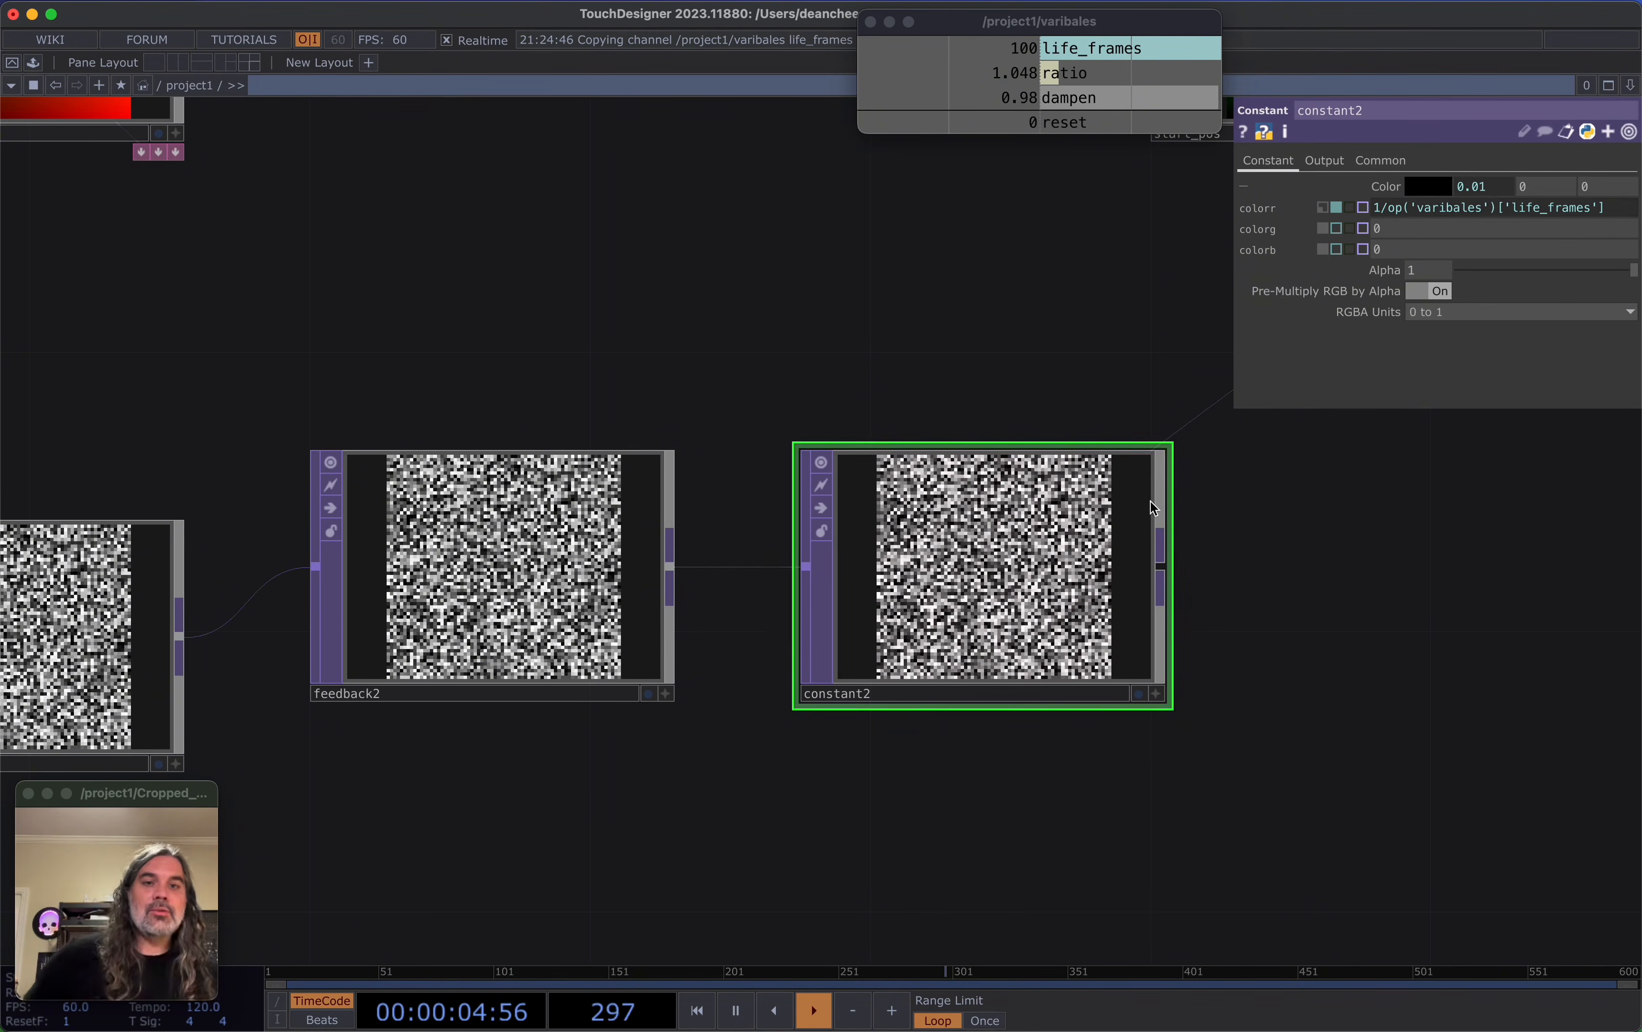
pyautogui.scroll(-5, 940, 620)
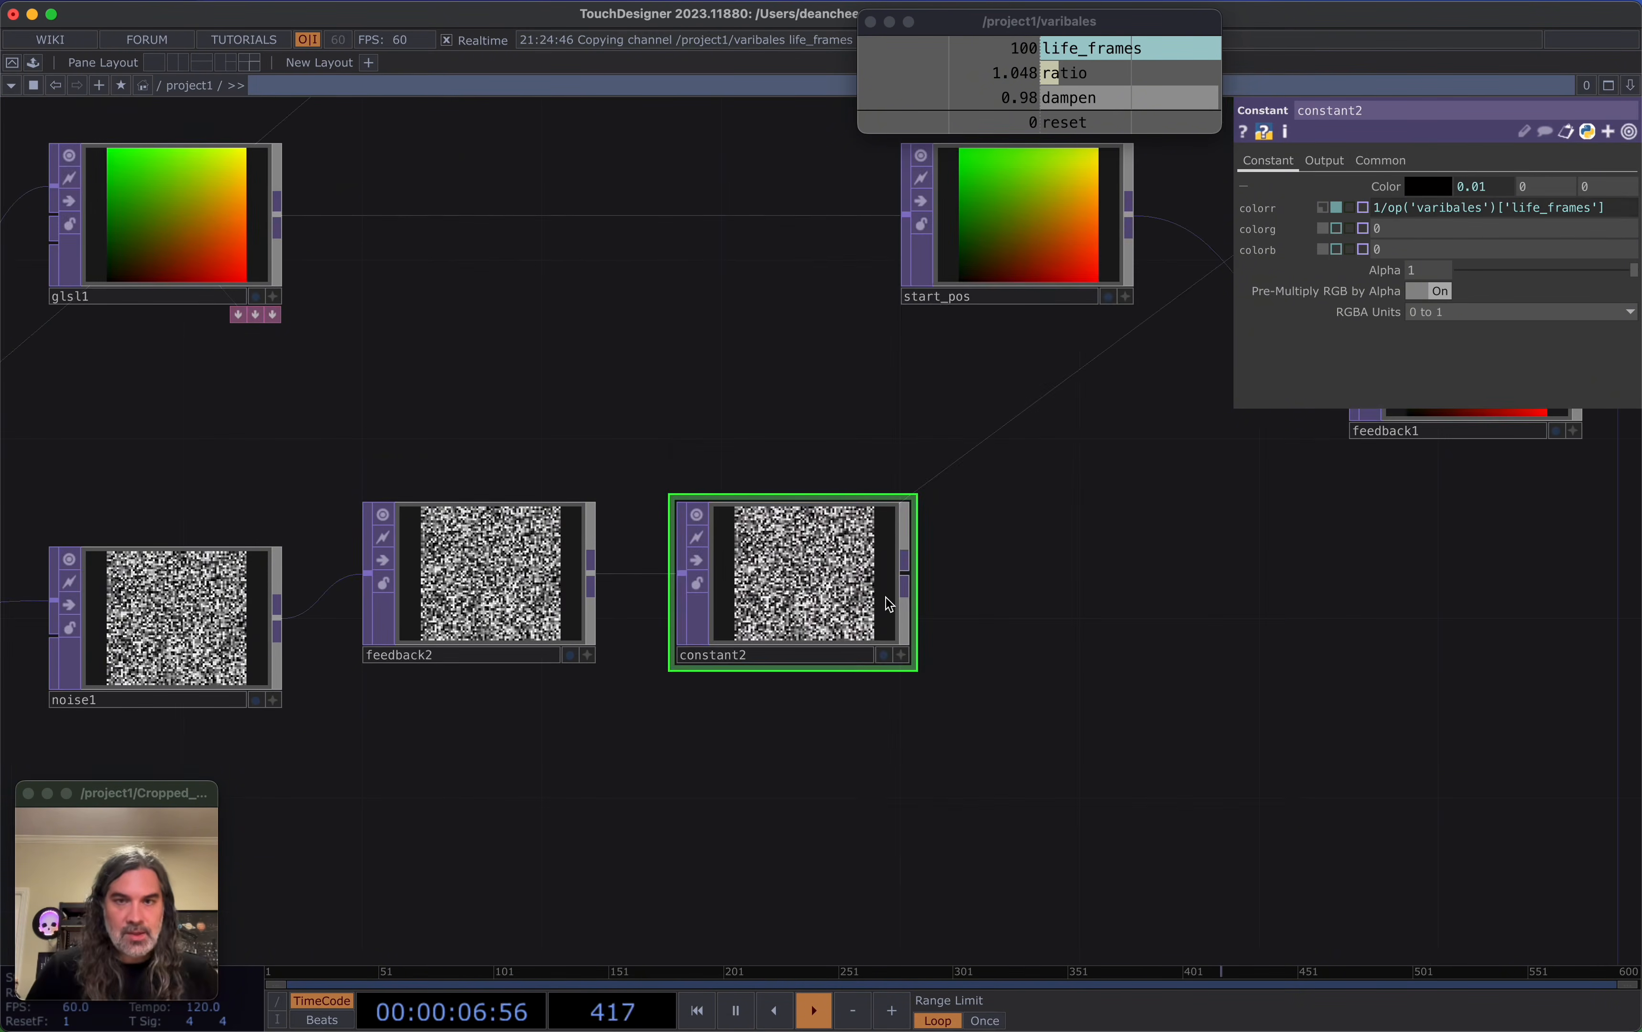
pyautogui.rightClick(910, 578)
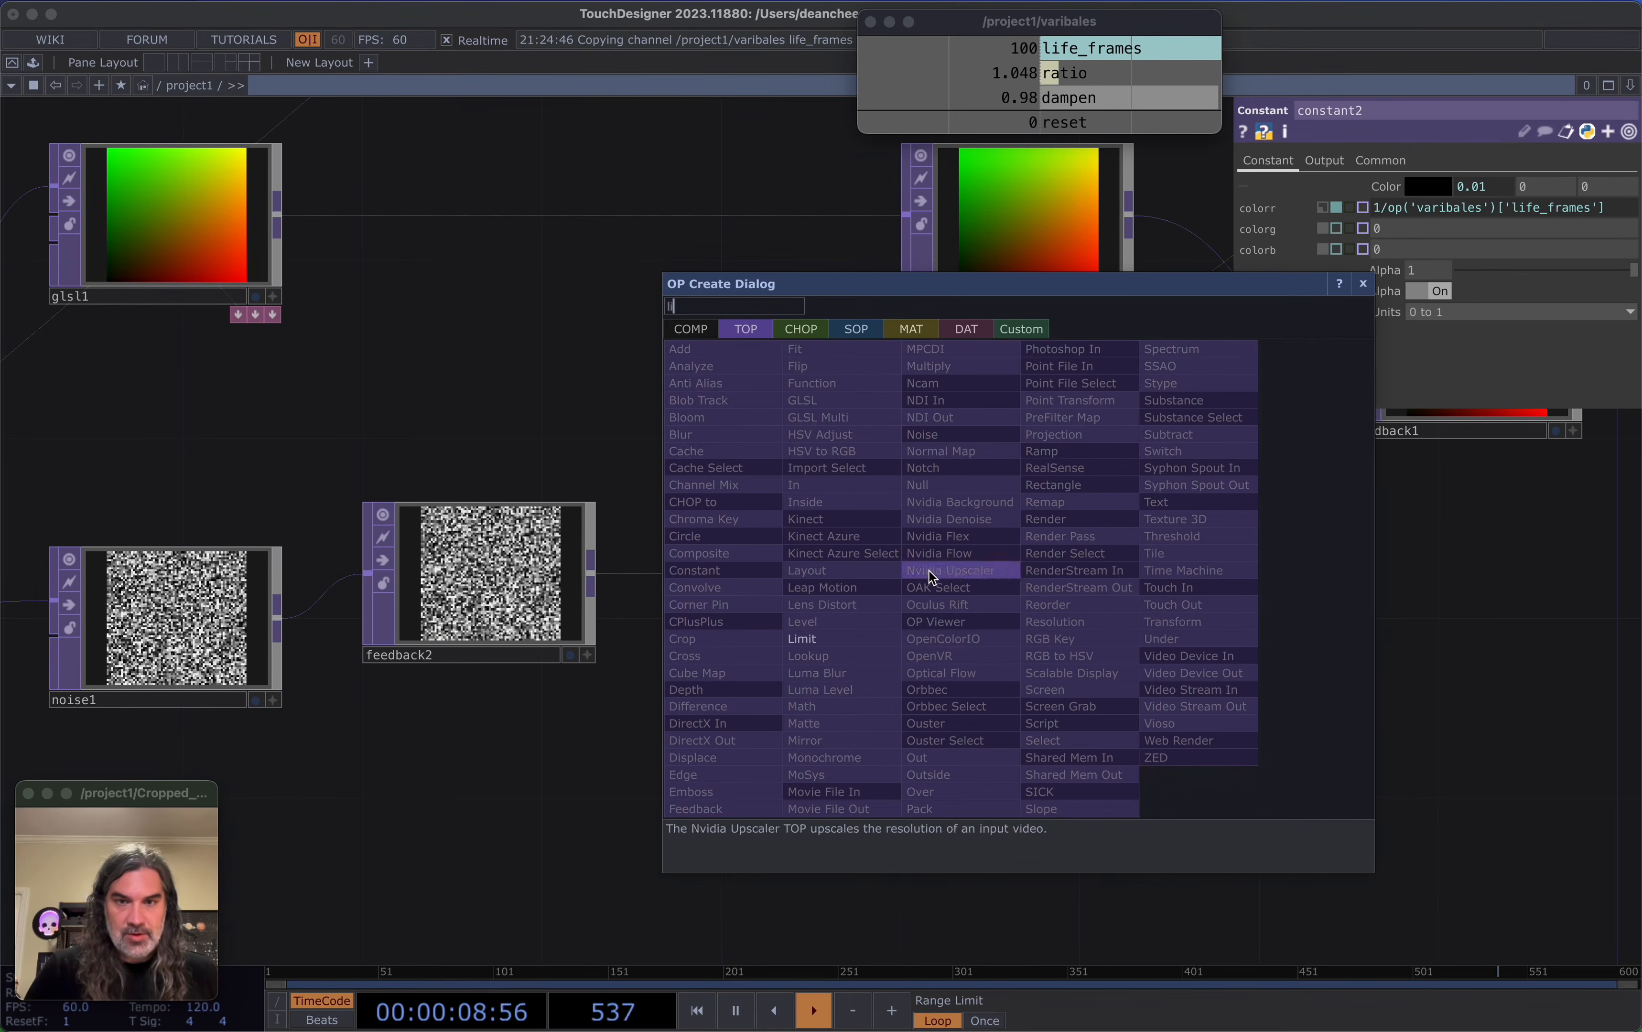
pyautogui.click(929, 571)
pyautogui.click(1092, 580)
pyautogui.hscroll(5, 1018, 713)
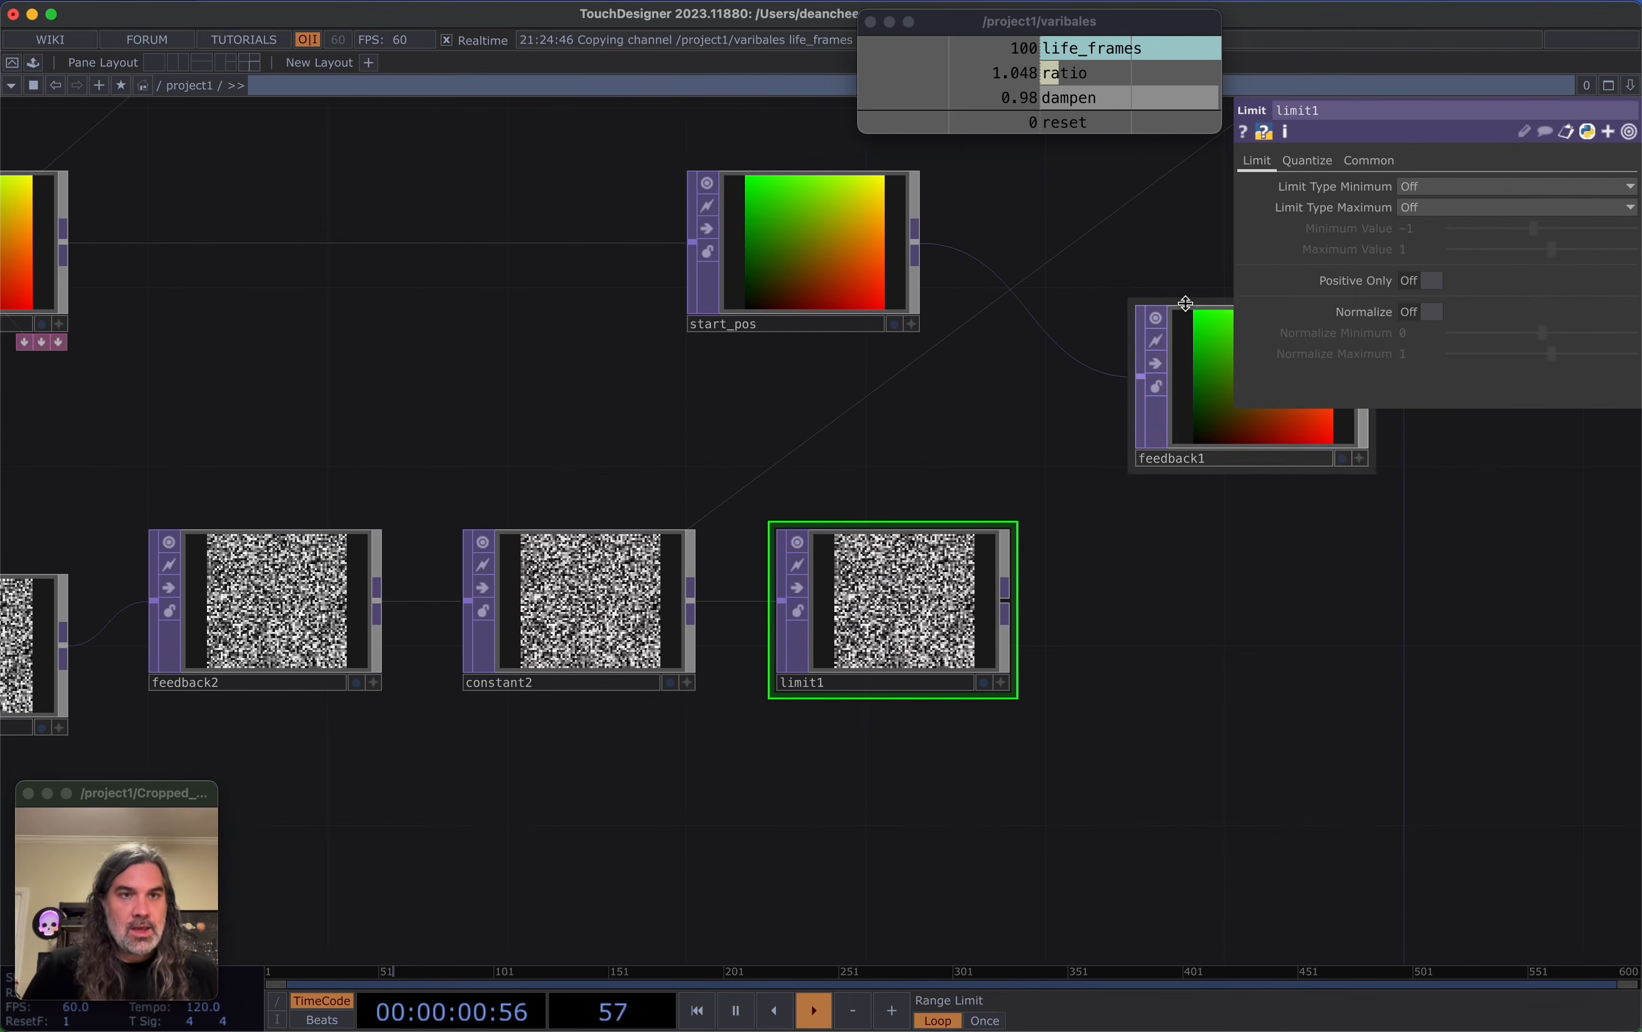
# Set limit1's minimum and maximum limit types to Loop, with a minimum value of 0 and a maximum of 1
pyautogui.click(1411, 207)
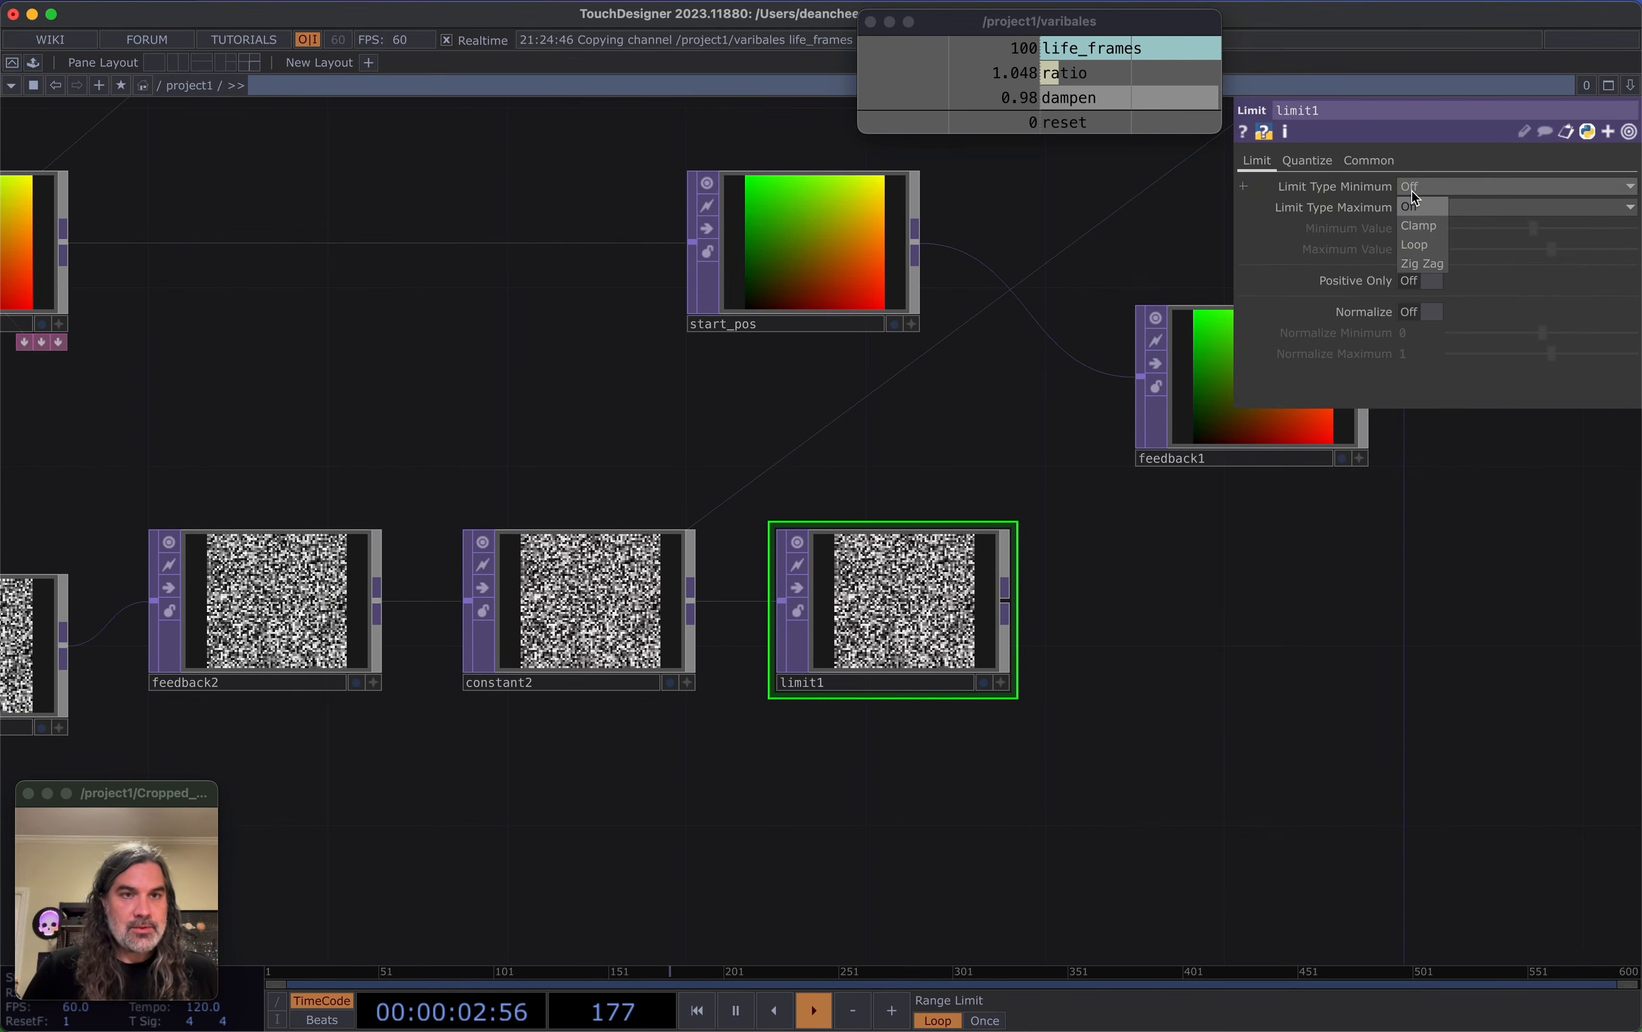
pyautogui.click(1419, 247)
pyautogui.click(1427, 209)
pyautogui.click(1423, 265)
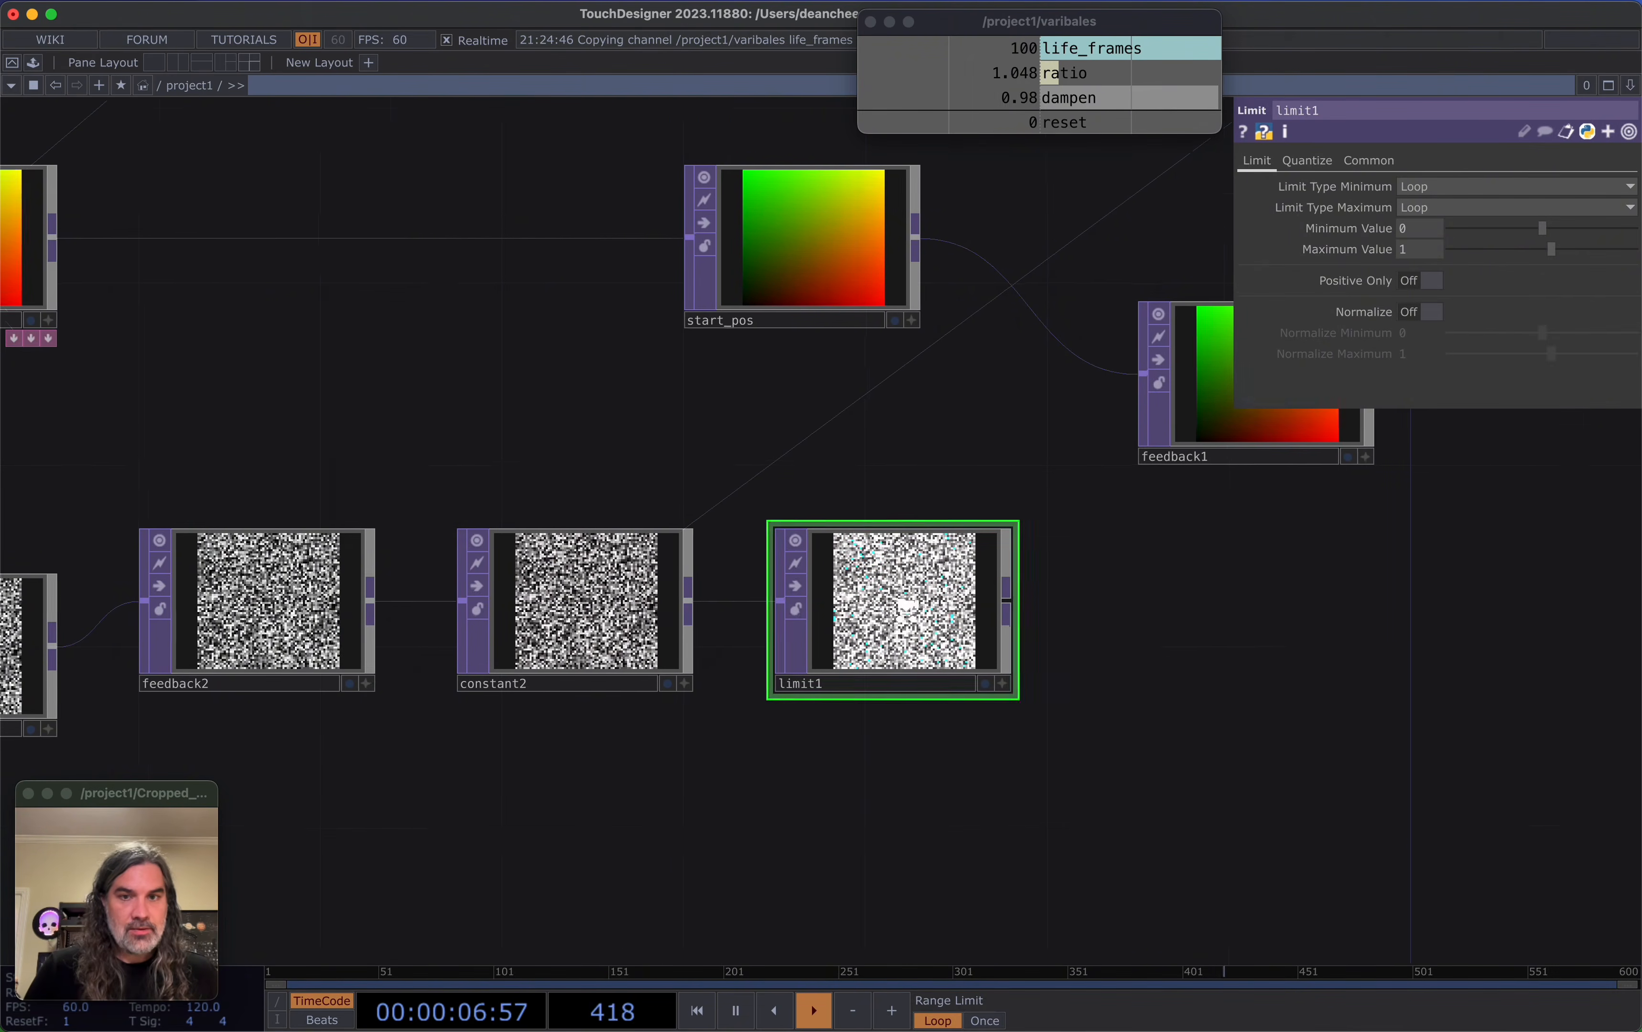
pyautogui.scroll(2, 894, 564)
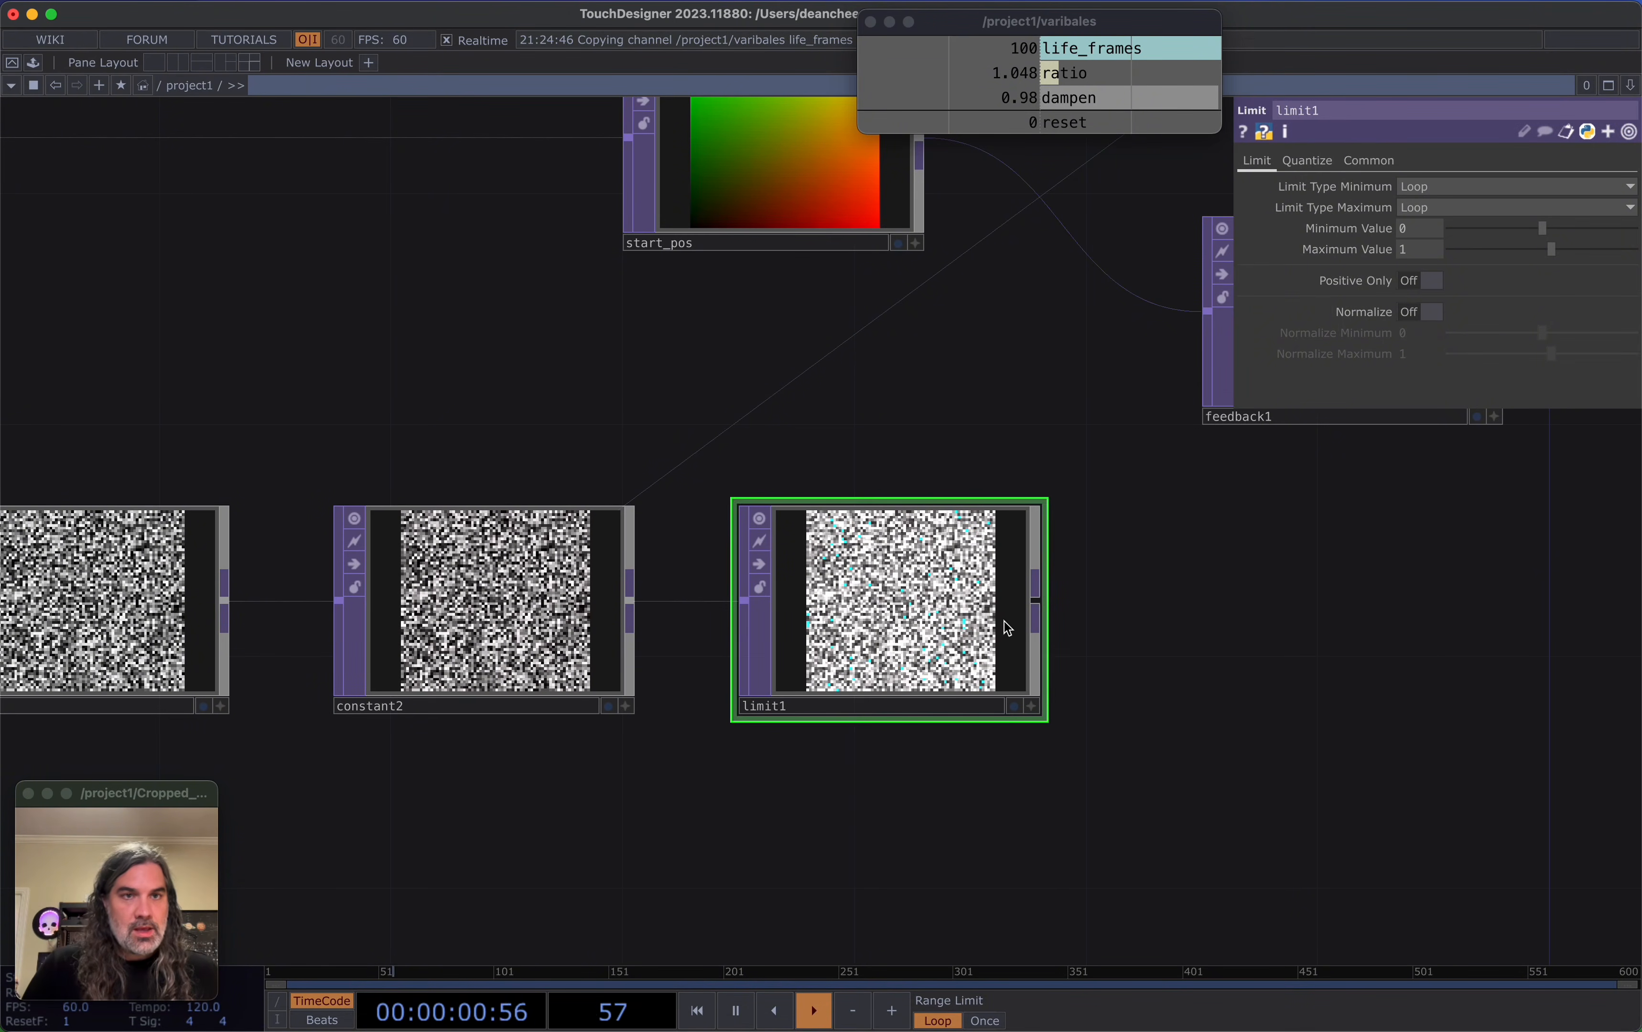
# Set limit1's pixel format to 32-bit float (Mono)
pyautogui.scroll(-5, 1007, 628)
pyautogui.moveTo(1282, 741); pyautogui.dragTo(372, 541, button='right')
pyautogui.click(1368, 161)
pyautogui.click(1419, 397)
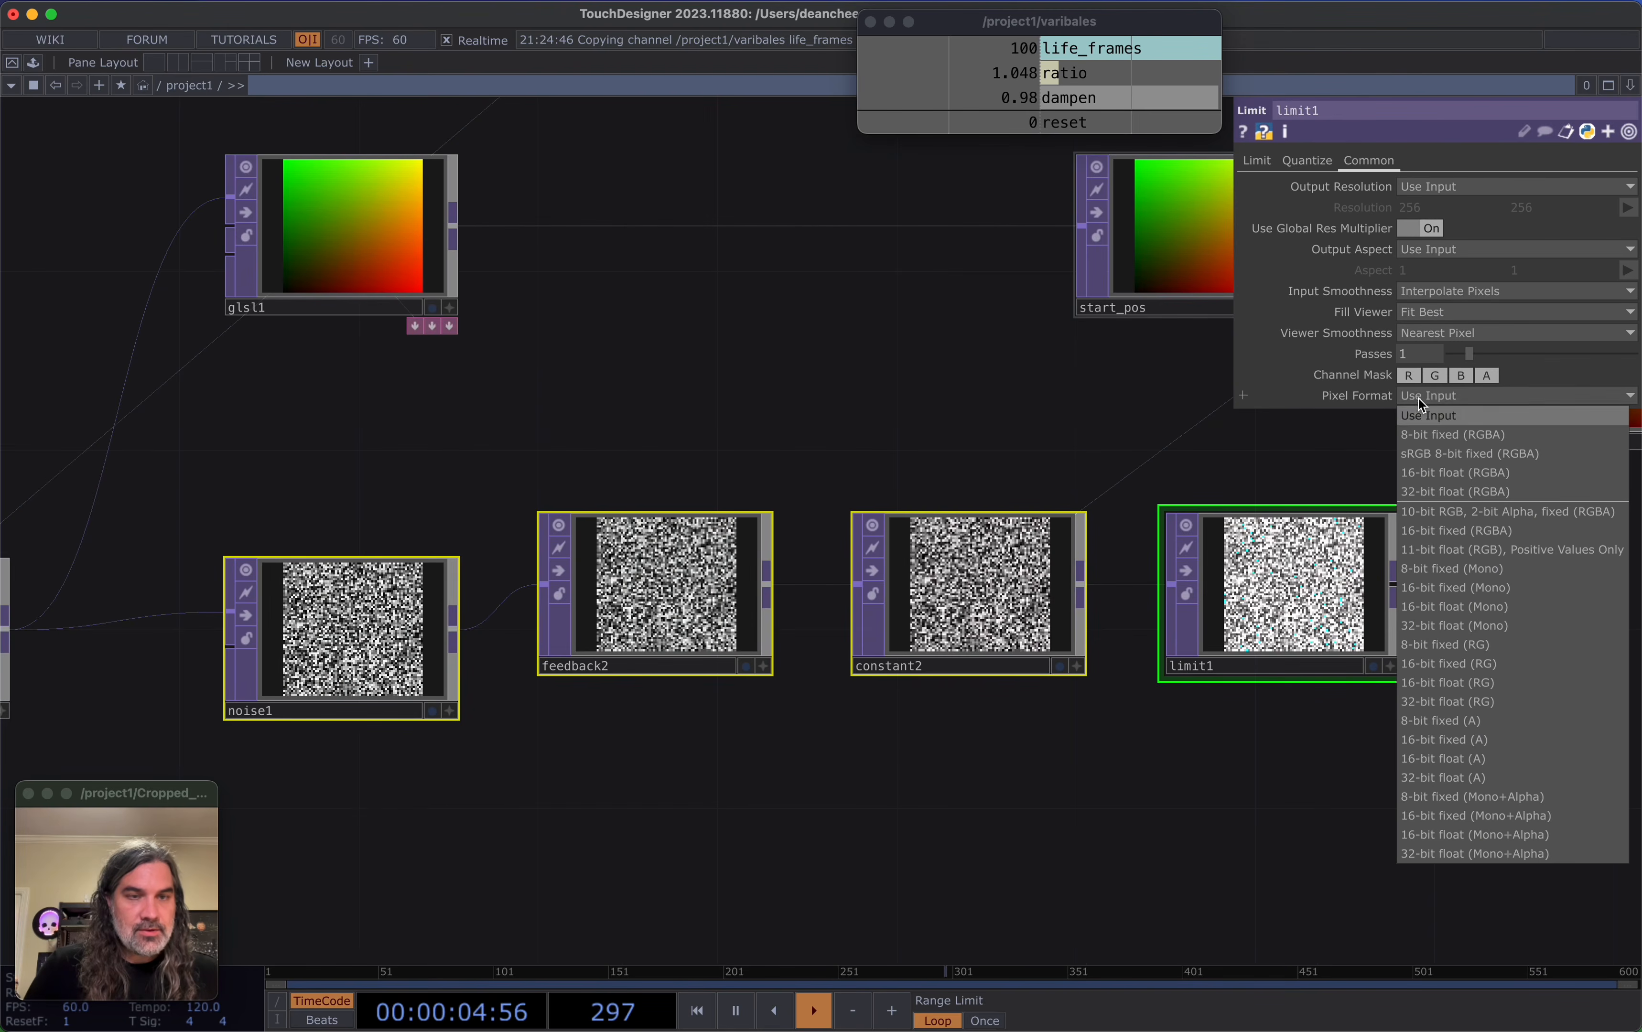
pyautogui.click(1467, 626)
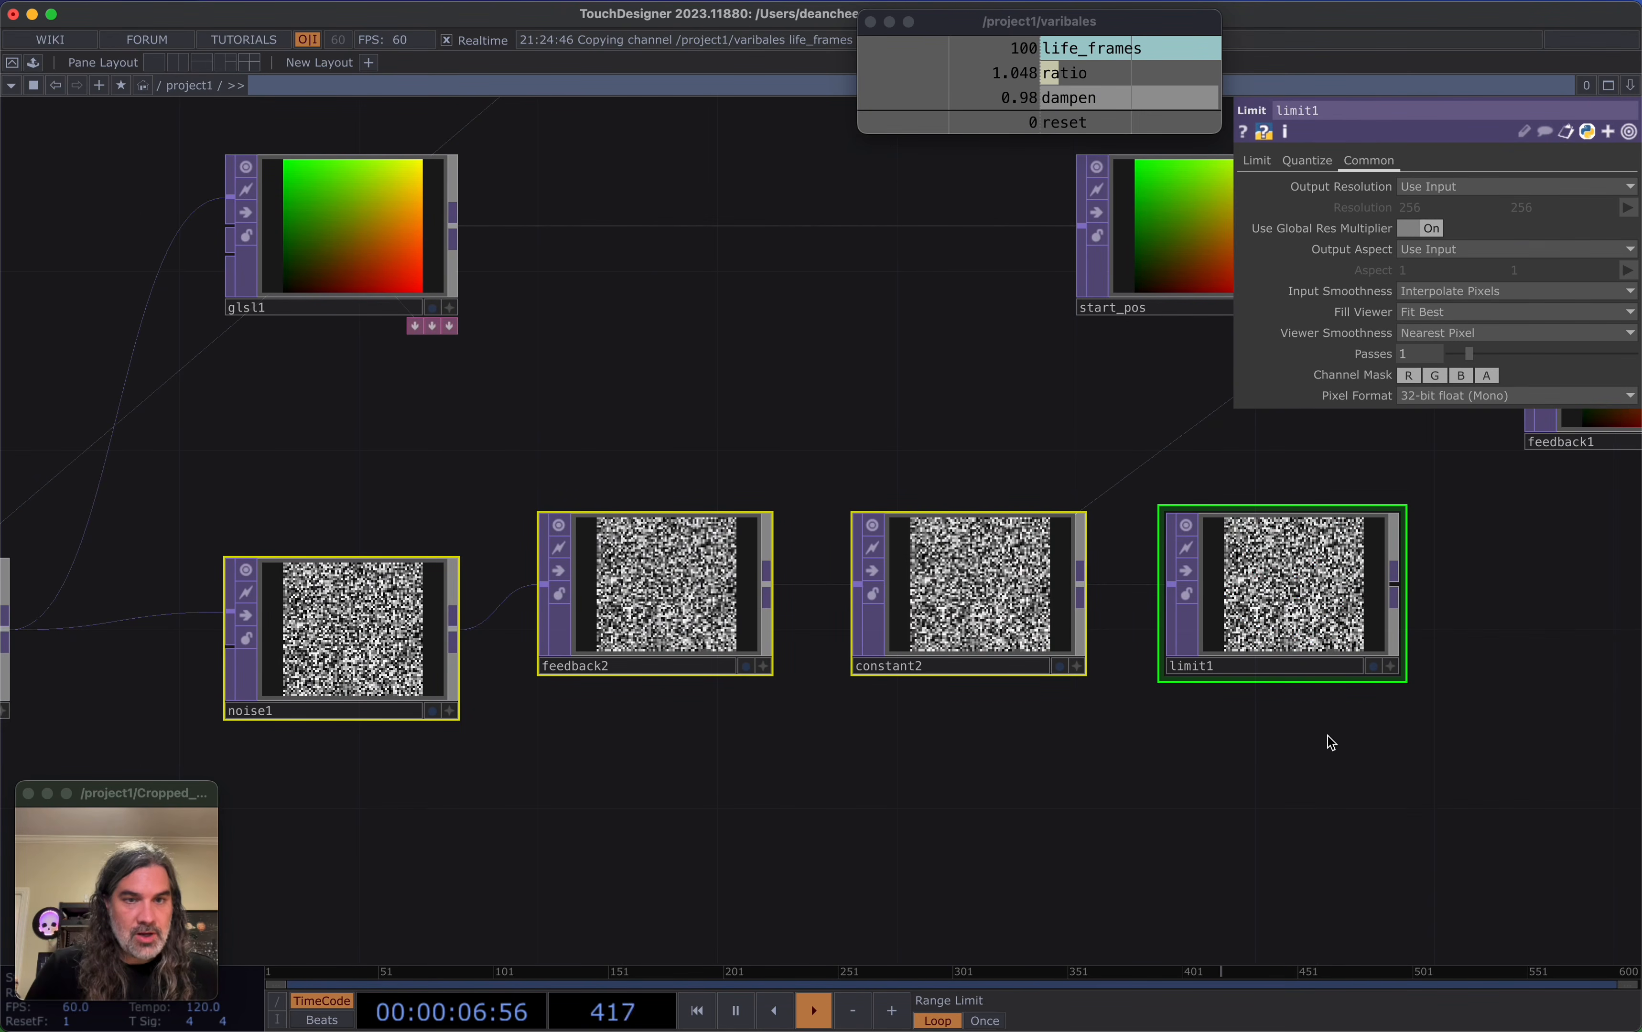
# Make limit1 the target of feedback2 and place both nodes level with each other below constant2
pyautogui.moveTo(1328, 736); pyautogui.dragTo(1172, 636)
pyautogui.scroll(-3, 1125, 674)
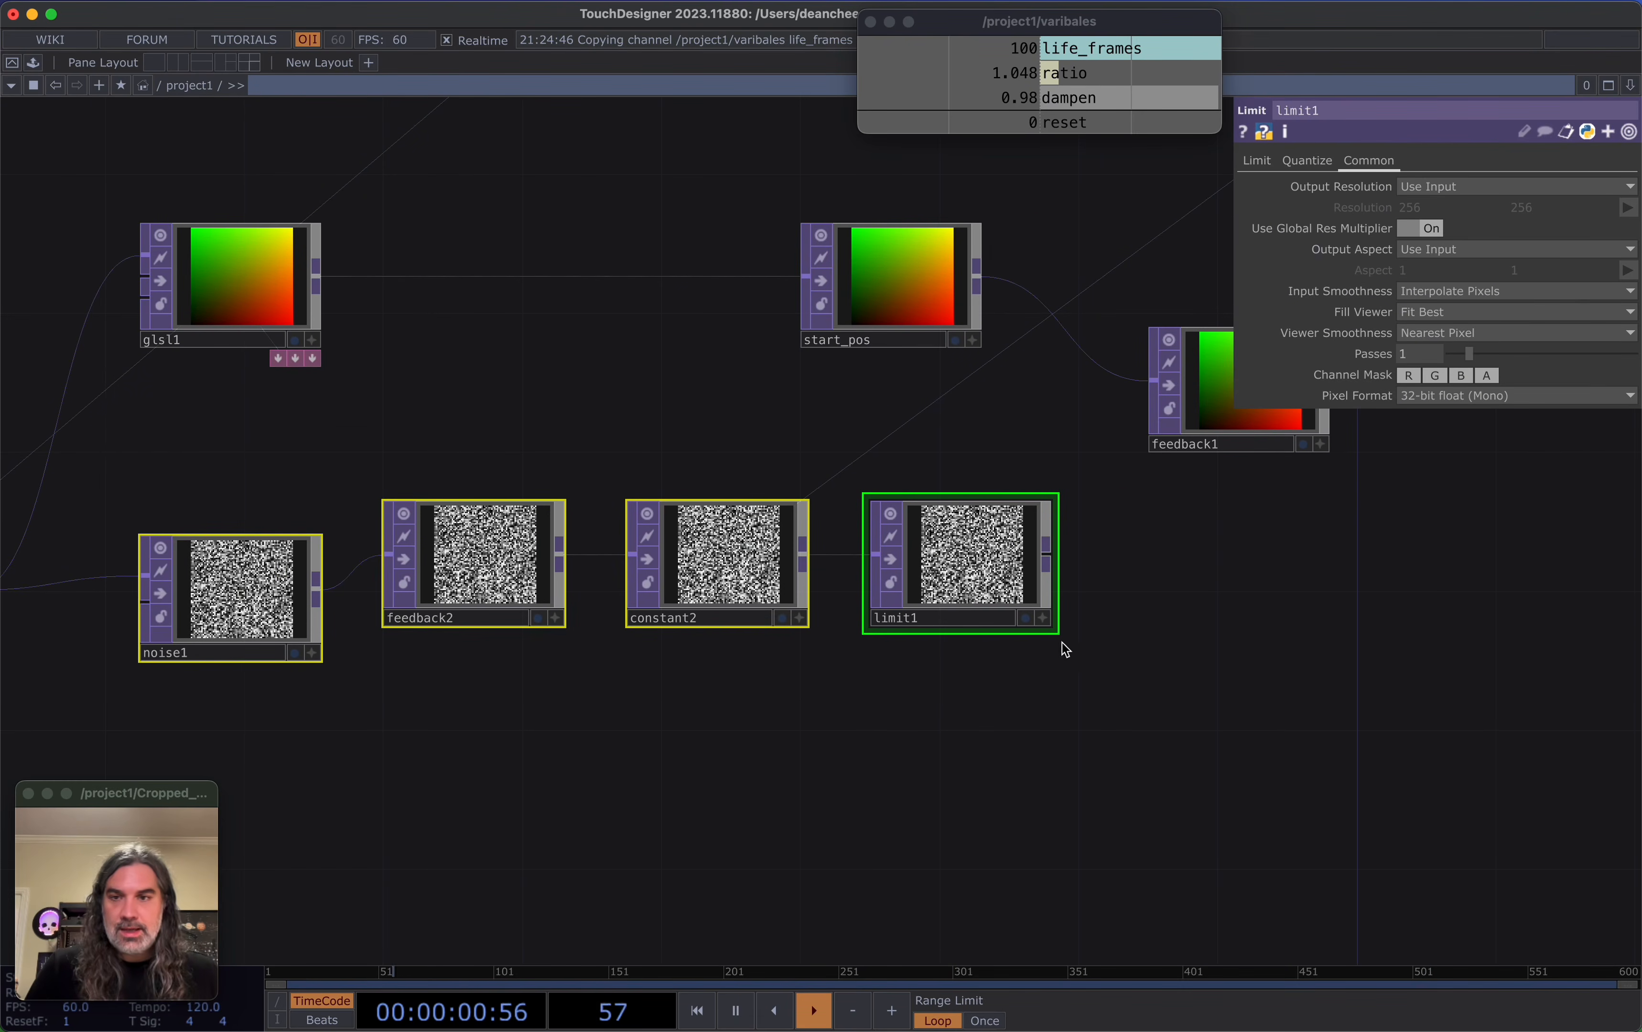
pyautogui.click(942, 683)
pyautogui.moveTo(458, 568); pyautogui.dragTo(459, 639)
pyautogui.scroll(4, 631, 683)
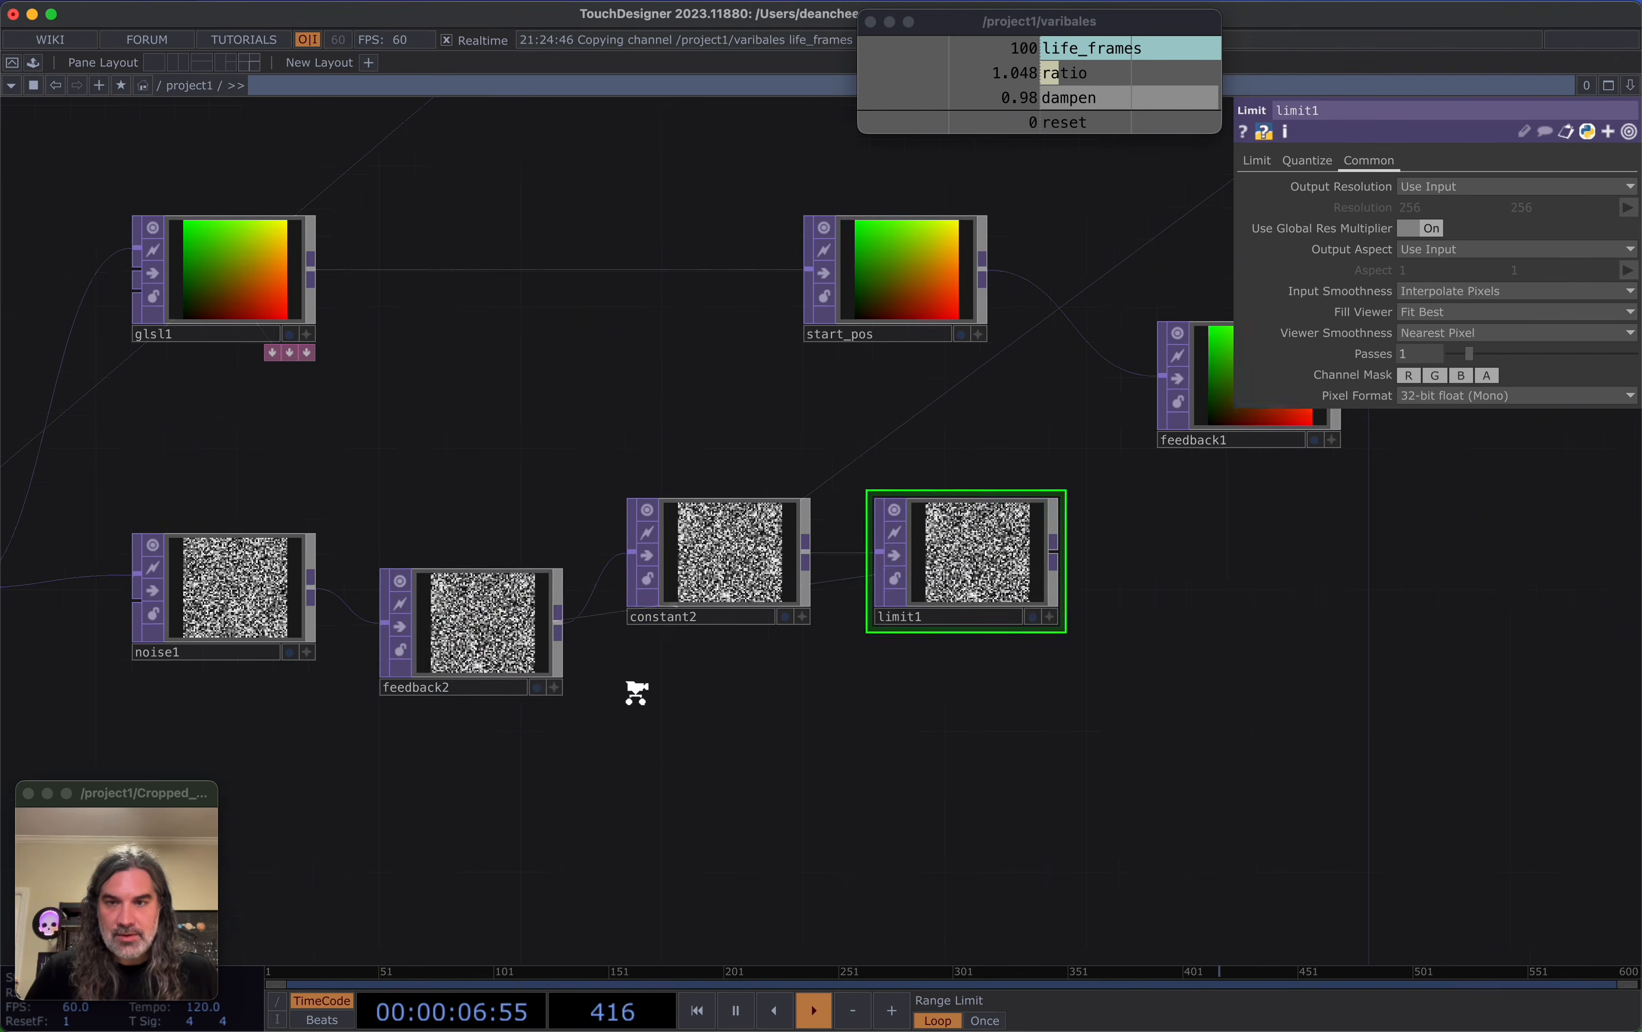
pyautogui.moveTo(410, 601); pyautogui.dragTo(410, 657)
pyautogui.moveTo(1092, 519); pyautogui.dragTo(1092, 741)
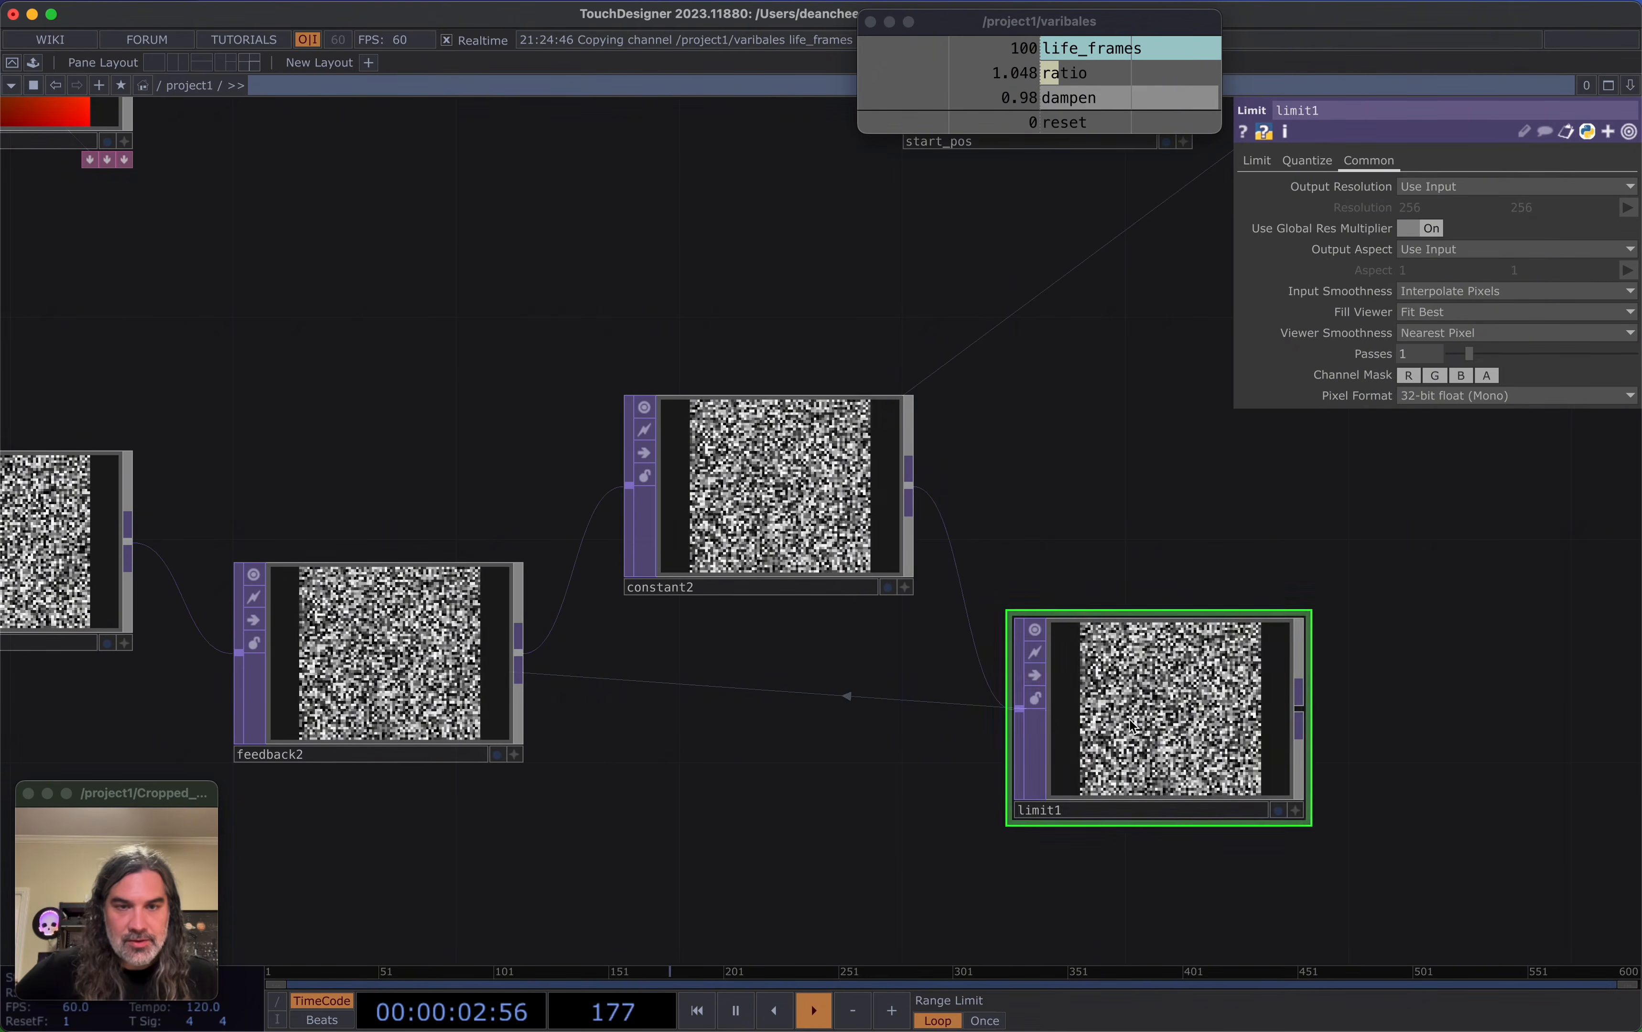
pyautogui.moveTo(1138, 732); pyautogui.dragTo(1082, 676)
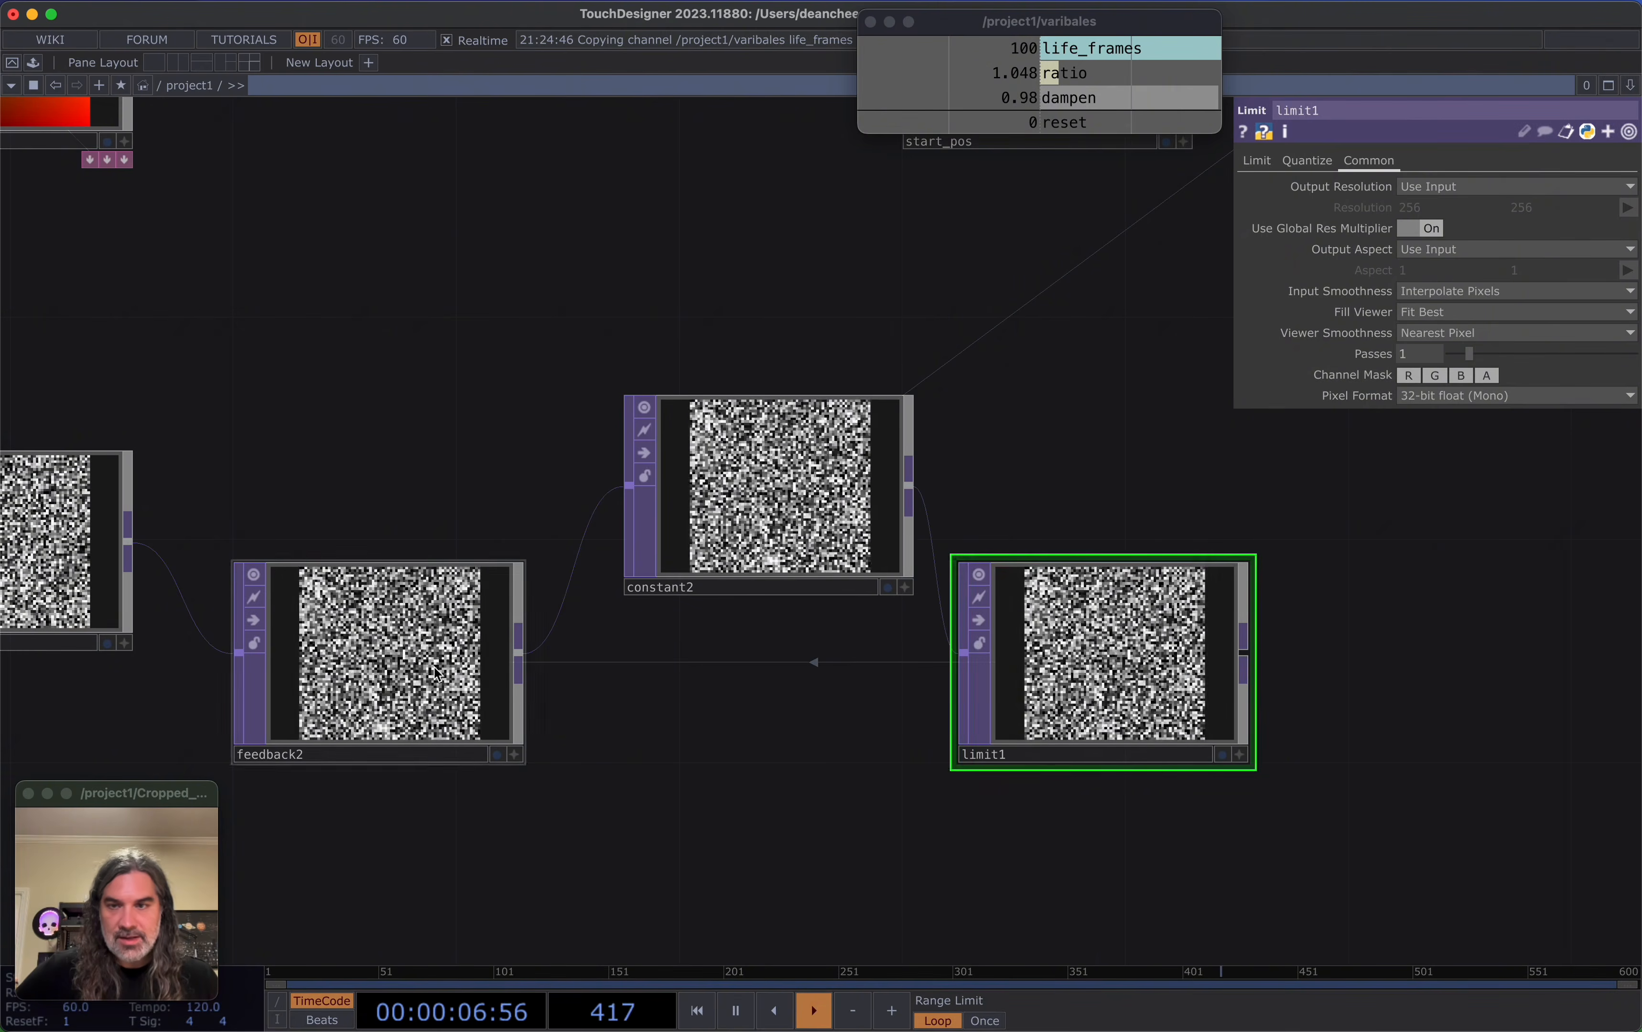
# Link the reset channel of the varibales CHOP to feedback2's Reset parameter
pyautogui.moveTo(631, 774); pyautogui.dragTo(904, 683)
pyautogui.click(717, 581)
pyautogui.moveTo(1069, 127); pyautogui.dragTo(1467, 208)
pyautogui.click(1487, 211)
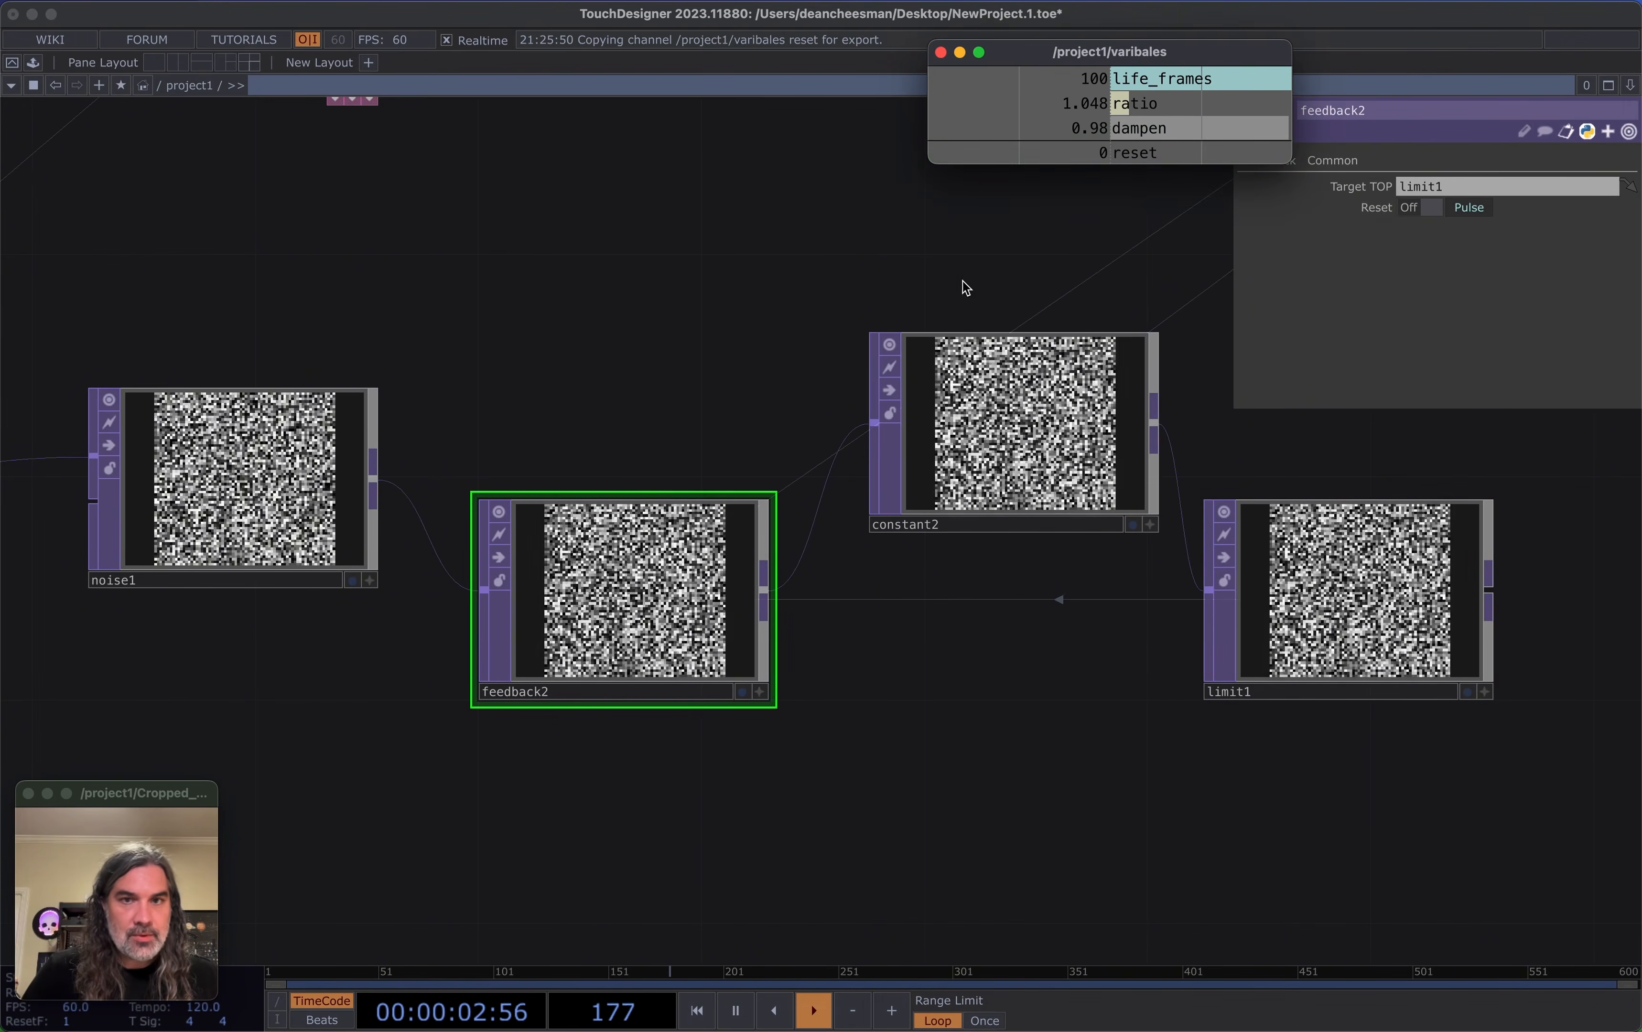
pyautogui.moveTo(937, 280); pyautogui.dragTo(923, 276)
pyautogui.scroll(-10, 660, 341)
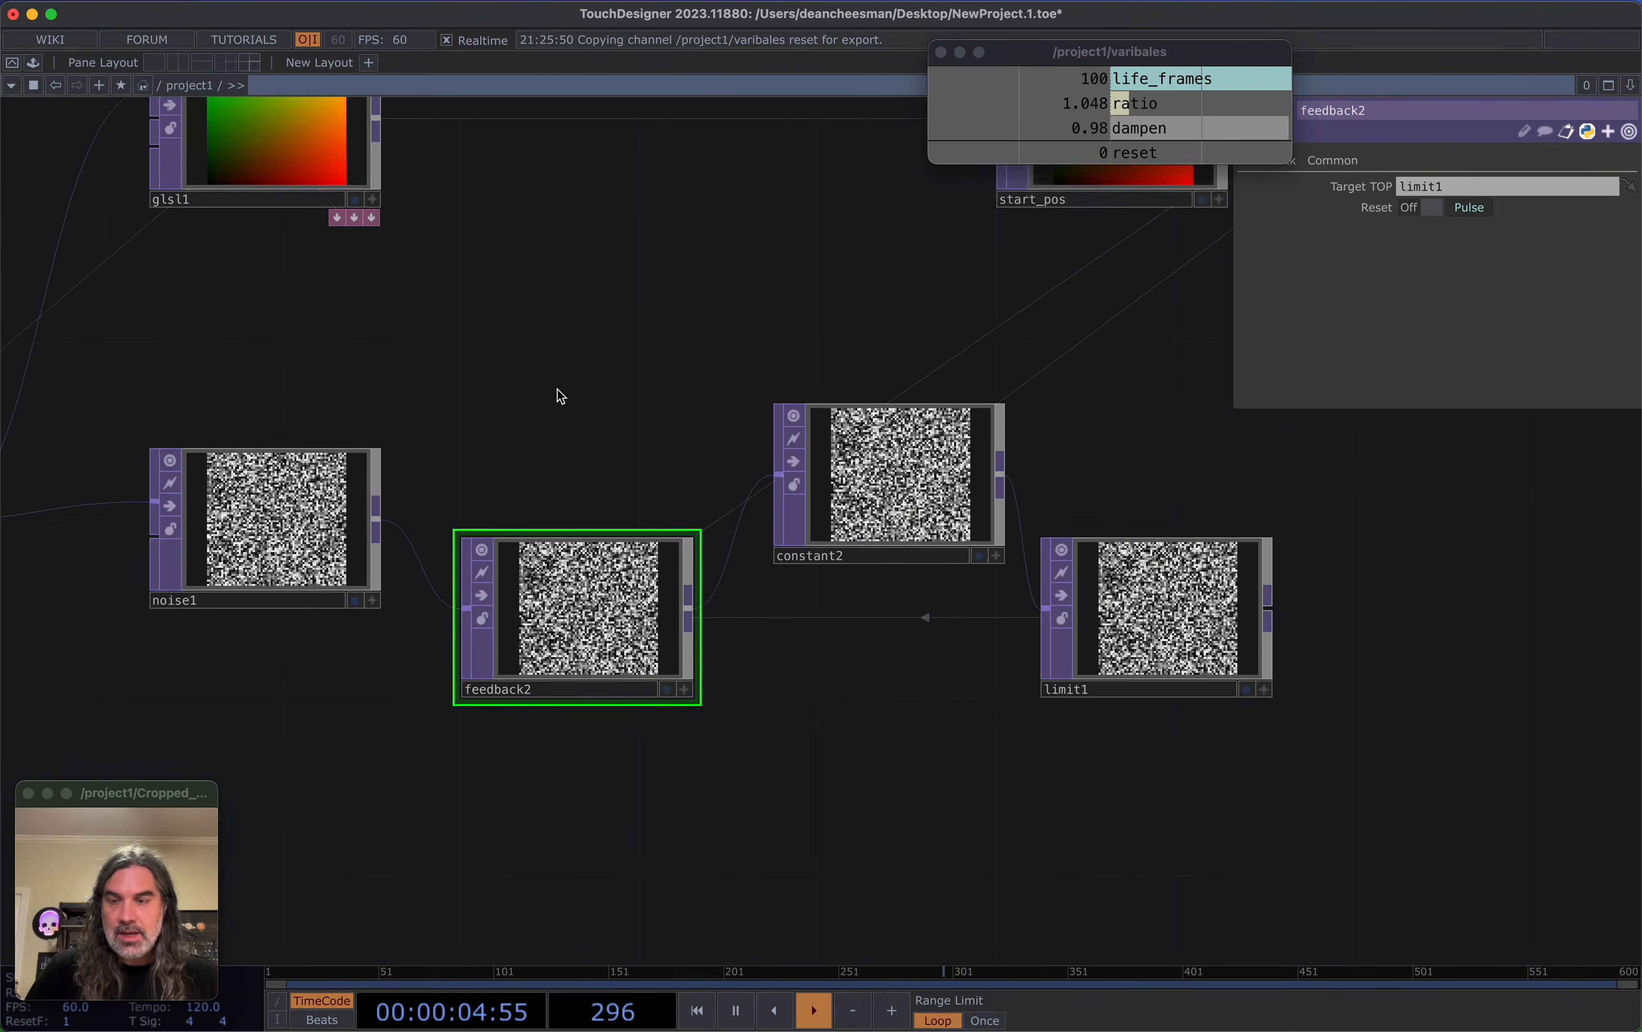
# Attach a Null TOP to limit1's output and name it life
pyautogui.scroll(5, 606, 413)
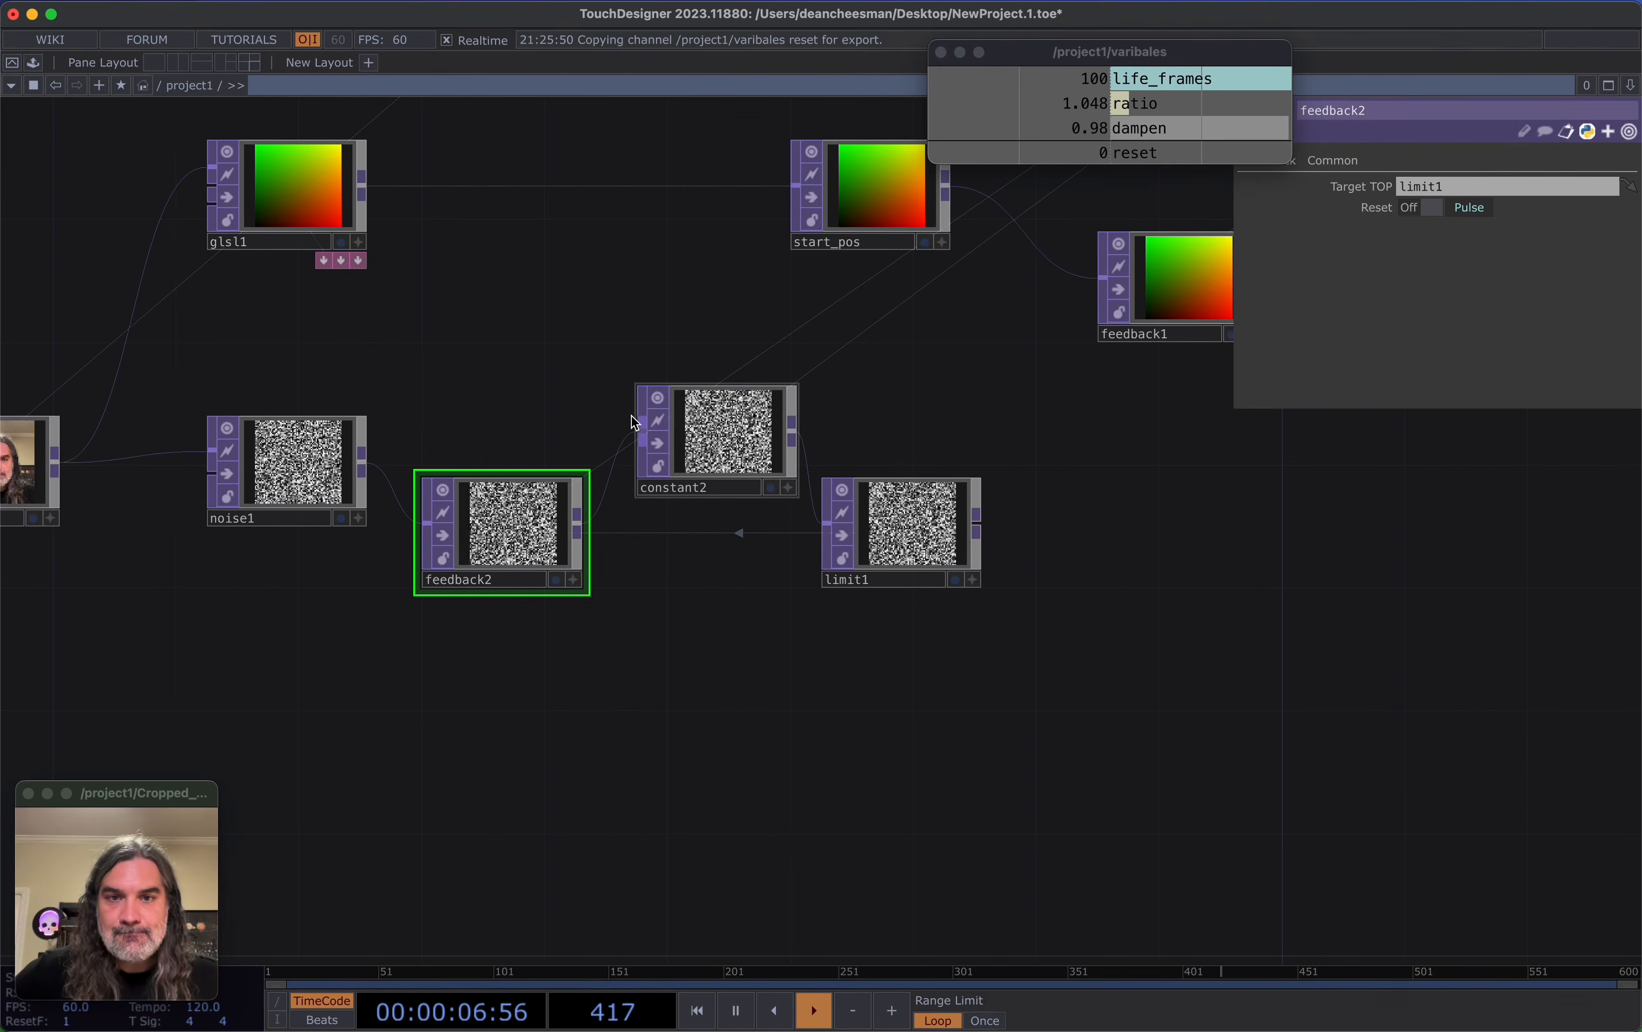
pyautogui.click(976, 532)
pyautogui.click(1140, 527)
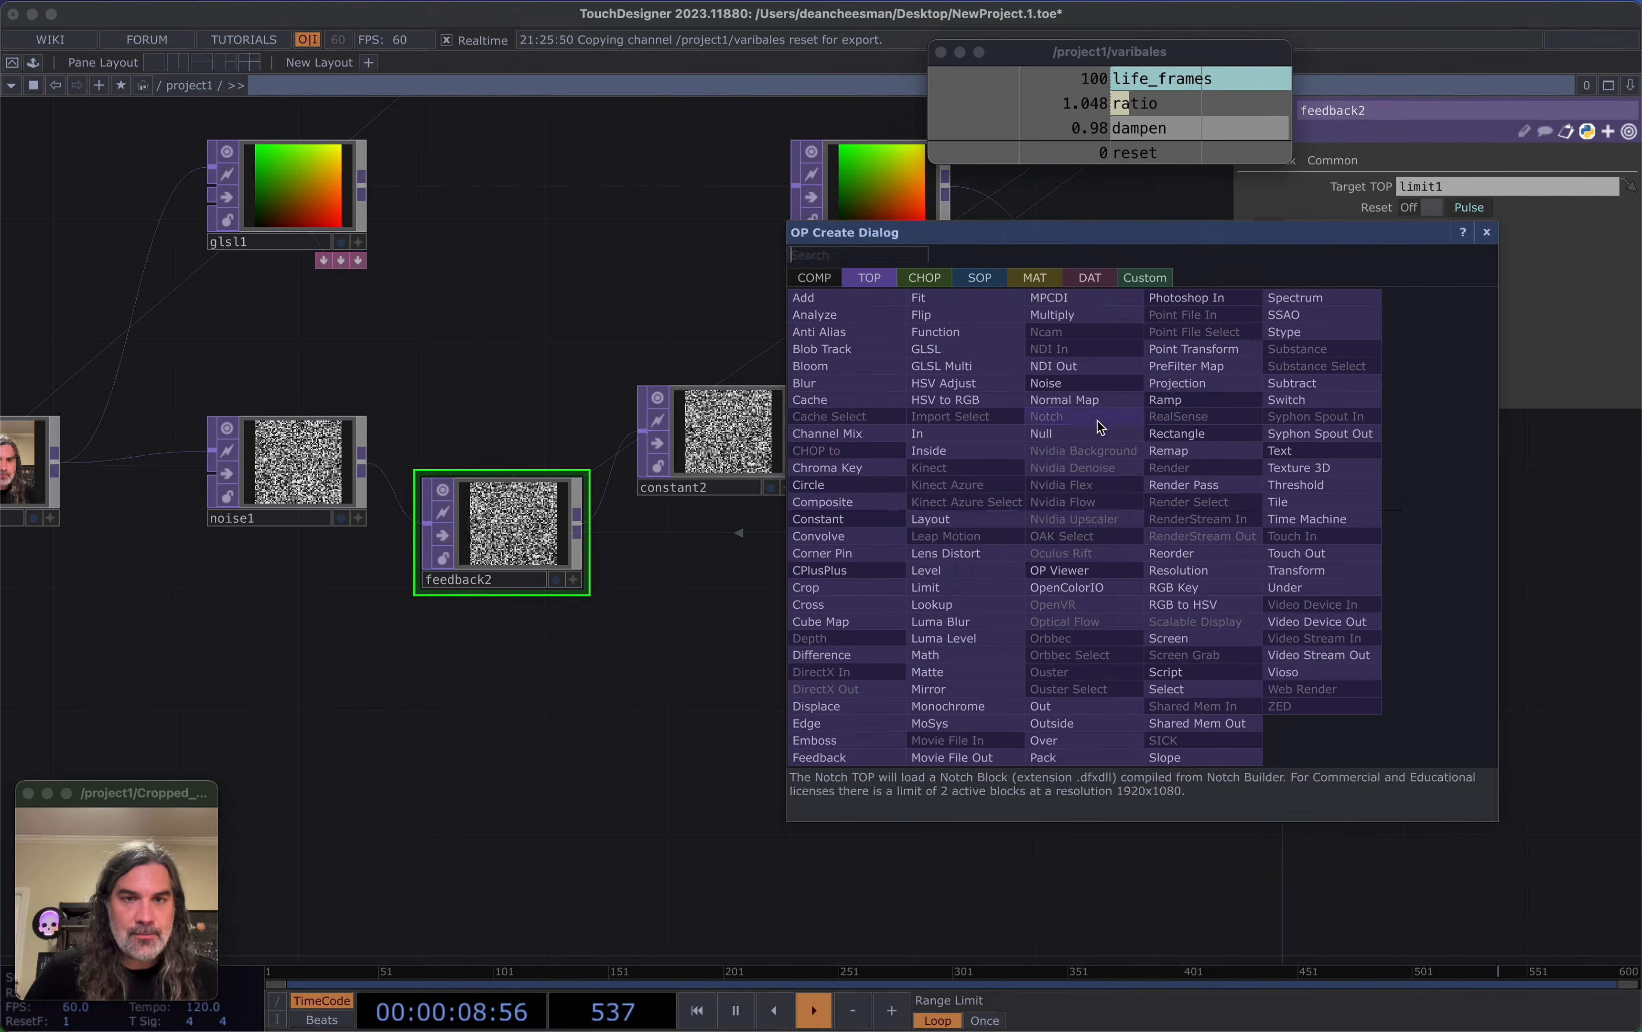
pyautogui.click(1094, 434)
pyautogui.click(1181, 539)
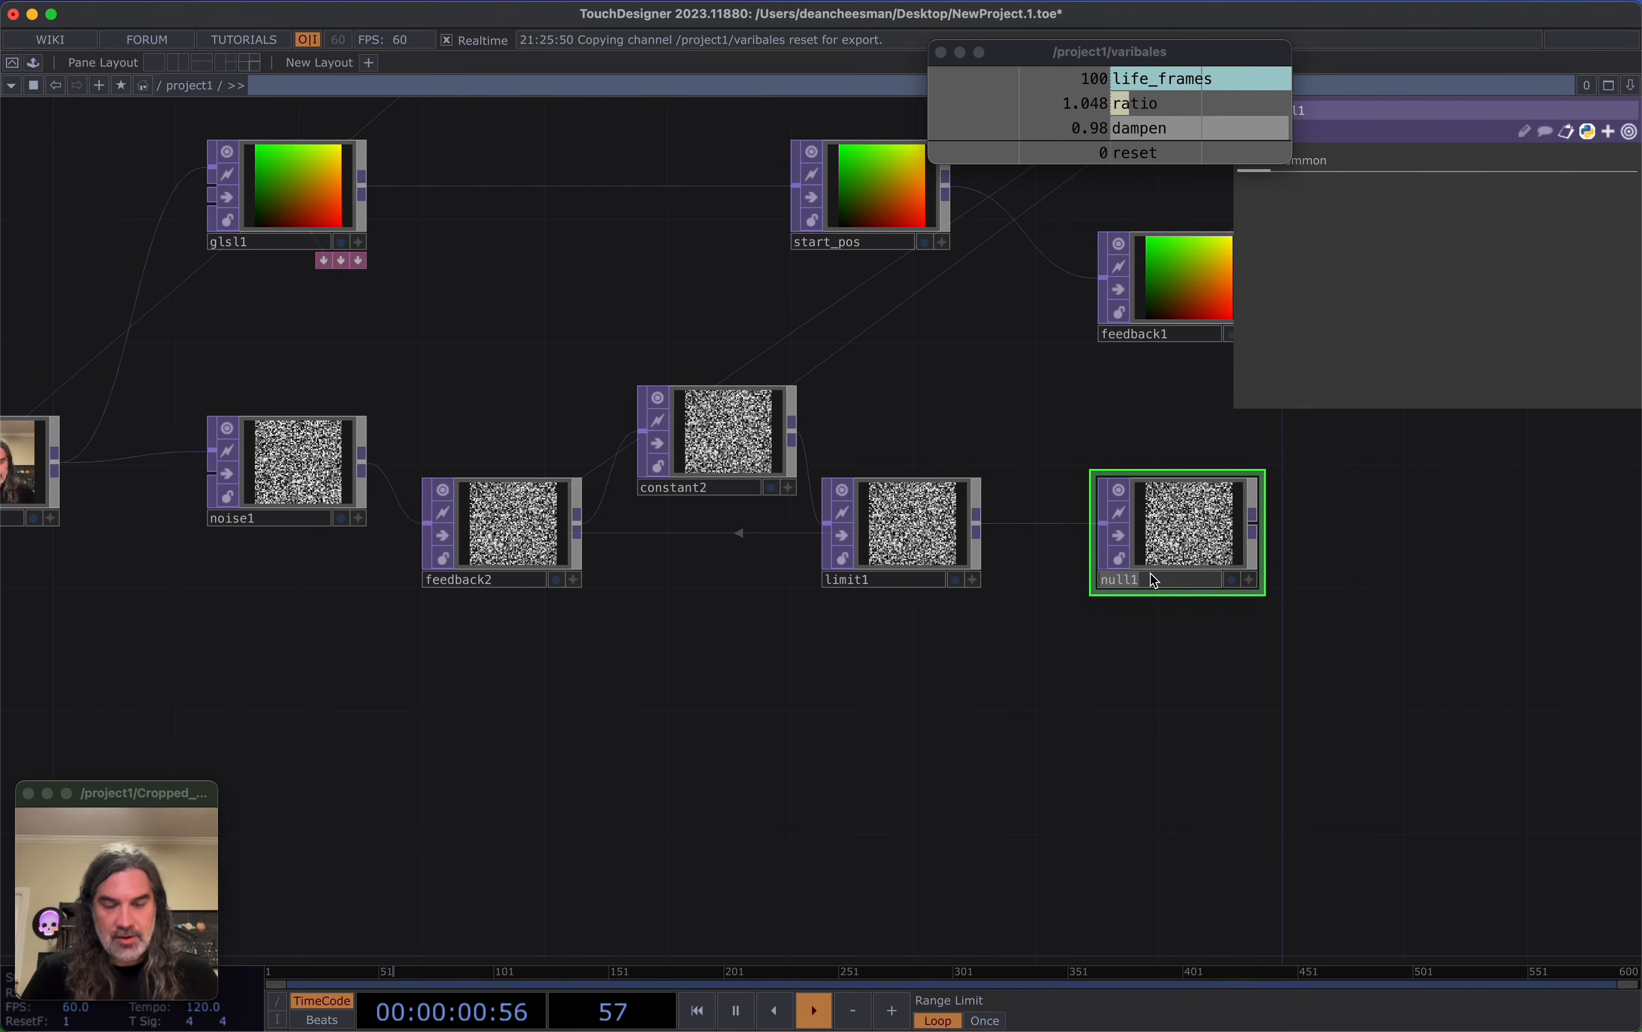
pyautogui.press('BackSpace')
pyautogui.press('BackSpace')
pyautogui.press('BackSpace')
pyautogui.press('BackSpace')
pyautogui.press('BackSpace')
pyautogui.write('life')
pyautogui.press('Return')
# Line up feedback1 with start_pos, move life directly beneath feedback1, and raise constant2 slightly
pyautogui.scroll(-3, 1151, 581)
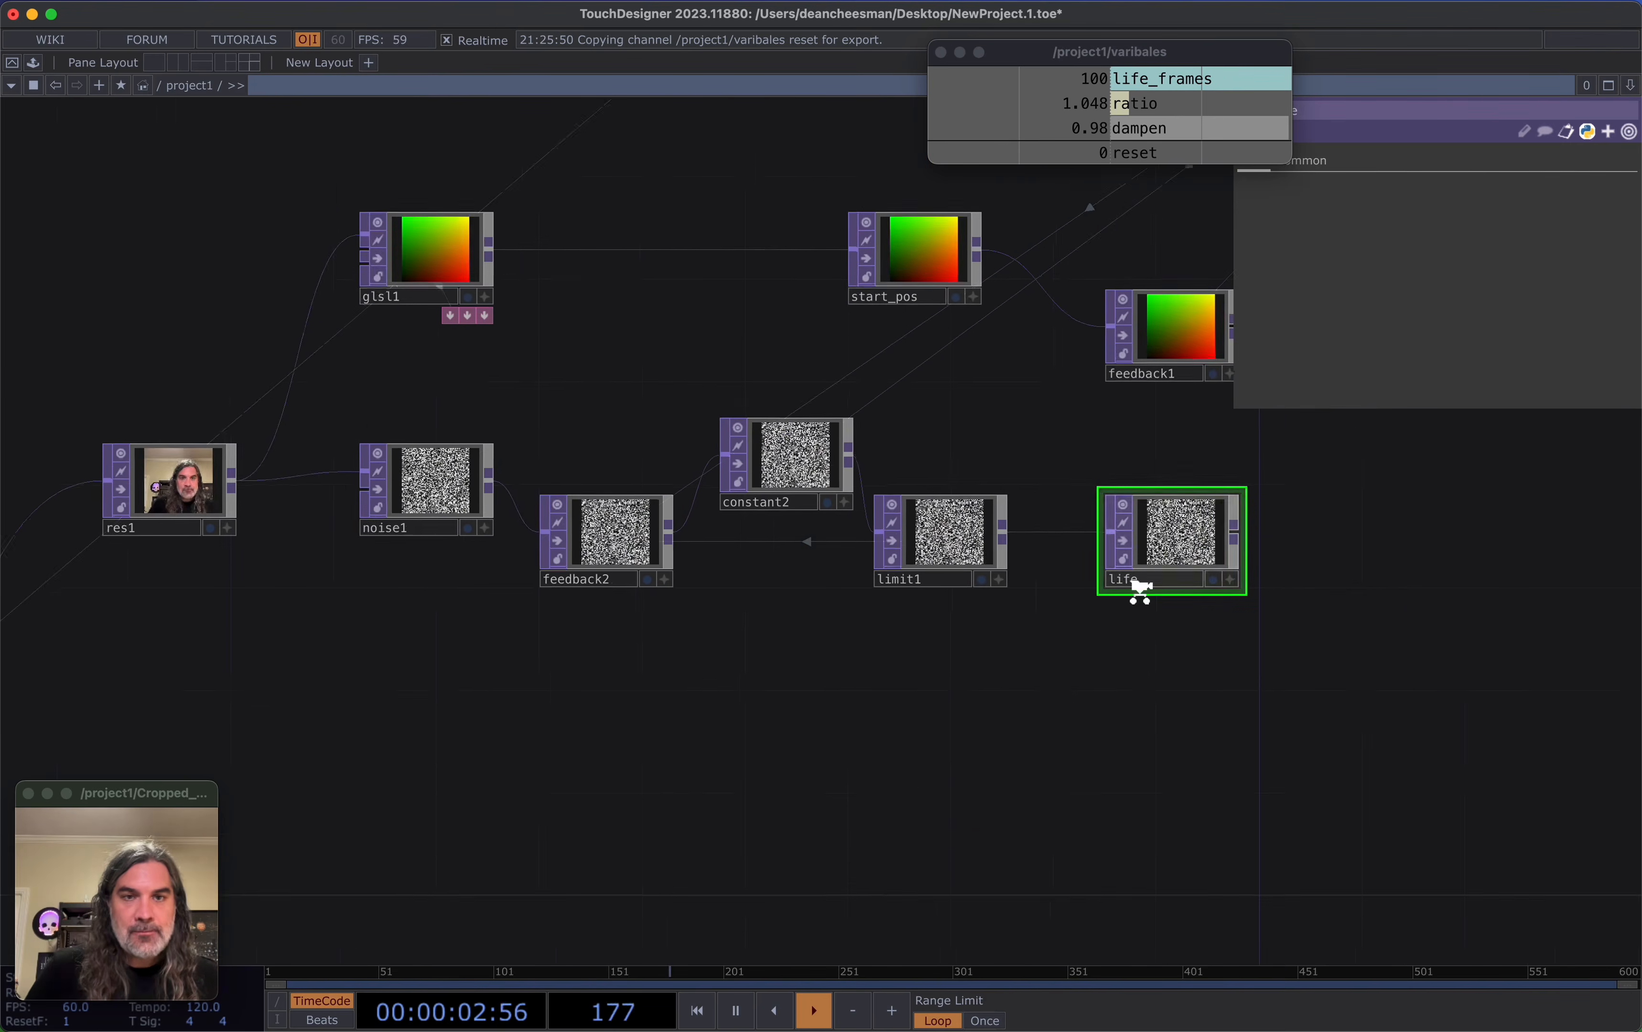
pyautogui.moveTo(1129, 626); pyautogui.dragTo(923, 637)
pyautogui.moveTo(969, 340); pyautogui.dragTo(1119, 264)
pyautogui.moveTo(925, 556); pyautogui.dragTo(1074, 556)
pyautogui.moveTo(646, 470); pyautogui.dragTo(645, 445)
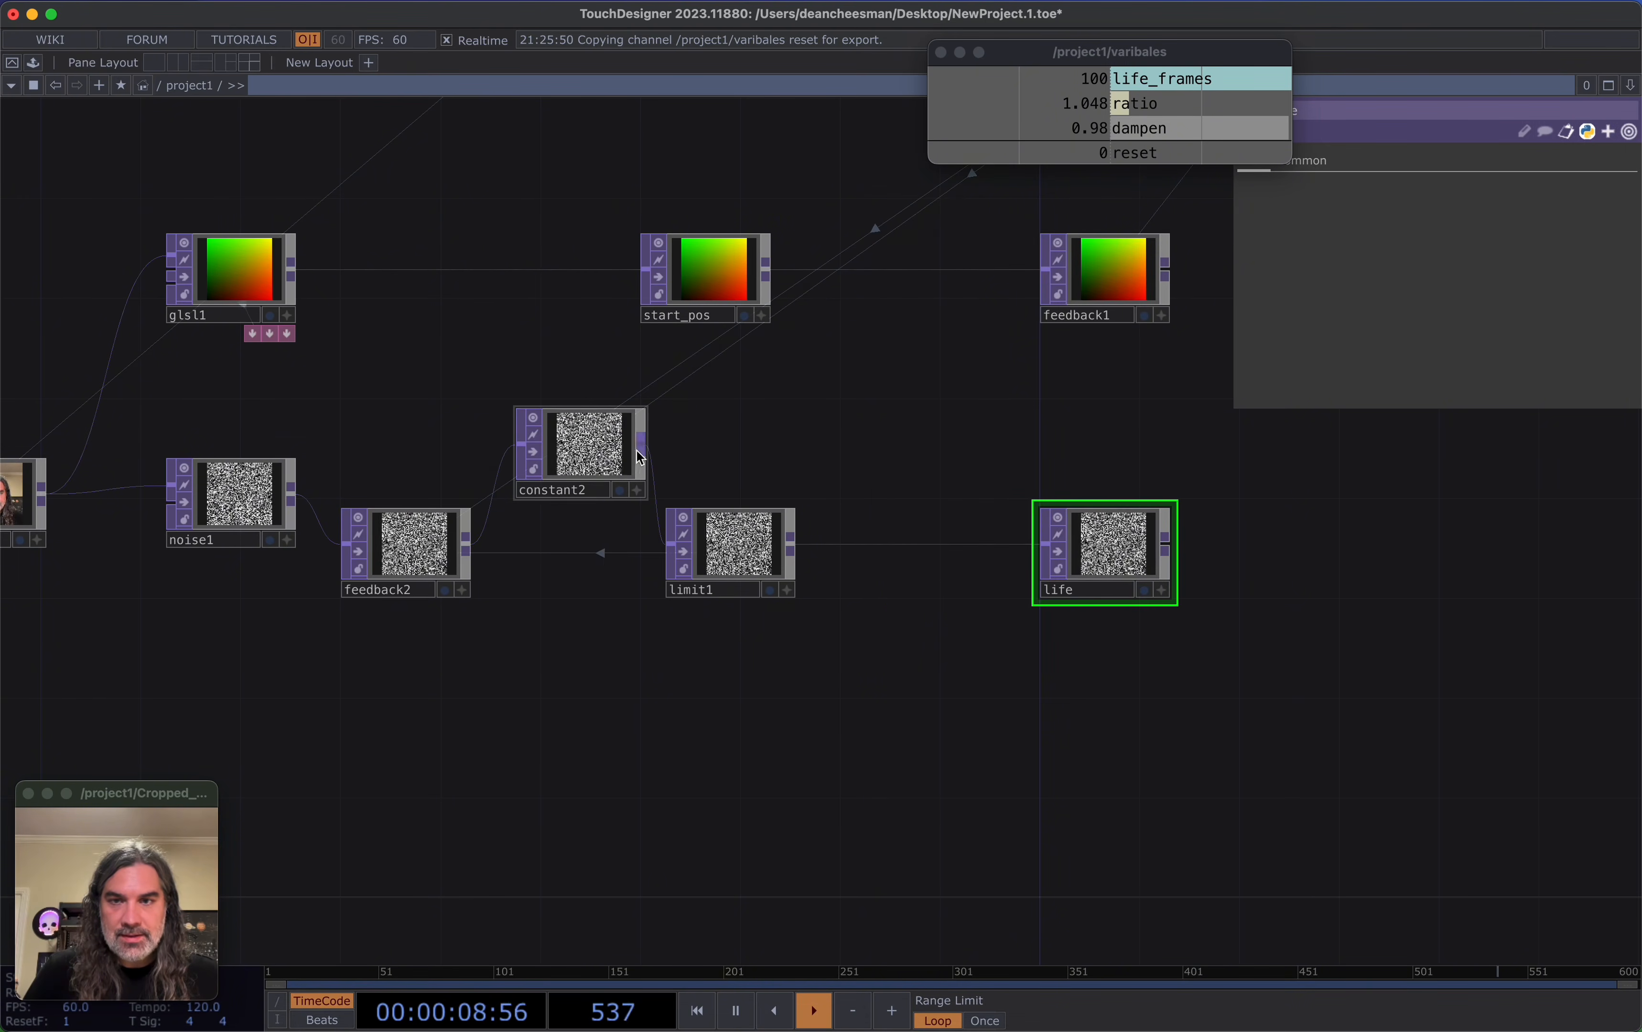
# Attach a Threshold TOP to constant2's output, placing it between constant2 and the life node
pyautogui.press('Tab')
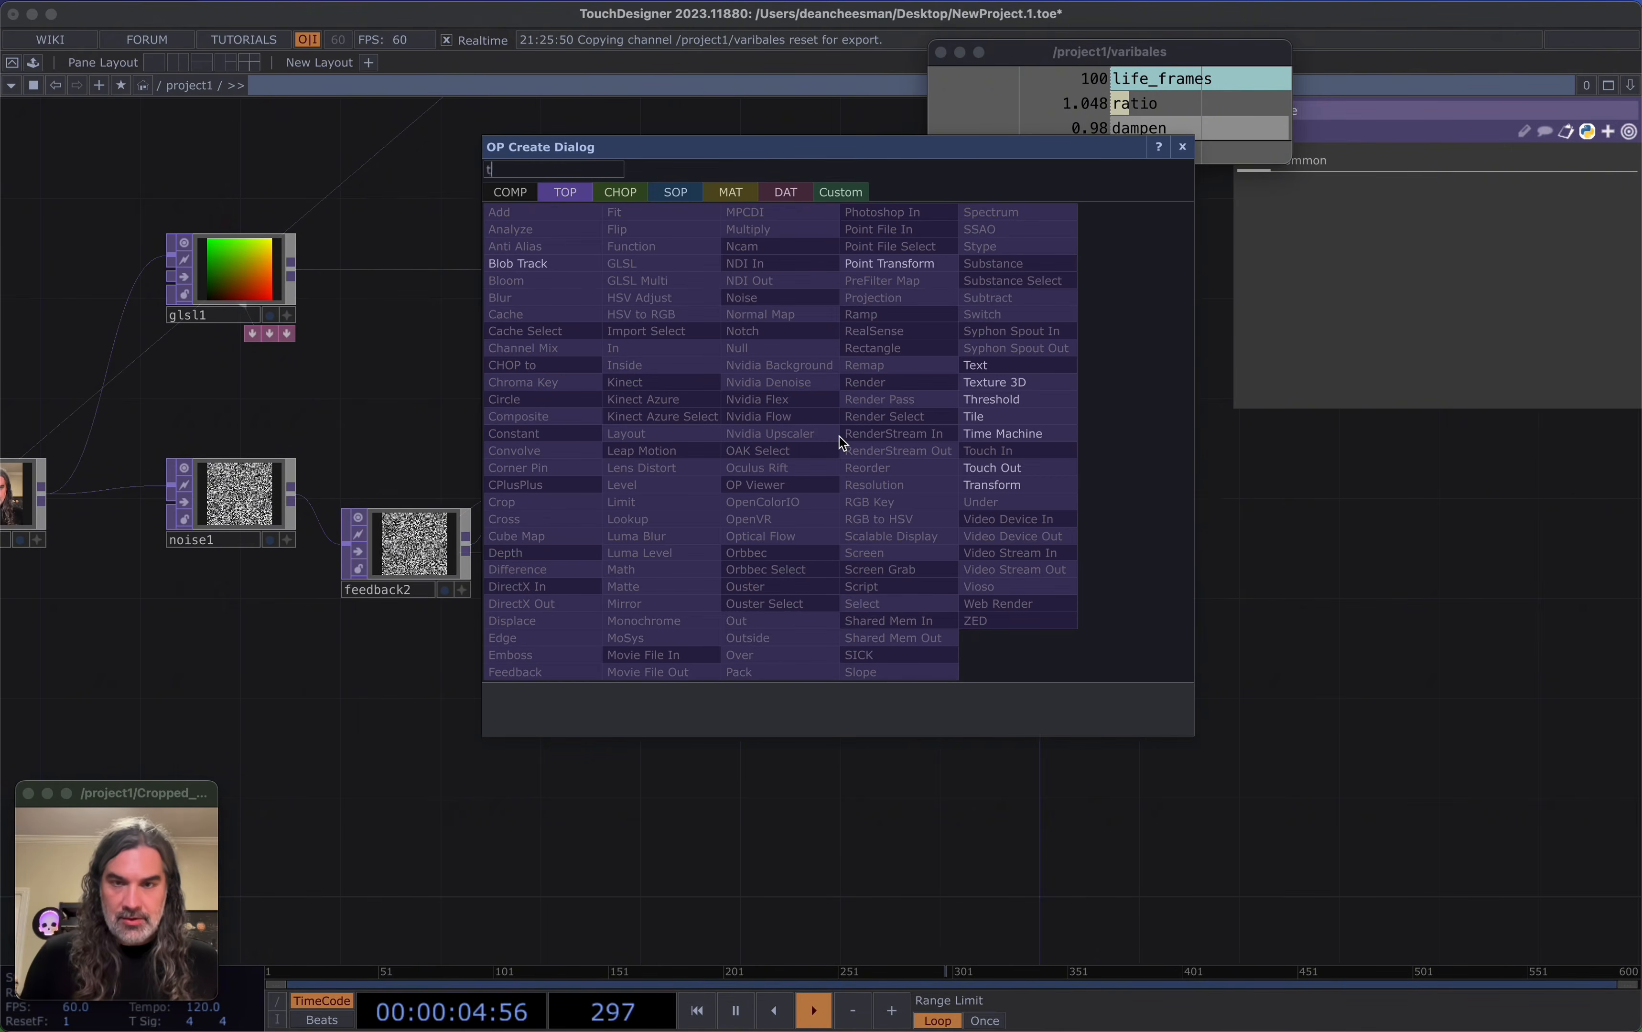
pyautogui.click(990, 399)
pyautogui.click(929, 443)
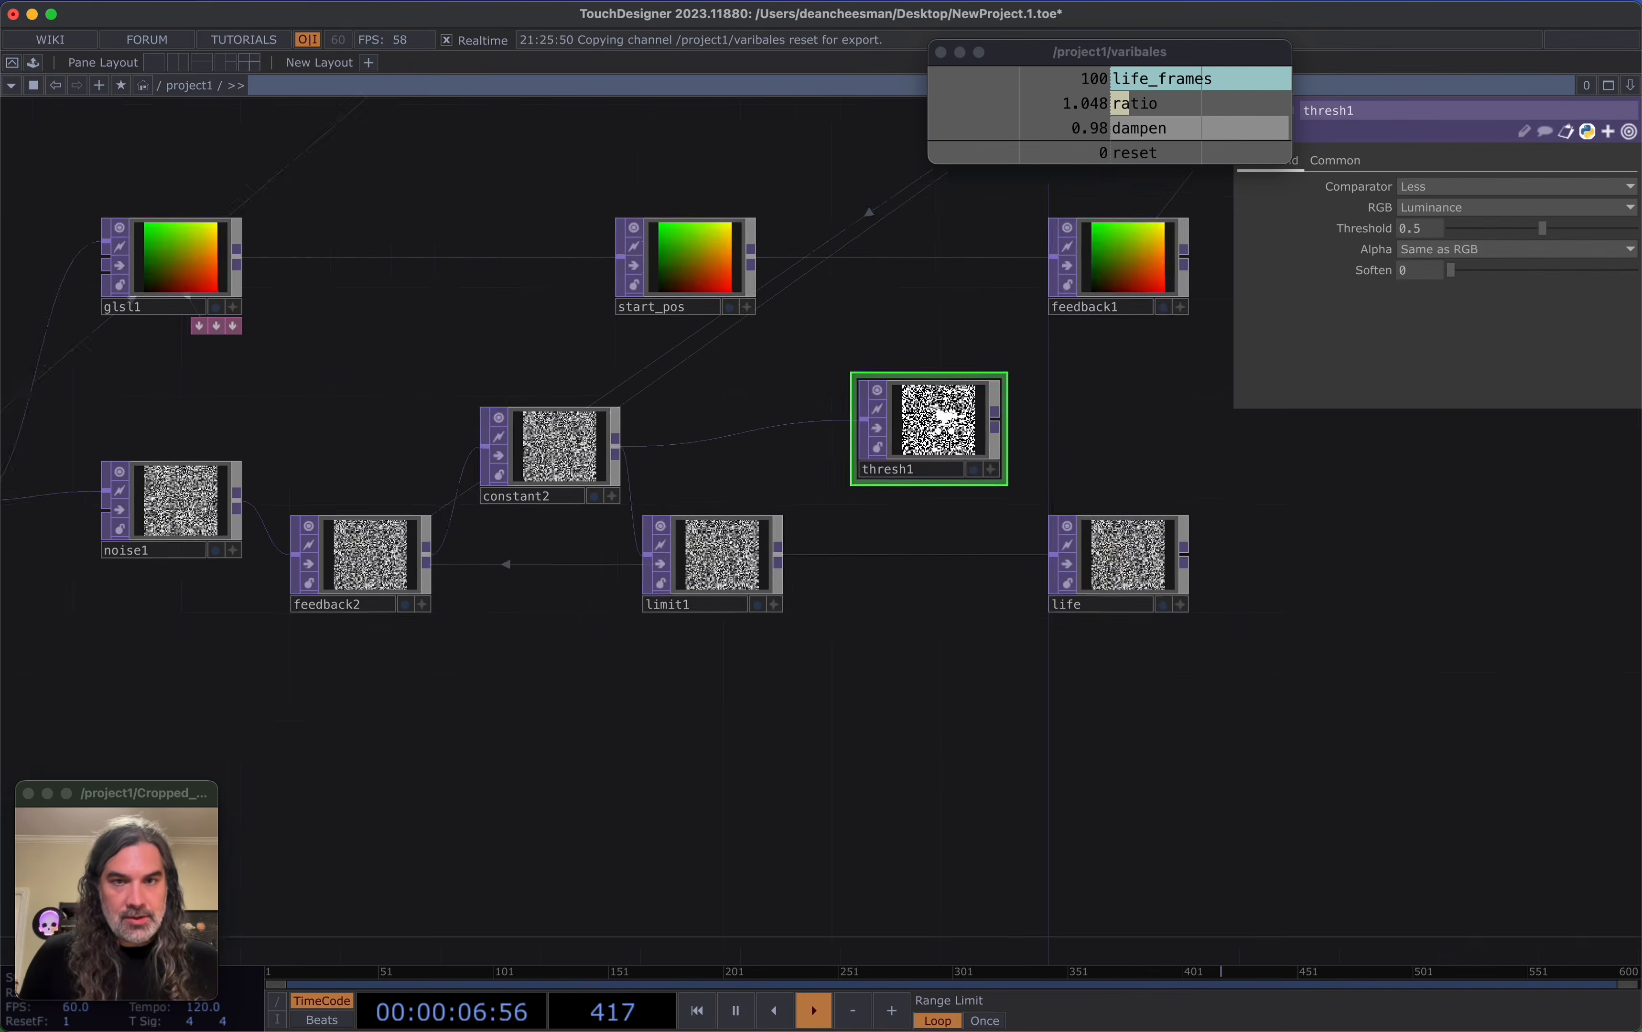
# Set thresh1's threshold to 1, trying the Greater comparator before returning to Less
pyautogui.scroll(3, 939, 434)
pyautogui.click(1457, 186)
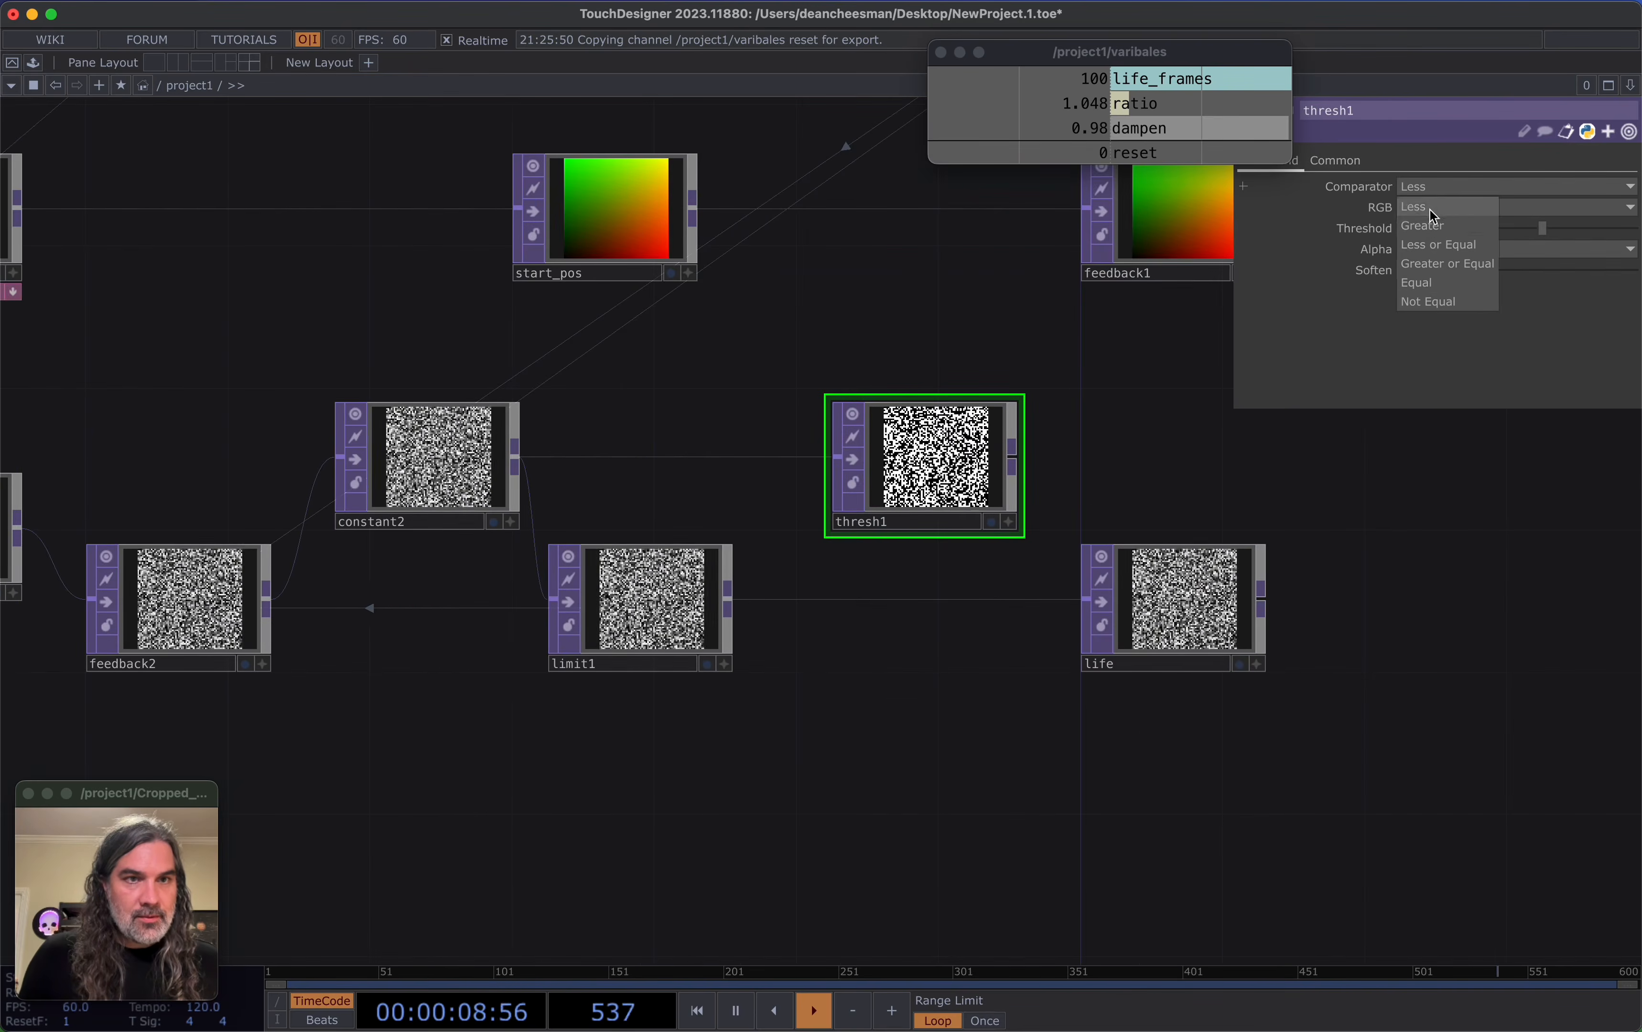
pyautogui.click(1431, 224)
pyautogui.moveTo(1541, 228); pyautogui.dragTo(1635, 231)
pyautogui.scroll(5, 999, 472)
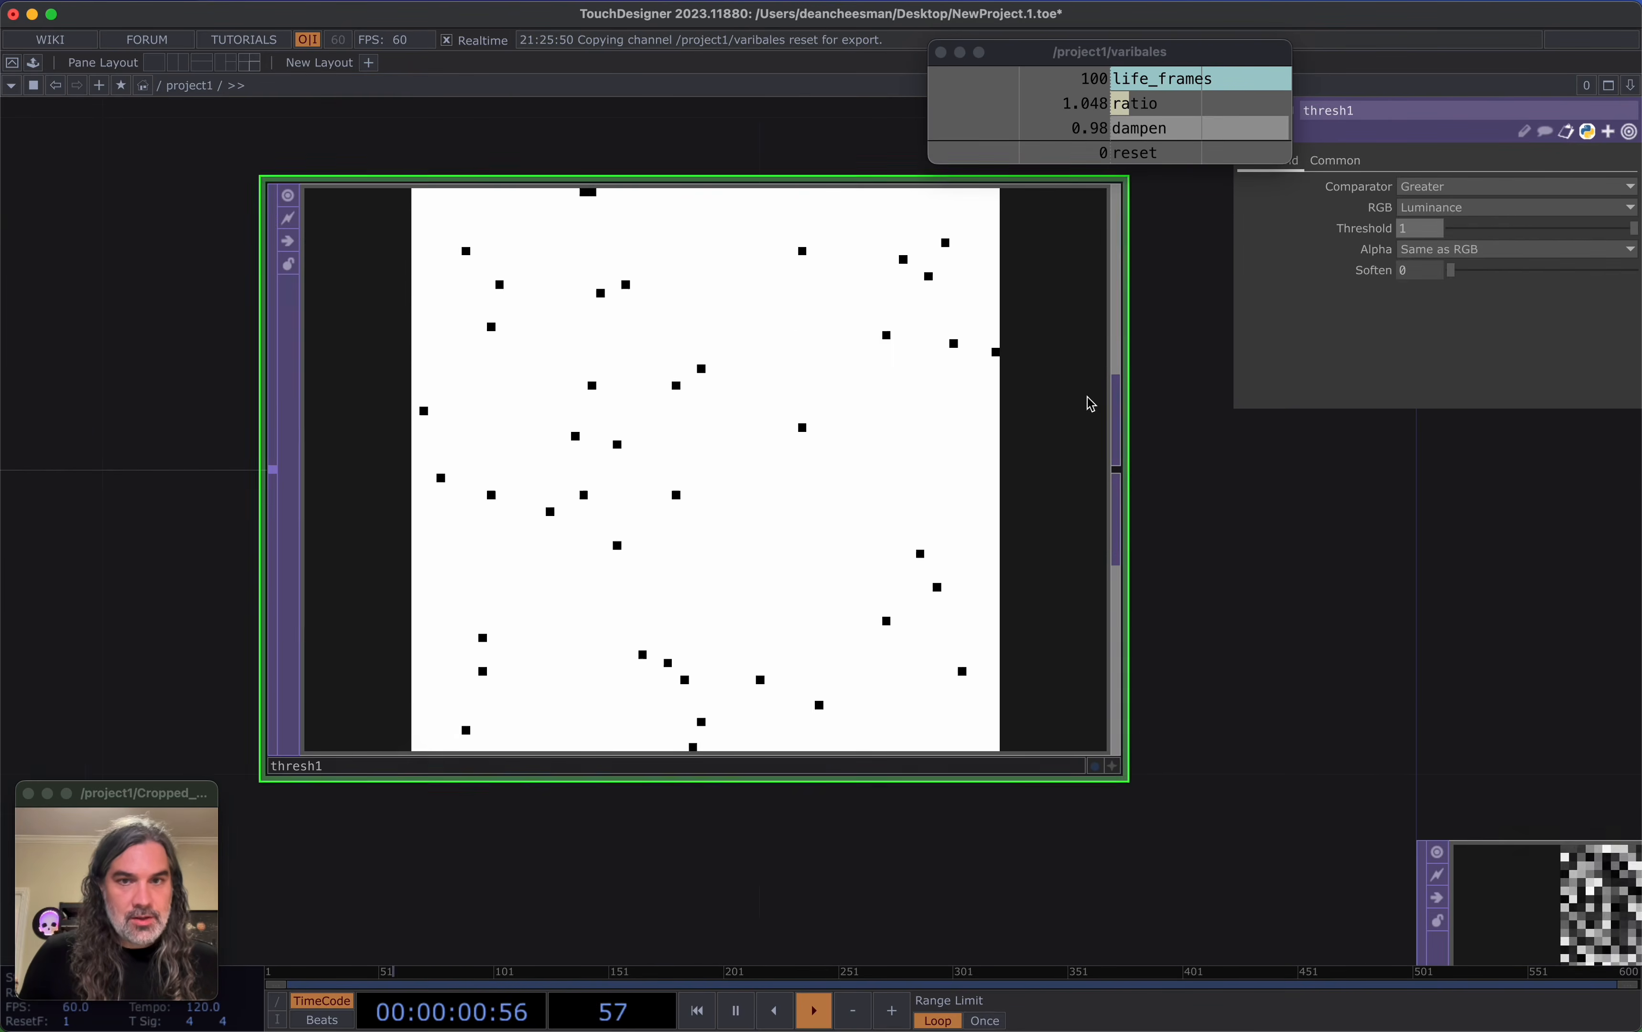
pyautogui.click(1440, 185)
pyautogui.click(1423, 208)
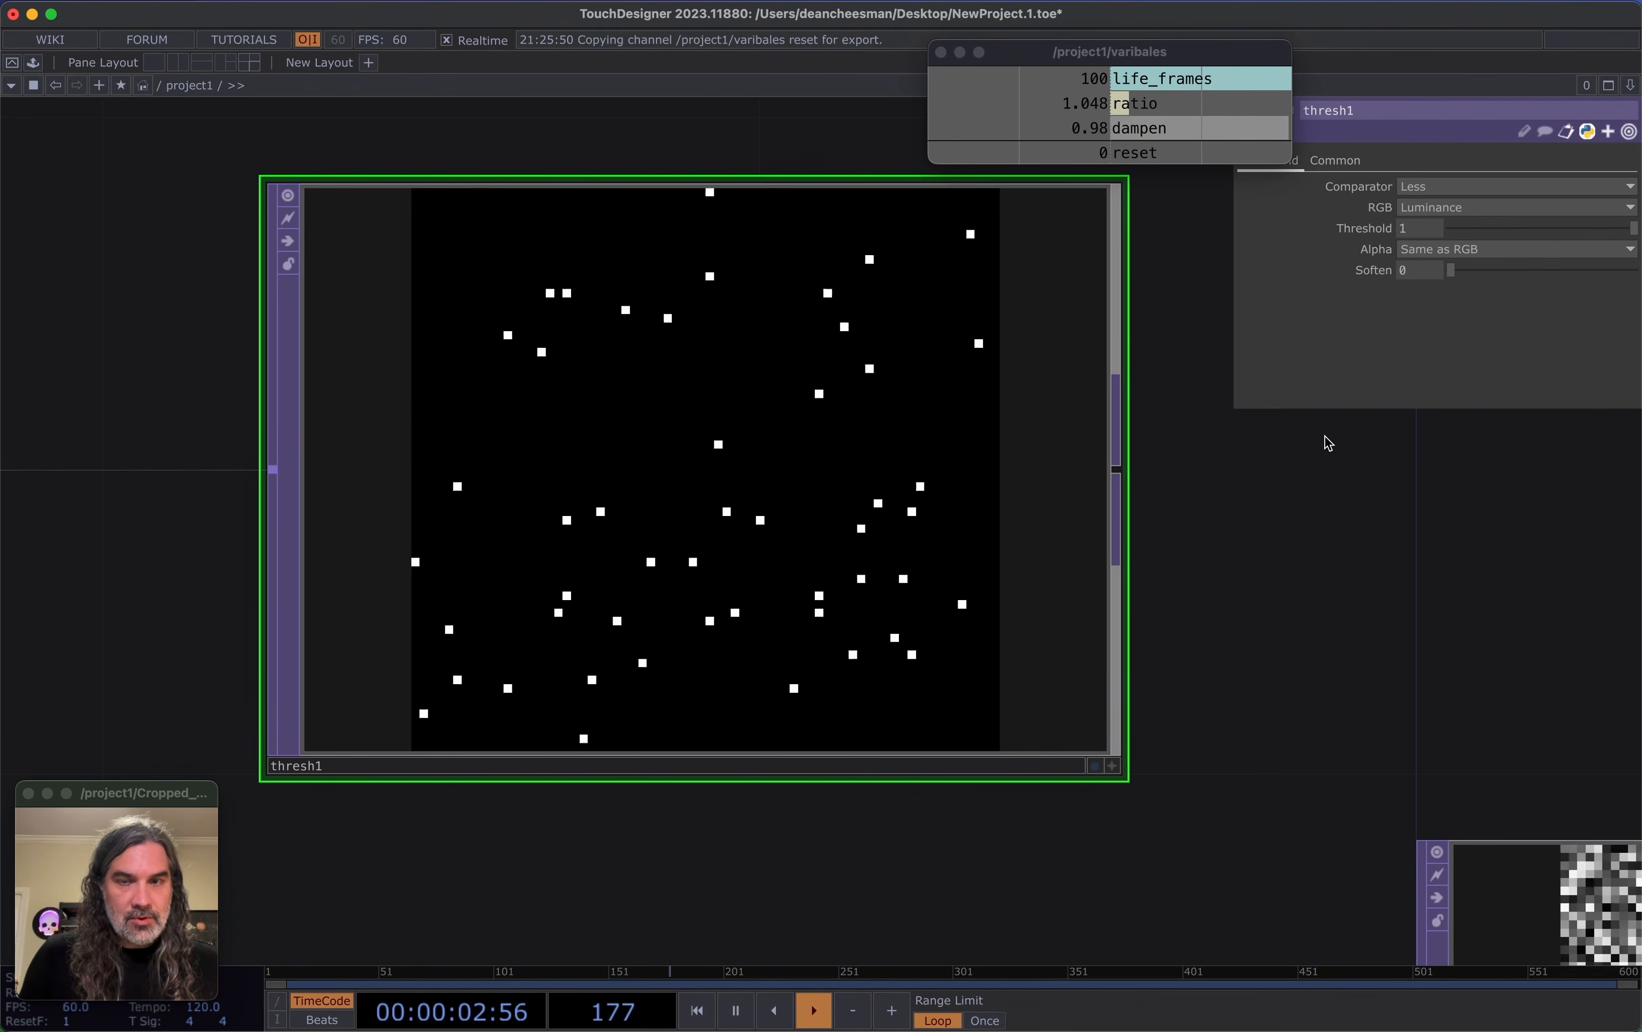
pyautogui.moveTo(1314, 441); pyautogui.dragTo(1217, 455)
pyautogui.scroll(-3, 1217, 455)
pyautogui.scroll(-4, 1321, 437)
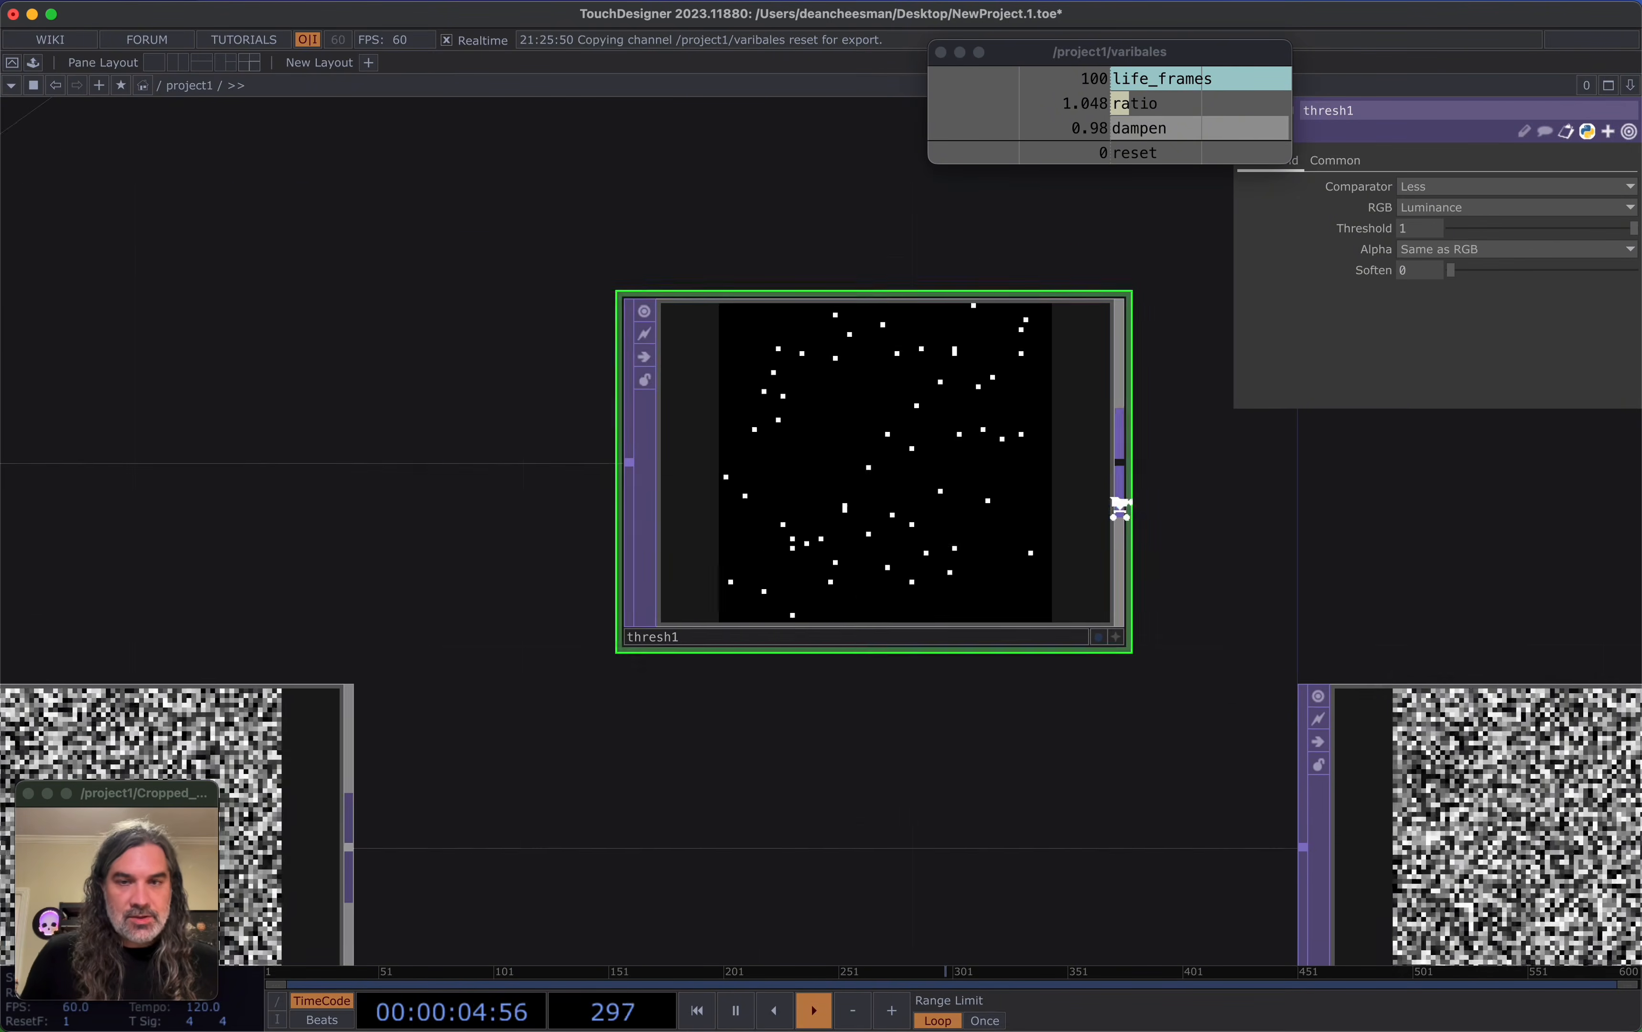
# Attach a Null TOP to thresh1's output and name it reset
pyautogui.moveTo(489, 576); pyautogui.dragTo(709, 497)
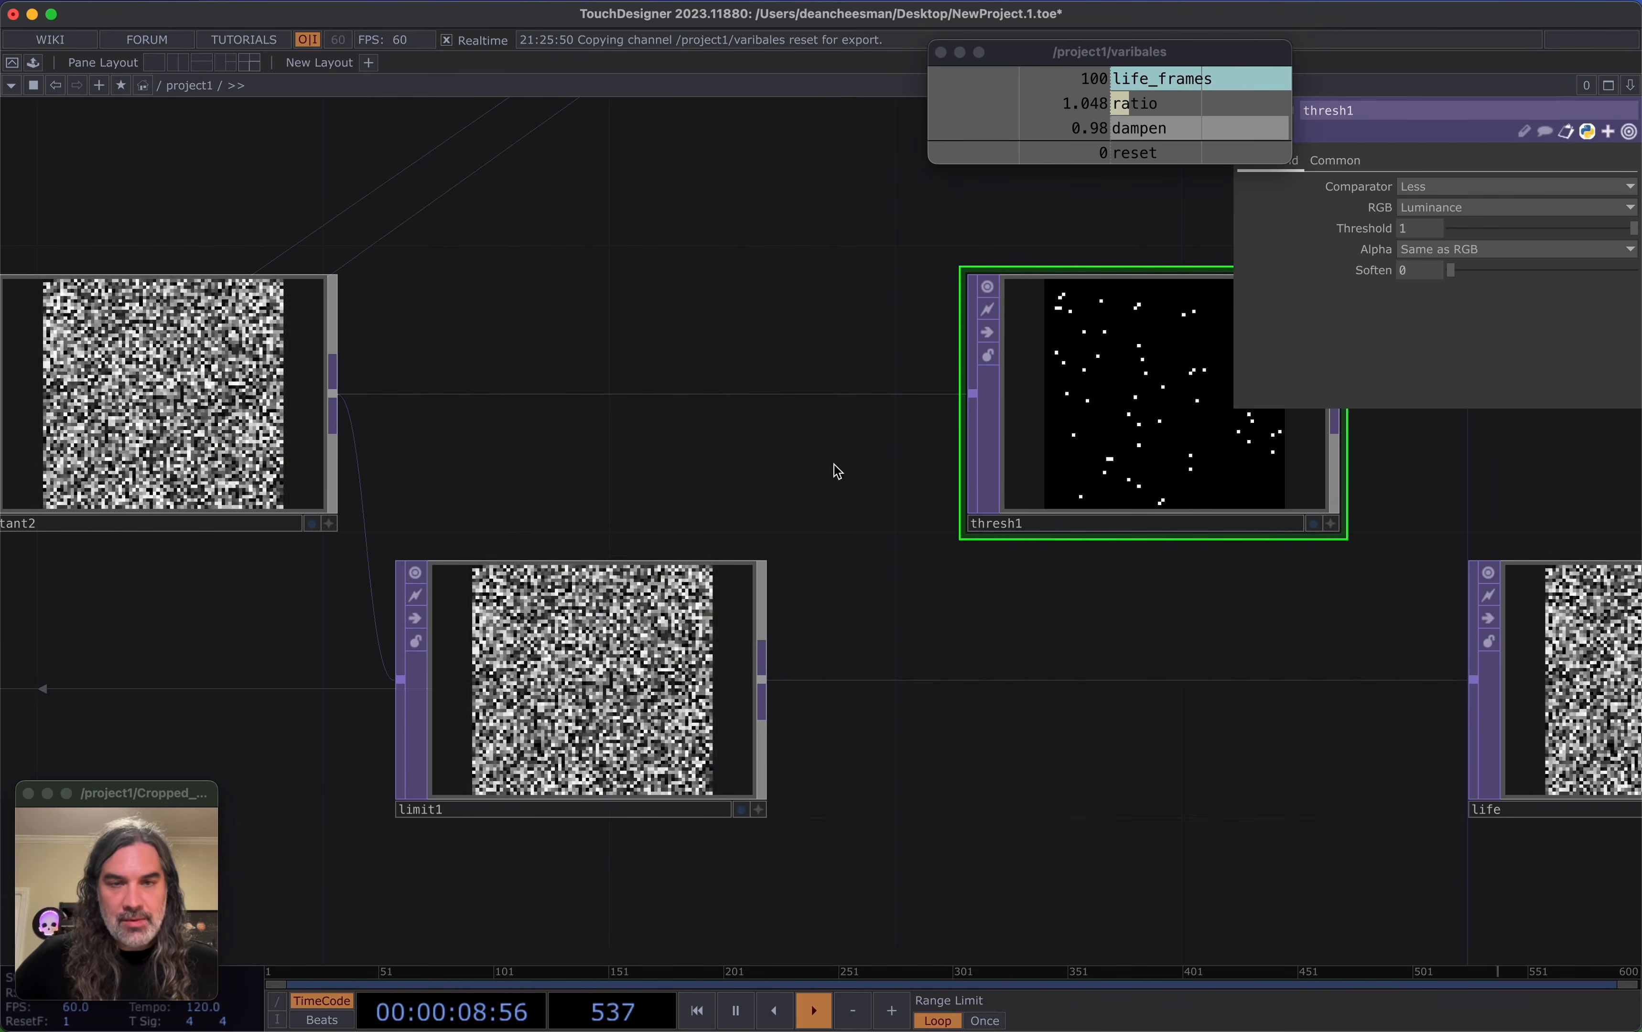
pyautogui.moveTo(924, 481); pyautogui.dragTo(624, 531)
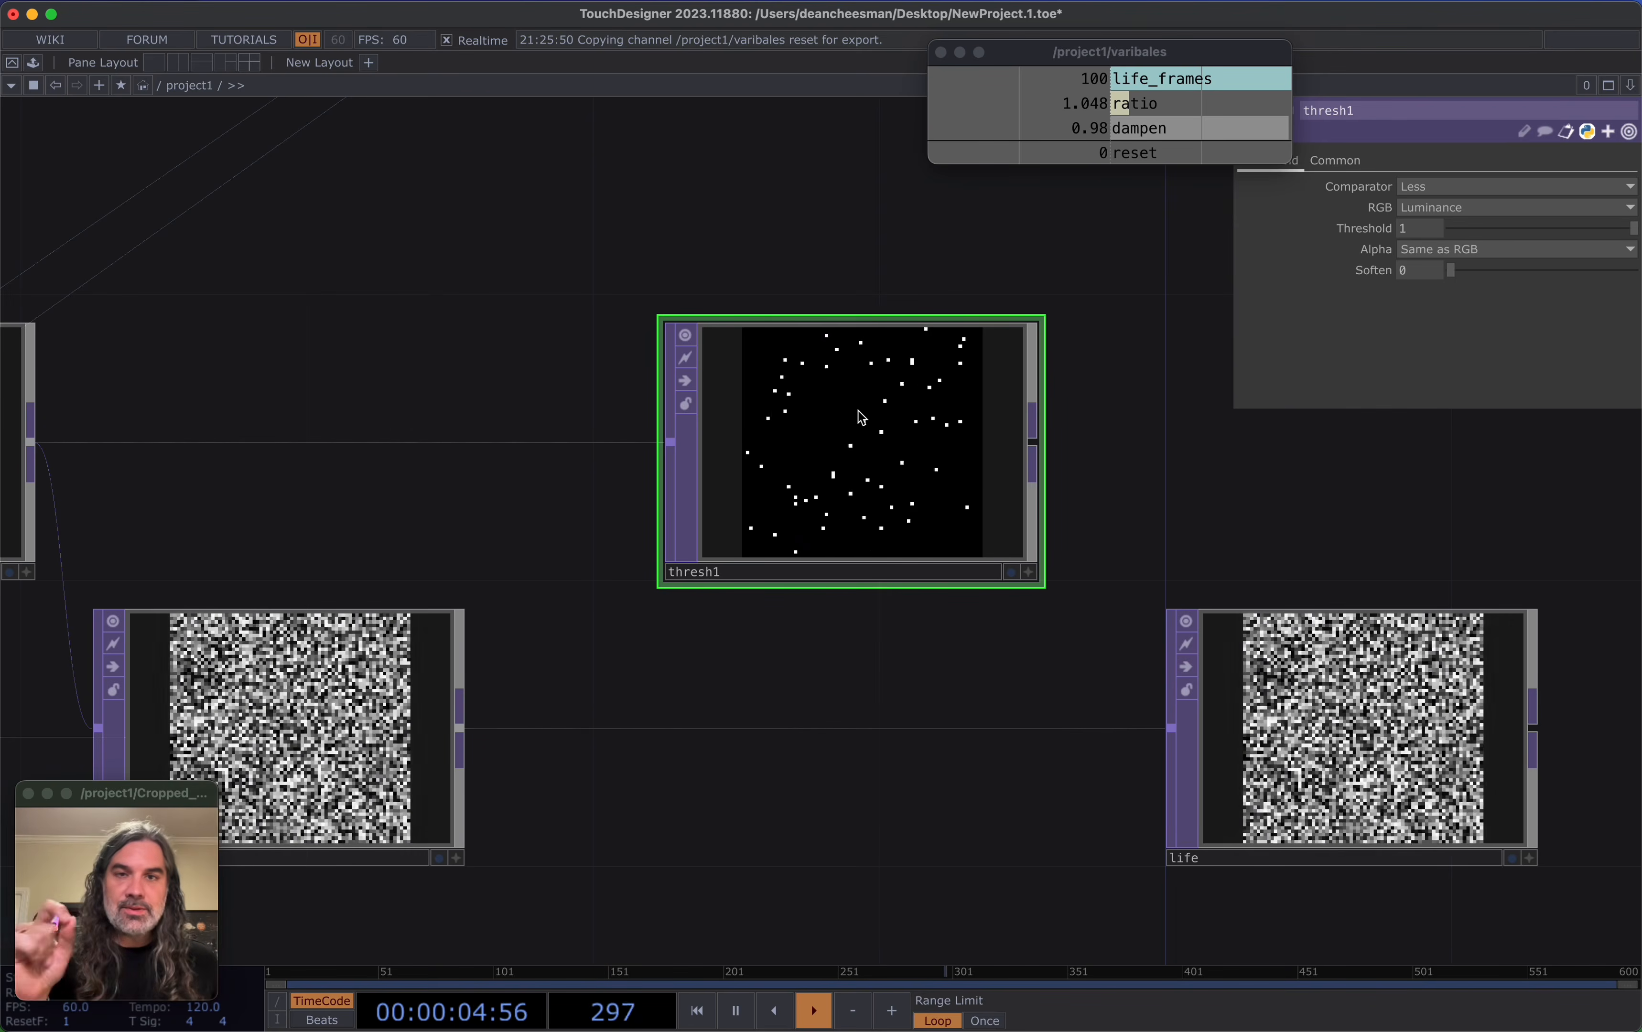
pyautogui.scroll(-5, 861, 416)
pyautogui.click(967, 417)
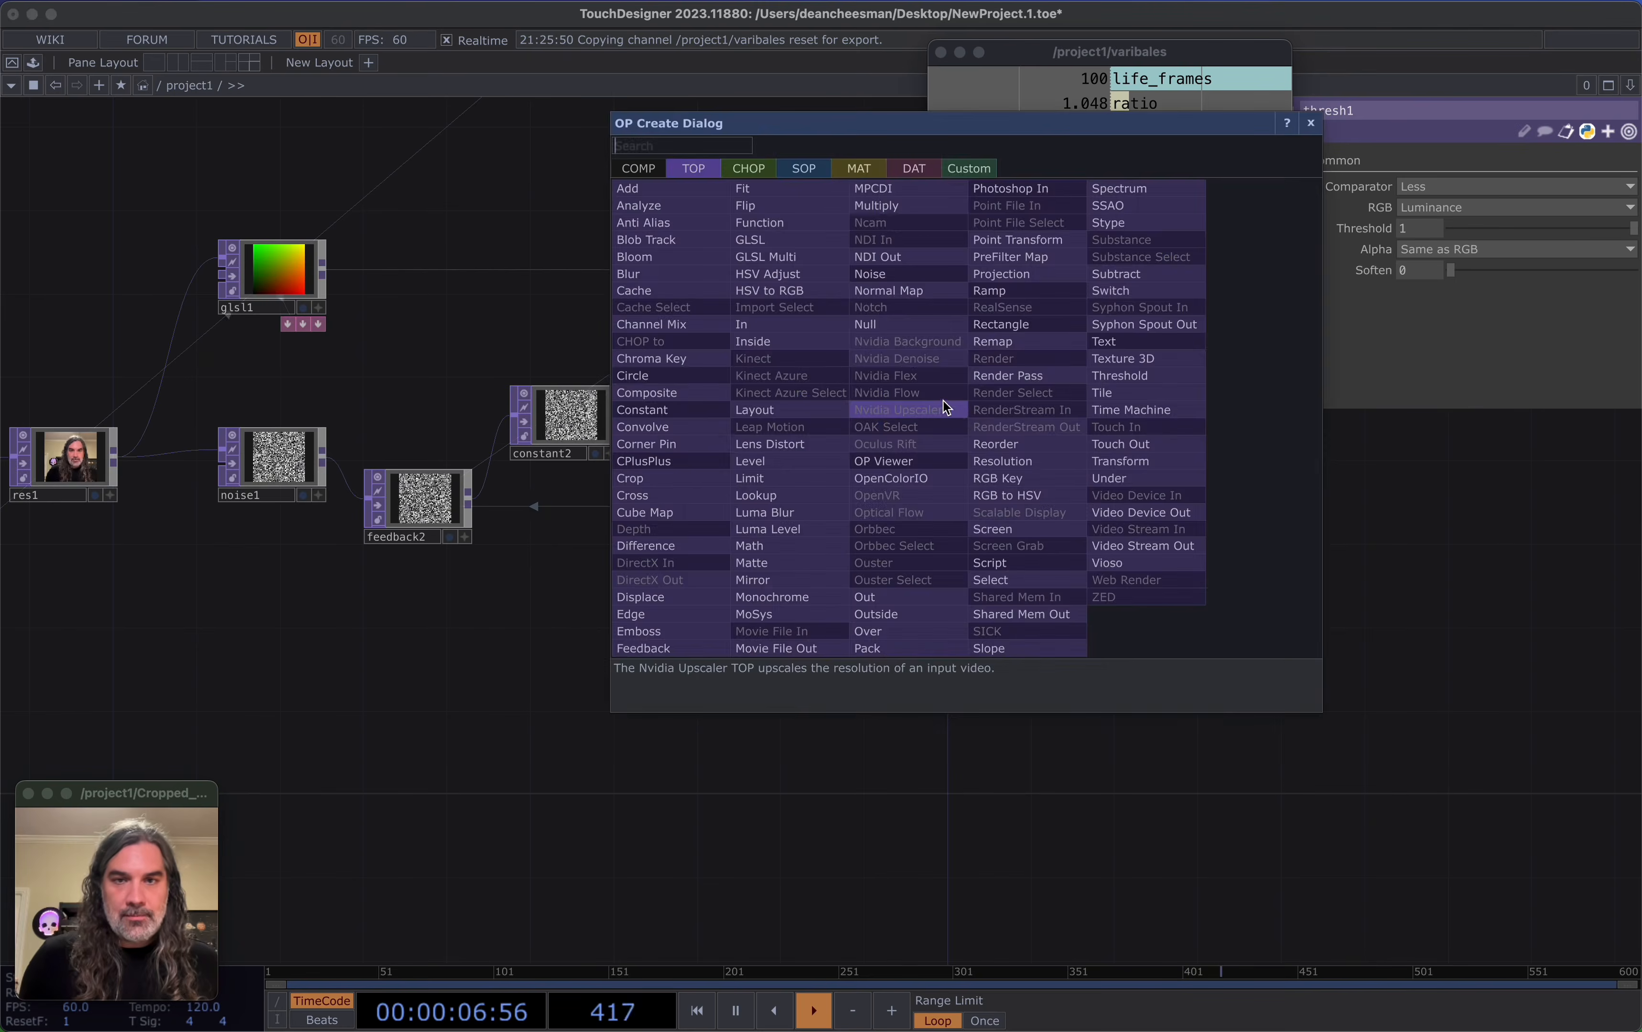
pyautogui.click(900, 324)
pyautogui.click(1012, 413)
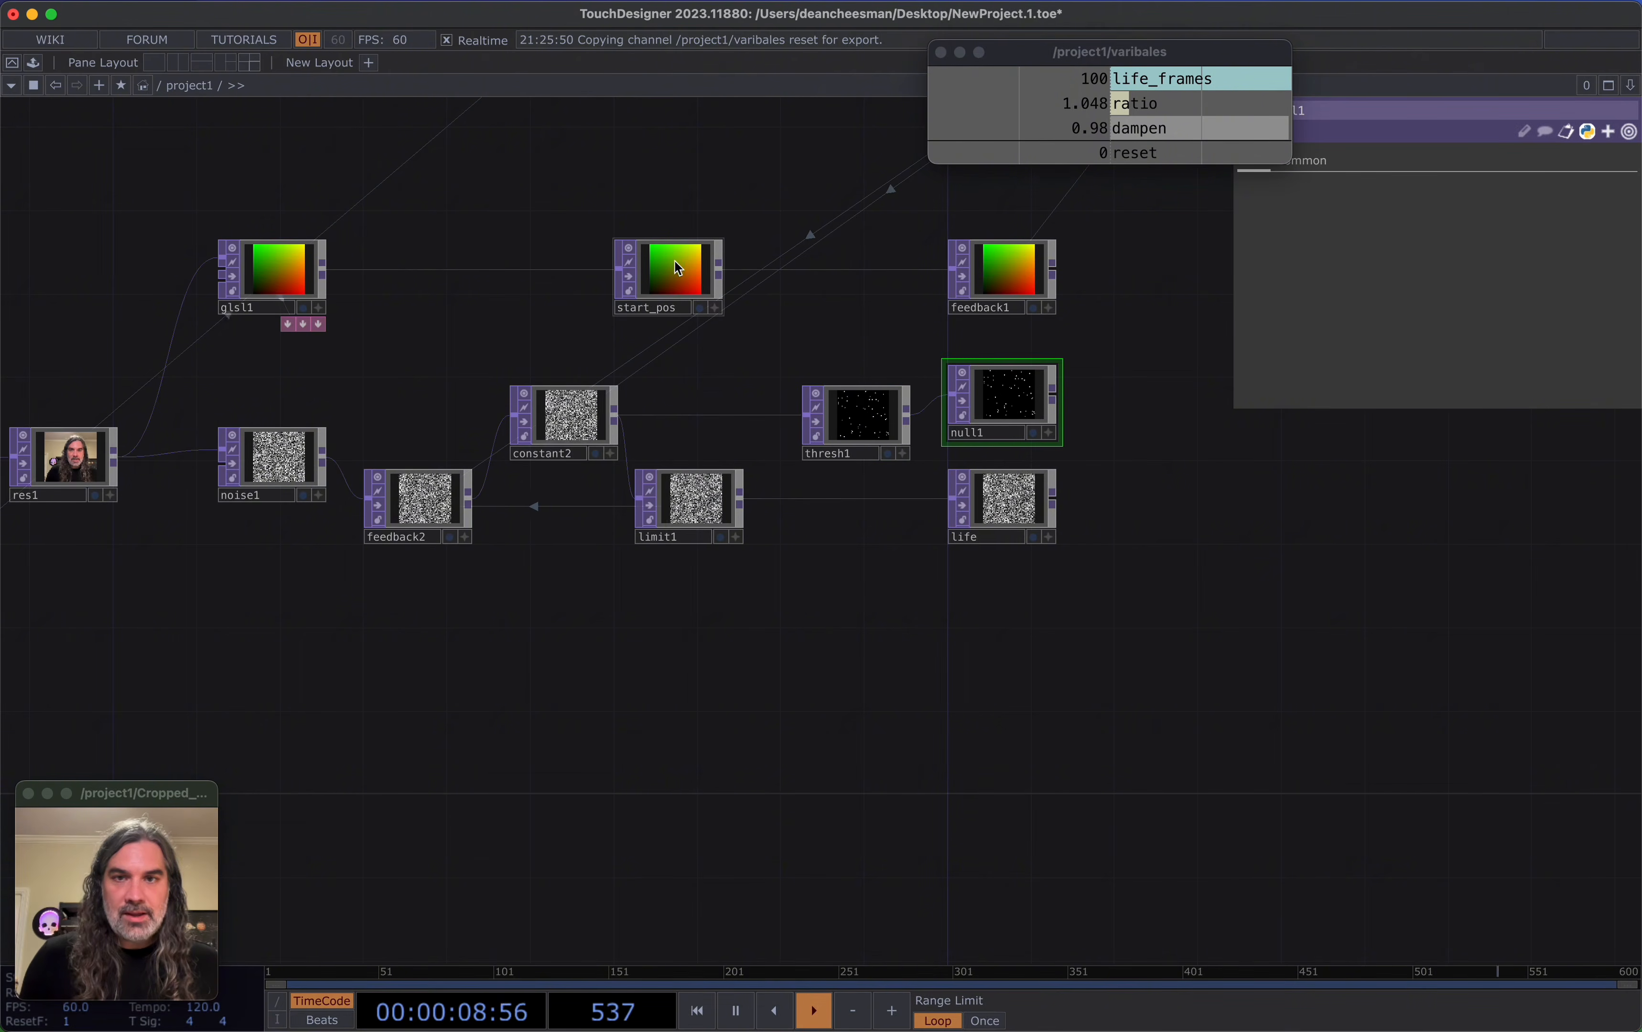
pyautogui.scroll(3, 1006, 405)
pyautogui.click(988, 445)
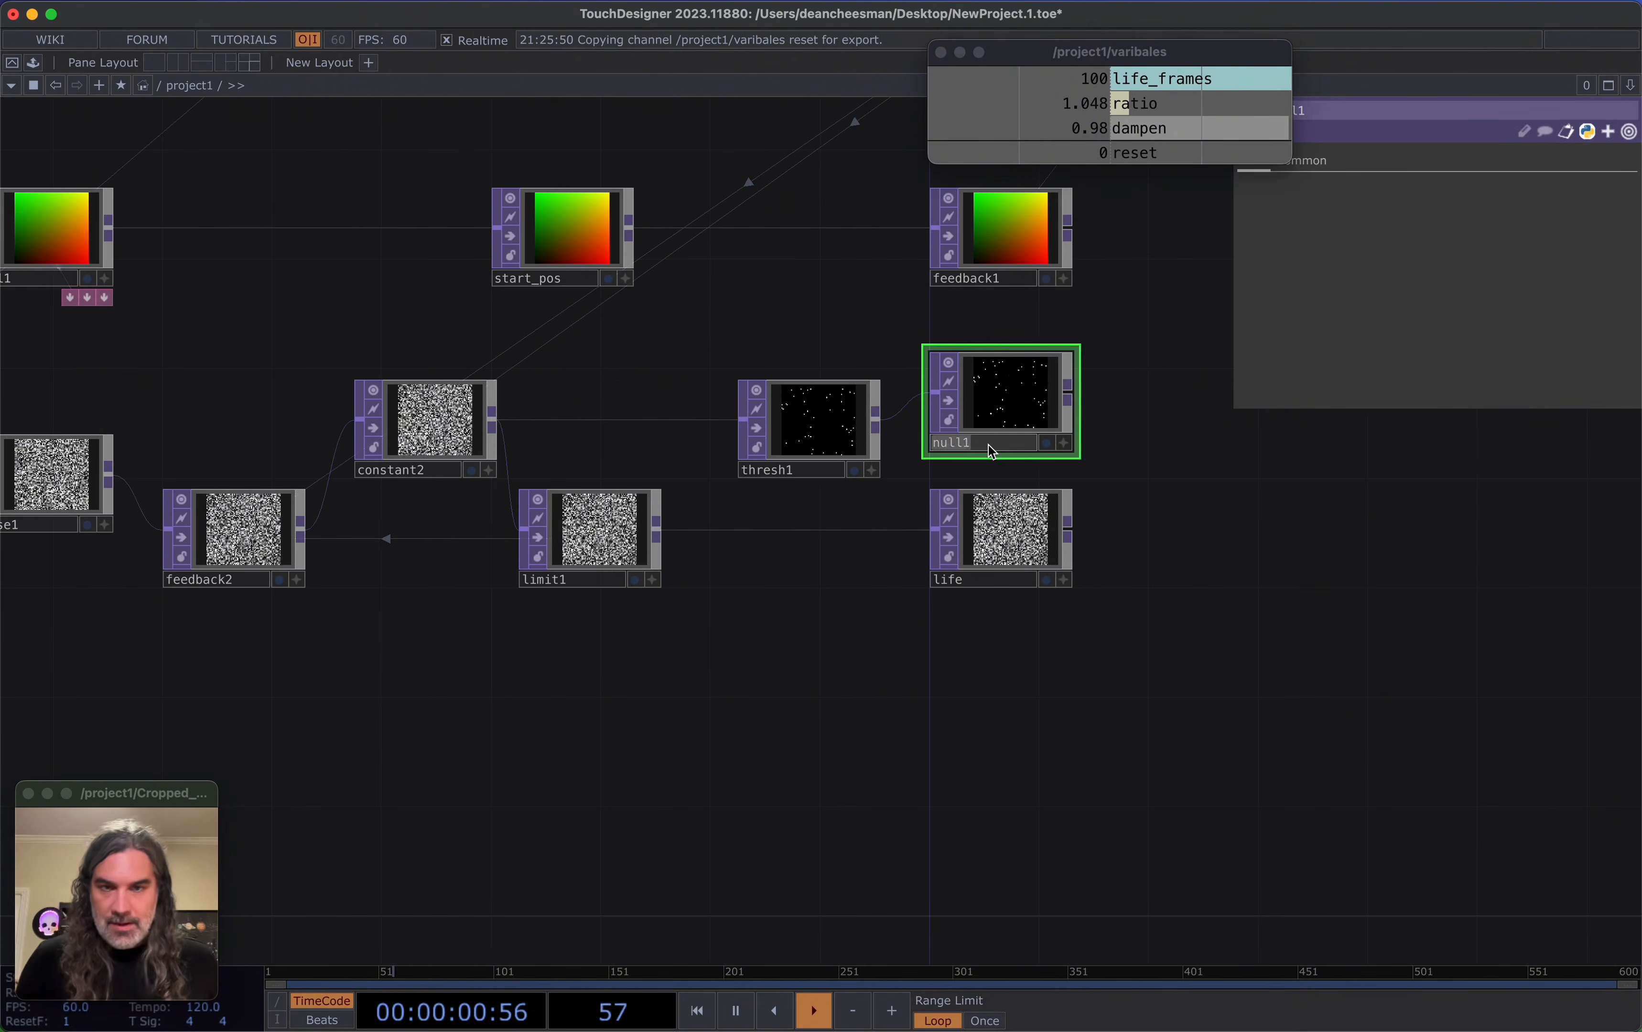
pyautogui.write('reset')
pyautogui.press('Return')
# Align thresh1 with the reset node, shift feedback1 farther along the network, and place start_pos above reset
pyautogui.moveTo(828, 435); pyautogui.dragTo(828, 408)
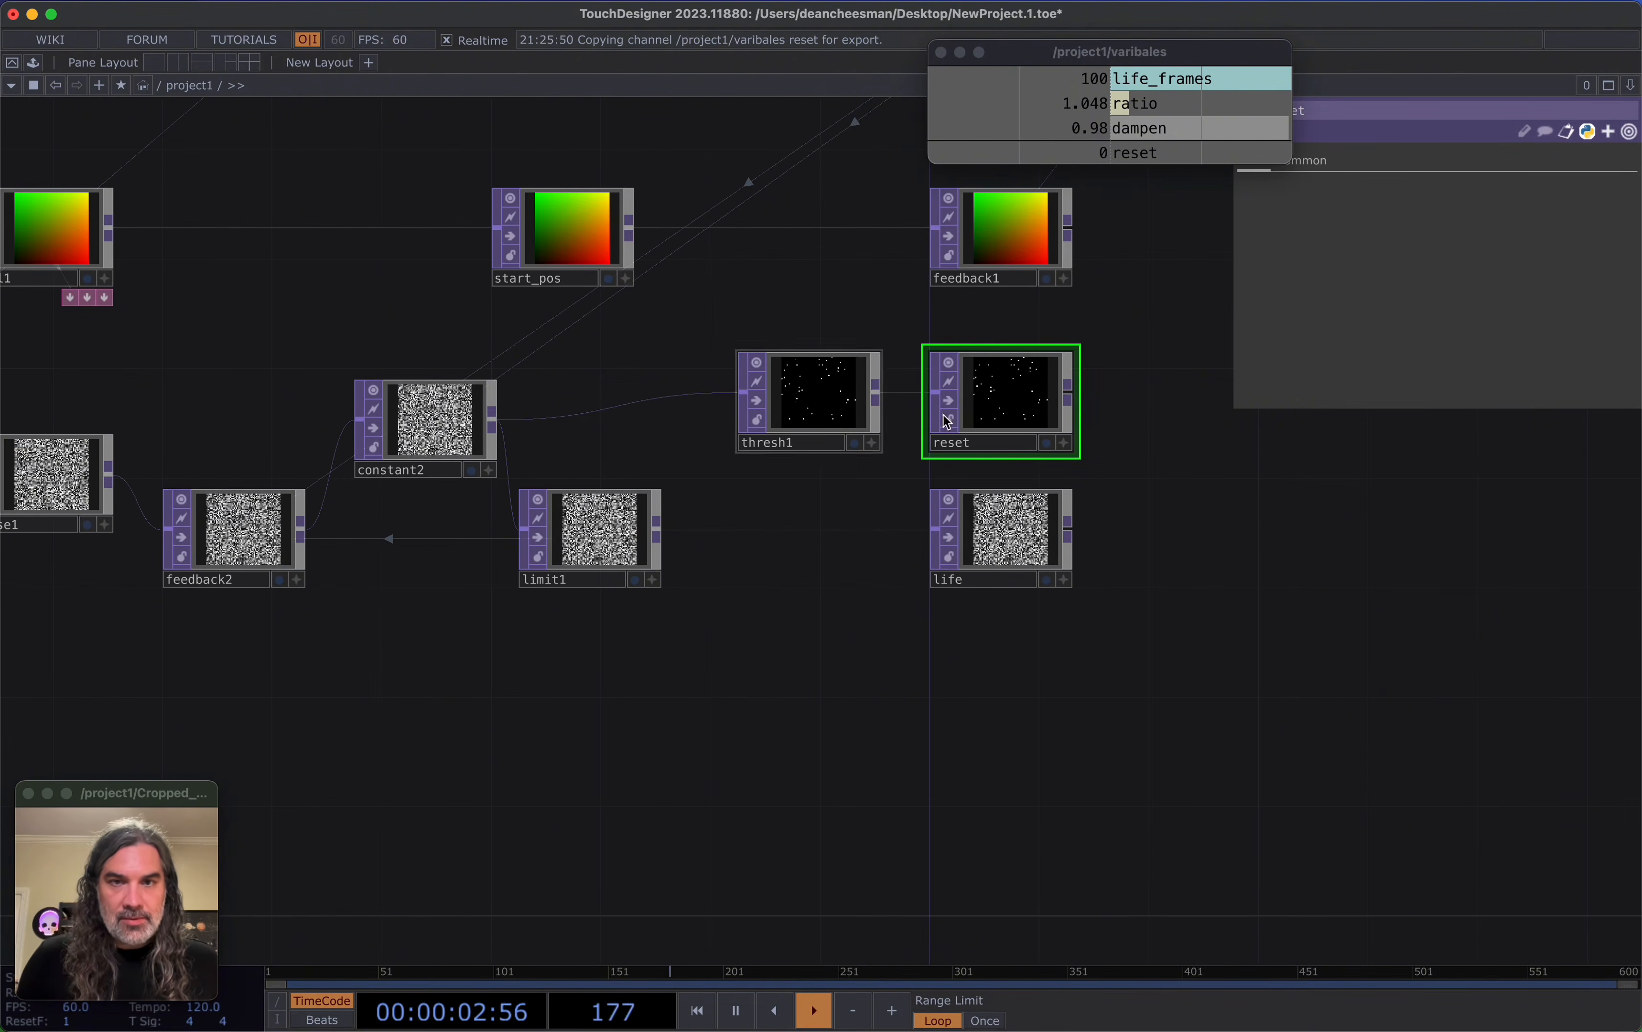
pyautogui.moveTo(1072, 667); pyautogui.dragTo(898, 668)
pyautogui.scroll(-3, 906, 540)
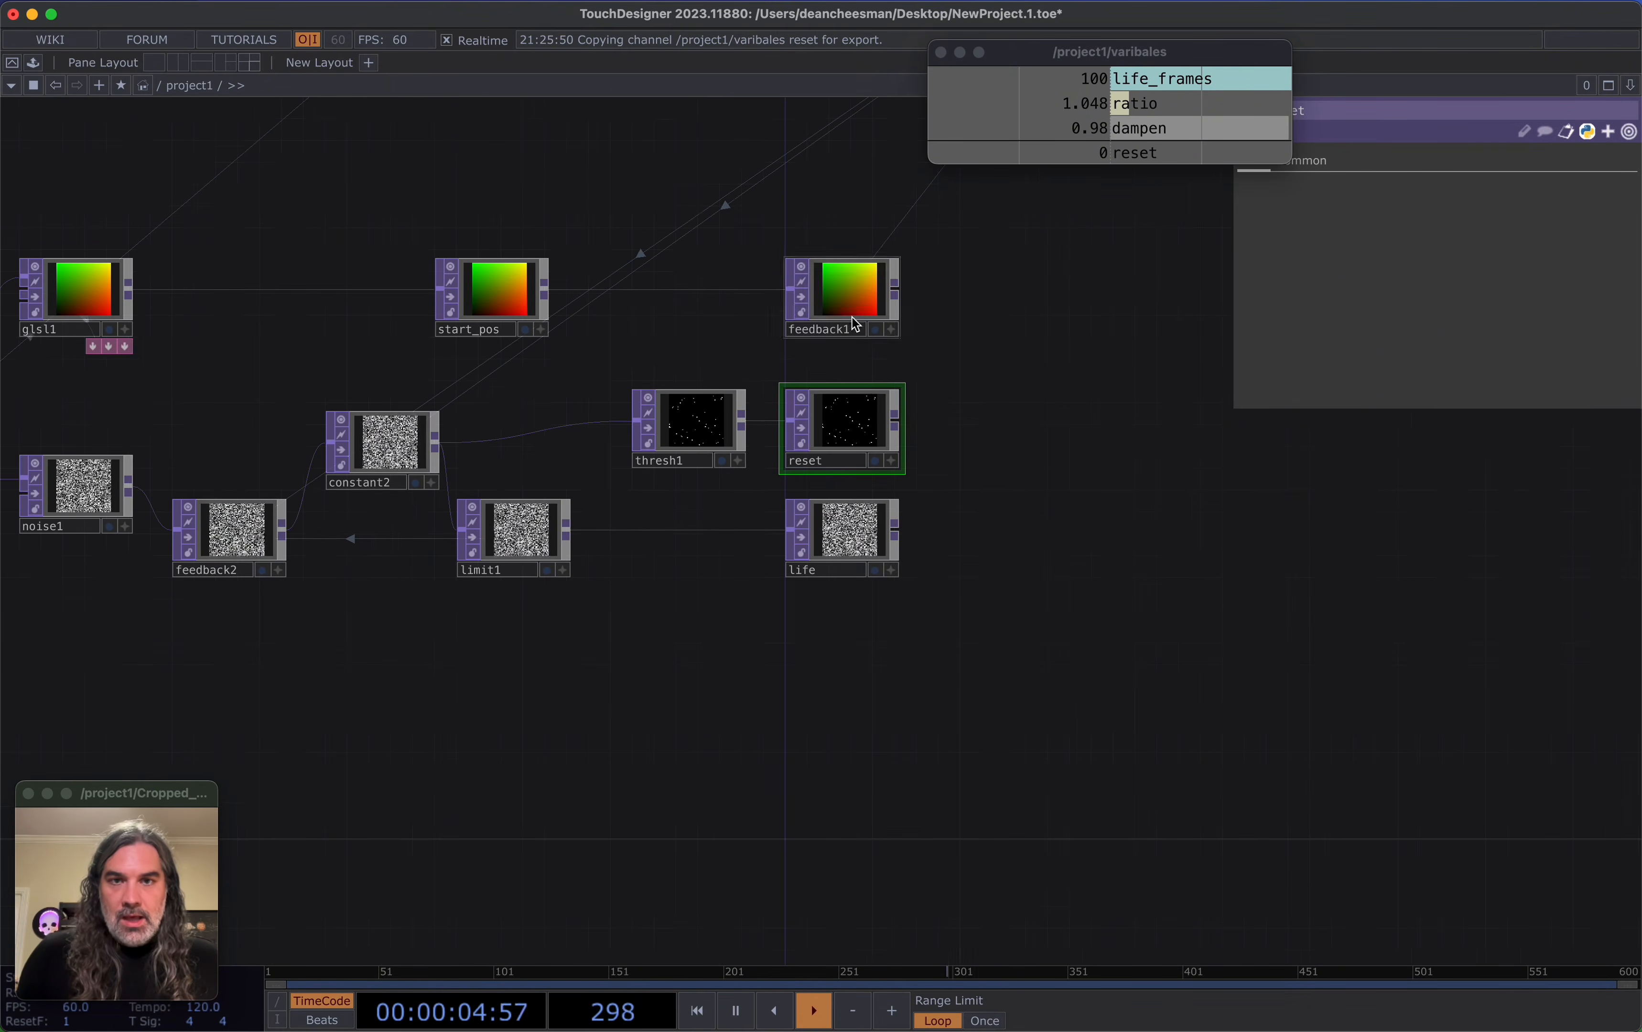
pyautogui.moveTo(840, 311); pyautogui.dragTo(993, 308)
pyautogui.hscroll(-3, 594, 253)
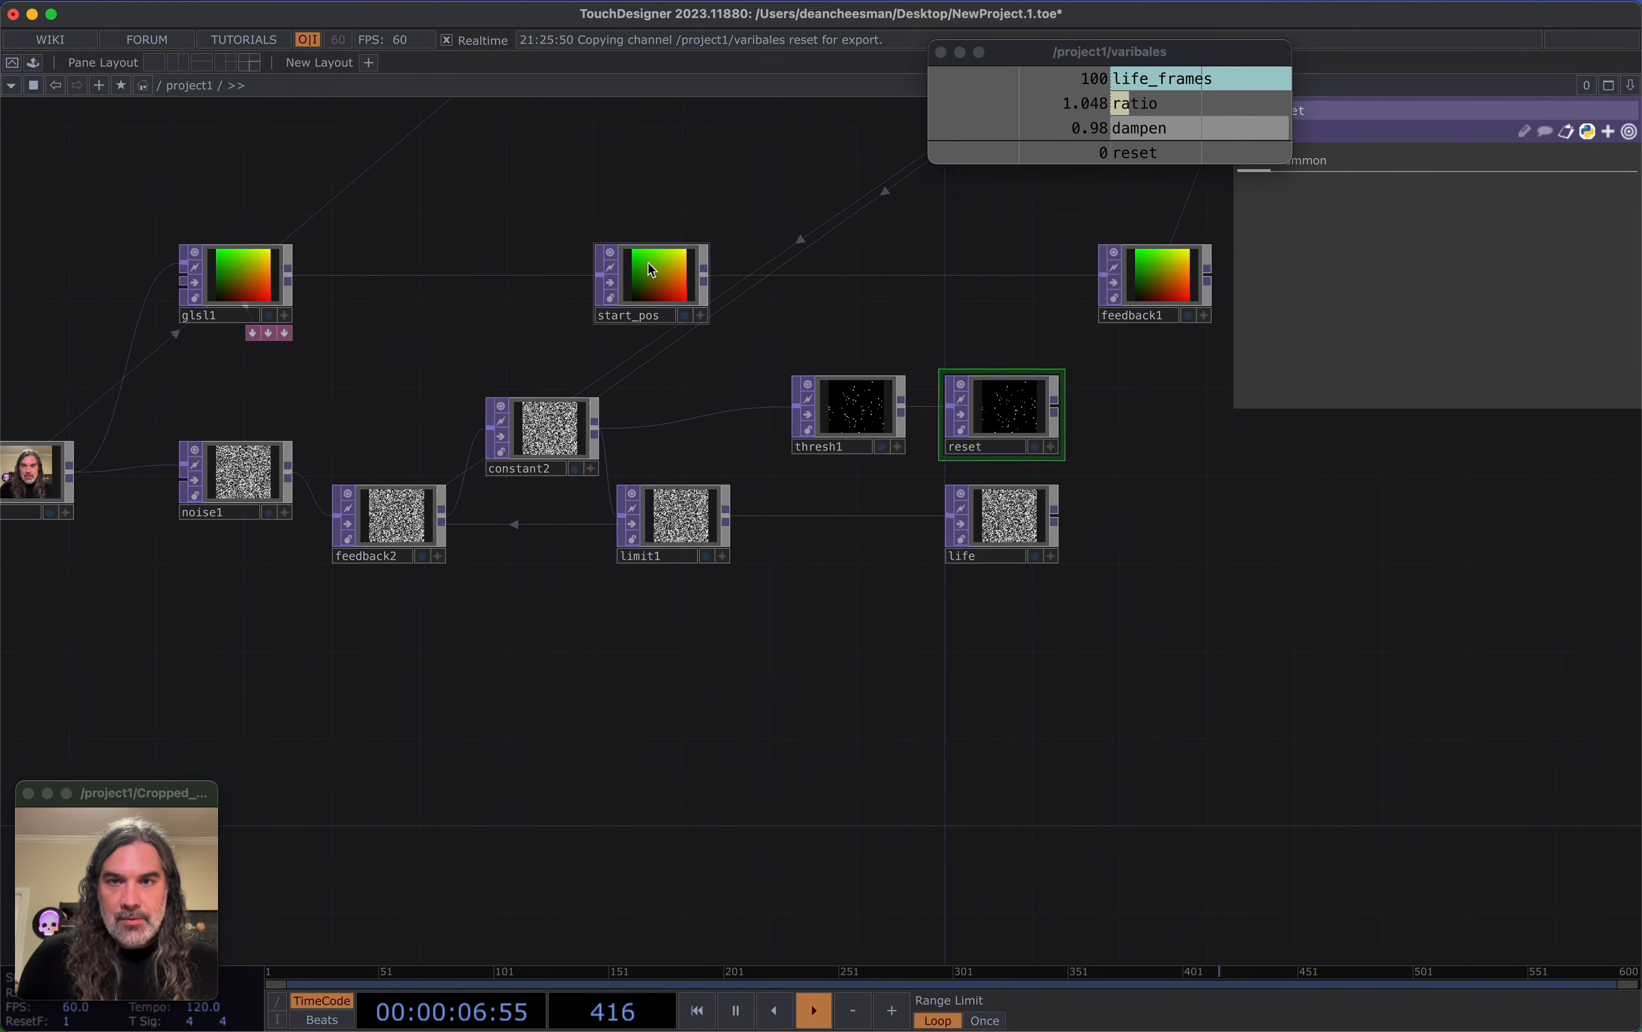
pyautogui.moveTo(648, 263); pyautogui.dragTo(991, 215)
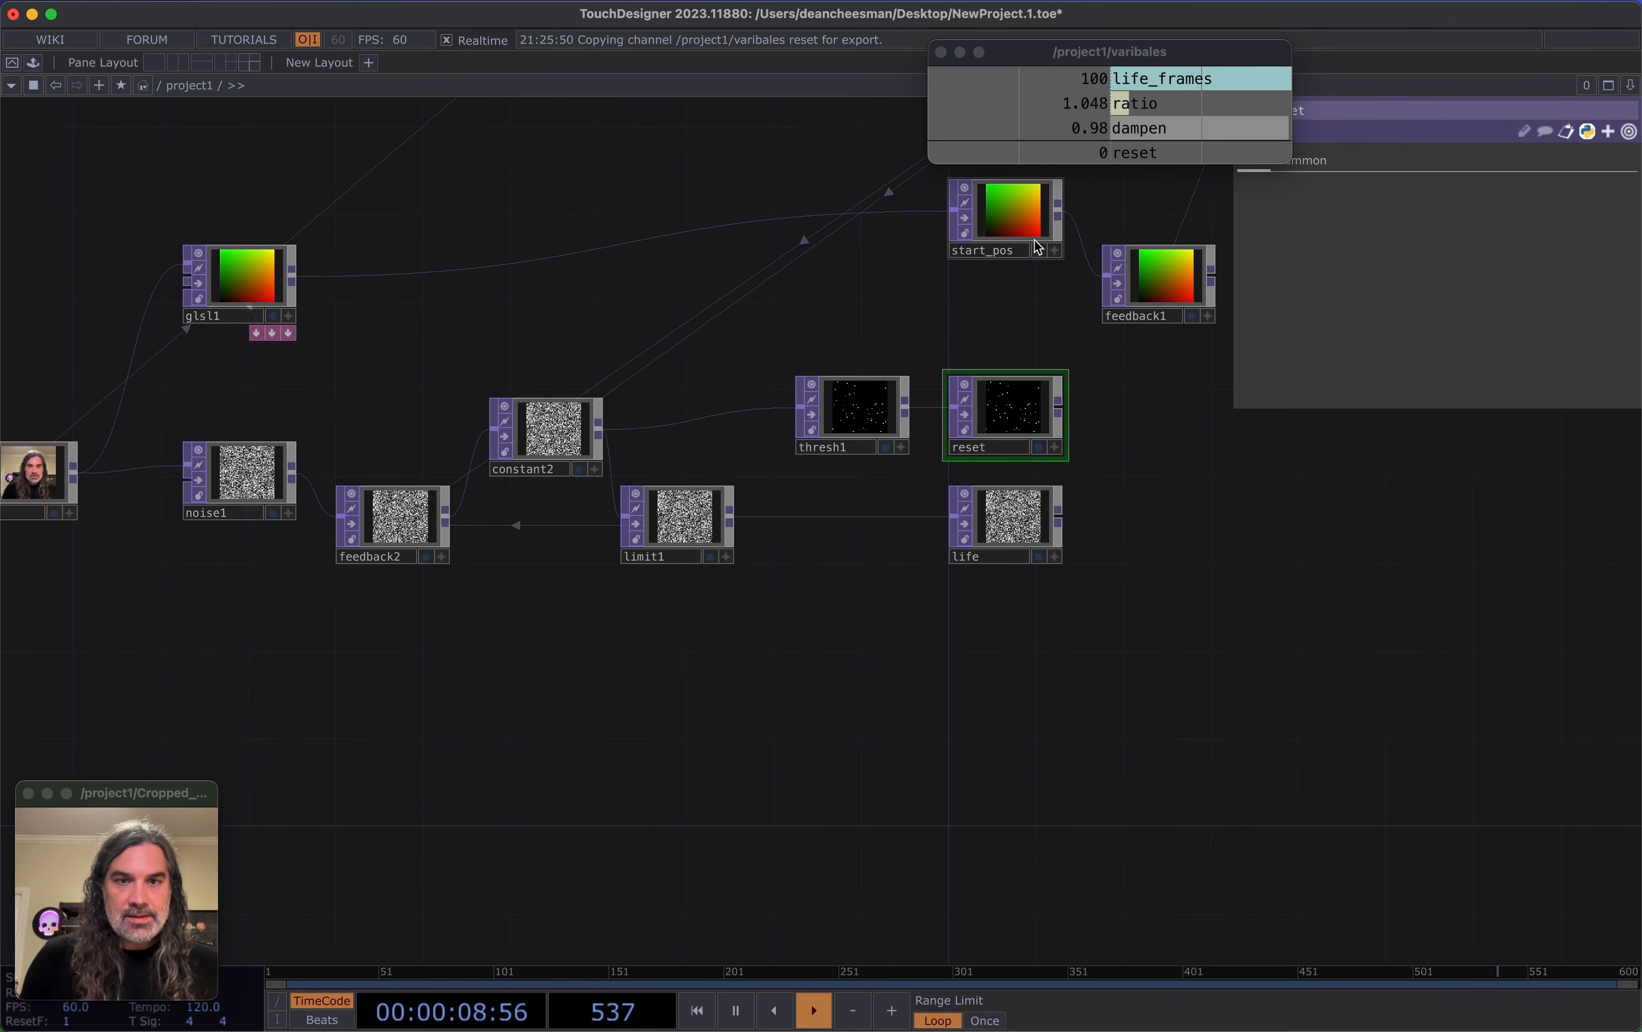
# Look back through the network from the reset and life outputs to the video node
pyautogui.moveTo(1250, 648); pyautogui.dragTo(1034, 619)
pyautogui.scroll(-3, 990, 608)
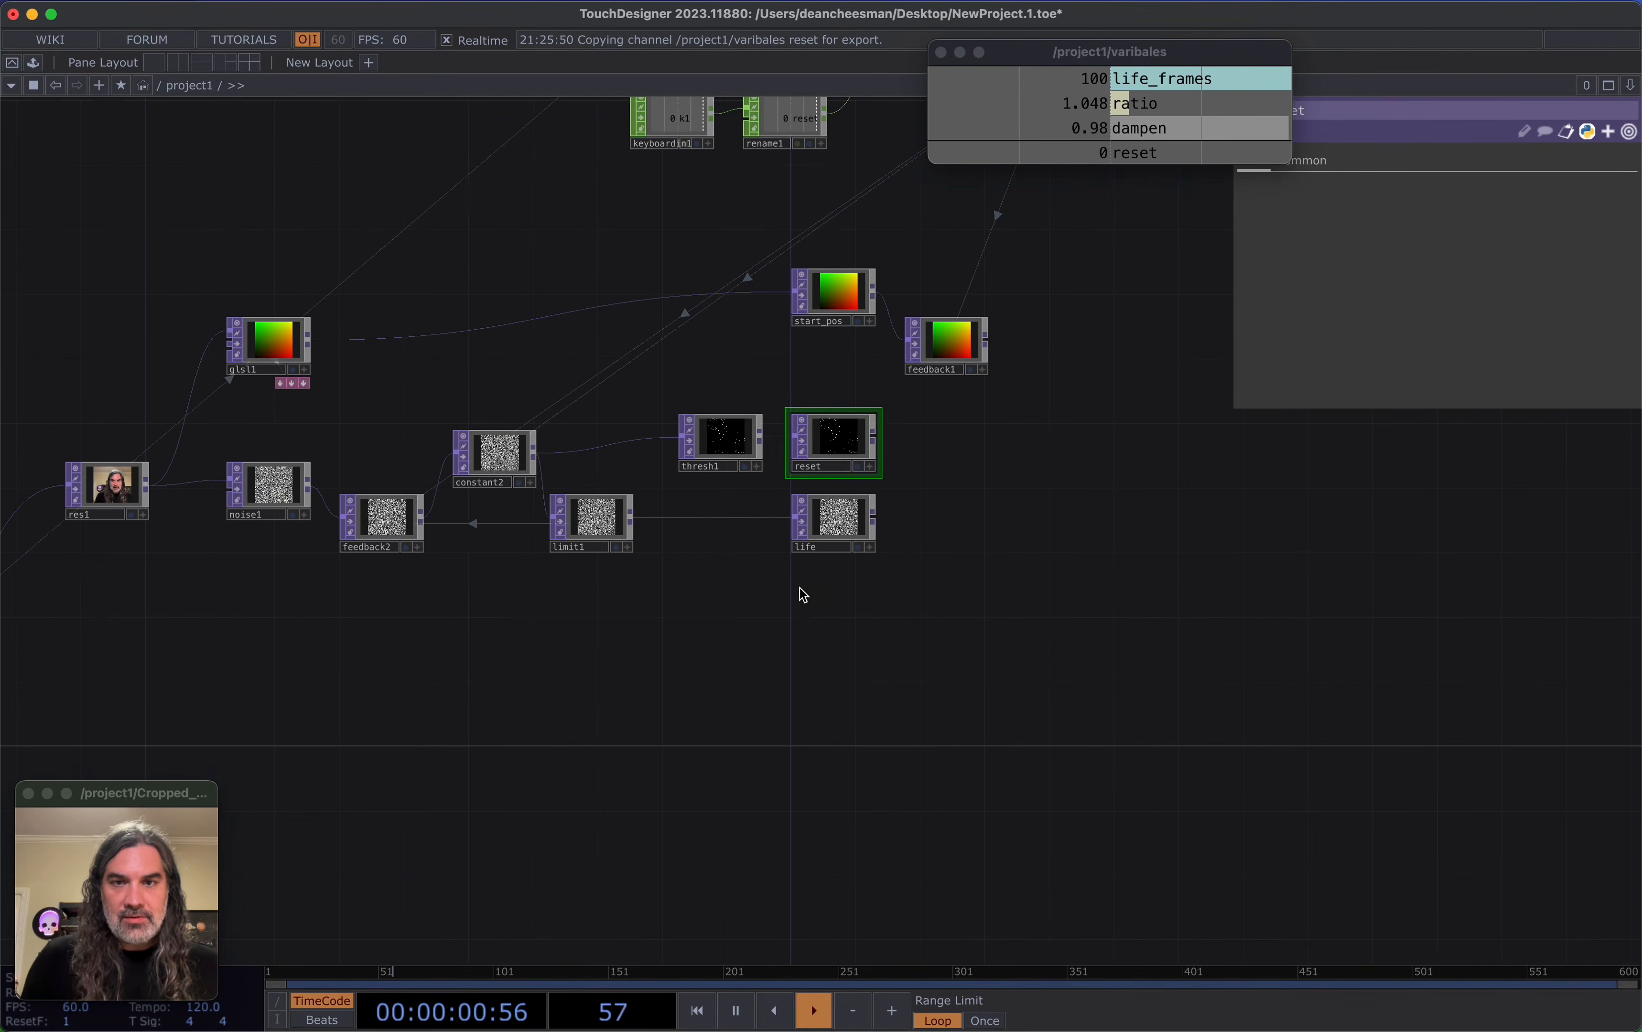
pyautogui.hscroll(-5, 942, 580)
pyautogui.scroll(-2, 942, 580)
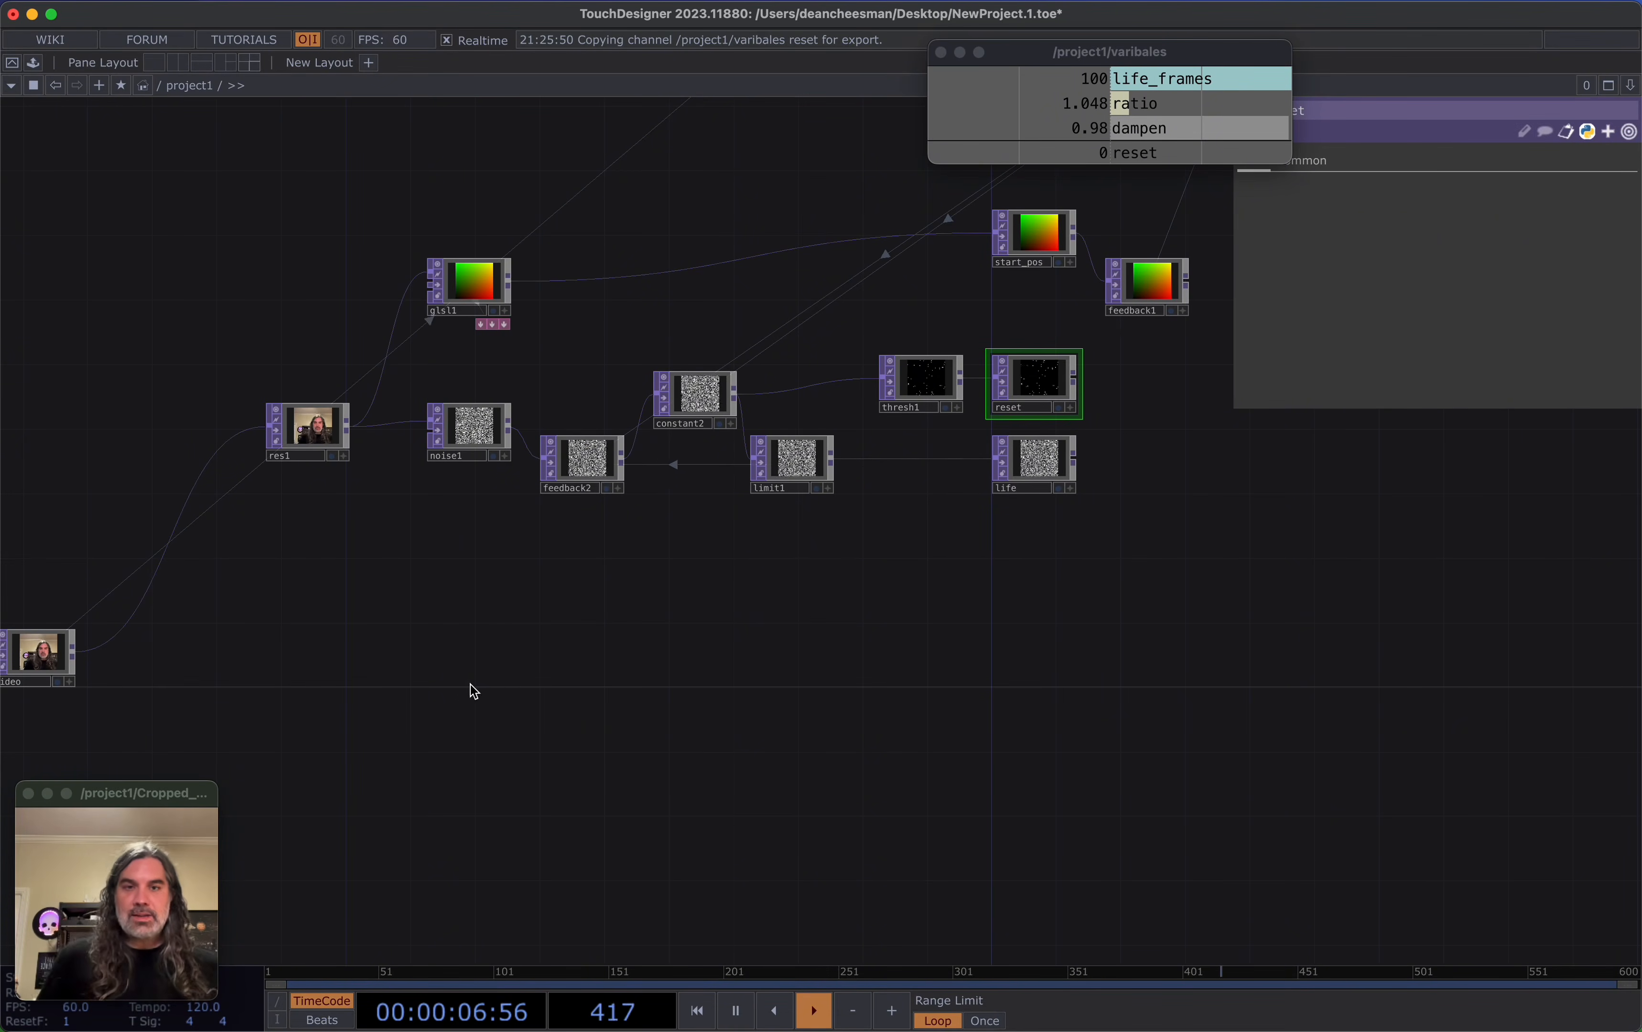
pyautogui.moveTo(596, 644); pyautogui.dragTo(670, 659)
pyautogui.scroll(-3, 703, 656)
pyautogui.moveTo(793, 659); pyautogui.dragTo(789, 545)
pyautogui.scroll(1, 723, 701)
pyautogui.scroll(2, 723, 701)
pyautogui.scroll(3, 520, 626)
pyautogui.moveTo(520, 627); pyautogui.dragTo(740, 553)
pyautogui.scroll(3, 343, 603)
pyautogui.moveTo(343, 603); pyautogui.dragTo(525, 561)
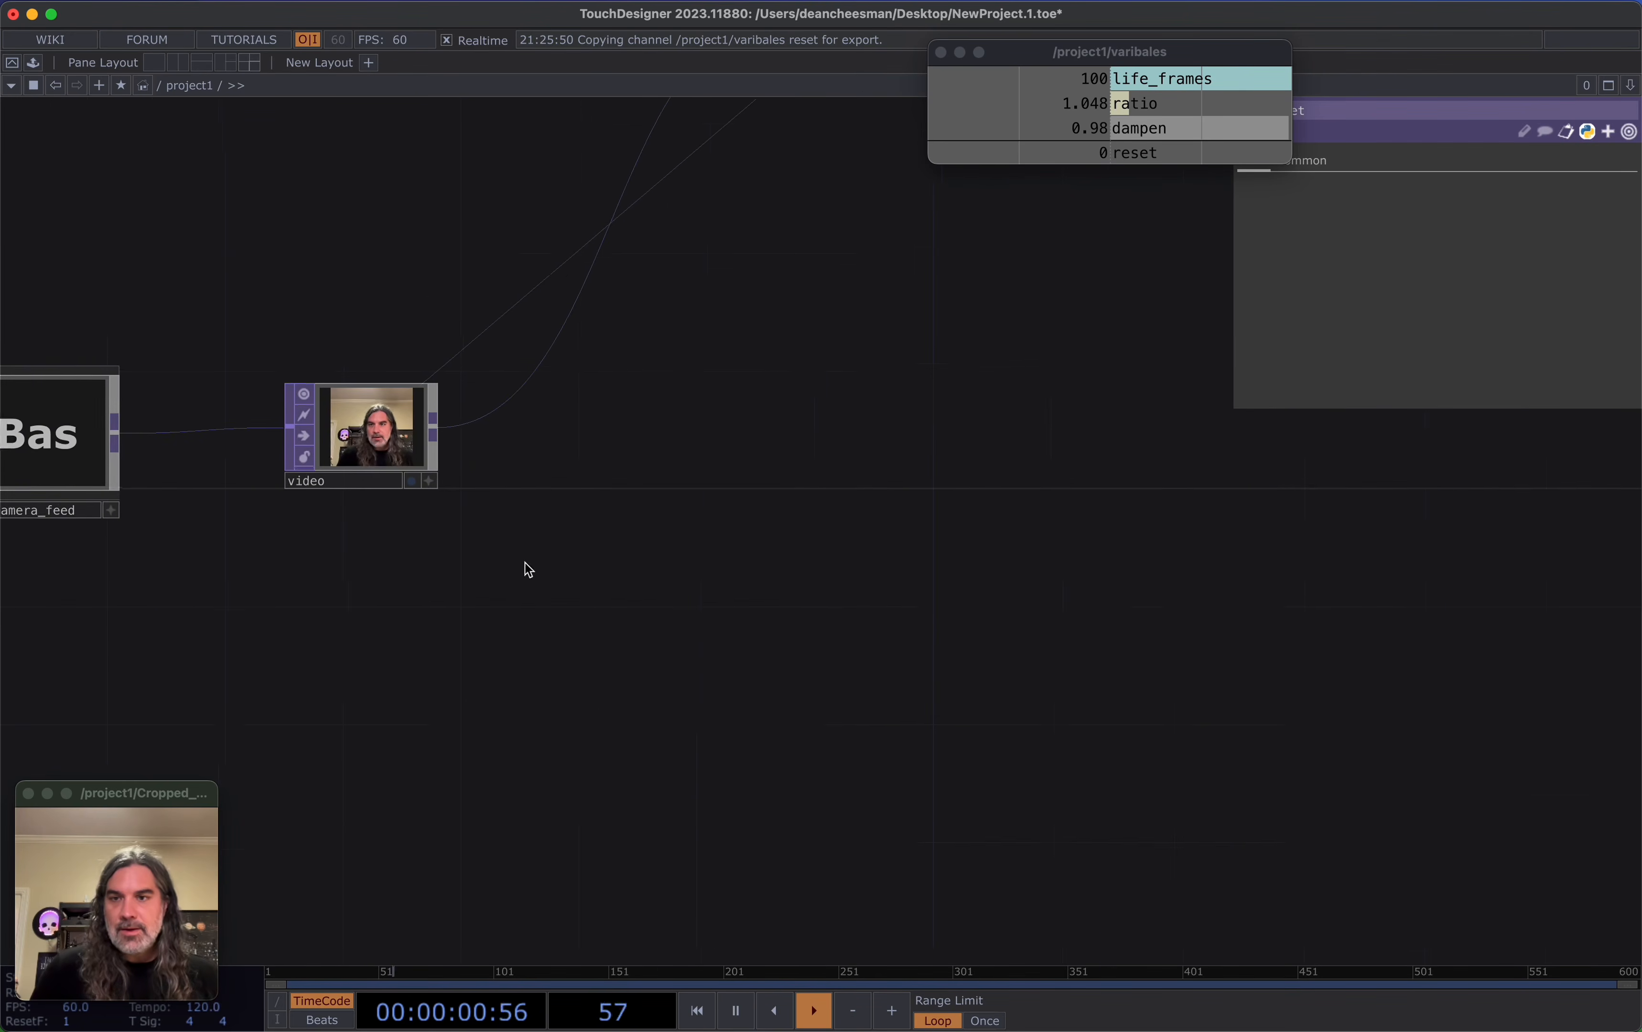
pyautogui.scroll(1, 529, 569)
# Add the opticalFlow component from the Derivative Tools palette beside the video node and feed it from video's output
pyautogui.click(38, 57)
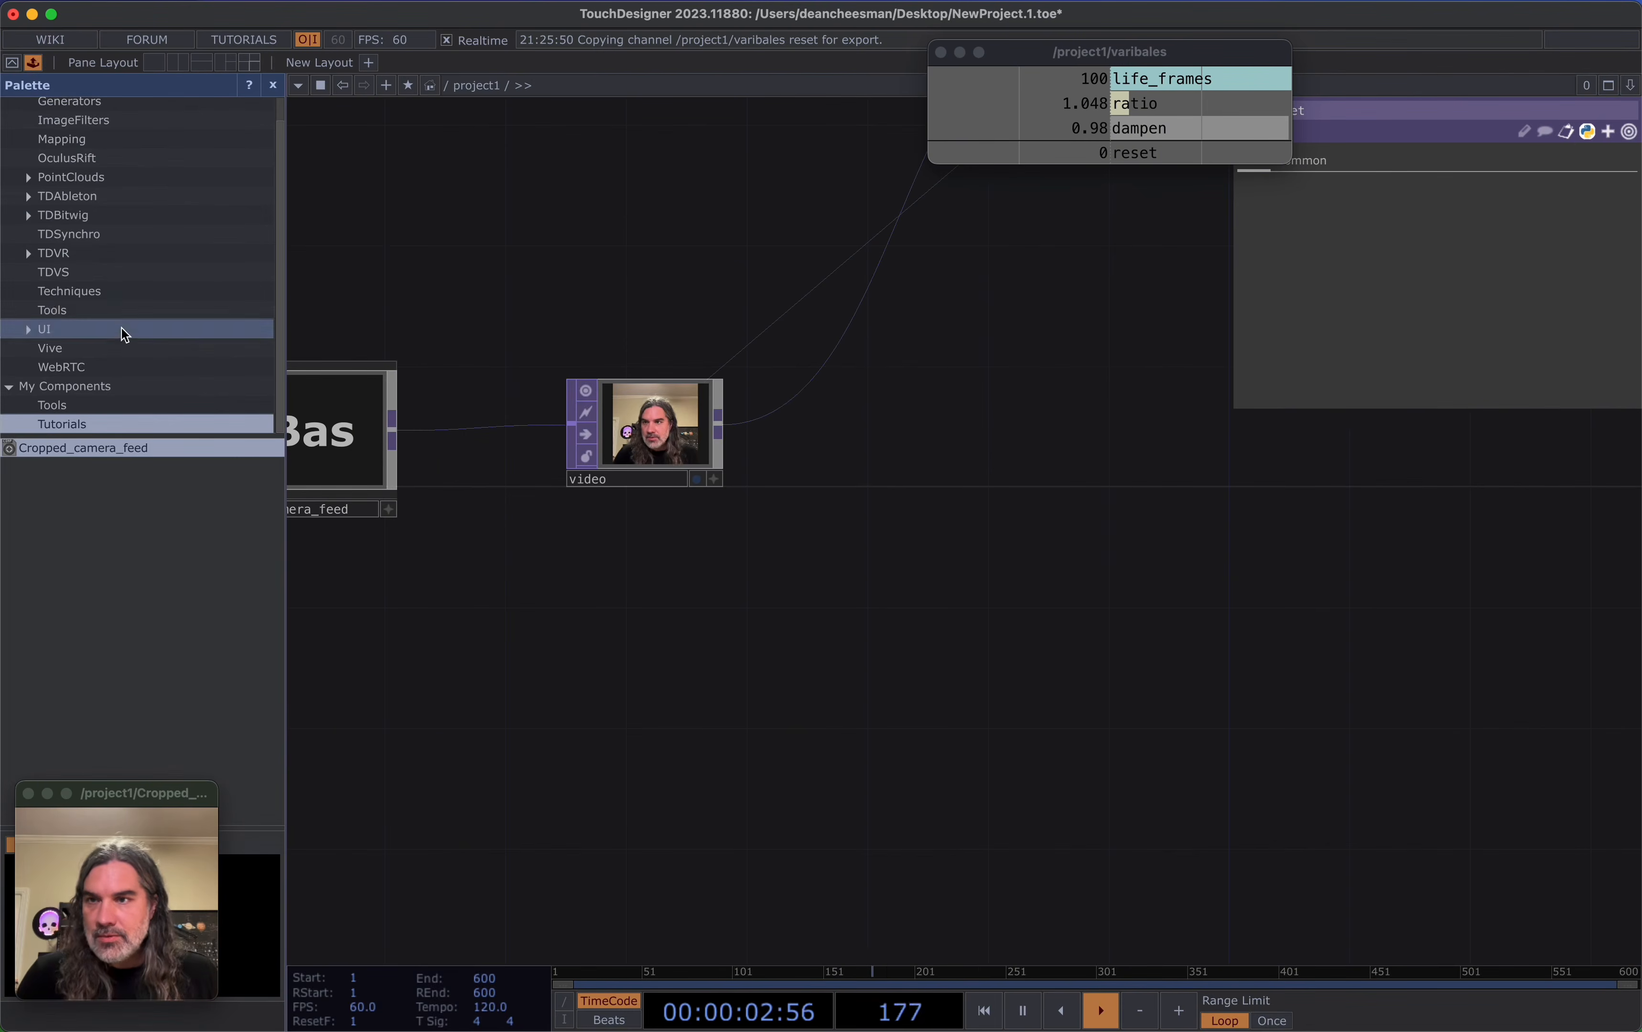
pyautogui.click(103, 332)
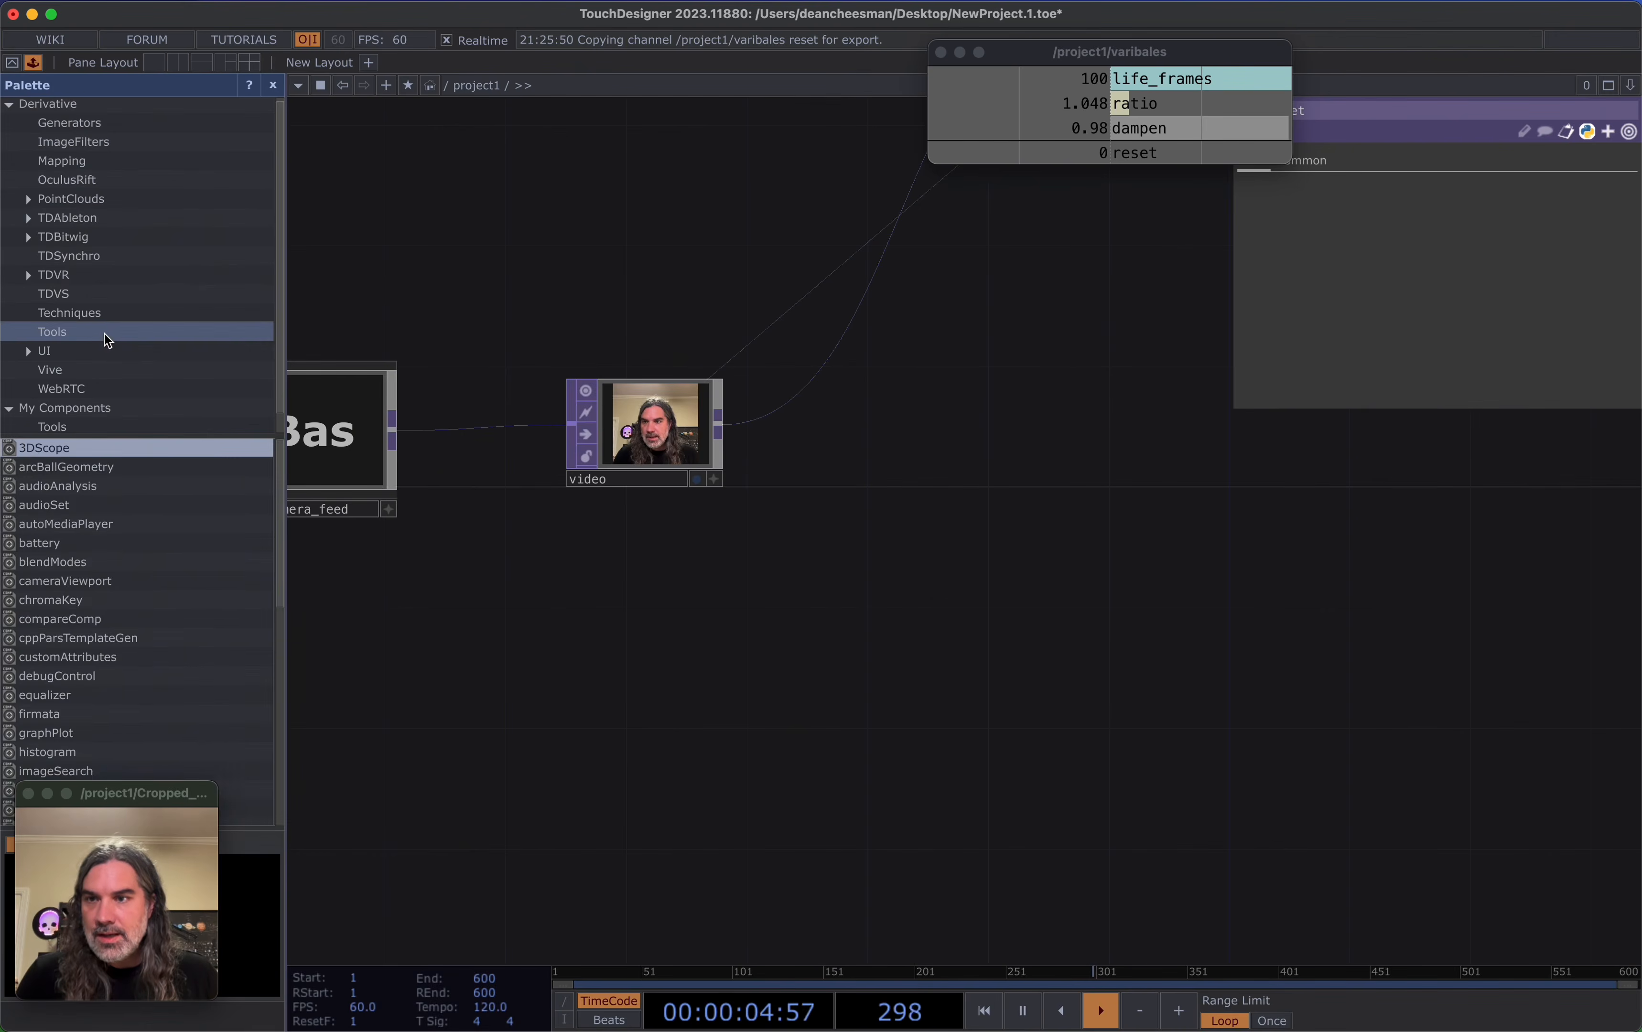
pyautogui.scroll(-5, 145, 648)
pyautogui.scroll(1, 136, 629)
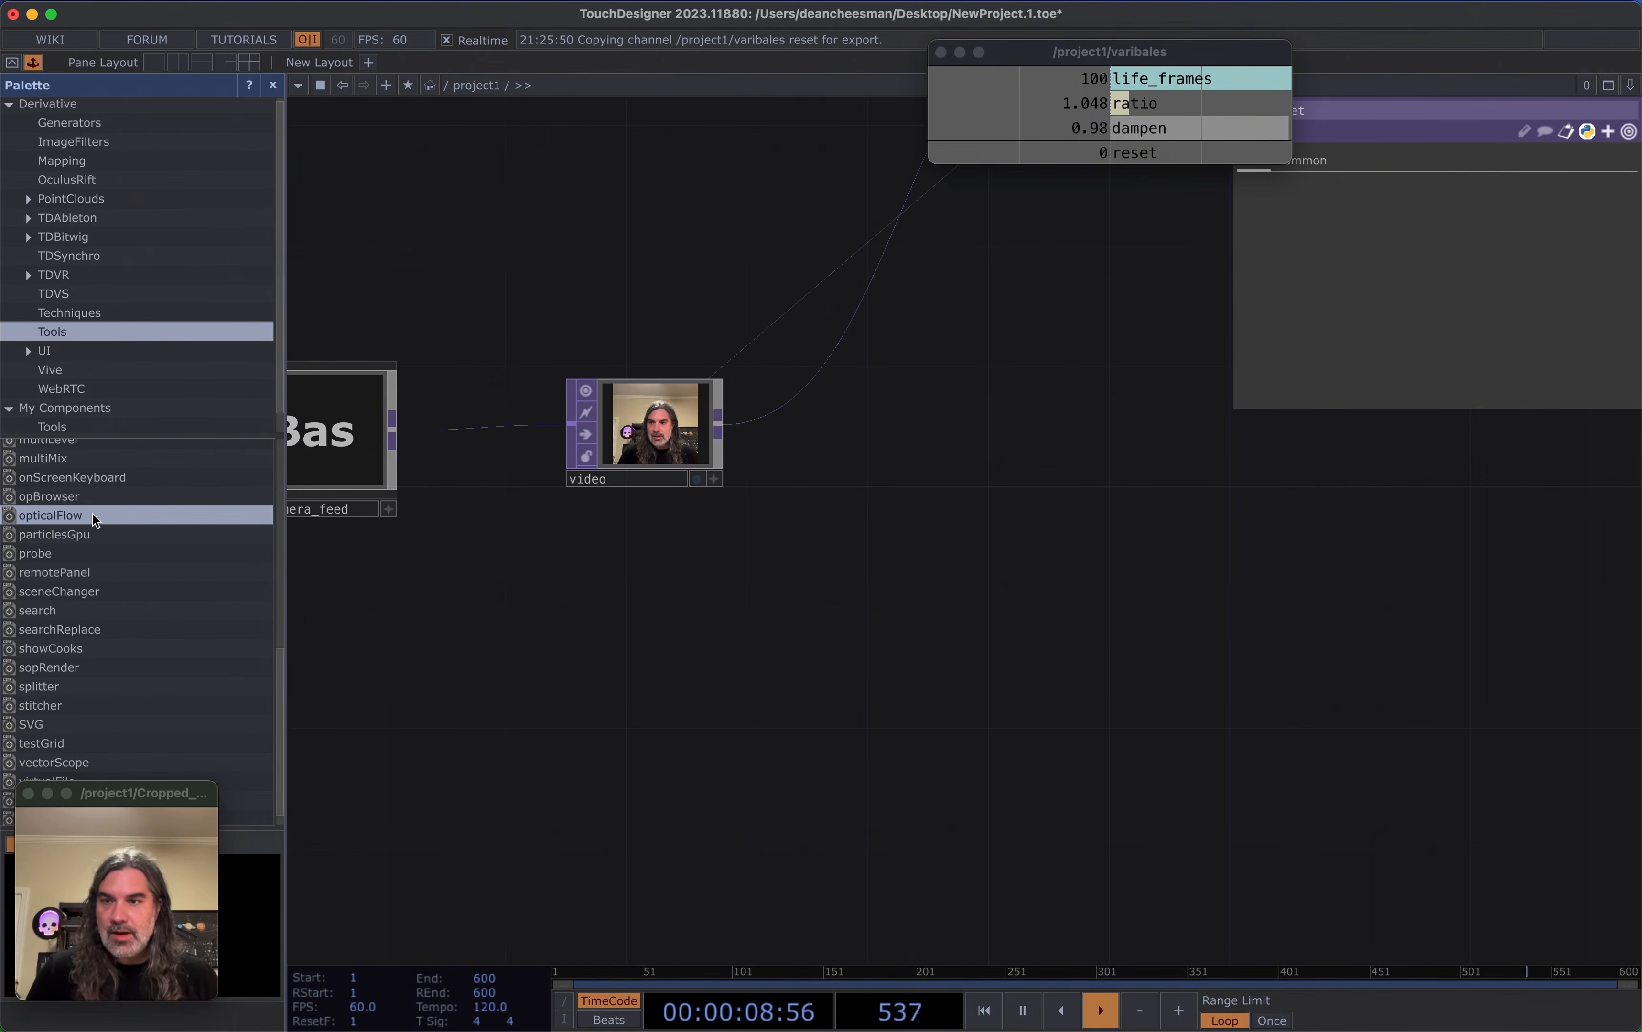
pyautogui.moveTo(853, 564); pyautogui.dragTo(854, 564)
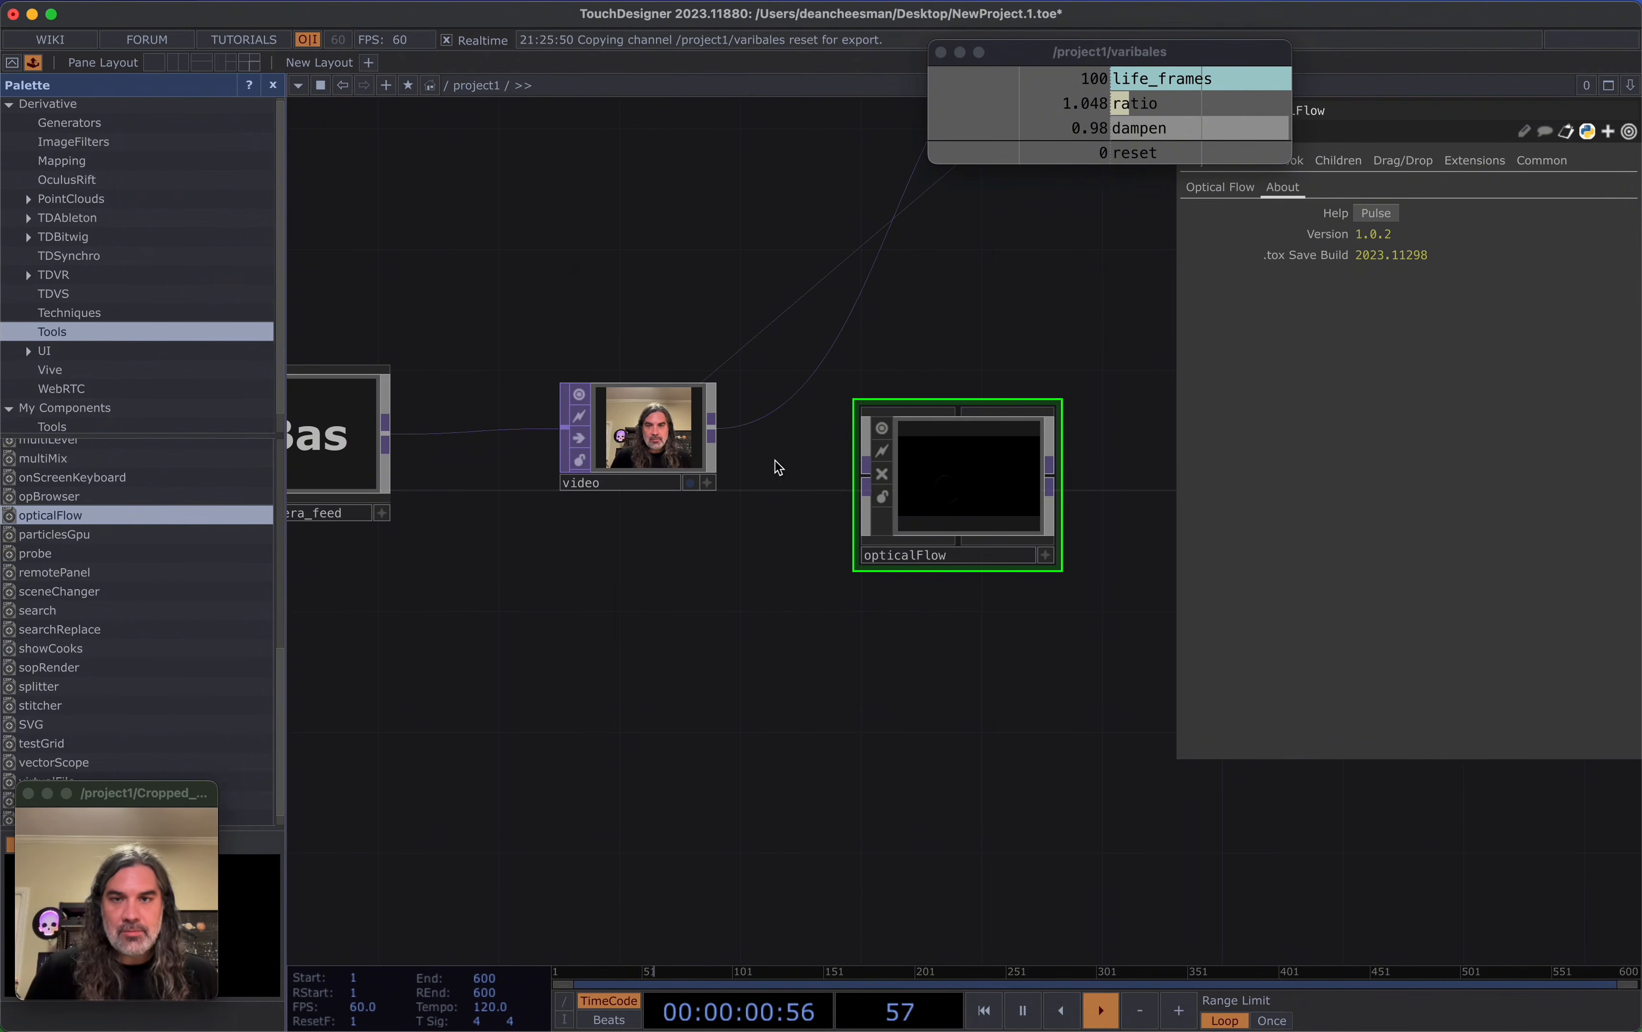
pyautogui.moveTo(816, 528); pyautogui.dragTo(714, 620)
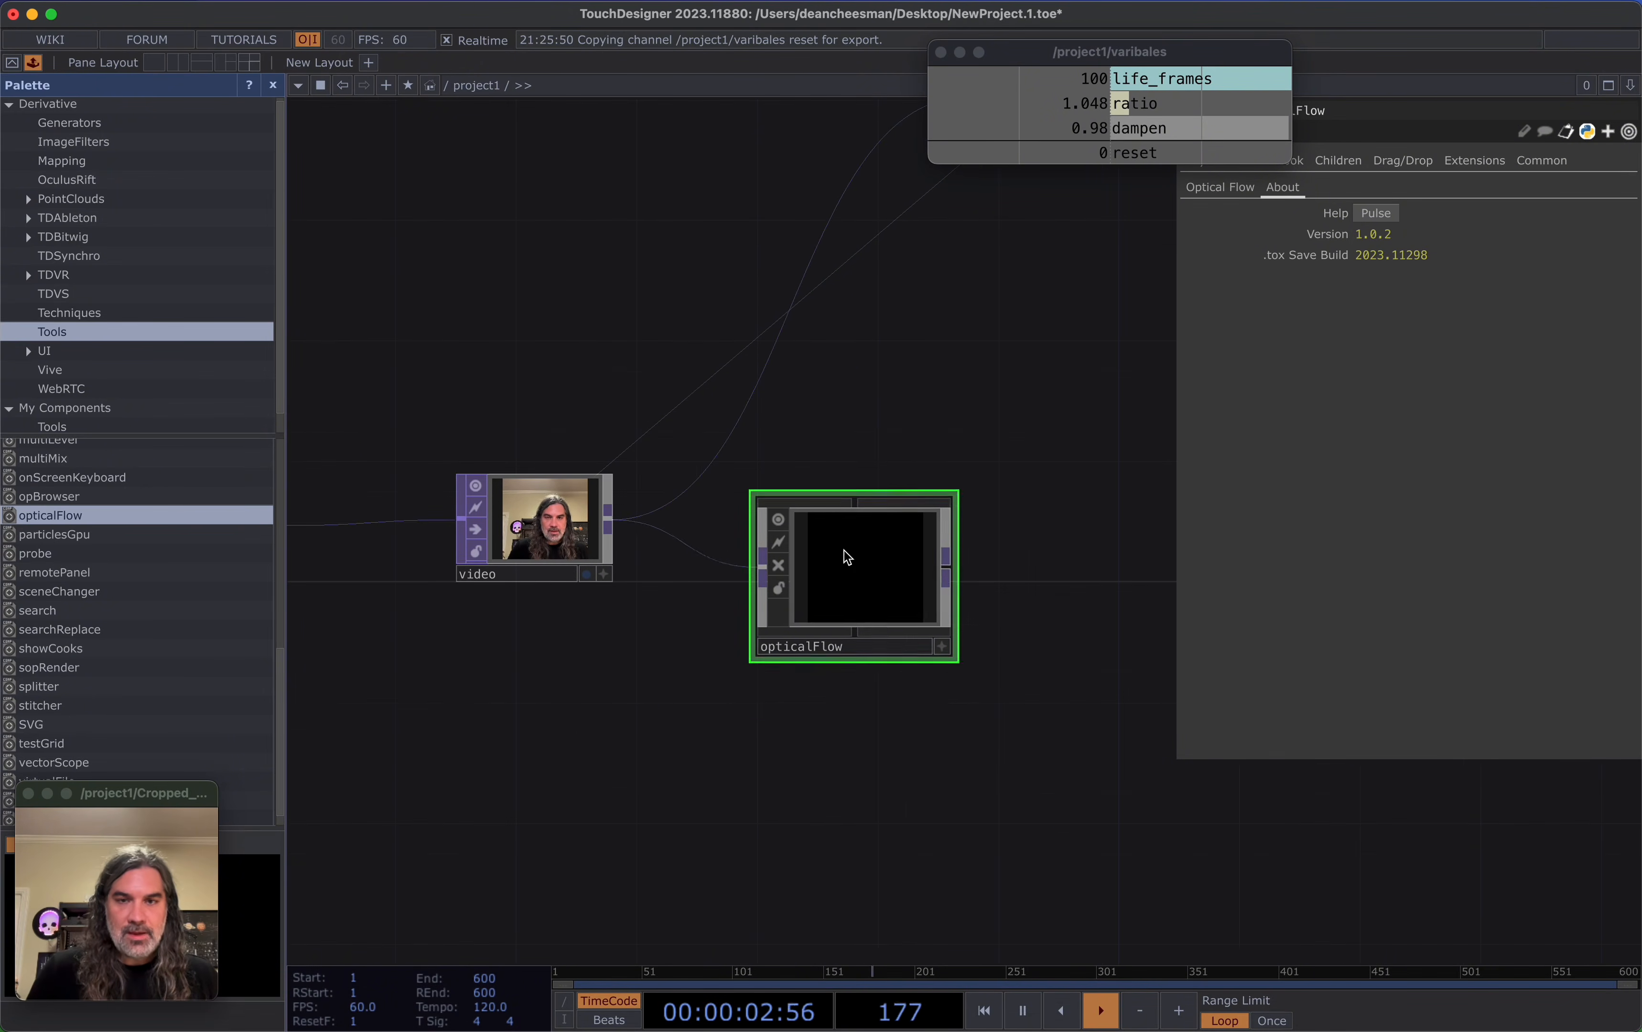
# Examine up close how the opticalFlow component responds to movement in the camera feed
pyautogui.moveTo(843, 607); pyautogui.dragTo(842, 687)
pyautogui.scroll(5, 842, 690)
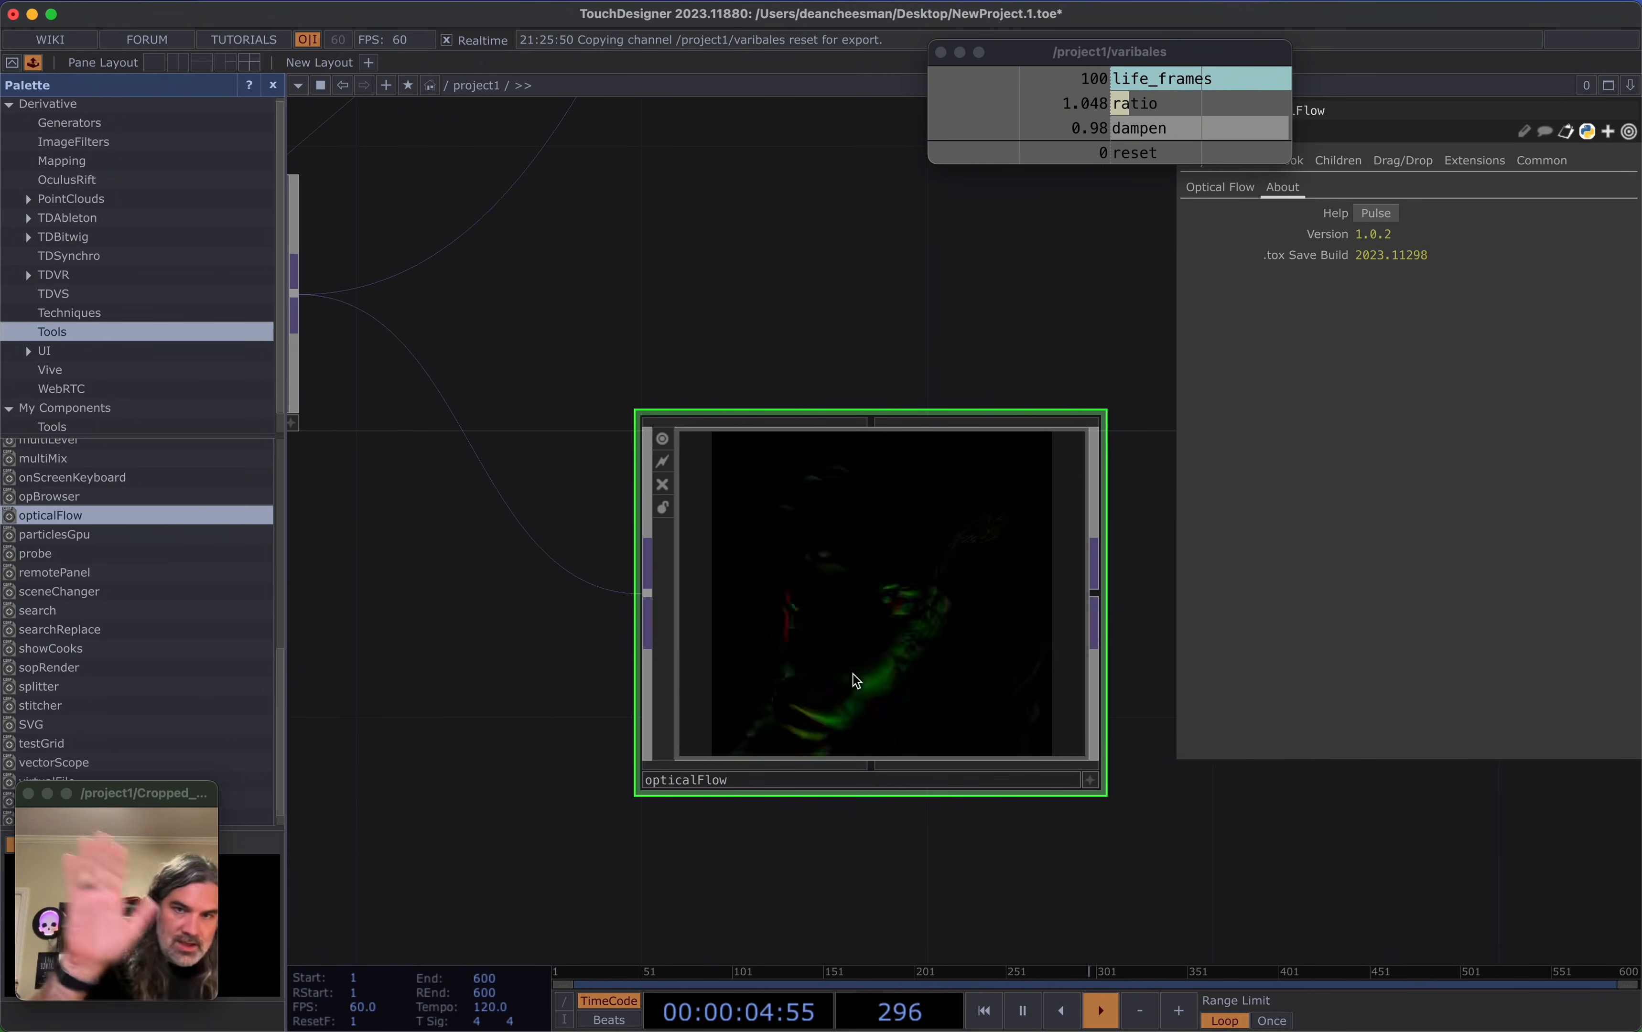
pyautogui.scroll(3, 901, 636)
pyautogui.scroll(1, 904, 636)
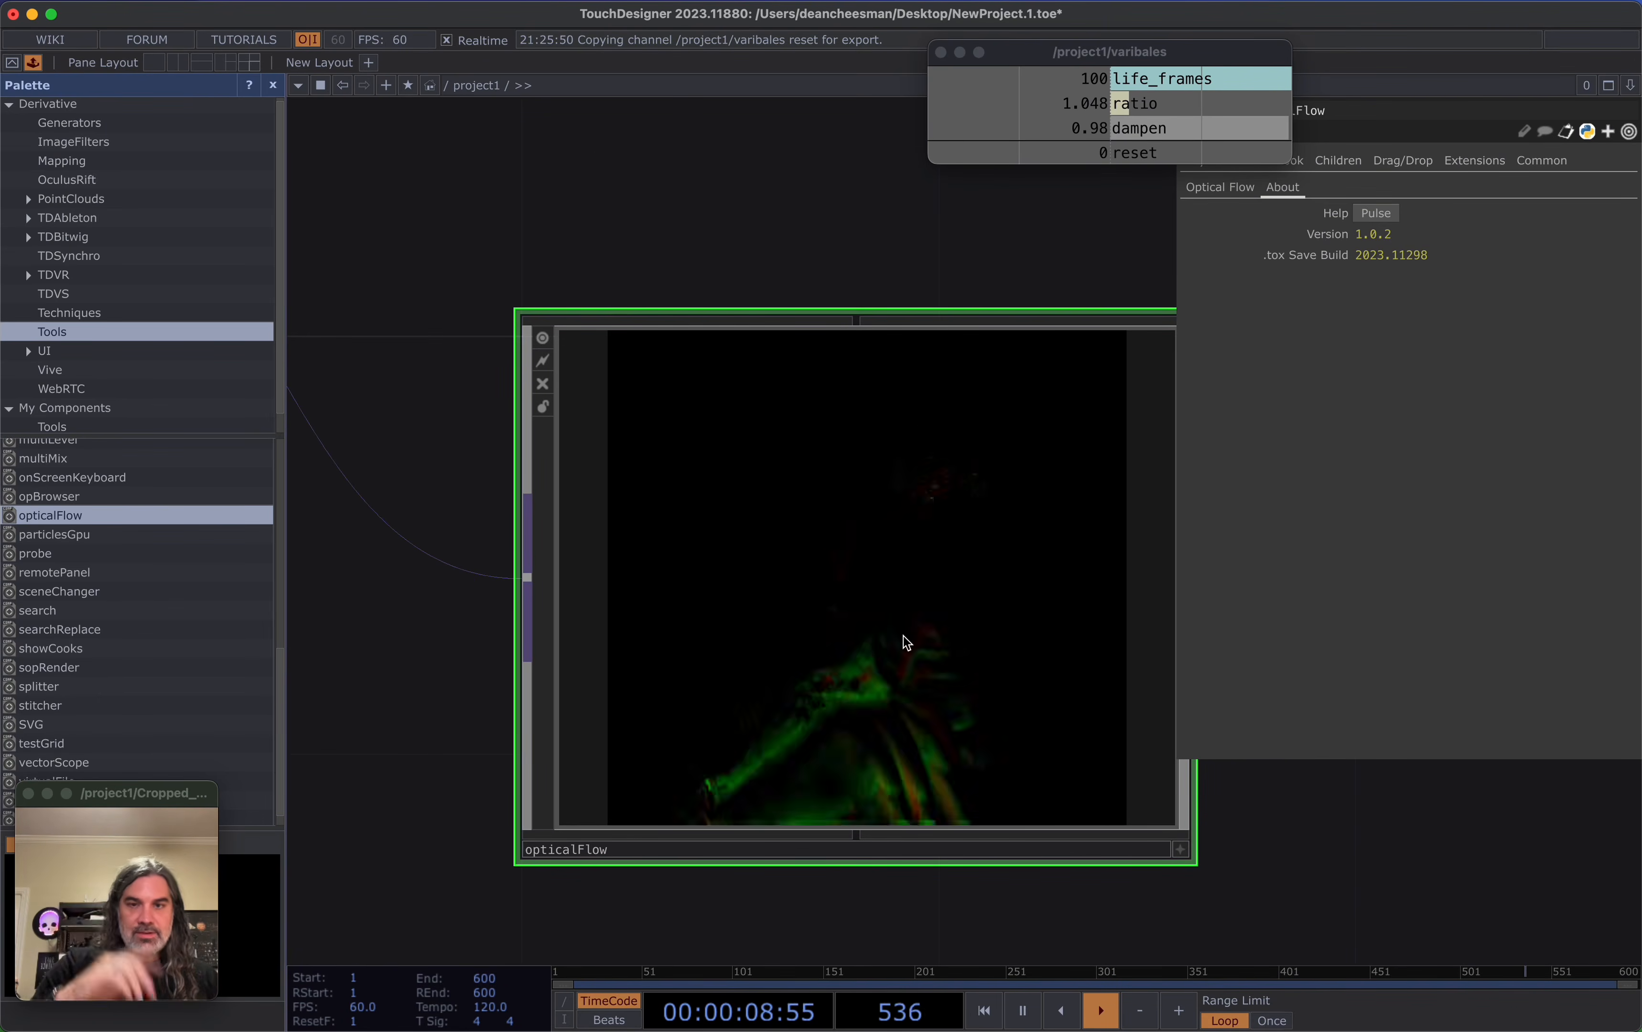
pyautogui.scroll(-3, 906, 643)
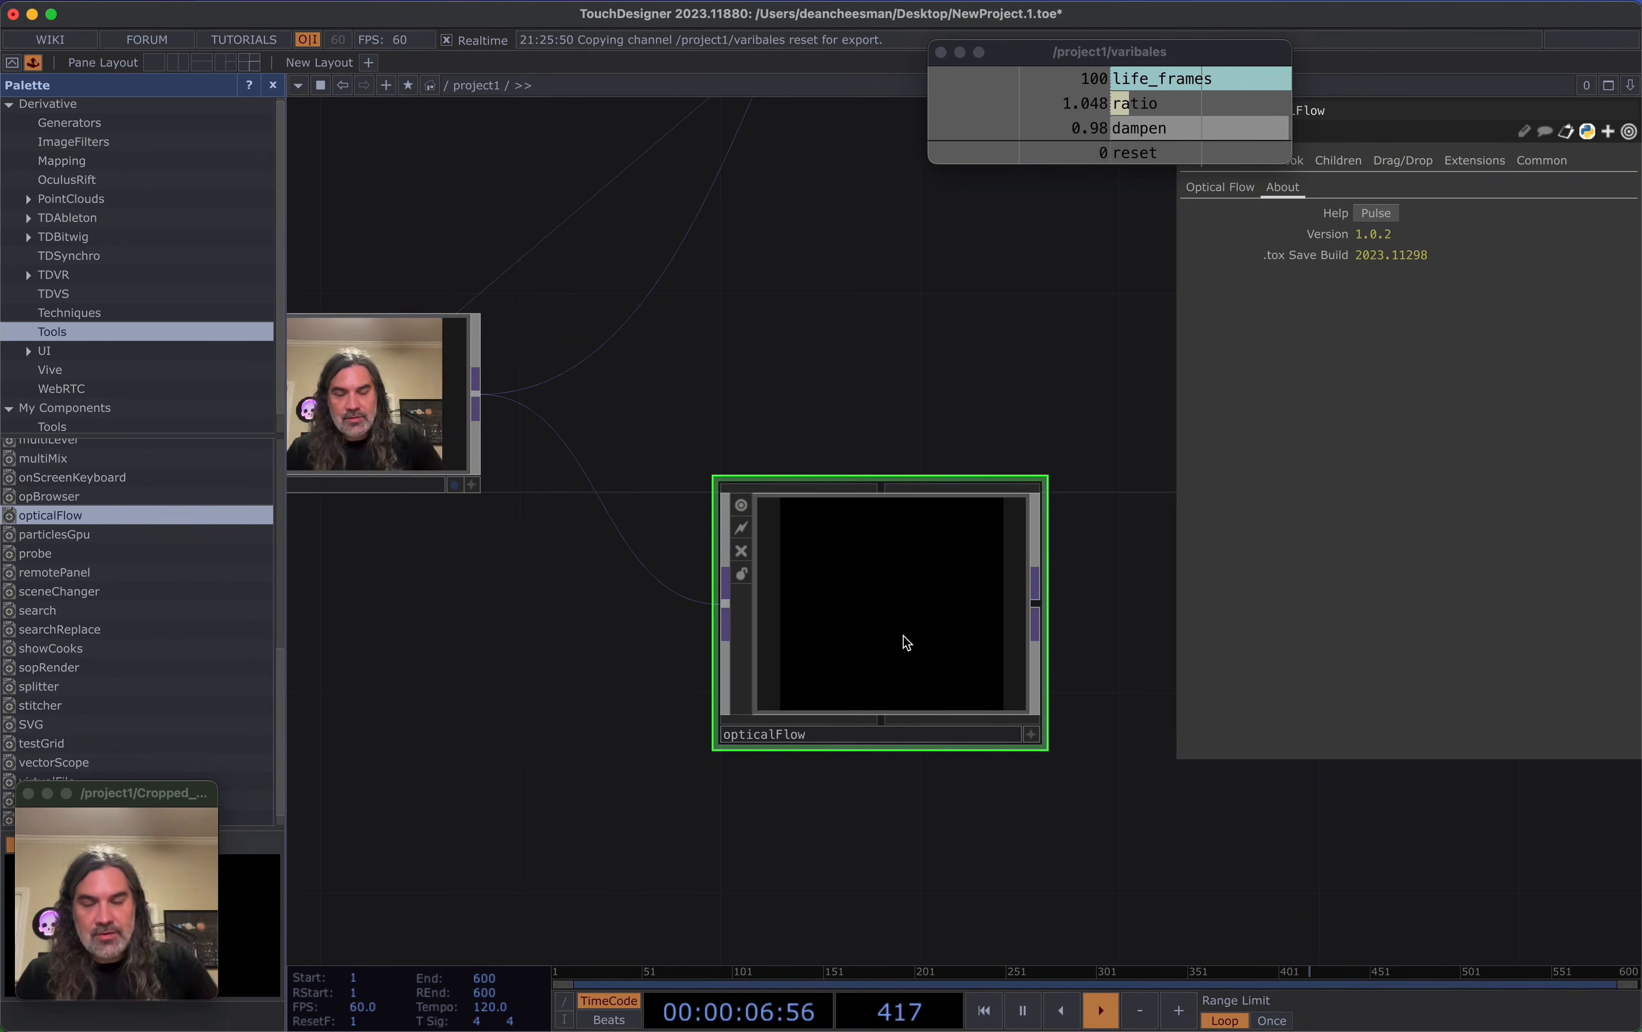
pyautogui.scroll(6, 907, 643)
pyautogui.scroll(-2, 906, 642)
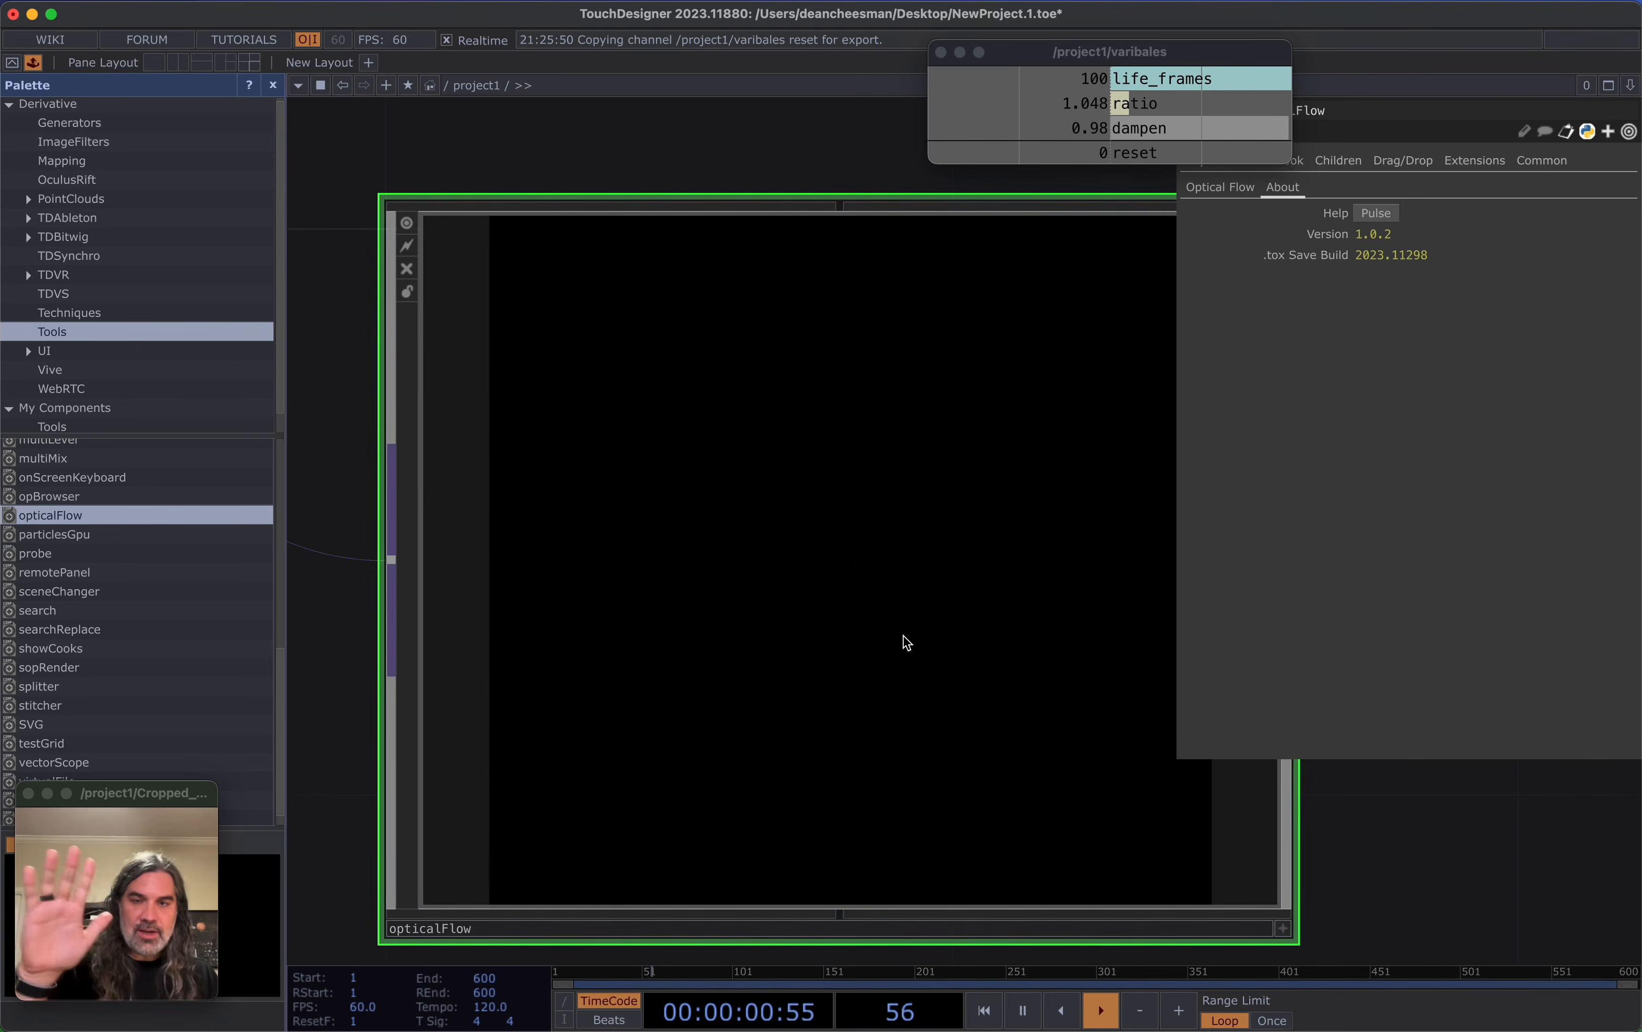
pyautogui.scroll(-5, 907, 642)
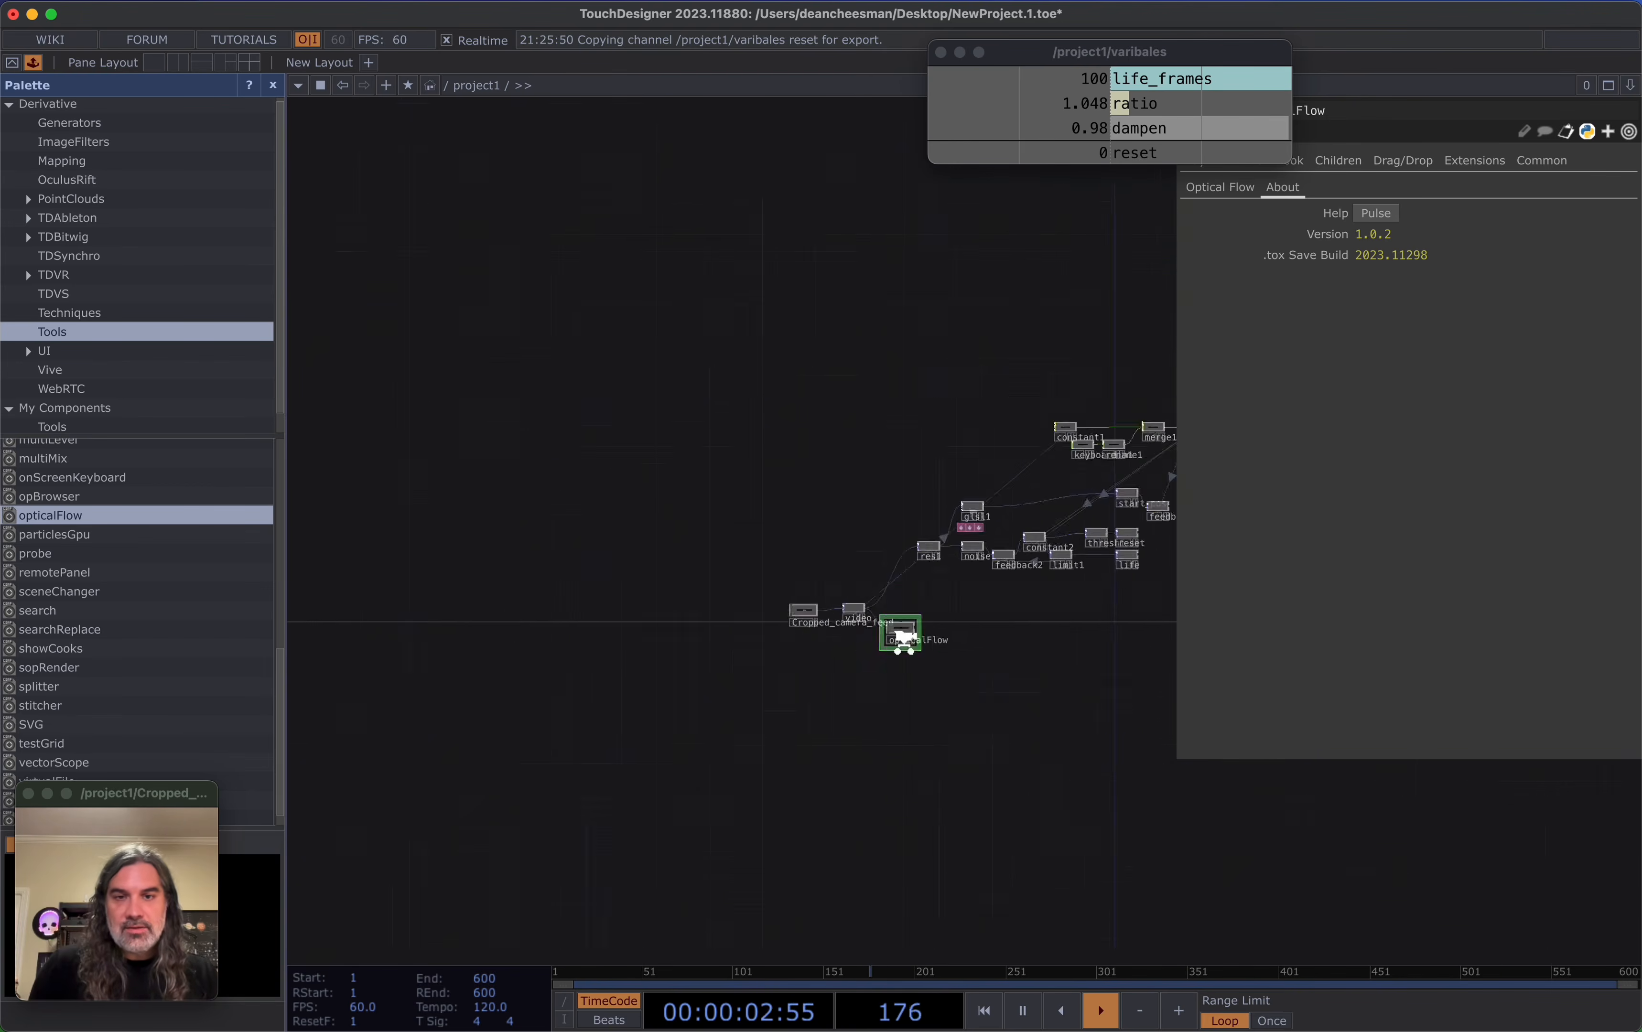
pyautogui.scroll(5, 901, 640)
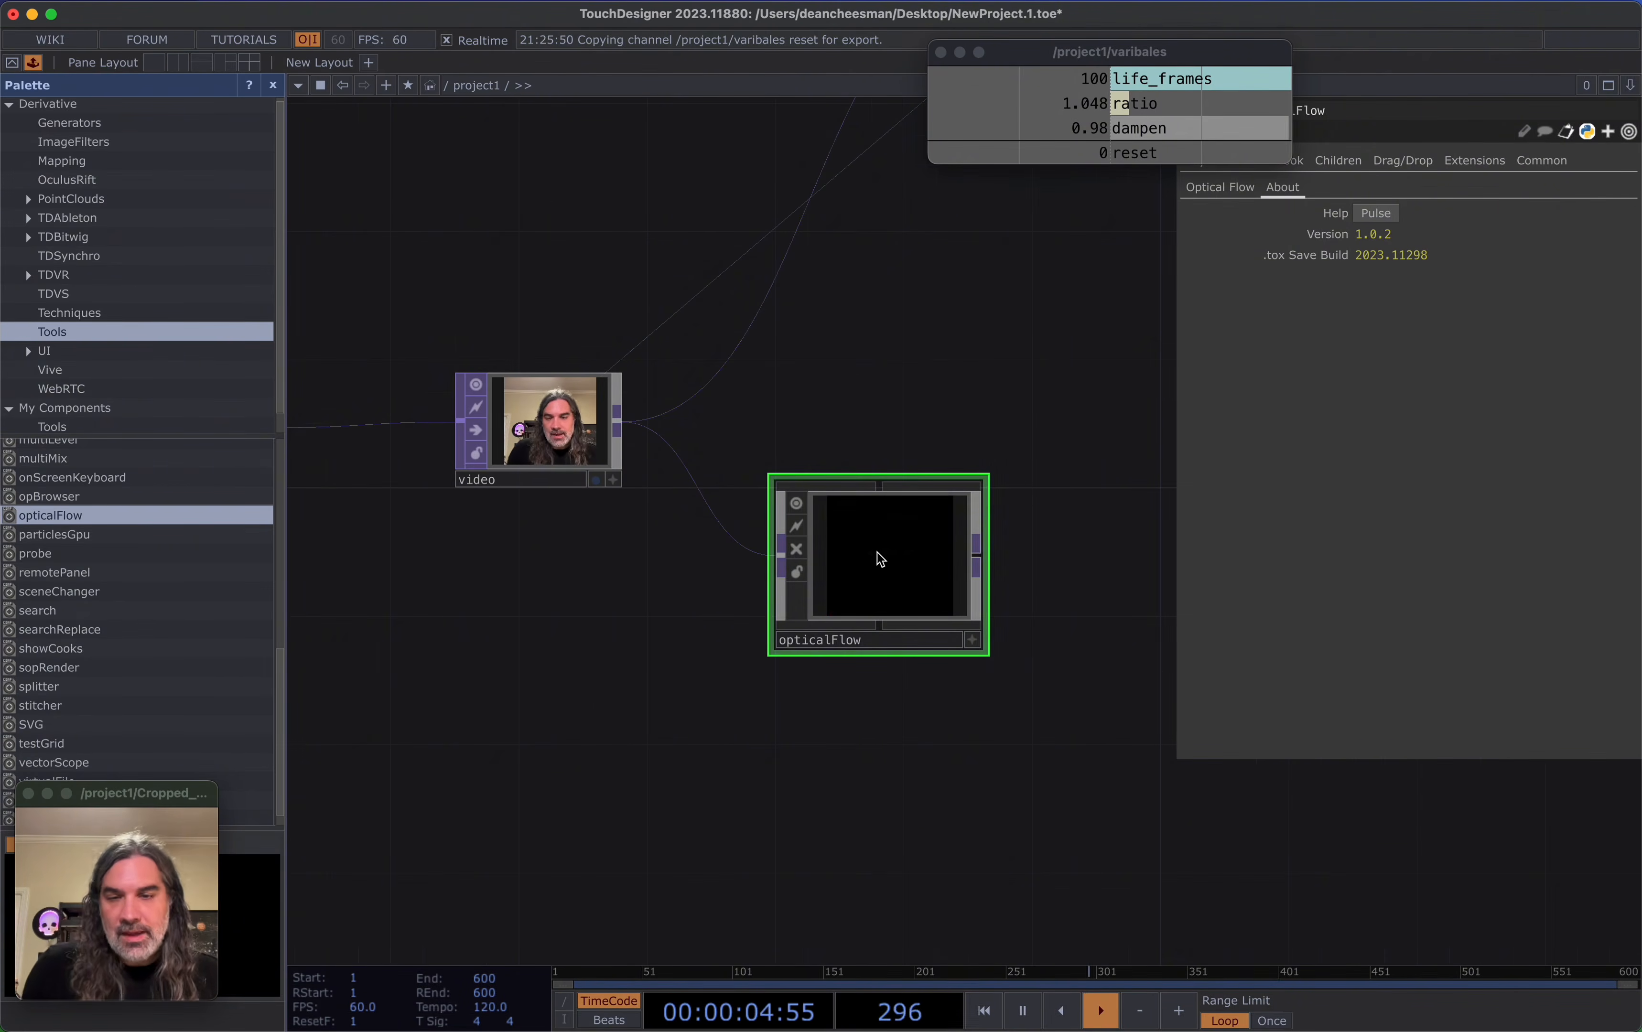
pyautogui.scroll(-3, 901, 614)
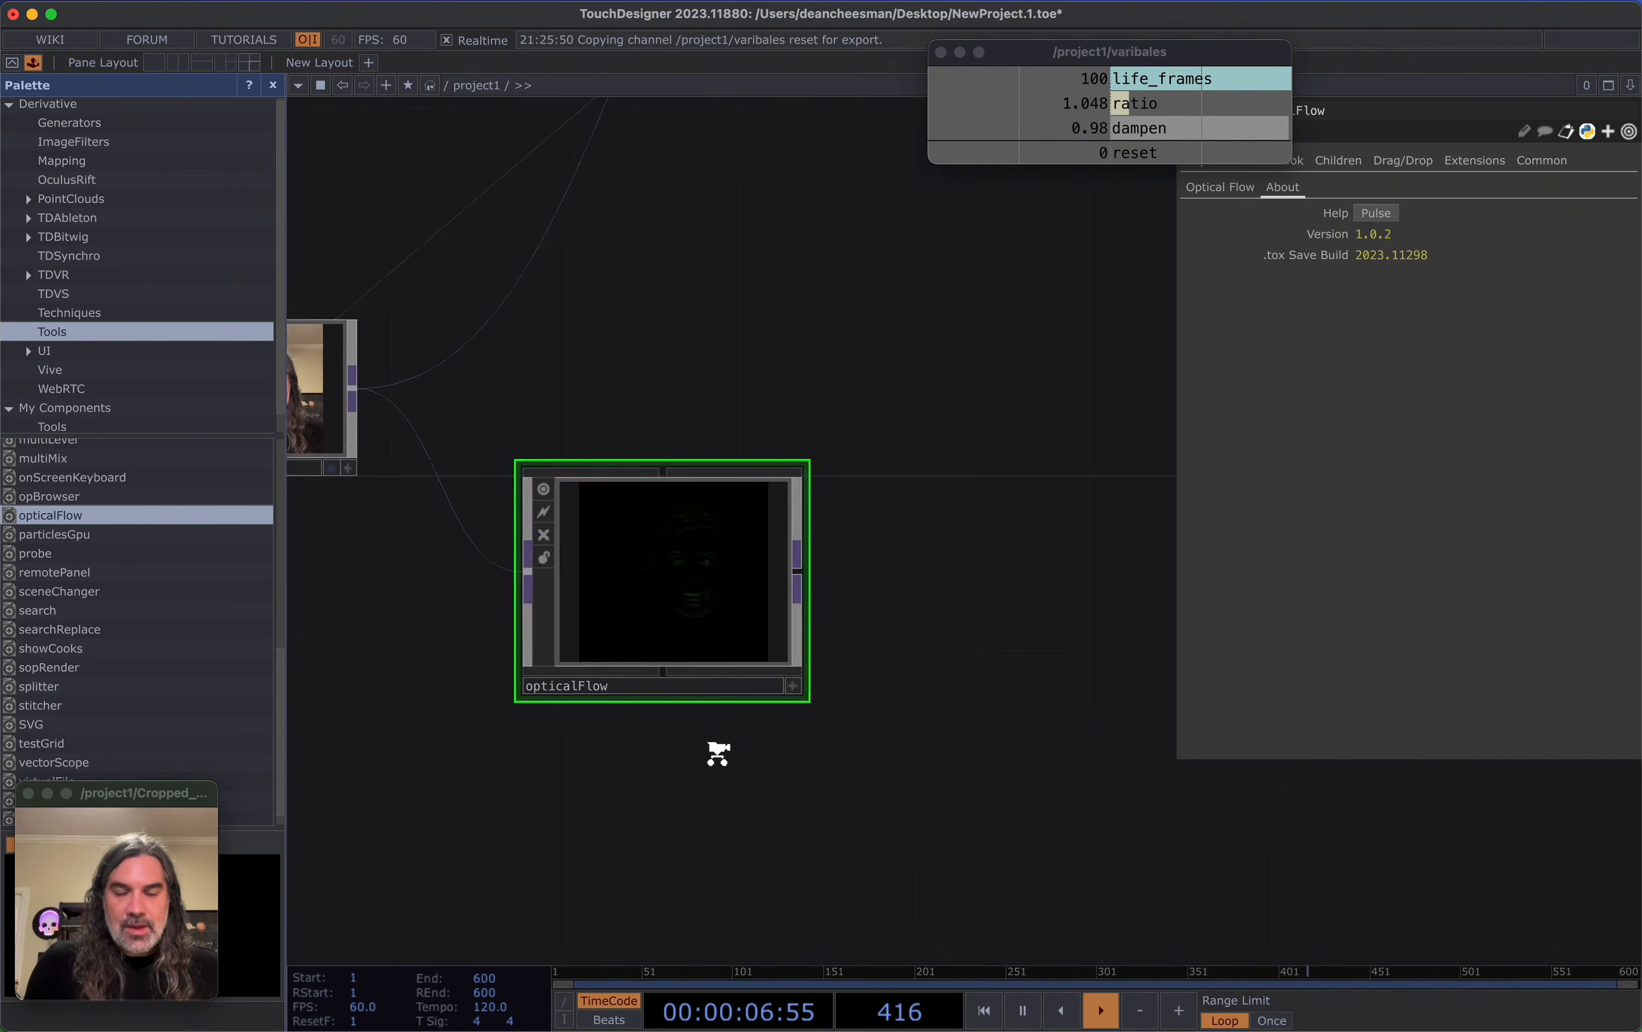
pyautogui.moveTo(803, 707); pyautogui.dragTo(719, 682)
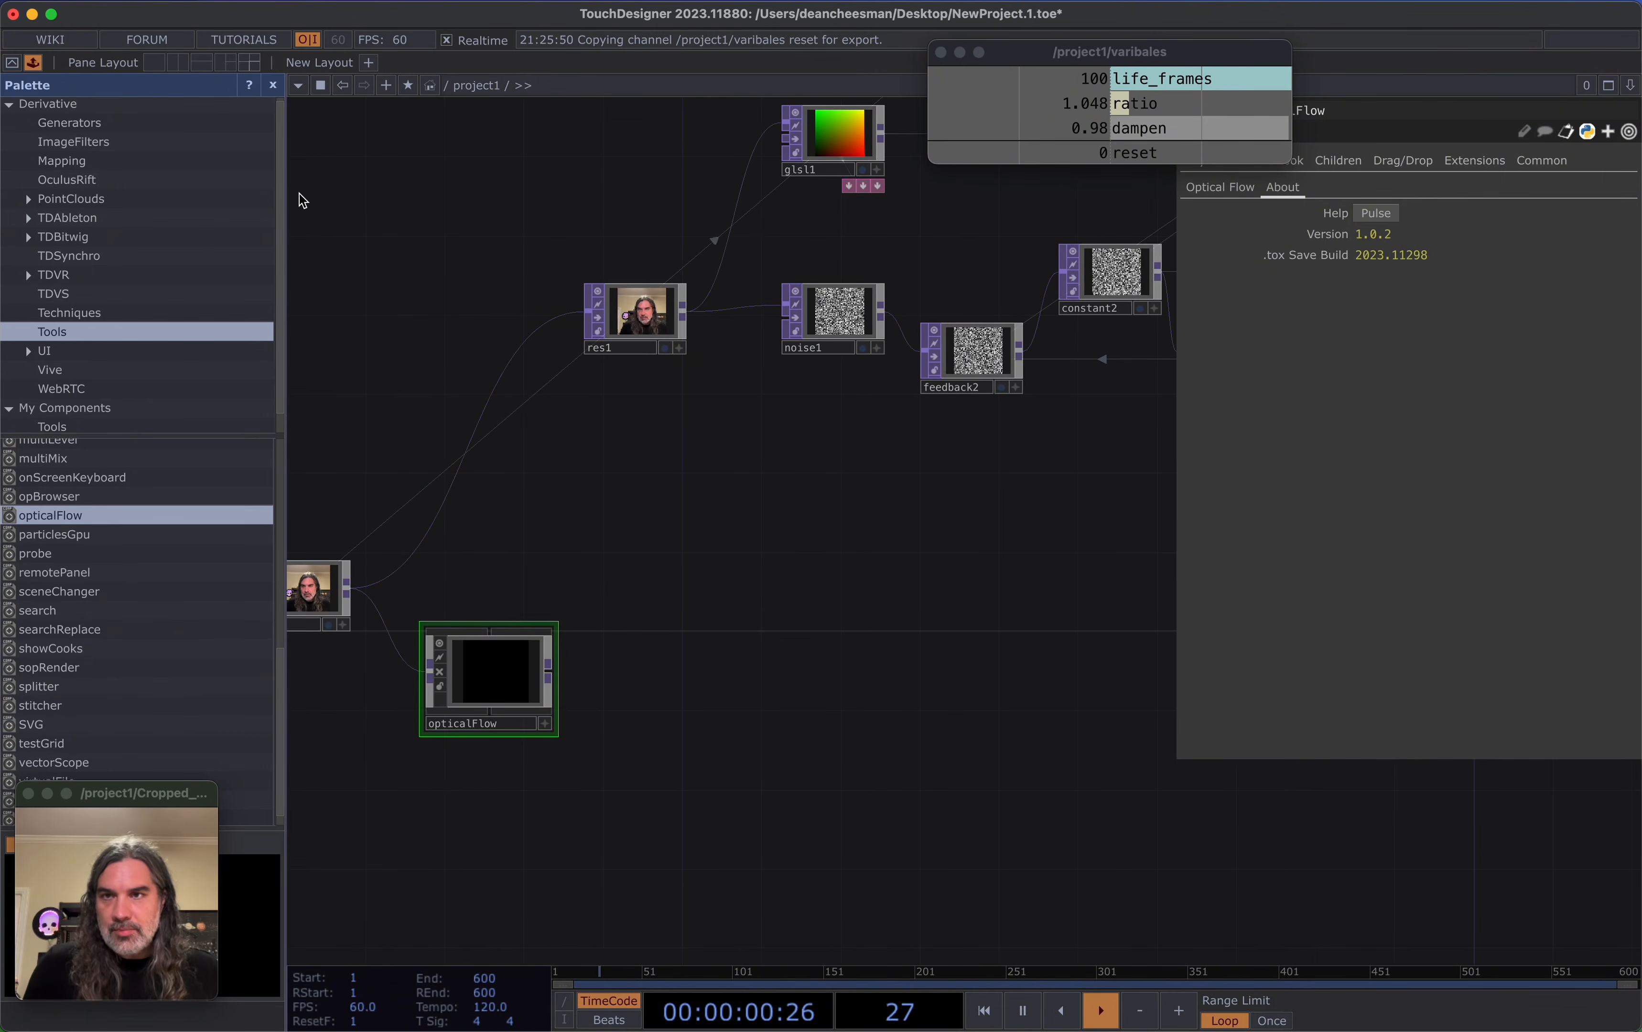
# Close the palette and attach a Blur TOP to opticalFlow's output
pyautogui.click(273, 84)
pyautogui.moveTo(657, 591); pyautogui.dragTo(883, 517)
pyautogui.moveTo(571, 588); pyautogui.dragTo(687, 521)
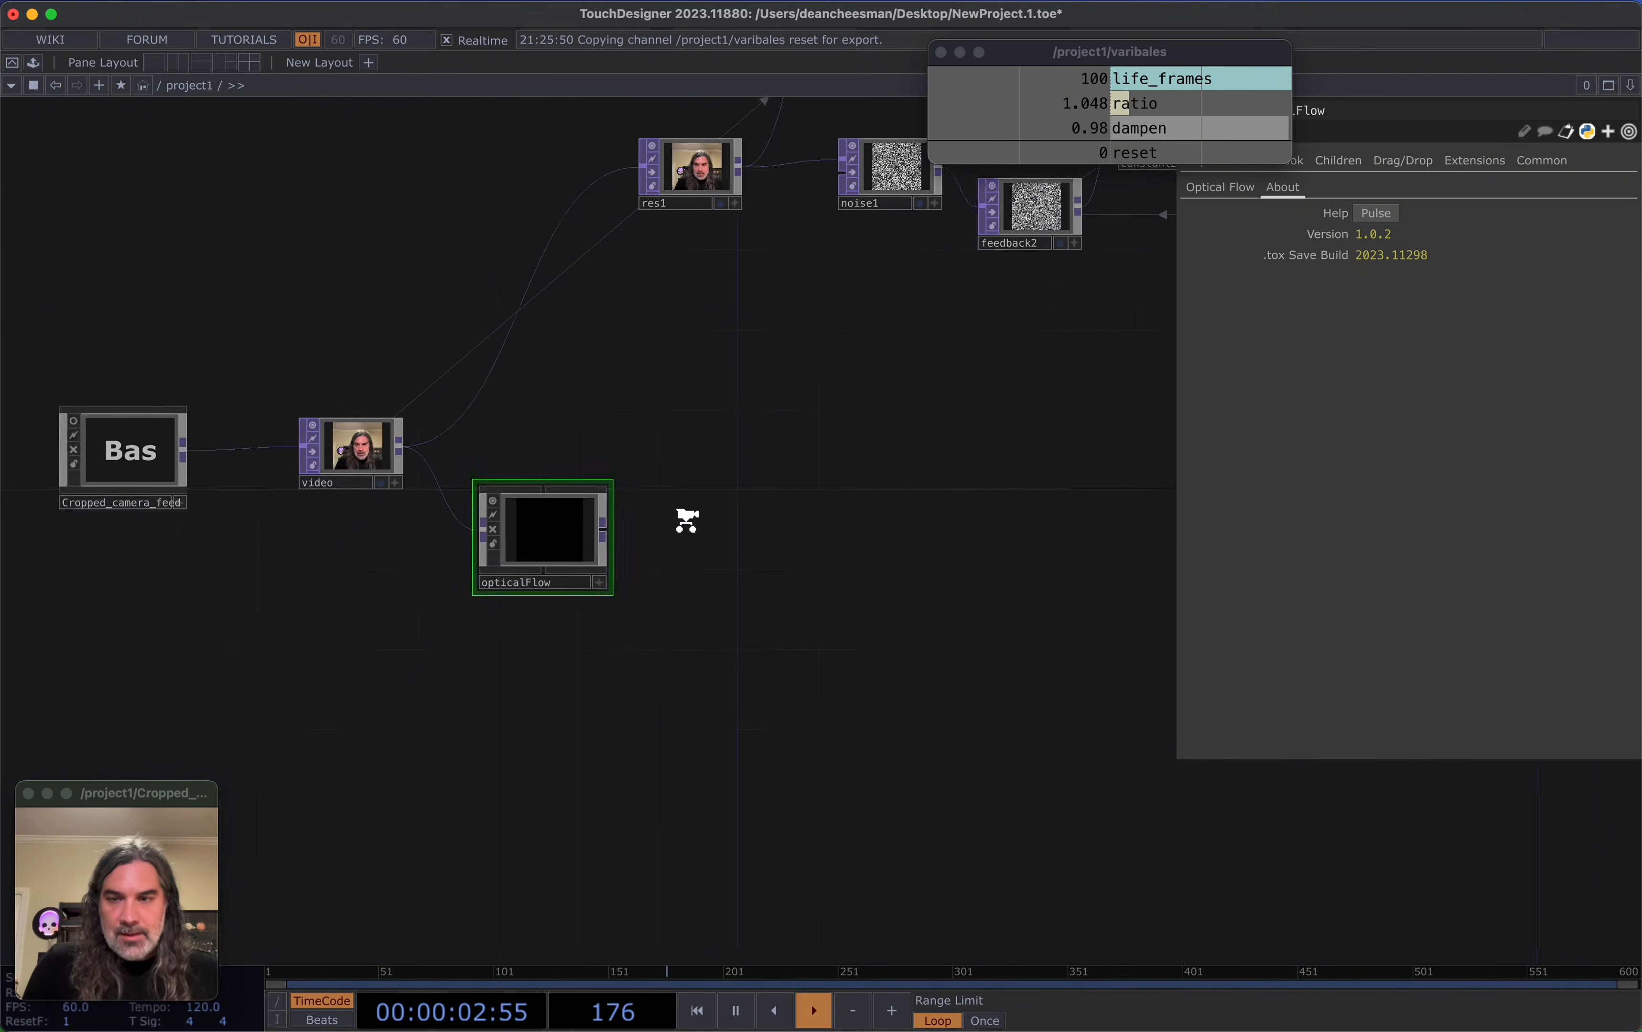
pyautogui.scroll(4, 689, 521)
pyautogui.click(487, 552)
pyautogui.click(603, 547)
pyautogui.write('b')
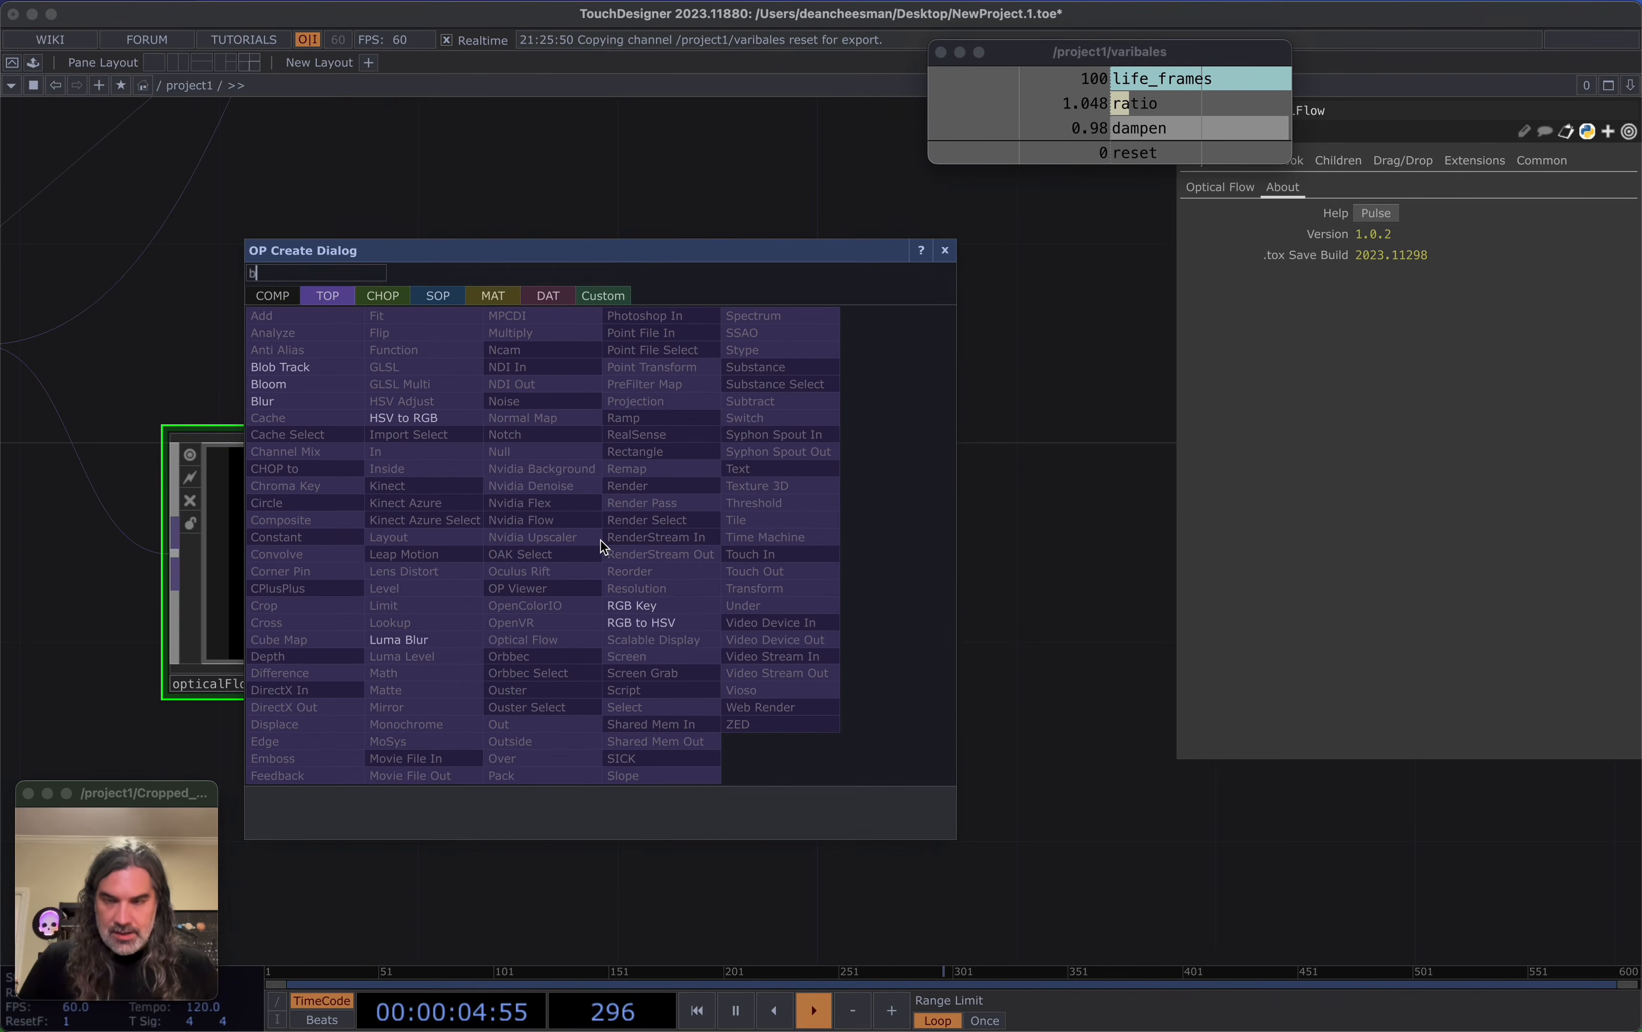
pyautogui.click(304, 405)
pyautogui.click(696, 553)
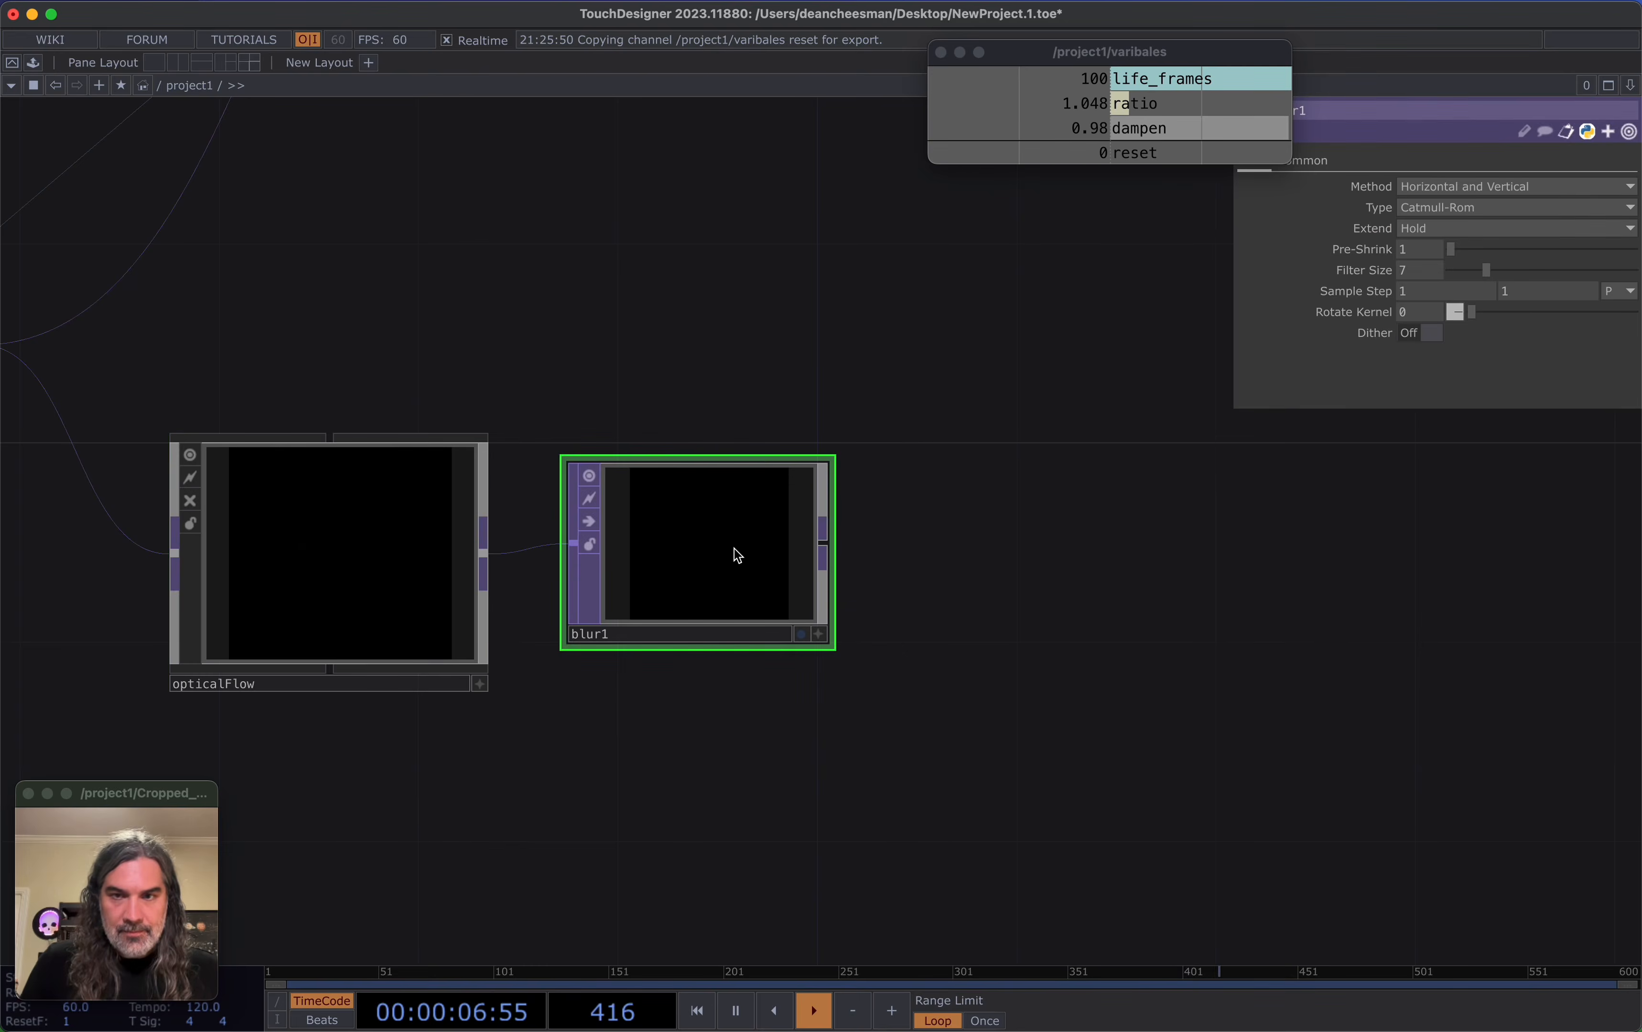
# Inspect the blurred flow image and set blur1's Pre-Shrink to 2
pyautogui.scroll(6, 734, 550)
pyautogui.scroll(-1, 737, 564)
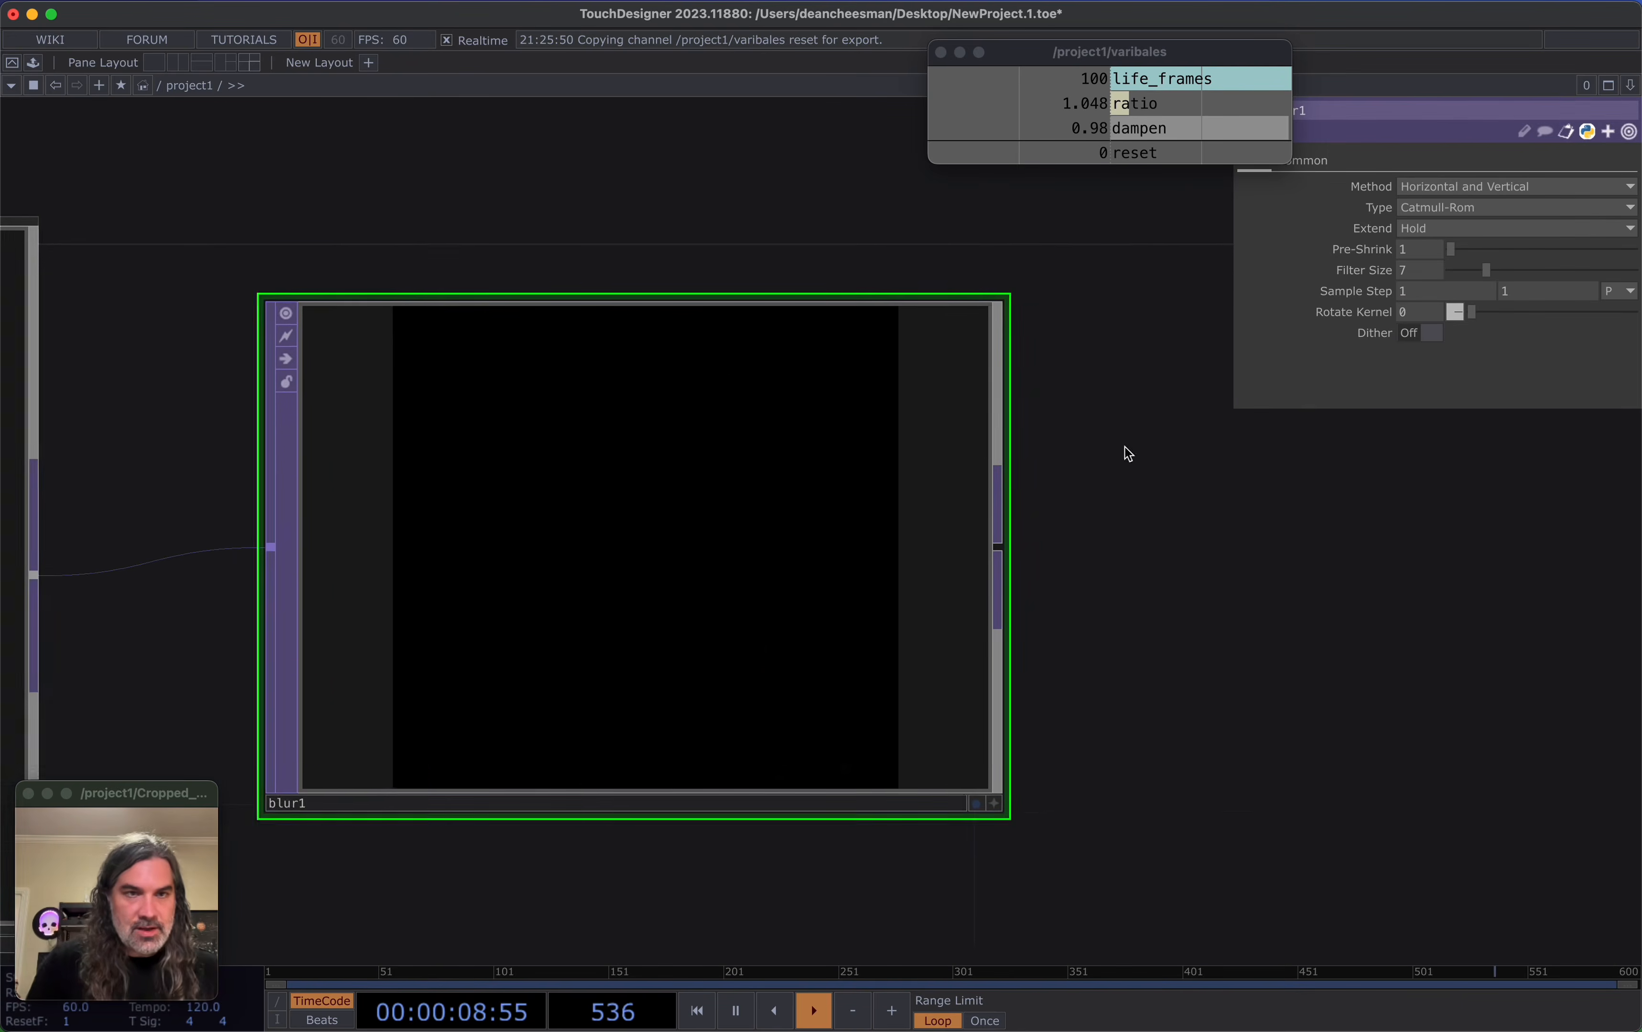
pyautogui.scroll(-4, 1109, 666)
pyautogui.scroll(3, 873, 664)
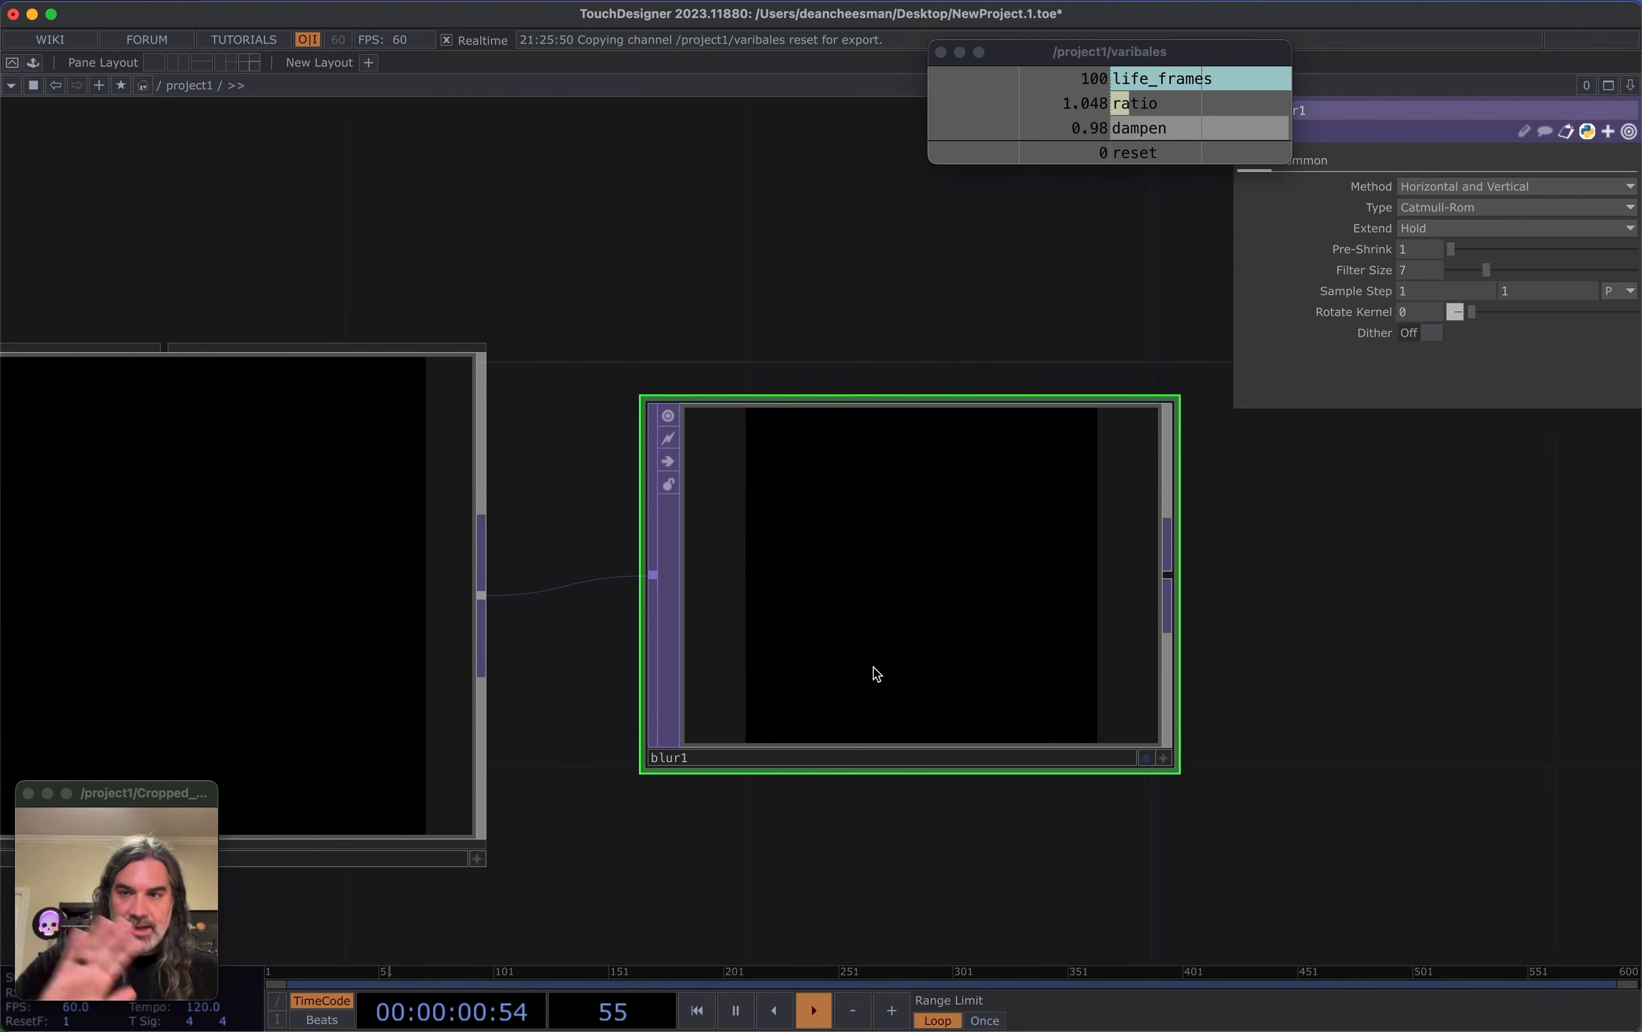
pyautogui.scroll(-2, 875, 669)
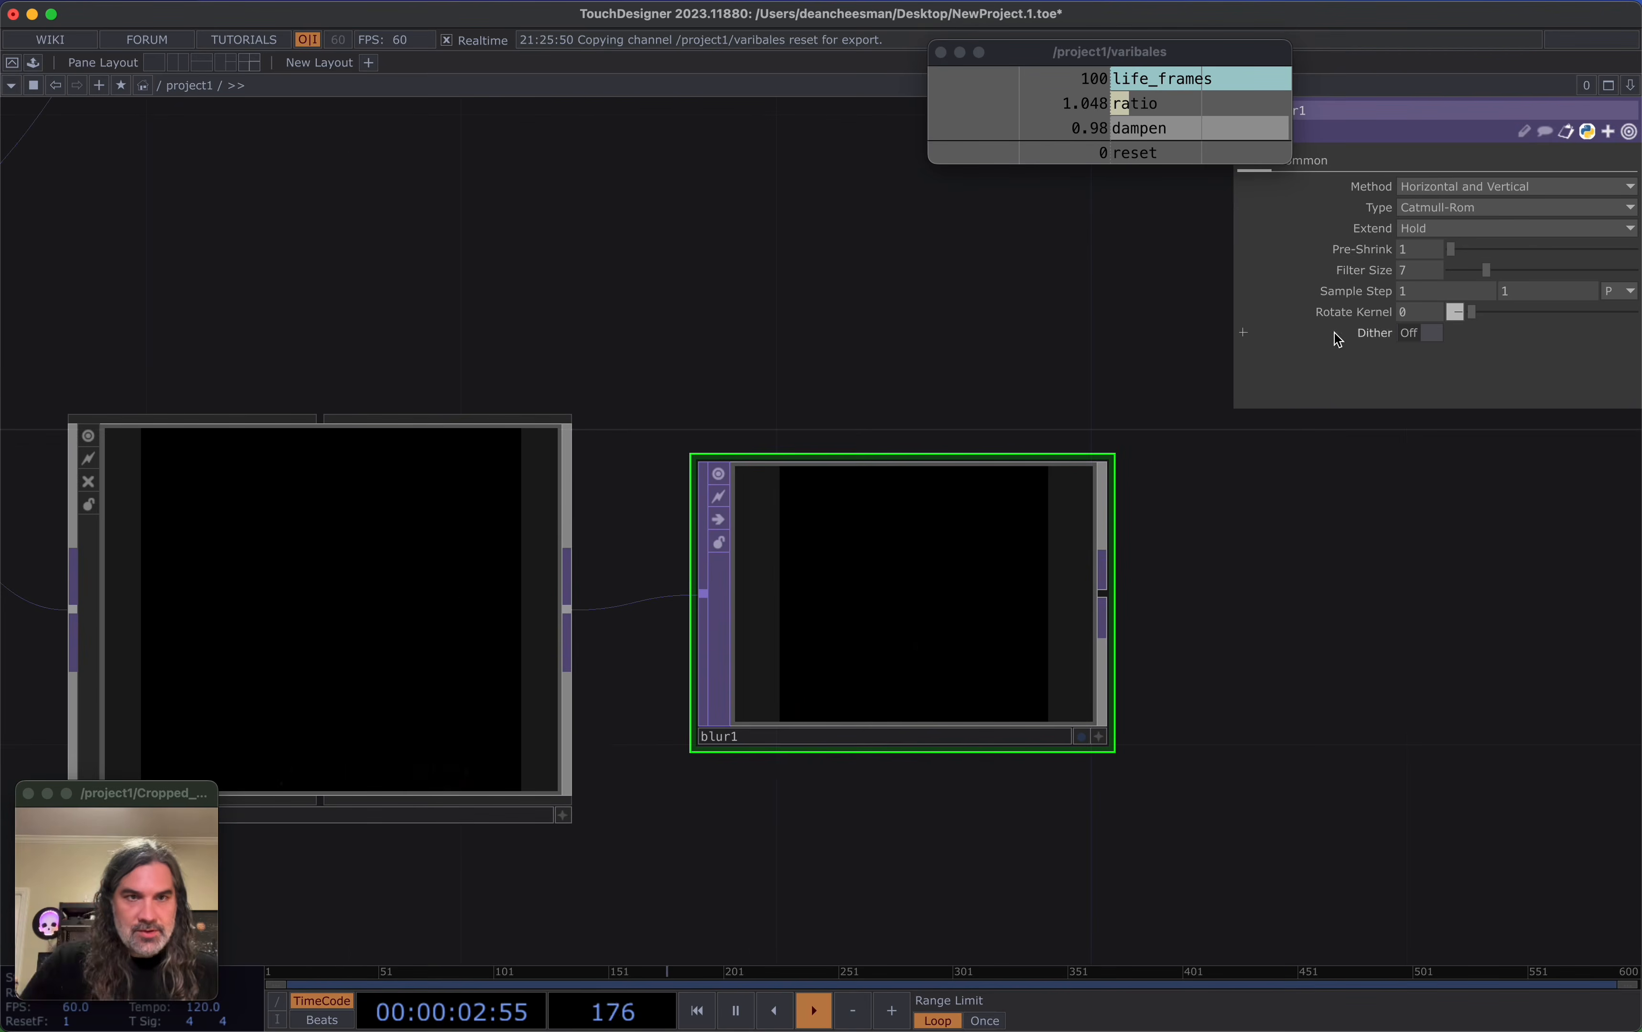
pyautogui.scroll(-6, 1283, 652)
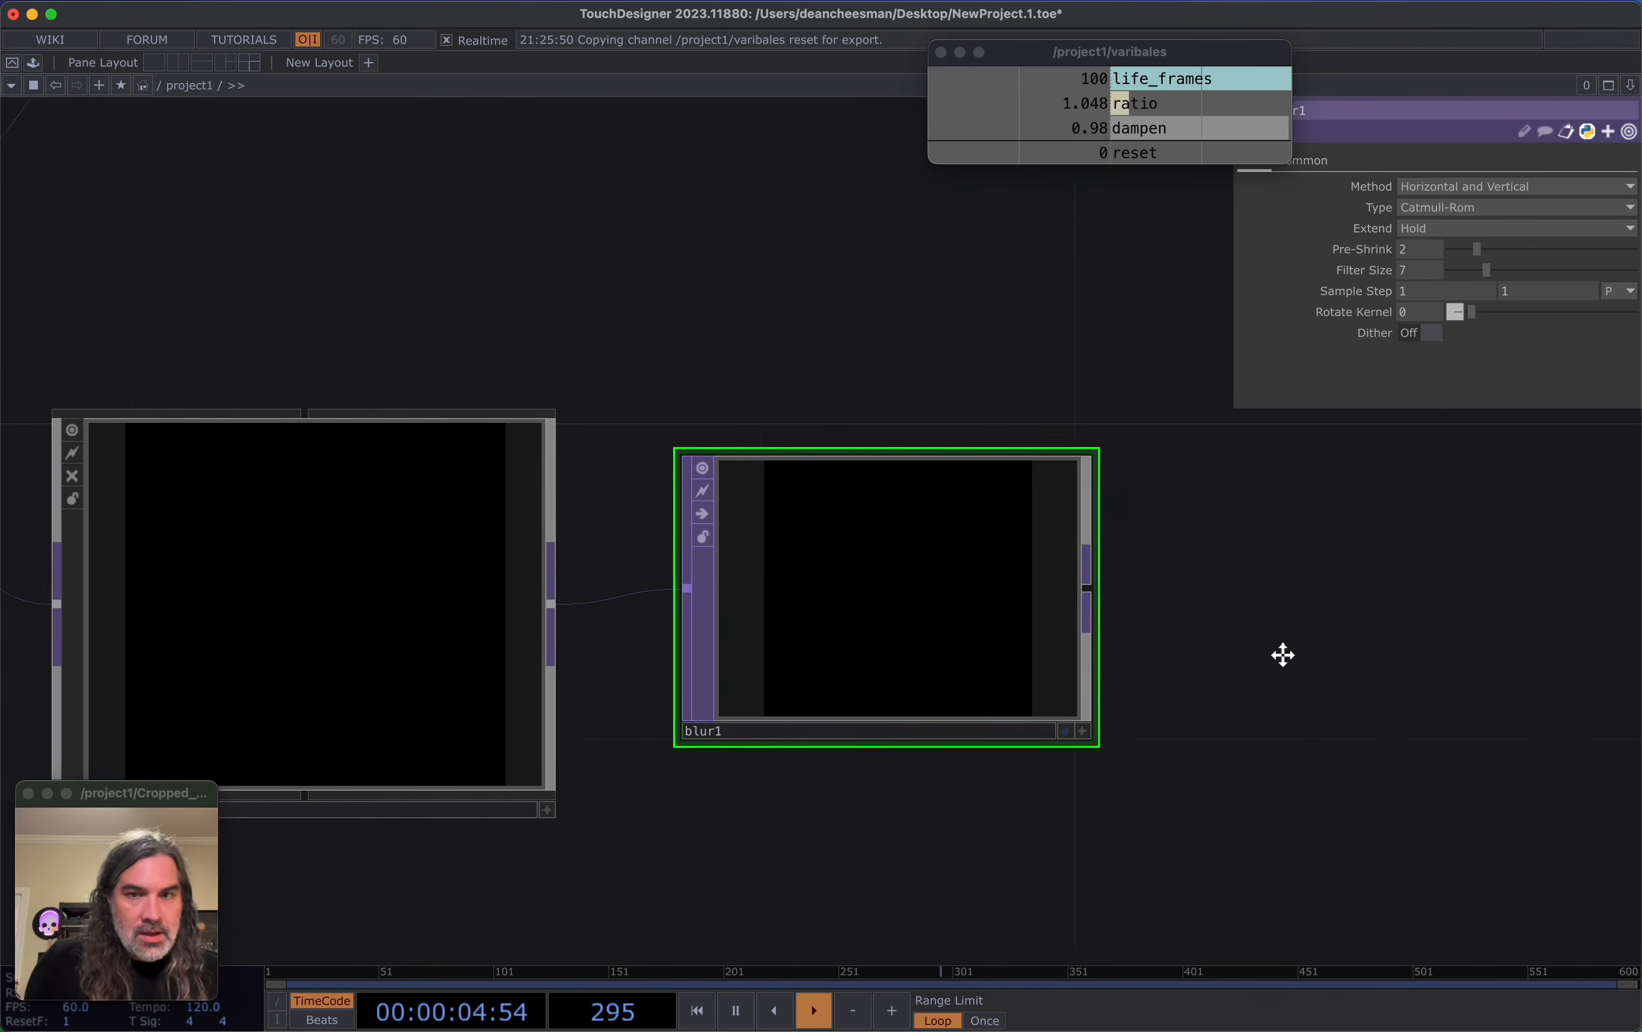
# Attach a Feedback TOP to blur1's output and place it above and beyond the blur node
pyautogui.moveTo(1266, 655); pyautogui.dragTo(975, 630)
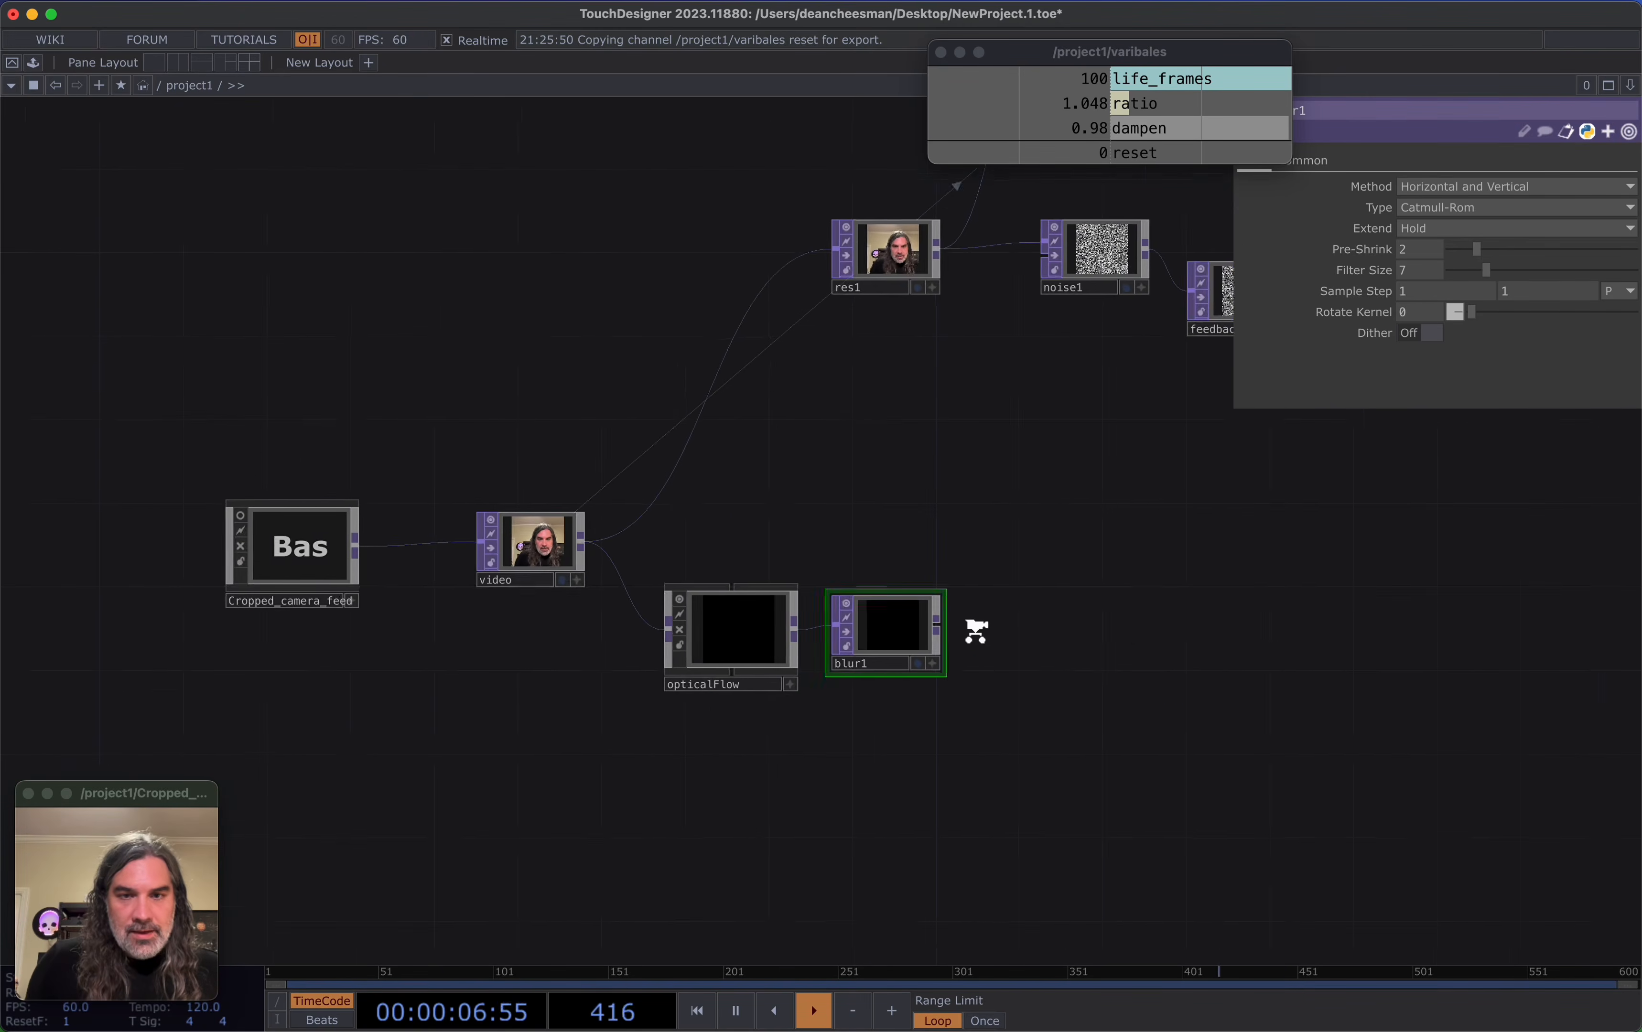
pyautogui.scroll(2, 954, 628)
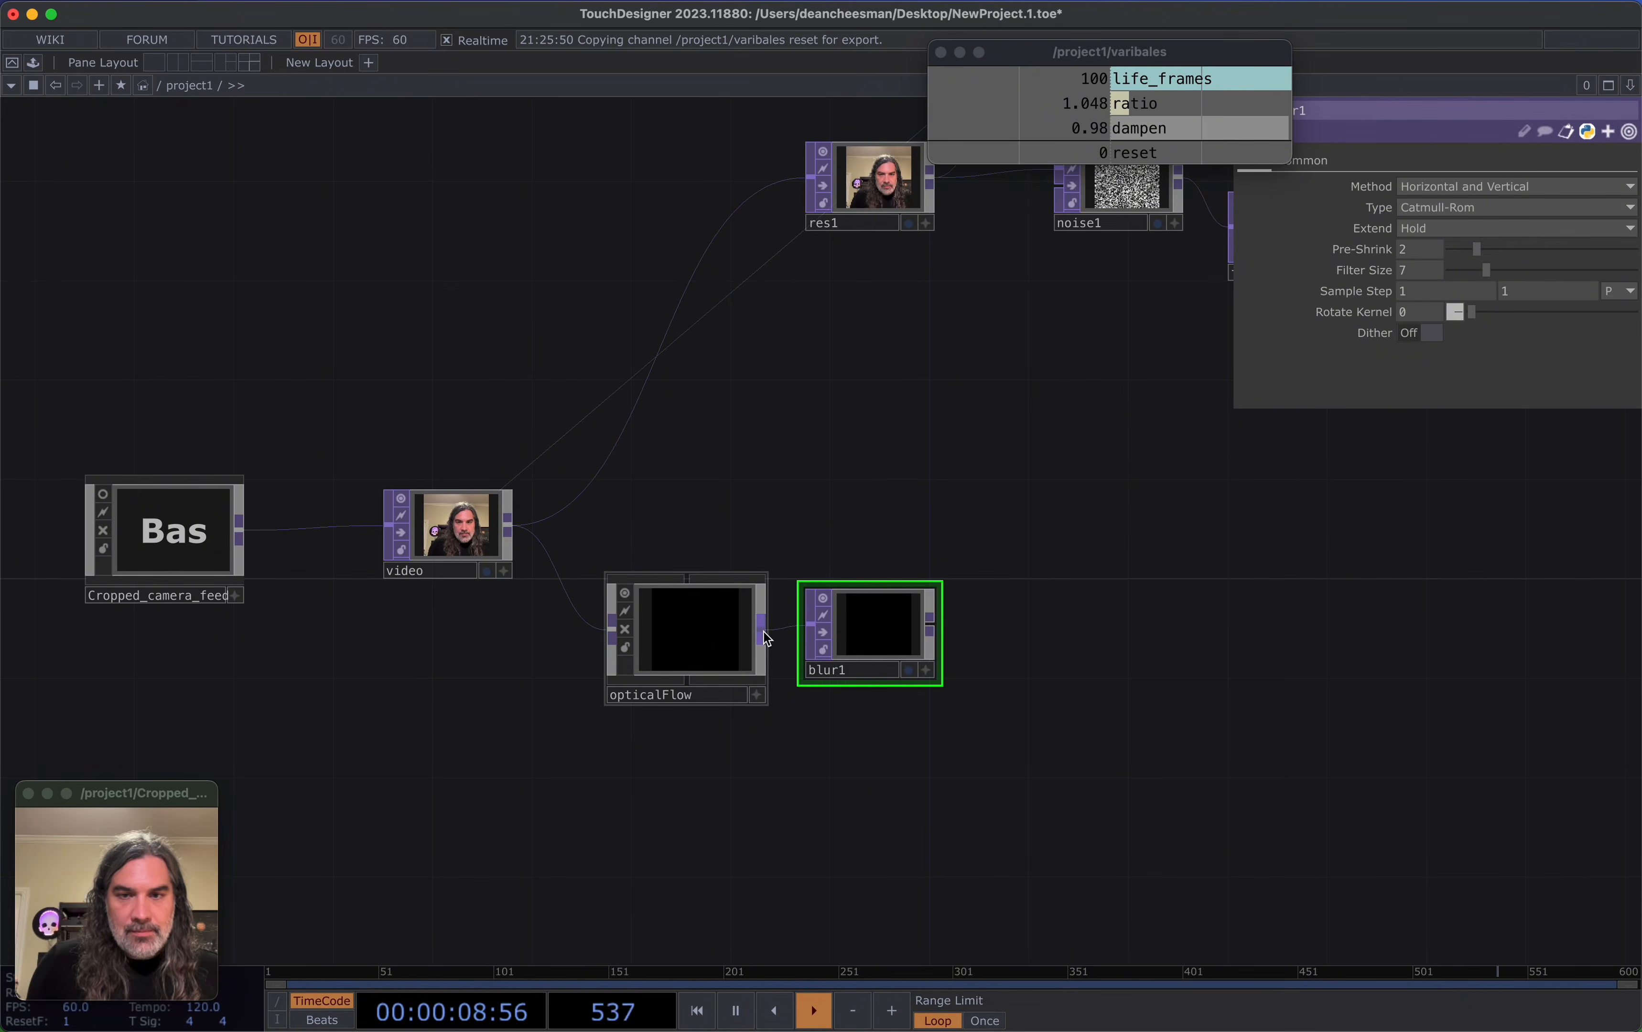
pyautogui.rightClick(936, 623)
pyautogui.write('fe')
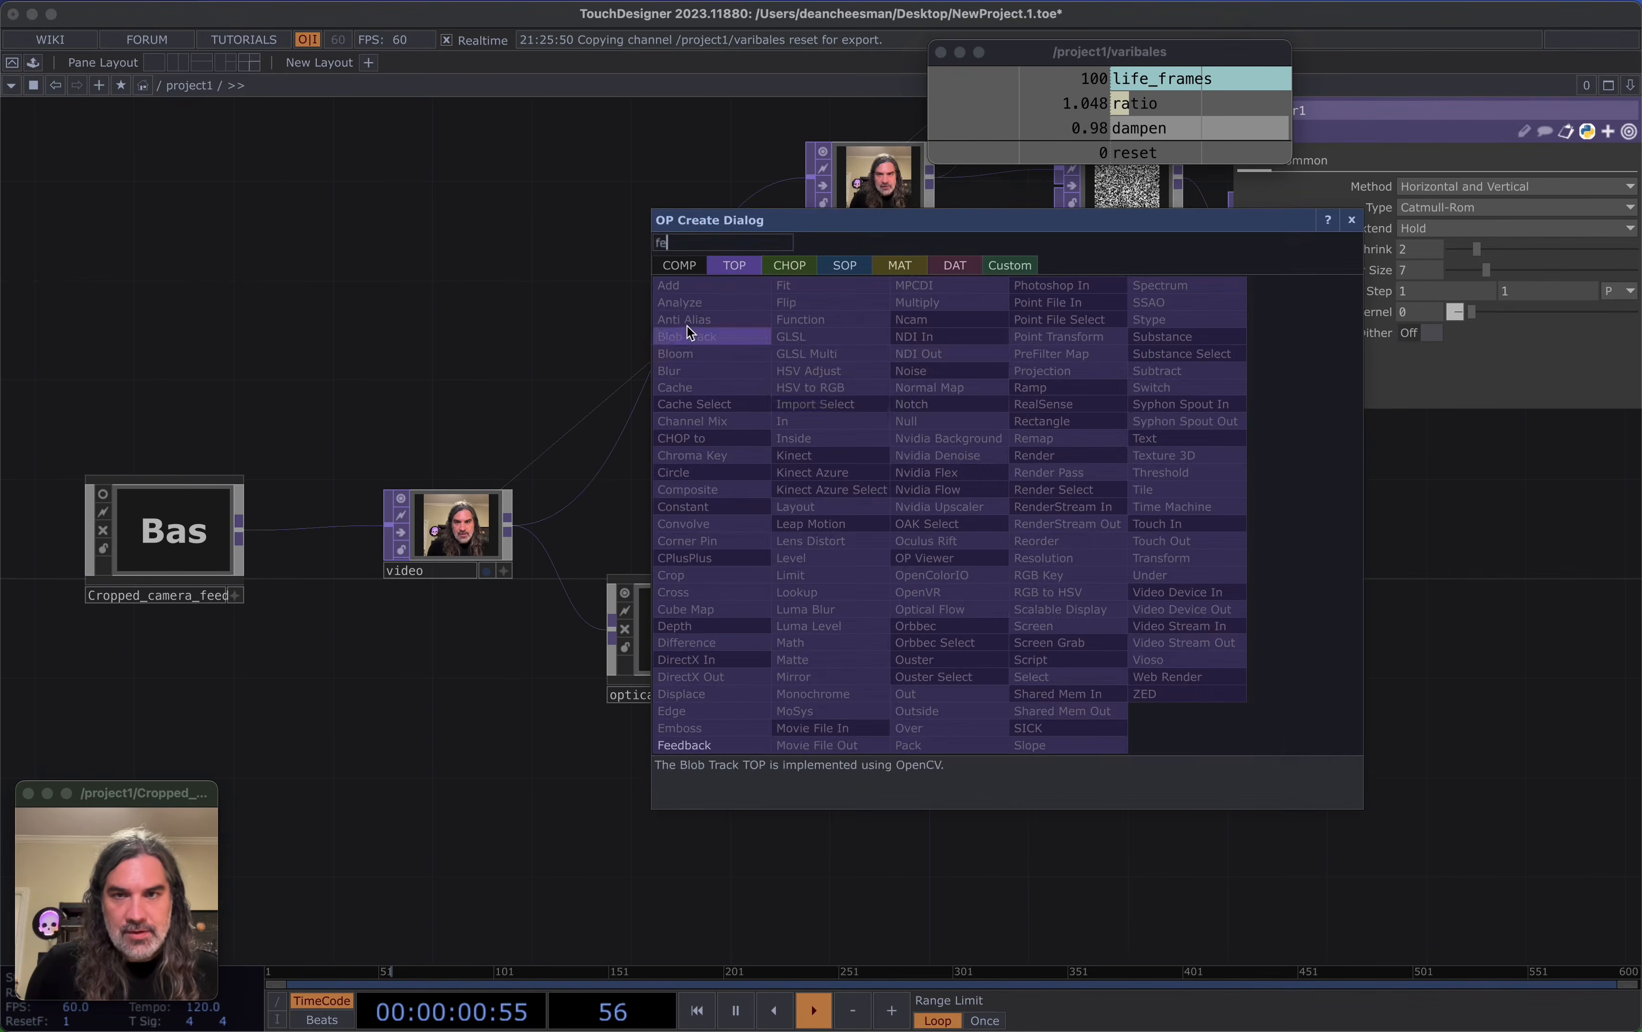
pyautogui.click(759, 739)
pyautogui.click(1044, 511)
pyautogui.moveTo(1126, 516); pyautogui.dragTo(872, 537)
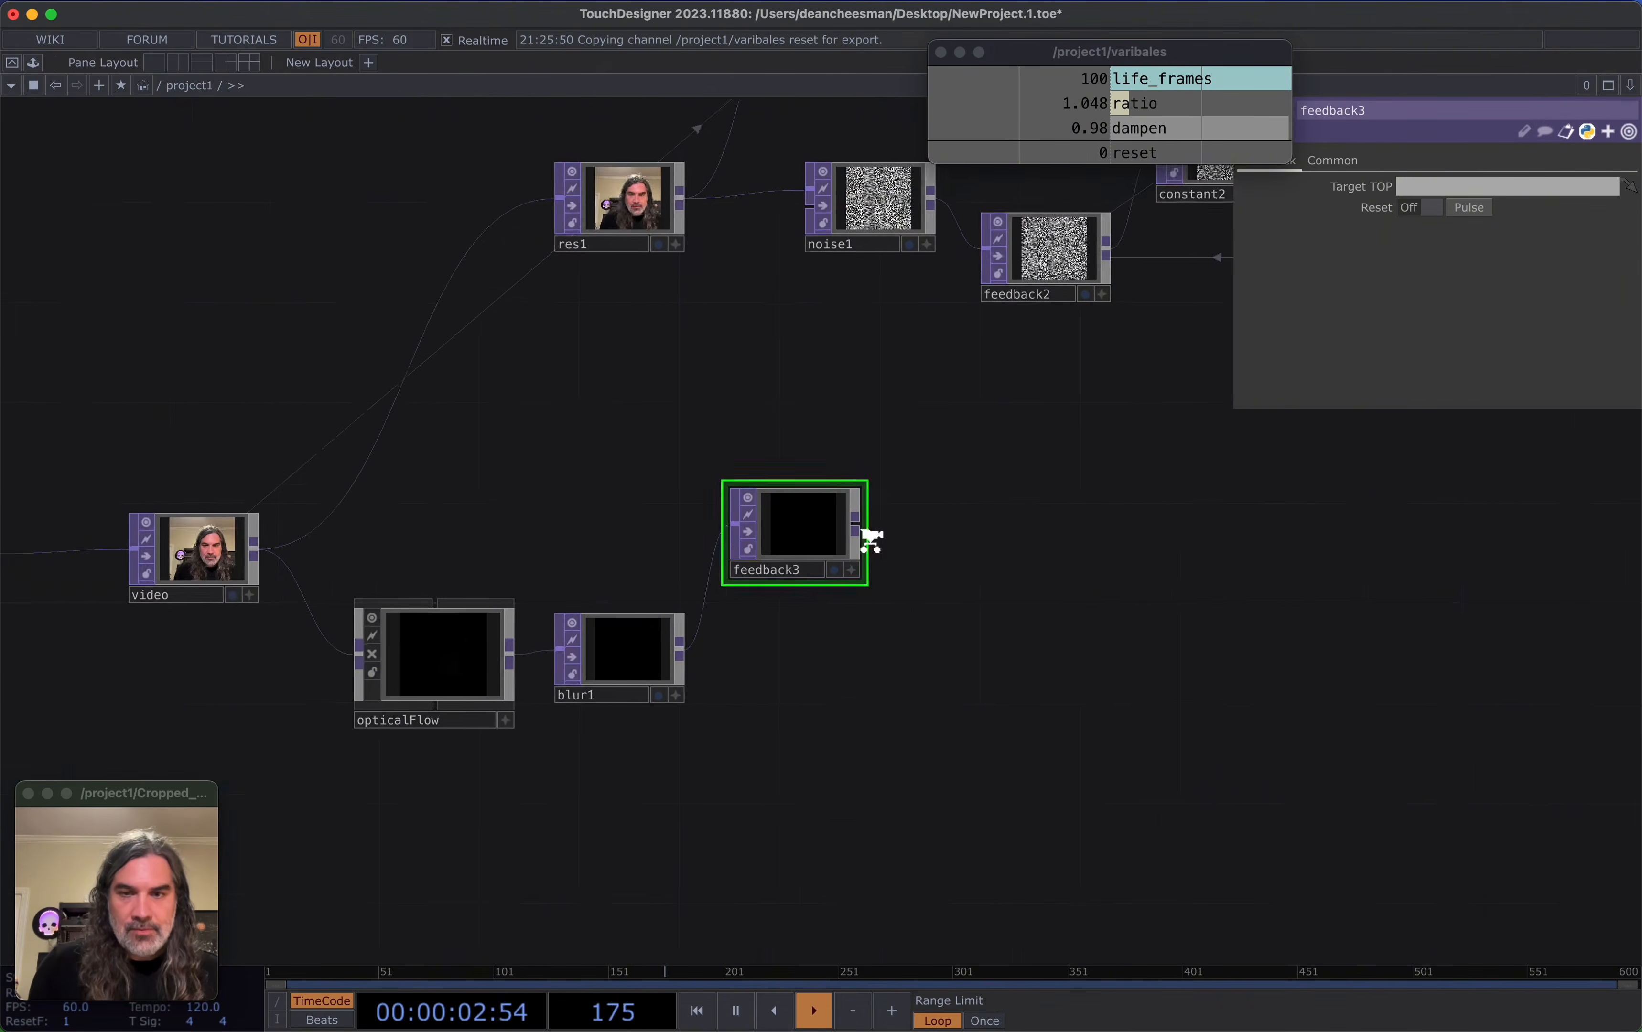
# Attach a Displace TOP after feedback3, with feedback3 feeding both of its inputs
pyautogui.scroll(2, 873, 535)
pyautogui.rightClick(861, 523)
pyautogui.click(730, 642)
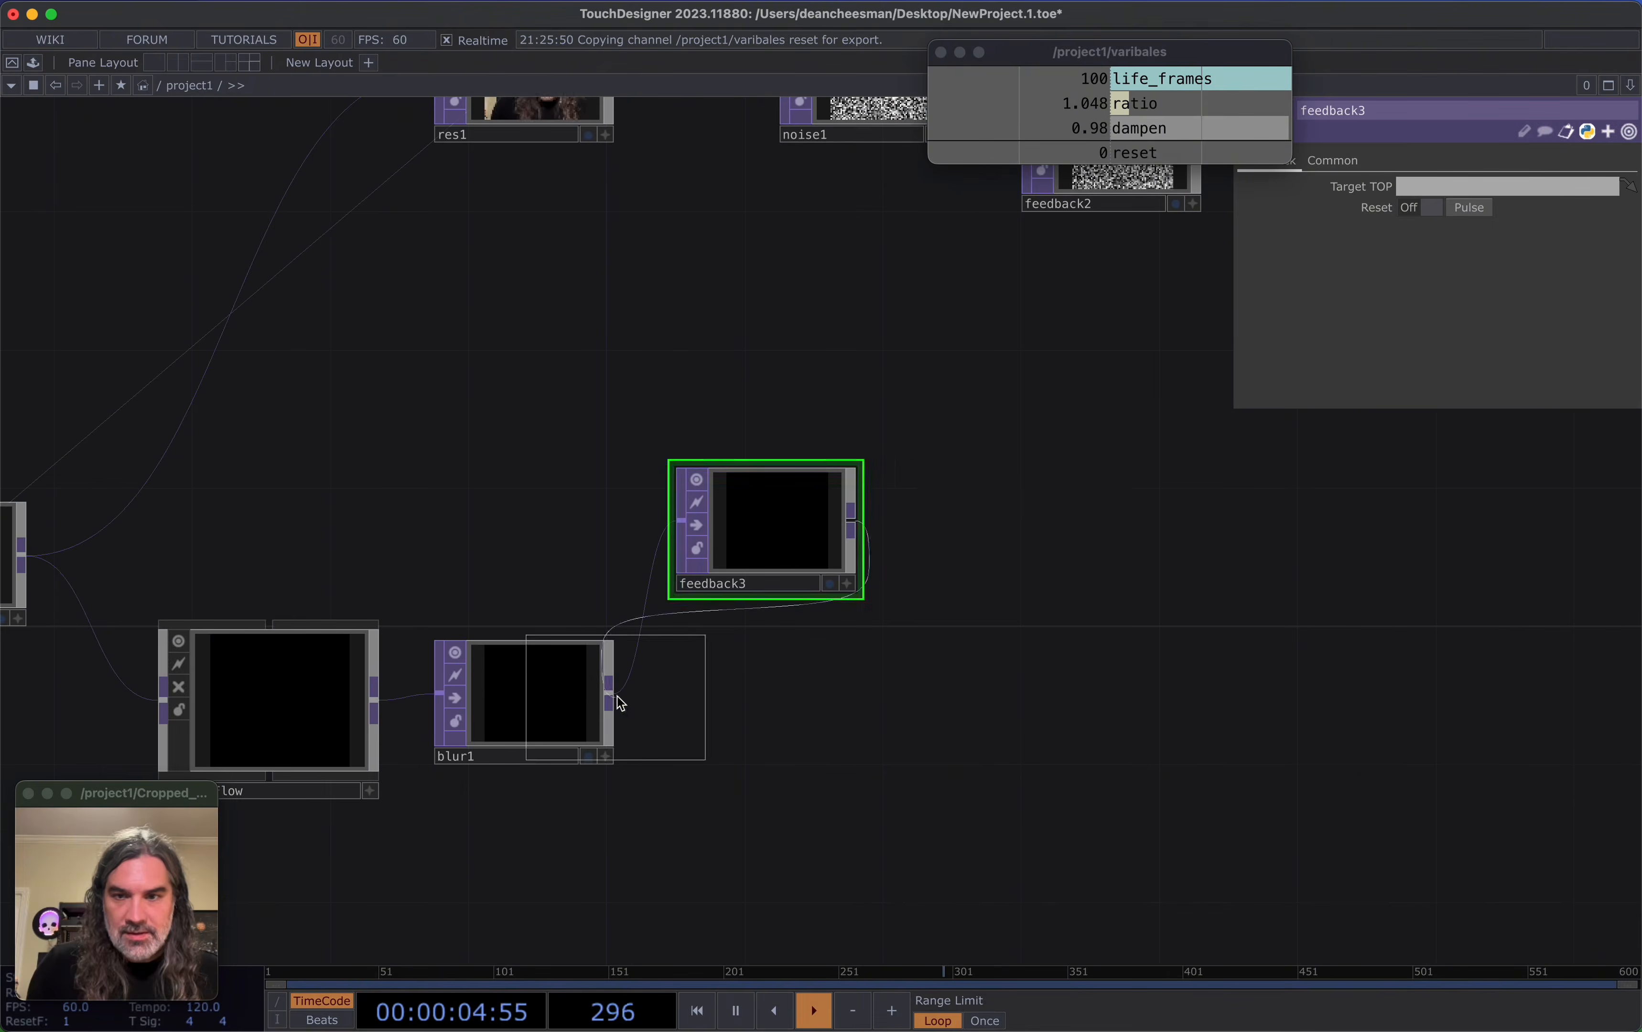
pyautogui.click(1006, 530)
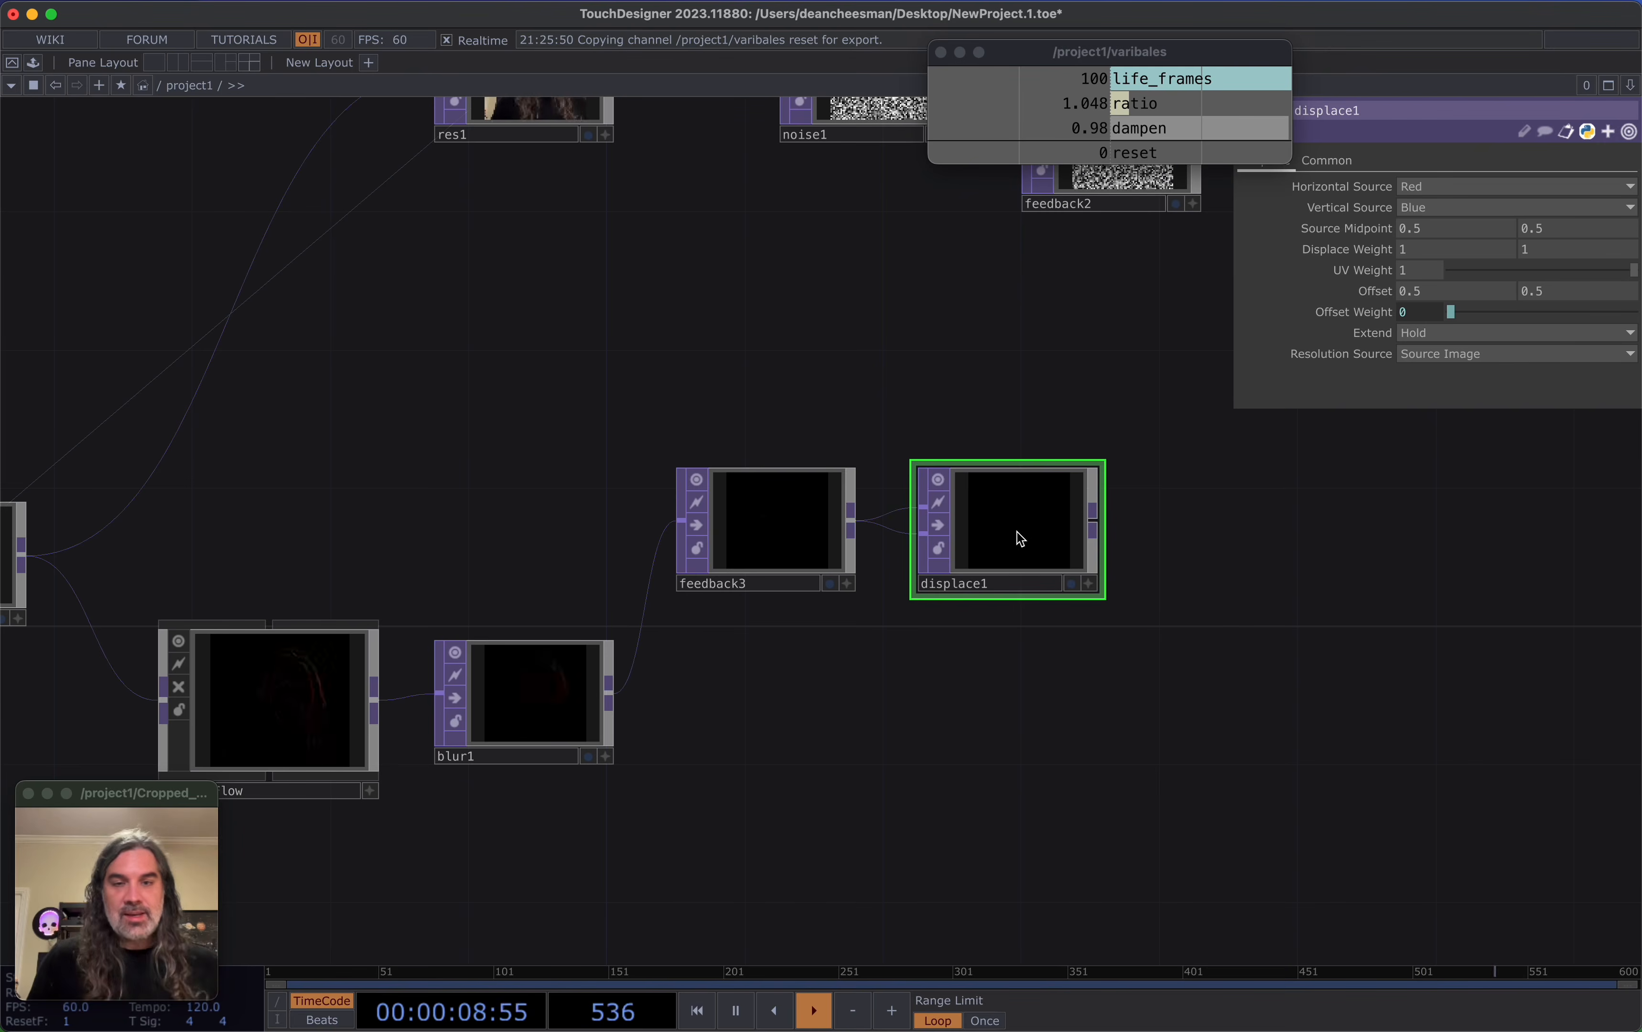
pyautogui.scroll(2, 1026, 529)
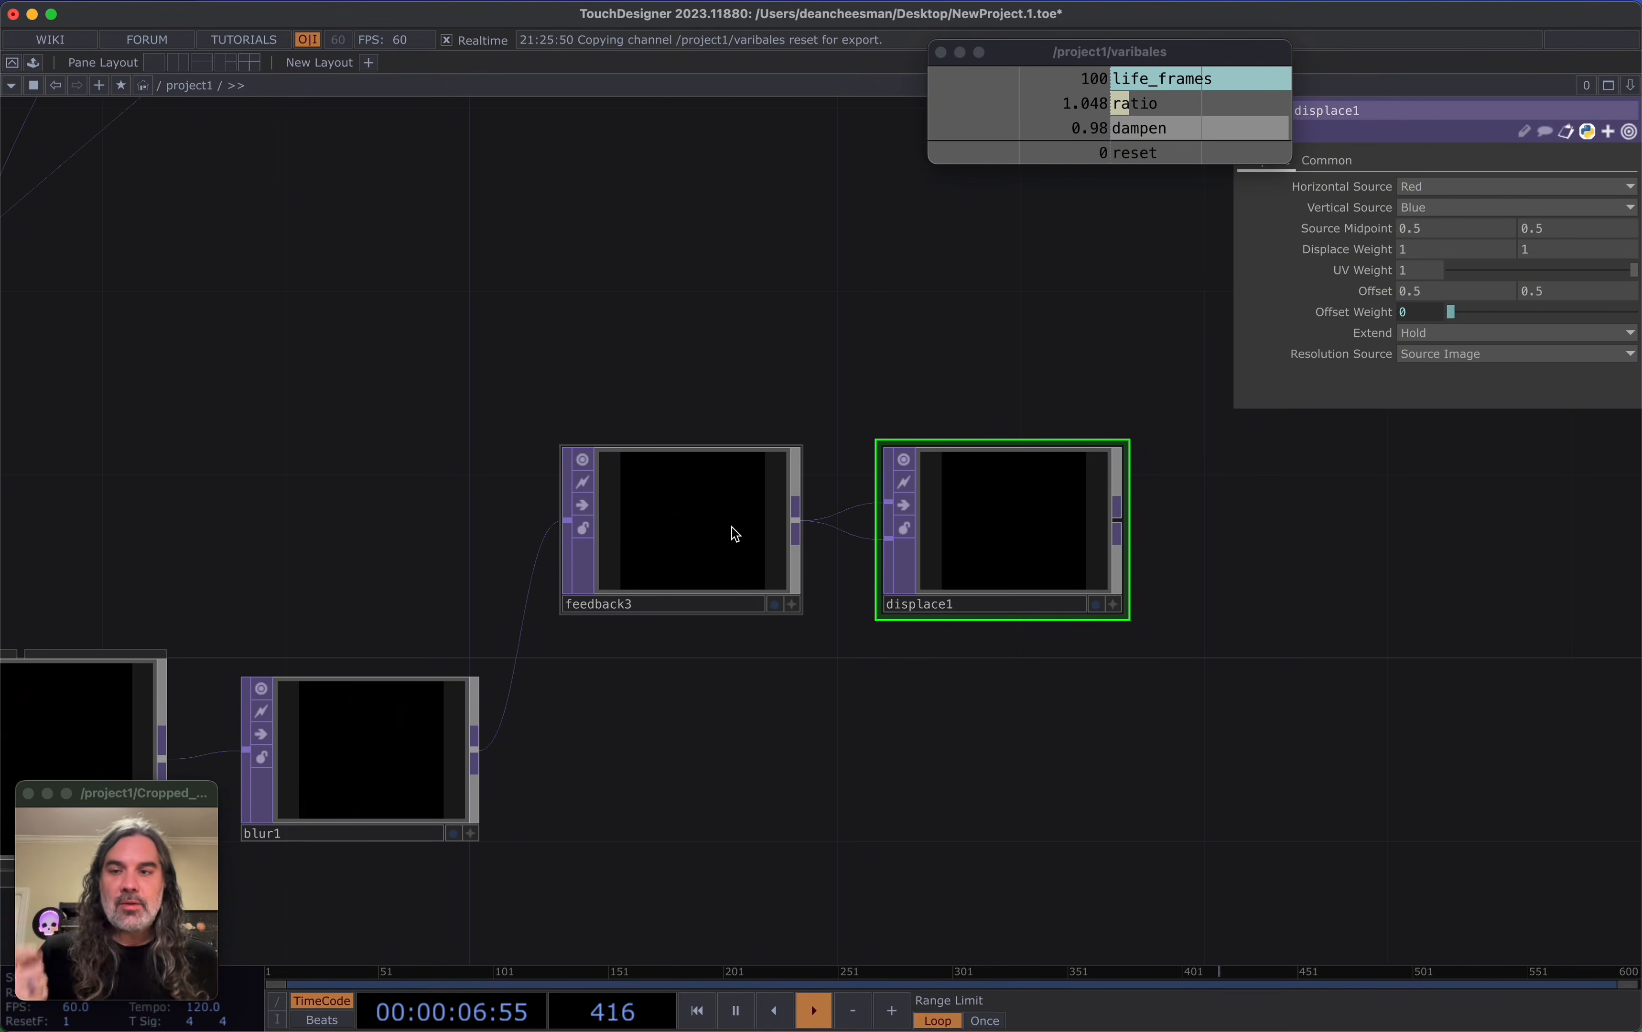
# Set displace1's Vertical Source to Green and both Source Midpoint values to 0
pyautogui.moveTo(307, 431); pyautogui.dragTo(470, 388)
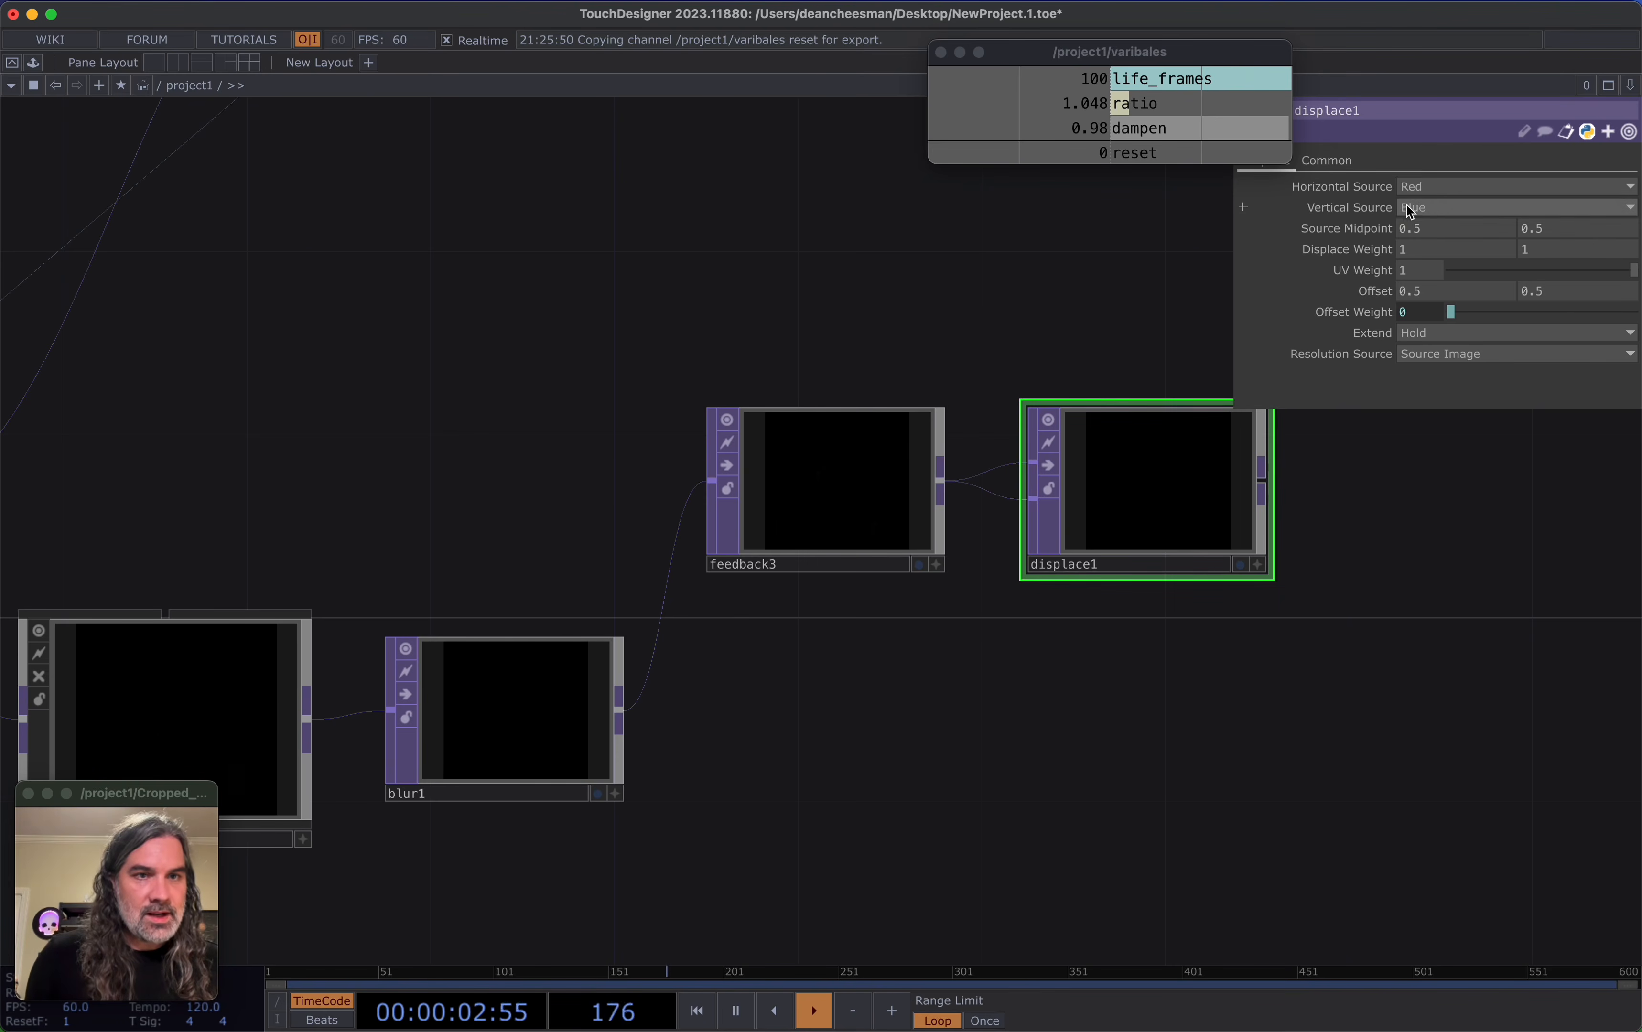
pyautogui.moveTo(1513, 495); pyautogui.dragTo(1493, 483)
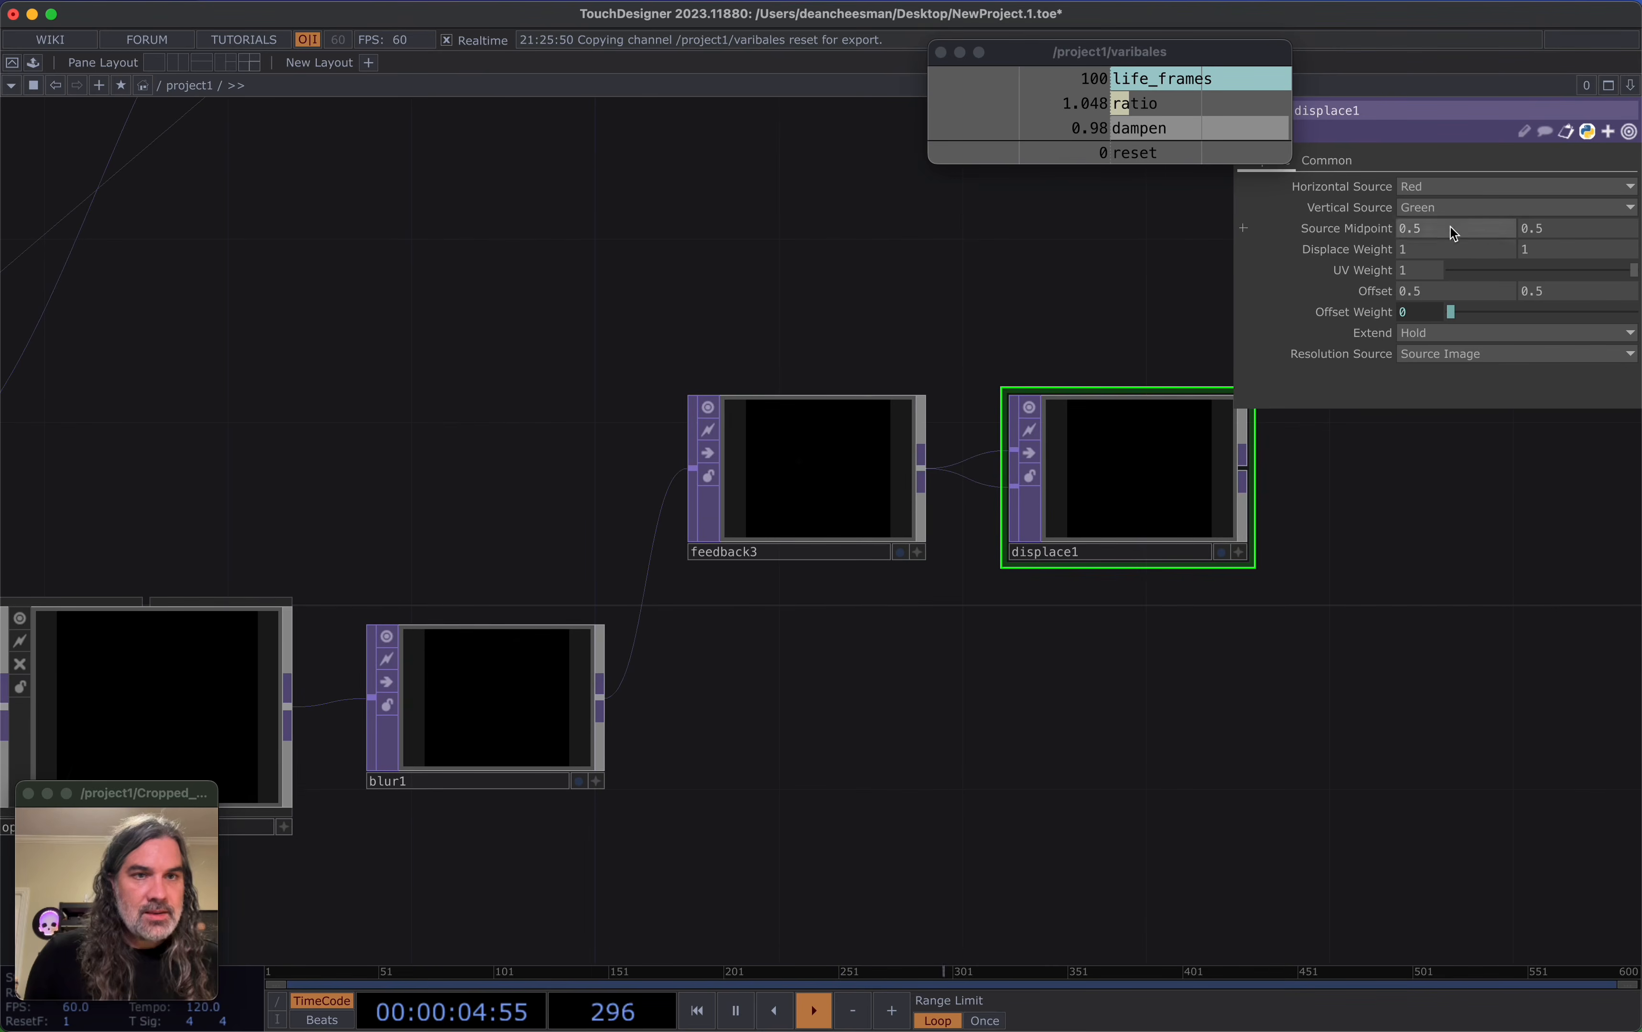
pyautogui.moveTo(1451, 228); pyautogui.dragTo(1387, 228)
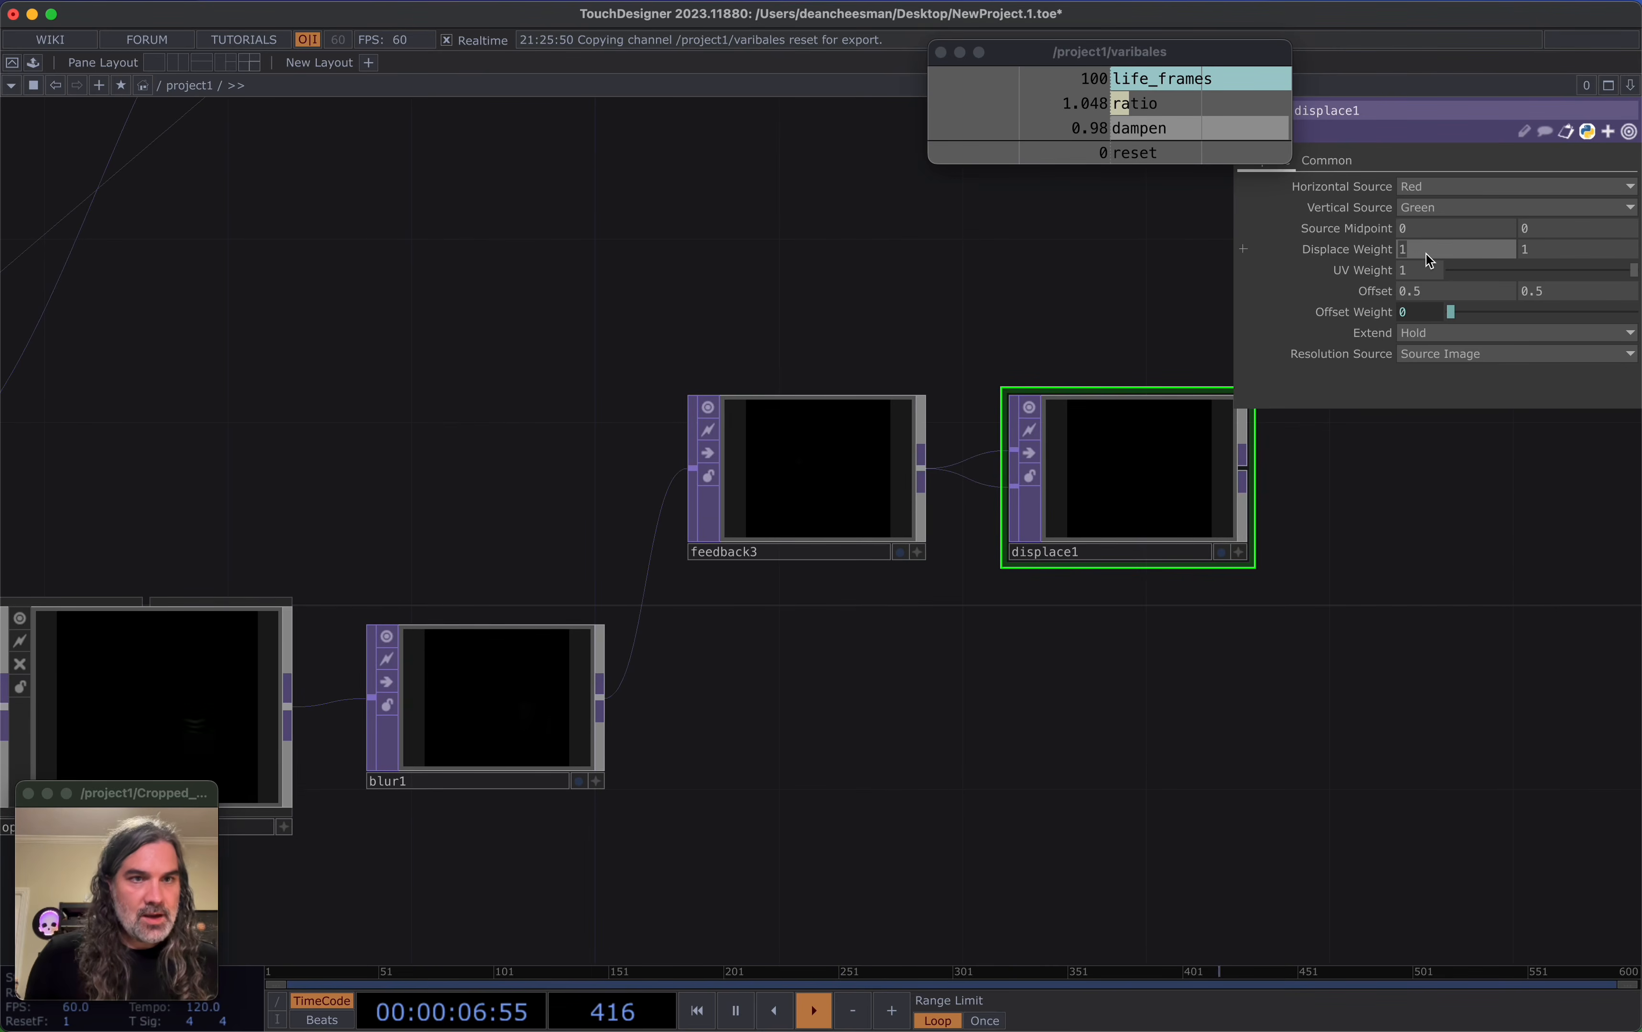
# Set both of displace1's Displace Weight values to 0.001
pyautogui.write('0')
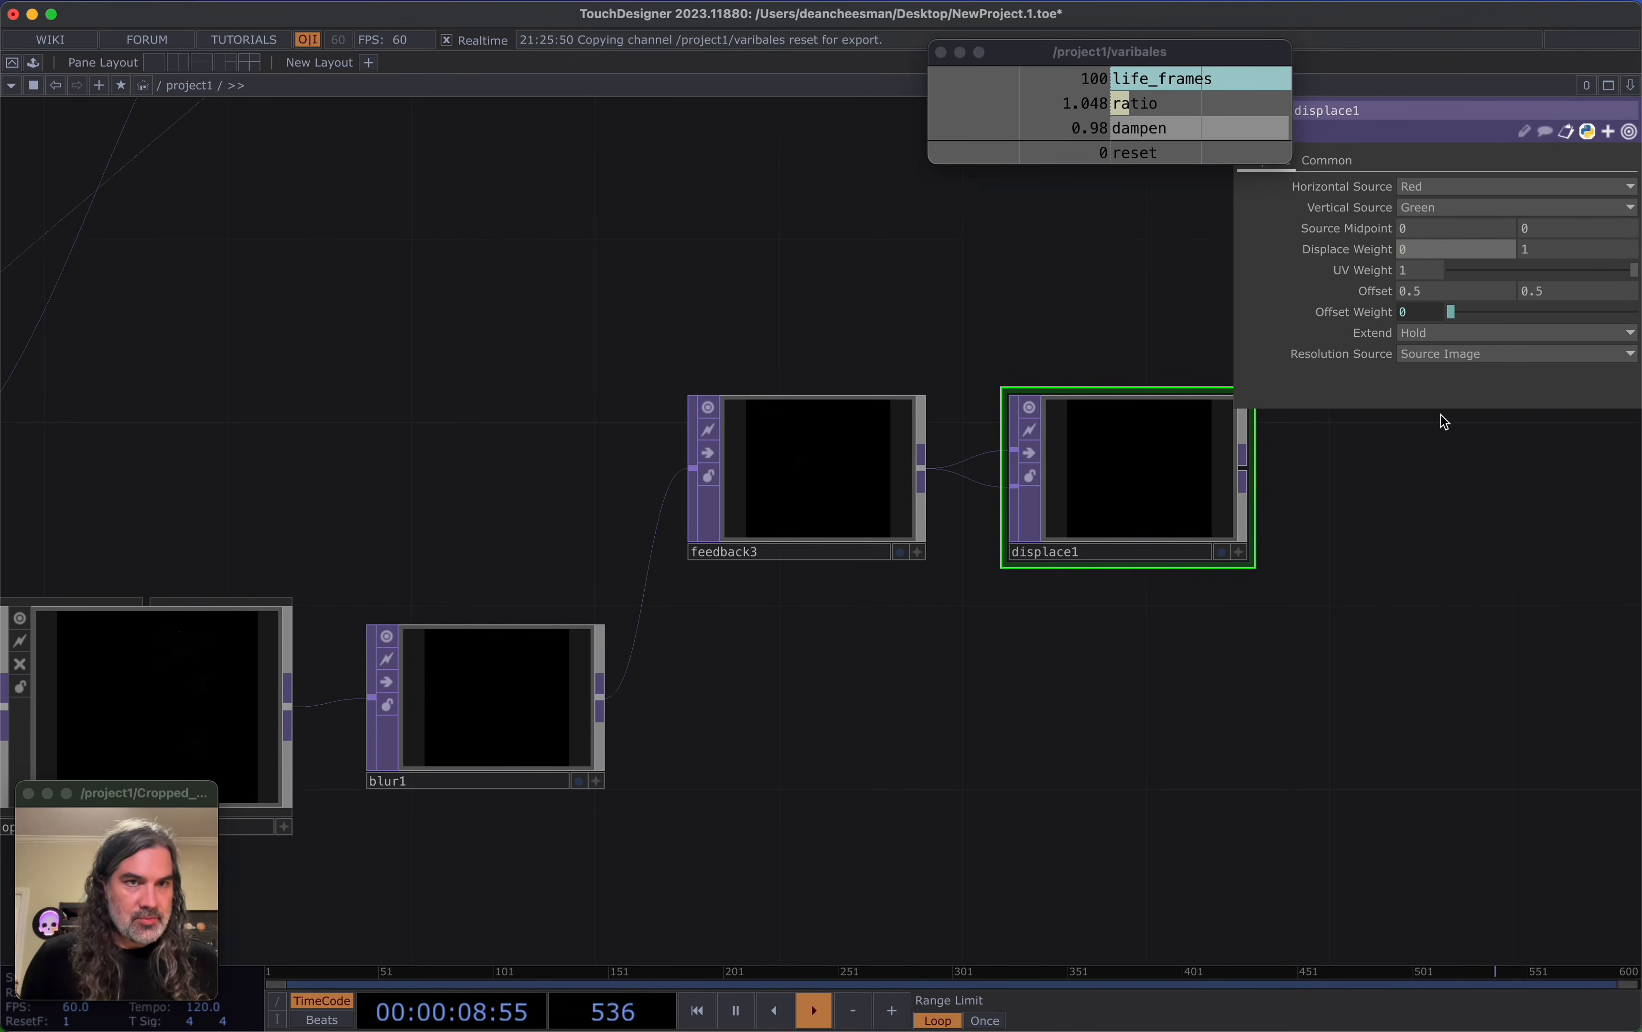
pyautogui.write('.001')
pyautogui.press('Tab')
pyautogui.write('0.001')
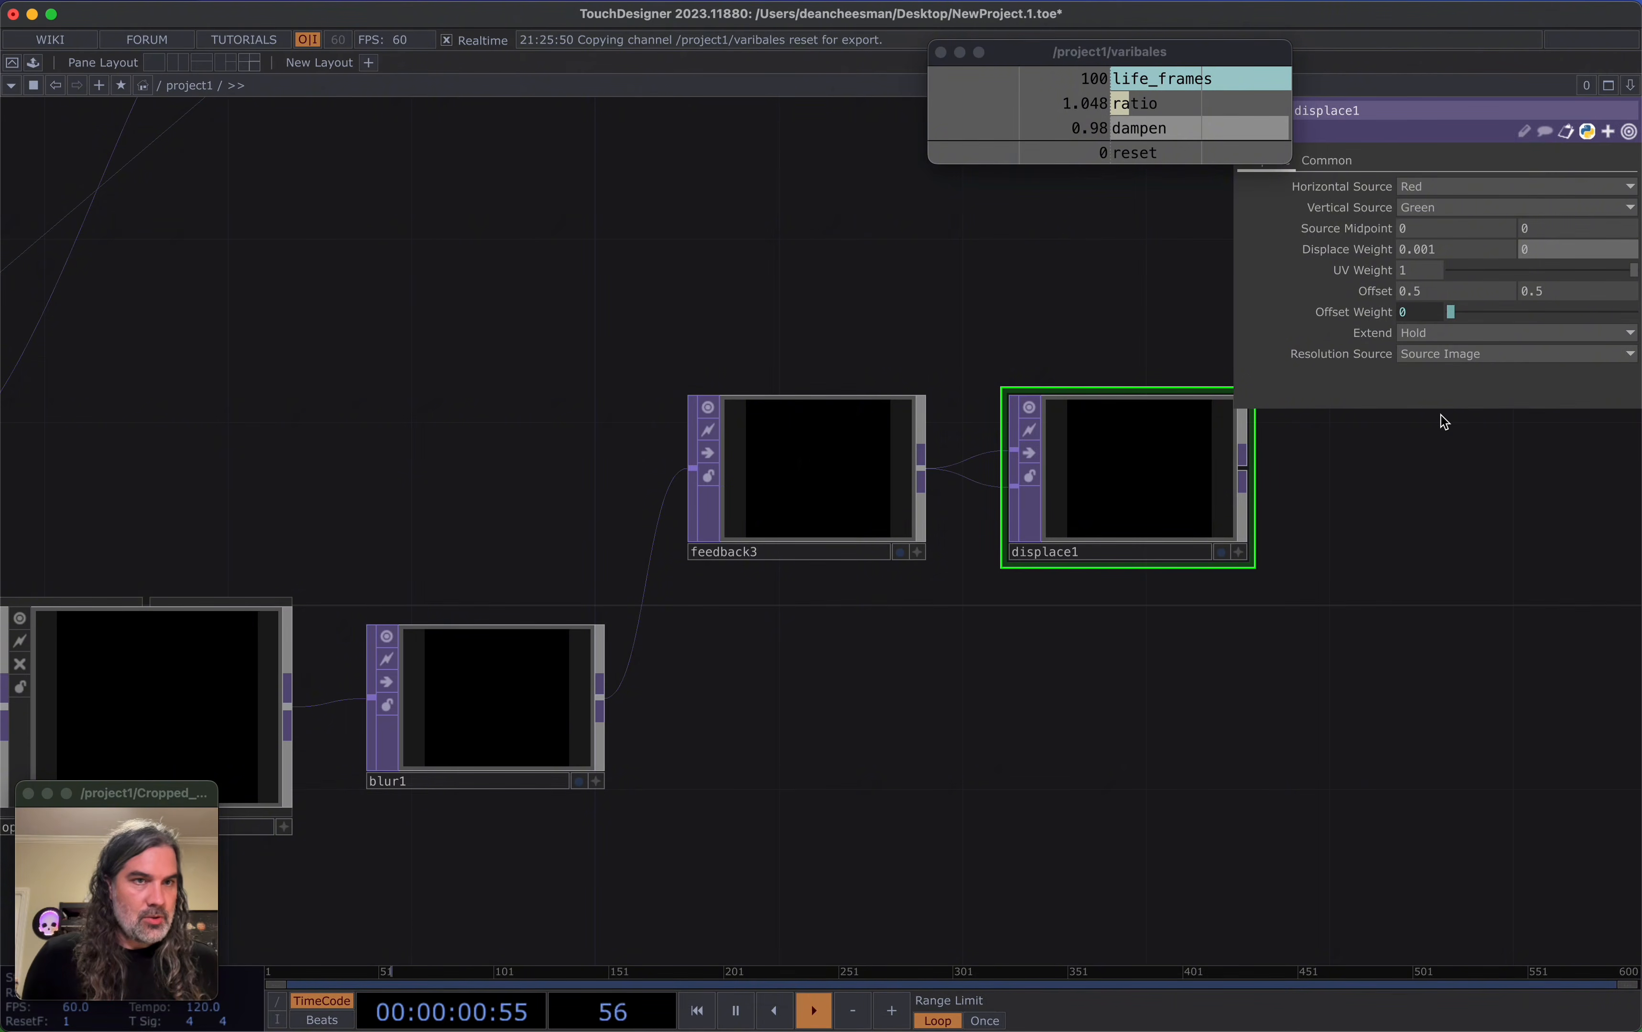
# Attach a Blur TOP to displace1's output and place it directly after that node
pyautogui.press('Tab')
pyautogui.moveTo(1366, 478); pyautogui.dragTo(1228, 464)
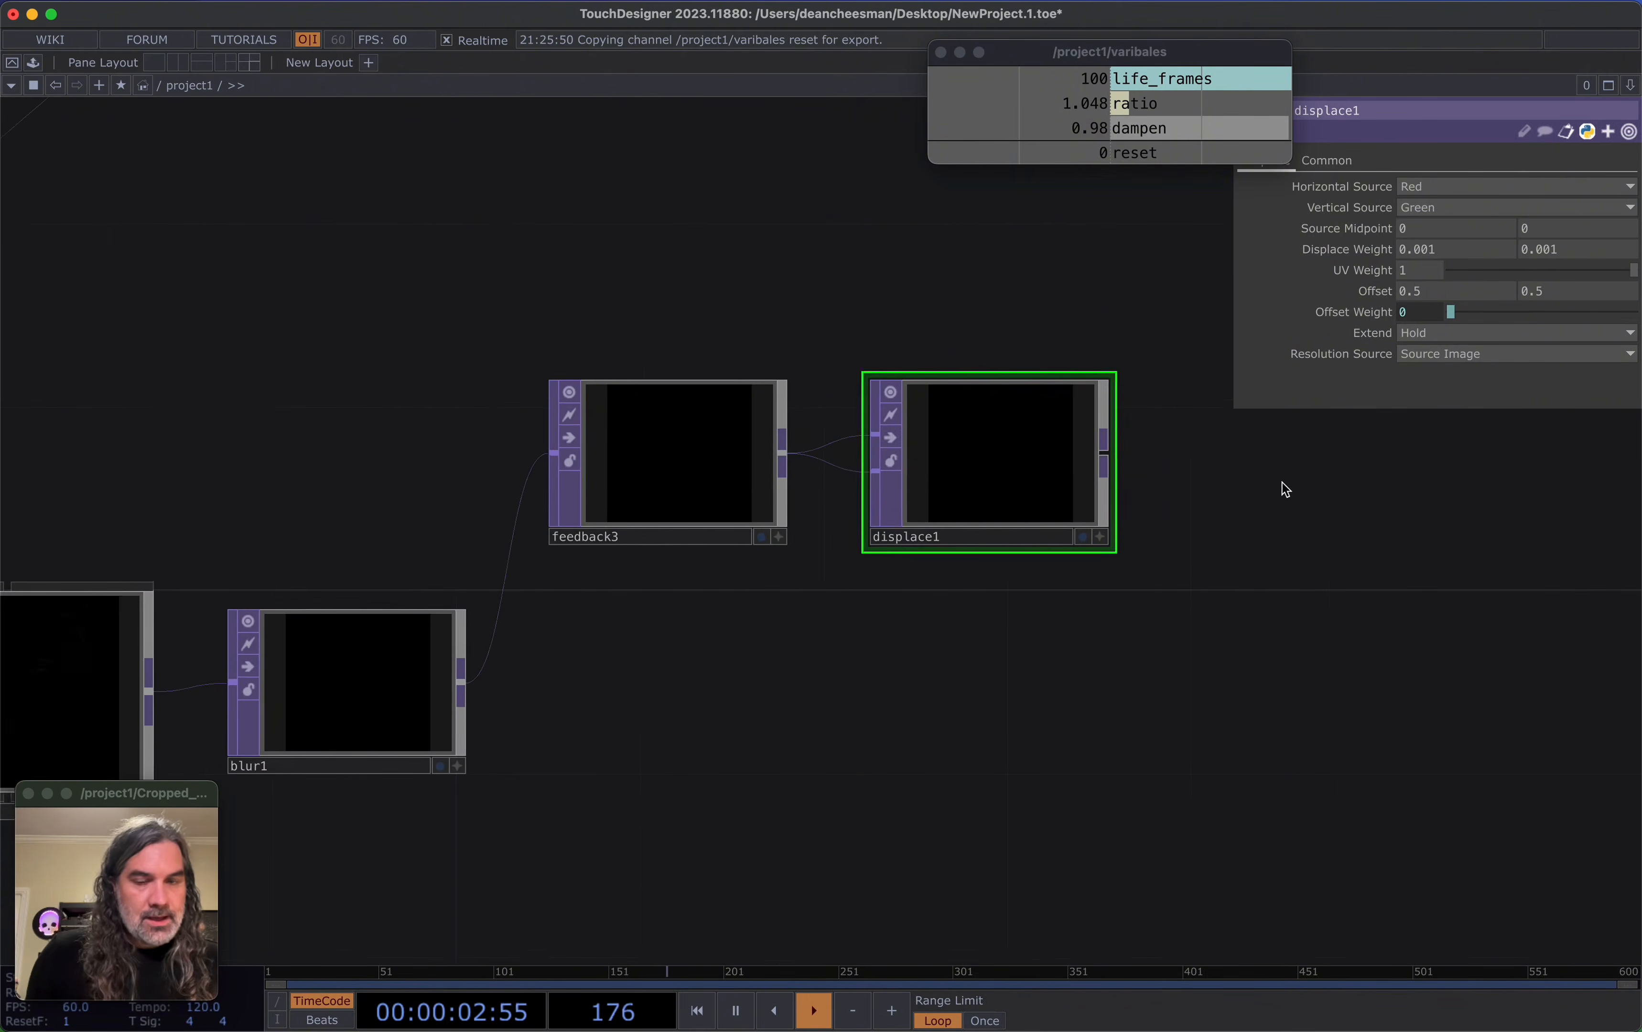
pyautogui.moveTo(1112, 479); pyautogui.dragTo(858, 465)
pyautogui.scroll(1, 1035, 467)
pyautogui.scroll(2, 1035, 467)
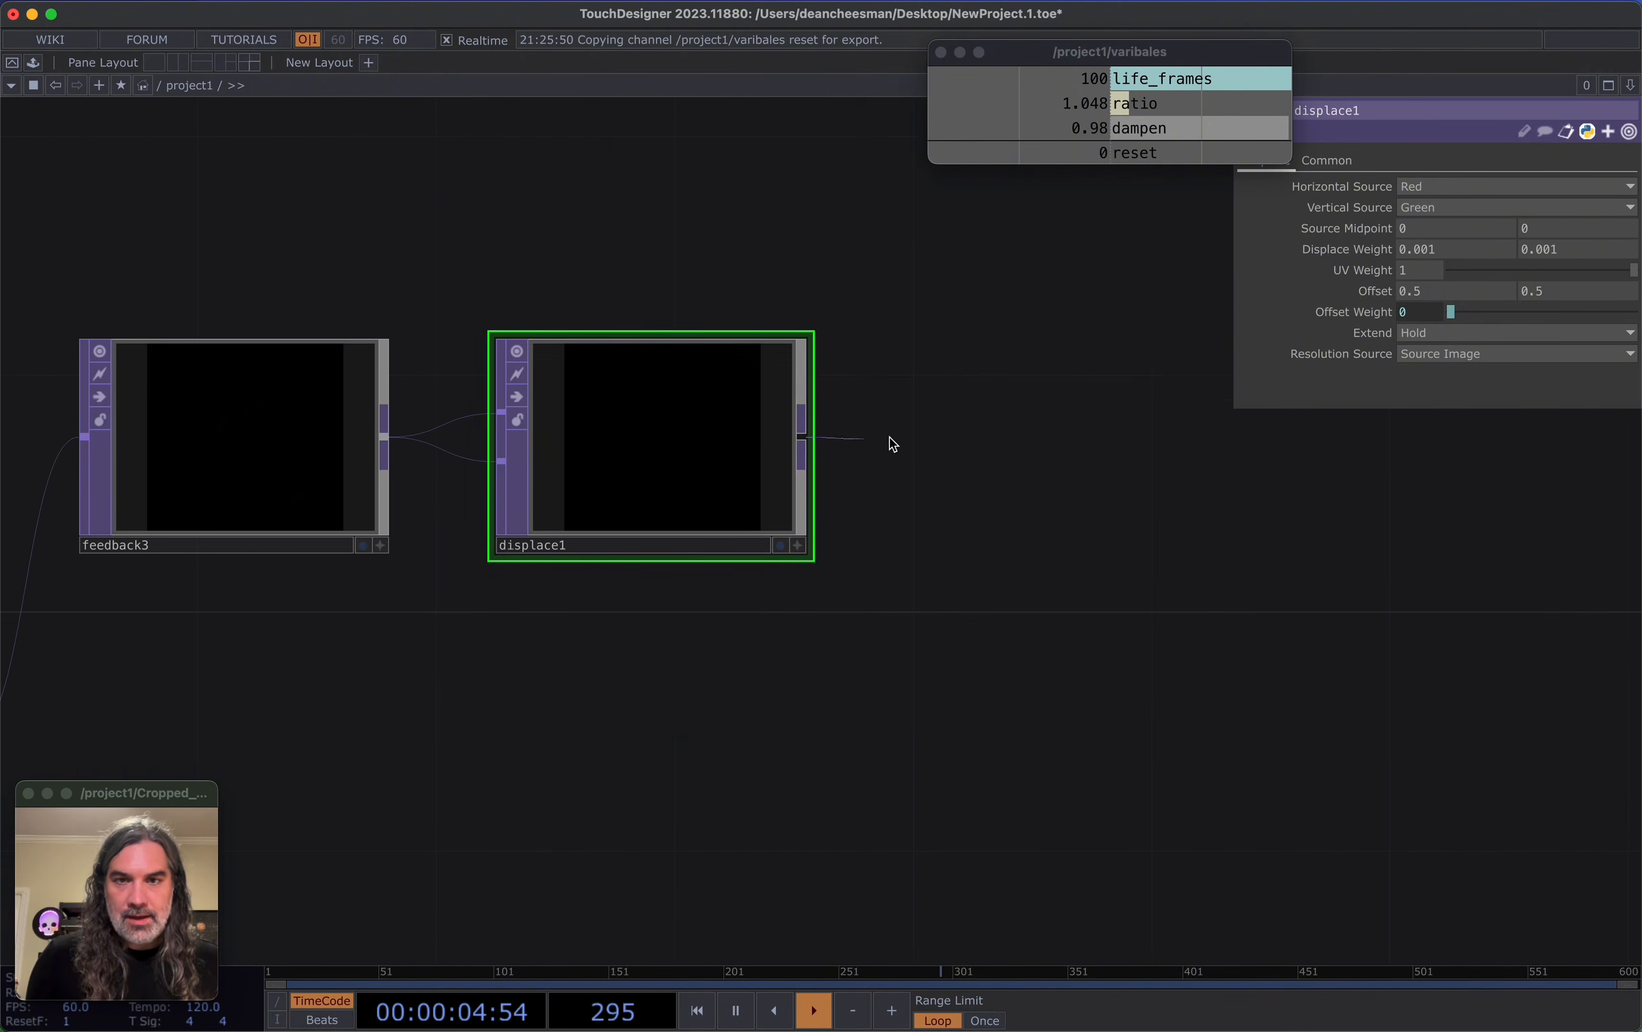
pyautogui.click(948, 438)
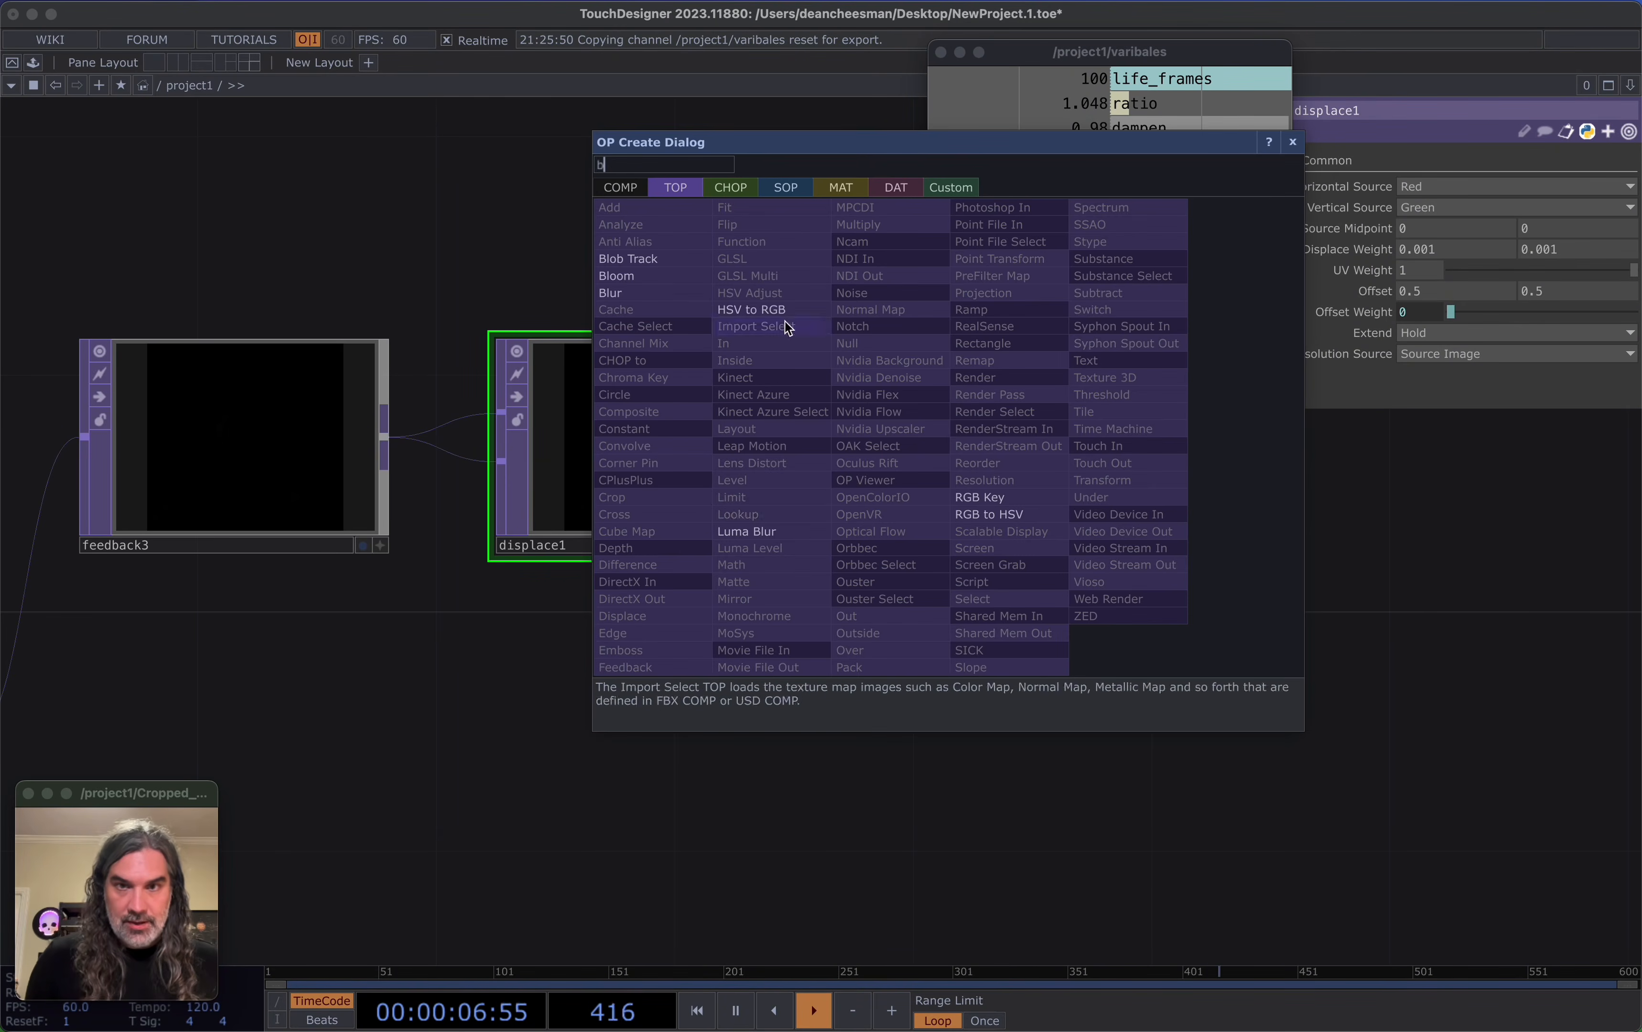
pyautogui.click(635, 297)
pyautogui.click(1017, 475)
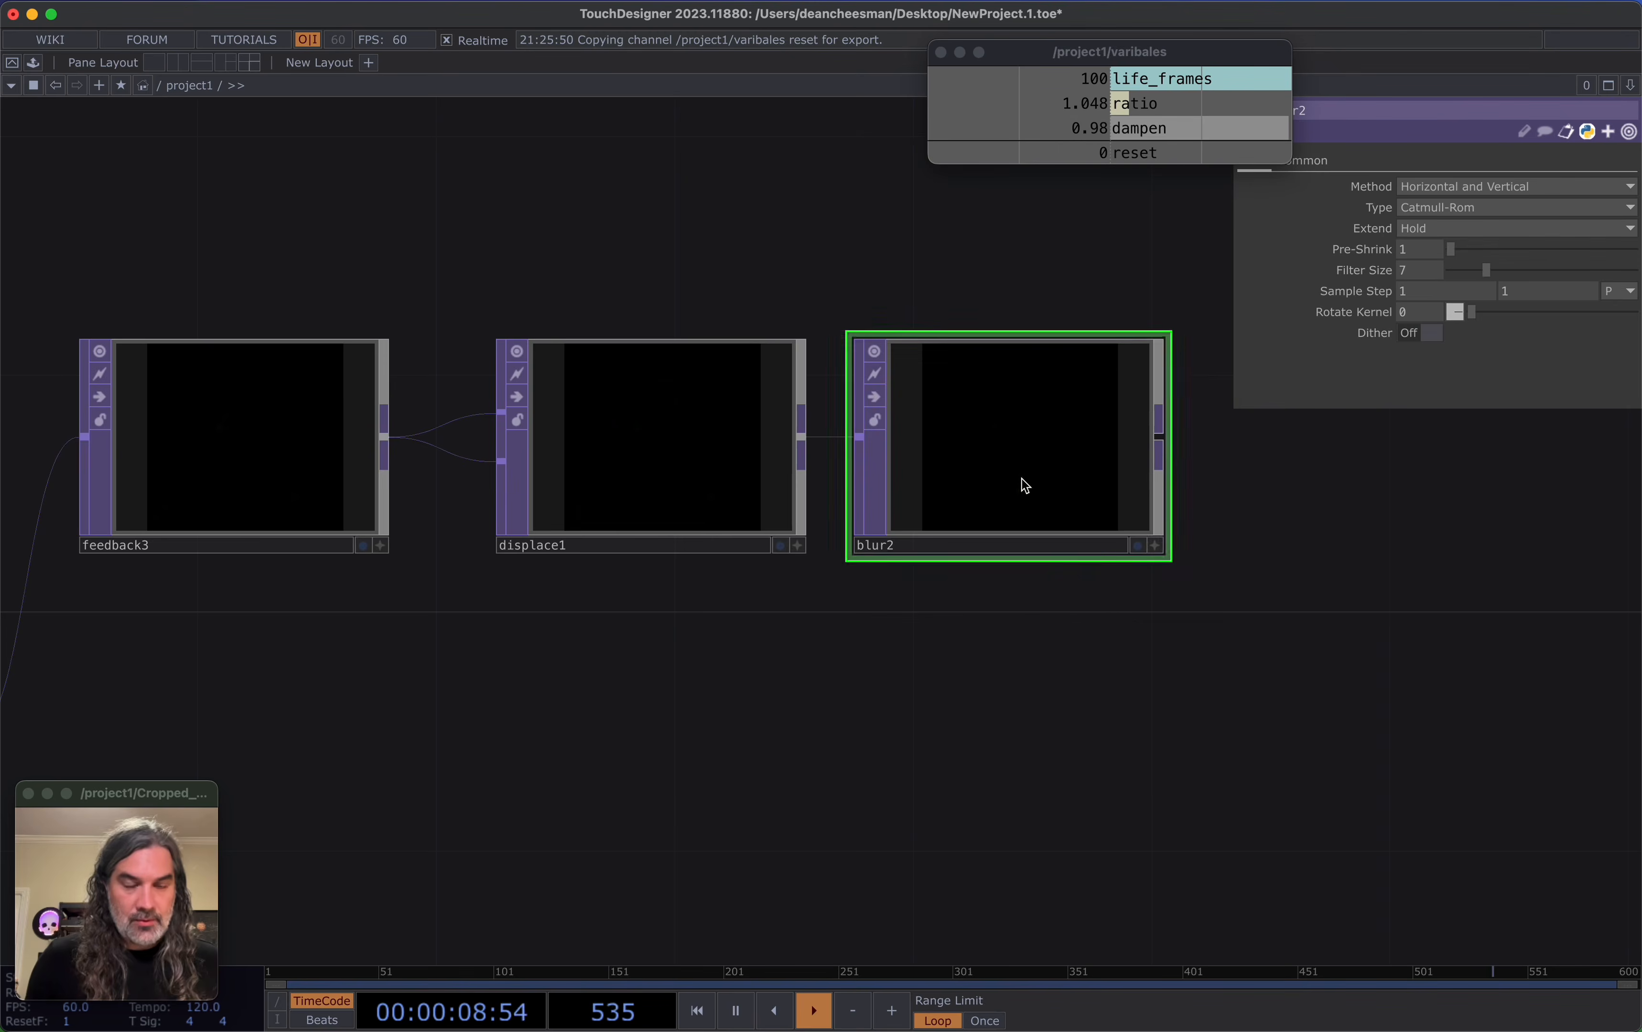
# Attach a Math TOP after blur2 and set its Multiply value to 0.98
pyautogui.hscroll(5, 1021, 478)
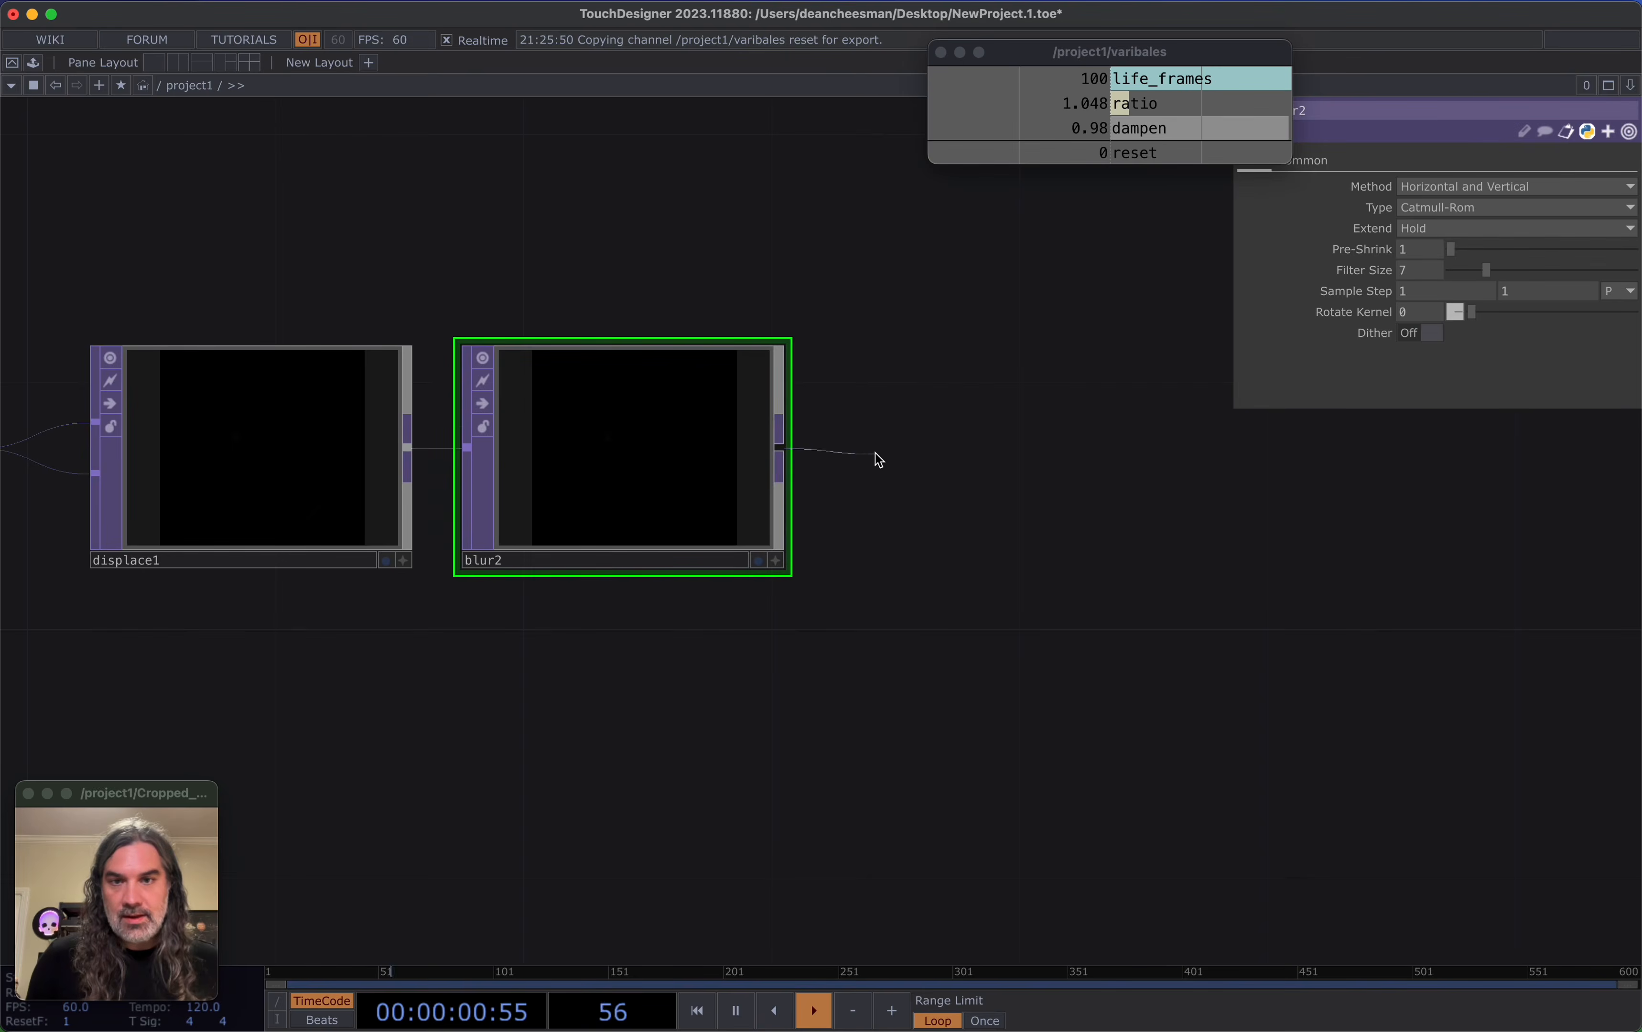
pyautogui.click(878, 459)
pyautogui.write('ma')
pyautogui.click(674, 592)
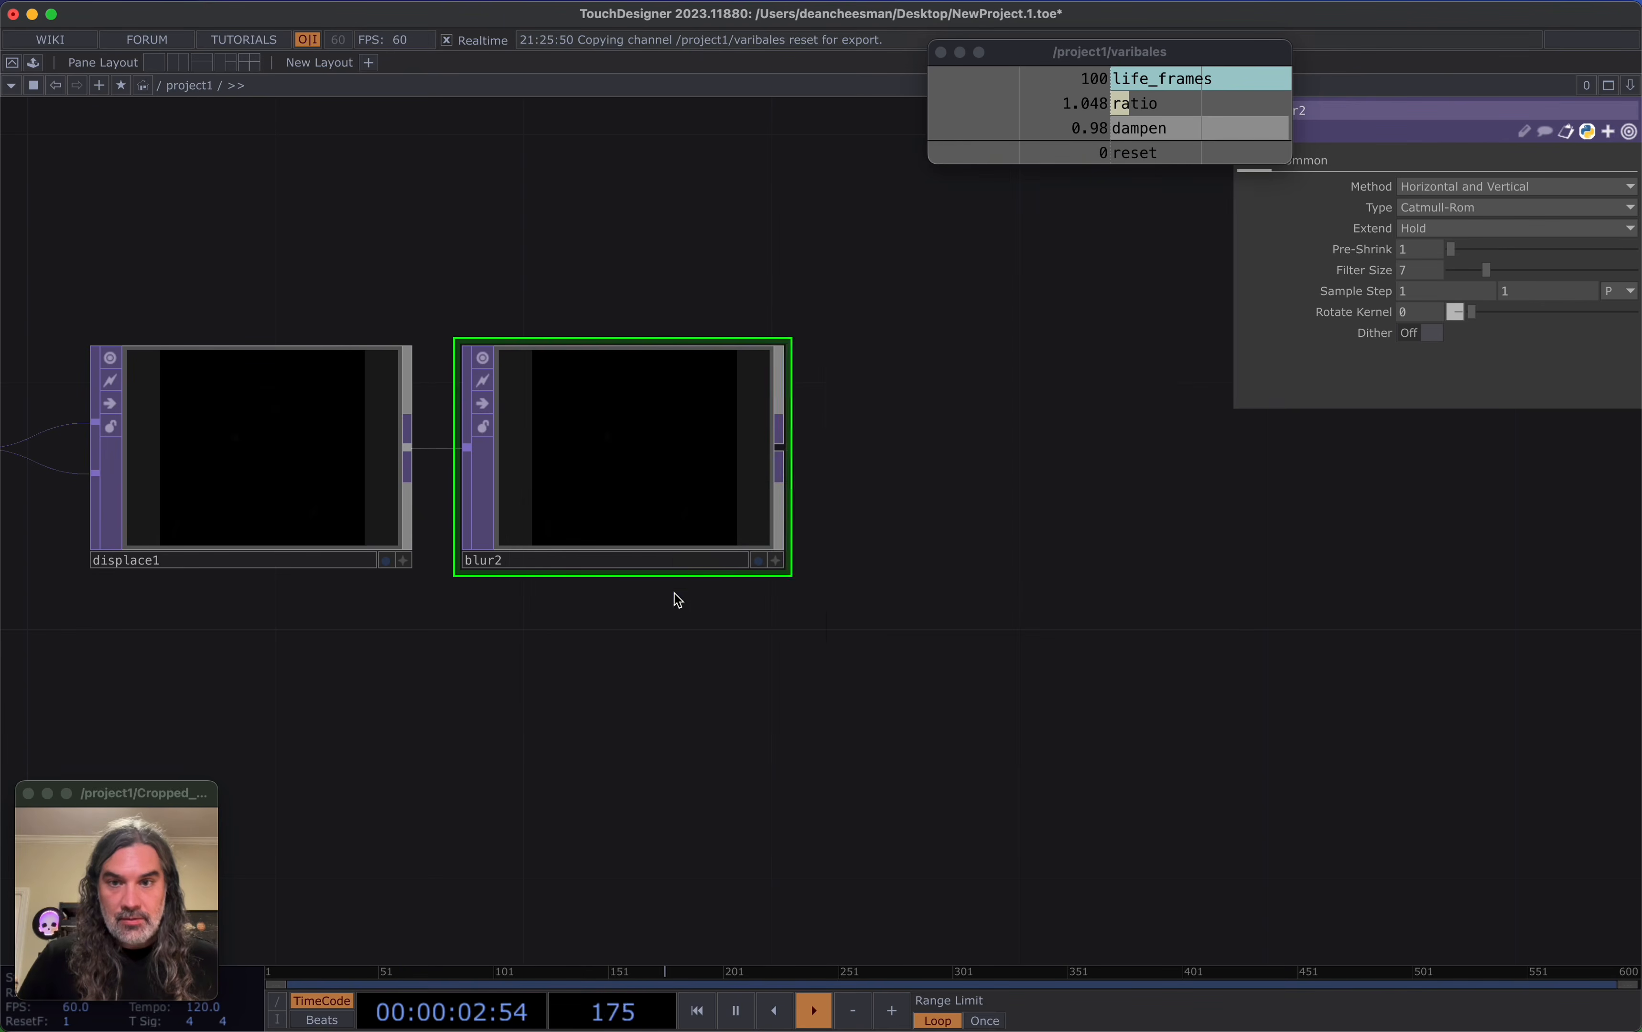
pyautogui.click(995, 465)
pyautogui.click(1351, 161)
pyautogui.click(1307, 162)
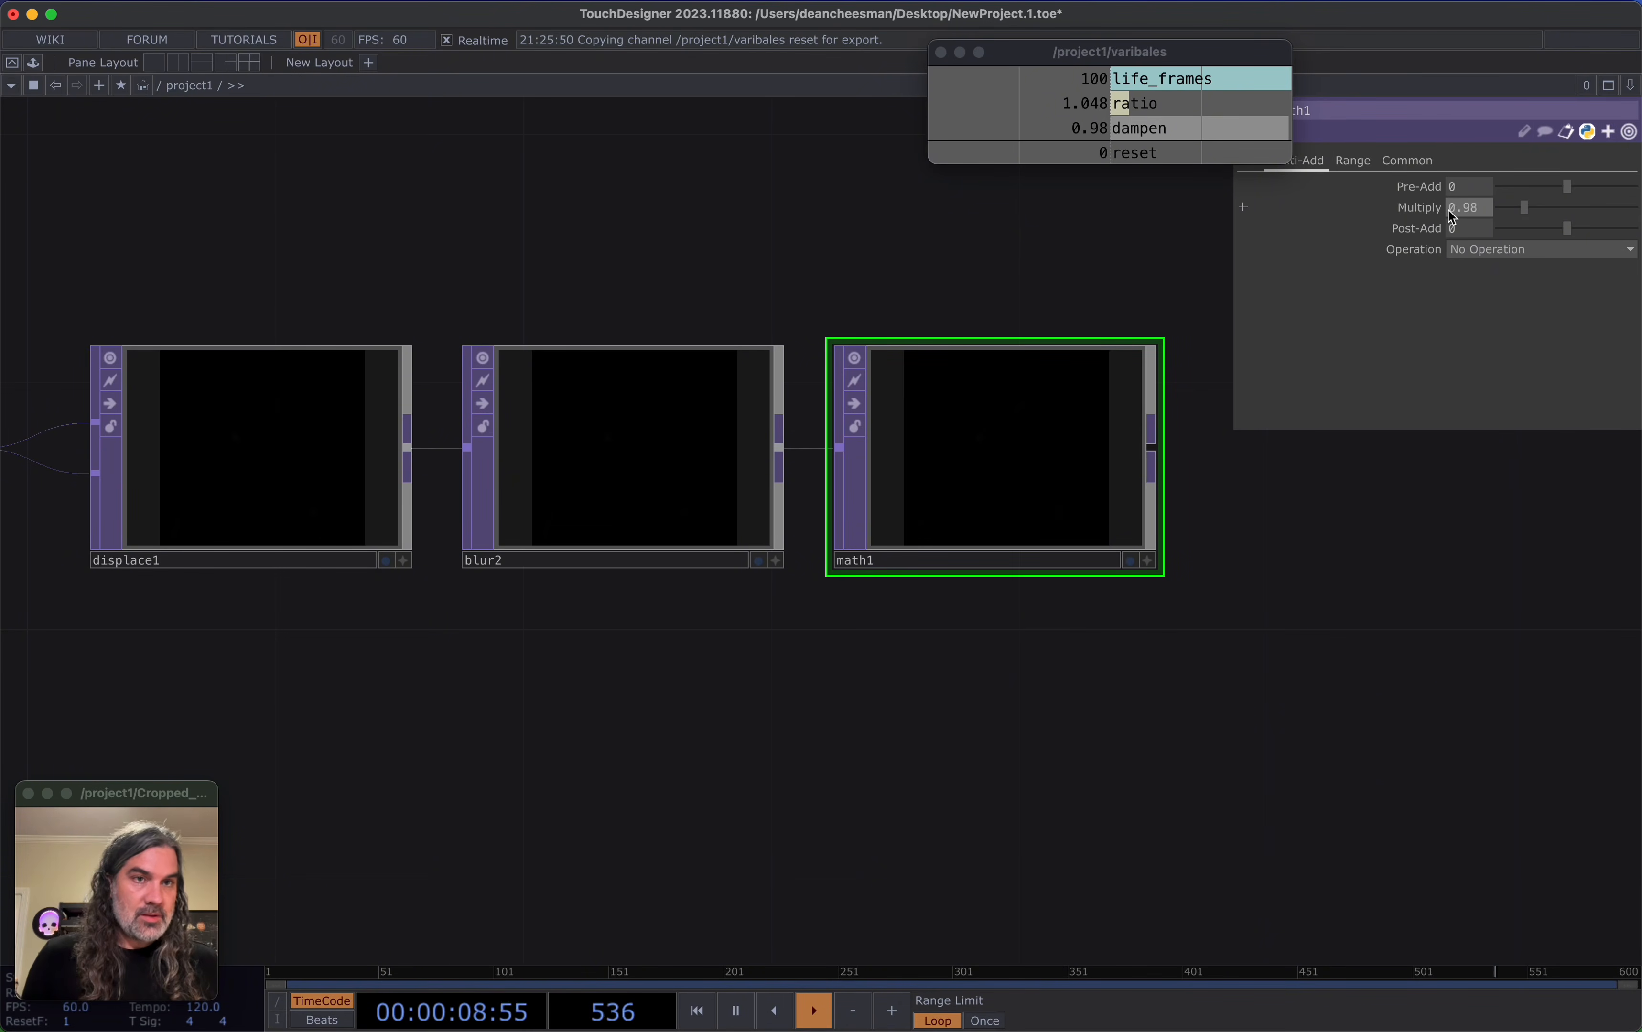
# Move the varibales viewer clear of the parameters and add an Add TOP that combines math1 with blur1
pyautogui.scroll(-3, 1253, 476)
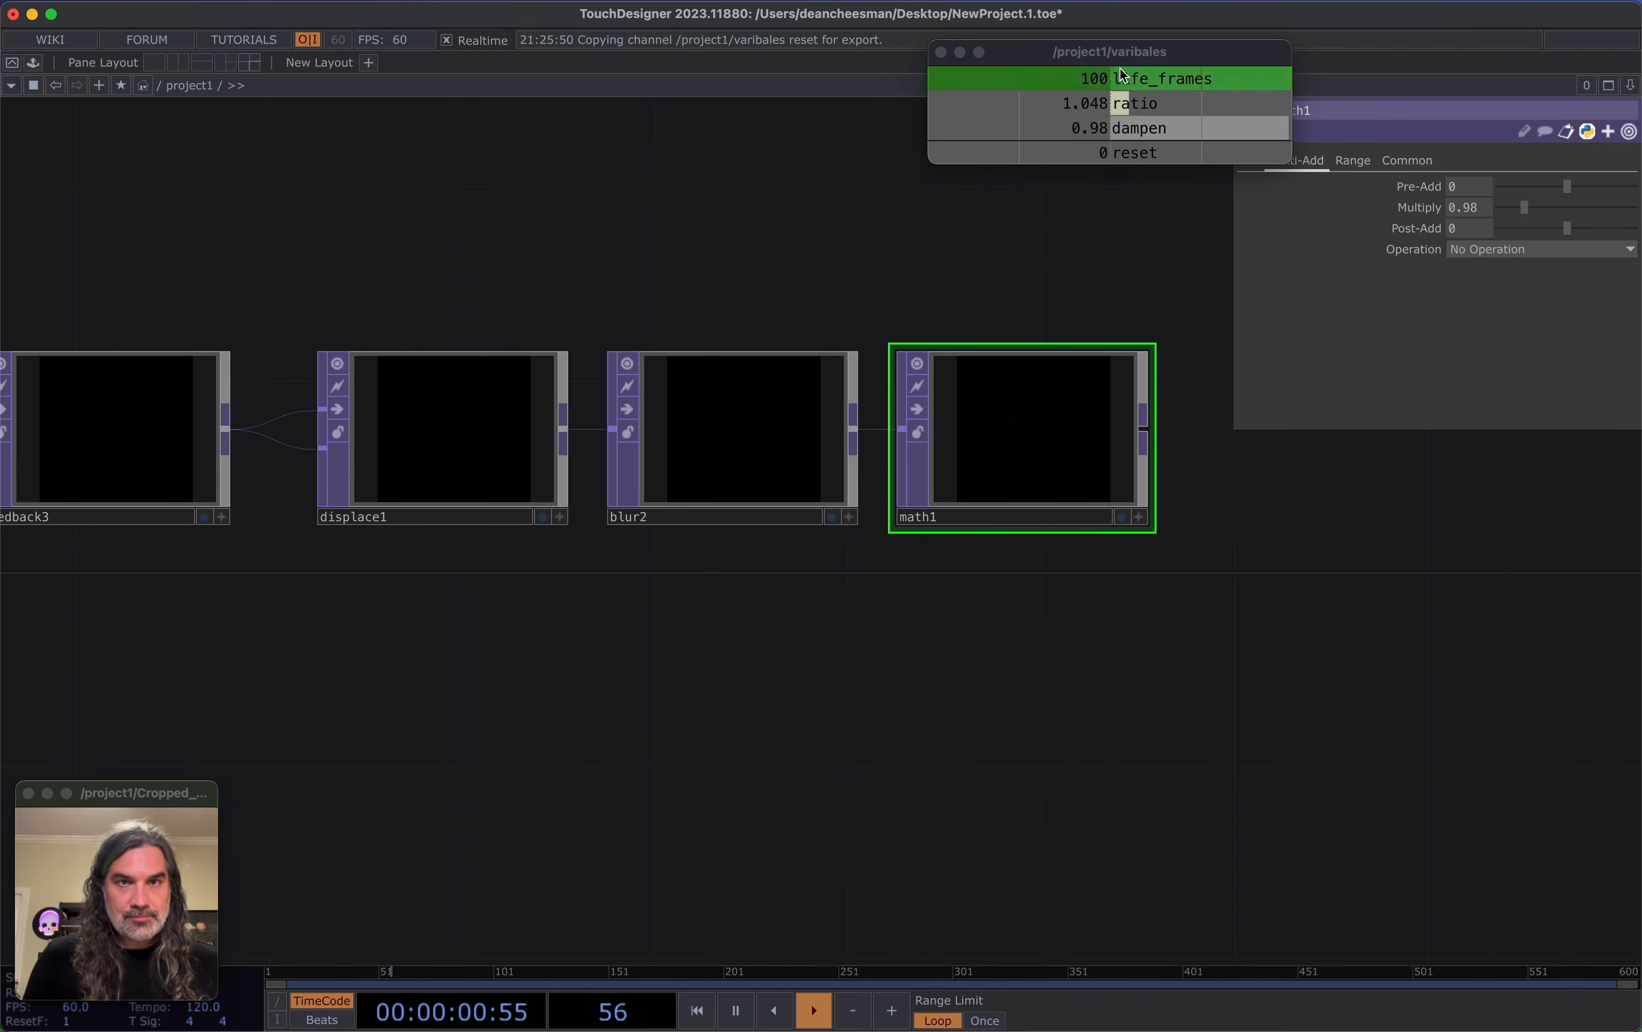
pyautogui.moveTo(1132, 51); pyautogui.dragTo(1047, 21)
pyautogui.moveTo(1245, 565); pyautogui.dragTo(1195, 492)
pyautogui.scroll(-5, 1196, 495)
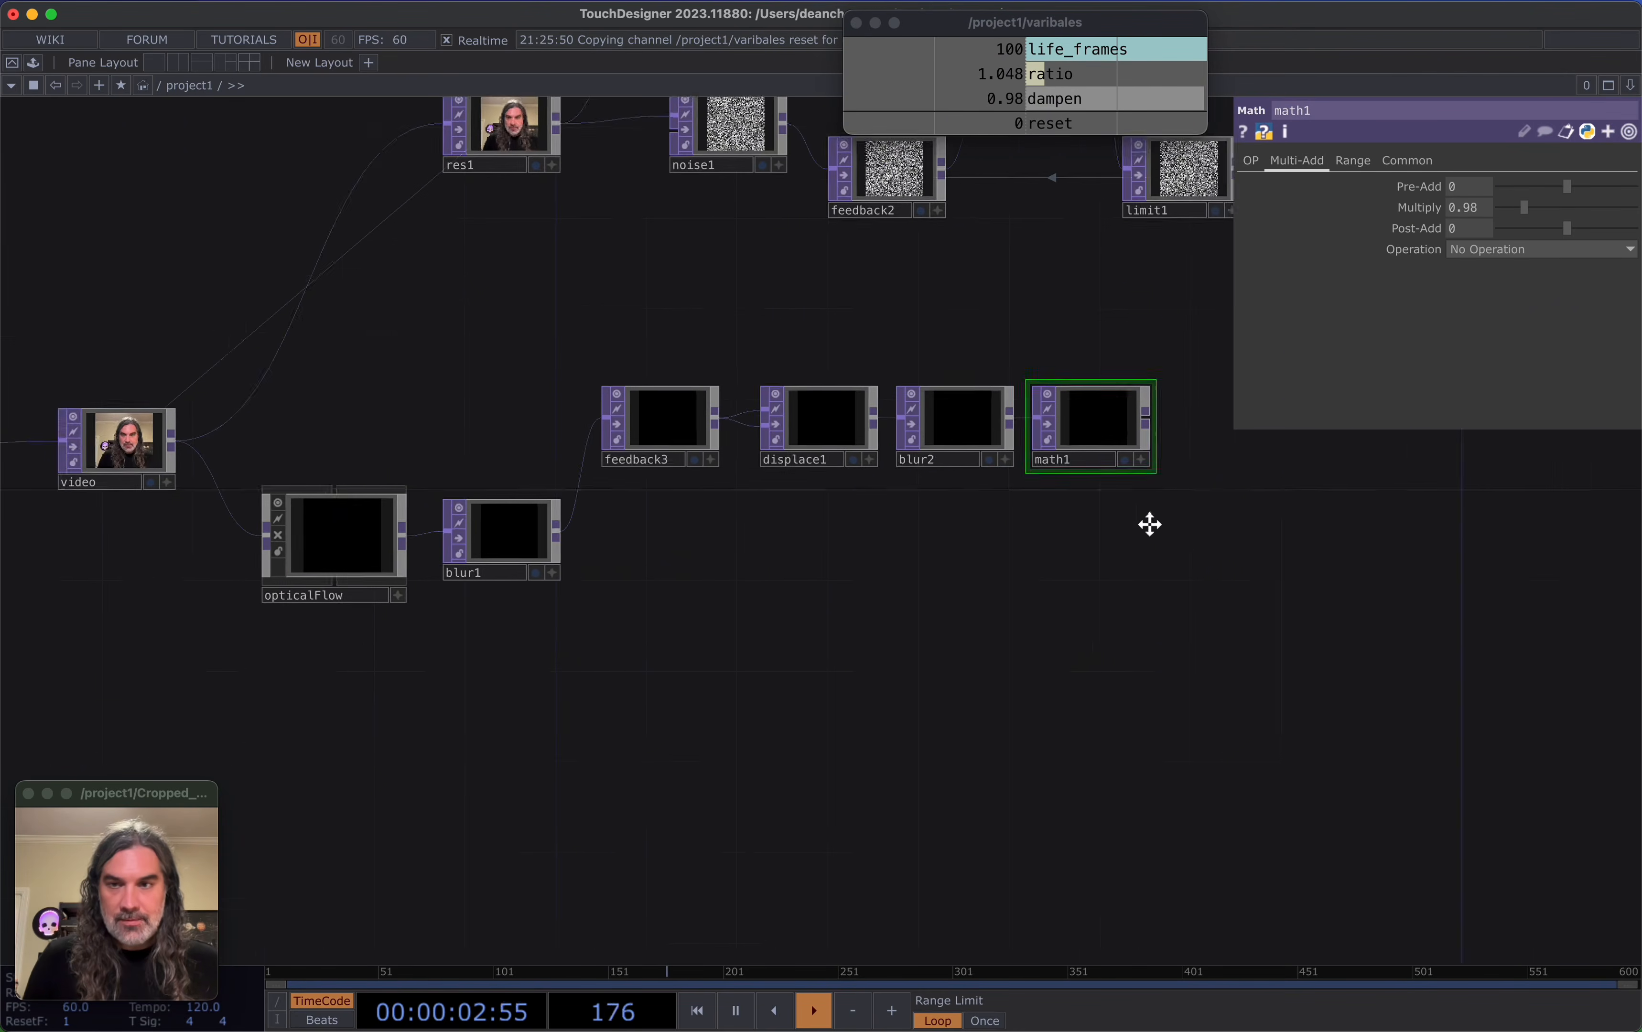
pyautogui.moveTo(1150, 525); pyautogui.dragTo(1070, 563, button='middle')
pyautogui.click(1145, 596)
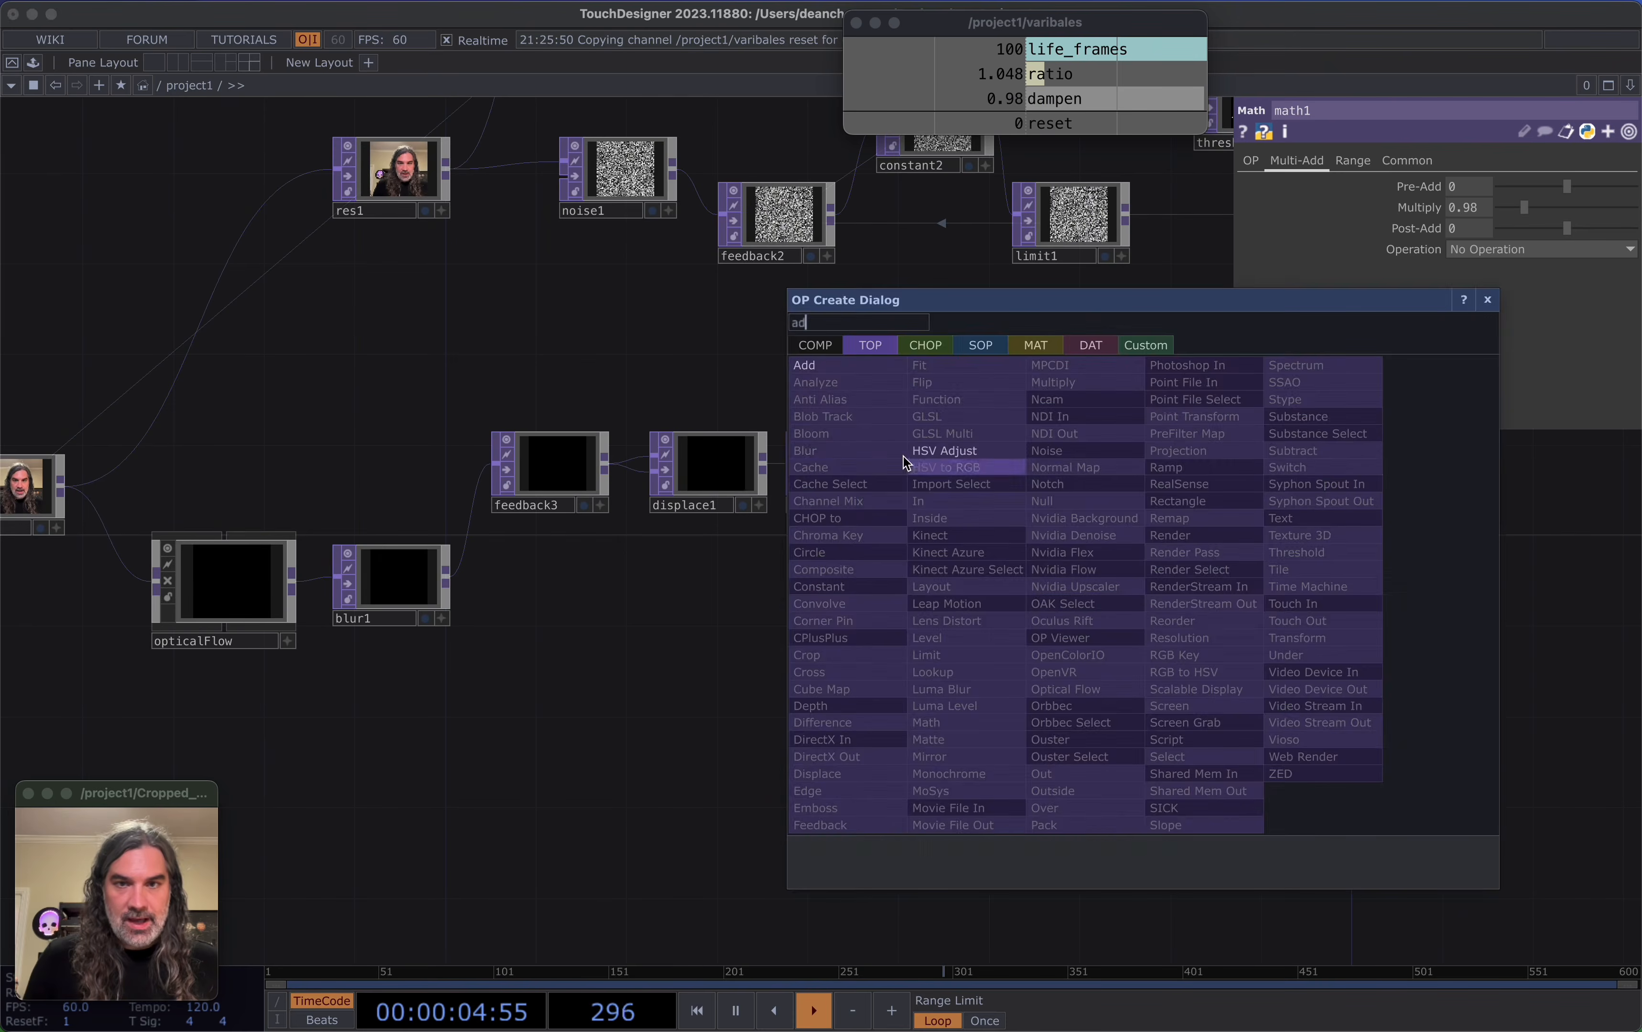
pyautogui.click(857, 366)
pyautogui.click(1140, 584)
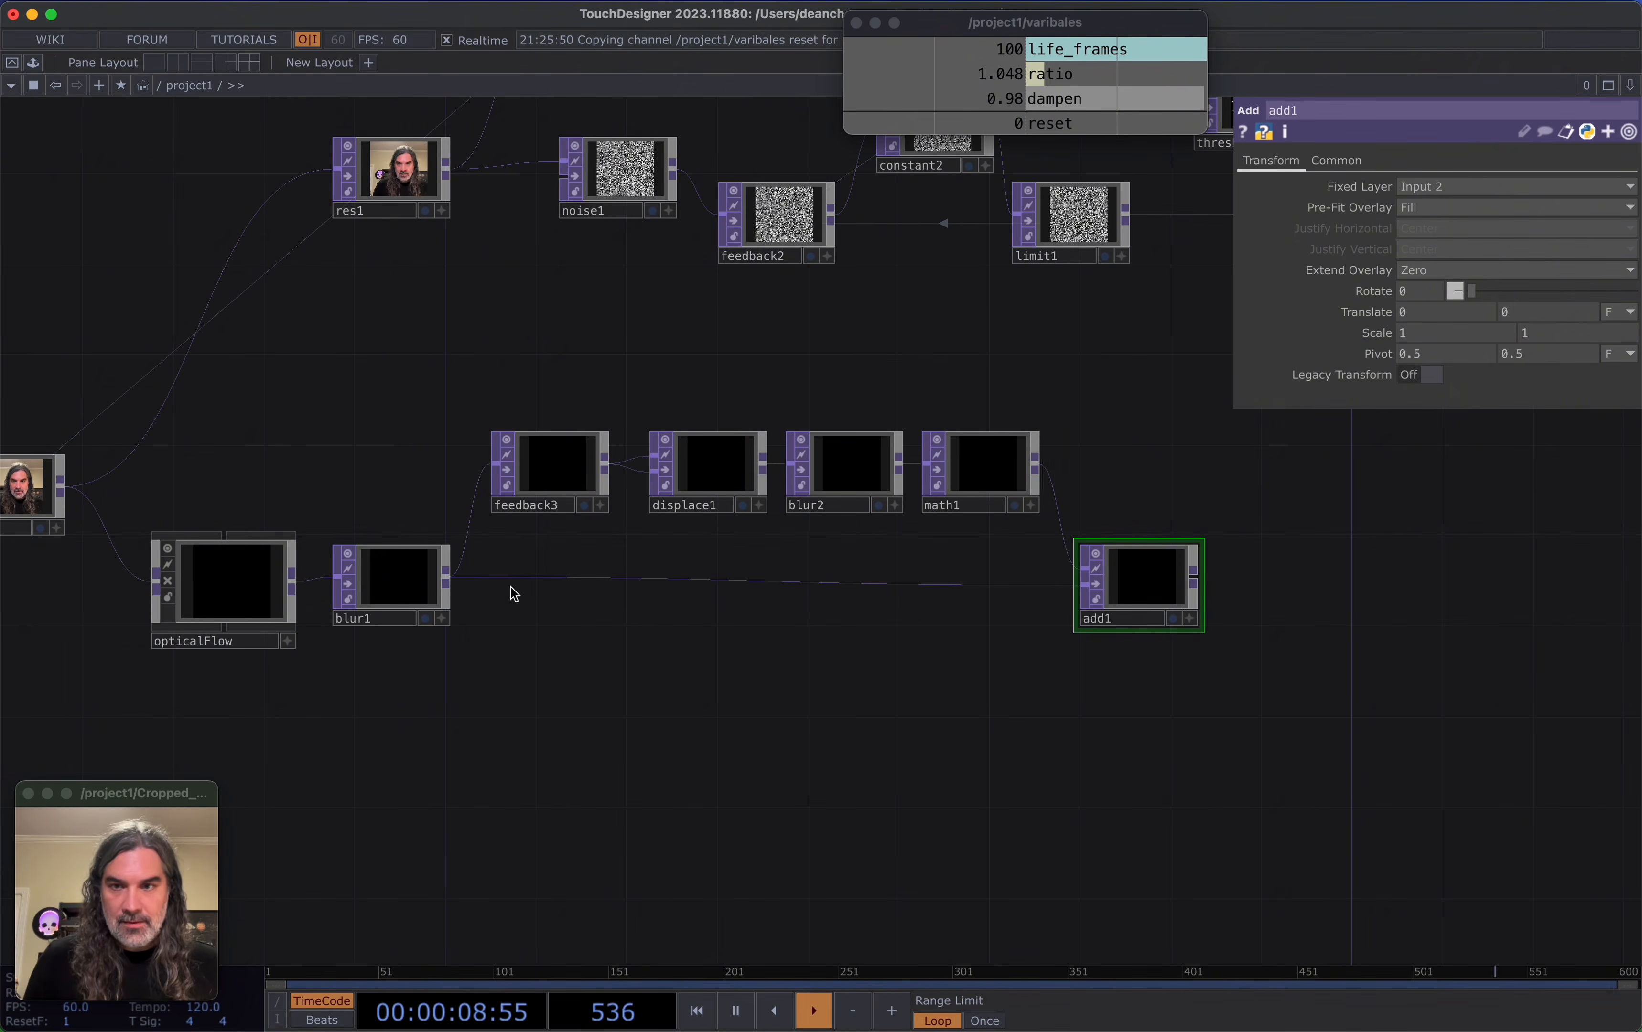
# Close the motion feedback loop by making add1 the Target TOP of feedback3
pyautogui.click(556, 469)
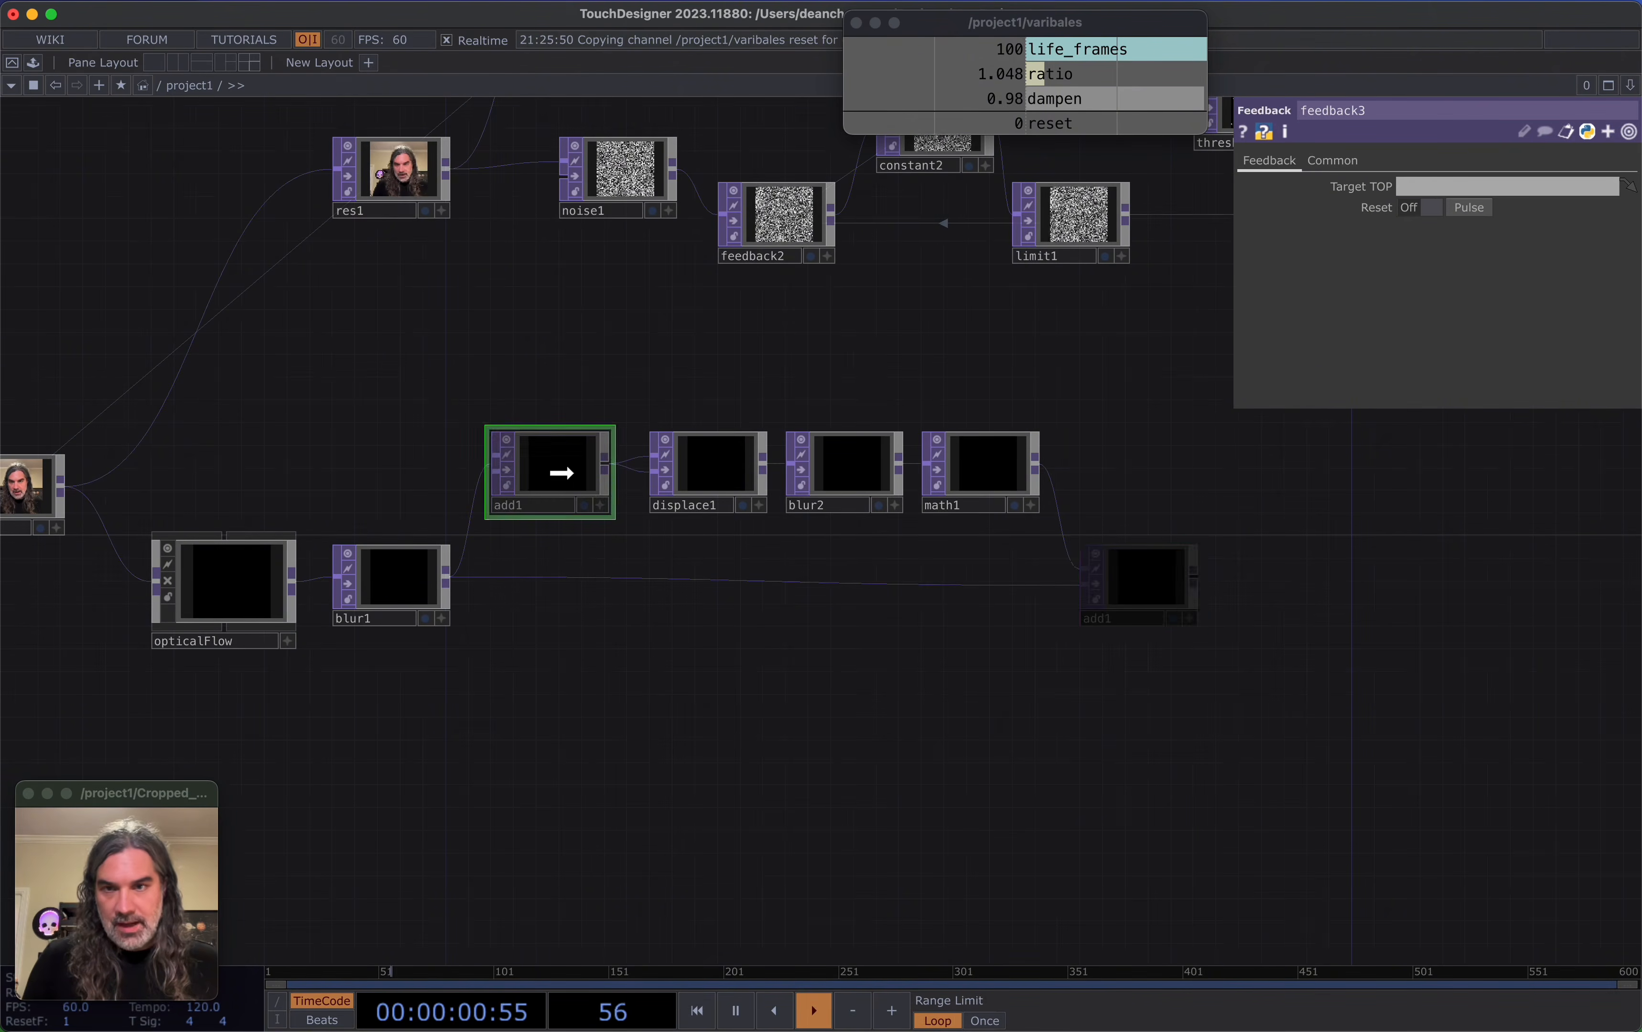
pyautogui.scroll(5, 1309, 598)
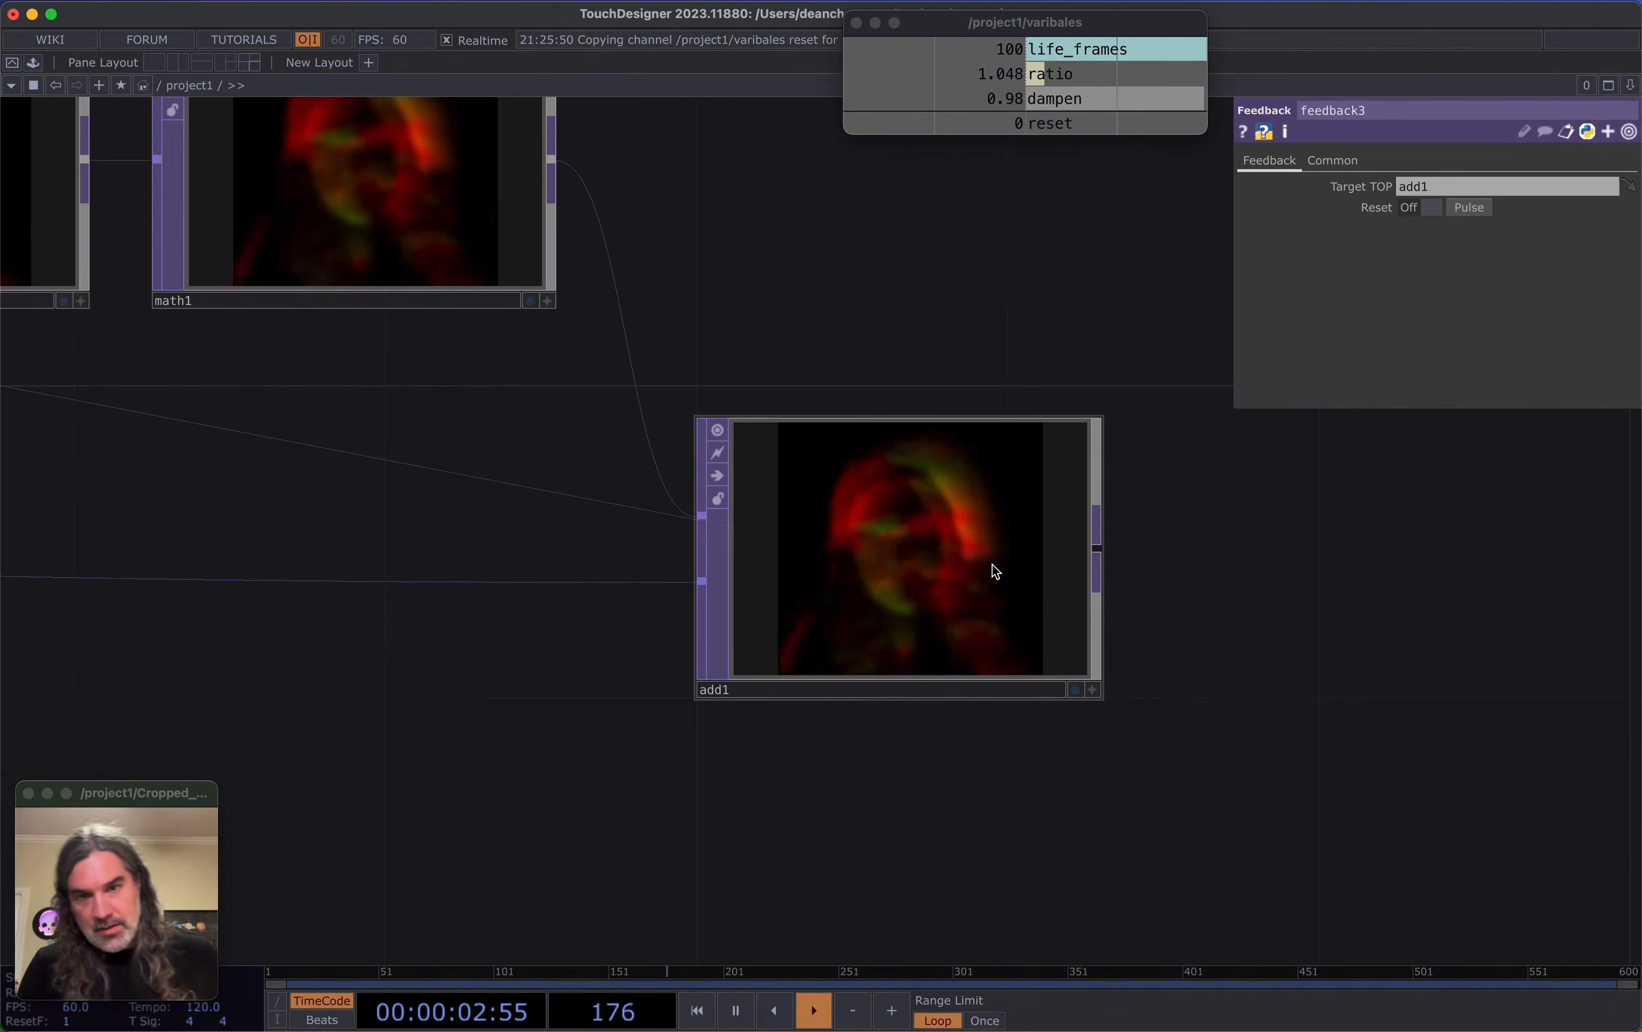
pyautogui.scroll(3, 987, 564)
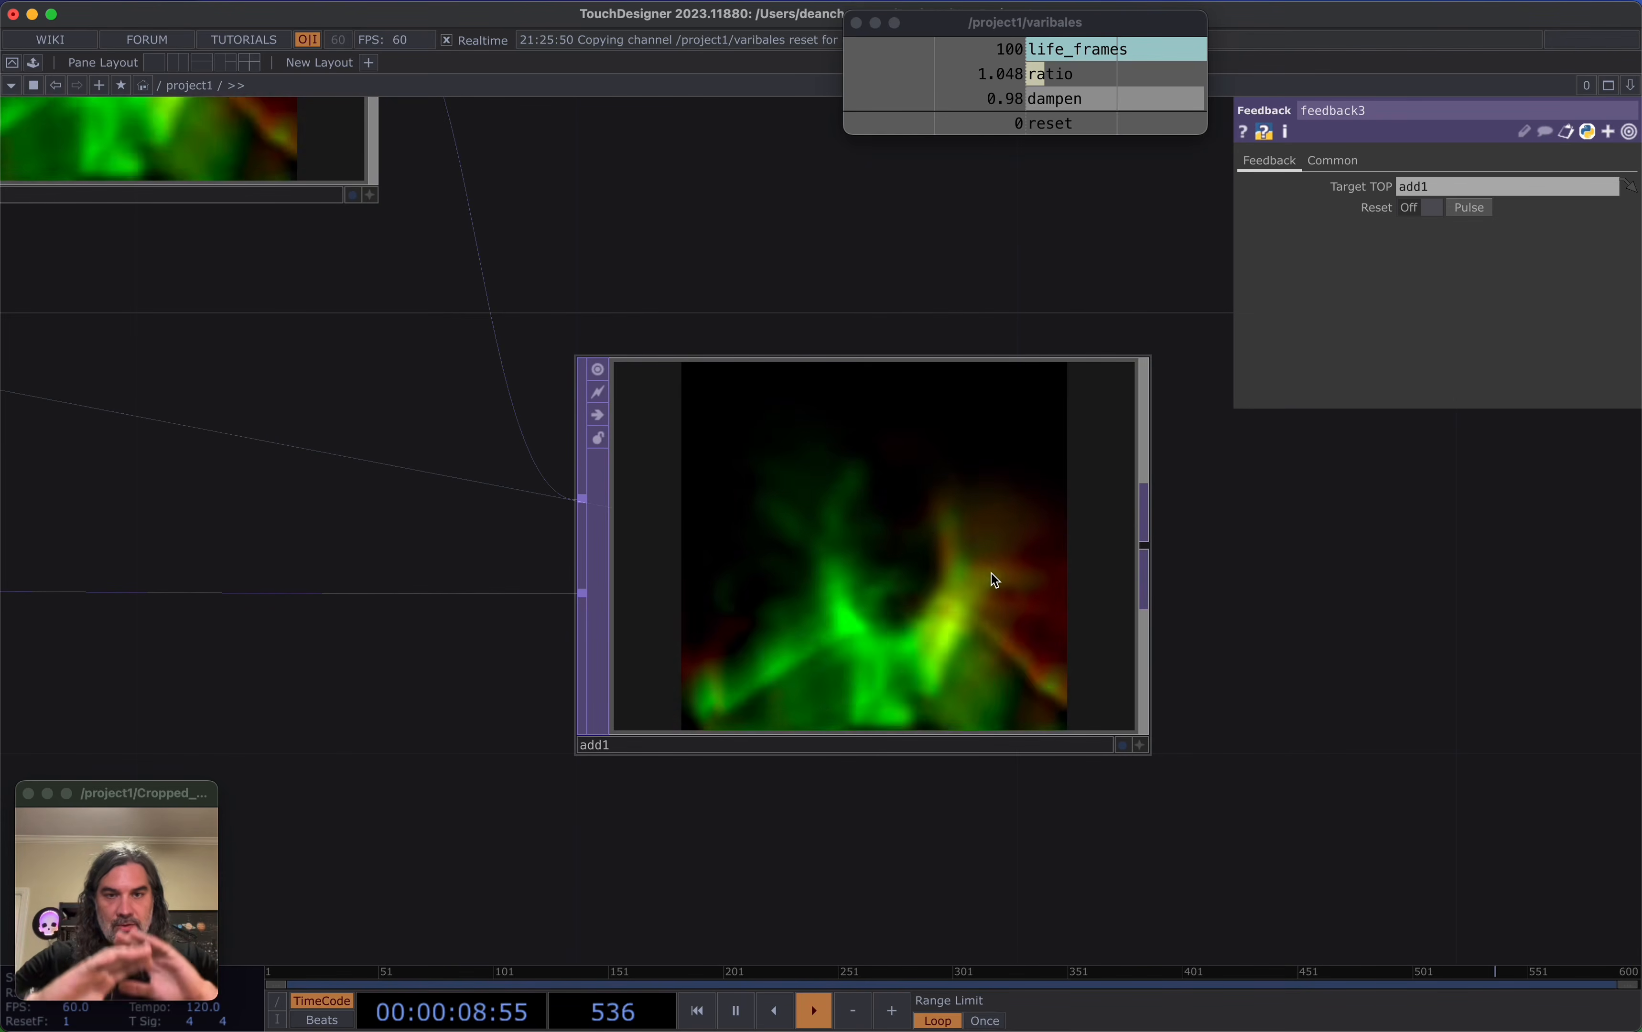
# Compare the raw opticalFlow output with the trailing motion image in the displacement feedback chain
pyautogui.scroll(-12, 992, 574)
pyautogui.scroll(8, 784, 618)
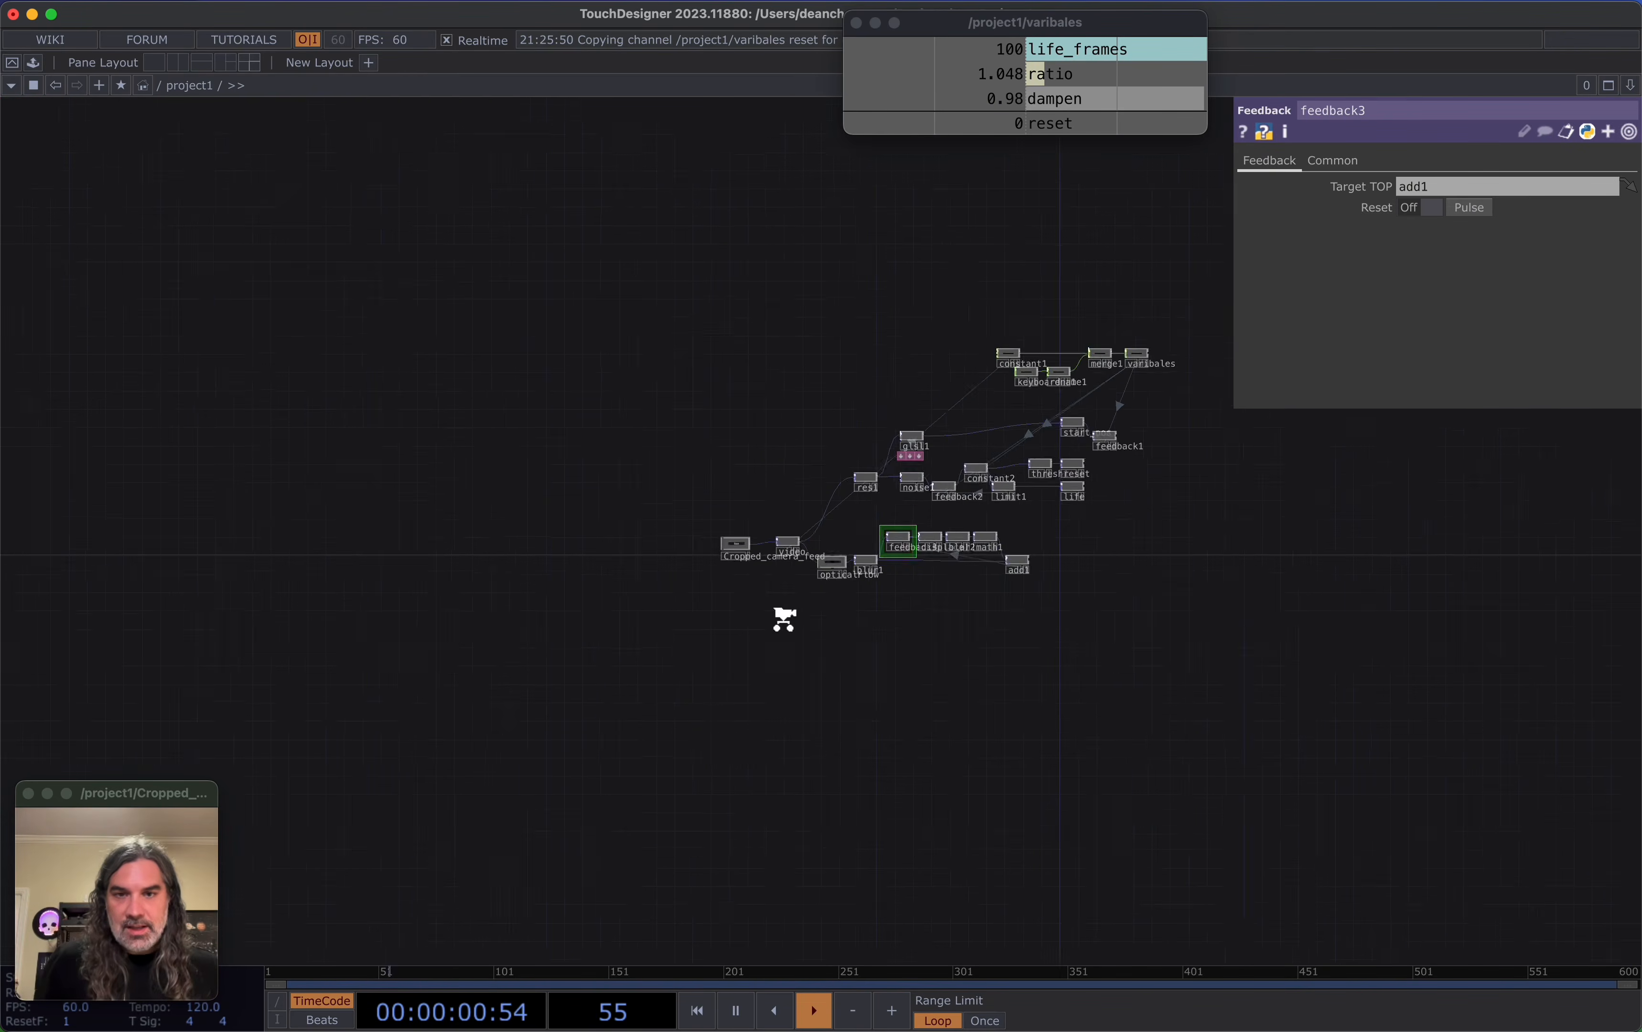
pyautogui.moveTo(943, 588); pyautogui.dragTo(706, 827)
pyautogui.scroll(5, 915, 486)
pyautogui.scroll(5, 914, 486)
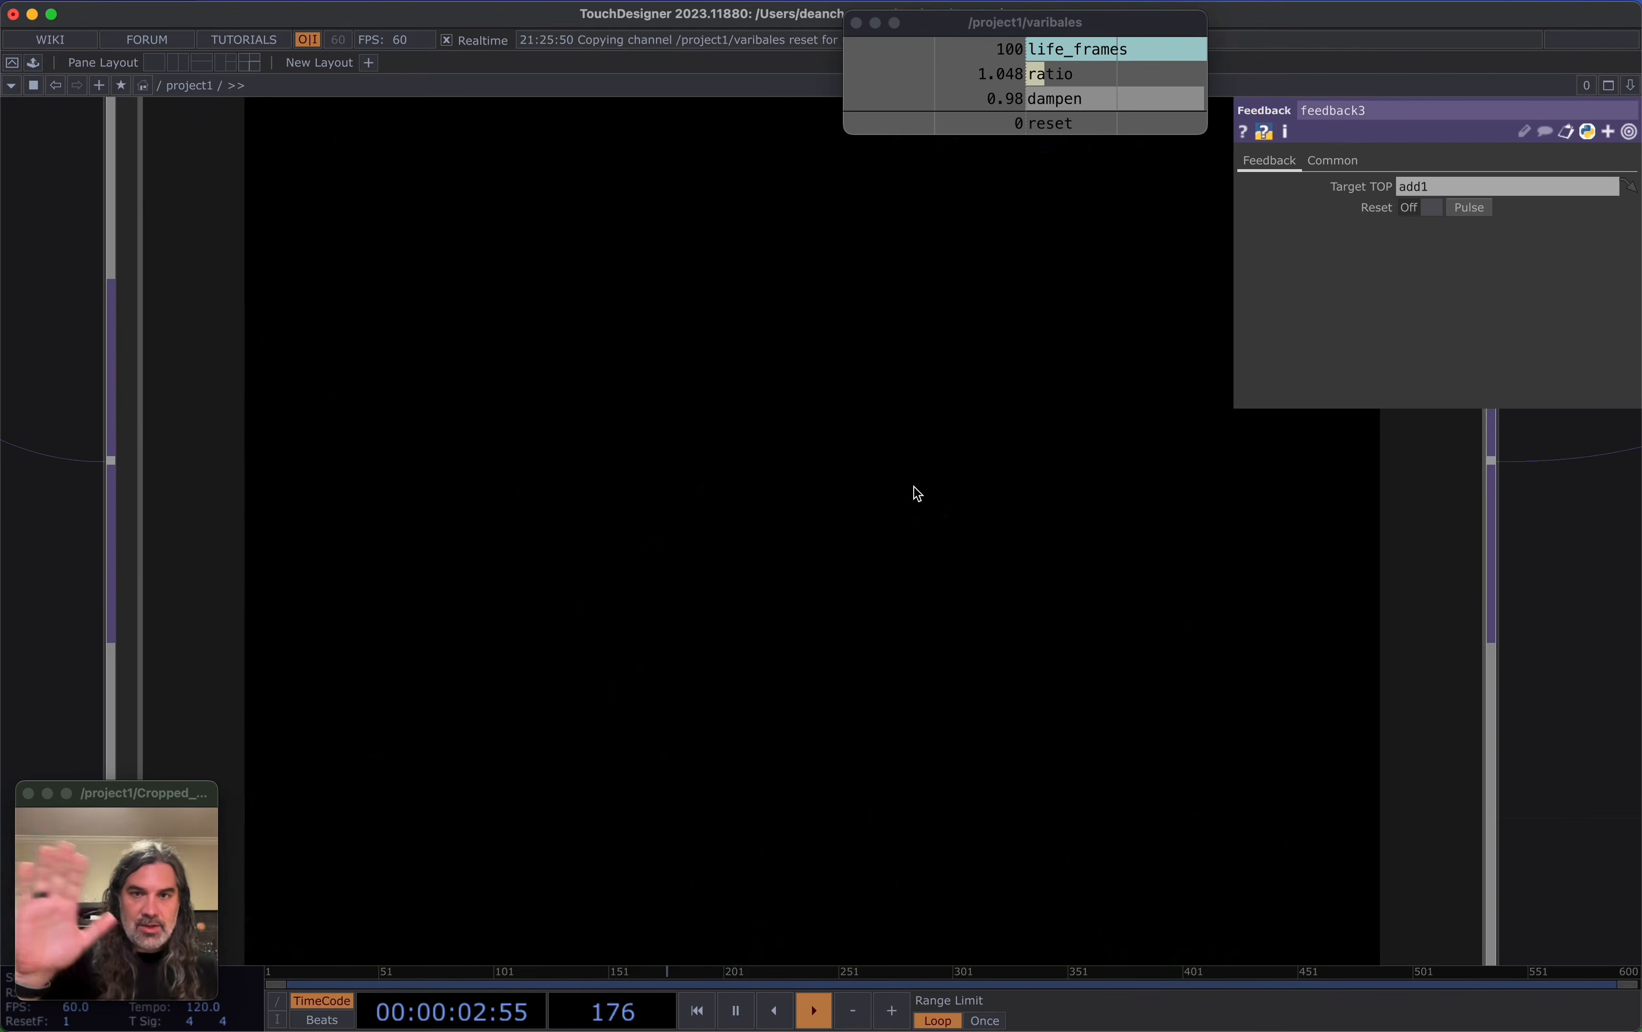
pyautogui.scroll(-4, 914, 487)
pyautogui.scroll(-4, 928, 517)
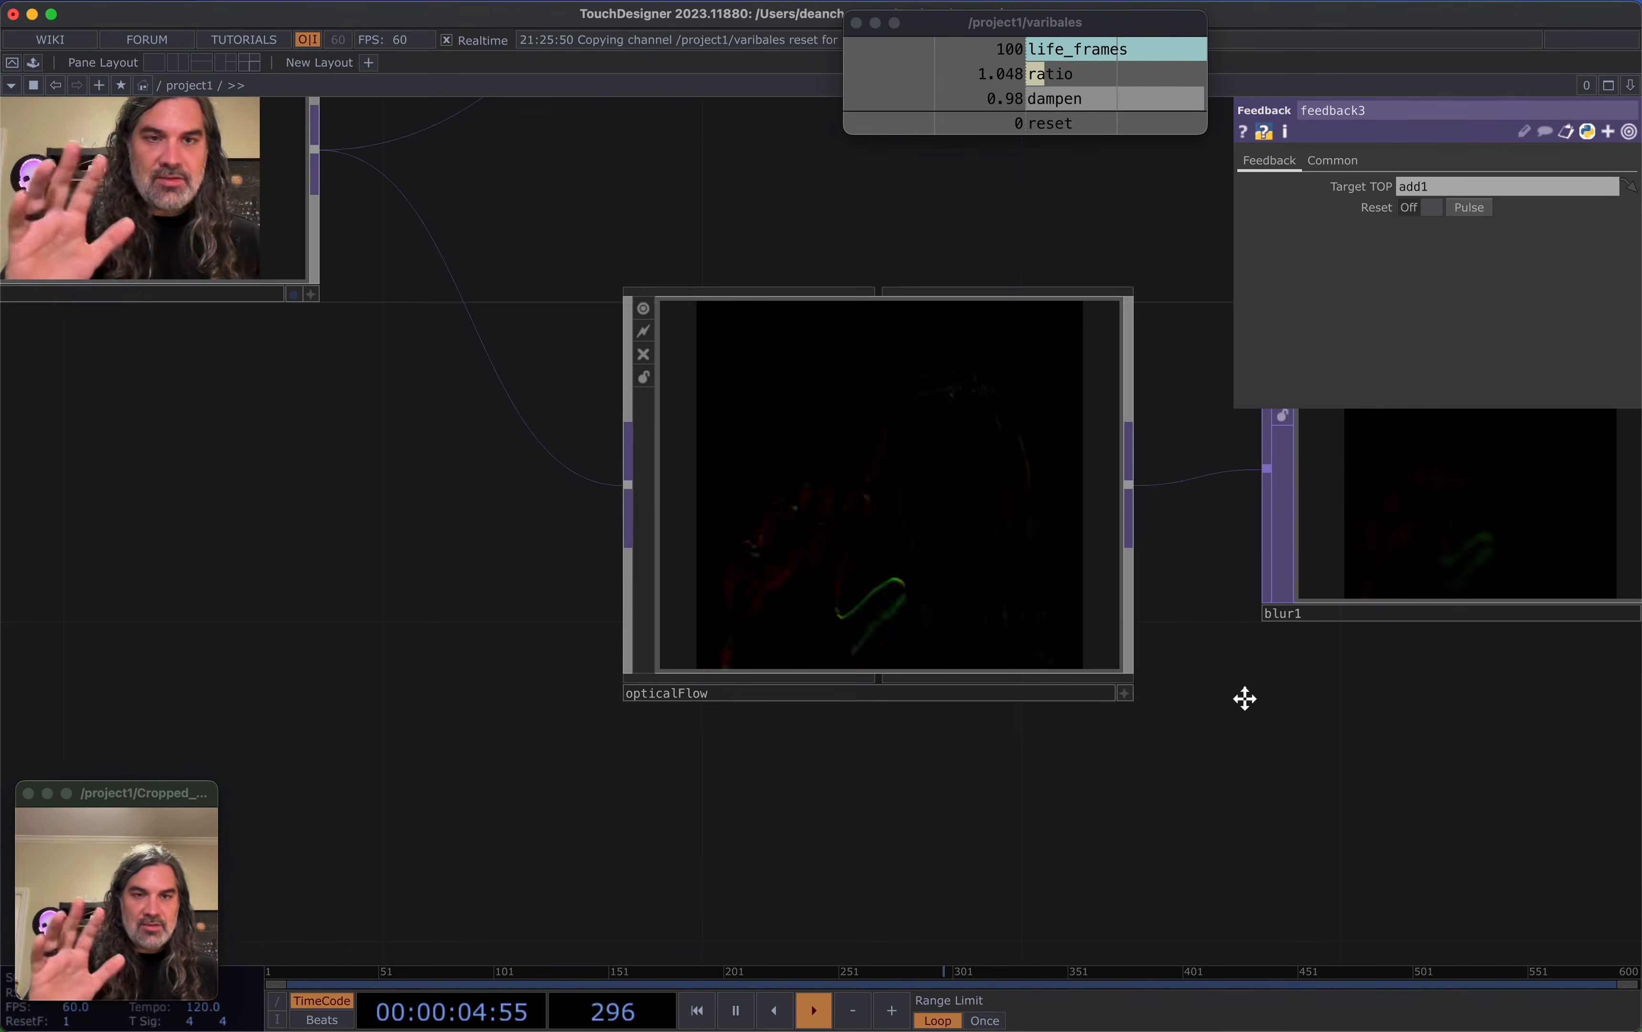
pyautogui.moveTo(1243, 696); pyautogui.dragTo(310, 790)
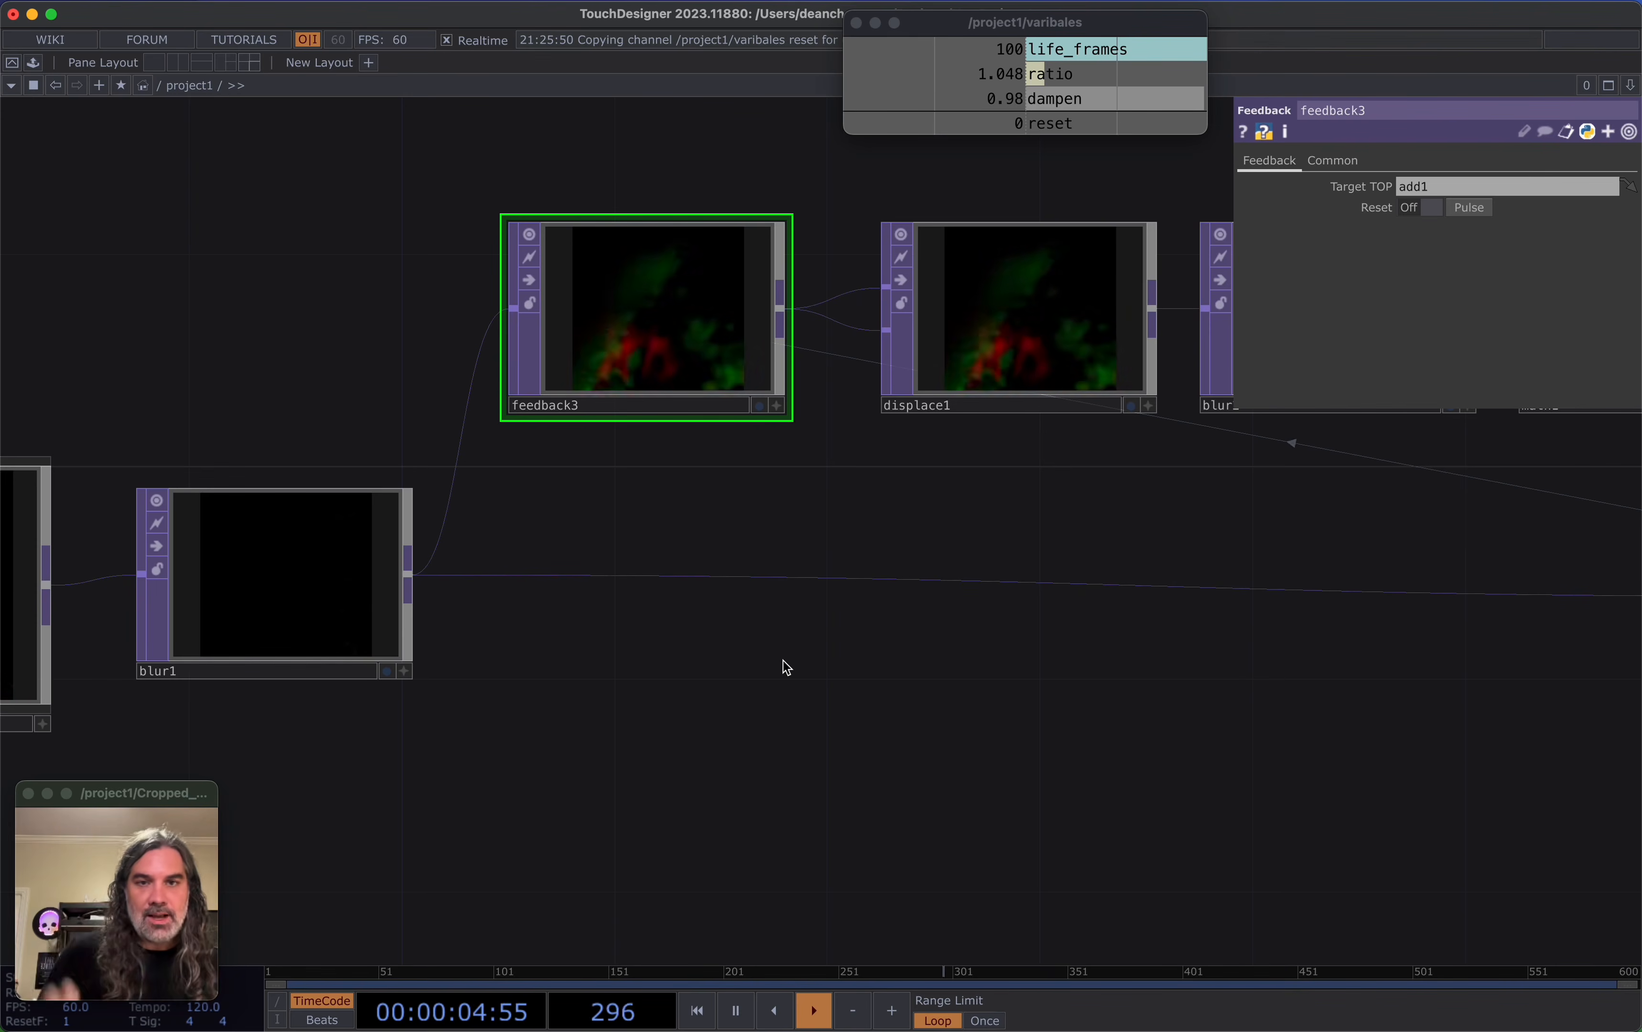
# Attach a Null TOP to add1's output and rename it motion
pyautogui.scroll(-6, 786, 668)
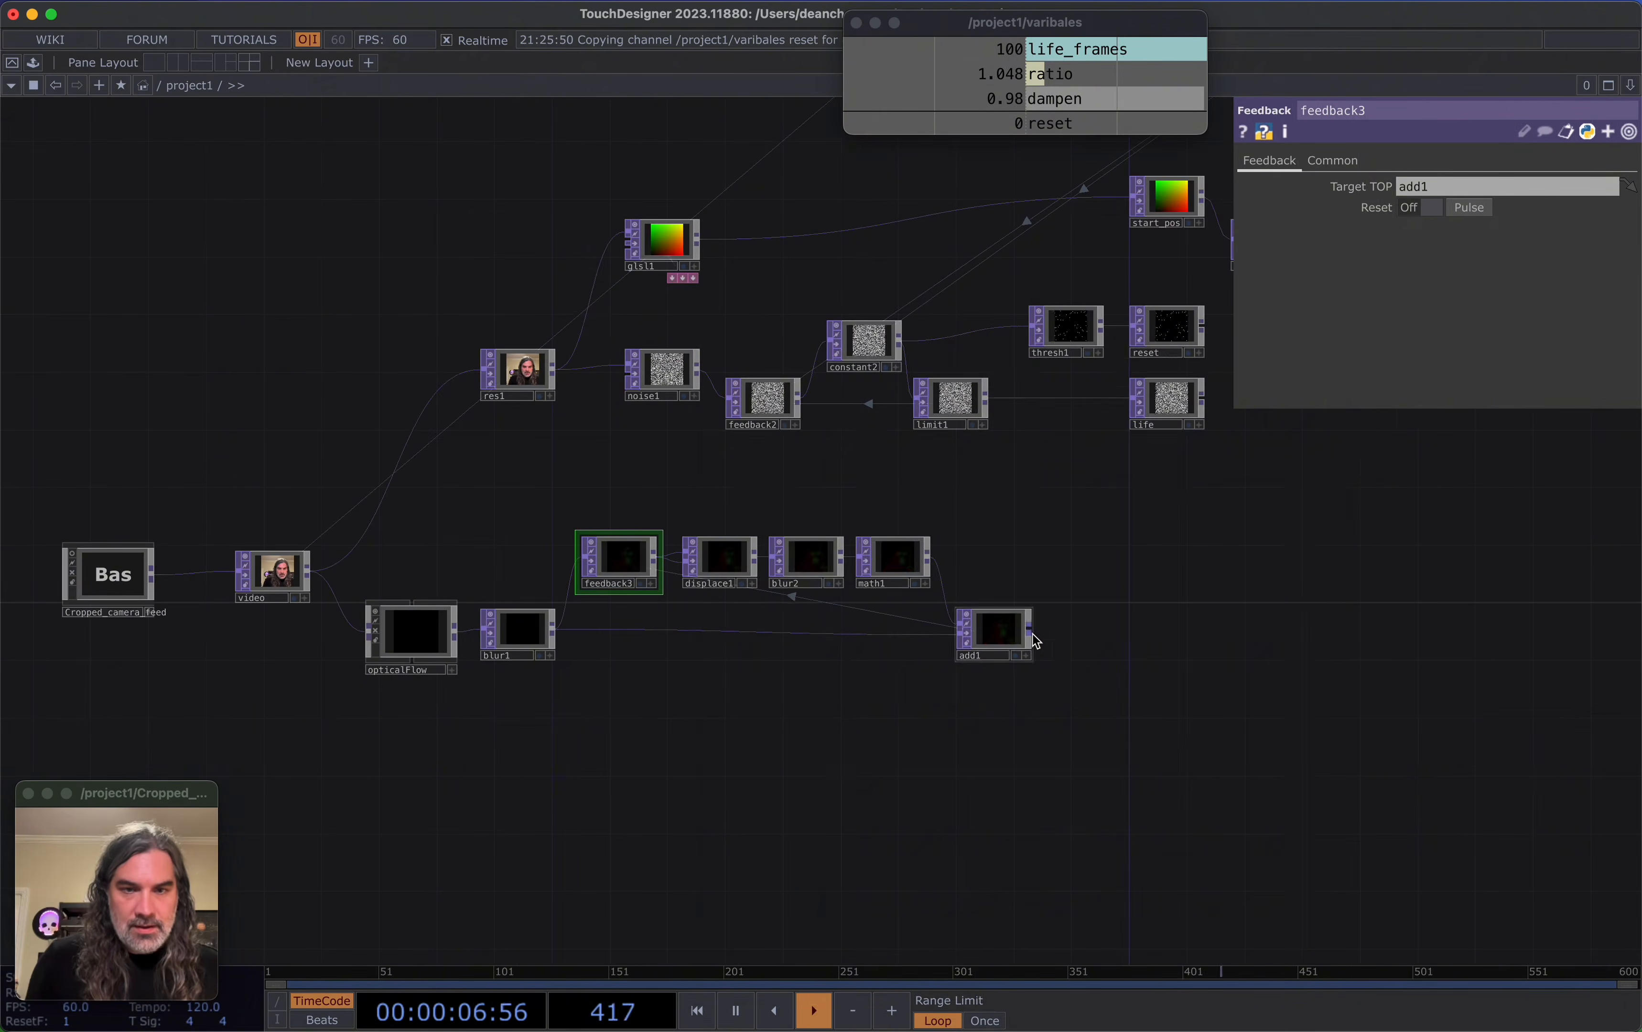
pyautogui.rightClick(1035, 641)
pyautogui.click(1003, 541)
pyautogui.click(1102, 629)
pyautogui.scroll(4, 1105, 627)
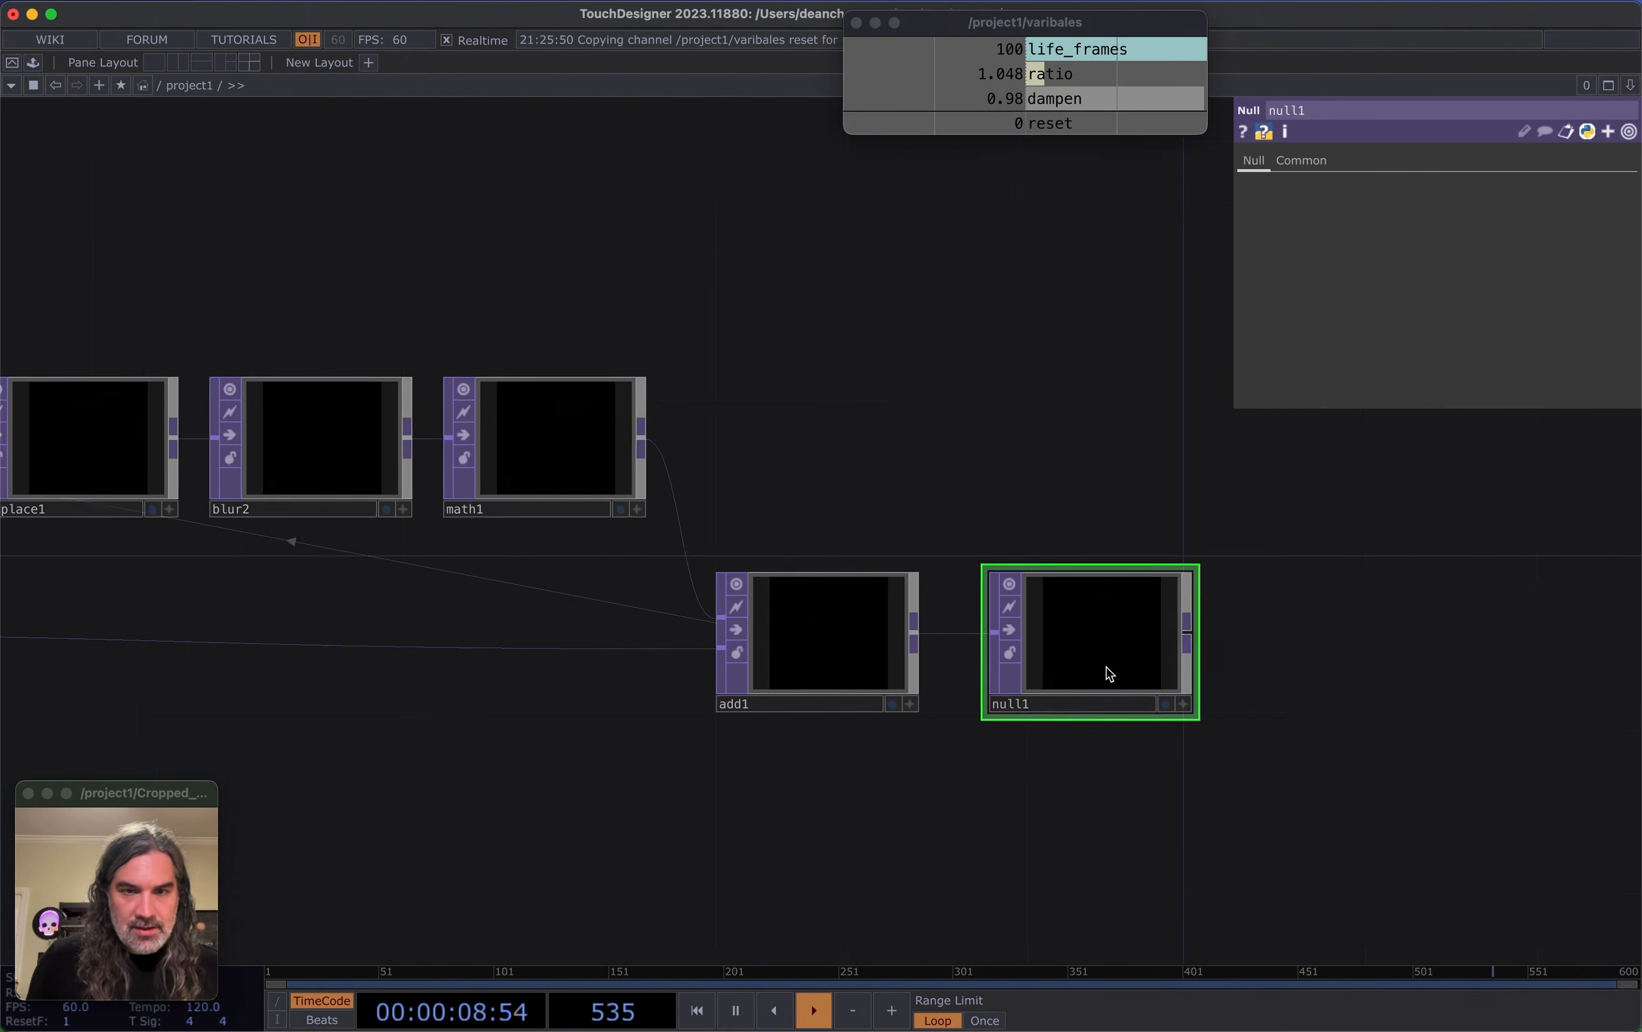
pyautogui.click(1067, 704)
pyautogui.write('motion')
pyautogui.press('Return')
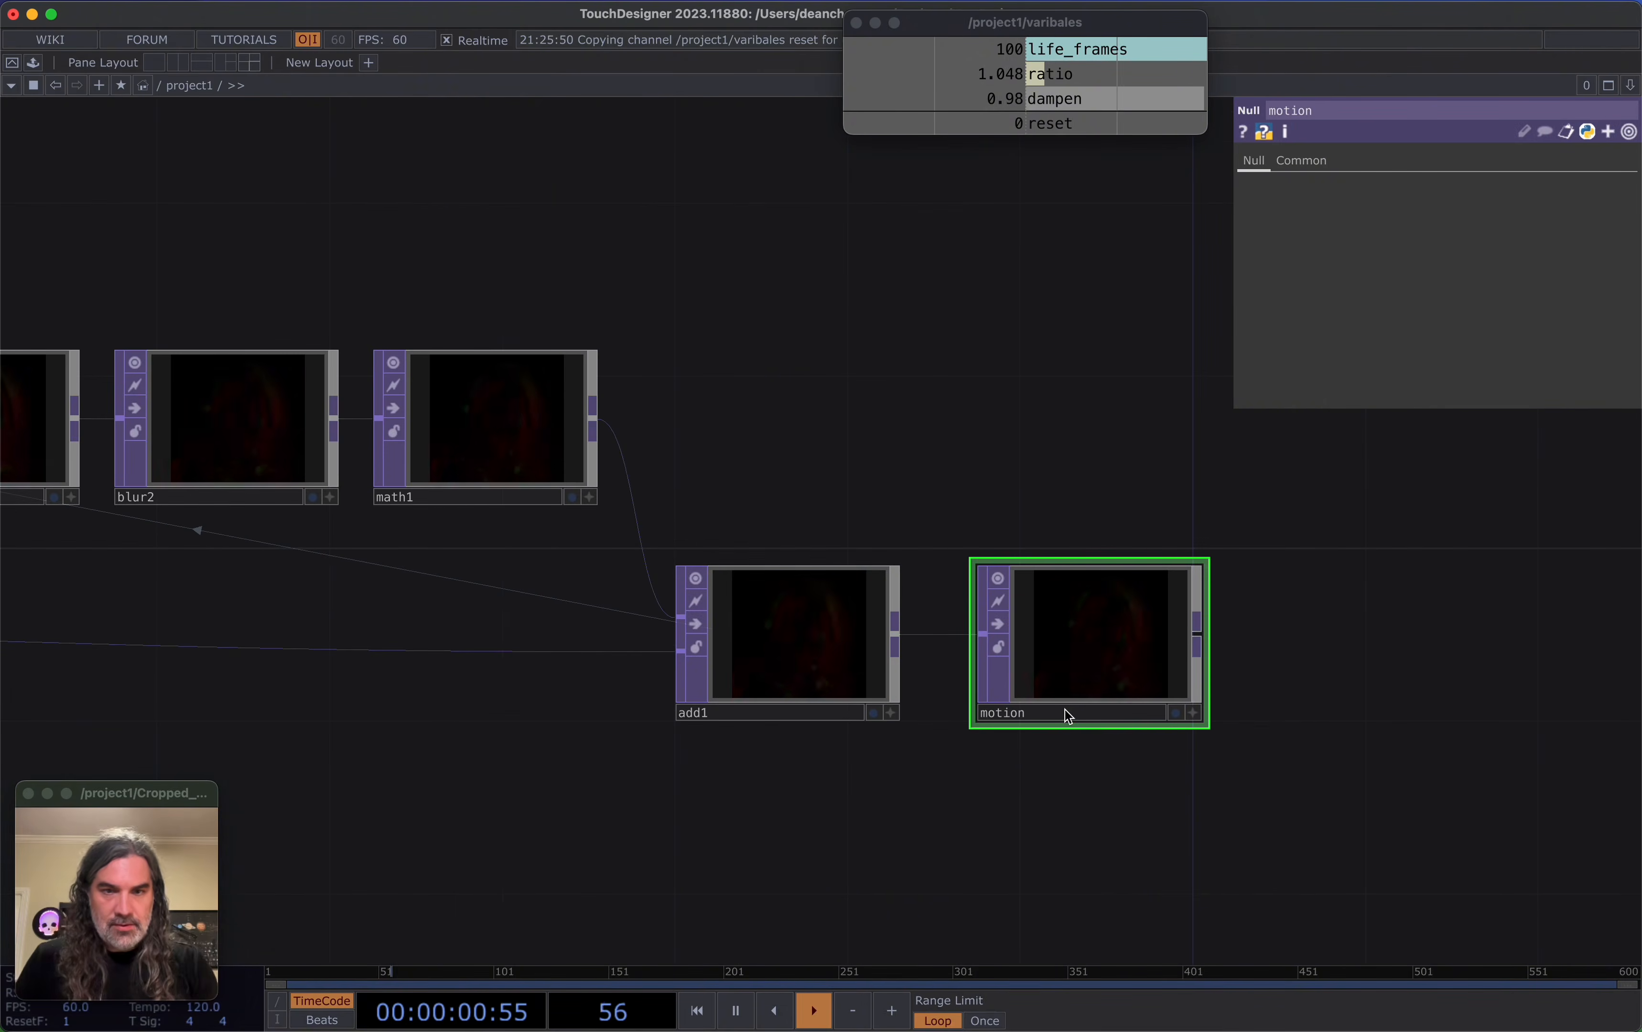
# Collapse blur1, feedback3, displace1, blur2, math1 and add1 into a single Base component
pyautogui.scroll(-4, 1064, 715)
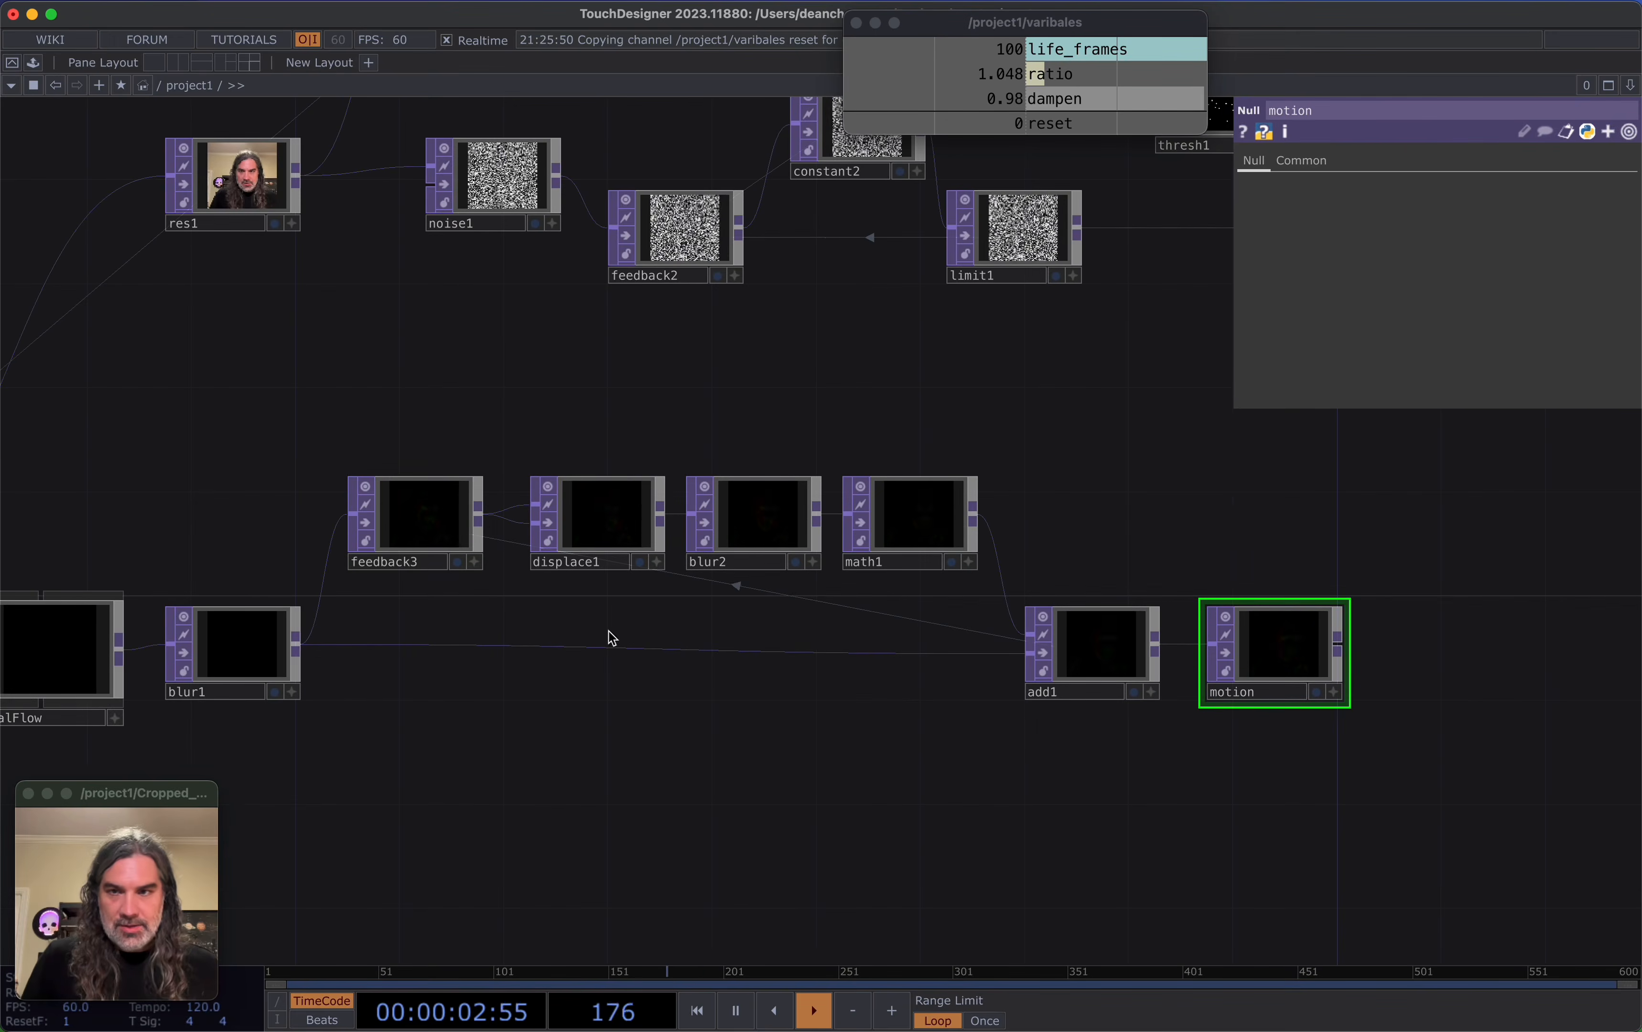
pyautogui.moveTo(245, 433); pyautogui.dragTo(1063, 785)
pyautogui.rightClick(742, 779)
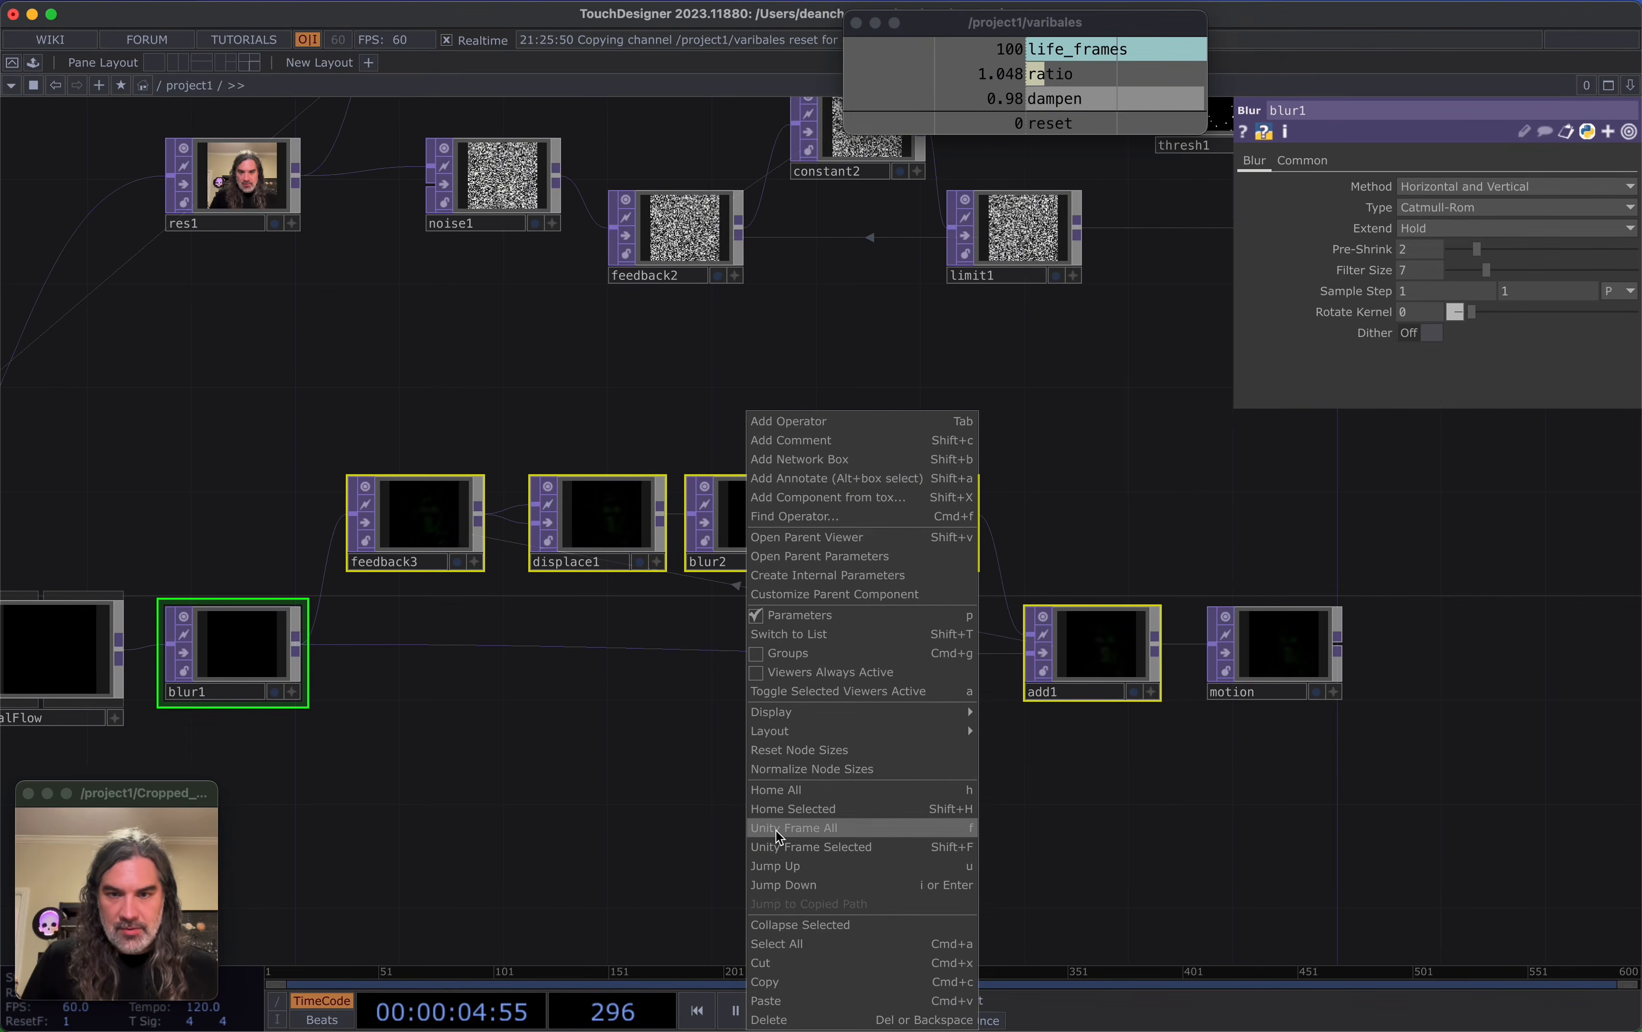
pyautogui.click(800, 925)
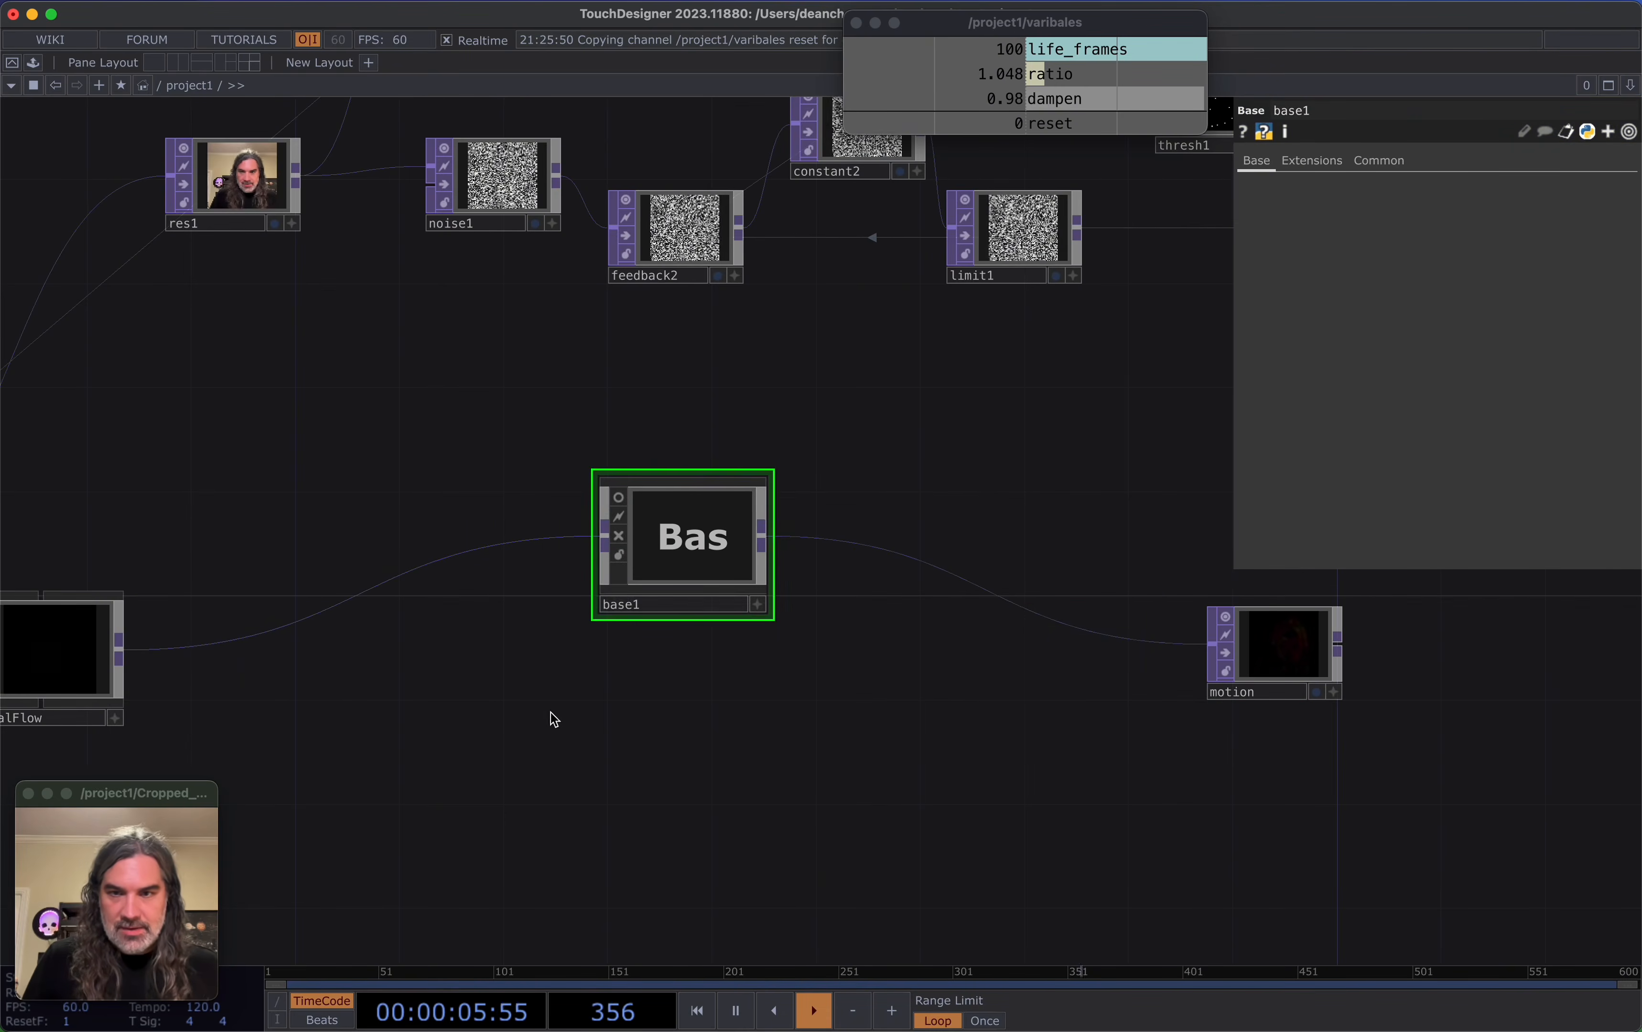
# Rename the new Base component optical_flow_feedback
pyautogui.doubleClick(634, 608)
pyautogui.write('optical_f')
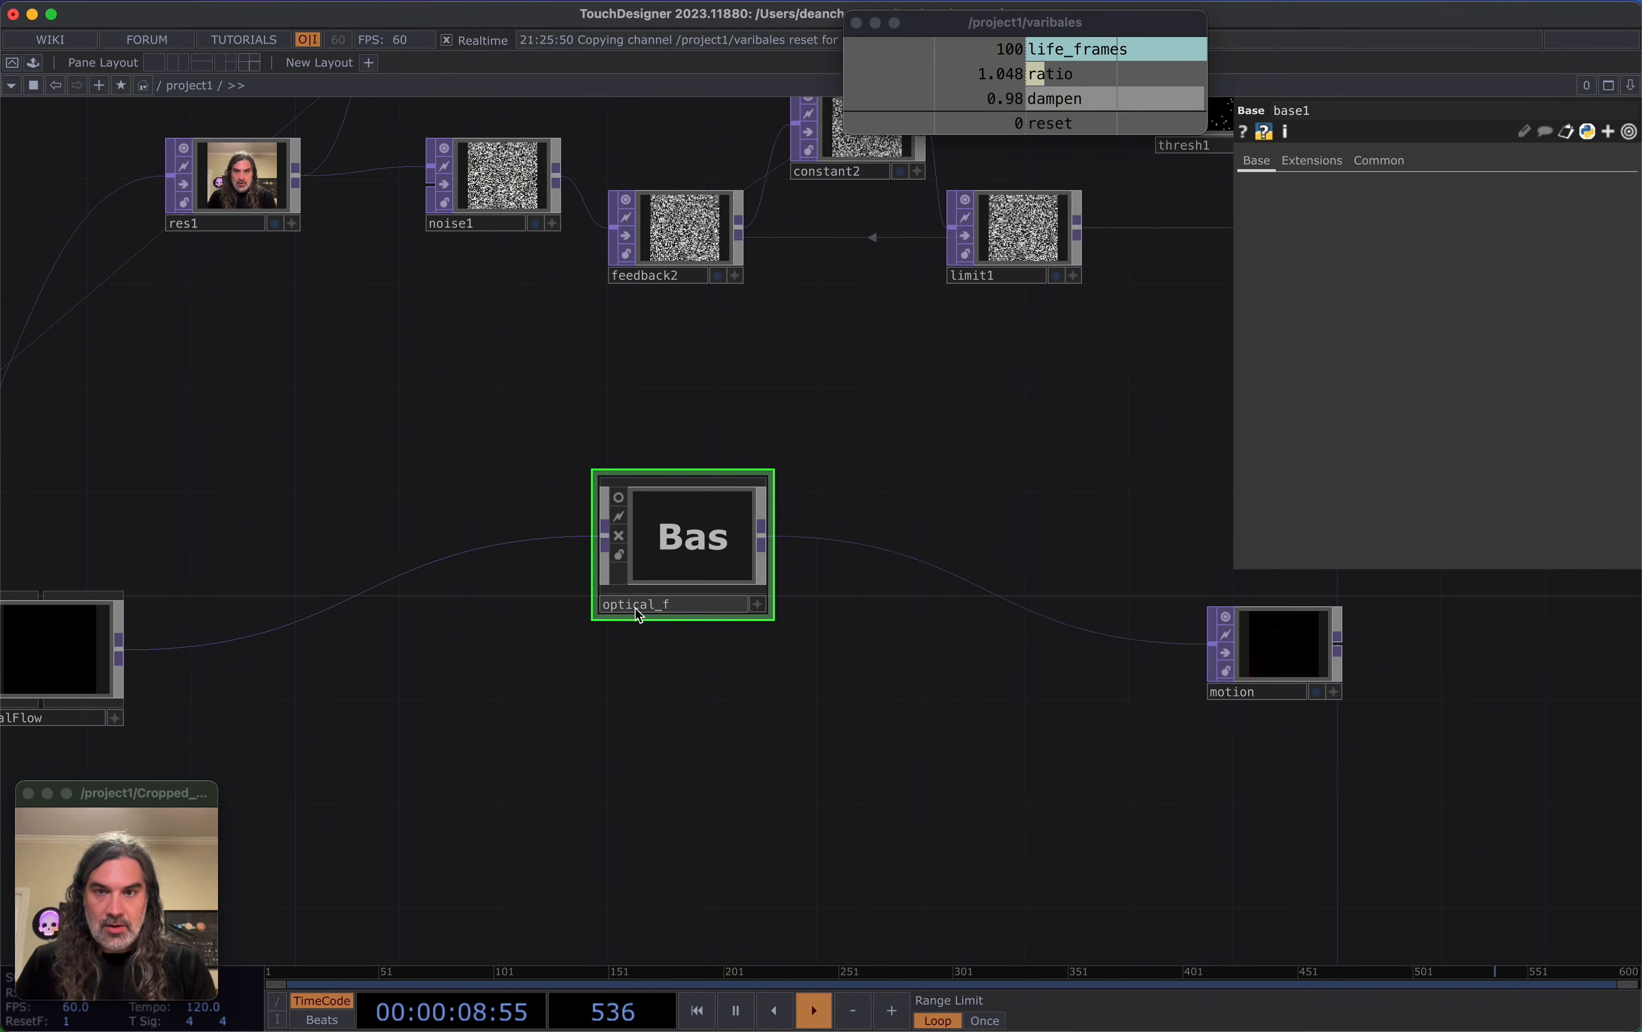
pyautogui.write('low_feedbac_k')
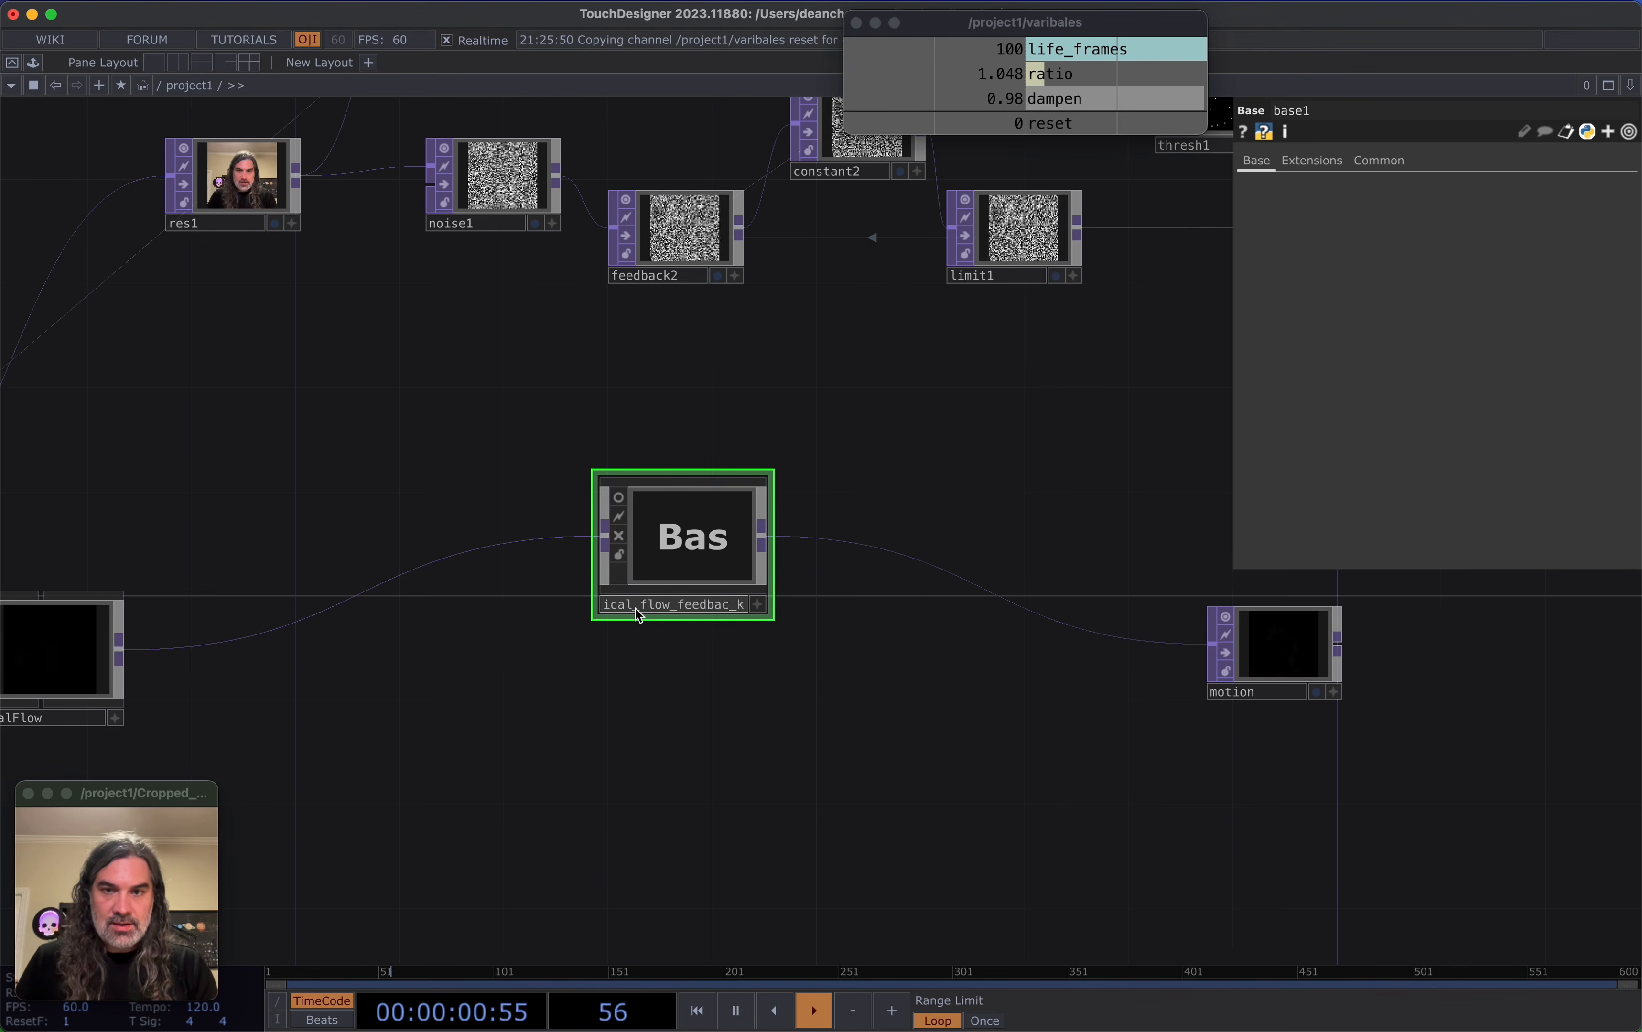
pyautogui.press('Return')
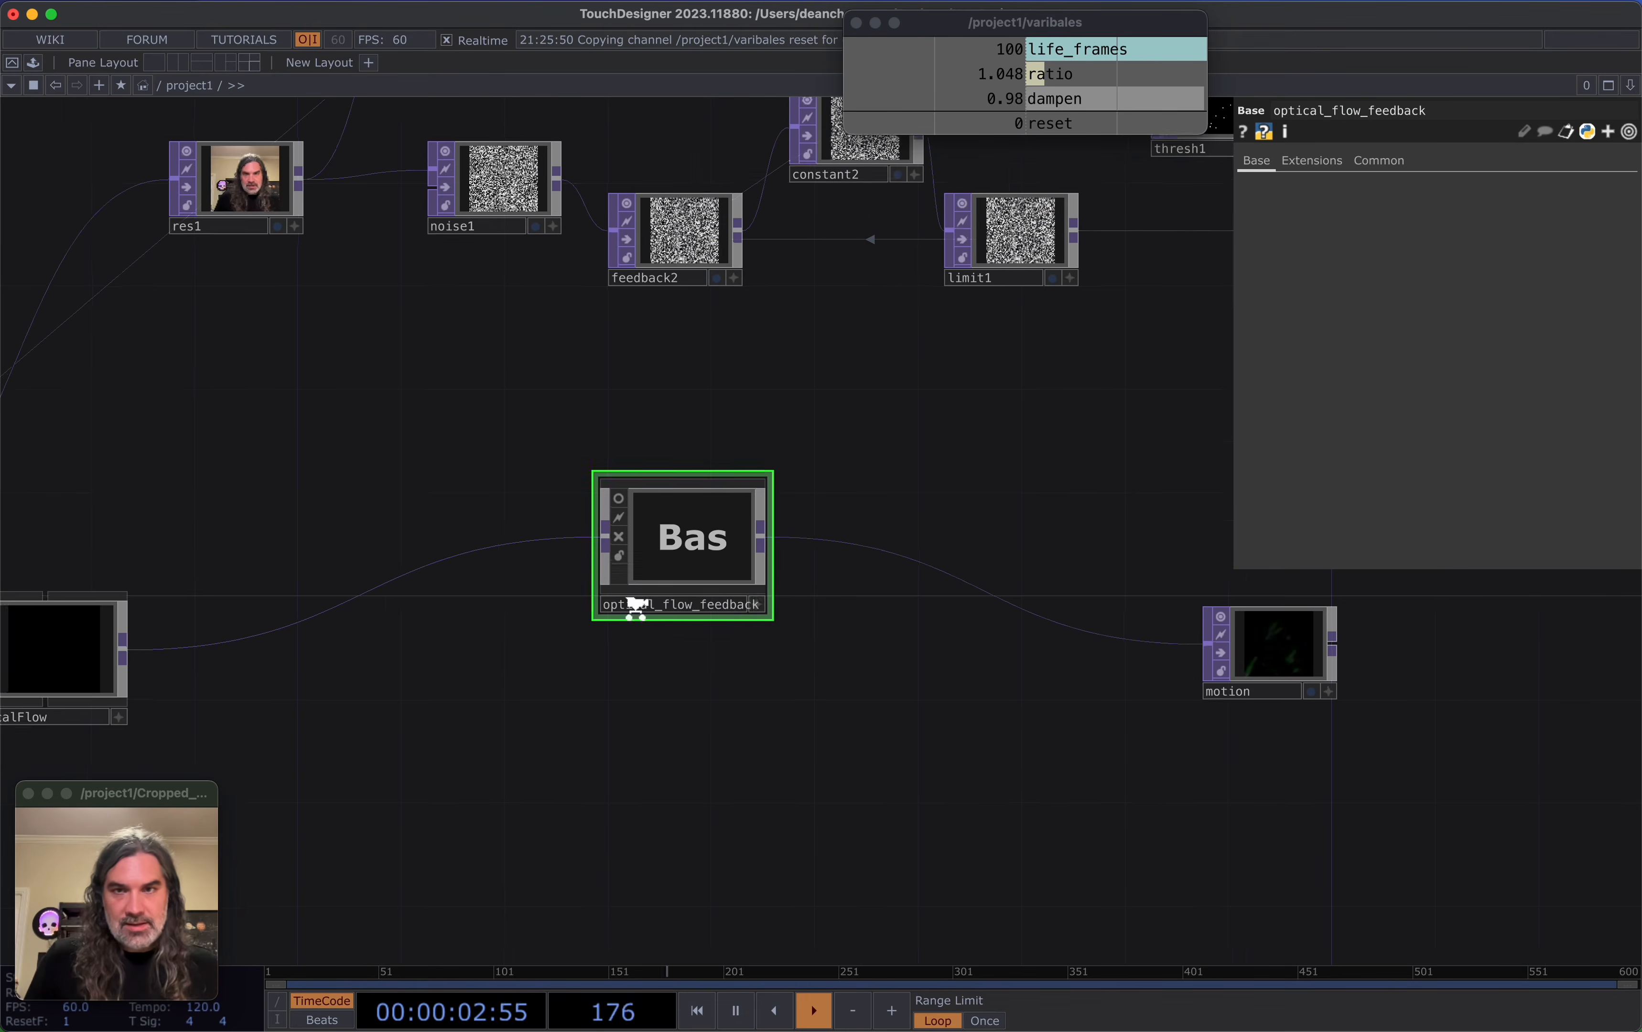
# Move optical_flow_feedback closer to opticalFlow and align the motion null beneath the life, reset and start_pos nodes
pyautogui.scroll(-3, 635, 608)
pyautogui.moveTo(652, 592); pyautogui.dragTo(599, 639)
pyautogui.moveTo(821, 738); pyautogui.dragTo(634, 770)
pyautogui.scroll(-3, 634, 769)
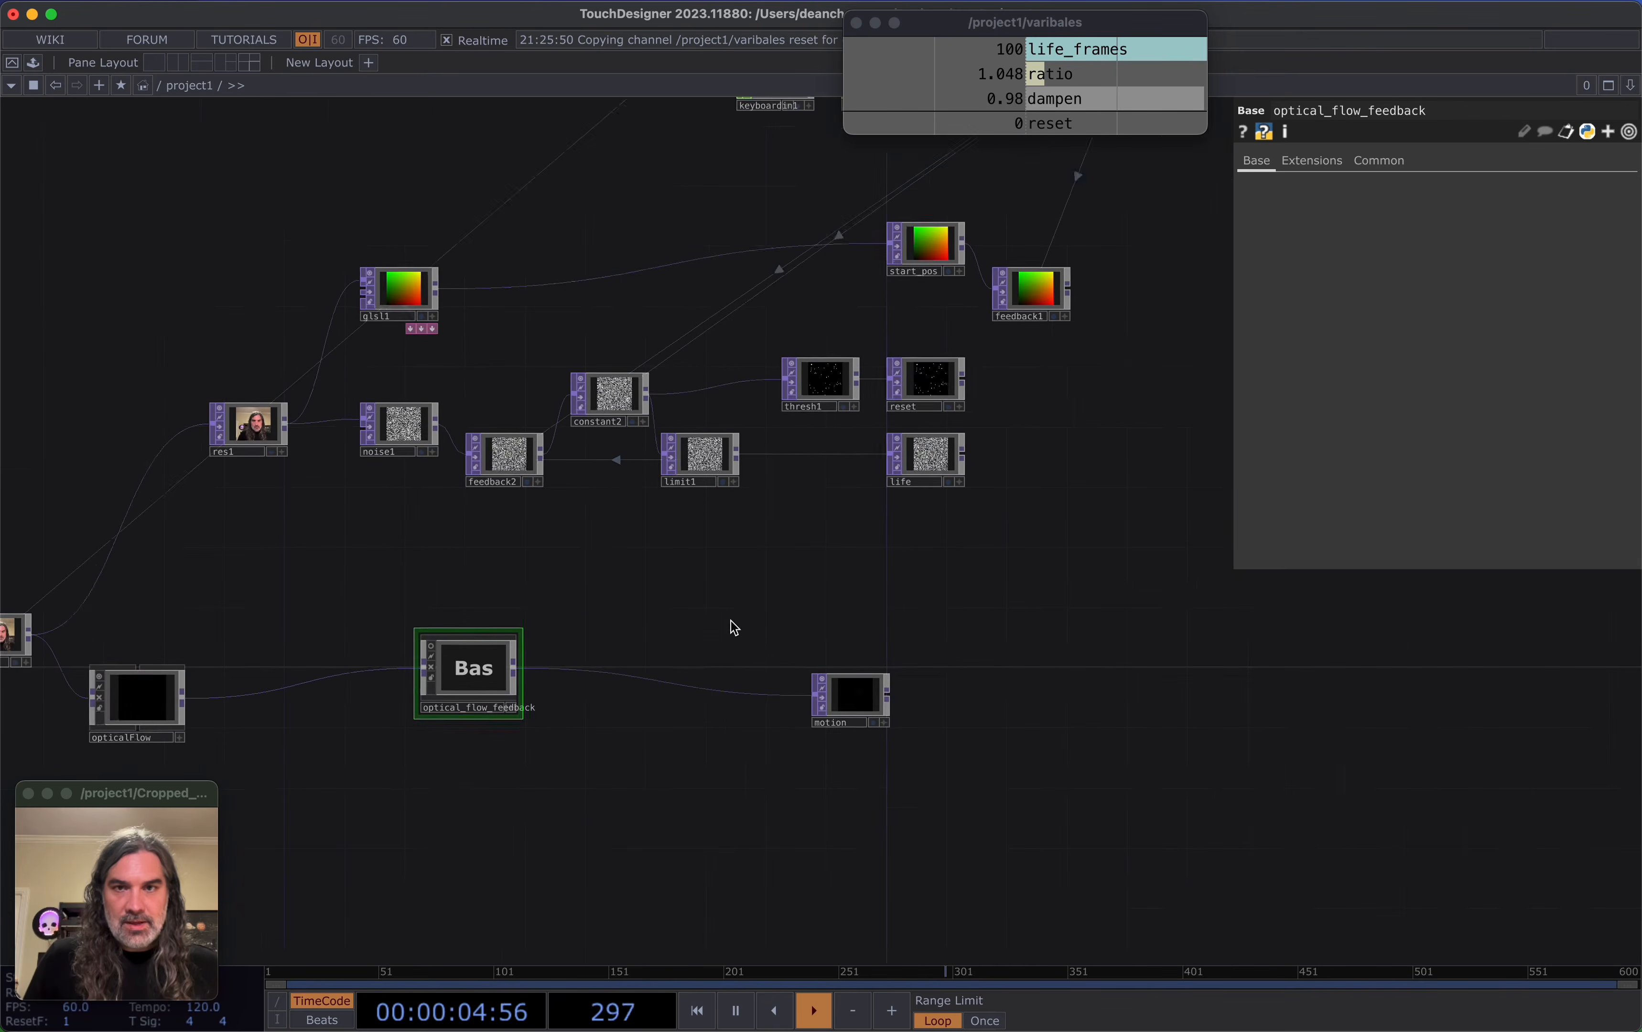
pyautogui.moveTo(768, 581); pyautogui.dragTo(823, 685)
pyautogui.scroll(1, 818, 651)
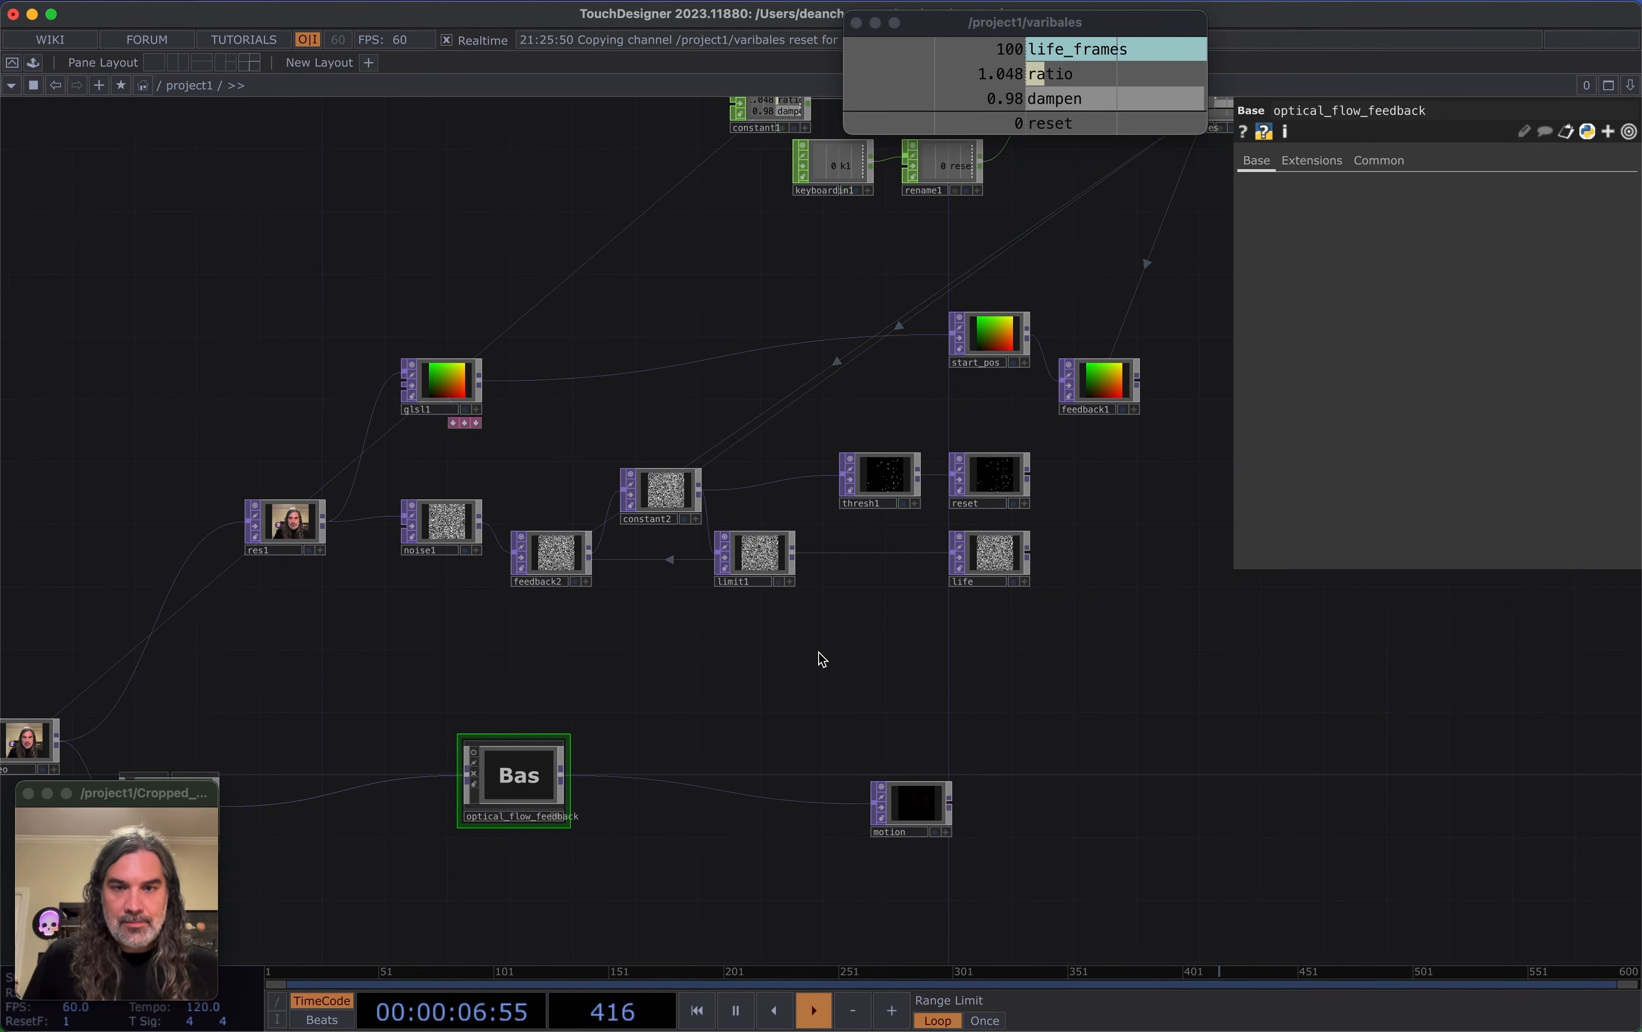
pyautogui.moveTo(899, 757); pyautogui.dragTo(986, 796)
# Move feedback1 slightly away from start_pos, down and to the right, and rename it feedback_pos
pyautogui.moveTo(1088, 771); pyautogui.dragTo(995, 700)
pyautogui.scroll(1, 935, 579)
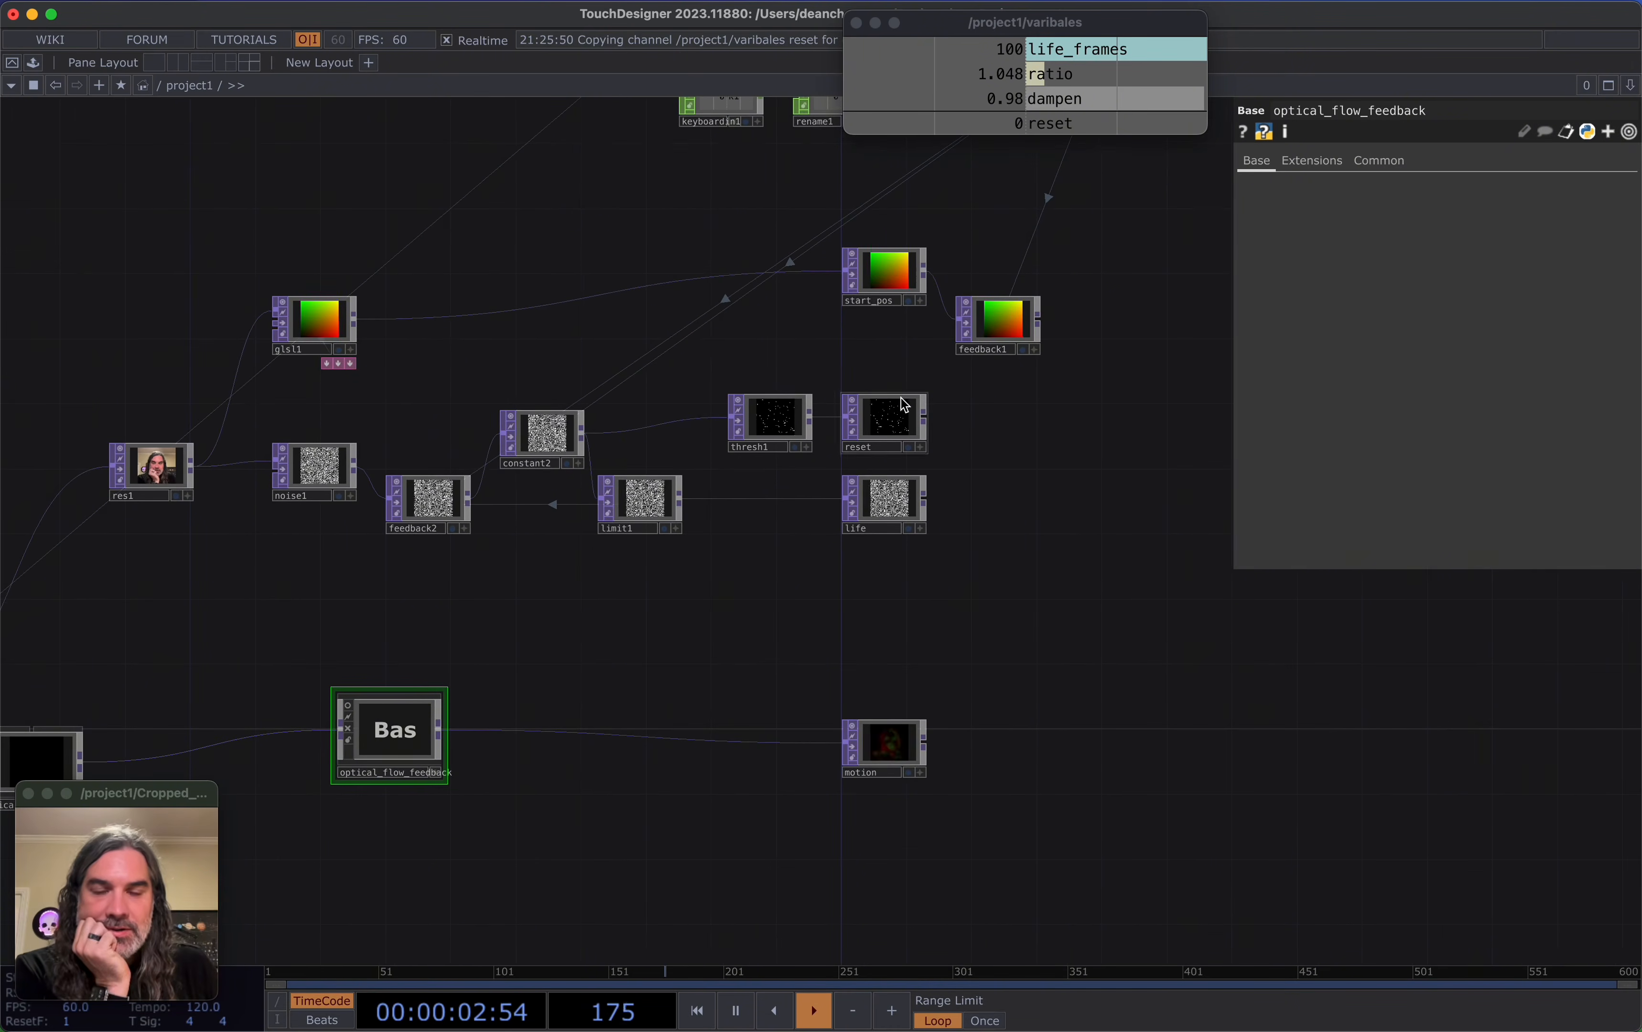
pyautogui.moveTo(1034, 514); pyautogui.dragTo(865, 422)
pyautogui.scroll(3, 869, 425)
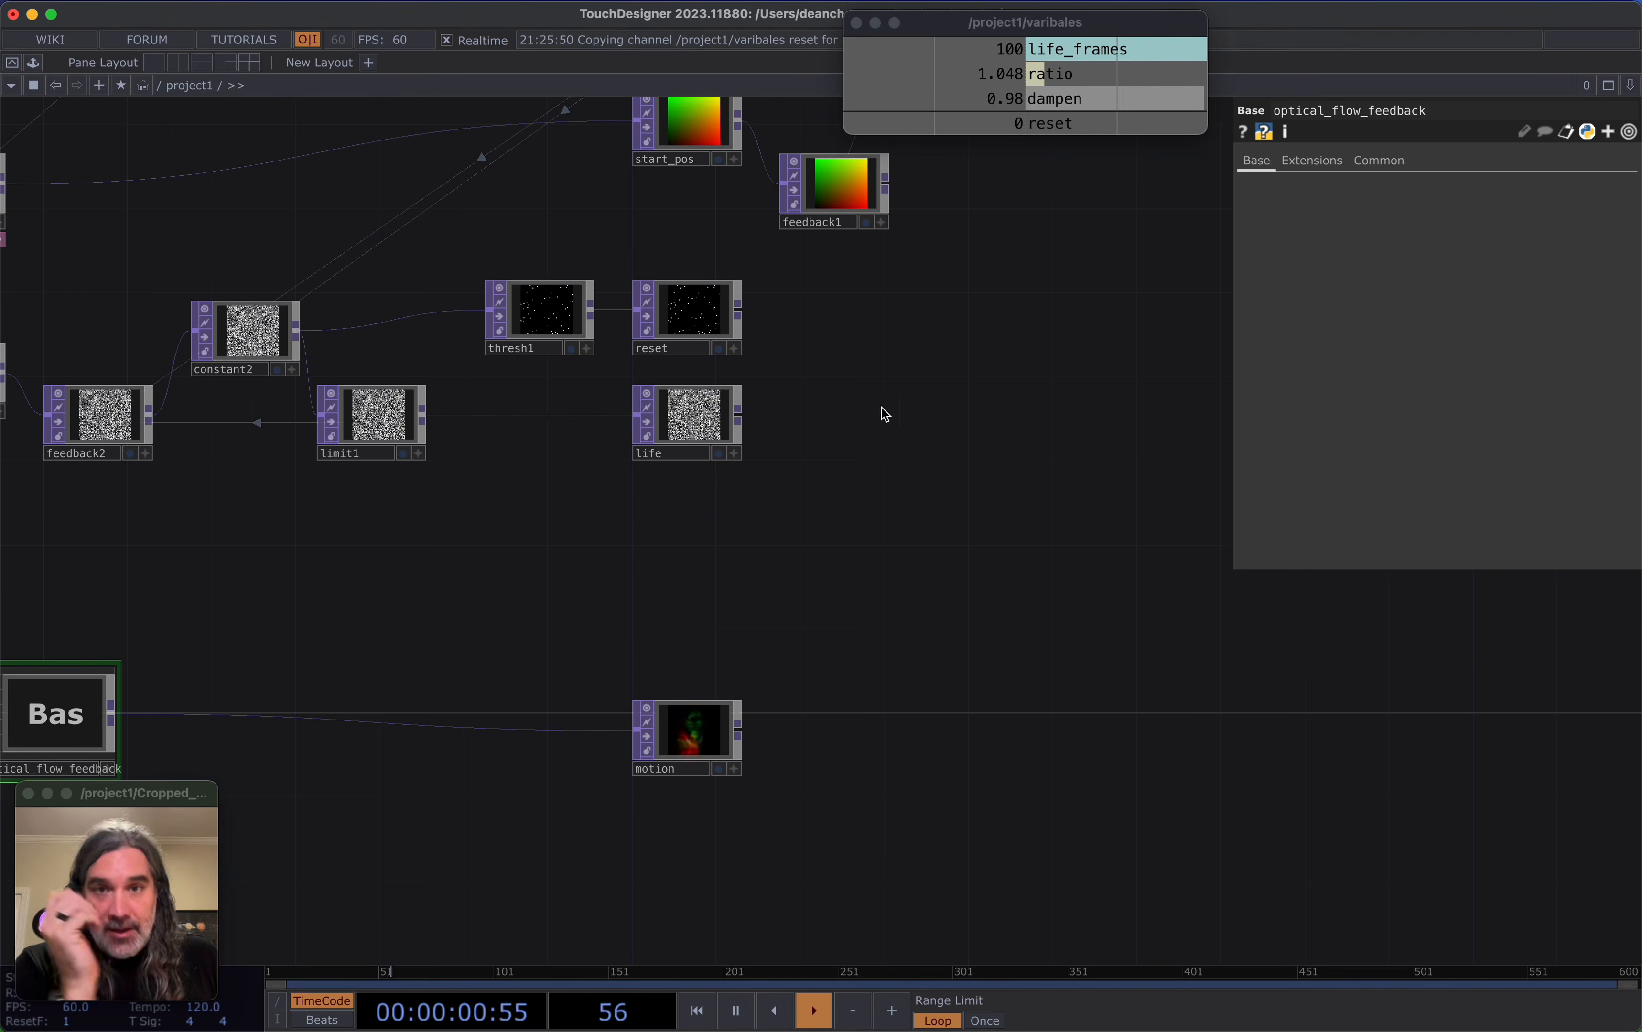
pyautogui.moveTo(881, 408)
pyautogui.mouseDown()
pyautogui.moveTo(803, 572)
pyautogui.moveTo(725, 527)
pyautogui.mouseUp()
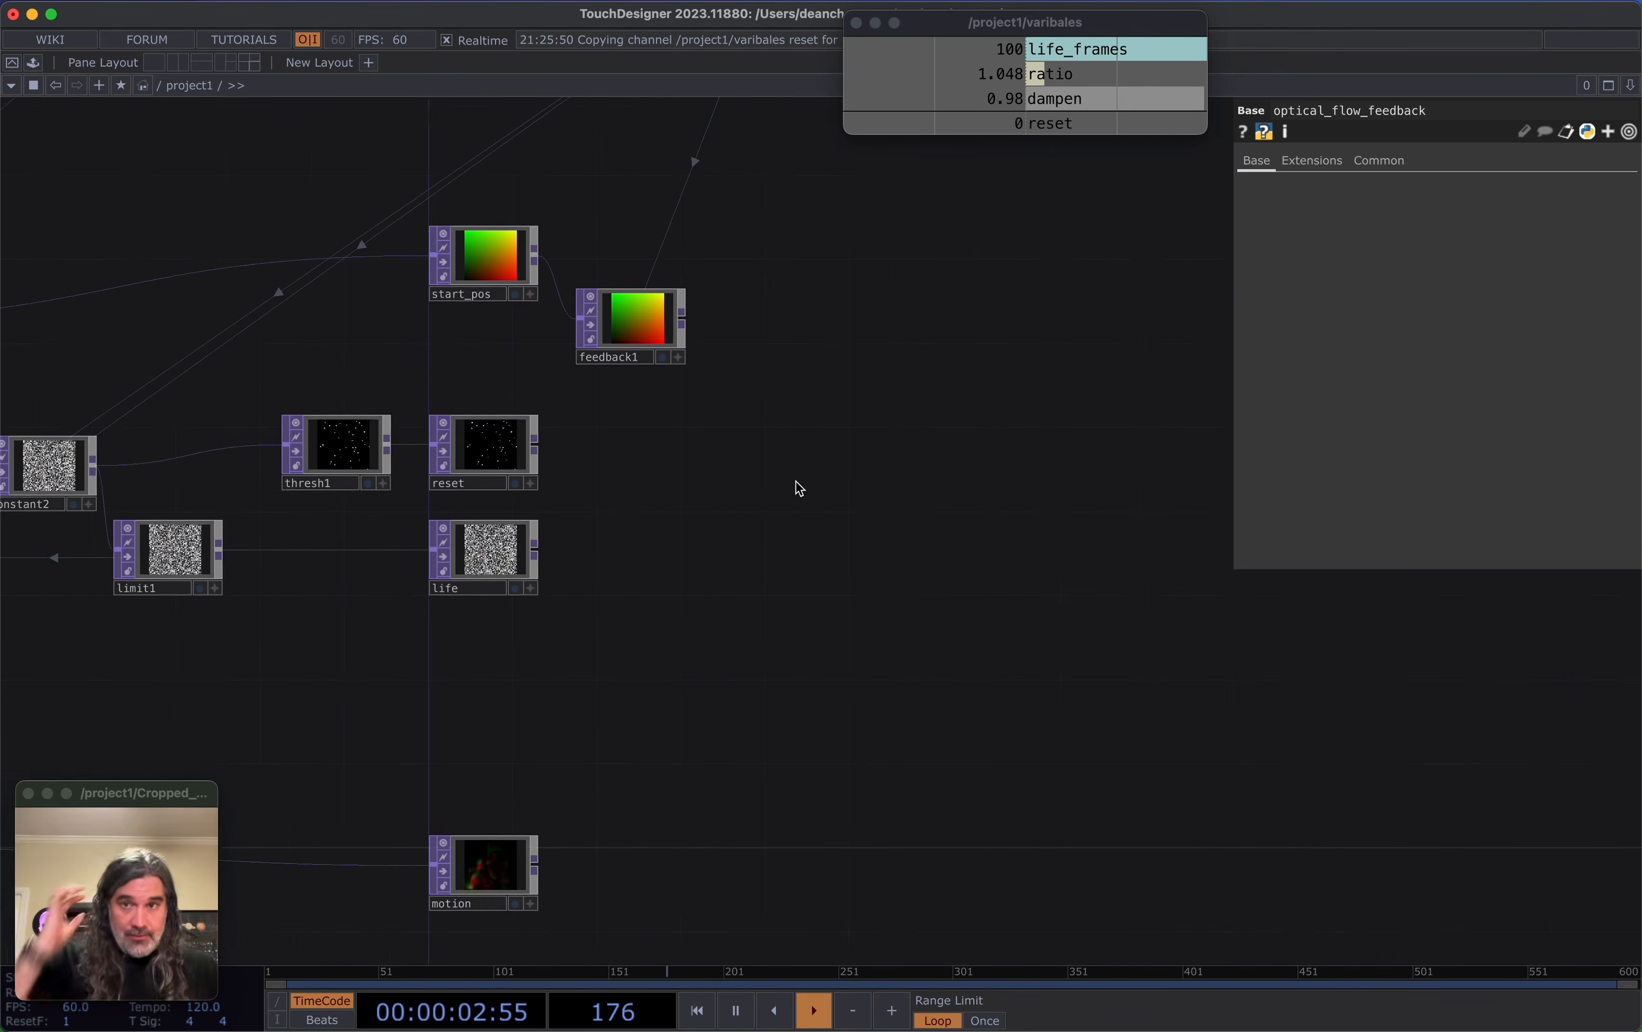
pyautogui.moveTo(796, 481); pyautogui.dragTo(679, 505)
pyautogui.moveTo(585, 646); pyautogui.dragTo(609, 589)
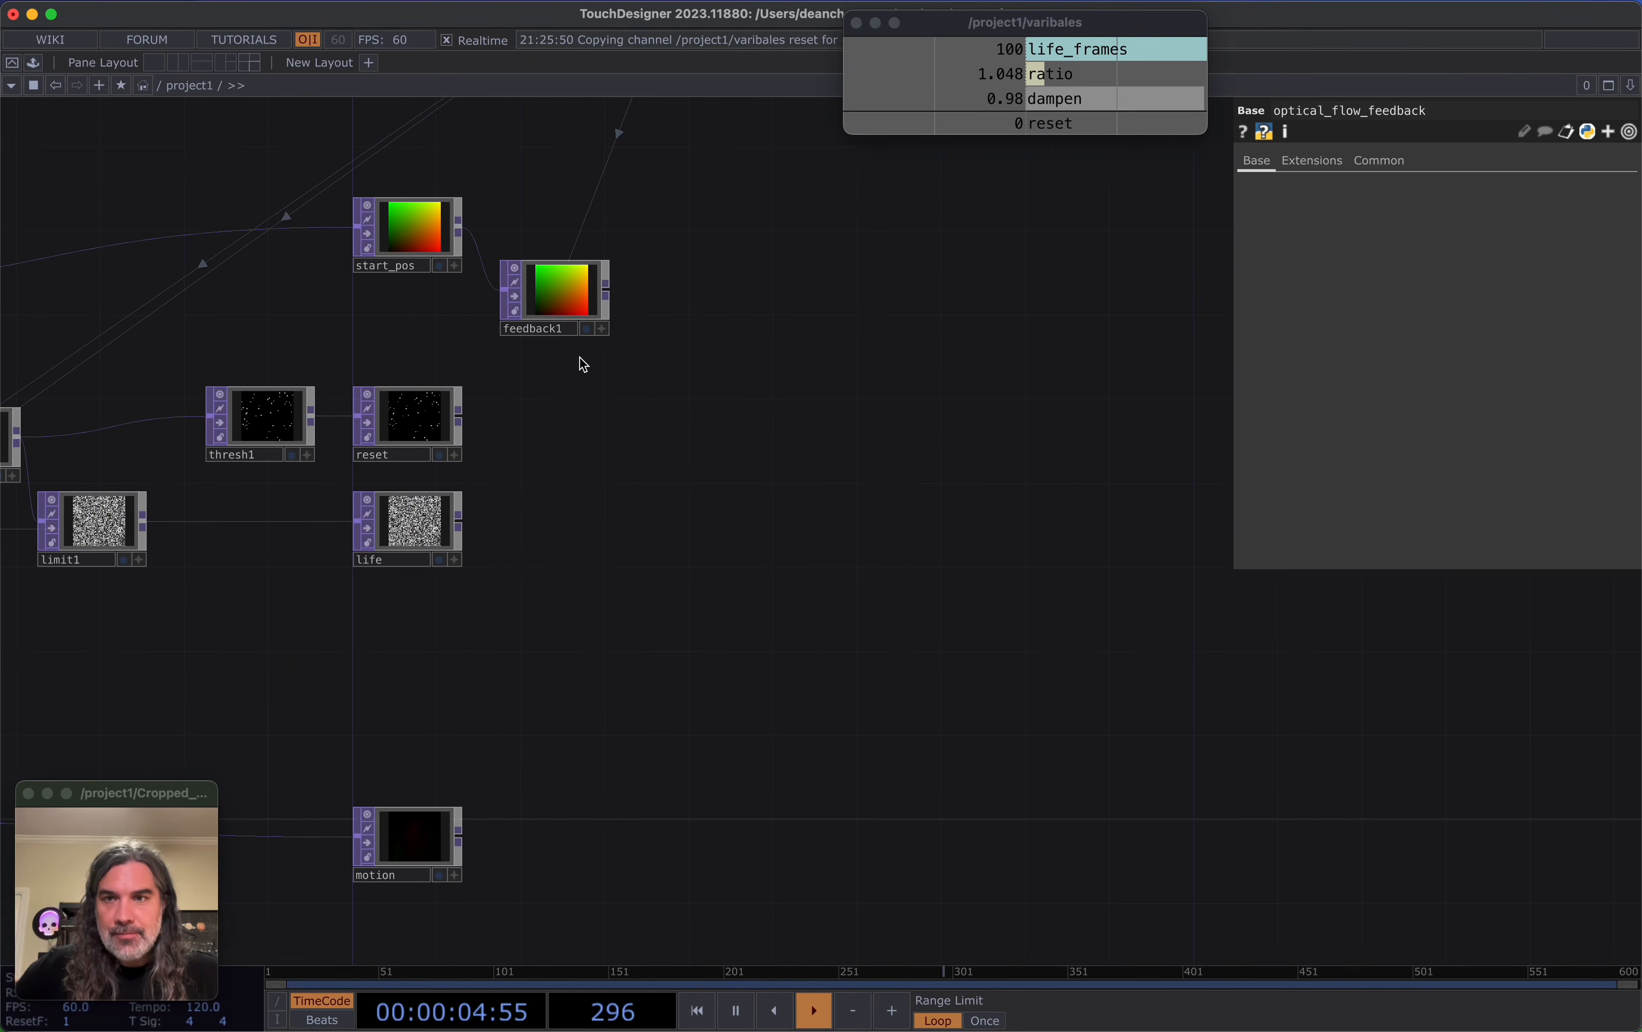
pyautogui.moveTo(550, 310); pyautogui.dragTo(571, 353)
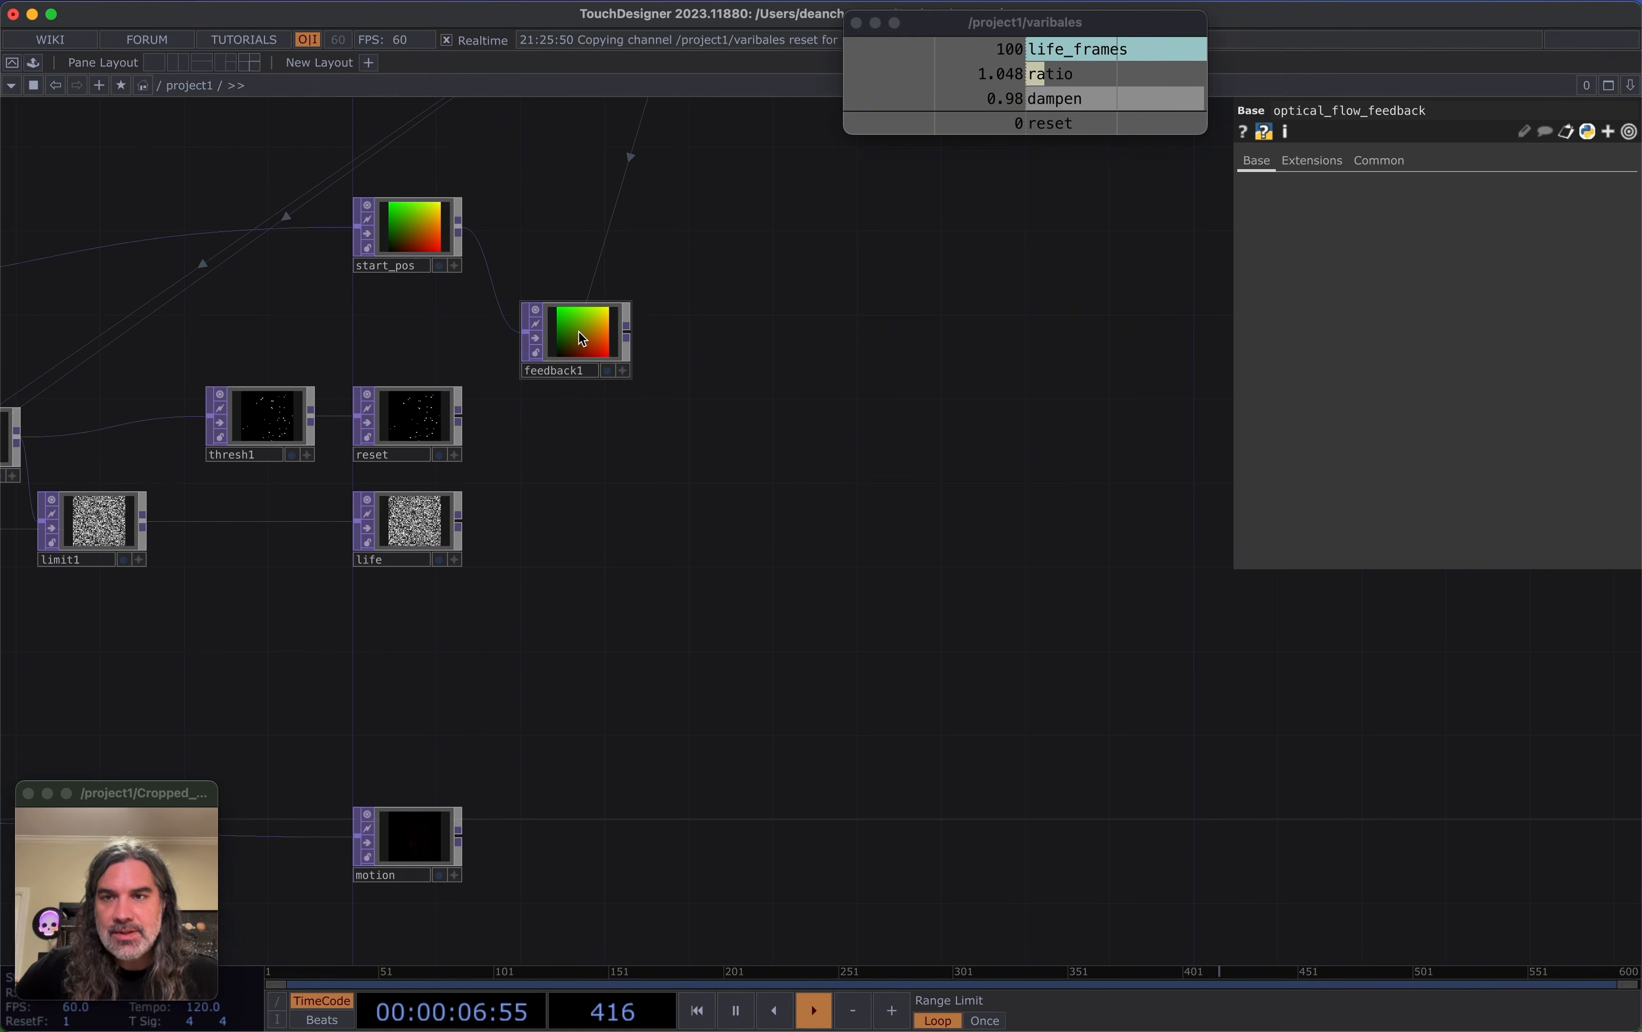
pyautogui.click(600, 371)
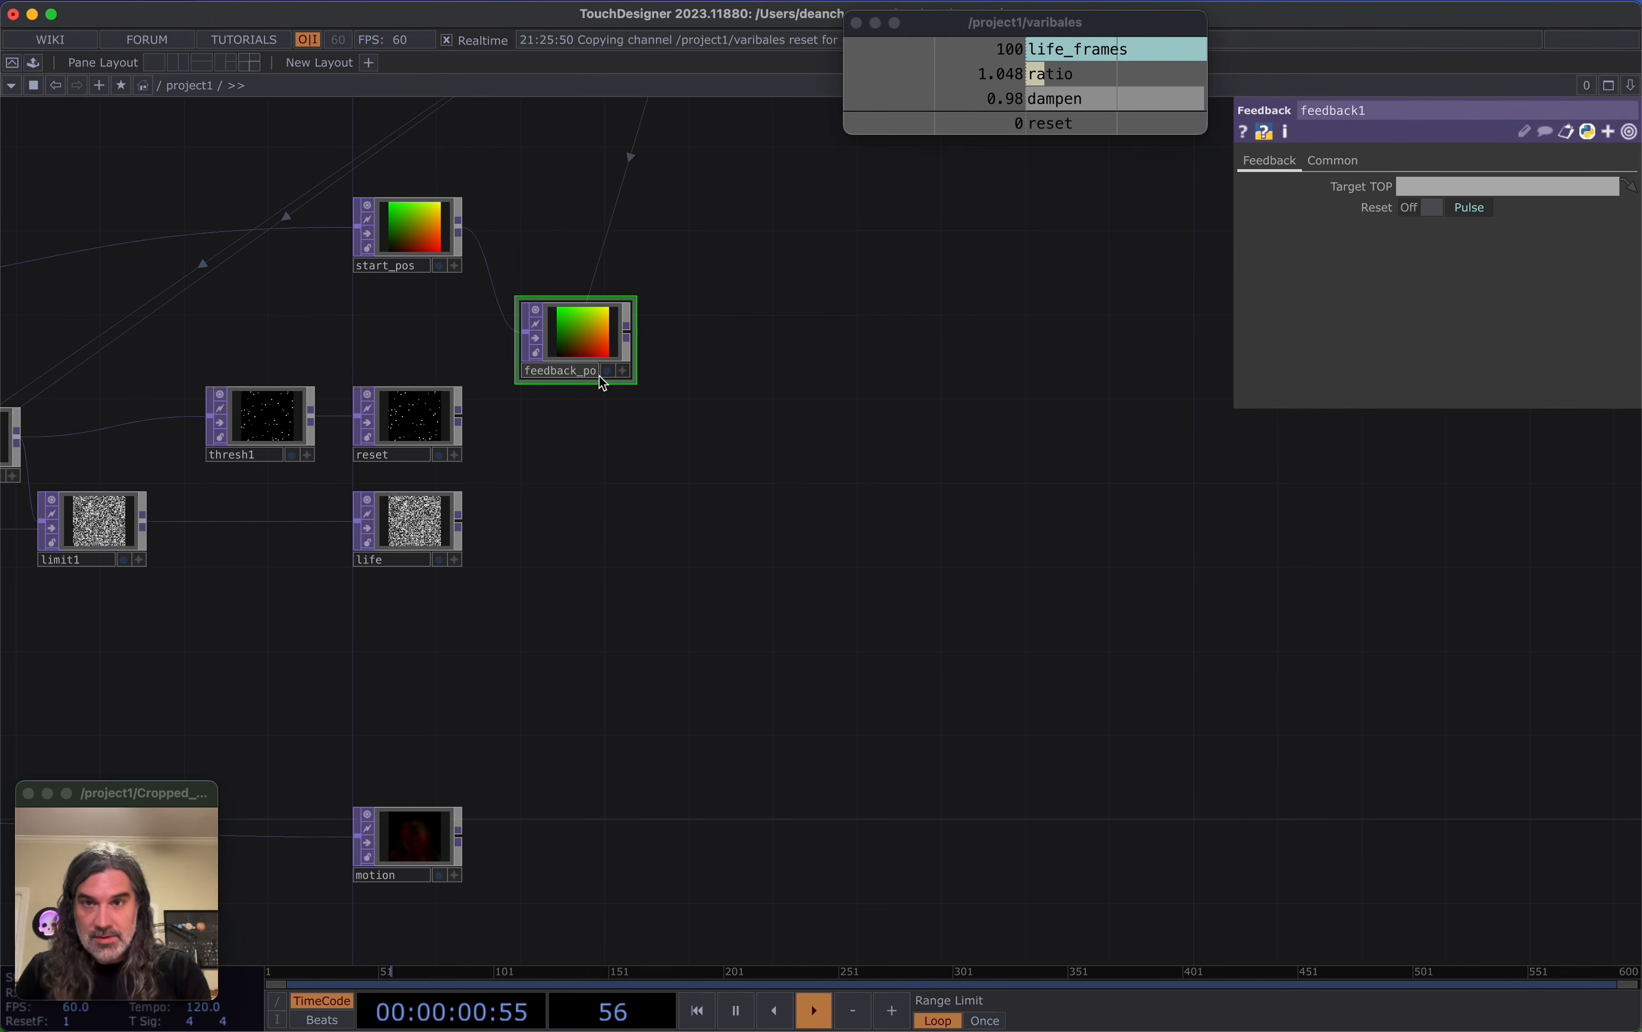
pyautogui.press('Return')
# Examine the motion image up close and compare it with the feedback_pos, reset and life outputs
pyautogui.scroll(3, 618, 492)
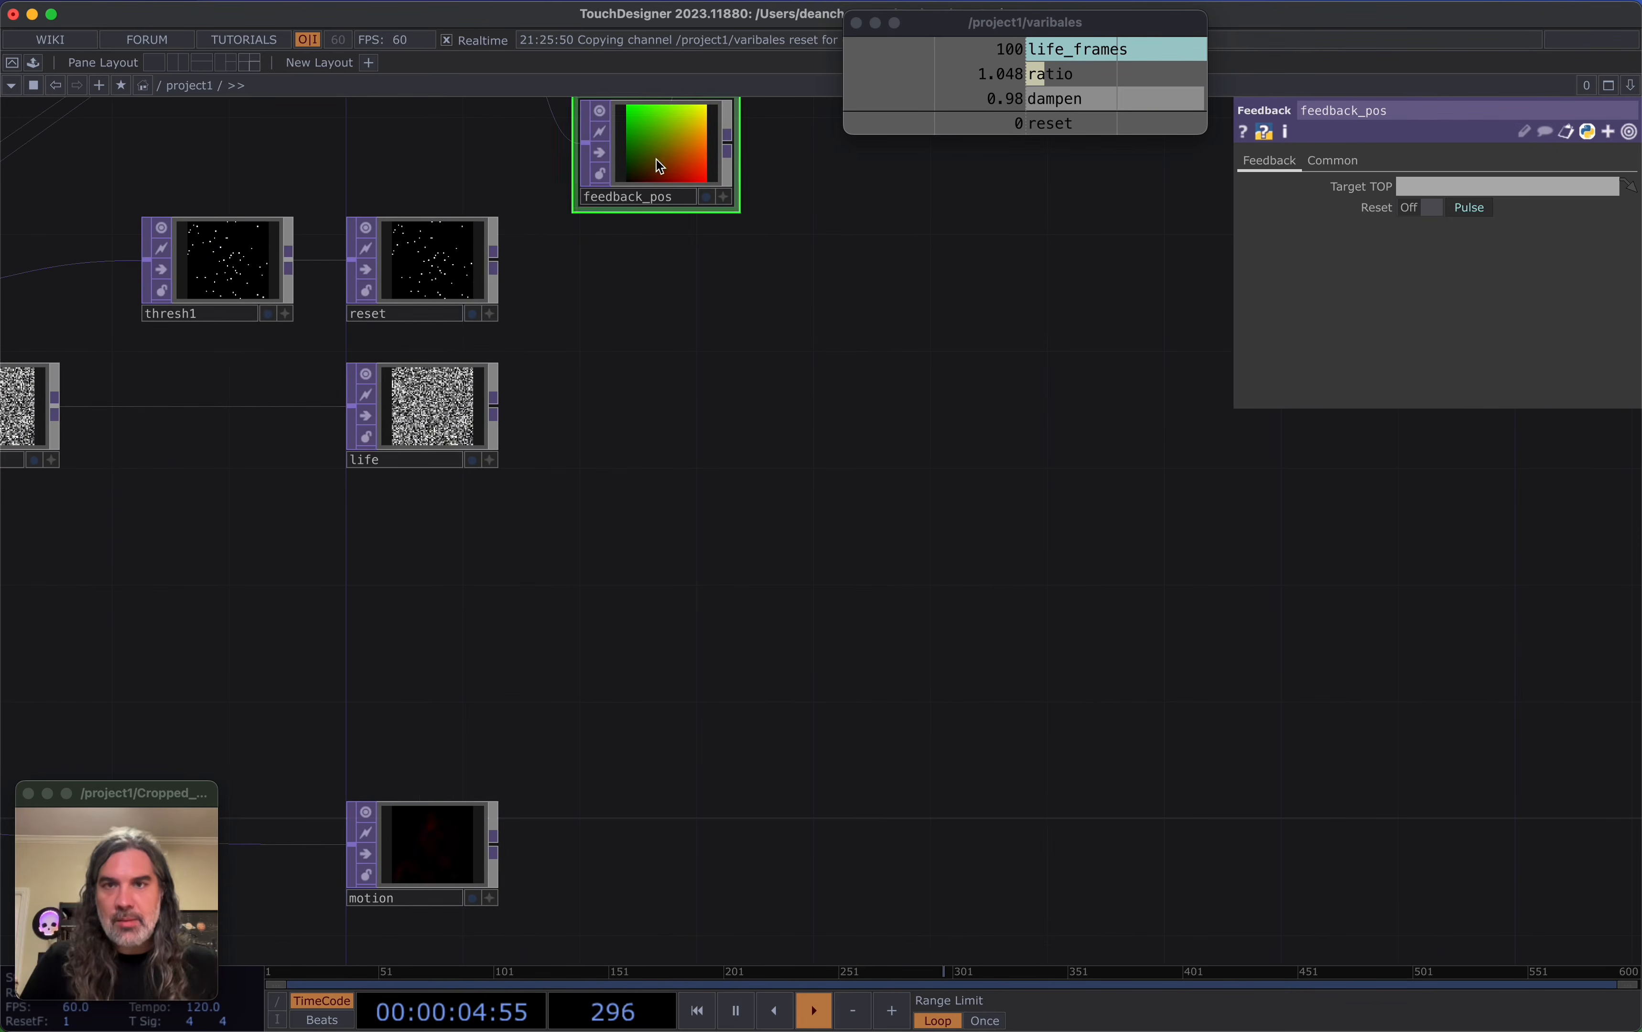
pyautogui.scroll(-3, 710, 437)
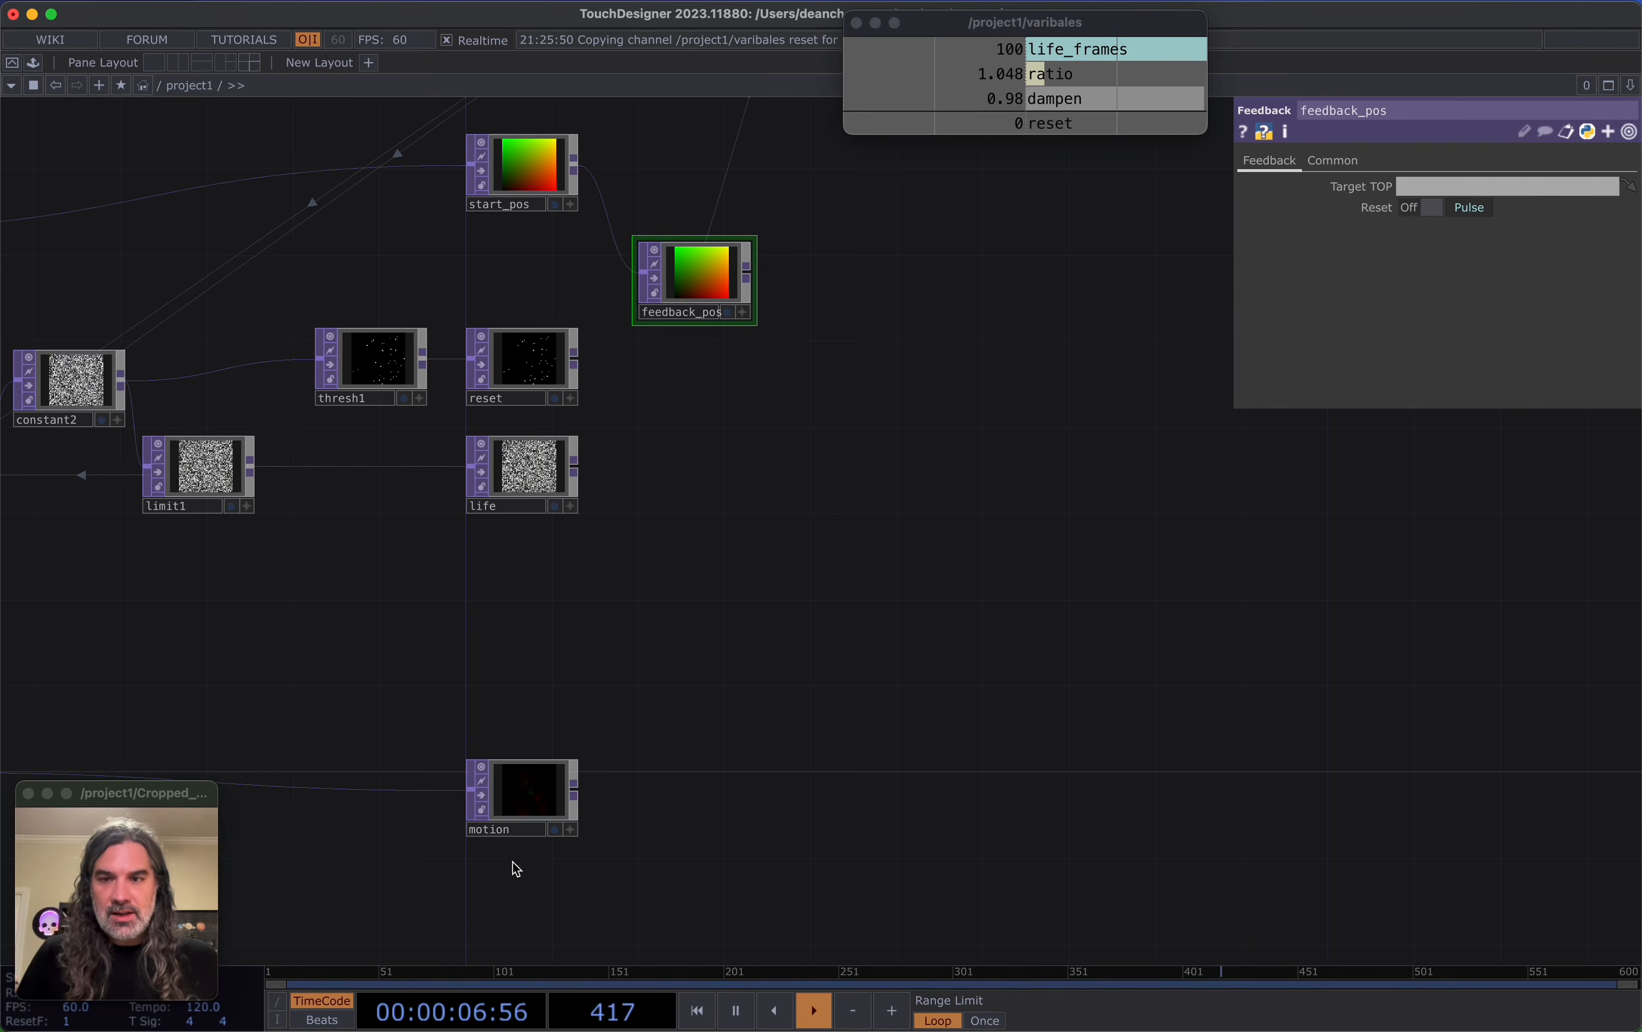
pyautogui.scroll(3, 519, 821)
pyautogui.scroll(-1, 814, 466)
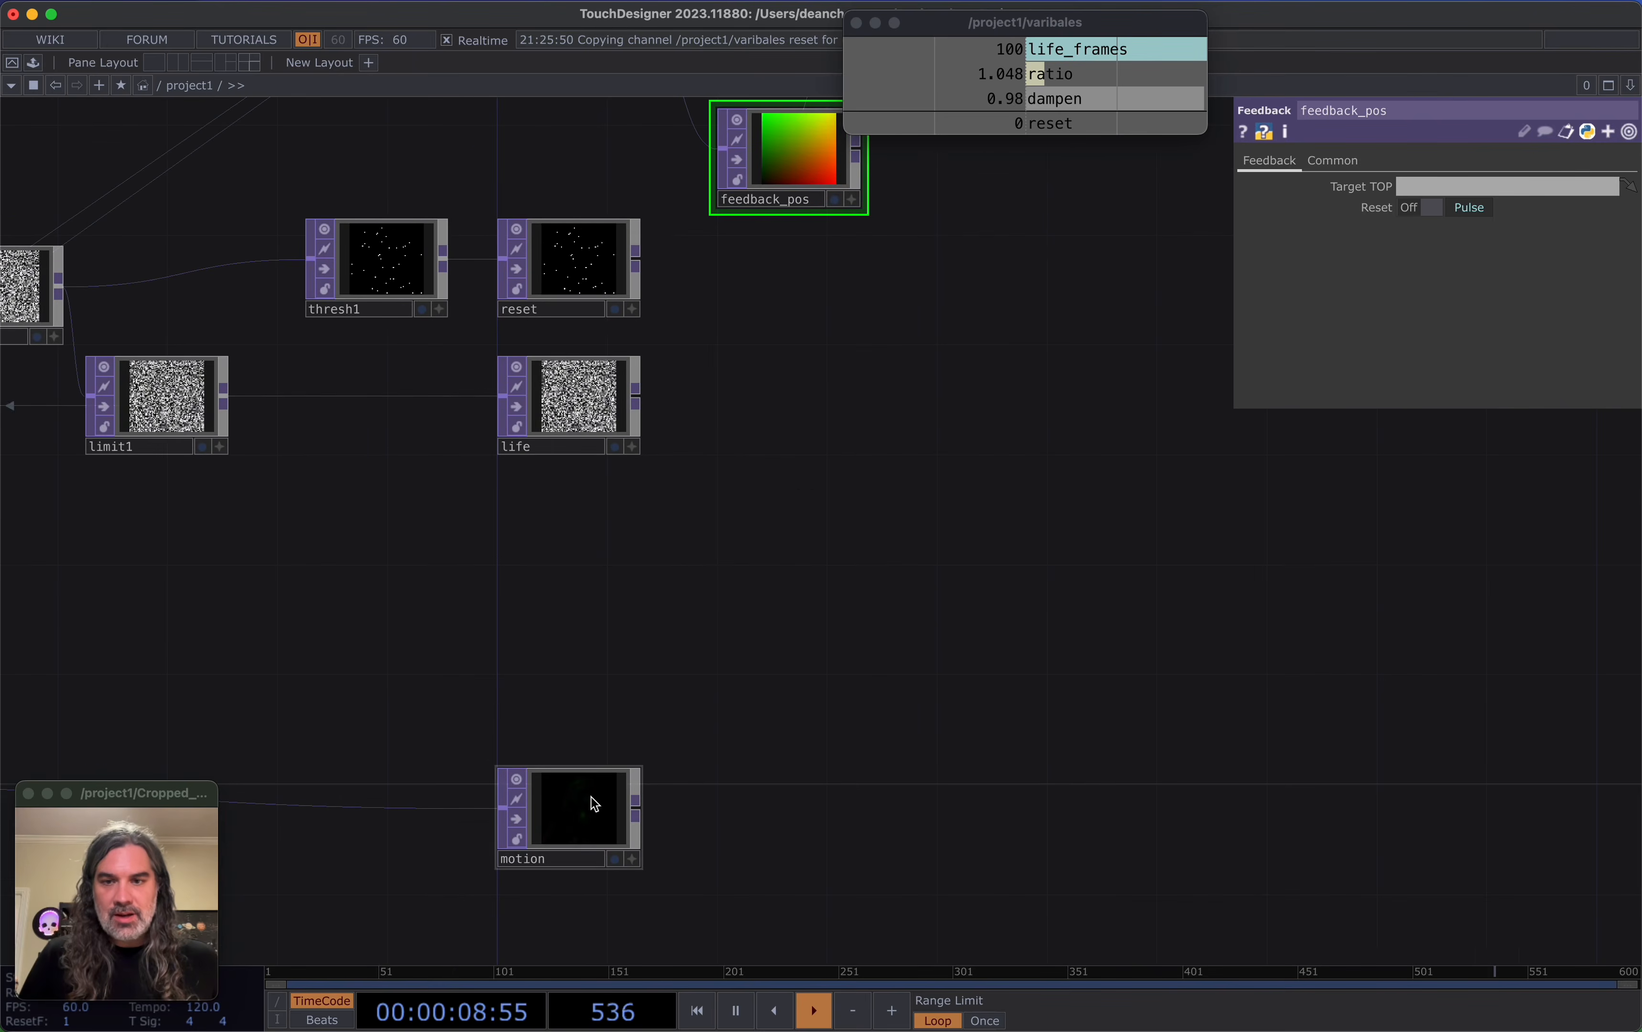
pyautogui.scroll(2, 584, 811)
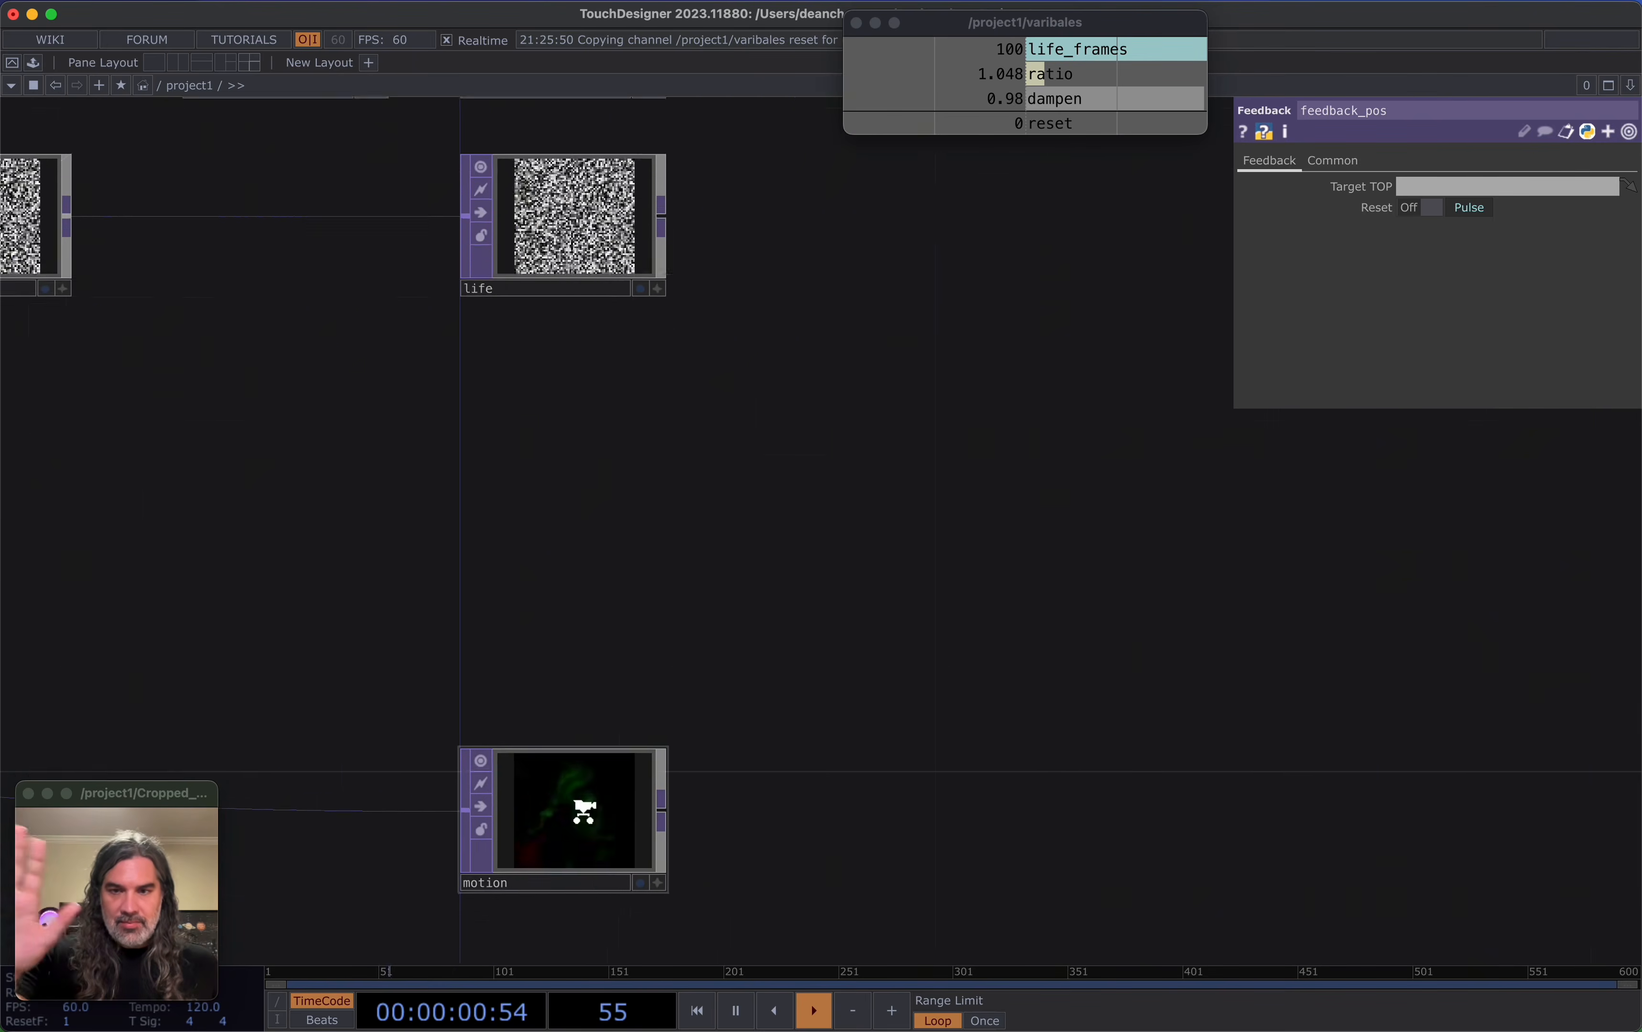
pyautogui.scroll(2, 588, 827)
pyautogui.scroll(2, 553, 834)
pyautogui.scroll(-6, 564, 833)
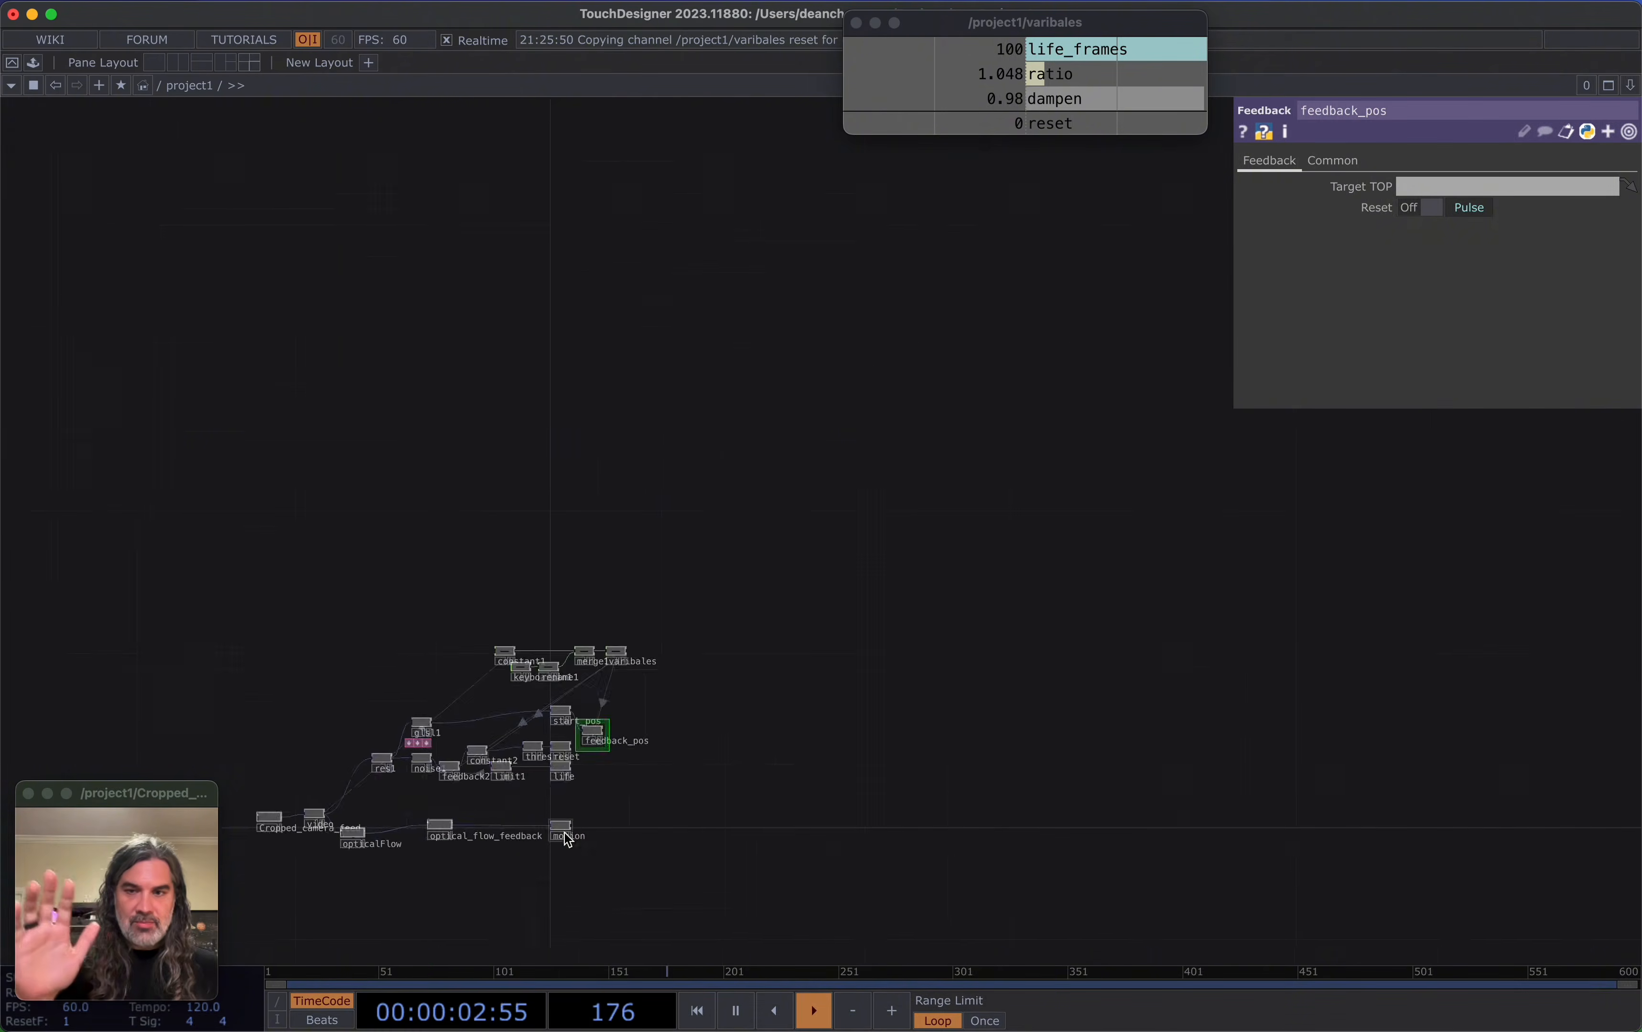
pyautogui.scroll(6, 564, 833)
pyautogui.scroll(-1, 581, 820)
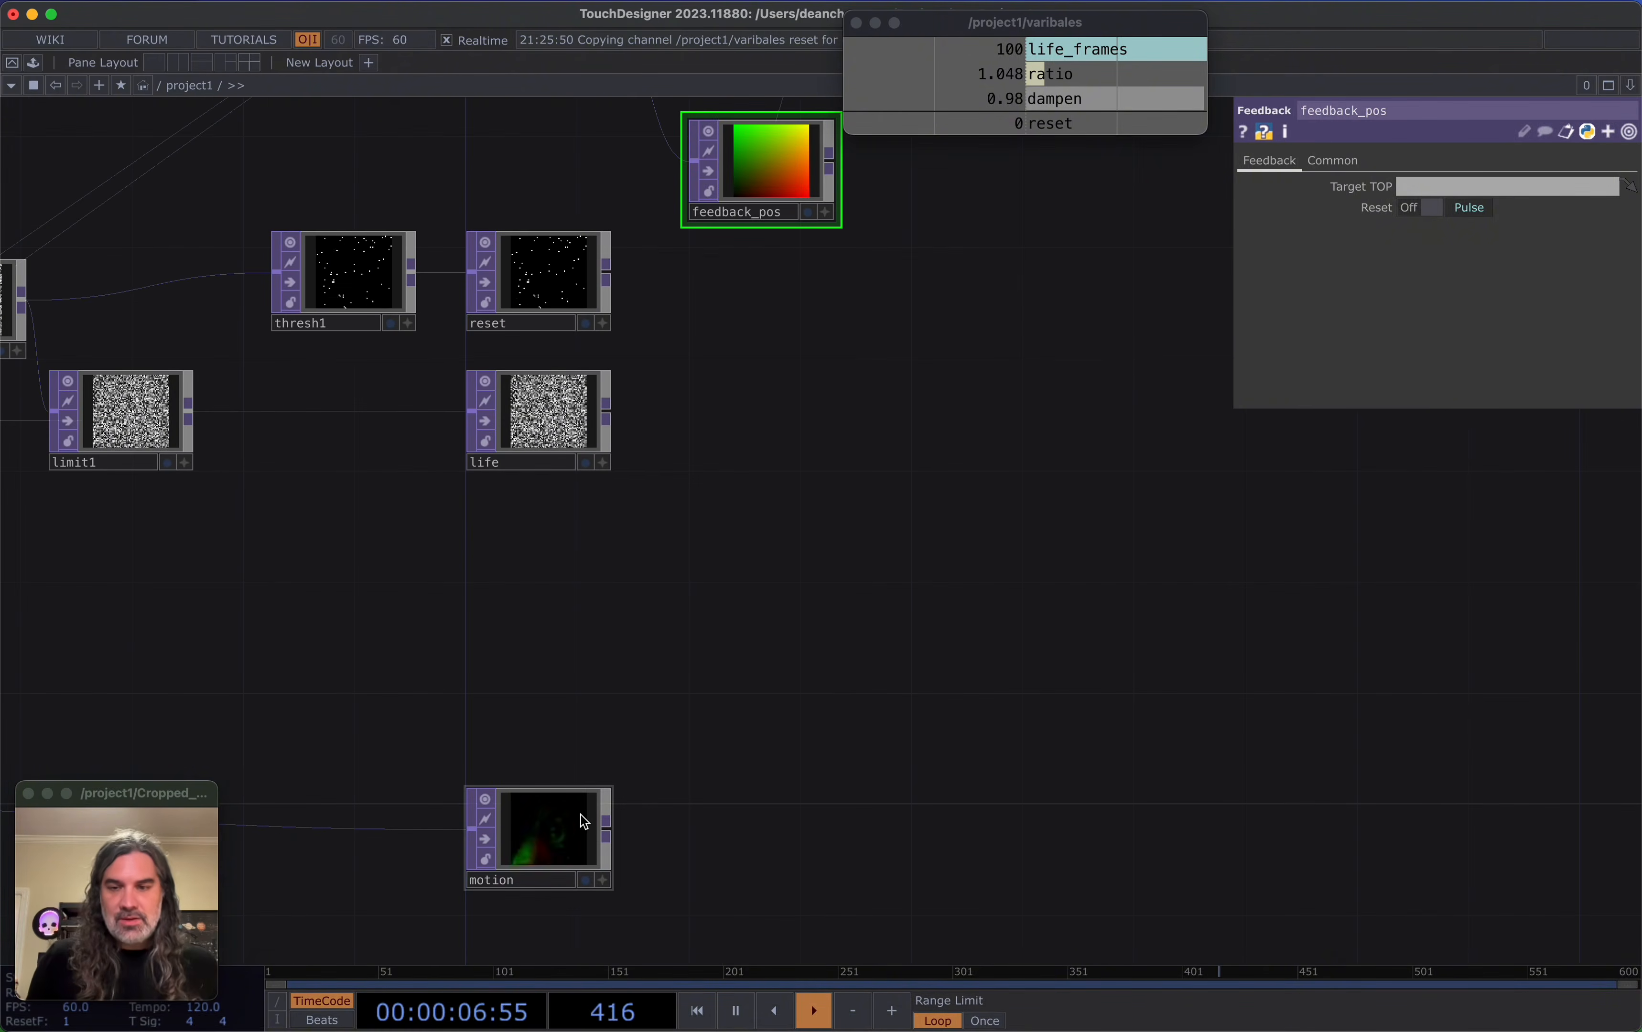
# Add a Remap TOP with motion as its first input and feedback_pos as its second input
pyautogui.click(871, 623)
pyautogui.write('re')
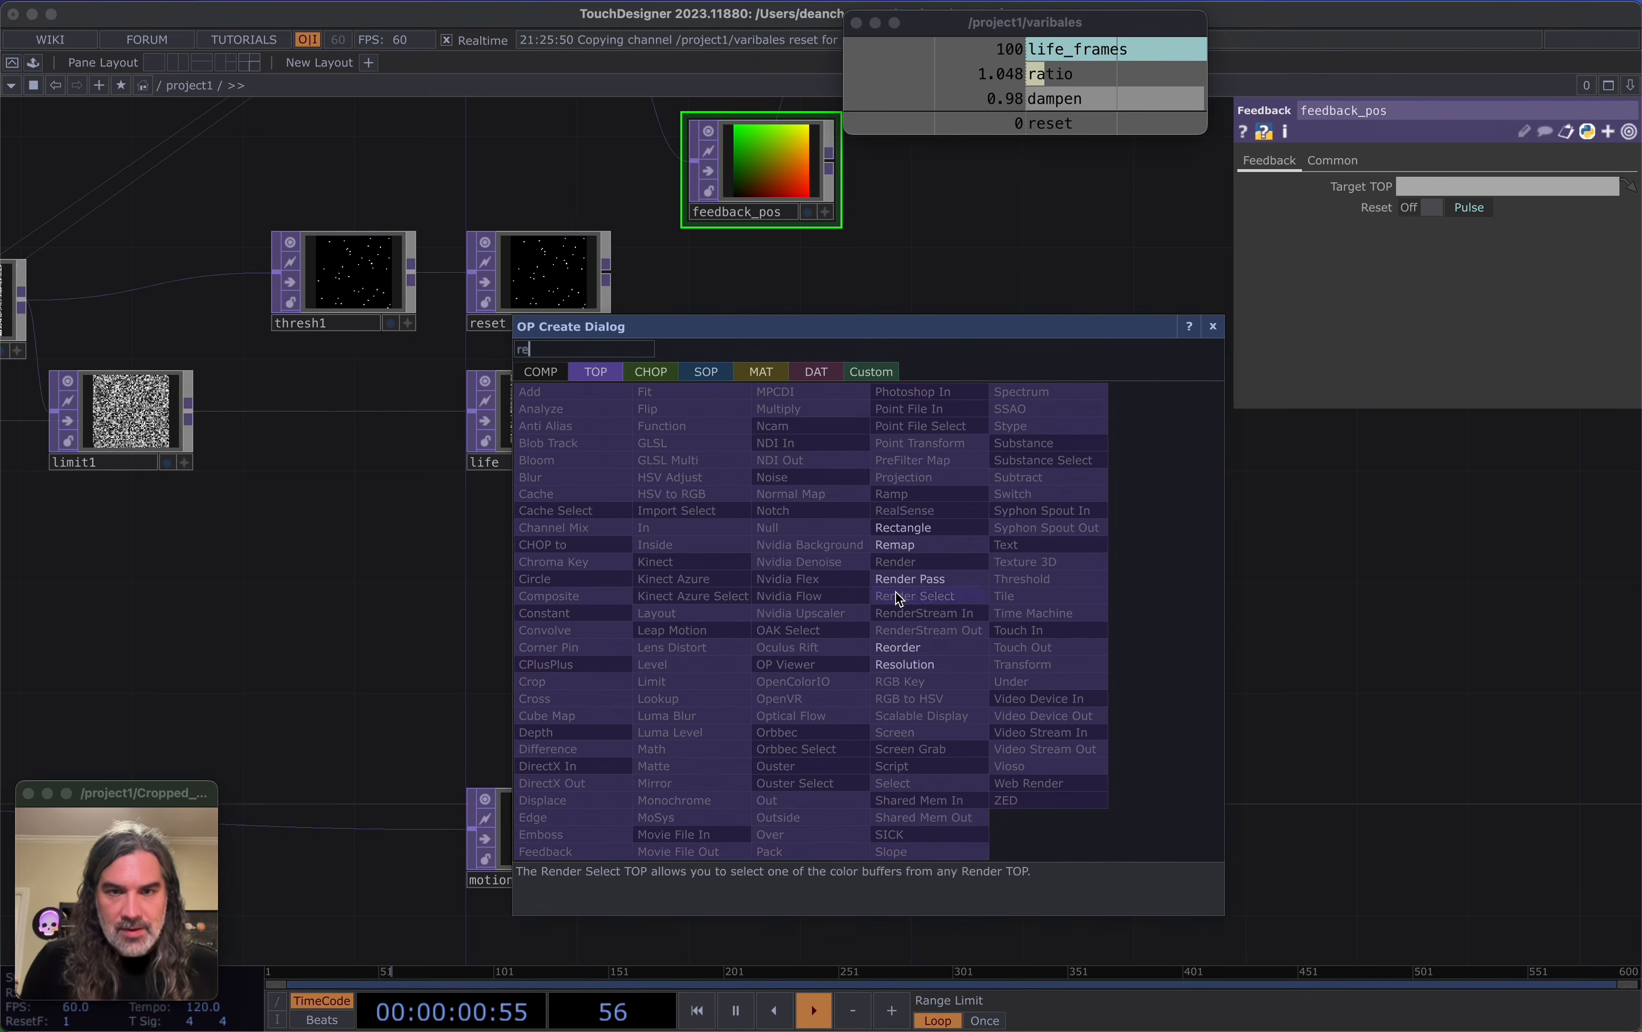
pyautogui.click(918, 544)
pyautogui.click(919, 697)
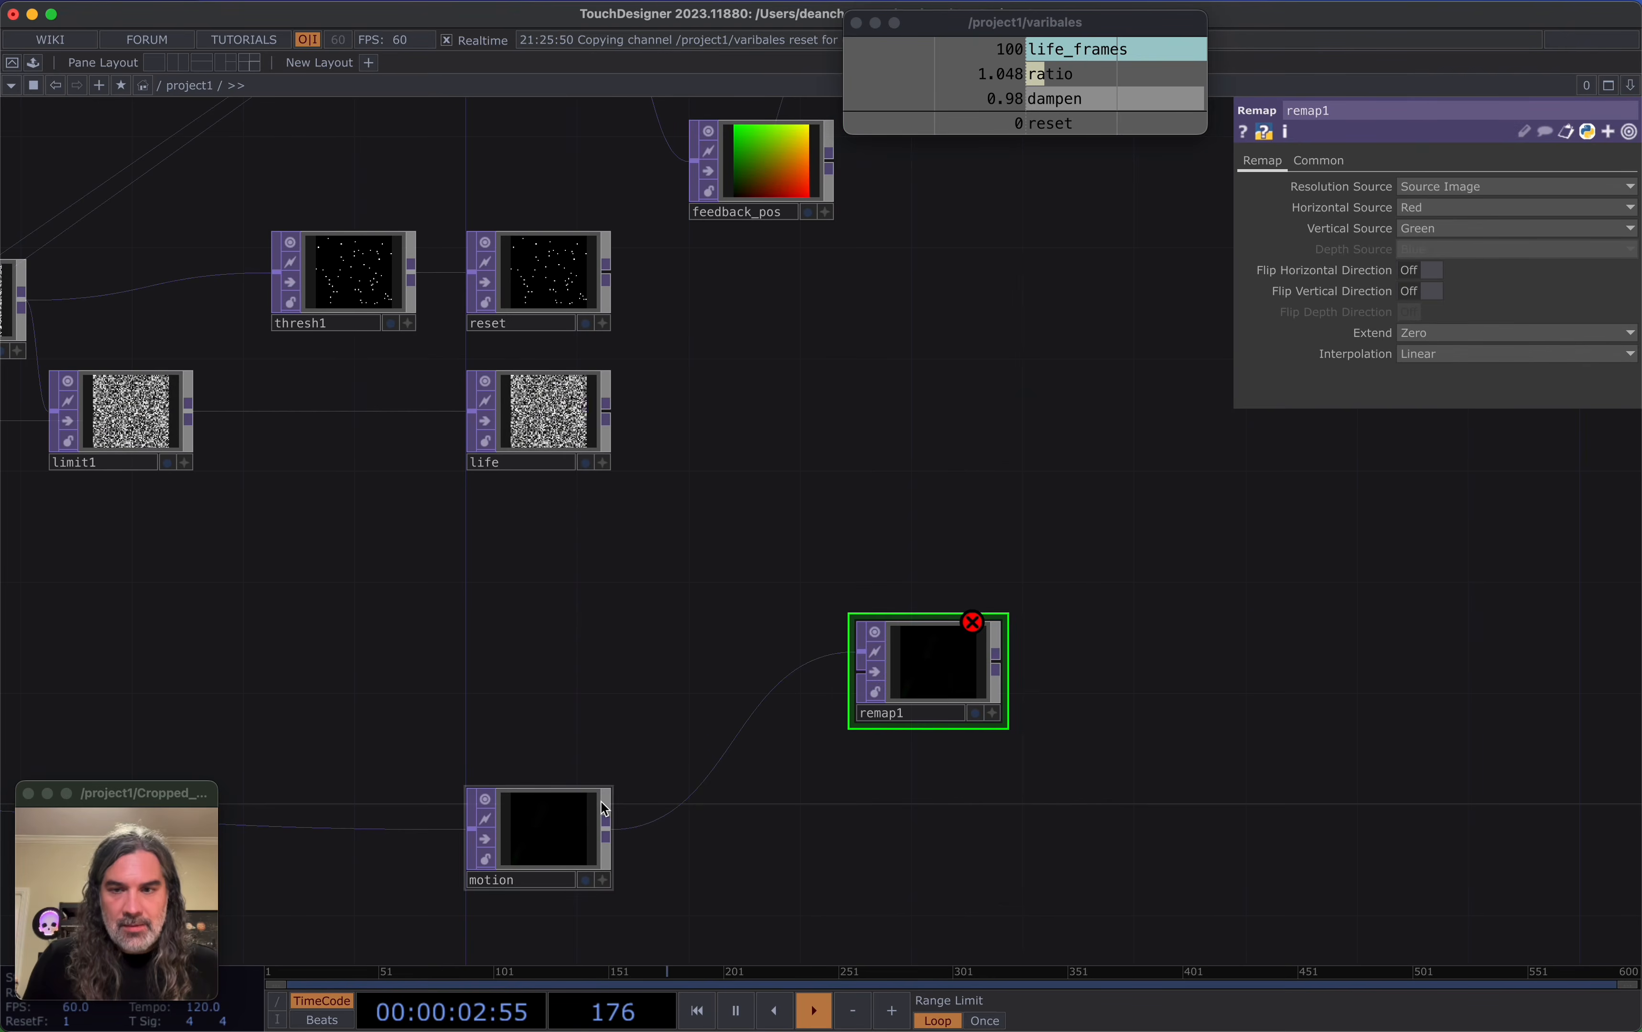
pyautogui.moveTo(830, 168); pyautogui.dragTo(890, 679)
# Move the optical_flow_feedback component closer to opticalFlow, in line with its output
pyautogui.scroll(1, 896, 679)
pyautogui.scroll(2, 905, 690)
pyautogui.moveTo(661, 550); pyautogui.dragTo(870, 326)
pyautogui.scroll(-2, 748, 517)
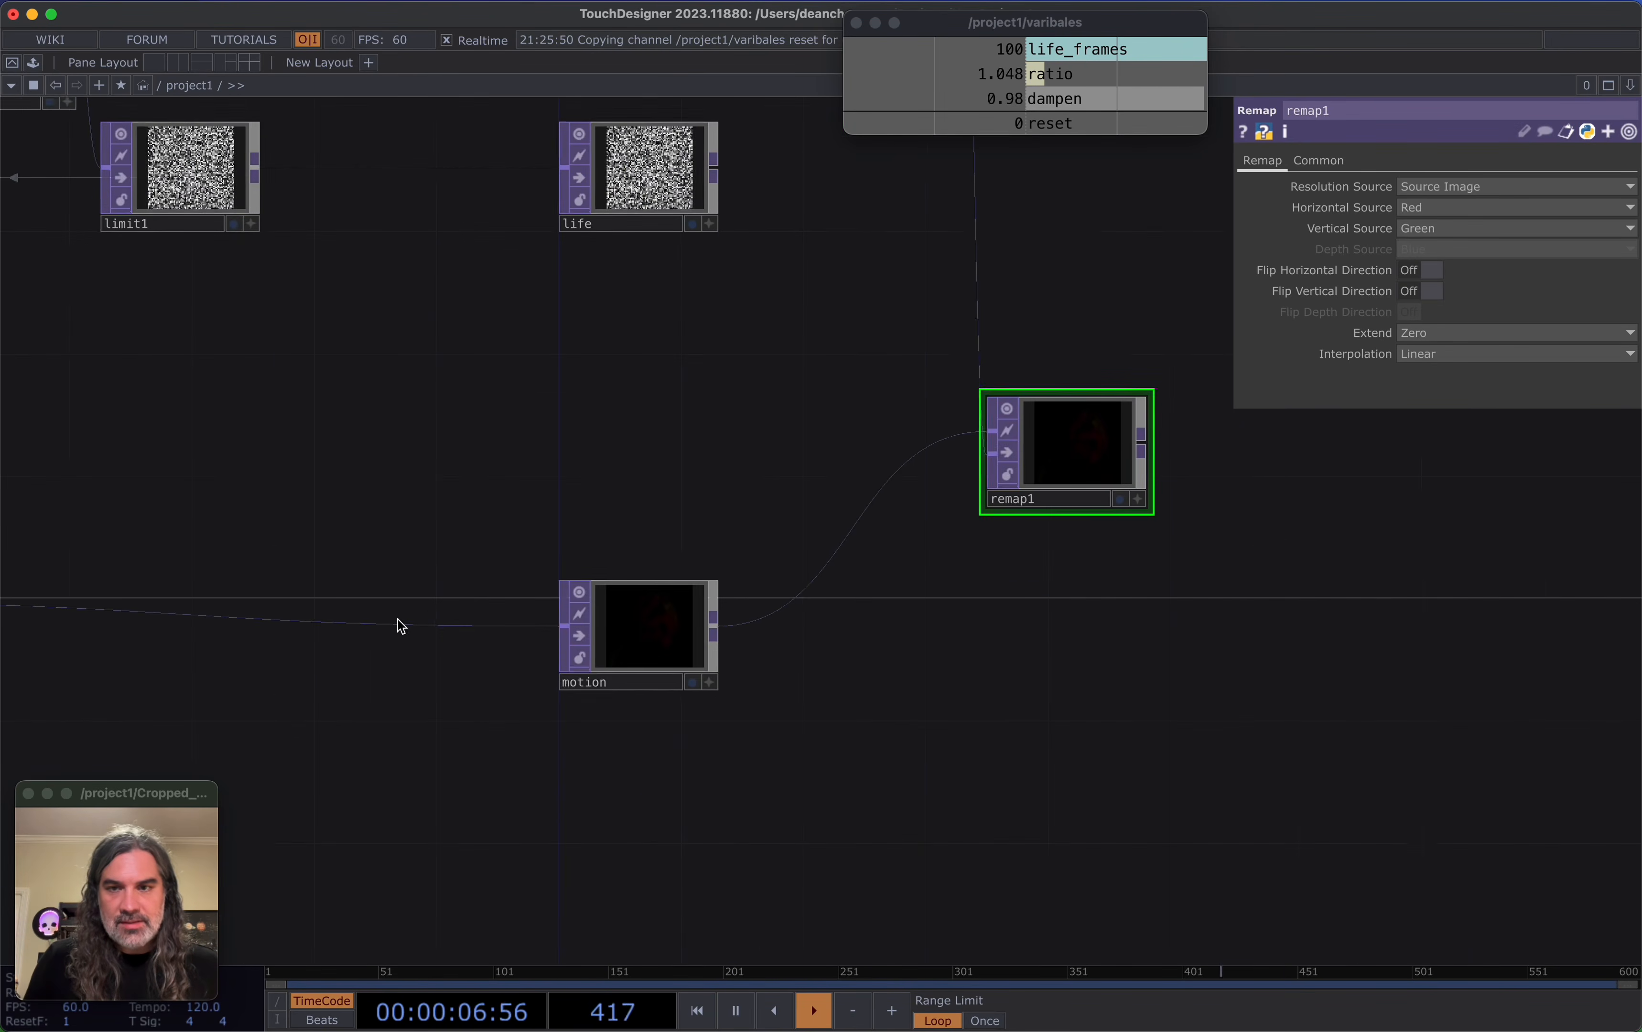
pyautogui.moveTo(286, 618); pyautogui.dragTo(710, 634)
pyautogui.scroll(-5, 714, 633)
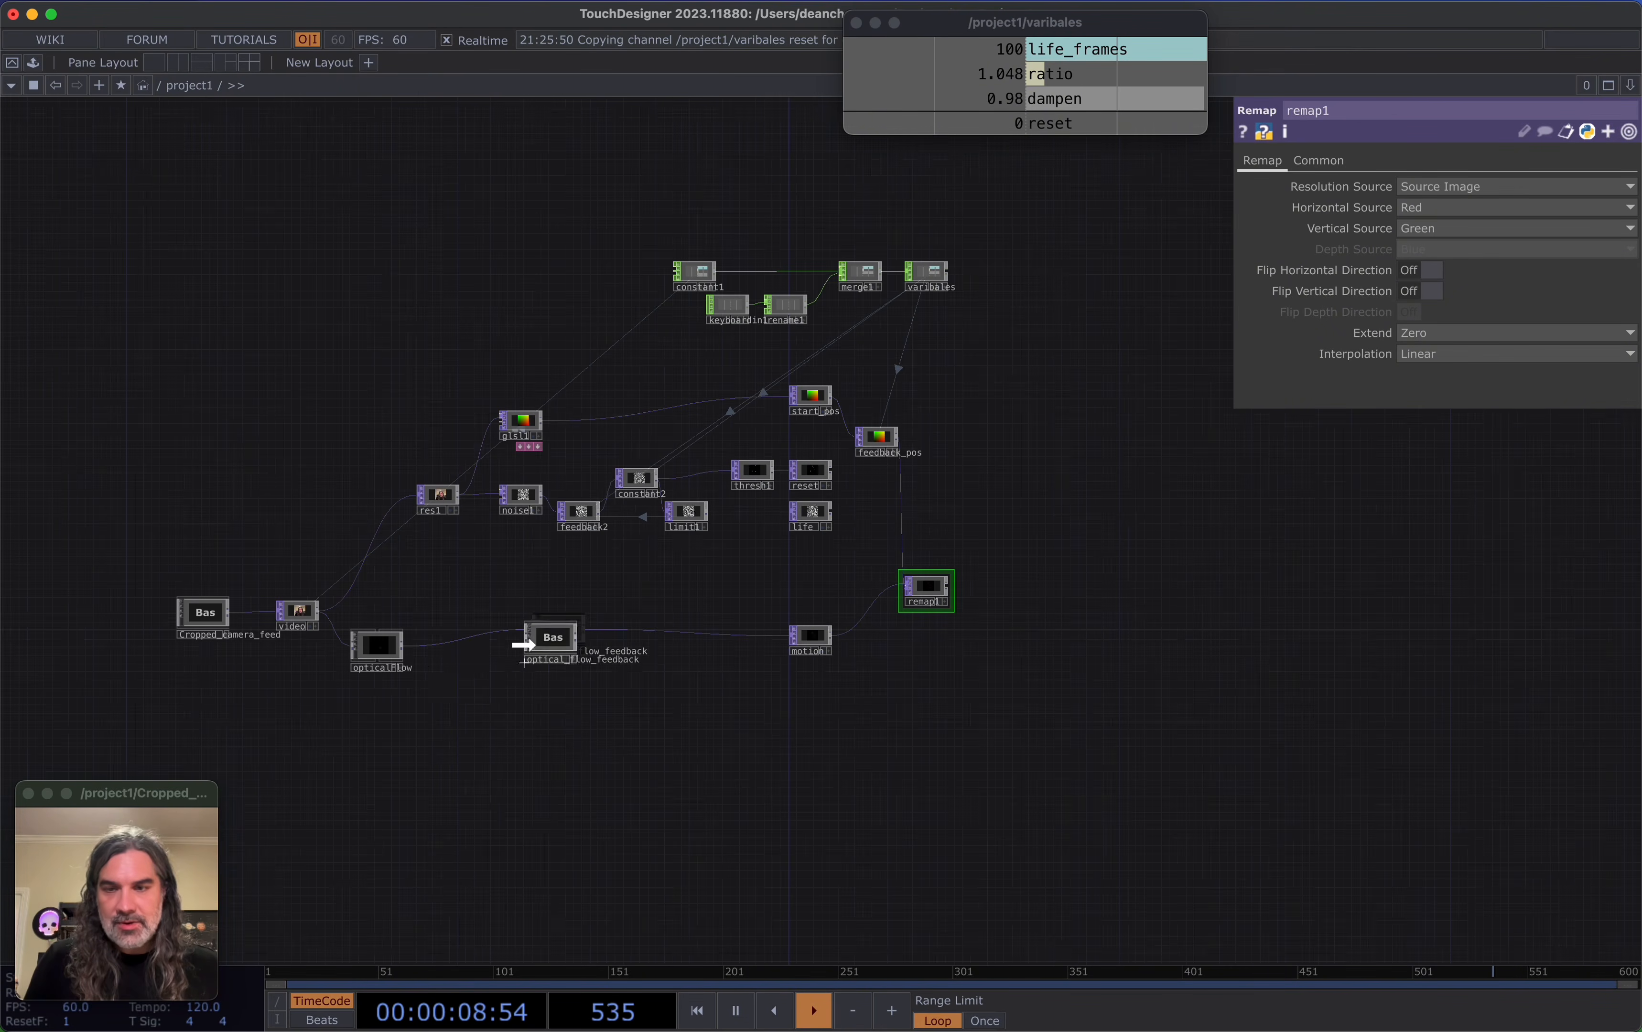
pyautogui.moveTo(523, 645); pyautogui.dragTo(459, 659)
pyautogui.scroll(5, 459, 660)
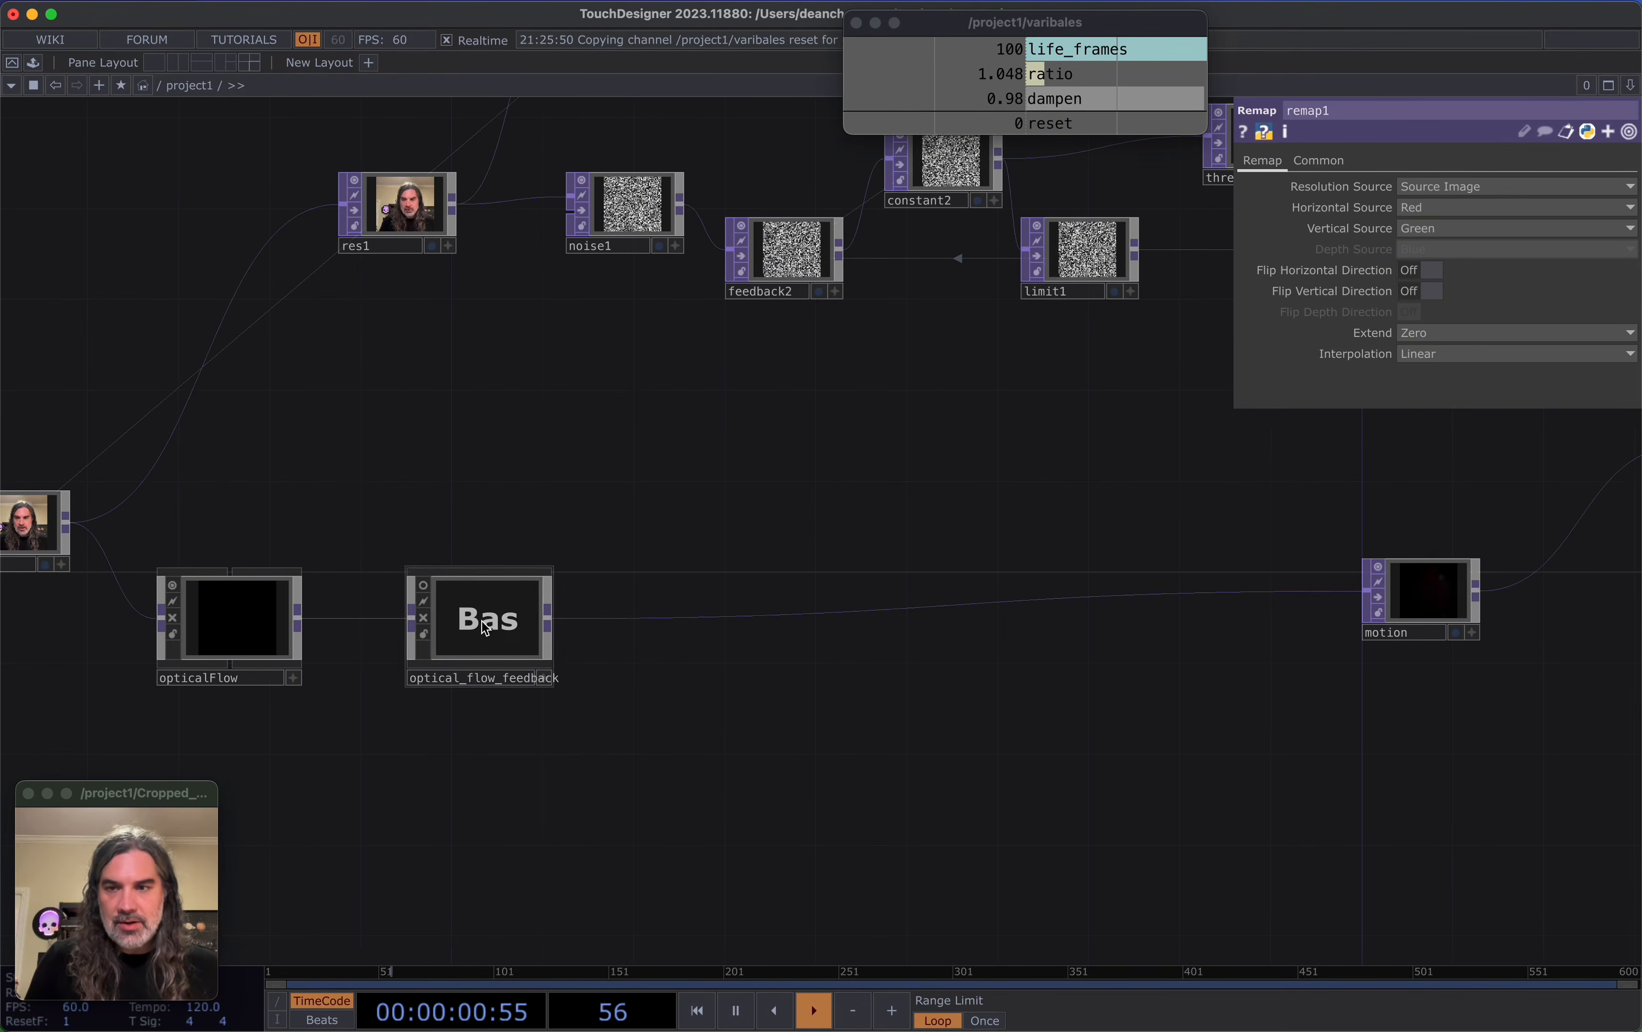
# Move remap1 up and to the right, between the levels of feedback_pos and motion
pyautogui.moveTo(1017, 719); pyautogui.dragTo(481, 800)
pyautogui.moveTo(924, 450); pyautogui.dragTo(599, 561)
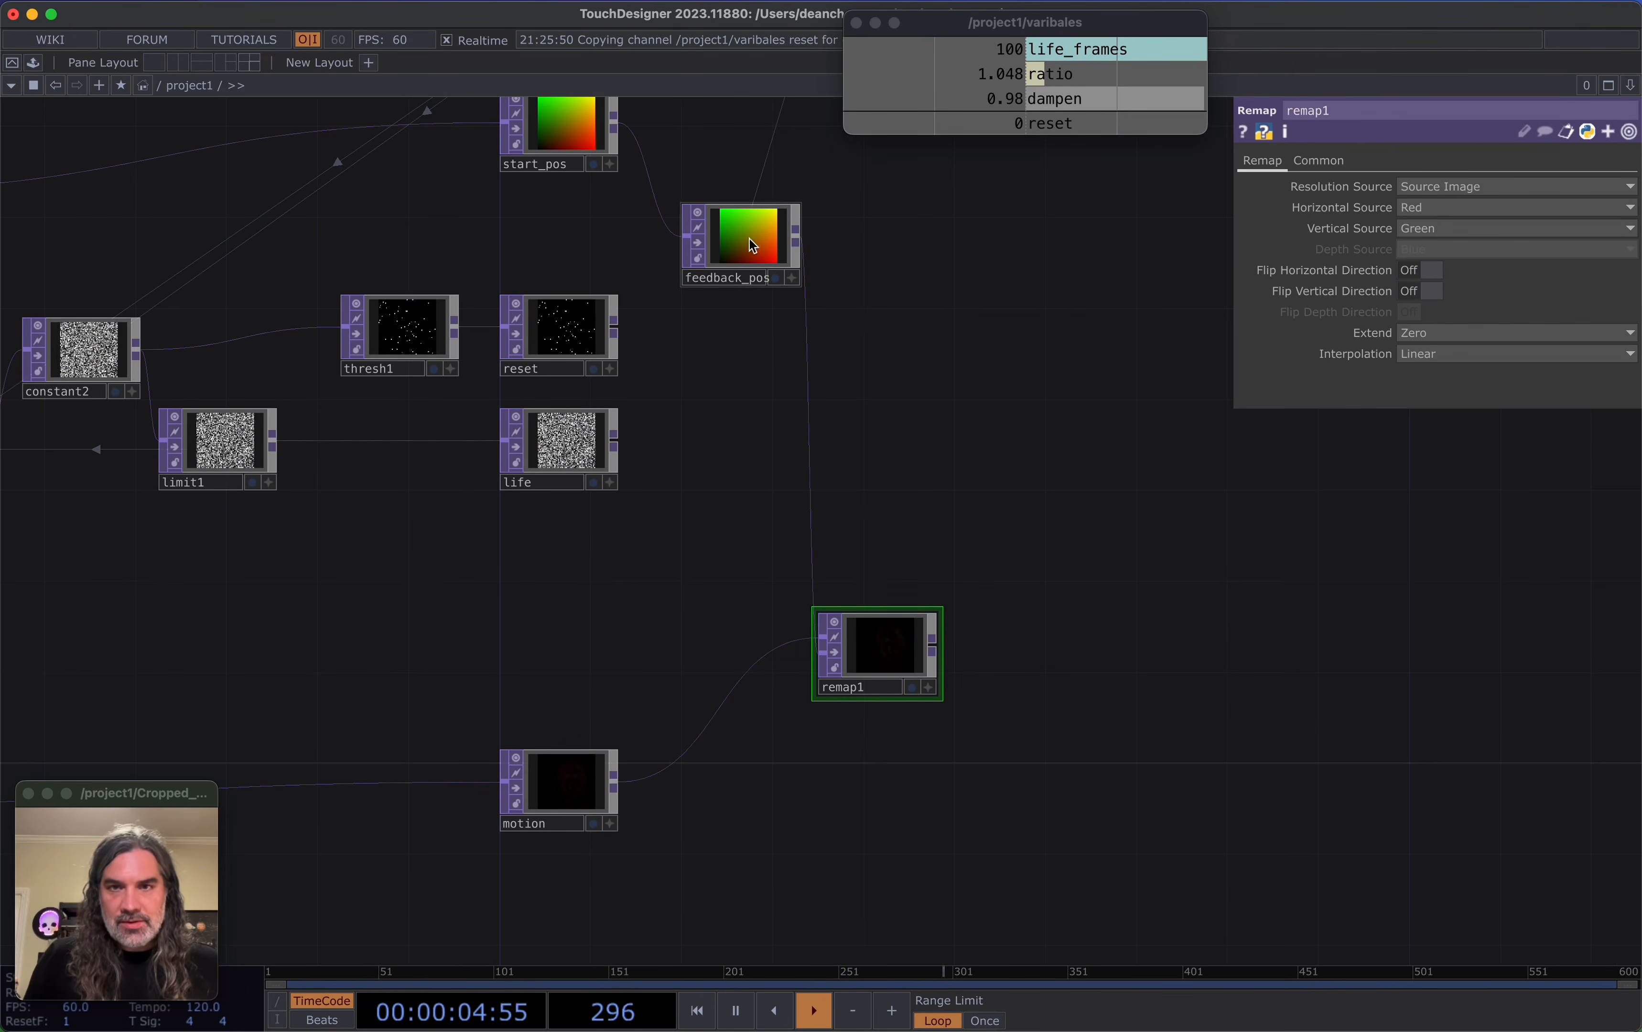
pyautogui.moveTo(877, 667); pyautogui.dragTo(949, 604)
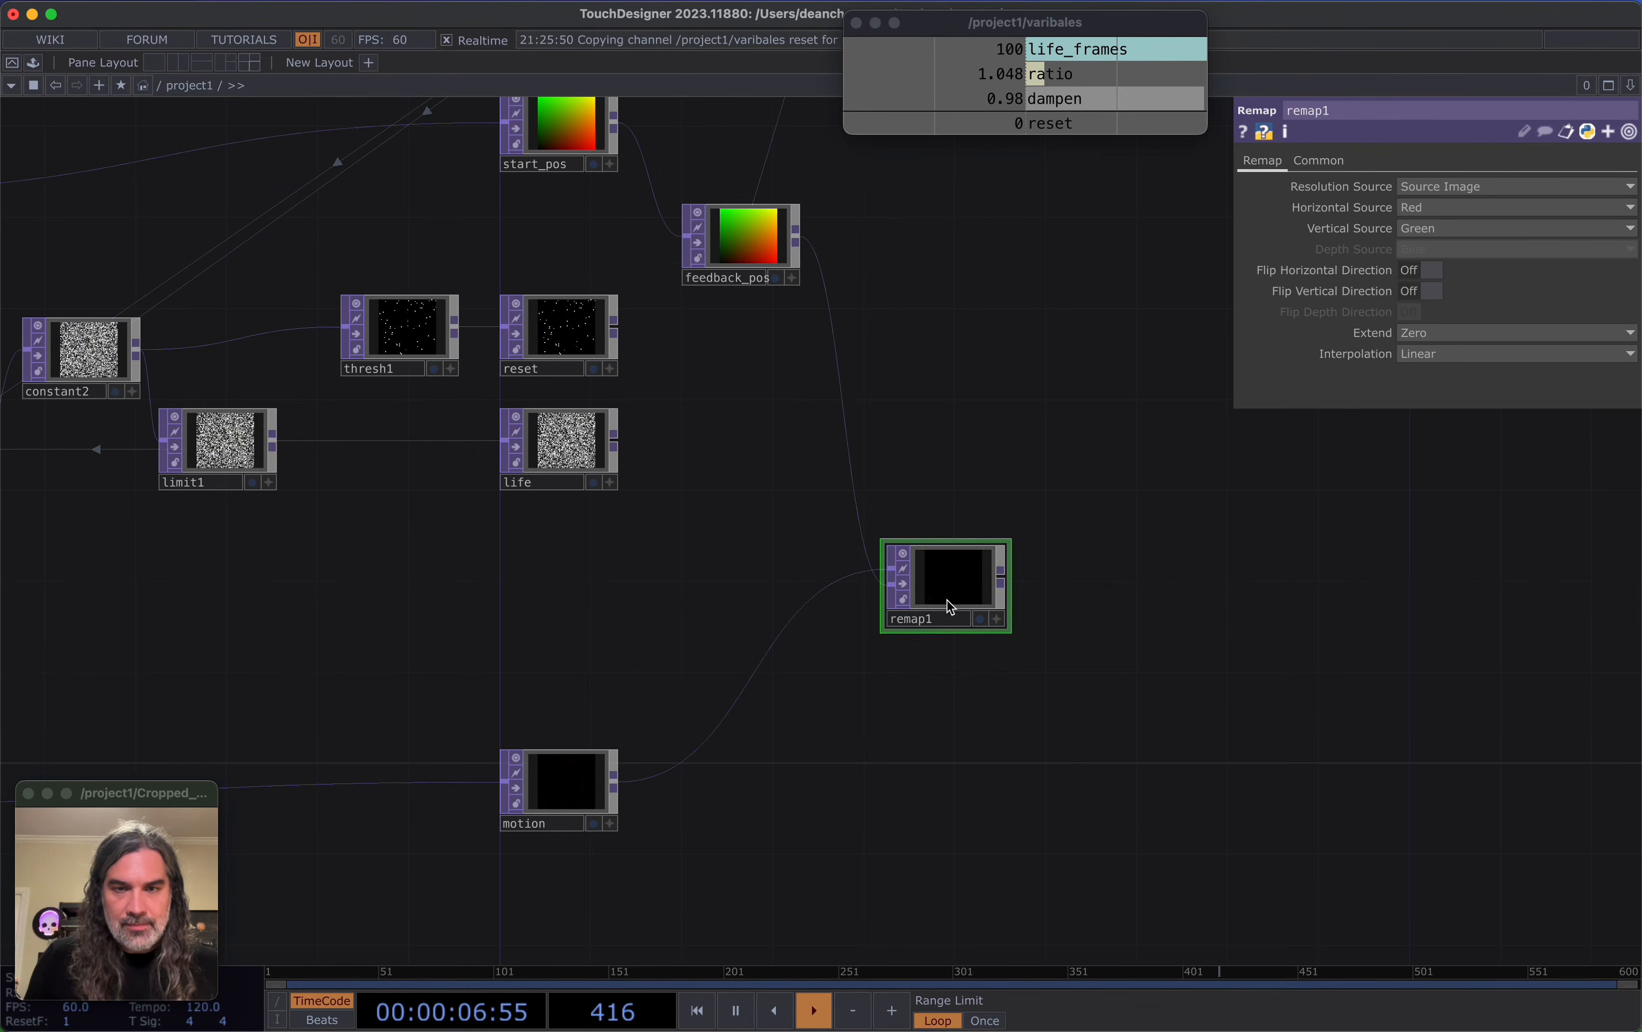
# Set remap1's Resolution Source to UV Image and check the node's size and format information
pyautogui.scroll(3, 947, 601)
pyautogui.scroll(2, 947, 601)
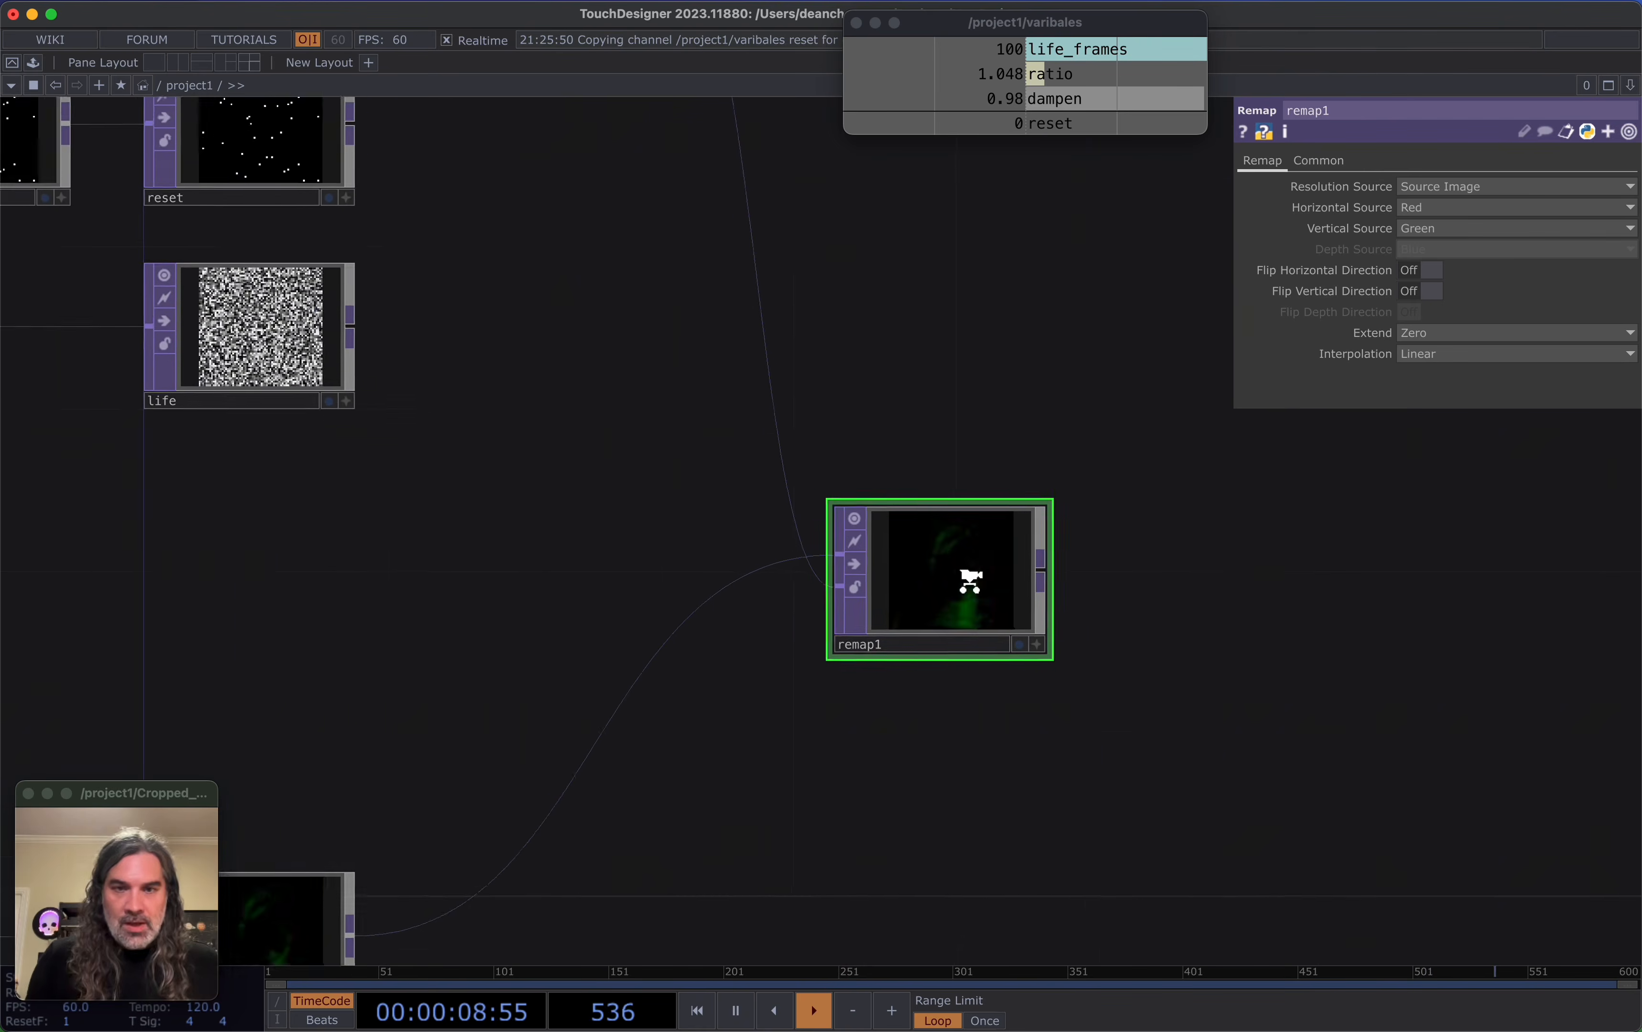
pyautogui.scroll(1, 970, 580)
pyautogui.moveTo(960, 710); pyautogui.dragTo(1168, 557)
pyautogui.click(1431, 188)
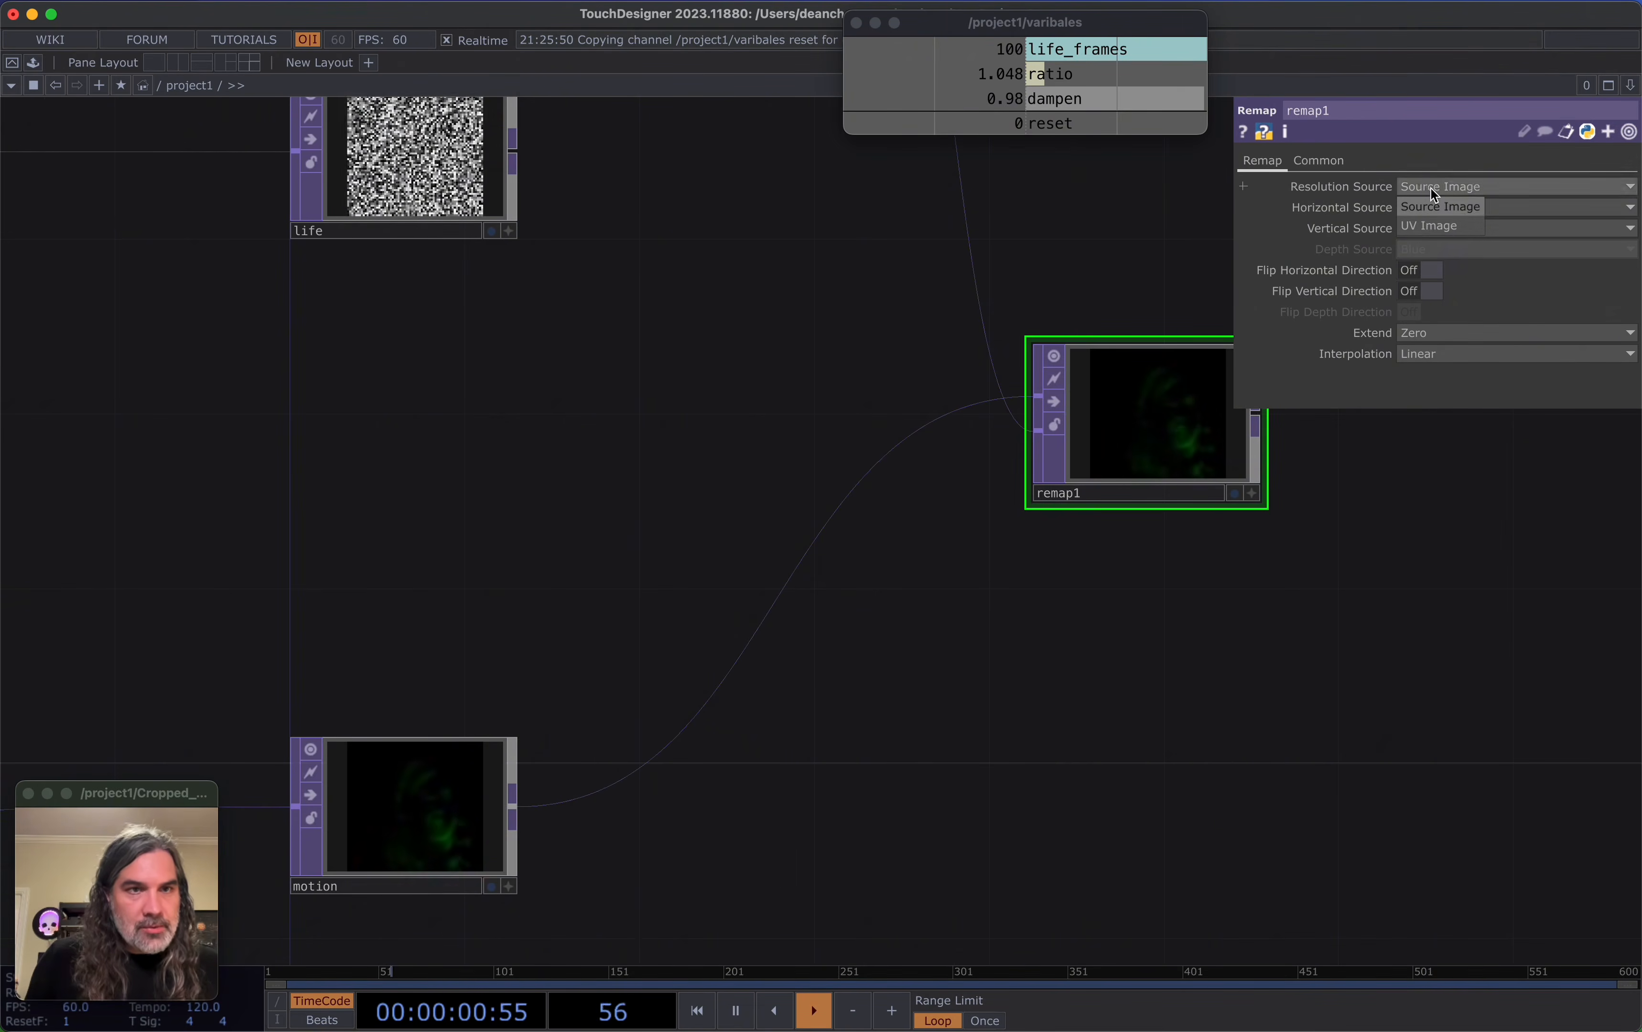
pyautogui.click(1434, 225)
pyautogui.moveTo(1228, 435); pyautogui.dragTo(1030, 451)
pyautogui.middleClick(987, 448)
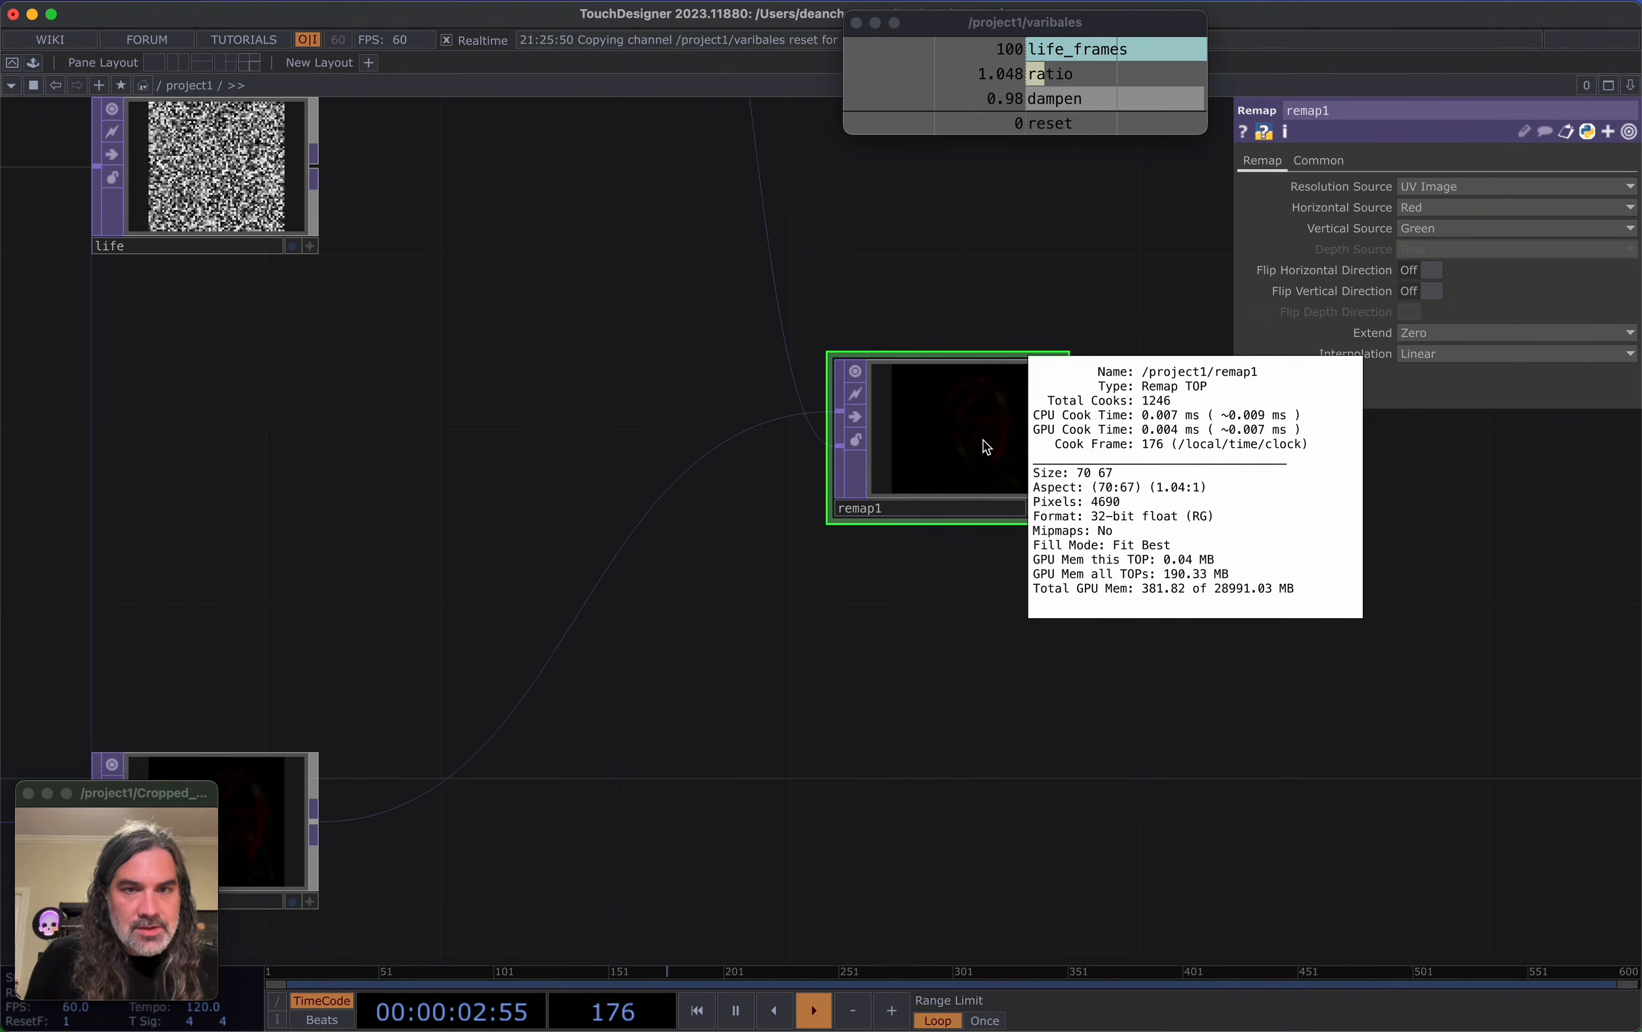
pyautogui.moveTo(1052, 614); pyautogui.dragTo(1121, 696)
pyautogui.scroll(-2, 1106, 683)
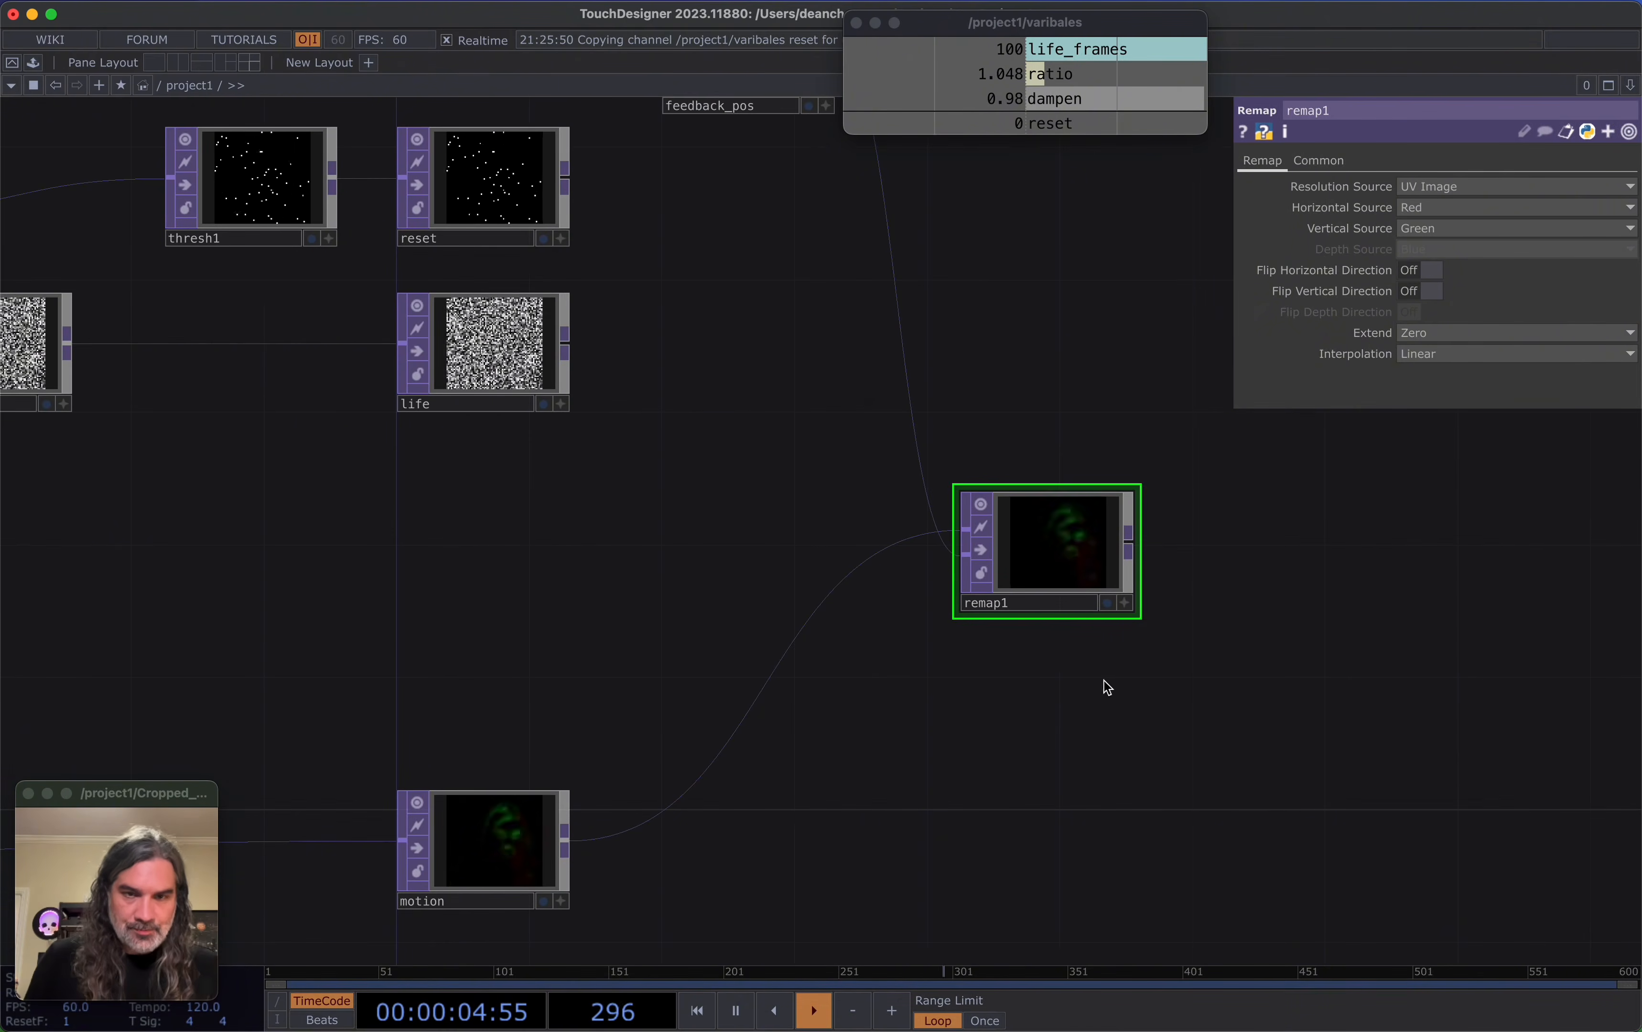
pyautogui.moveTo(1057, 630); pyautogui.dragTo(781, 561)
pyautogui.moveTo(744, 715); pyautogui.dragTo(1064, 670)
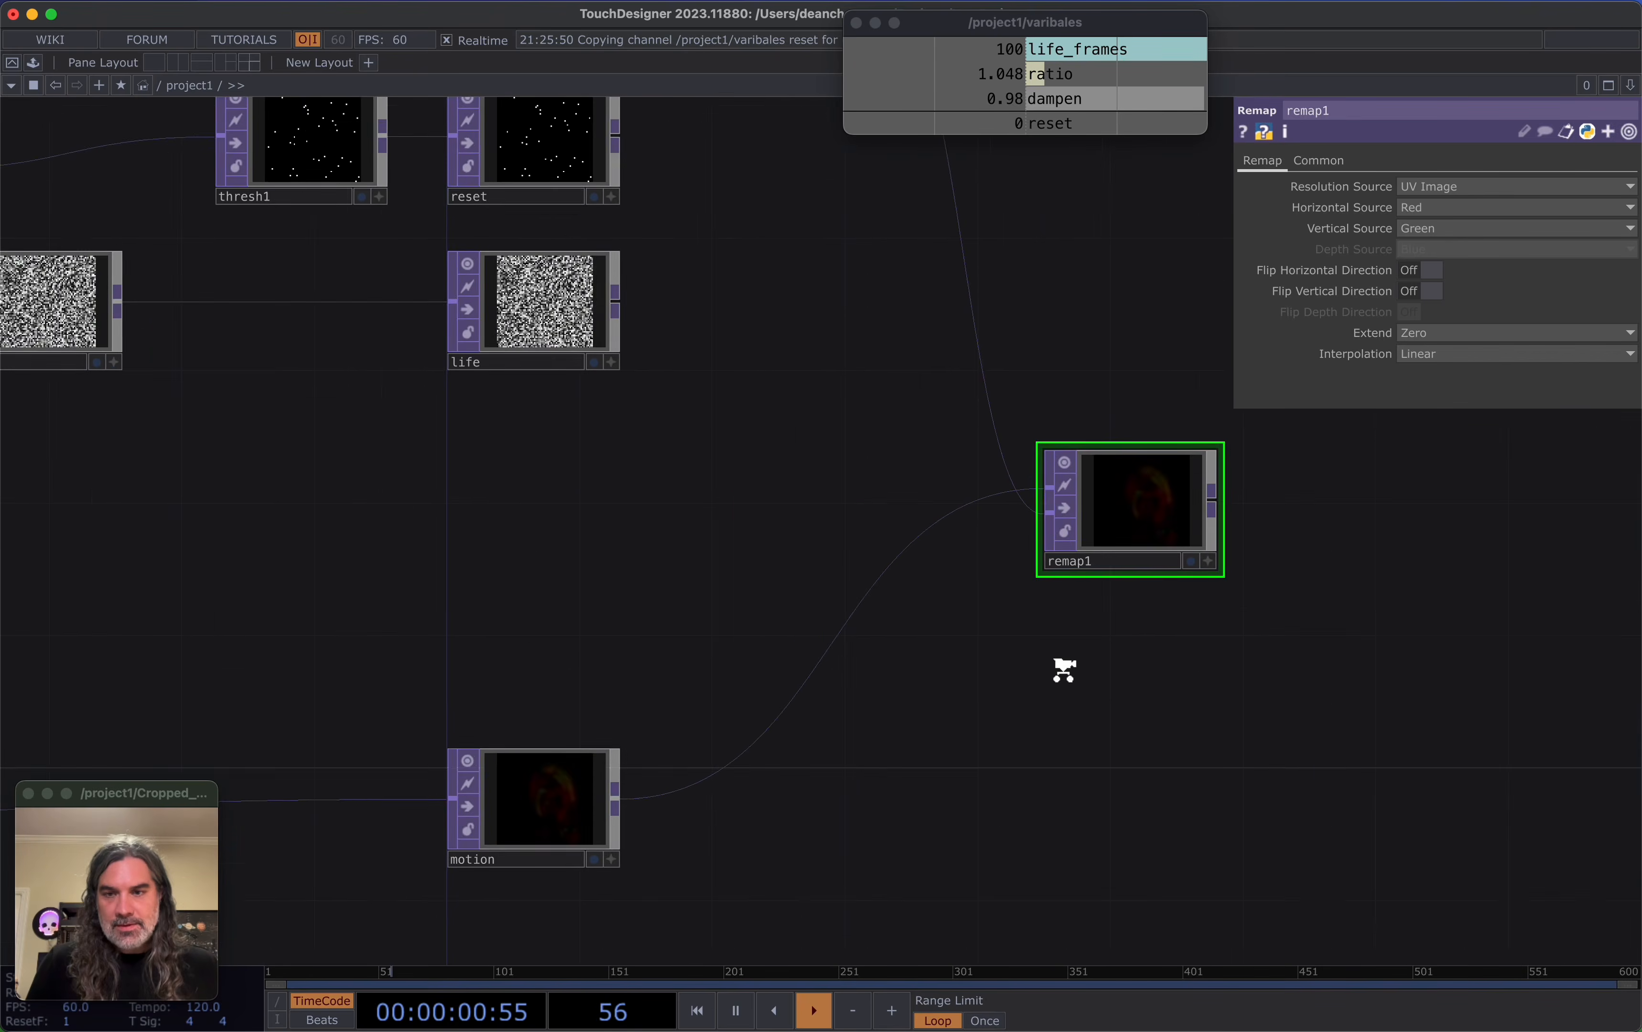
pyautogui.scroll(-2, 1064, 671)
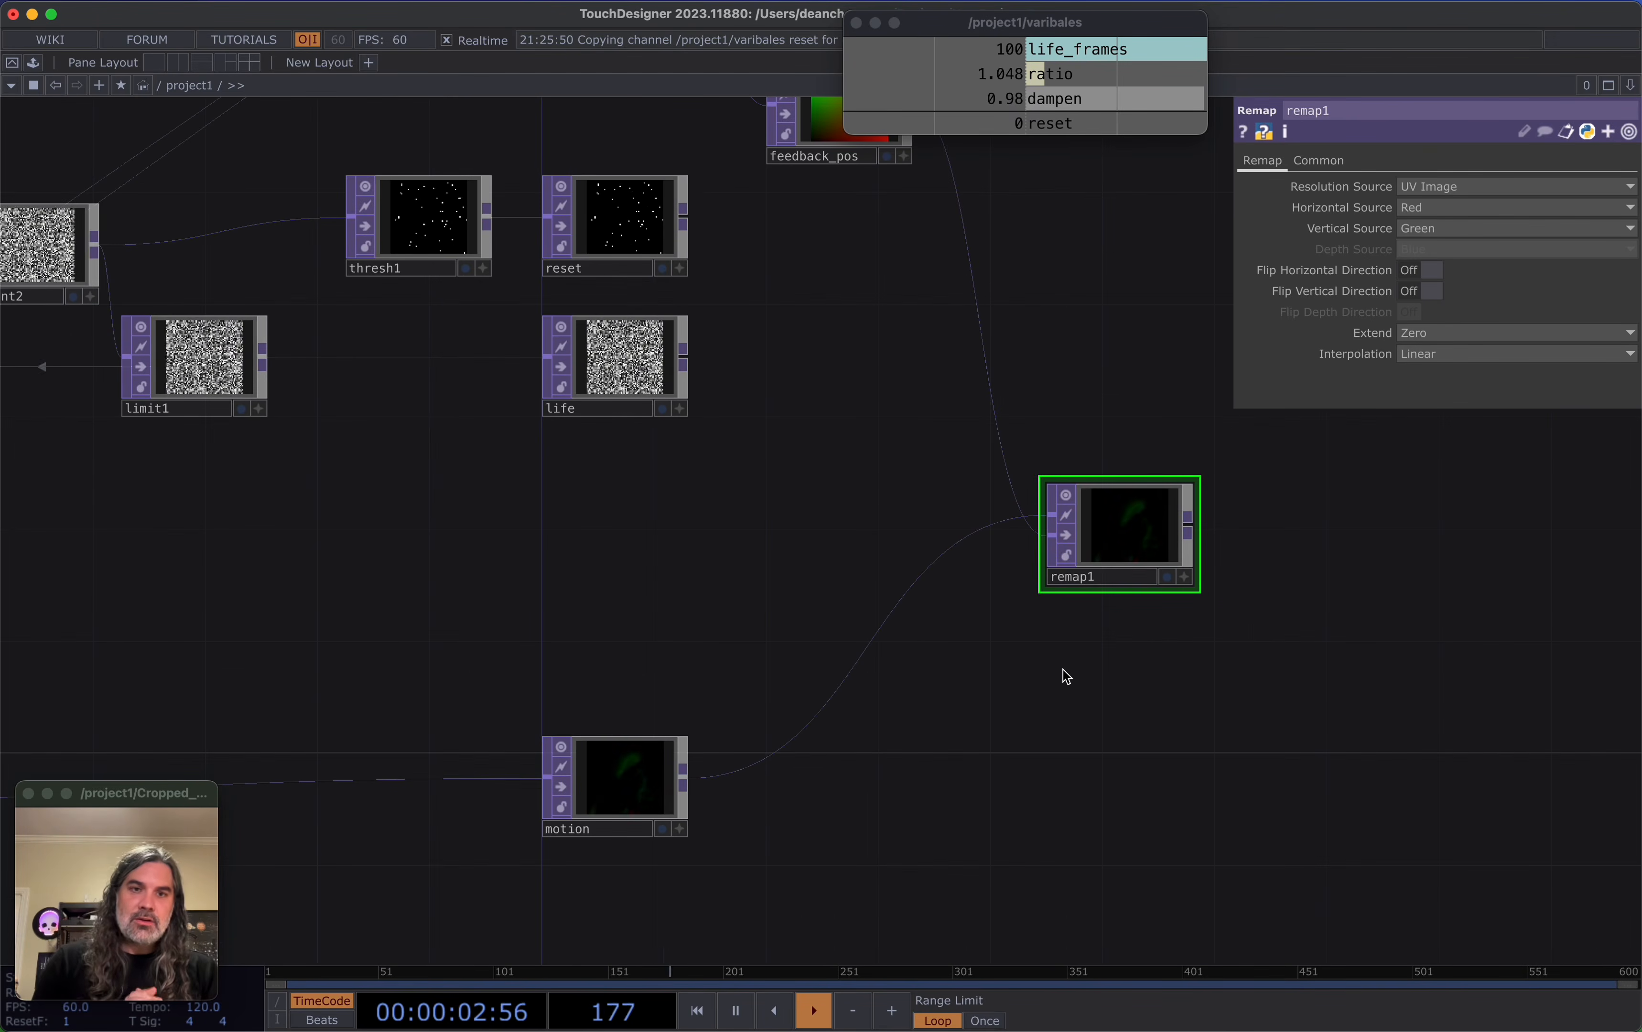
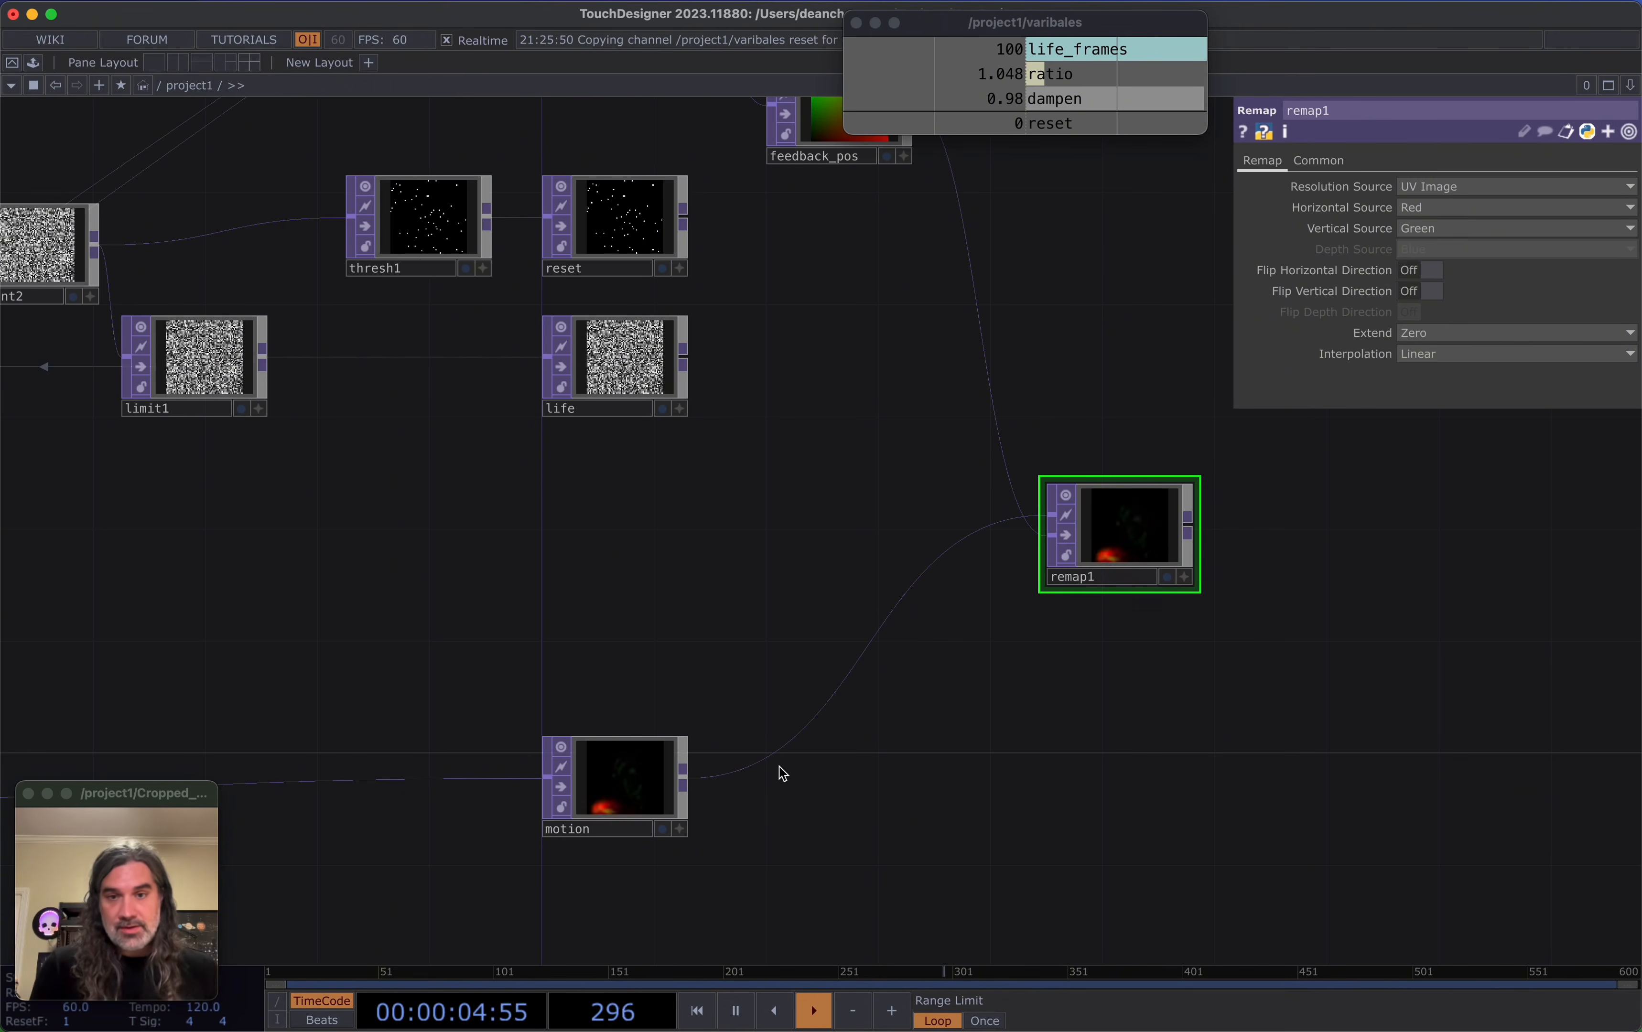
# Insert a Feedback TOP on the wire between motion and remap1
pyautogui.rightClick(792, 751)
pyautogui.click(823, 721)
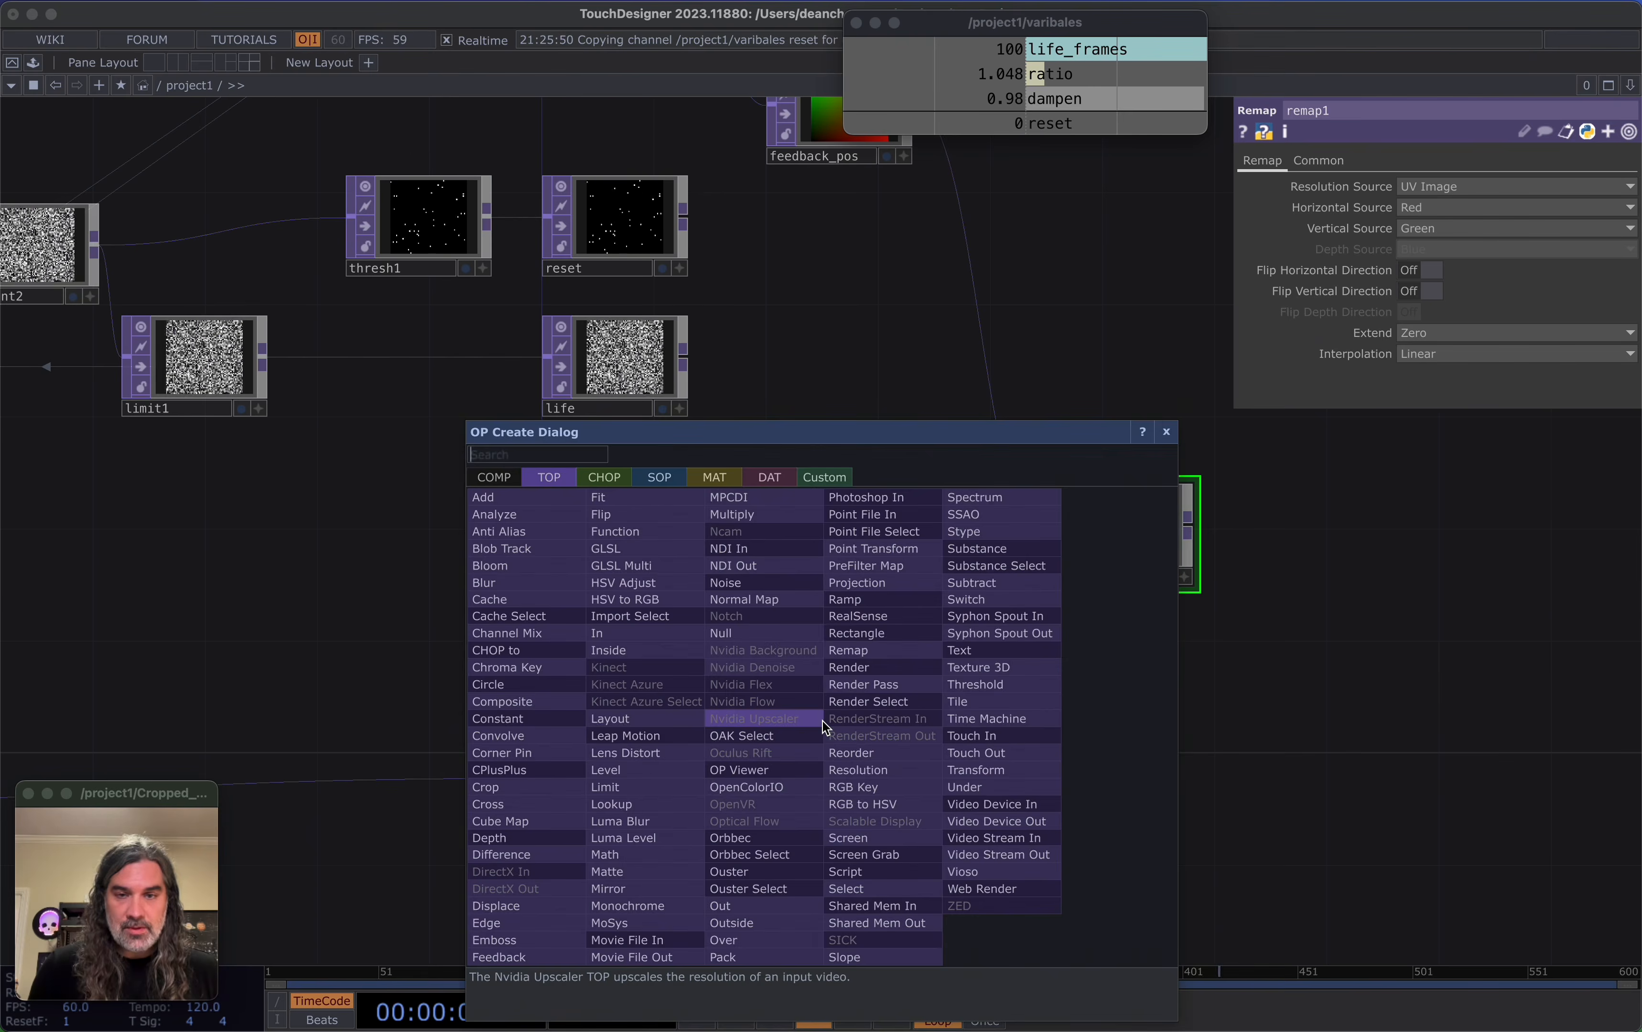
pyautogui.write('m')
pyautogui.press('BackSpace')
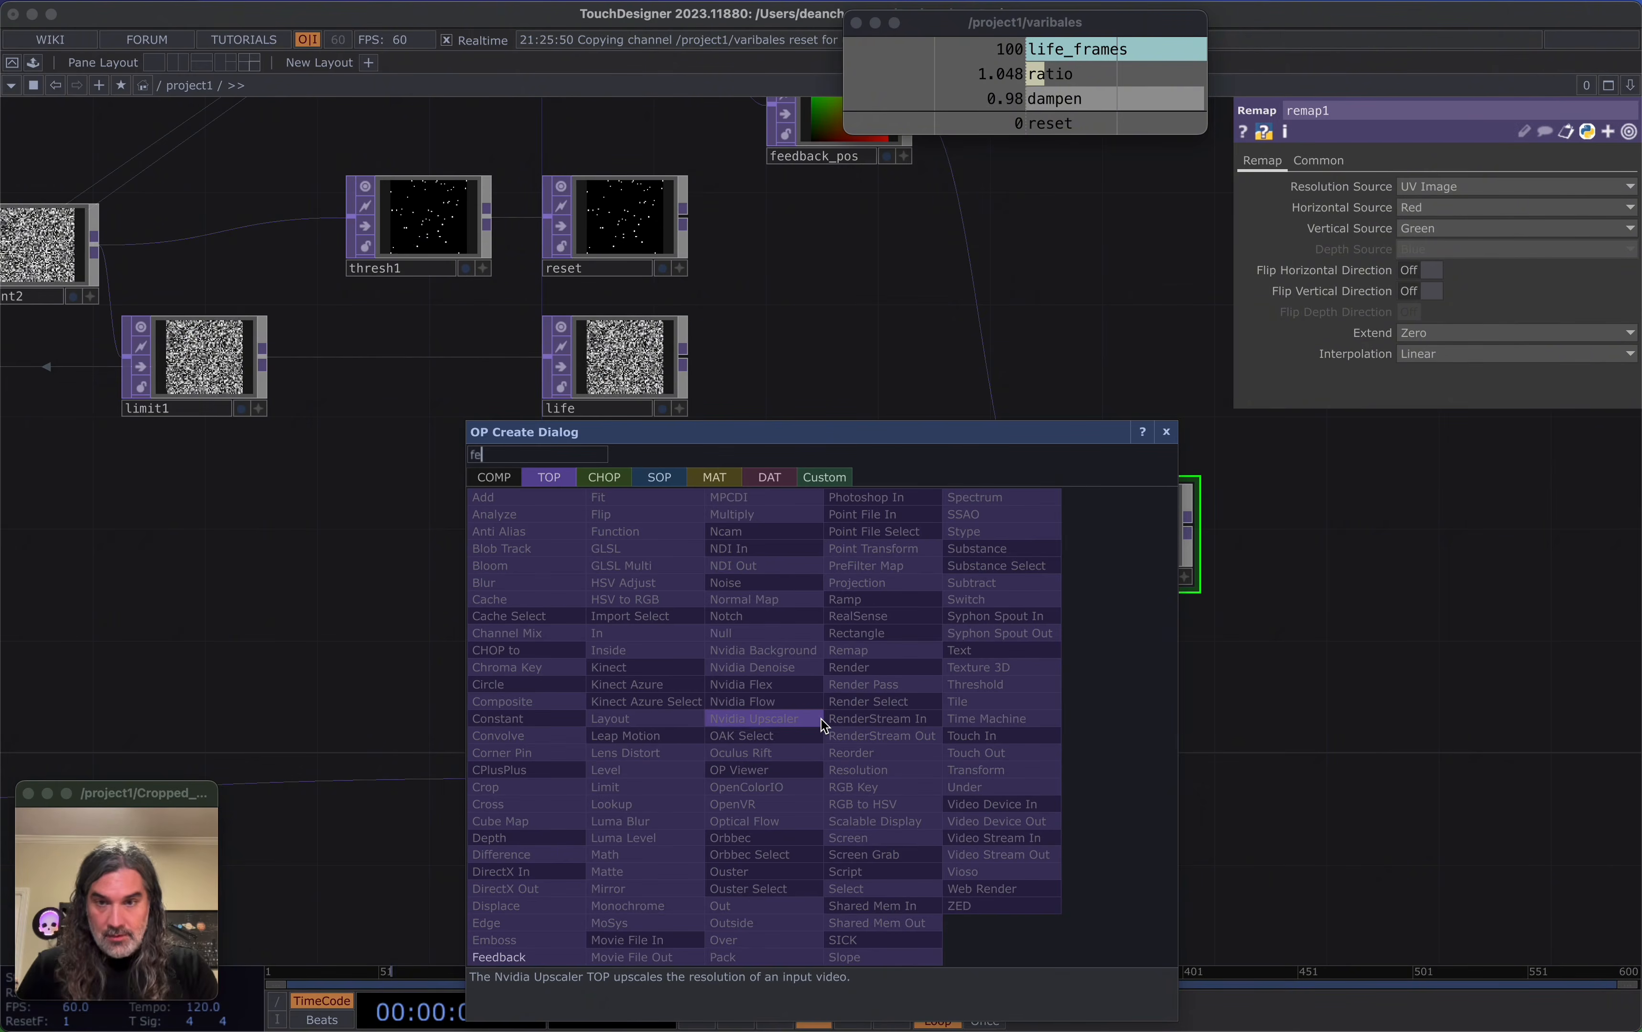
pyautogui.click(502, 940)
pyautogui.click(899, 724)
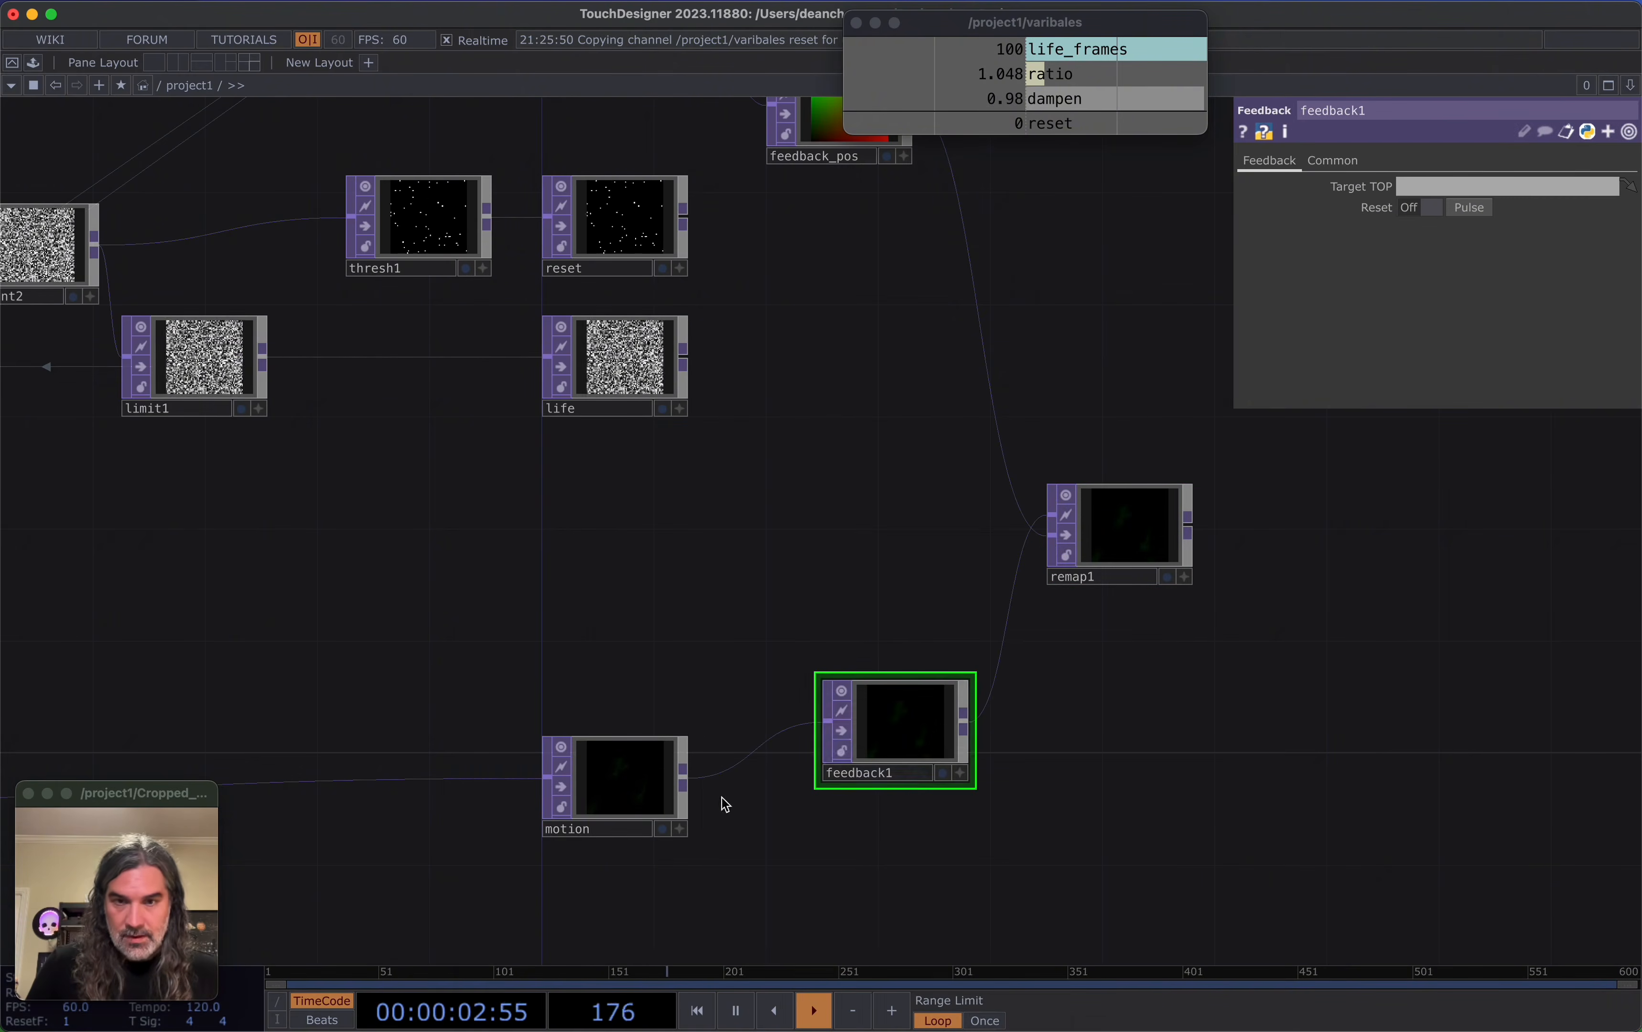
# Reposition feedback1 above and to the right of motion, directly beneath feedback_pos
pyautogui.moveTo(1140, 707); pyautogui.dragTo(832, 770)
pyautogui.scroll(3, 886, 723)
pyautogui.scroll(3, 874, 745)
pyautogui.scroll(-5, 834, 765)
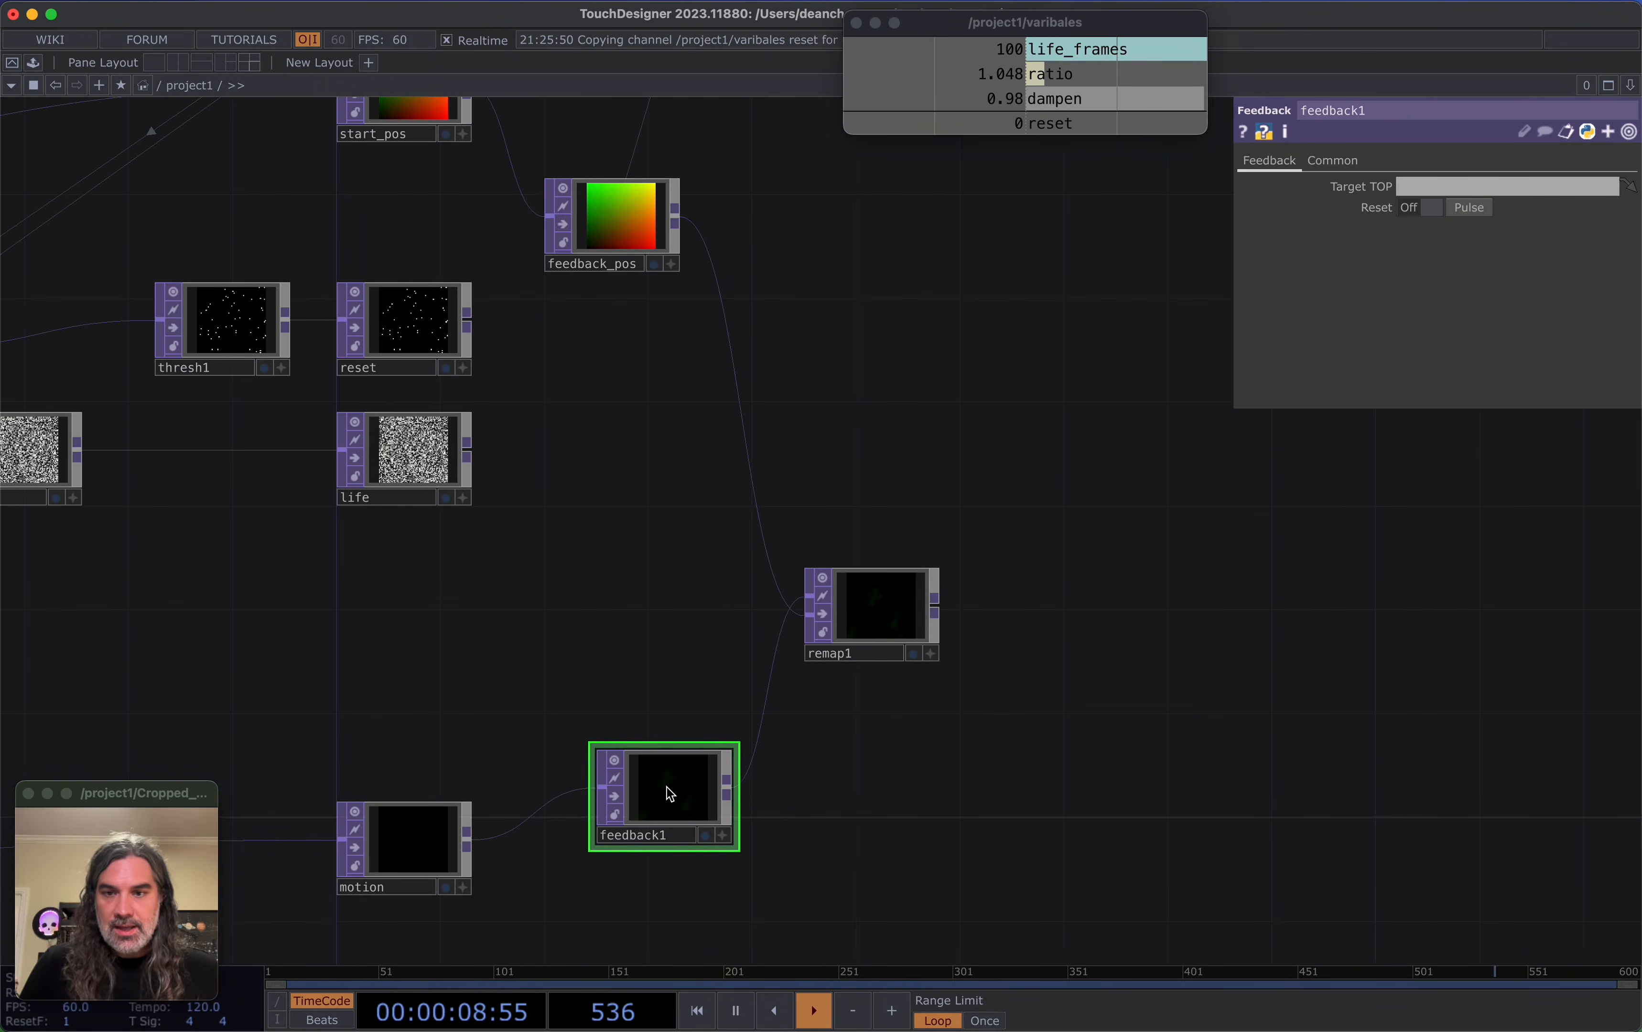
pyautogui.moveTo(669, 792); pyautogui.dragTo(588, 840)
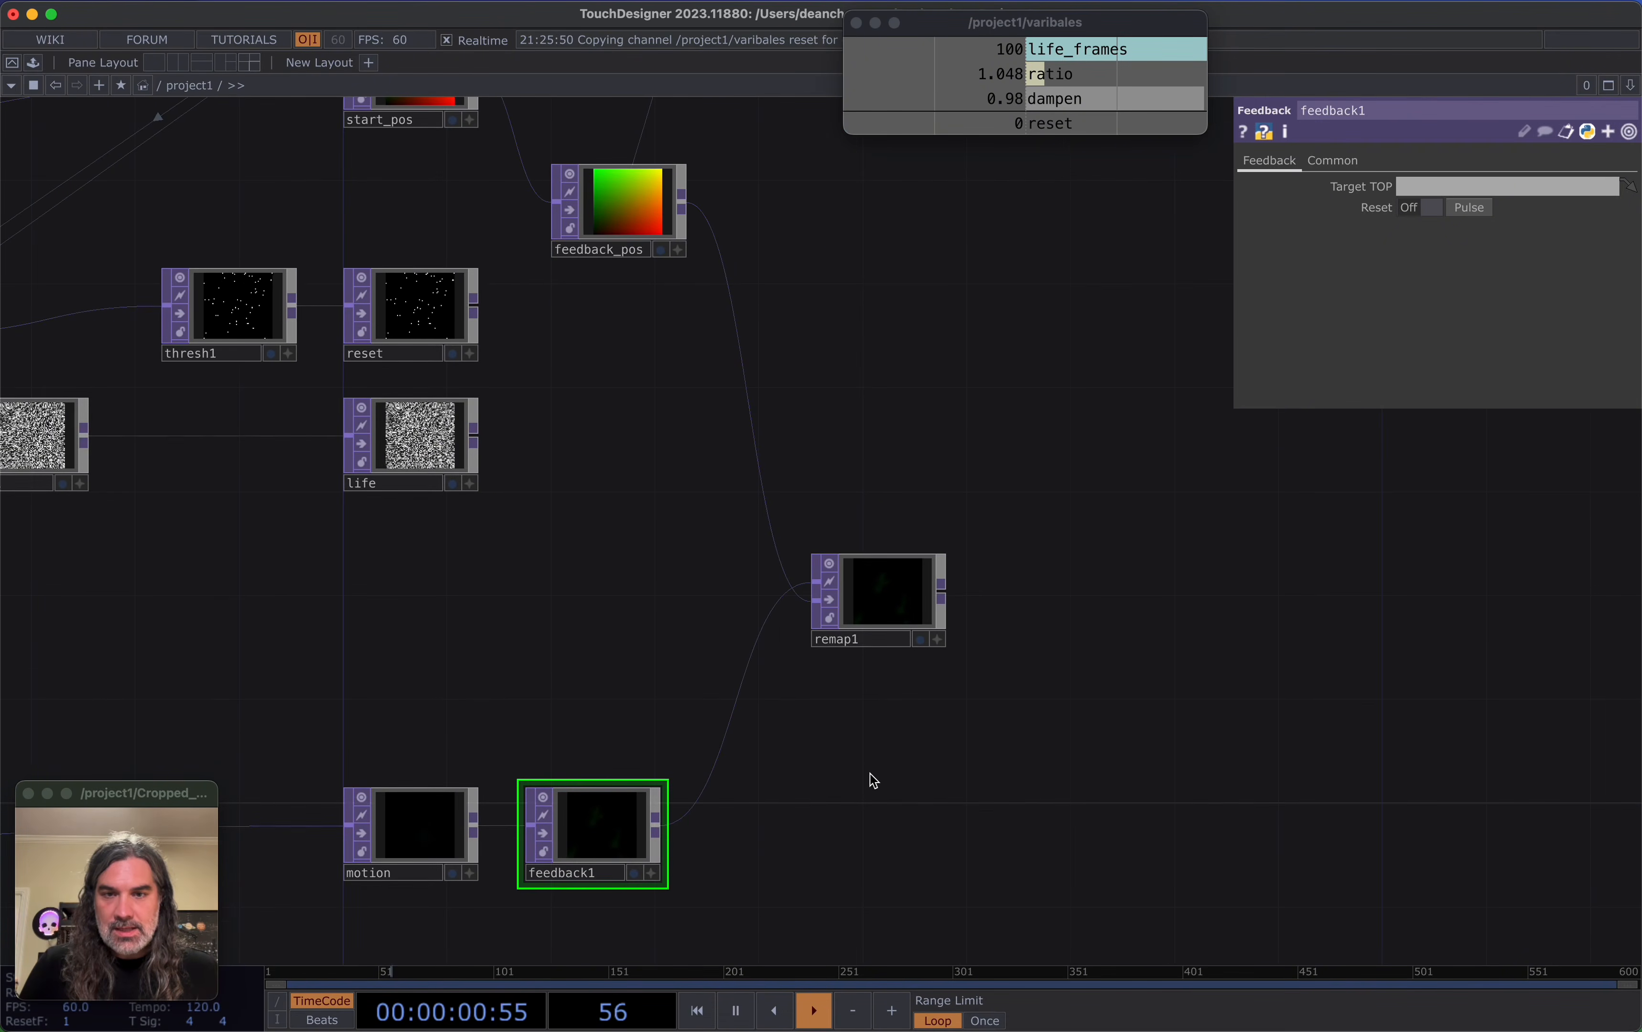
pyautogui.moveTo(634, 807); pyautogui.dragTo(636, 690)
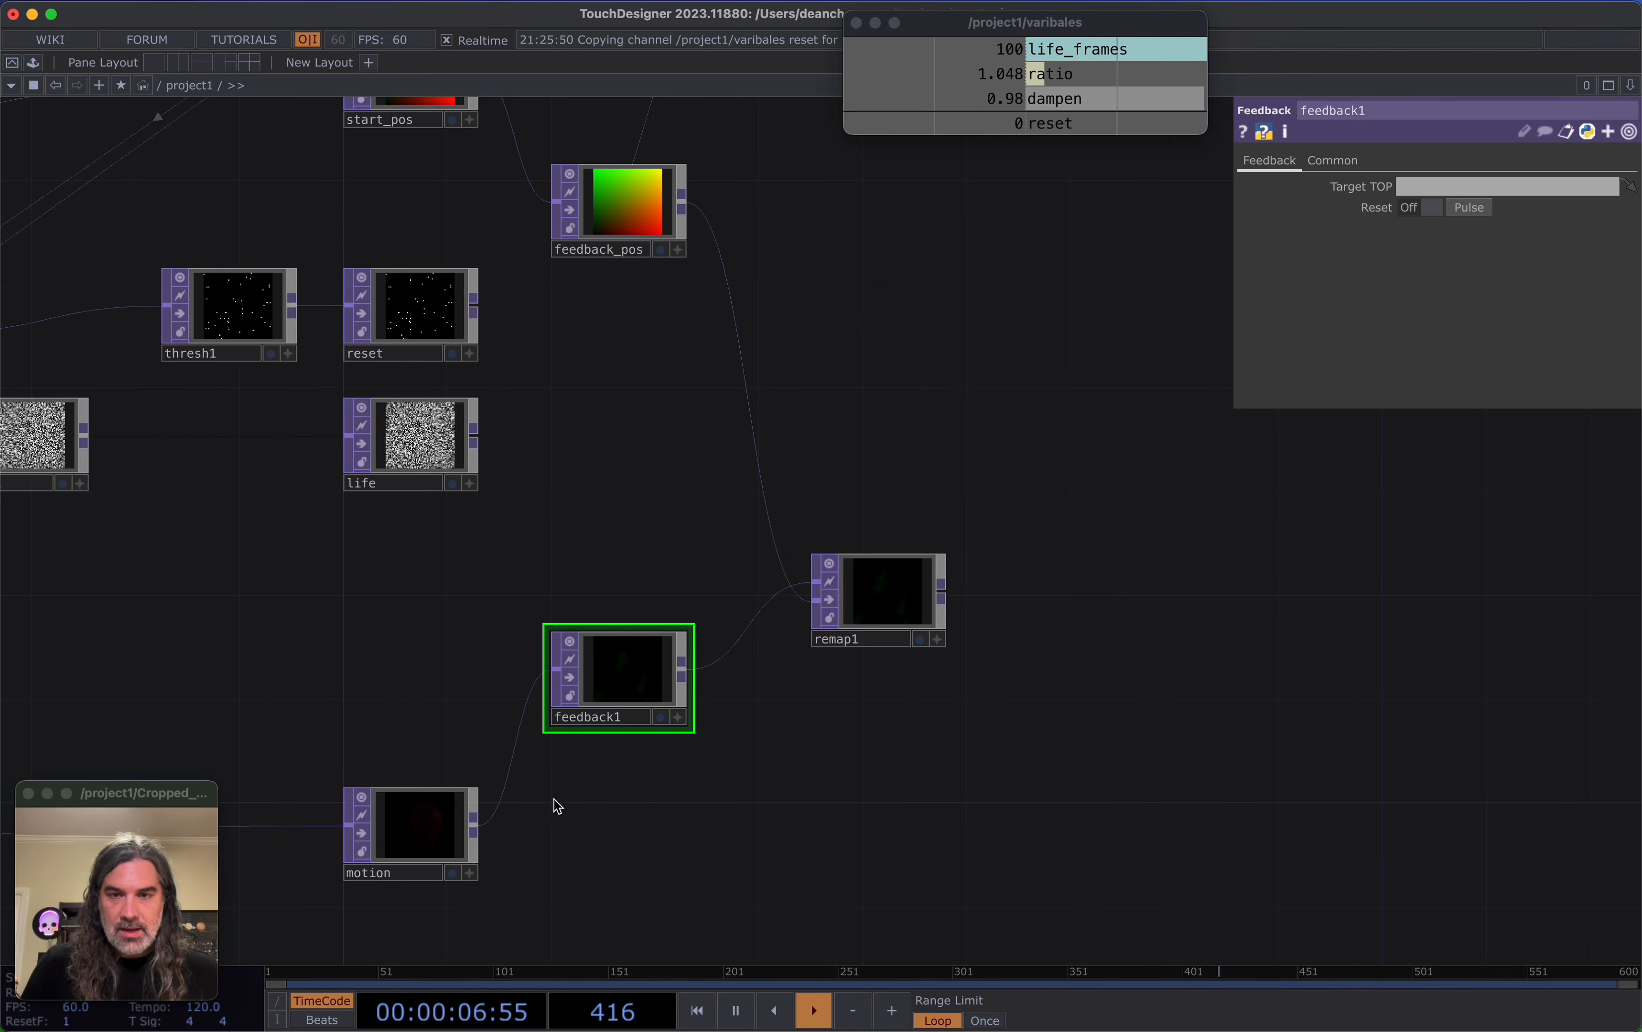
# Bypass feedback1 by wiring motion directly into remap1's first input, and place feedback1 below remap1
pyautogui.moveTo(854, 616); pyautogui.dragTo(880, 590)
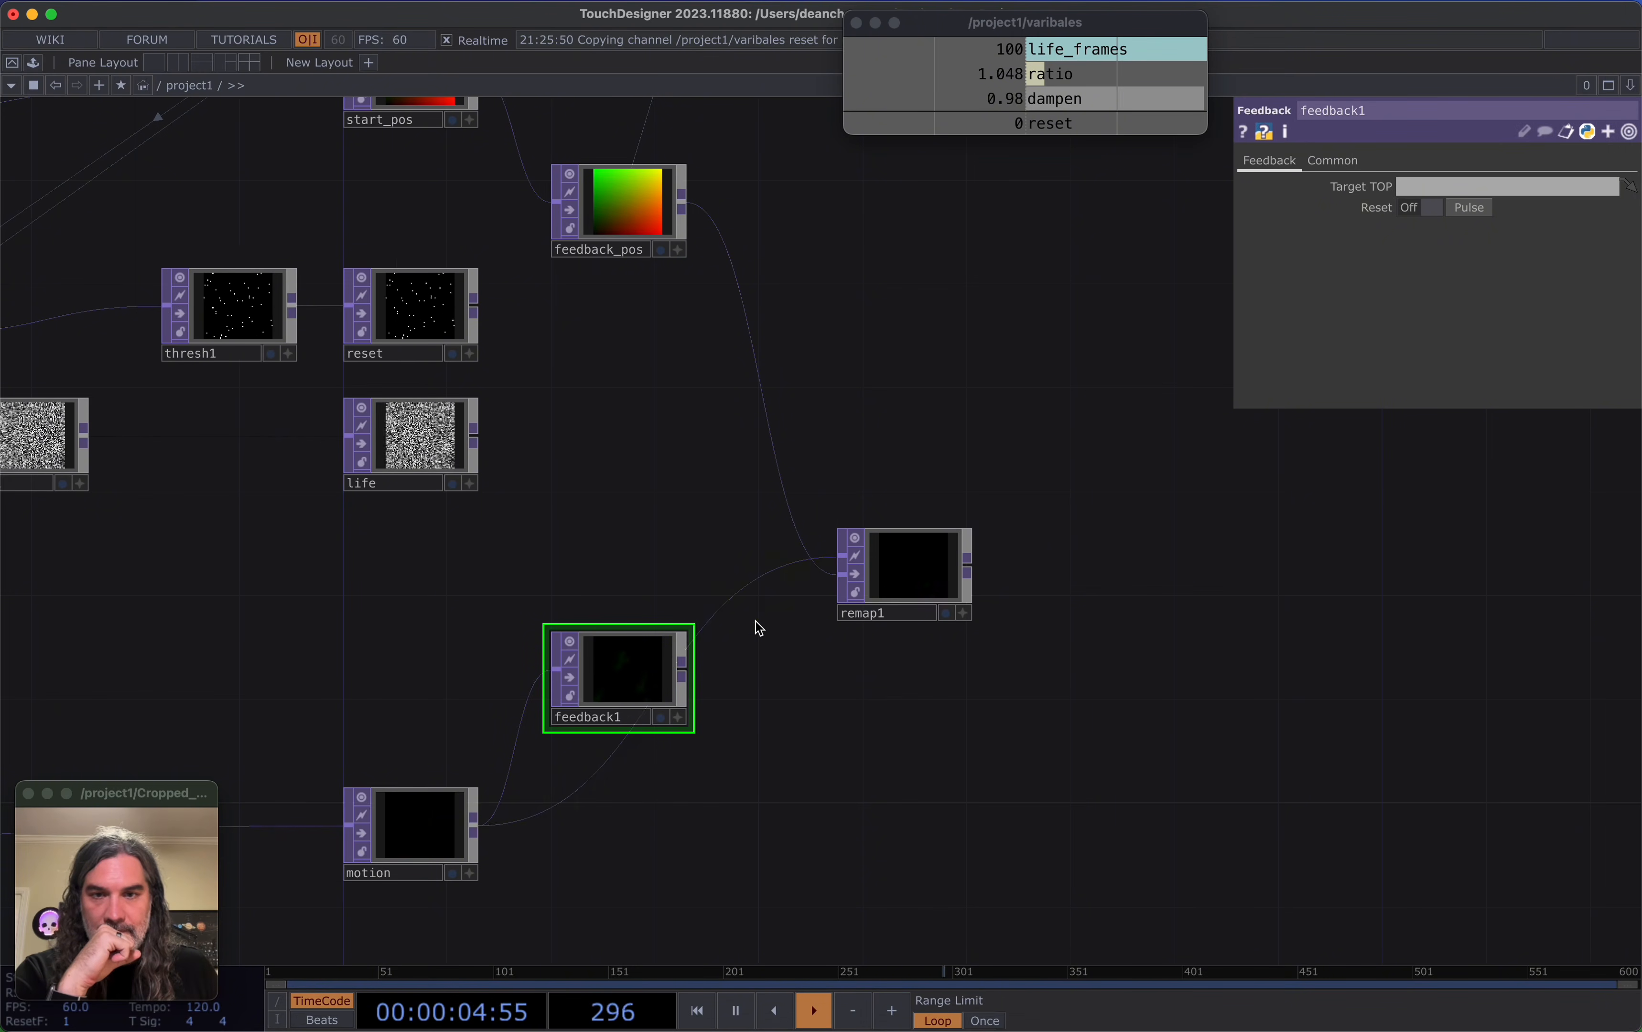
pyautogui.moveTo(675, 664); pyautogui.dragTo(780, 788)
pyautogui.moveTo(979, 637); pyautogui.dragTo(980, 654)
pyautogui.moveTo(917, 599); pyautogui.dragTo(824, 602)
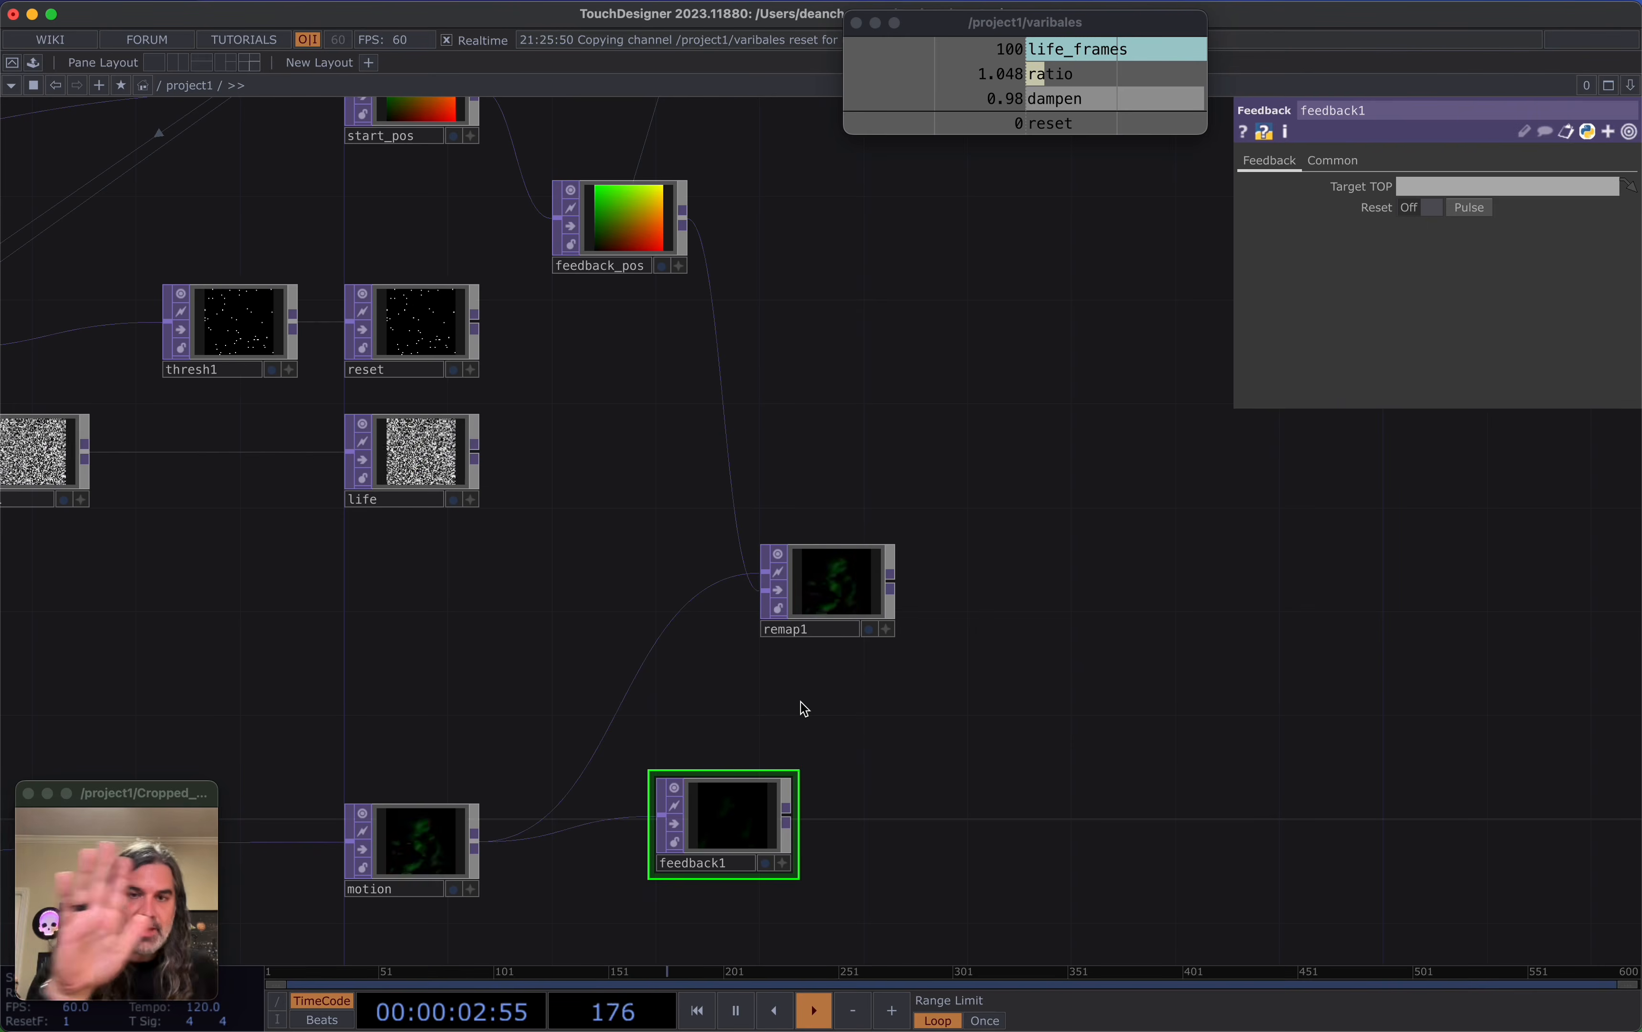
pyautogui.moveTo(803, 709); pyautogui.dragTo(744, 689)
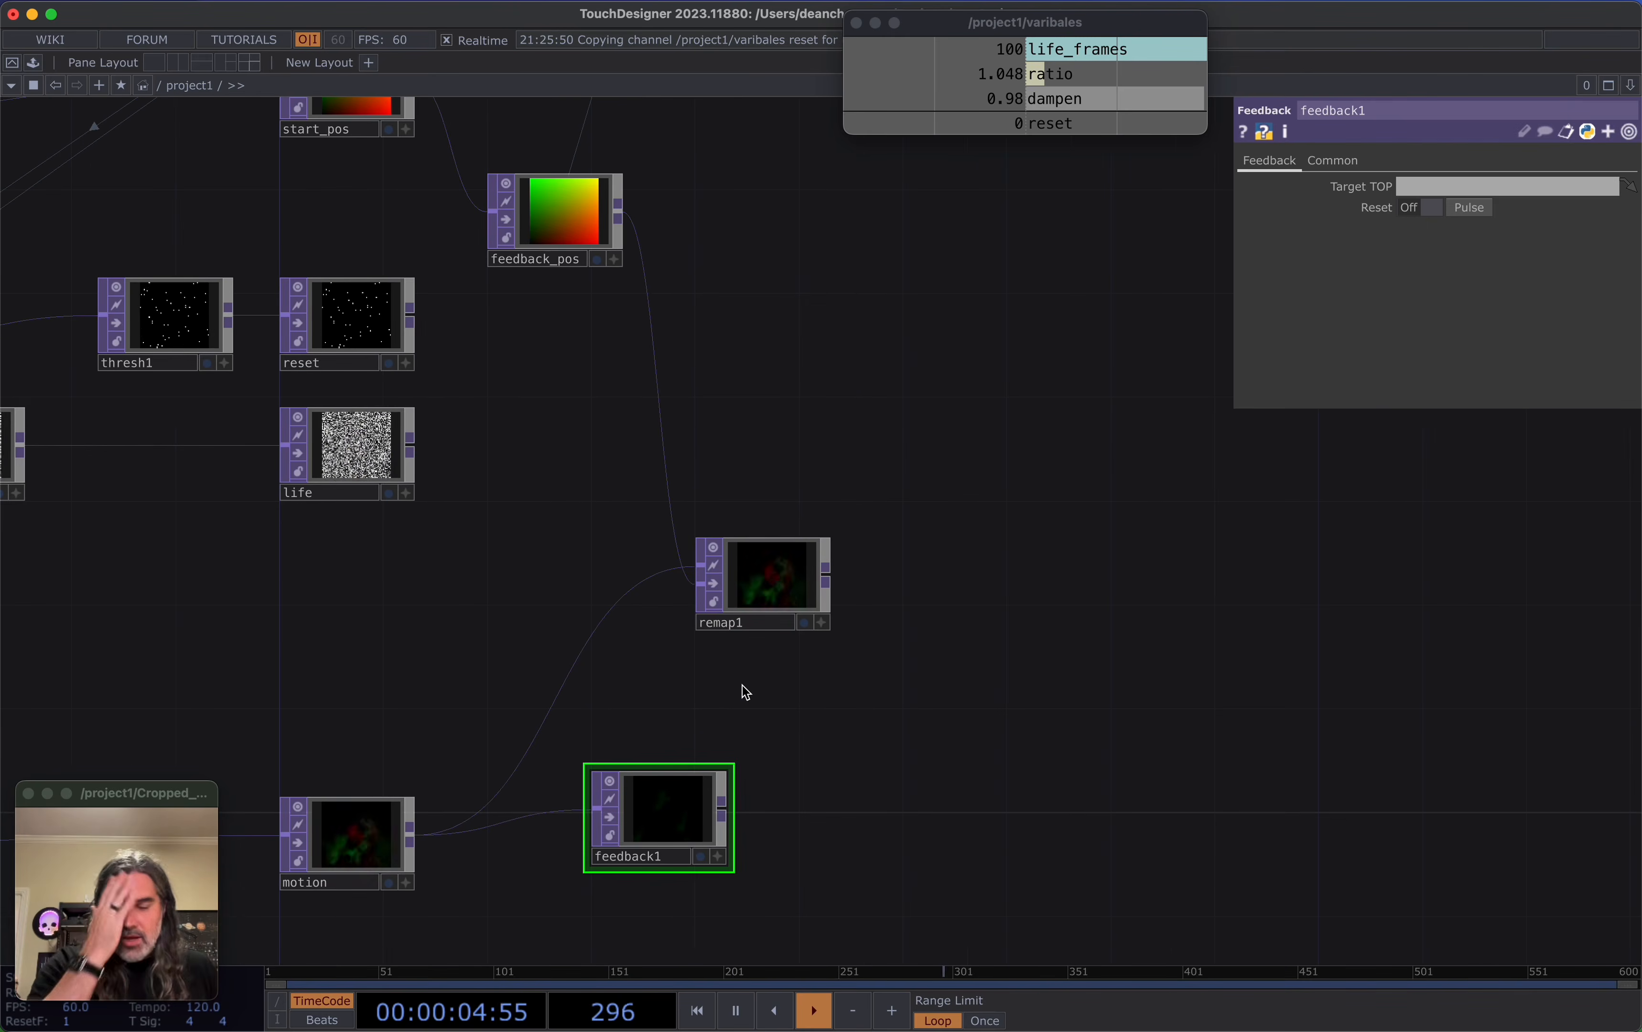
# Move the feedback1 operator directly beneath remap1 in the network
pyautogui.scroll(5, 703, 812)
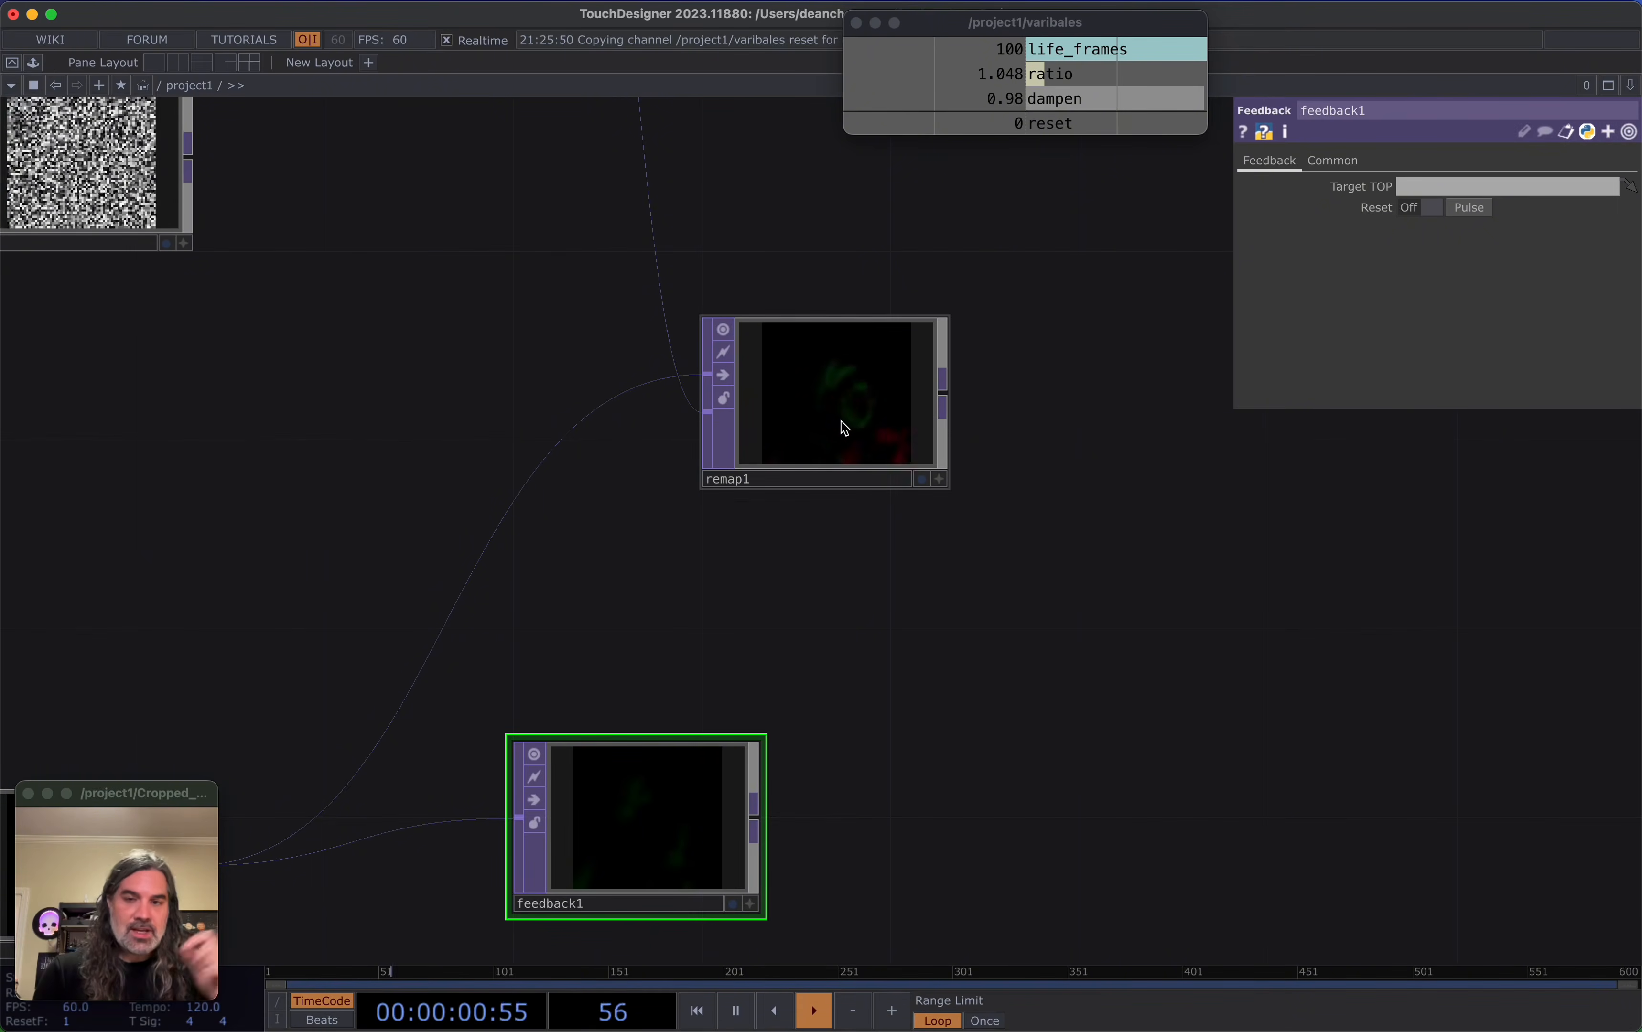
pyautogui.scroll(-3, 714, 701)
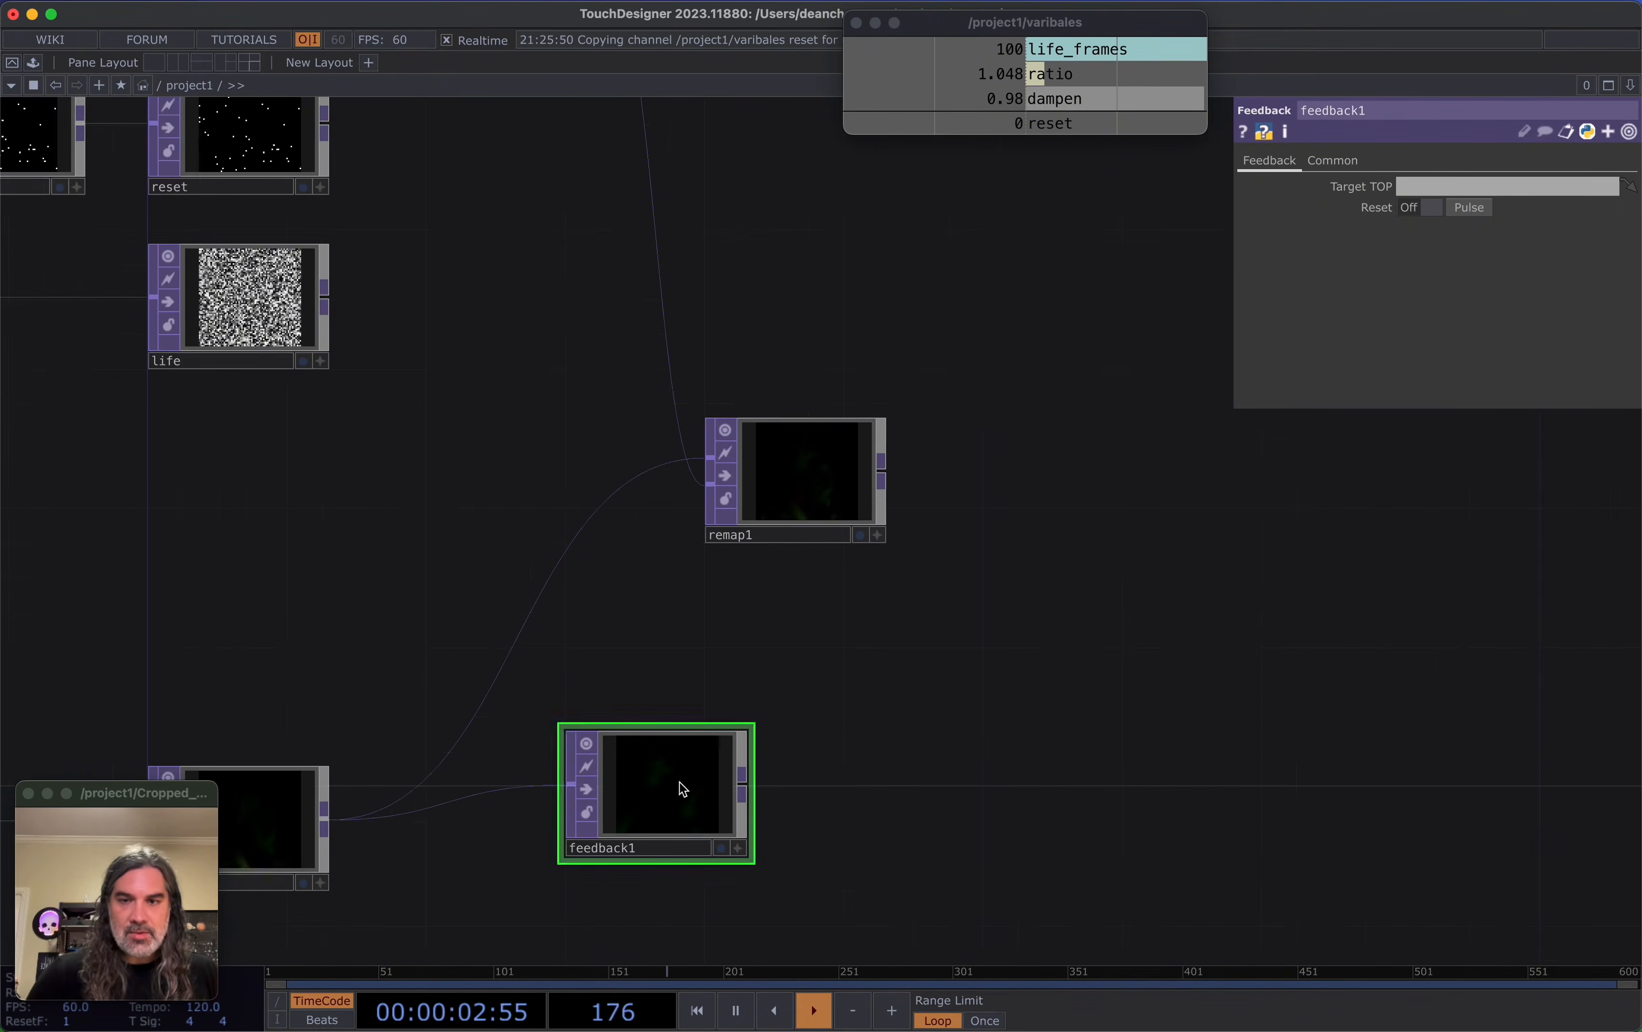
pyautogui.moveTo(657, 785); pyautogui.dragTo(799, 679)
pyautogui.scroll(-4, 923, 653)
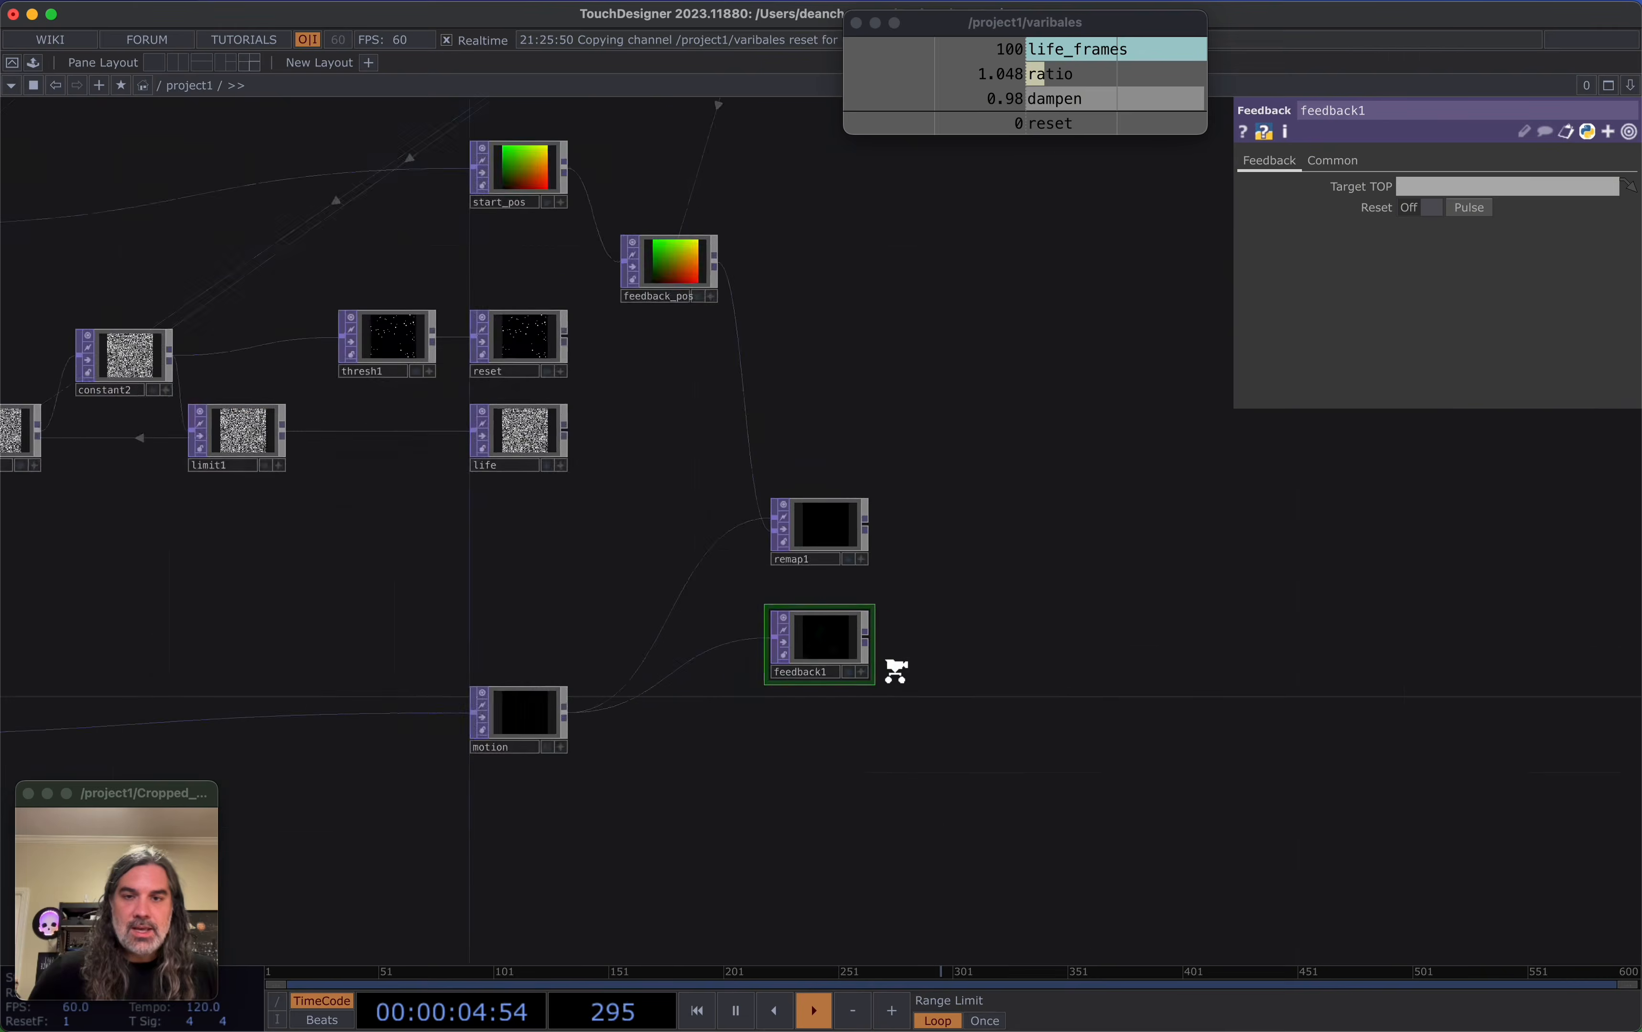
# Add a Math TOP fed by remap1 and set its Multiply to 0.1
pyautogui.scroll(3, 880, 648)
pyautogui.hscroll(5, 876, 639)
pyautogui.press('Tab')
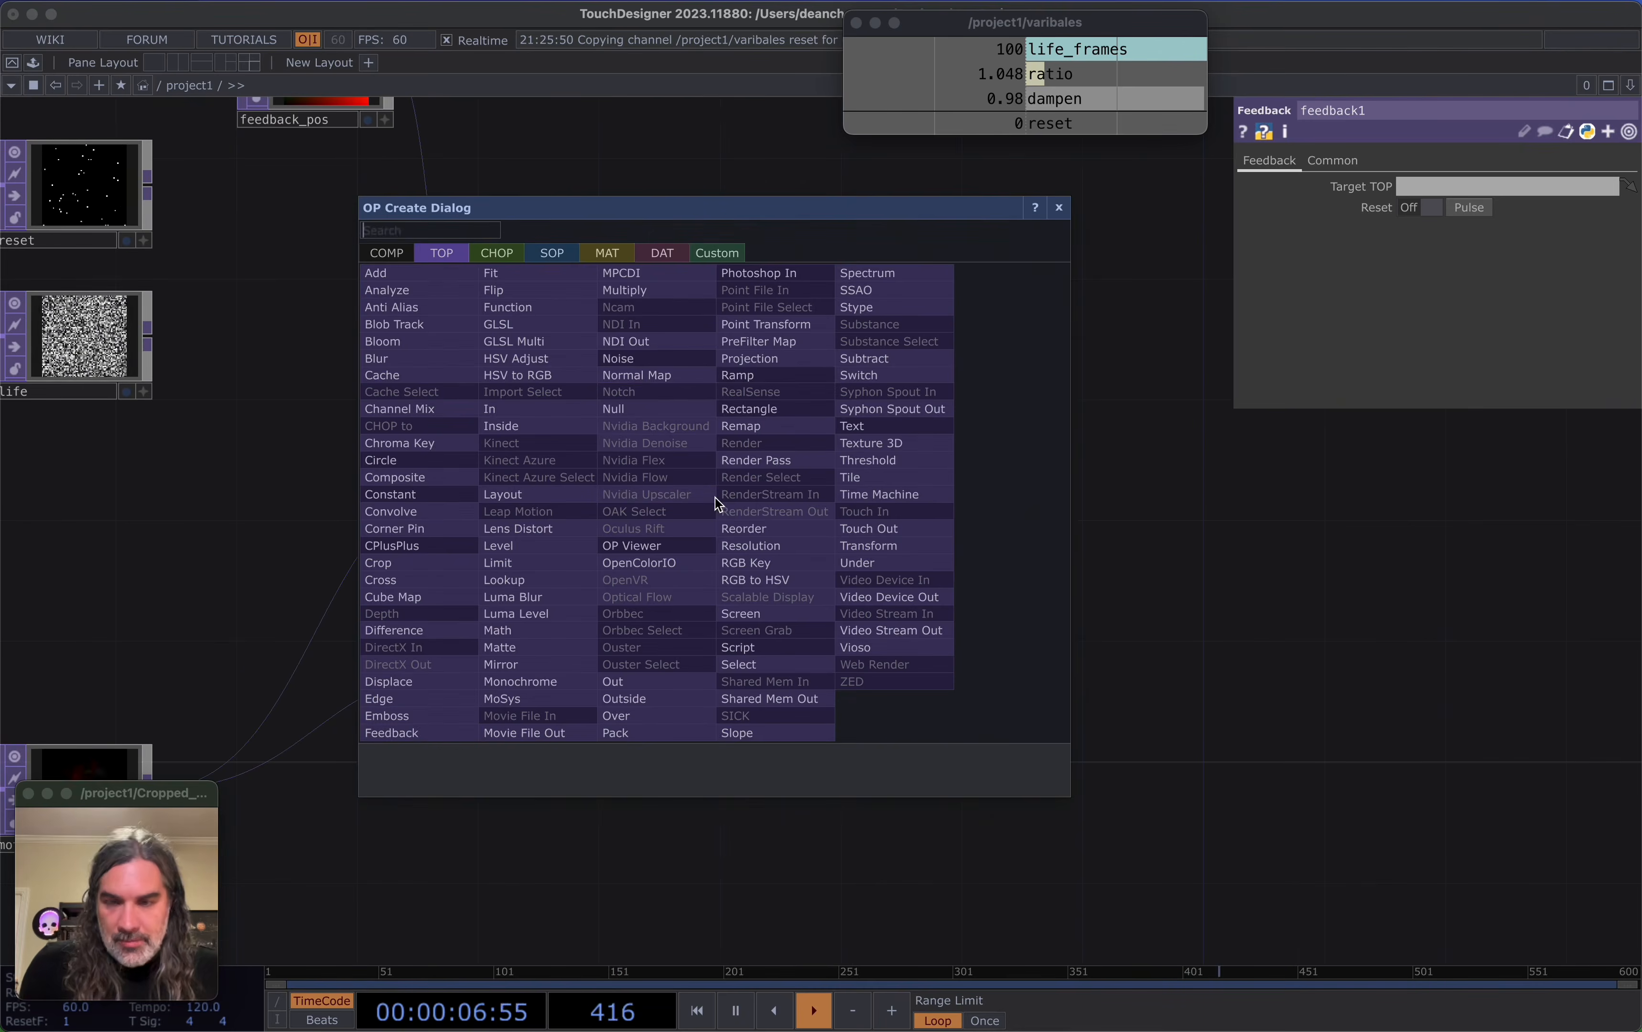
pyautogui.write('mat')
pyautogui.click(501, 631)
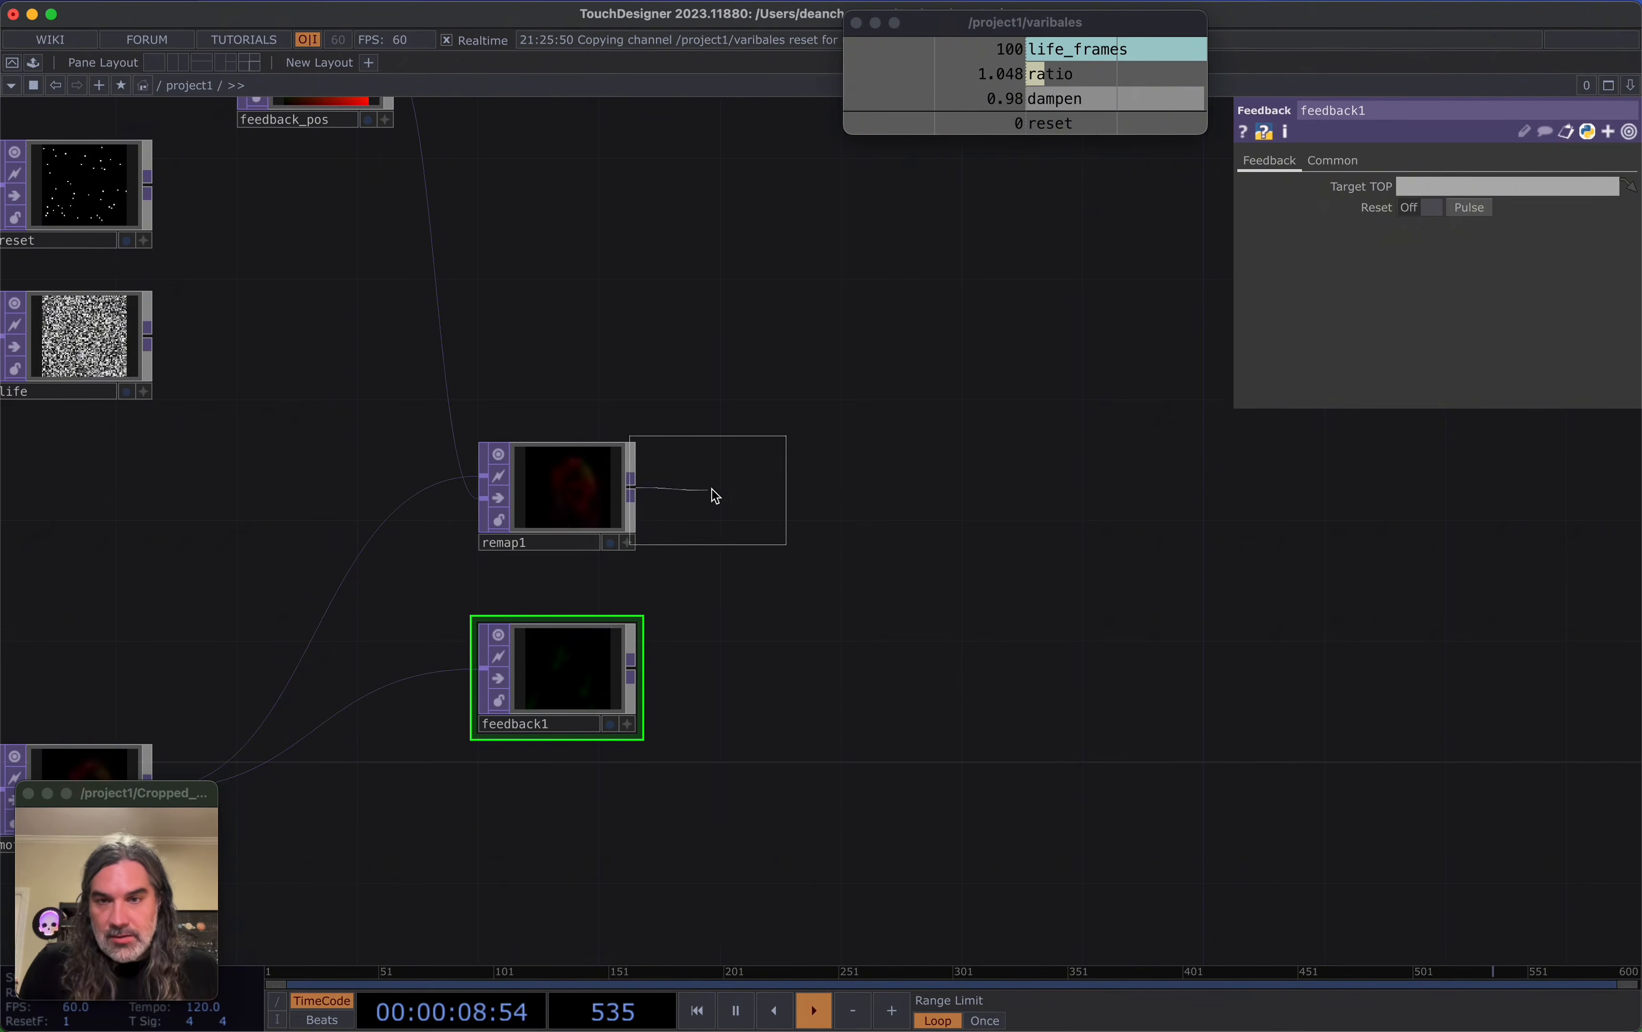
pyautogui.click(748, 505)
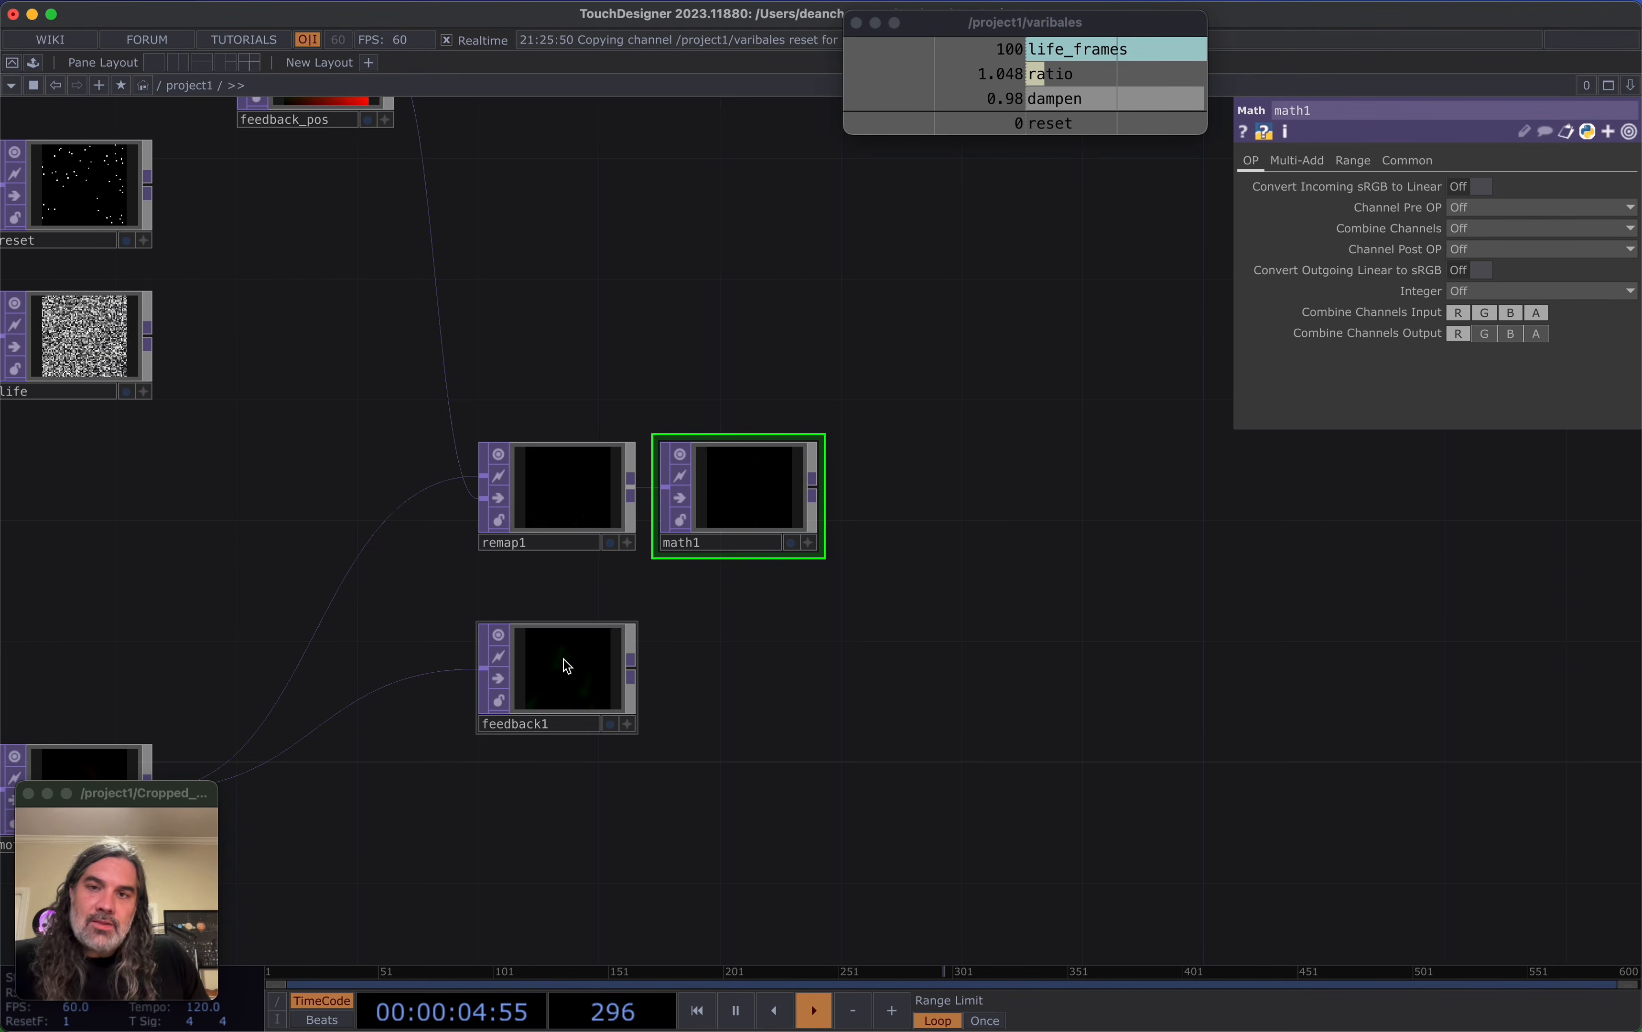
pyautogui.click(1327, 167)
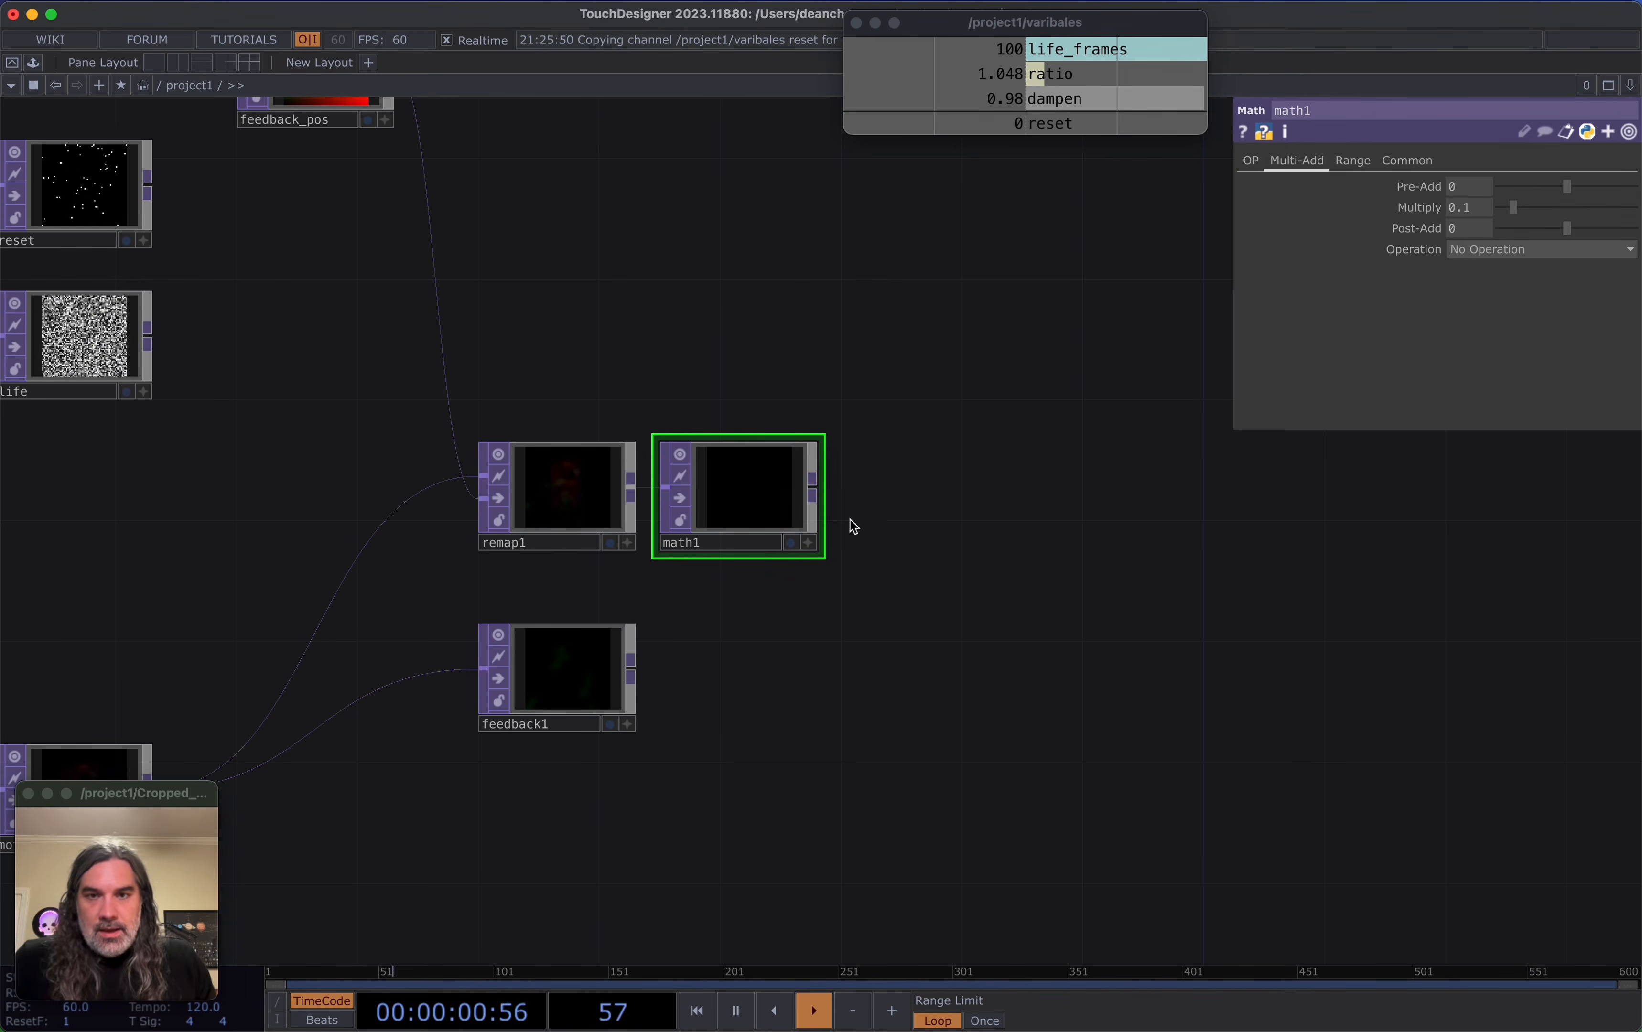
# Add an Add TOP after math1 and connect feedback1 as its second input
pyautogui.click(911, 494)
pyautogui.write('add')
pyautogui.press('Return')
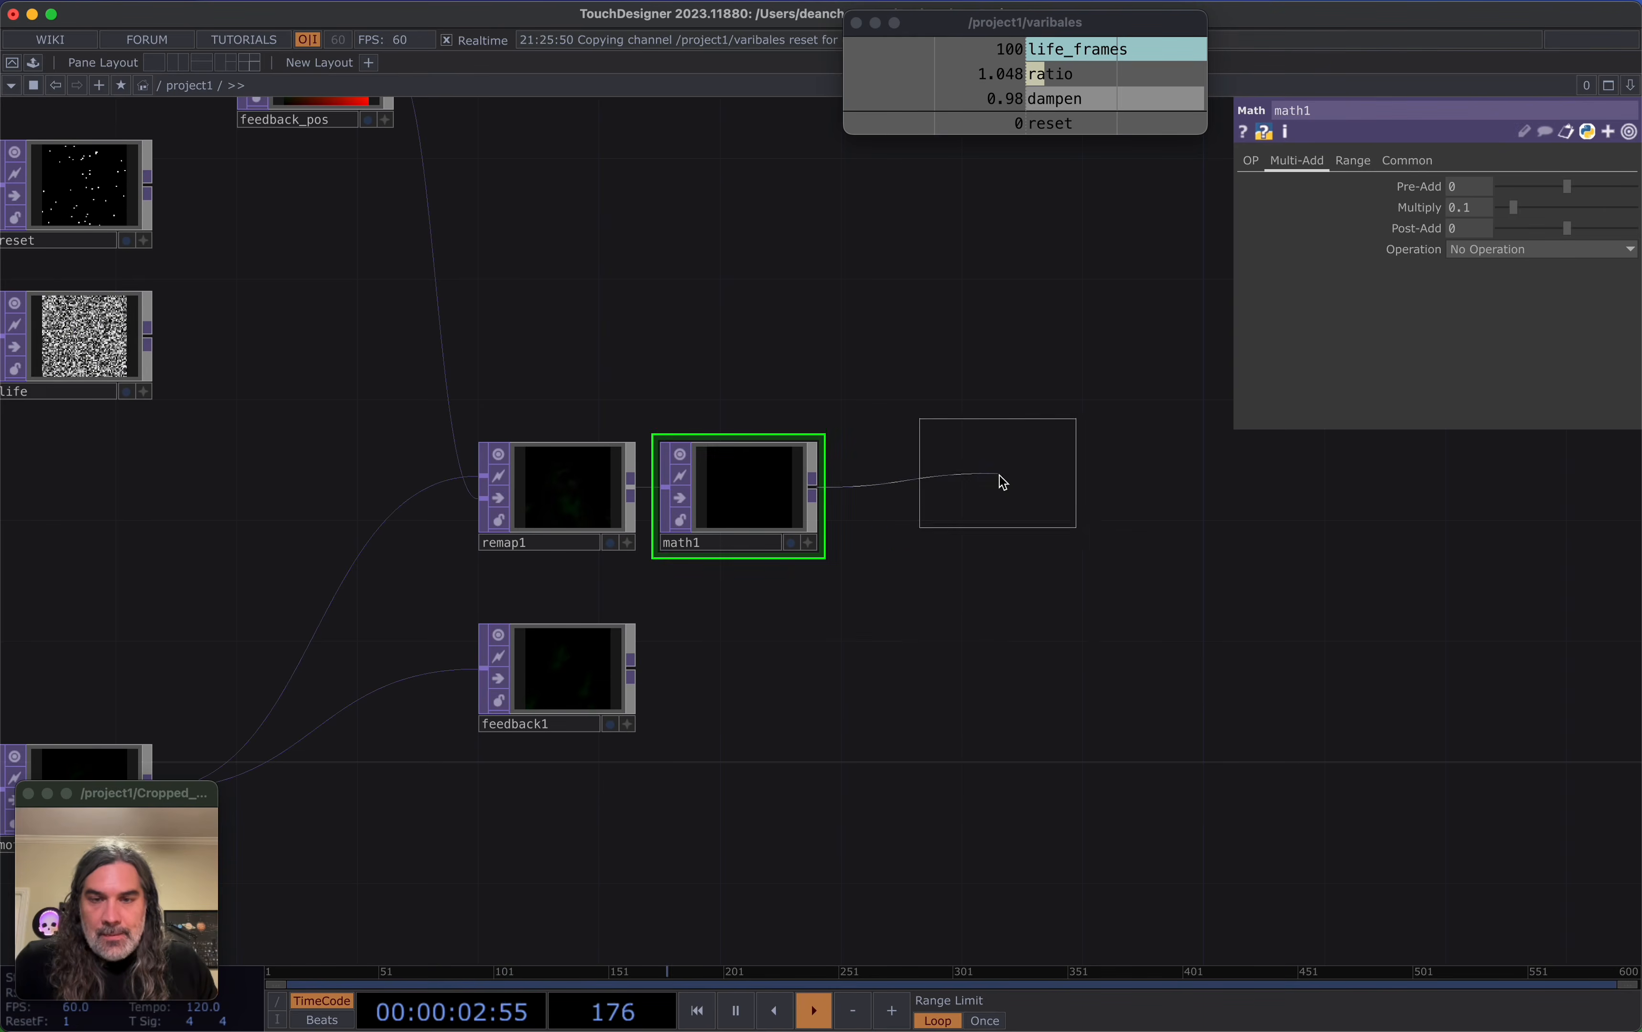
pyautogui.click(955, 492)
pyautogui.moveTo(844, 559); pyautogui.dragTo(876, 498)
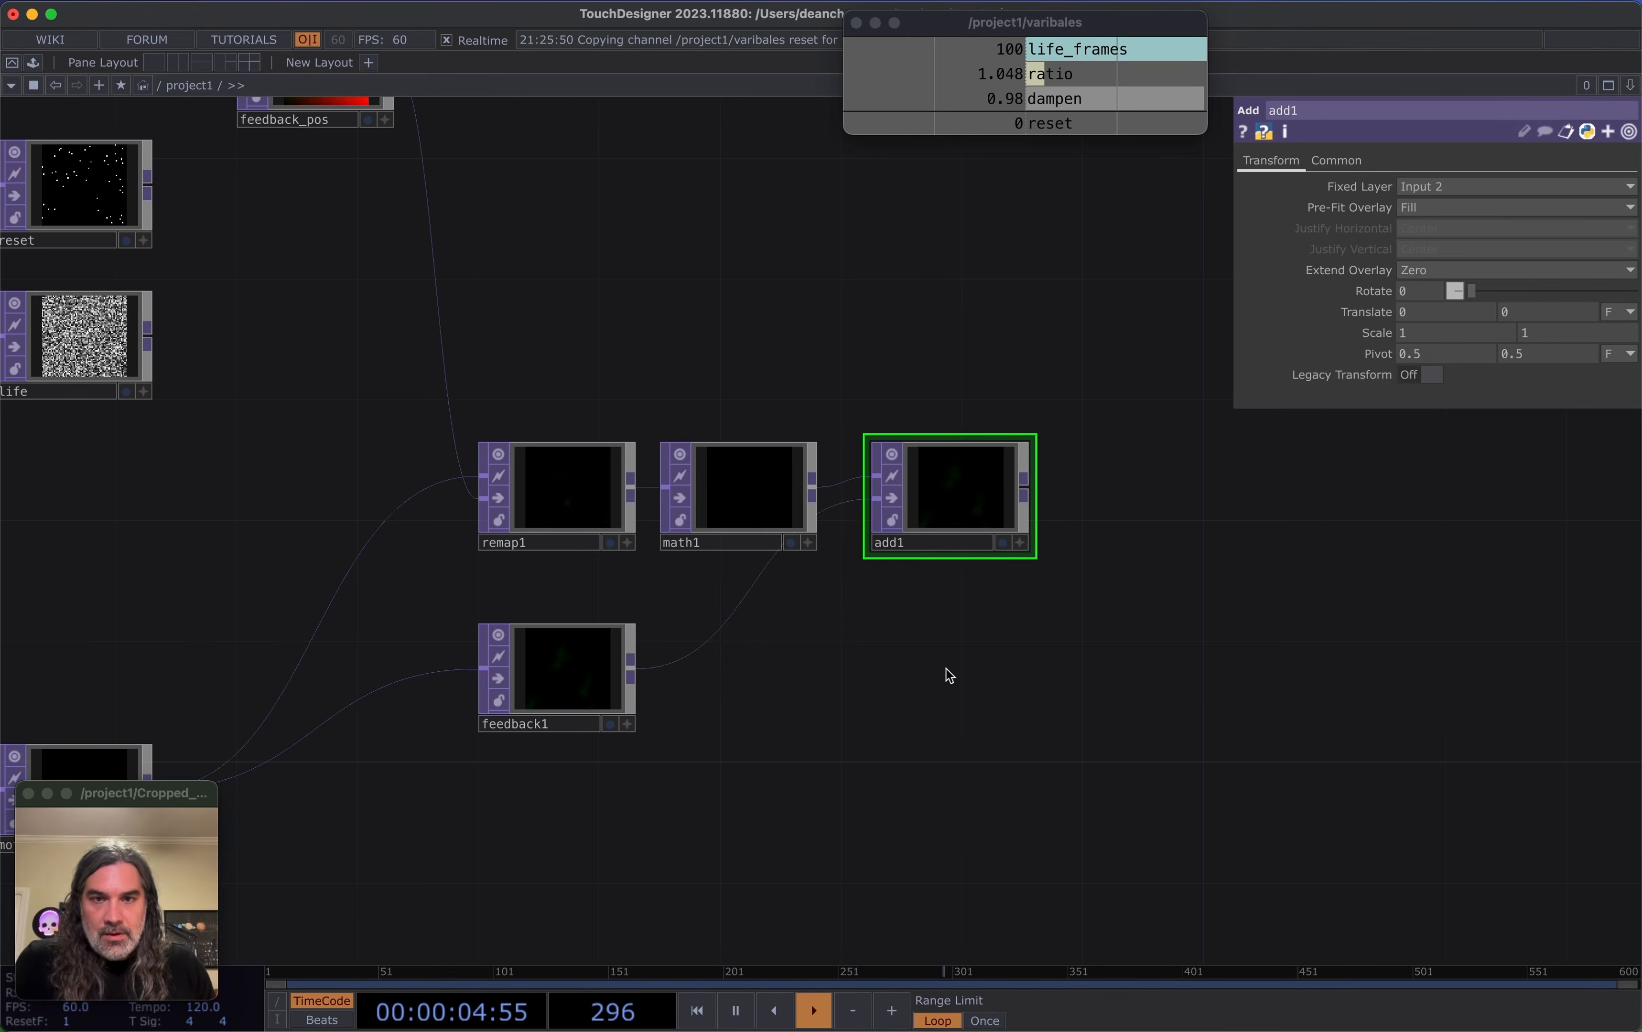
# Add another Math TOP fed by add1
pyautogui.moveTo(945, 670); pyautogui.dragTo(695, 592)
pyautogui.scroll(-2, 816, 712)
pyautogui.scroll(-1, 816, 712)
pyautogui.scroll(1, 808, 676)
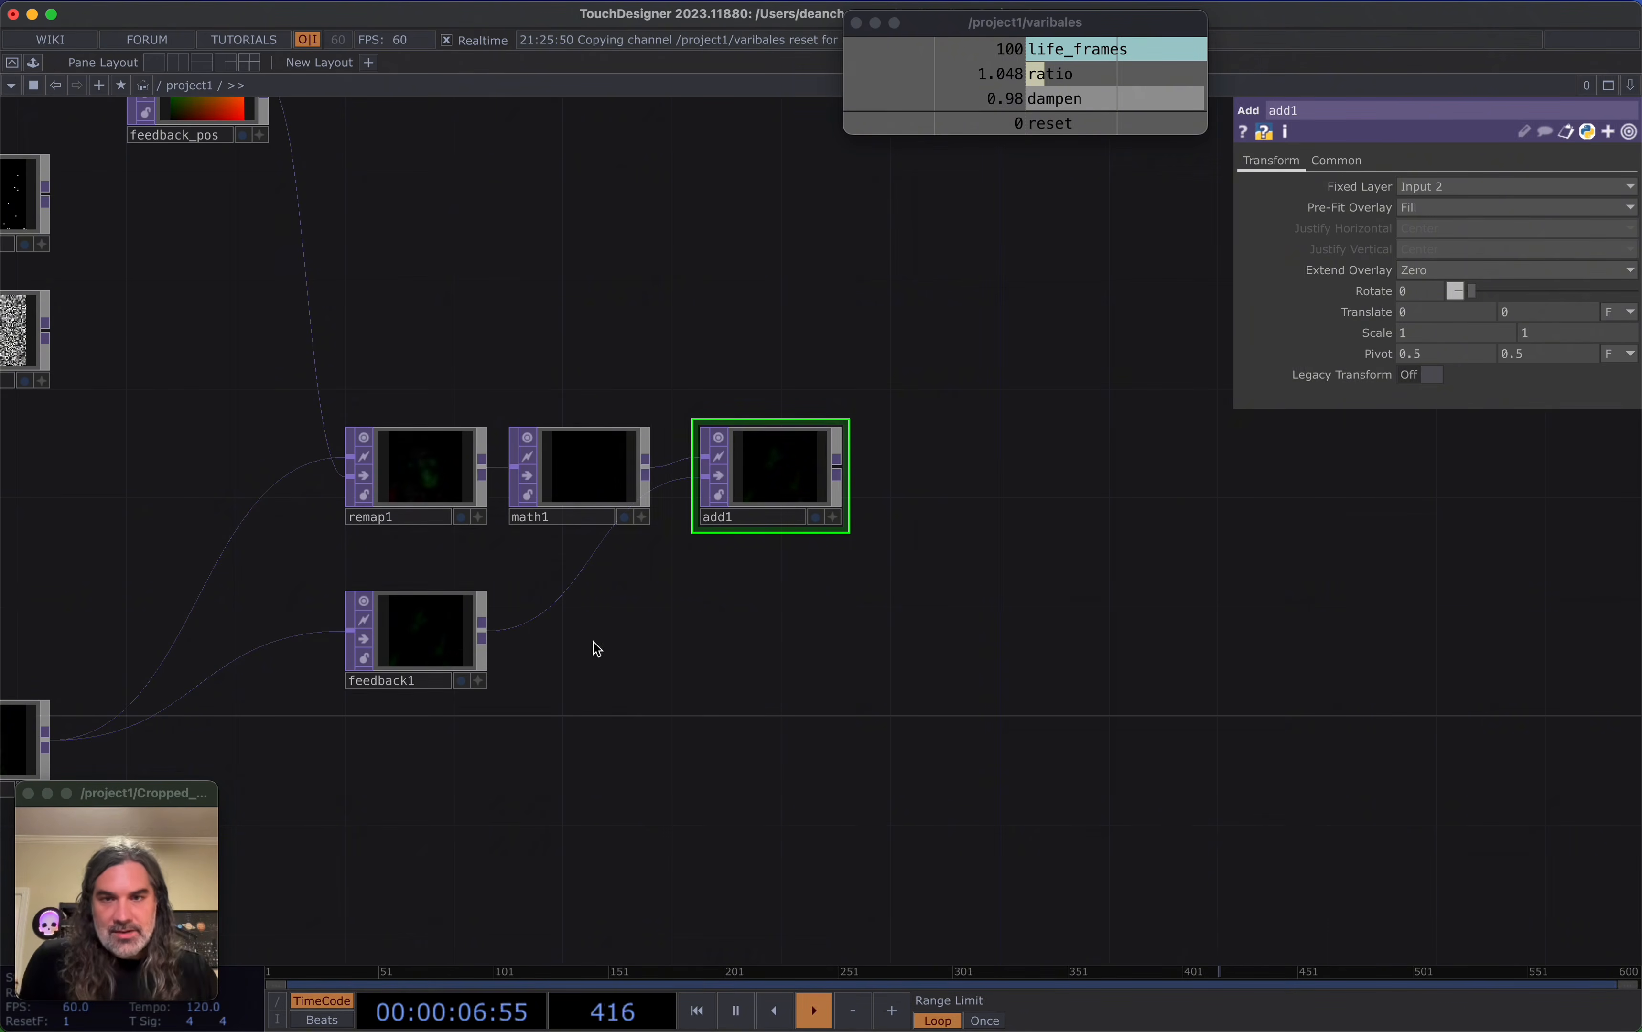
pyautogui.click(944, 496)
pyautogui.write('ma')
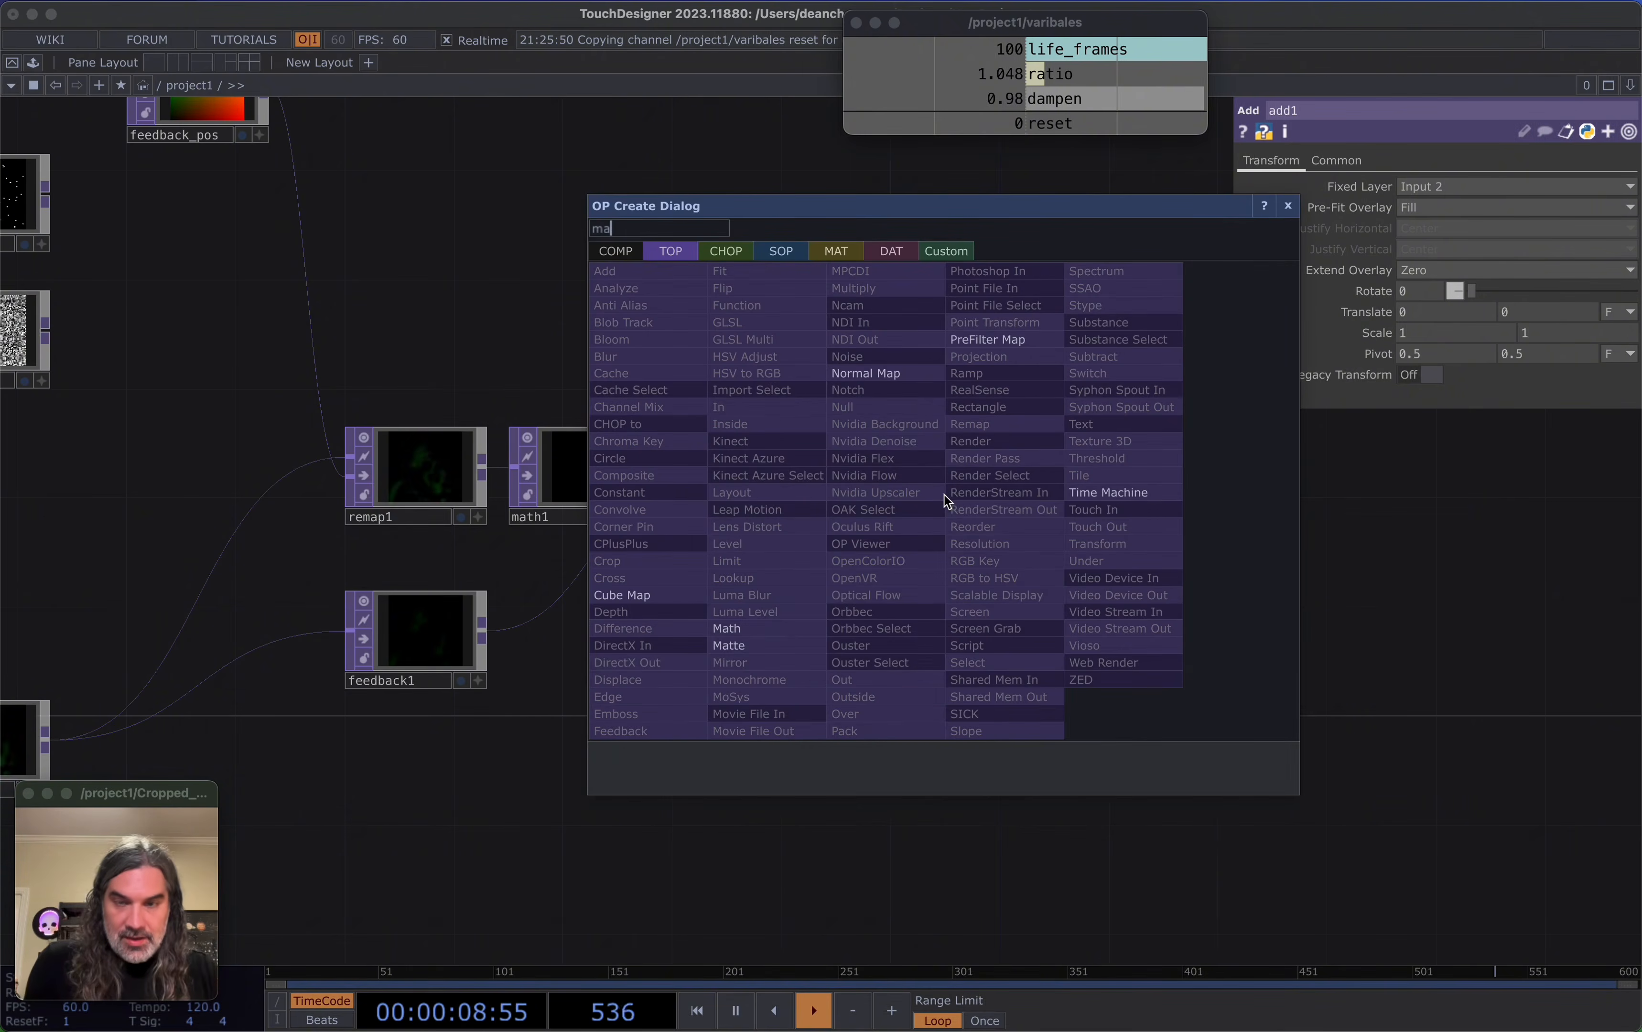
pyautogui.click(969, 478)
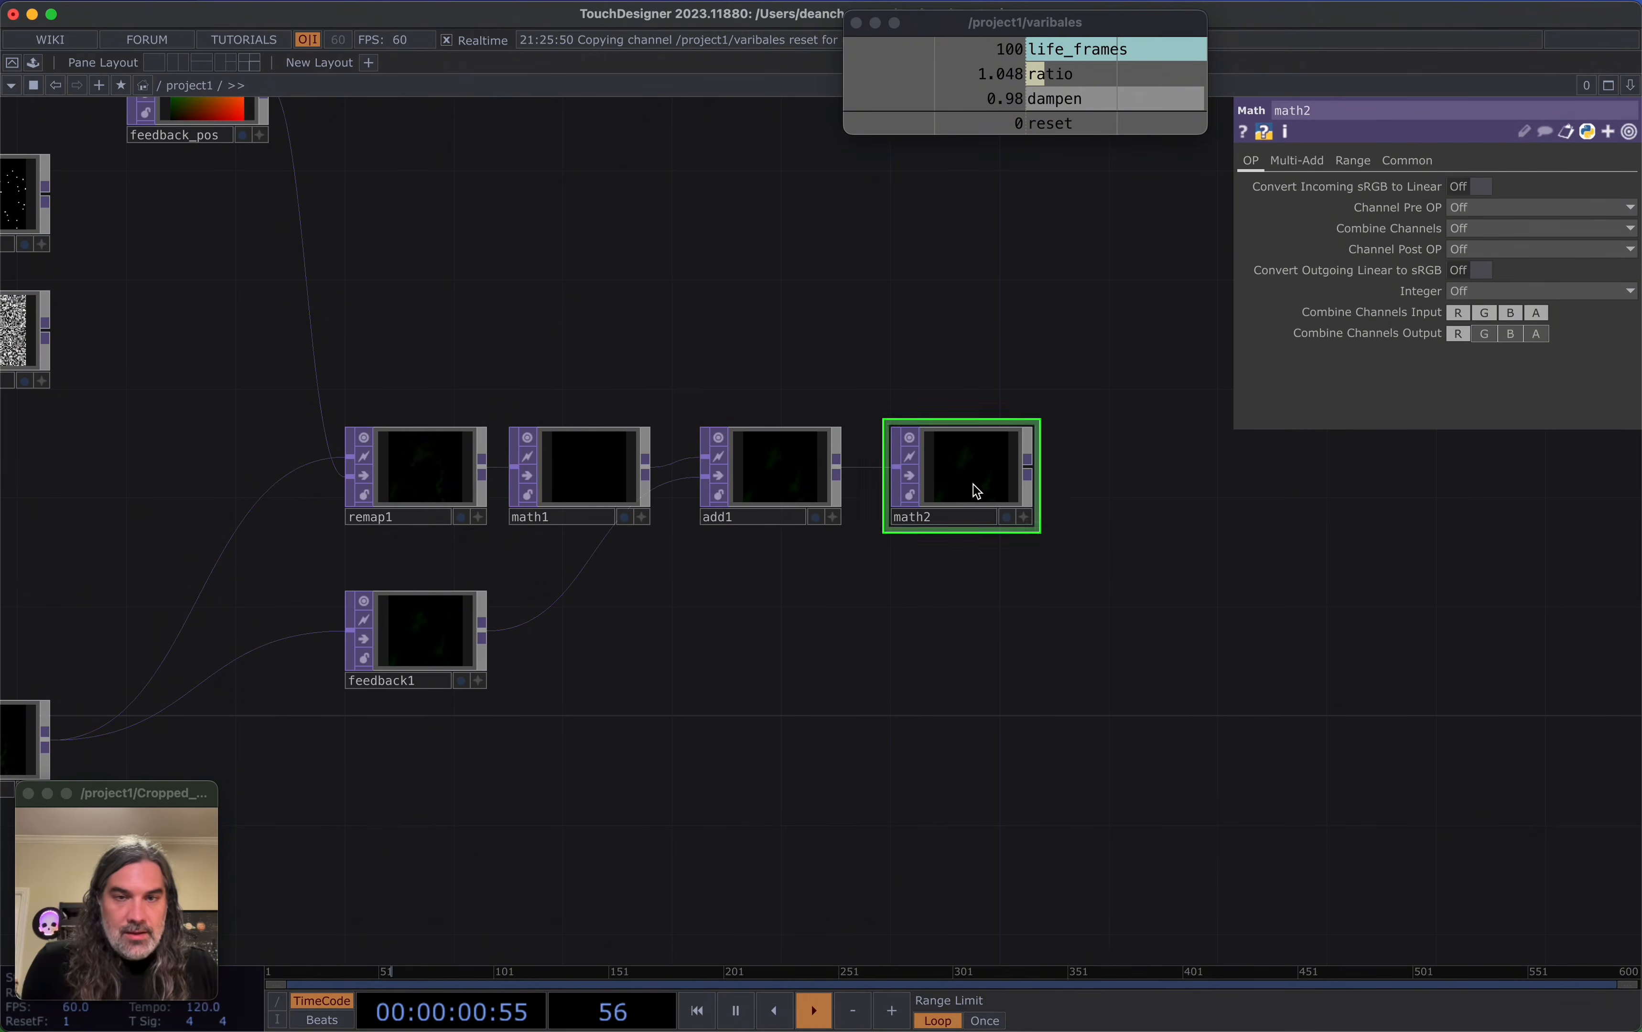
# Drive math2's Multiply with a CHOP Reference to the dampen channel
pyautogui.click(1312, 164)
pyautogui.click(1056, 97)
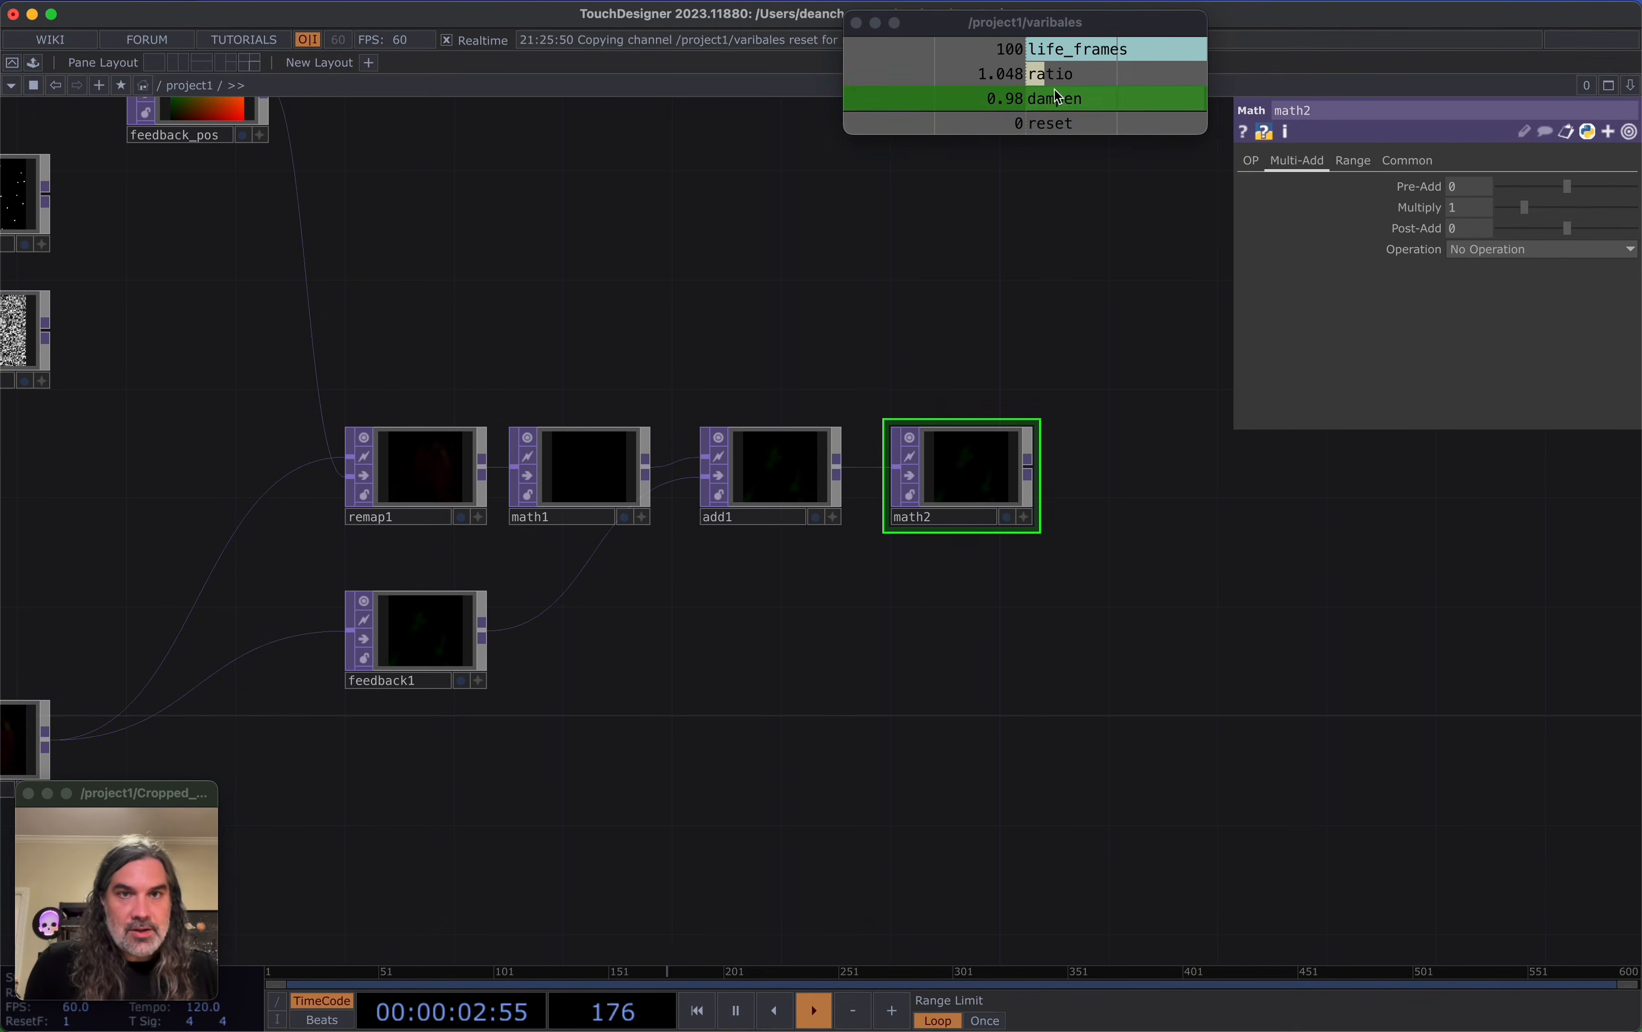
pyautogui.moveTo(1071, 103); pyautogui.dragTo(1281, 150)
pyautogui.moveTo(1465, 211); pyautogui.dragTo(1474, 210)
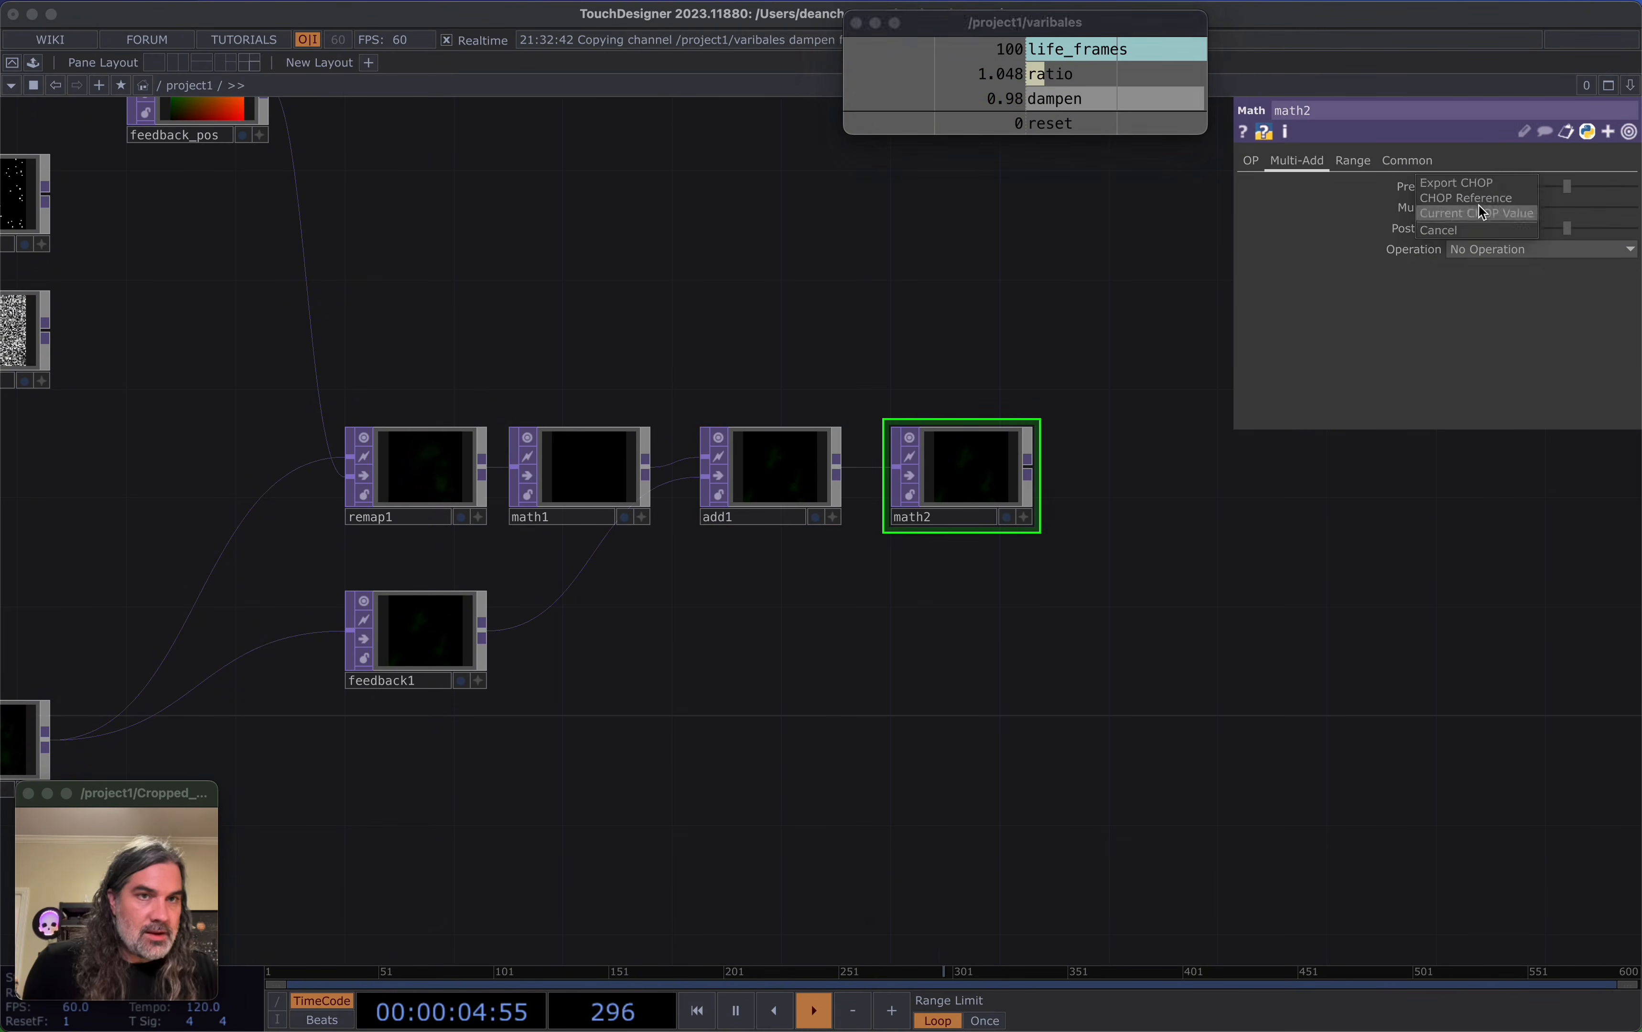
pyautogui.click(1482, 199)
pyautogui.click(1044, 523)
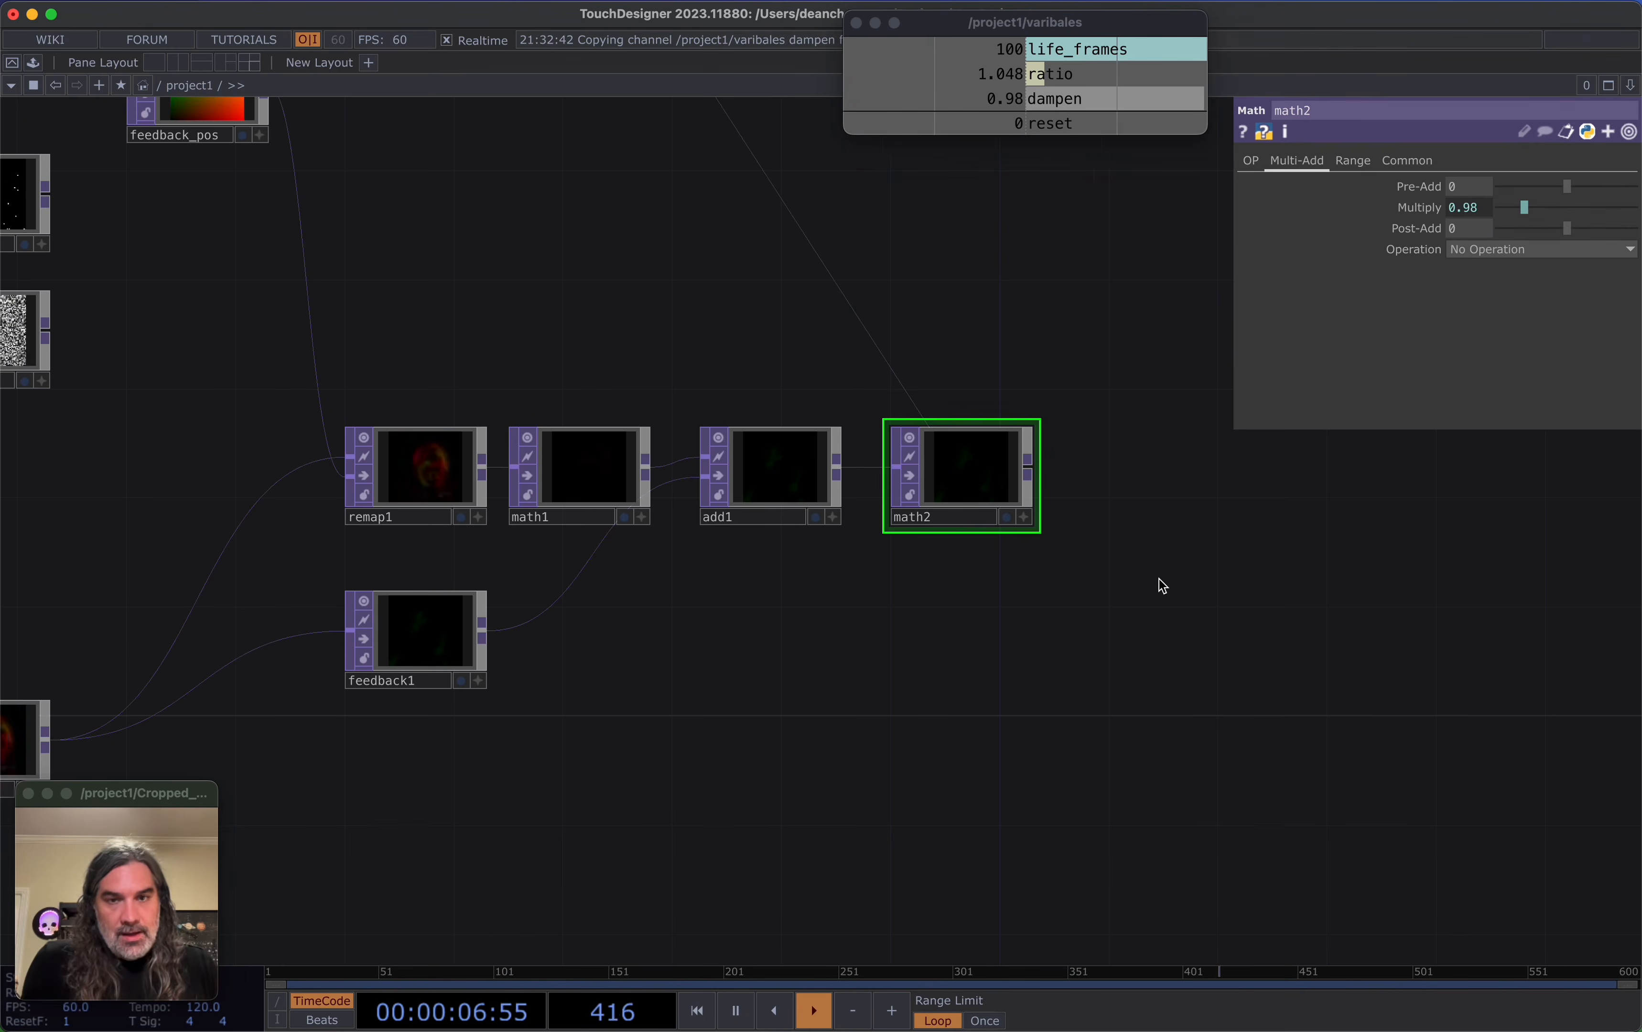
# Add a Null TOP fed by math2 and name it to_motion_fb
pyautogui.moveTo(1158, 578); pyautogui.dragTo(1139, 534)
pyautogui.scroll(2, 1115, 506)
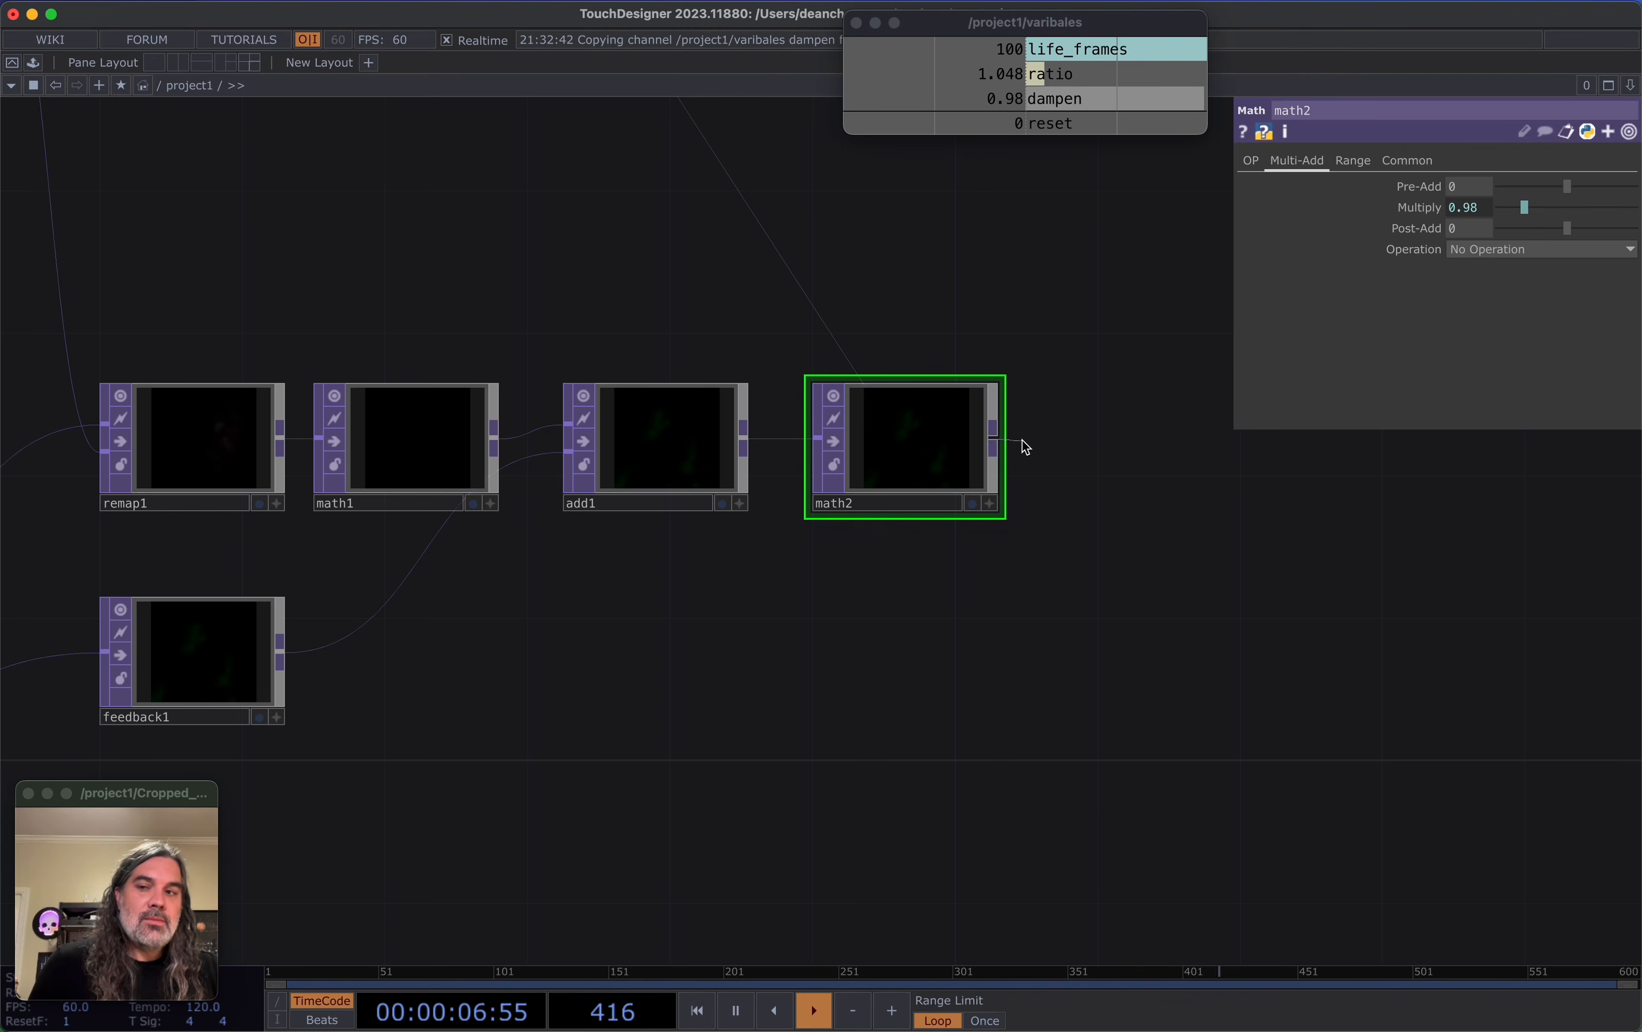
pyautogui.moveTo(992, 444); pyautogui.dragTo(1247, 630)
pyautogui.click(1169, 544)
pyautogui.click(1386, 723)
pyautogui.moveTo(1390, 730); pyautogui.dragTo(1283, 658)
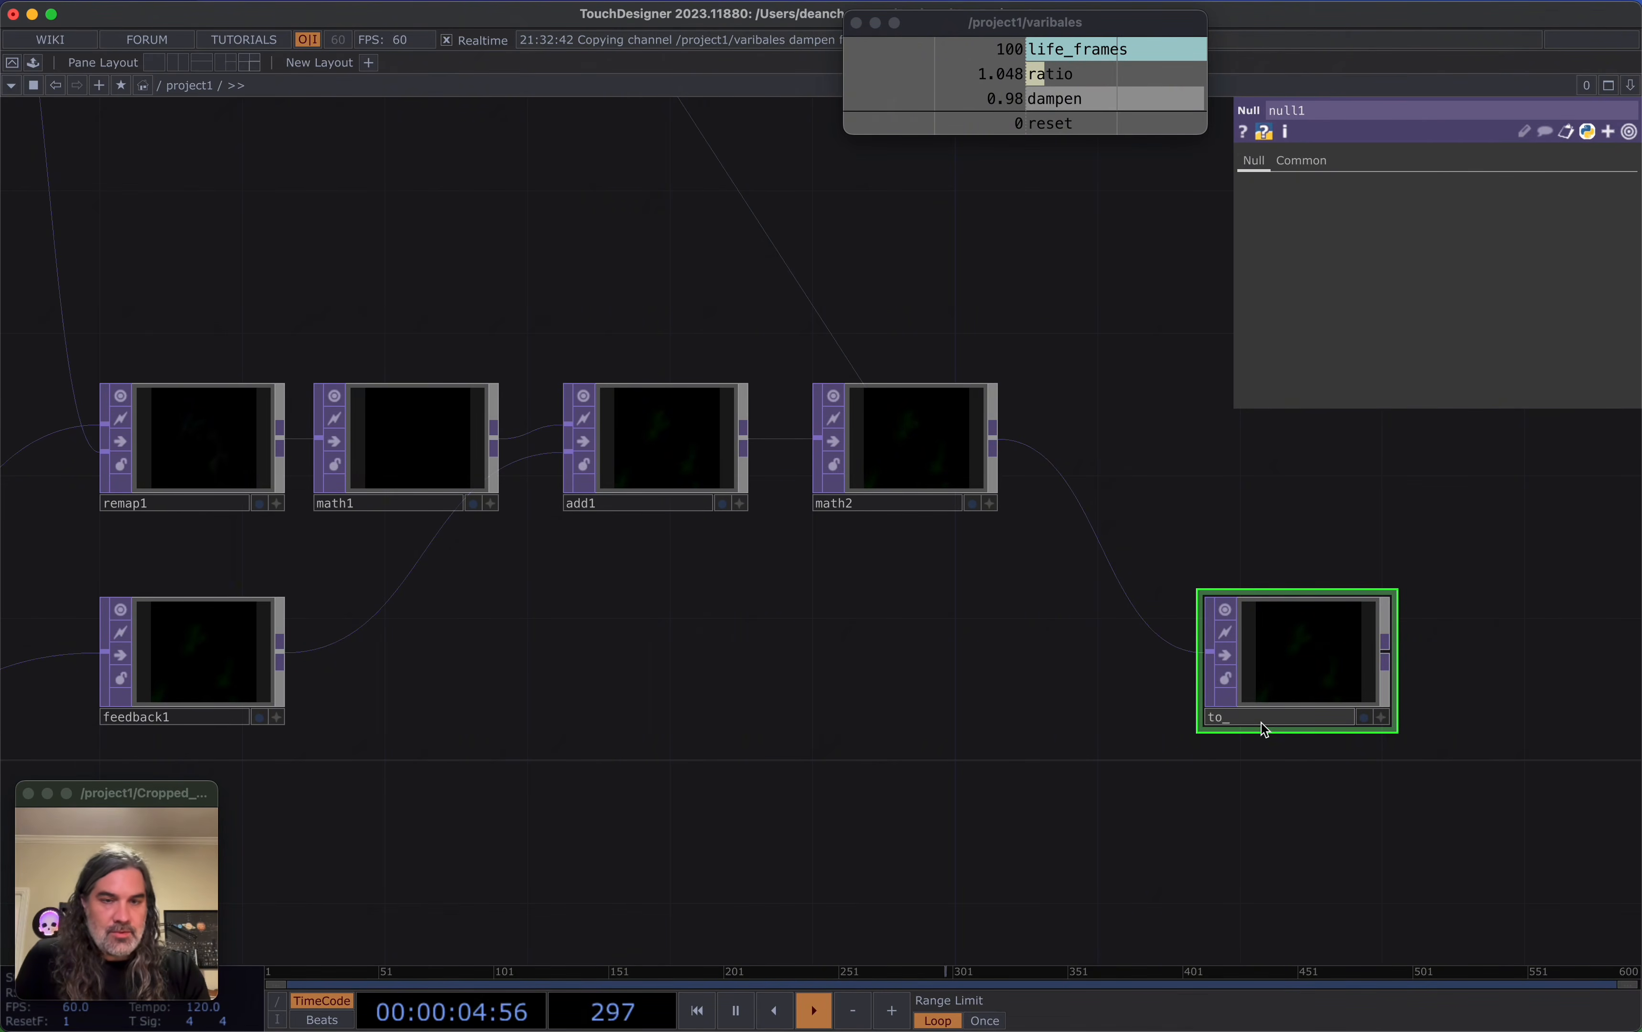
pyautogui.write('b')
pyautogui.press('Return')
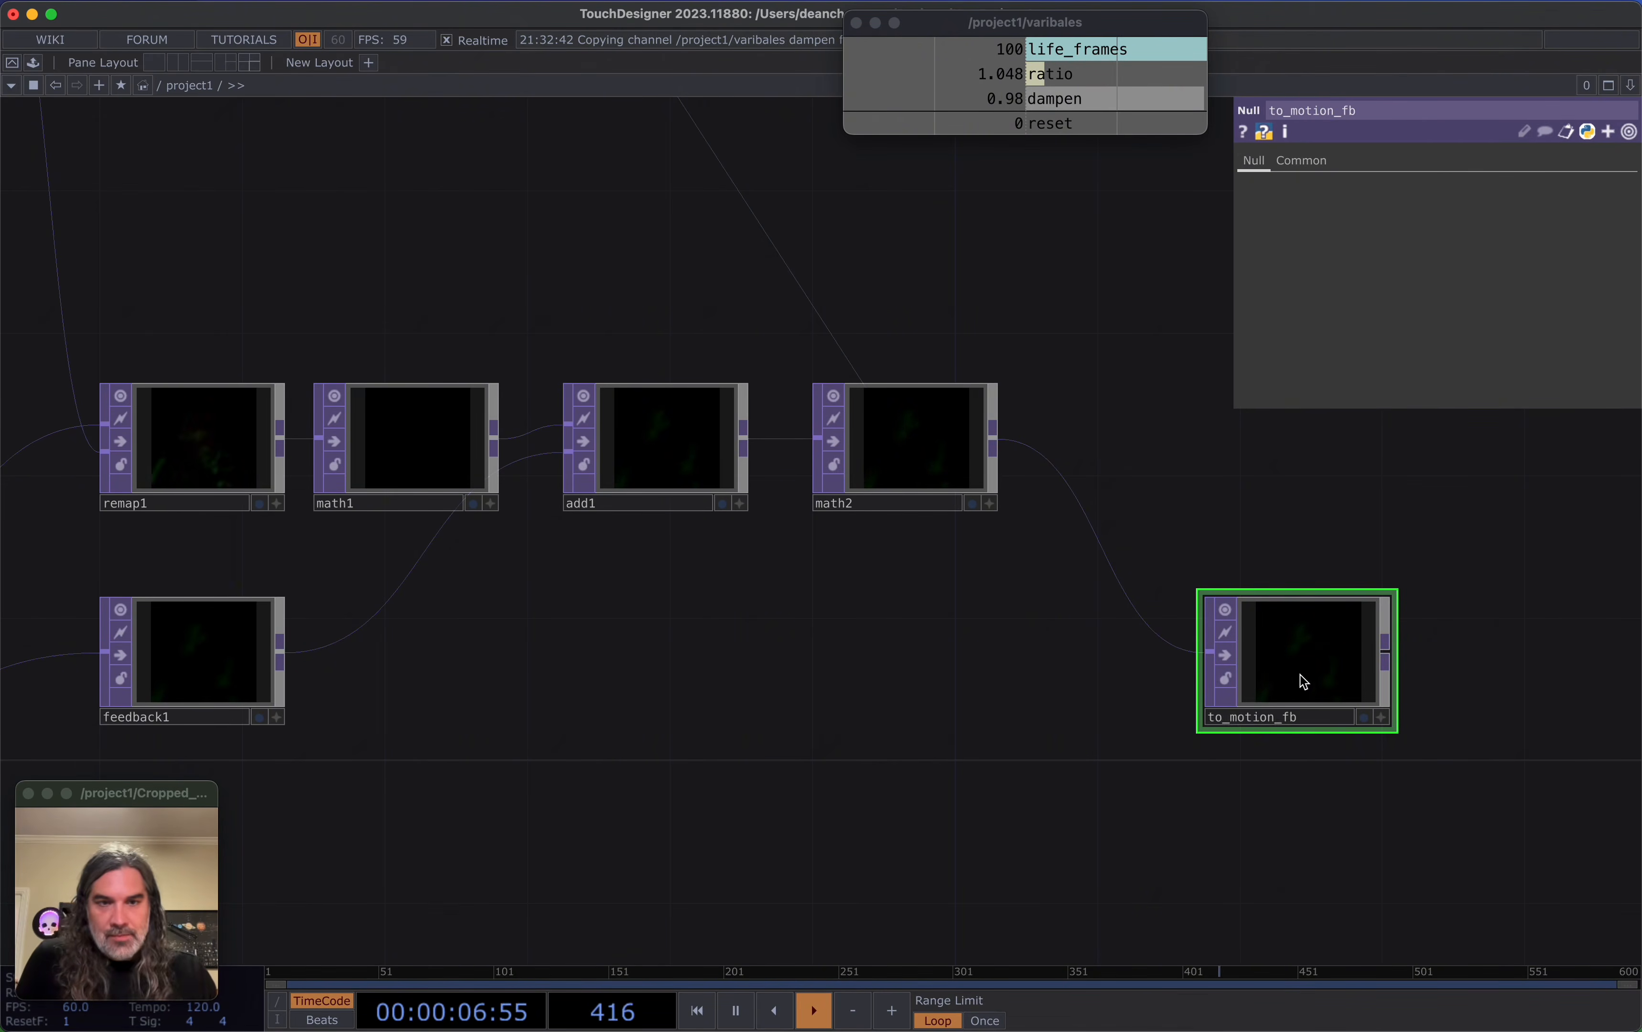
# Make to_motion_fb the Target TOP of feedback1 and link its reset Pulse to the reset channel by CHOP Reference
pyautogui.moveTo(1296, 675); pyautogui.dragTo(219, 671)
pyautogui.moveTo(445, 715); pyautogui.dragTo(825, 720)
pyautogui.scroll(3, 697, 676)
pyautogui.click(568, 678)
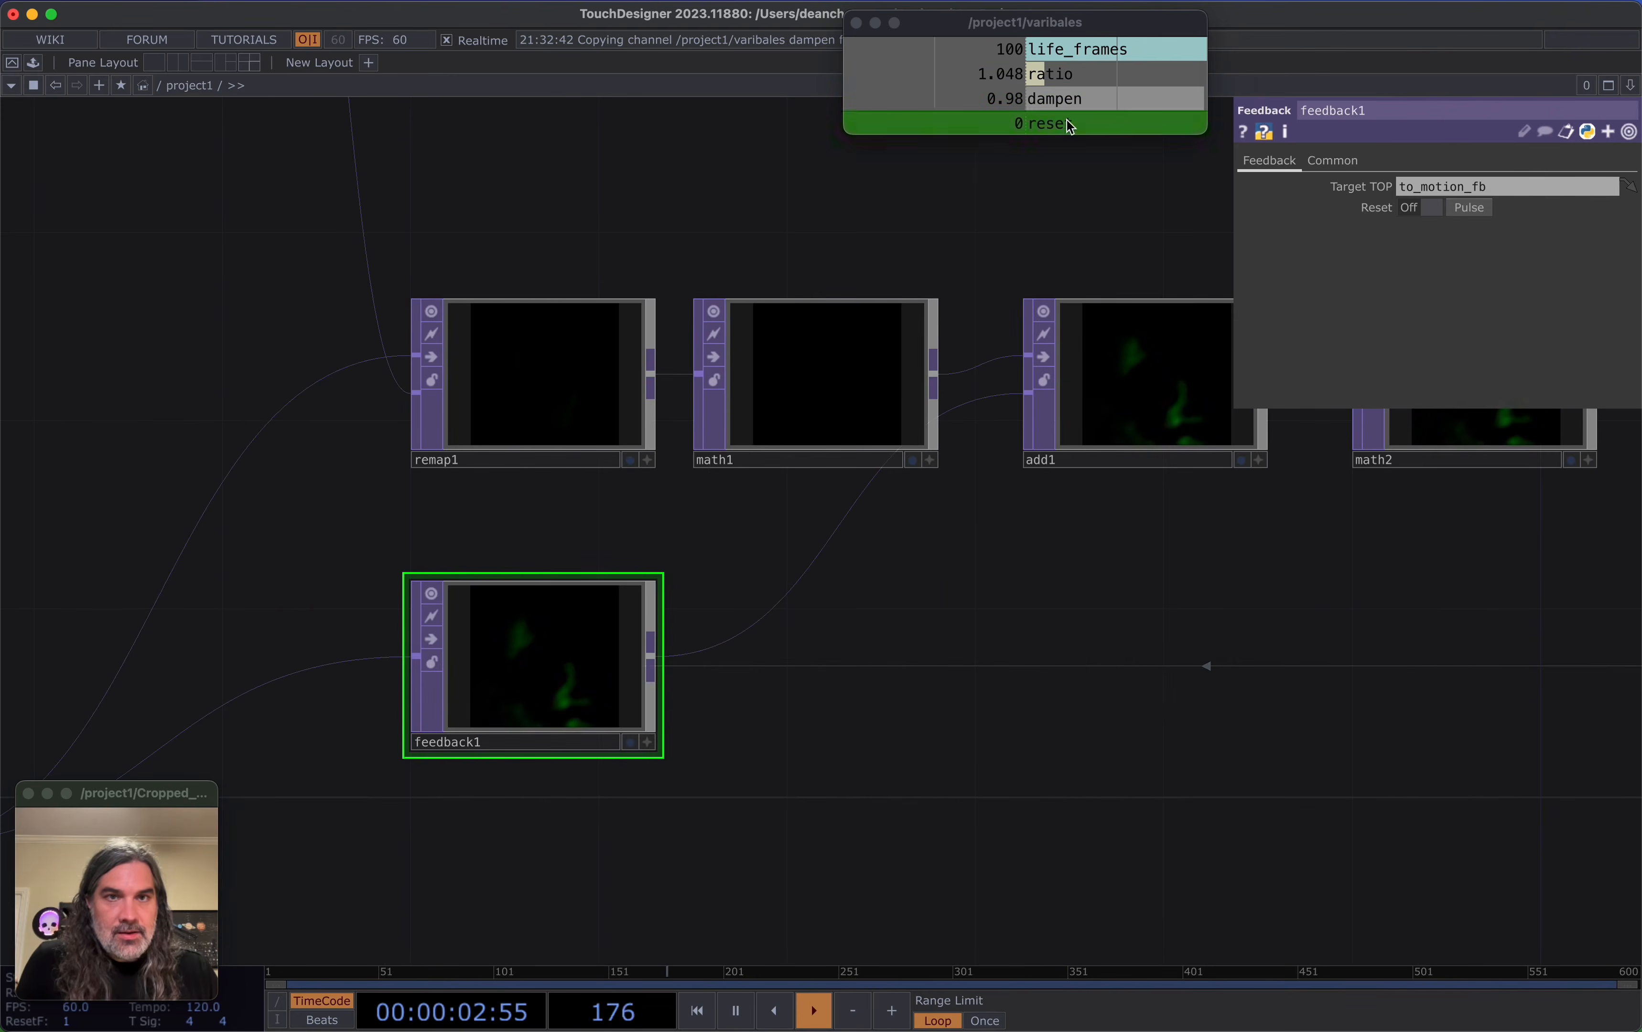
pyautogui.moveTo(1076, 123); pyautogui.dragTo(1493, 214)
pyautogui.click(1491, 200)
# Examine the motion feedback loop from remap1 and feedback1 through math2 to to_motion_fb
pyautogui.moveTo(1336, 558); pyautogui.dragTo(862, 612)
pyautogui.scroll(-3, 1014, 639)
pyautogui.scroll(1, 1073, 661)
pyautogui.moveTo(919, 669); pyautogui.dragTo(1086, 697)
pyautogui.scroll(-3, 722, 674)
pyautogui.scroll(-3, 901, 678)
pyautogui.scroll(-2, 975, 655)
pyautogui.scroll(3, 971, 659)
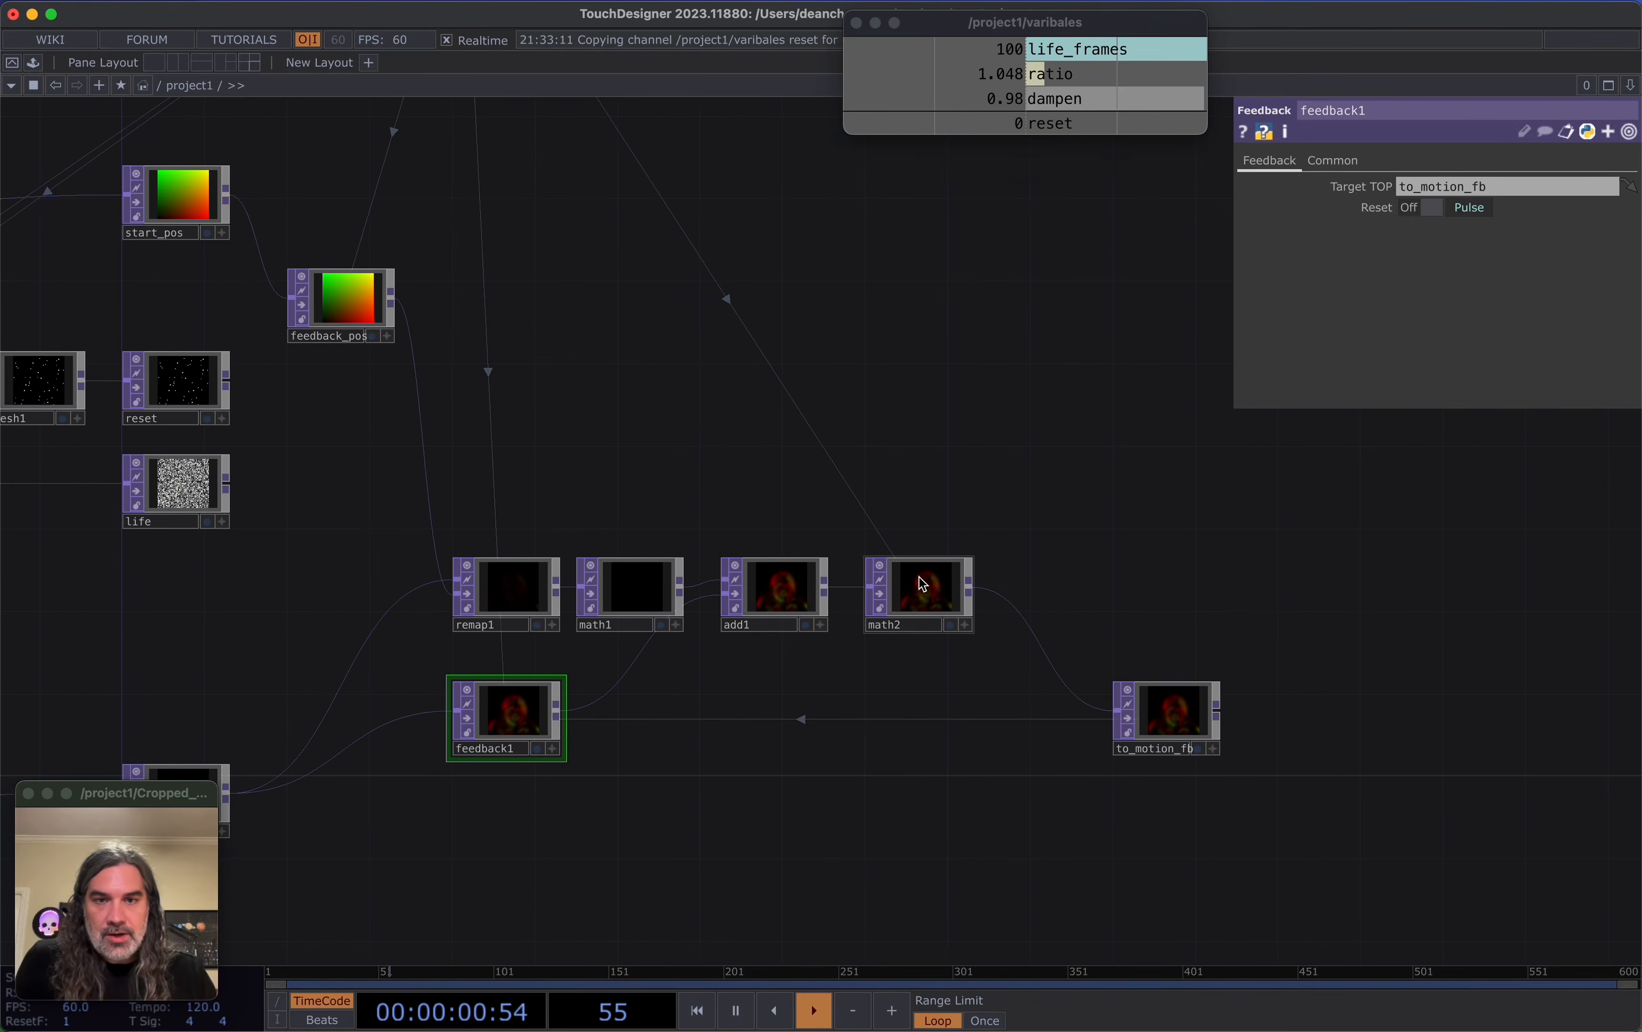
pyautogui.scroll(5, 931, 586)
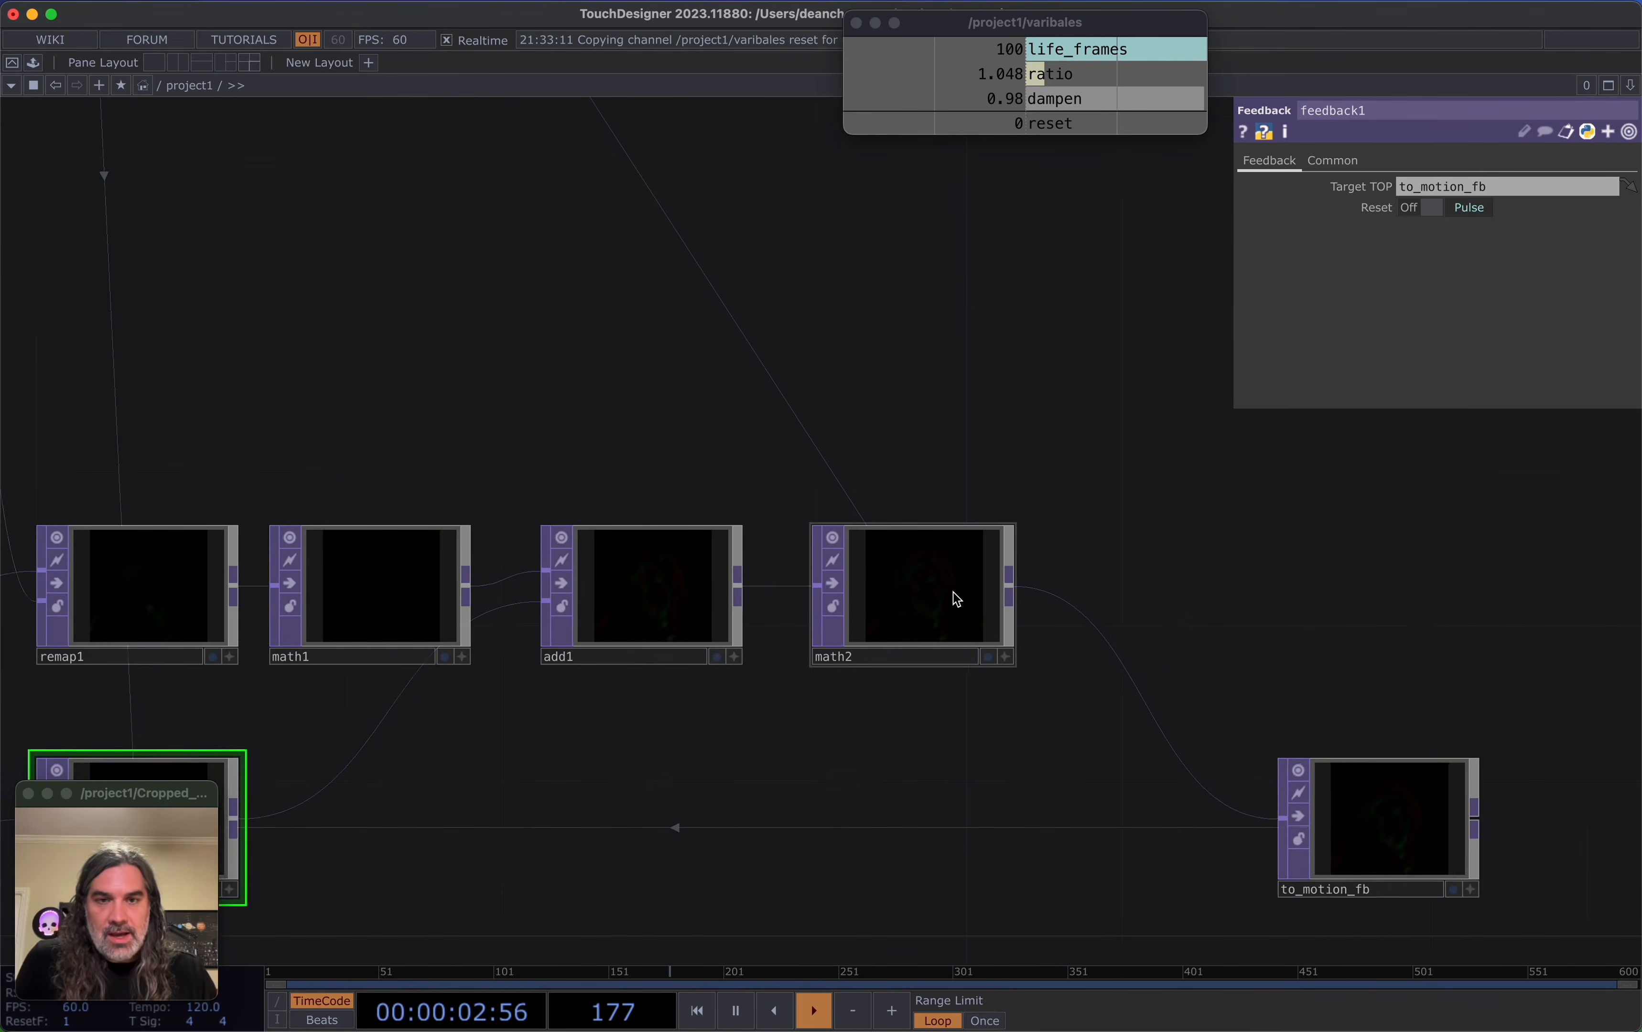
pyautogui.moveTo(792, 422); pyautogui.dragTo(653, 484)
pyautogui.scroll(-2, 771, 517)
pyautogui.scroll(-1, 652, 483)
pyautogui.moveTo(559, 428); pyautogui.dragTo(826, 405)
pyautogui.scroll(-2, 825, 405)
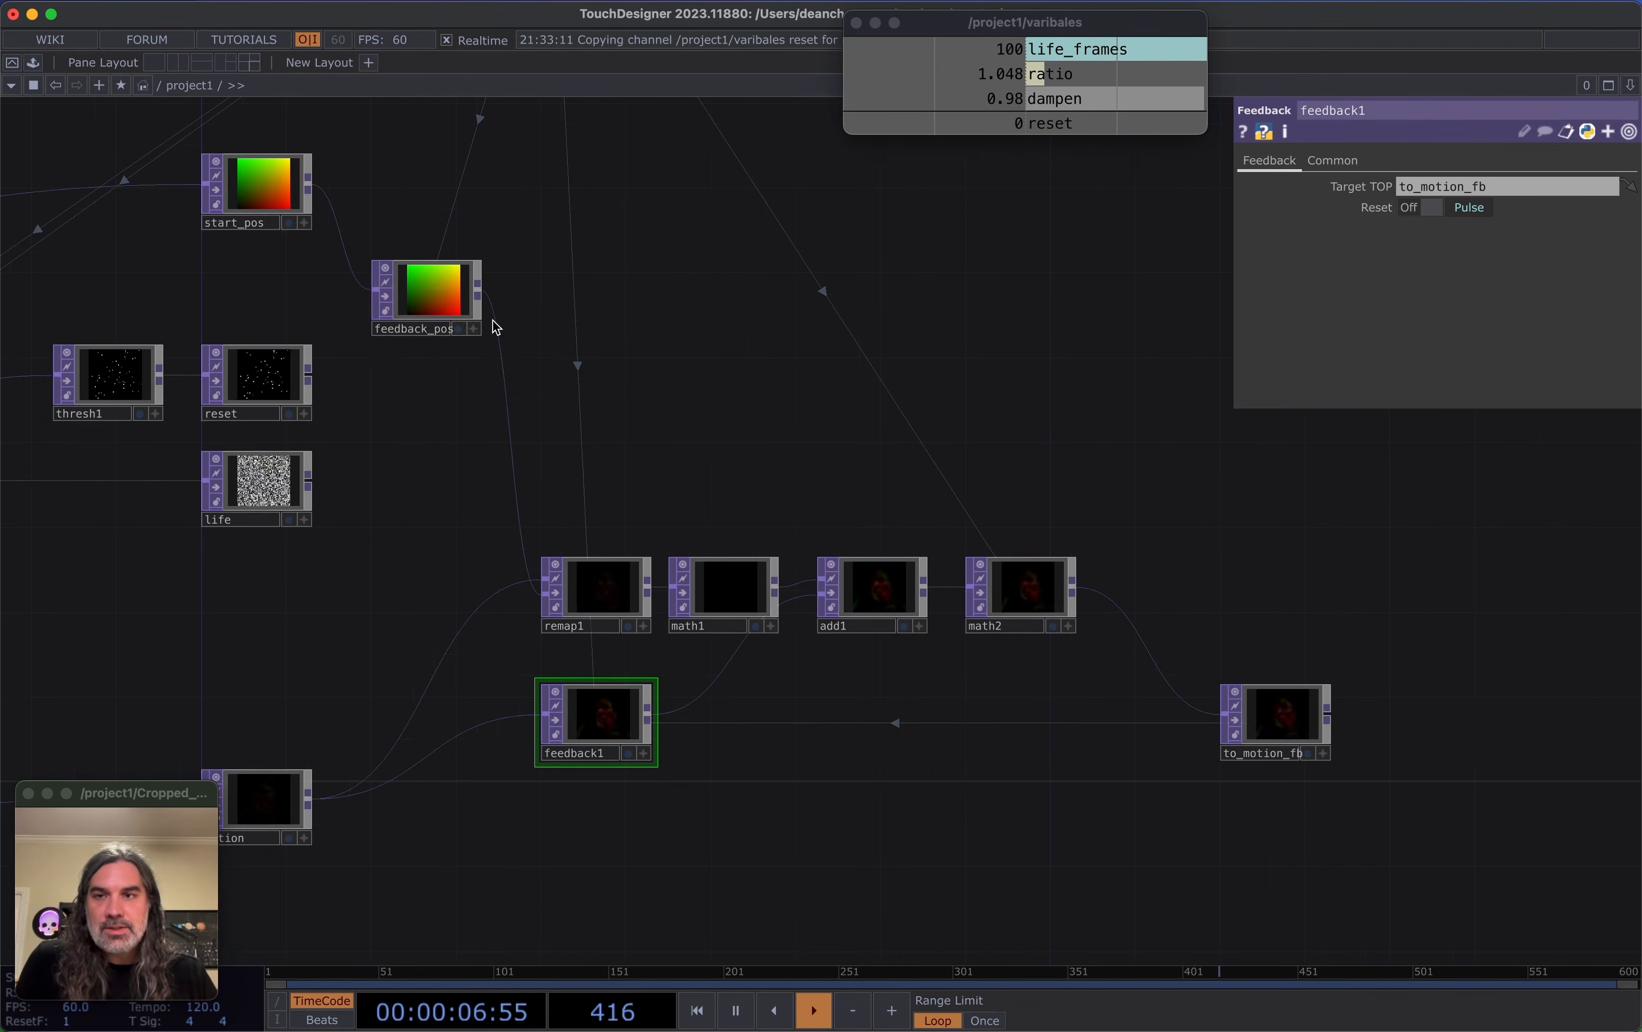
# Shift feedback_pos away from start_pos and branch a new Add TOP from its output
pyautogui.moveTo(393, 270); pyautogui.dragTo(477, 269)
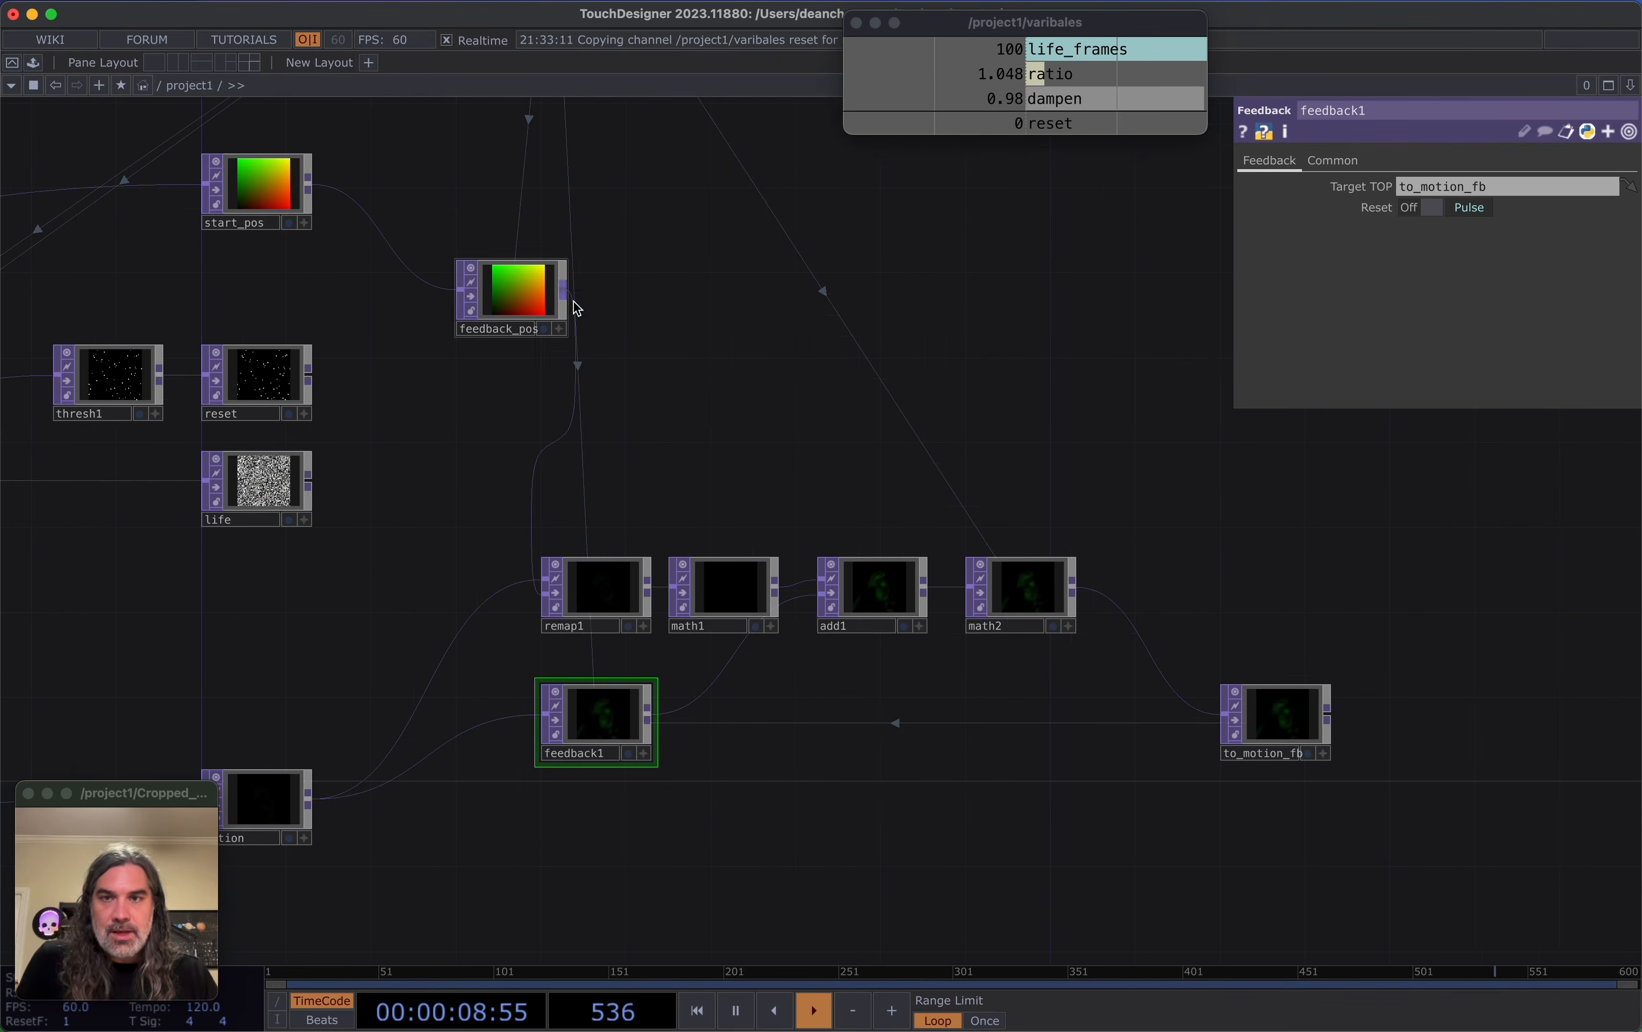
pyautogui.click(561, 290)
pyautogui.click(1068, 338)
pyautogui.click(776, 111)
pyautogui.click(1201, 391)
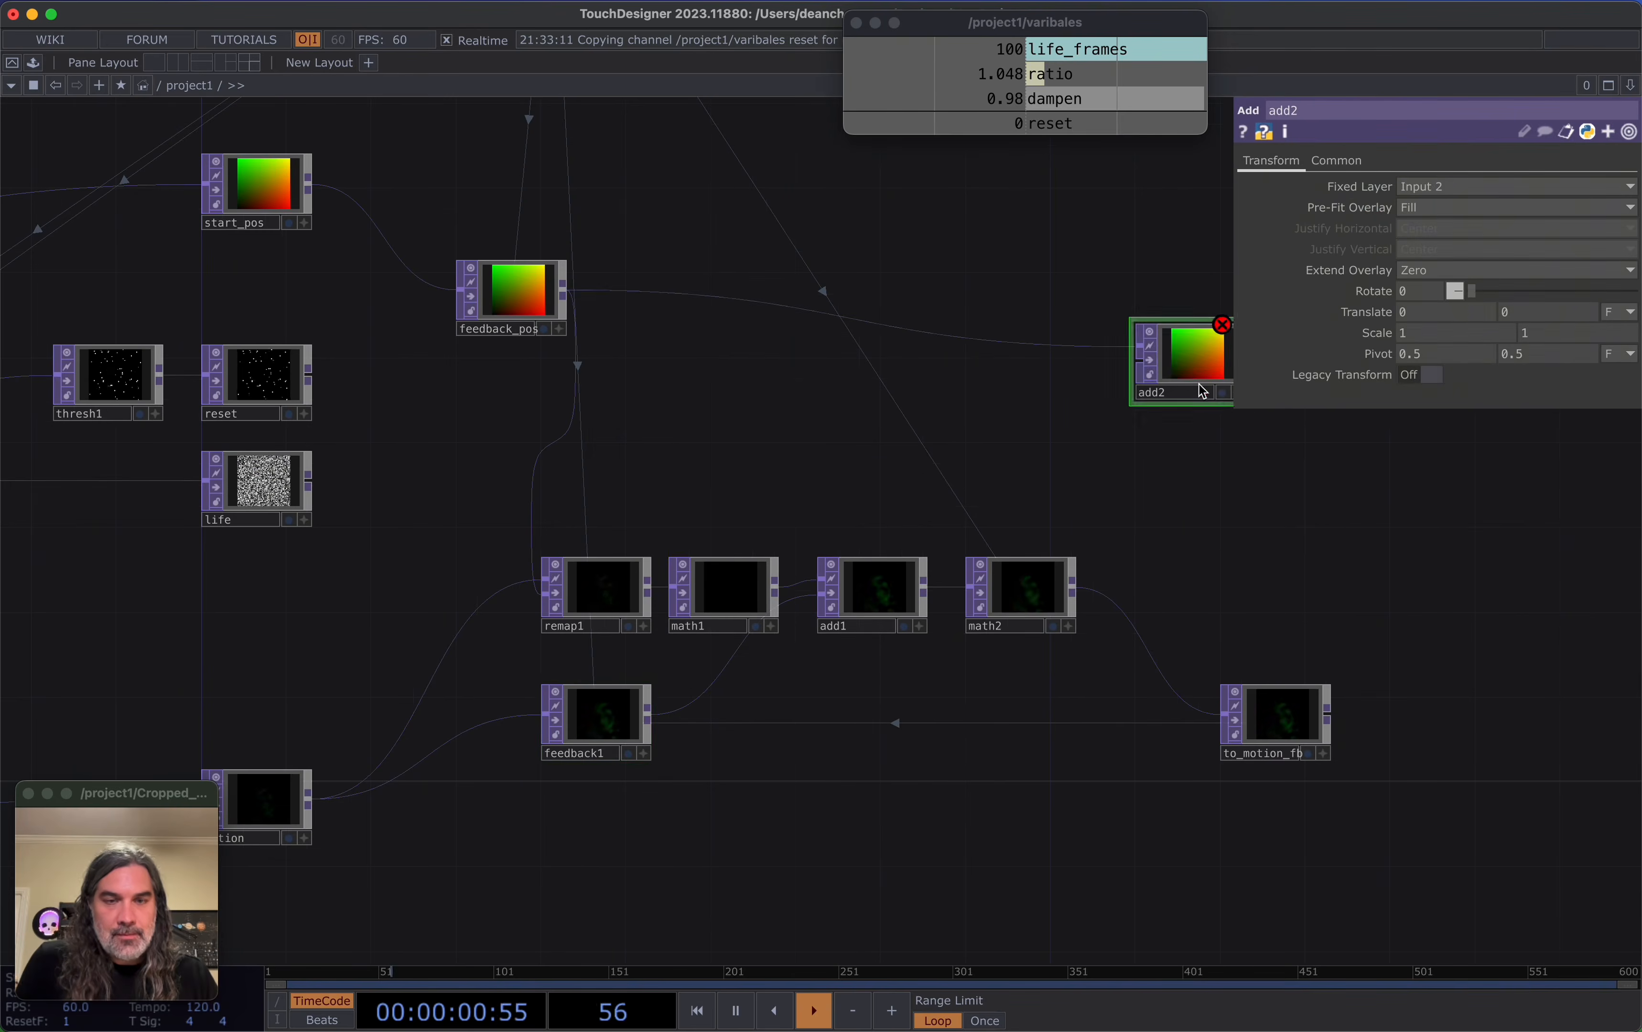
# Place add2 above to_motion_fb and connect math2's output to its second input
pyautogui.moveTo(1026, 573); pyautogui.dragTo(727, 618)
pyautogui.moveTo(904, 384); pyautogui.dragTo(969, 349)
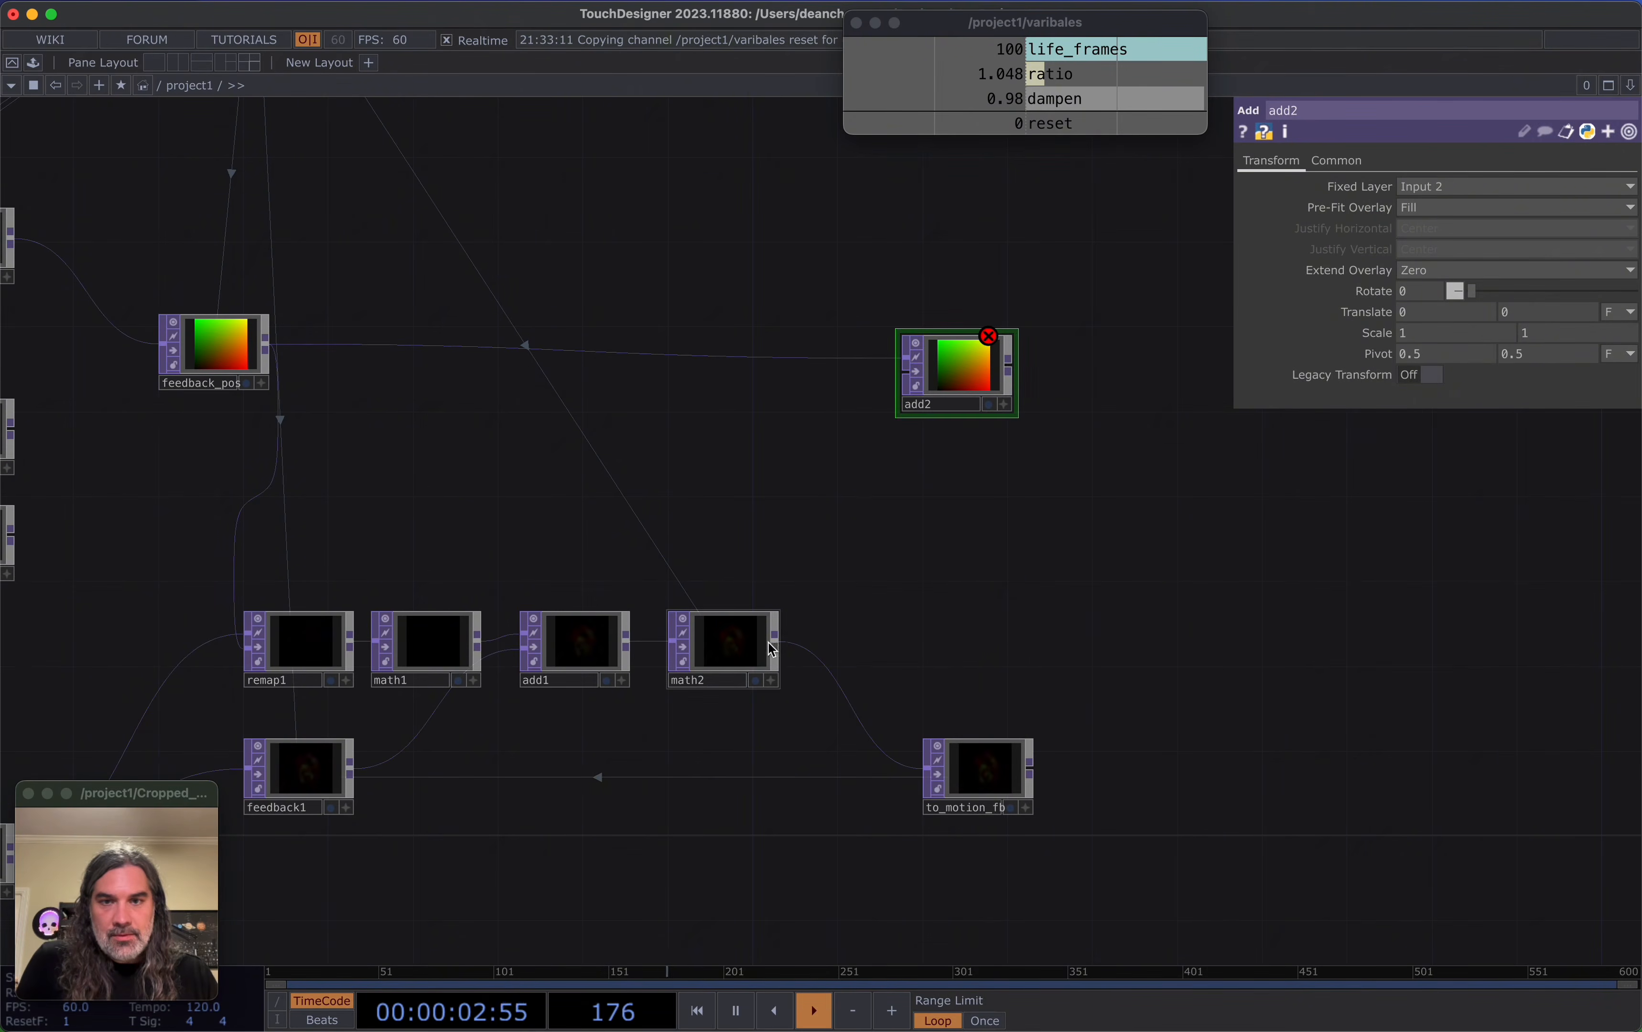
pyautogui.click(778, 632)
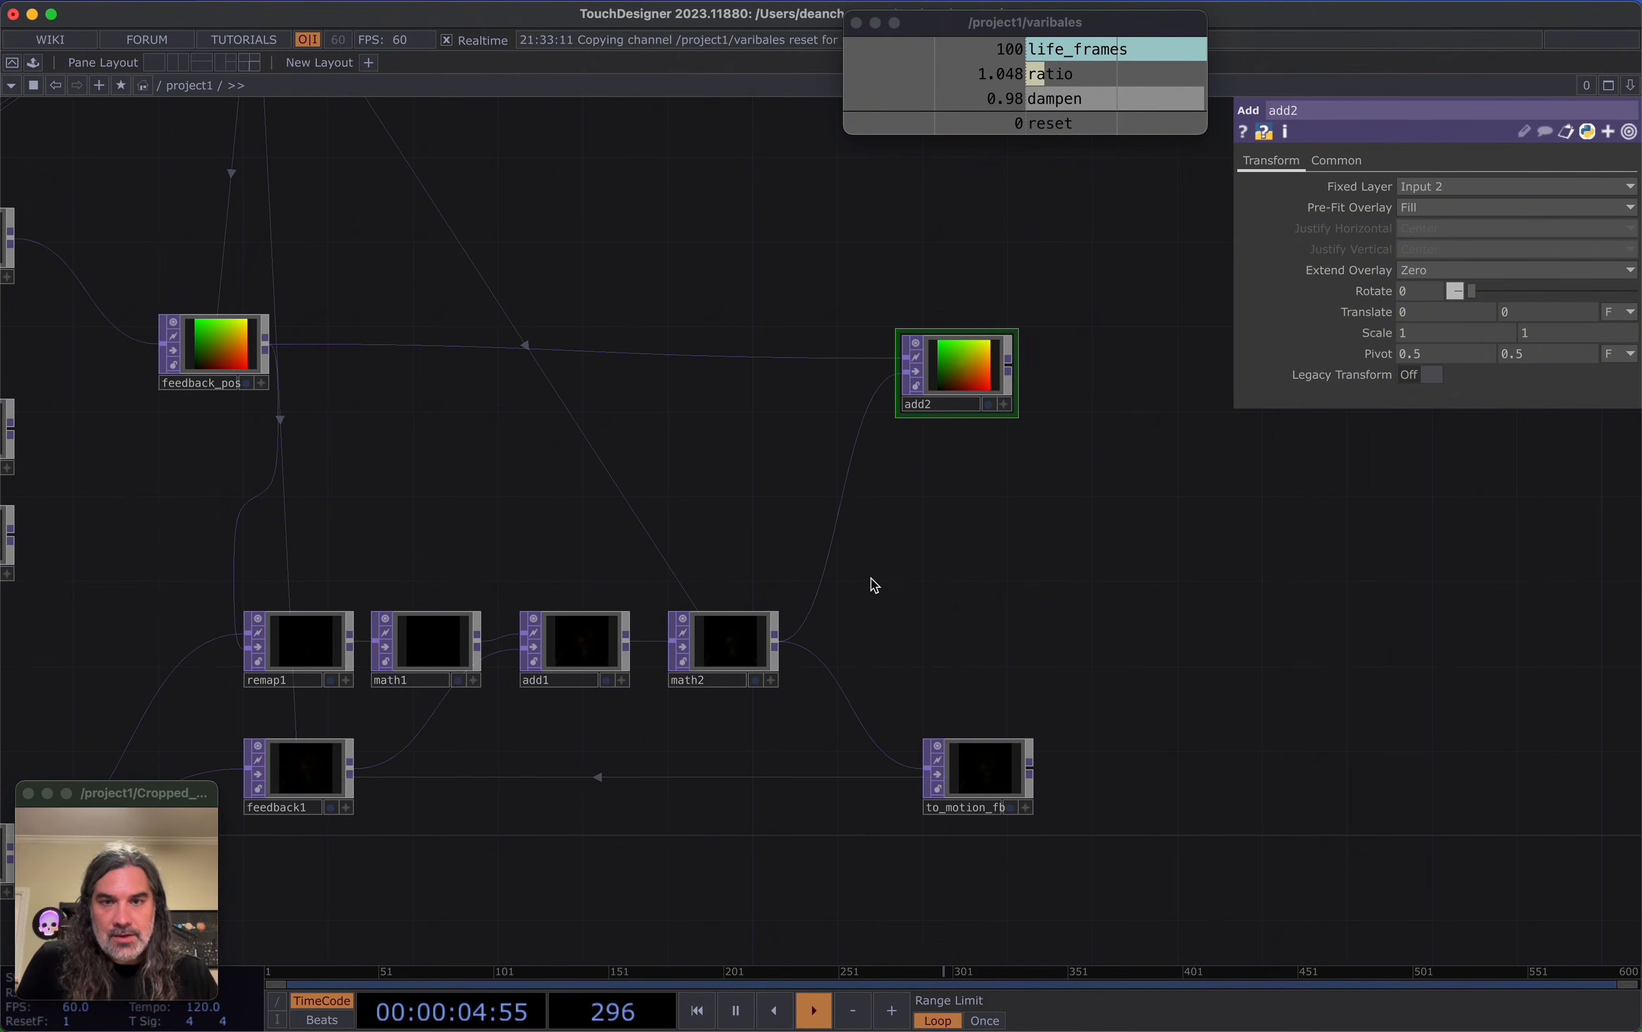
# Check the add2 image and move the operator closer to the math2 row
pyautogui.scroll(5, 870, 486)
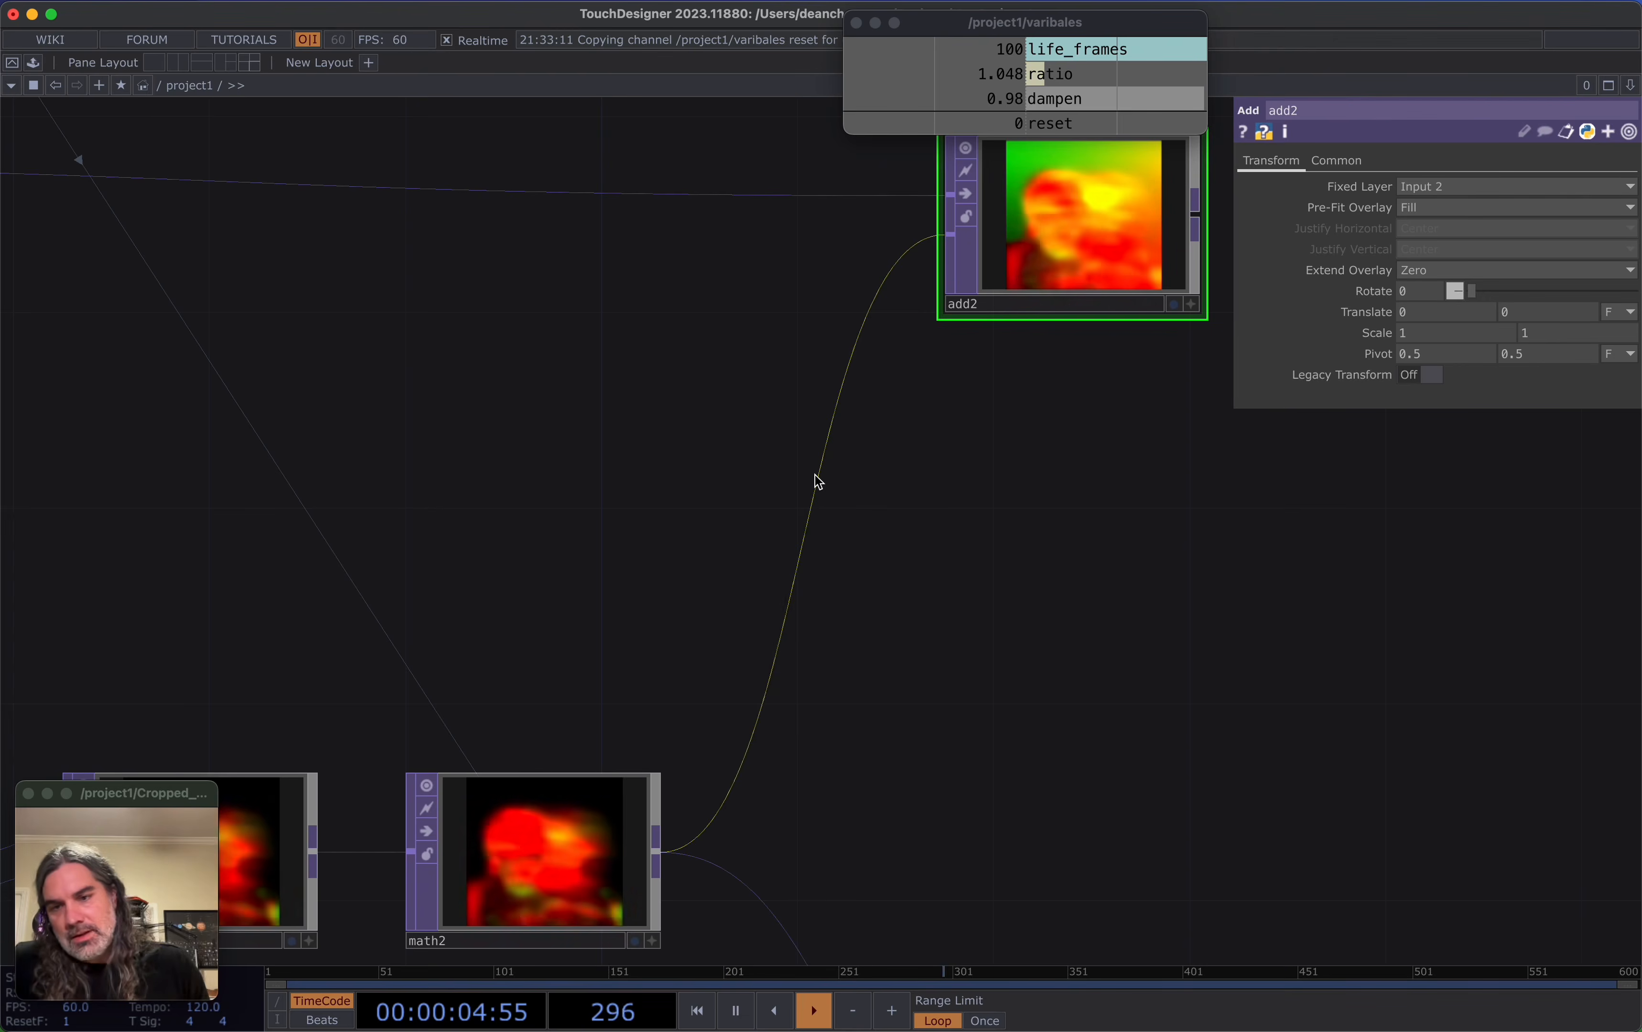
pyautogui.moveTo(784, 584); pyautogui.dragTo(877, 550)
pyautogui.scroll(-2, 877, 551)
pyautogui.scroll(-3, 877, 553)
pyautogui.moveTo(1014, 574); pyautogui.dragTo(788, 618)
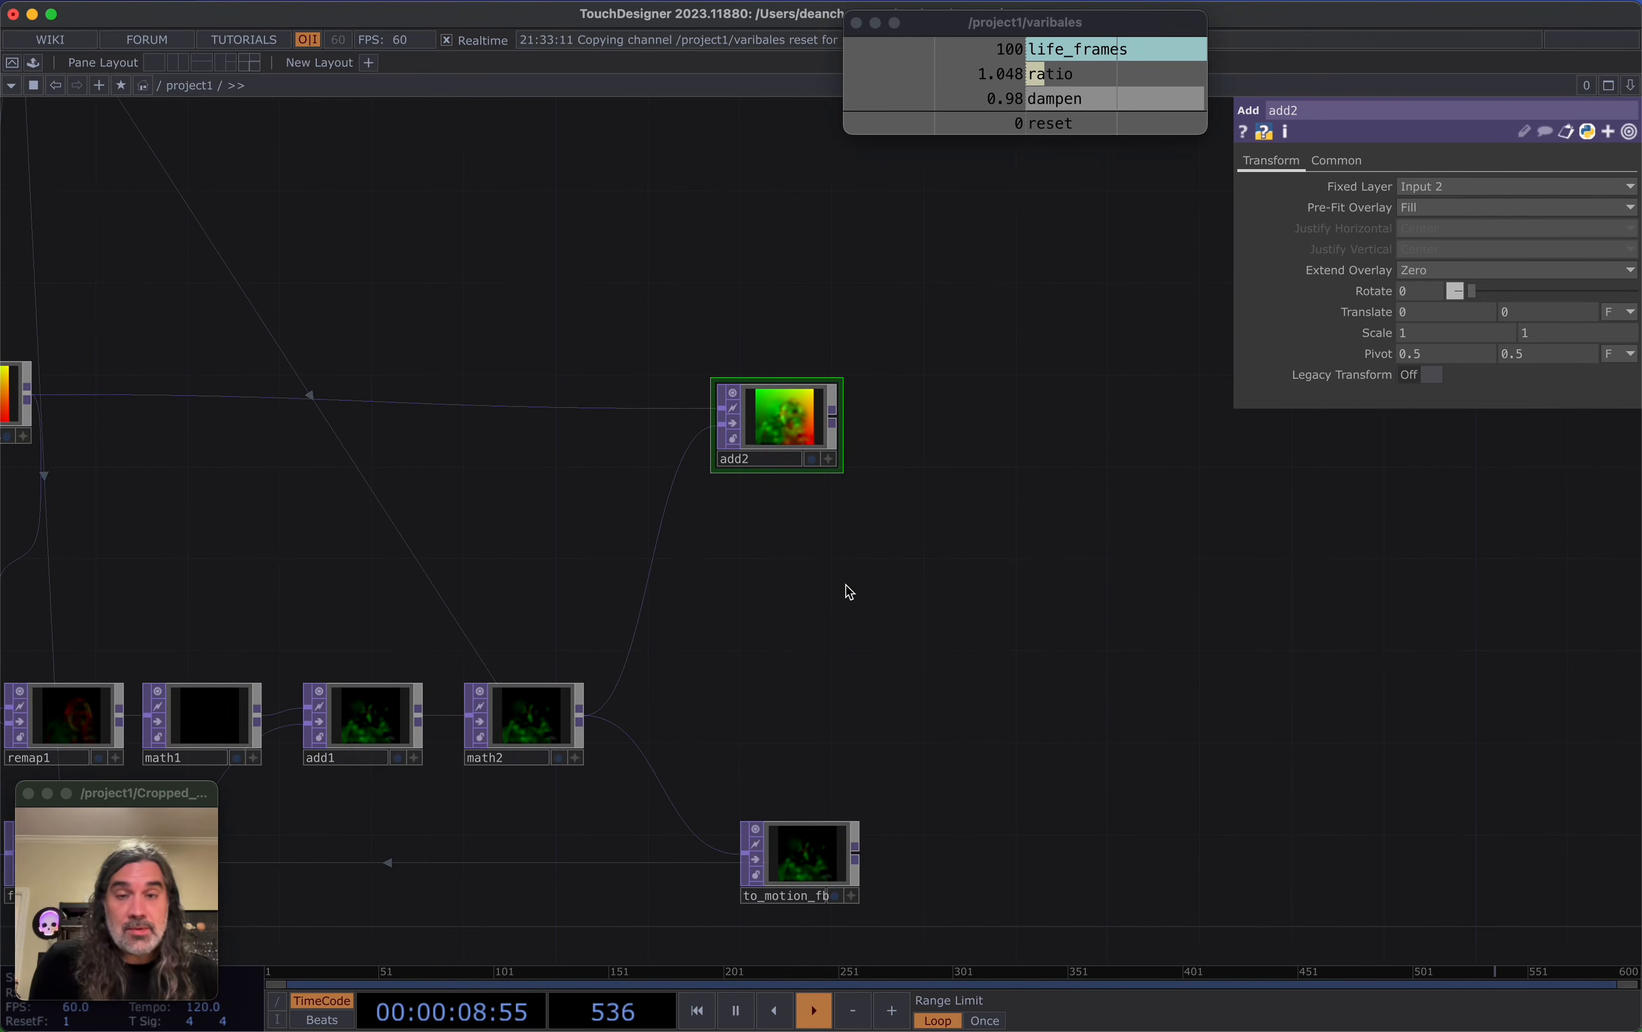
pyautogui.scroll(-2, 849, 594)
pyautogui.moveTo(785, 481); pyautogui.dragTo(802, 566)
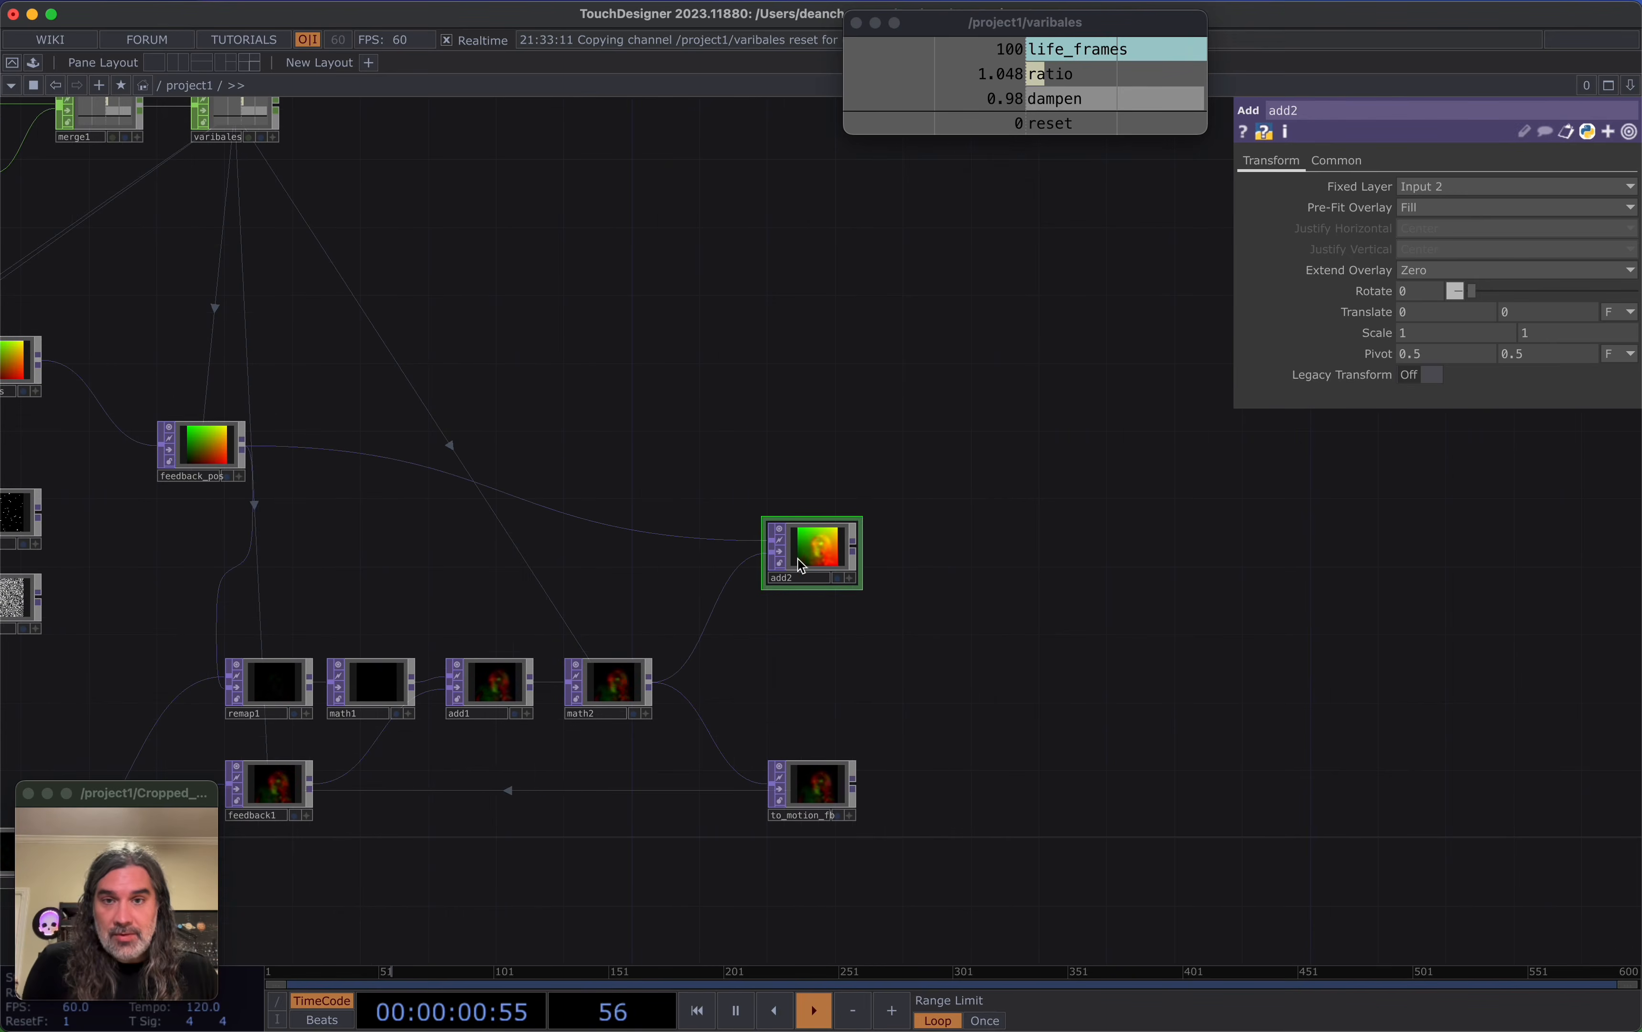
# Add a Null TOP named to_pos_fb after add2 and align to_motion_fb beneath it
pyautogui.click(952, 446)
pyautogui.click(863, 330)
pyautogui.click(919, 387)
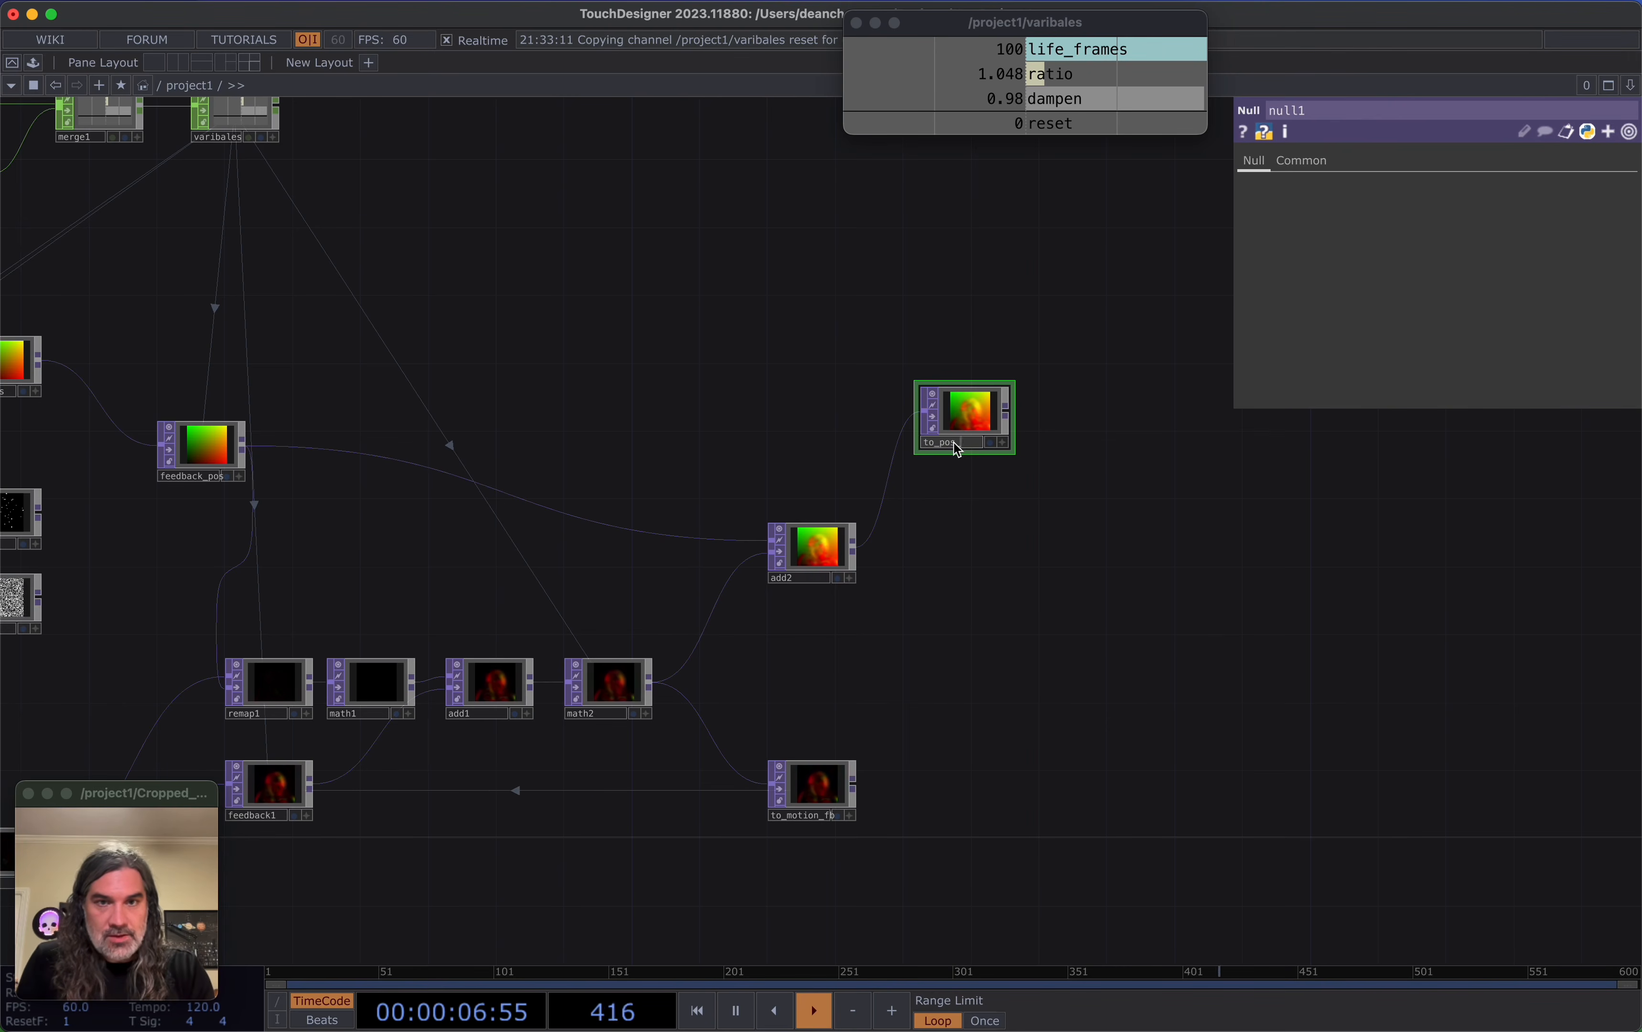
pyautogui.moveTo(823, 787); pyautogui.dragTo(976, 786)
# Make to_pos_fb the target of feedback_pos and inspect the resulting position feedback image
pyautogui.moveTo(937, 409); pyautogui.dragTo(208, 437)
pyautogui.moveTo(410, 417); pyautogui.dragTo(574, 414)
pyautogui.scroll(4, 357, 459)
pyautogui.scroll(5, 392, 444)
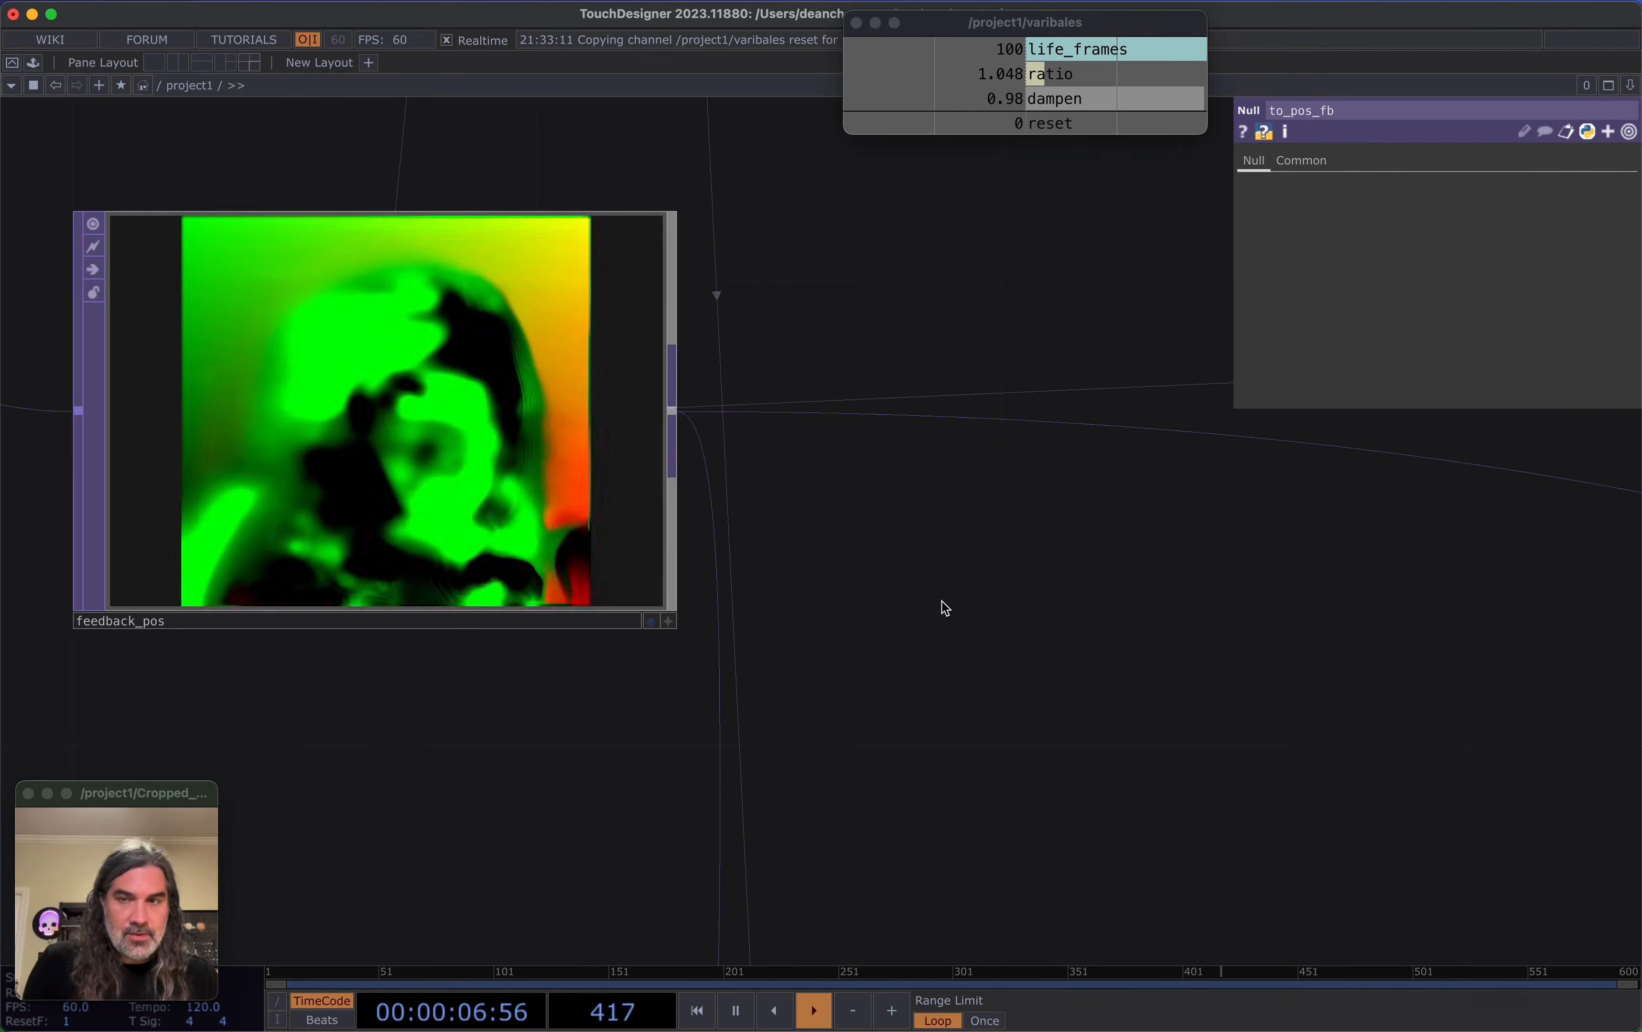
pyautogui.scroll(-10, 942, 602)
pyautogui.moveTo(922, 632); pyautogui.dragTo(652, 607)
pyautogui.scroll(4, 864, 613)
pyautogui.scroll(1, 863, 614)
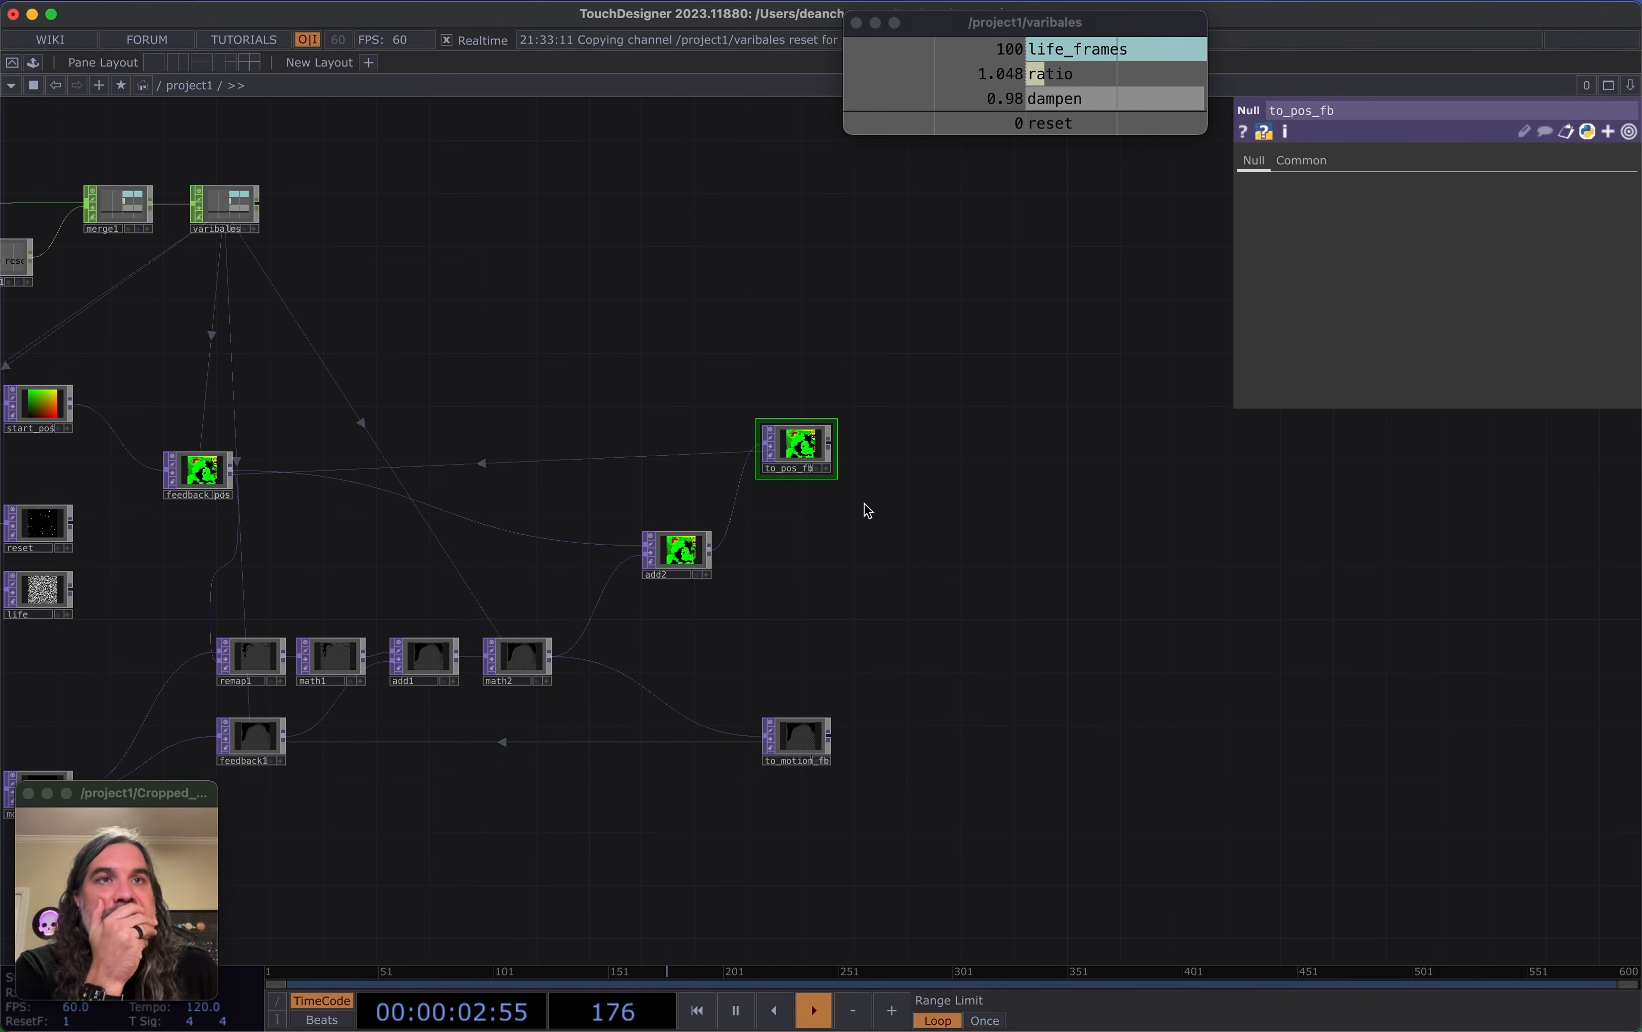
# Add a Circle SOP above to_pos_fb and set both of its radius values to 0.005
pyautogui.moveTo(867, 511); pyautogui.dragTo(531, 498)
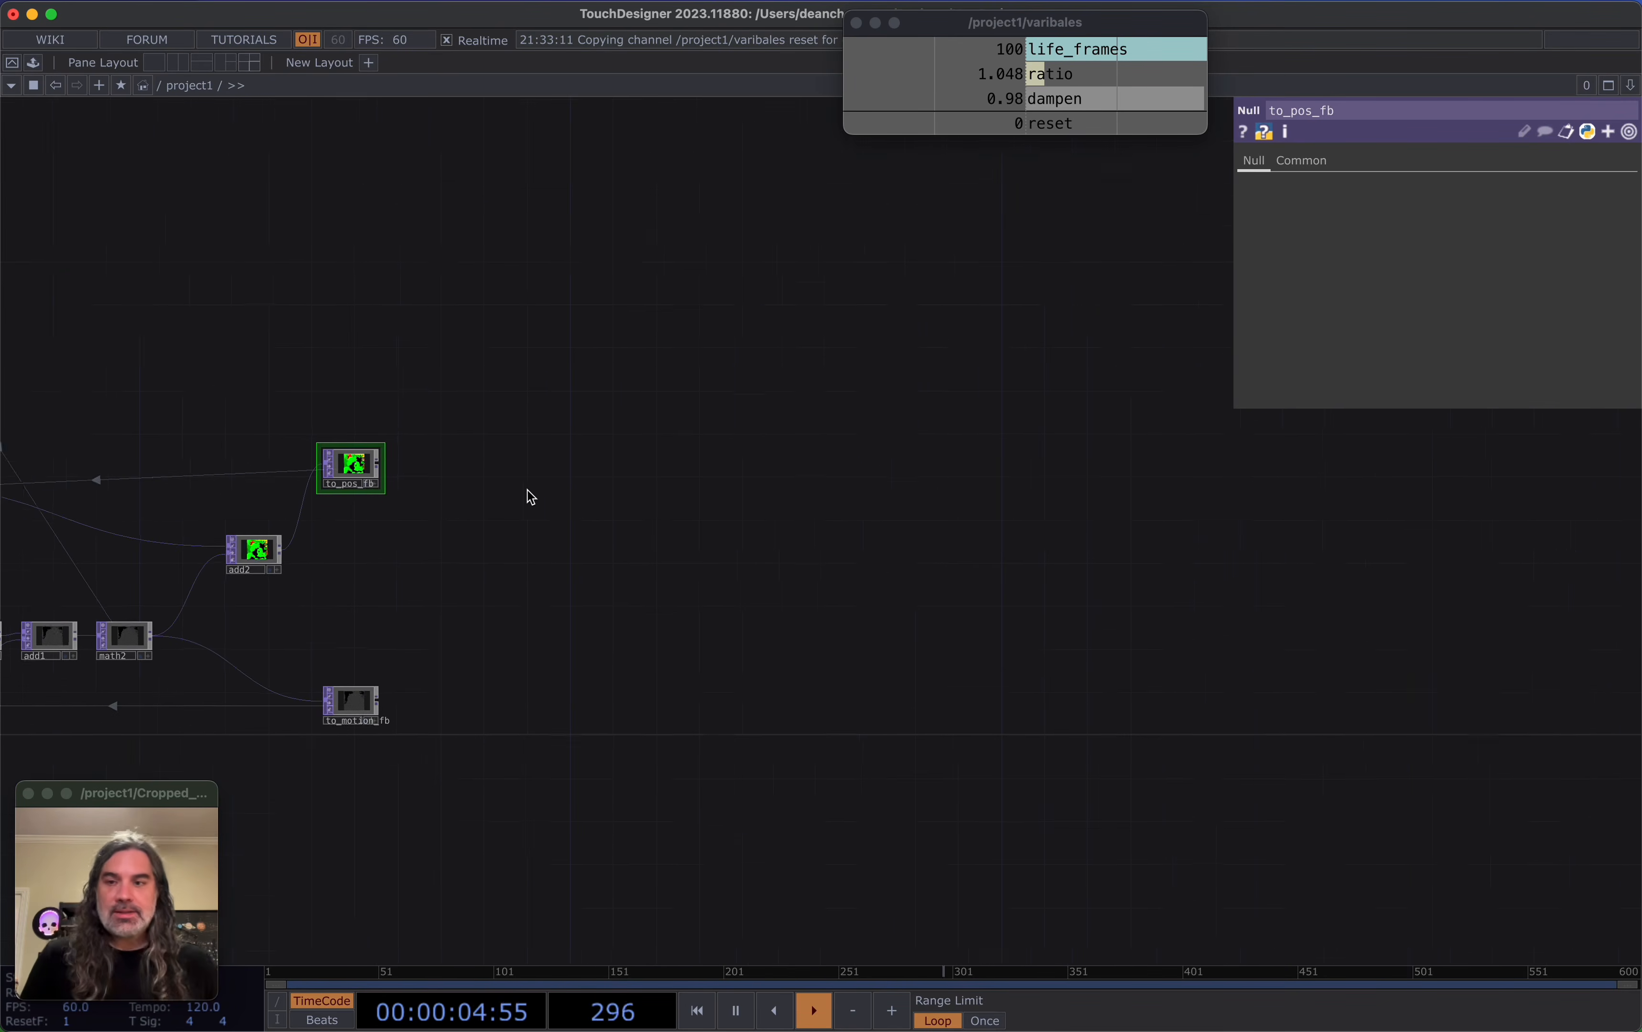
pyautogui.scroll(-1, 762, 536)
pyautogui.moveTo(762, 535); pyautogui.dragTo(1053, 541)
pyautogui.moveTo(898, 525); pyautogui.dragTo(711, 531)
pyautogui.moveTo(1073, 483); pyautogui.dragTo(735, 523)
pyautogui.scroll(1, 636, 494)
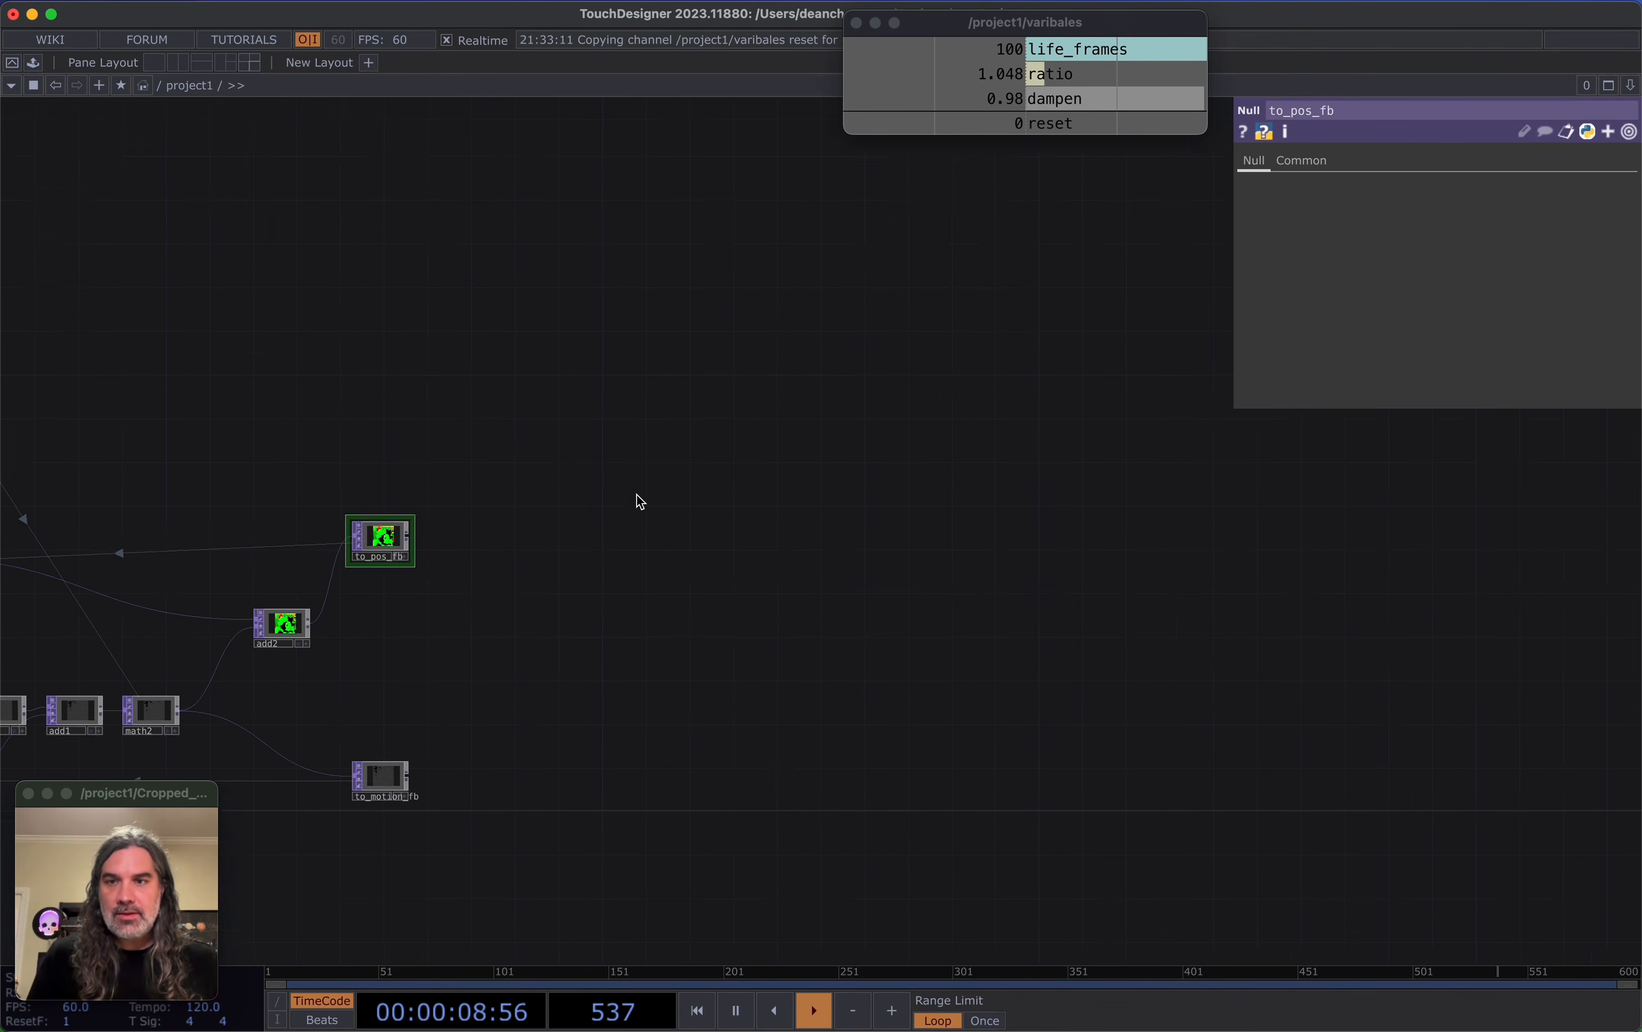
pyautogui.press('Tab')
pyautogui.click(426, 134)
pyautogui.write('c')
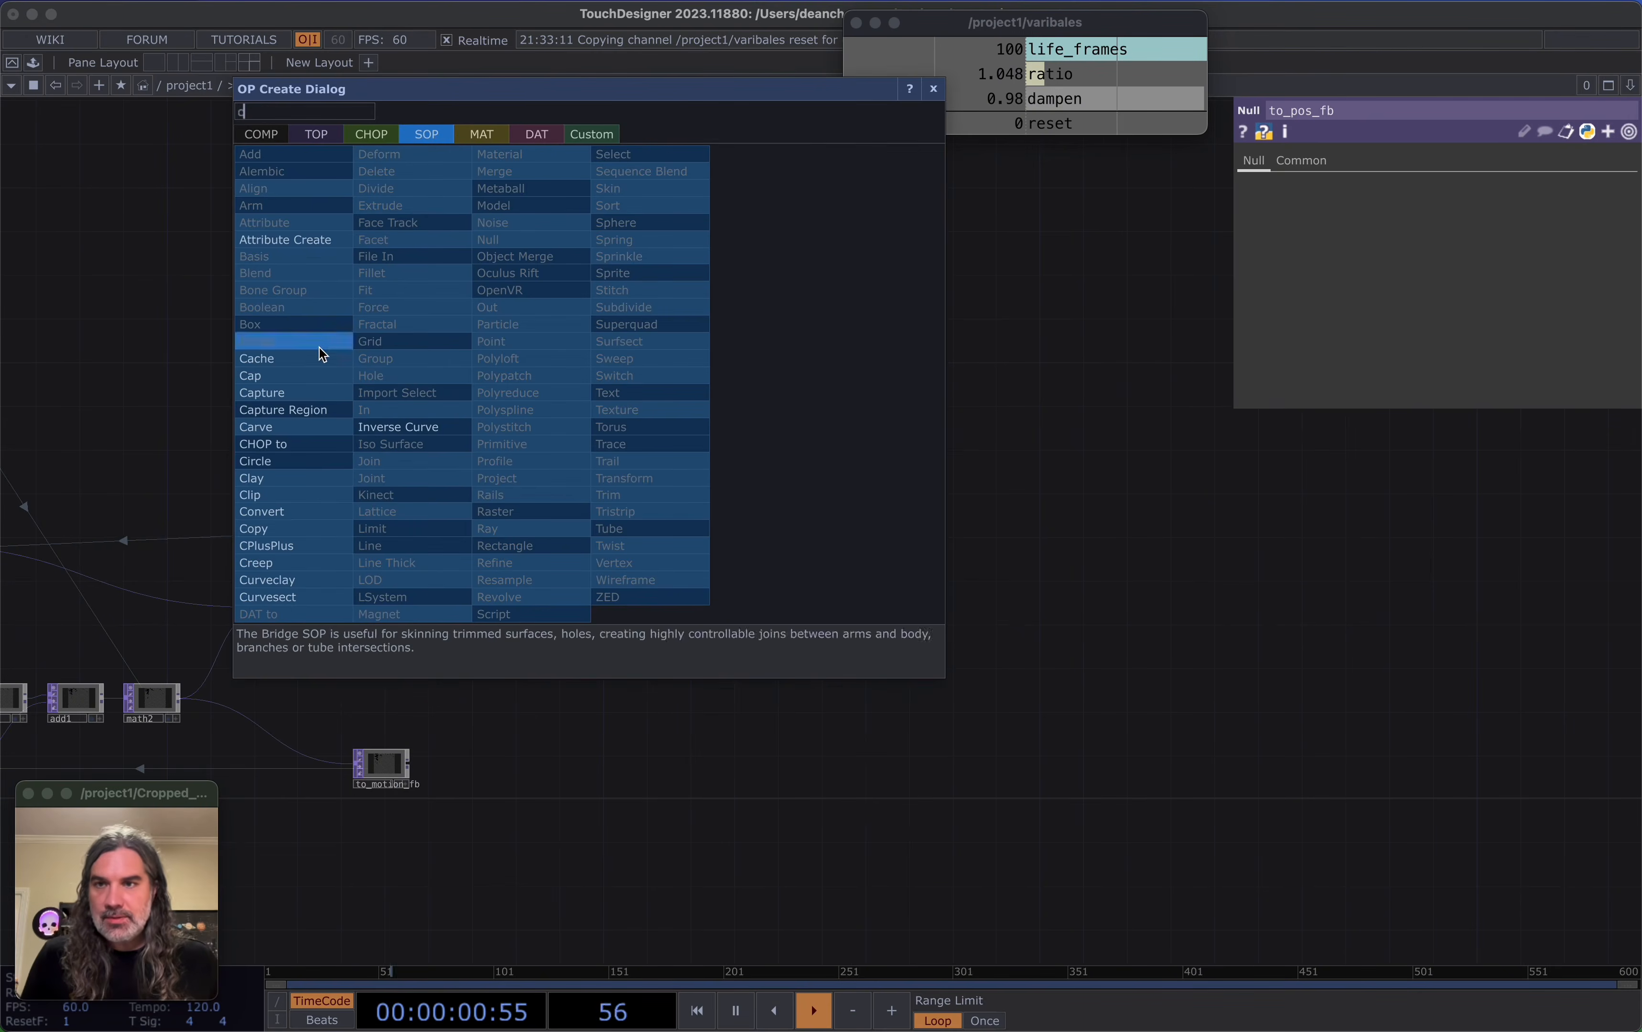
pyautogui.click(283, 461)
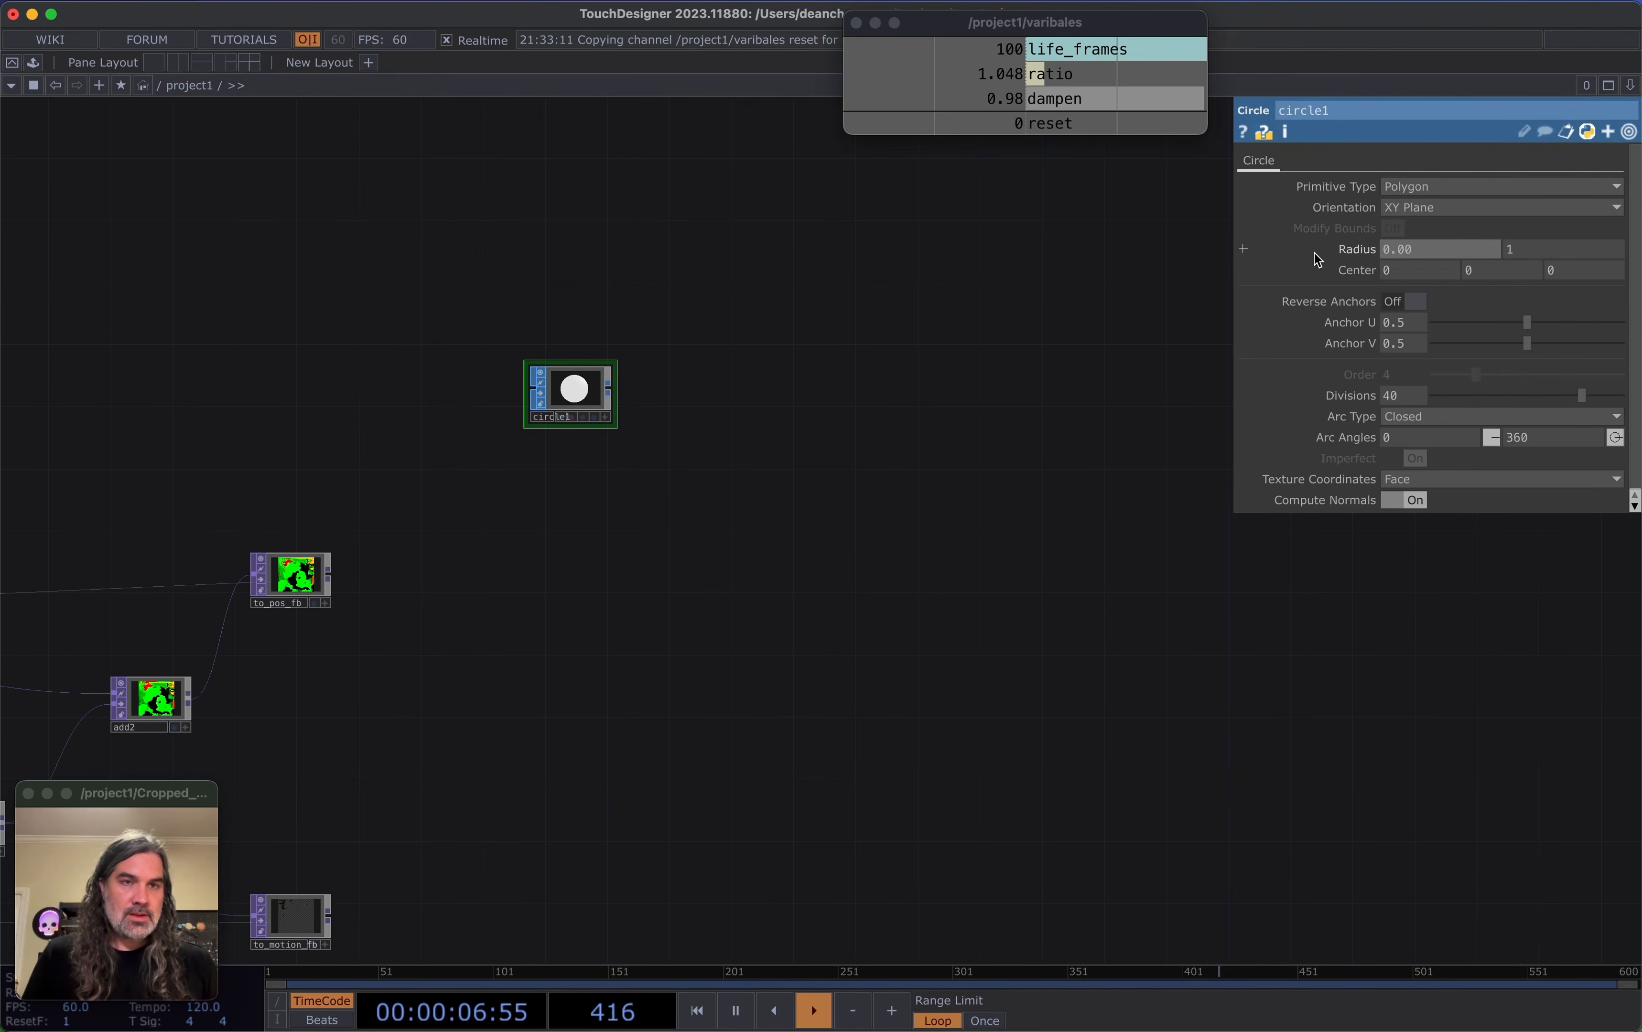
pyautogui.press('Tab')
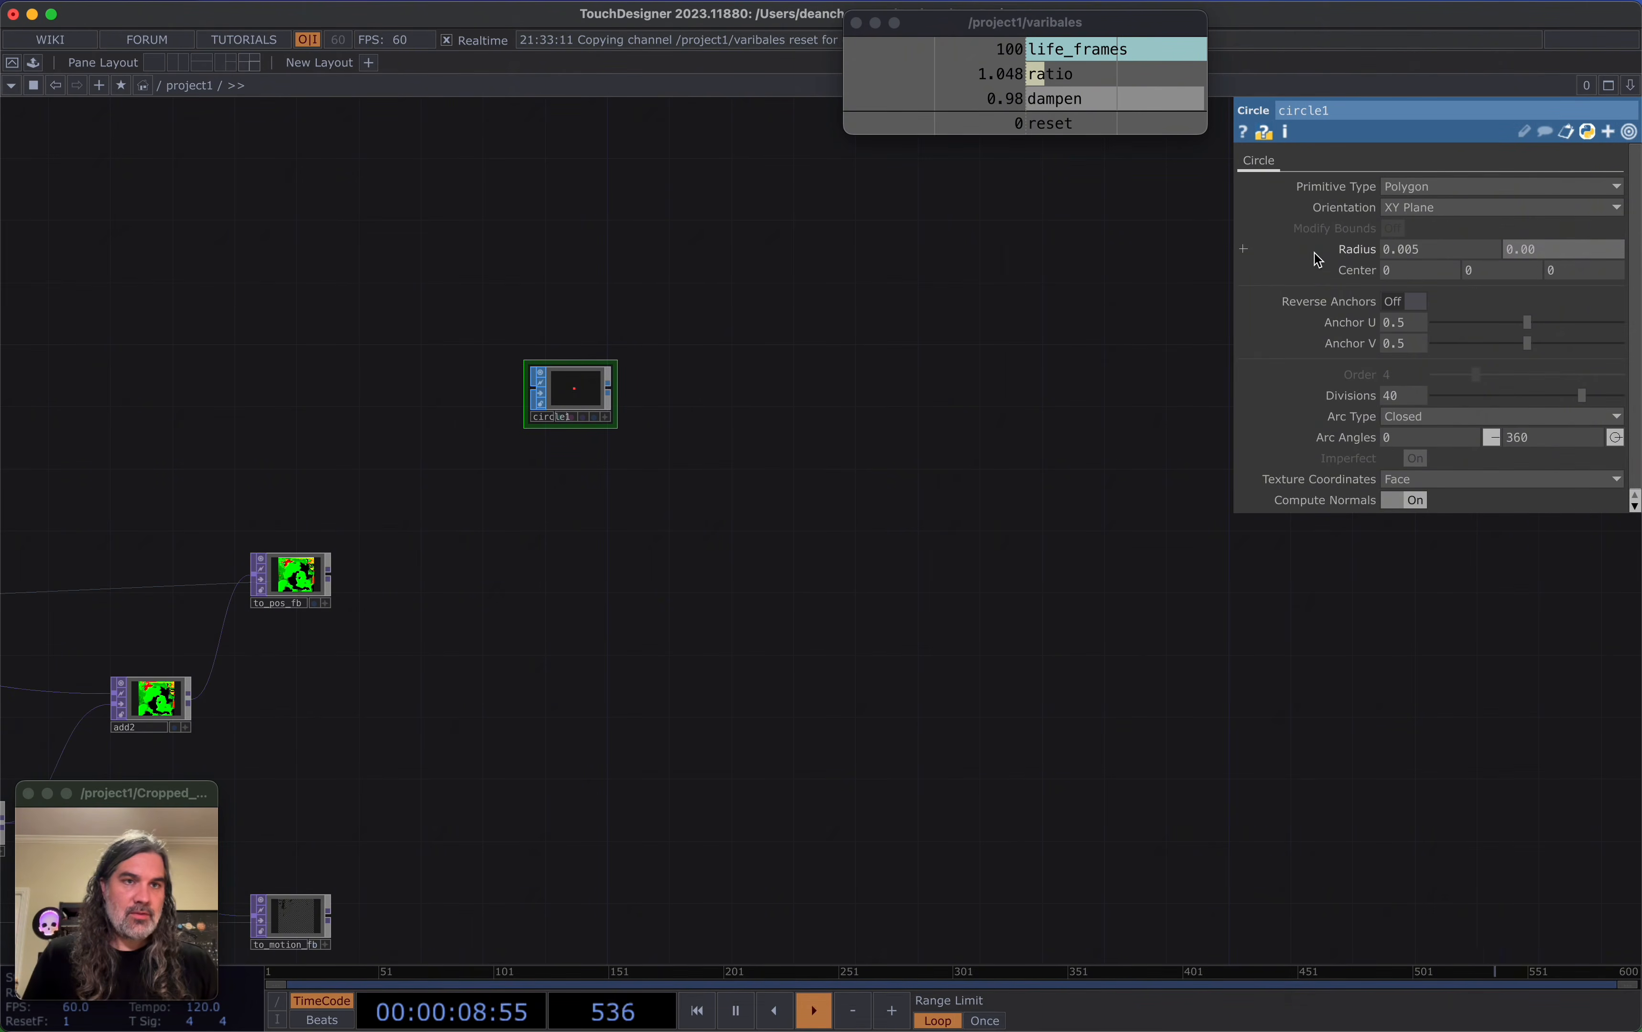
# Add a Geometry COMP fed by the output of circle1
pyautogui.moveTo(768, 404); pyautogui.dragTo(766, 400)
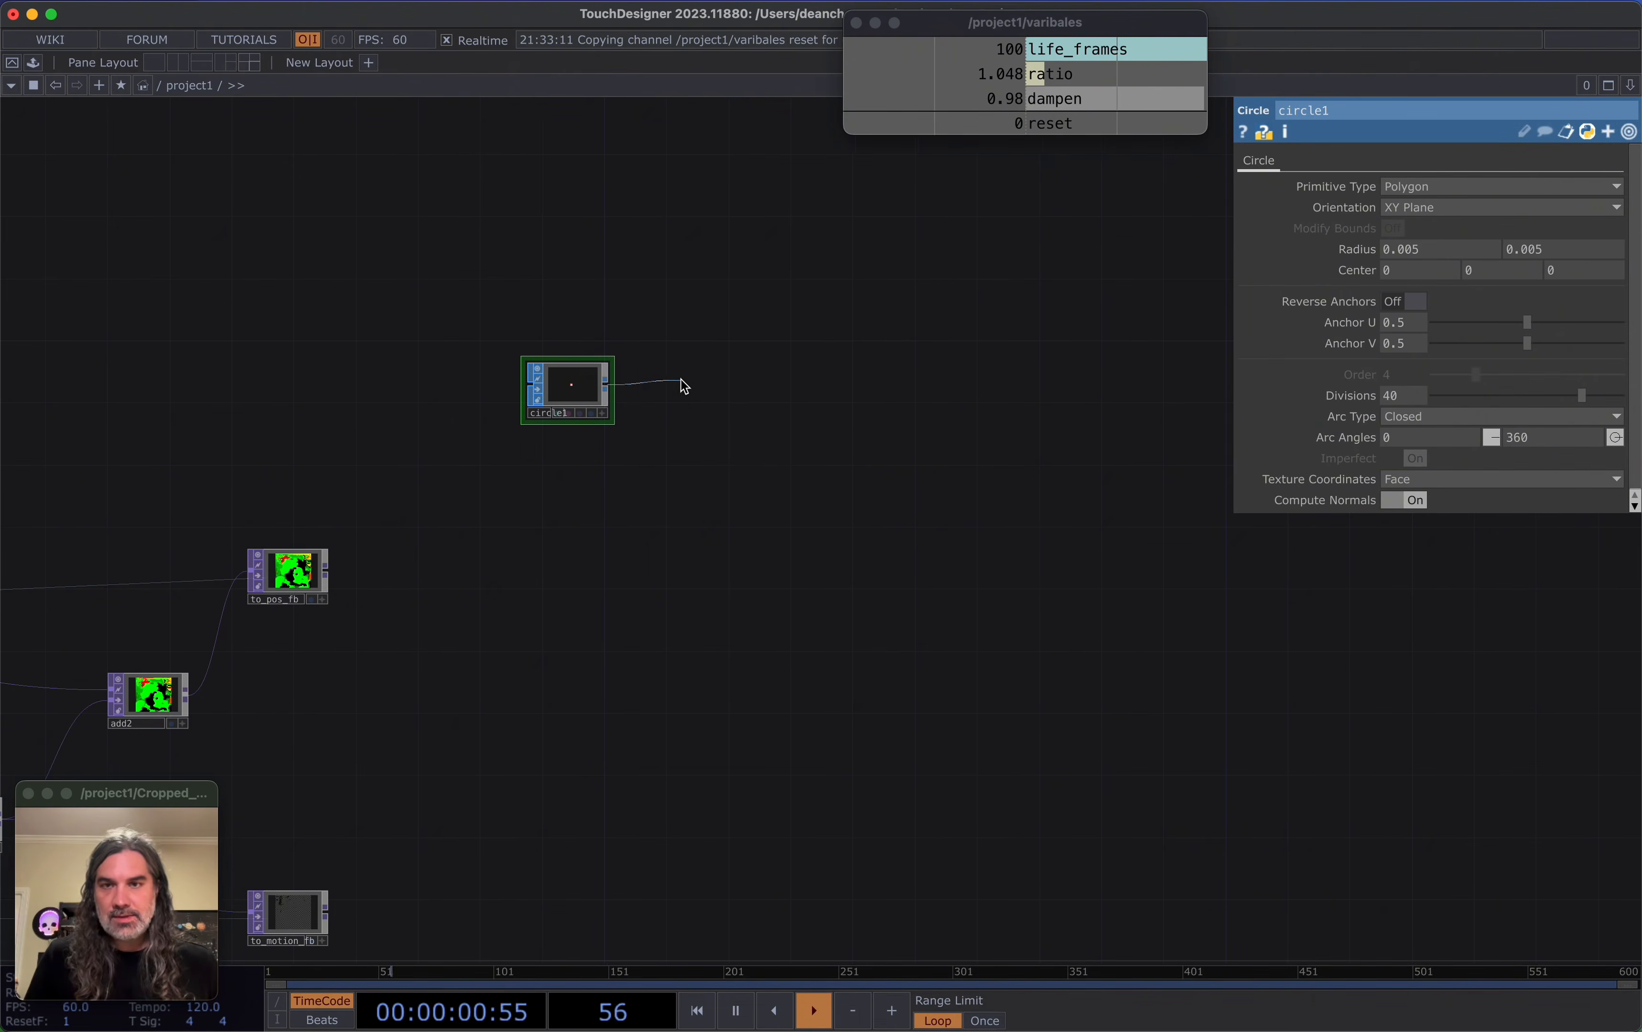
pyautogui.press('Tab')
pyautogui.click(352, 137)
pyautogui.write('ge')
pyautogui.click(355, 292)
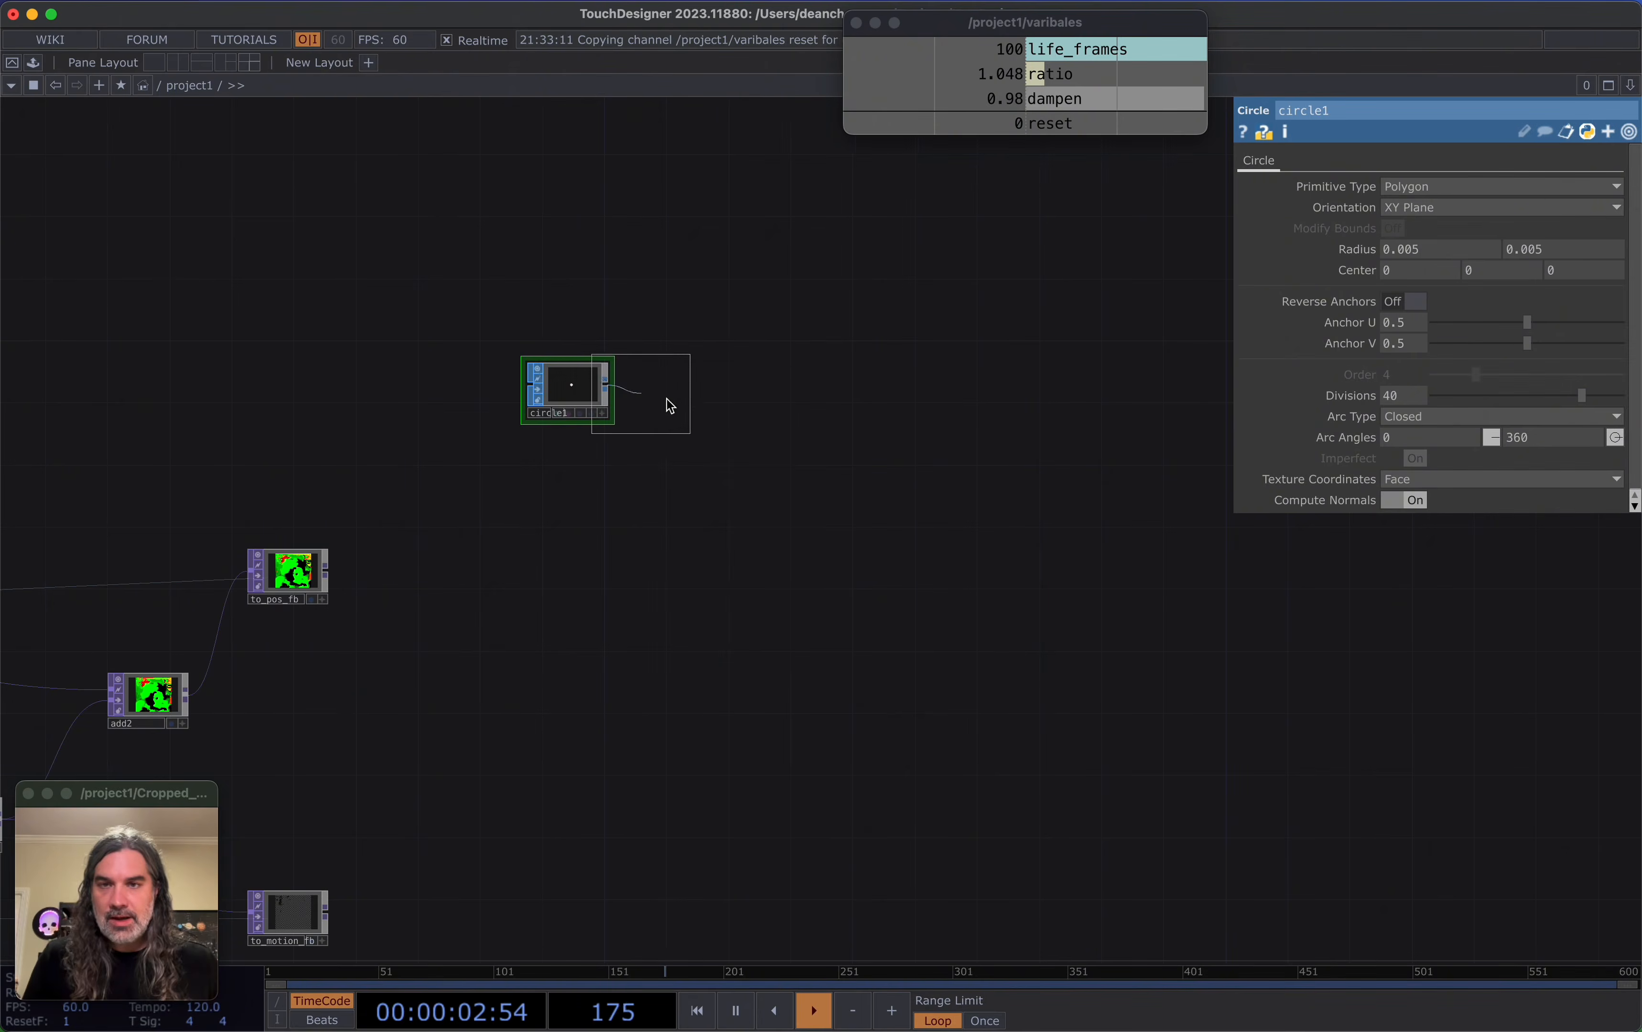
pyautogui.click(670, 406)
# Add a Constant MAT above geo1
pyautogui.press('Tab')
pyautogui.click(557, 68)
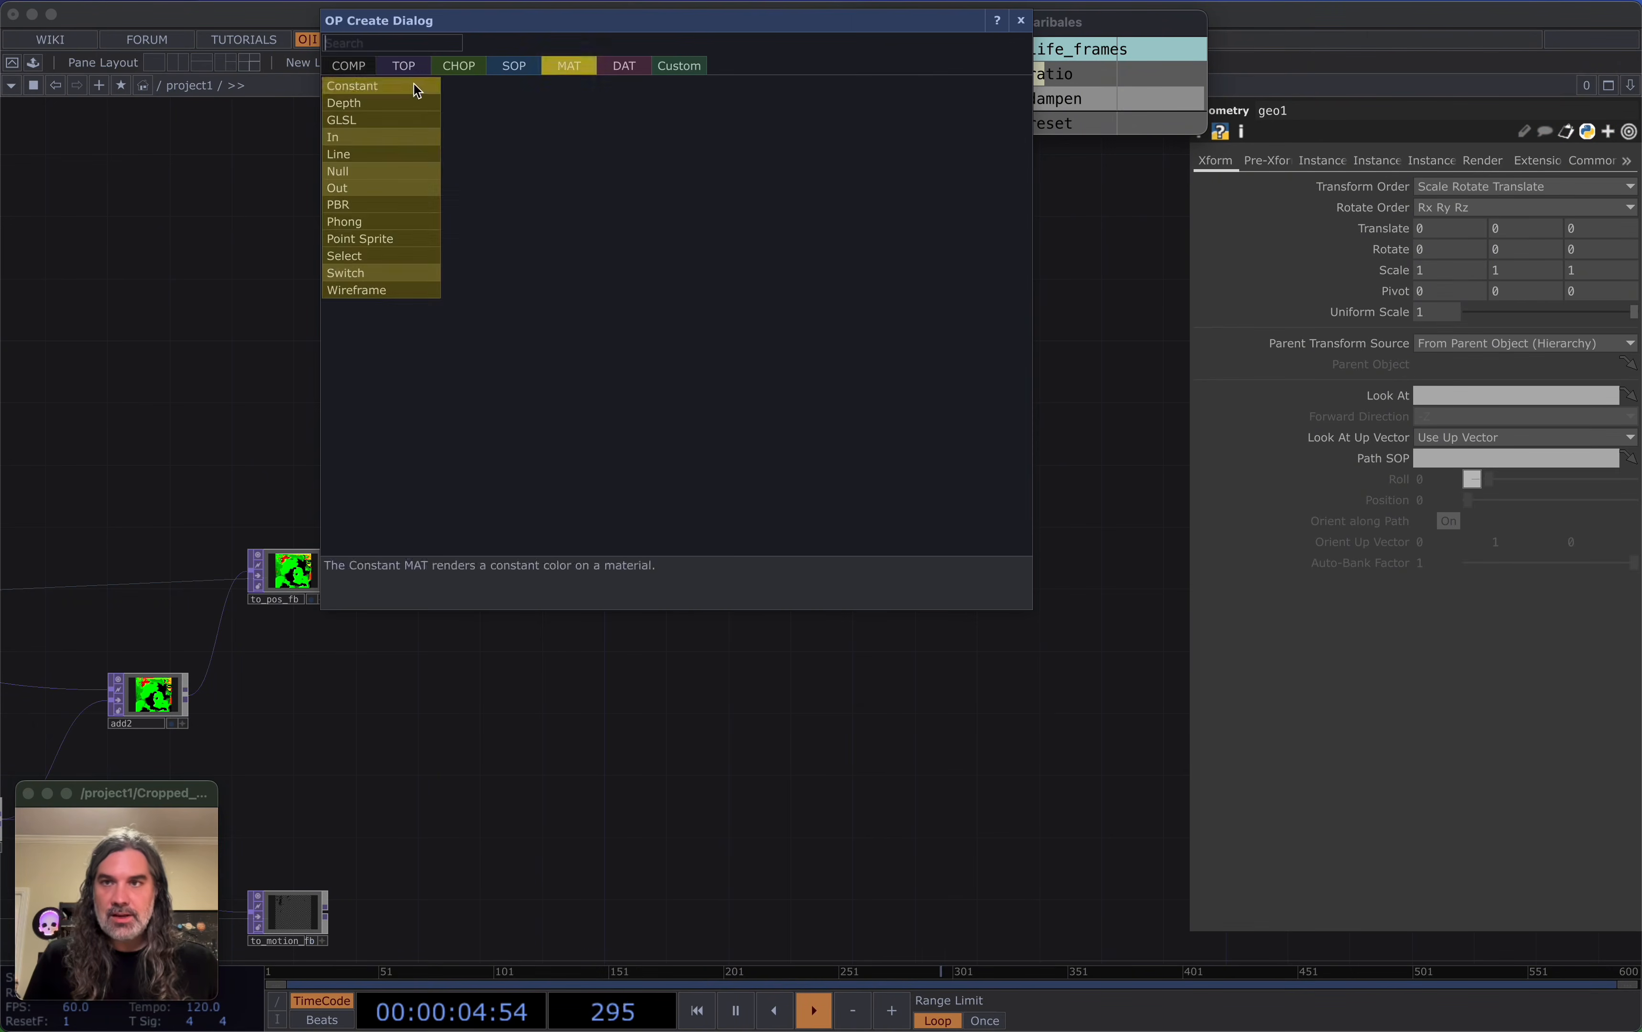
pyautogui.click(414, 85)
pyautogui.click(693, 256)
# Add a Camera COMP beside geo1 and assign the constant3 material to geo1
pyautogui.press('Tab')
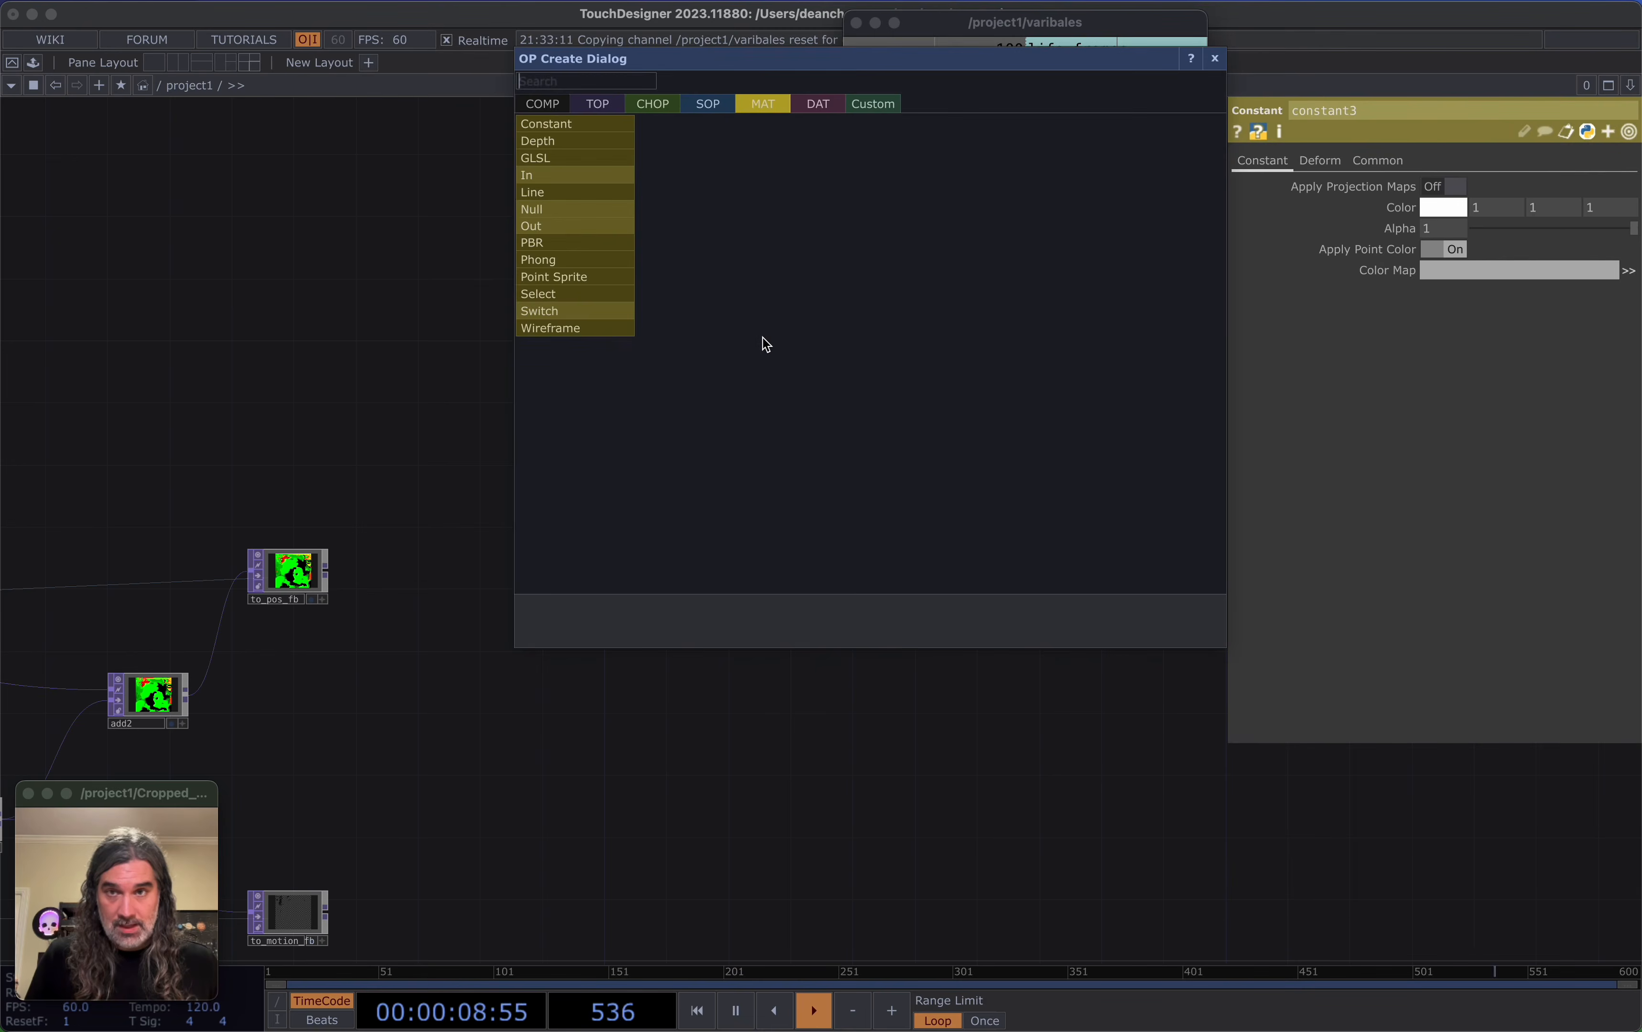
pyautogui.press('Escape')
pyautogui.press('Tab')
pyautogui.write('ca')
pyautogui.click(470, 115)
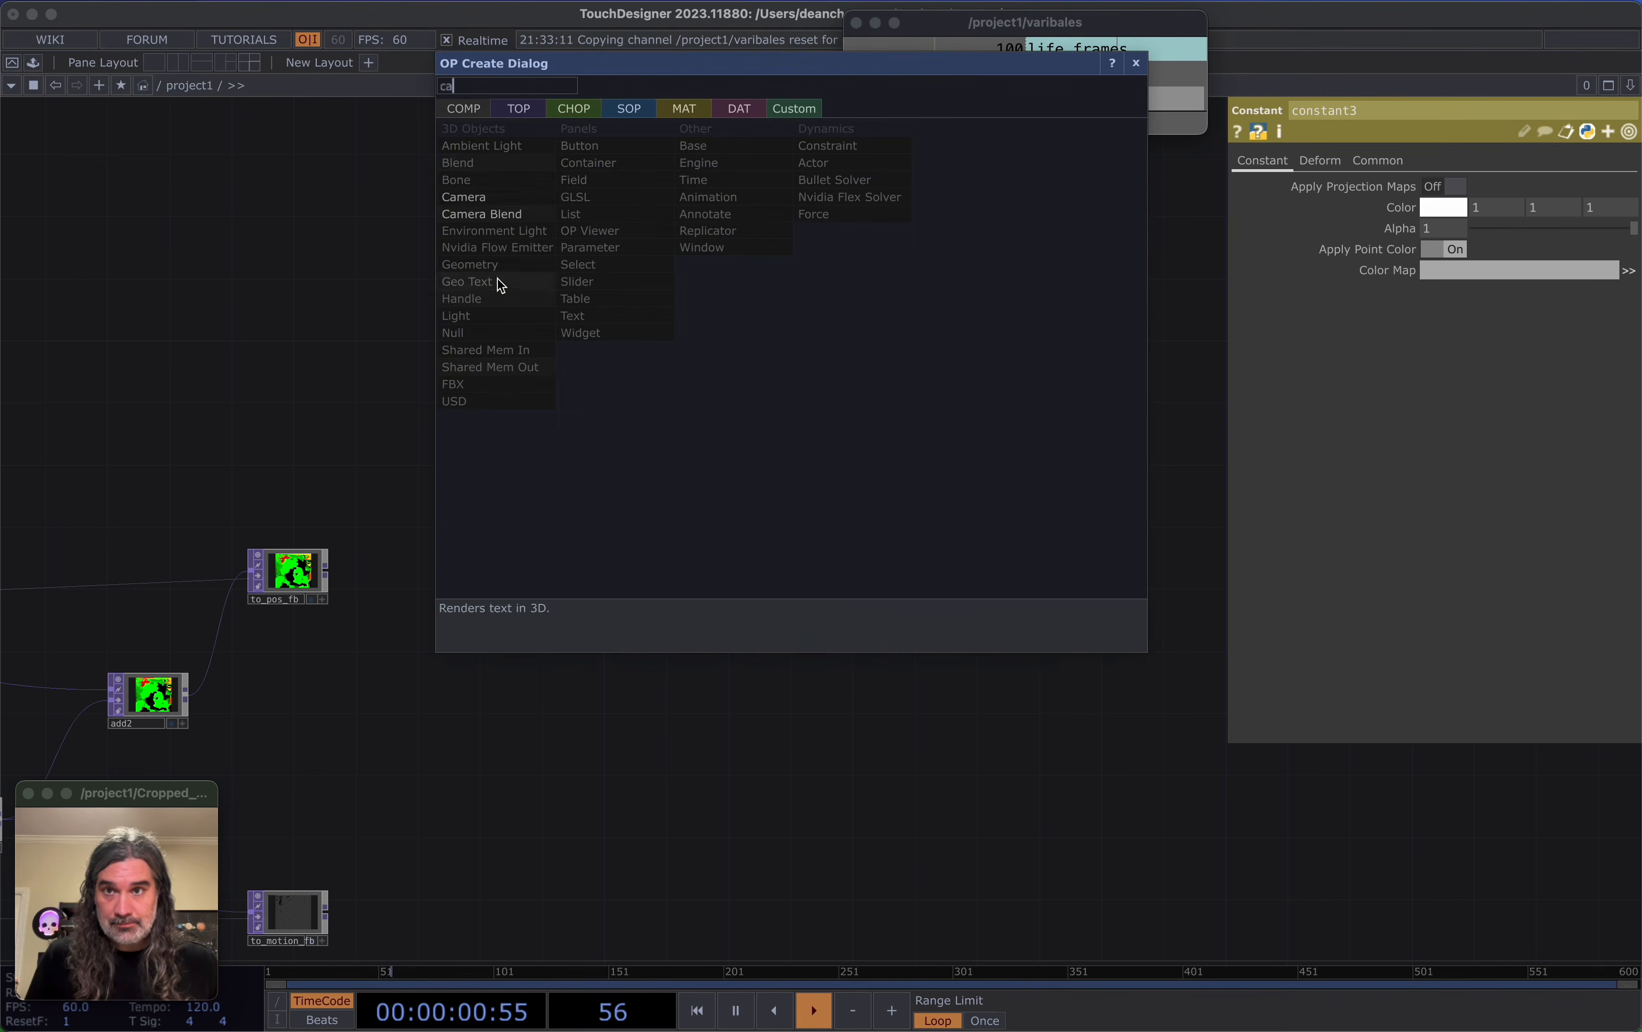
pyautogui.click(498, 279)
pyautogui.click(810, 363)
pyautogui.moveTo(693, 263); pyautogui.dragTo(693, 376)
# Add a Render TOP below geo1
pyautogui.press('Tab')
pyautogui.write('re')
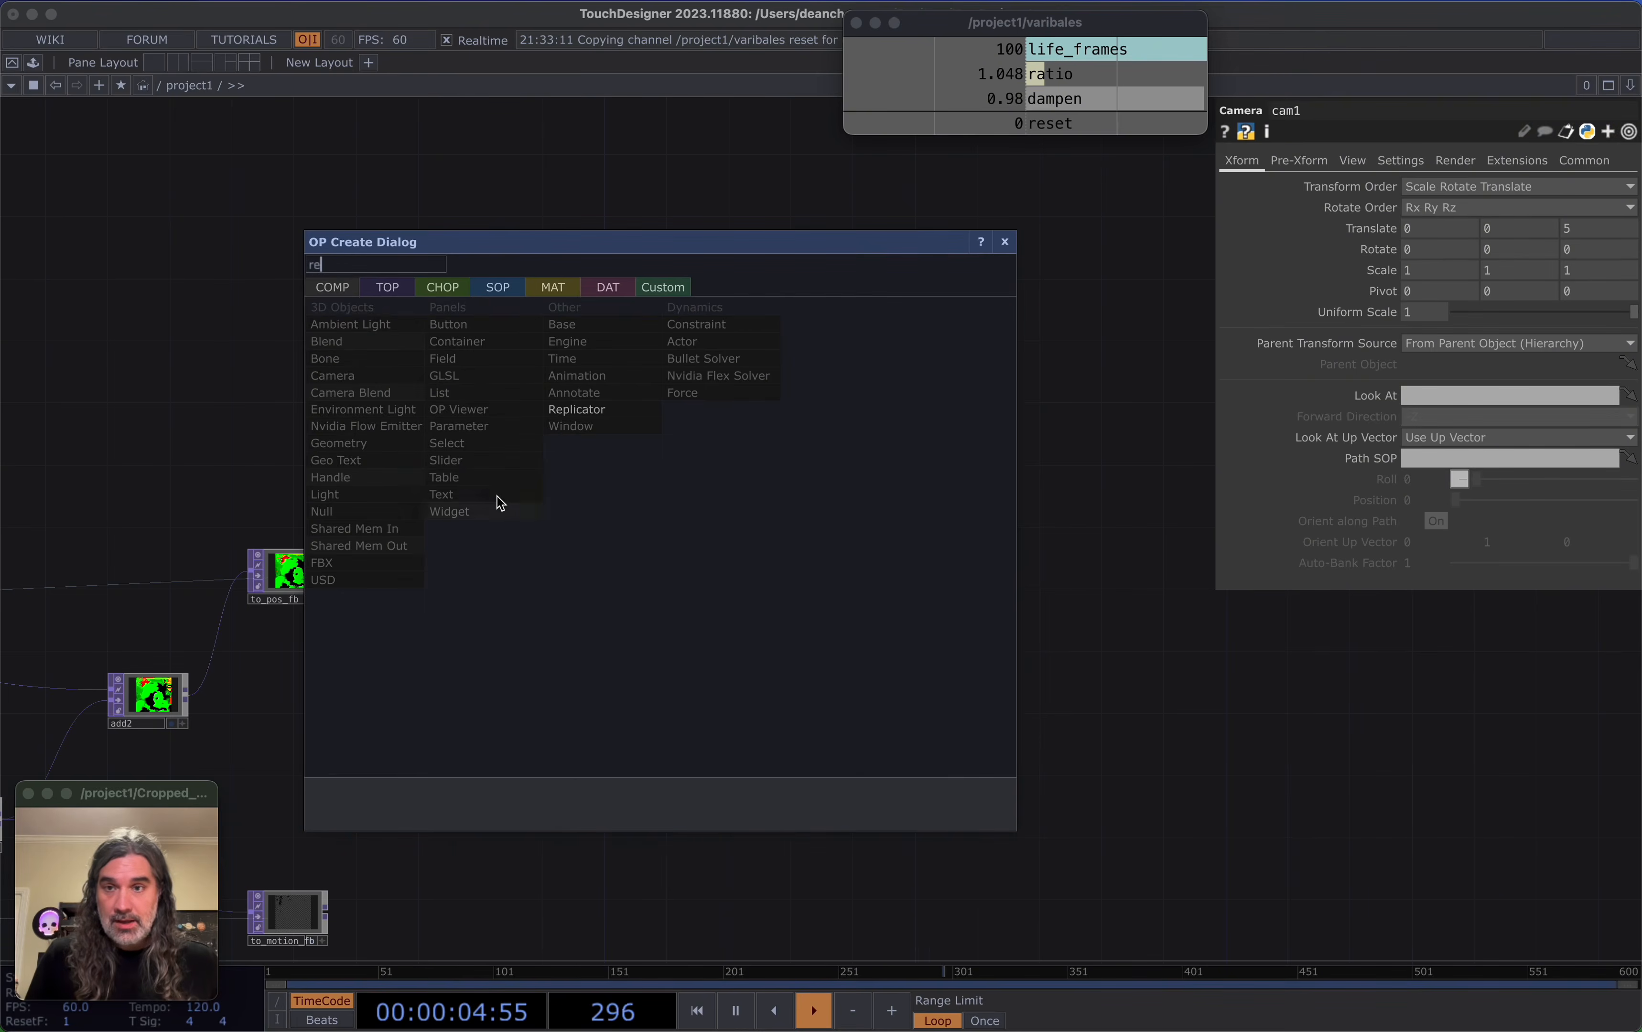
pyautogui.click(388, 290)
pyautogui.click(702, 484)
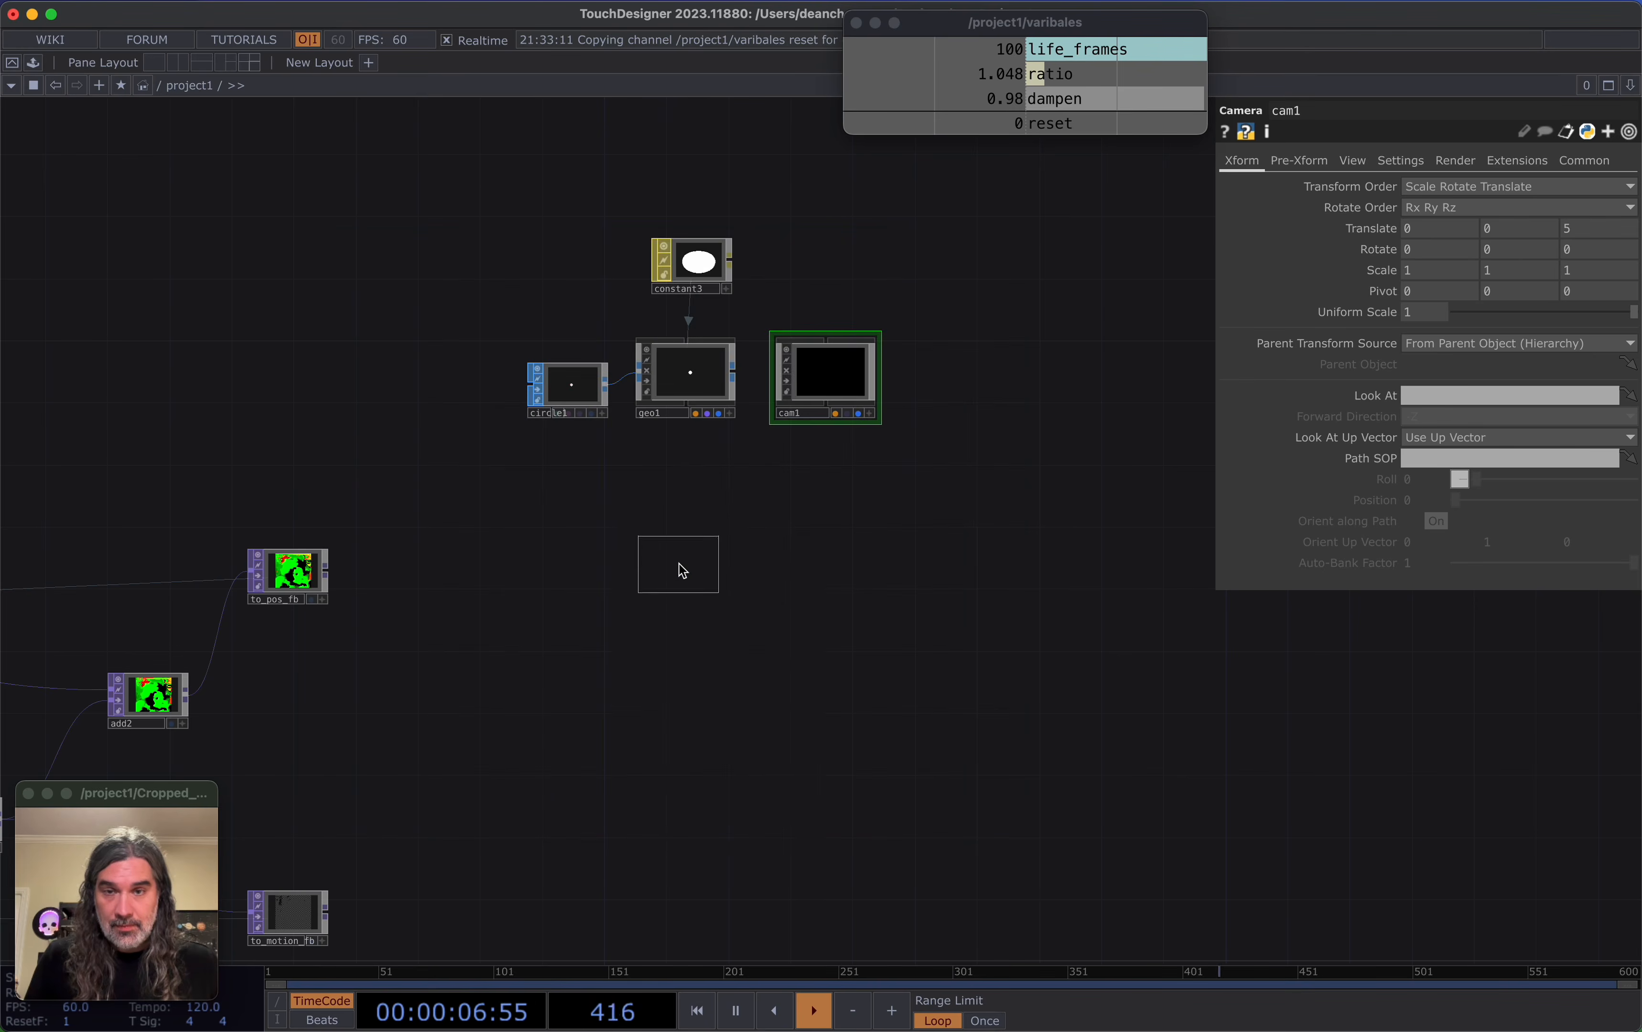
pyautogui.click(678, 565)
# Set render1's resolution to the expressions op('video').width and op('video').height
pyautogui.moveTo(803, 616); pyautogui.dragTo(986, 586)
pyautogui.scroll(5, 920, 538)
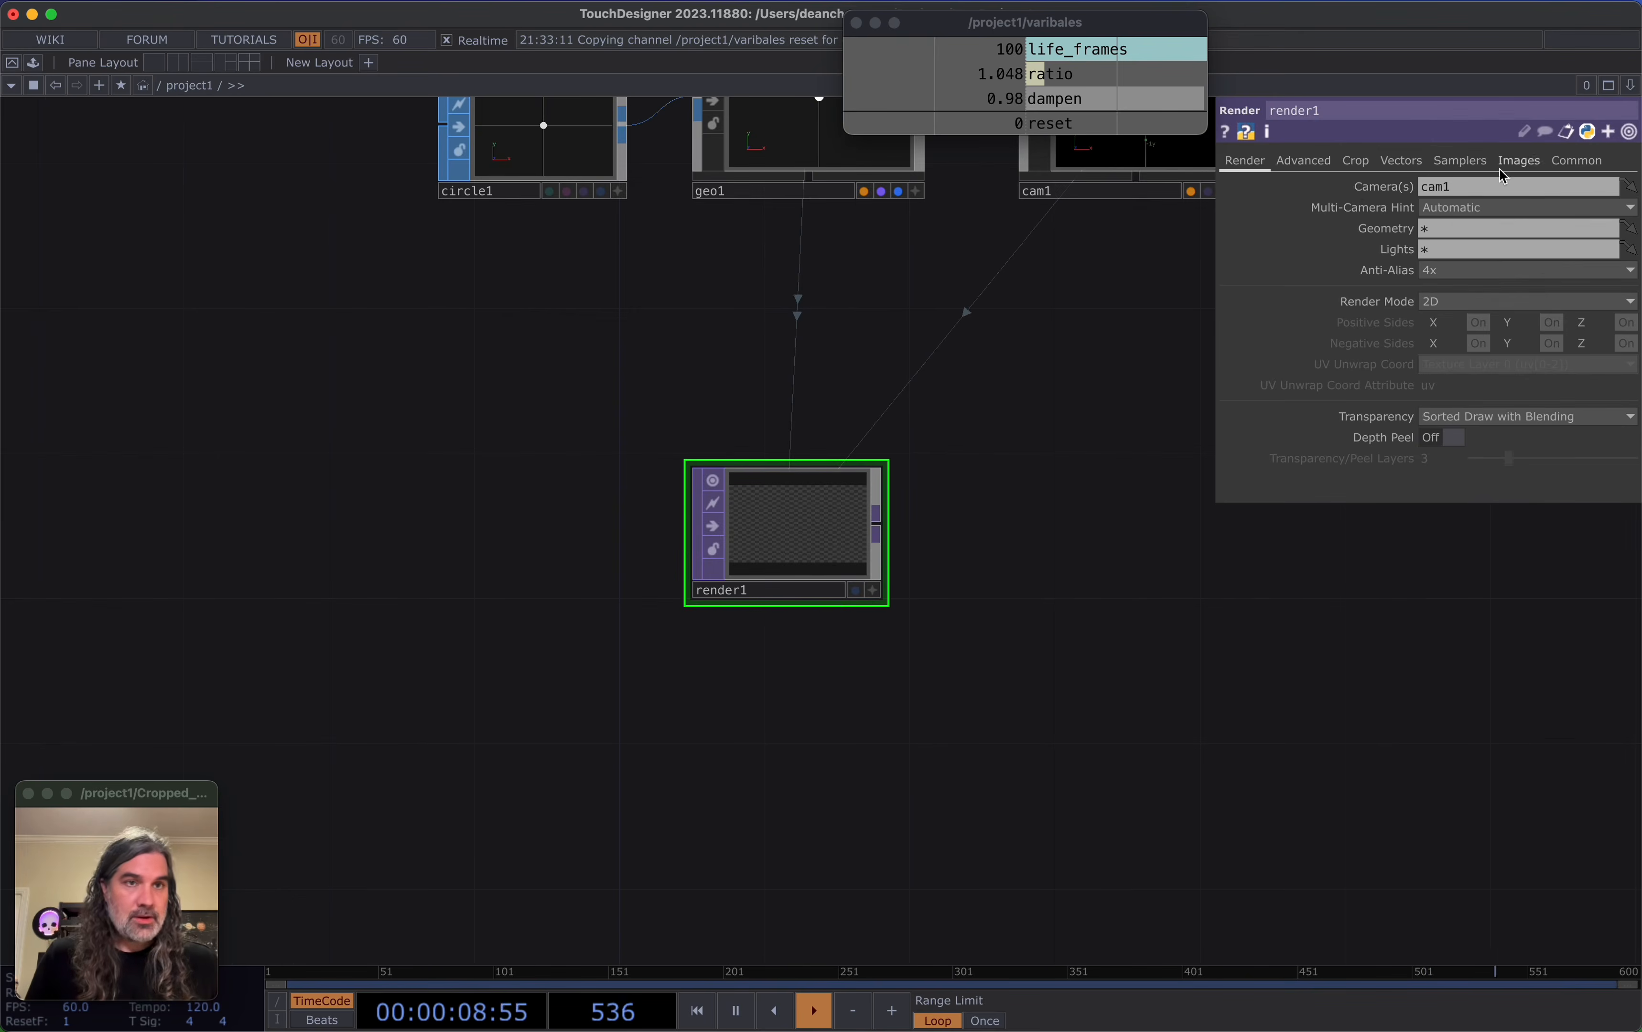
pyautogui.click(1575, 164)
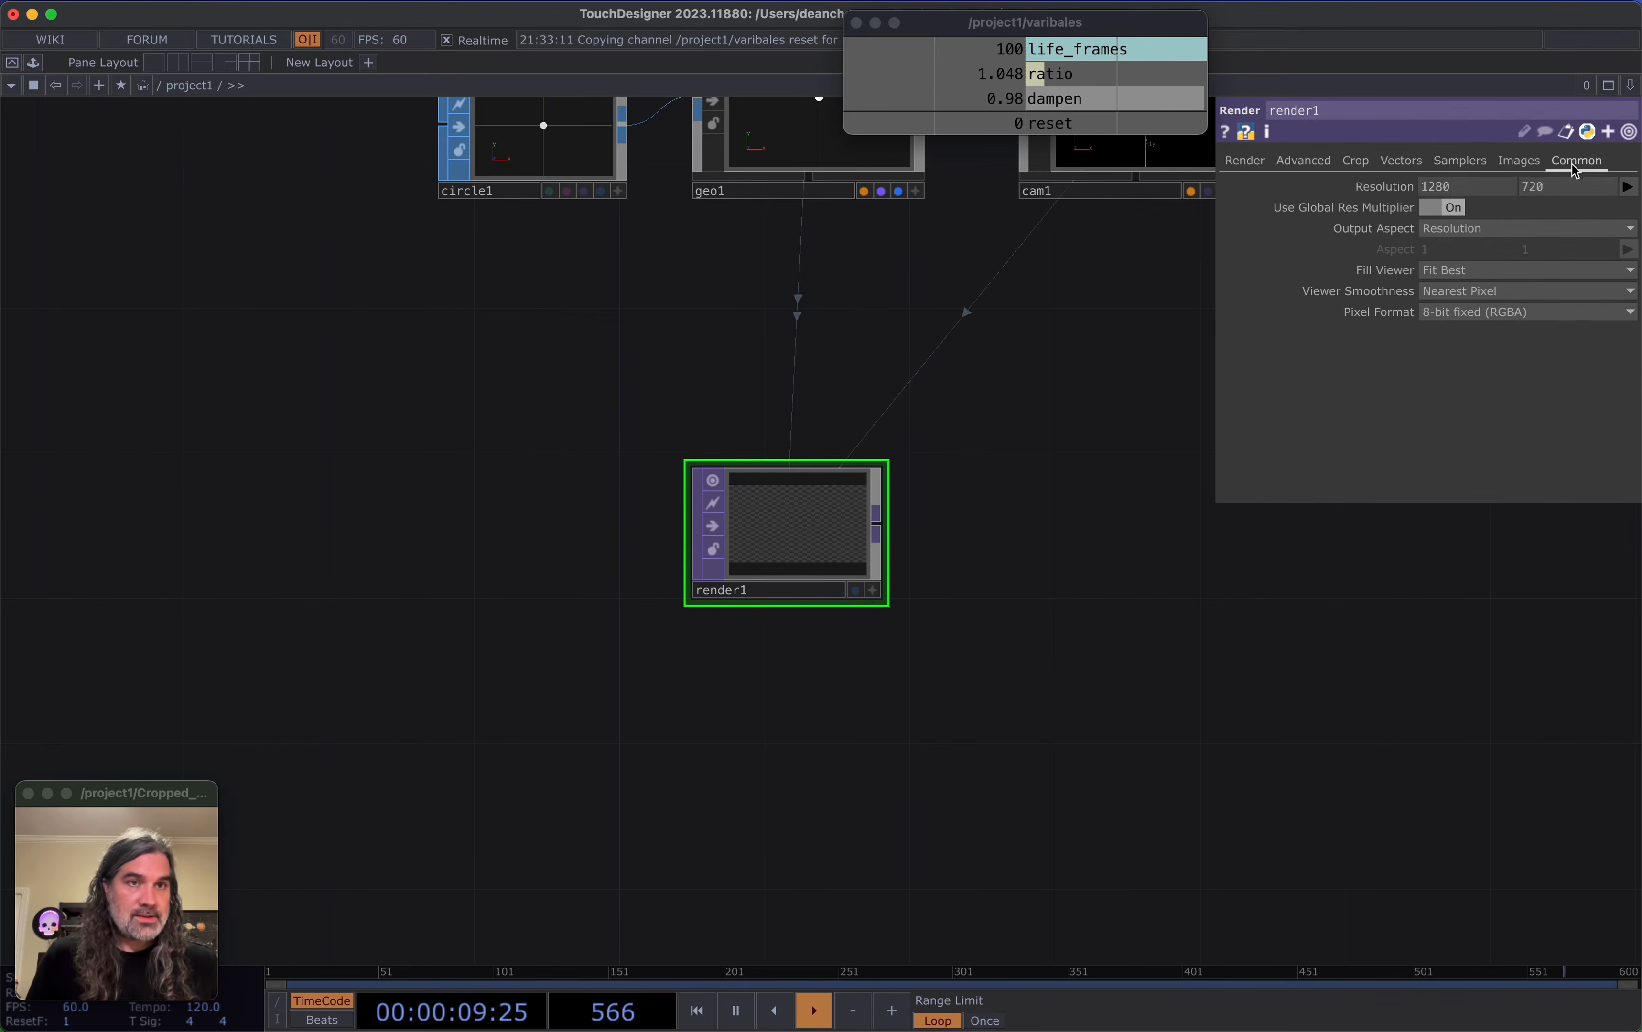
pyautogui.click(1379, 189)
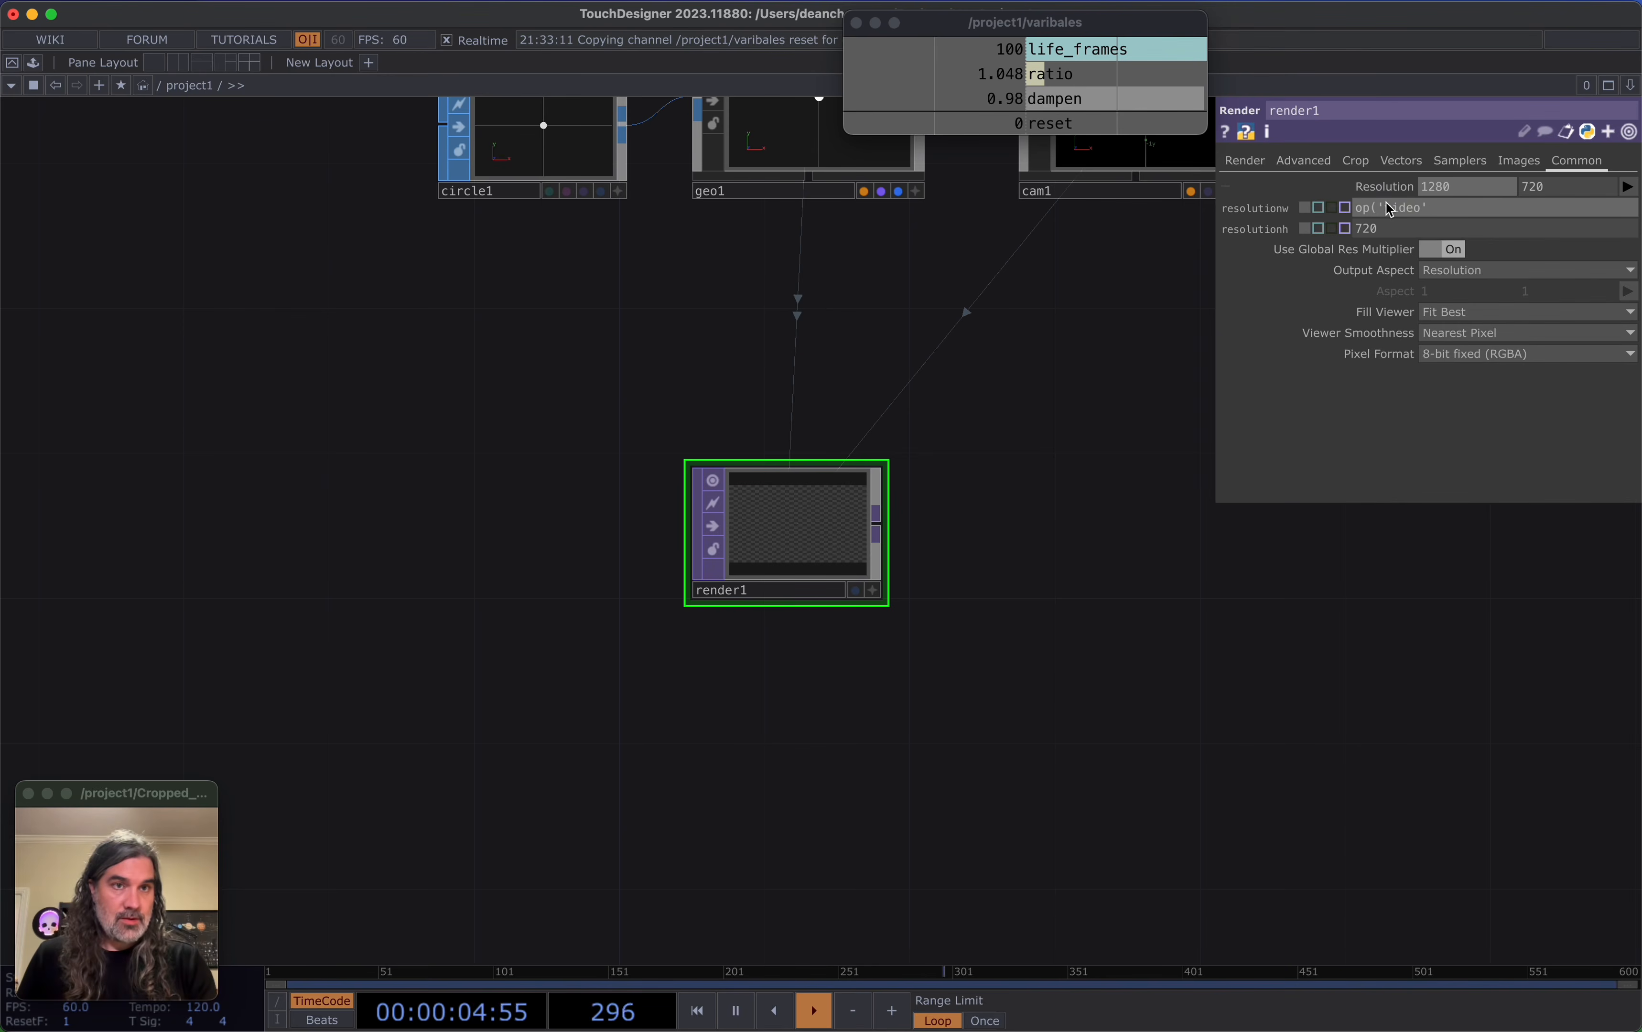
pyautogui.write('th')
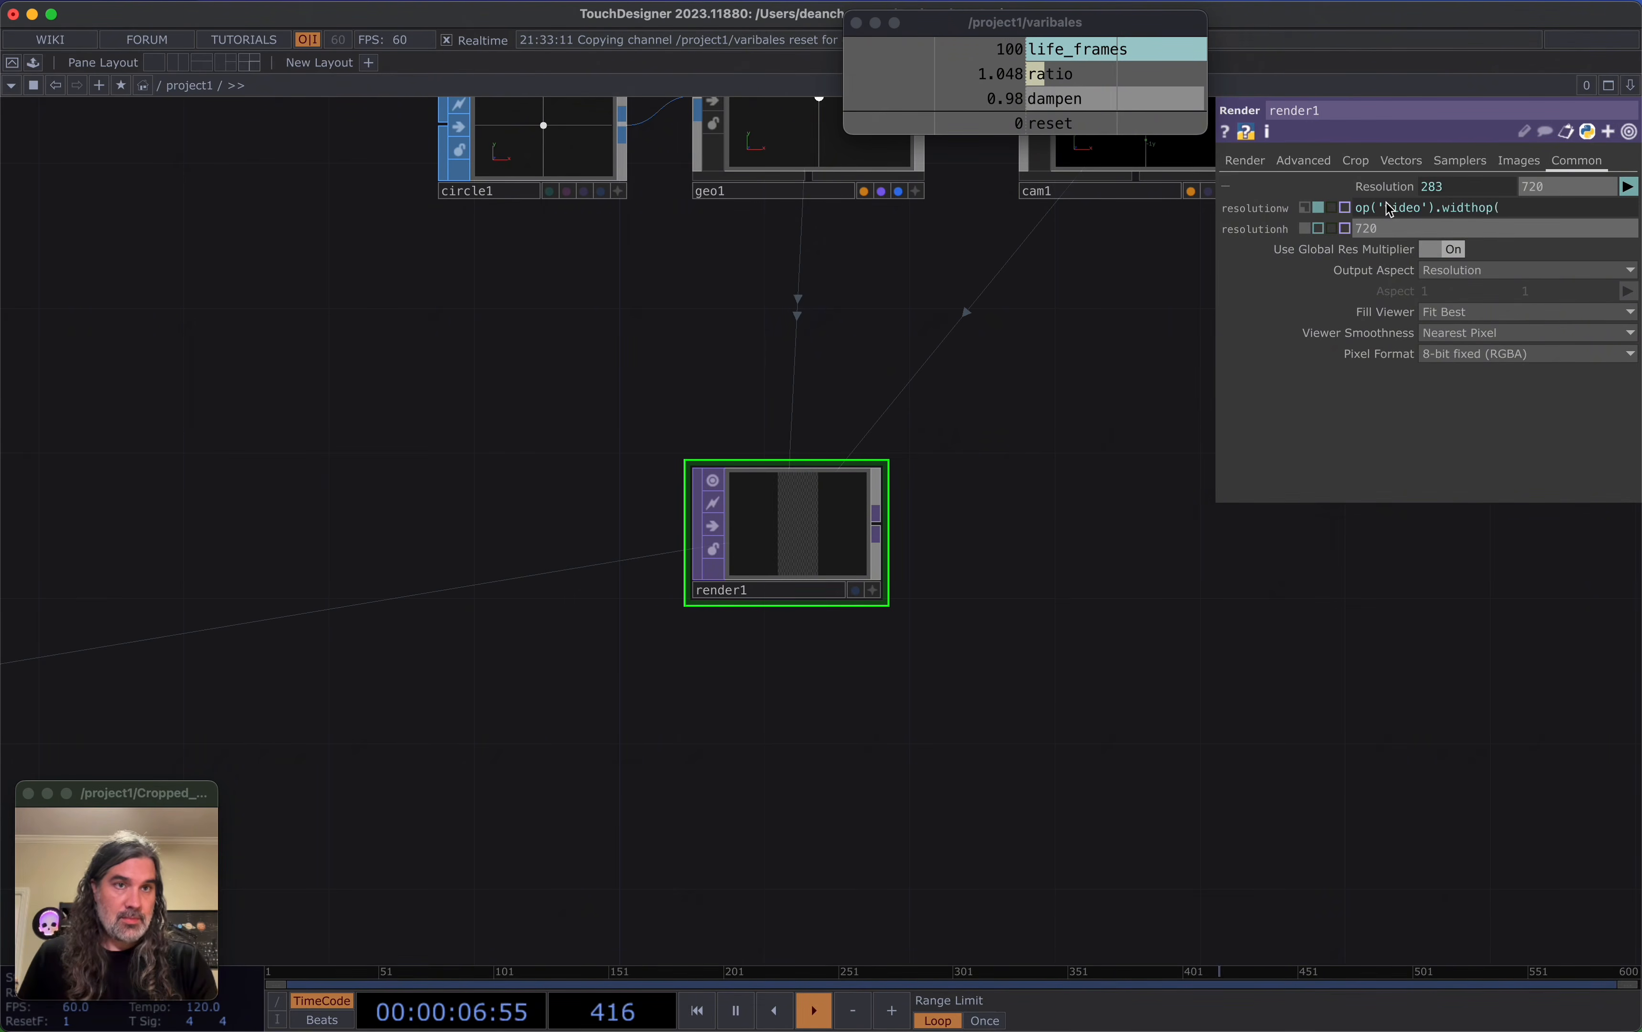
pyautogui.click(1398, 228)
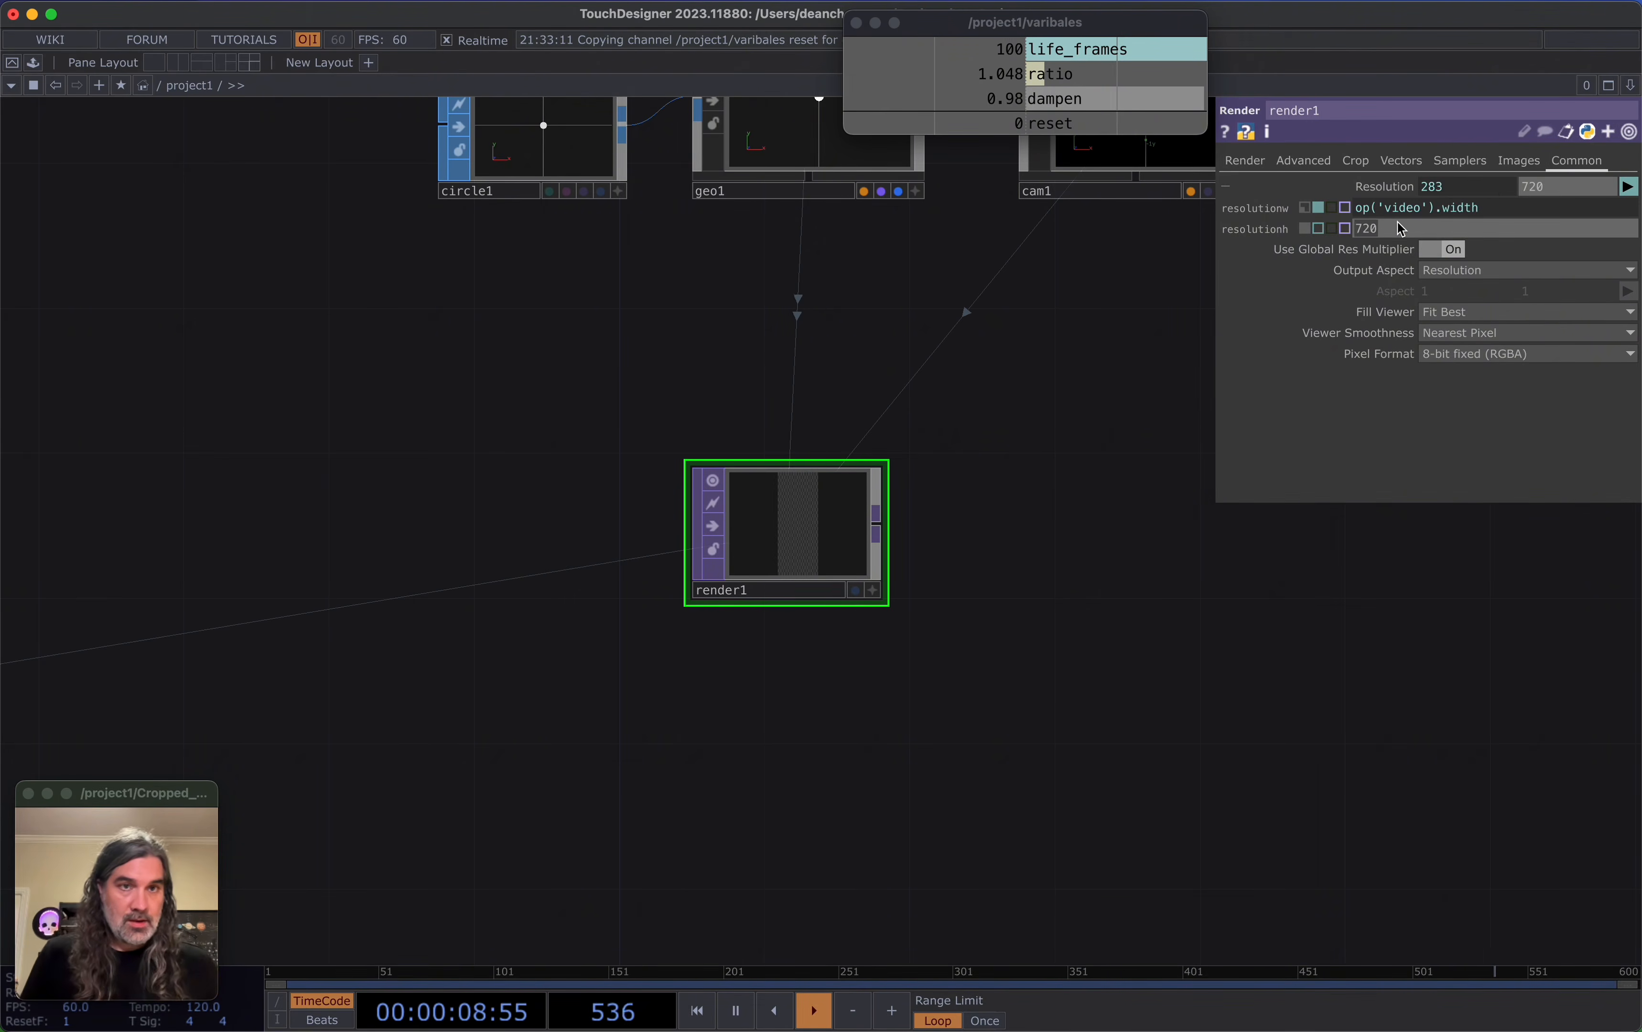
pyautogui.write("op('video').height")
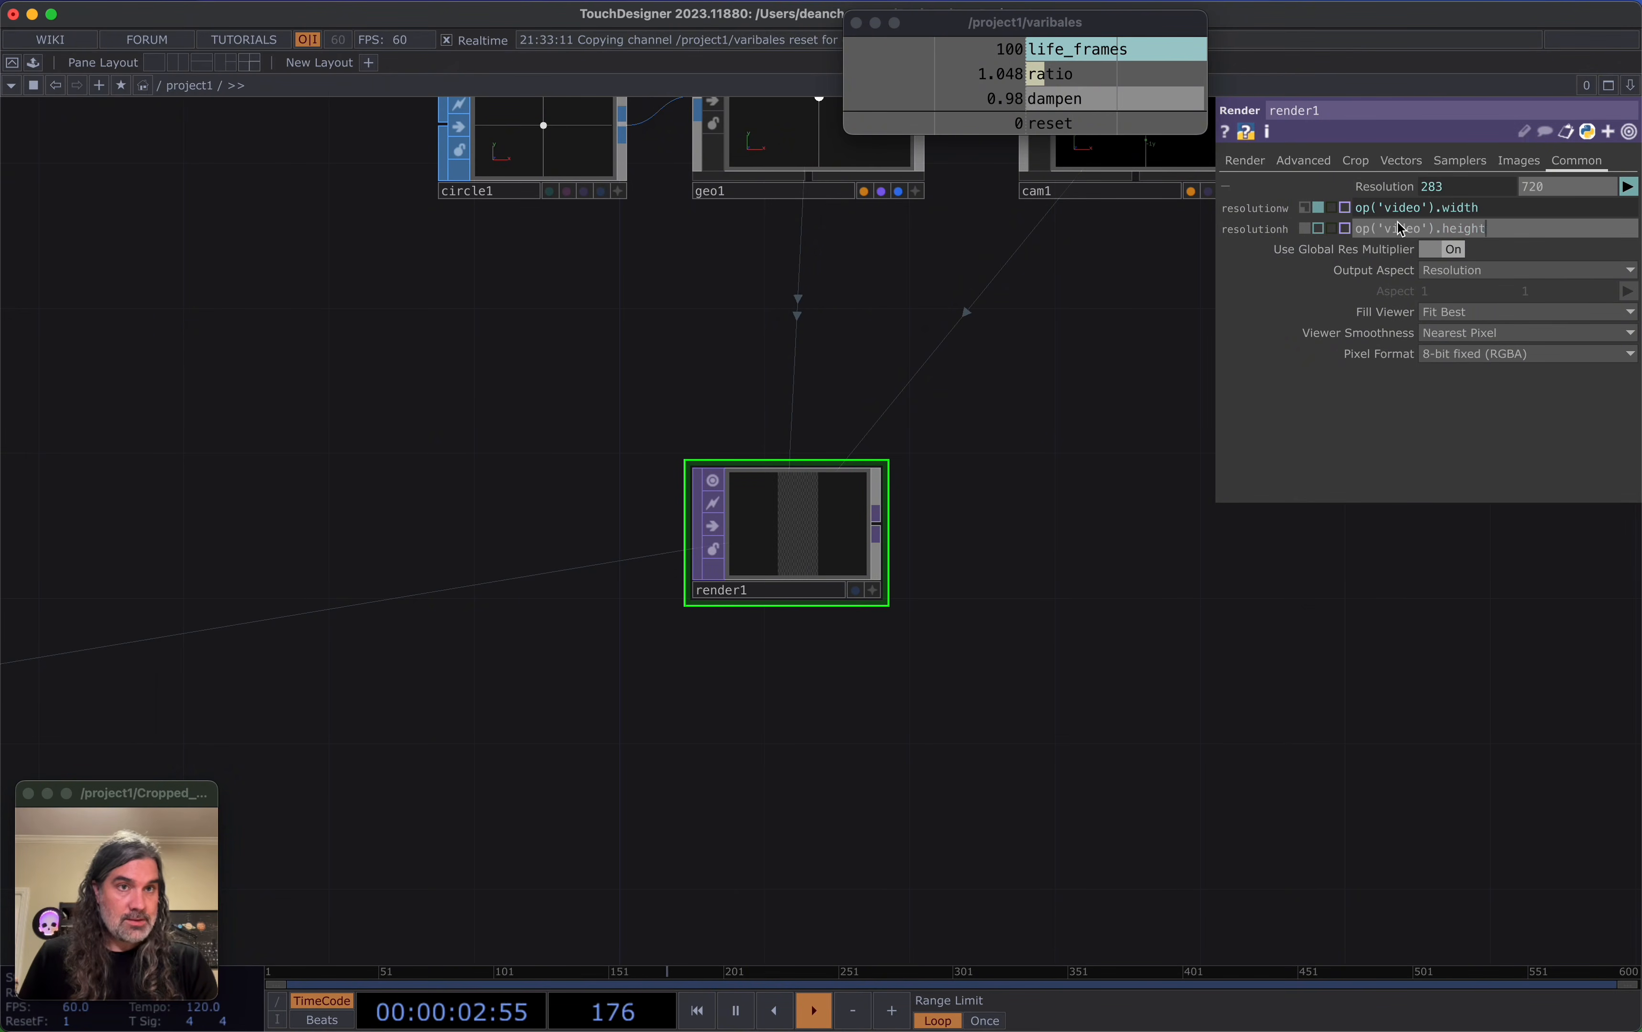
pyautogui.press('Return')
# Add a Select TOP below render1 and set its source TOP to video
pyautogui.scroll(-5, 1106, 571)
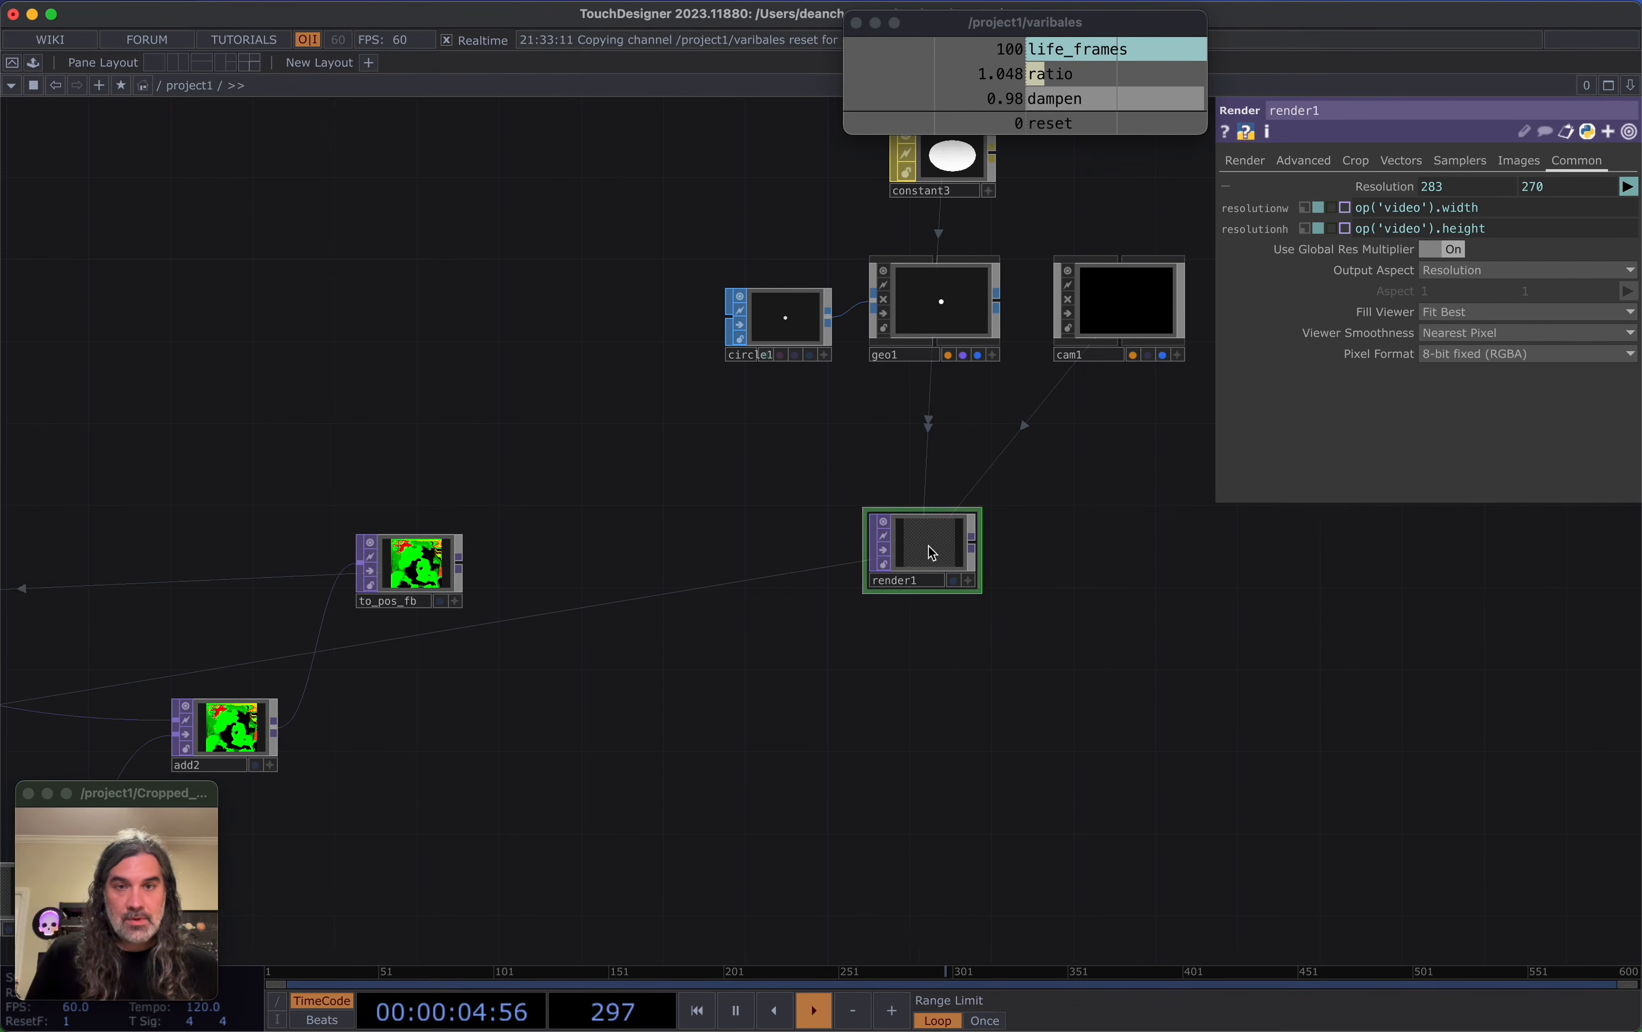
pyautogui.scroll(-3, 955, 648)
pyautogui.hscroll(1, 955, 649)
pyautogui.press('Tab')
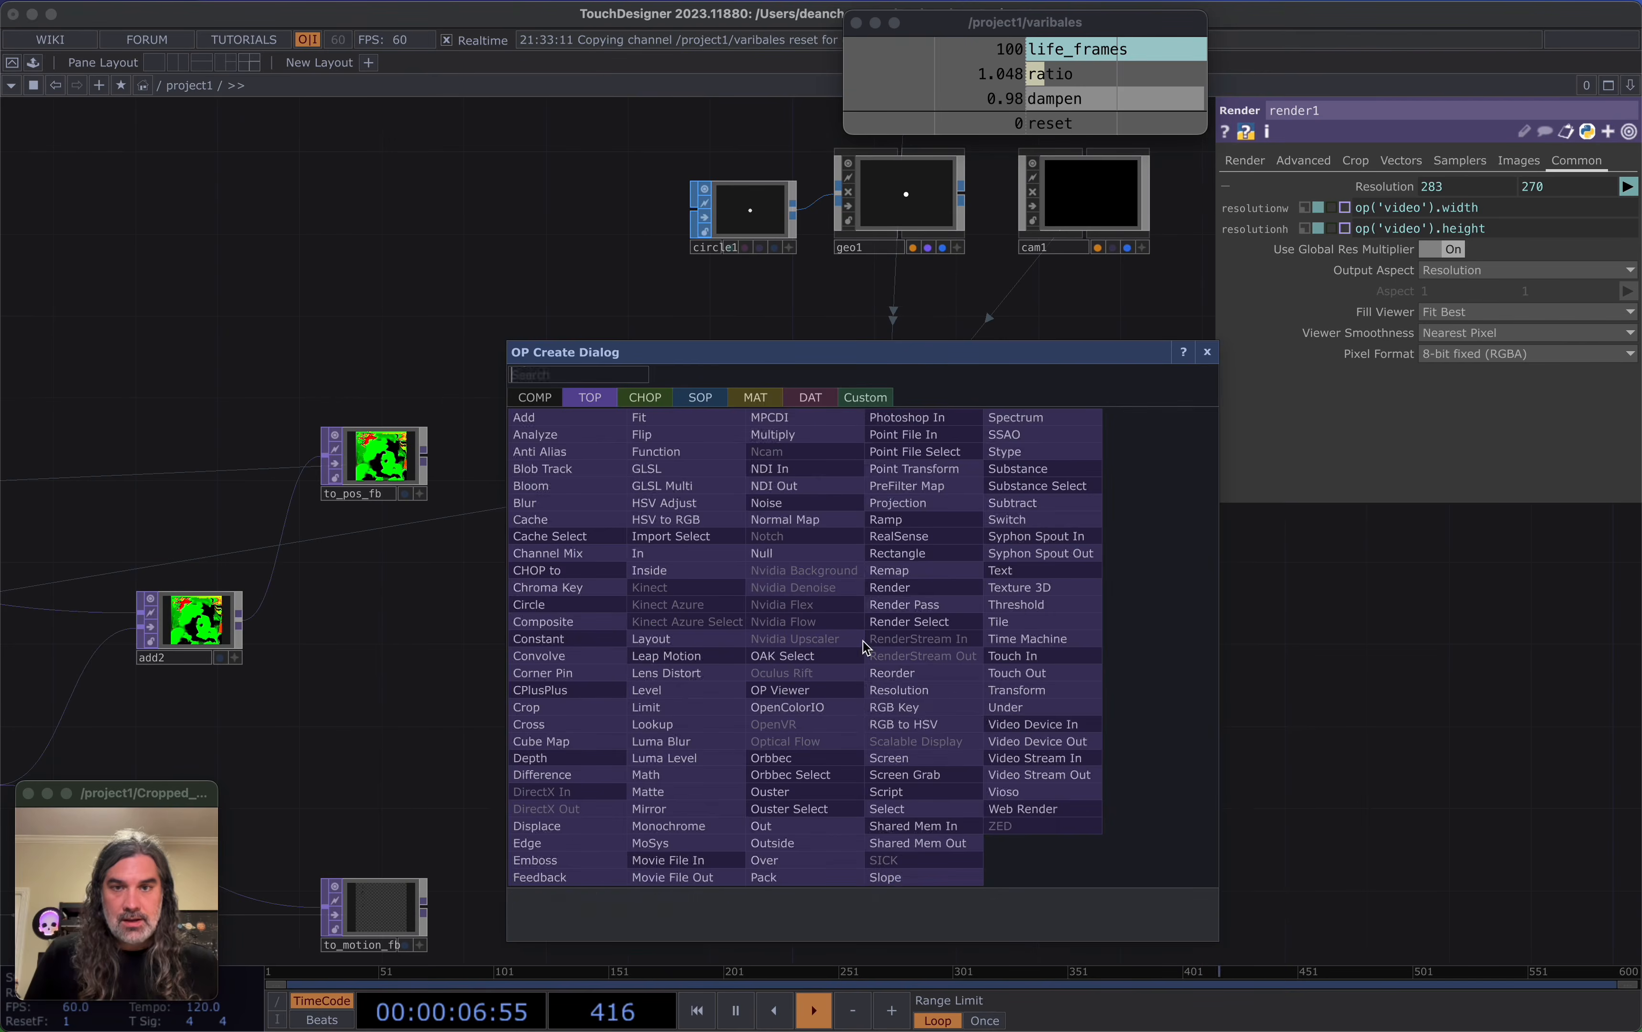
pyautogui.click(902, 810)
pyautogui.click(903, 629)
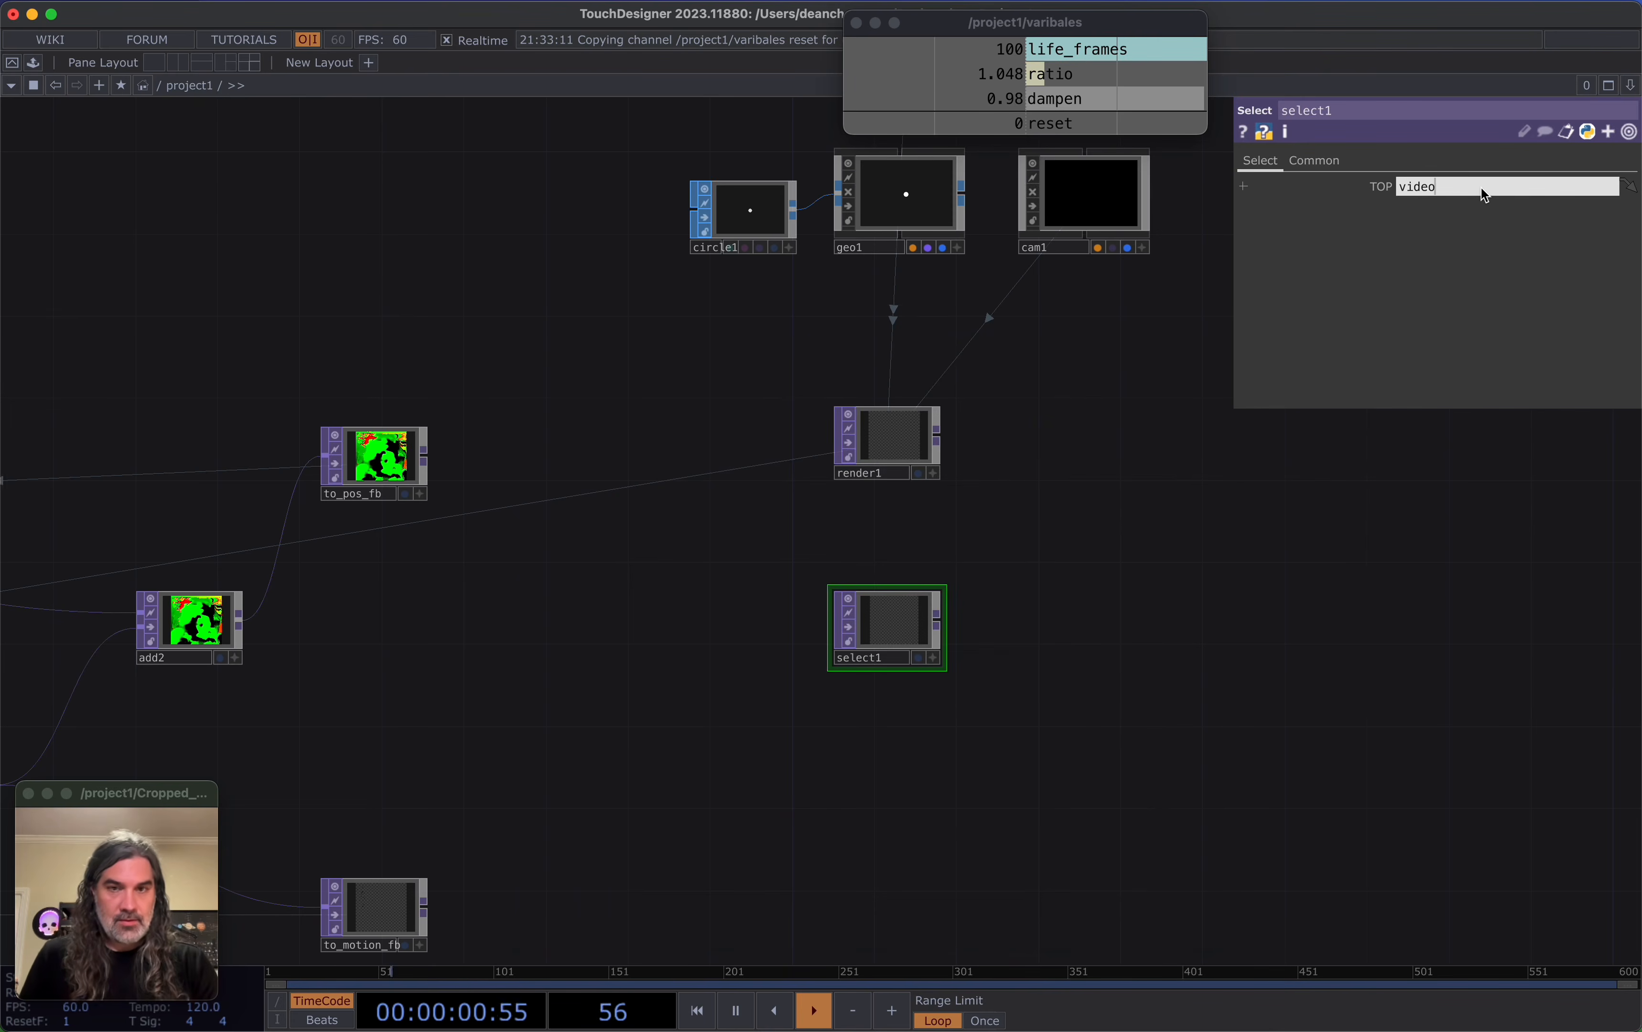
pyautogui.press('Return')
# Turn on instancing for geo1 and assign to_pos_fb as its Translate OP
pyautogui.scroll(-3, 1153, 505)
pyautogui.hscroll(-4, 1044, 532)
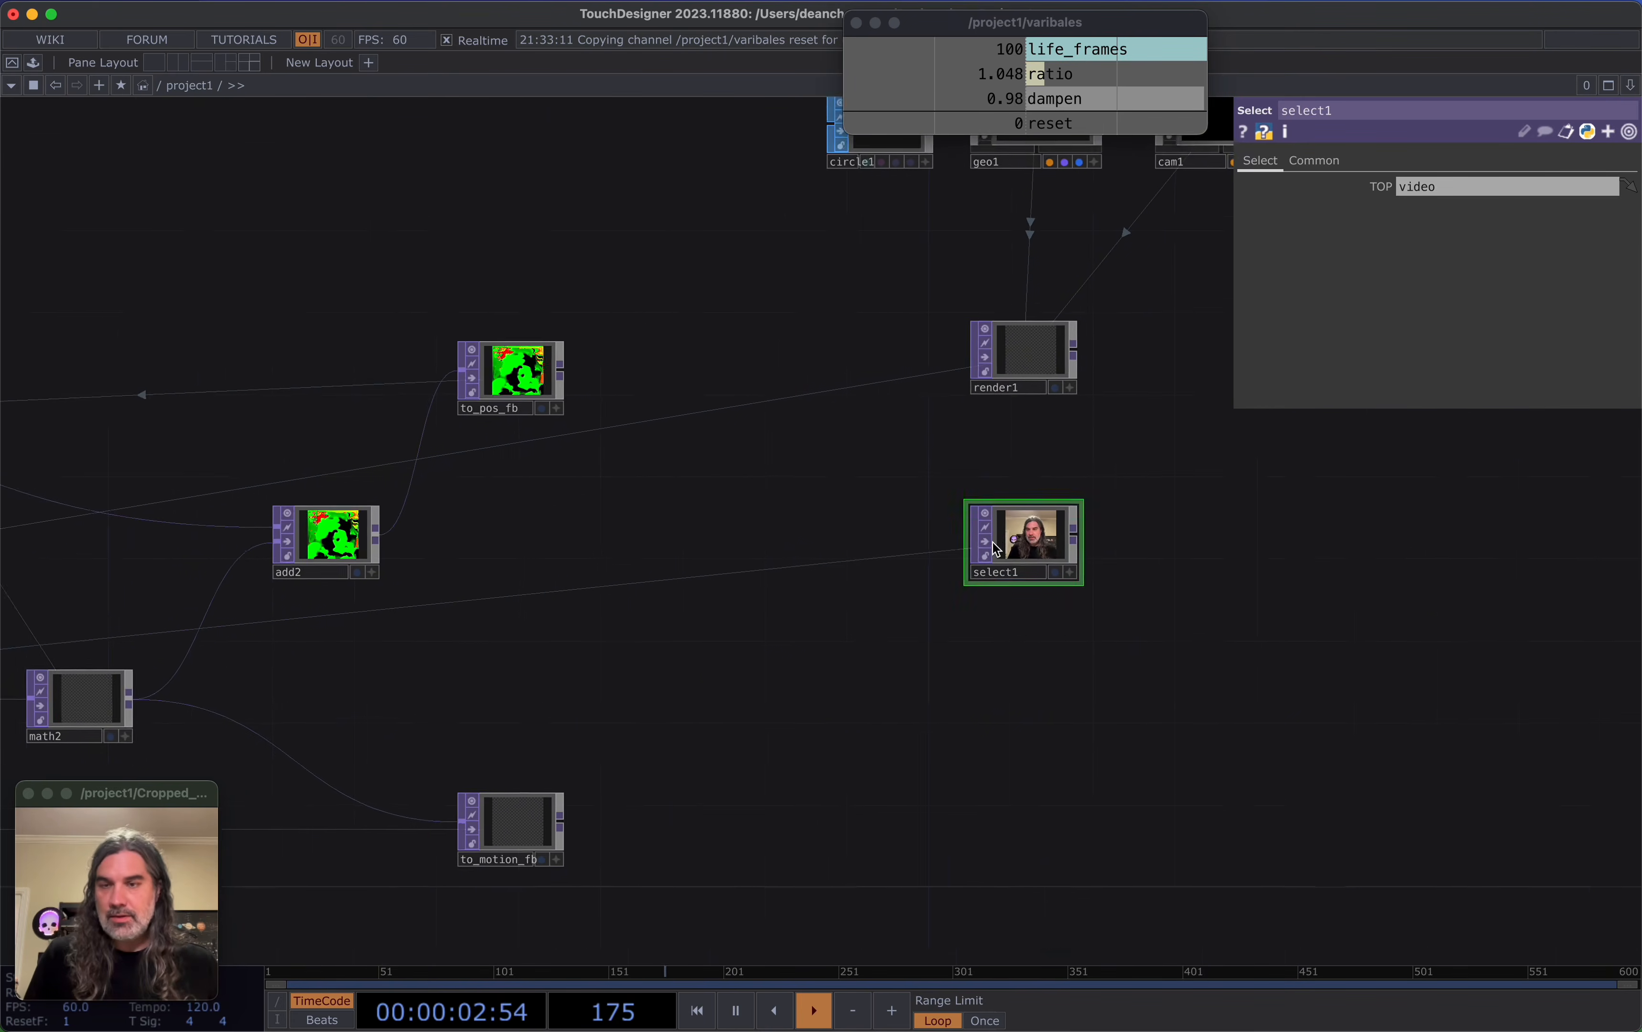
pyautogui.scroll(-5, 997, 549)
pyautogui.scroll(8, 965, 480)
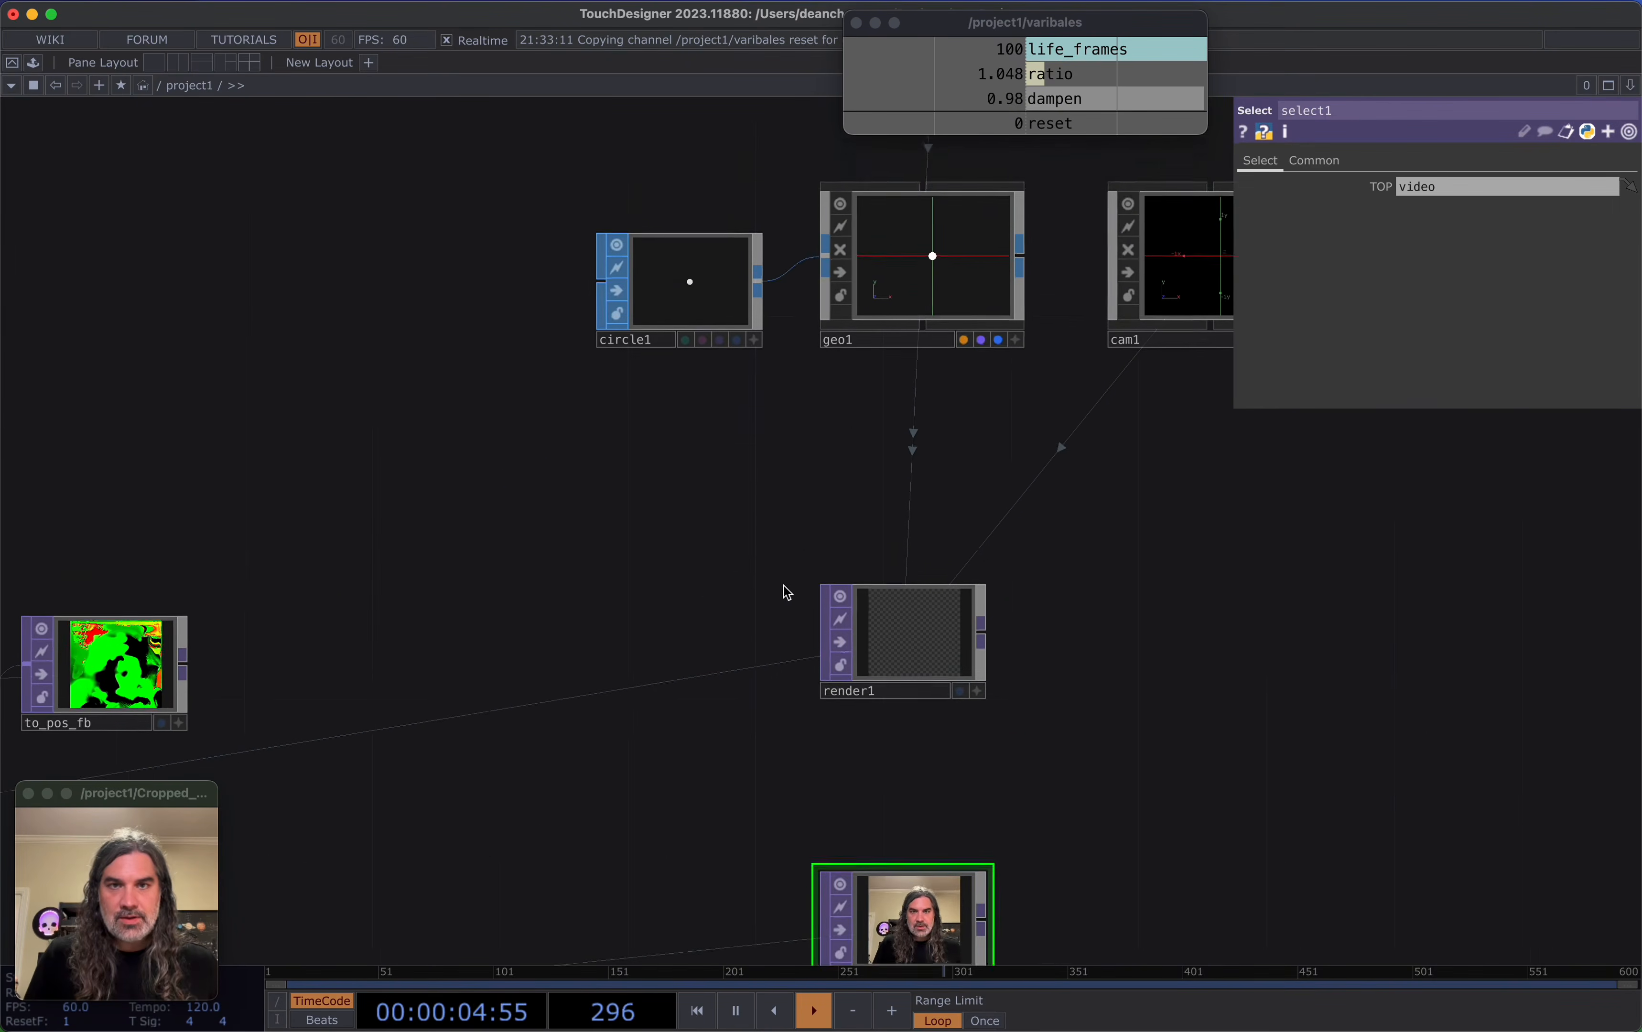
pyautogui.click(939, 311)
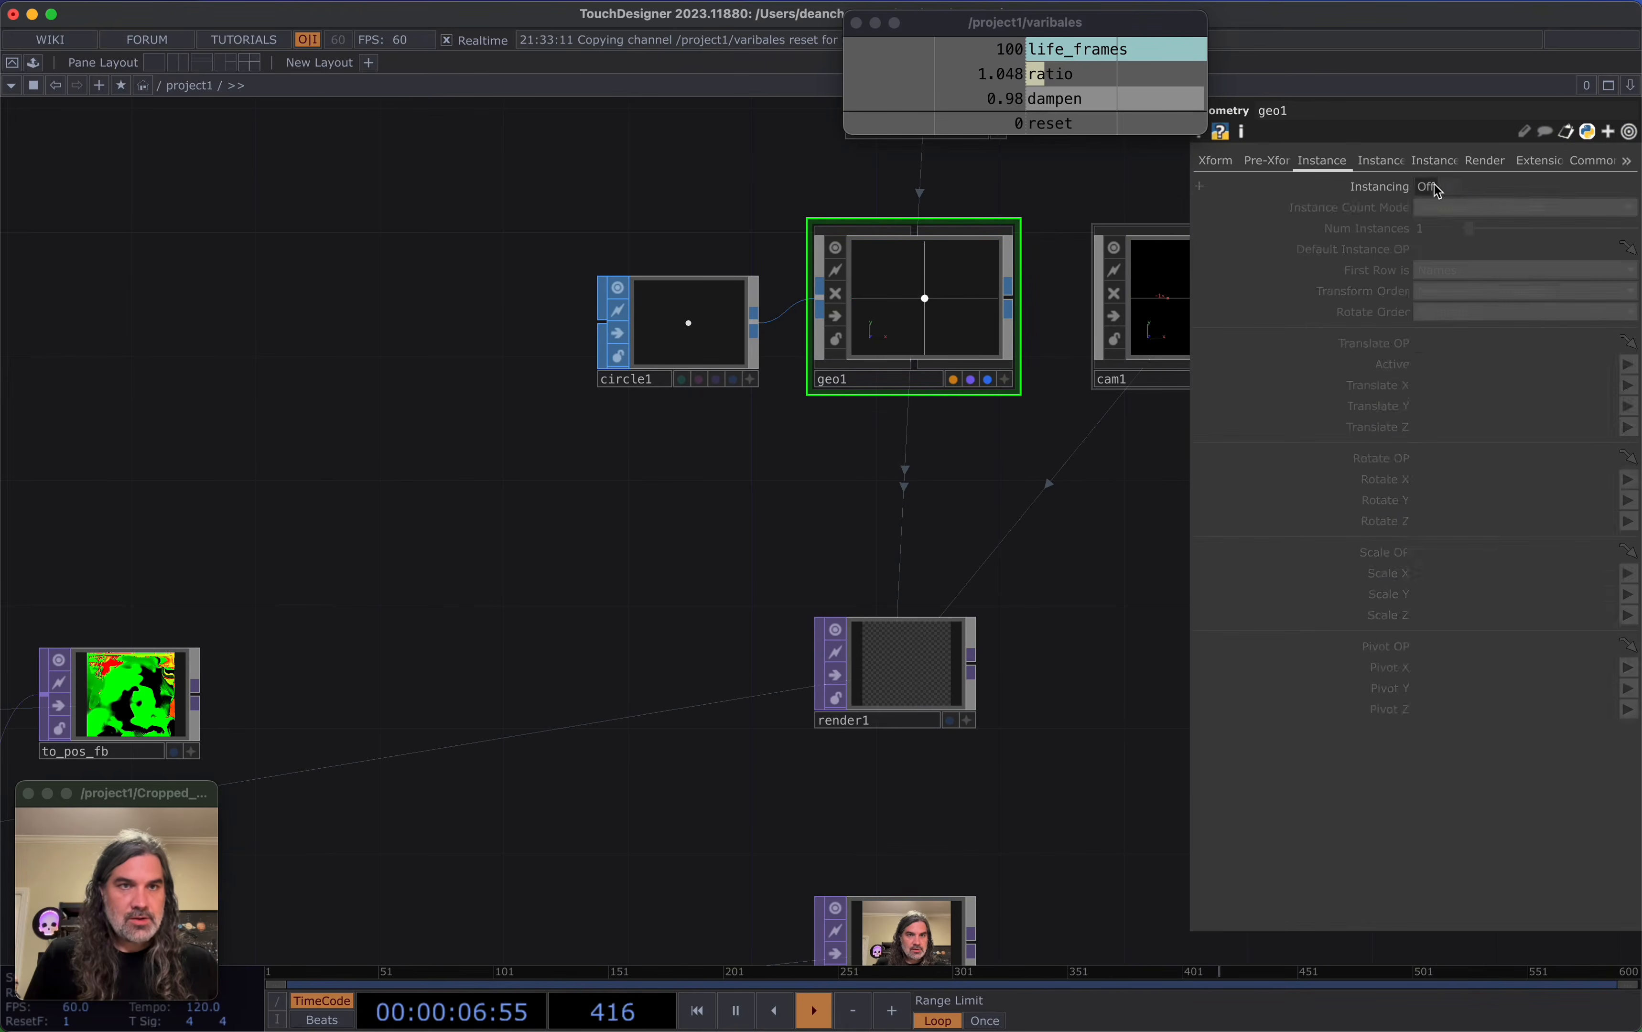
pyautogui.click(1457, 185)
pyautogui.moveTo(337, 663); pyautogui.dragTo(468, 577)
pyautogui.moveTo(314, 599); pyautogui.dragTo(1463, 345)
# Map geo1's instance Translate X, Y and Z to the channels r, g and b
pyautogui.click(1447, 389)
pyautogui.write('r')
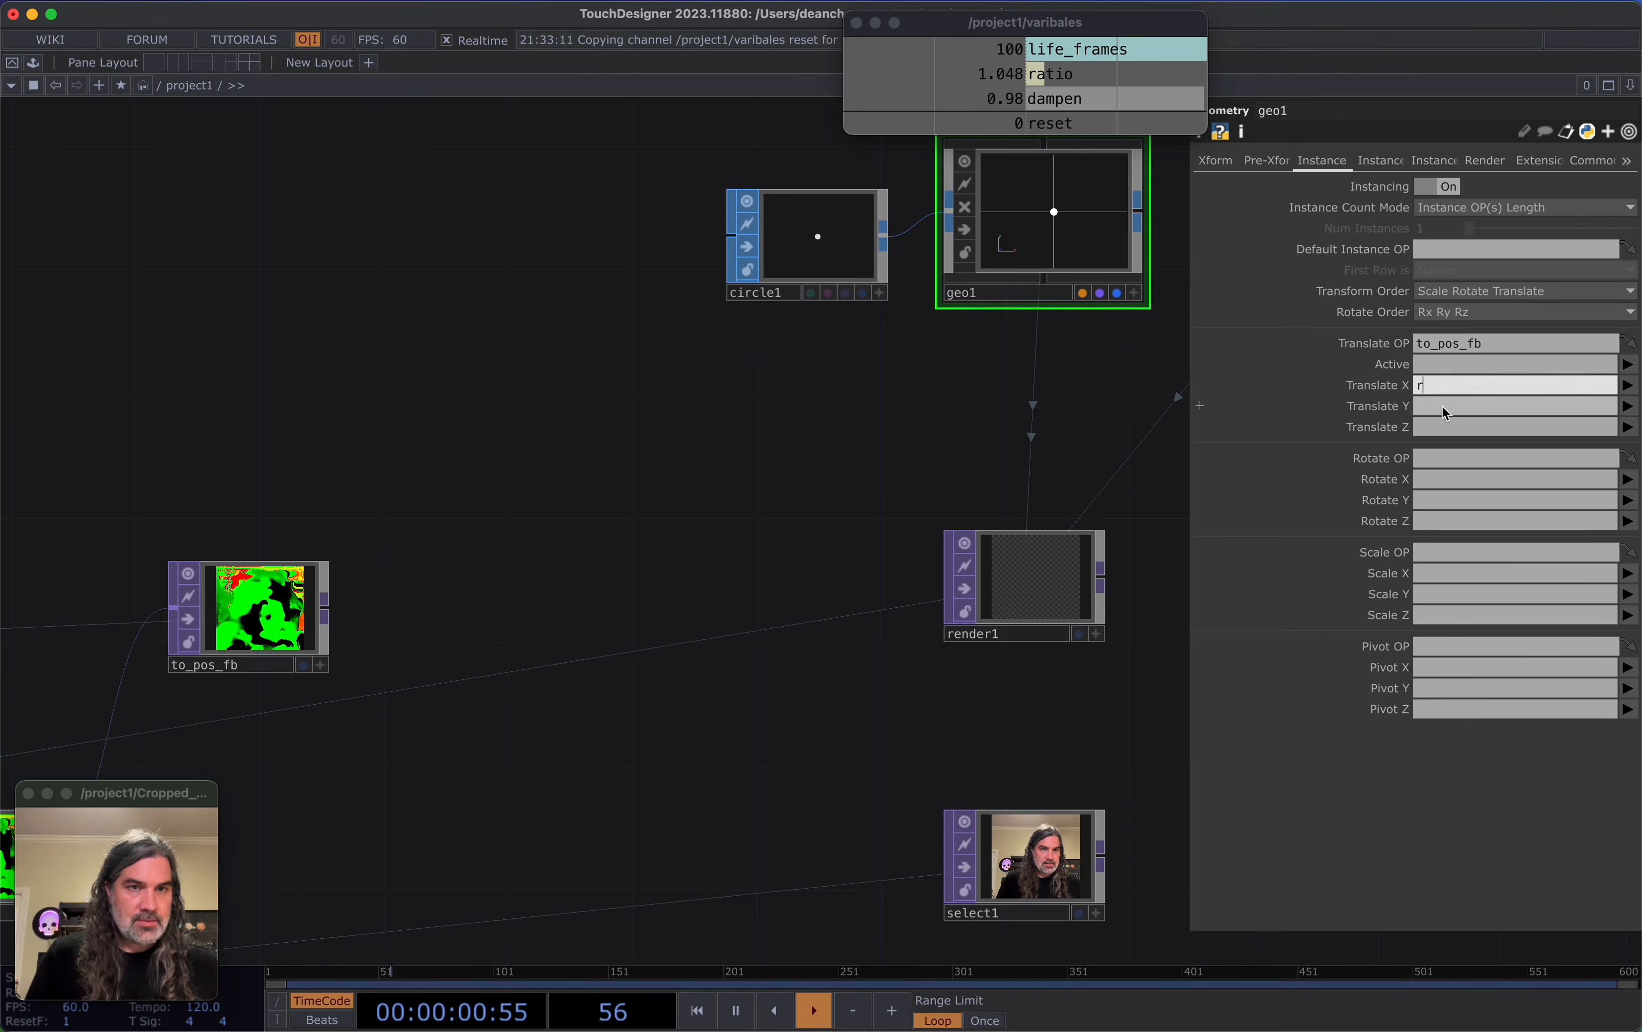
pyautogui.click(1444, 408)
pyautogui.write('g')
pyautogui.click(1442, 426)
pyautogui.write('b')
pyautogui.press('Return')
# Examine how the instanced particles appear and move in the render1 image and the geo1 and cam1 viewers
pyautogui.moveTo(784, 536); pyautogui.dragTo(831, 543)
pyautogui.scroll(-2, 832, 543)
pyautogui.scroll(10, 1049, 590)
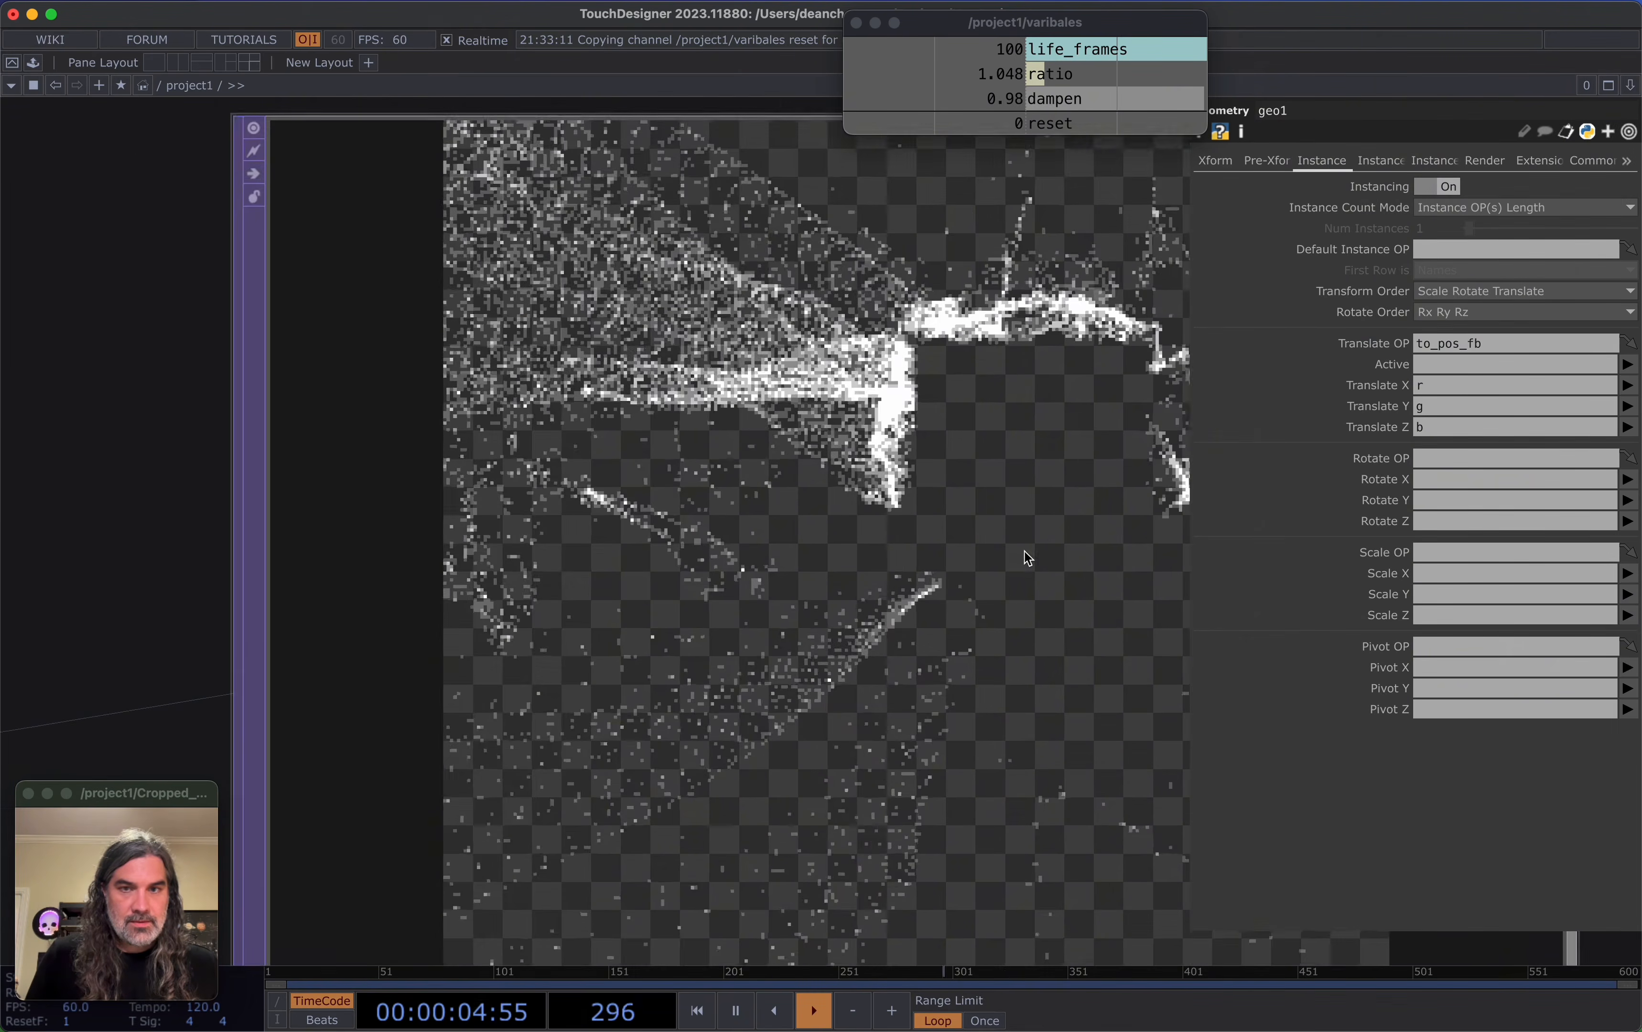
pyautogui.scroll(-8, 1026, 555)
pyautogui.scroll(3, 1030, 571)
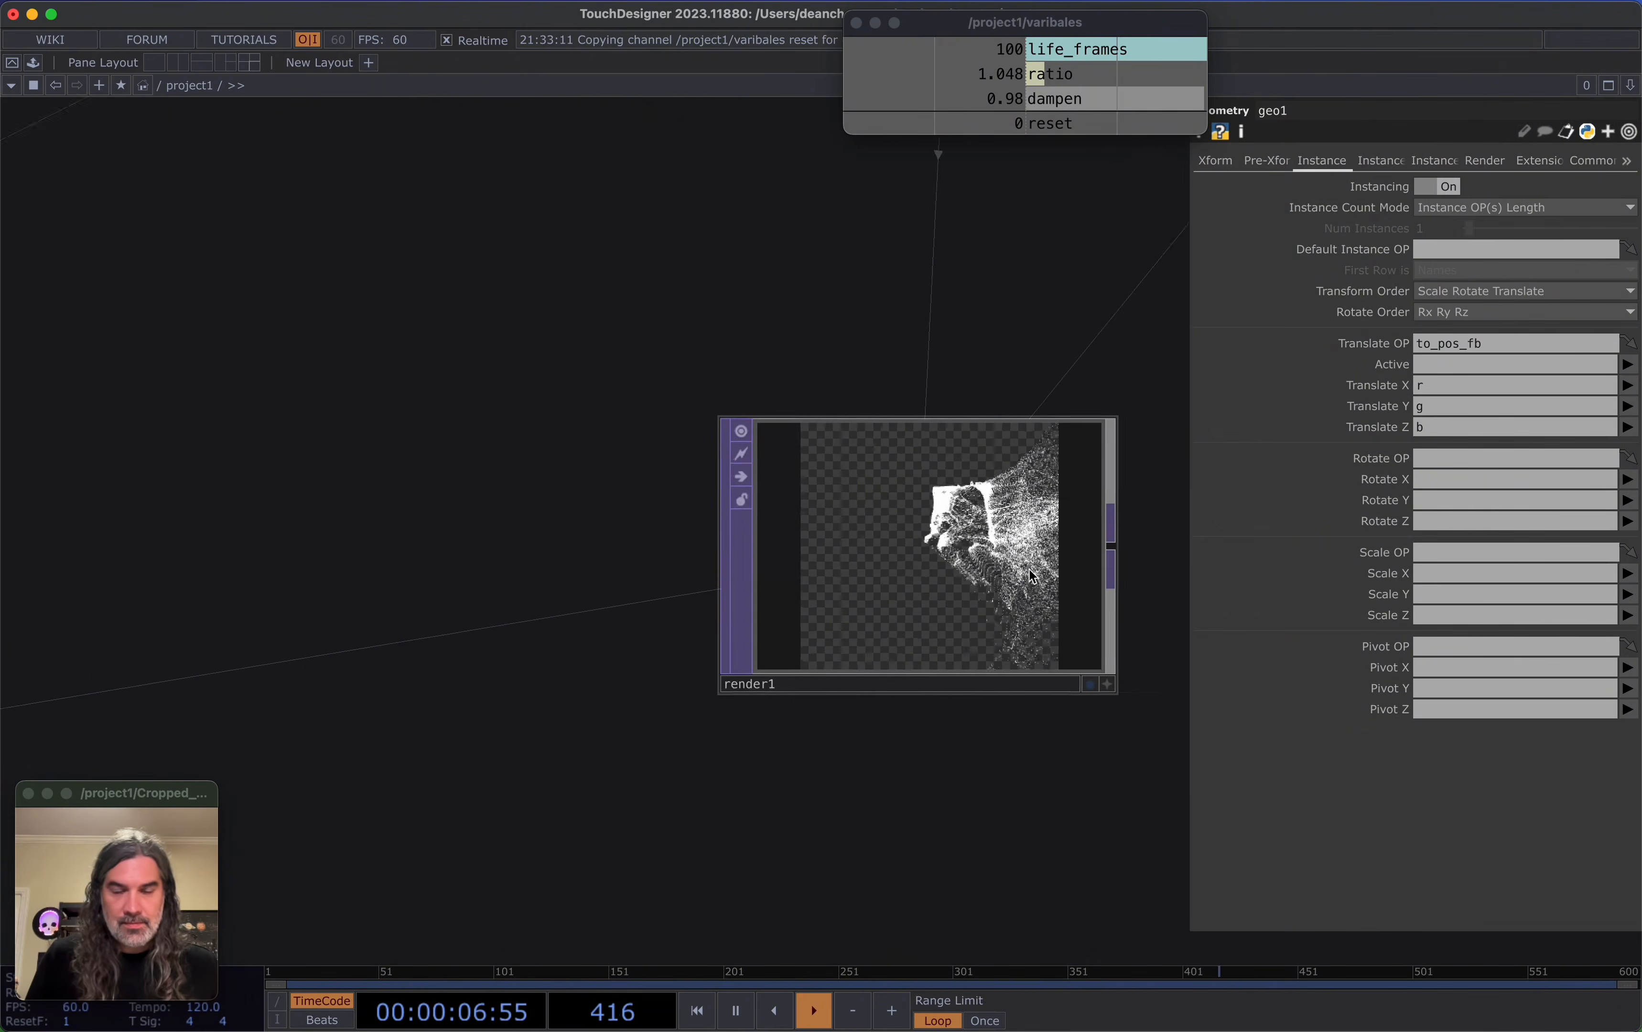
pyautogui.scroll(3, 1030, 571)
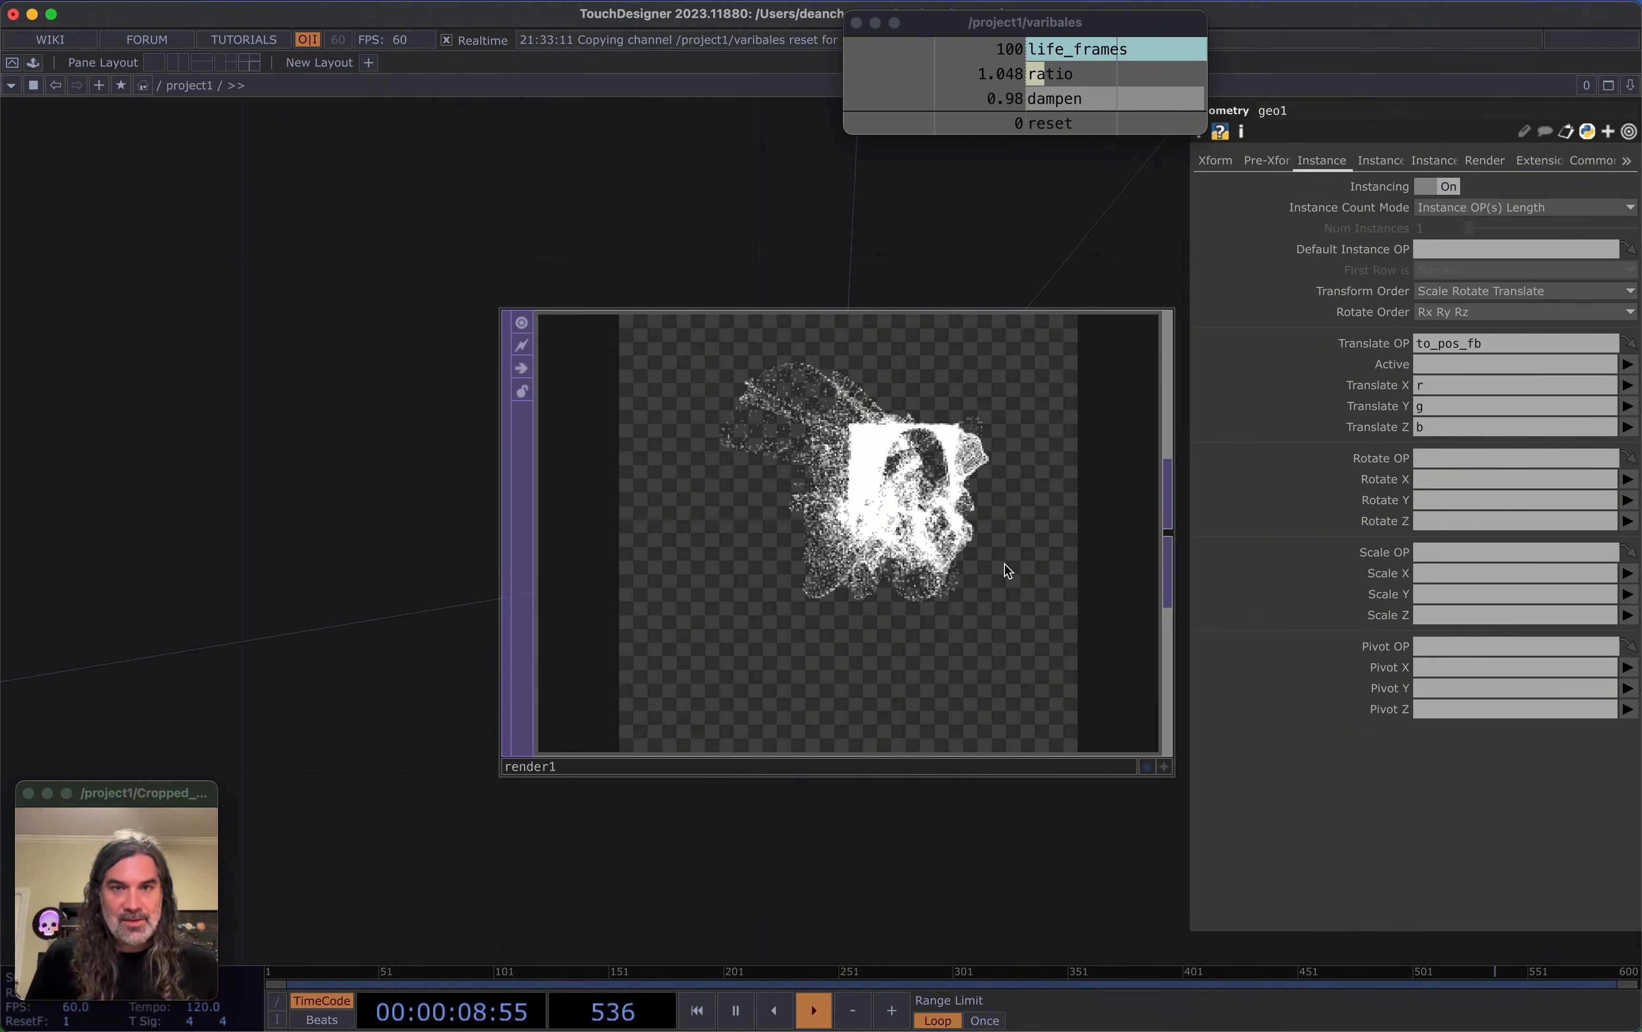
pyautogui.scroll(-7, 1005, 565)
pyautogui.moveTo(707, 456); pyautogui.dragTo(364, 604)
pyautogui.scroll(-1, 550, 531)
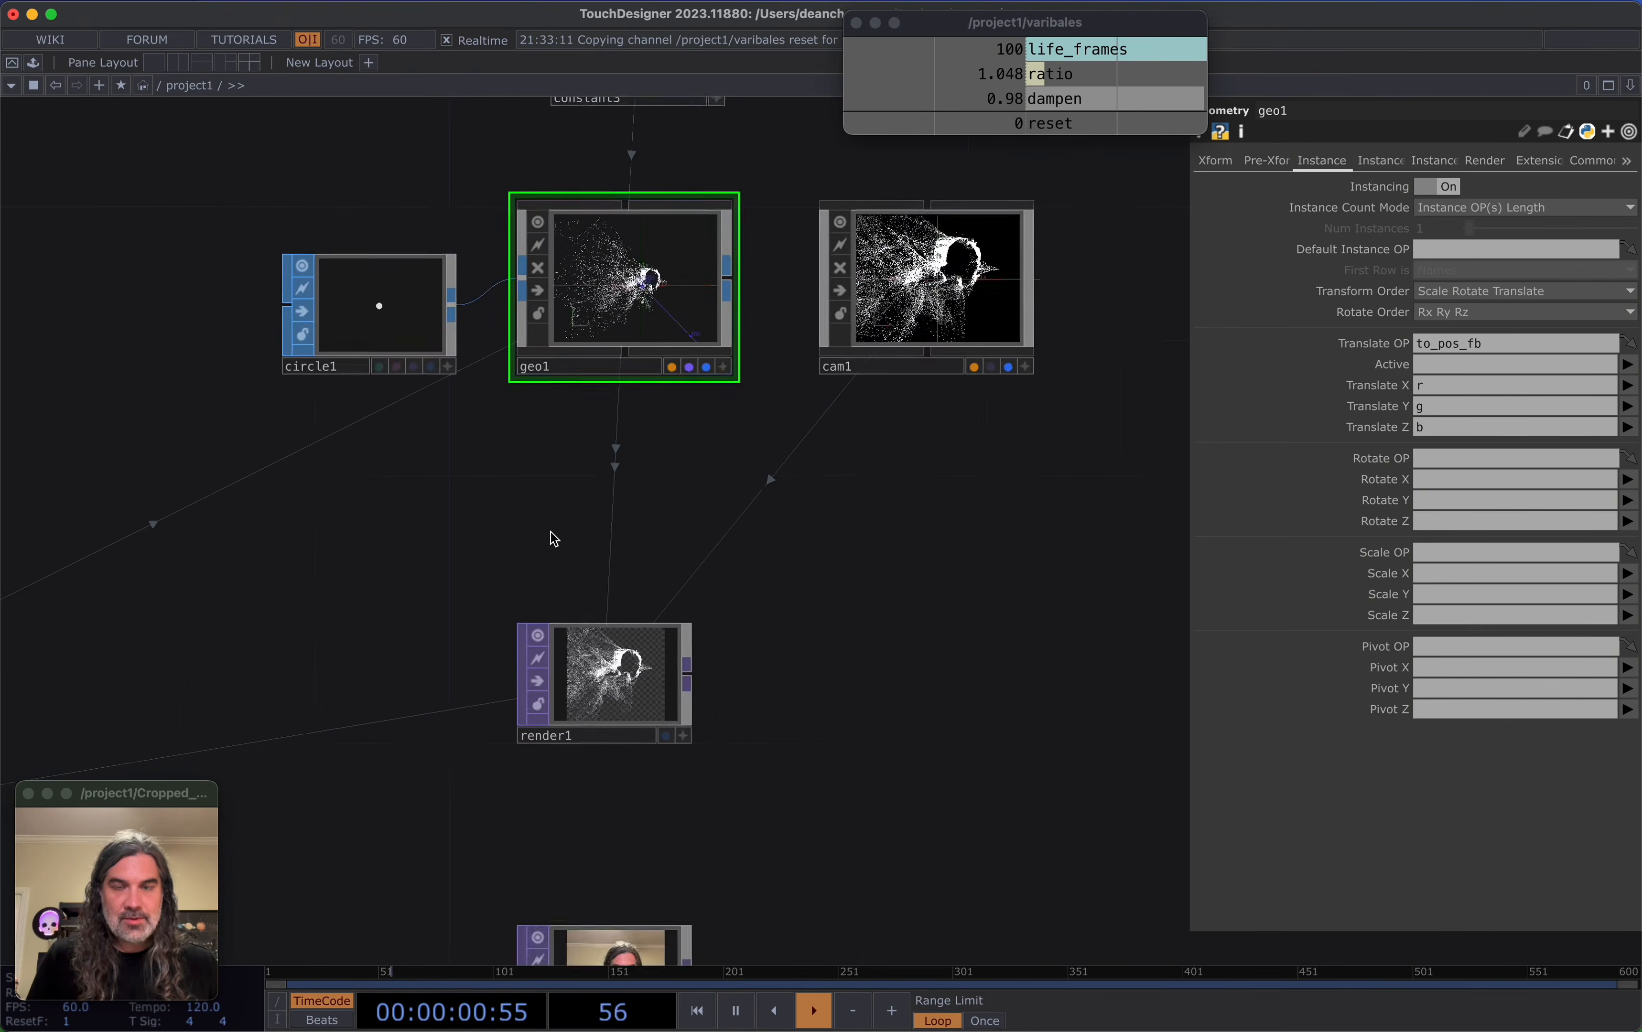
pyautogui.moveTo(657, 542)
pyautogui.mouseDown()
pyautogui.moveTo(912, 524)
pyautogui.moveTo(651, 545)
pyautogui.mouseUp()
pyautogui.scroll(-1, 651, 544)
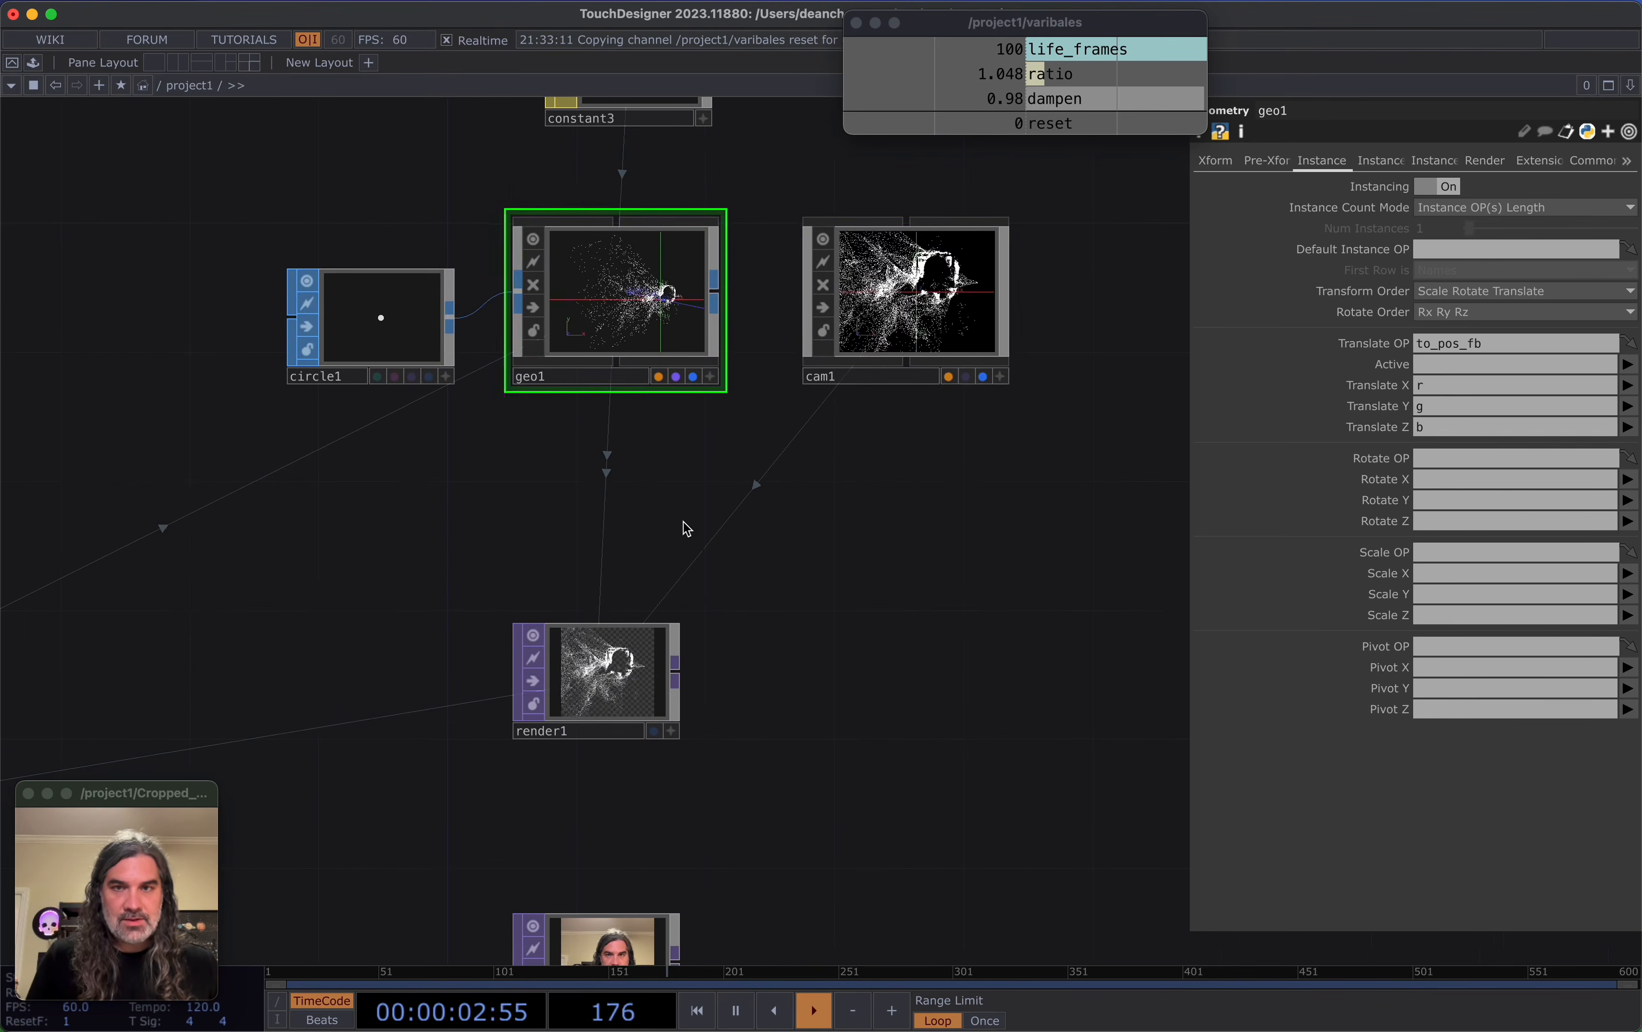
# Set cam1's projection to Orthographic with the Ortho Origin at Bottom-Left
pyautogui.click(901, 307)
pyautogui.click(1352, 160)
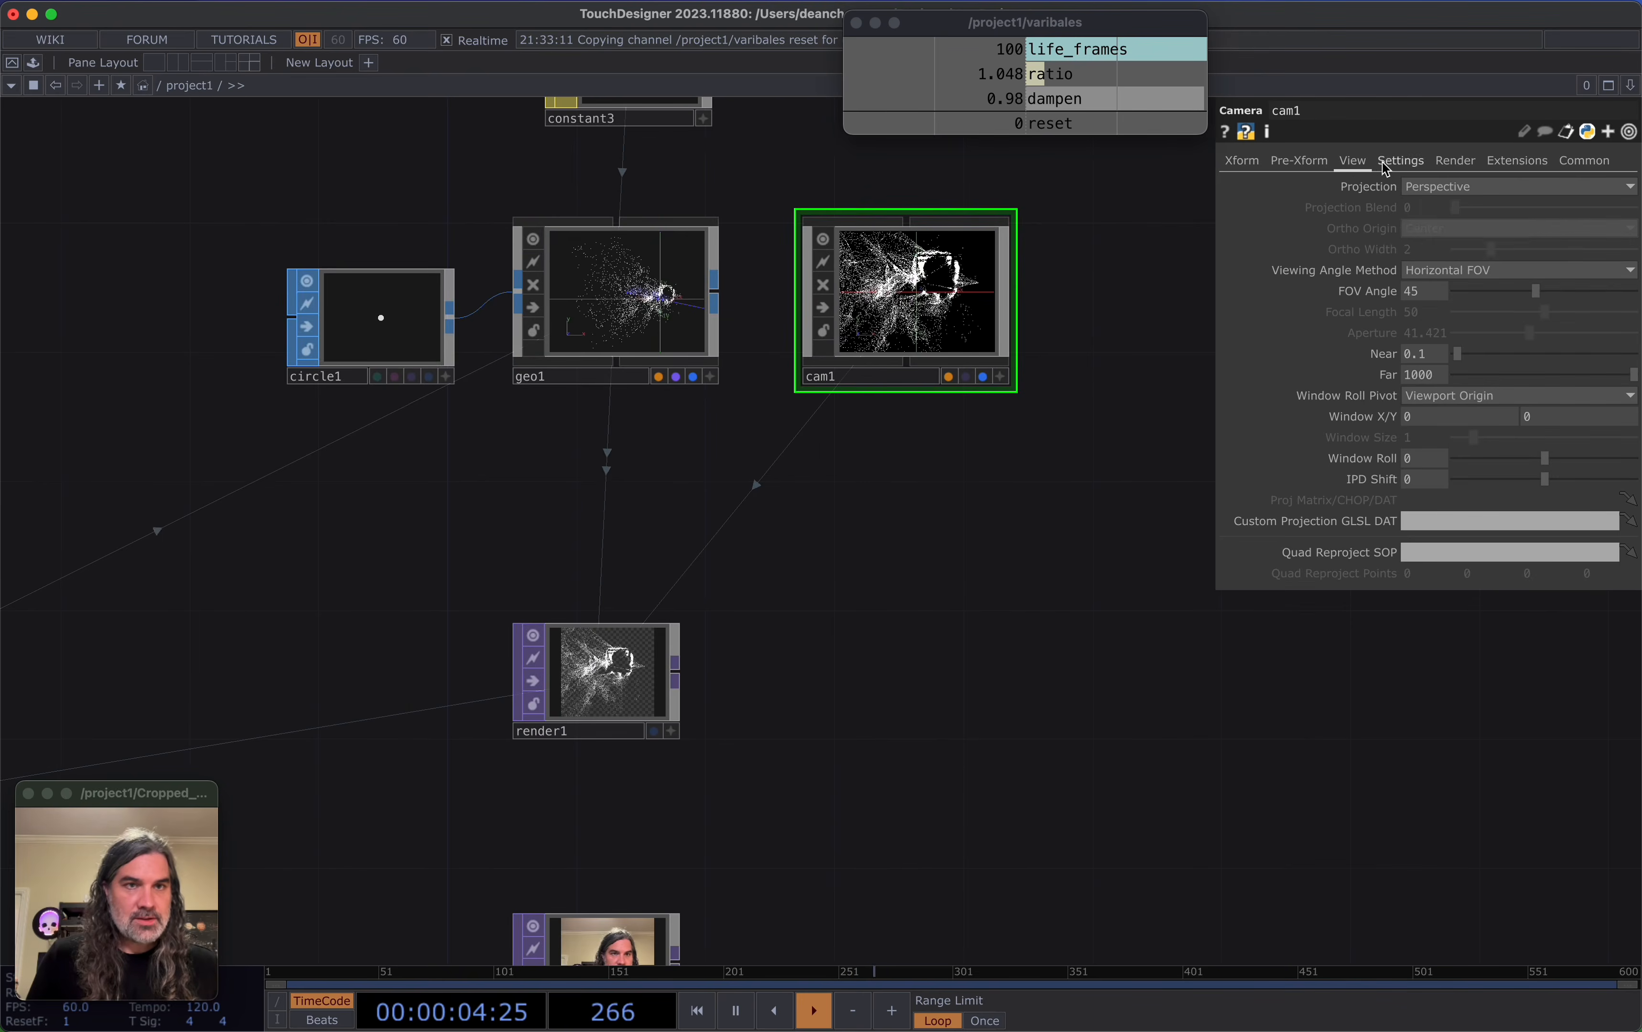
pyautogui.click(1449, 193)
pyautogui.click(1443, 219)
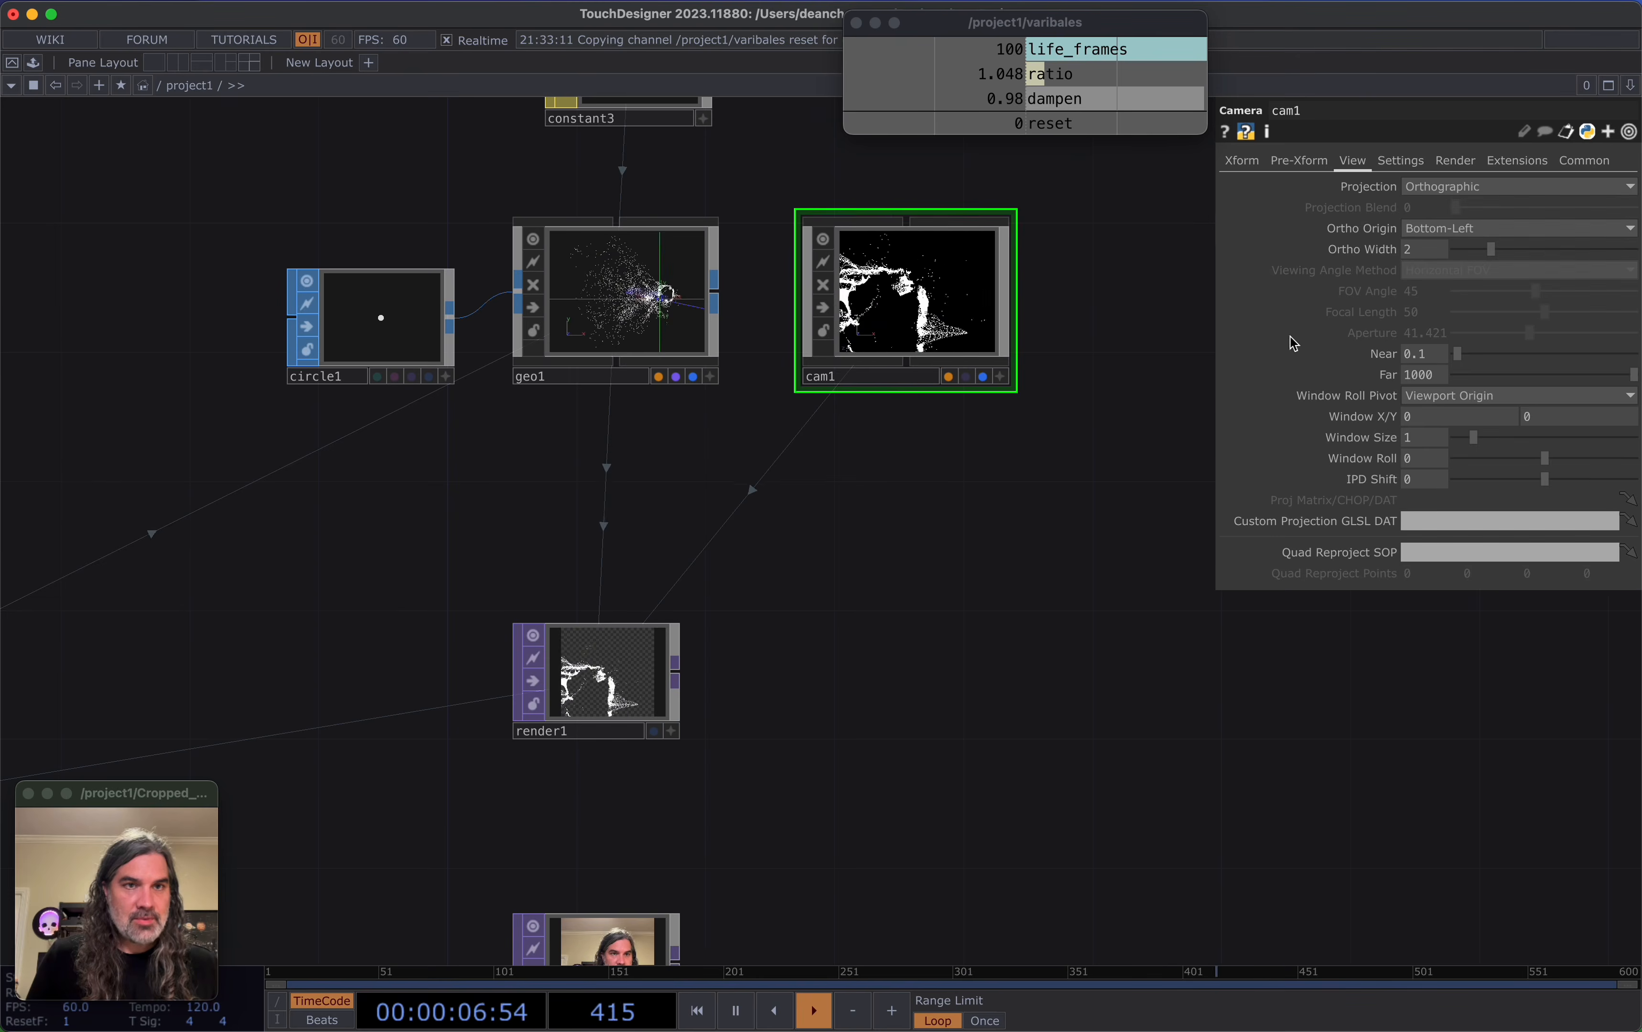
# Drive cam1's Ortho Width with a CHOP reference to the ratio channel of the variables null
pyautogui.moveTo(994, 445); pyautogui.dragTo(1159, 459)
pyautogui.scroll(-1, 1159, 459)
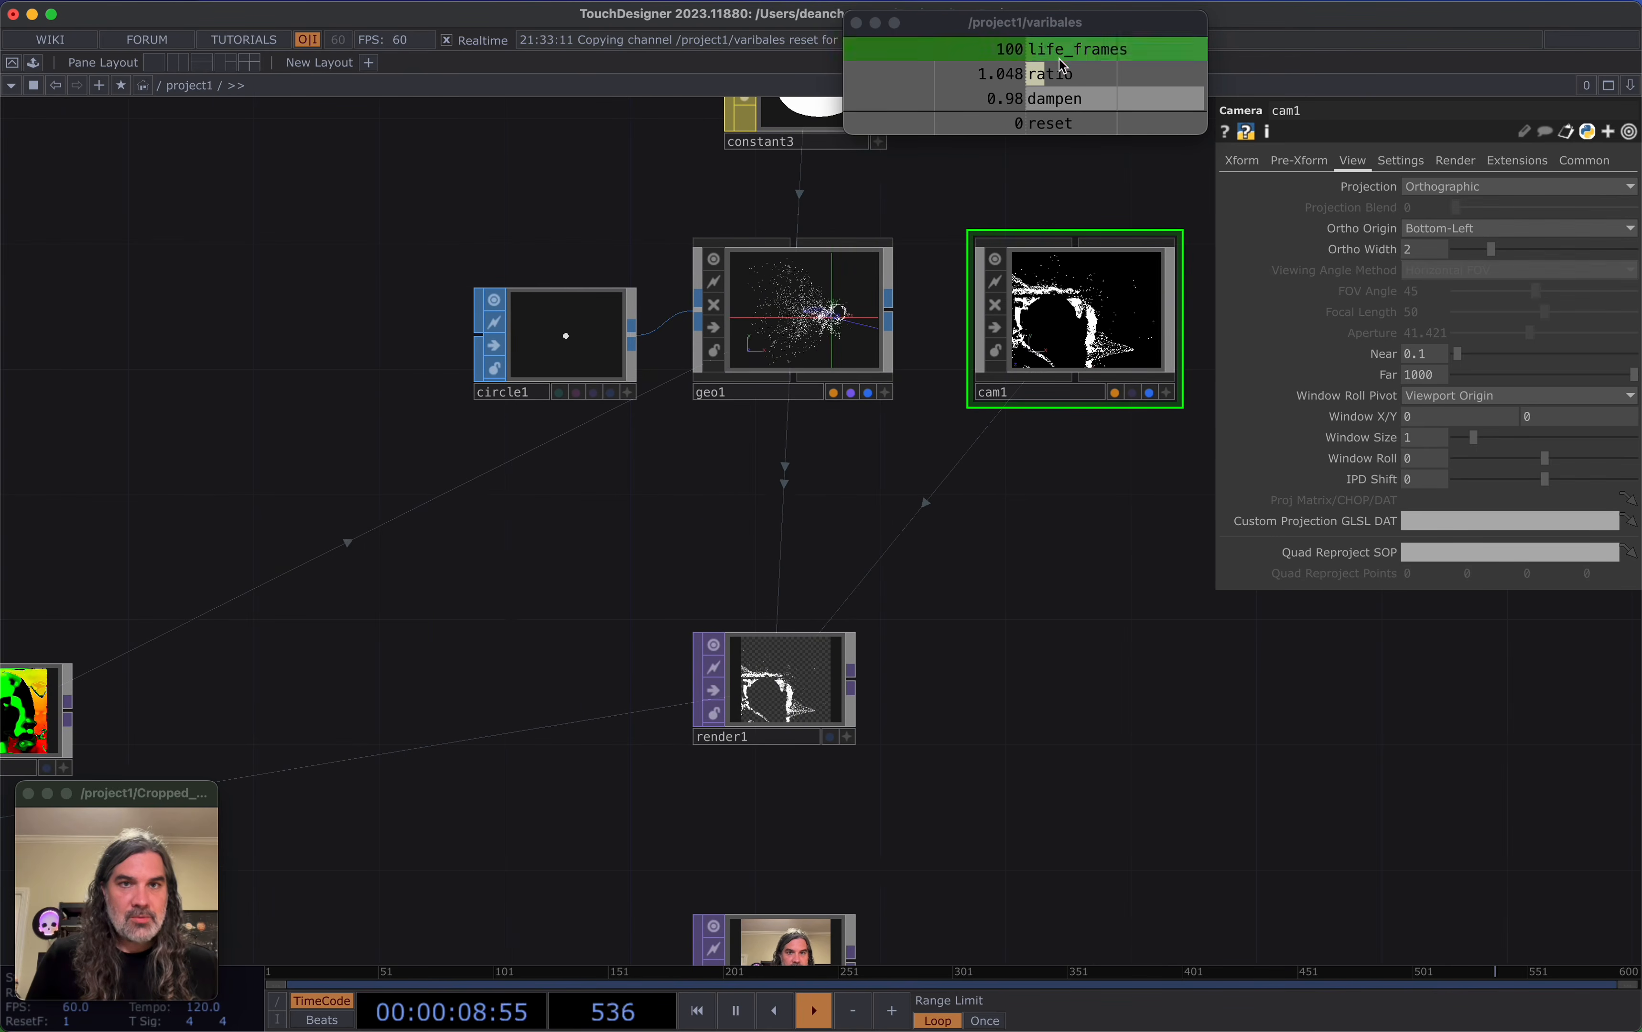
pyautogui.moveTo(1051, 74); pyautogui.dragTo(1433, 250)
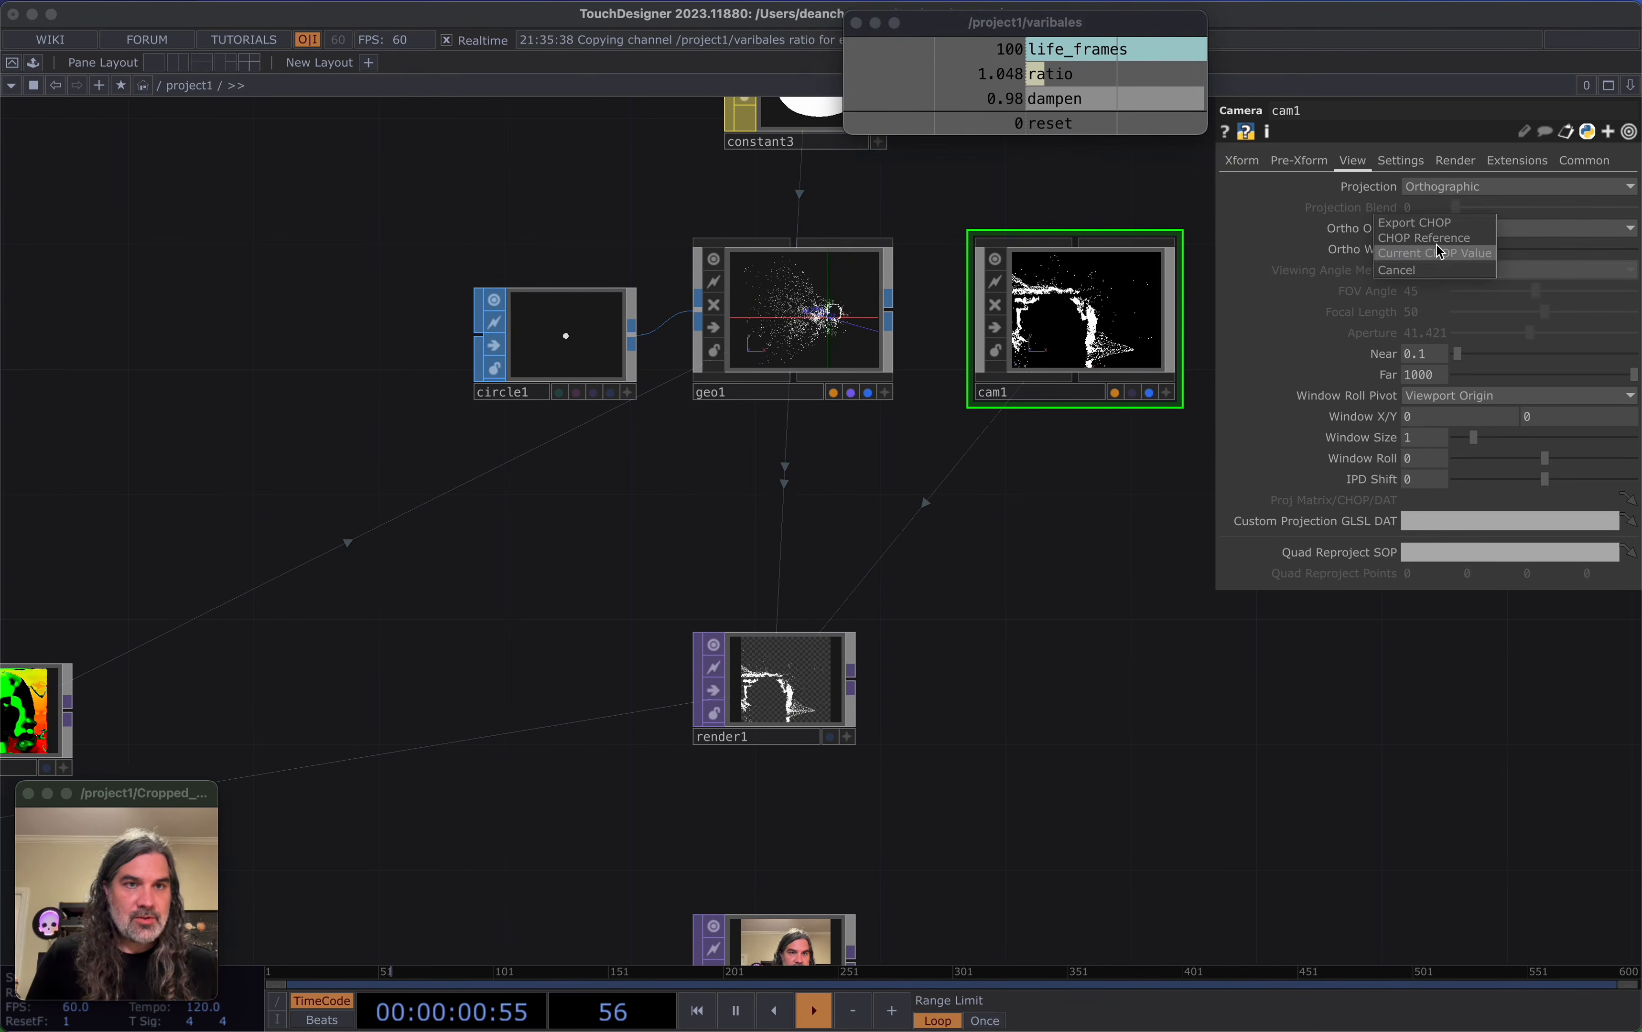
pyautogui.click(1437, 253)
pyautogui.moveTo(1061, 607); pyautogui.dragTo(1067, 579)
pyautogui.moveTo(889, 502); pyautogui.dragTo(1458, 413)
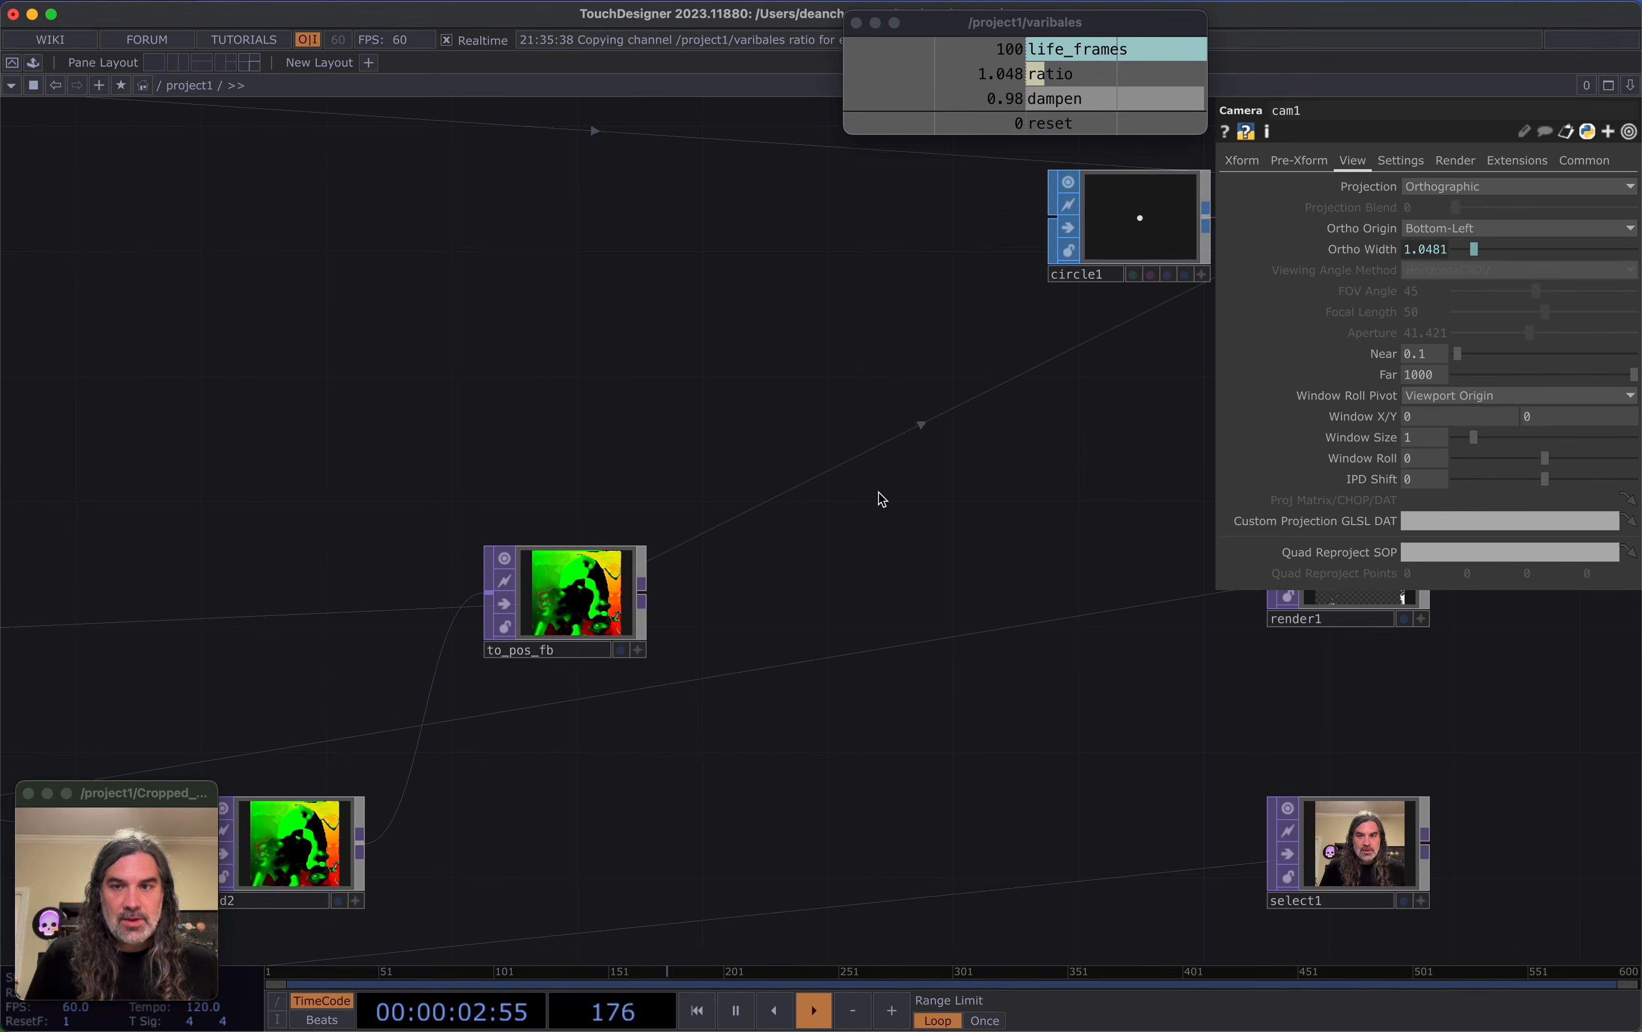
# Add a Null TOP after to_pos_fb and name it pos
pyautogui.moveTo(679, 511); pyautogui.dragTo(363, 494)
pyautogui.moveTo(717, 484); pyautogui.dragTo(1163, 421)
pyautogui.moveTo(502, 424); pyautogui.dragTo(1004, 311)
pyautogui.moveTo(810, 354); pyautogui.dragTo(845, 352)
pyautogui.scroll(-3, 845, 353)
pyautogui.moveTo(981, 465); pyautogui.dragTo(649, 532)
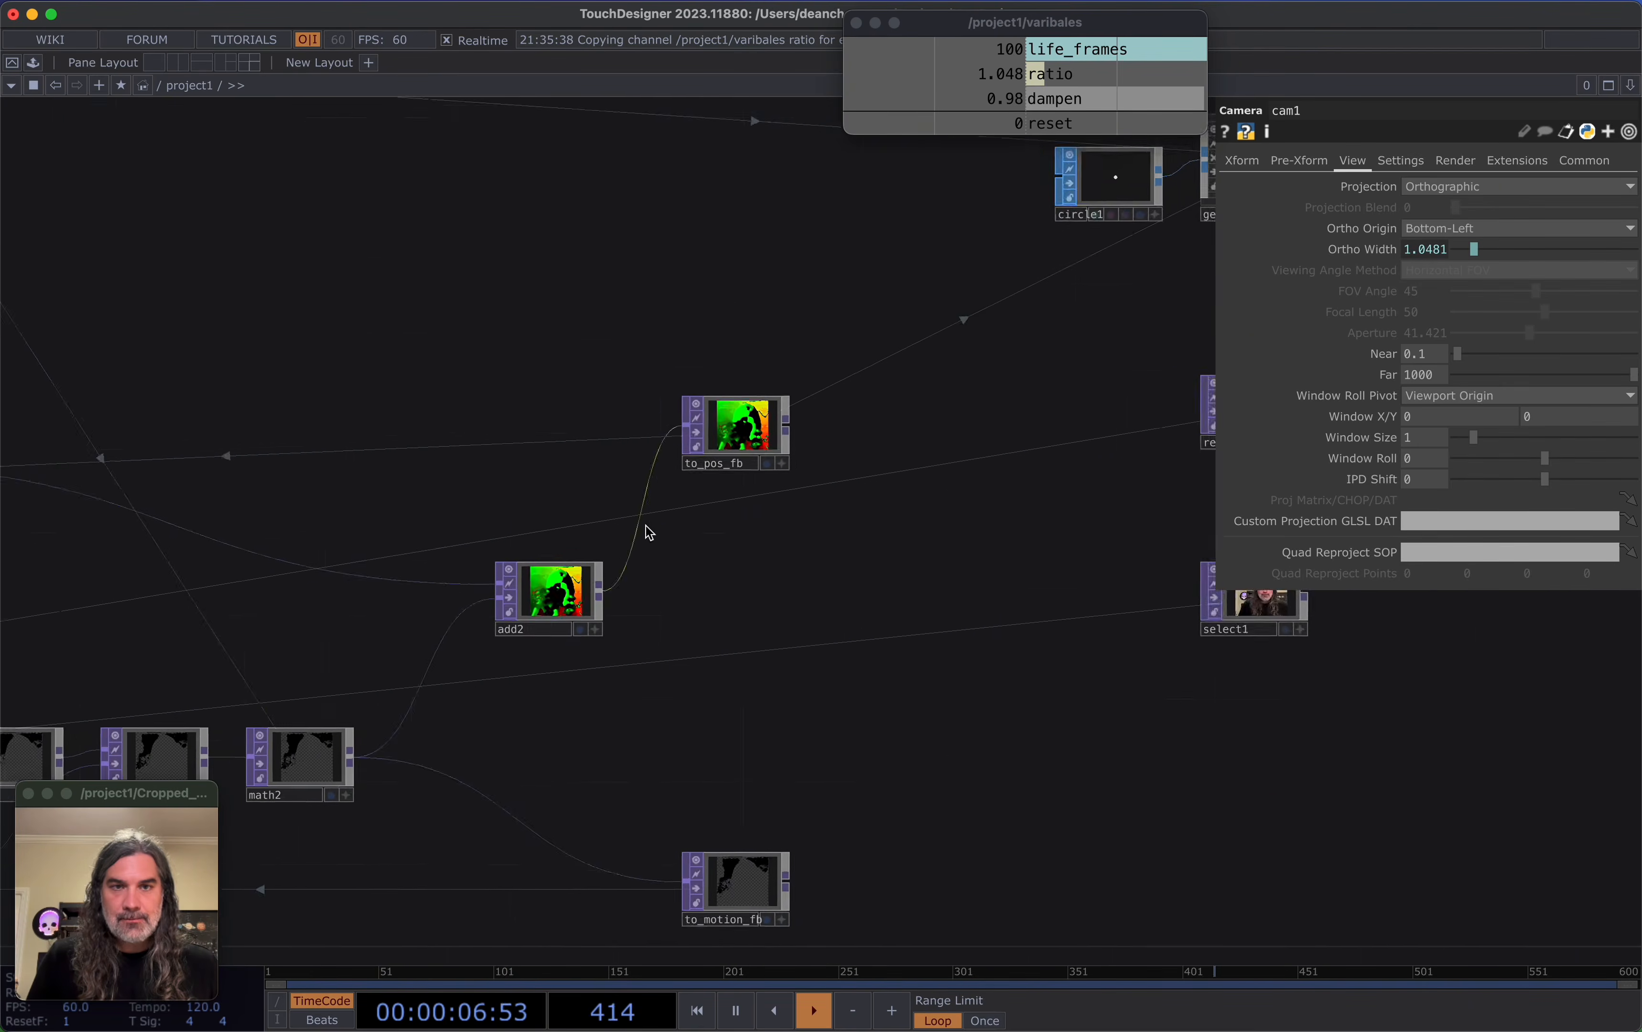
pyautogui.moveTo(796, 479); pyautogui.dragTo(569, 468)
pyautogui.click(636, 463)
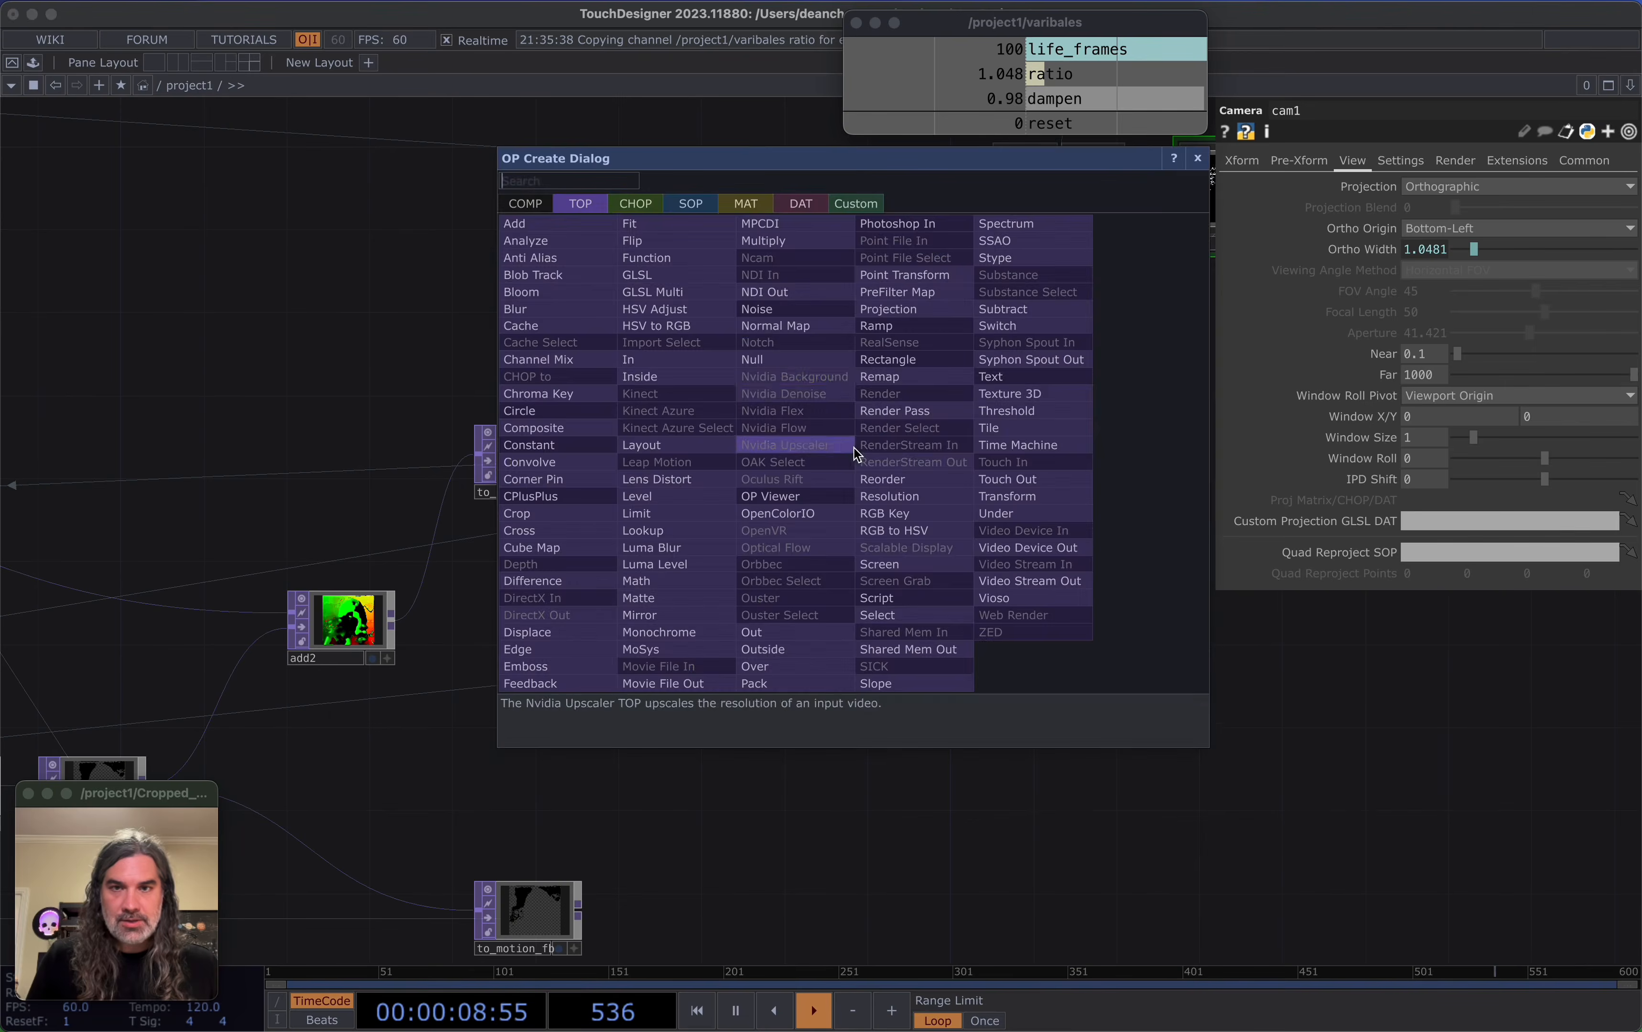
pyautogui.click(770, 368)
pyautogui.click(821, 458)
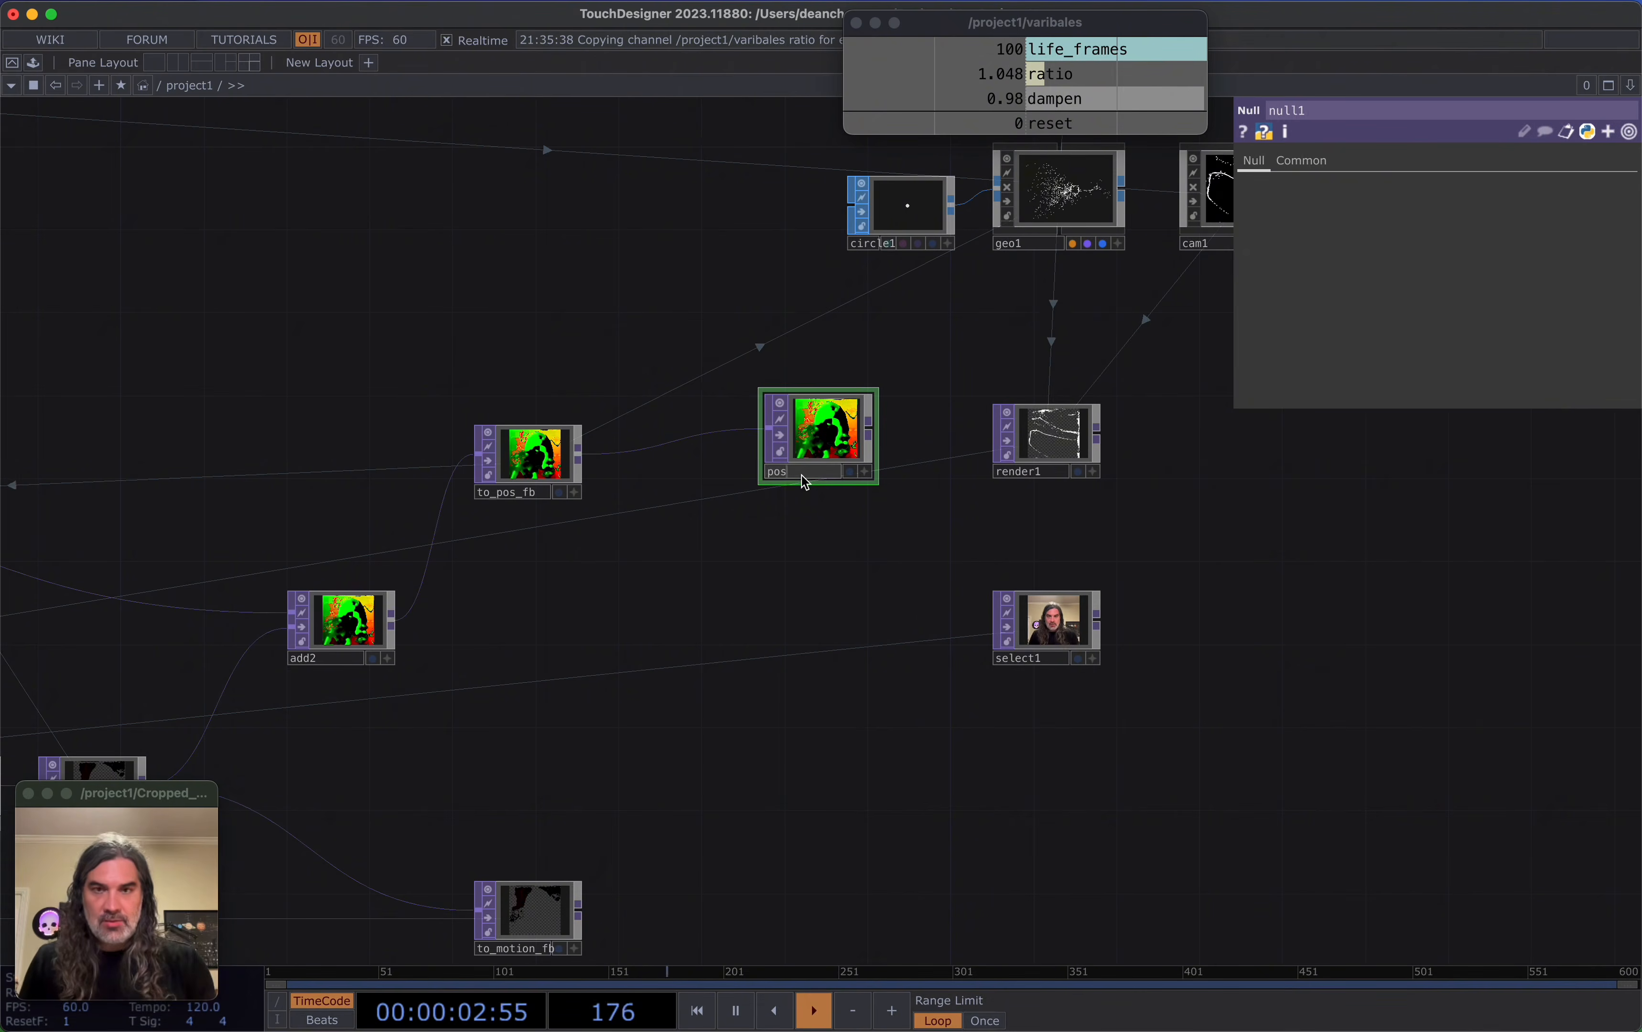
pyautogui.press('Return')
pyautogui.scroll(3, 818, 440)
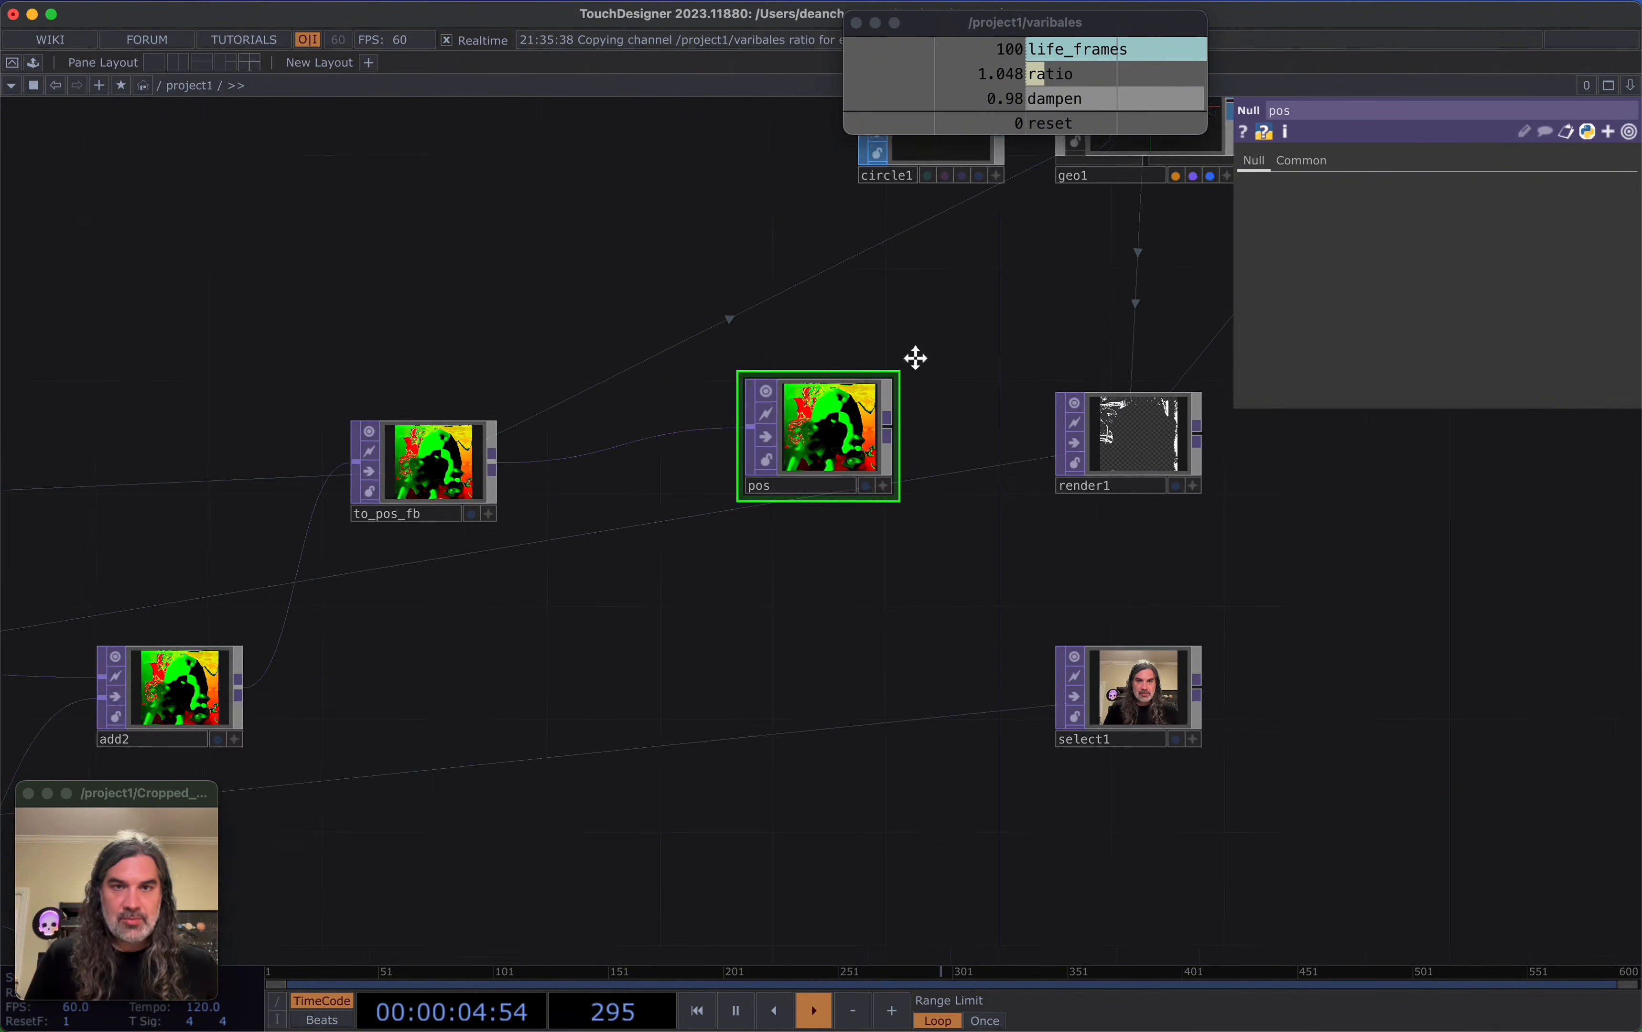
# Assign pos as geo1's instance Translate OP
pyautogui.moveTo(915, 357); pyautogui.dragTo(827, 467)
pyautogui.click(1051, 219)
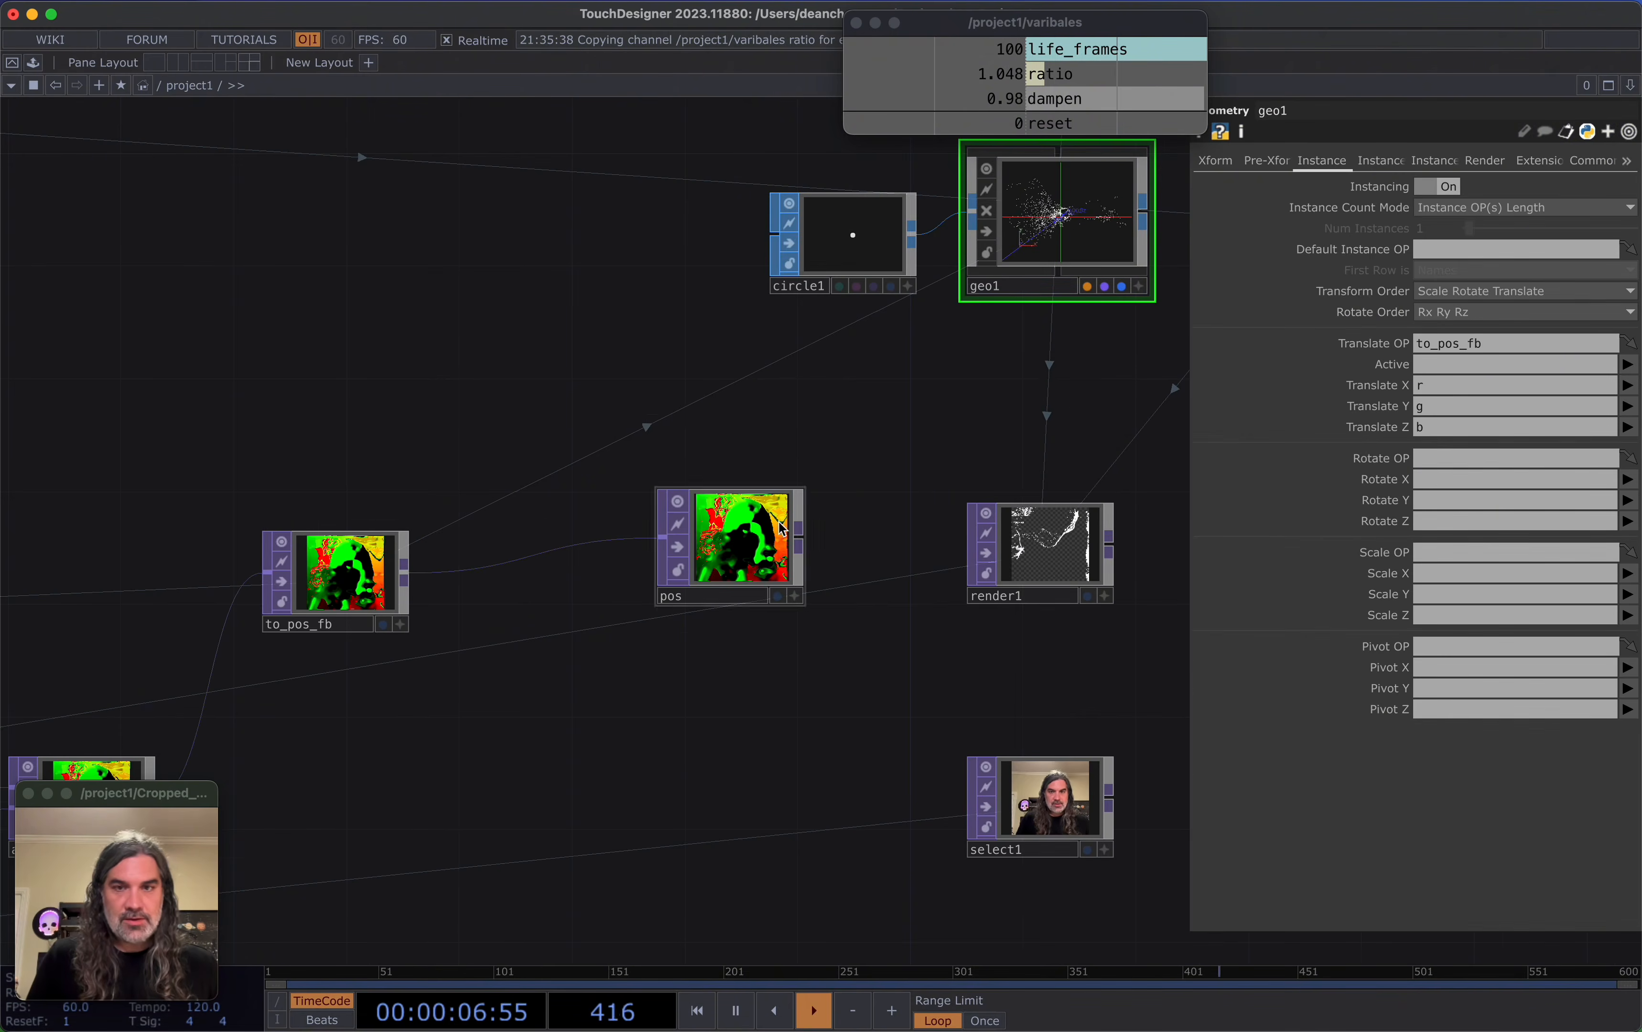
pyautogui.moveTo(779, 528); pyautogui.dragTo(1459, 347)
pyautogui.moveTo(740, 612); pyautogui.dragTo(912, 480)
pyautogui.moveTo(857, 469); pyautogui.dragTo(885, 499)
# Insert a Math TOP between to_pos_fb and pos
pyautogui.click(727, 441)
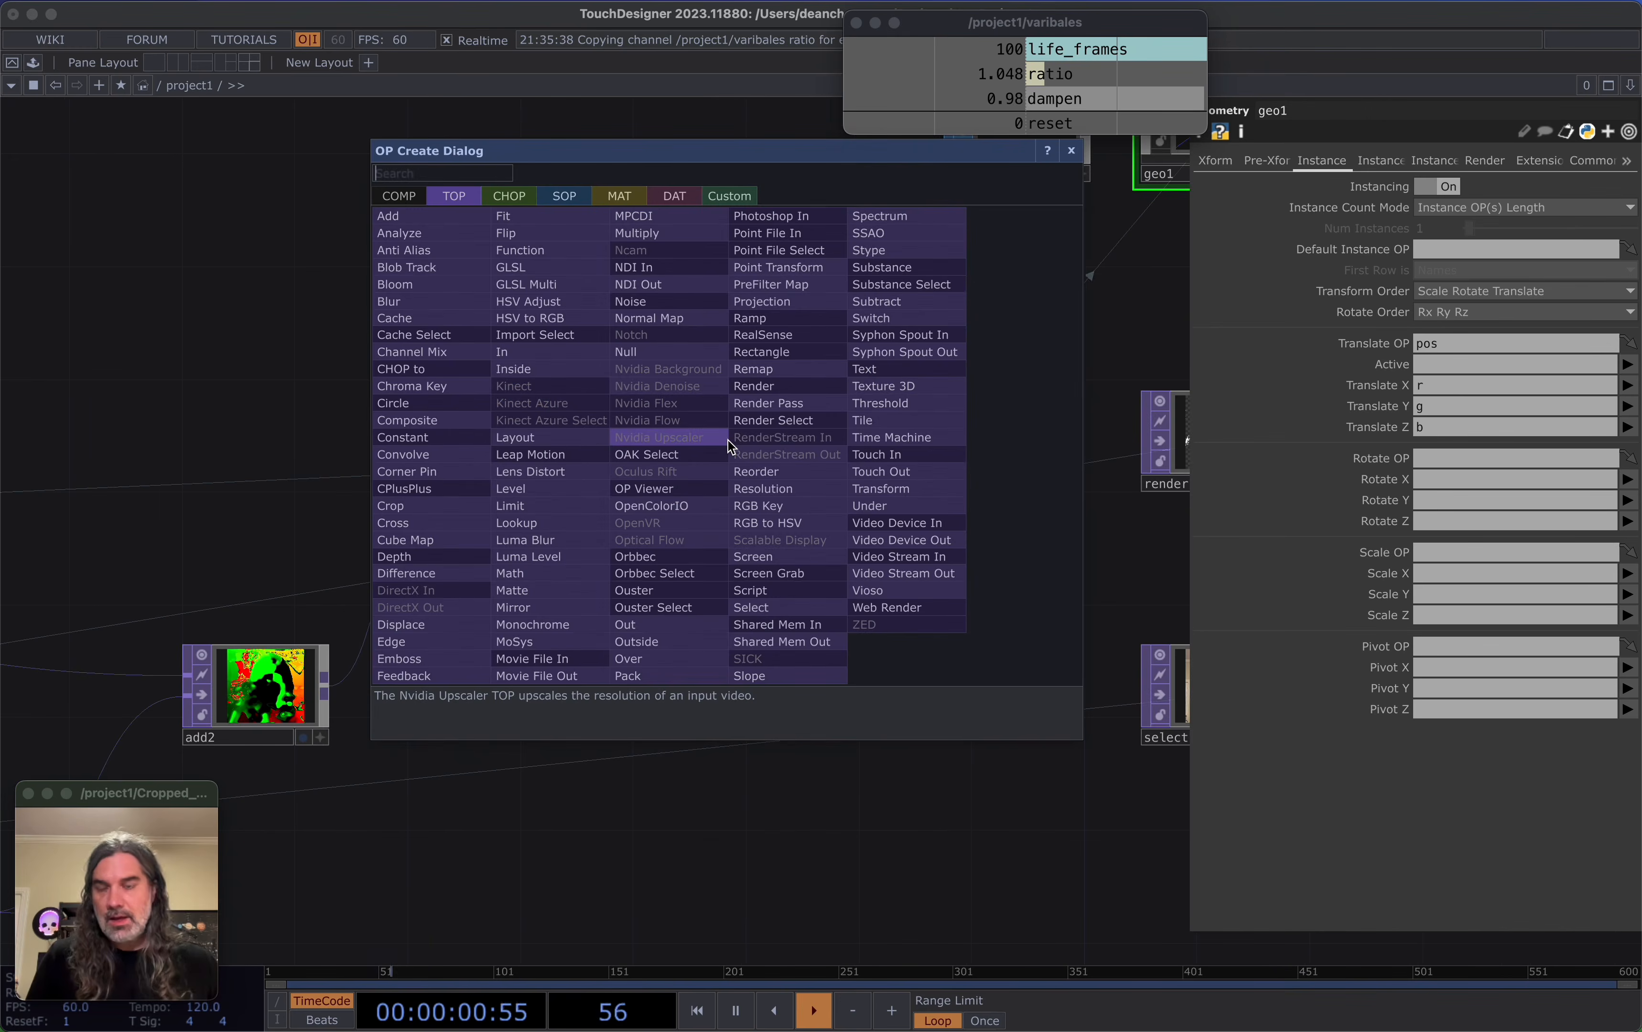
pyautogui.write('math')
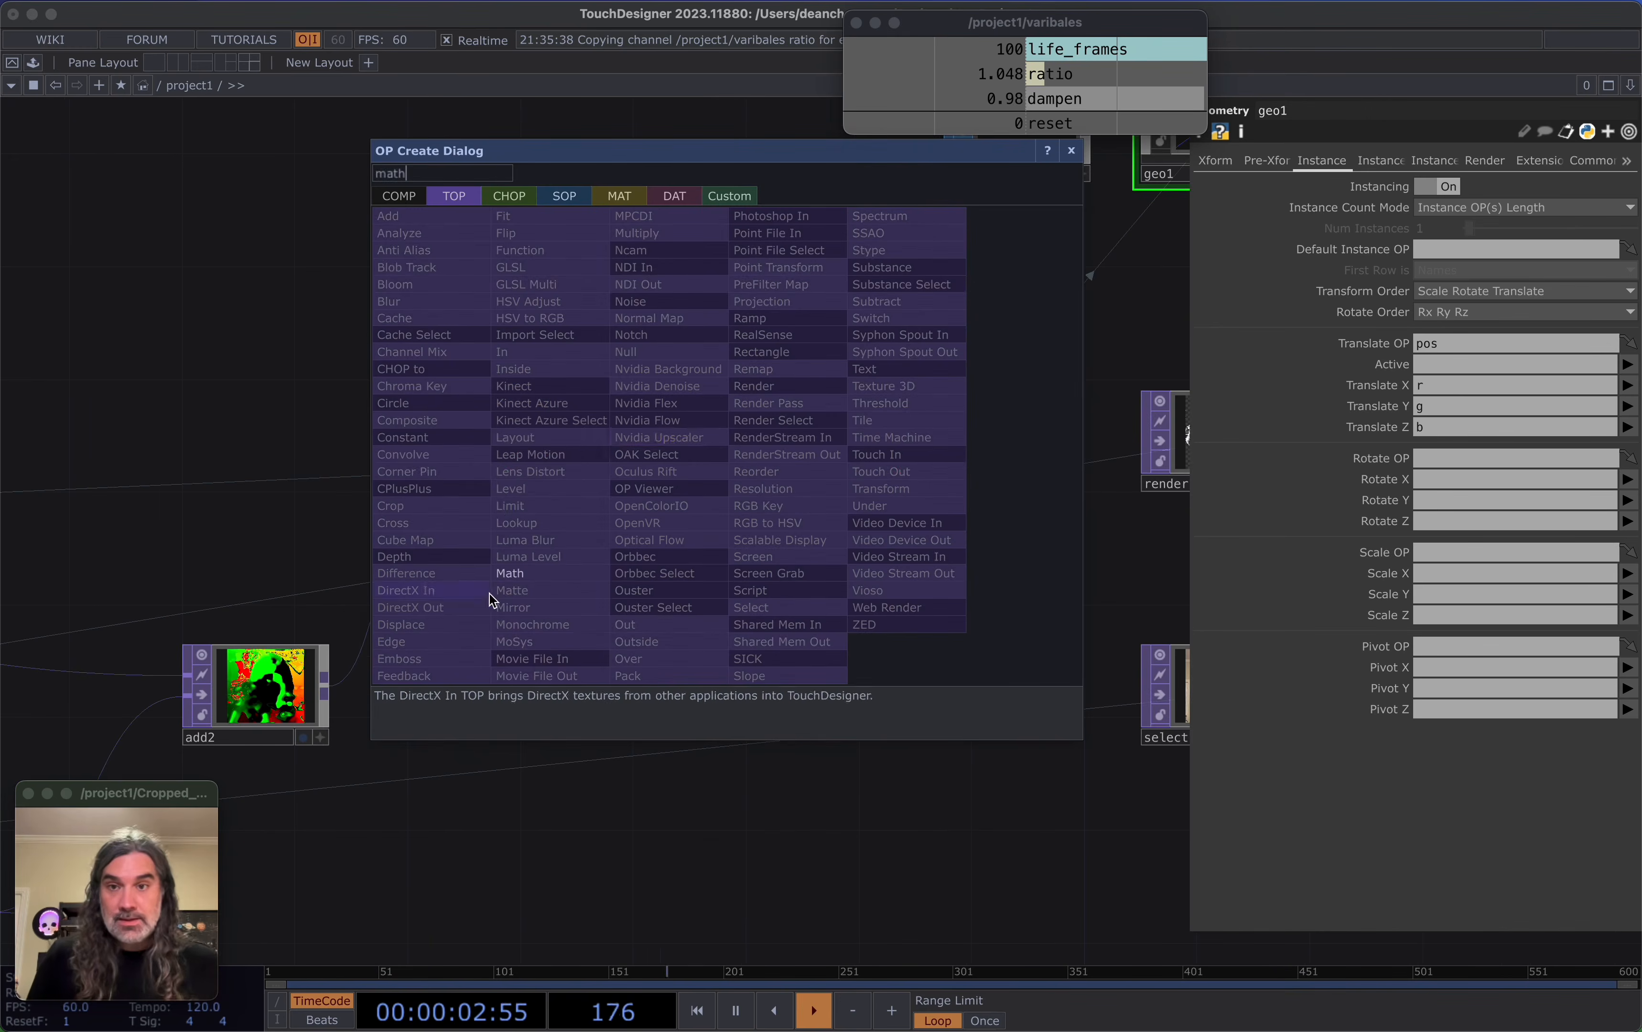
pyautogui.click(512, 574)
pyautogui.click(720, 468)
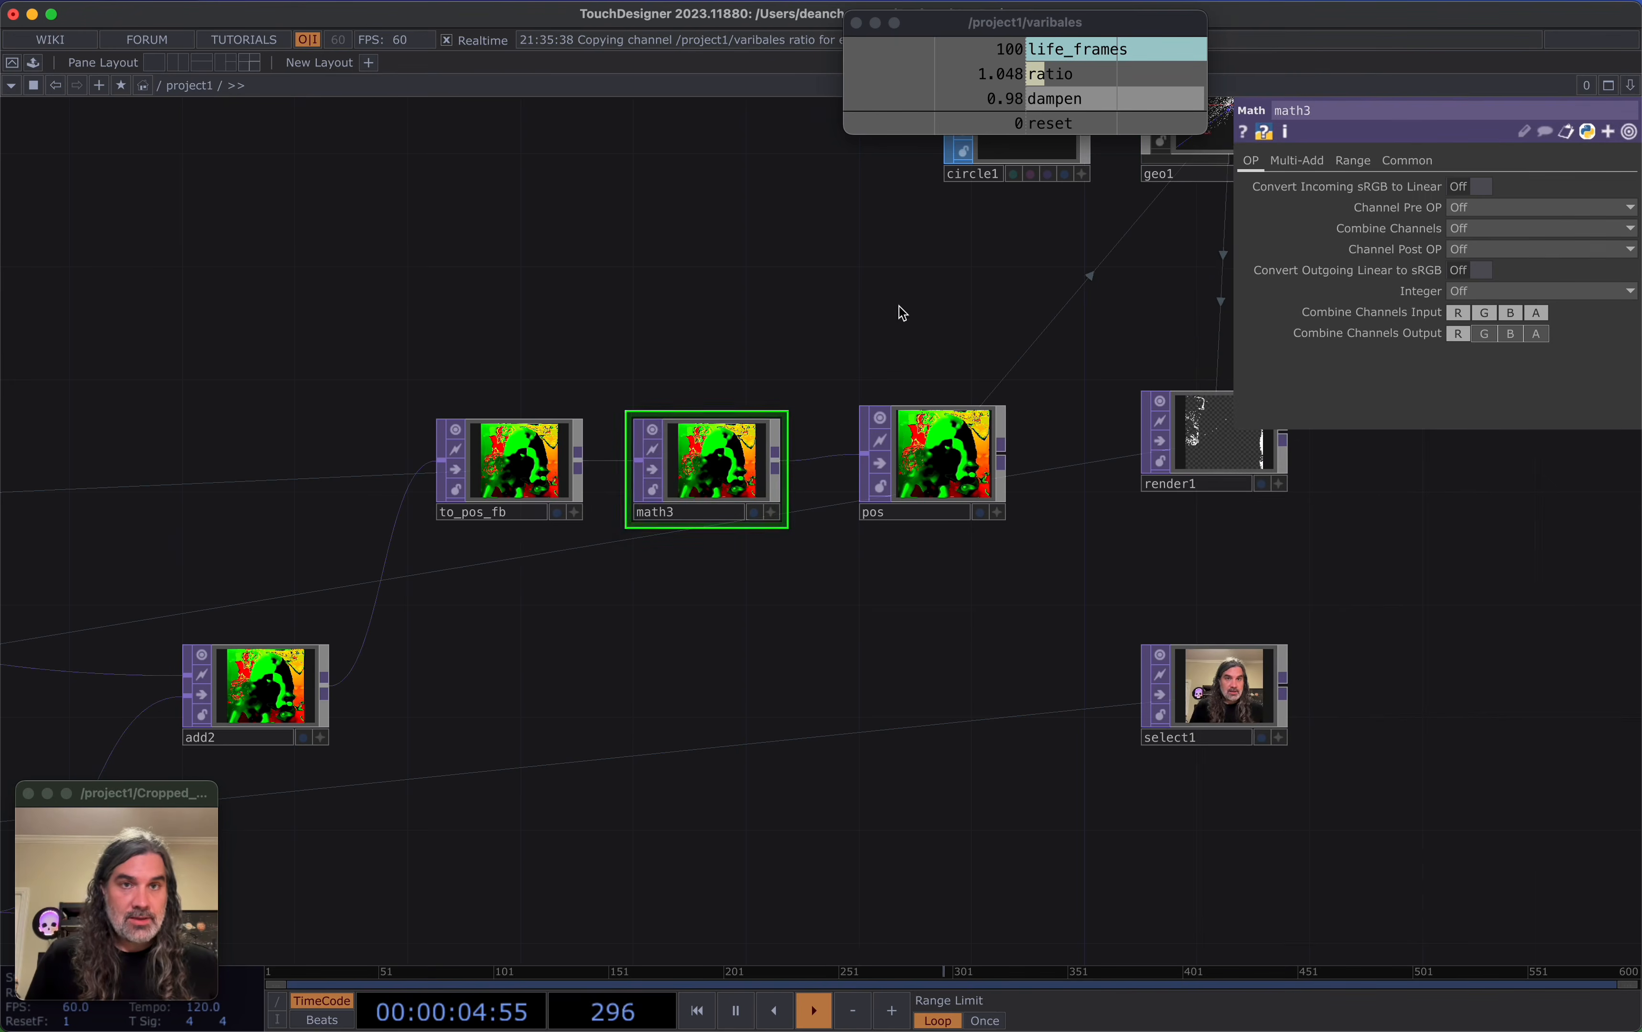
# Drive the upper To Range R value of math3 with a CHOP reference to the ratio channel and check render1
pyautogui.moveTo(899, 306); pyautogui.dragTo(841, 298)
pyautogui.moveTo(1072, 74); pyautogui.dragTo(1120, 98)
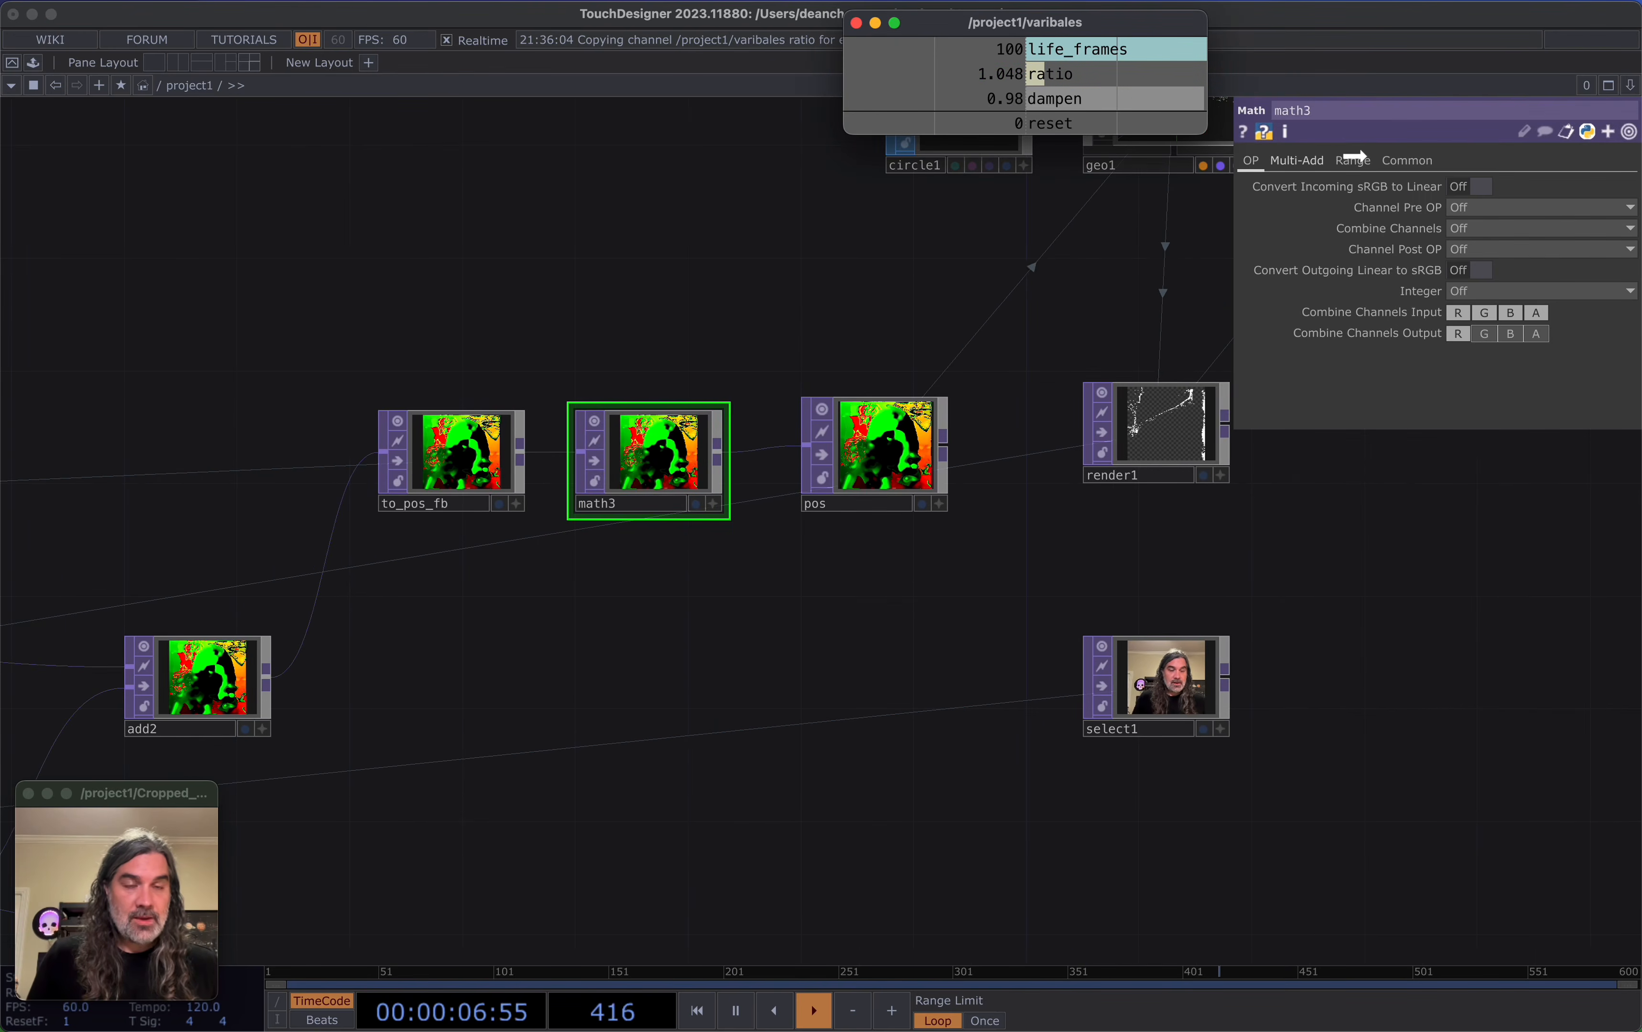
pyautogui.moveTo(1355, 158); pyautogui.dragTo(1356, 157)
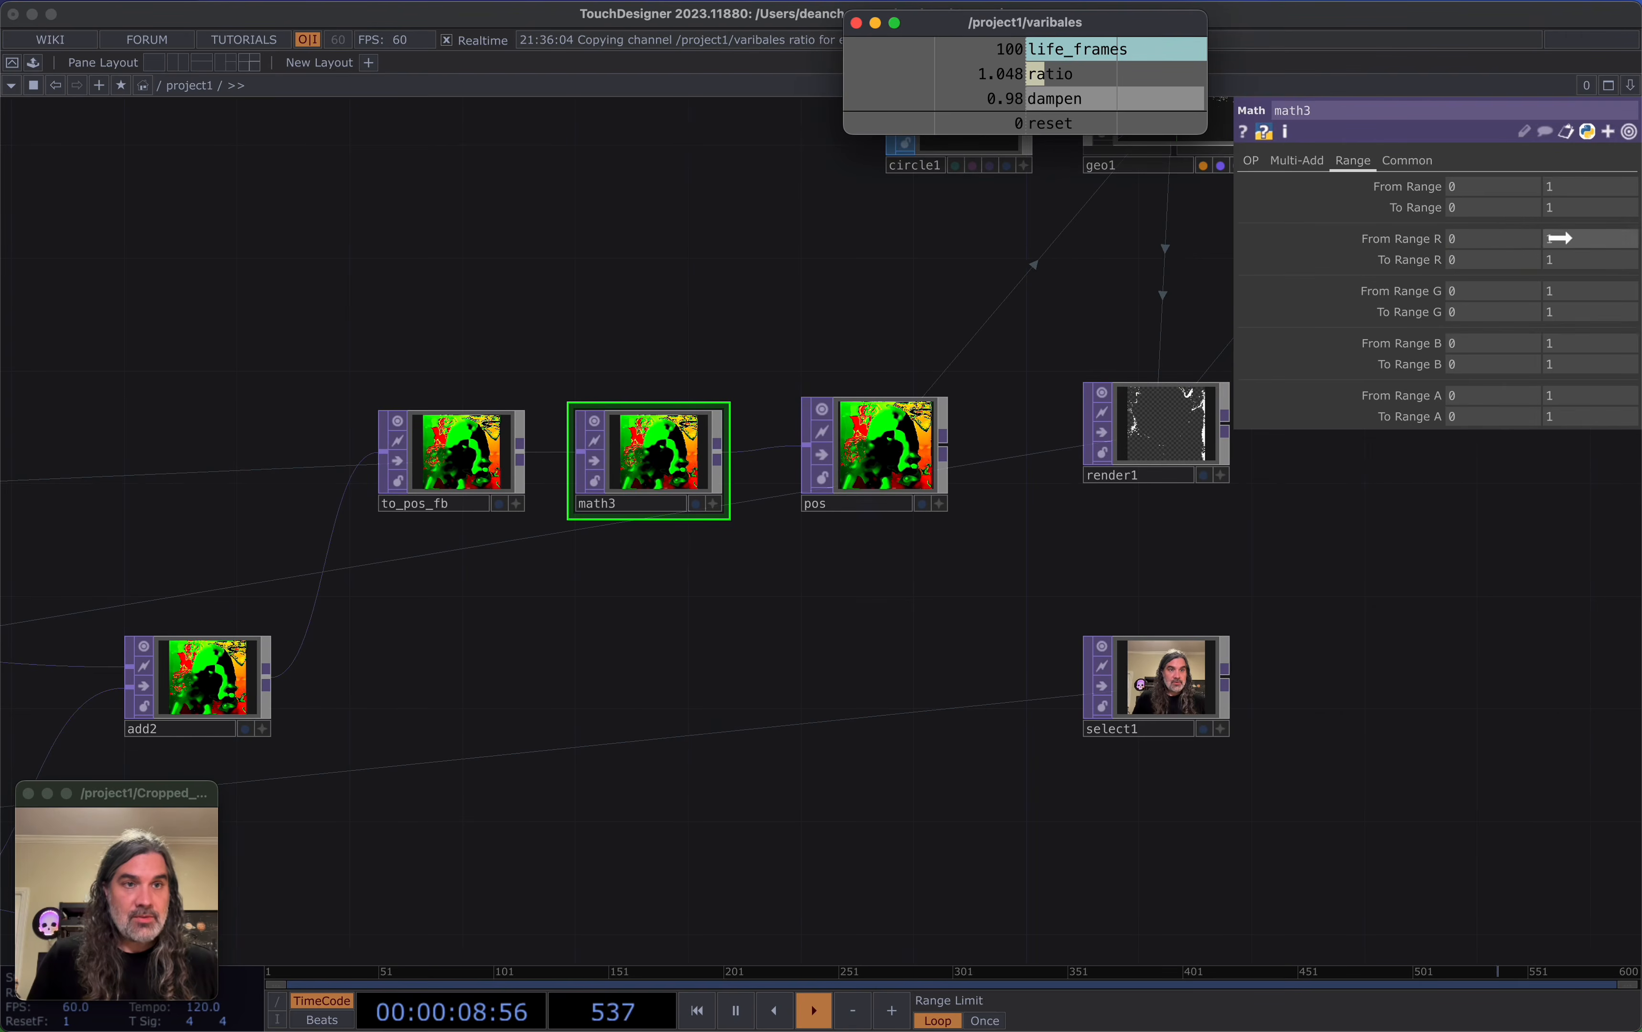
pyautogui.moveTo(1555, 256); pyautogui.dragTo(1555, 258)
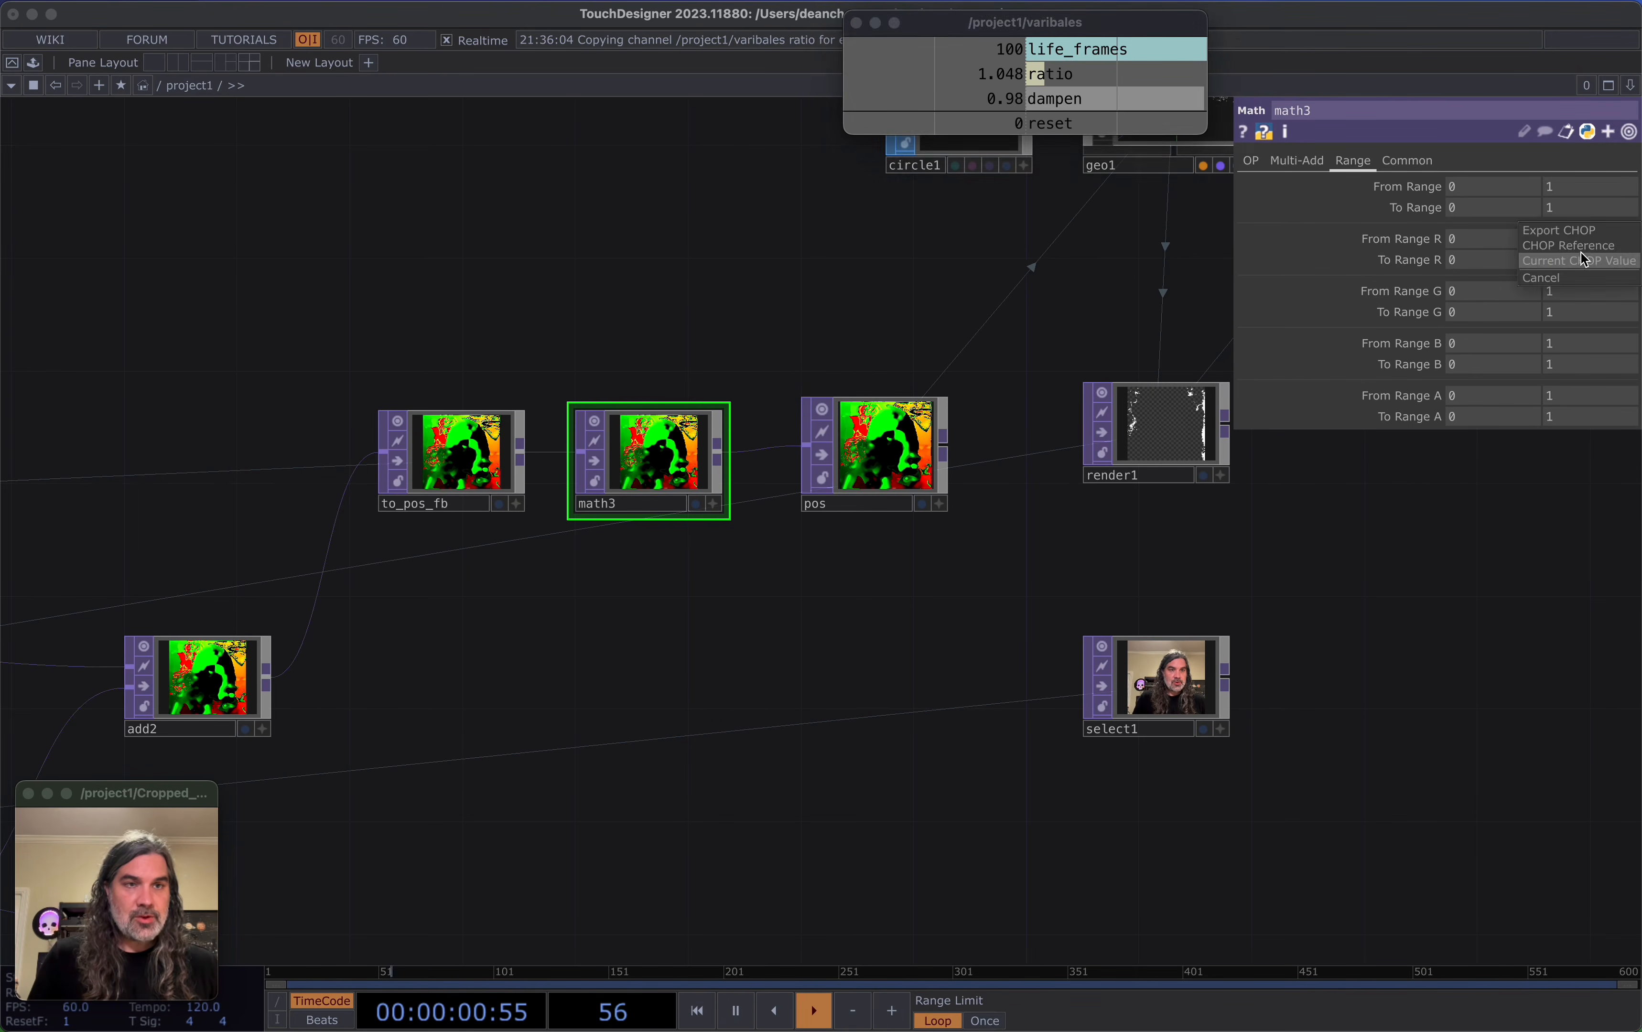
pyautogui.scroll(5, 1185, 521)
pyautogui.moveTo(1423, 562); pyautogui.dragTo(1244, 641)
pyautogui.scroll(3, 1099, 541)
pyautogui.scroll(-7, 1100, 542)
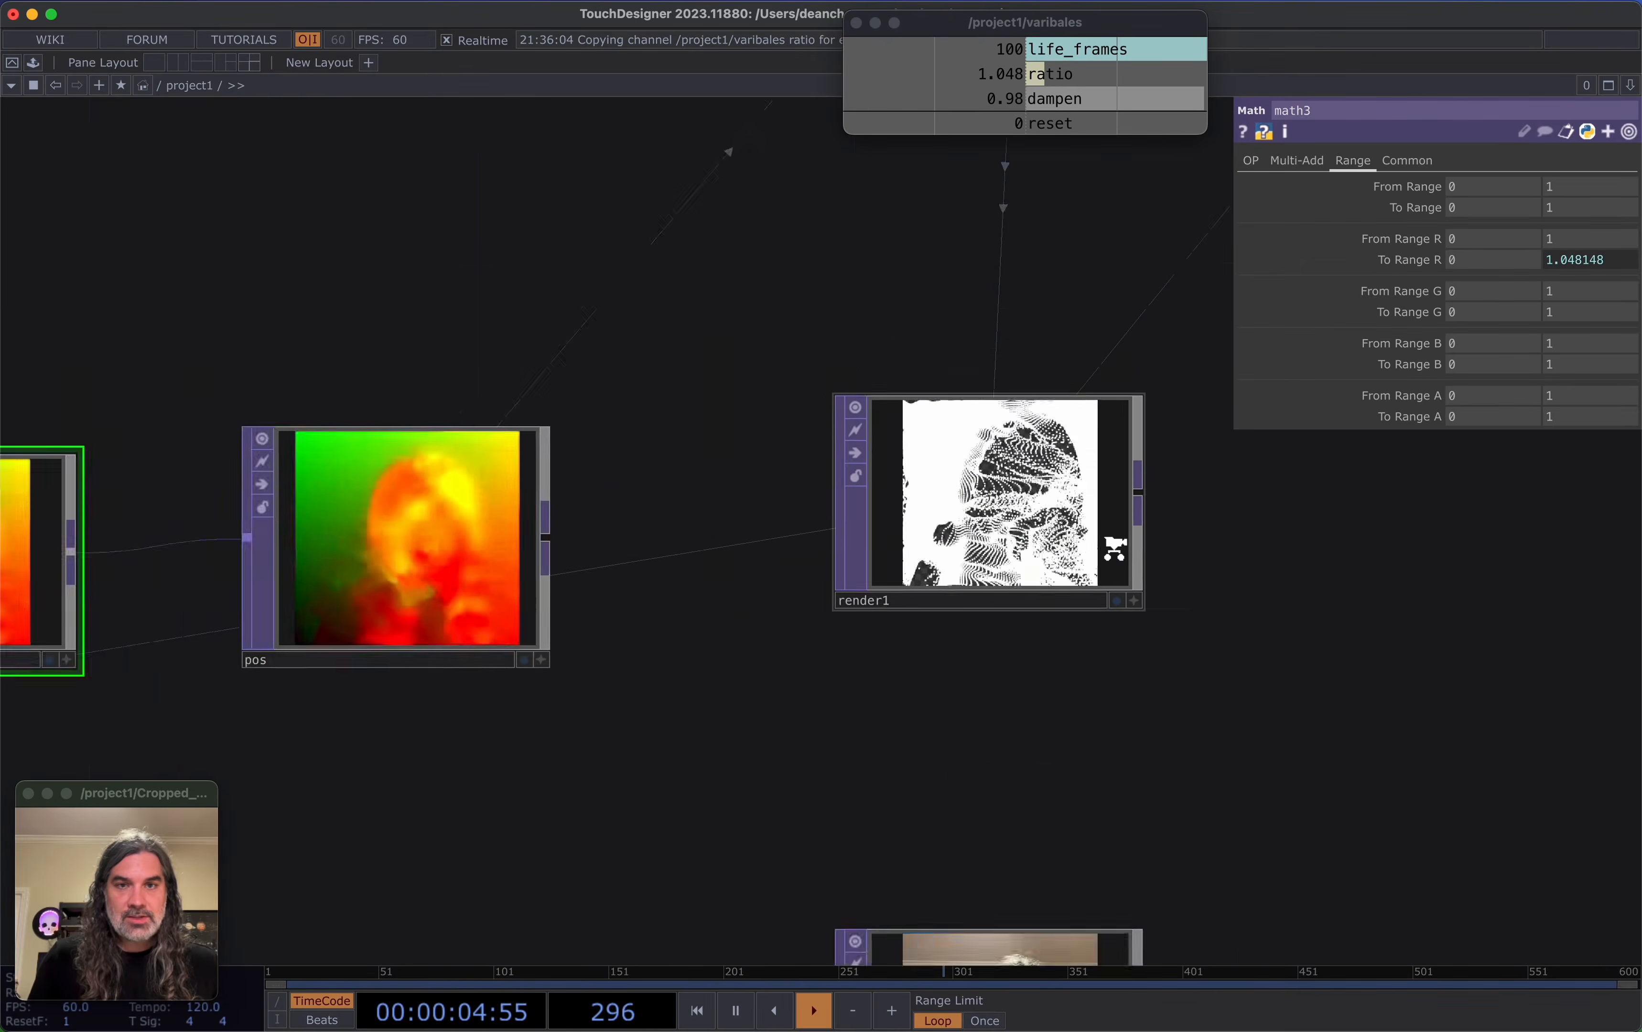
# Create a Select TOP that takes res1 as its source
pyautogui.moveTo(1050, 676); pyautogui.dragTo(1019, 613)
pyautogui.moveTo(886, 672); pyautogui.dragTo(1356, 624)
pyautogui.scroll(-4, 1174, 659)
pyautogui.scroll(-1, 1317, 626)
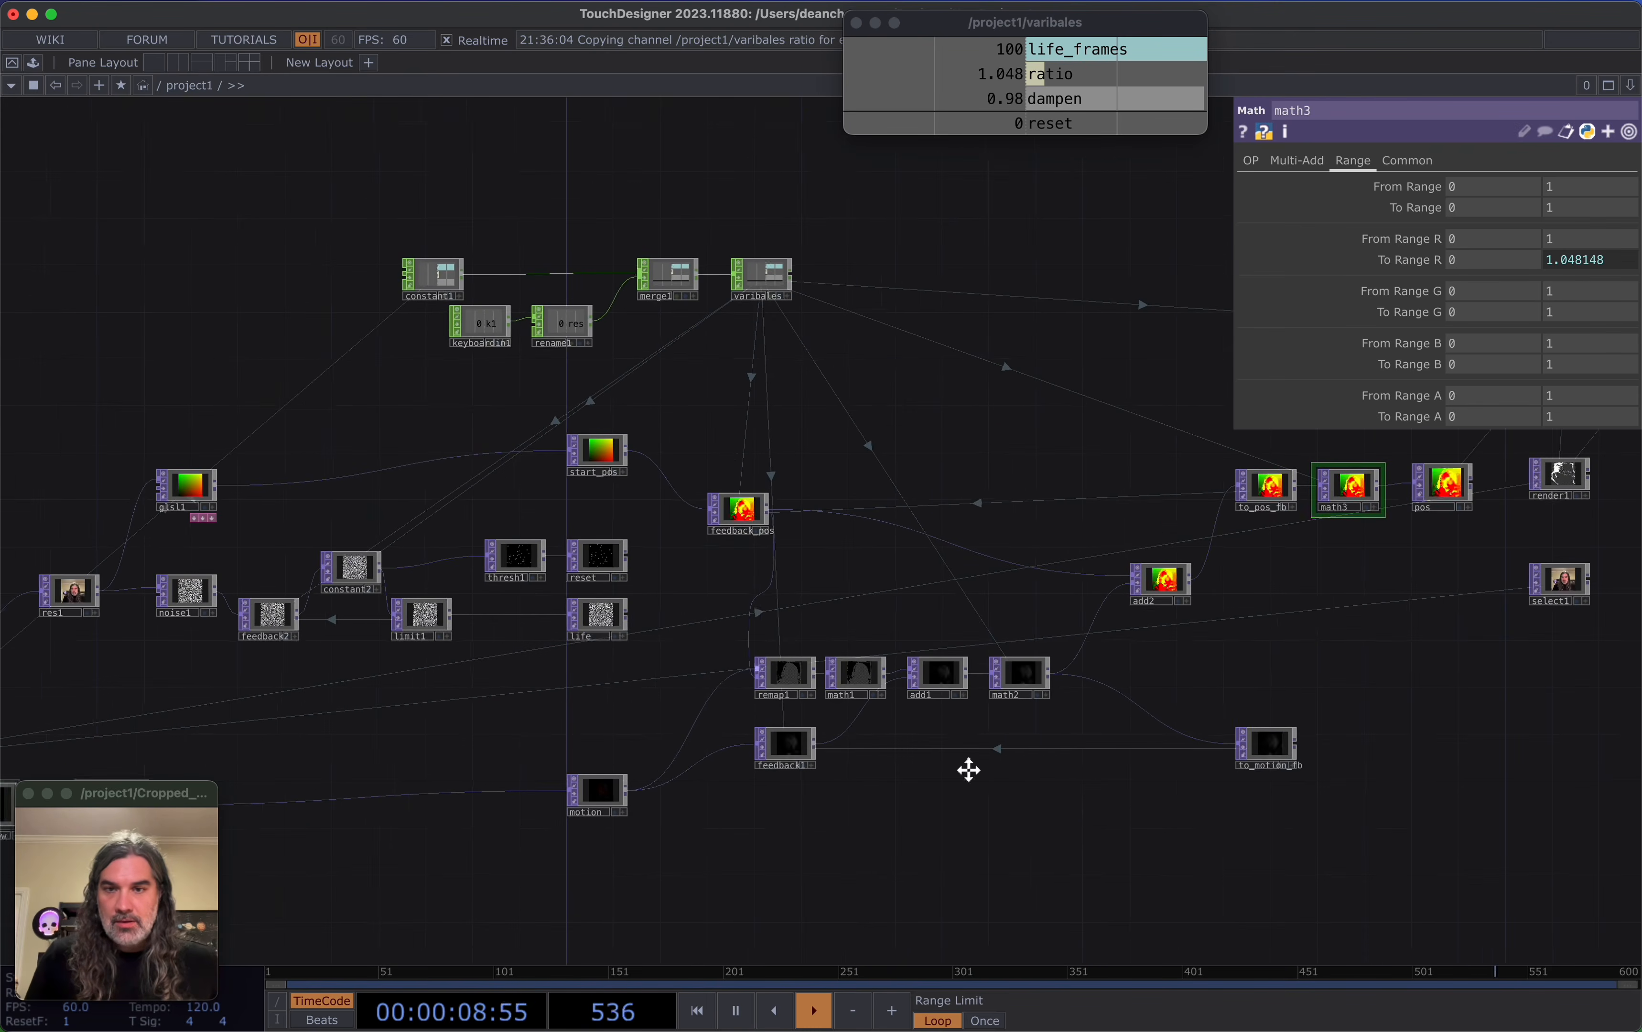
pyautogui.moveTo(969, 770); pyautogui.dragTo(1170, 683)
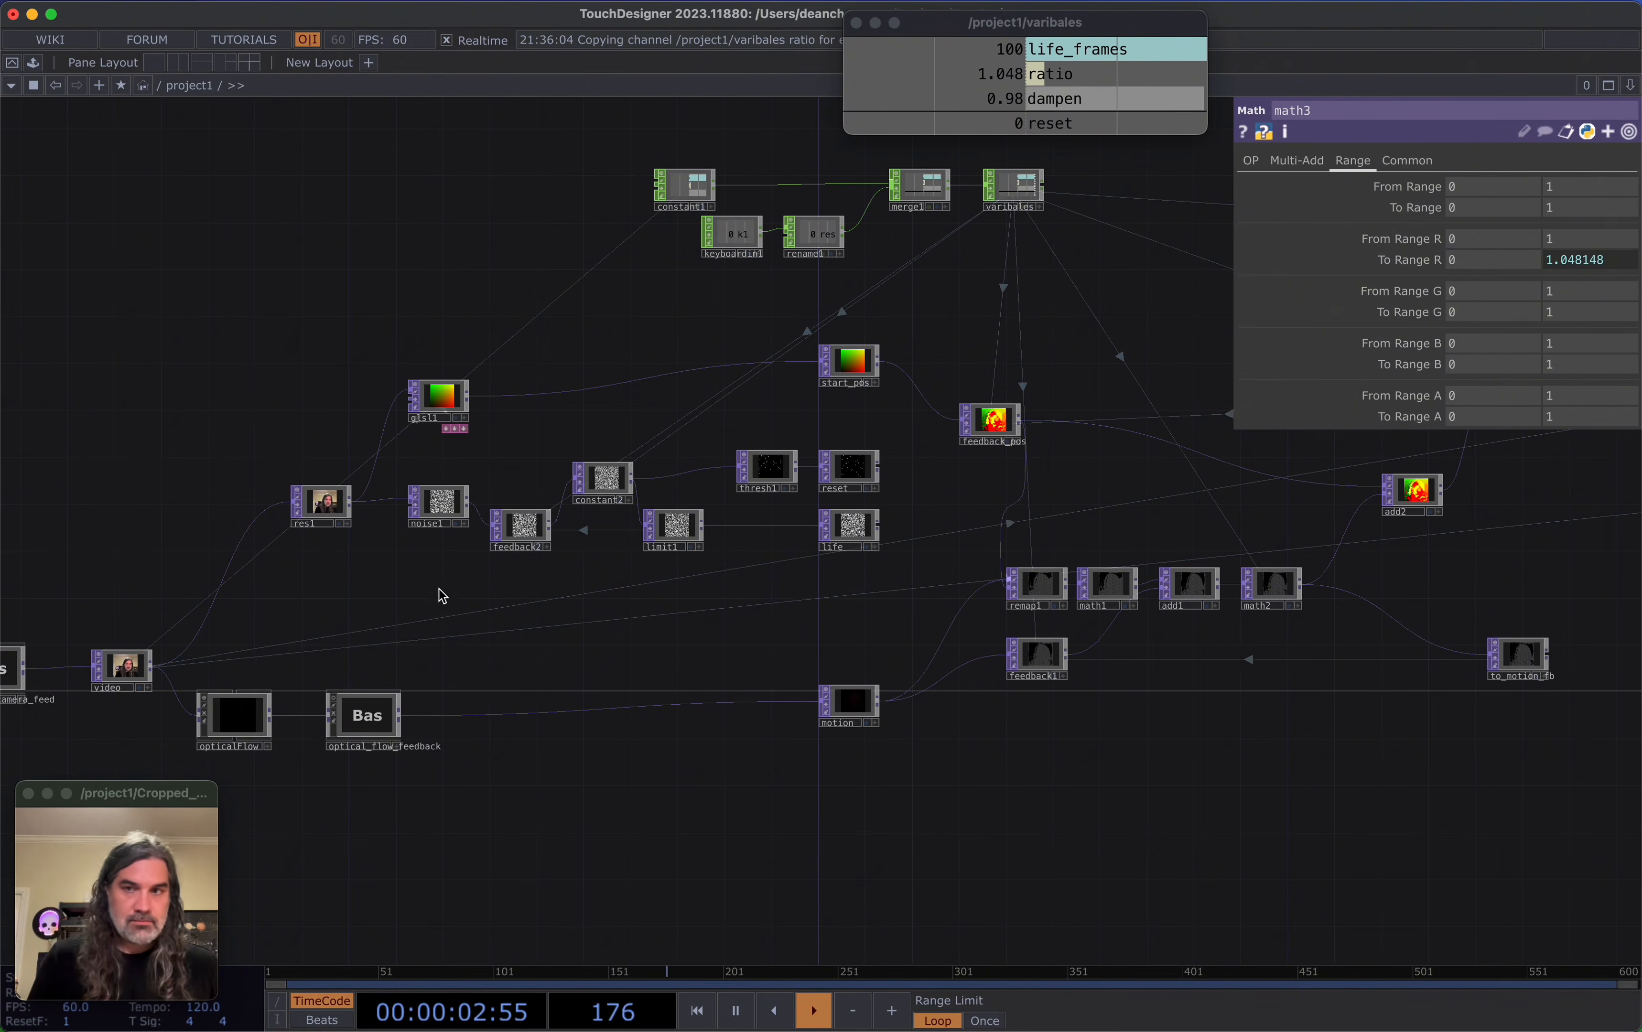
pyautogui.press('Tab')
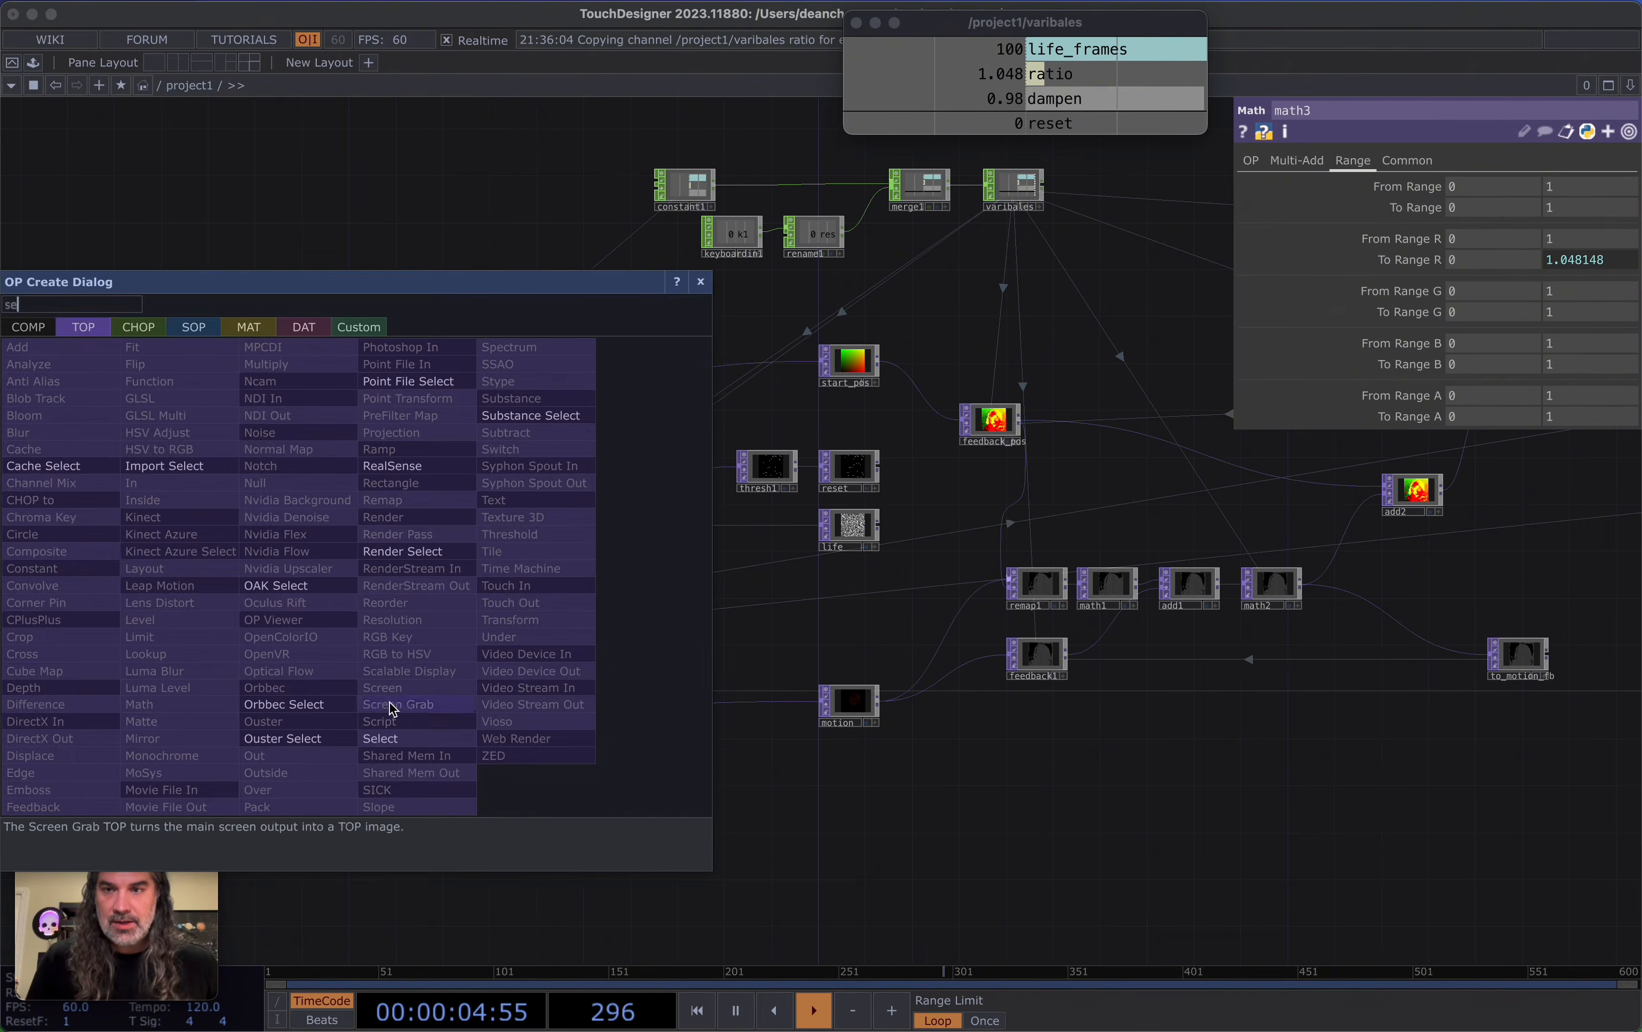
pyautogui.click(390, 707)
pyautogui.click(372, 592)
pyautogui.moveTo(345, 521); pyautogui.dragTo(1194, 645)
# Move select2 across the network to sit below math3 and pos
pyautogui.scroll(6, 417, 614)
pyautogui.scroll(-10, 1365, 676)
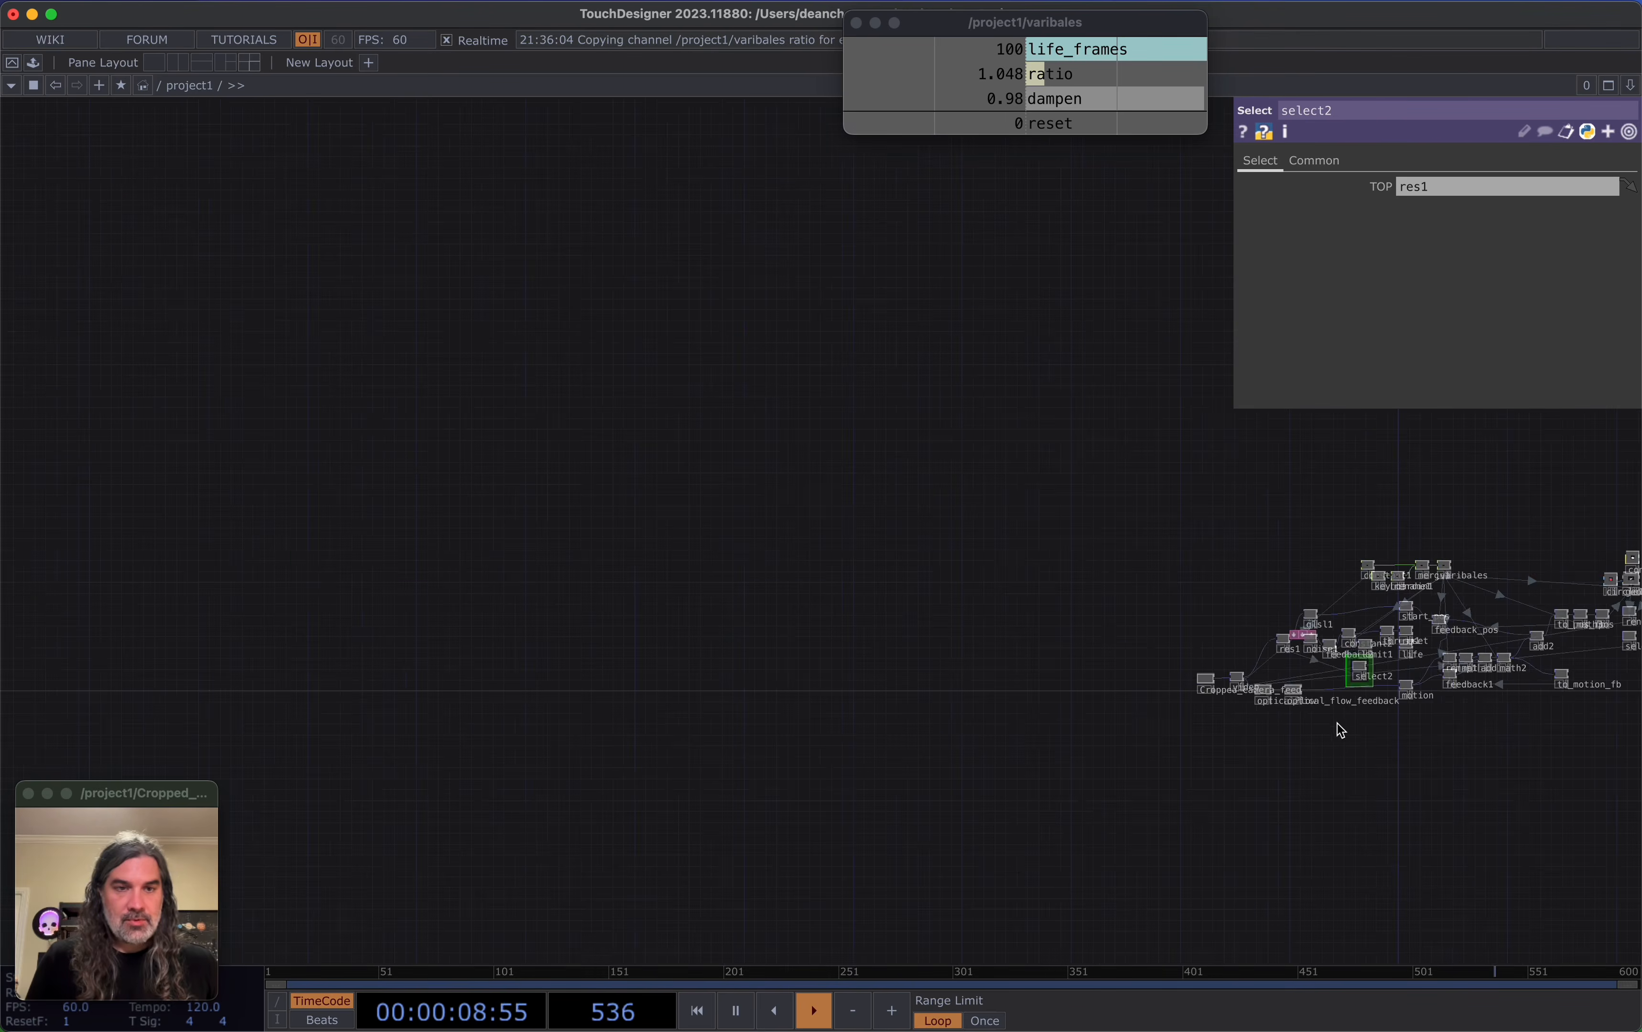
pyautogui.scroll(5, 1338, 725)
pyautogui.moveTo(1023, 669); pyautogui.dragTo(204, 728)
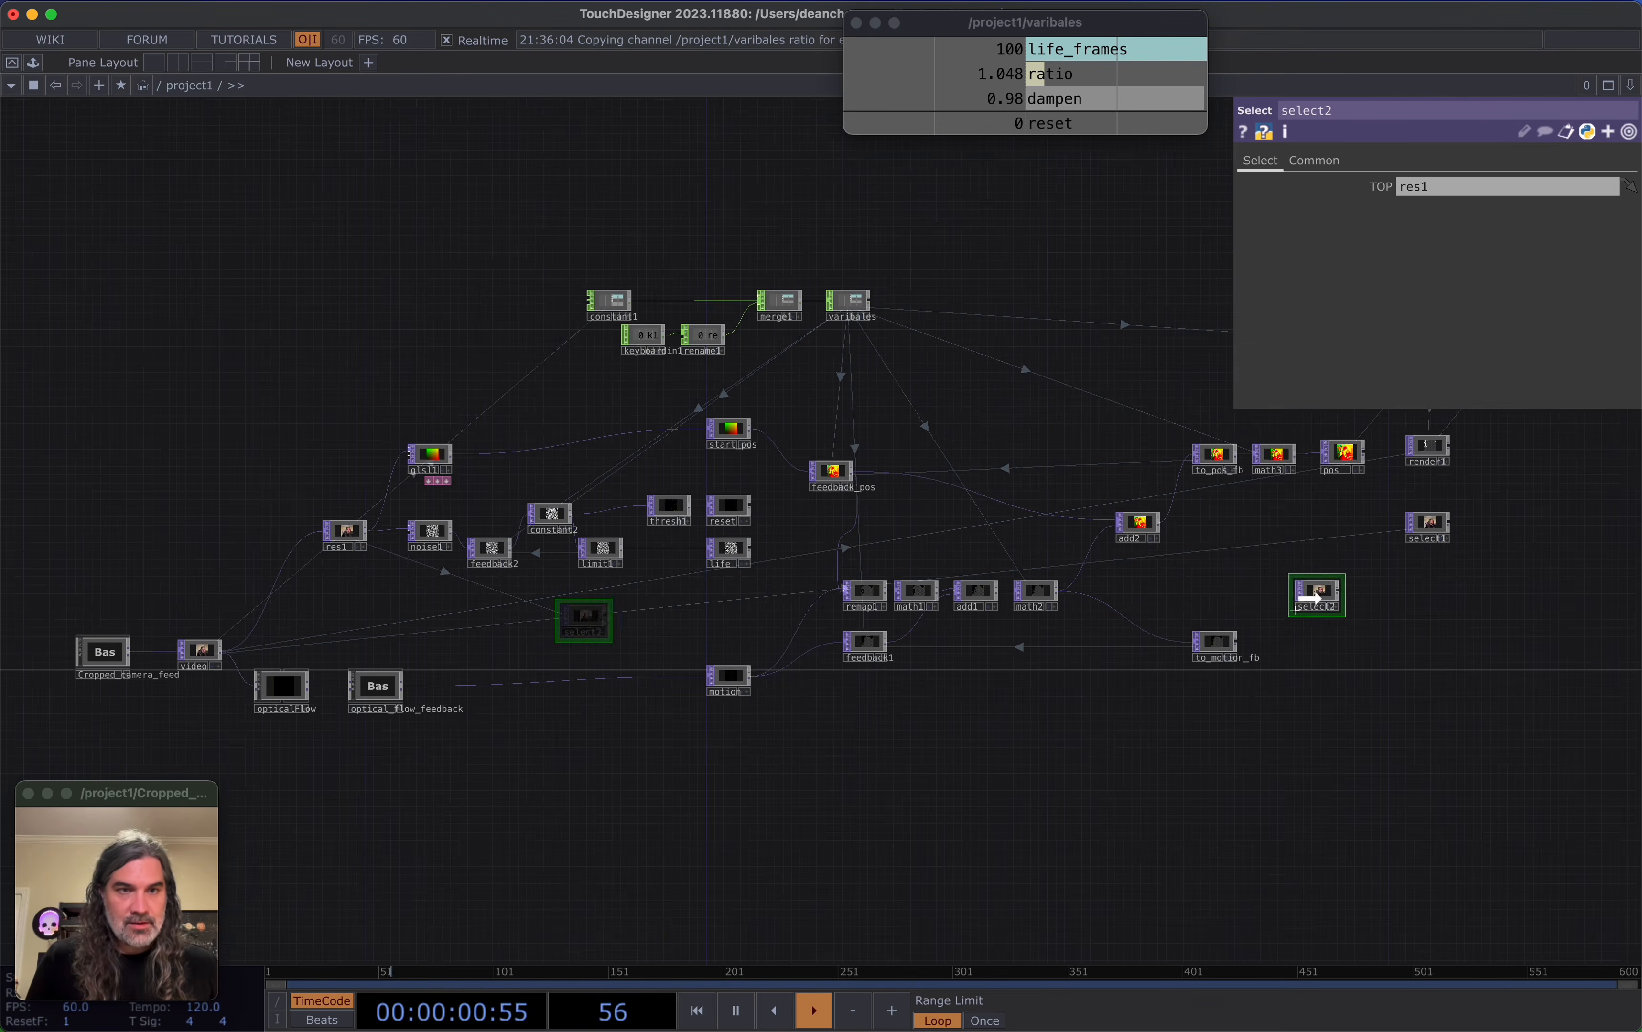
pyautogui.moveTo(1438, 636); pyautogui.dragTo(993, 679)
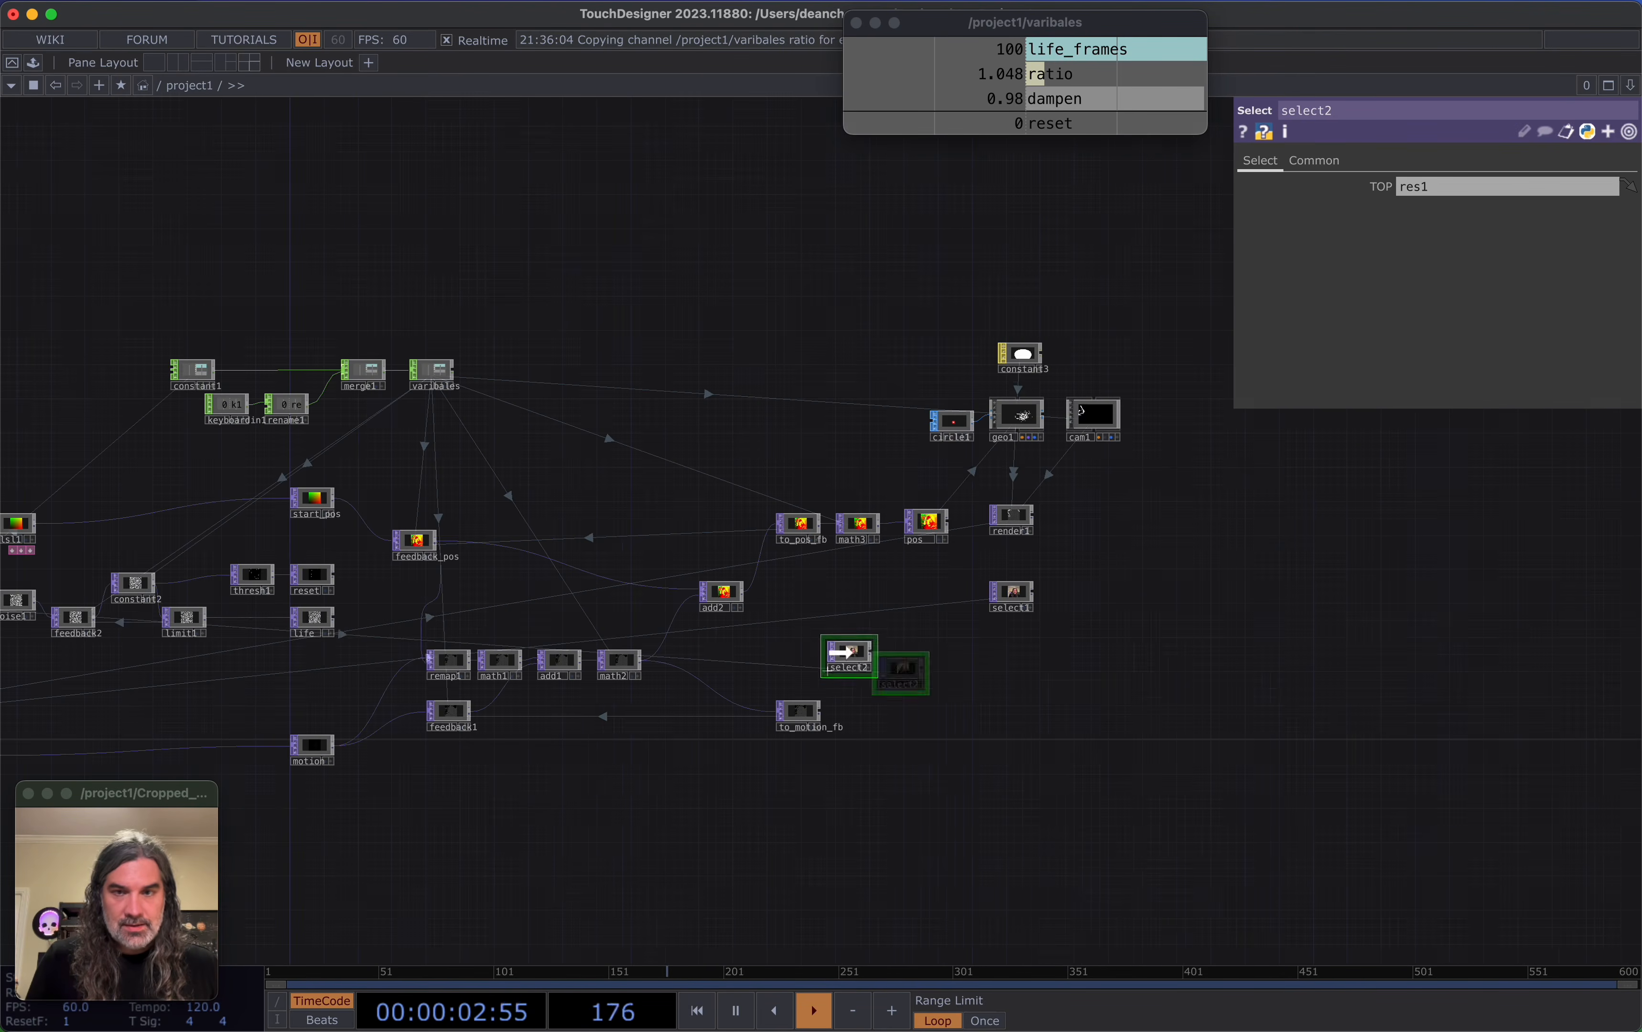
pyautogui.scroll(5, 860, 631)
# Add a Null TOP connected to the output of select2
pyautogui.press('Tab')
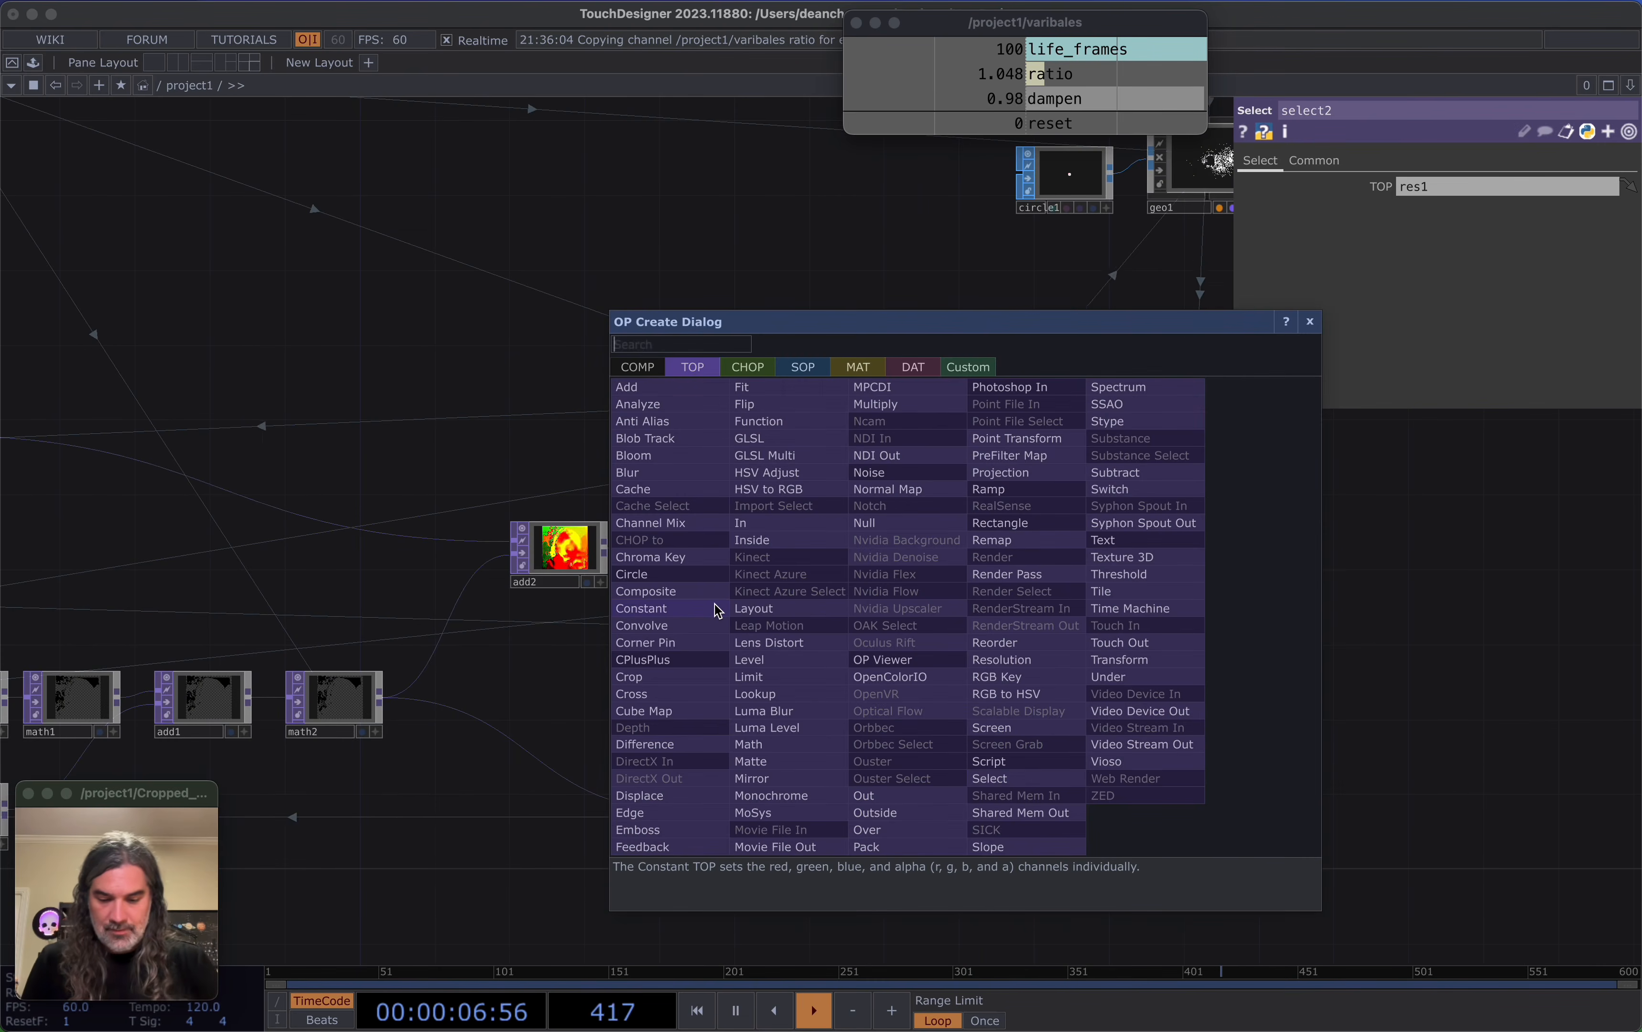
pyautogui.write('n')
pyautogui.click(864, 523)
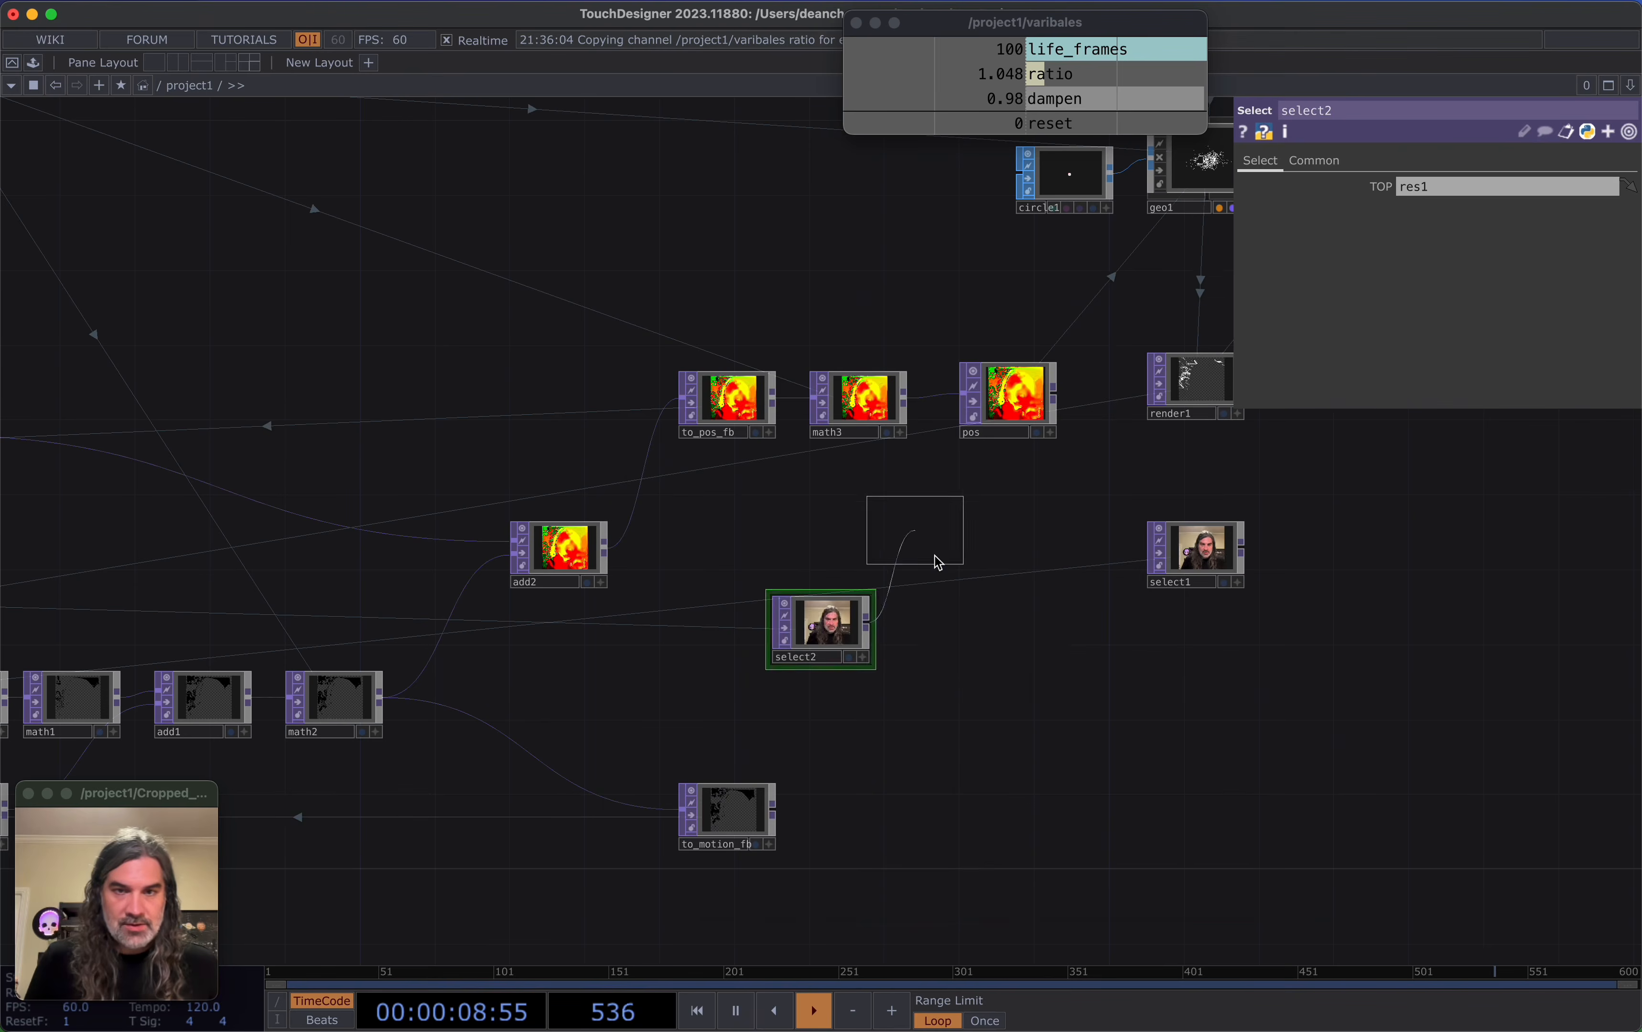
pyautogui.click(990, 628)
# Compare the size and pixel format information of select2, pos and null1
pyautogui.middleClick(840, 634)
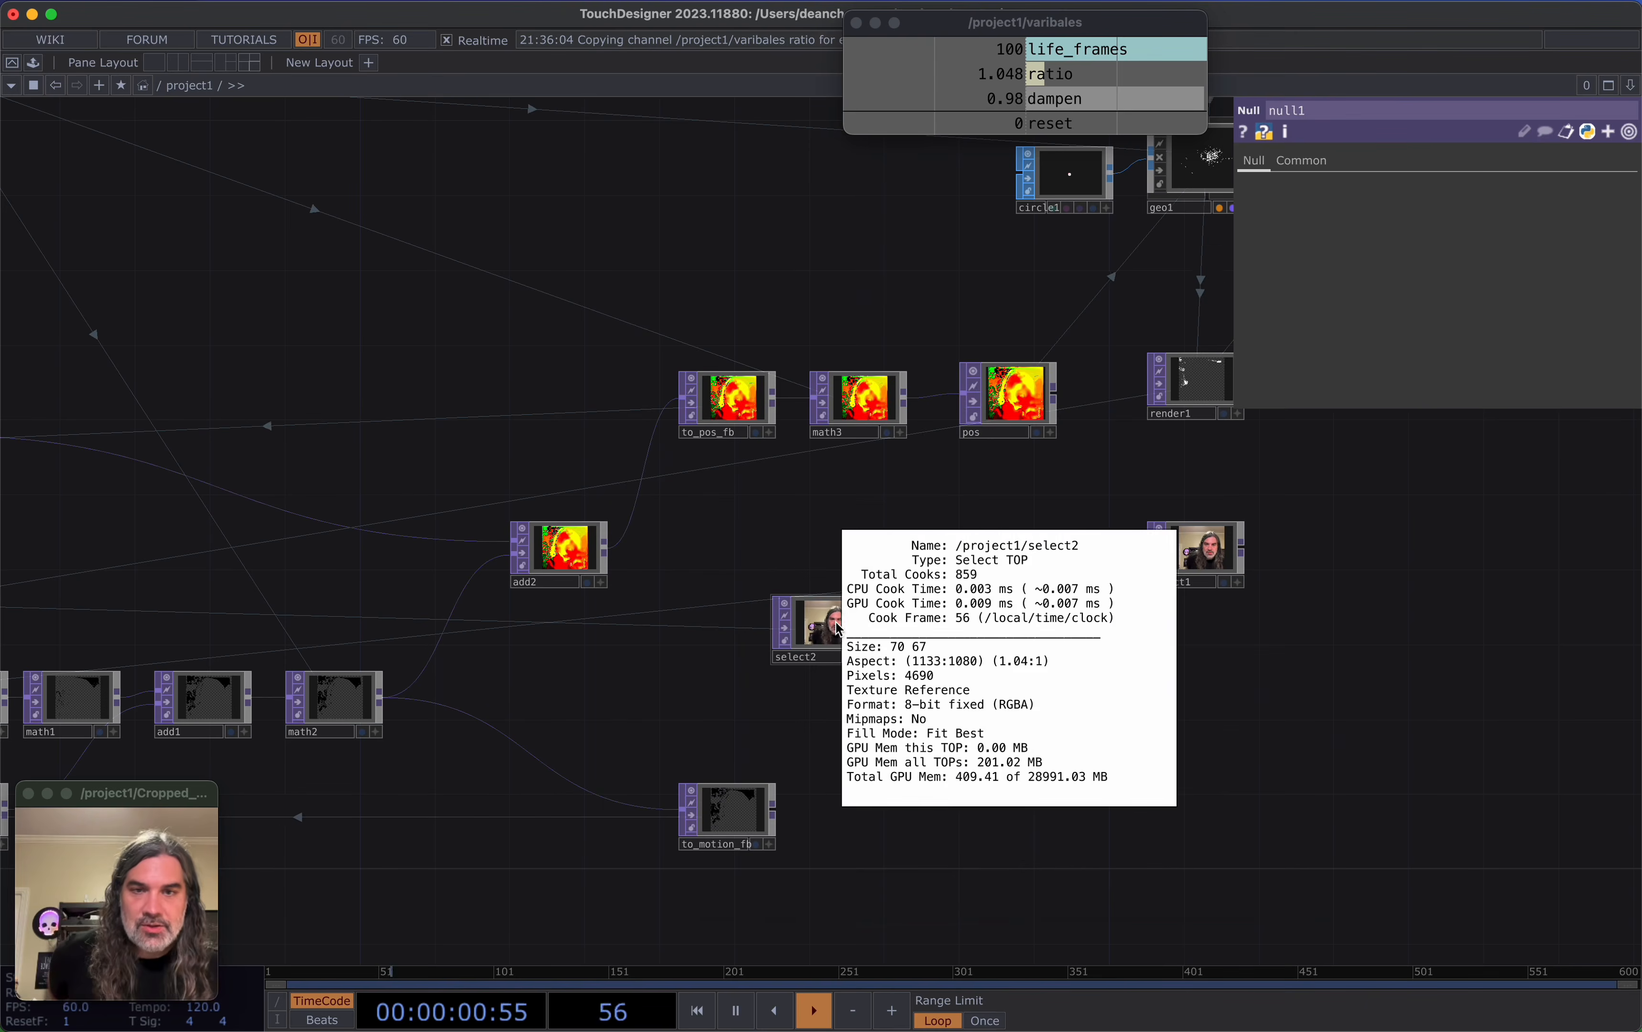
pyautogui.middleClick(1025, 405)
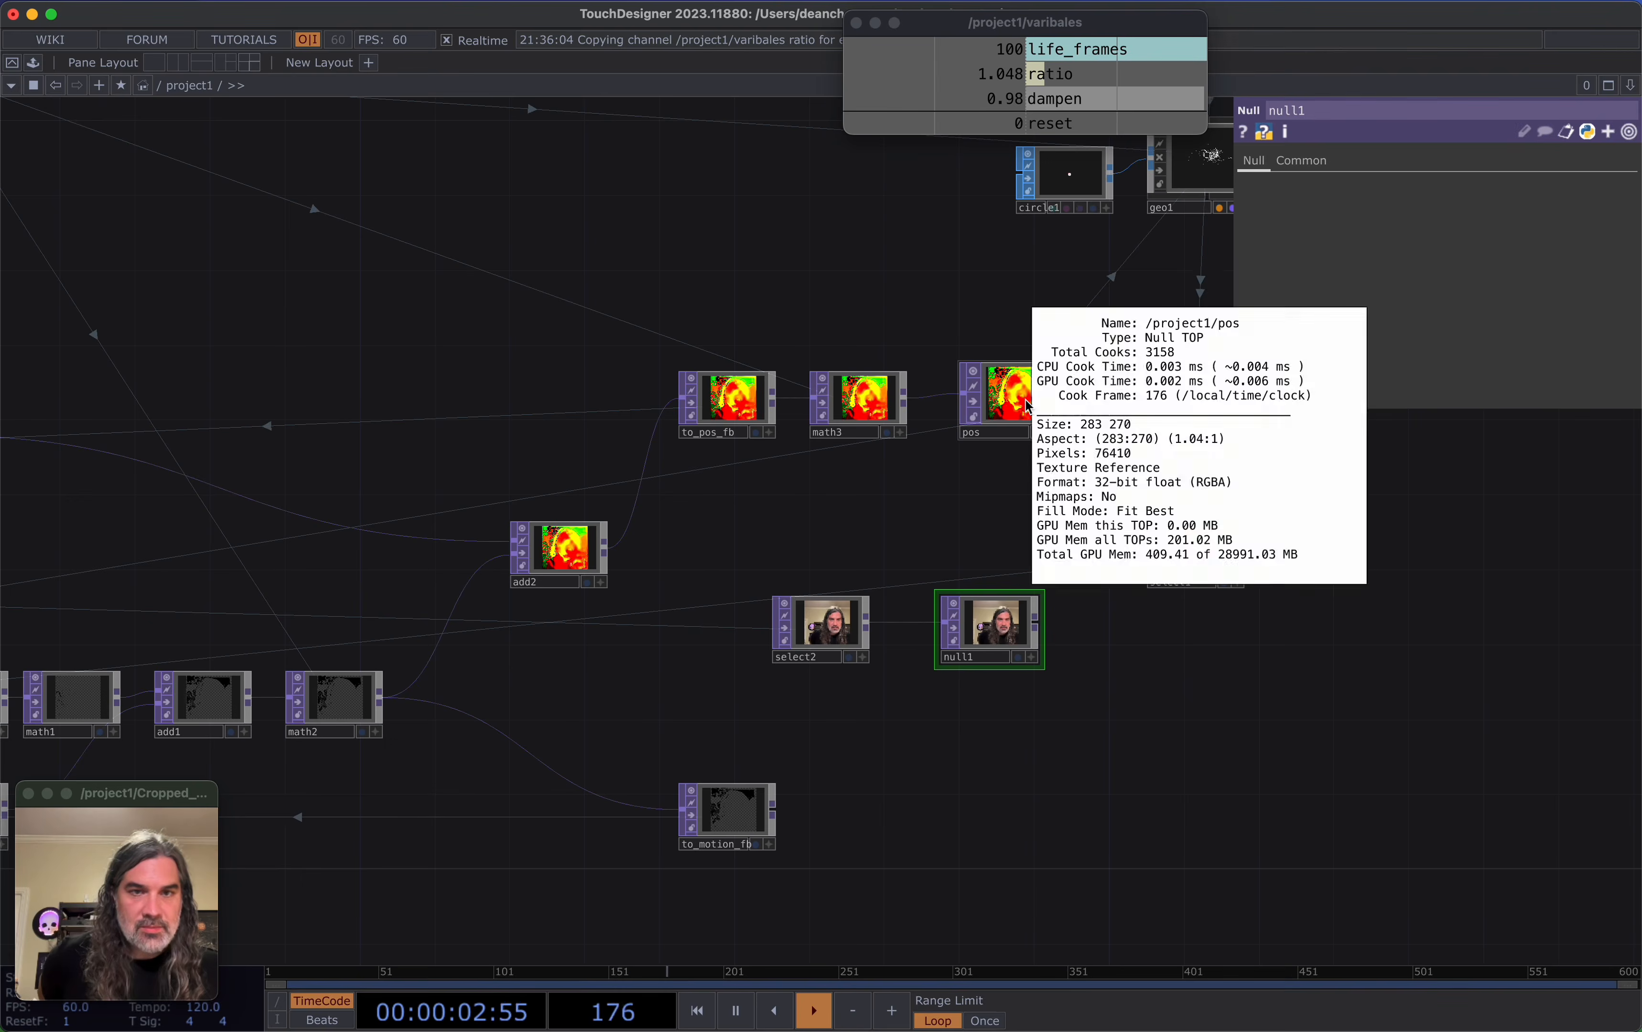
pyautogui.middleClick(1028, 415)
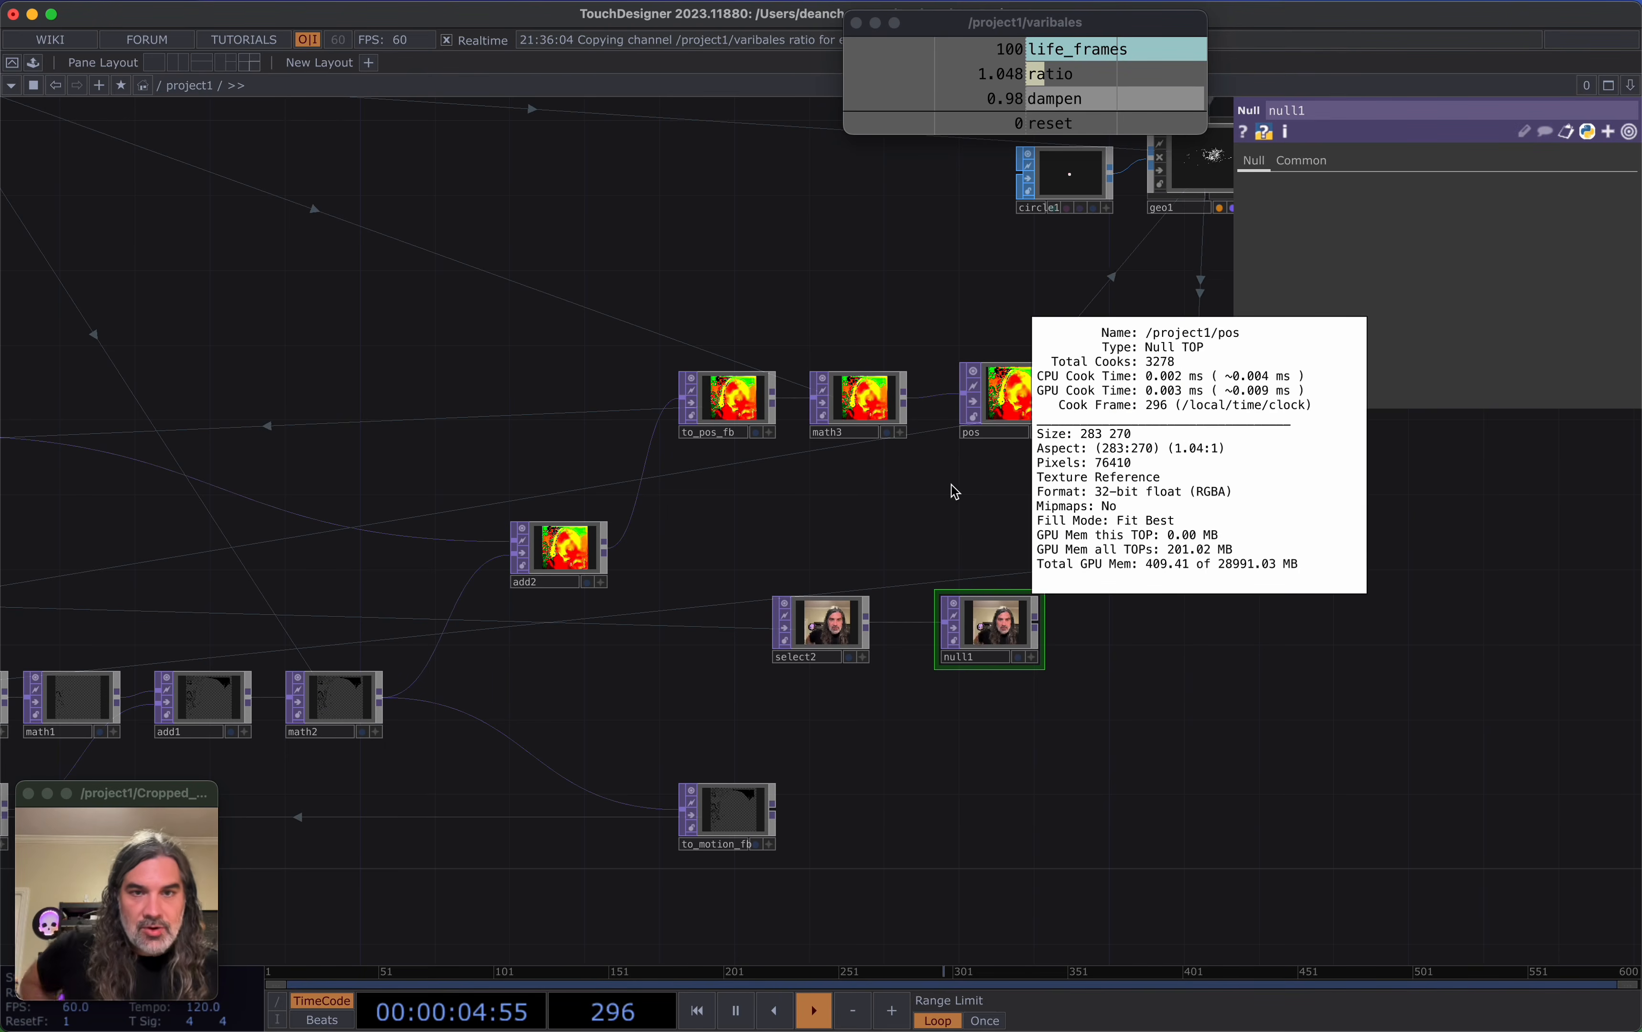
pyautogui.middleClick(1036, 394)
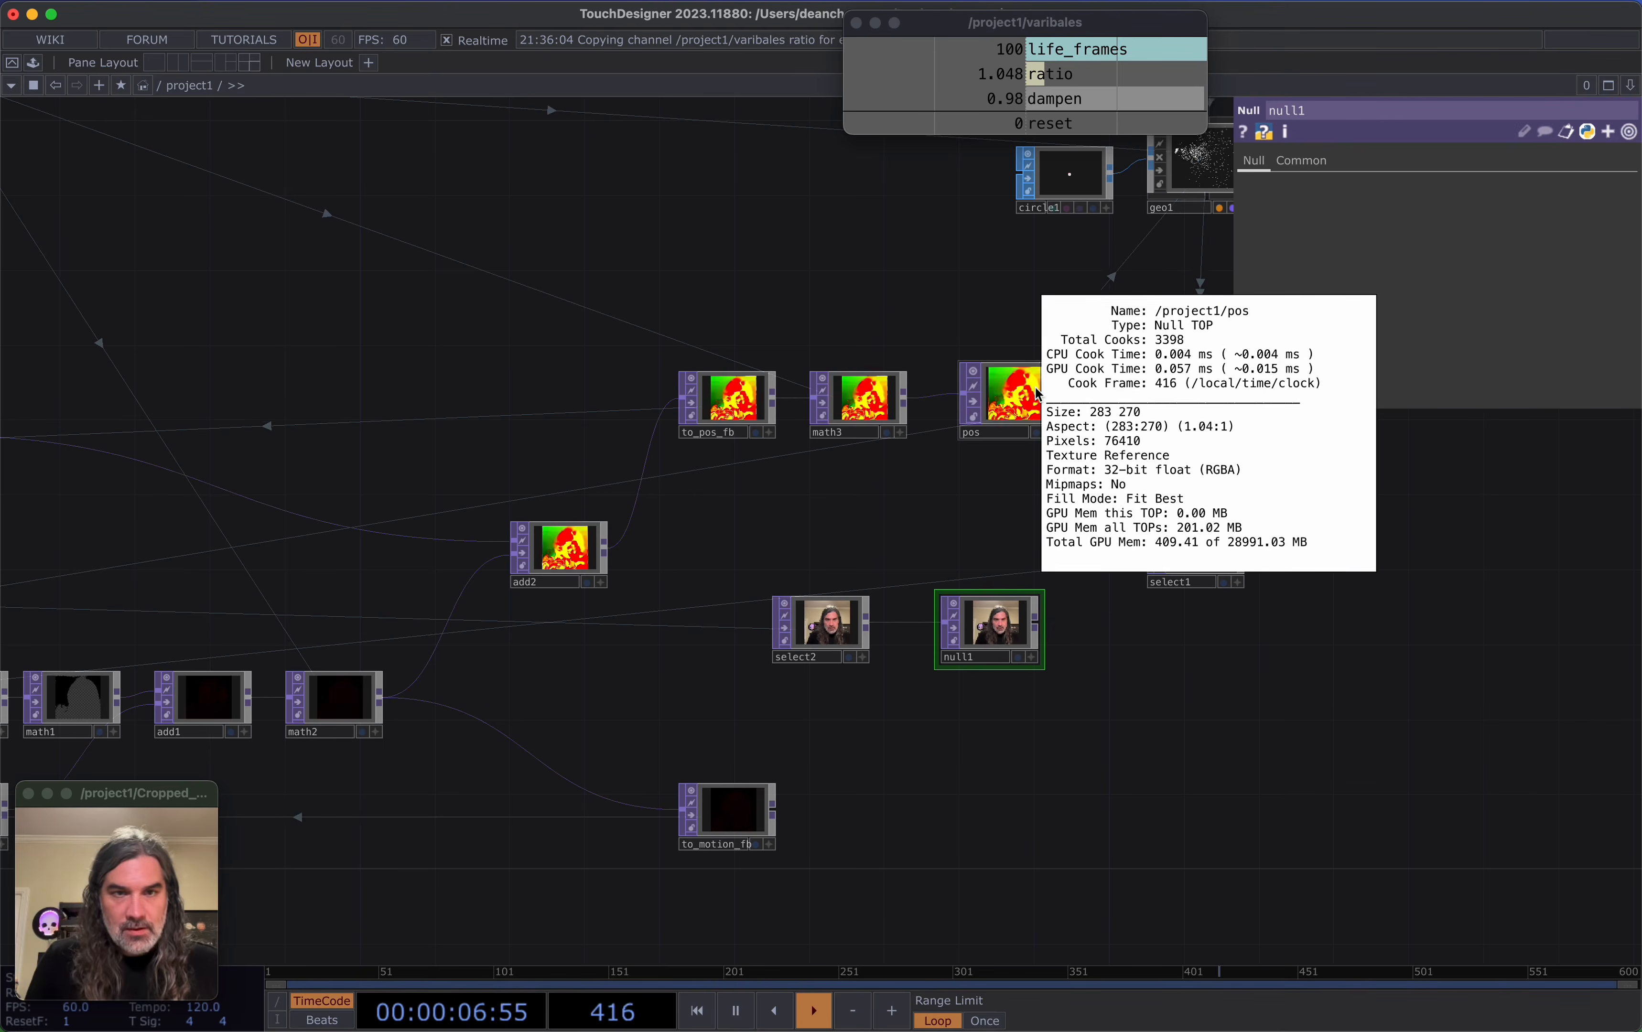
pyautogui.scroll(1, 1010, 618)
pyautogui.middleClick(1010, 620)
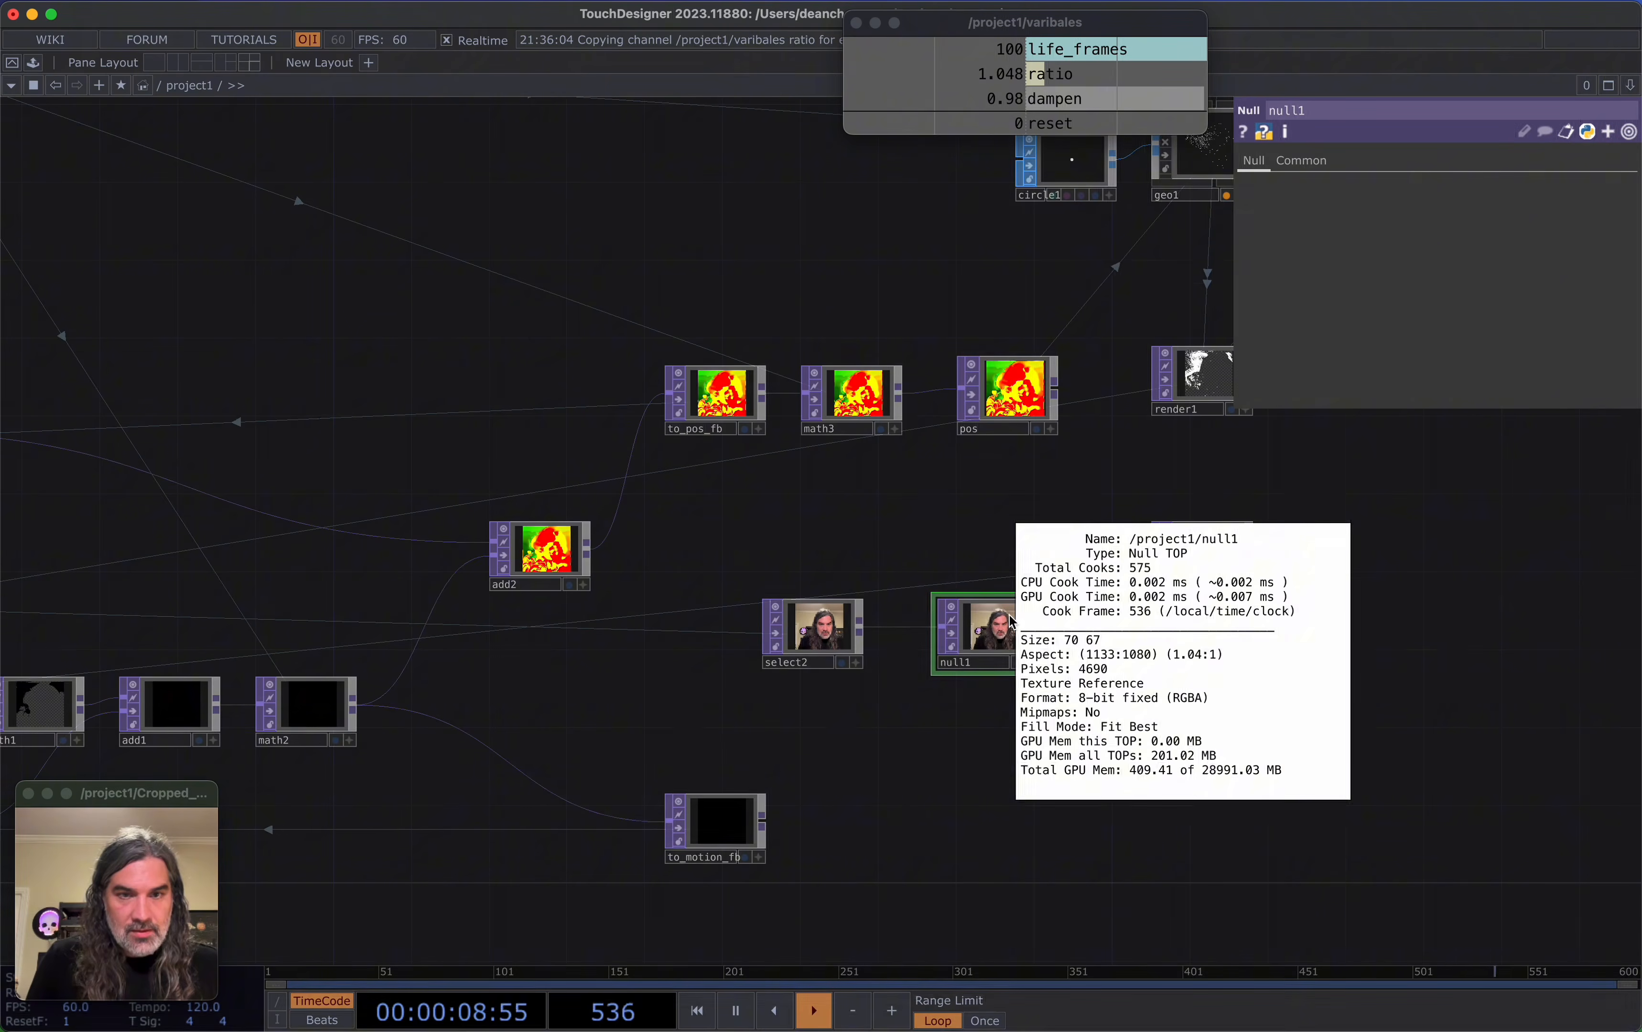
pyautogui.moveTo(869, 528); pyautogui.dragTo(1034, 531)
pyautogui.scroll(-10, 1038, 529)
pyautogui.scroll(10, 879, 600)
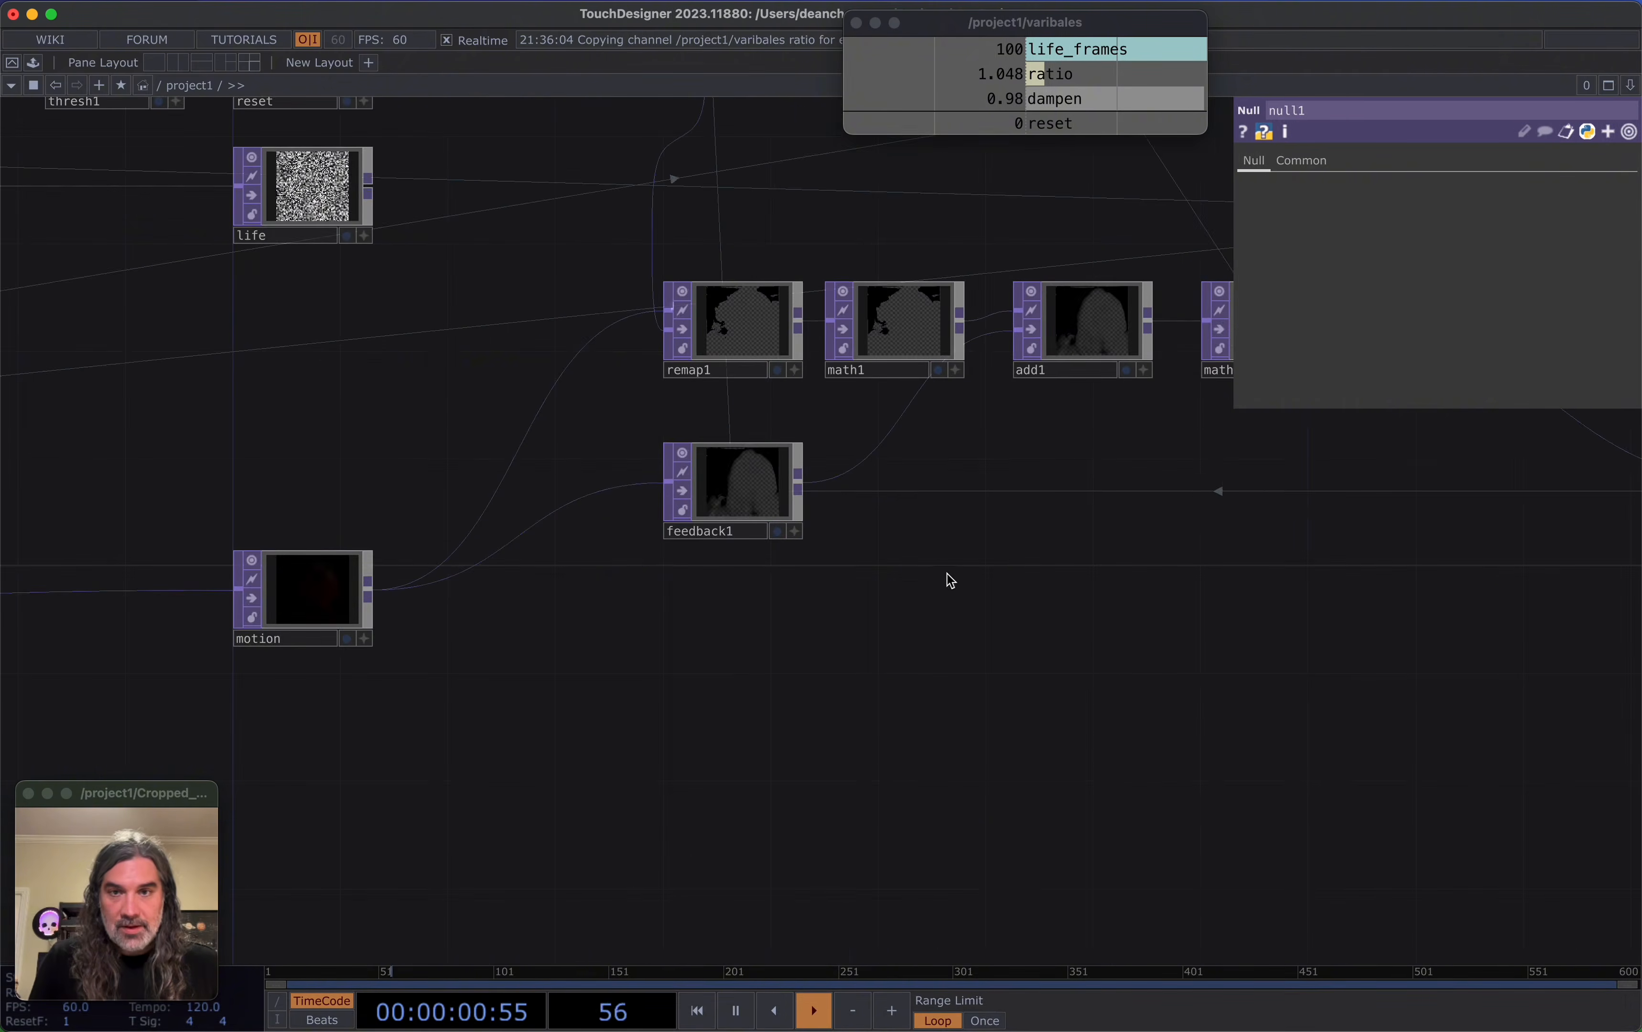
pyautogui.moveTo(946, 573); pyautogui.dragTo(906, 654)
pyautogui.scroll(-3, 894, 680)
pyautogui.moveTo(856, 720); pyautogui.dragTo(382, 784)
pyautogui.scroll(-3, 692, 755)
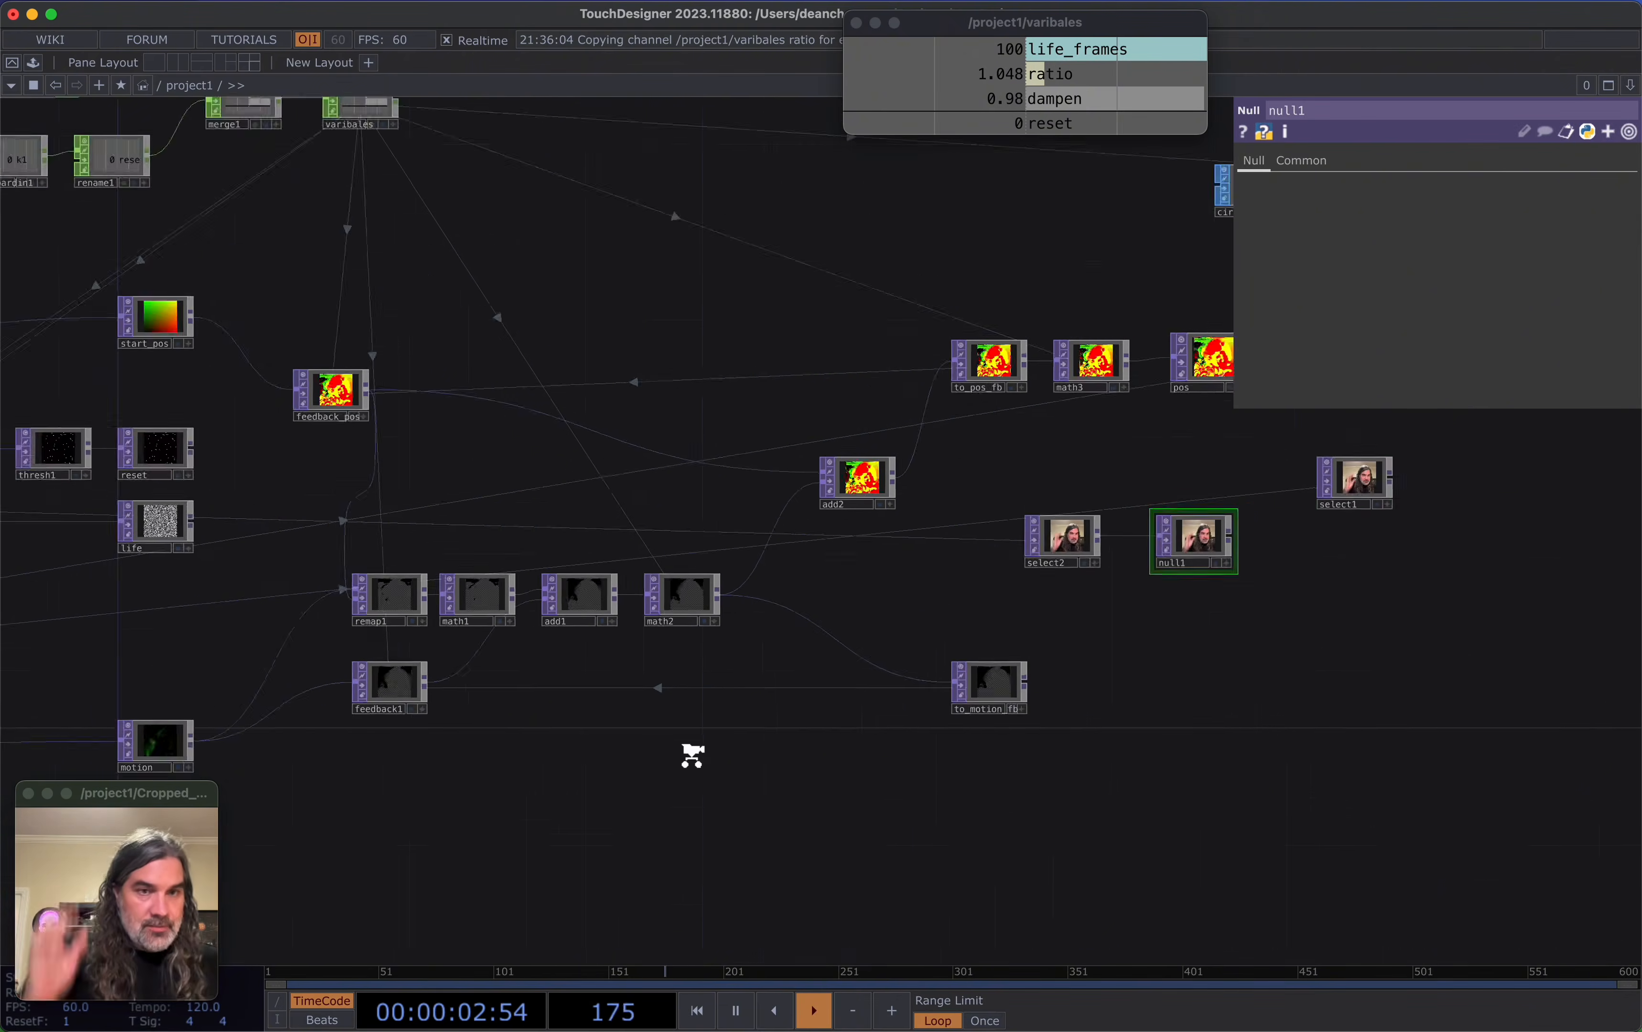
# Set geo1's instance Color OP to null1 and map R, G and B to the channels r, g and b
pyautogui.scroll(-5, 692, 756)
pyautogui.scroll(8, 765, 719)
pyautogui.click(976, 273)
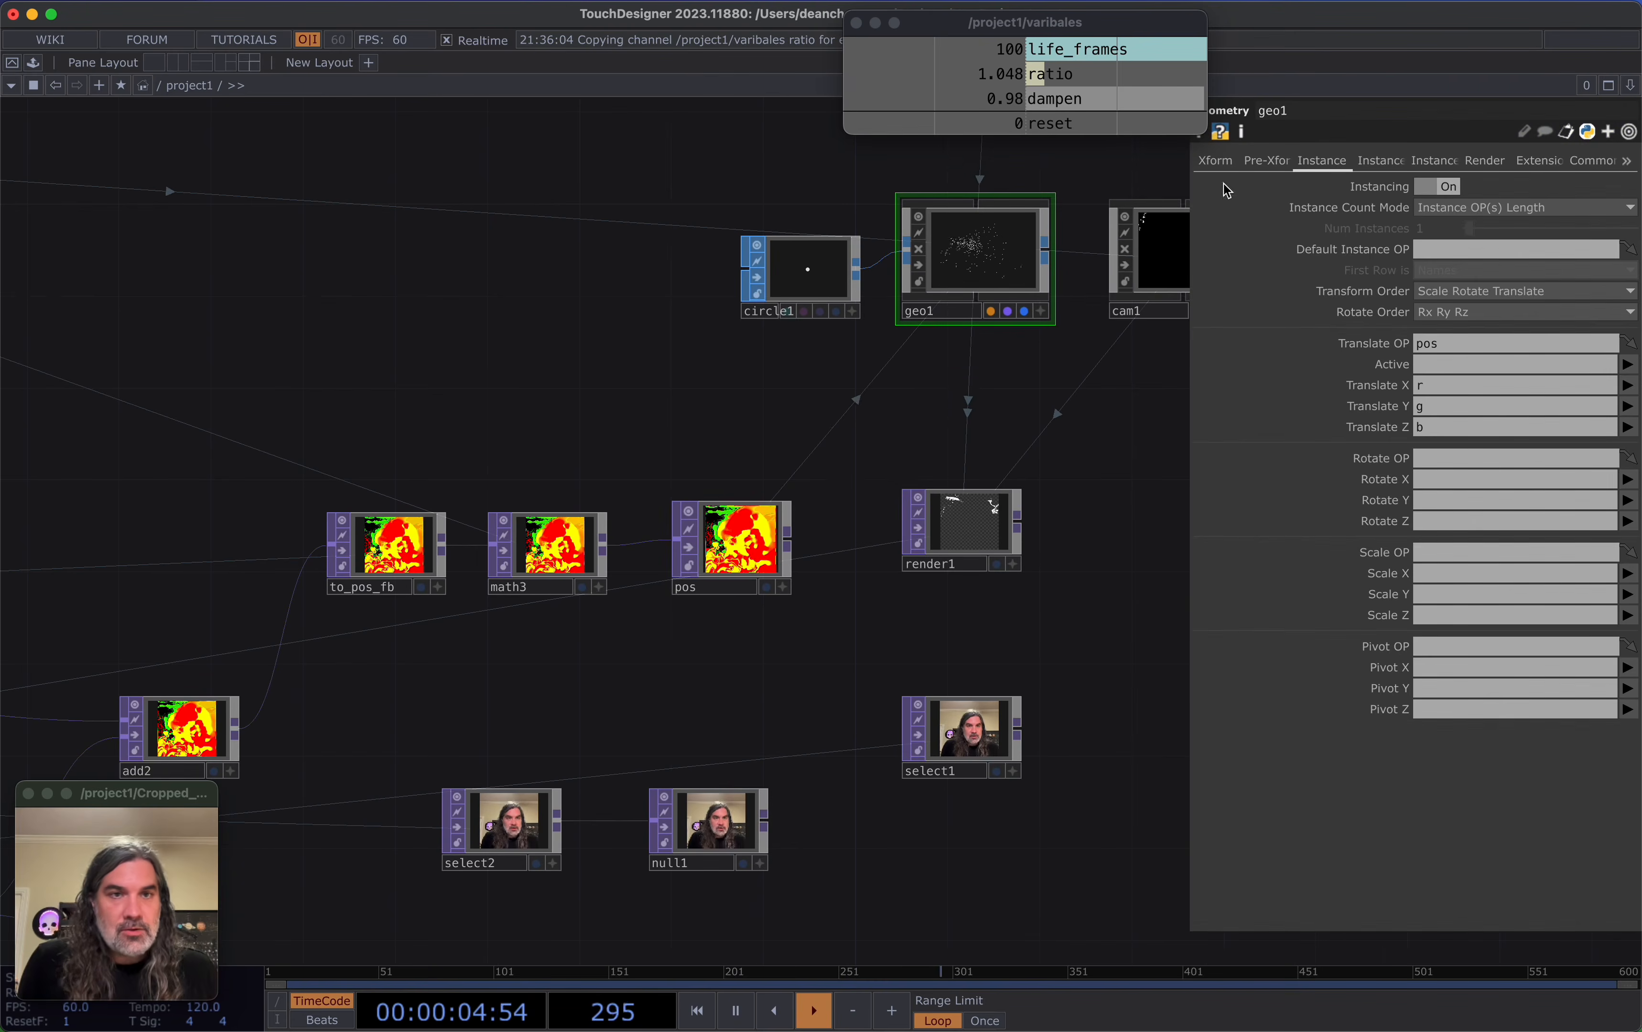
pyautogui.click(1379, 161)
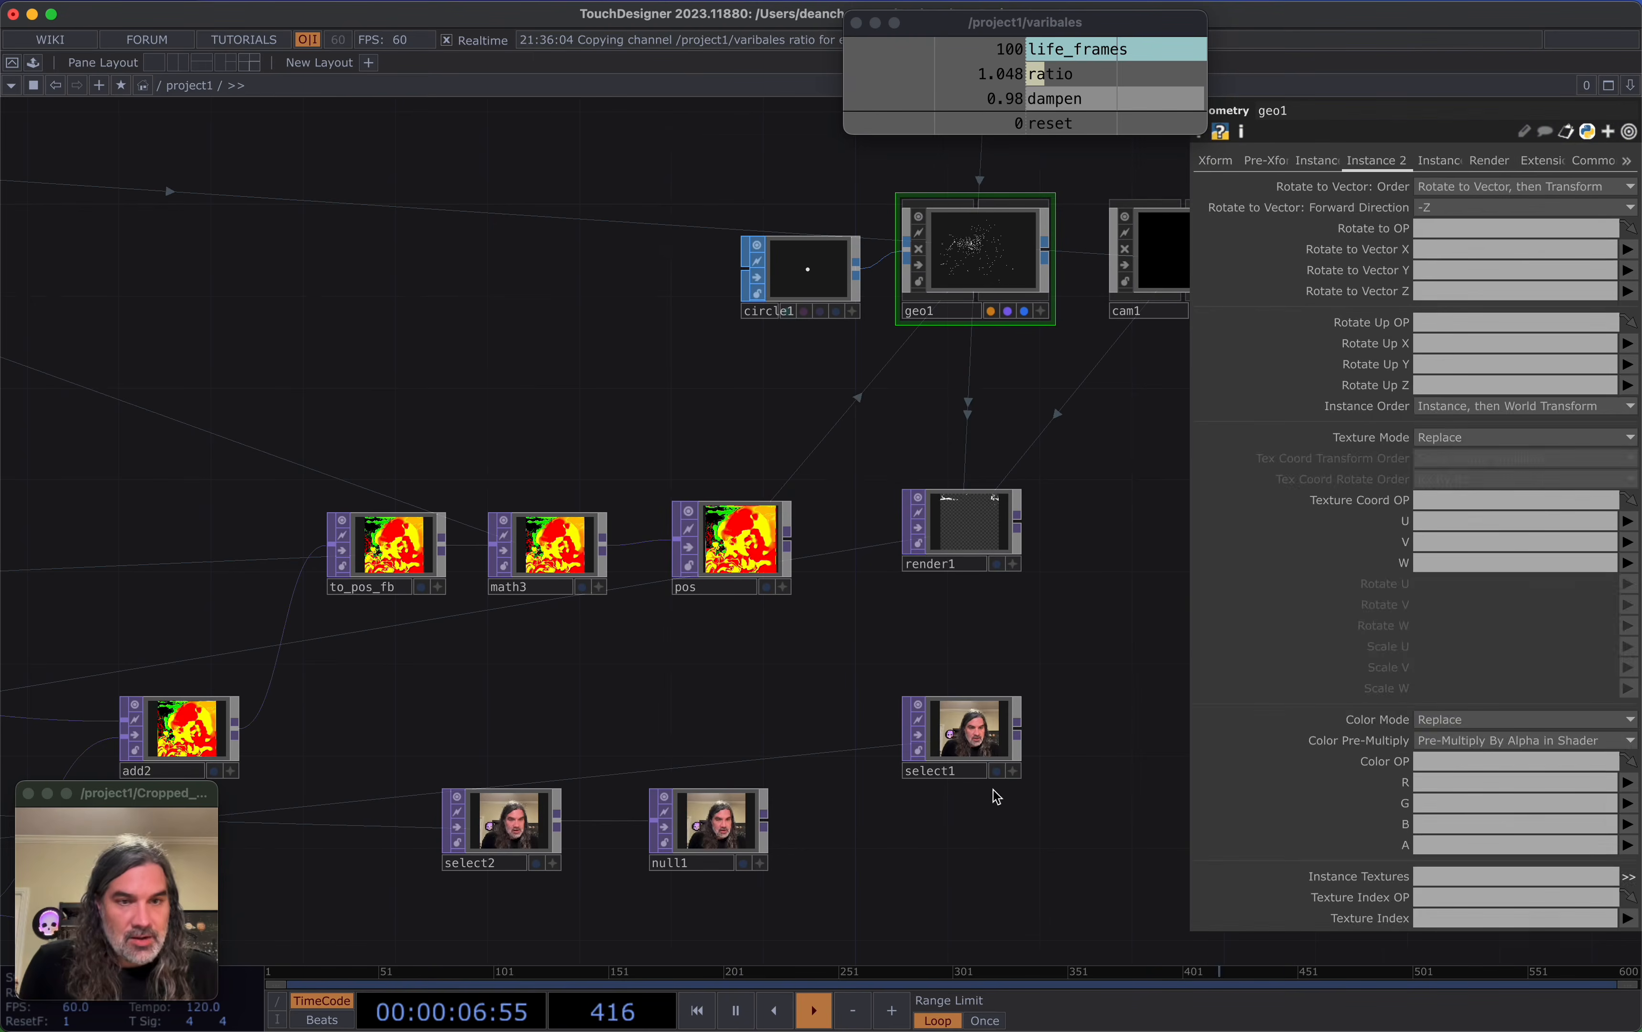
pyautogui.moveTo(740, 824); pyautogui.dragTo(1440, 761)
pyautogui.click(1447, 782)
pyautogui.write('r')
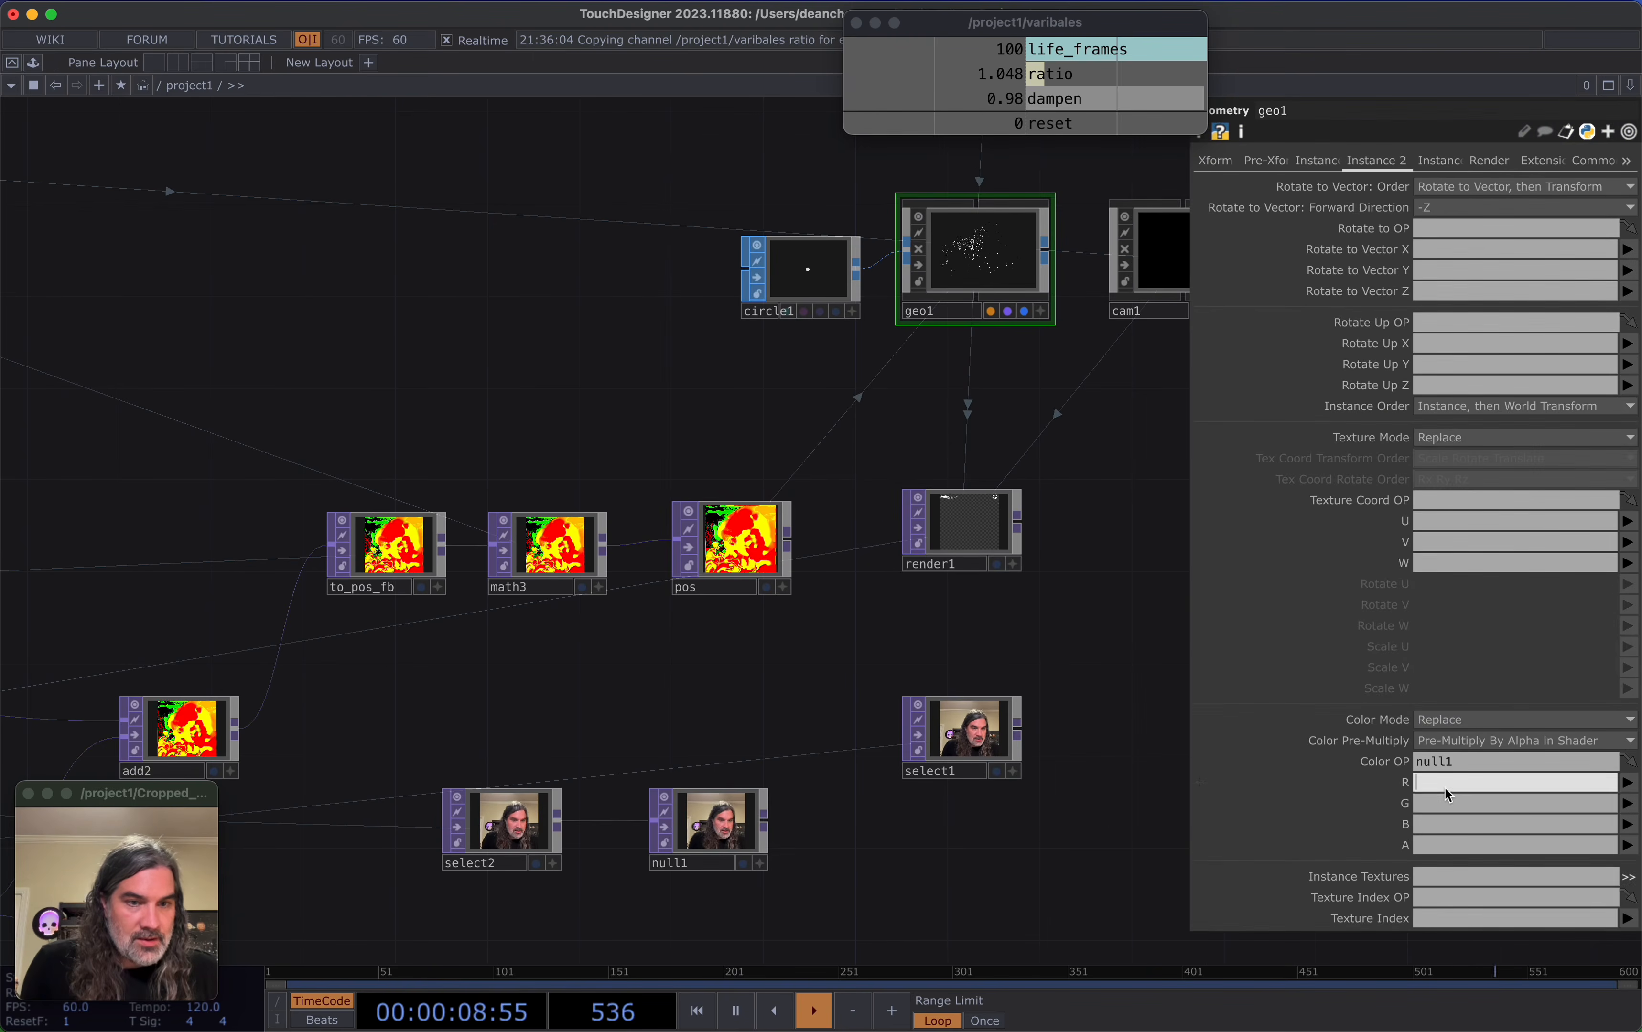
pyautogui.press('Tab')
pyautogui.write('g')
pyautogui.press('Tab')
pyautogui.write('b')
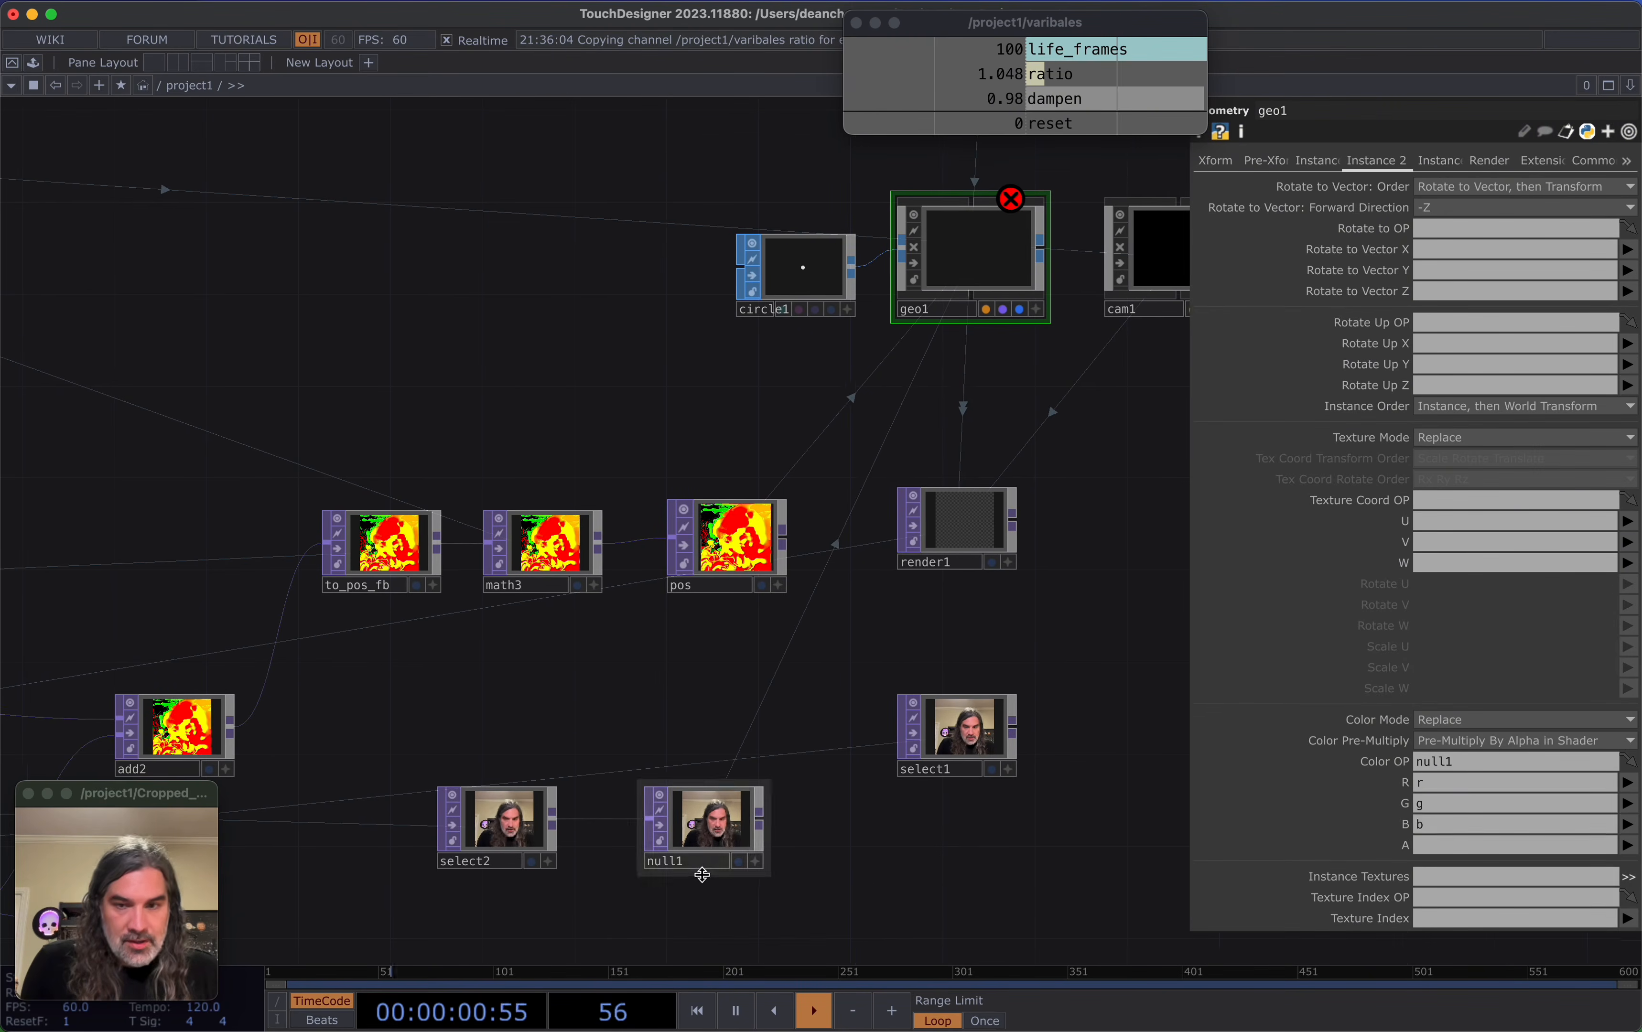
# Rename null1 to color and update all parameters that refer to it
pyautogui.click(706, 866)
pyautogui.press('Return')
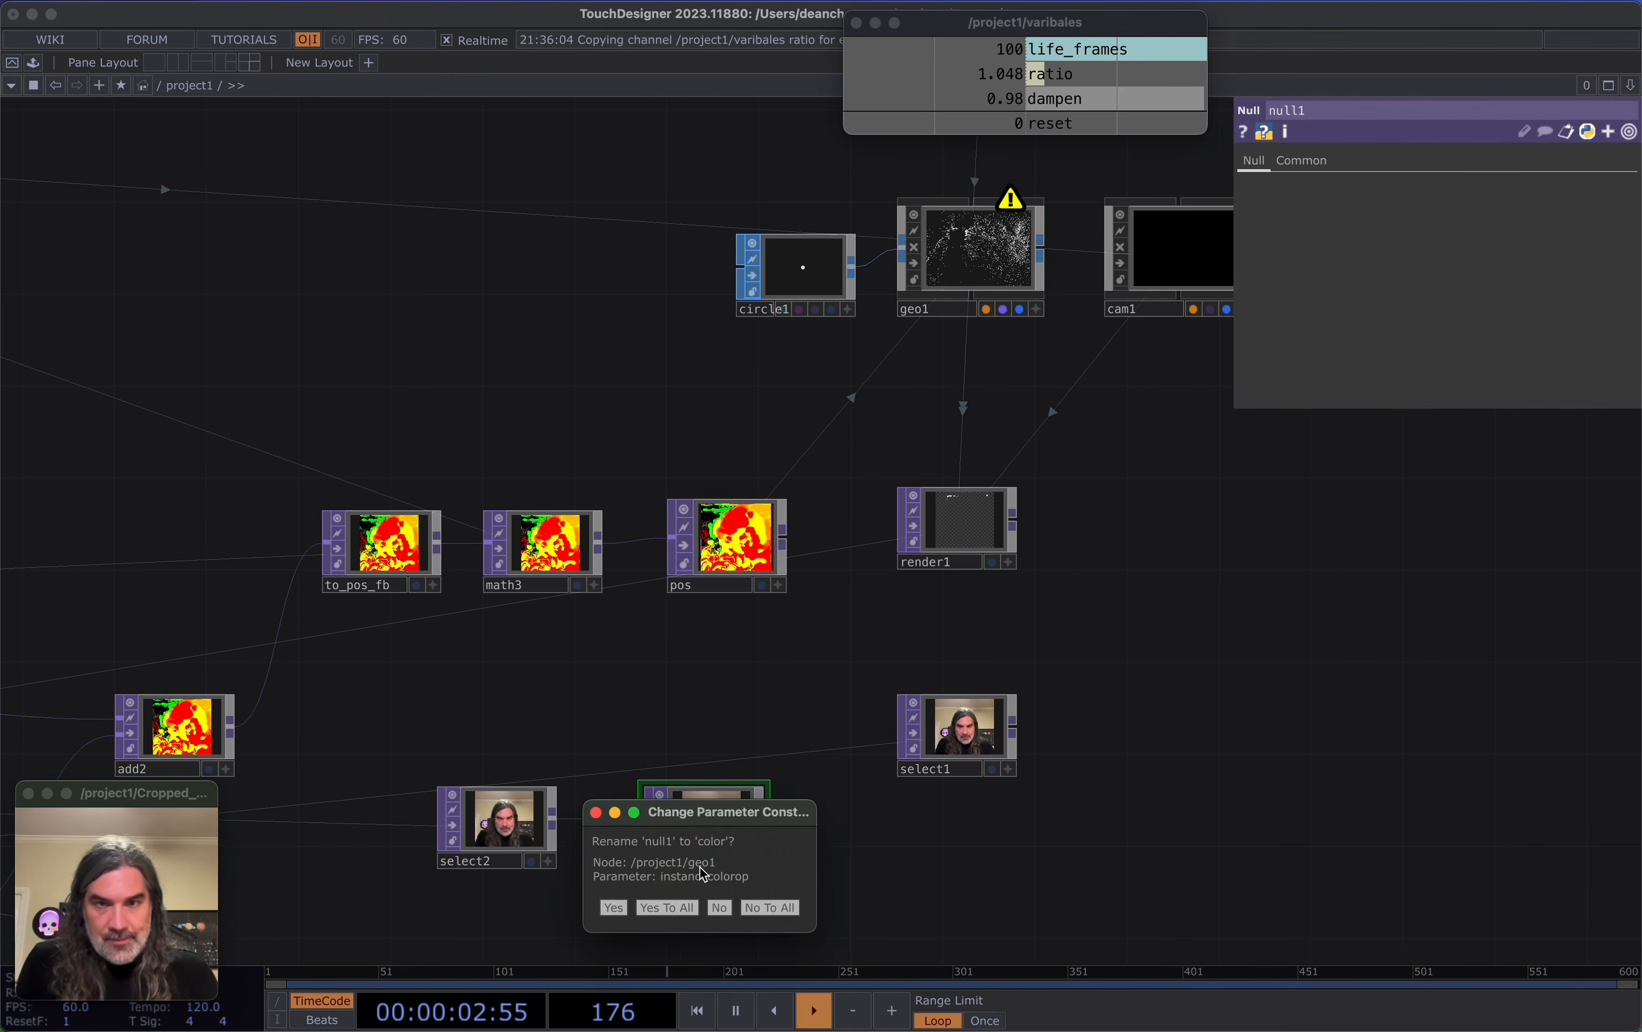
pyautogui.click(668, 910)
# Inspect geo1's instancing error and the resolution information of add2
pyautogui.click(998, 249)
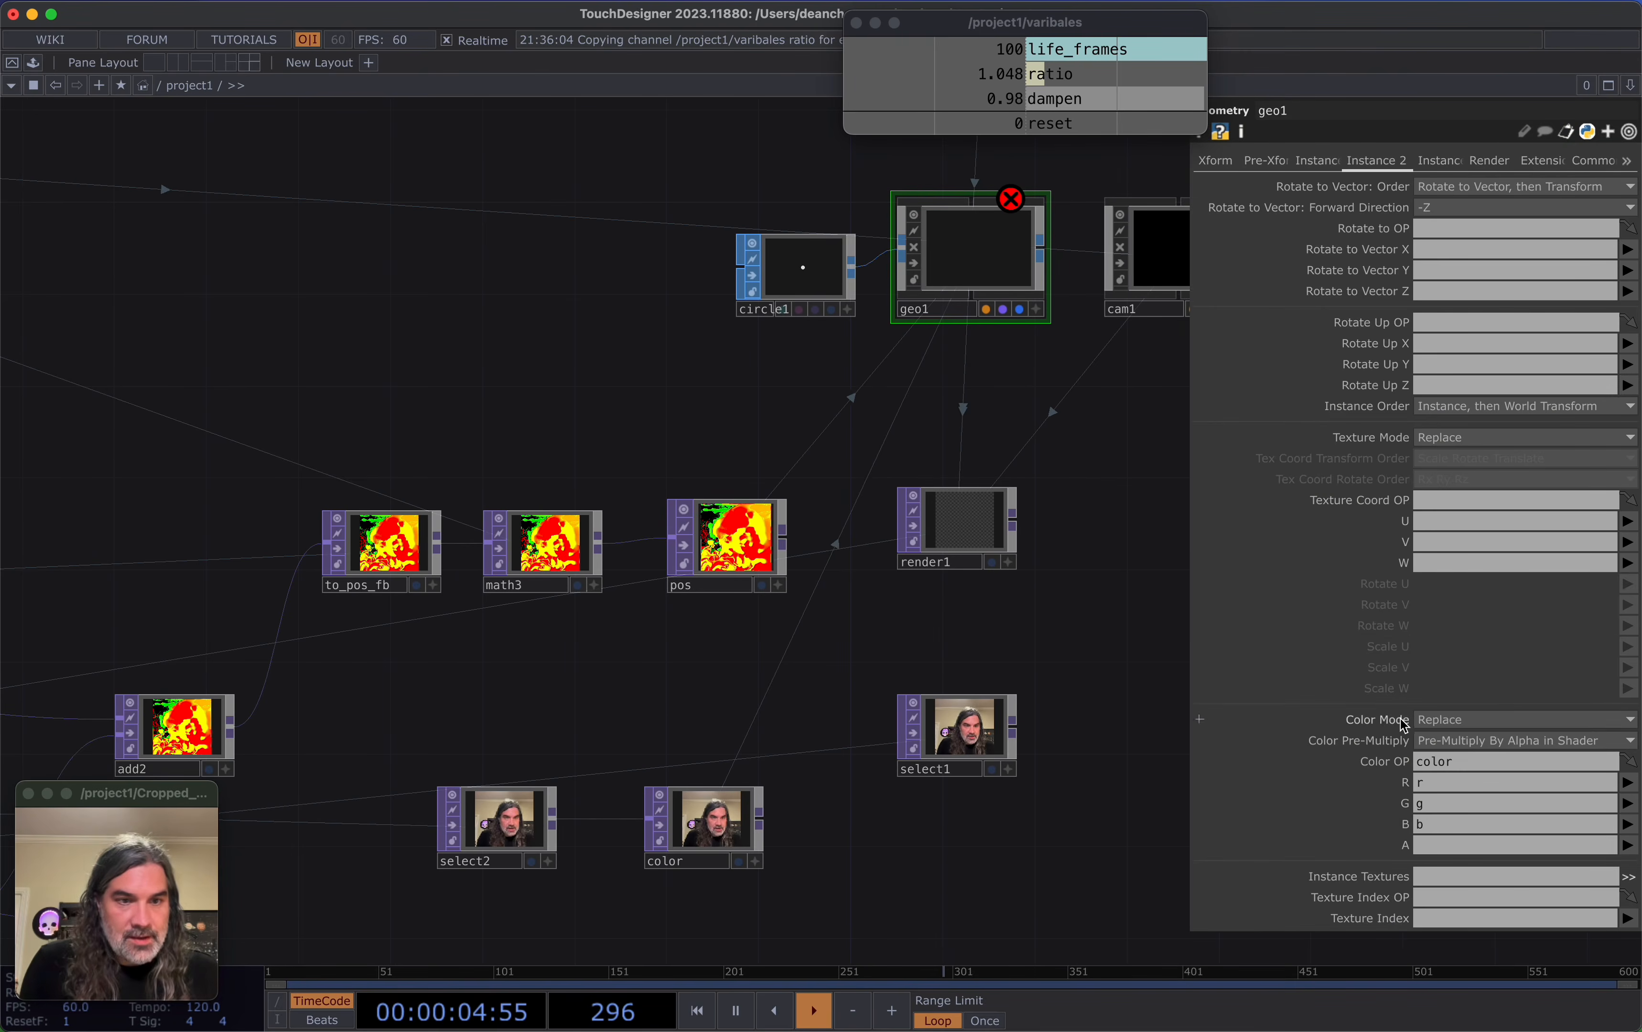
pyautogui.middleClick(958, 258)
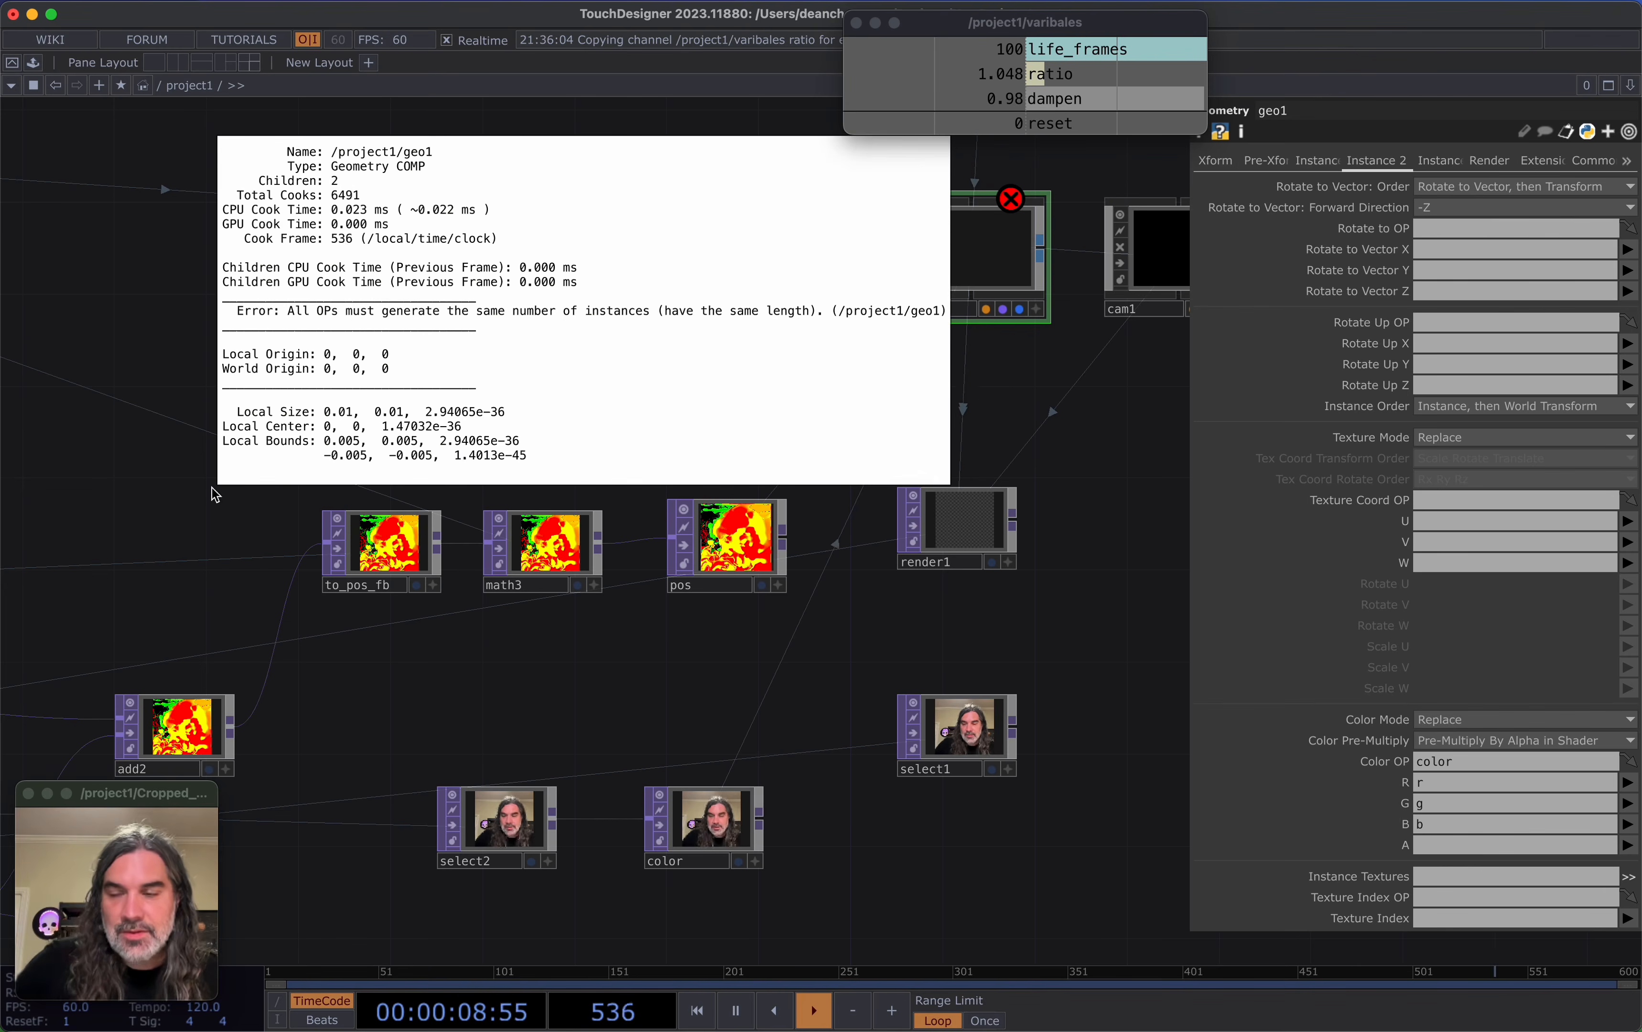
pyautogui.moveTo(158, 531); pyautogui.dragTo(624, 315)
pyautogui.scroll(-2, 623, 315)
pyautogui.middleClick(643, 462)
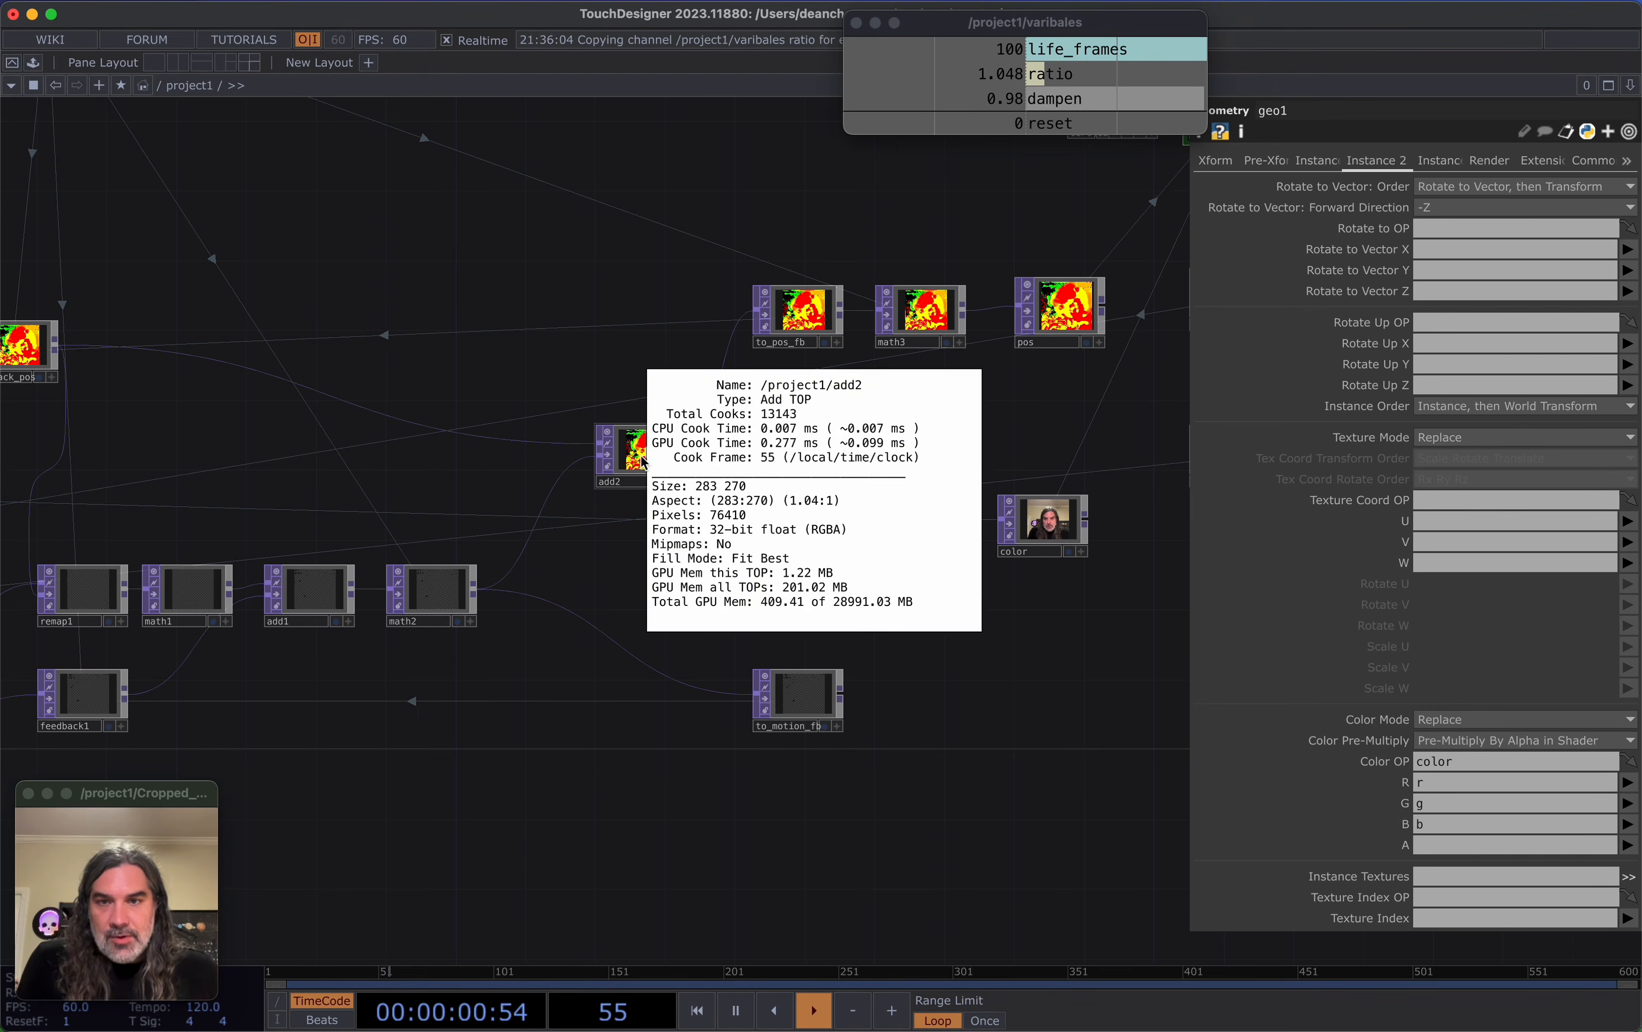
# Inspect the size and pixel format information of remap1 and motion
pyautogui.moveTo(679, 369); pyautogui.dragTo(1161, 253)
pyautogui.moveTo(355, 573); pyautogui.dragTo(641, 415)
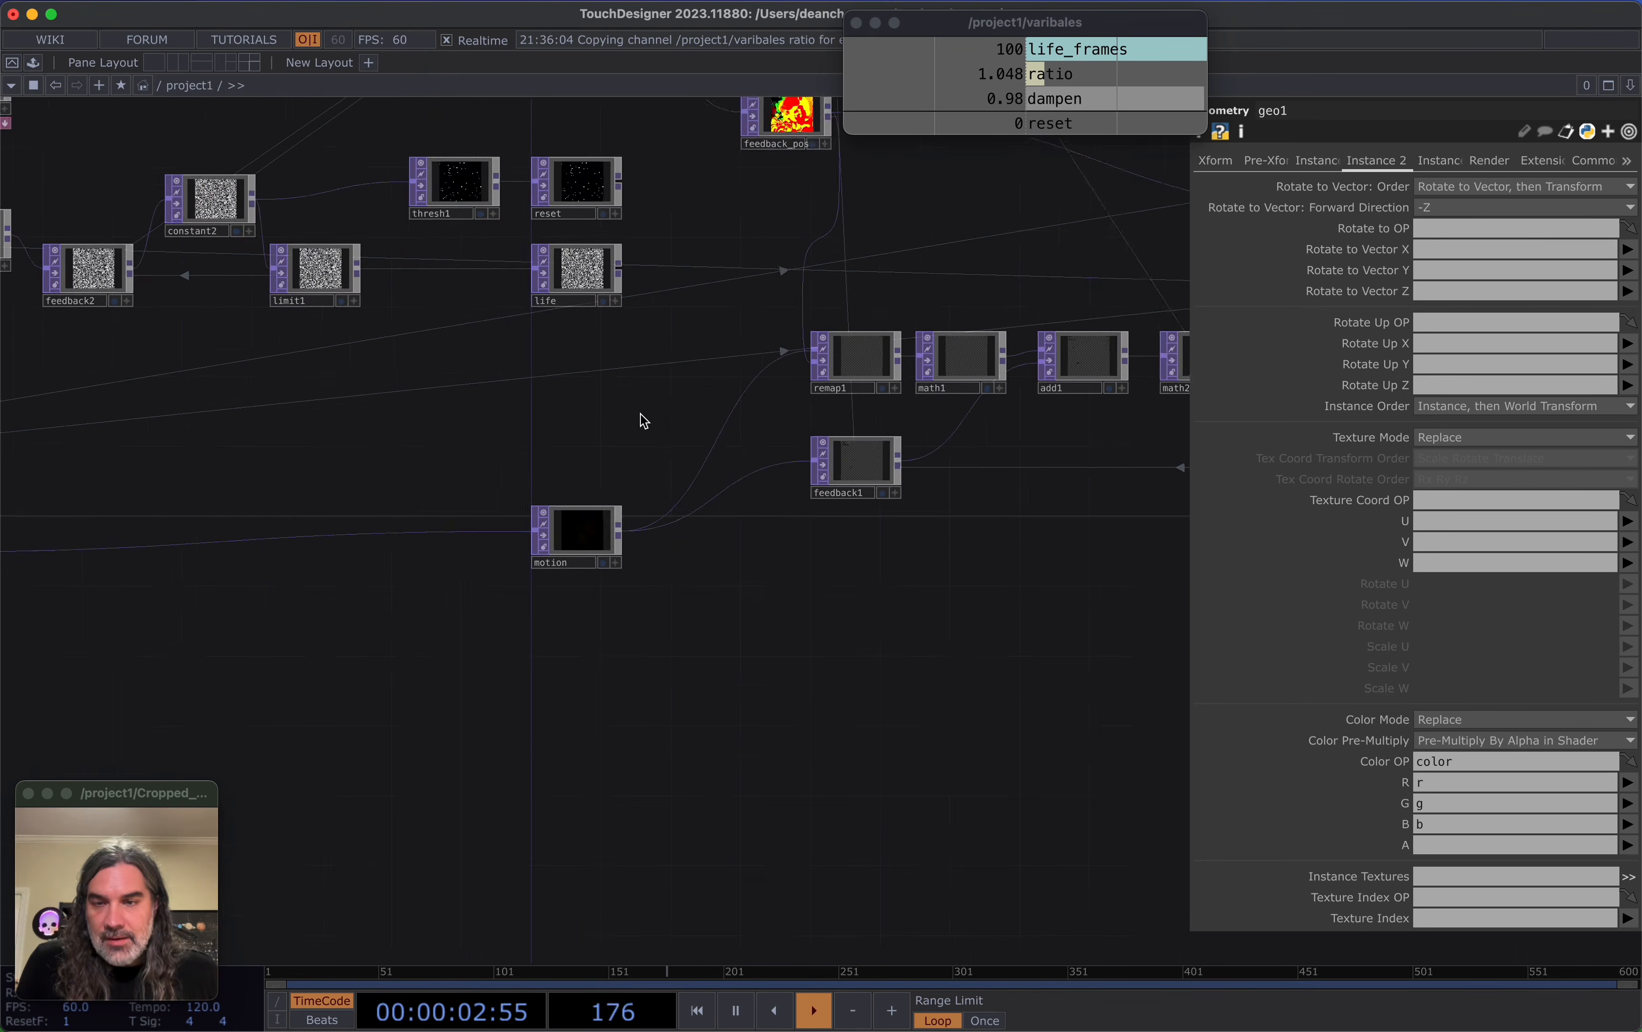
pyautogui.moveTo(807, 428); pyautogui.dragTo(522, 531)
pyautogui.middleClick(602, 425)
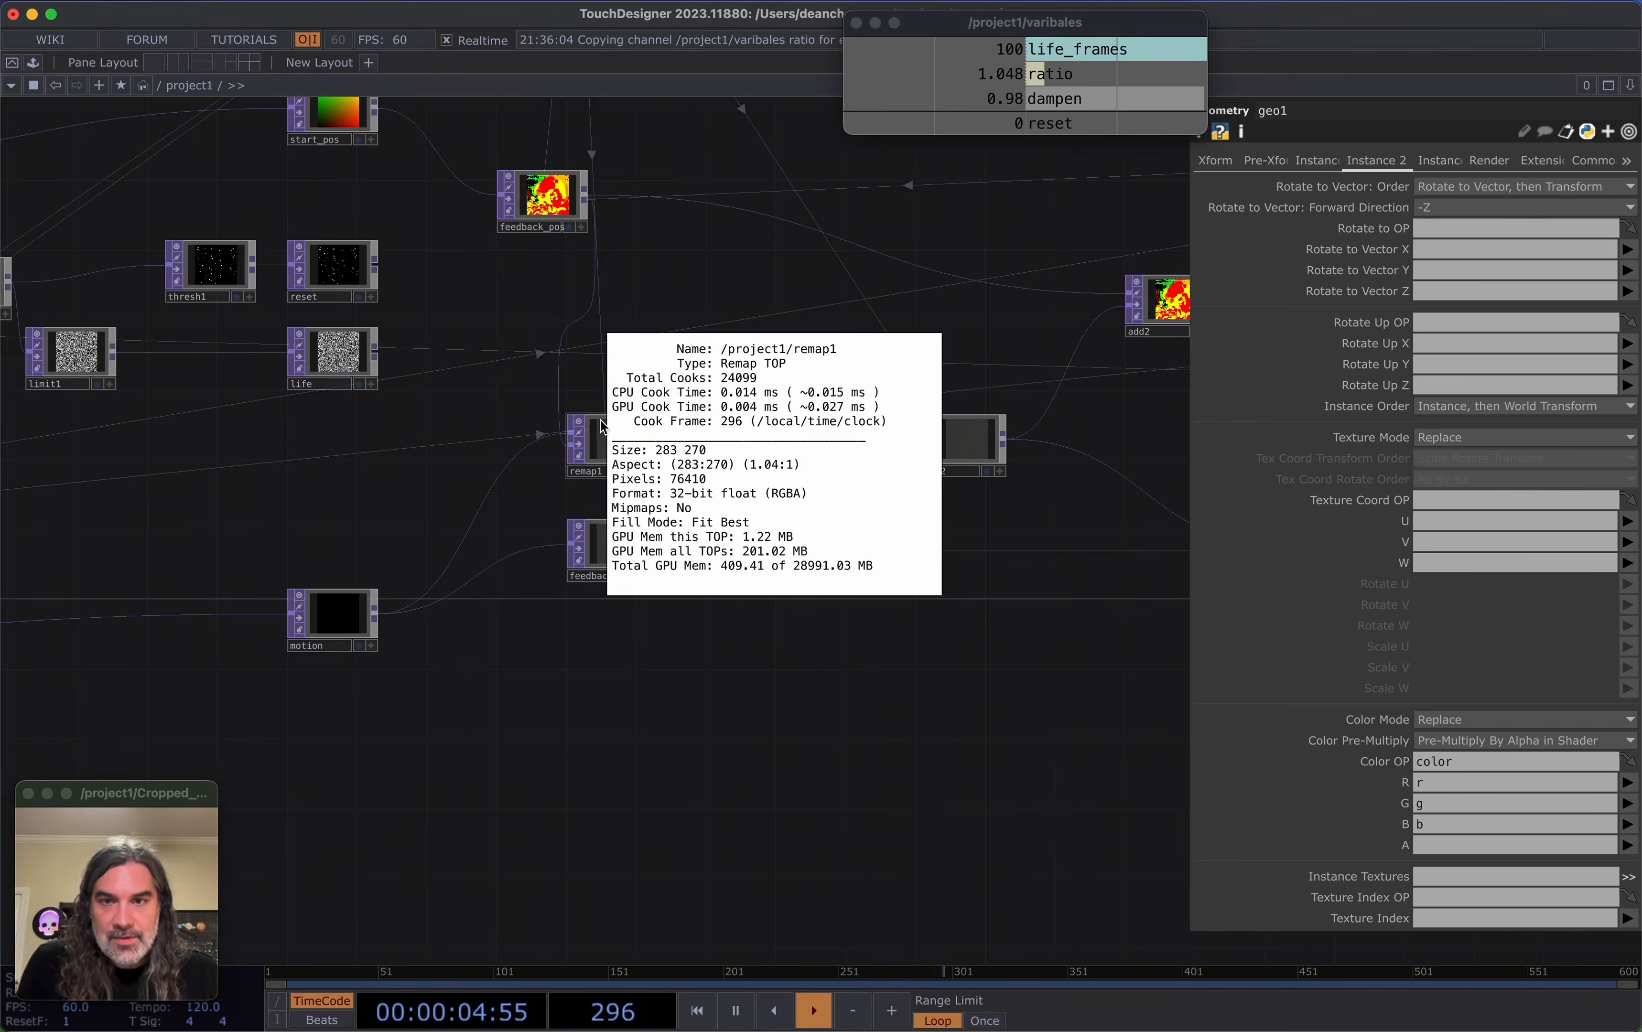
pyautogui.middleClick(347, 612)
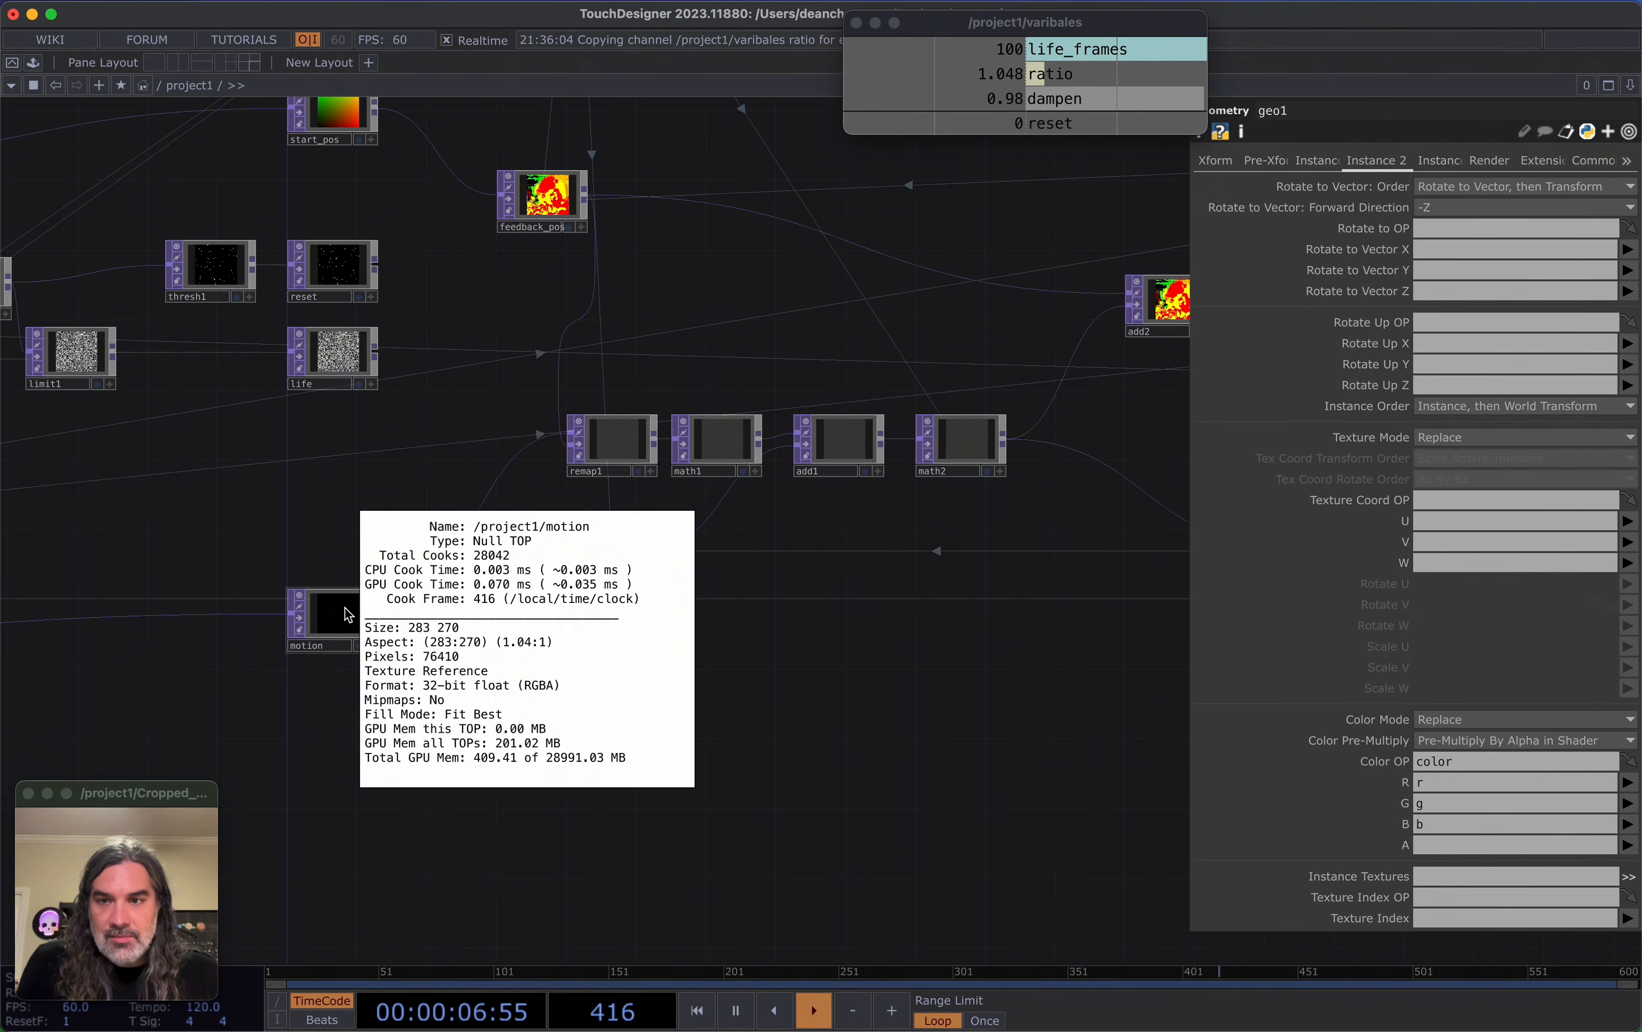
# Inspect remap1's parameters and compare the resolution information of feedback_pos and start_pos
pyautogui.click(609, 440)
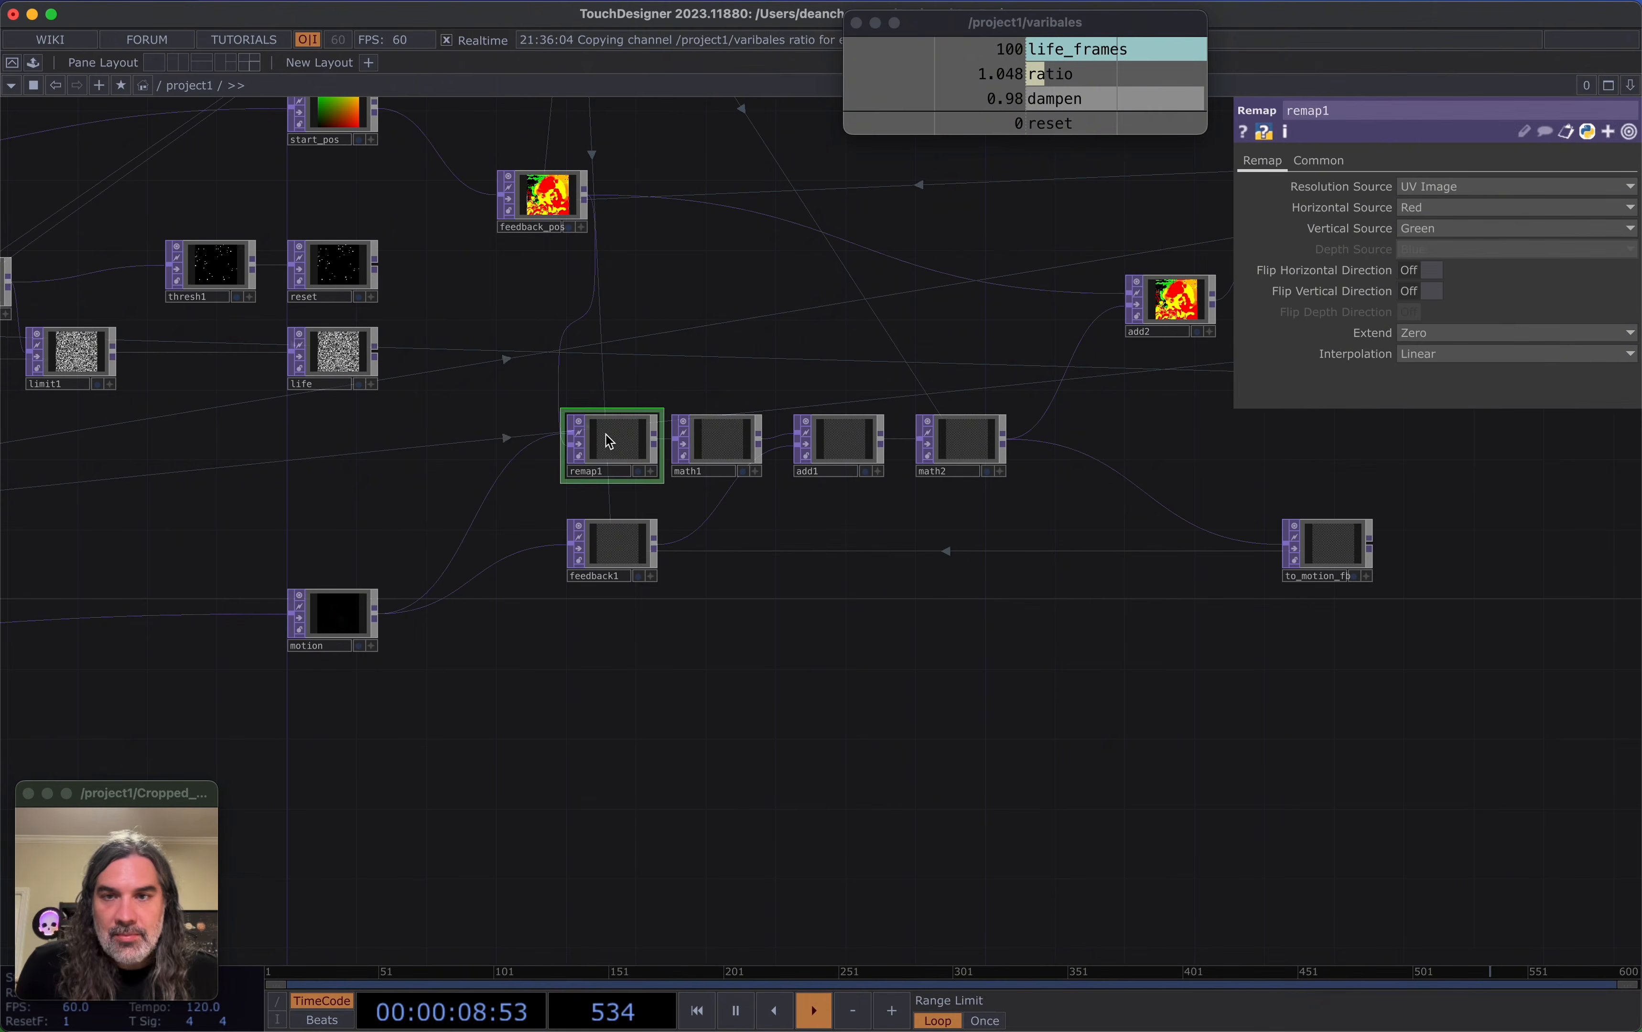
pyautogui.scroll(1, 549, 200)
pyautogui.middleClick(549, 199)
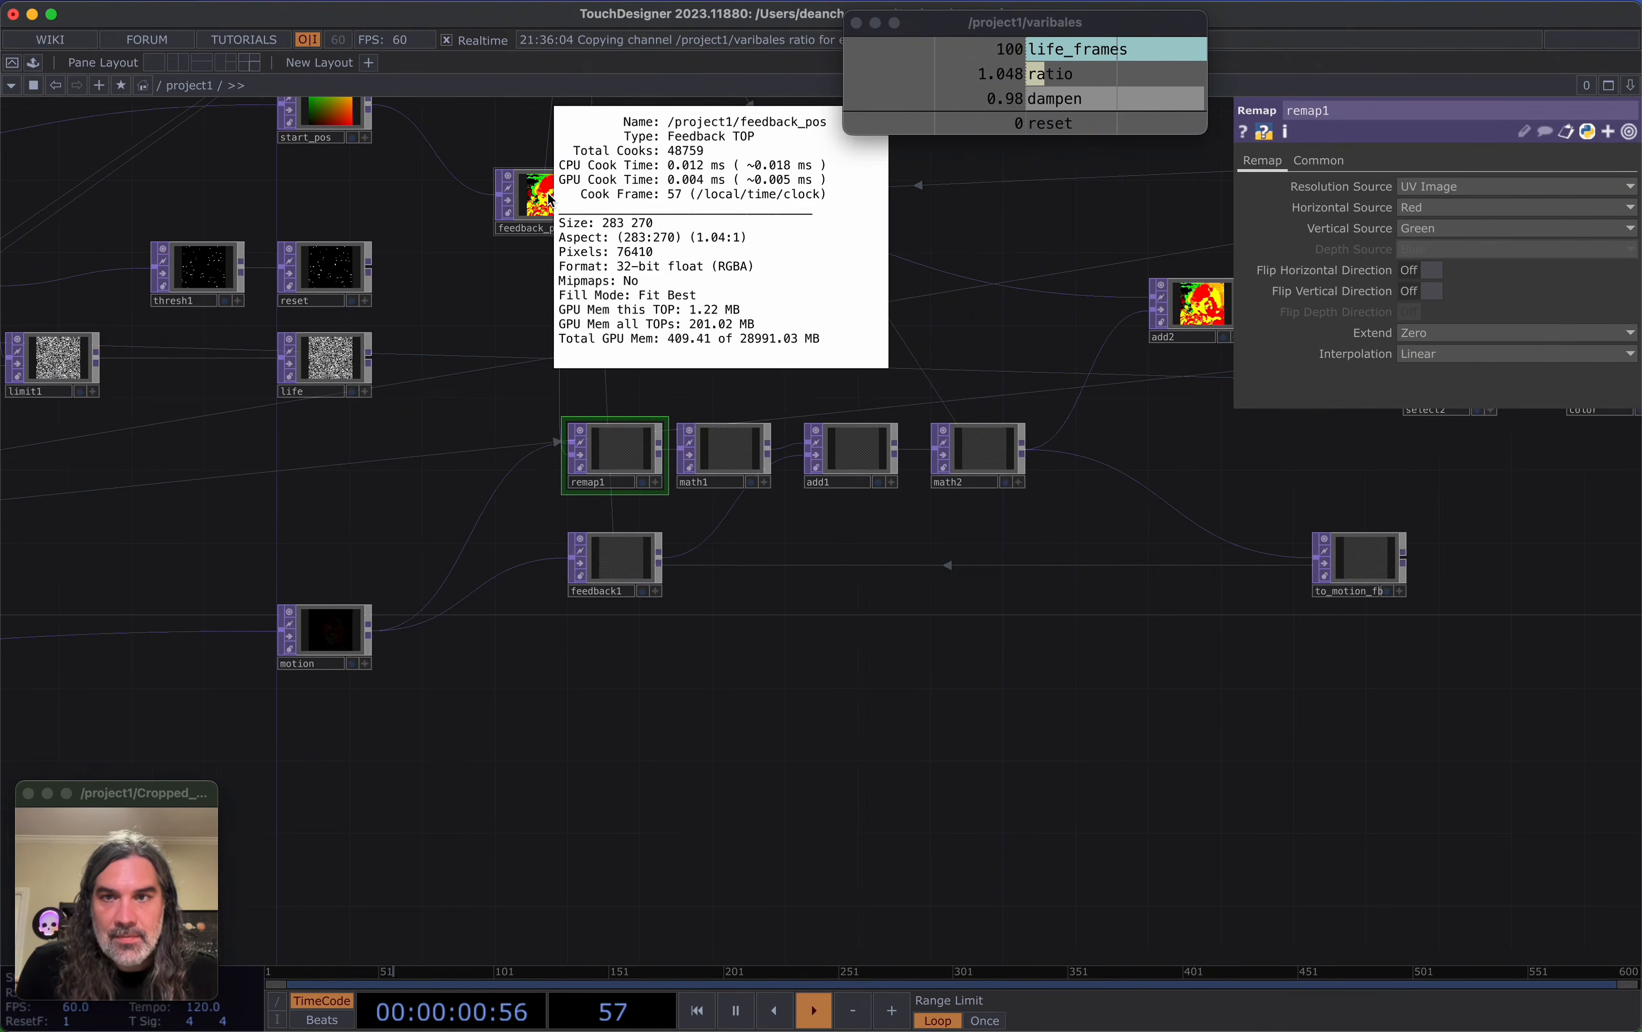
pyautogui.scroll(-2, 543, 304)
pyautogui.moveTo(537, 304); pyautogui.dragTo(1044, 471)
pyautogui.scroll(1, 887, 301)
pyautogui.middleClick(857, 286)
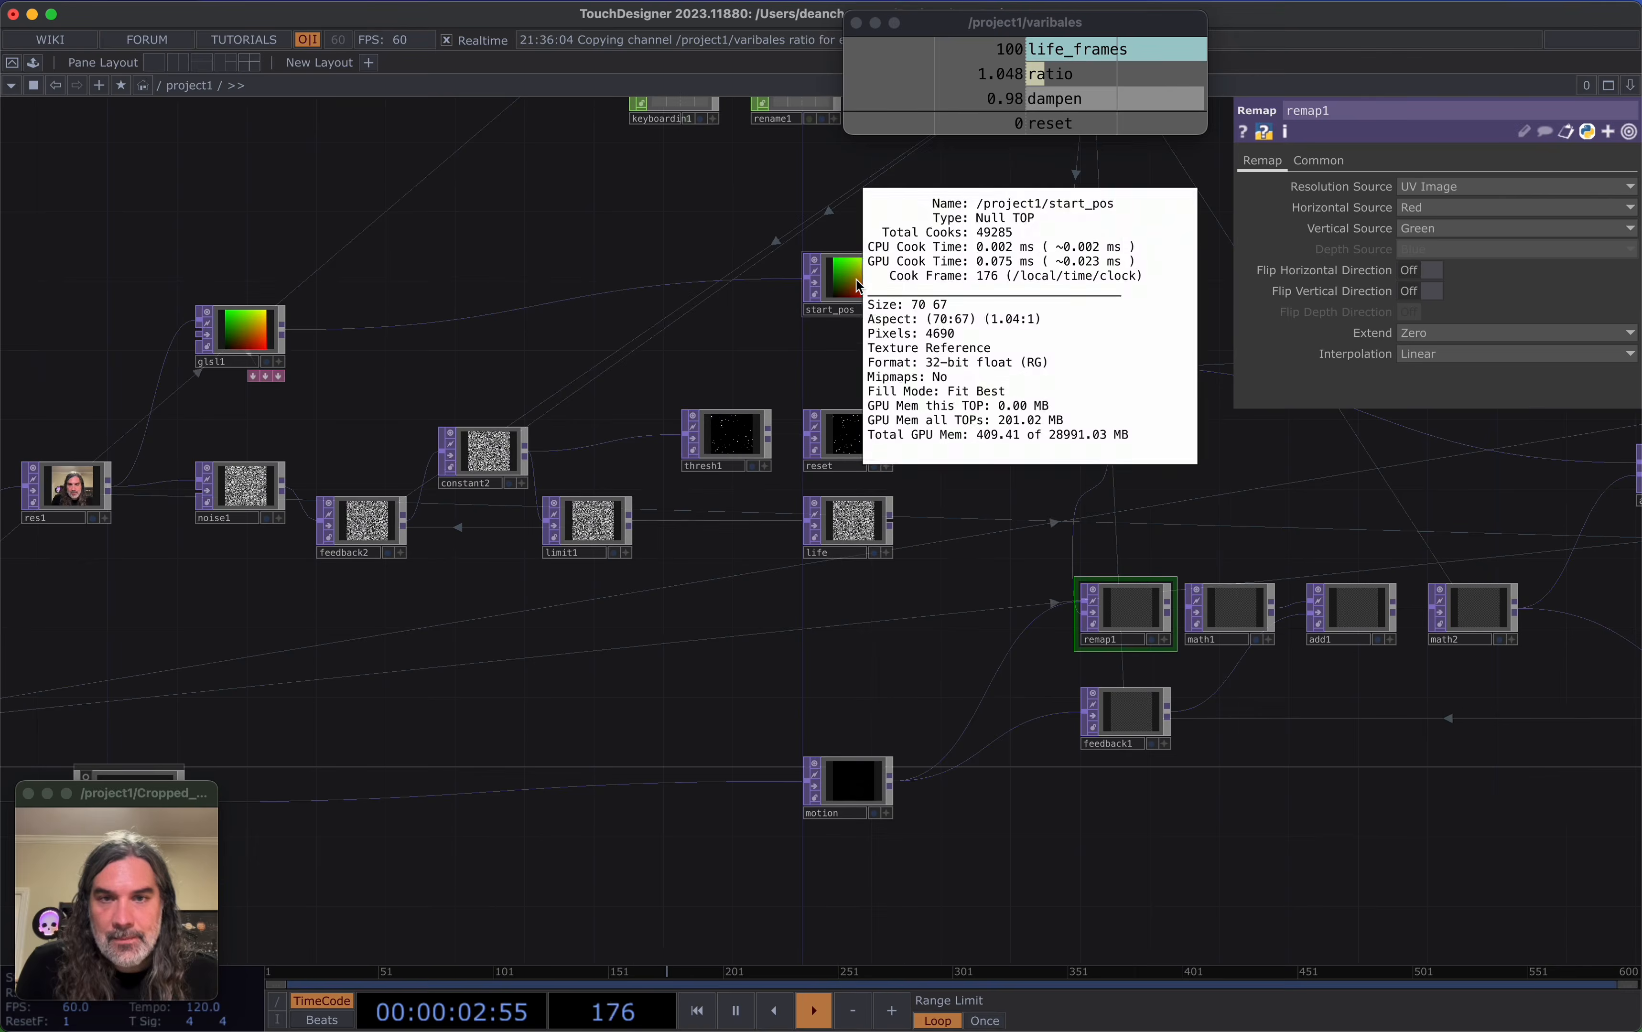
pyautogui.moveTo(919, 429); pyautogui.dragTo(787, 467)
pyautogui.middleClick(934, 414)
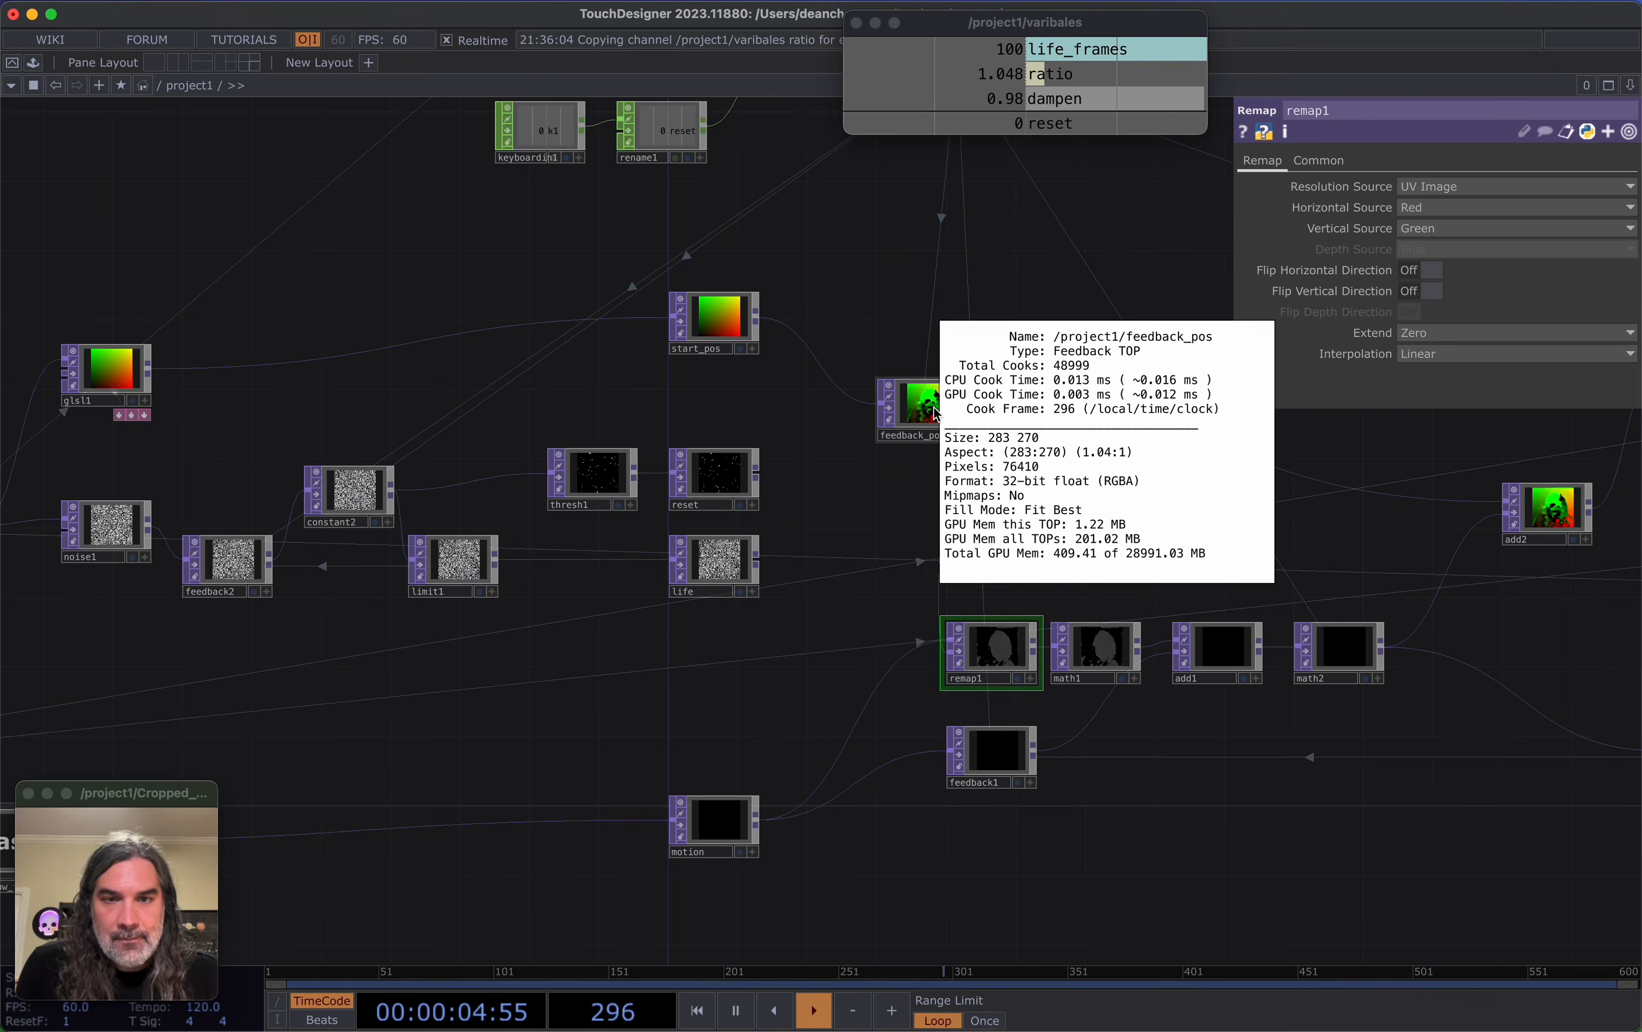
# Examine the operator information and settings of feedback1 and math2, and check remap1's preview and resolution
pyautogui.moveTo(1116, 605); pyautogui.dragTo(736, 542)
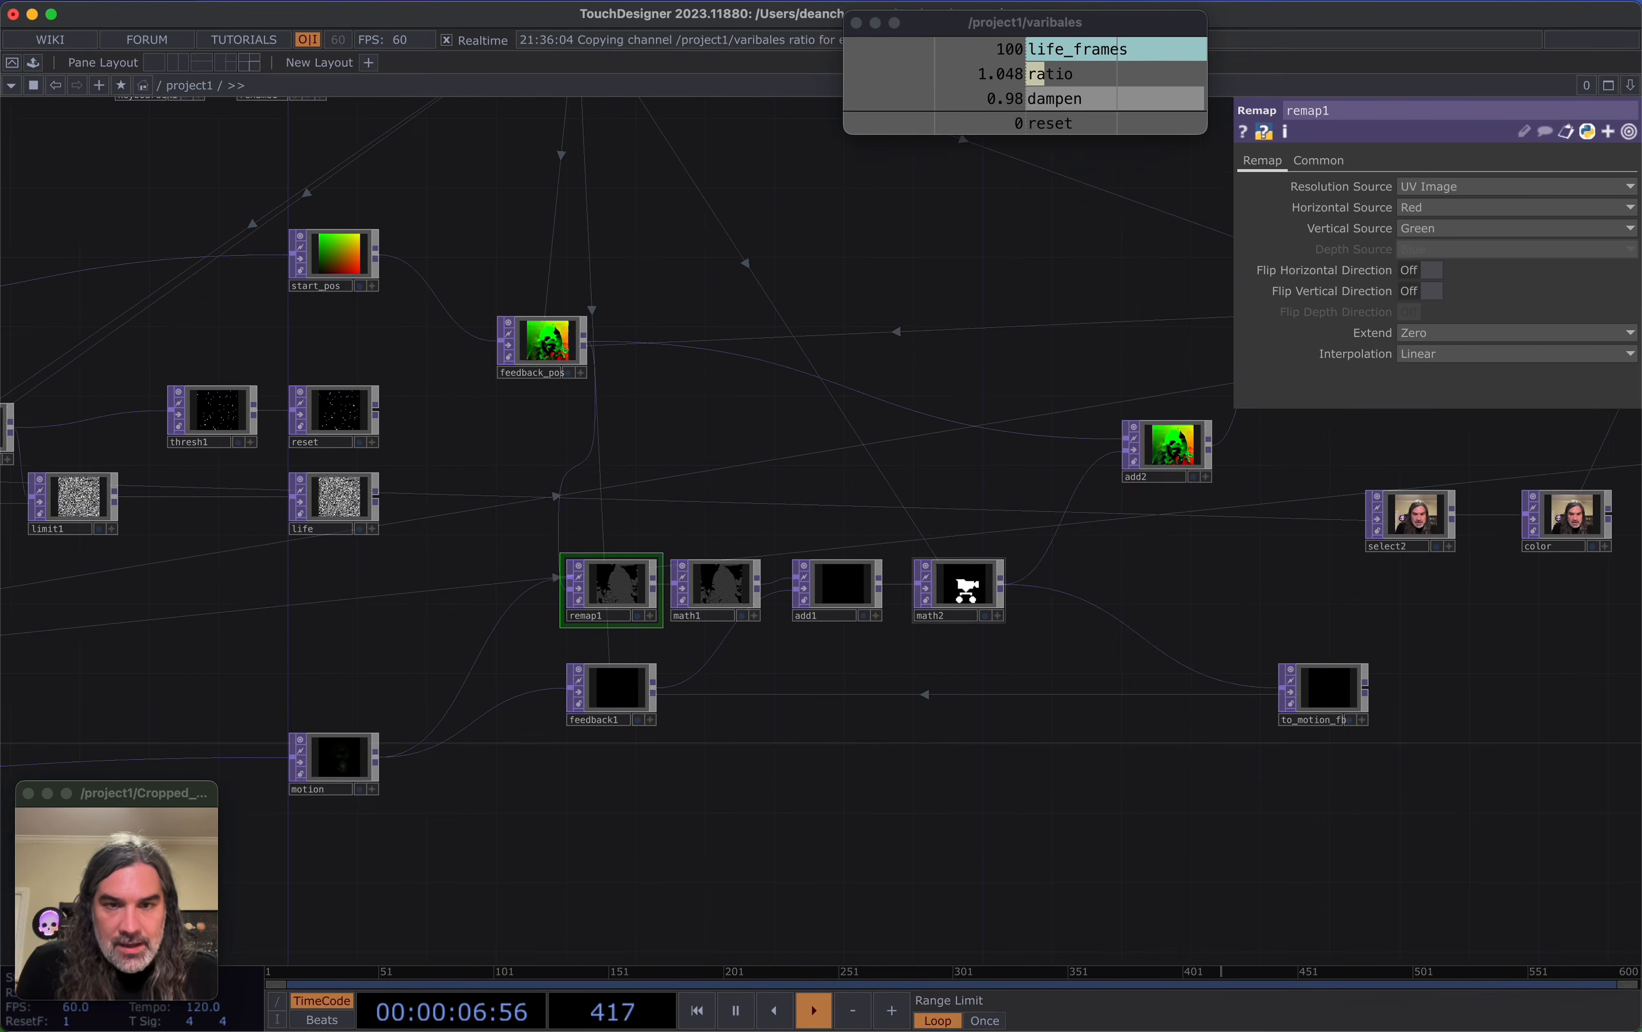
pyautogui.scroll(1, 954, 590)
pyautogui.middleClick(954, 590)
pyautogui.click(613, 688)
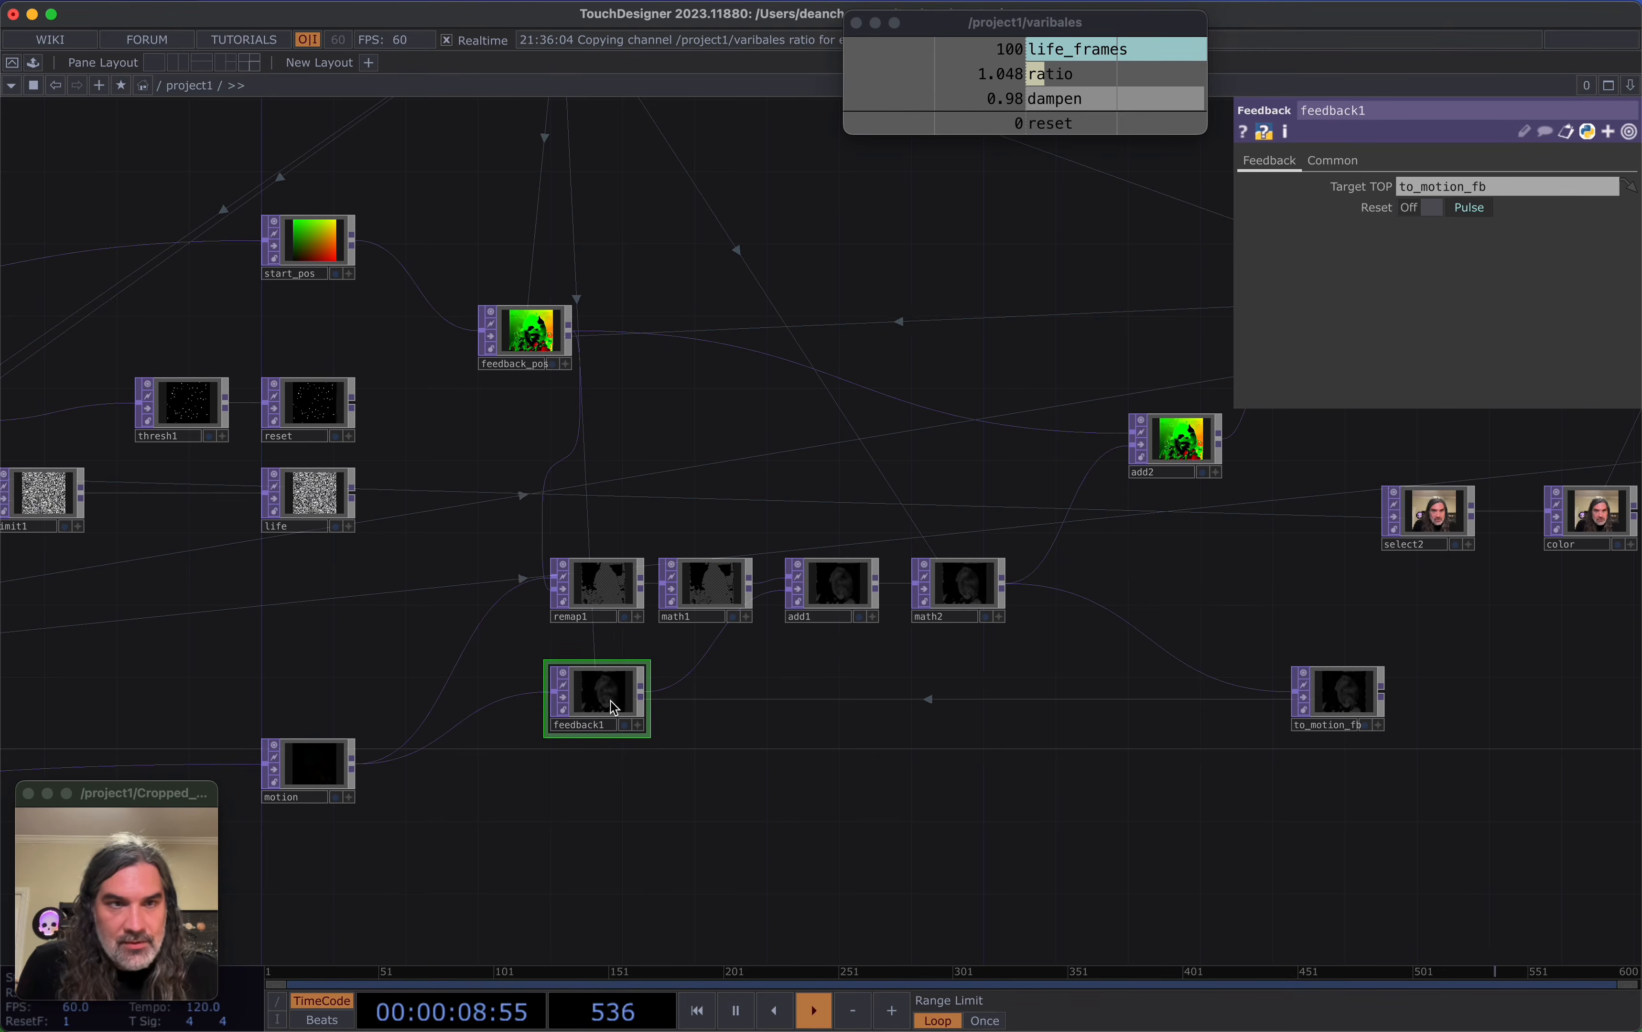
pyautogui.middleClick(613, 707)
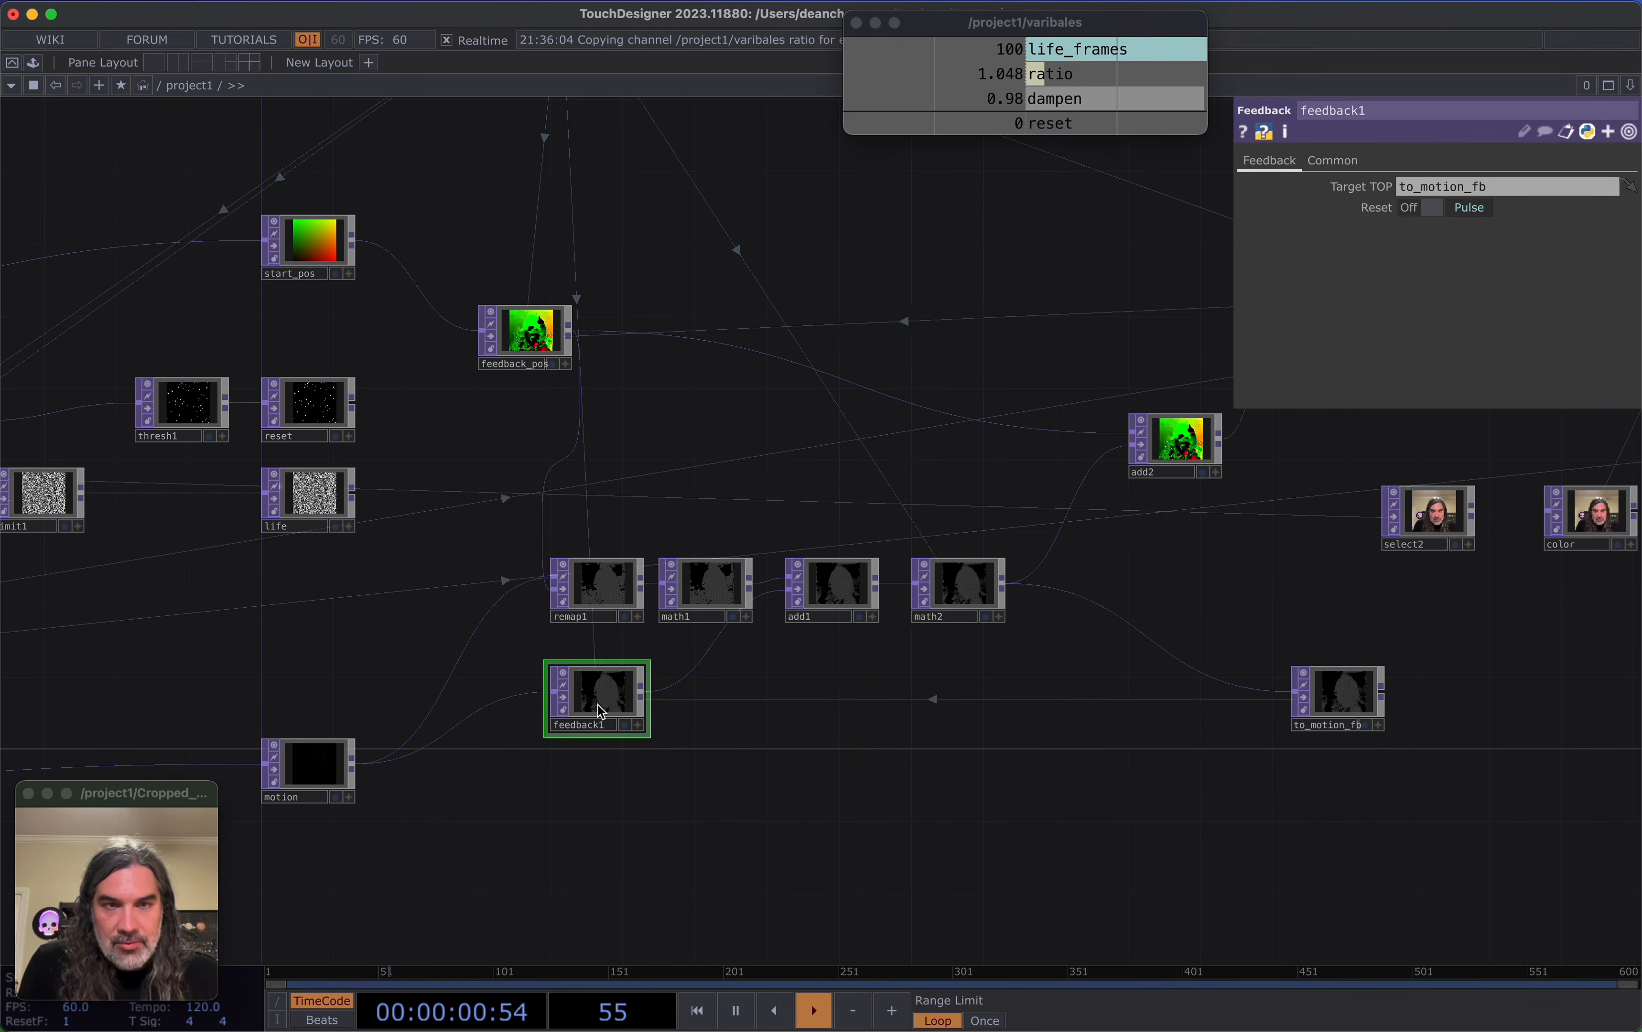
pyautogui.click(970, 605)
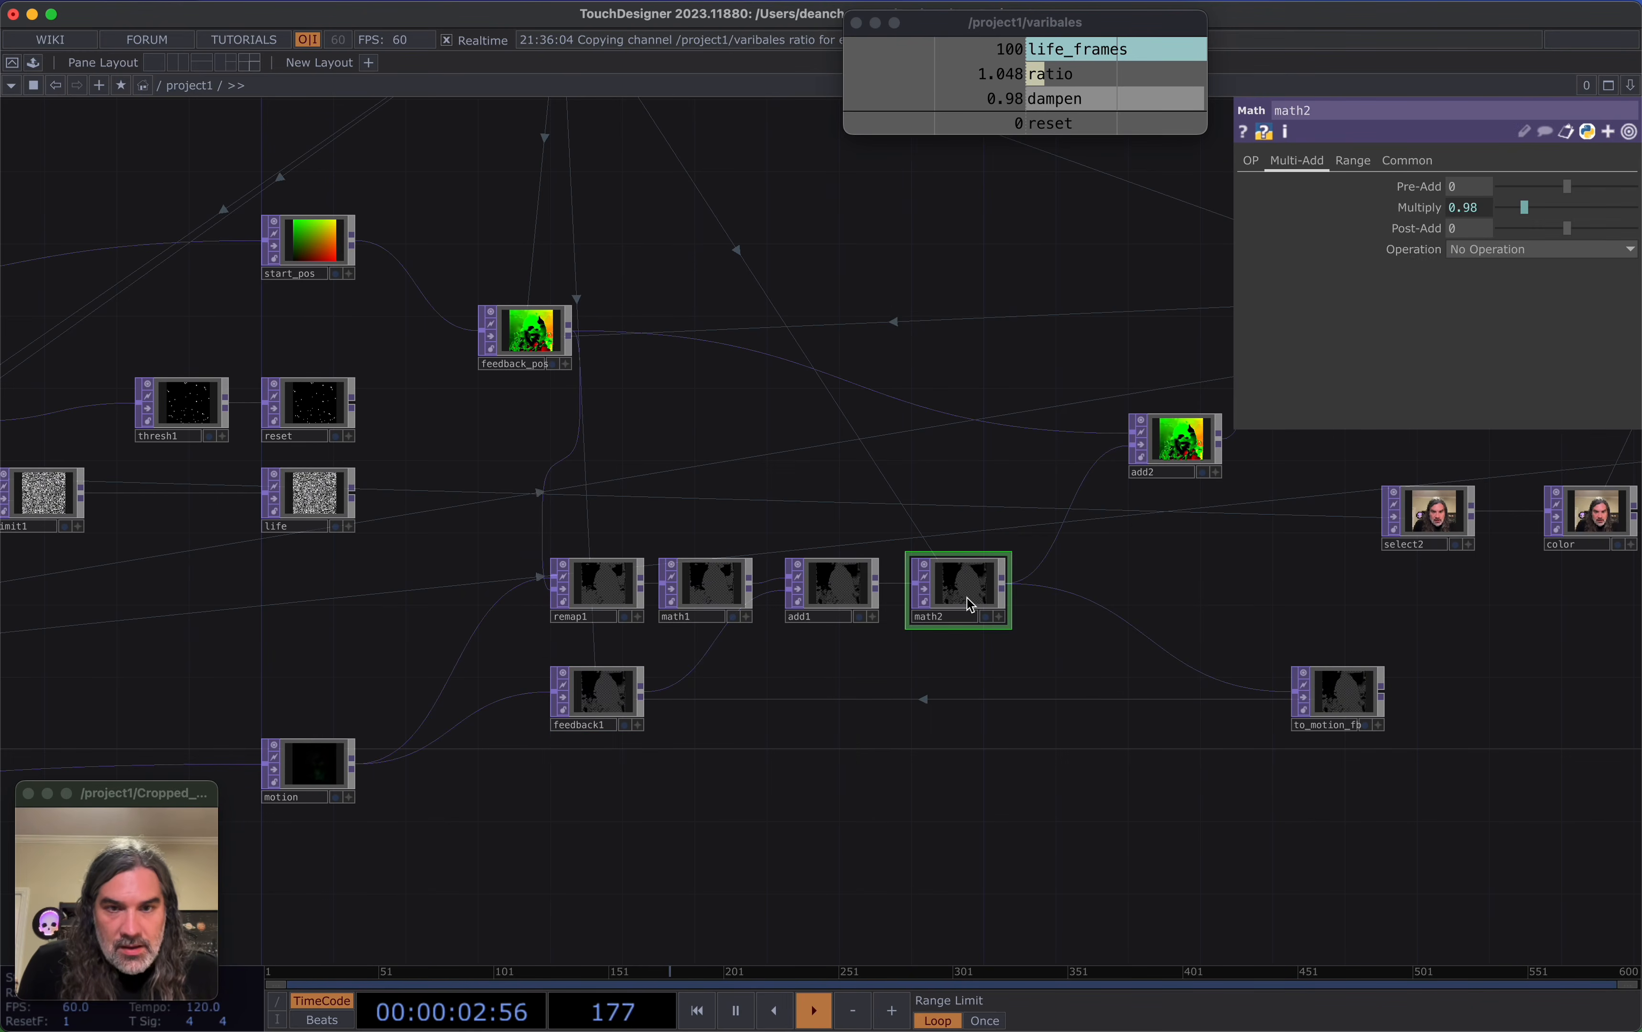
pyautogui.click(1250, 163)
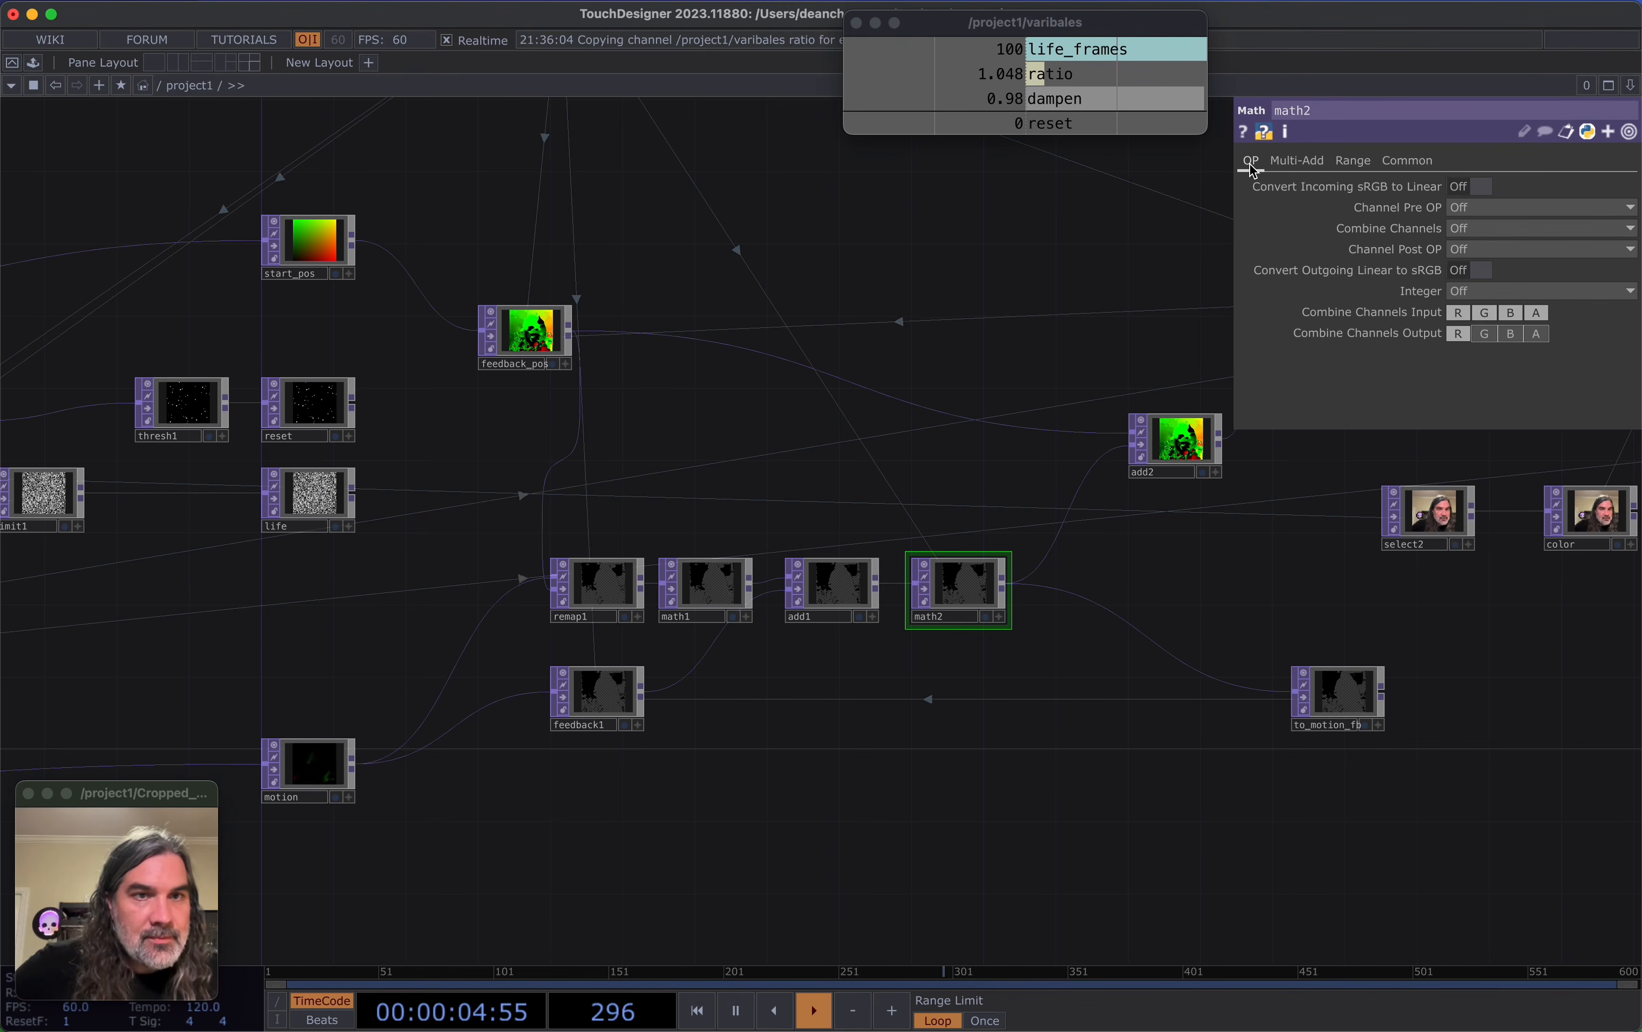
pyautogui.scroll(5, 612, 710)
pyautogui.moveTo(589, 687); pyautogui.dragTo(589, 486, button='middle')
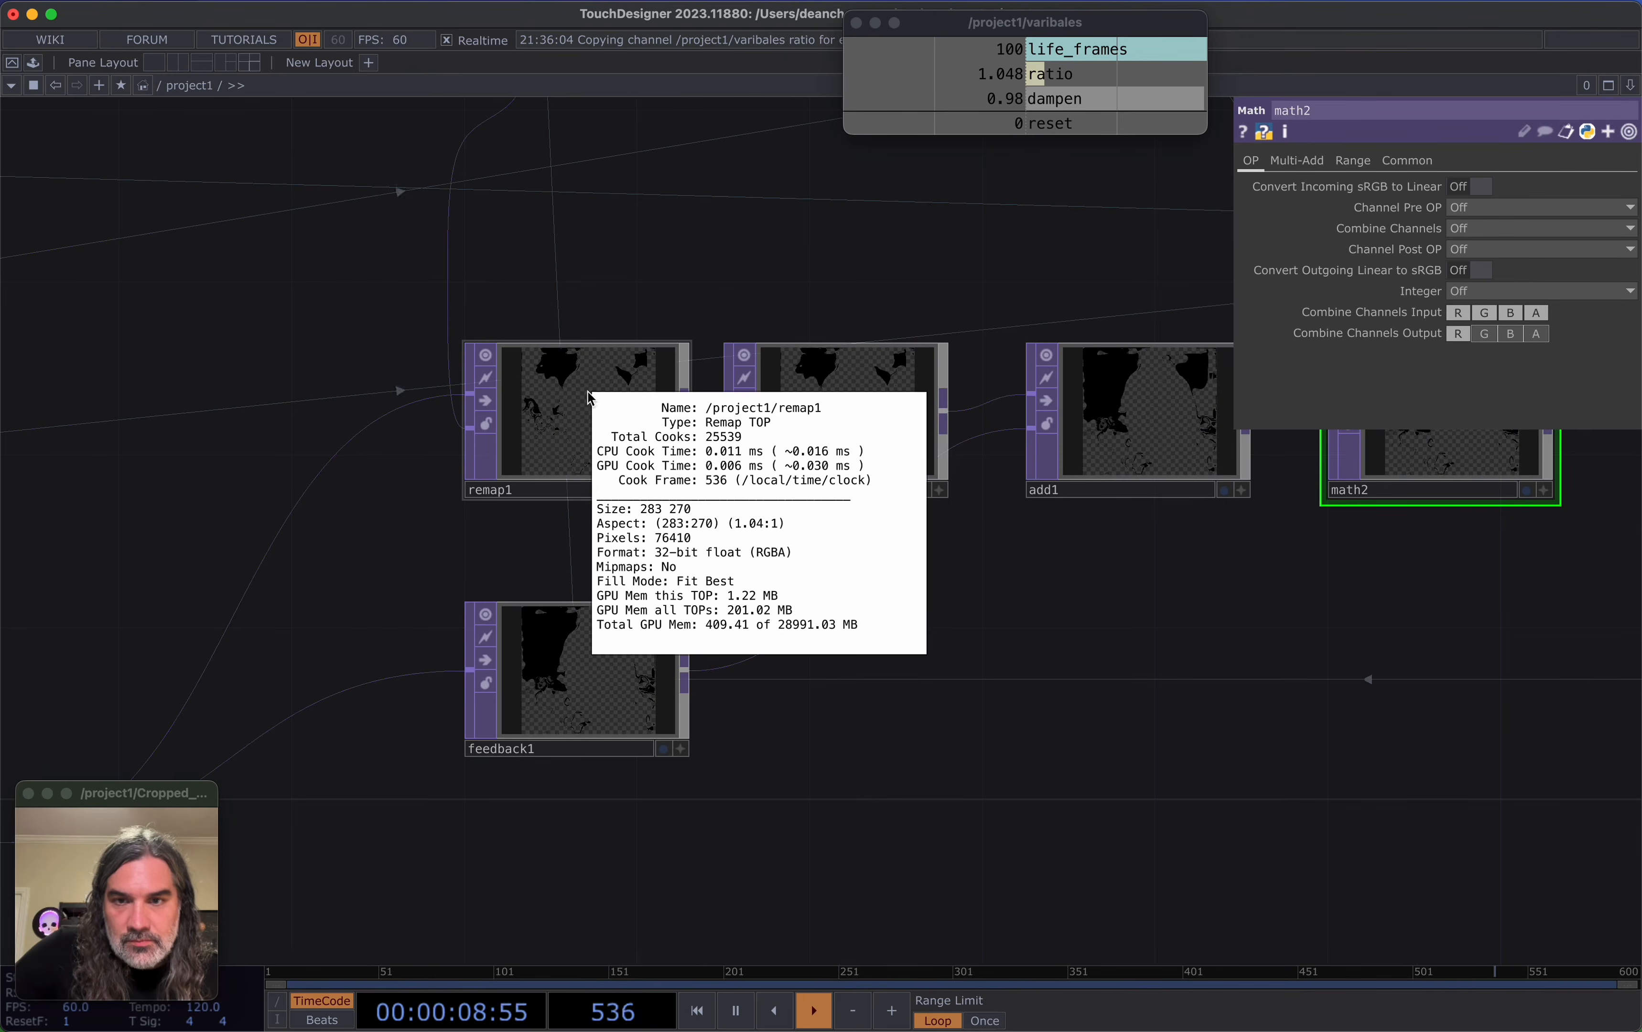
pyautogui.moveTo(589, 398); pyautogui.dragTo(807, 616, button='middle')
pyautogui.scroll(-8, 807, 616)
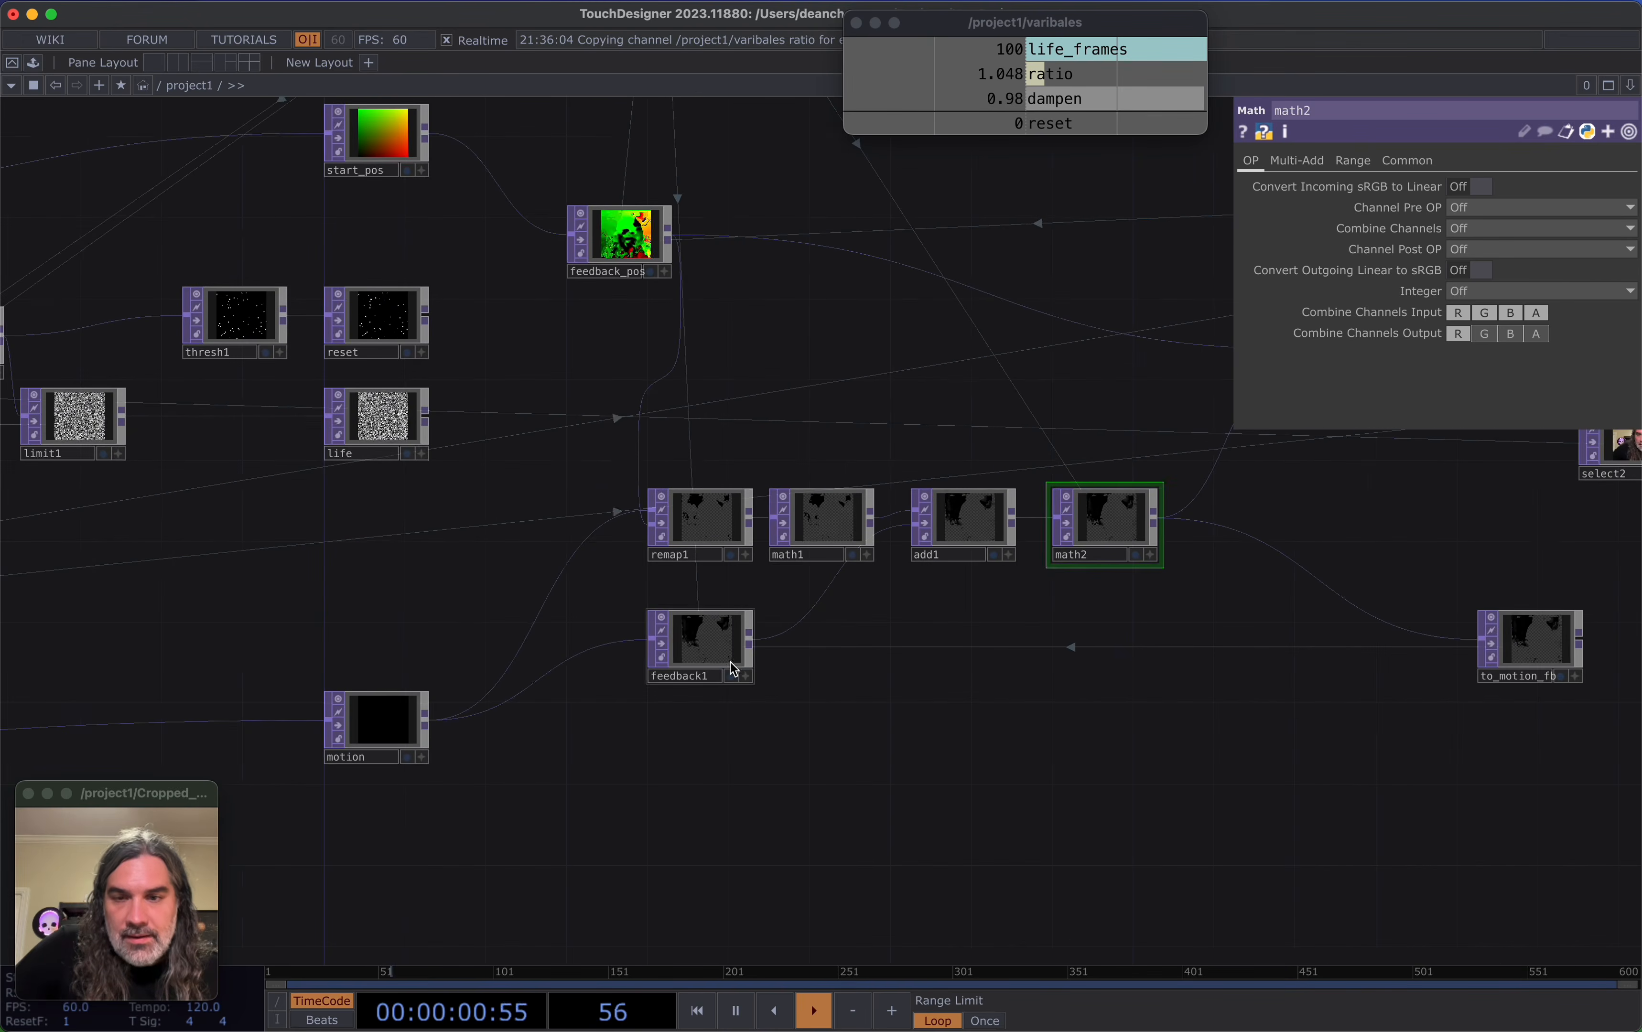
# Set add1's Fixed Layer to Input 1 and check its resolution and pixel format information
pyautogui.moveTo(616, 774); pyautogui.dragTo(209, 767)
pyautogui.moveTo(711, 760); pyautogui.dragTo(482, 758)
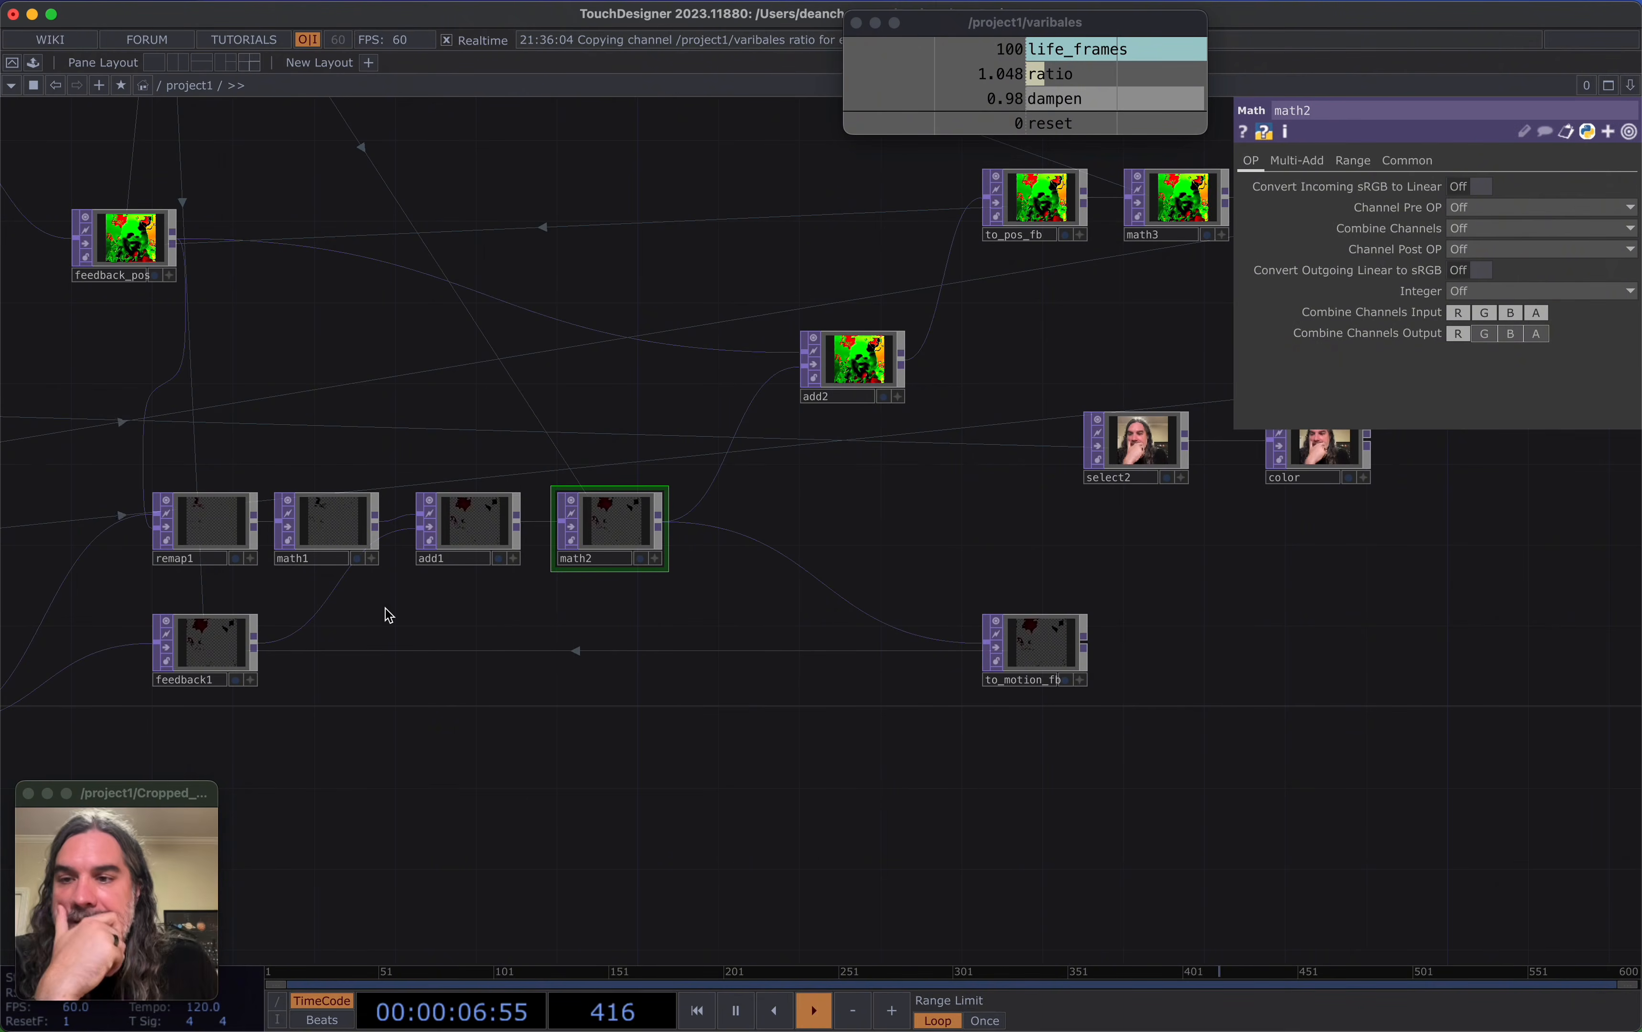
pyautogui.click(226, 545)
pyautogui.click(362, 536)
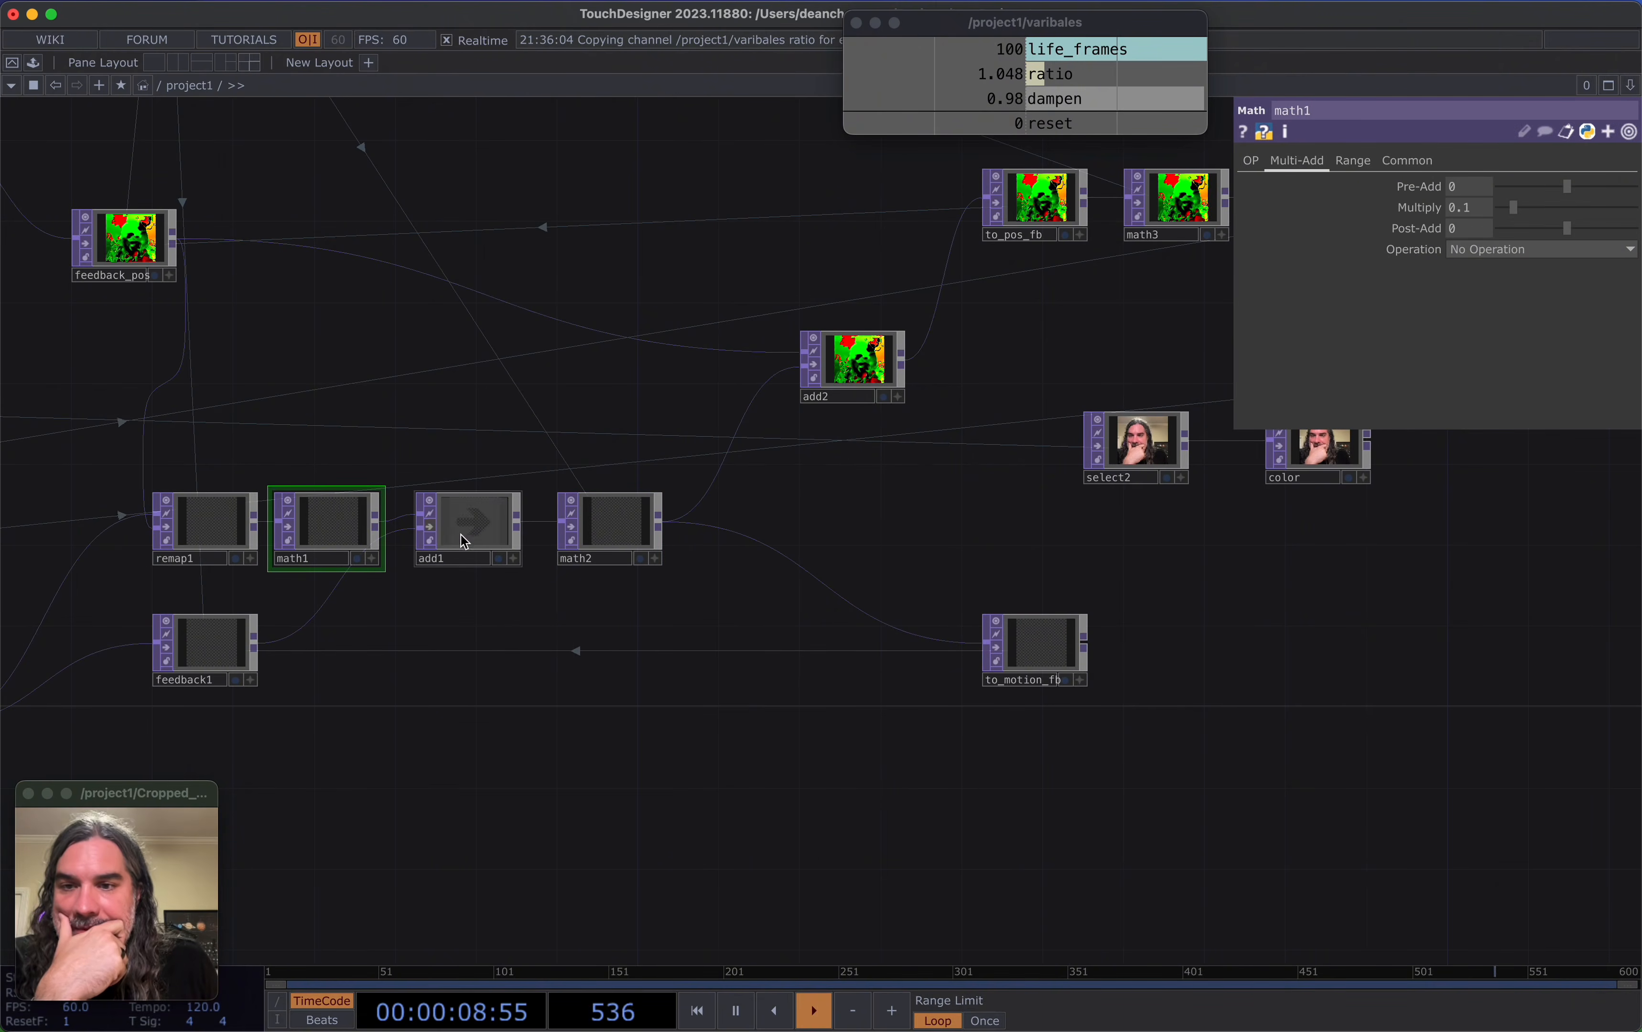
pyautogui.click(442, 531)
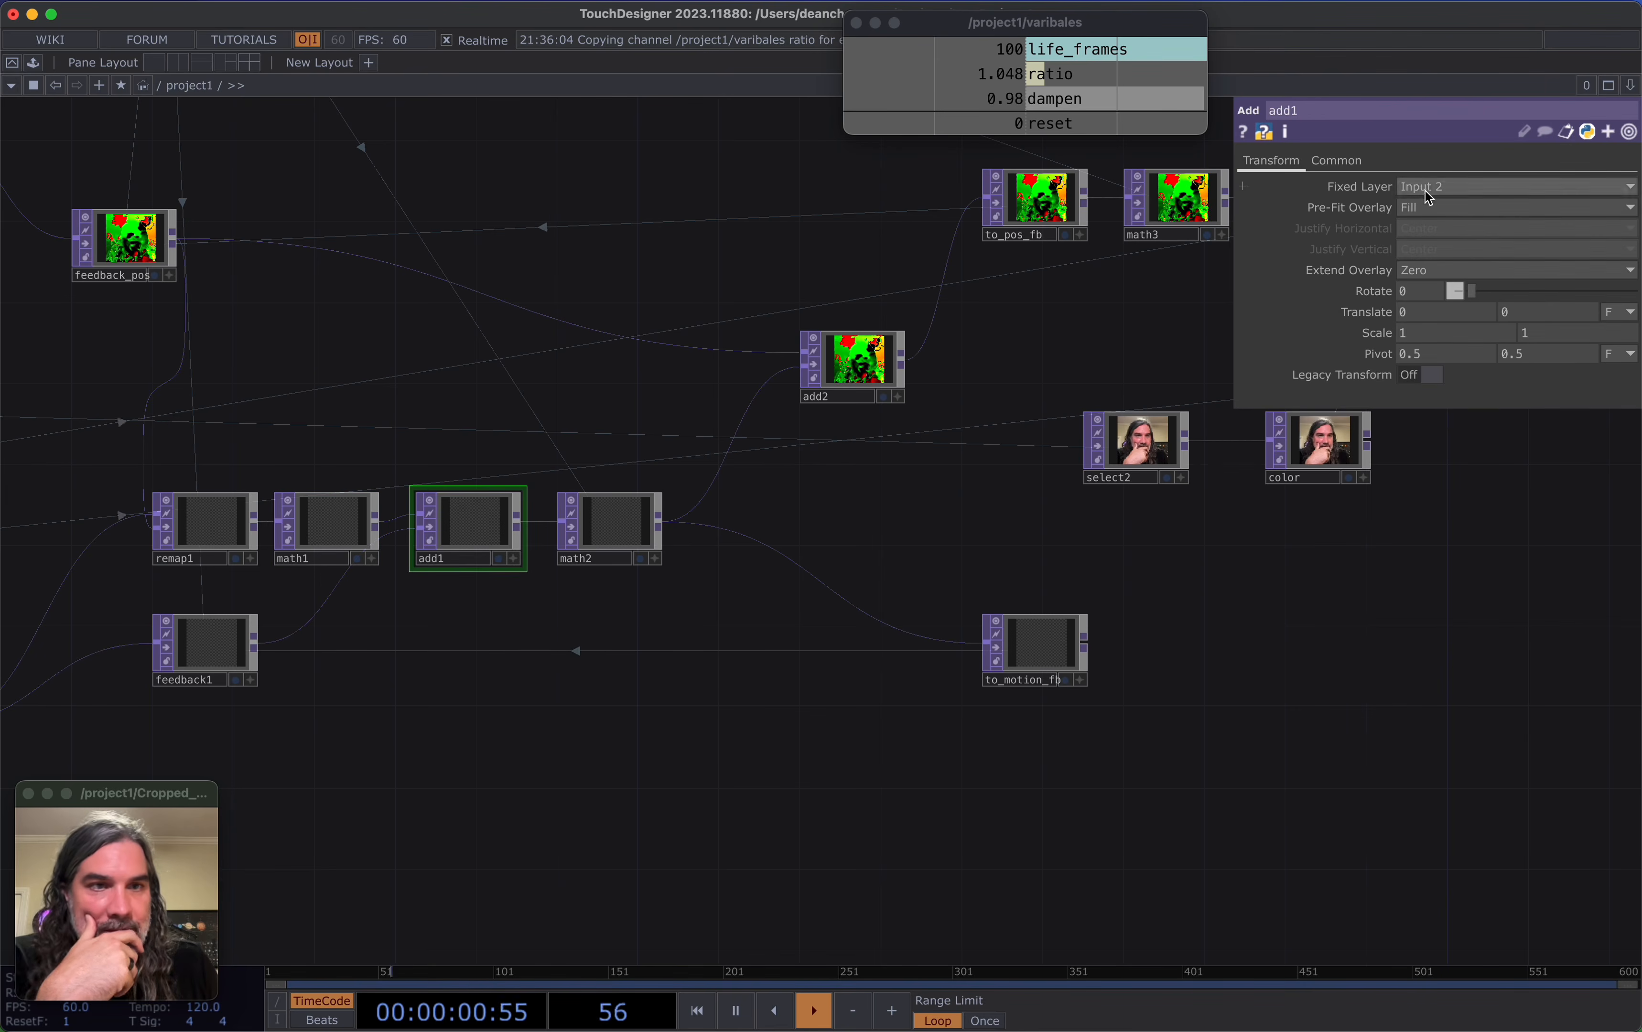
pyautogui.middleClick(486, 505)
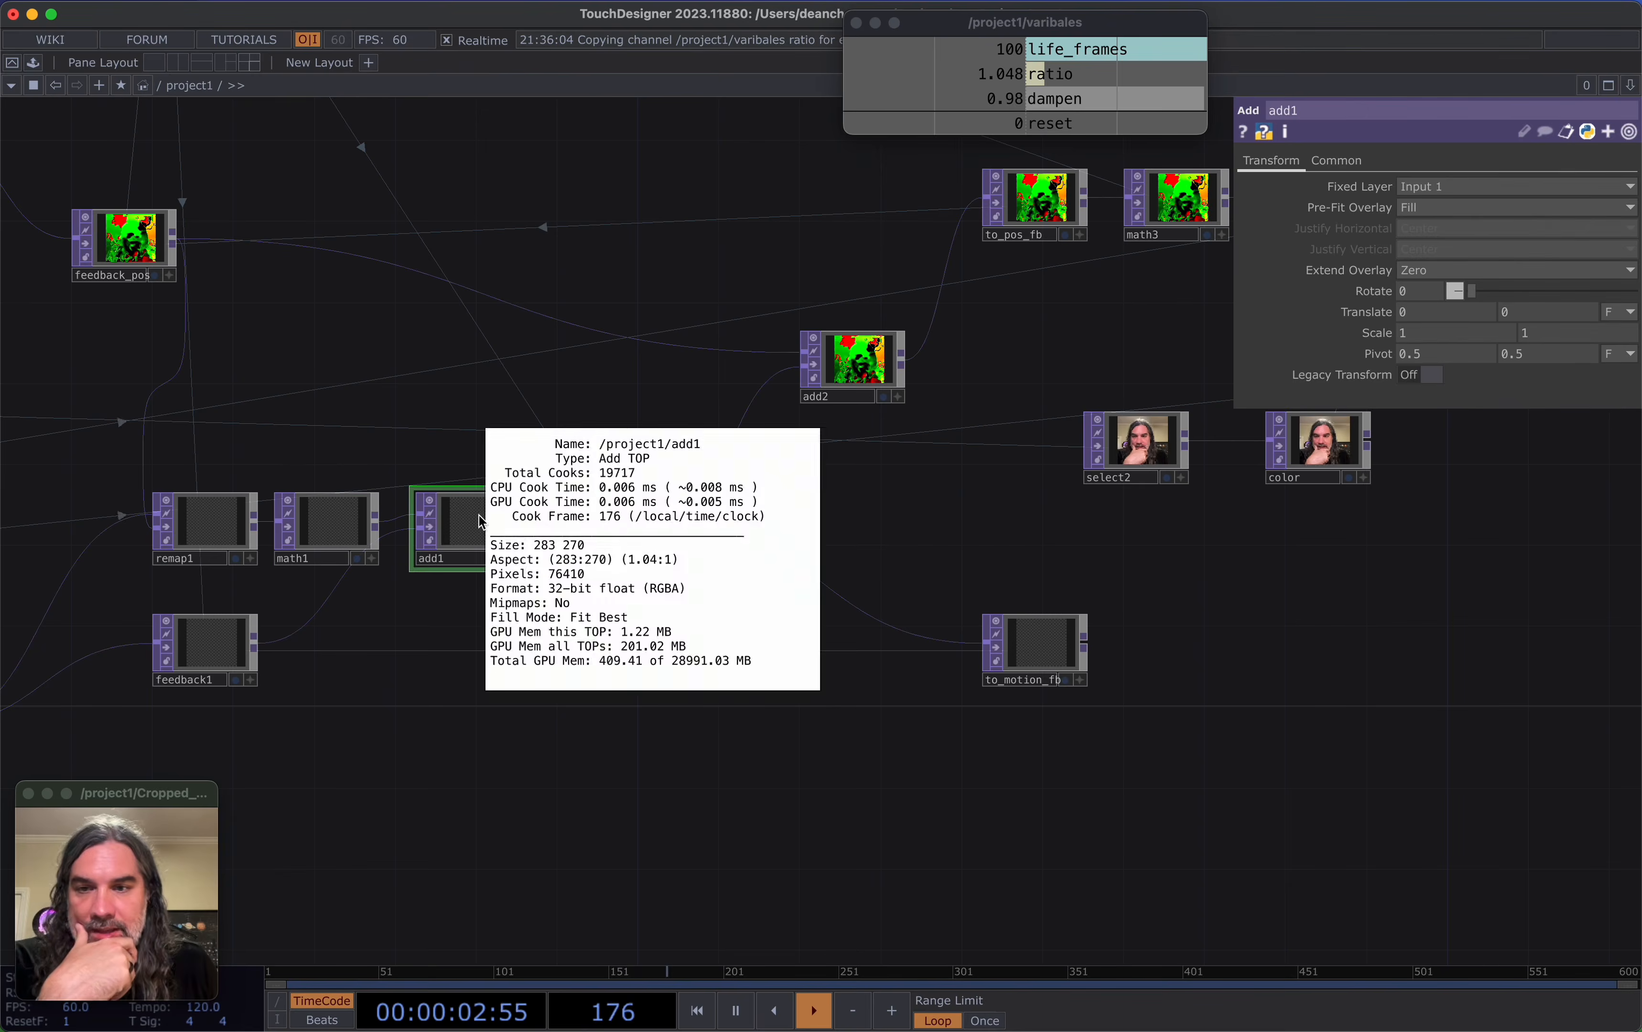
pyautogui.middleClick(467, 518)
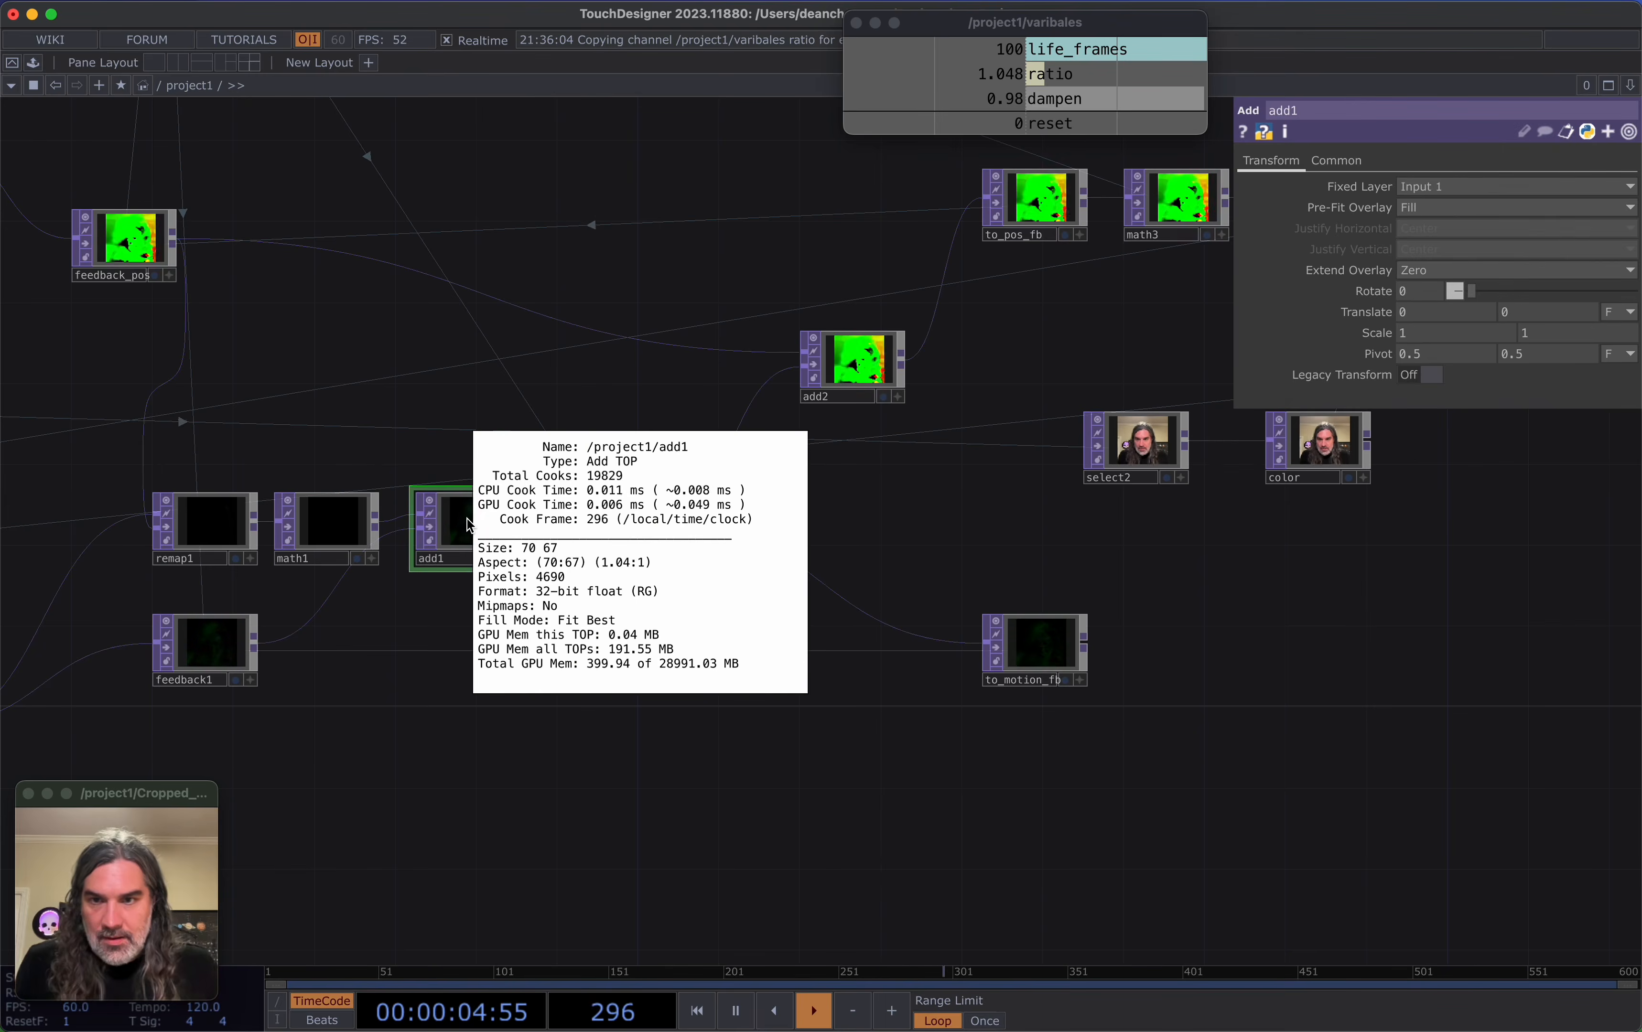
pyautogui.middleClick(467, 542)
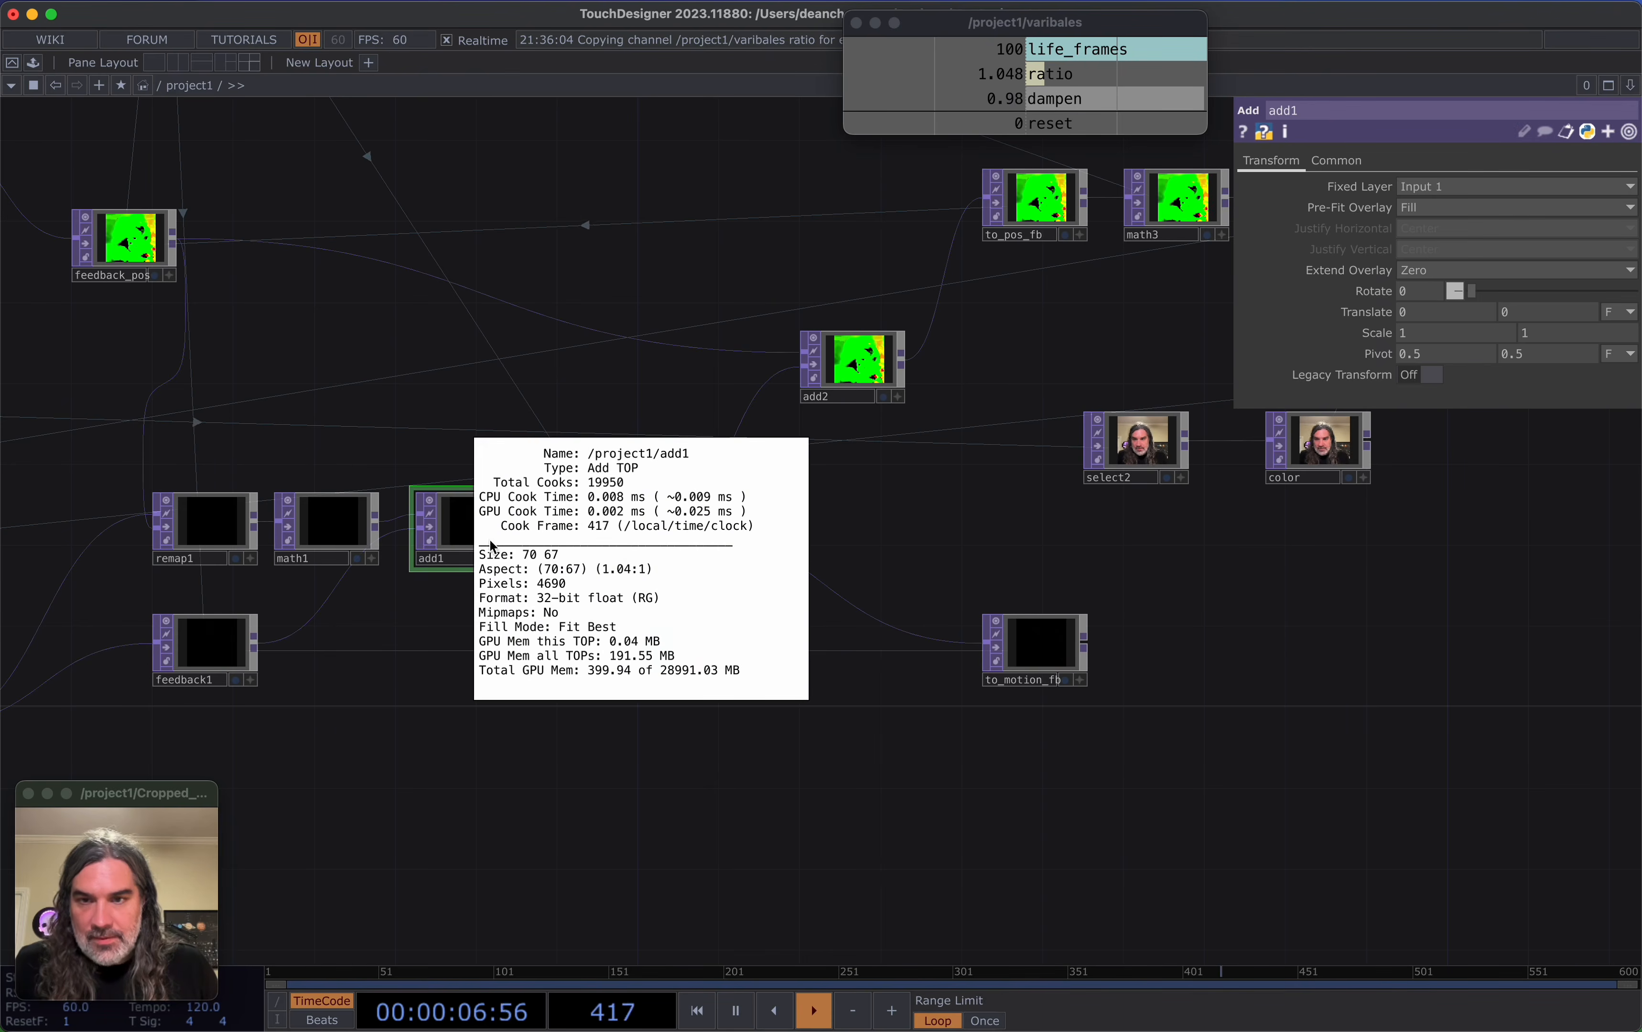
# Move remap1 and feedback1 apart and connect remap1's output to feedback1's input in place of motion
pyautogui.moveTo(382, 660); pyautogui.dragTo(807, 581)
pyautogui.scroll(2, 590, 669)
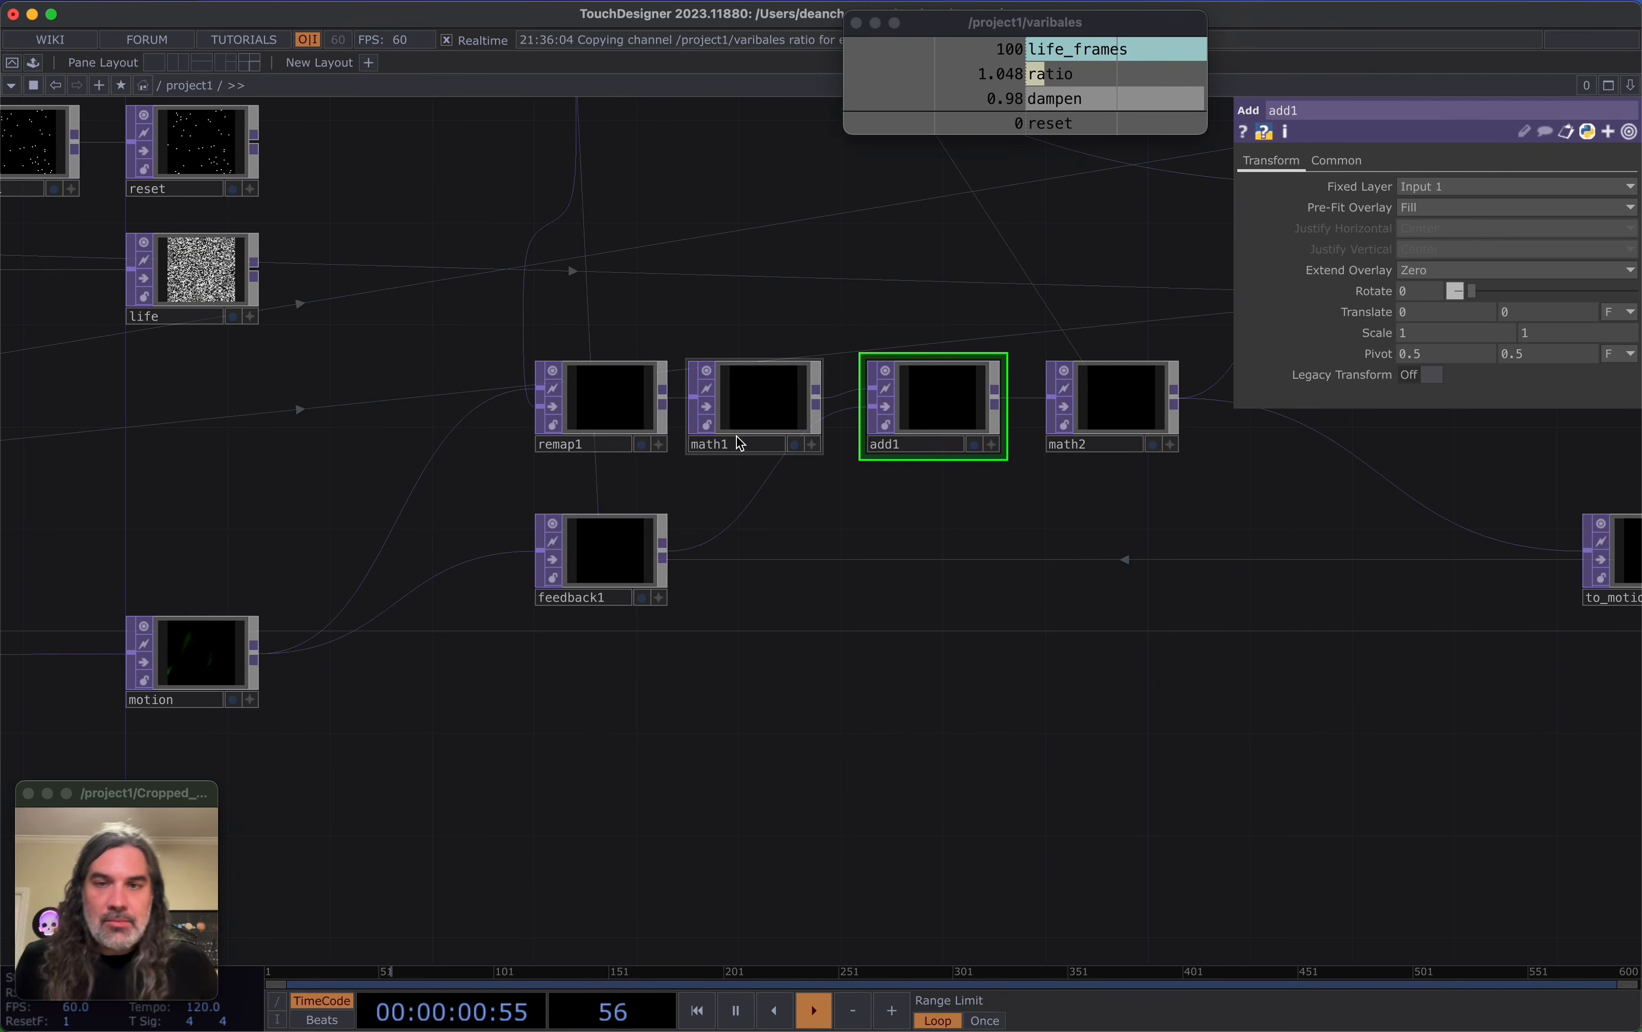
pyautogui.moveTo(728, 272); pyautogui.dragTo(759, 407)
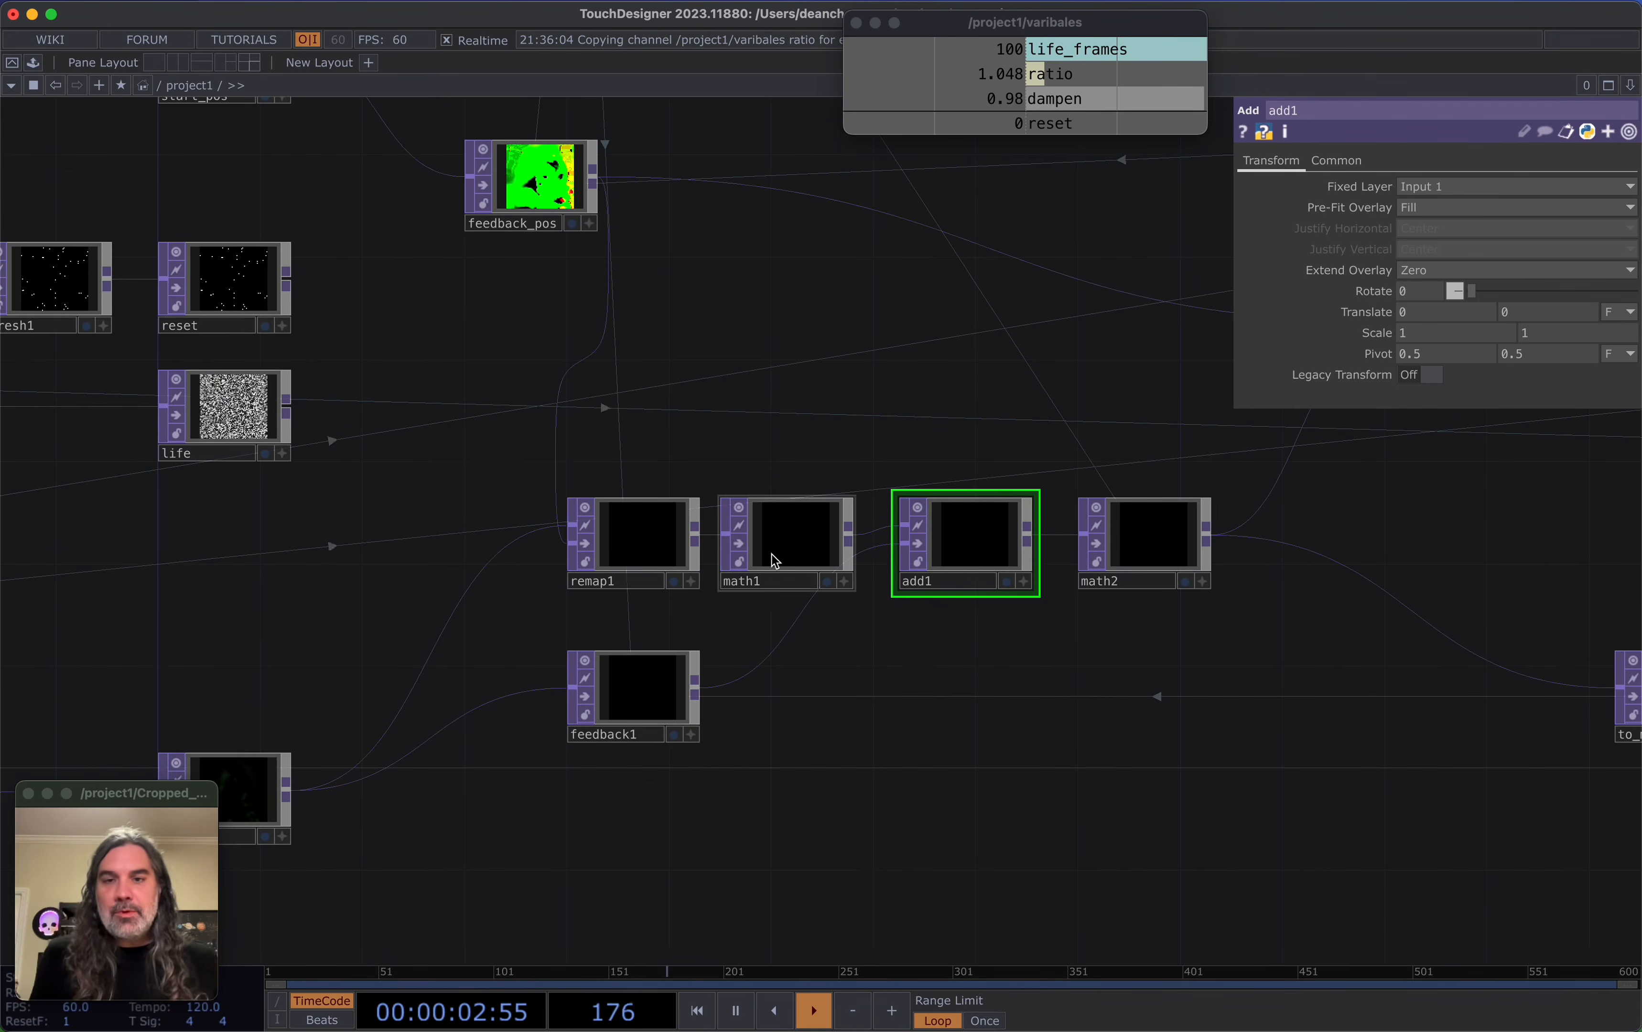
pyautogui.moveTo(740, 789); pyautogui.dragTo(987, 663)
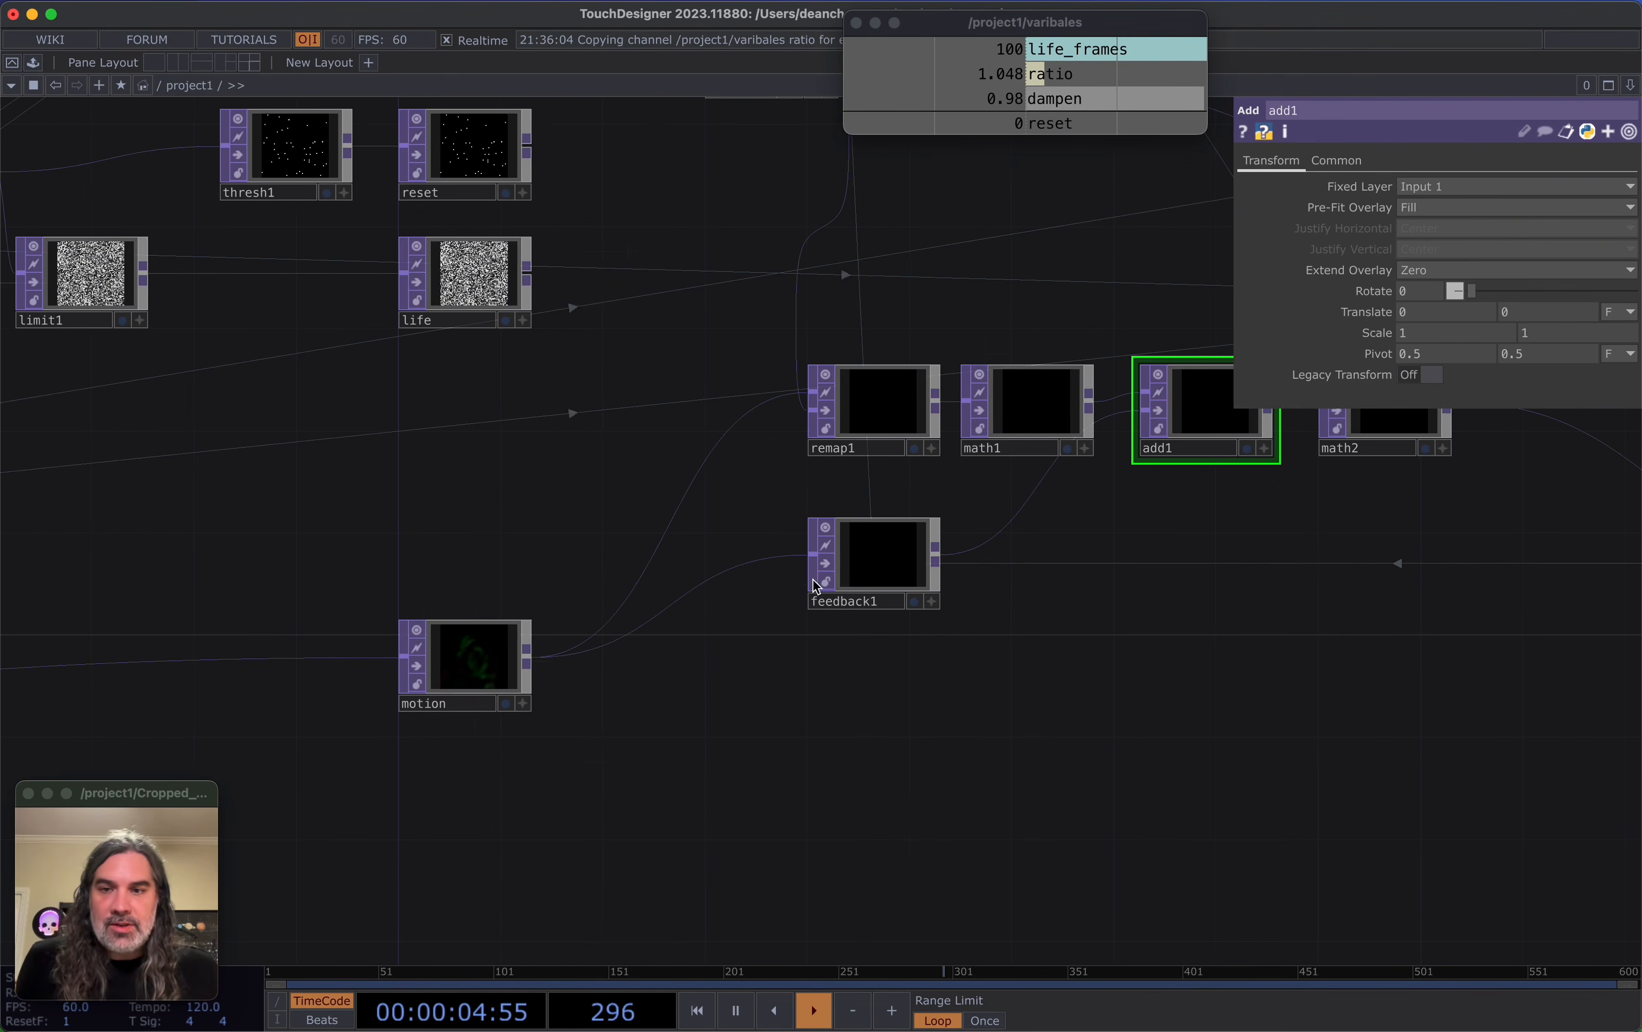
pyautogui.moveTo(1110, 599); pyautogui.dragTo(949, 645)
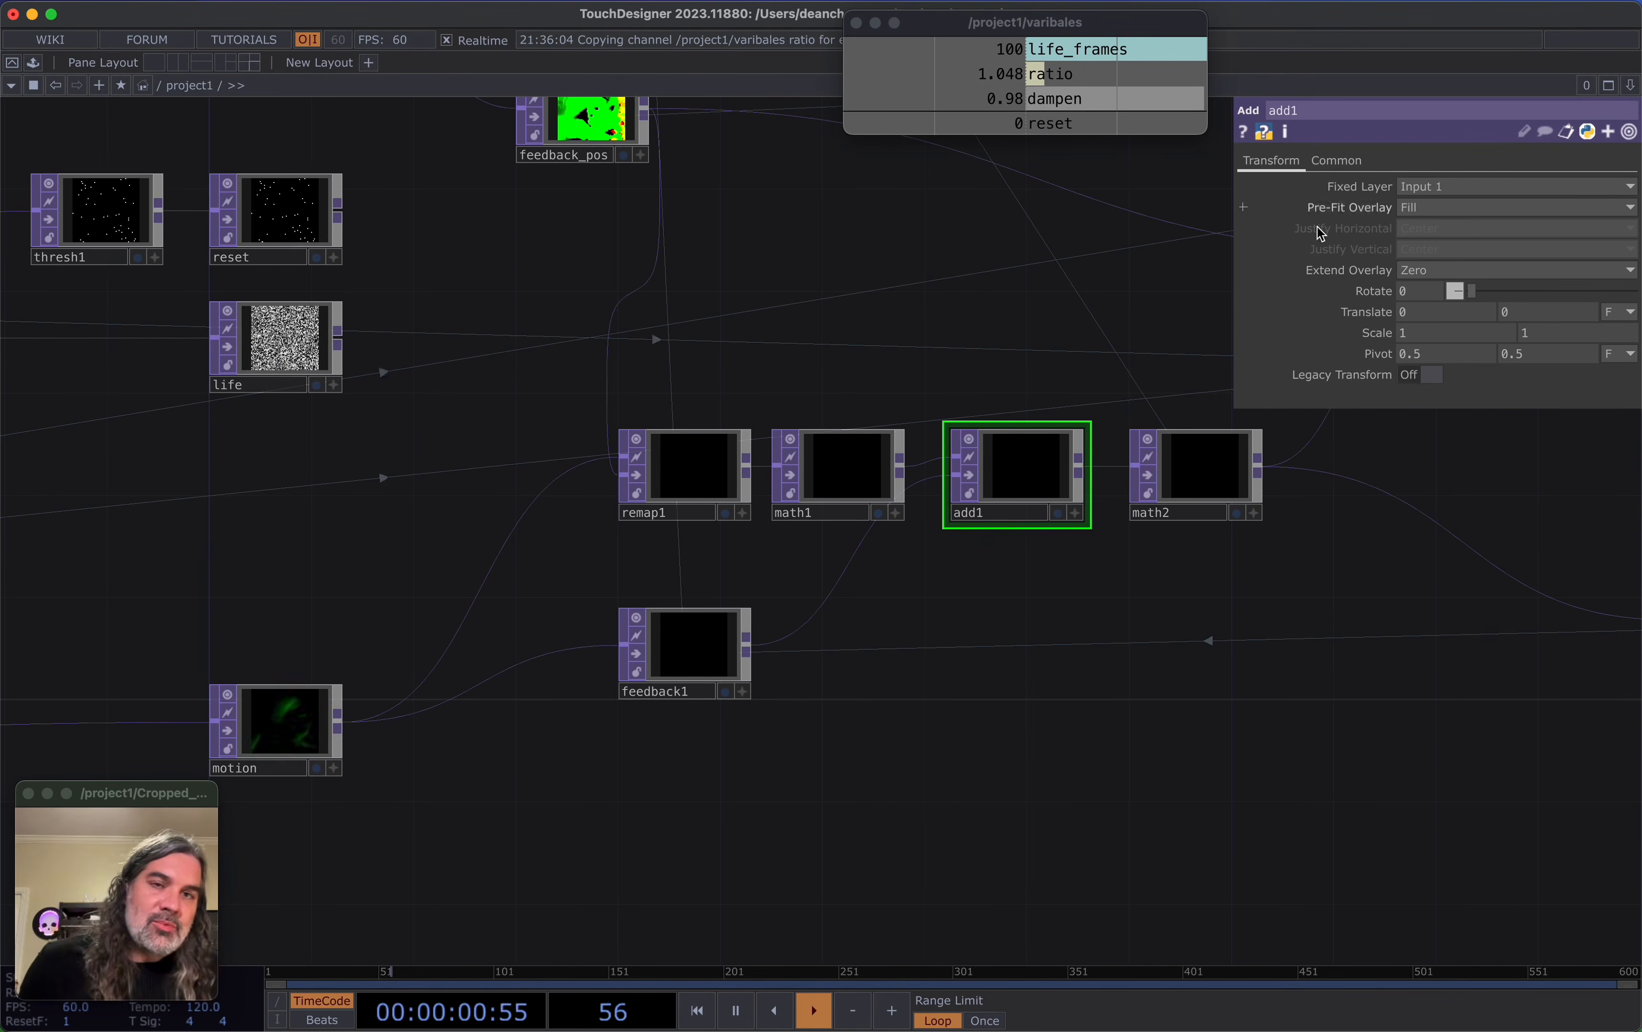
pyautogui.moveTo(931, 668); pyautogui.dragTo(1016, 647)
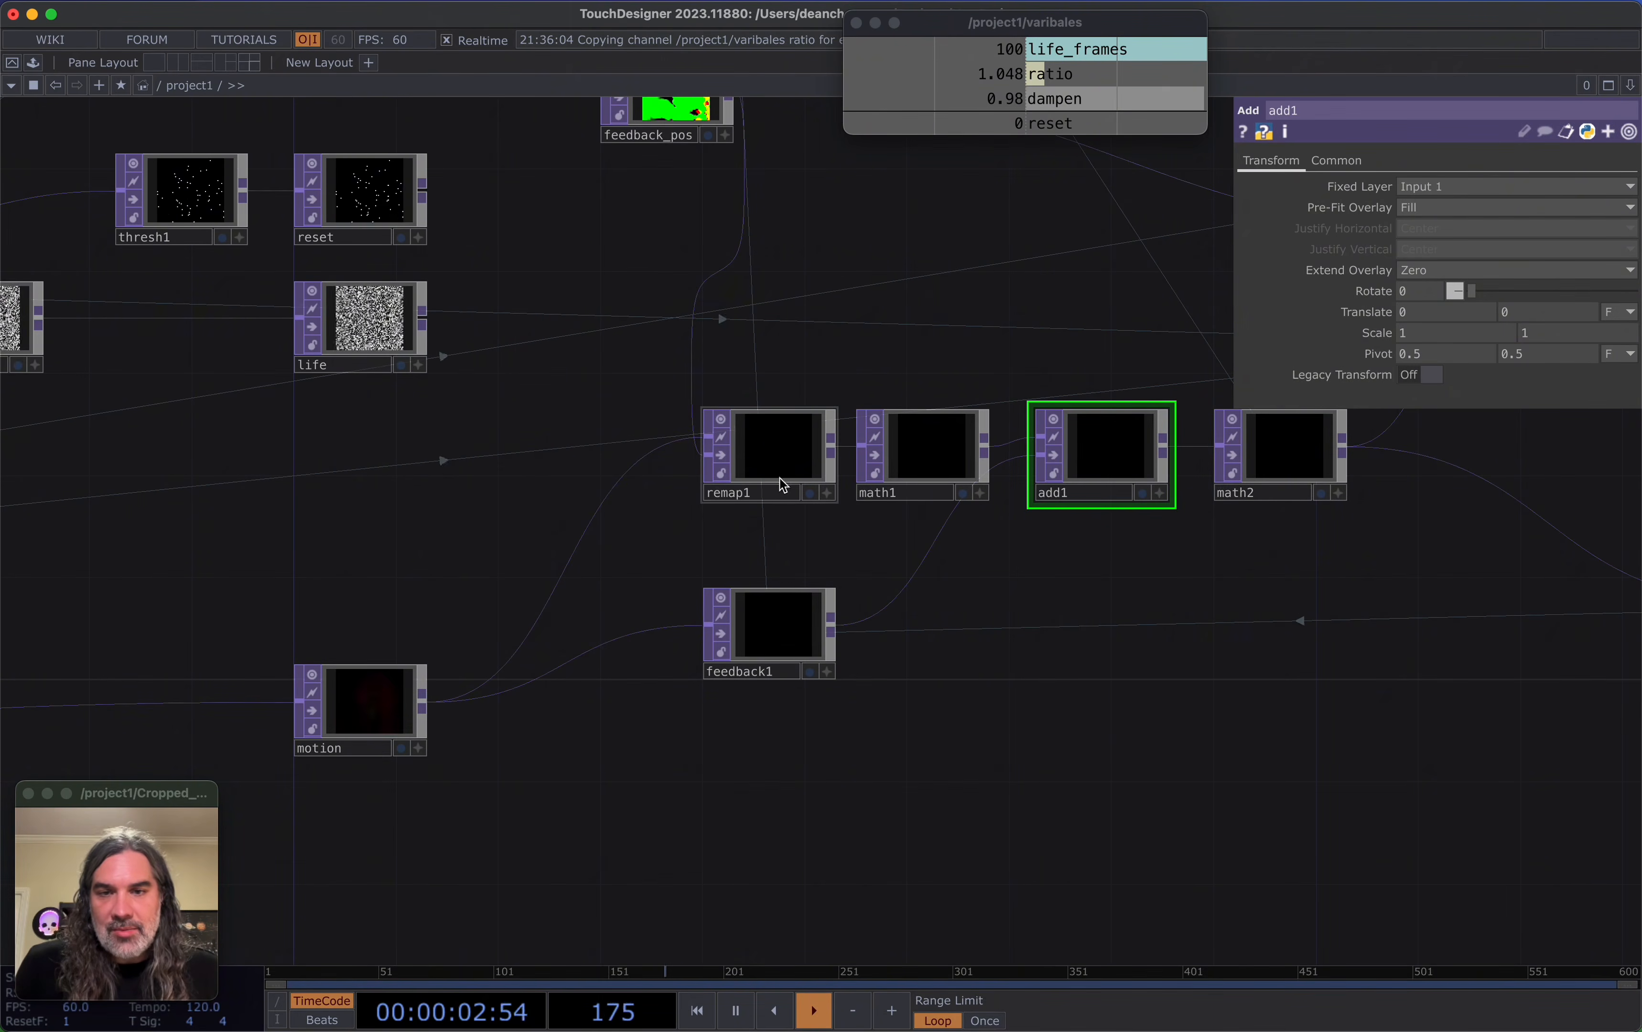
pyautogui.moveTo(819, 472); pyautogui.dragTo(741, 472)
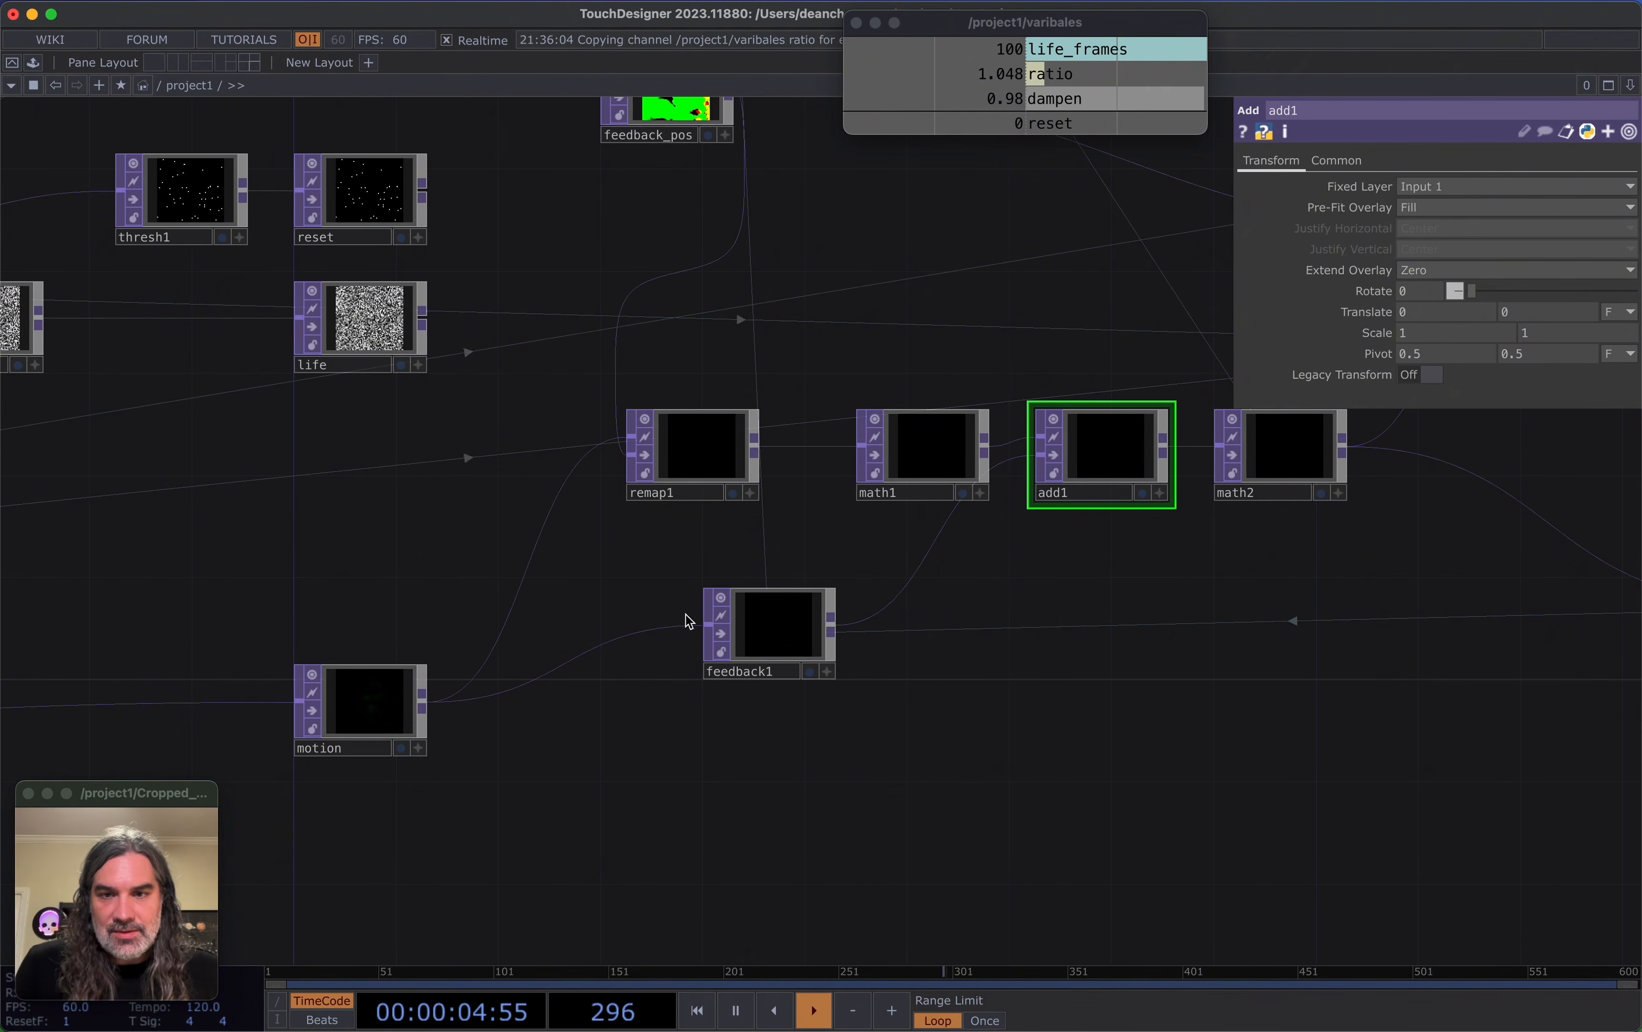
pyautogui.moveTo(793, 657); pyautogui.dragTo(869, 656)
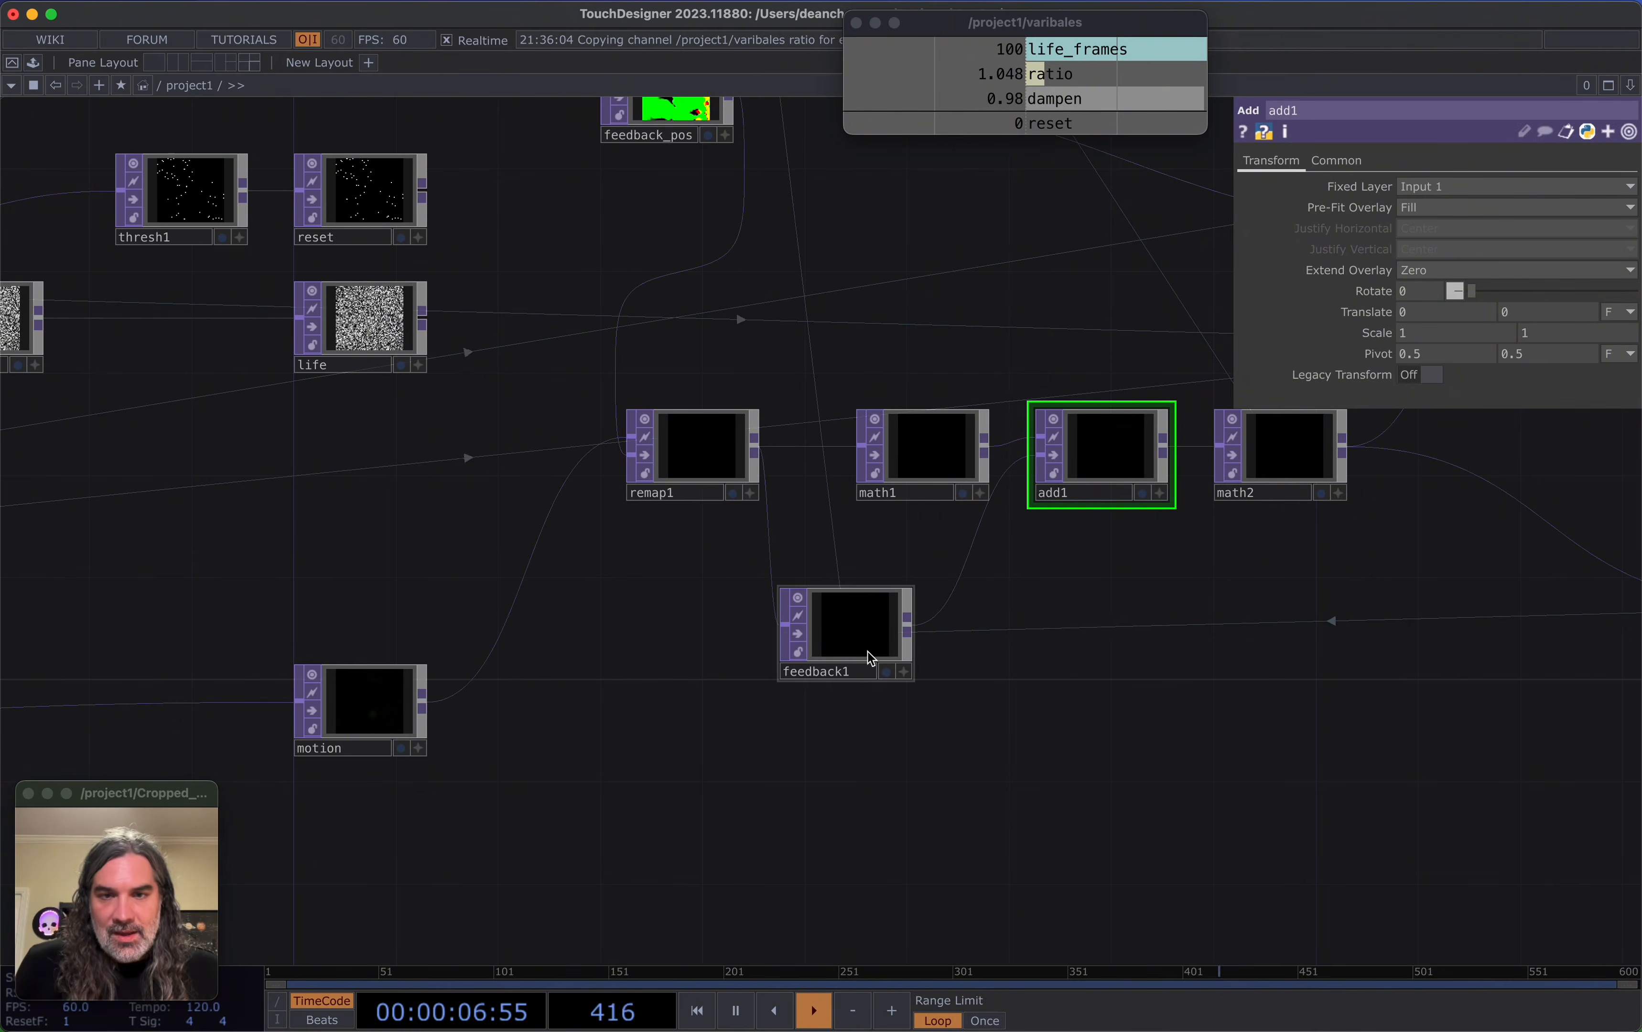
# Tidy the network by moving motion slightly up and aligning feedback1 beneath math1
pyautogui.moveTo(1022, 667); pyautogui.dragTo(947, 658)
pyautogui.scroll(-1, 935, 603)
pyautogui.moveTo(336, 710); pyautogui.dragTo(335, 658)
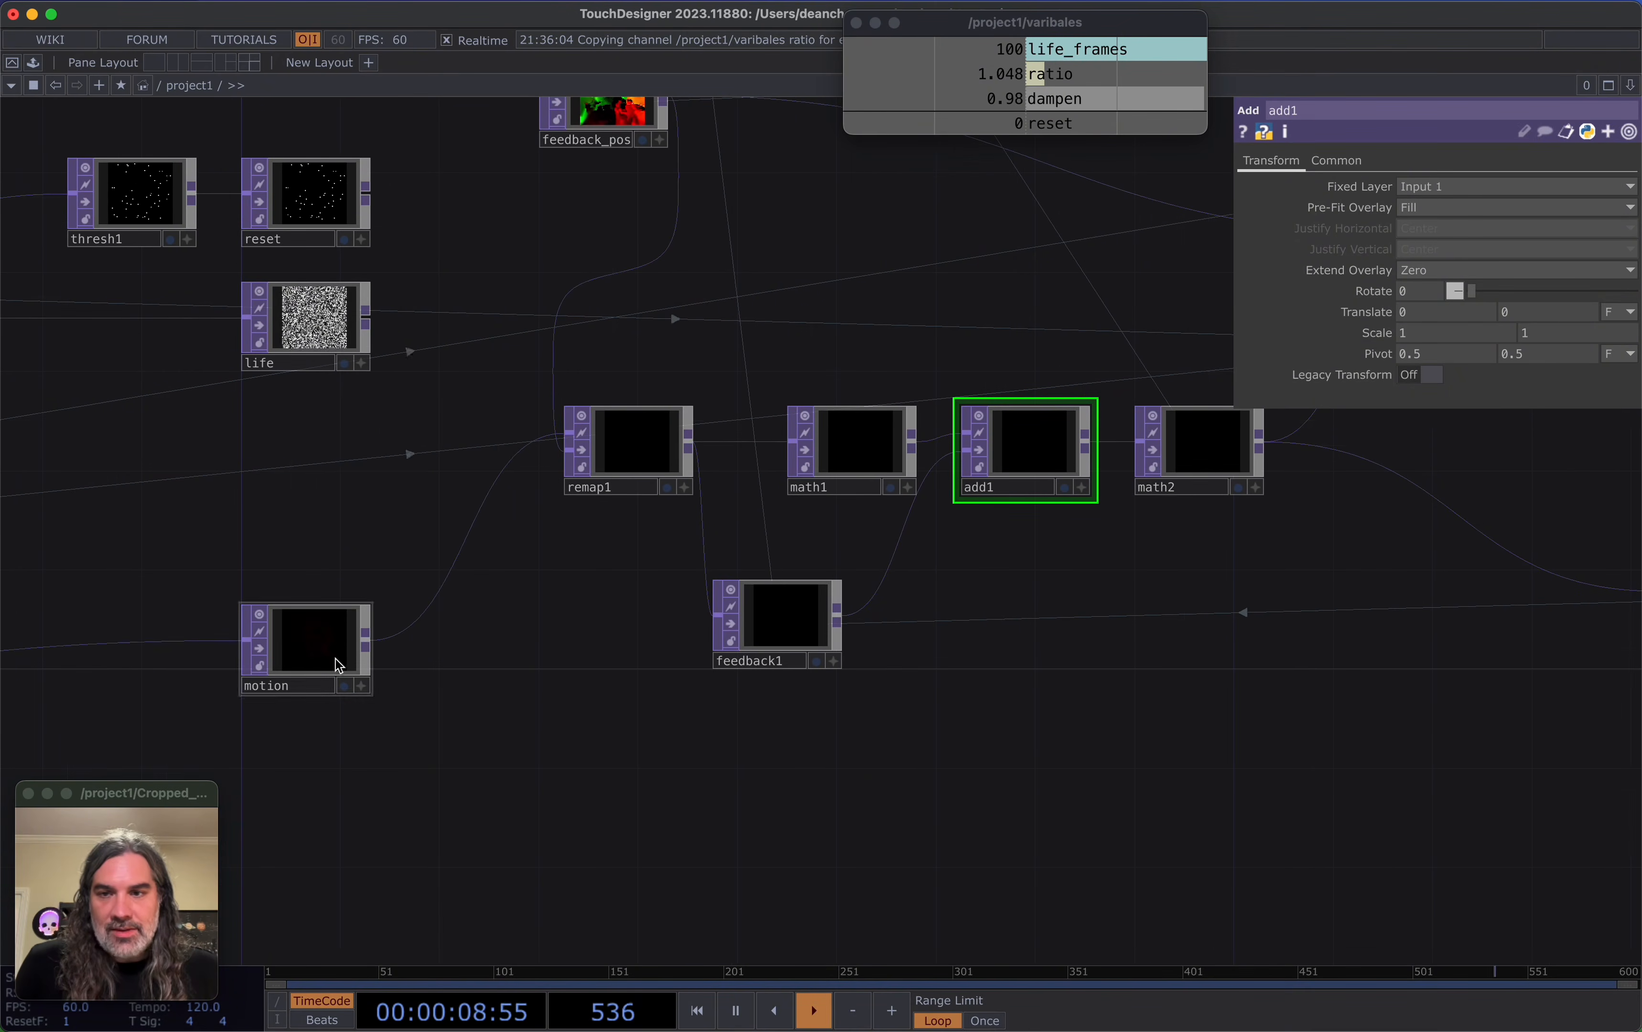
pyautogui.moveTo(677, 650); pyautogui.dragTo(514, 703)
pyautogui.moveTo(604, 678); pyautogui.dragTo(691, 677)
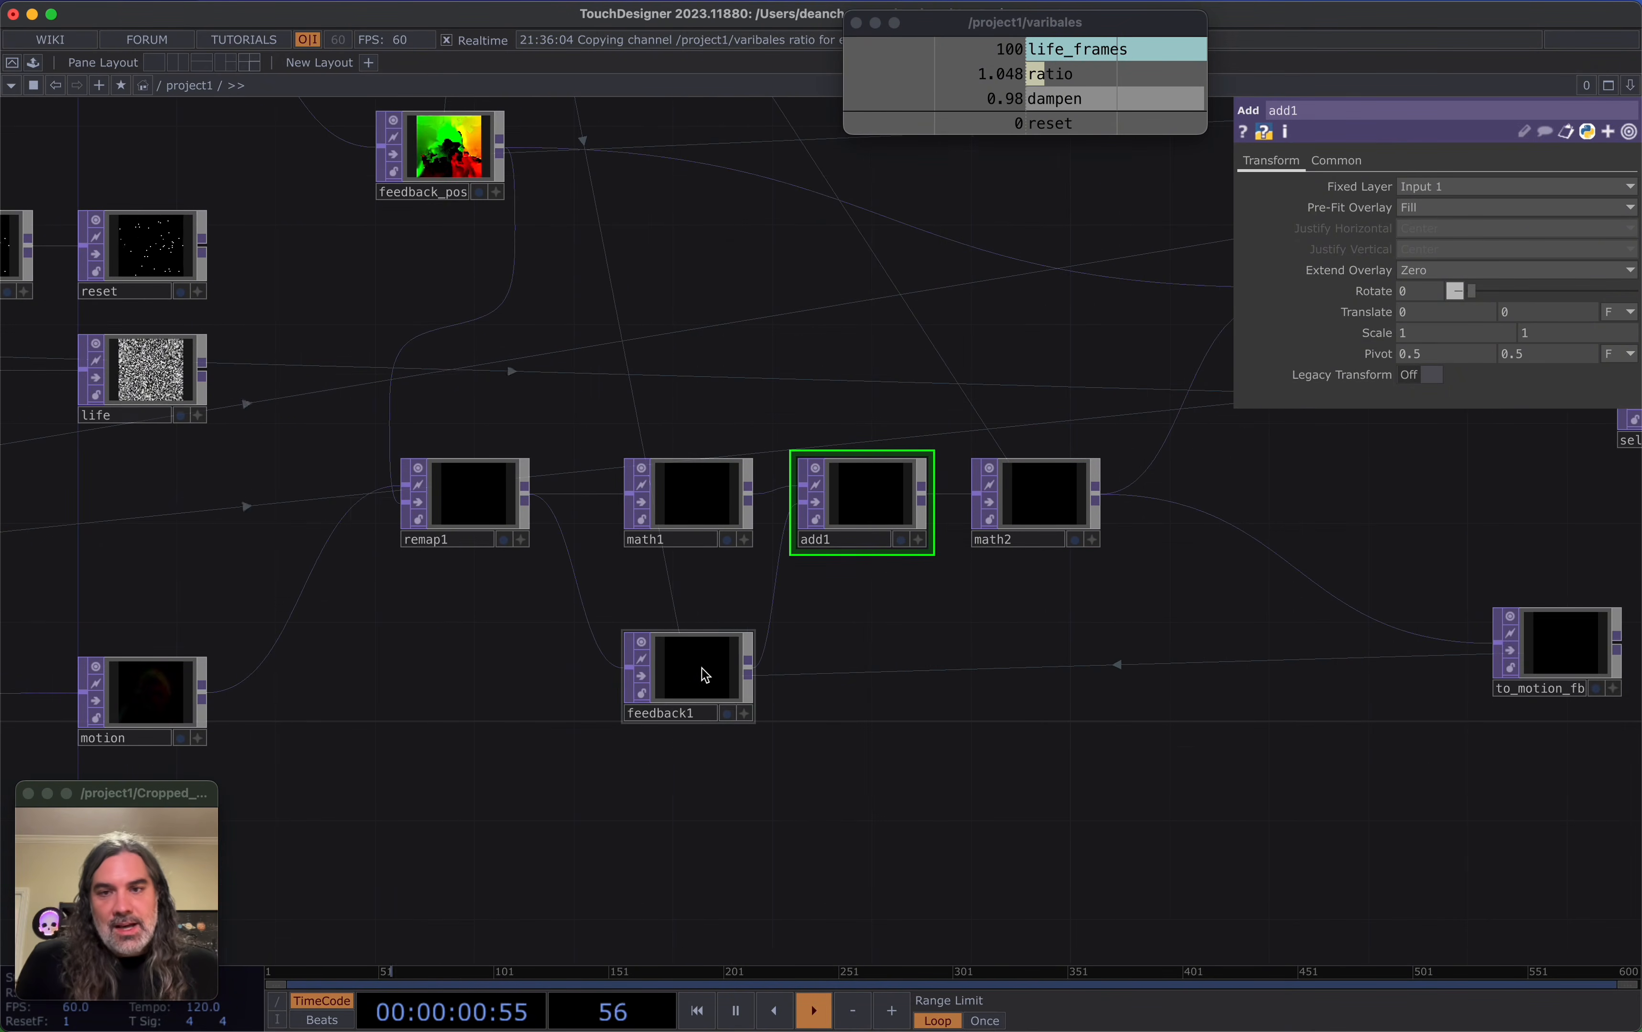
pyautogui.middleClick(684, 687)
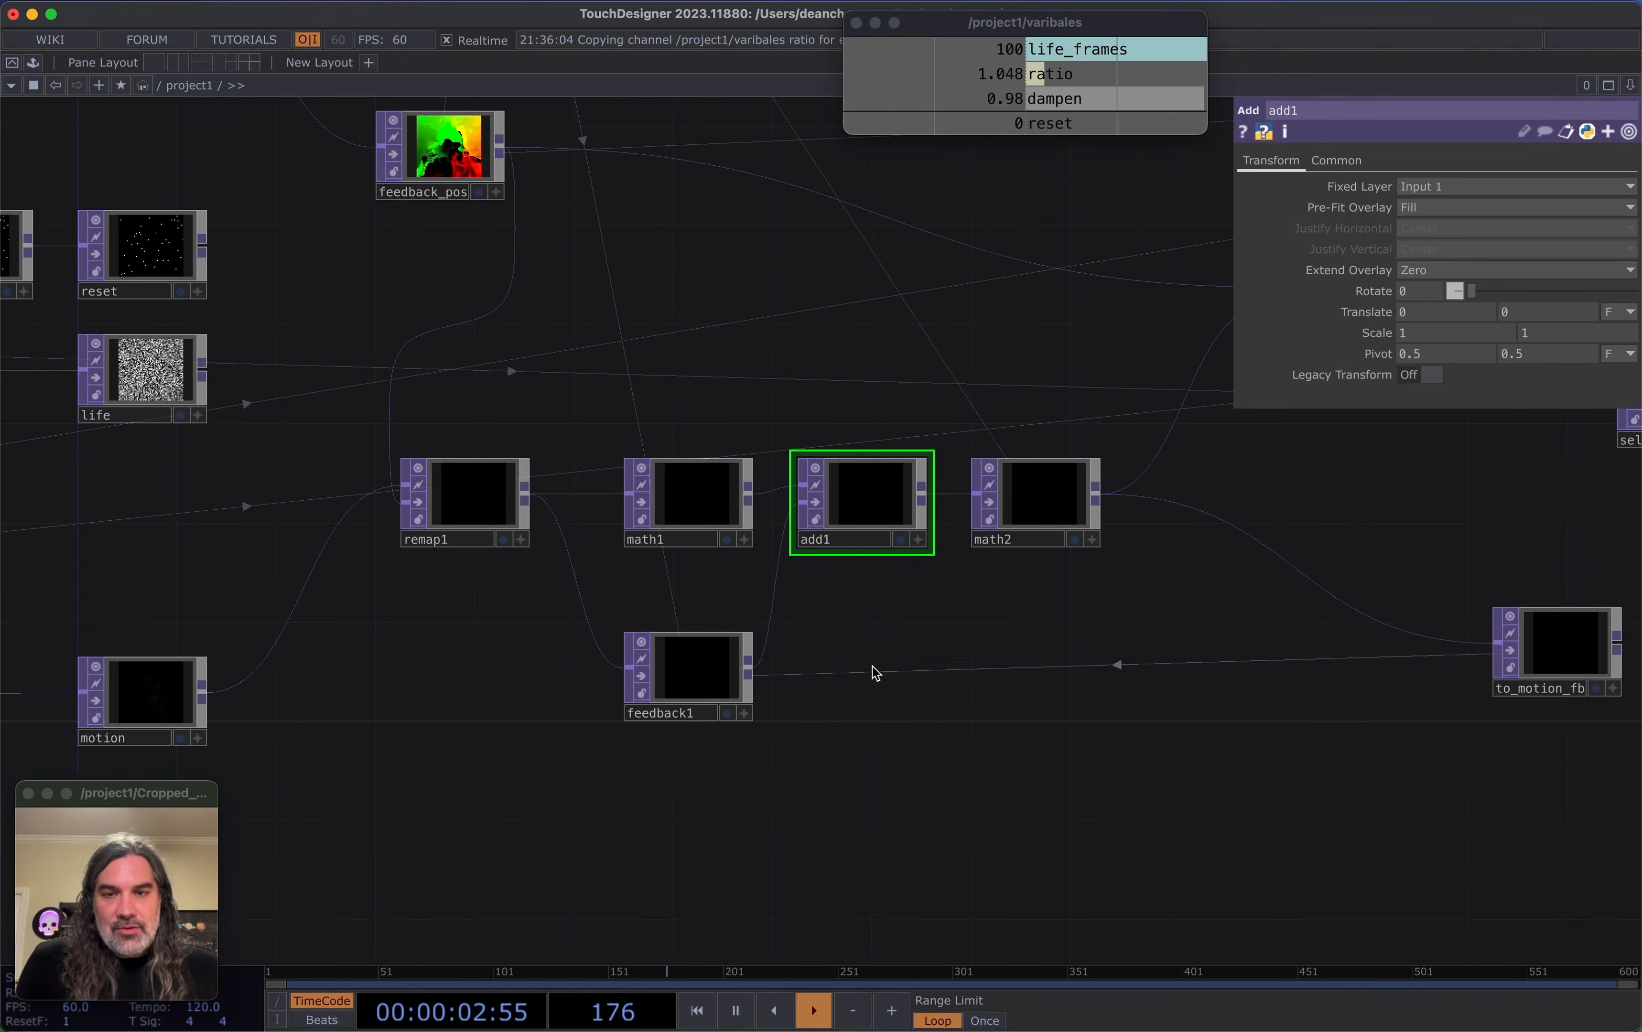
pyautogui.moveTo(569, 747); pyautogui.dragTo(752, 902)
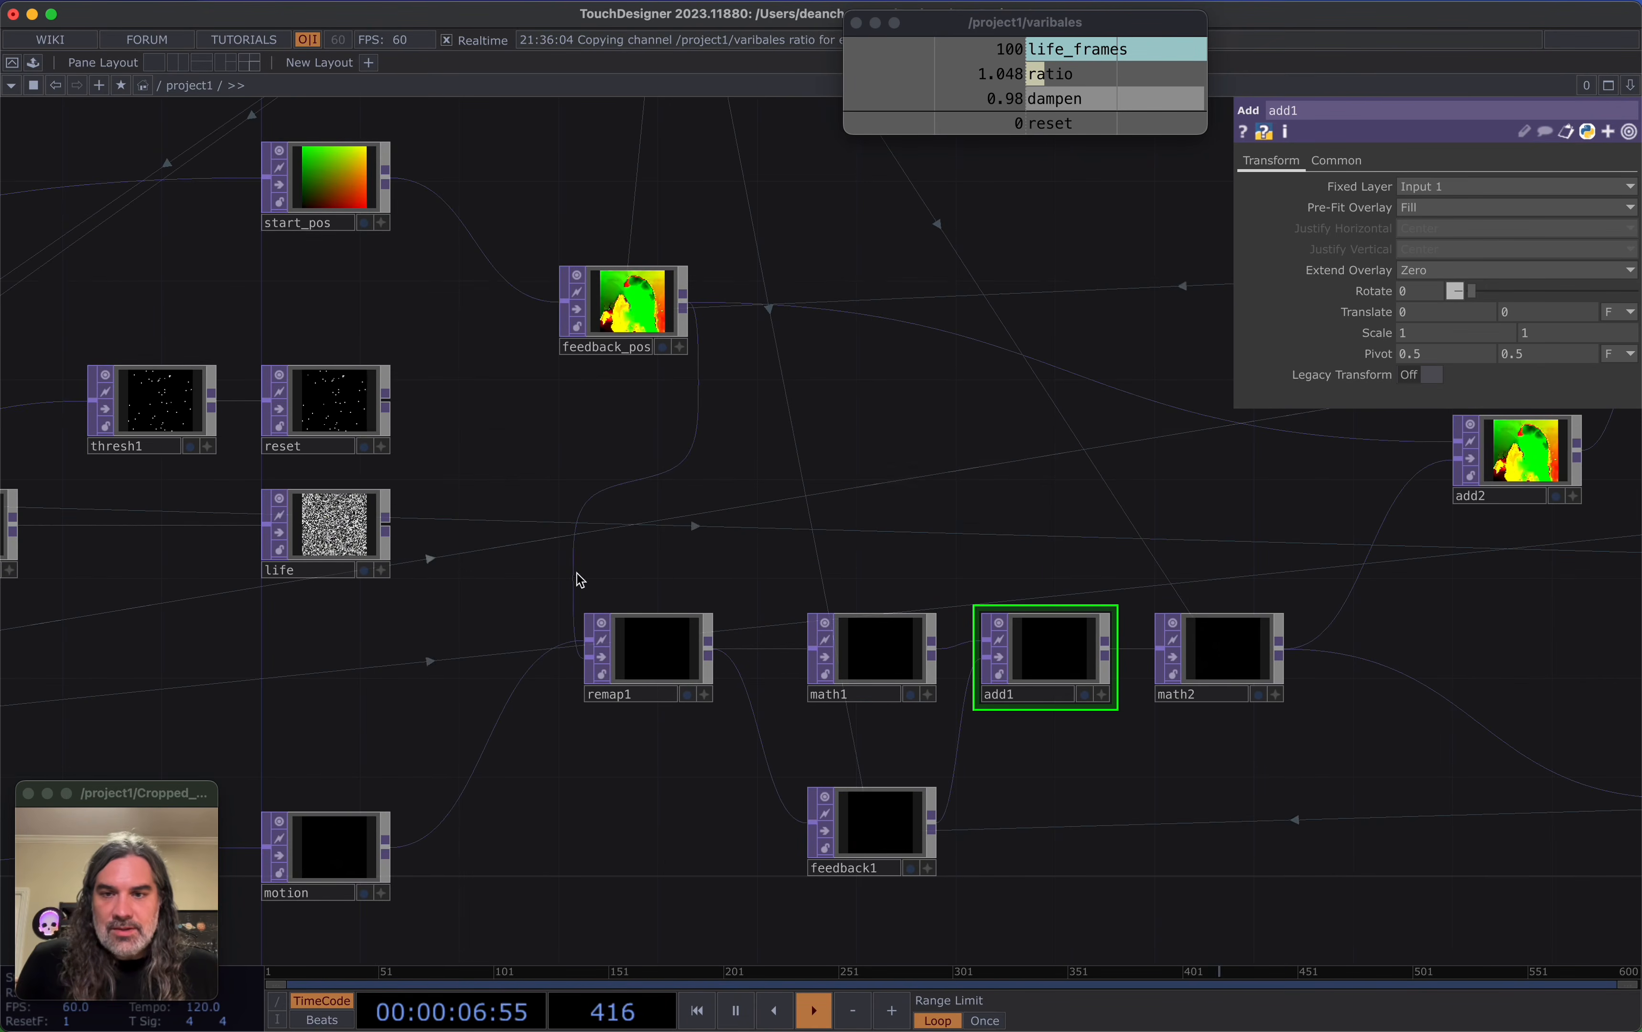
pyautogui.moveTo(963, 827); pyautogui.dragTo(829, 811)
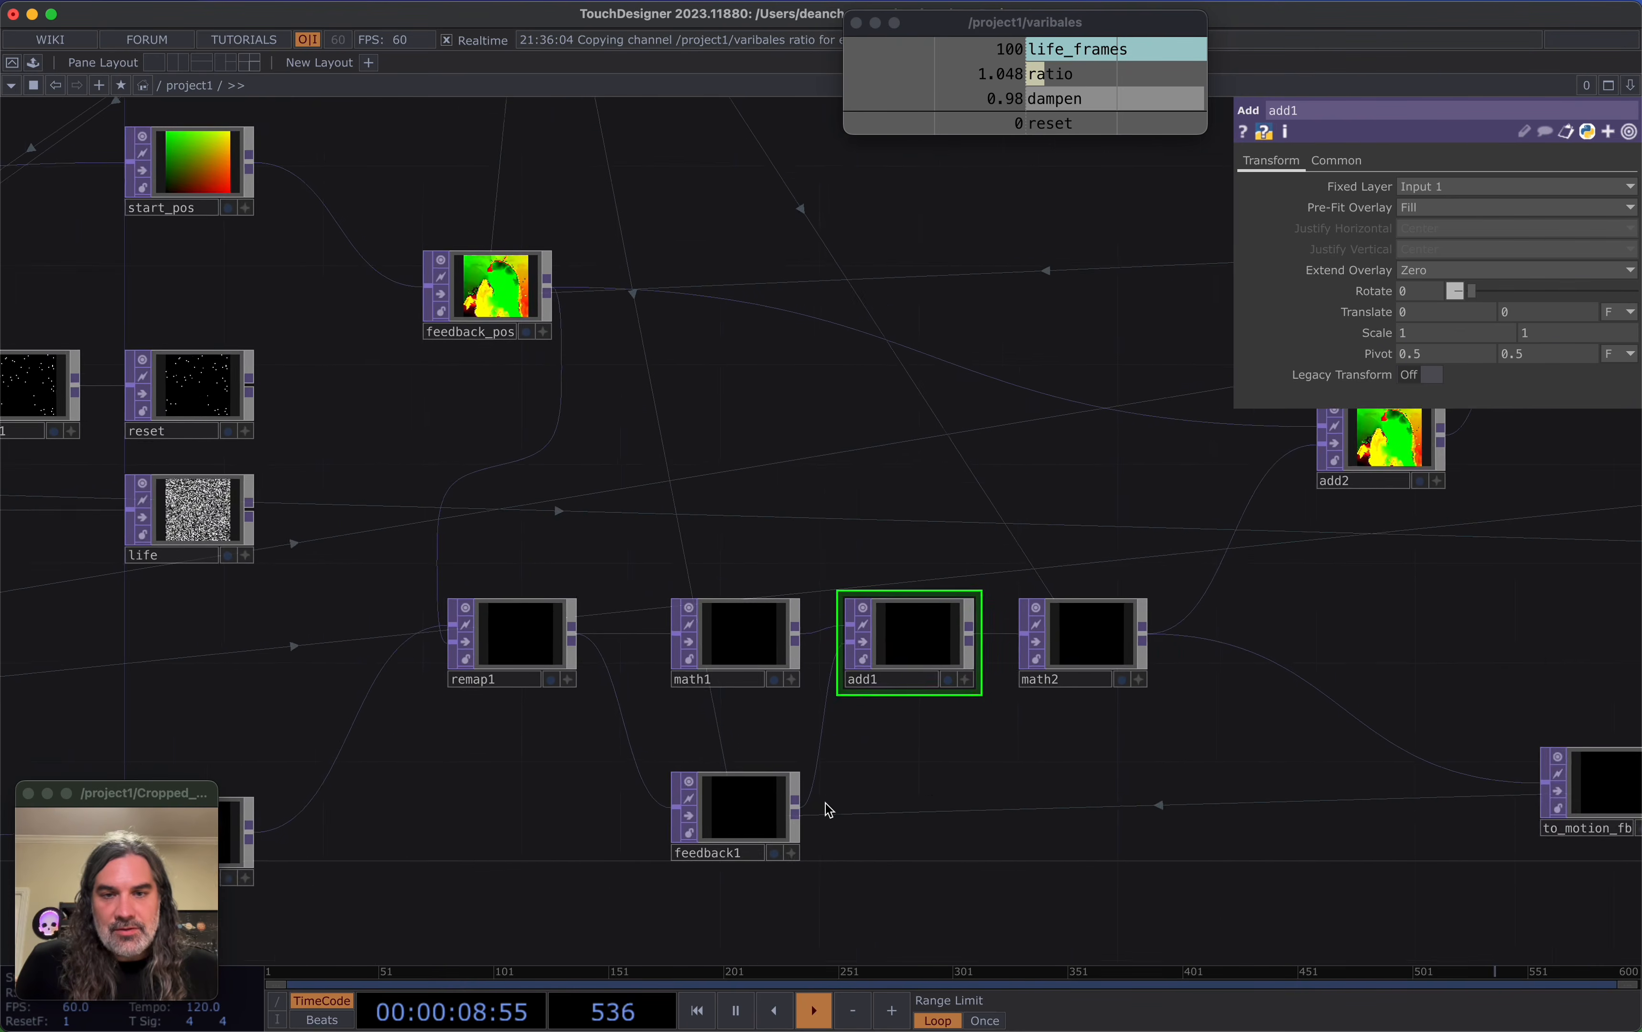
# Examine the coloured particle image in the cam1 and render1 previews
pyautogui.scroll(3, 828, 811)
pyautogui.moveTo(795, 746); pyautogui.dragTo(284, 707)
pyautogui.scroll(-10, 638, 734)
pyautogui.moveTo(1131, 708); pyautogui.dragTo(839, 705)
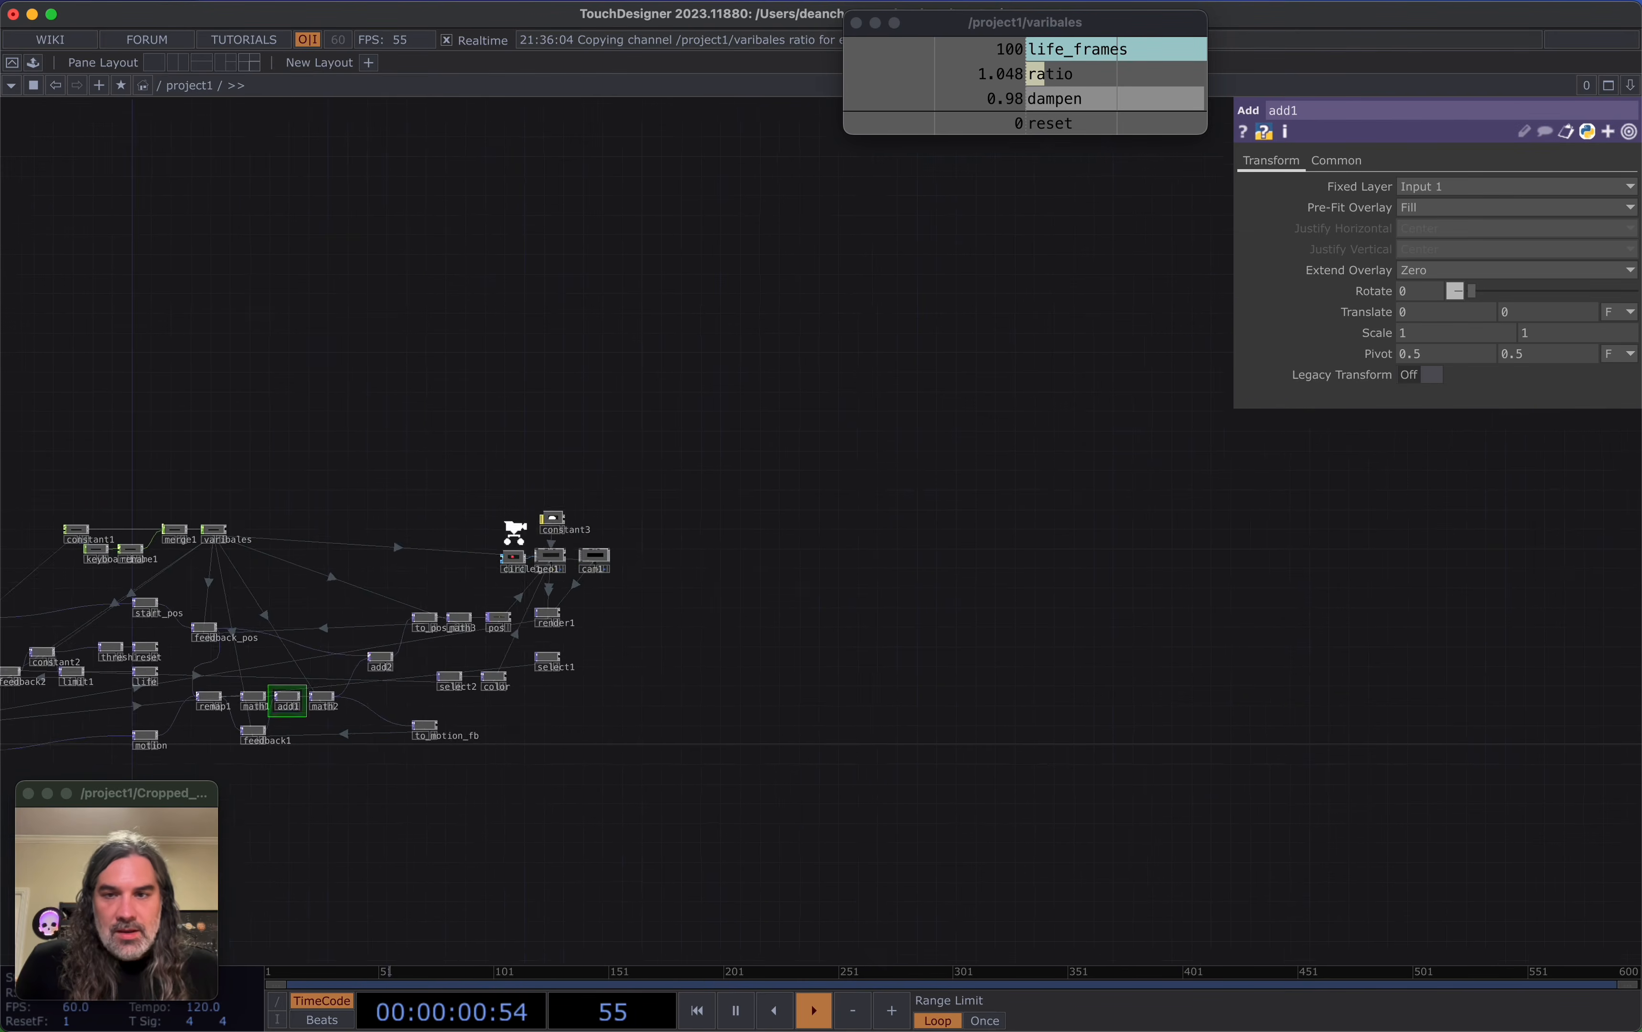
pyautogui.scroll(10, 514, 534)
pyautogui.moveTo(1148, 750); pyautogui.dragTo(1033, 598)
pyautogui.scroll(1, 1032, 598)
pyautogui.scroll(4, 1030, 600)
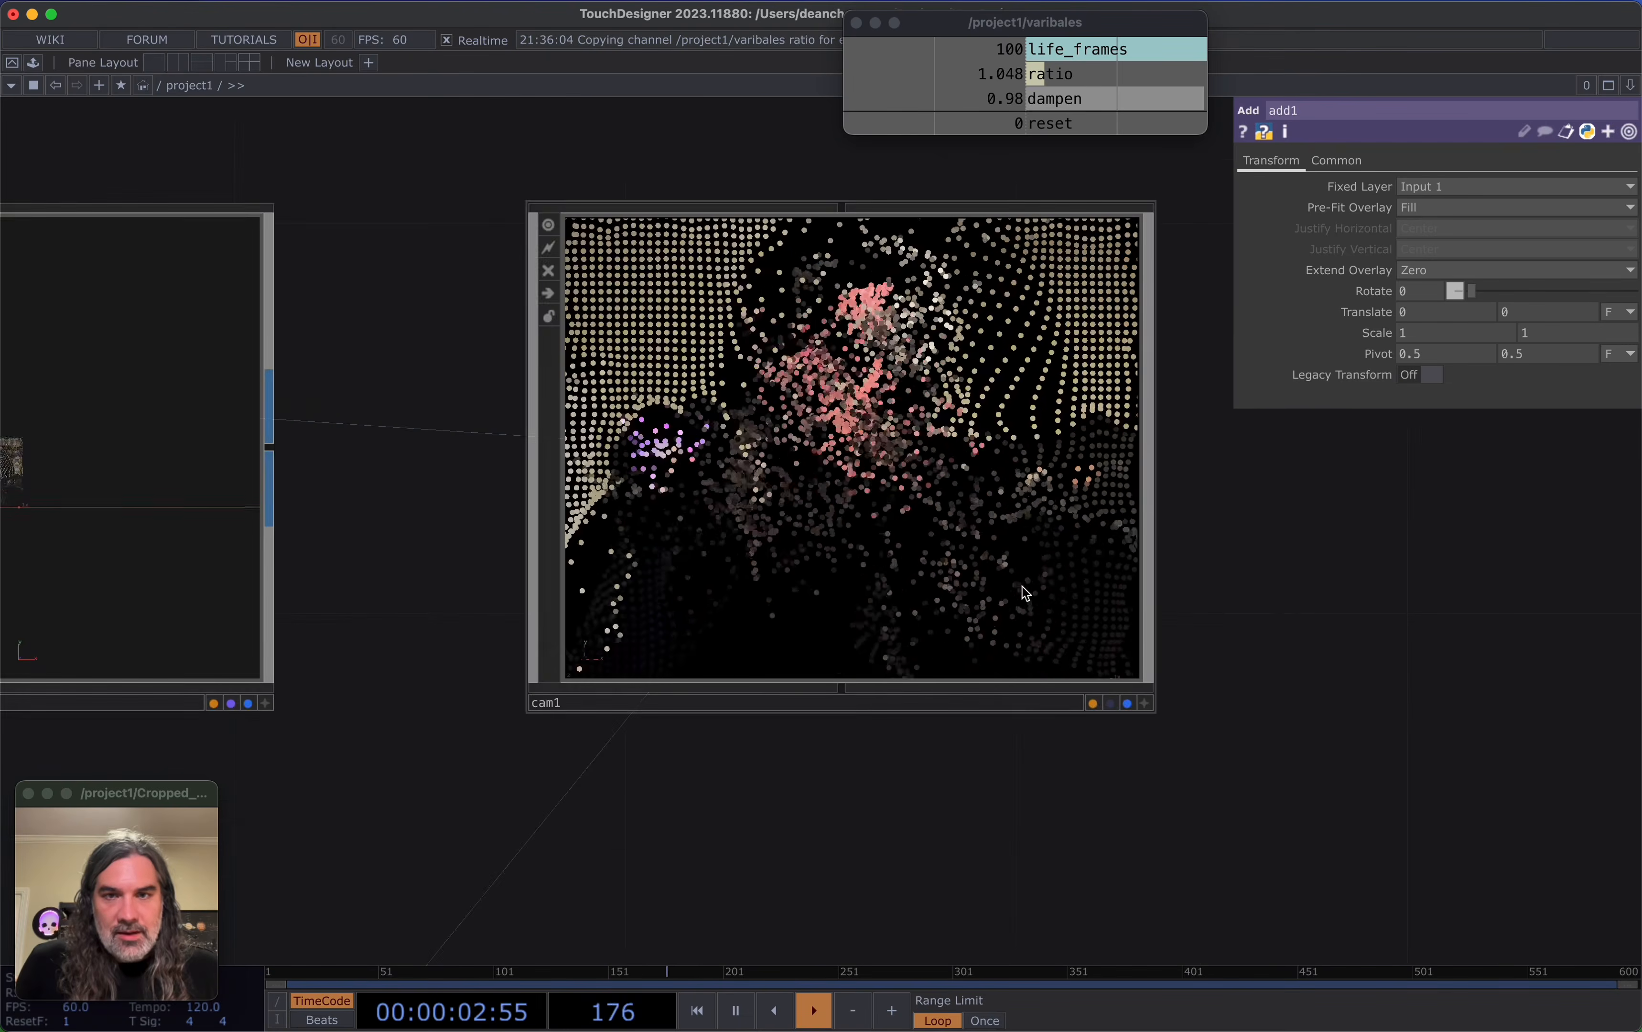
pyautogui.scroll(-2, 953, 752)
pyautogui.scroll(-3, 859, 395)
pyautogui.moveTo(886, 676); pyautogui.dragTo(1148, 415)
pyautogui.scroll(-2, 985, 526)
pyautogui.moveTo(960, 583); pyautogui.dragTo(693, 565)
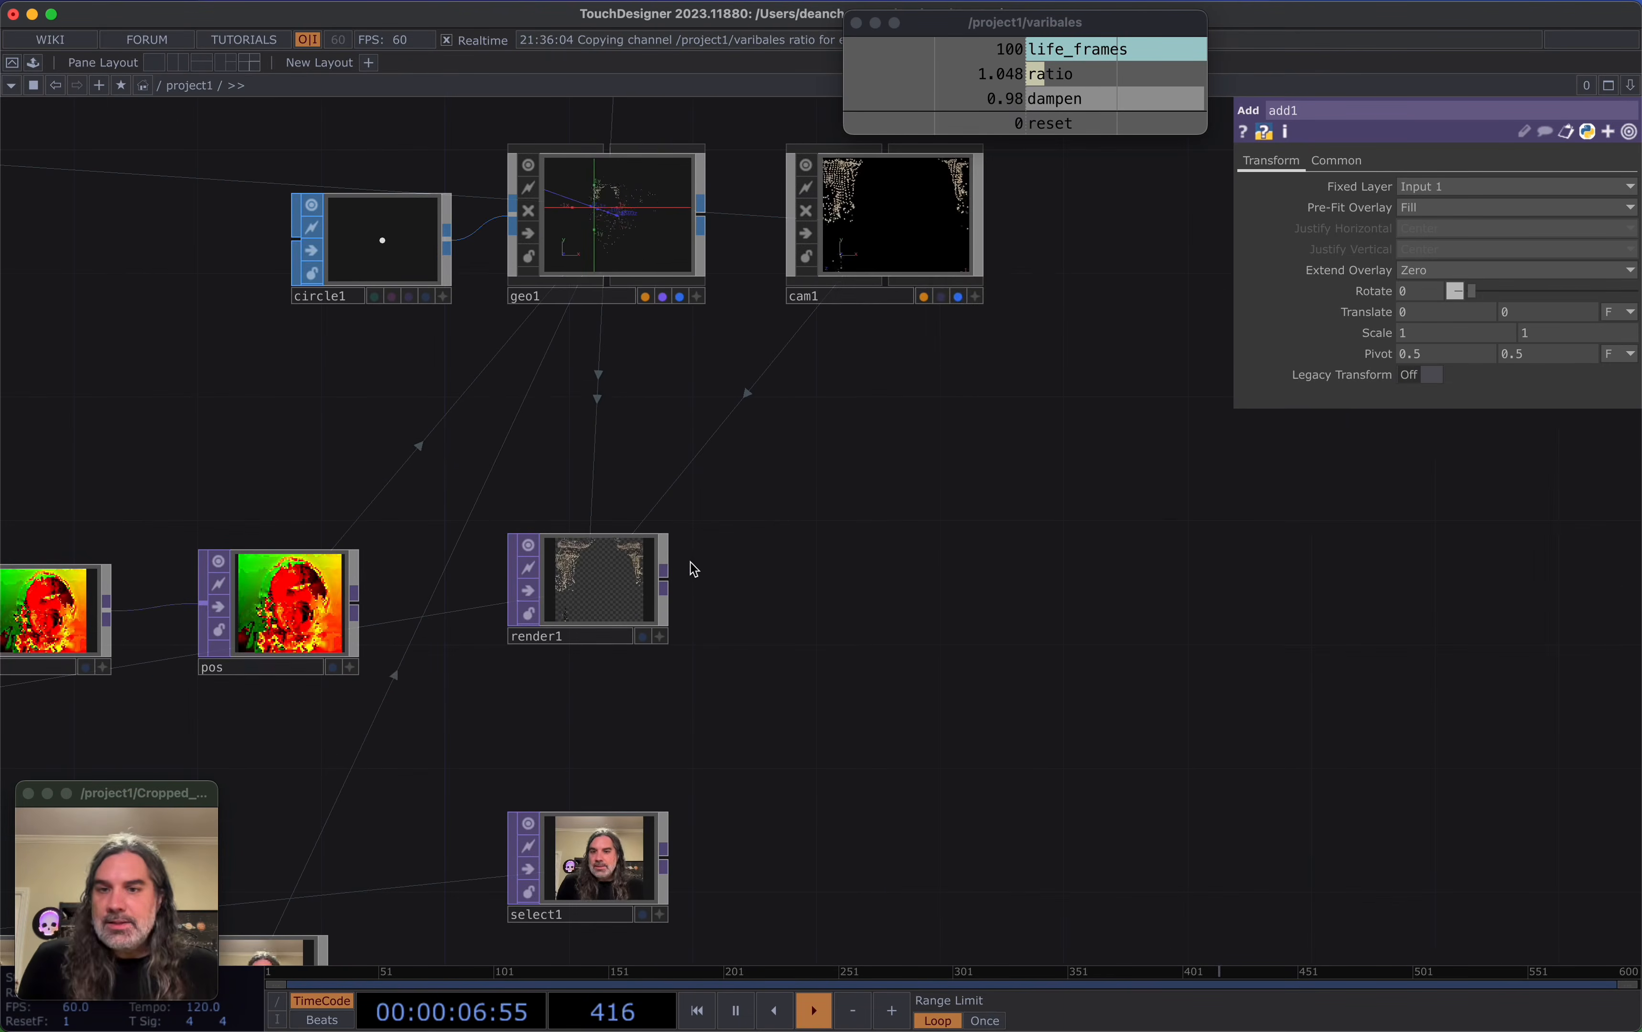
# Add an Out TOP fed by render1, open its viewer as a floating window, and fit it into the upper-left corner
pyautogui.press('Tab')
pyautogui.click(1100, 745)
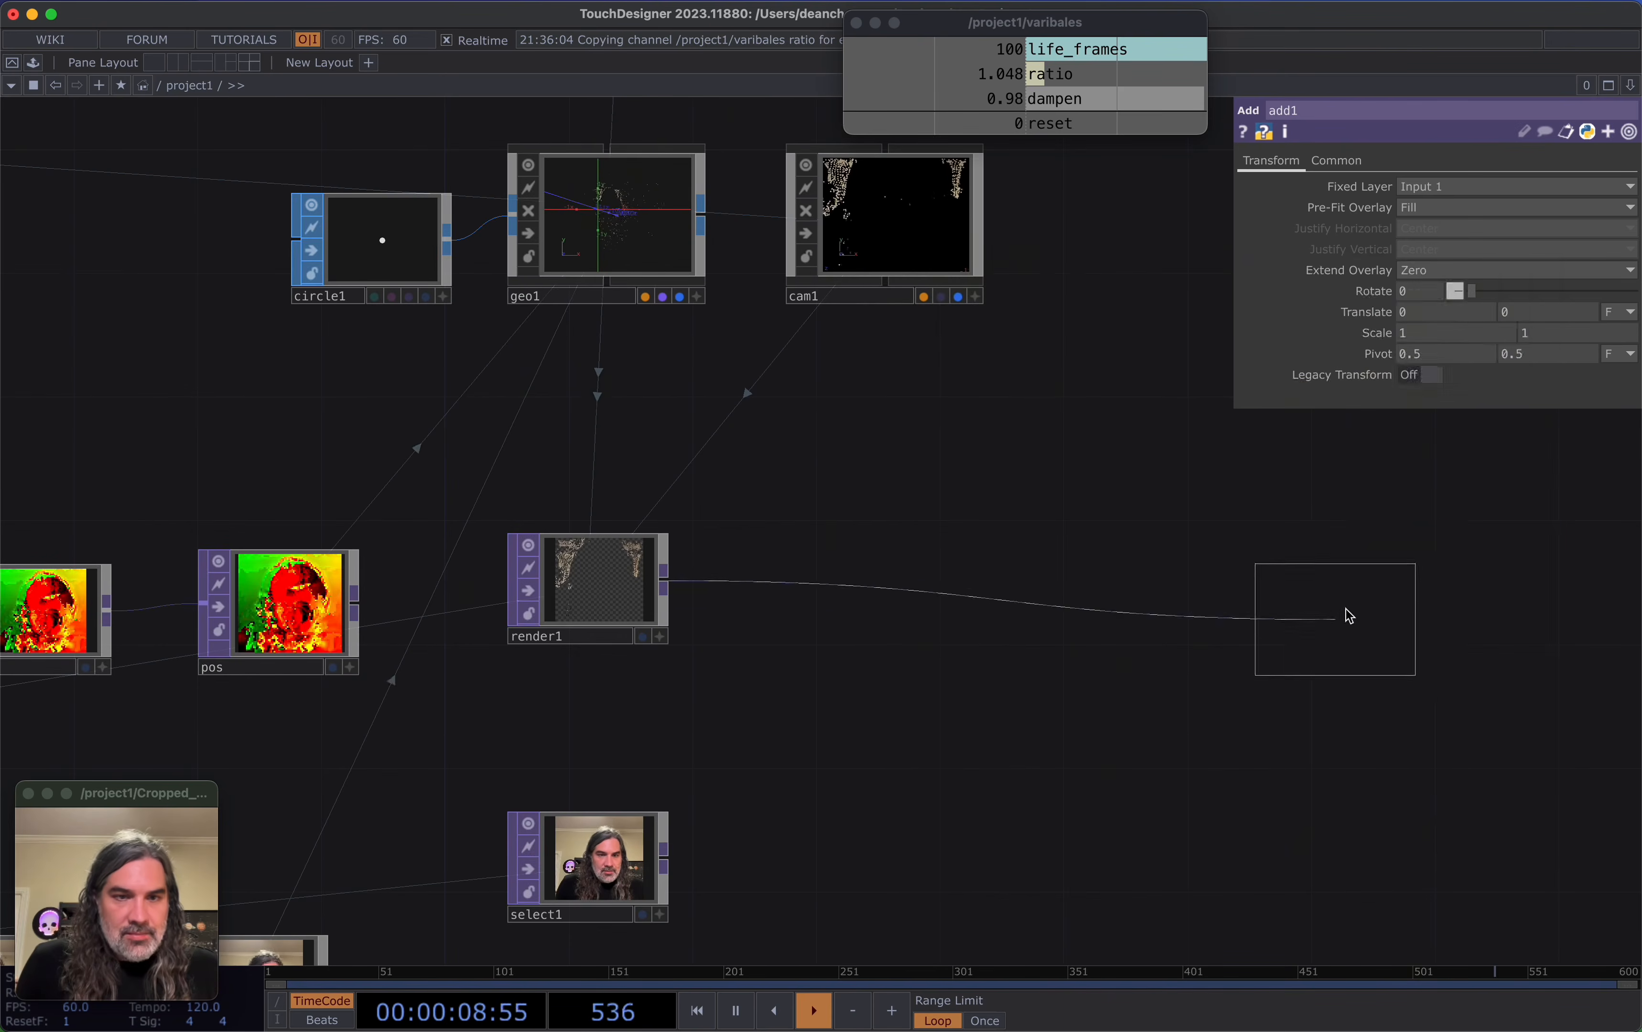
pyautogui.click(1352, 594)
pyautogui.rightClick(1372, 587)
pyautogui.click(1418, 603)
pyautogui.moveTo(1416, 472); pyautogui.dragTo(140, 112)
pyautogui.moveTo(276, 374); pyautogui.dragTo(381, 454)
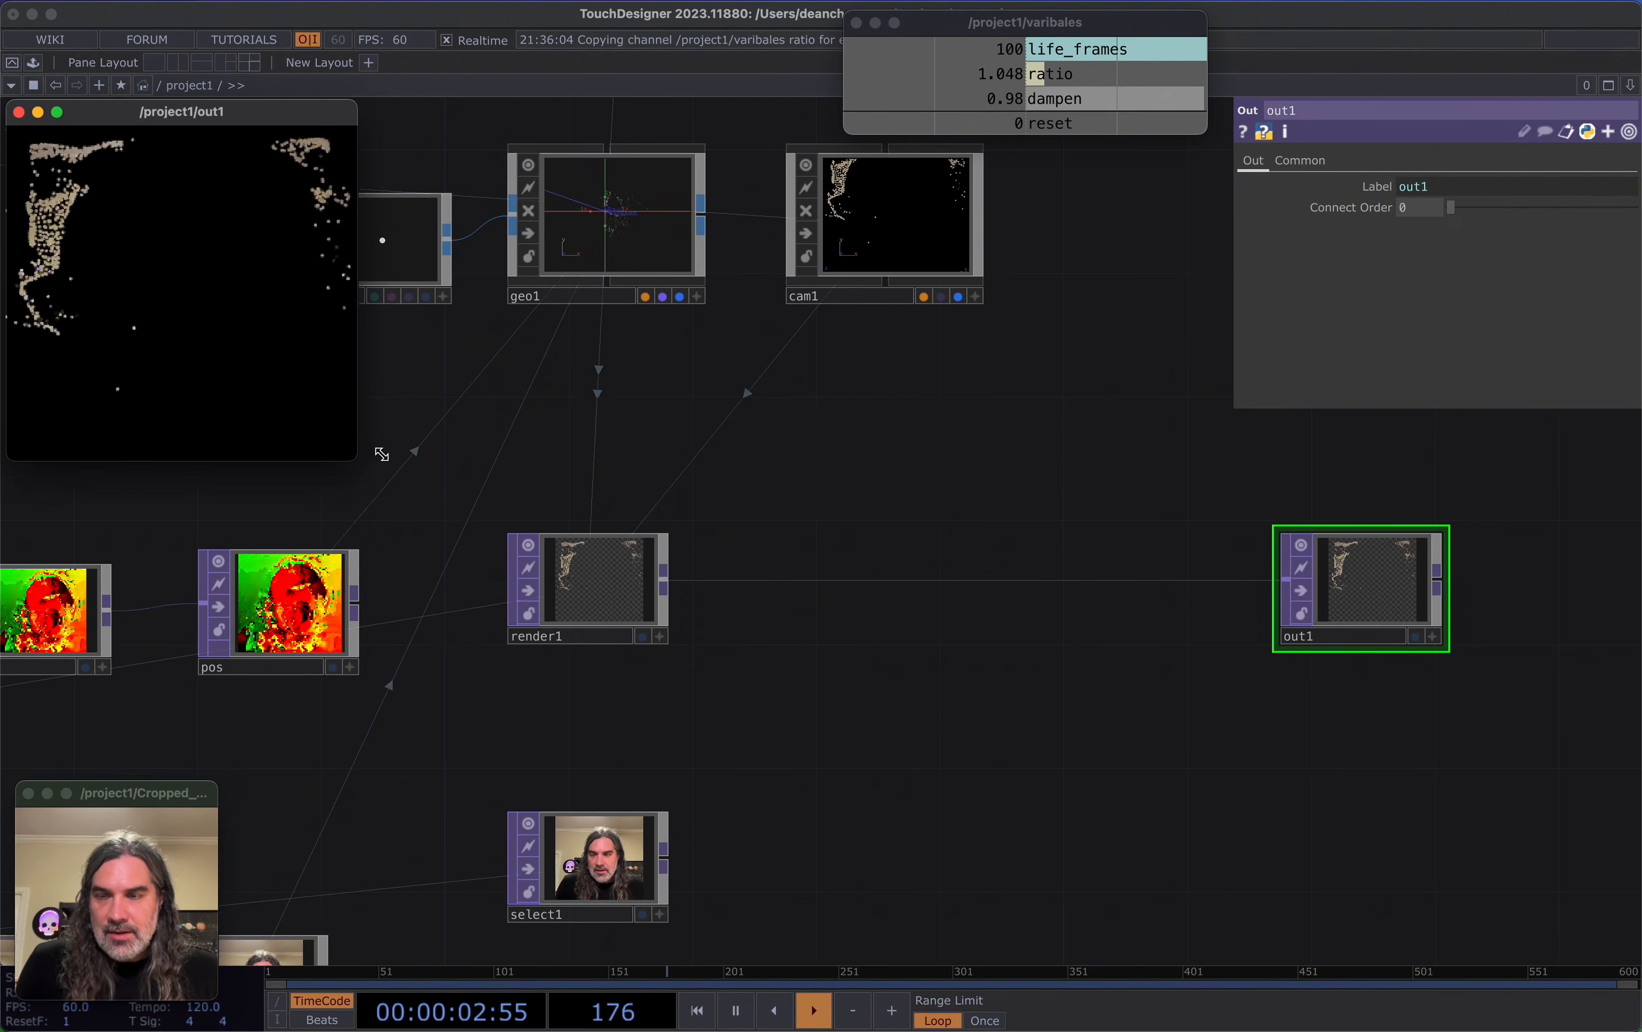
# Examine the network from render1 back to start_pos and feedback_pos alongside the live out1 particle output
pyautogui.moveTo(700, 435); pyautogui.dragTo(868, 447)
pyautogui.moveTo(963, 466); pyautogui.dragTo(1412, 460)
pyautogui.moveTo(1127, 475); pyautogui.dragTo(1313, 466)
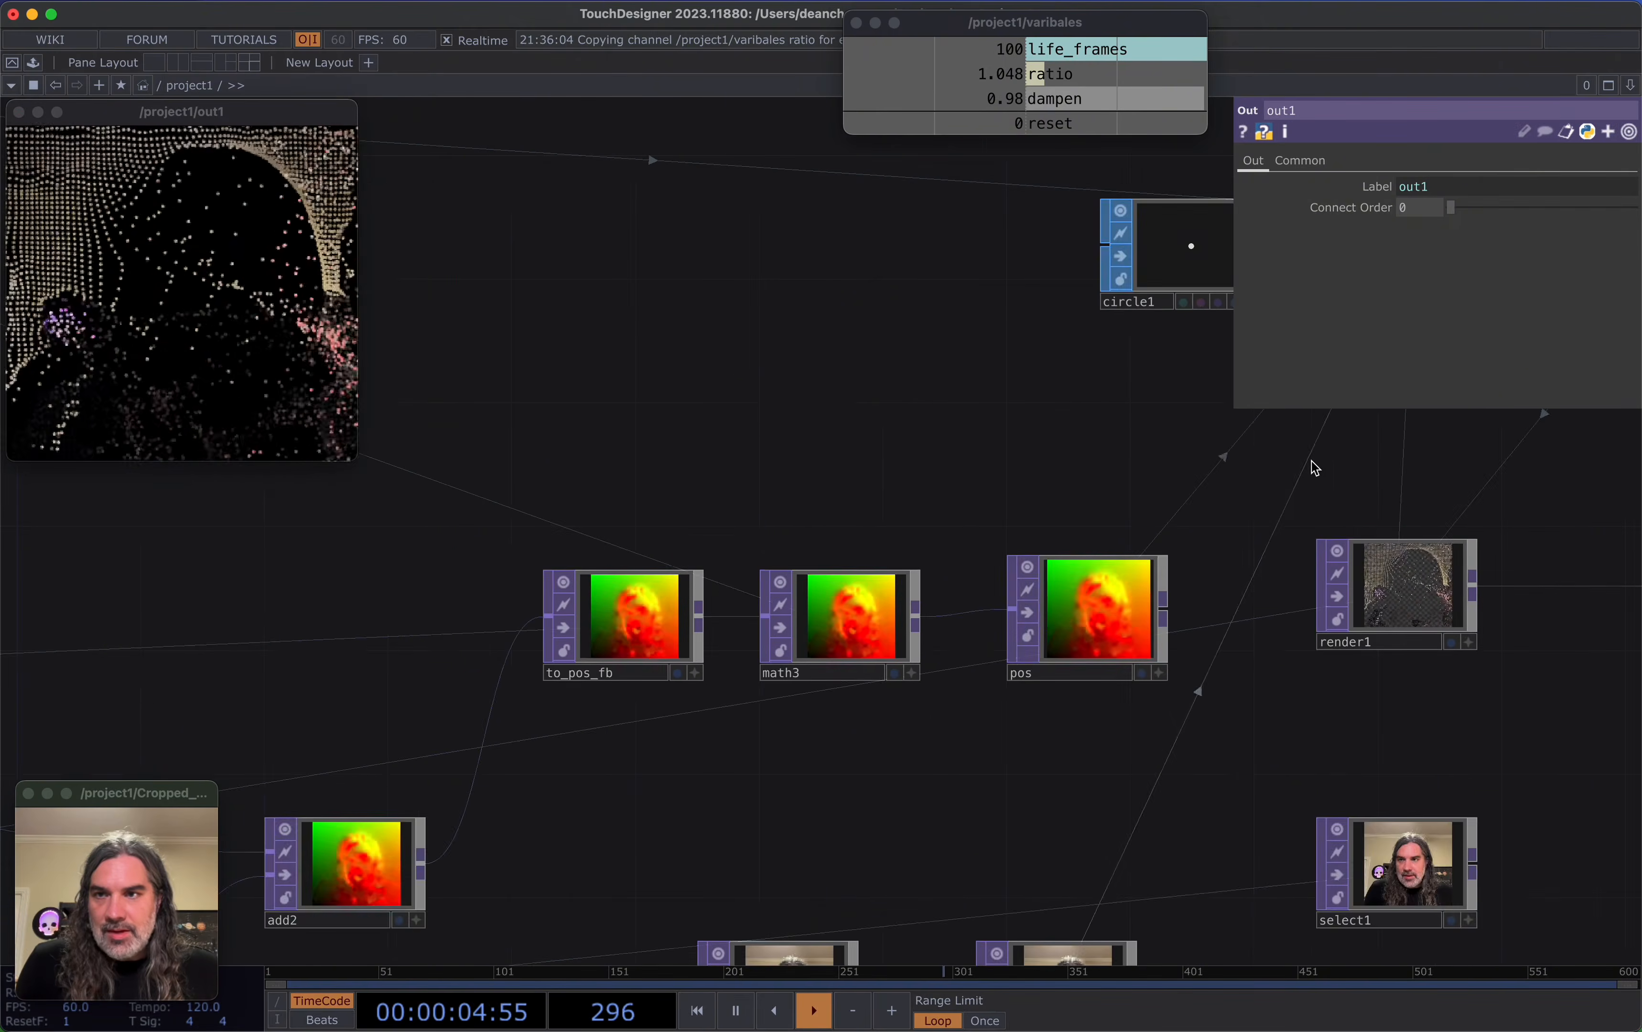
pyautogui.moveTo(677, 418); pyautogui.dragTo(1231, 520)
pyautogui.scroll(-3, 1232, 521)
pyautogui.moveTo(778, 559); pyautogui.dragTo(1272, 487)
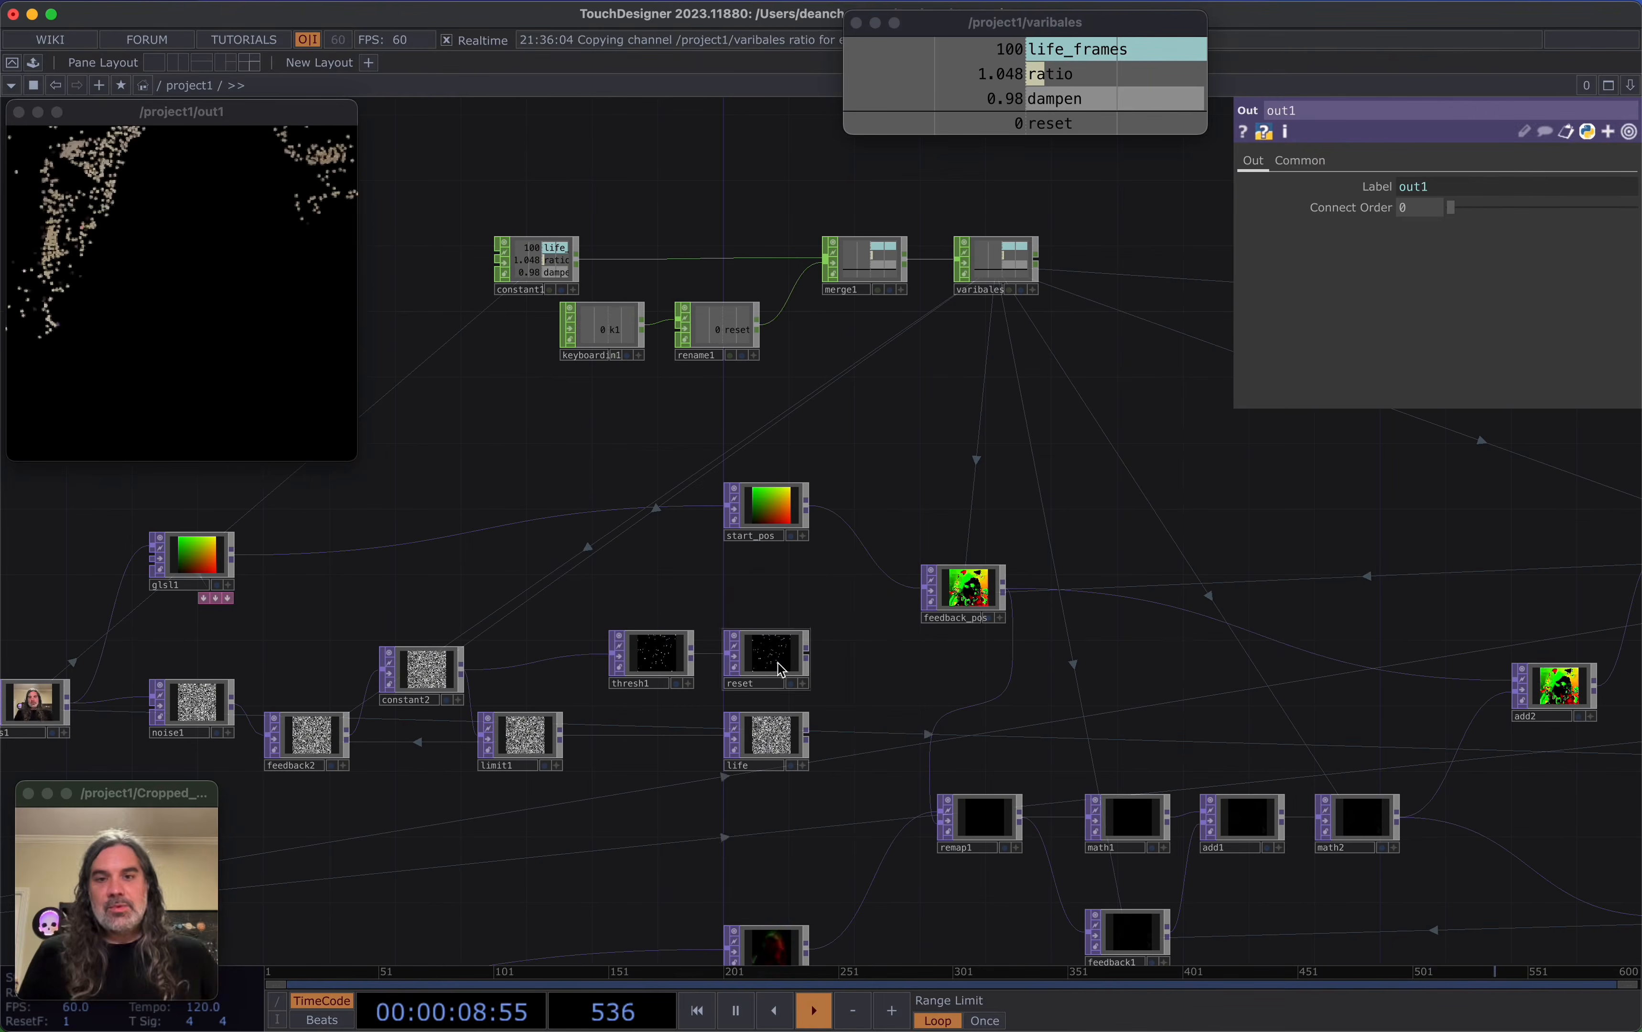
pyautogui.scroll(3, 923, 531)
pyautogui.moveTo(1113, 493); pyautogui.dragTo(793, 491)
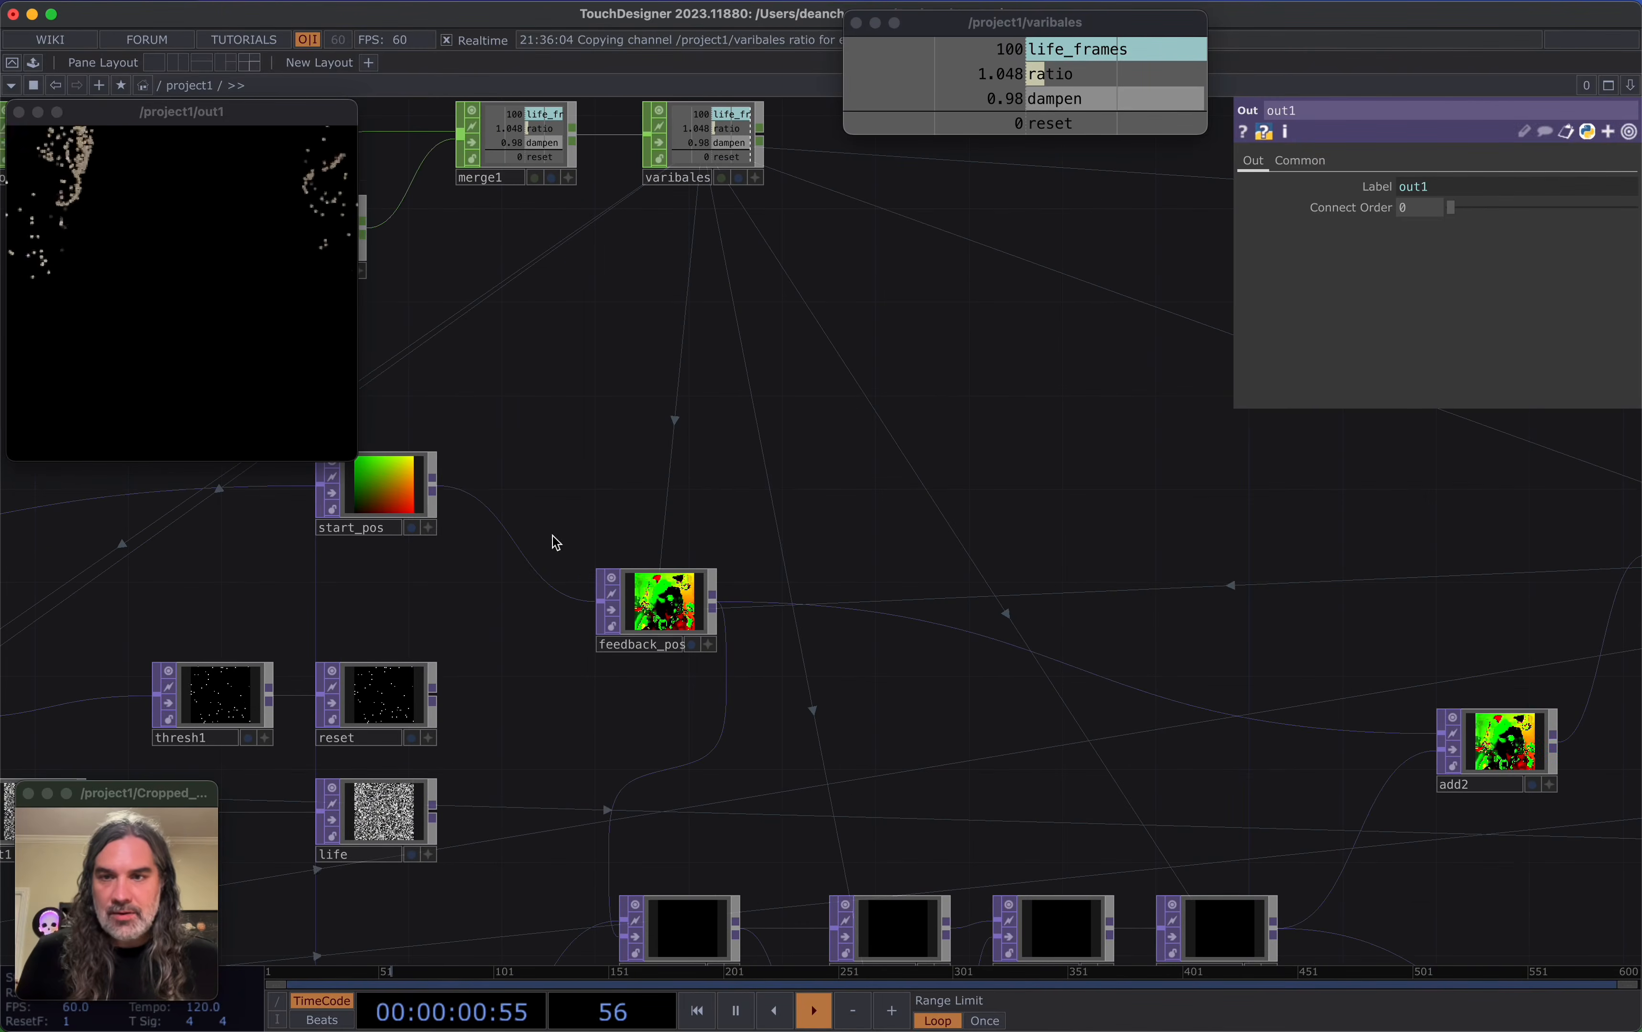
pyautogui.press('Tab')
pyautogui.press('Escape')
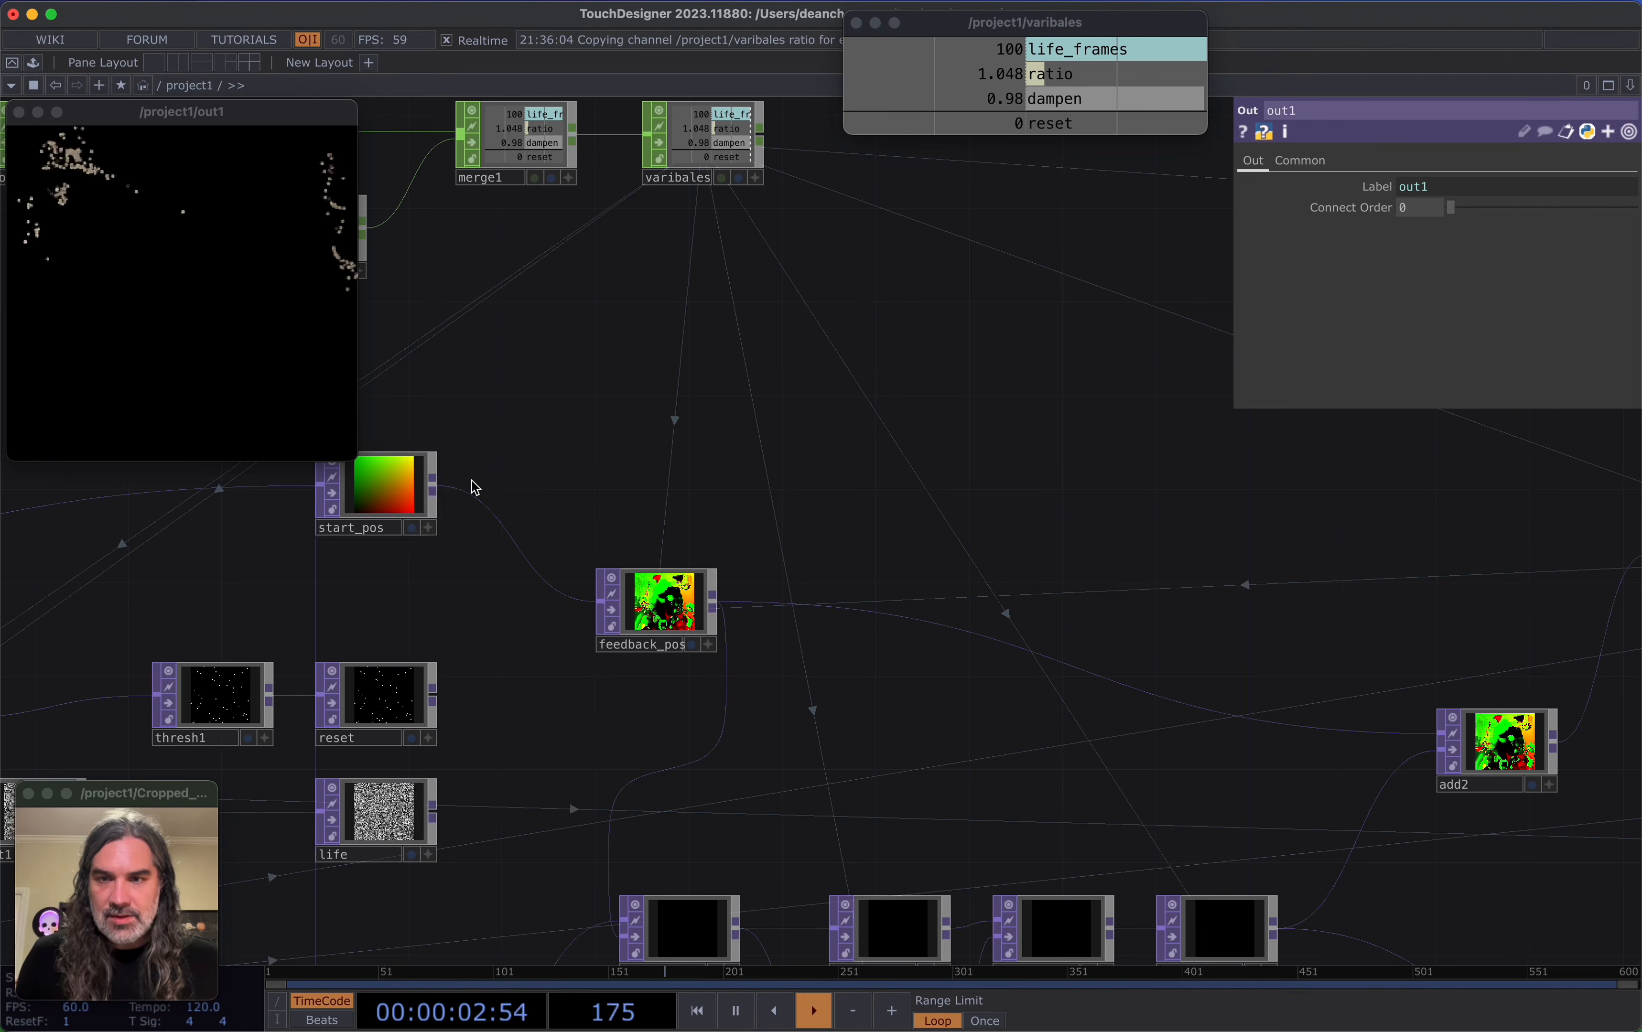
pyautogui.press('Tab')
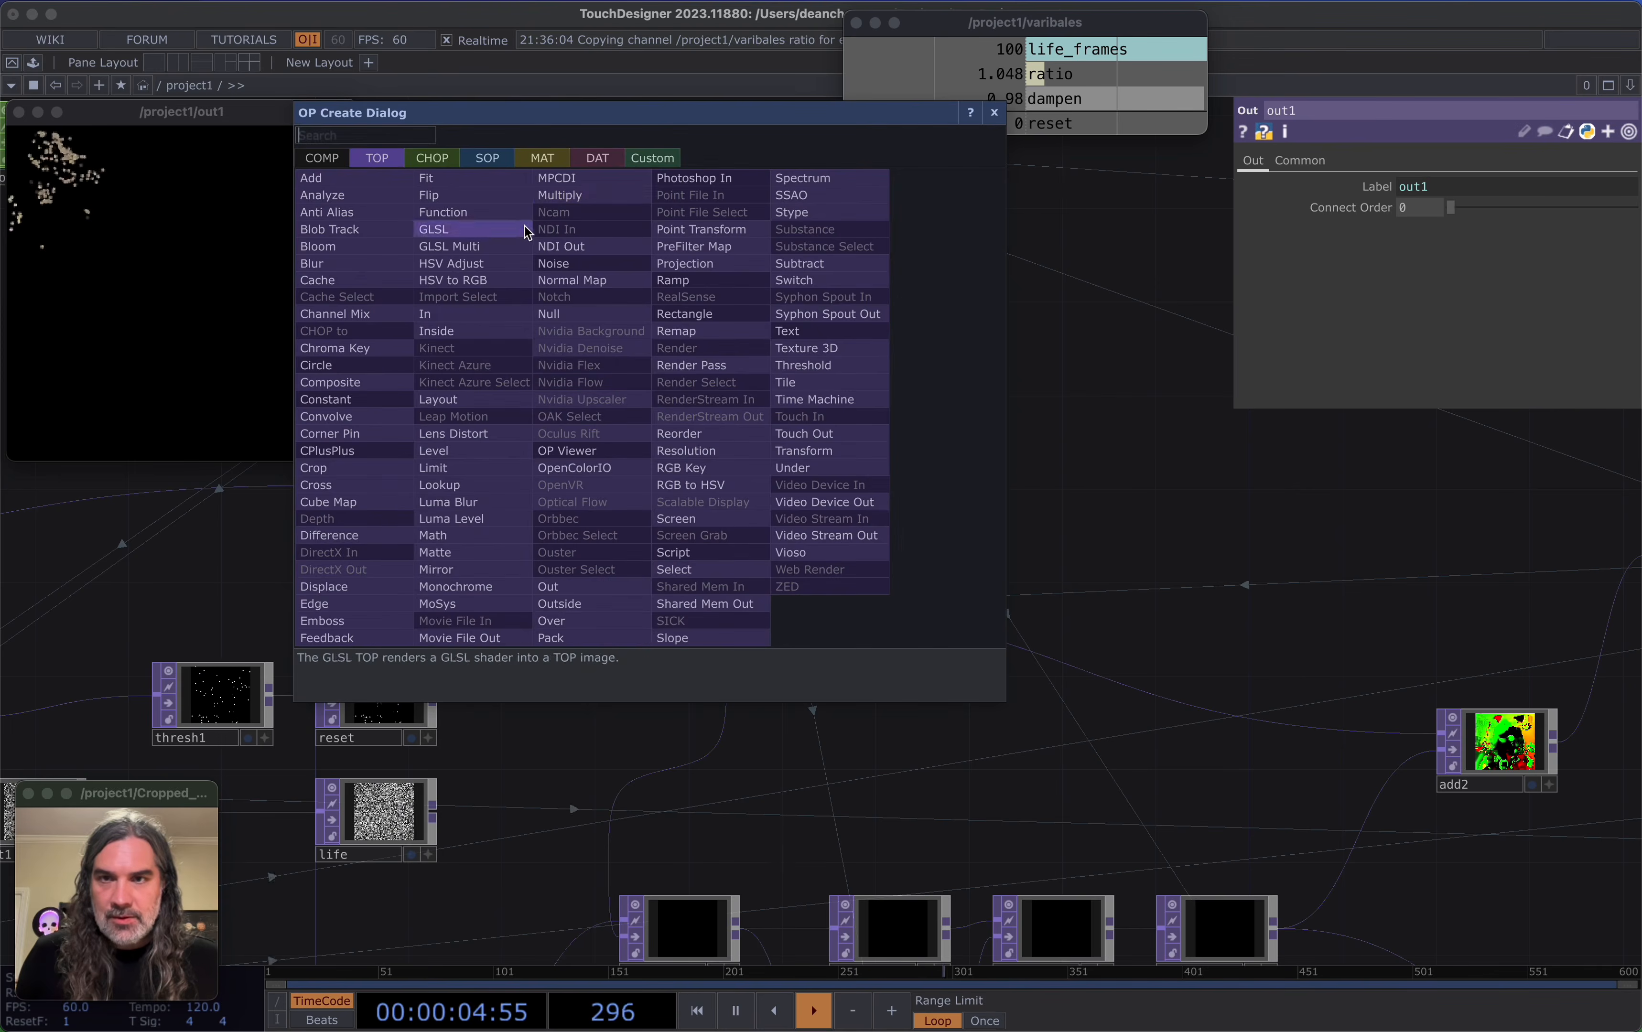
pyautogui.click(560, 209)
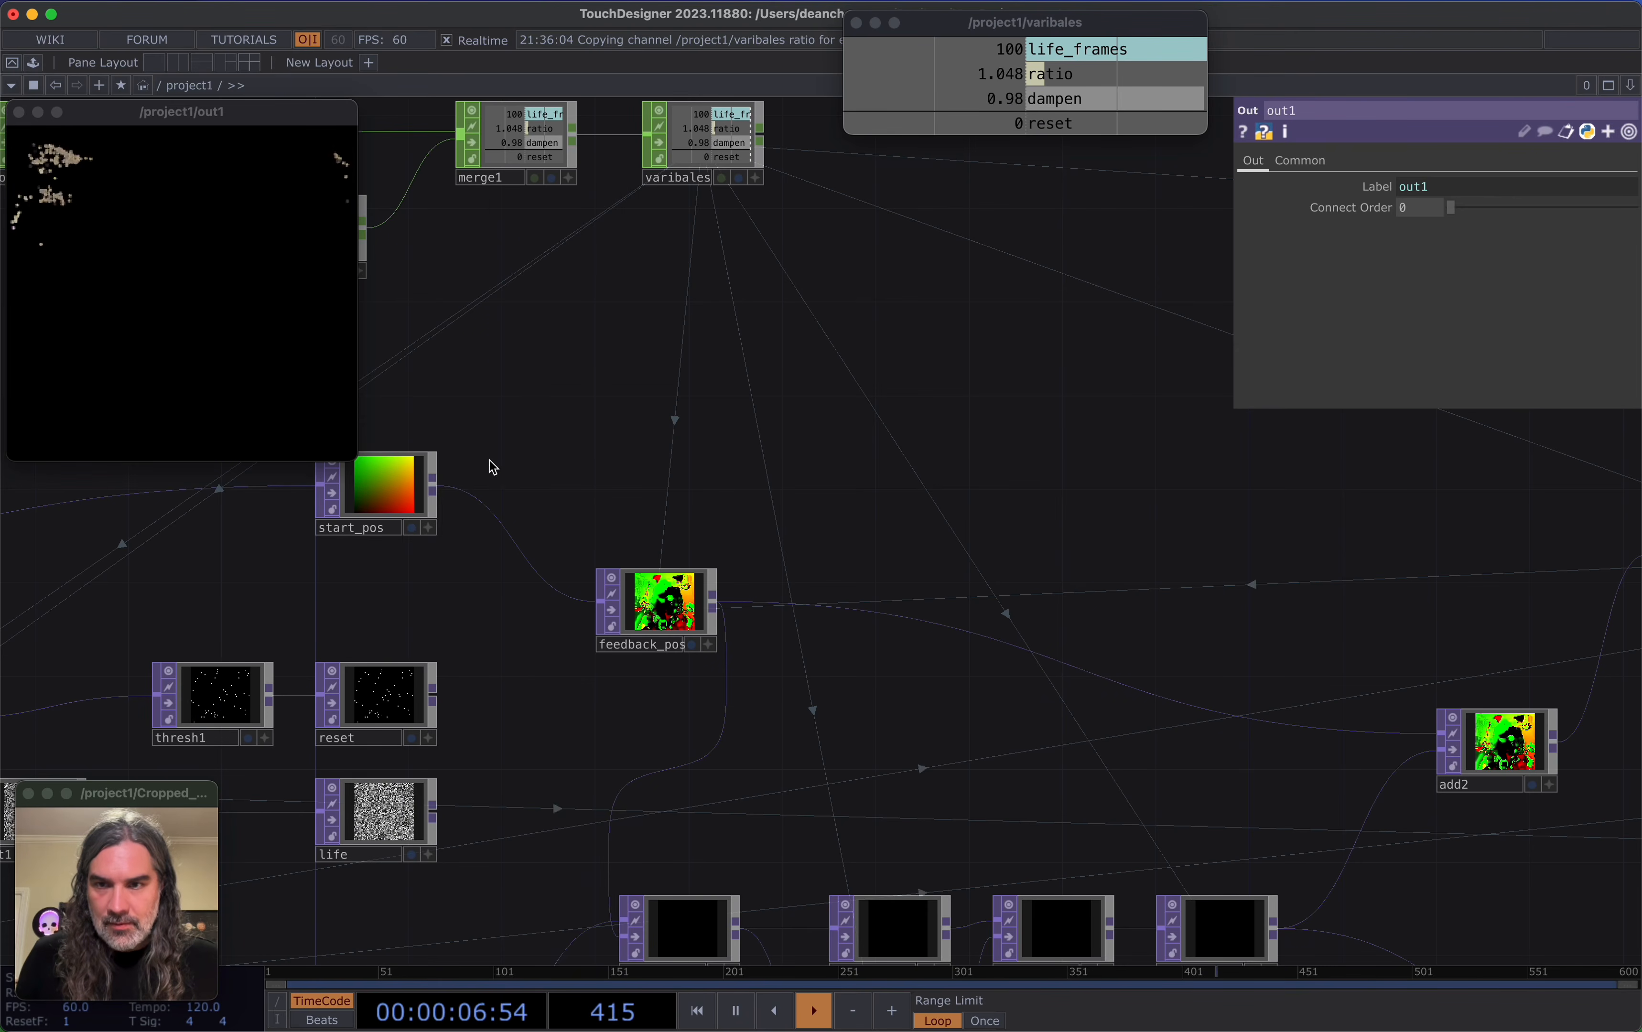
# Add a Multiply TOP above feedback_pos, with start_pos as its first input and reset as its second
pyautogui.click(434, 484)
pyautogui.press('Tab')
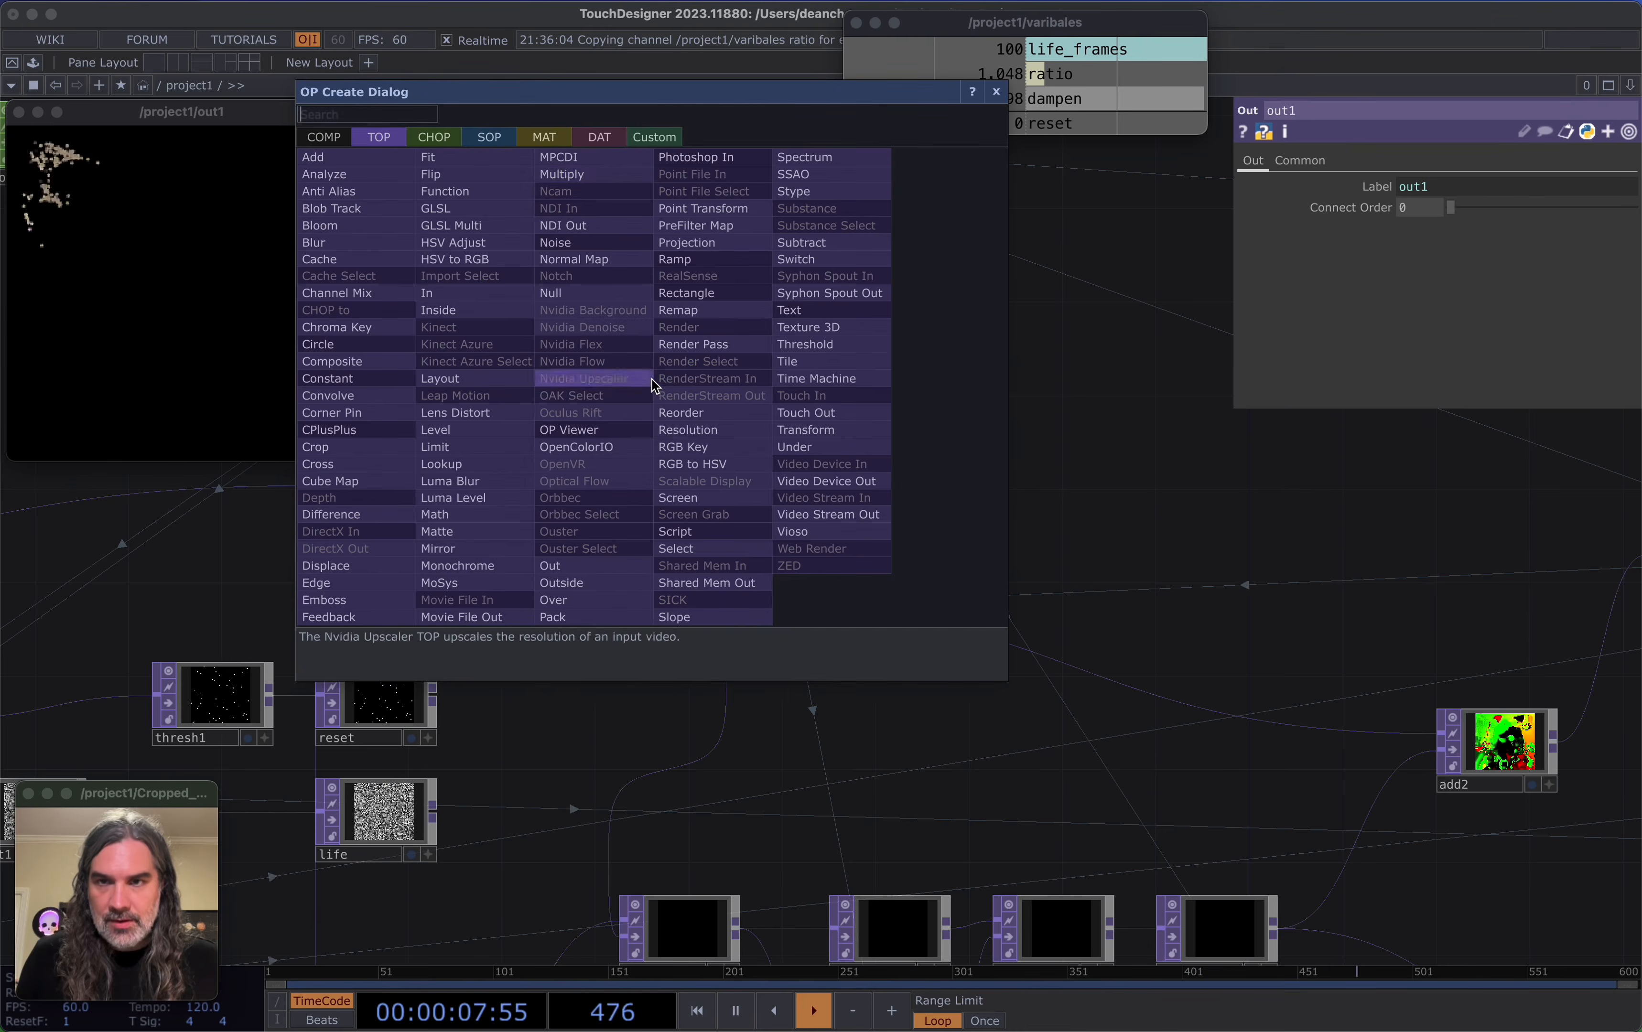
pyautogui.click(594, 182)
pyautogui.click(713, 367)
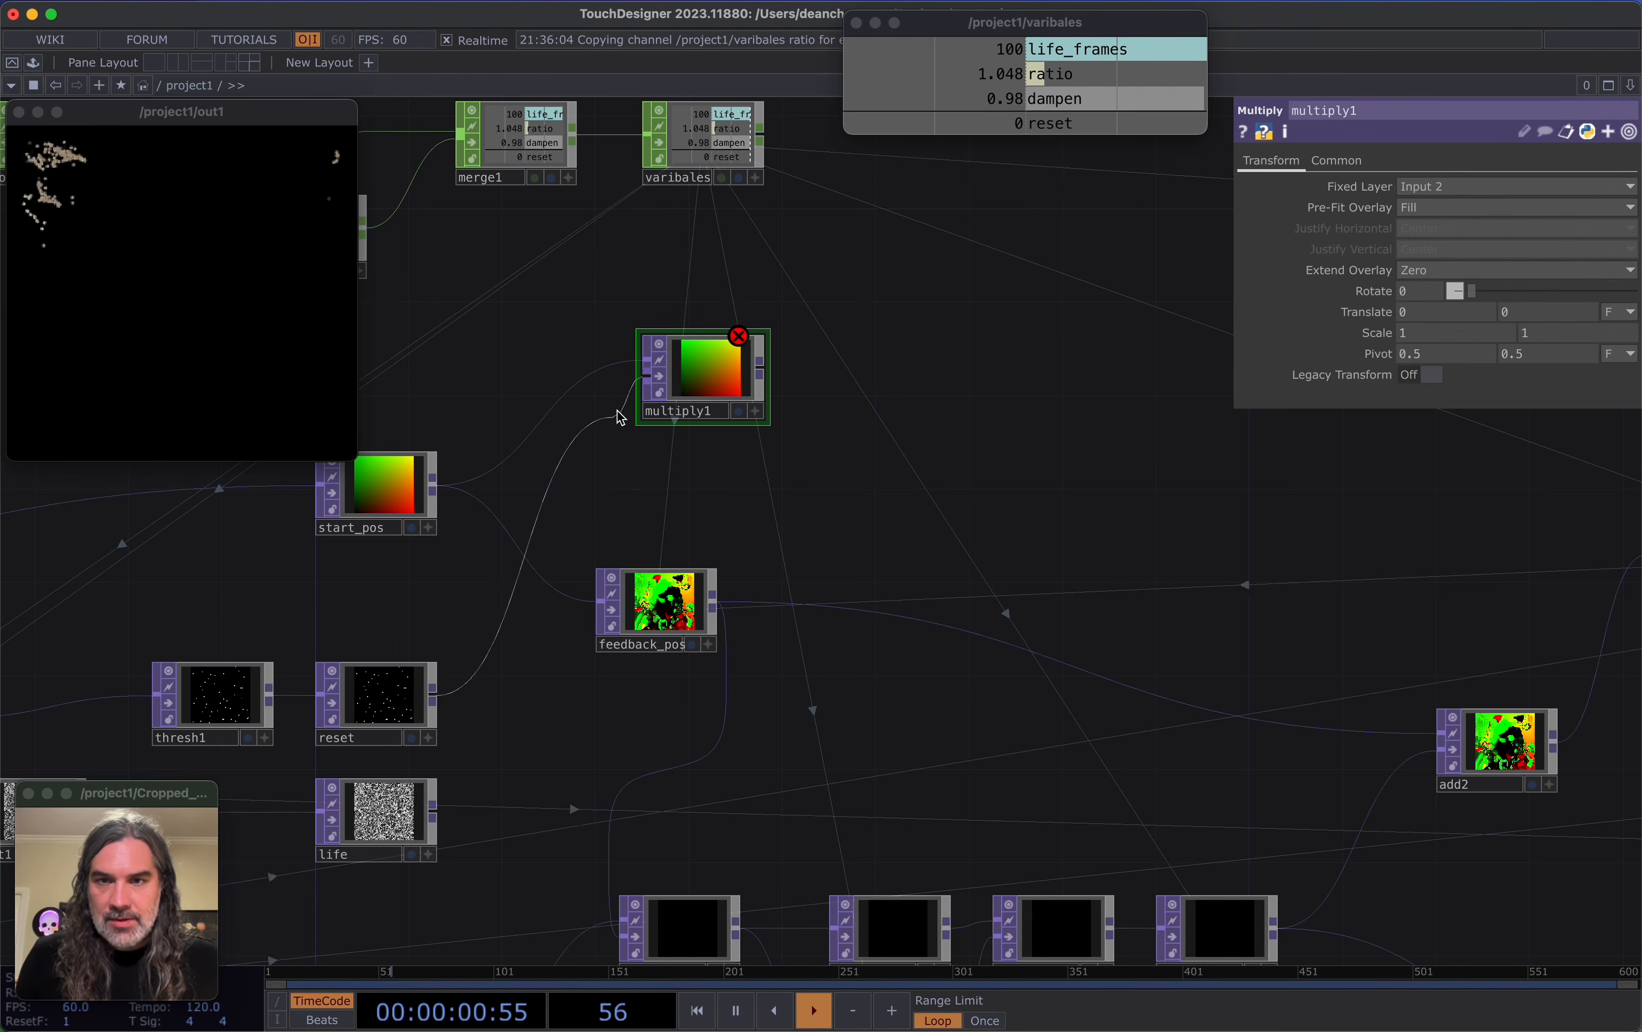
pyautogui.moveTo(617, 418); pyautogui.dragTo(703, 438)
pyautogui.click(1336, 161)
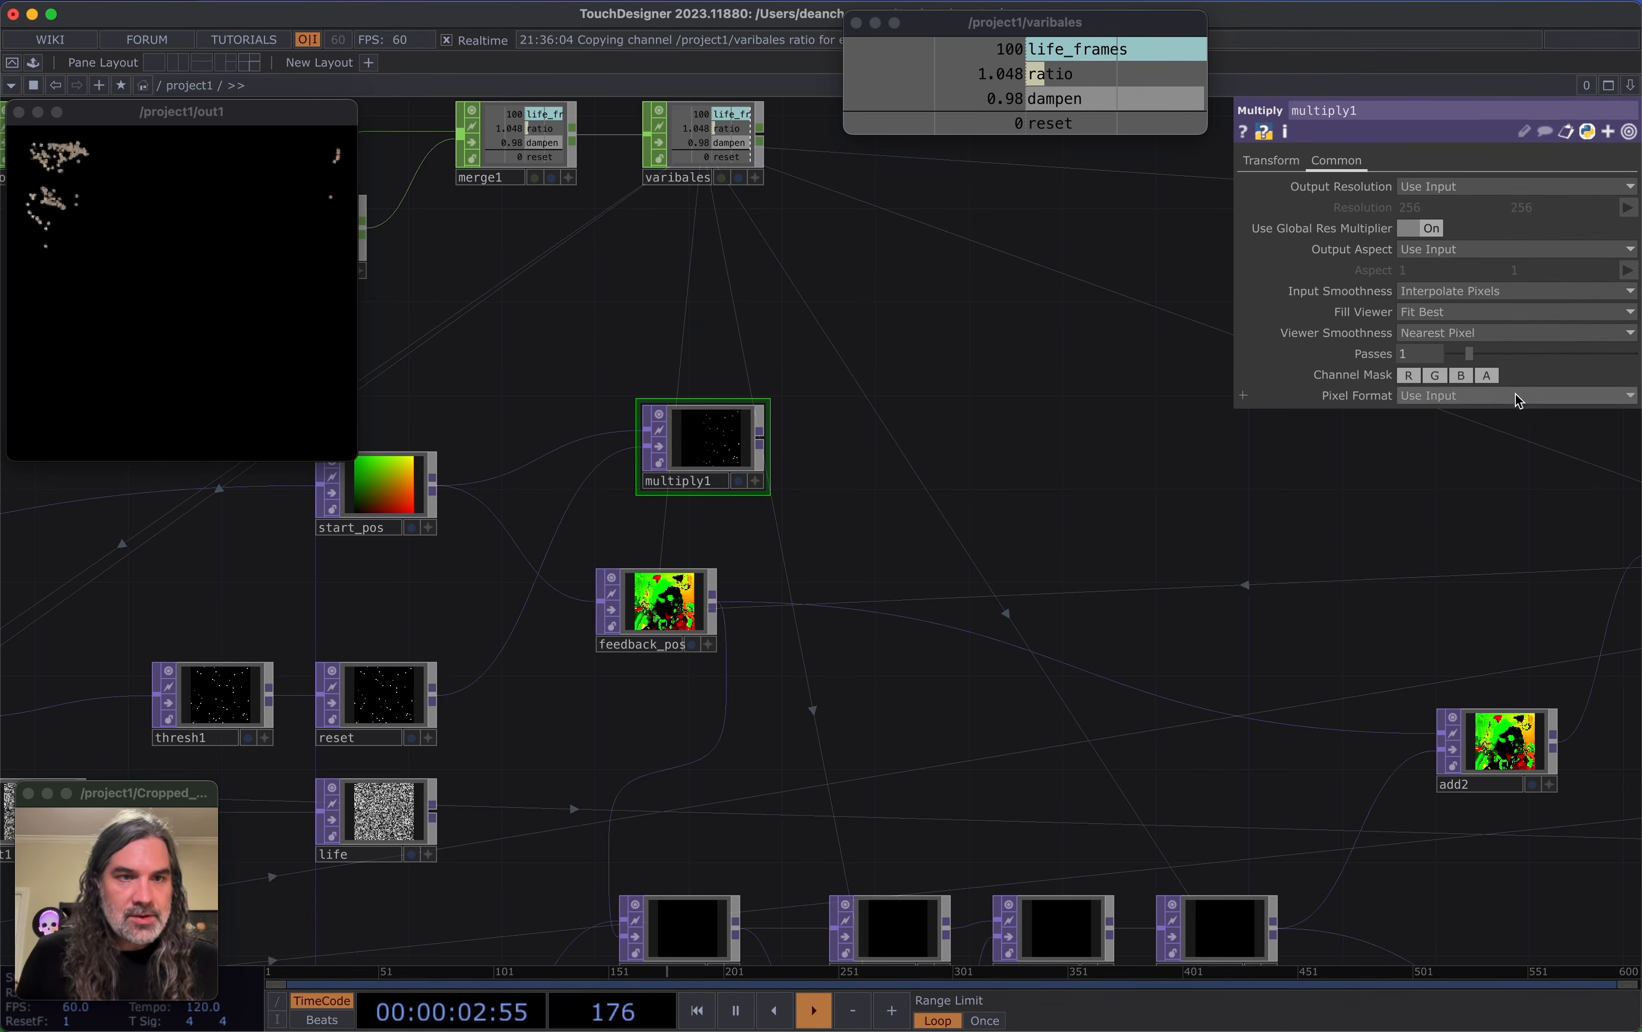
pyautogui.click(1495, 395)
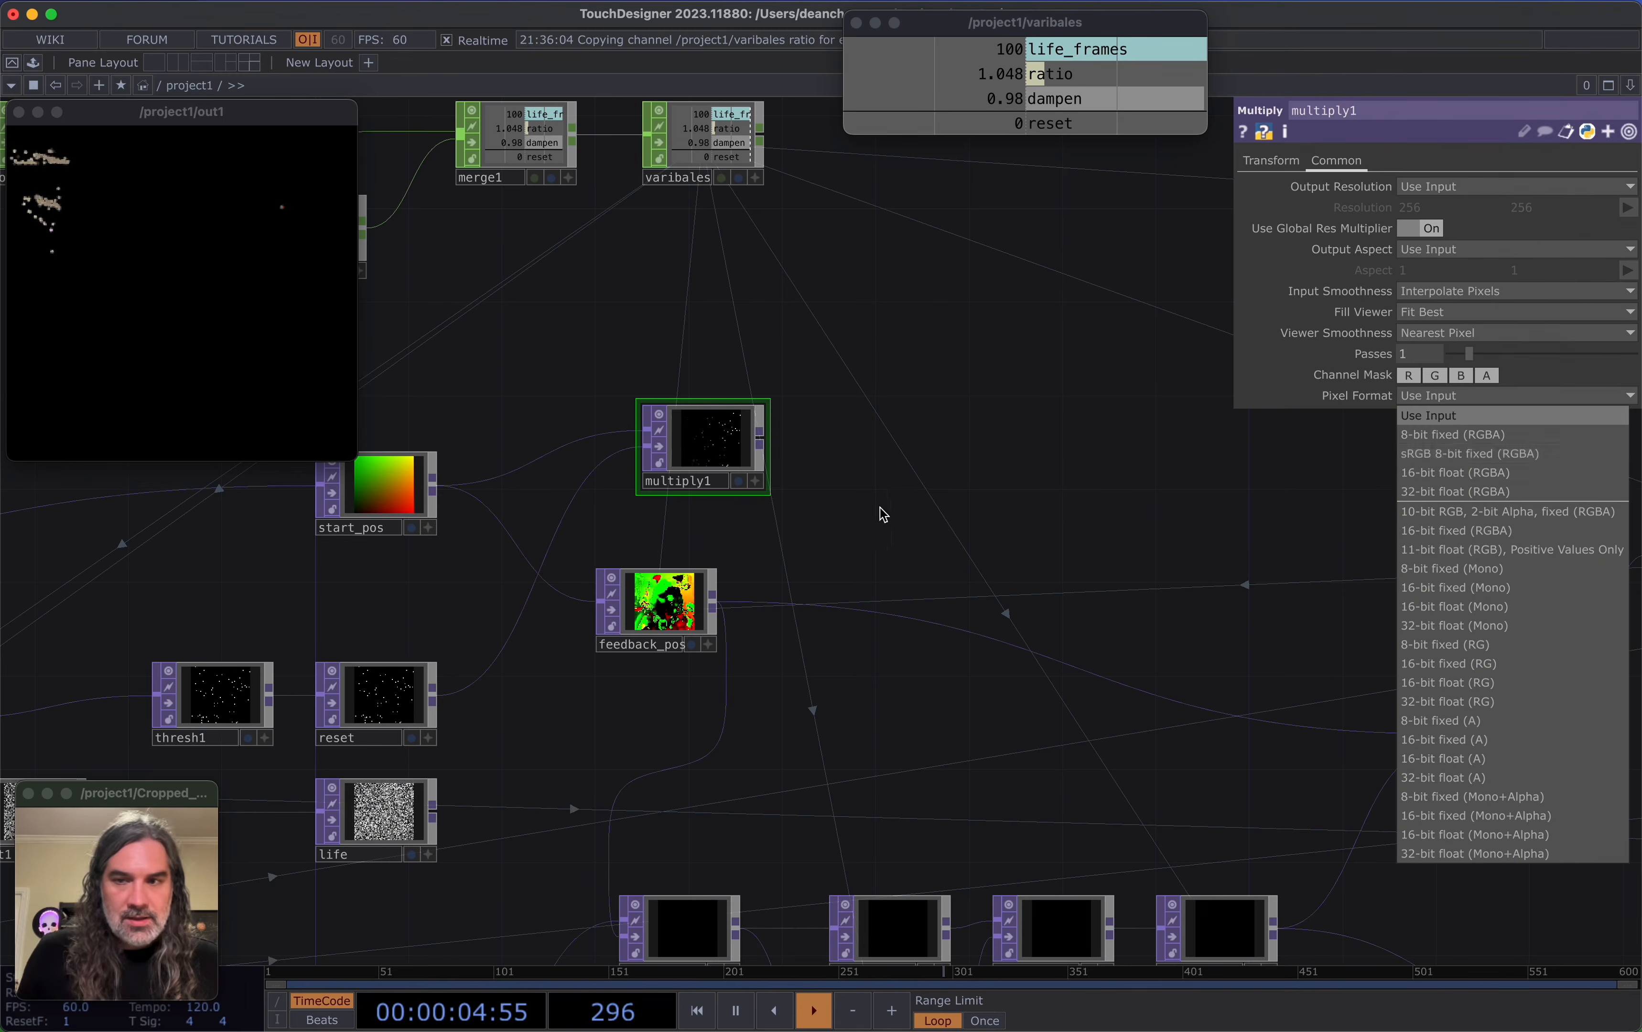
pyautogui.click(949, 502)
# Check thresh1's output information and set its pixel format to 32-bit float (Mono+Alpha)
pyautogui.moveTo(495, 583); pyautogui.dragTo(703, 521)
pyautogui.scroll(4, 450, 642)
pyautogui.click(392, 652)
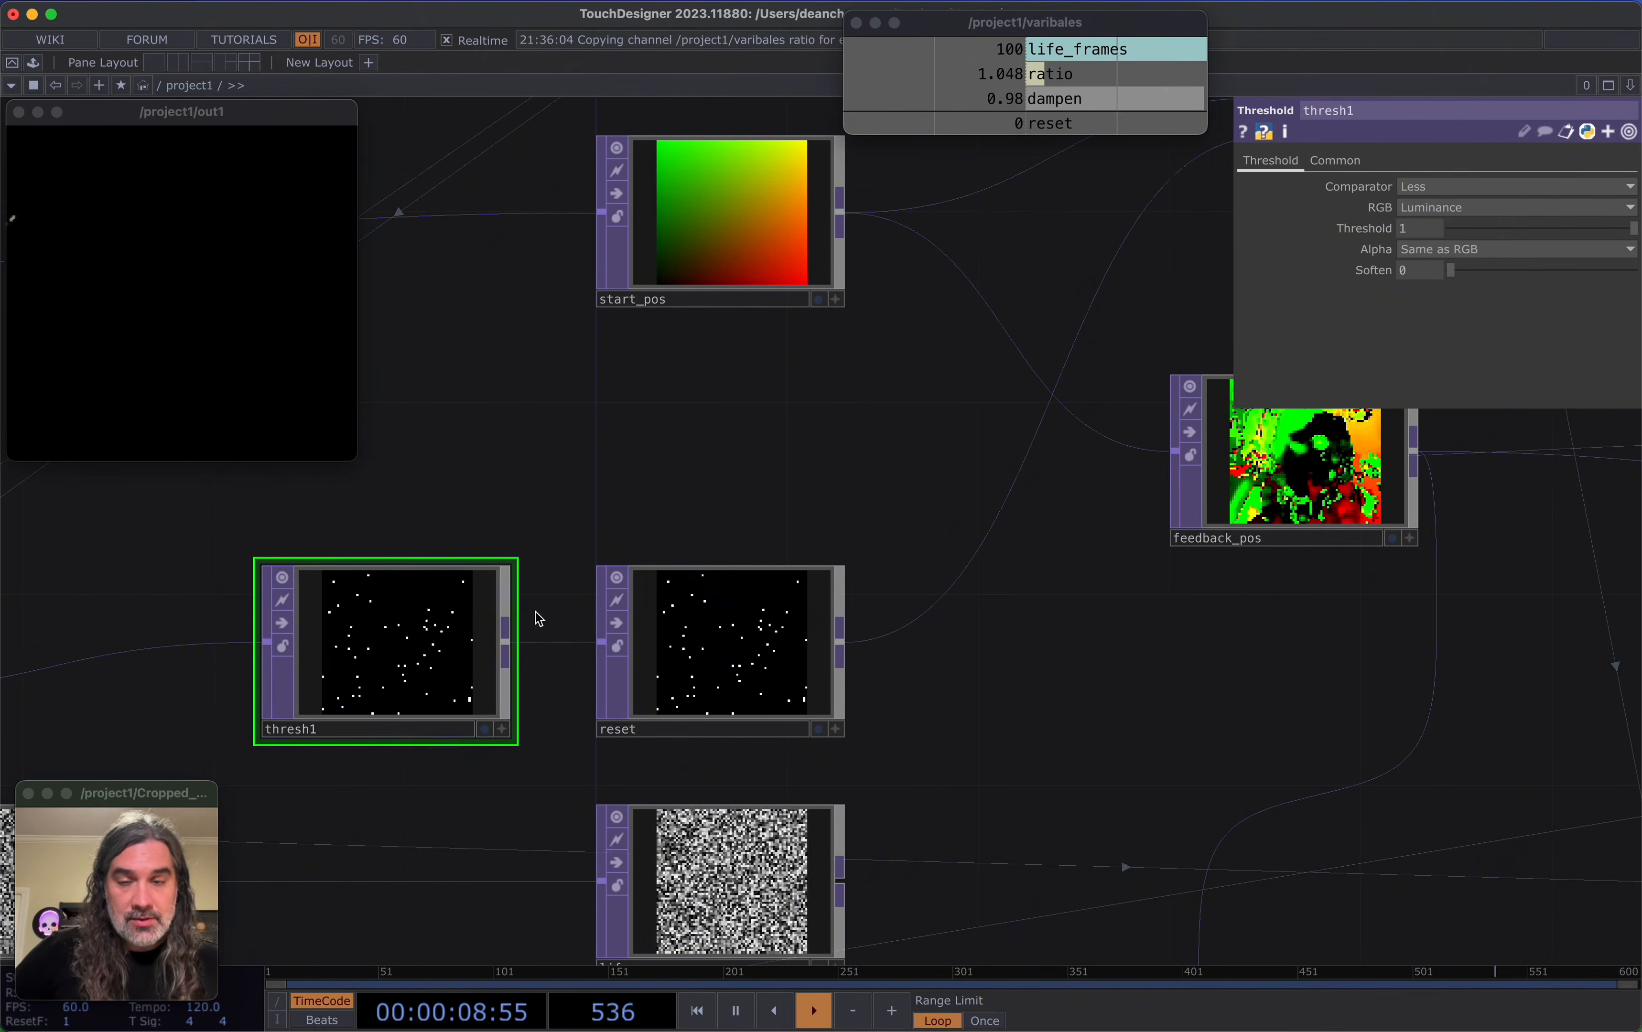
pyautogui.moveTo(434, 648); pyautogui.dragTo(434, 647, button='middle')
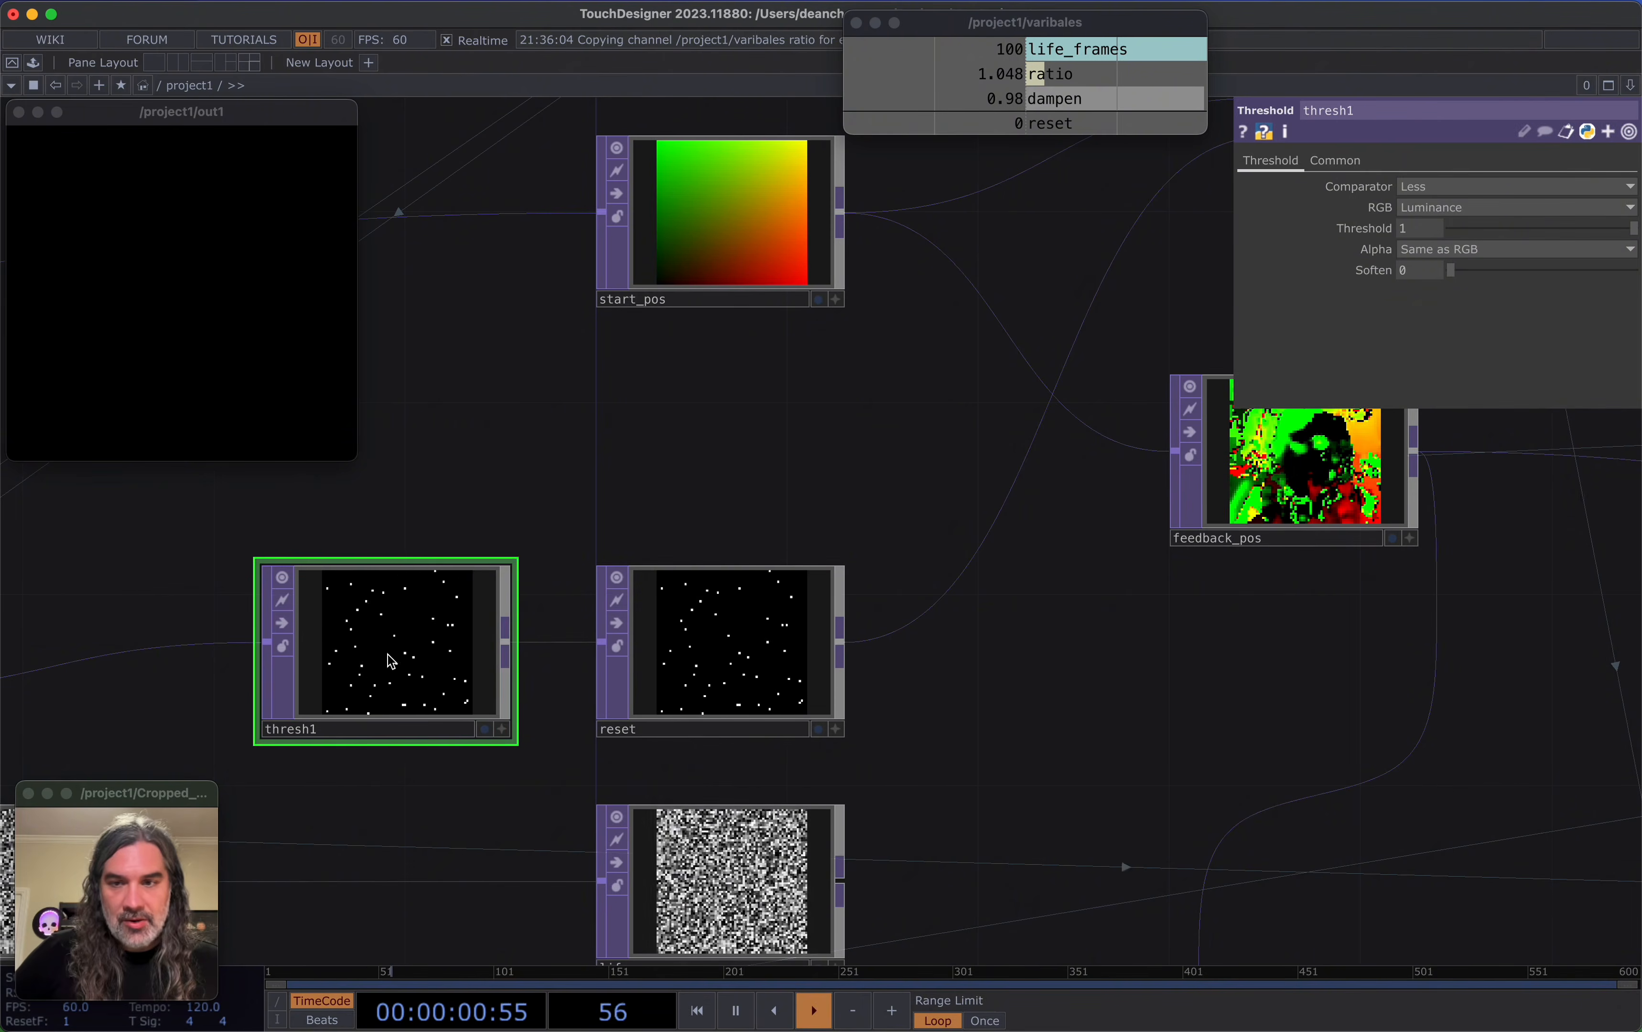
pyautogui.click(1335, 161)
pyautogui.click(1439, 396)
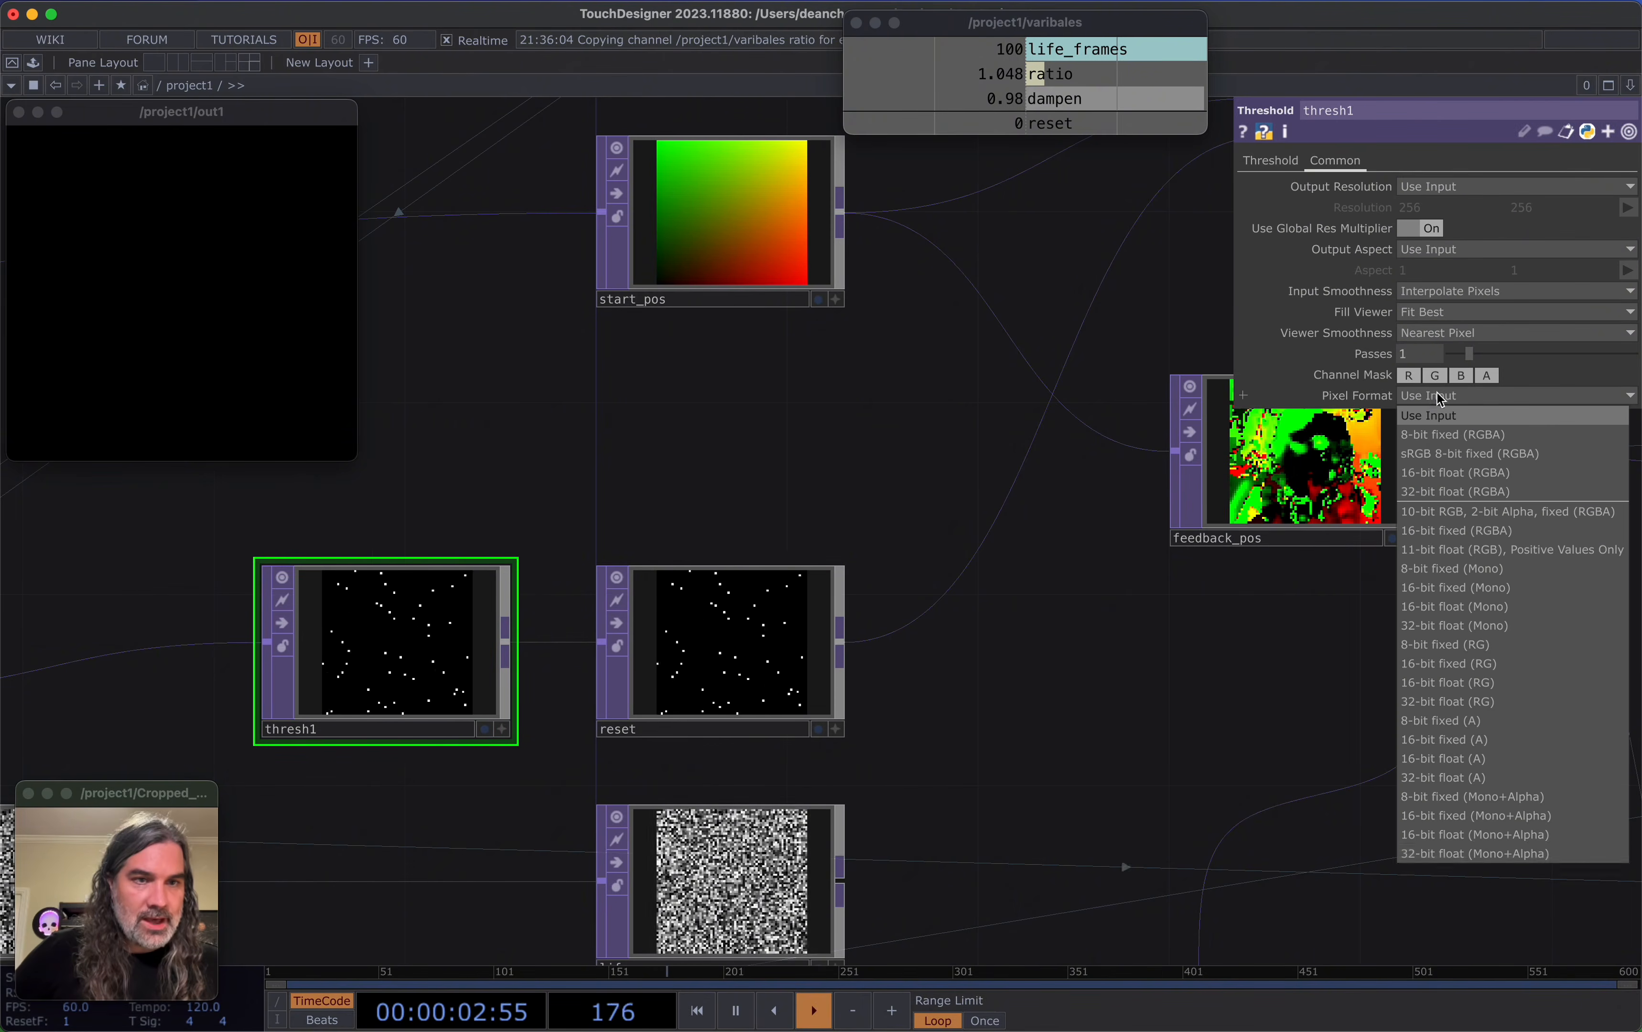
pyautogui.click(1485, 854)
# Set multiply1's pixel format to 32-bit float (RGBA)
pyautogui.hscroll(5, 724, 710)
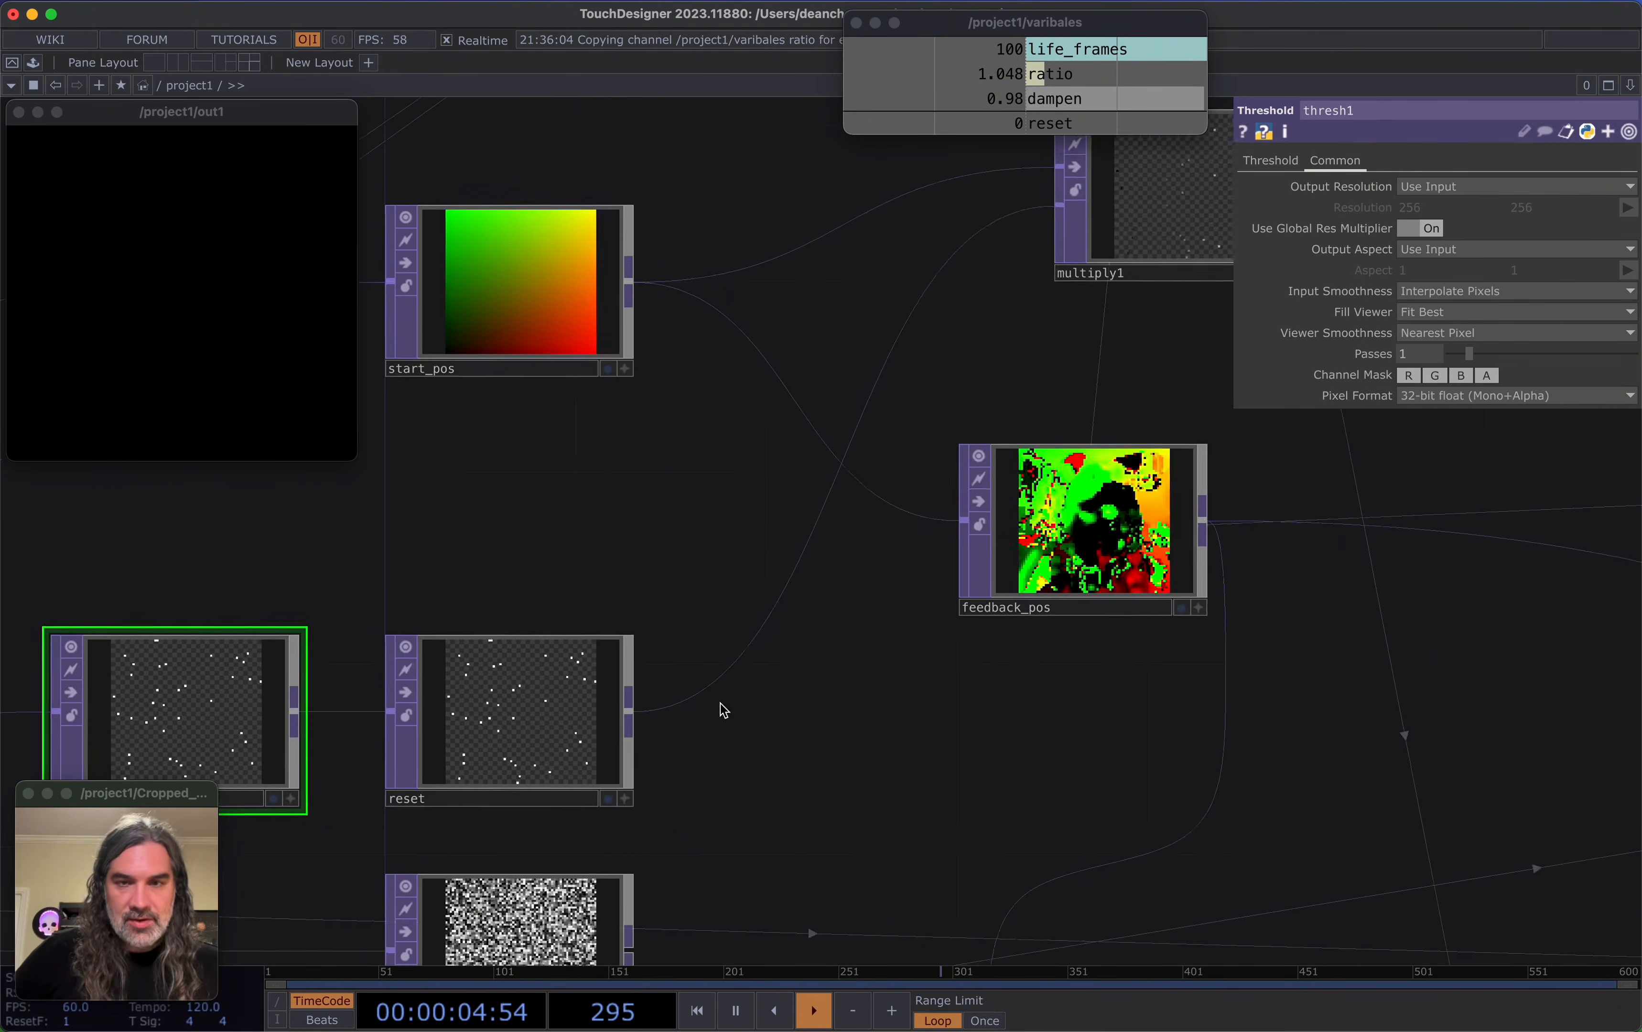
pyautogui.scroll(-2, 723, 711)
pyautogui.click(1147, 219)
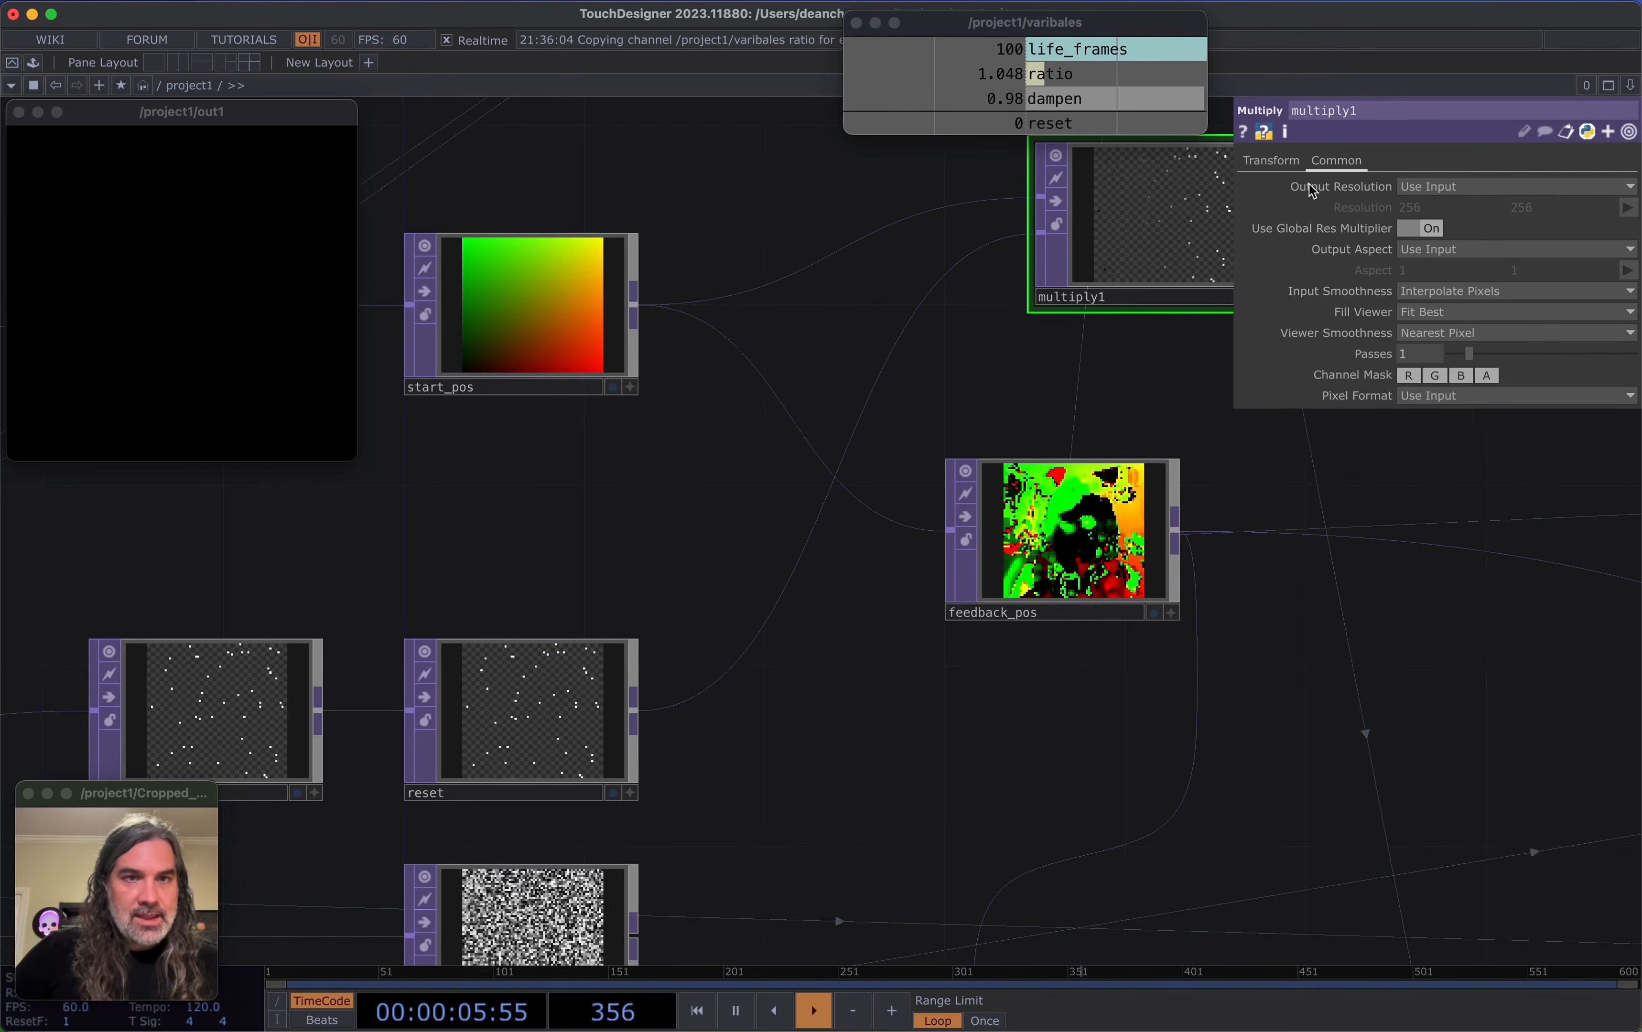
pyautogui.click(1466, 398)
pyautogui.click(1455, 487)
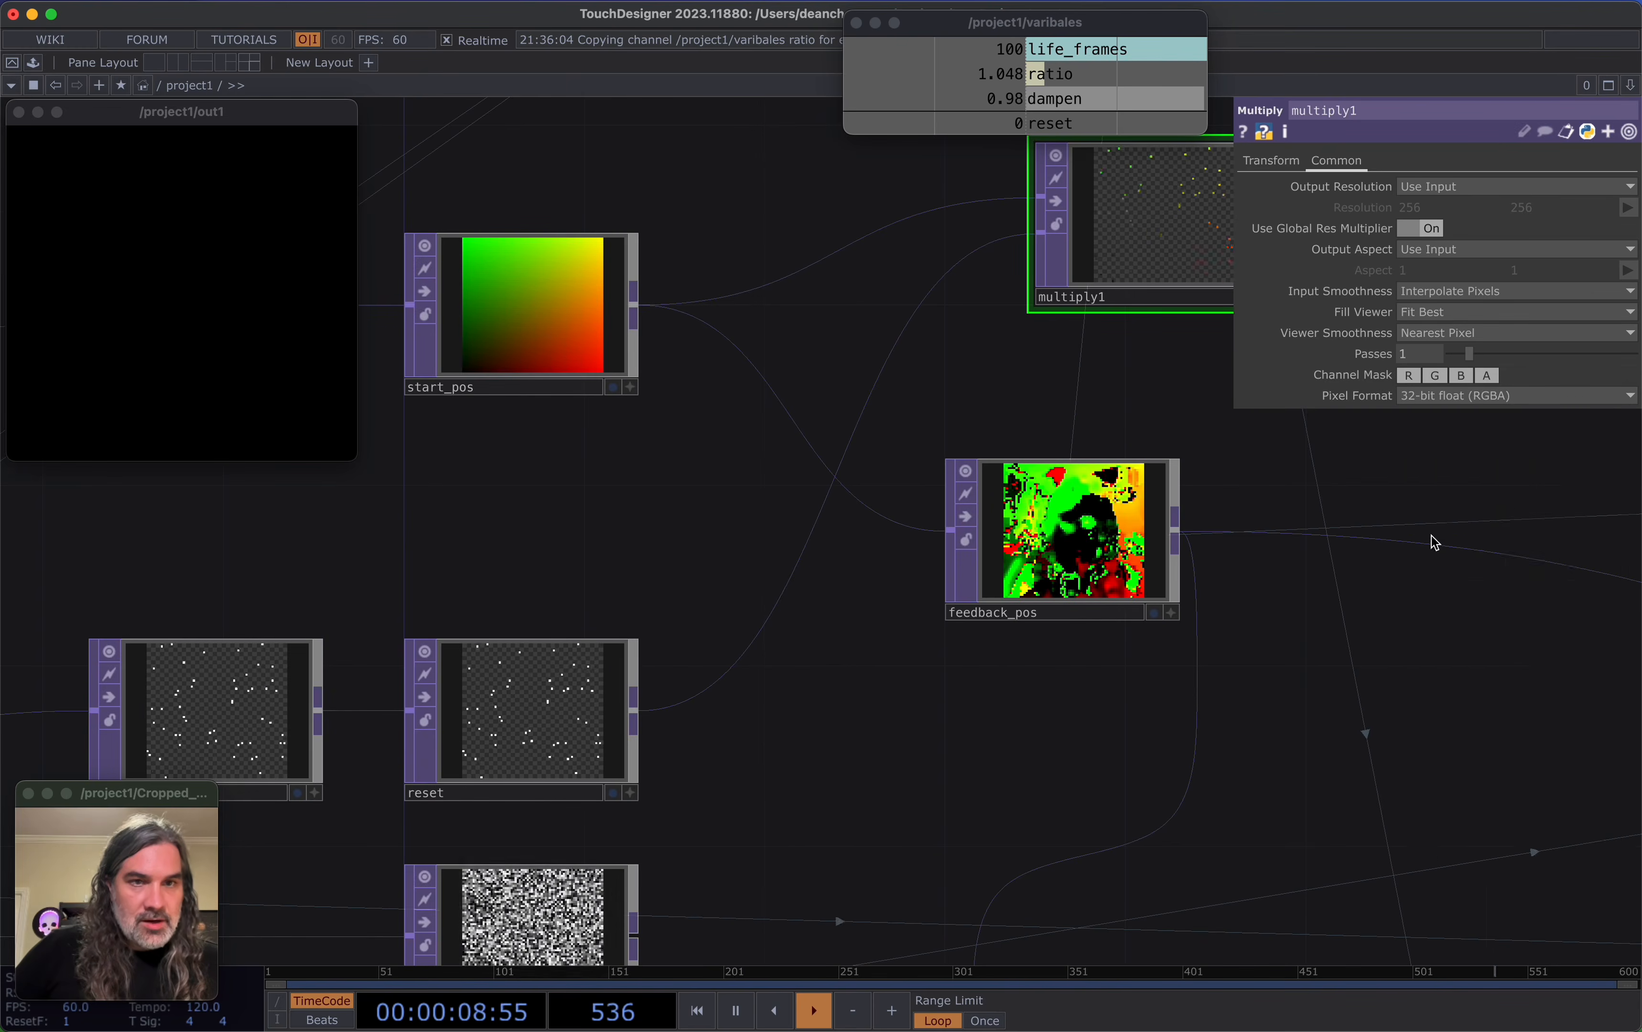
# Add an Over TOP between feedback_pos and add2, with multiply1 as its first input
pyautogui.hscroll(5, 1229, 464)
pyautogui.scroll(10, 1007, 369)
pyautogui.scroll(-8, 1007, 370)
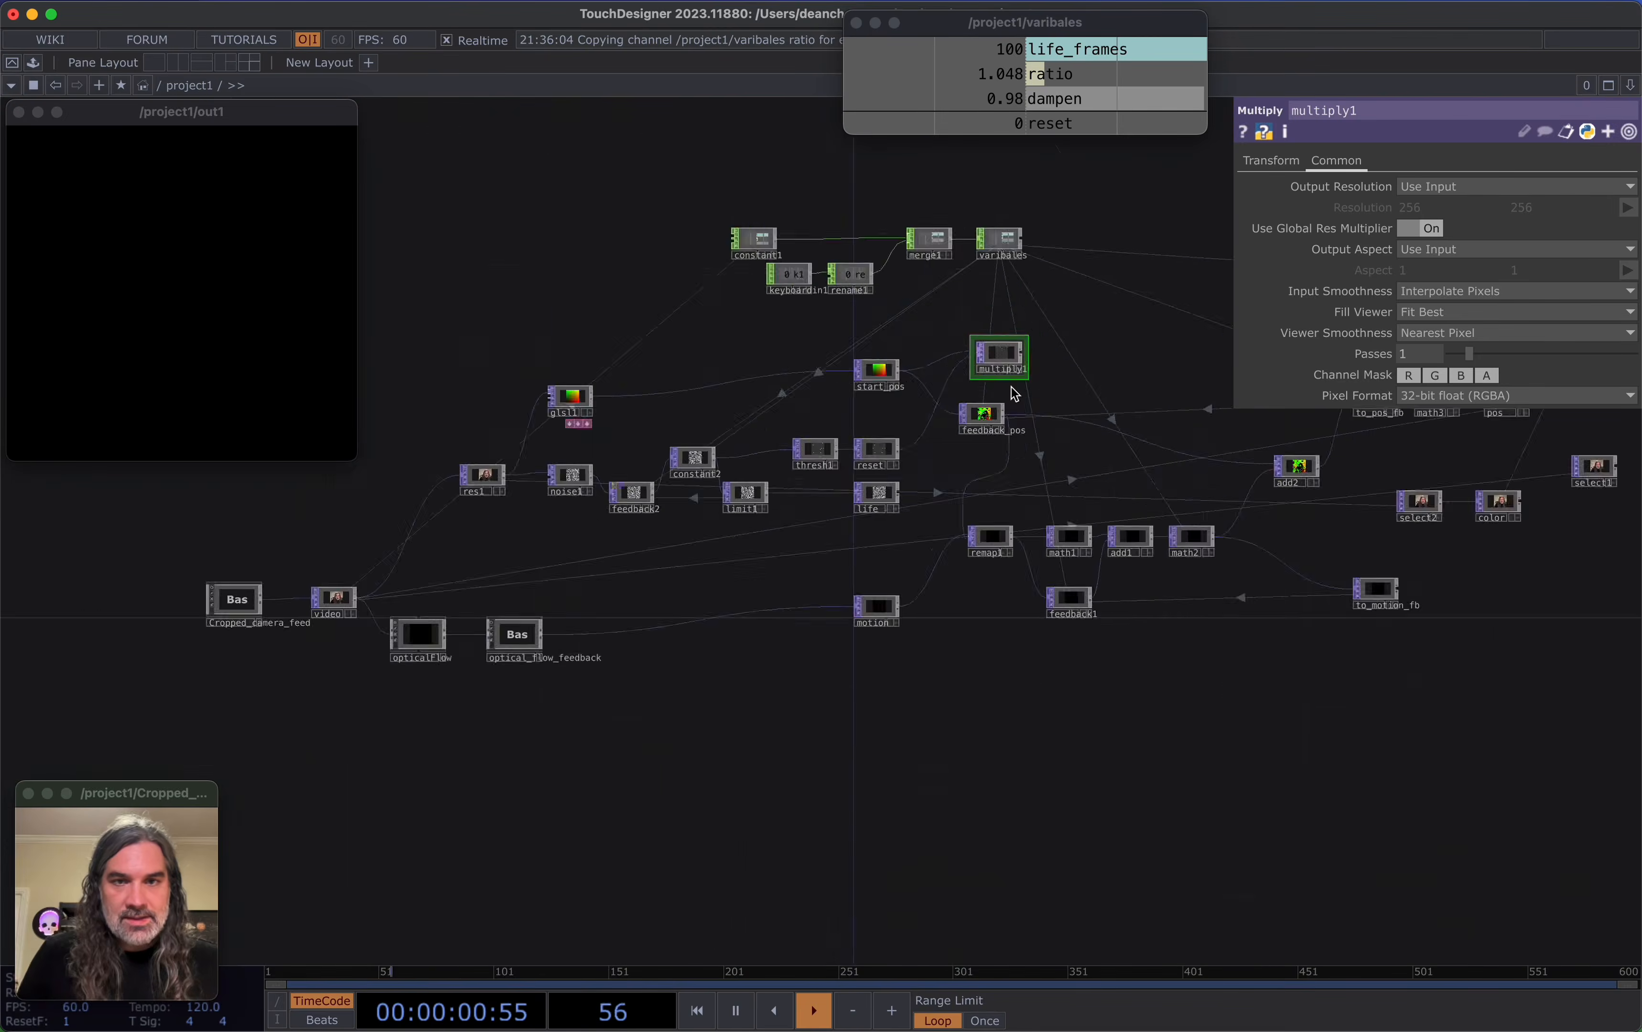
pyautogui.scroll(5, 1008, 385)
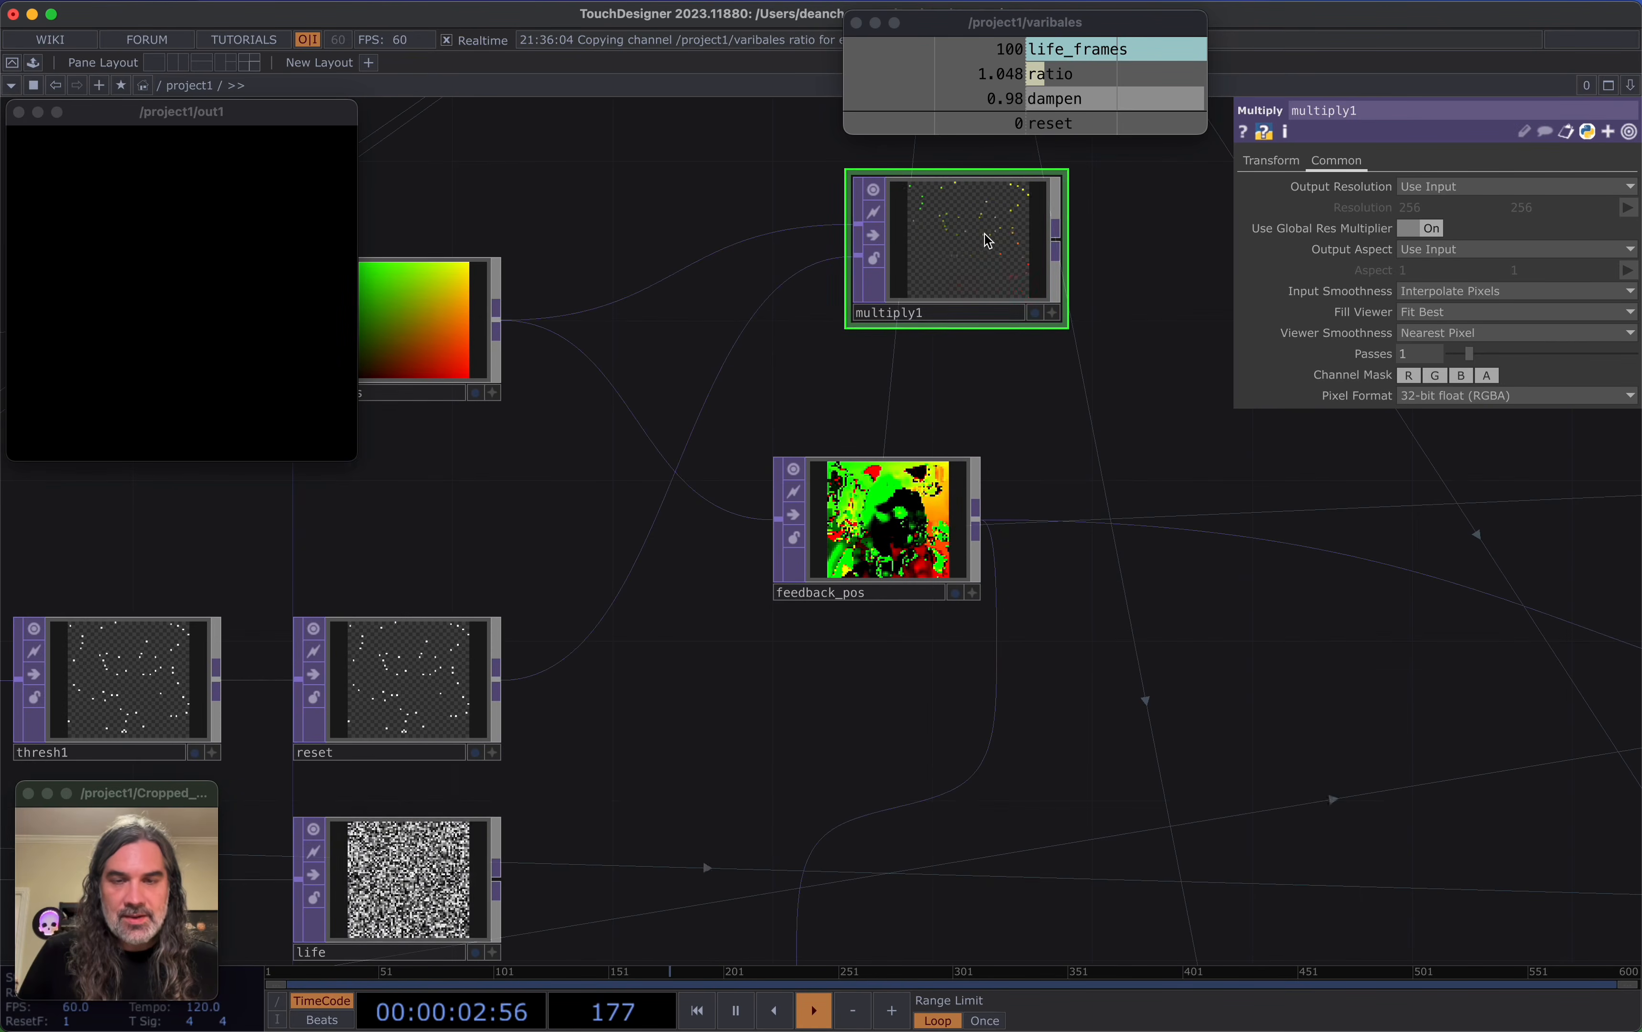
pyautogui.moveTo(1334, 575); pyautogui.dragTo(1038, 589)
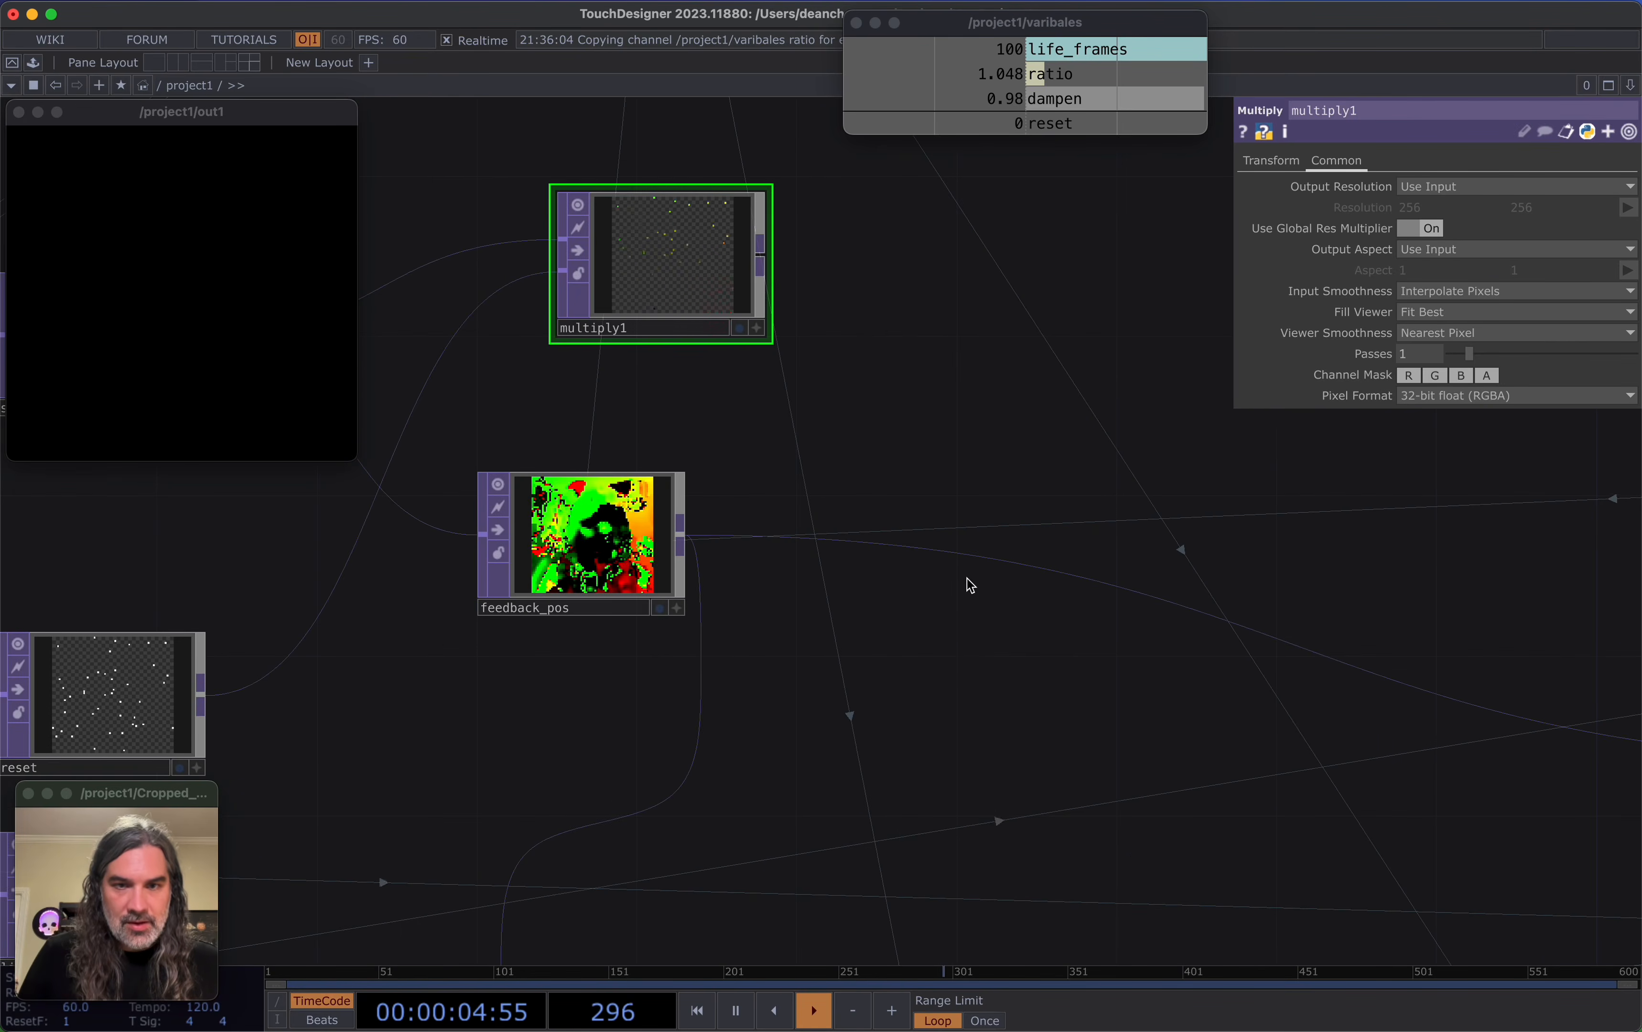
pyautogui.click(996, 334)
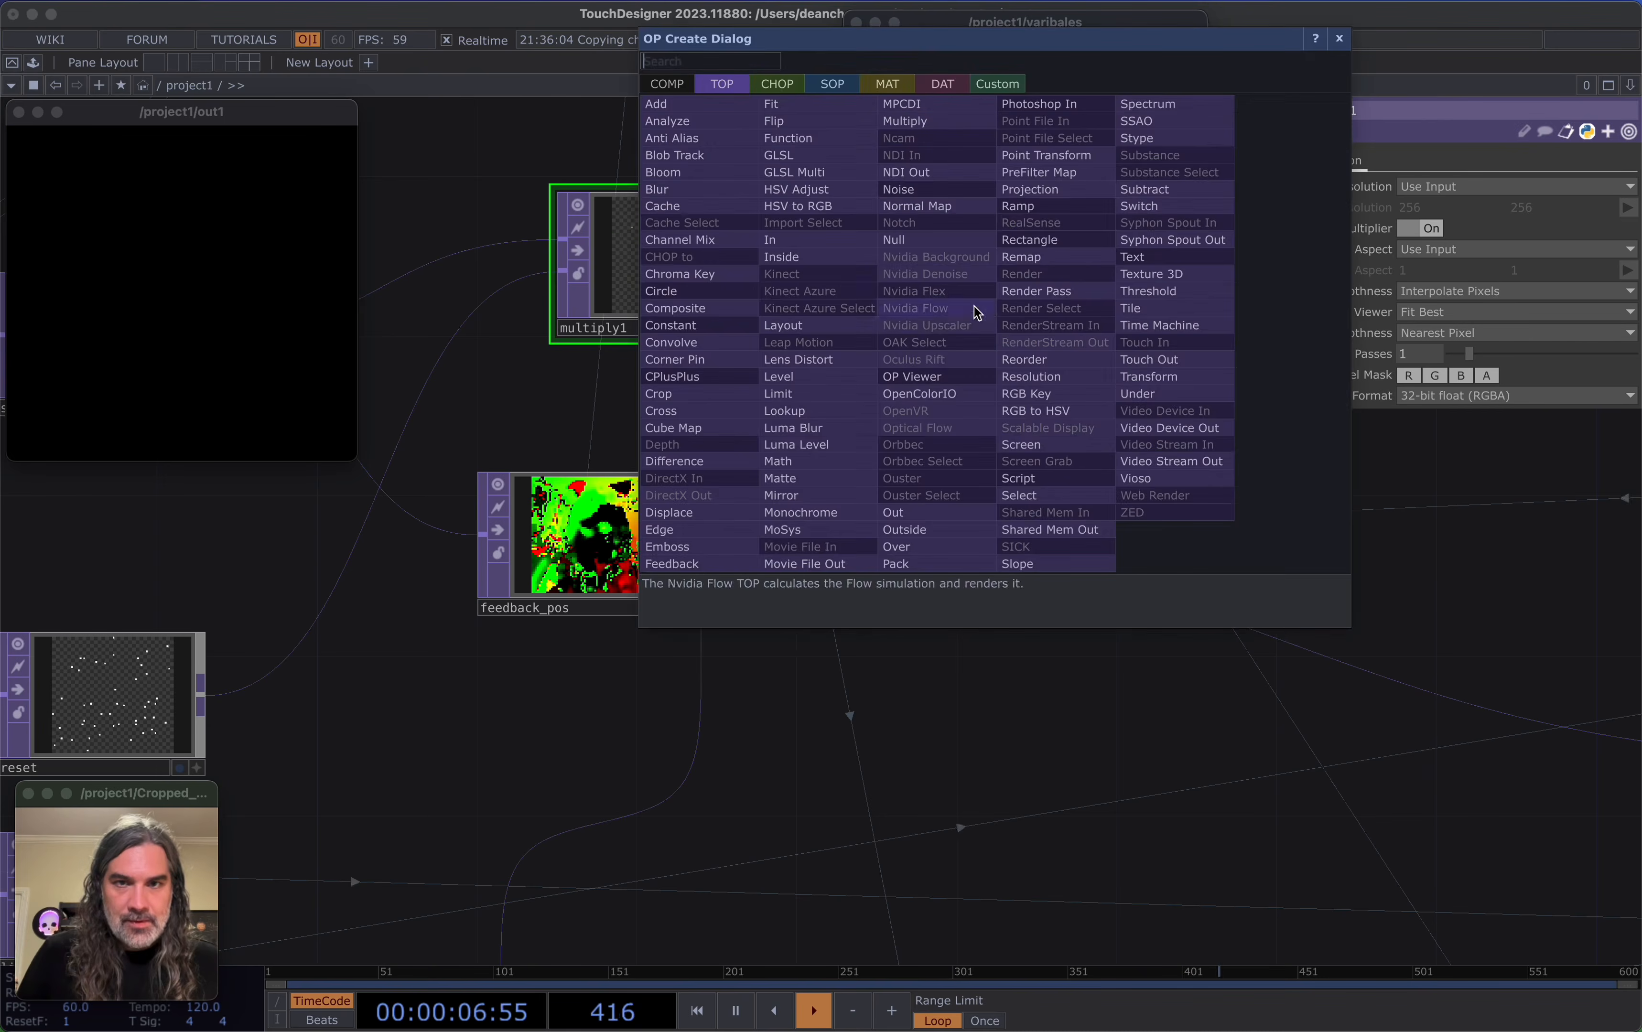
pyautogui.click(930, 551)
pyautogui.click(1069, 456)
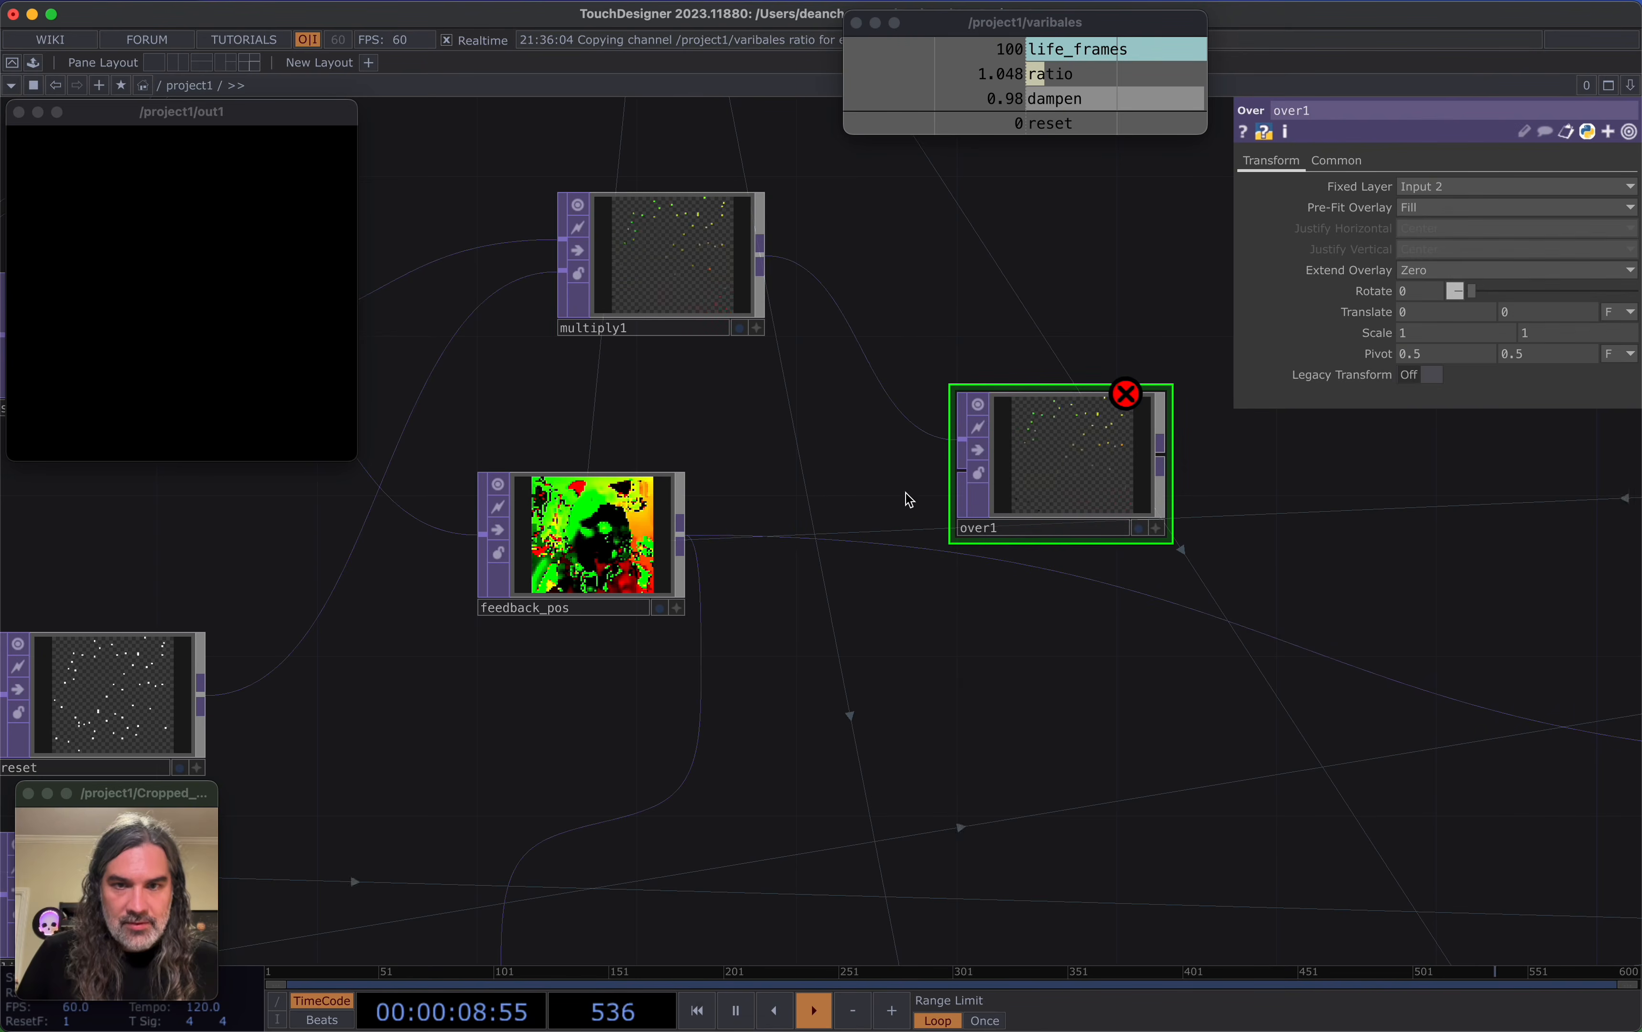
# Connect feedback_pos to over1's second input and route over1's output into add2 in place of feedback_pos
pyautogui.click(695, 540)
pyautogui.moveTo(799, 567); pyautogui.dragTo(672, 437)
pyautogui.scroll(-3, 675, 457)
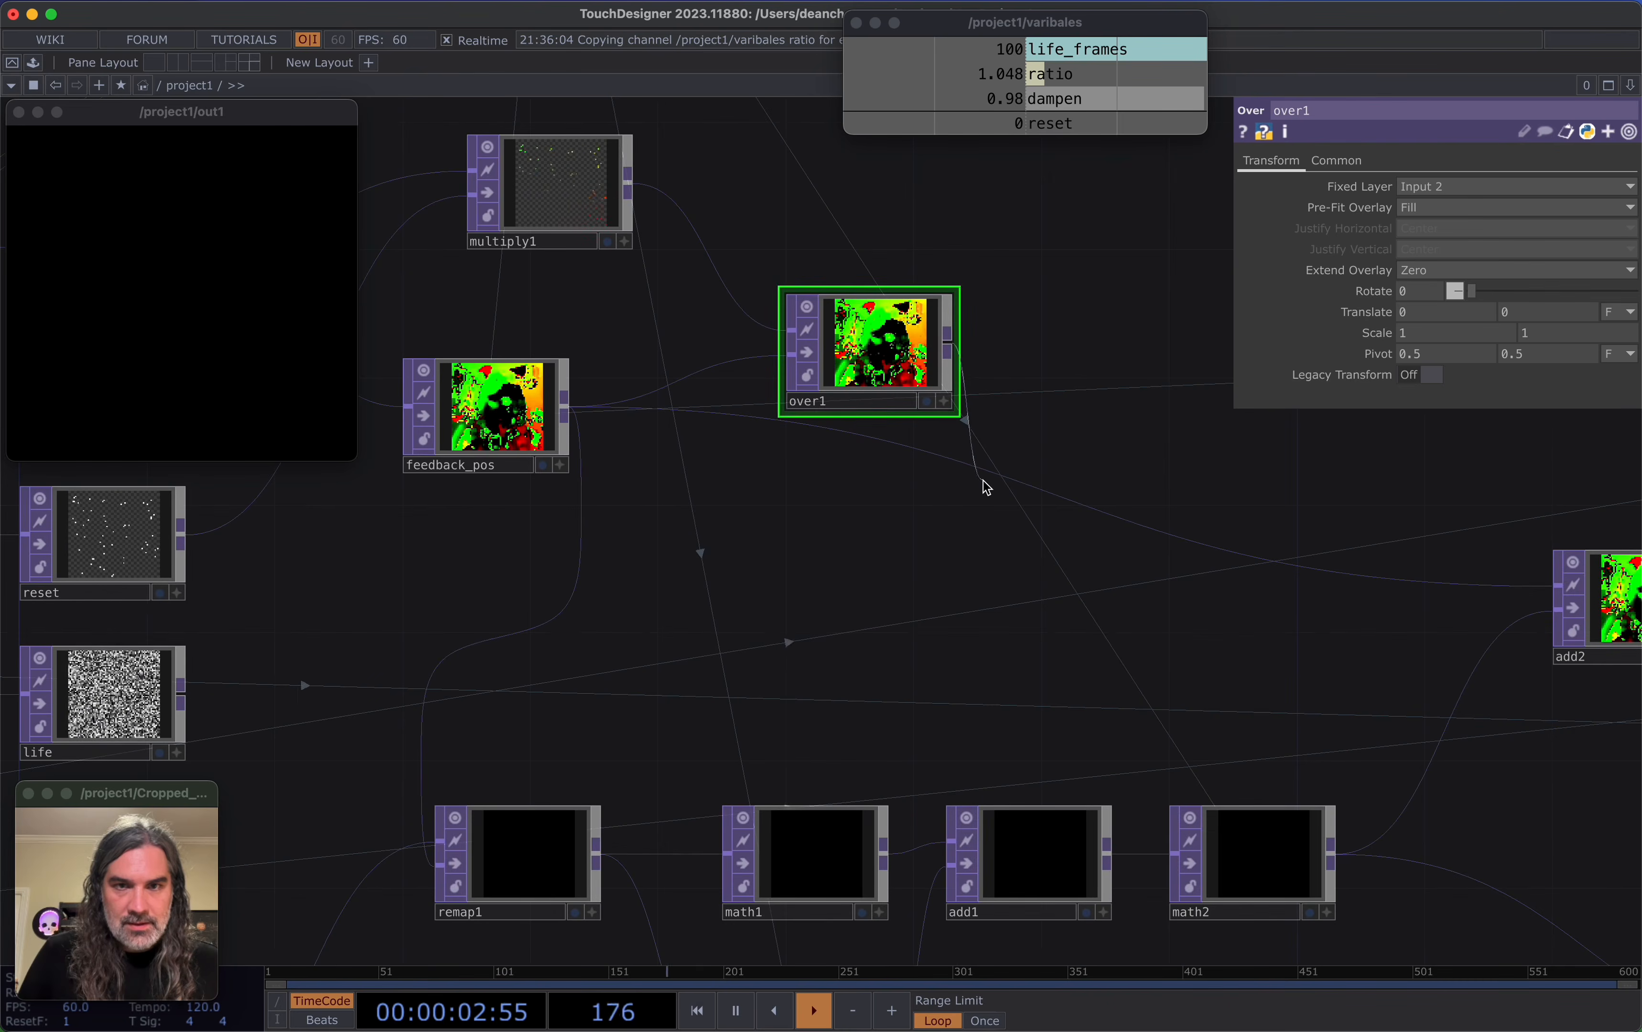
pyautogui.moveTo(881, 355); pyautogui.dragTo(816, 451)
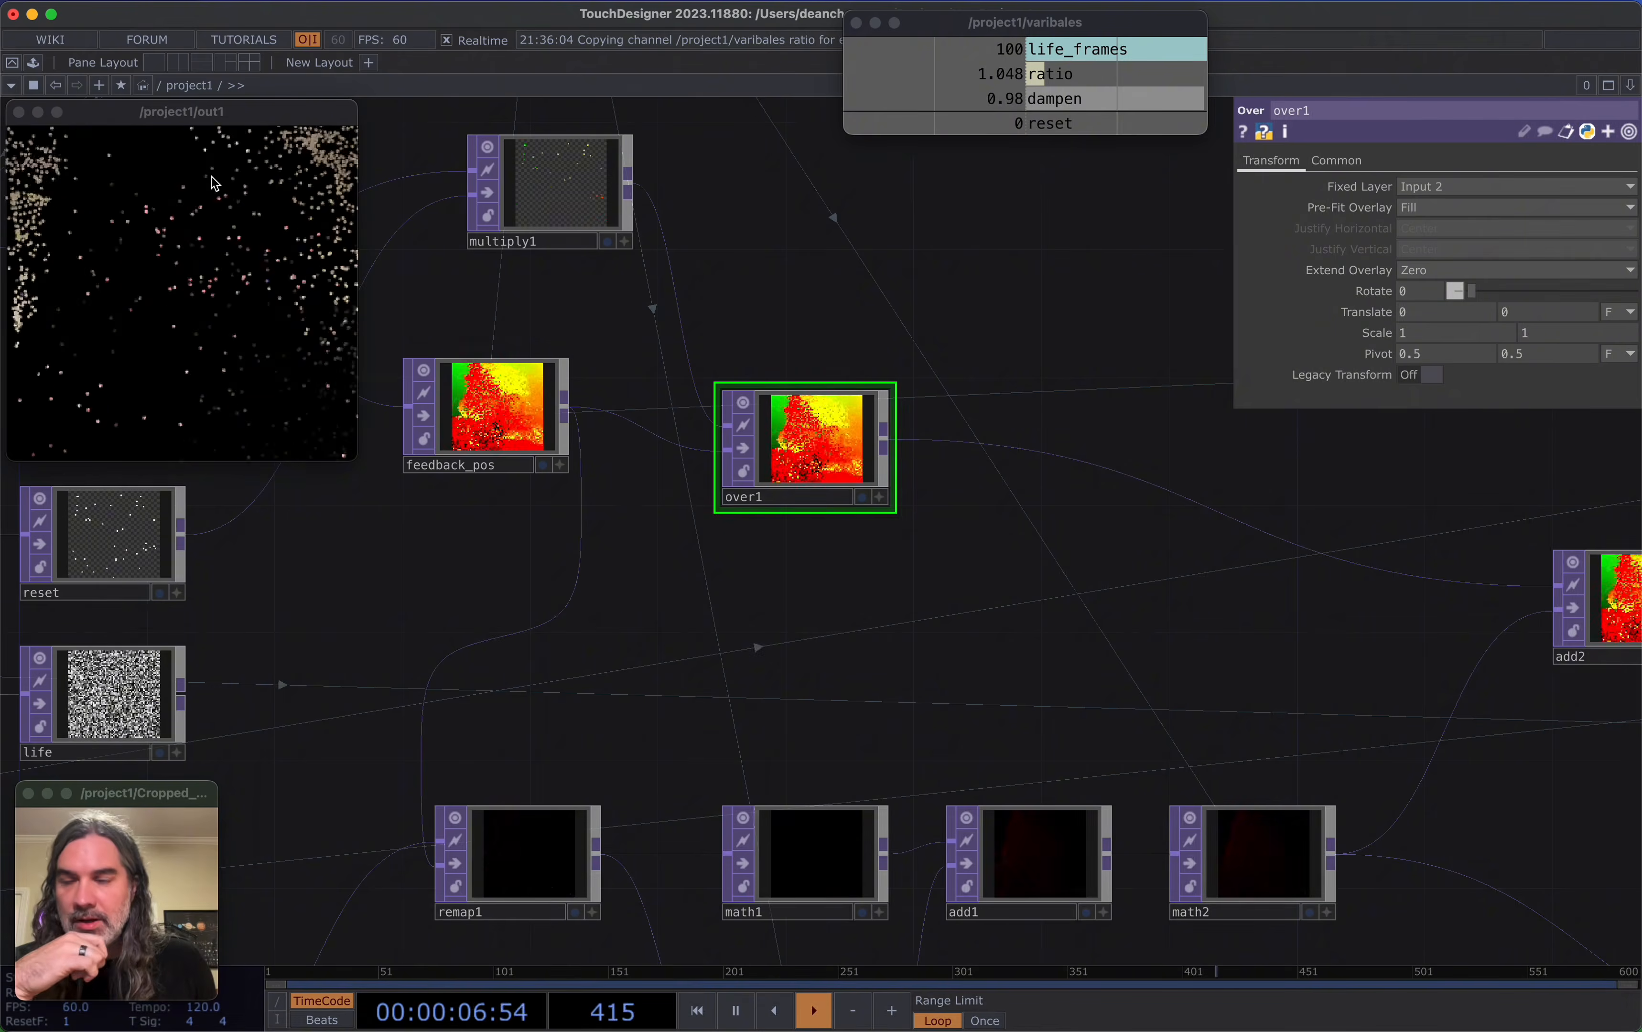
# Reduce the Force parameter of the opticalFlow component to 0.042
pyautogui.hscroll(15, 740, 580)
pyautogui.scroll(-4, 740, 580)
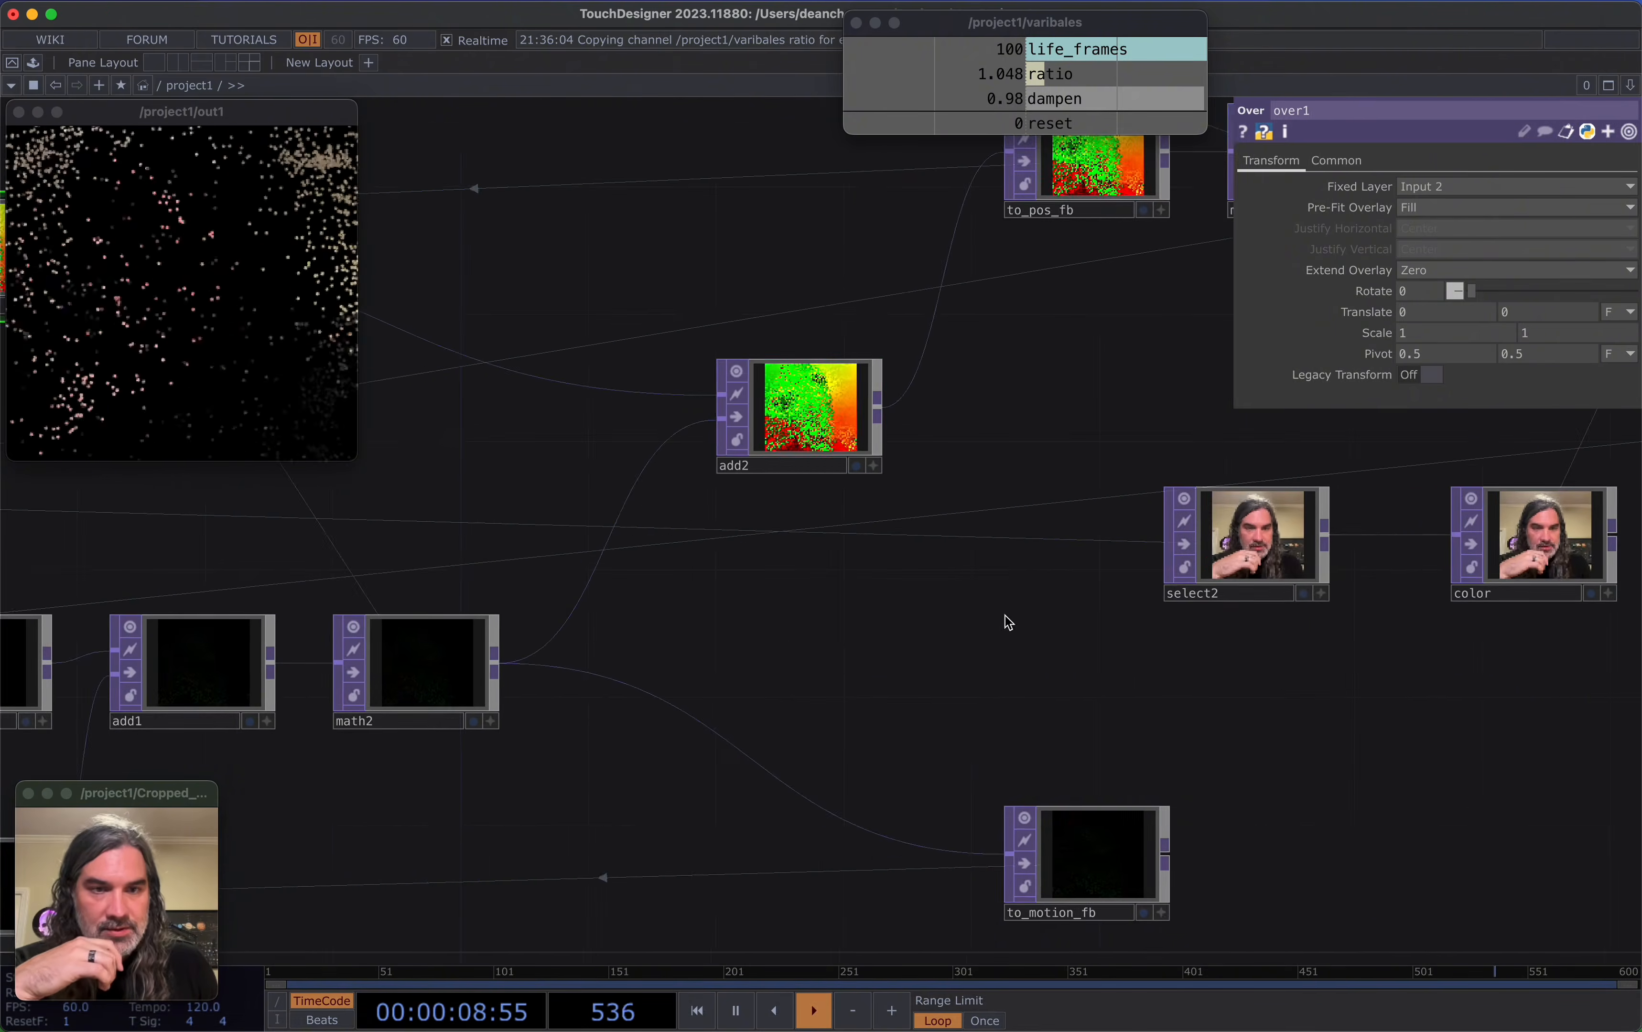
pyautogui.hscroll(-10, 823, 588)
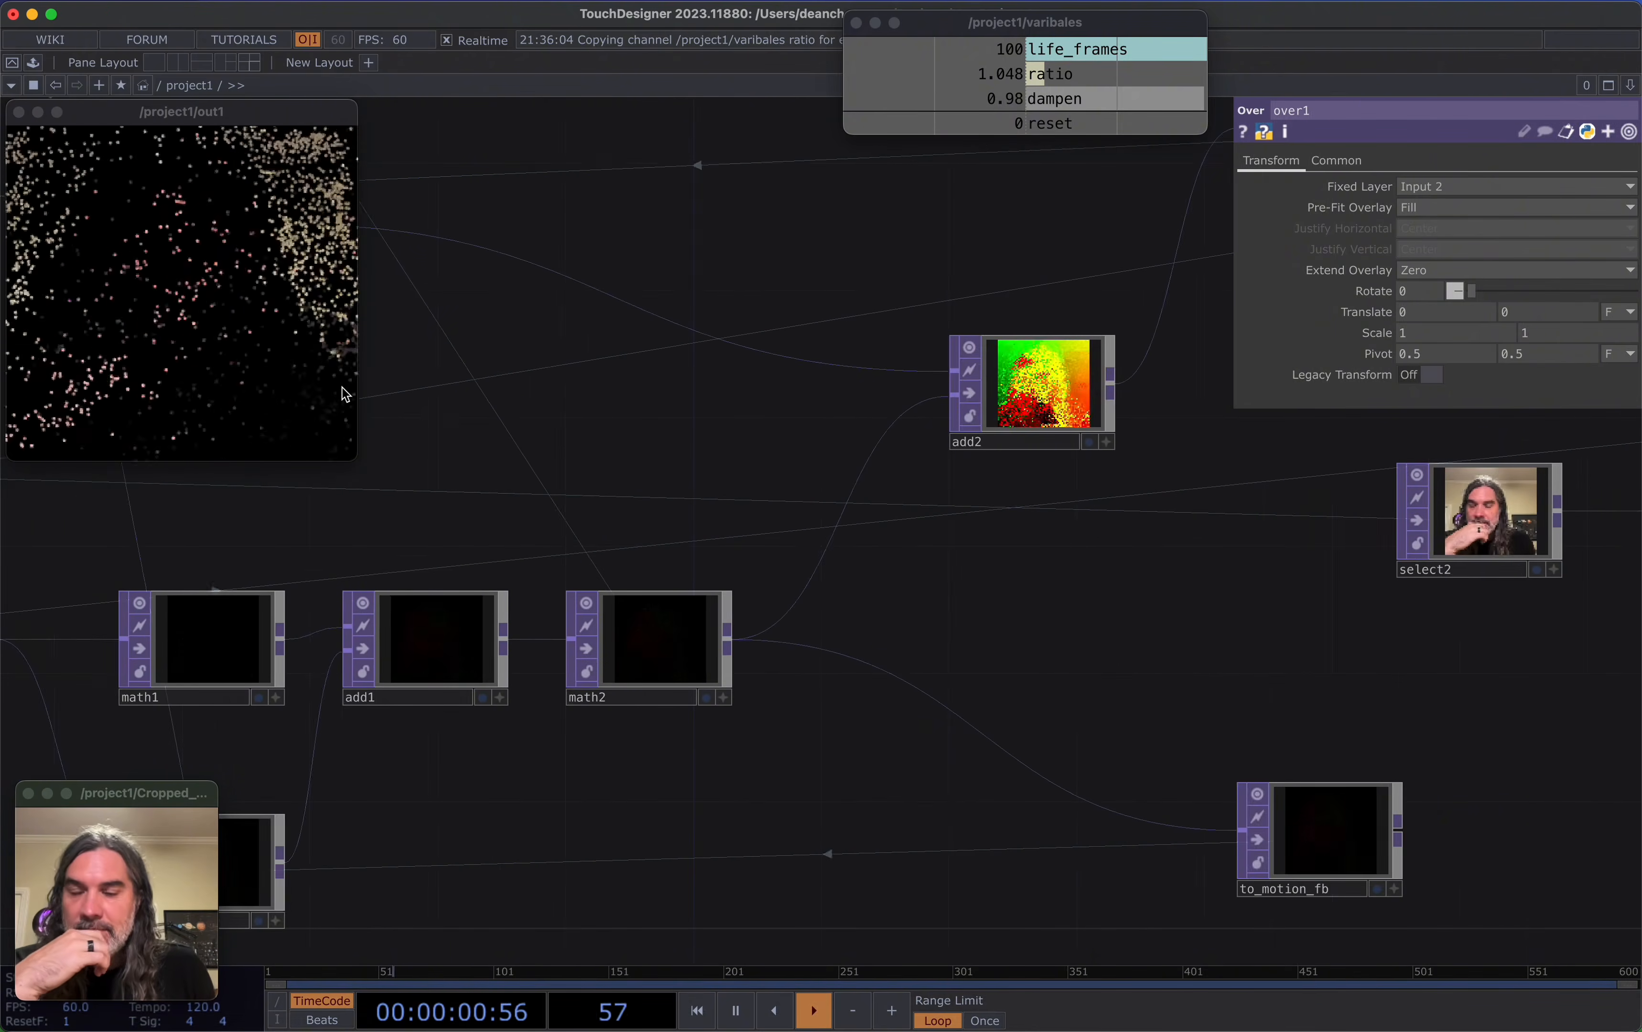
pyautogui.scroll(-10, 821, 440)
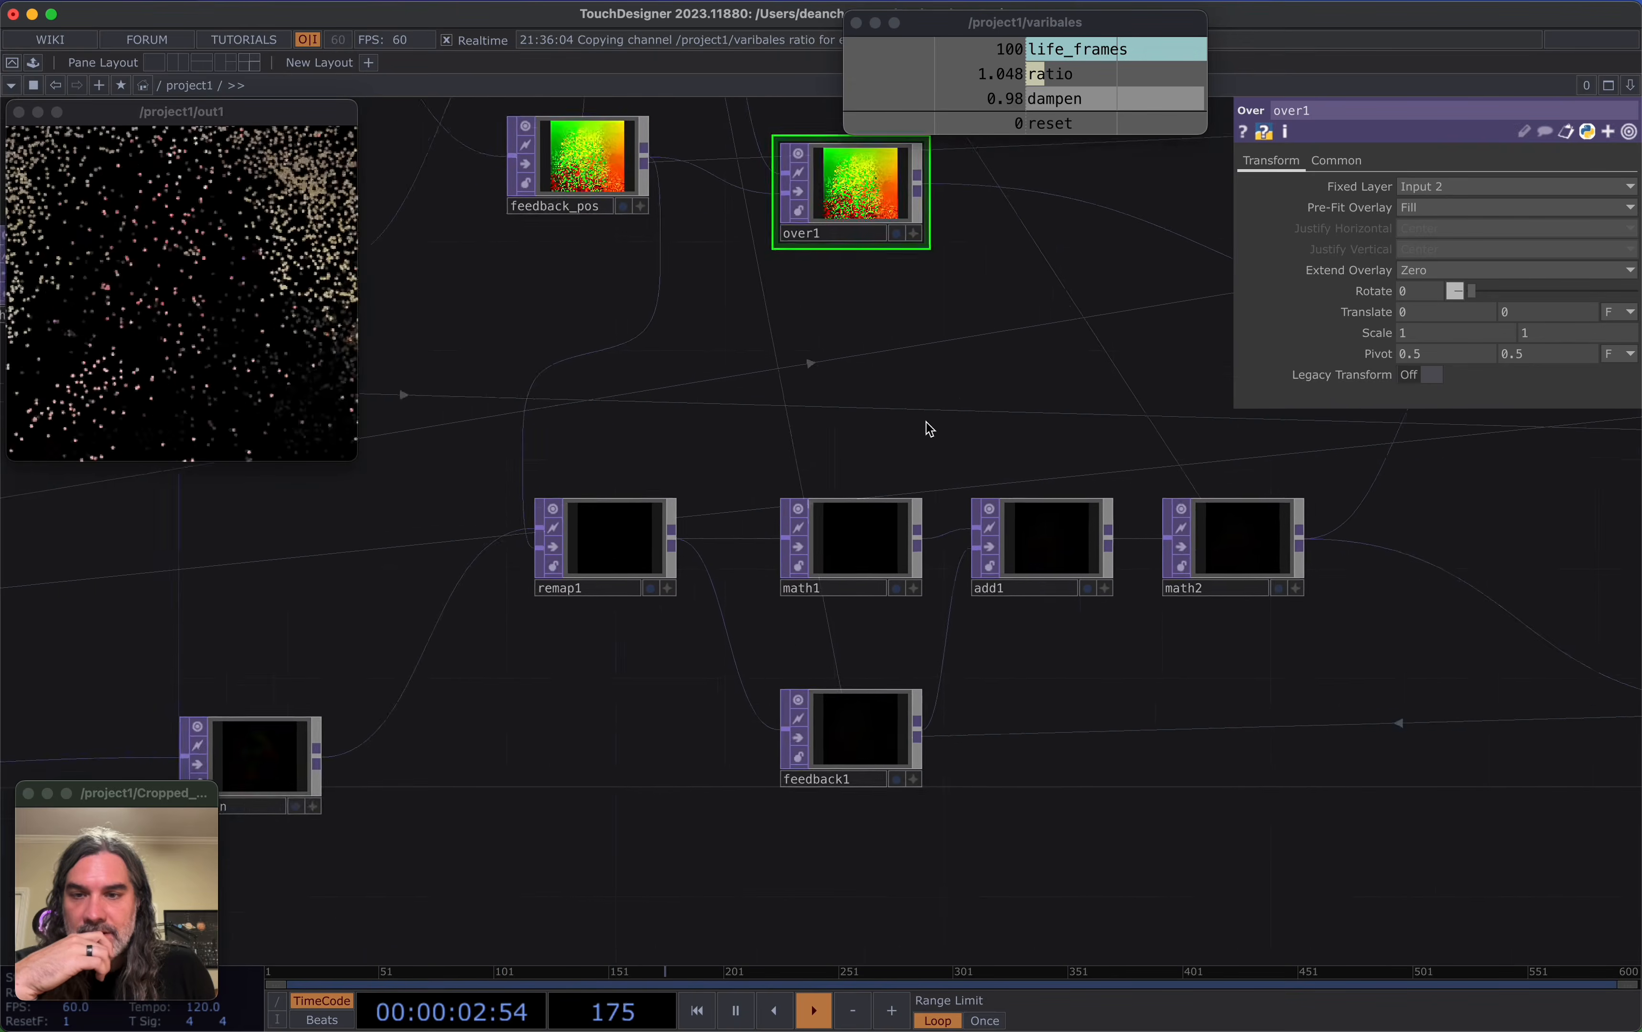
pyautogui.scroll(-2, 826, 500)
pyautogui.moveTo(649, 671); pyautogui.dragTo(814, 726)
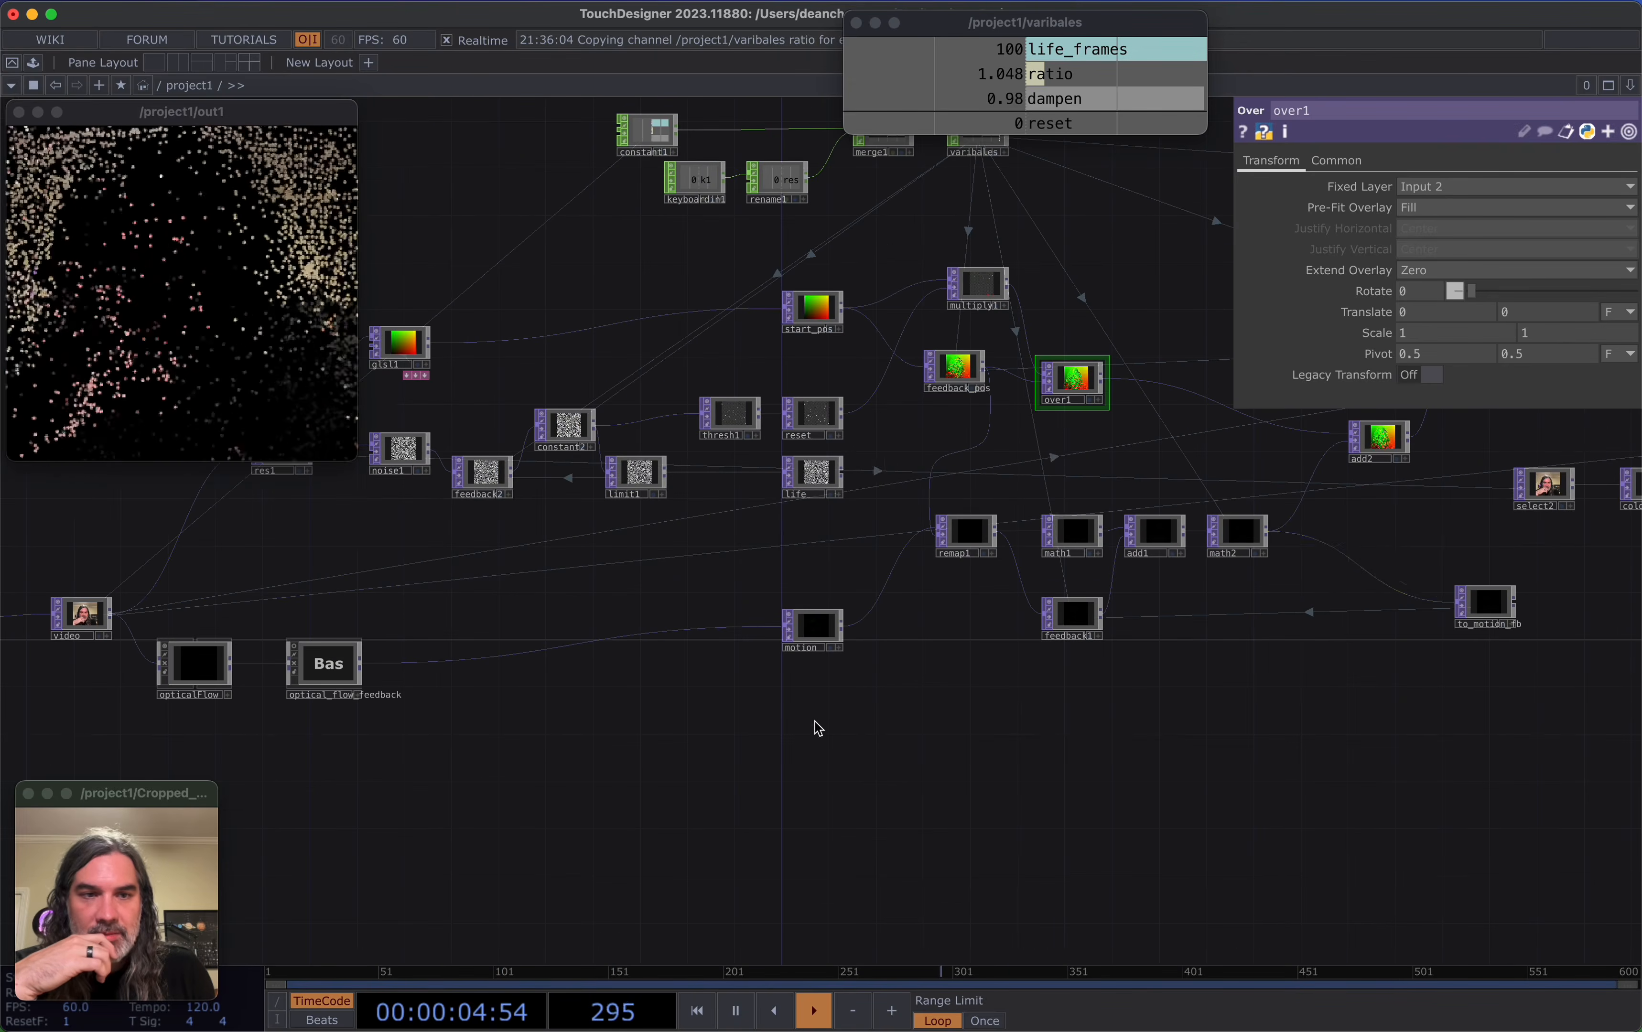
pyautogui.moveTo(571, 725); pyautogui.dragTo(788, 718)
pyautogui.scroll(3, 440, 685)
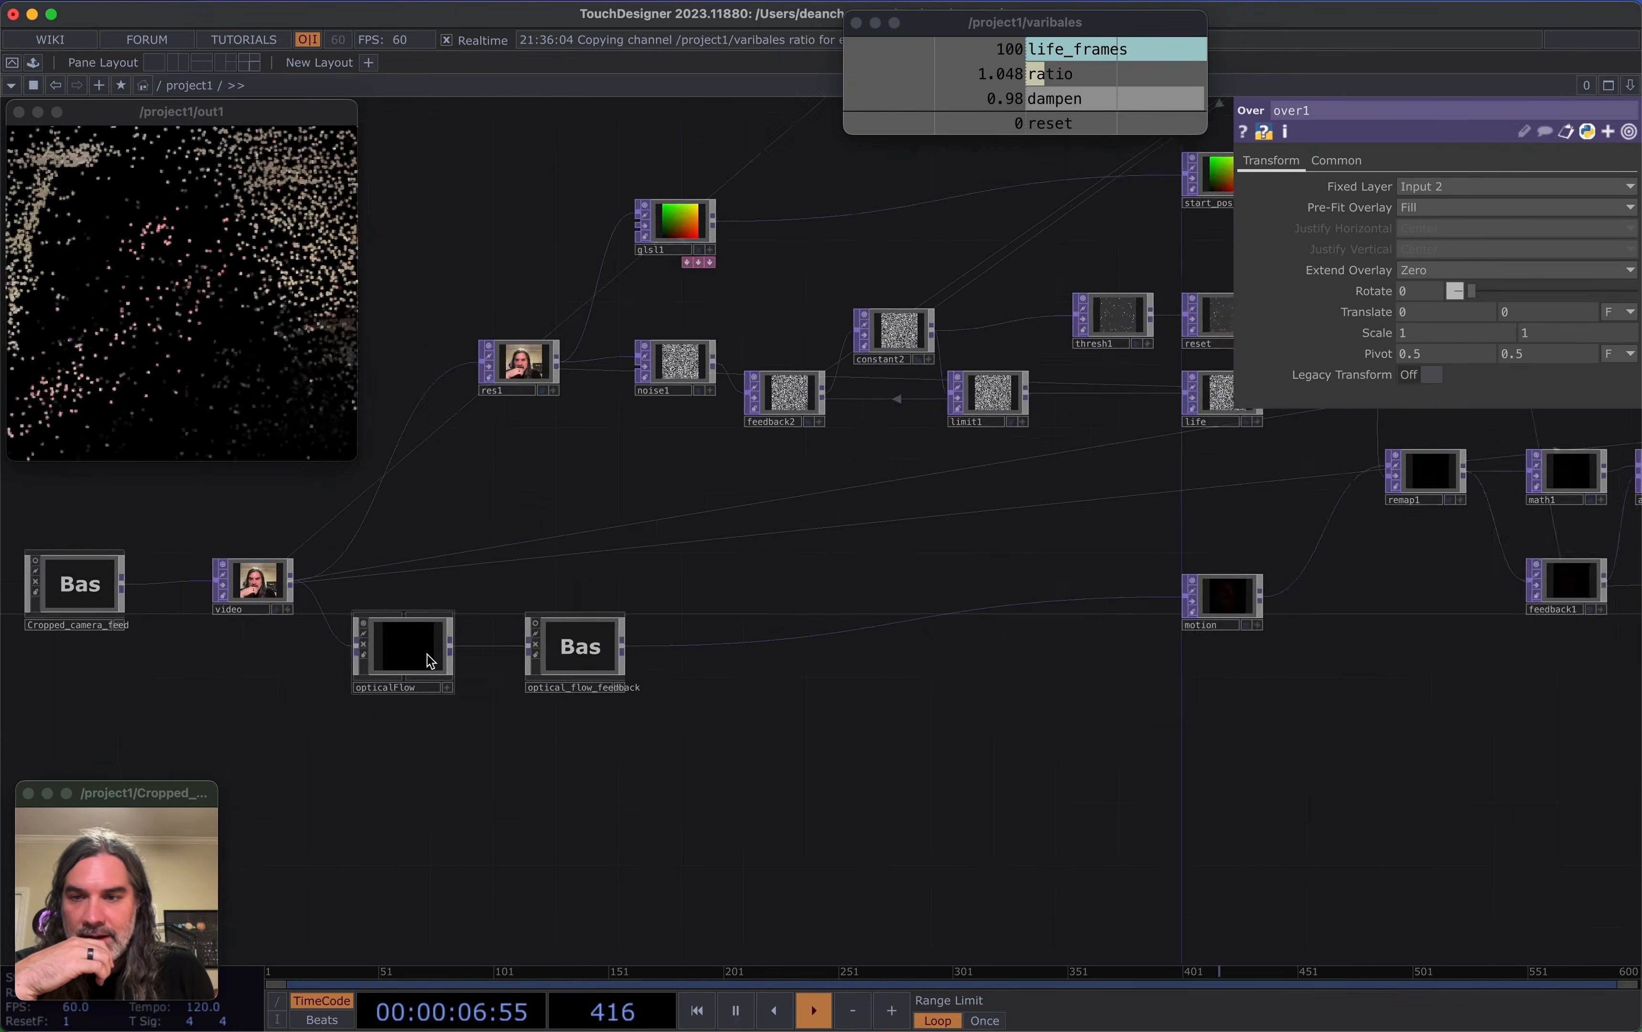
pyautogui.click(429, 659)
pyautogui.click(1220, 186)
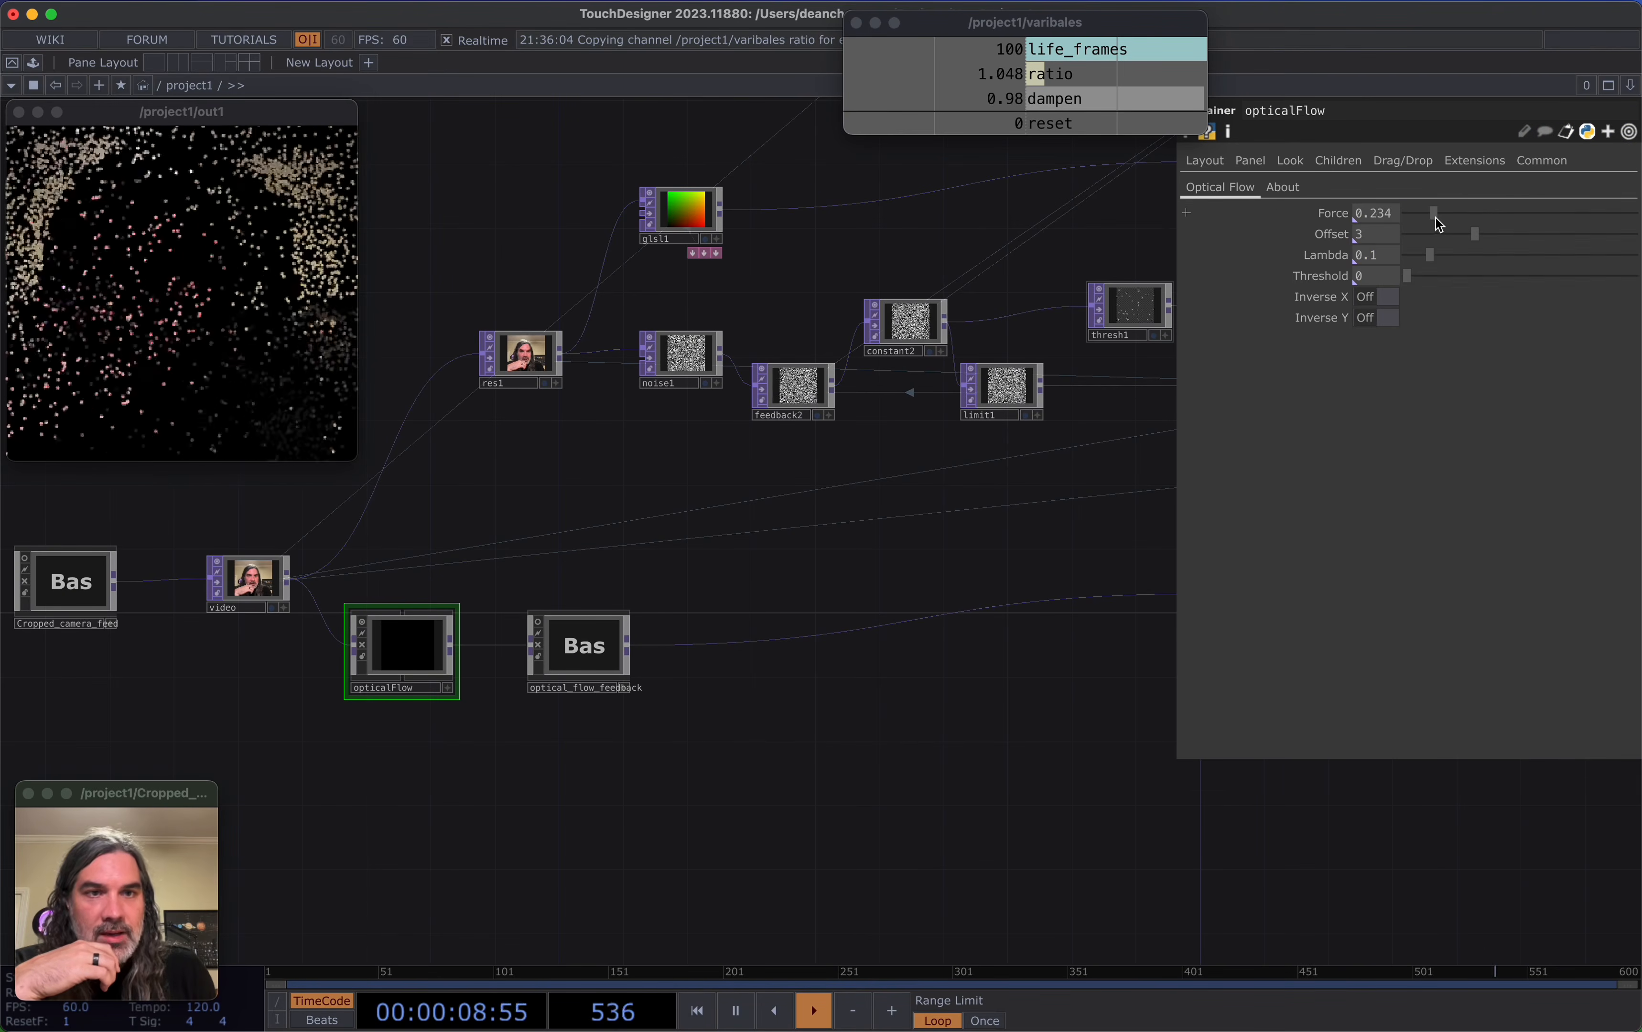
pyautogui.moveTo(1422, 217); pyautogui.dragTo(1415, 217)
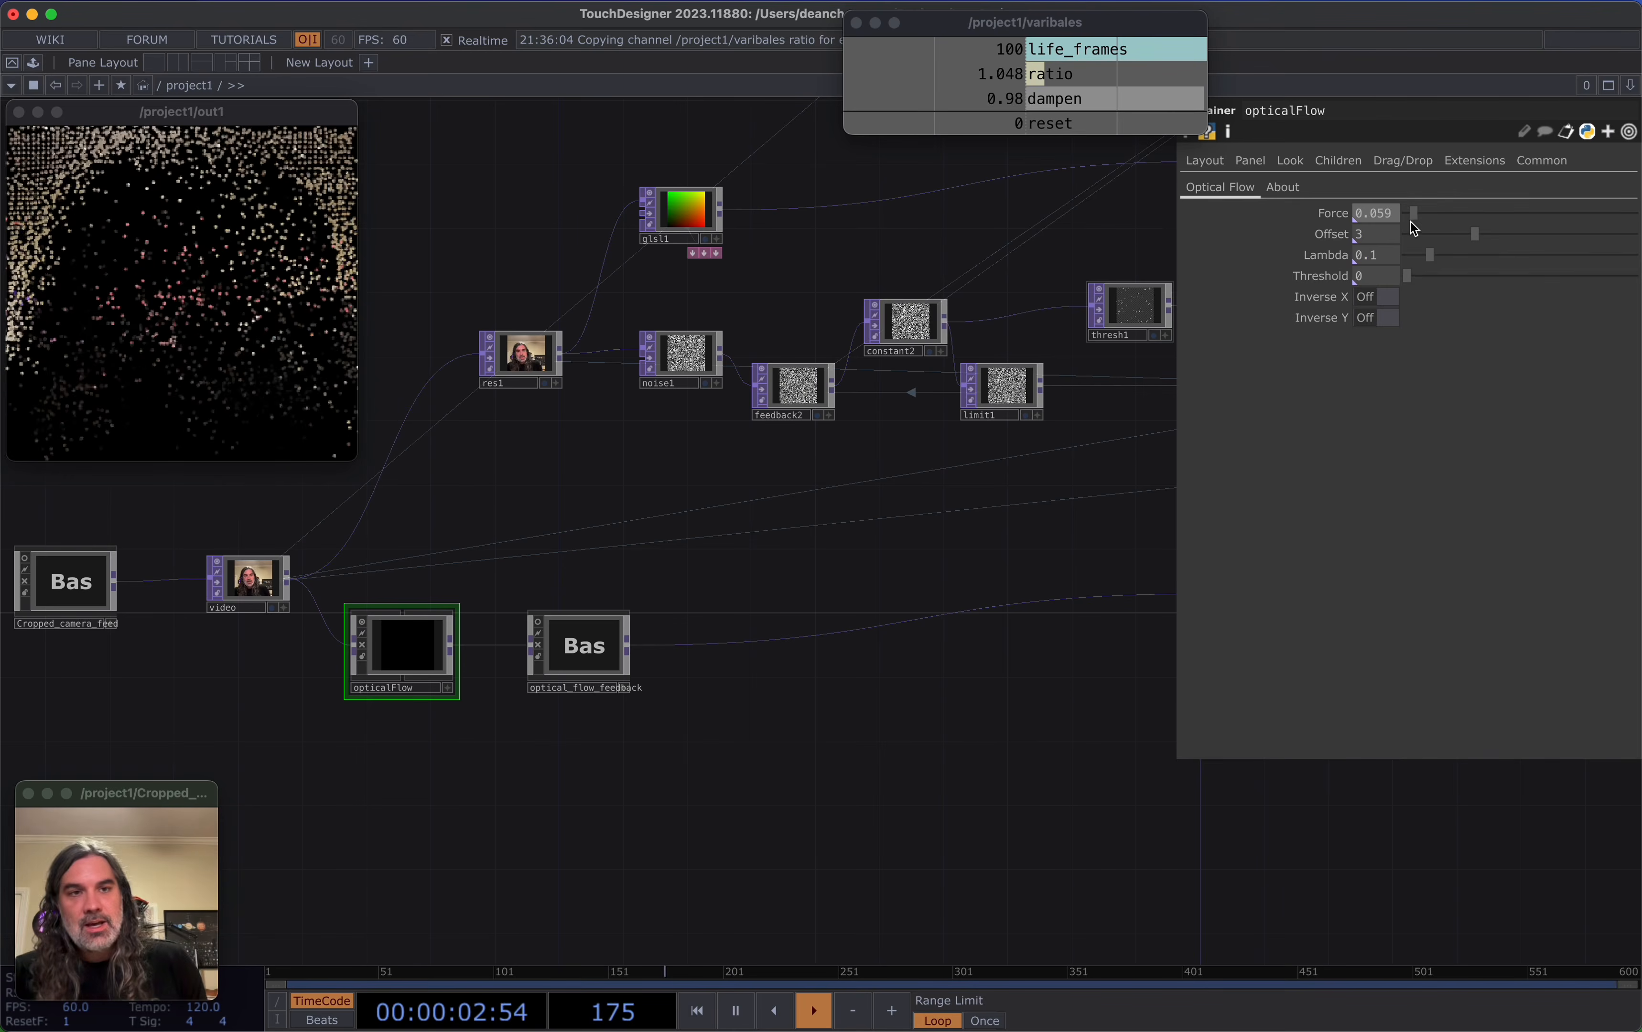
pyautogui.moveTo(1411, 217); pyautogui.dragTo(1410, 217)
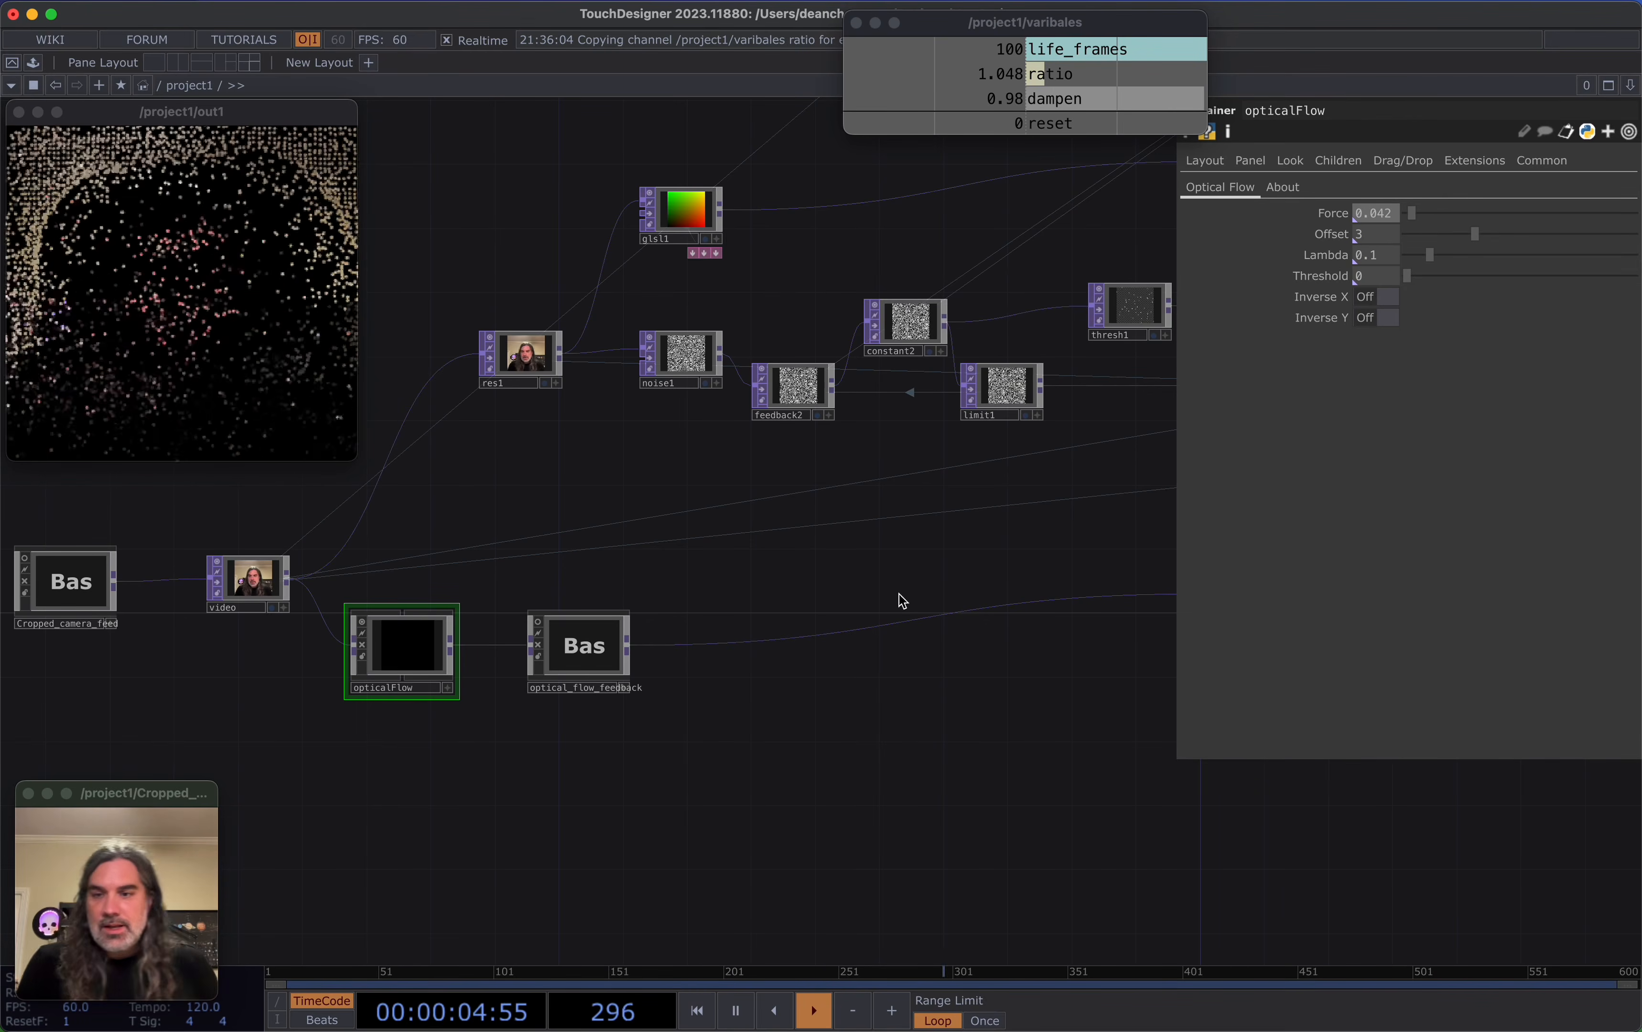
# Move the floating out1 viewer window down to just above the webcam preview
pyautogui.moveTo(209, 114); pyautogui.dragTo(204, 434)
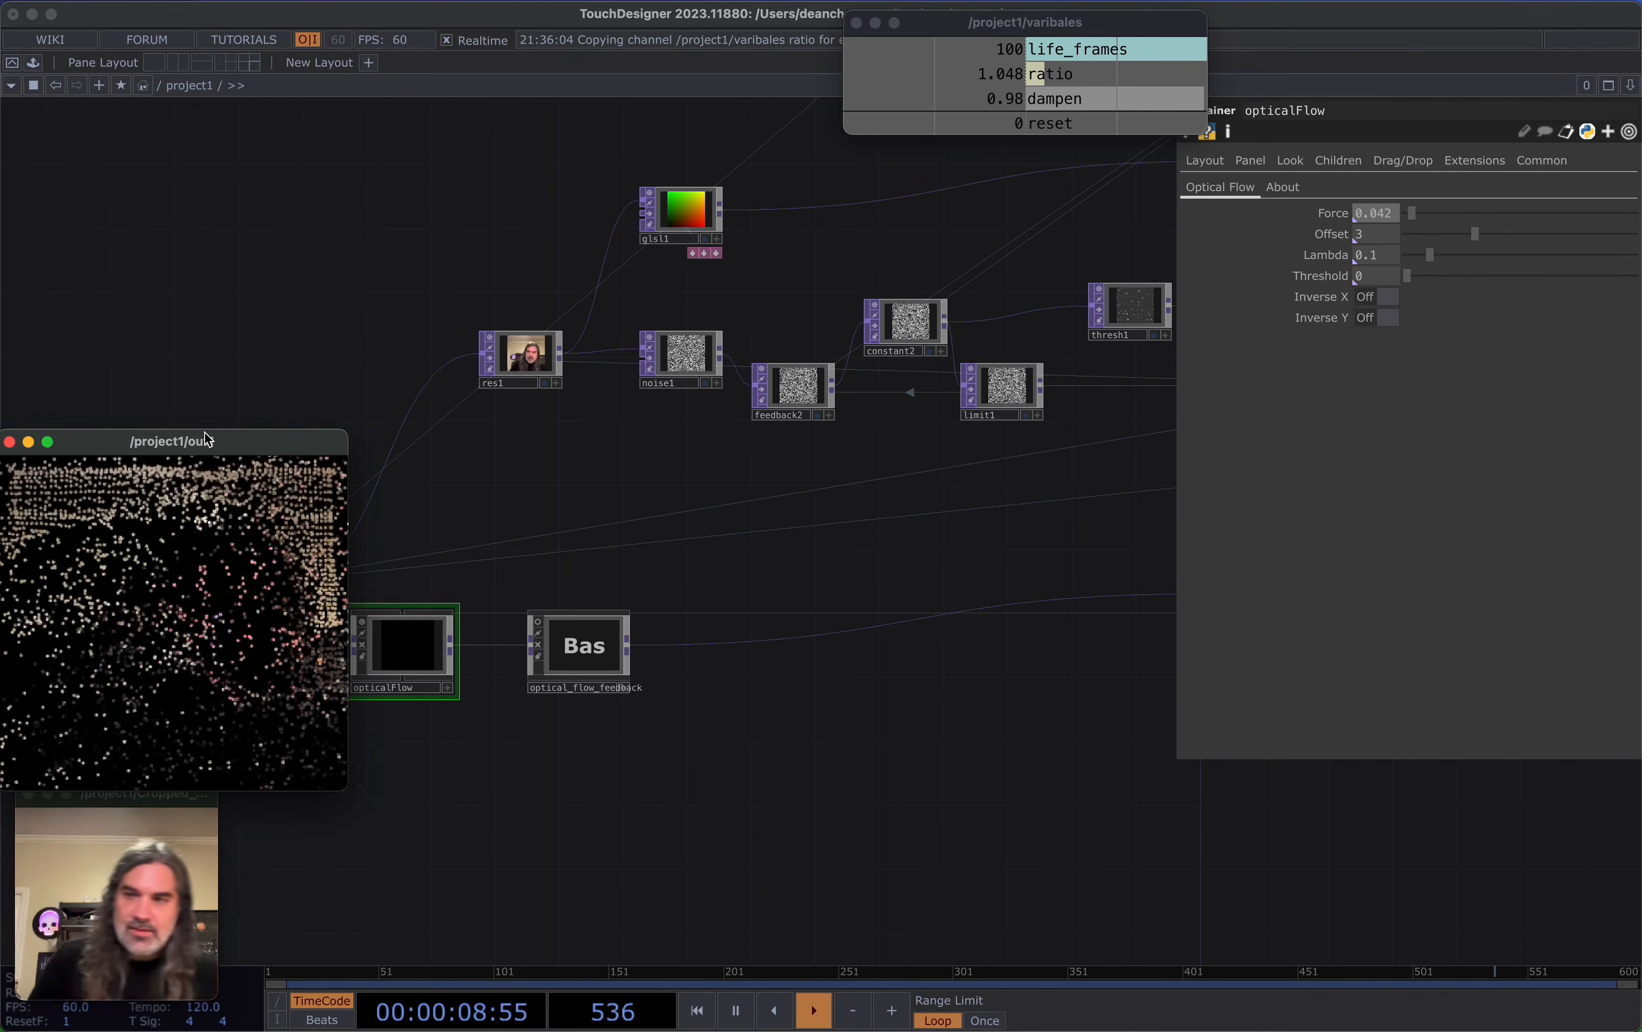
pyautogui.click(636, 789)
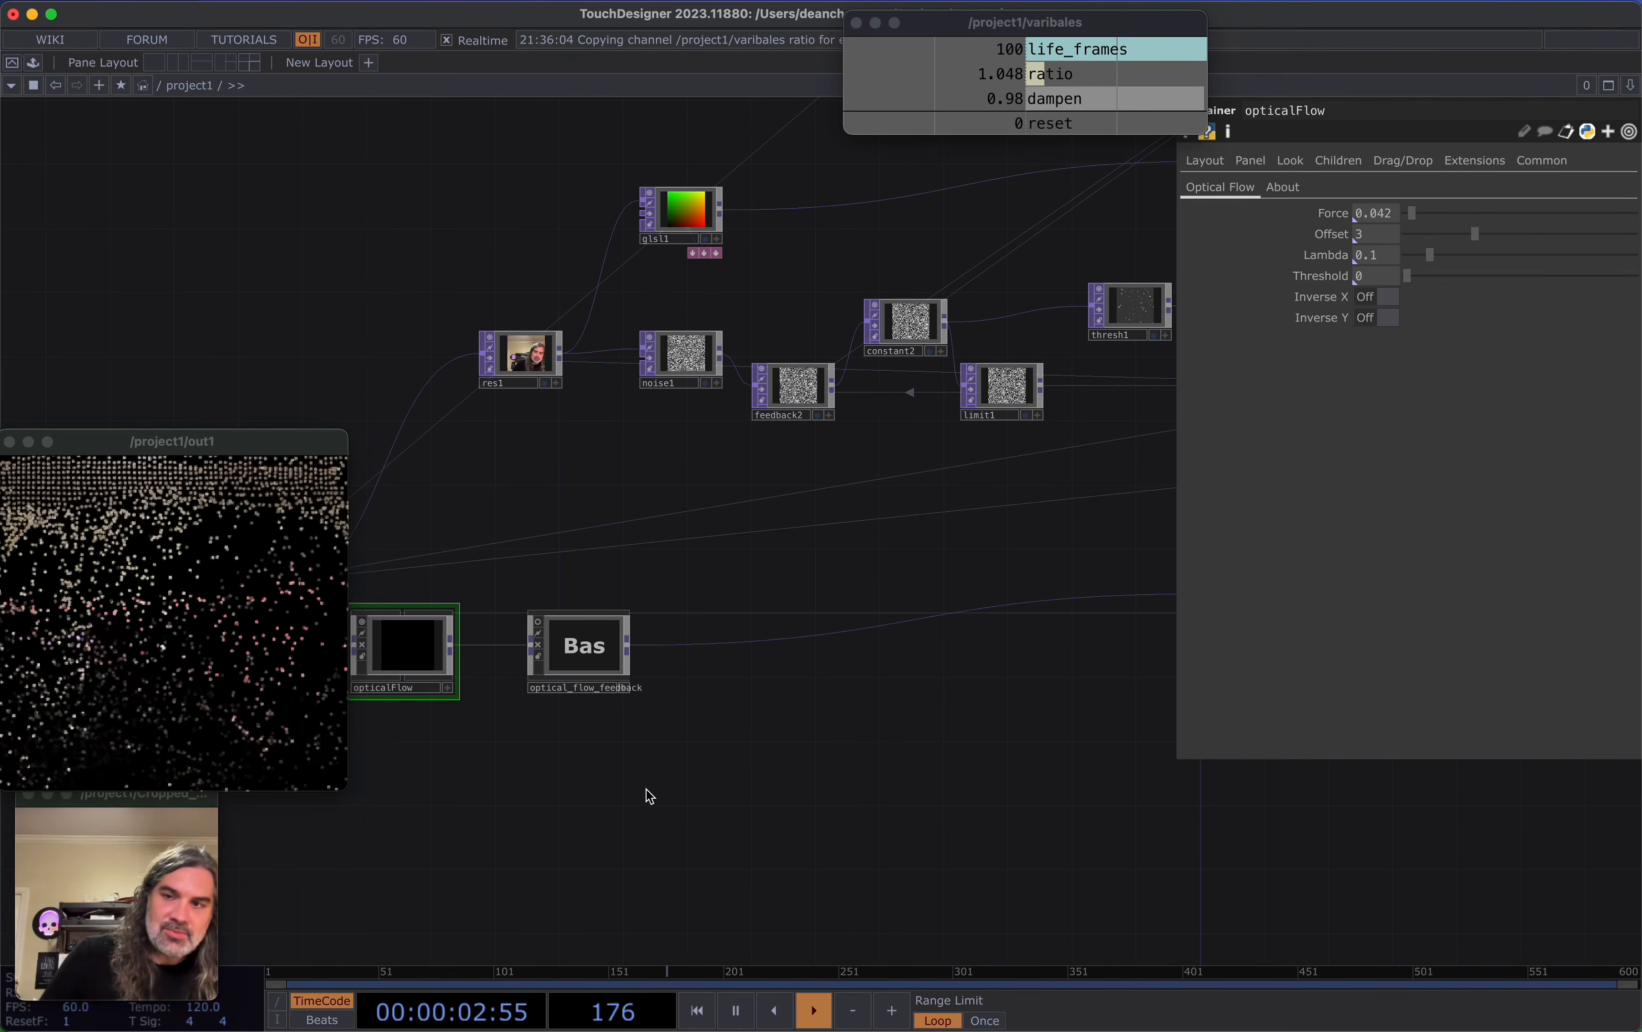
# Move the out1 viewer higher over the network and insert a Math TOP between math2 and add2
pyautogui.moveTo(266, 442); pyautogui.dragTo(320, 175)
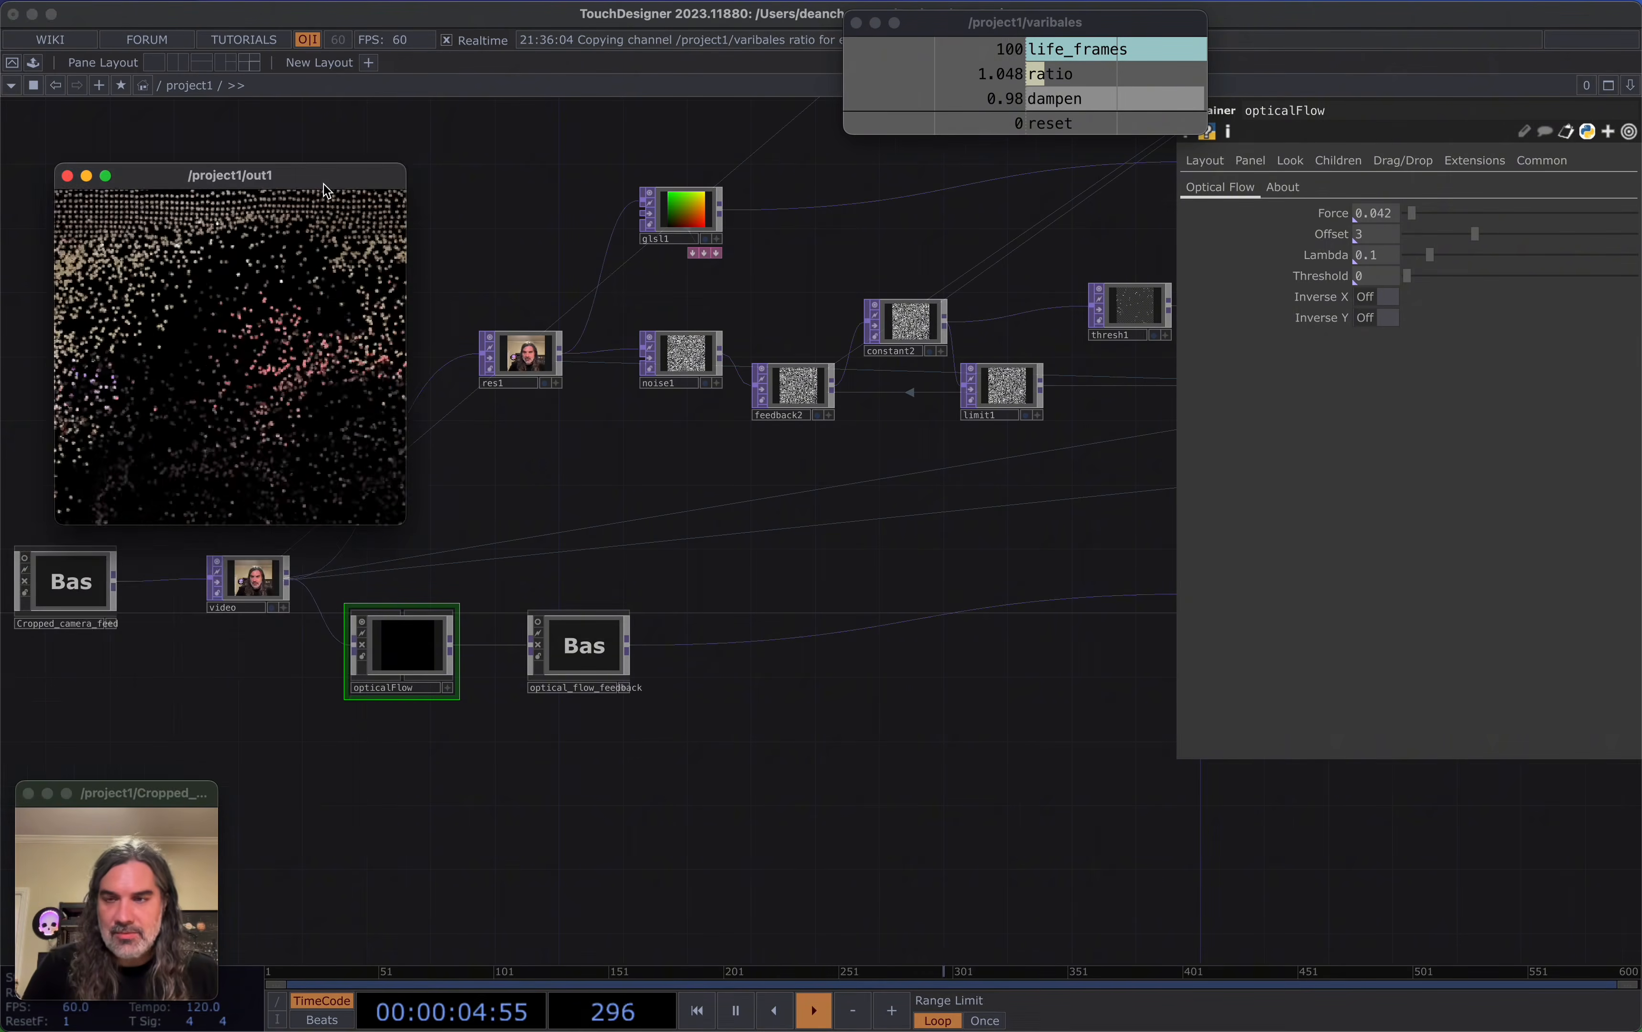
pyautogui.moveTo(752, 820); pyautogui.dragTo(682, 810)
pyautogui.scroll(-5, 684, 810)
pyautogui.scroll(6, 770, 696)
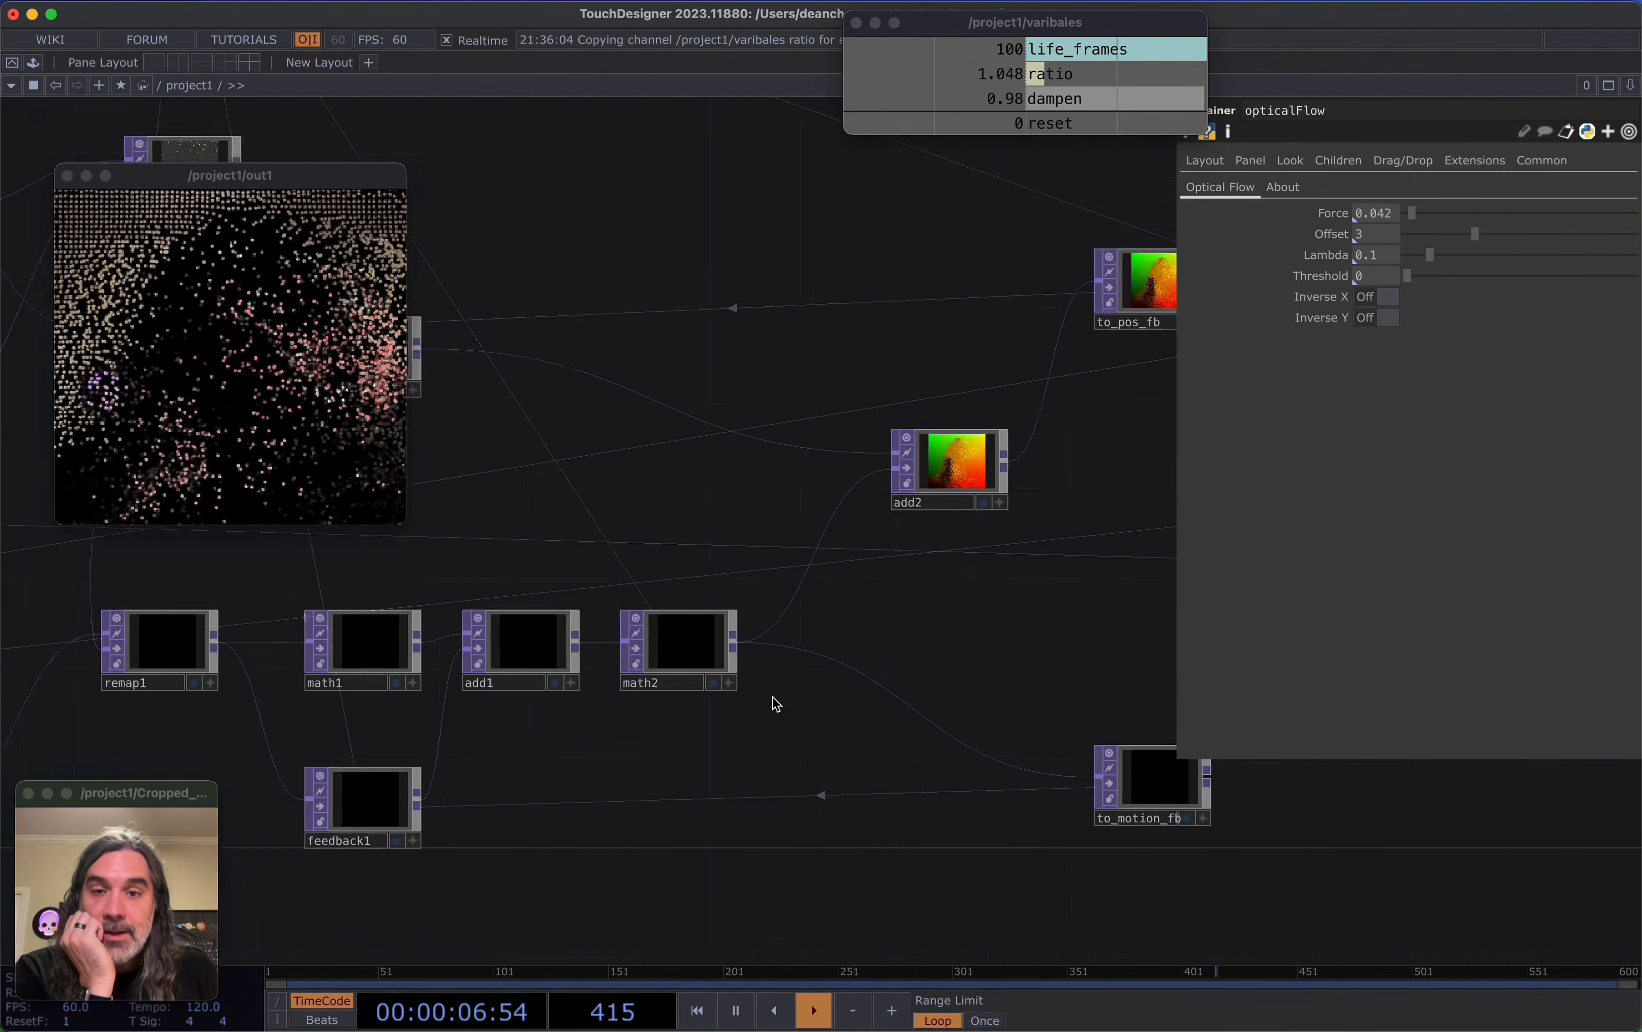
pyautogui.rightClick(828, 521)
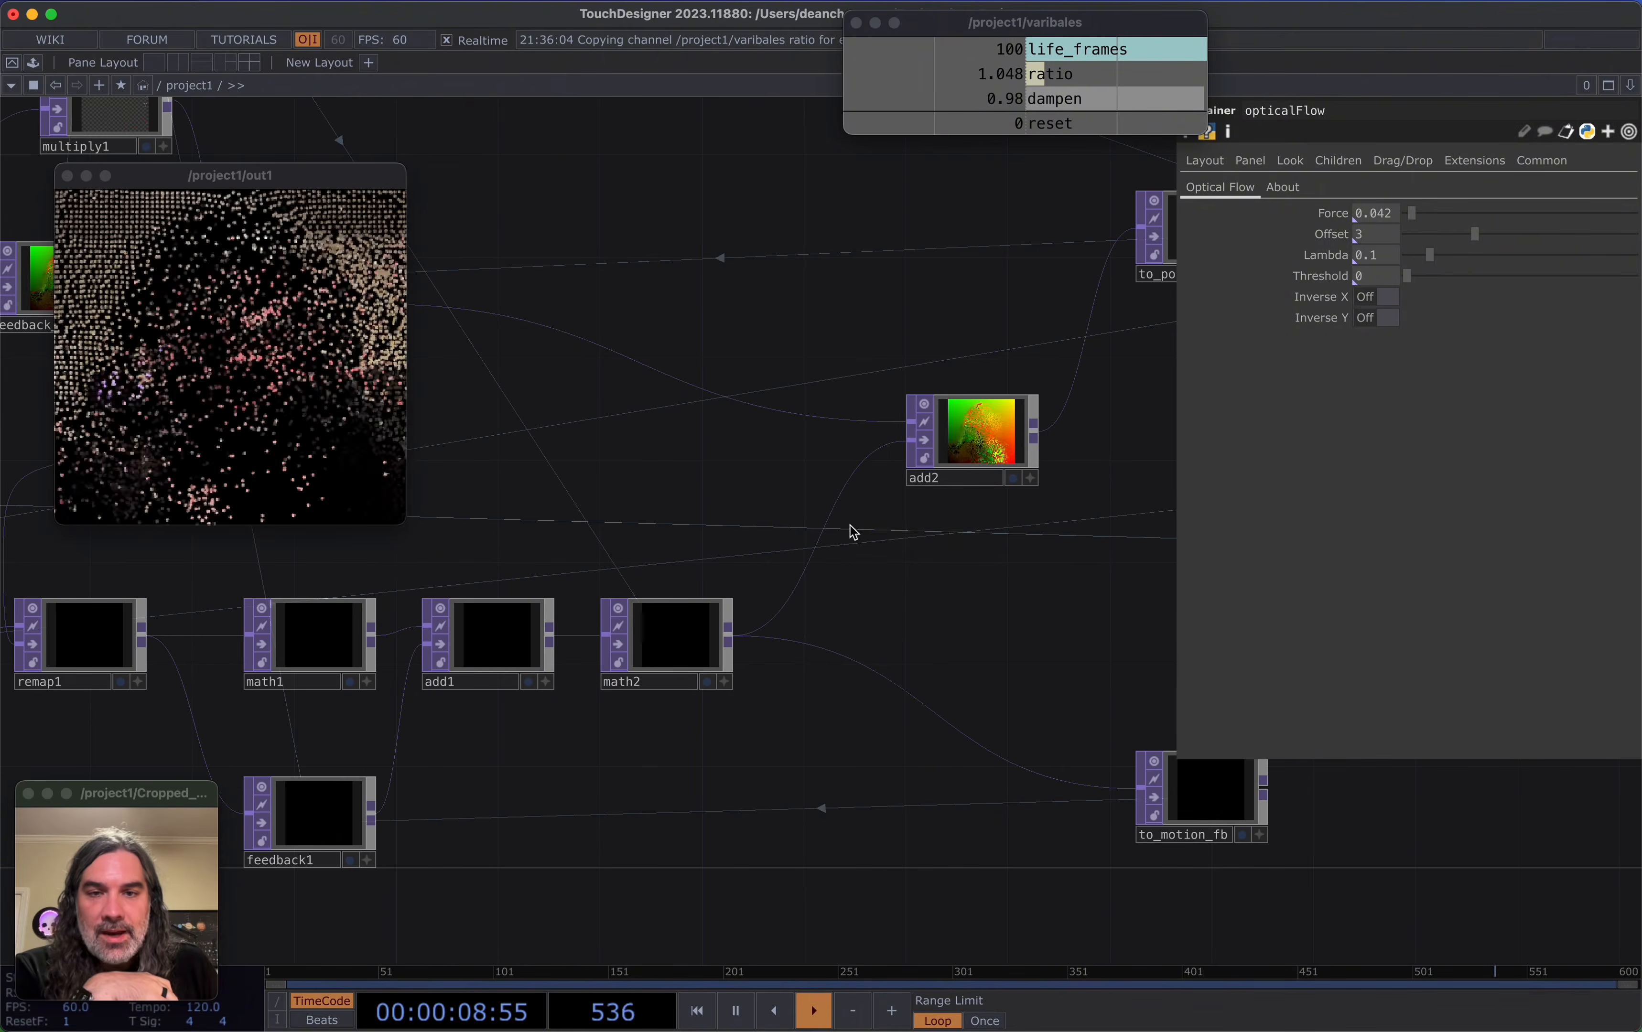
pyautogui.rightClick(832, 533)
pyautogui.click(850, 506)
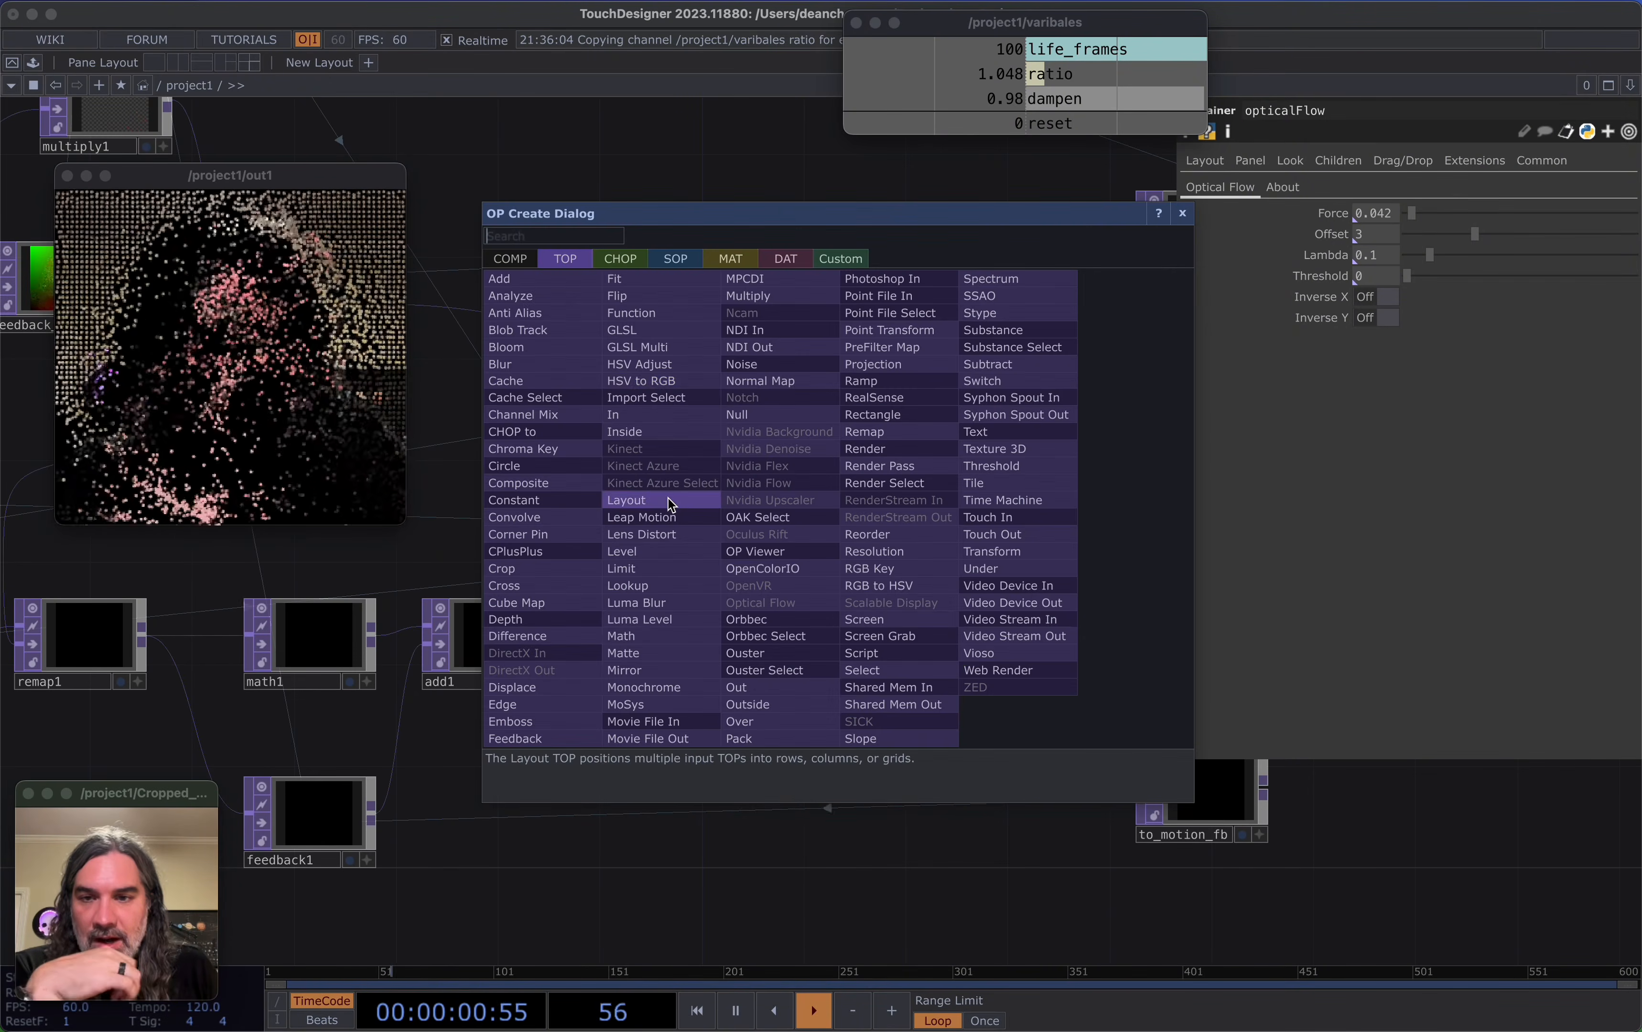
pyautogui.click(655, 642)
pyautogui.click(795, 543)
# Set Multiply of the Math TOP feeding add2 to -1 and move the out1 viewer slightly lower
pyautogui.click(1352, 160)
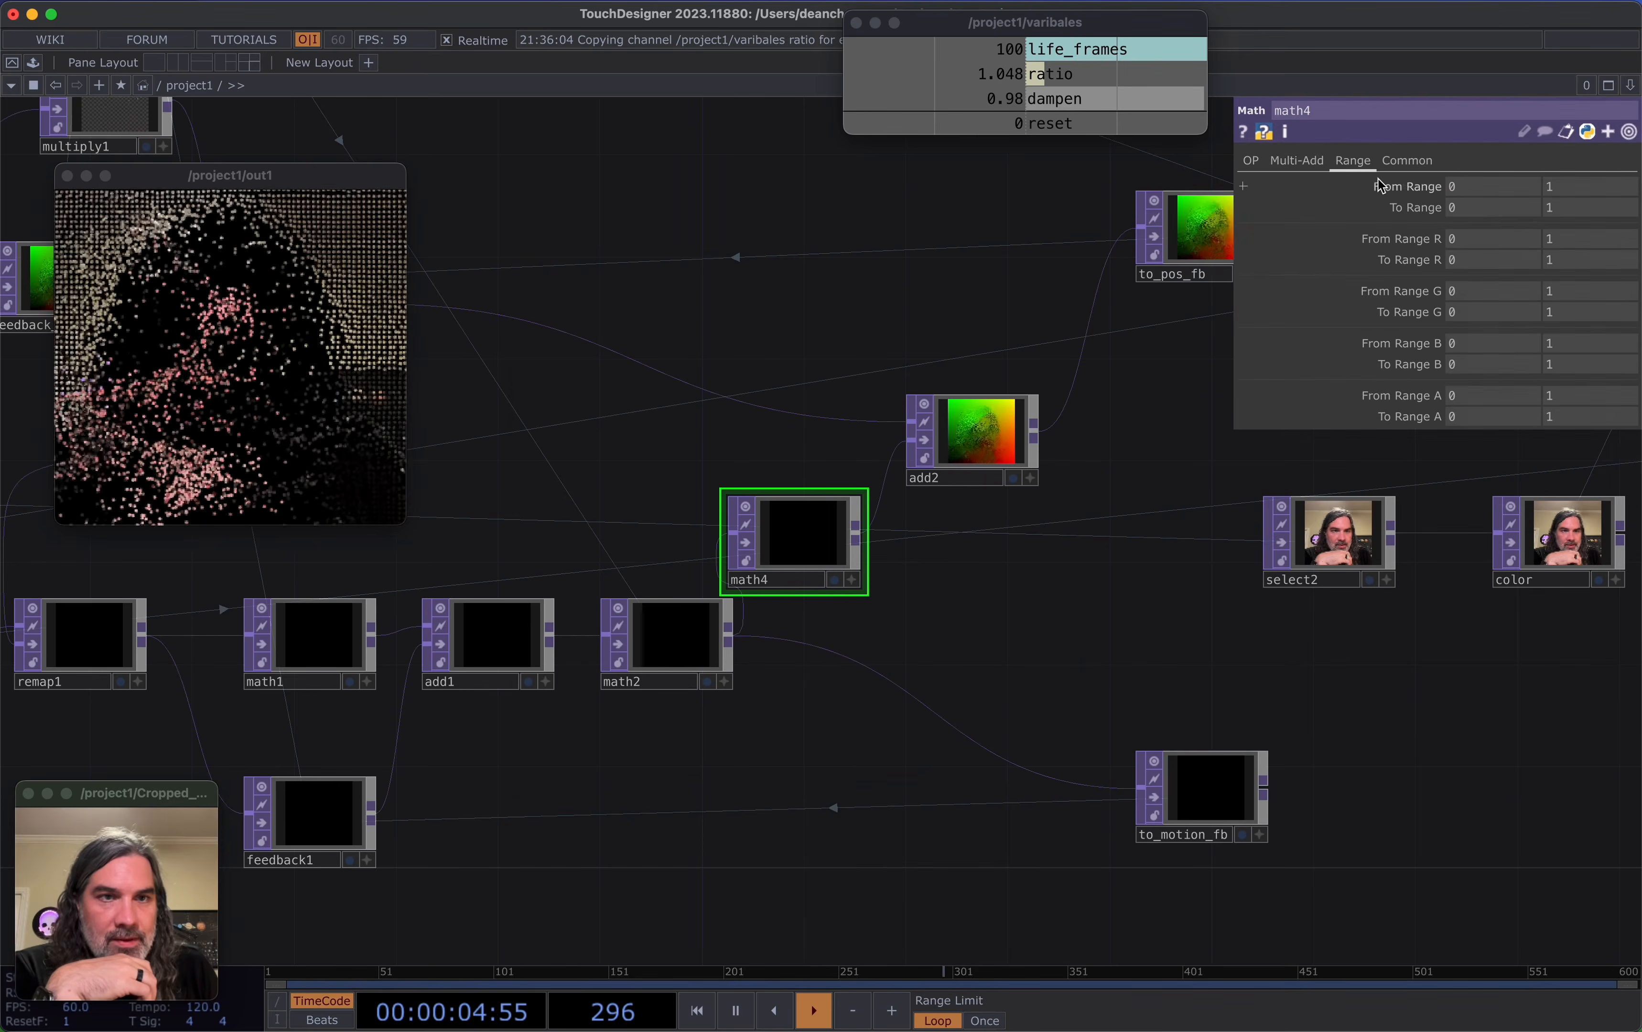
pyautogui.click(1297, 160)
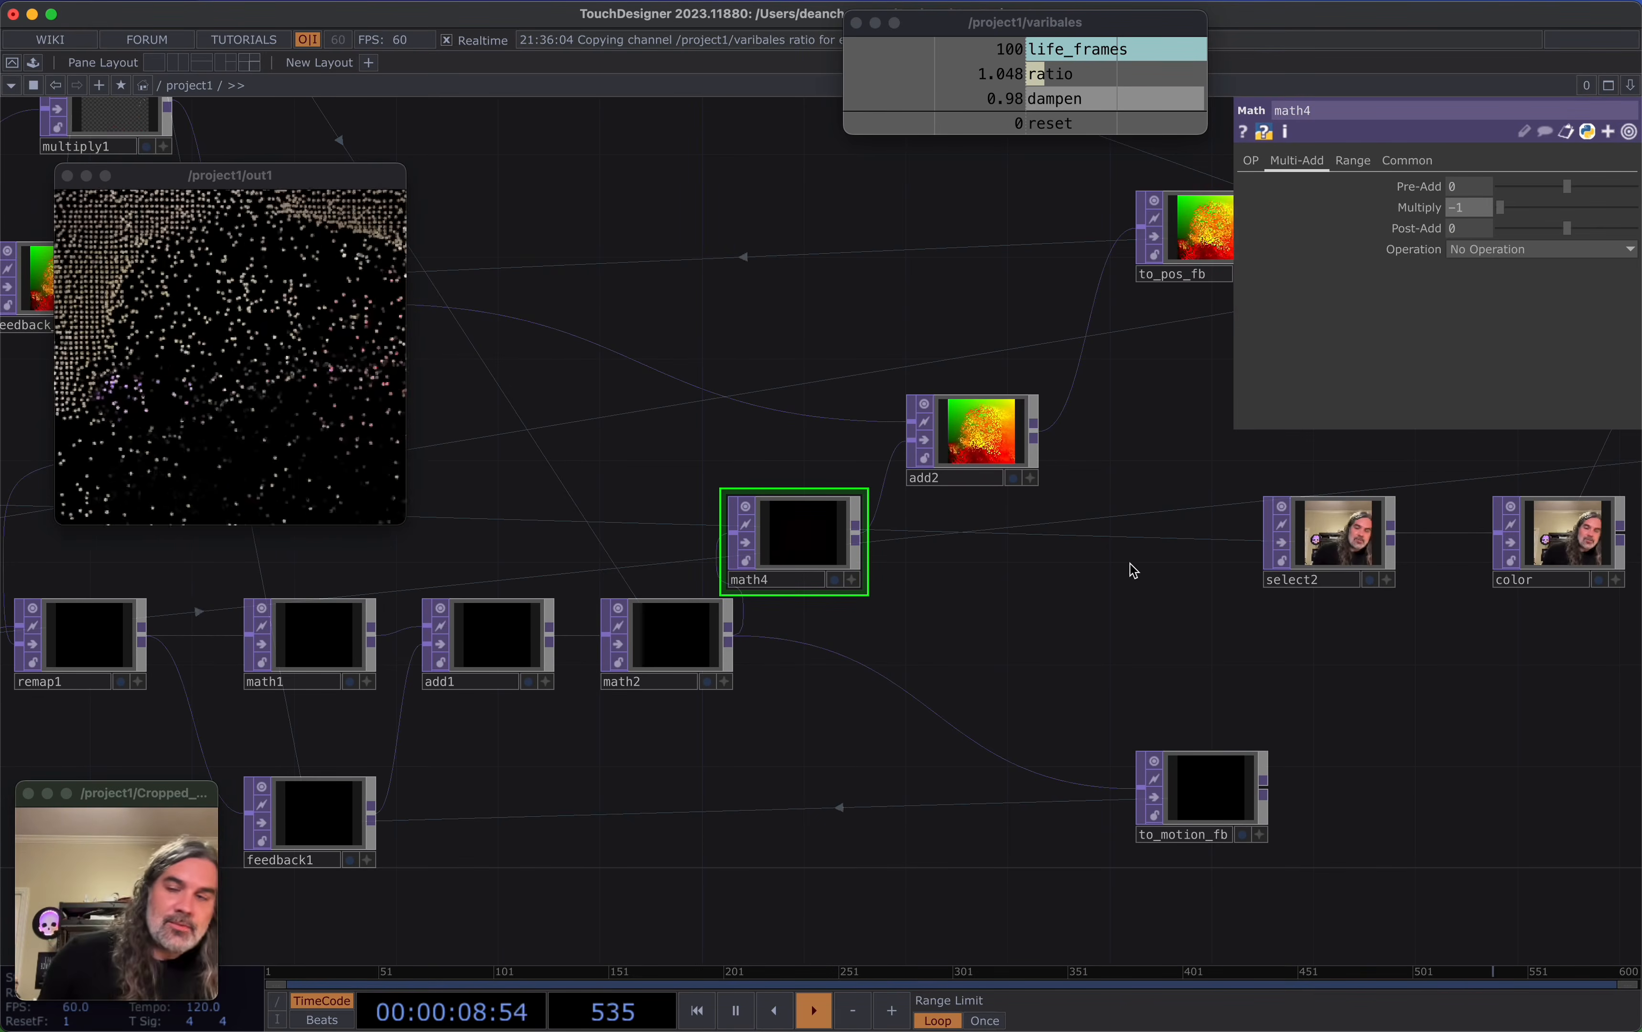
pyautogui.moveTo(331, 205); pyautogui.dragTo(319, 372)
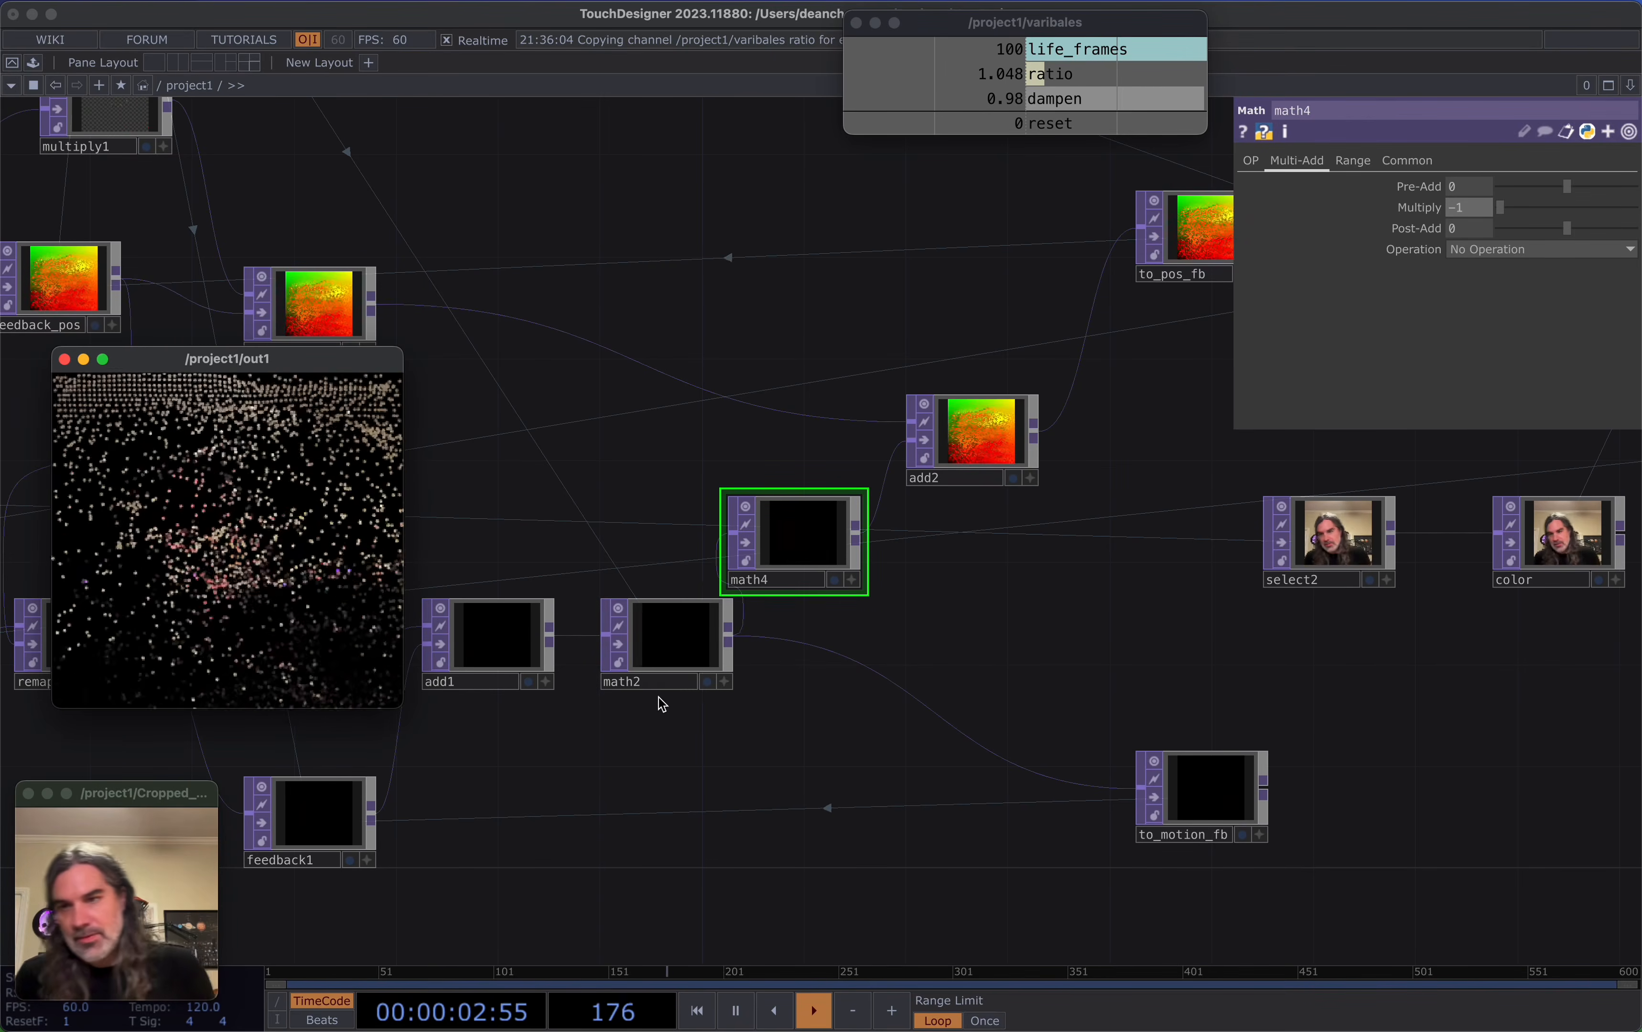
# Reposition select1 directly below render1 in the network
pyautogui.moveTo(599, 689); pyautogui.dragTo(355, 703)
pyautogui.scroll(-3, 469, 738)
pyautogui.moveTo(764, 820); pyautogui.dragTo(565, 821)
pyautogui.moveTo(1137, 727); pyautogui.dragTo(616, 872)
pyautogui.scroll(1, 546, 620)
pyautogui.moveTo(546, 619); pyautogui.dragTo(781, 543)
pyautogui.scroll(2, 781, 543)
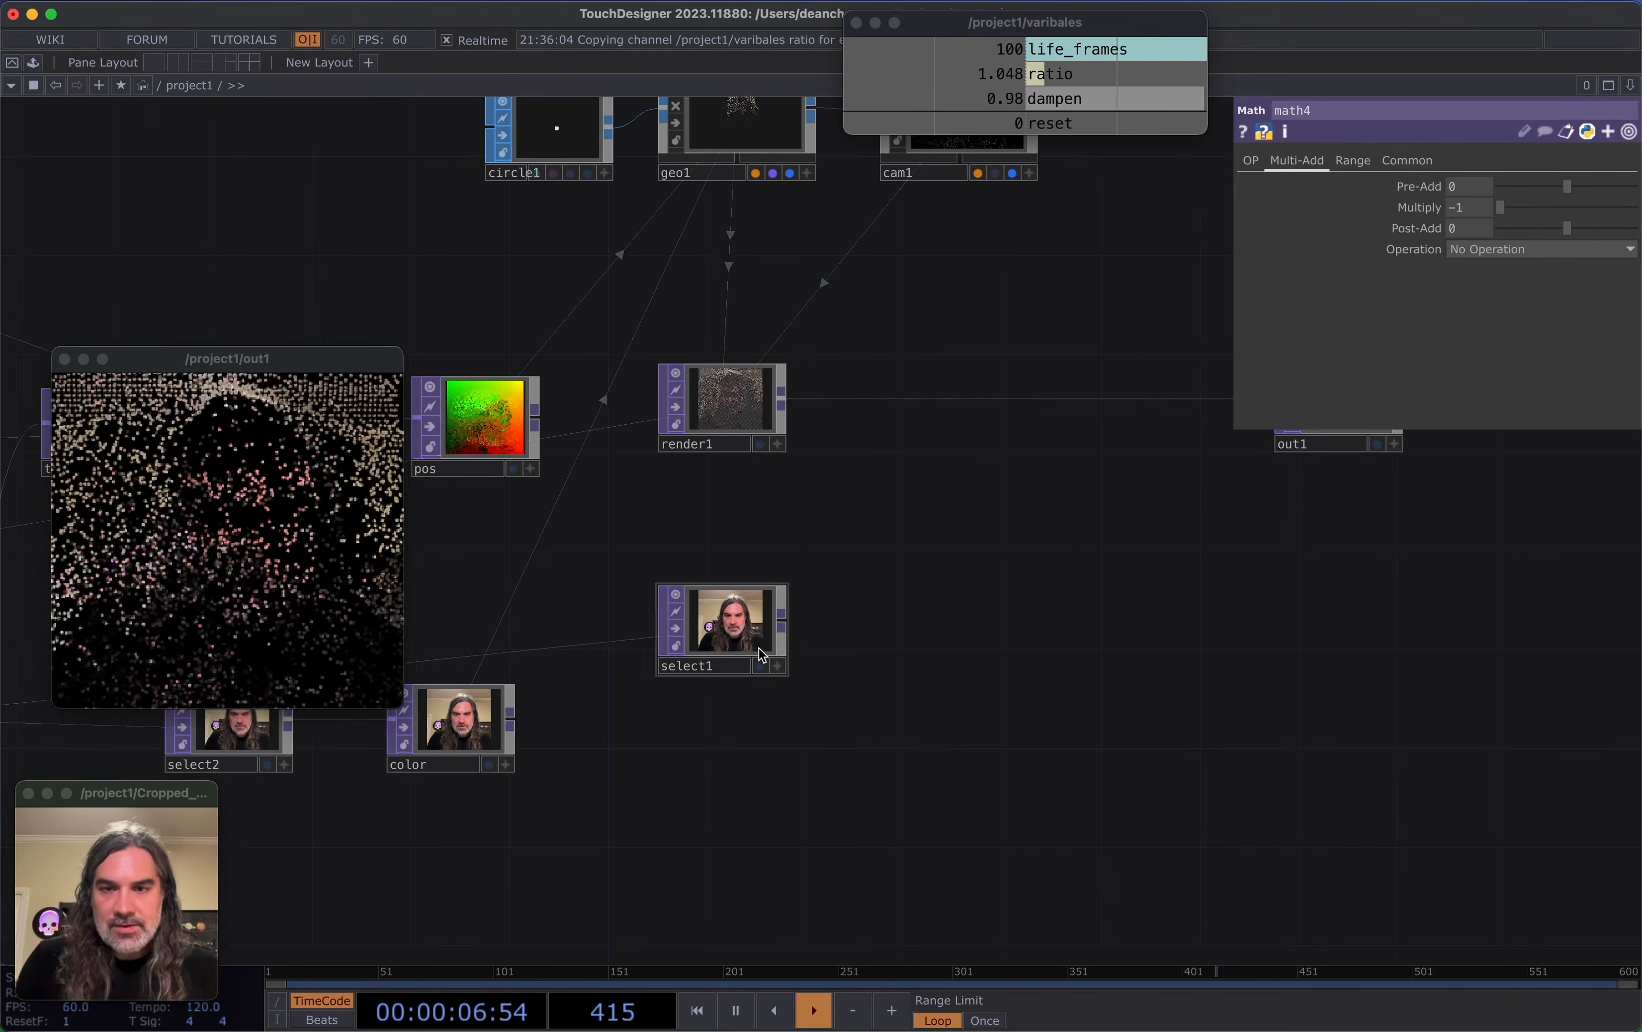
pyautogui.moveTo(733, 629); pyautogui.dragTo(730, 533)
# Insert an Over TOP between render1 and out1, with select1 connected as its second input
pyautogui.scroll(2, 807, 479)
pyautogui.middleClick(743, 372)
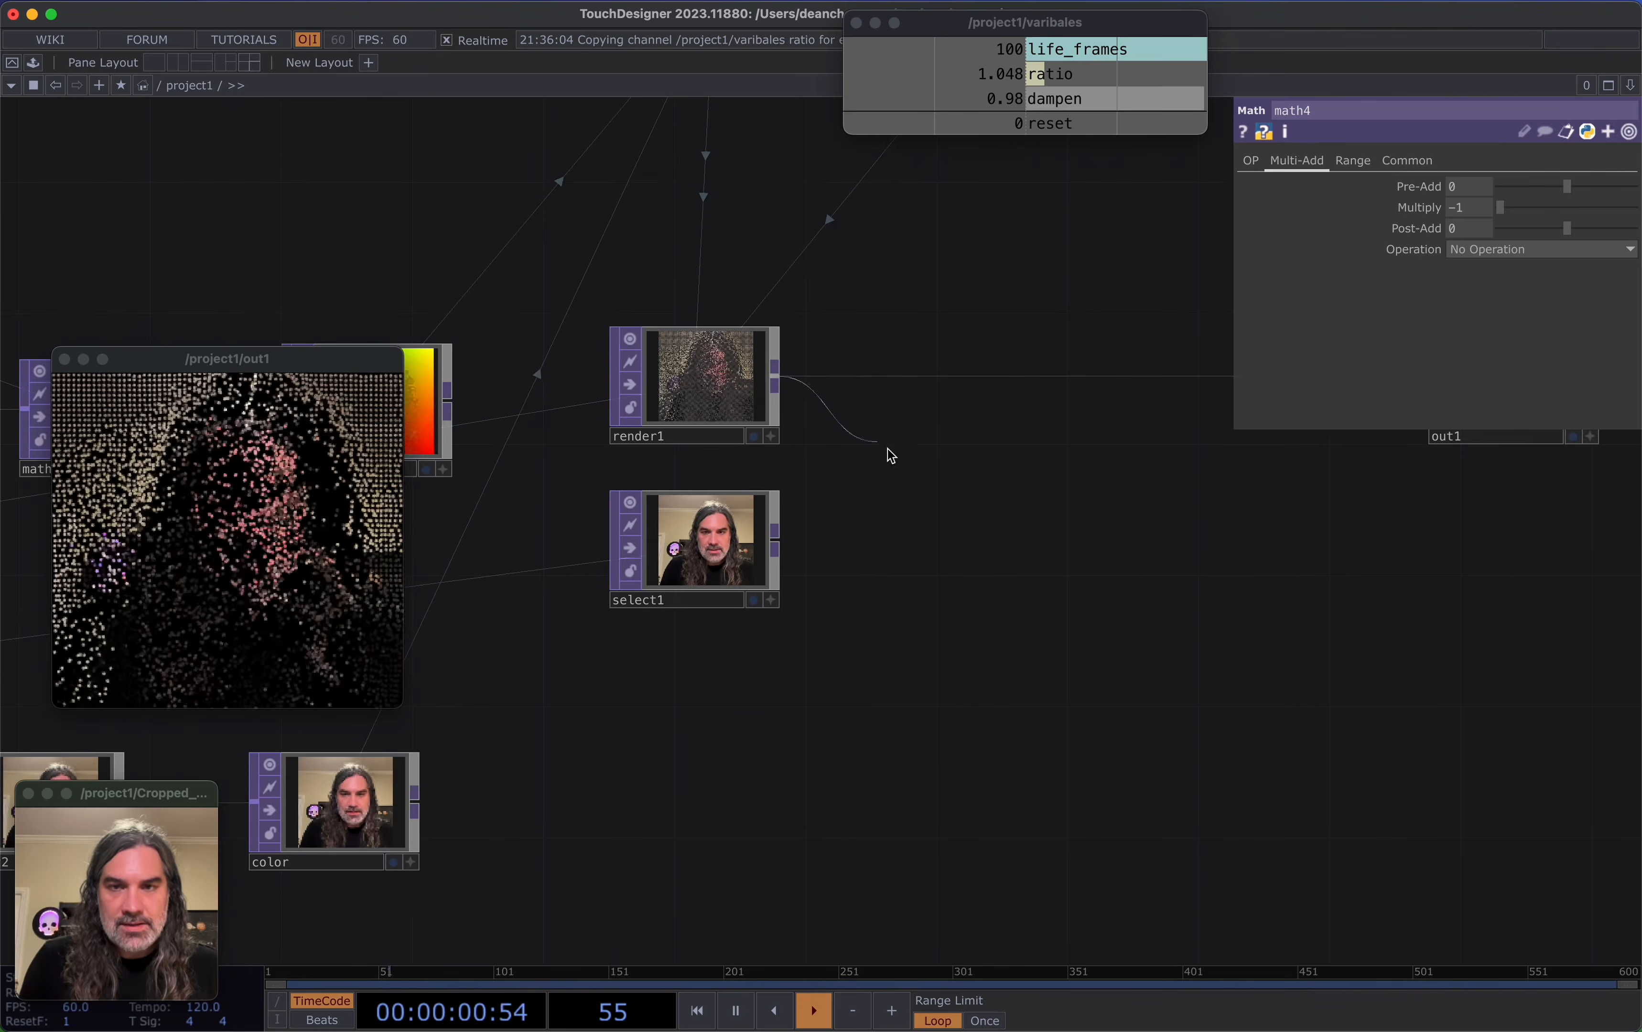
pyautogui.click(888, 449)
pyautogui.write('out')
pyautogui.click(825, 624)
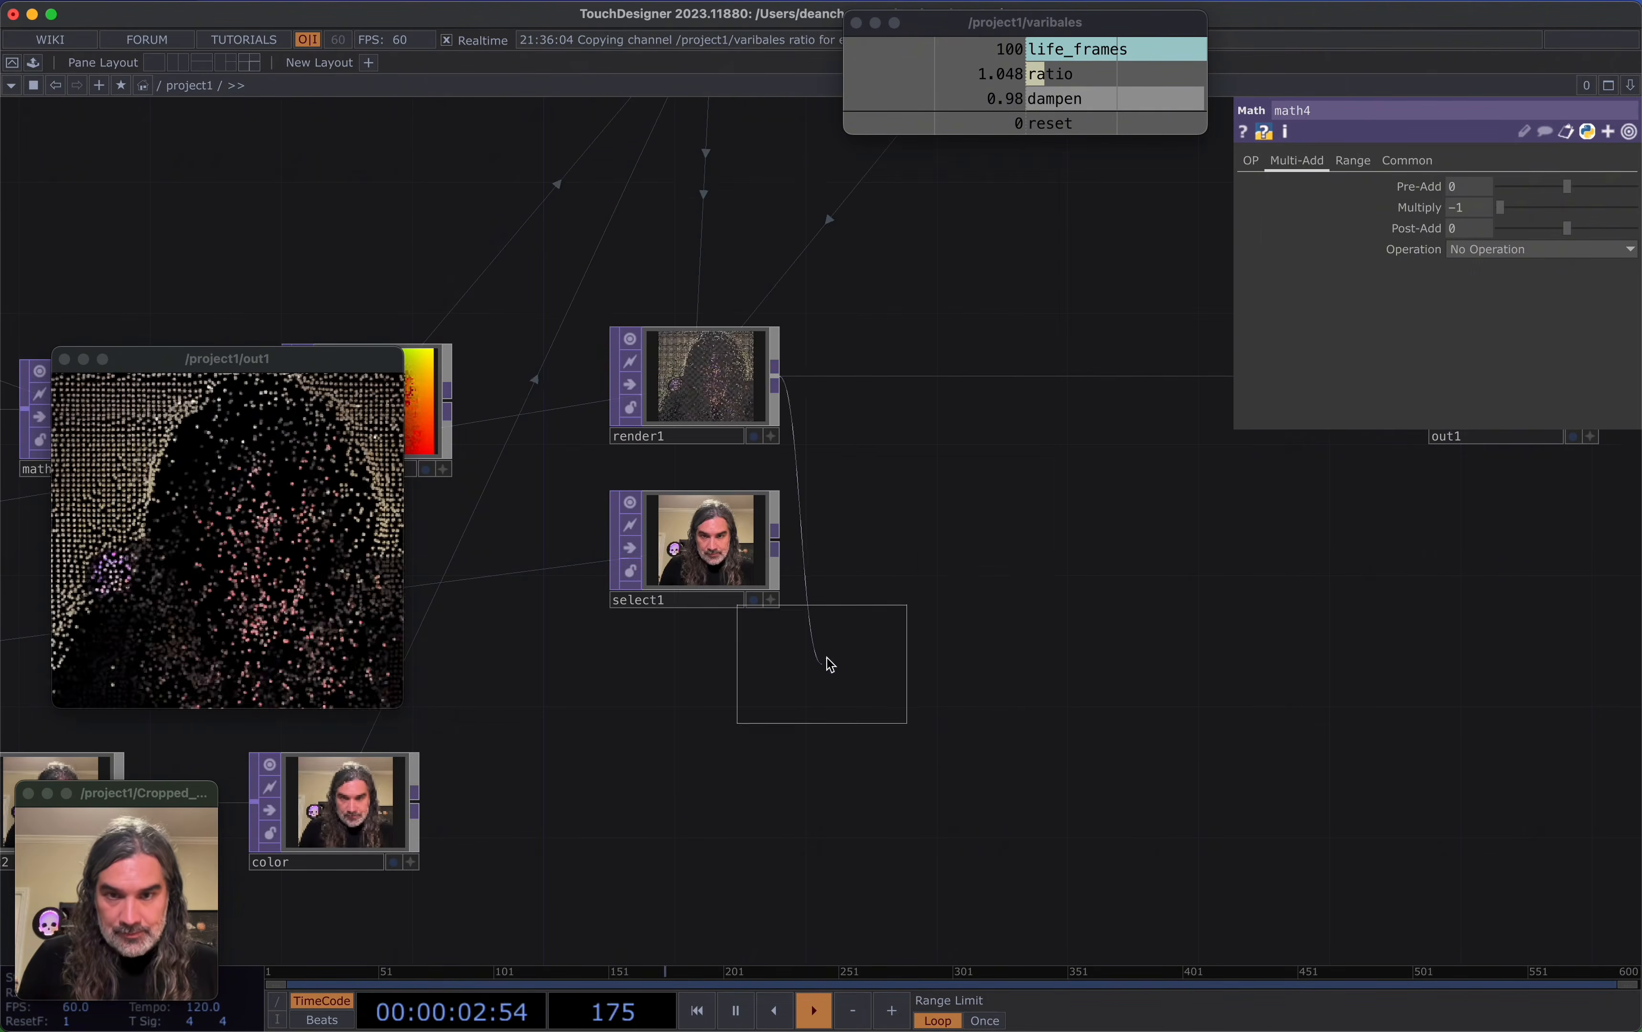
pyautogui.click(957, 511)
pyautogui.moveTo(781, 553); pyautogui.dragTo(958, 392)
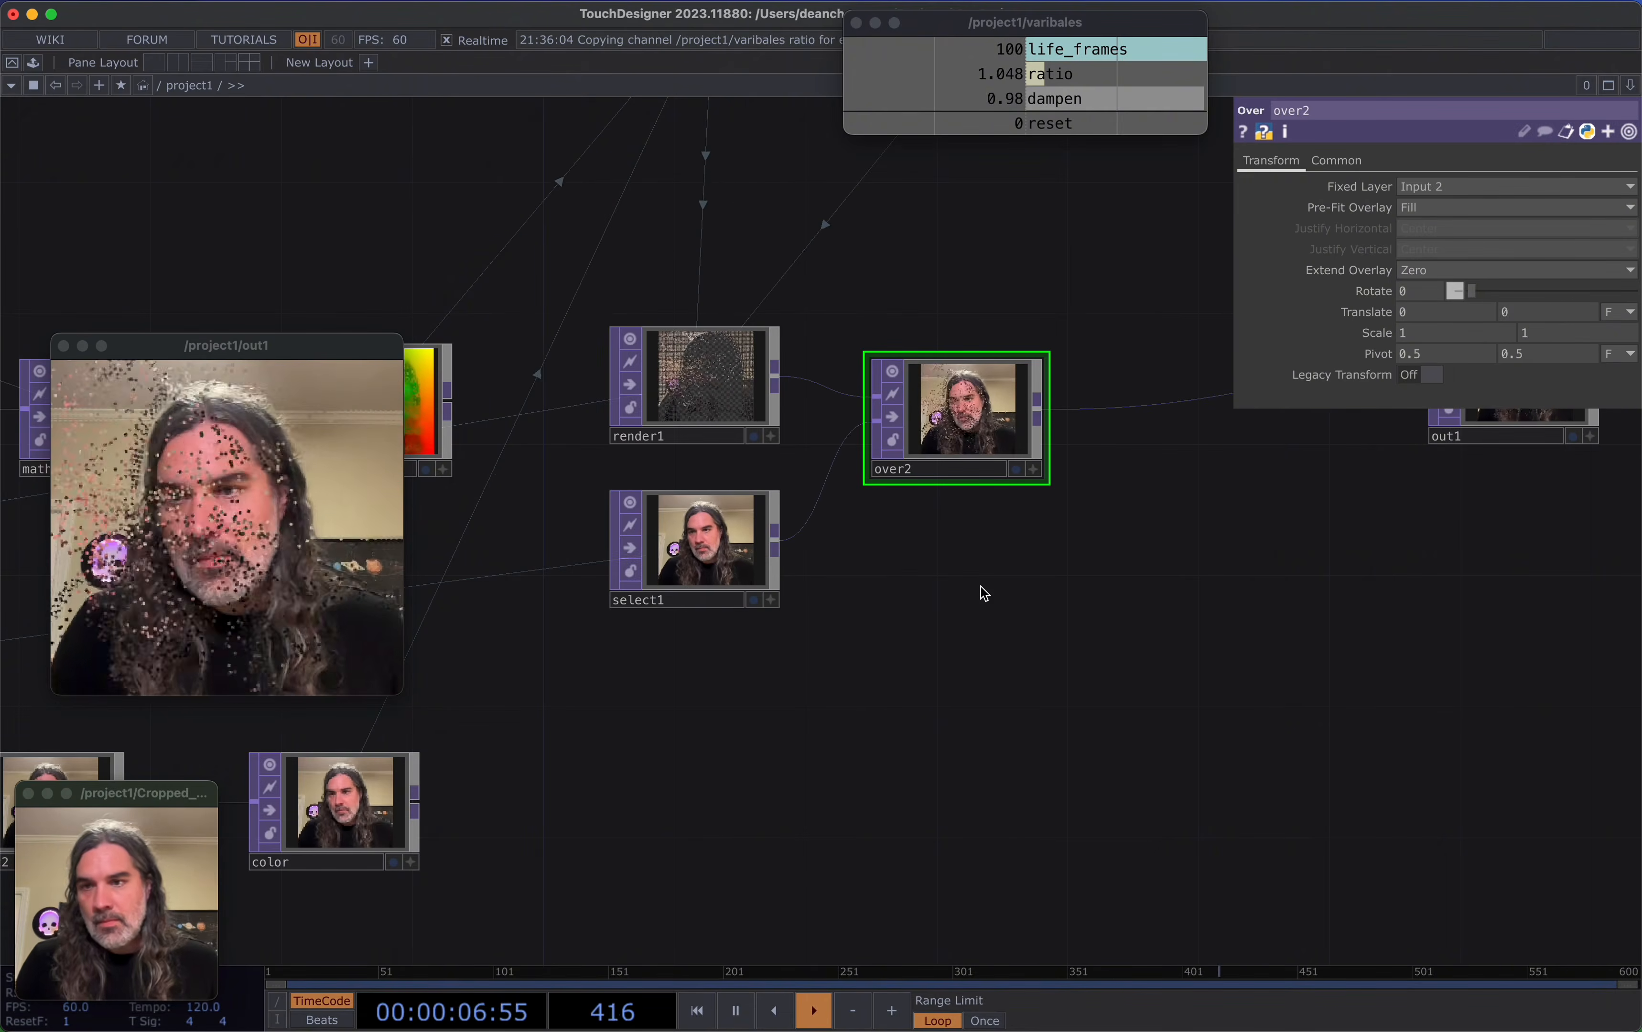
# Move the out1 viewer up and temporarily enlarge it to examine the particles over the webcam image
pyautogui.moveTo(320, 373); pyautogui.dragTo(443, 152)
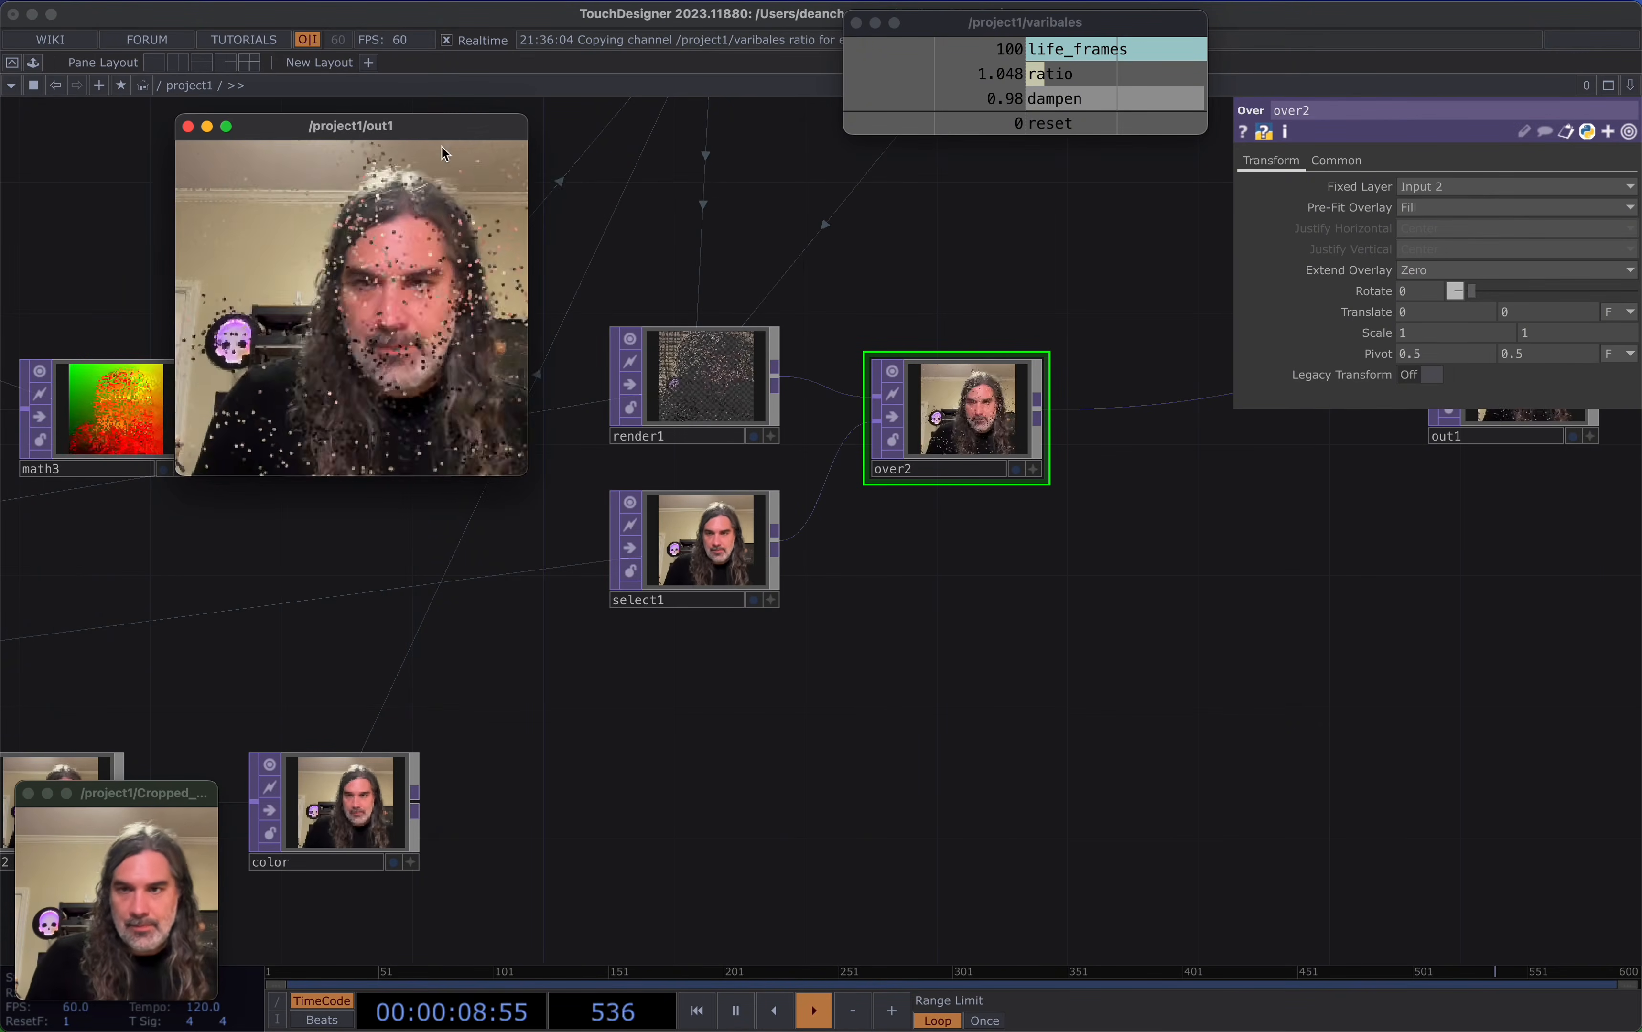
pyautogui.moveTo(524, 468); pyautogui.dragTo(1081, 796)
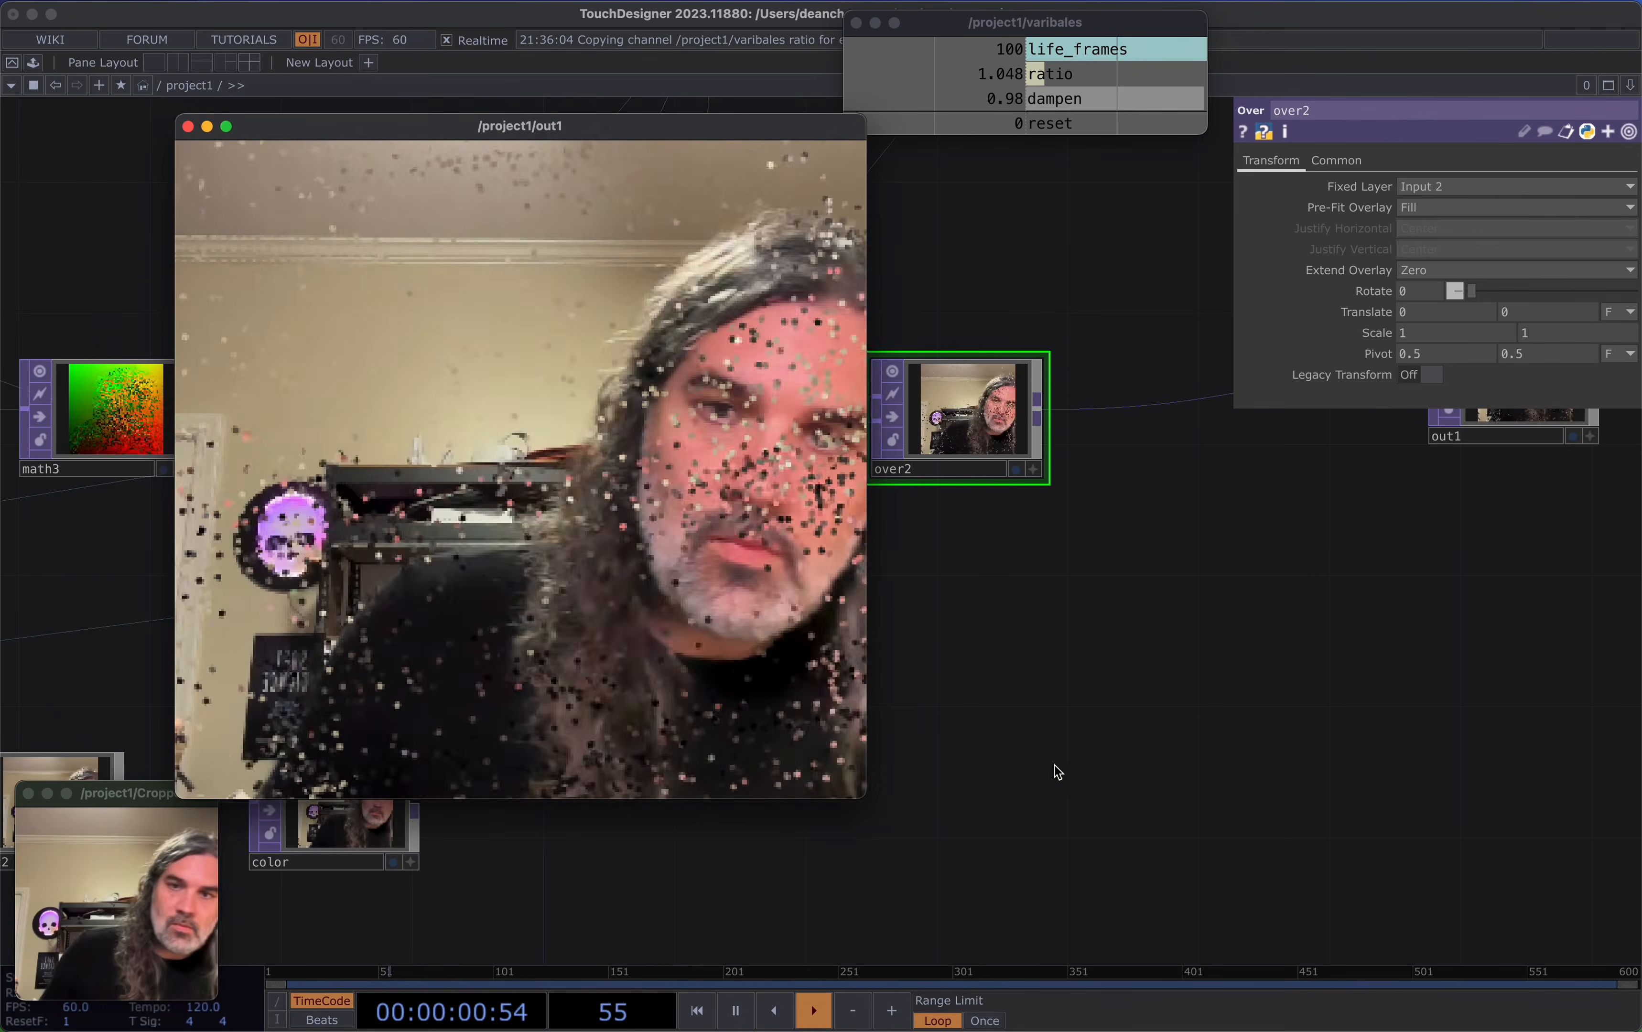
pyautogui.moveTo(1013, 686); pyautogui.dragTo(1331, 705)
pyautogui.scroll(-1, 1331, 705)
pyautogui.moveTo(861, 797); pyautogui.dragTo(506, 454)
# Set the dampen value in constant1 to 0.90
pyautogui.moveTo(476, 605); pyautogui.dragTo(1414, 542)
pyautogui.moveTo(949, 573); pyautogui.dragTo(1454, 906)
pyautogui.moveTo(1070, 569); pyautogui.dragTo(1397, 685)
pyautogui.click(576, 505)
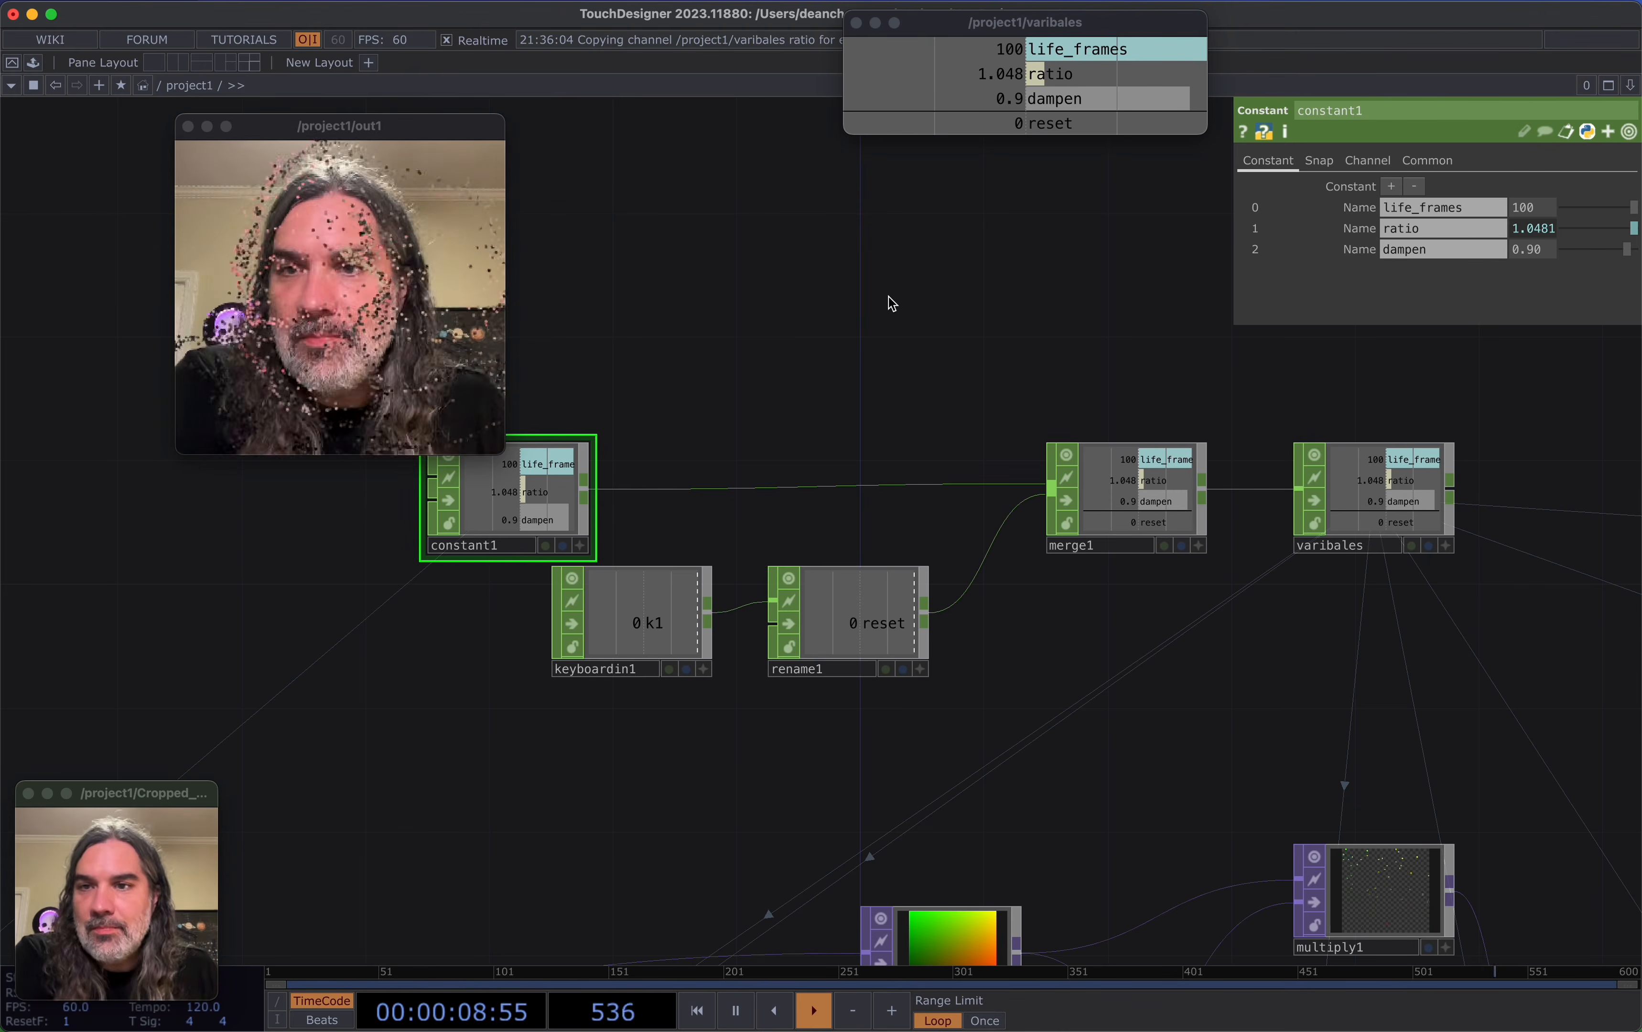
# Temporarily enlarge the out1 viewer to examine the particle motion with the new dampening
pyautogui.scroll(-10, 888, 294)
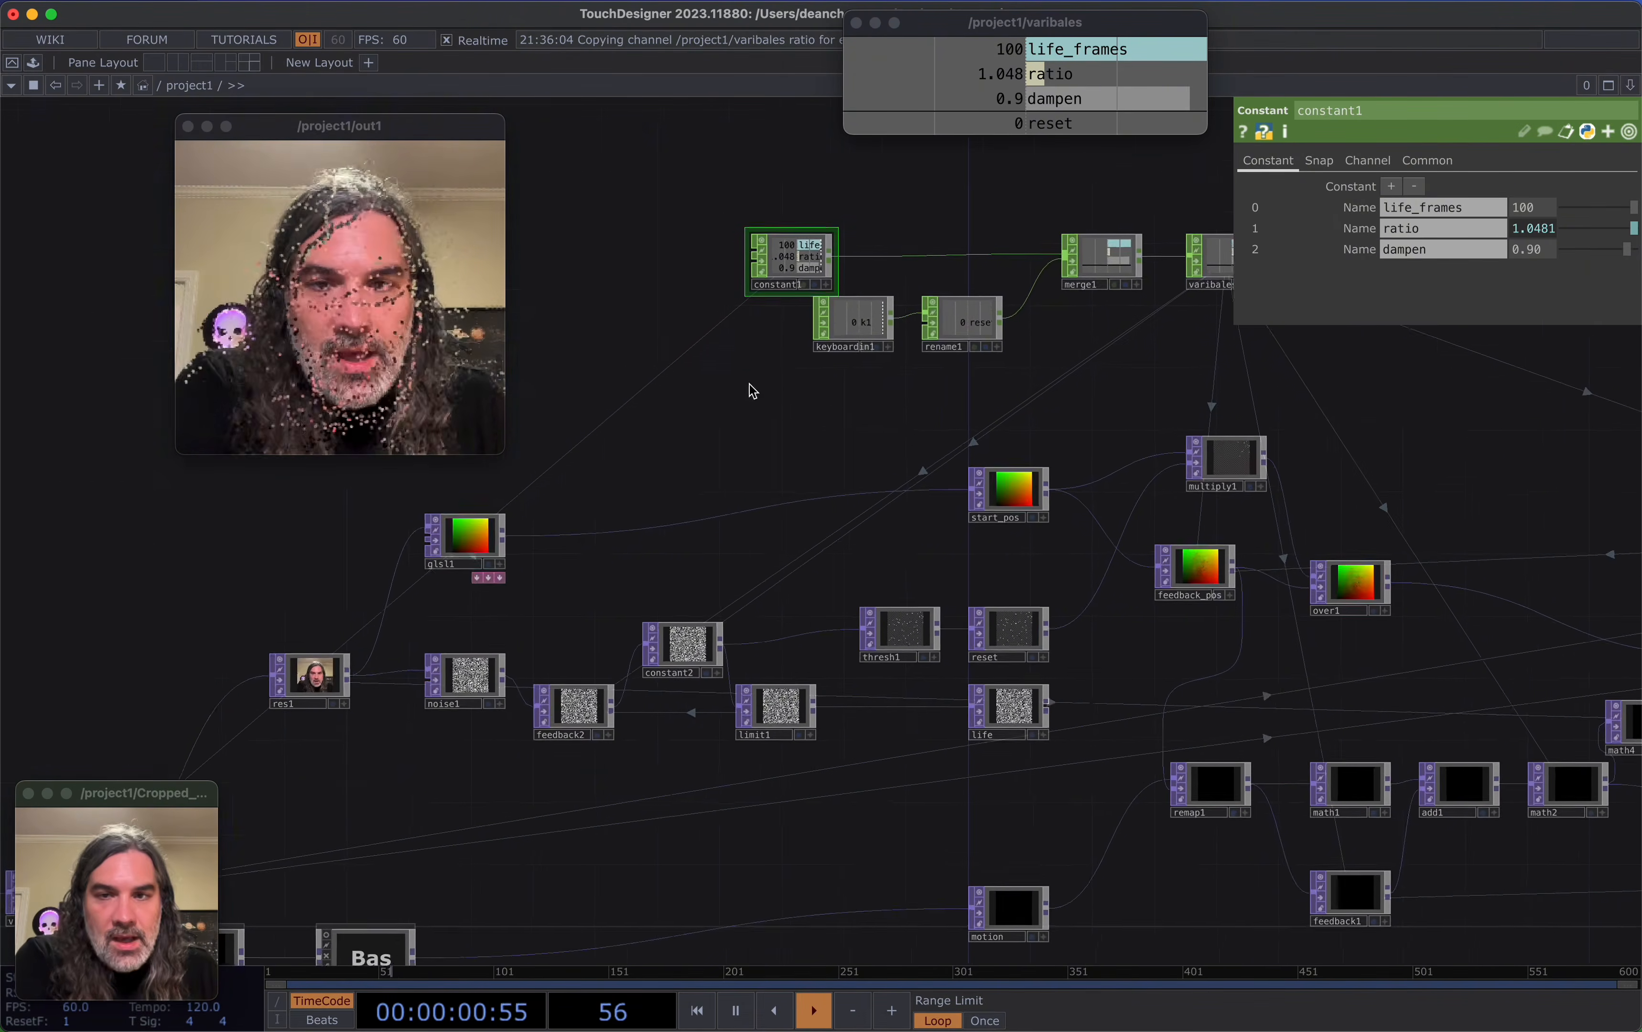
pyautogui.moveTo(533, 464); pyautogui.dragTo(1086, 728)
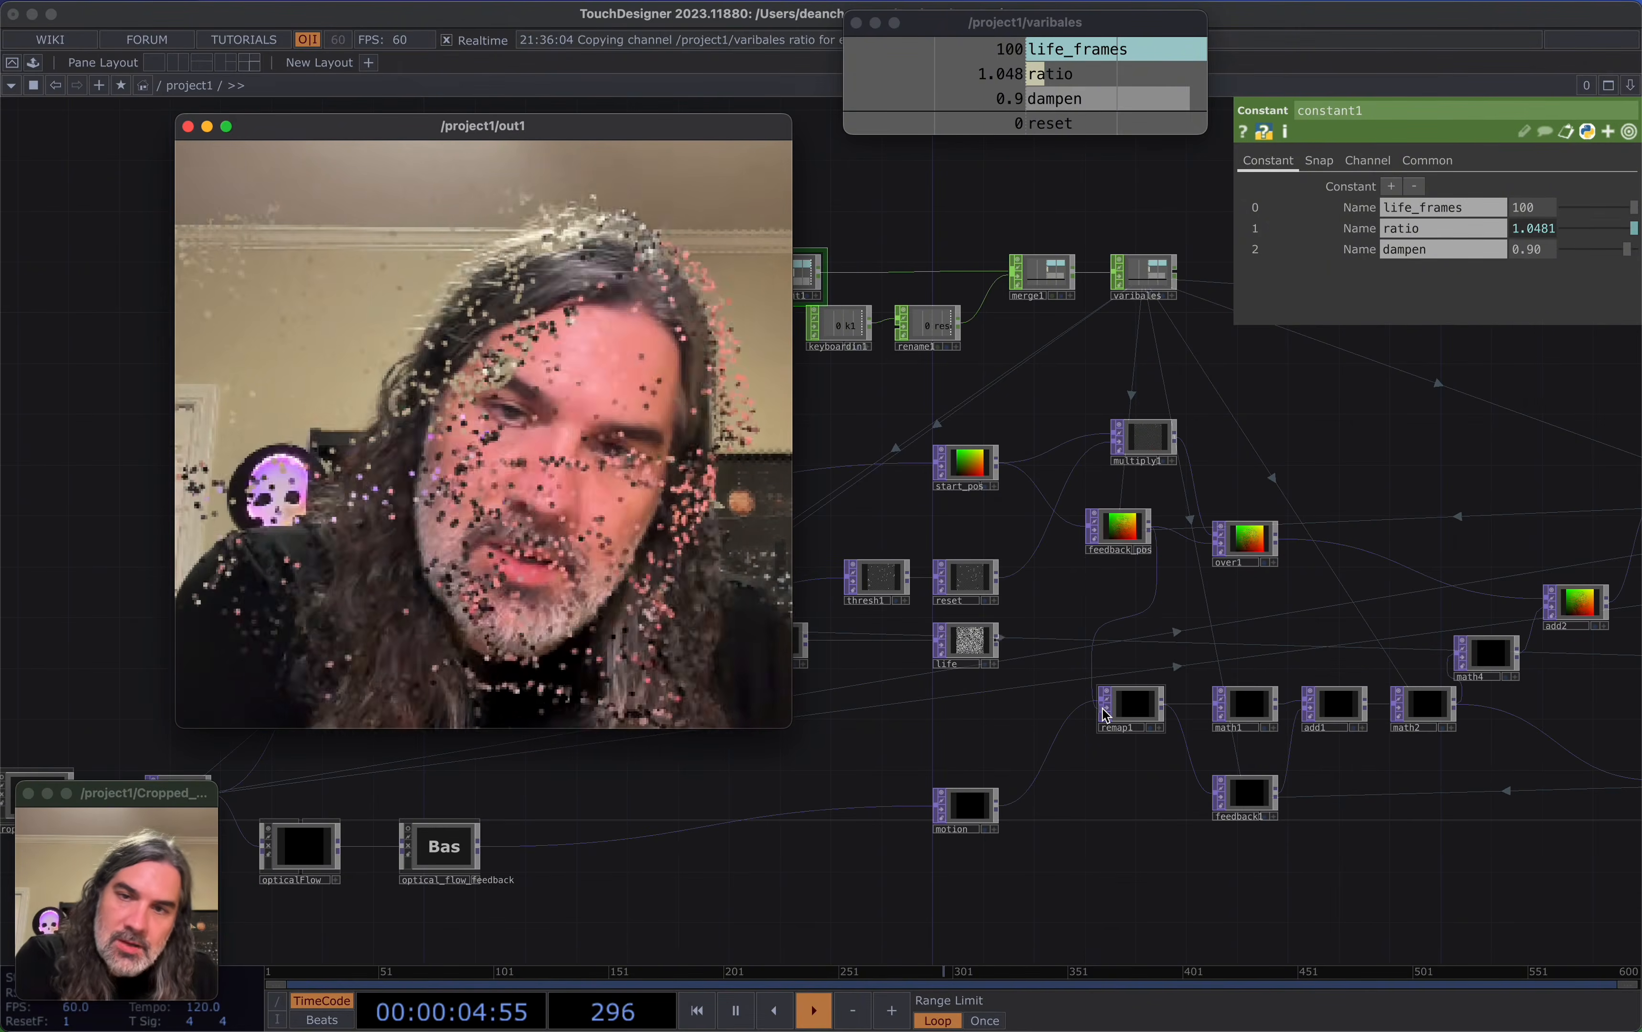
pyautogui.moveTo(791, 727); pyautogui.dragTo(506, 454)
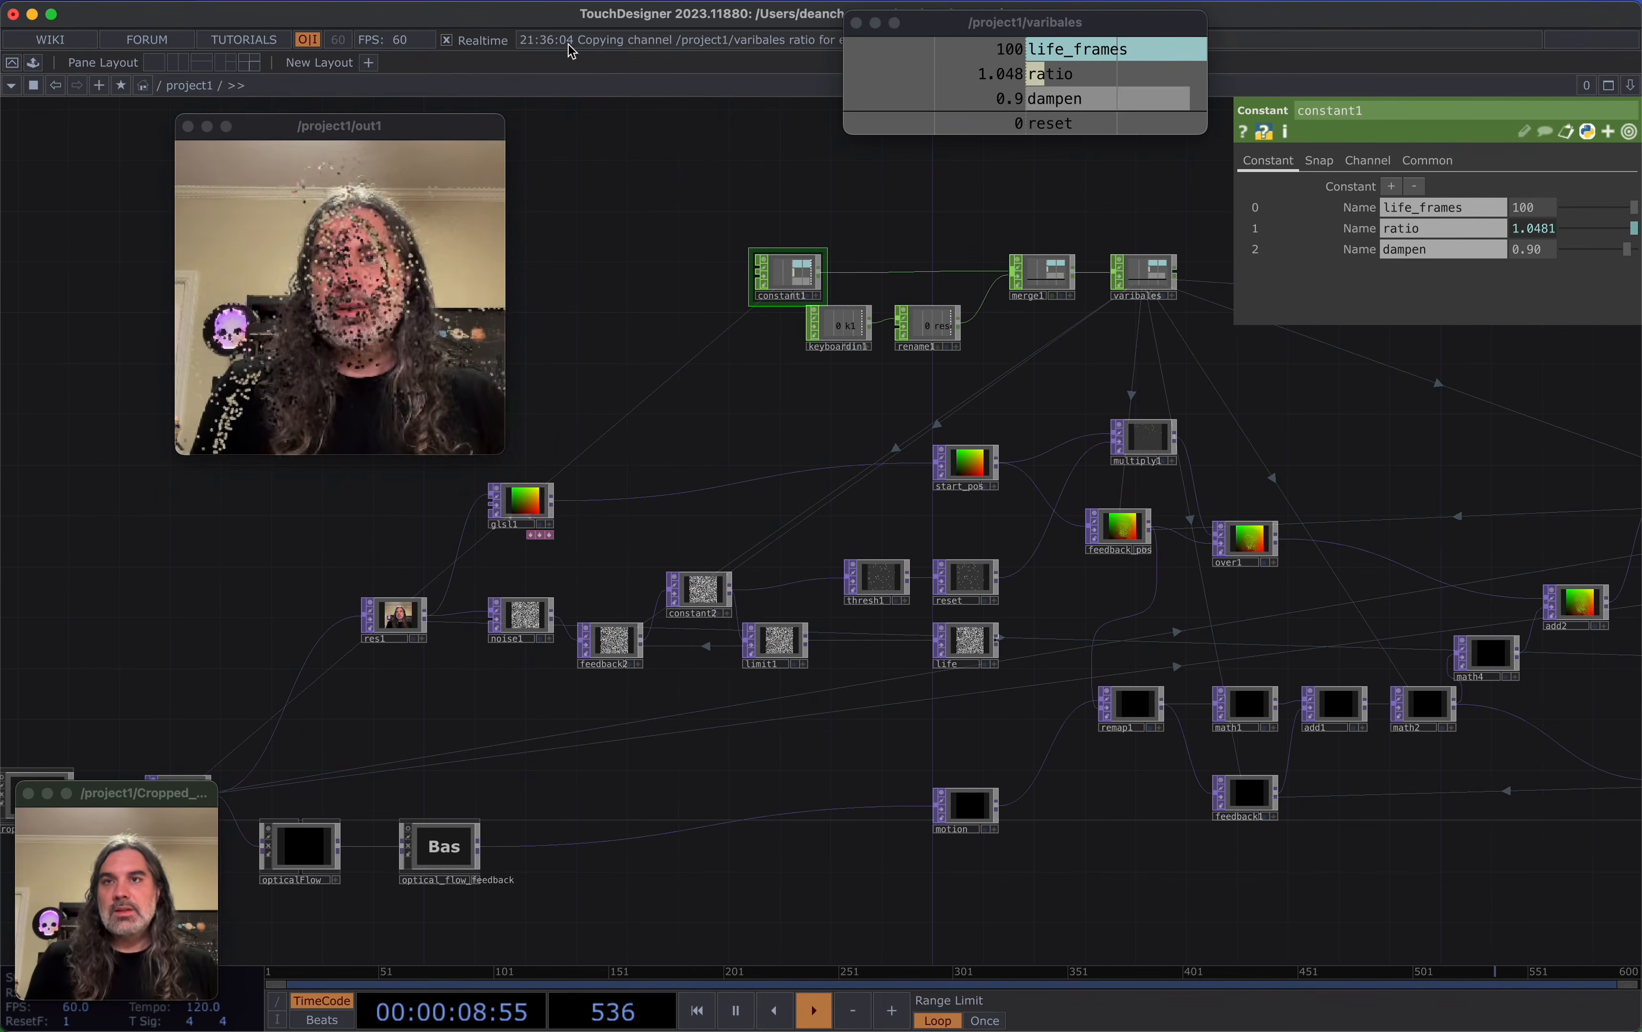
# Import the clip 14524402-uhd_3840_2160_25fps.mp4 from the Pexels Video folder, placing it above Cropped_camera_feed
pyautogui.press('super+Tab')
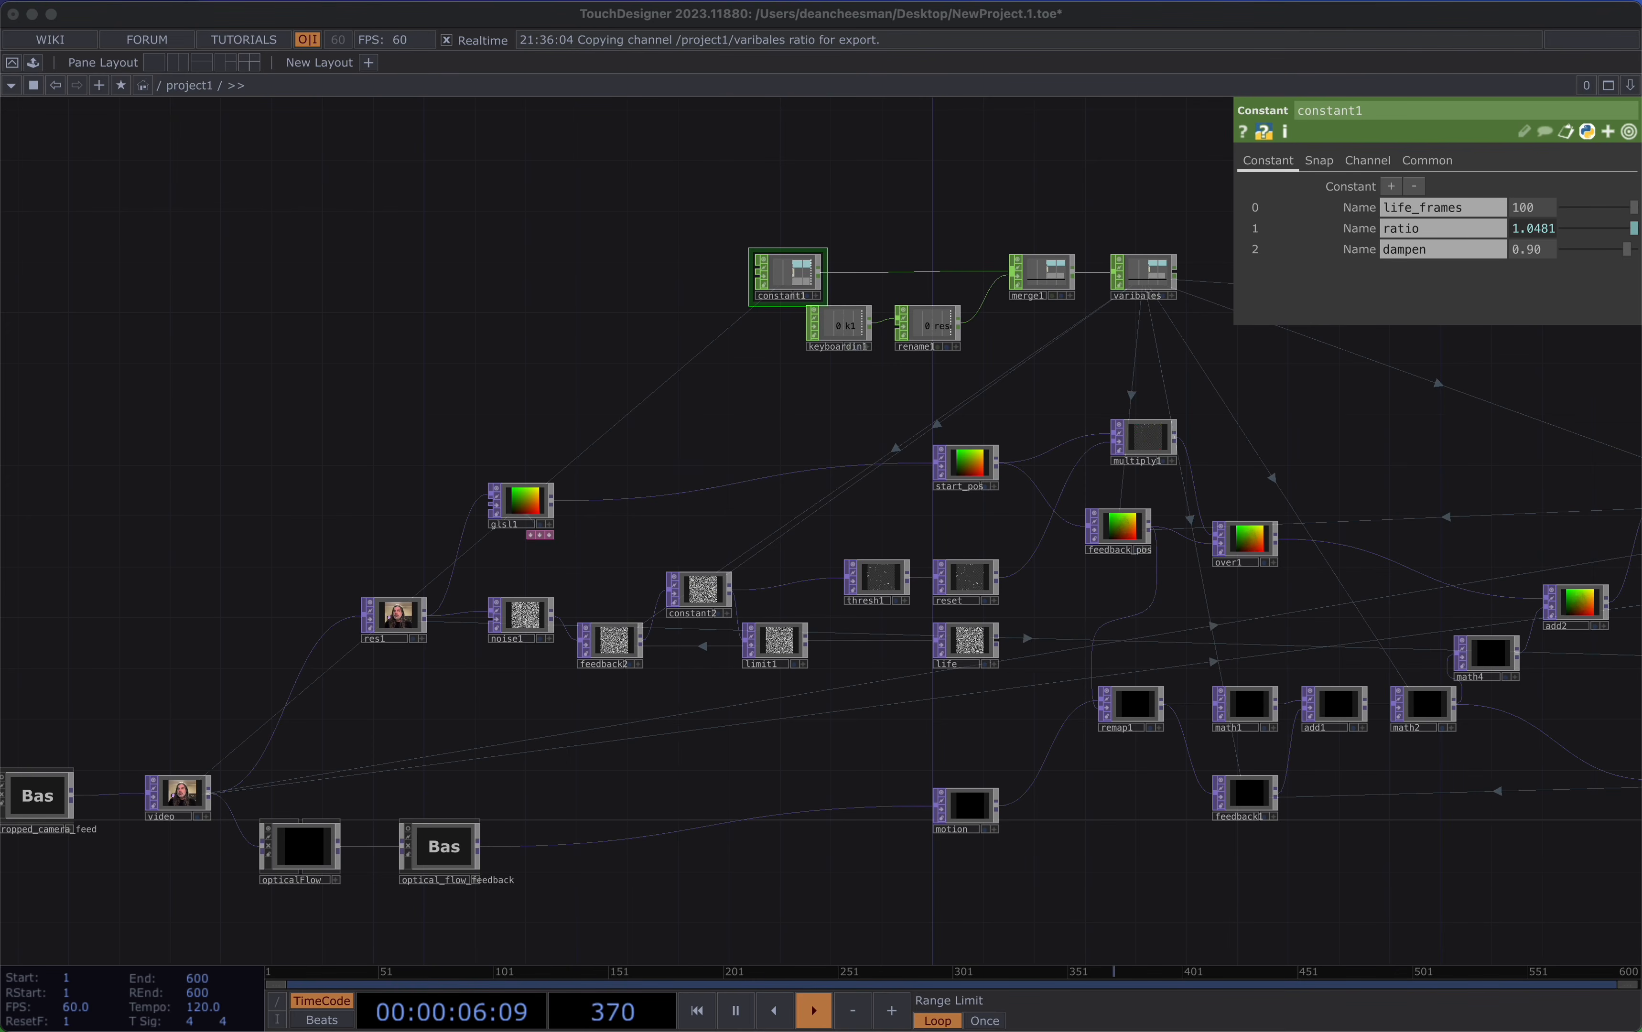
pyautogui.moveTo(401, 316); pyautogui.dragTo(979, 180)
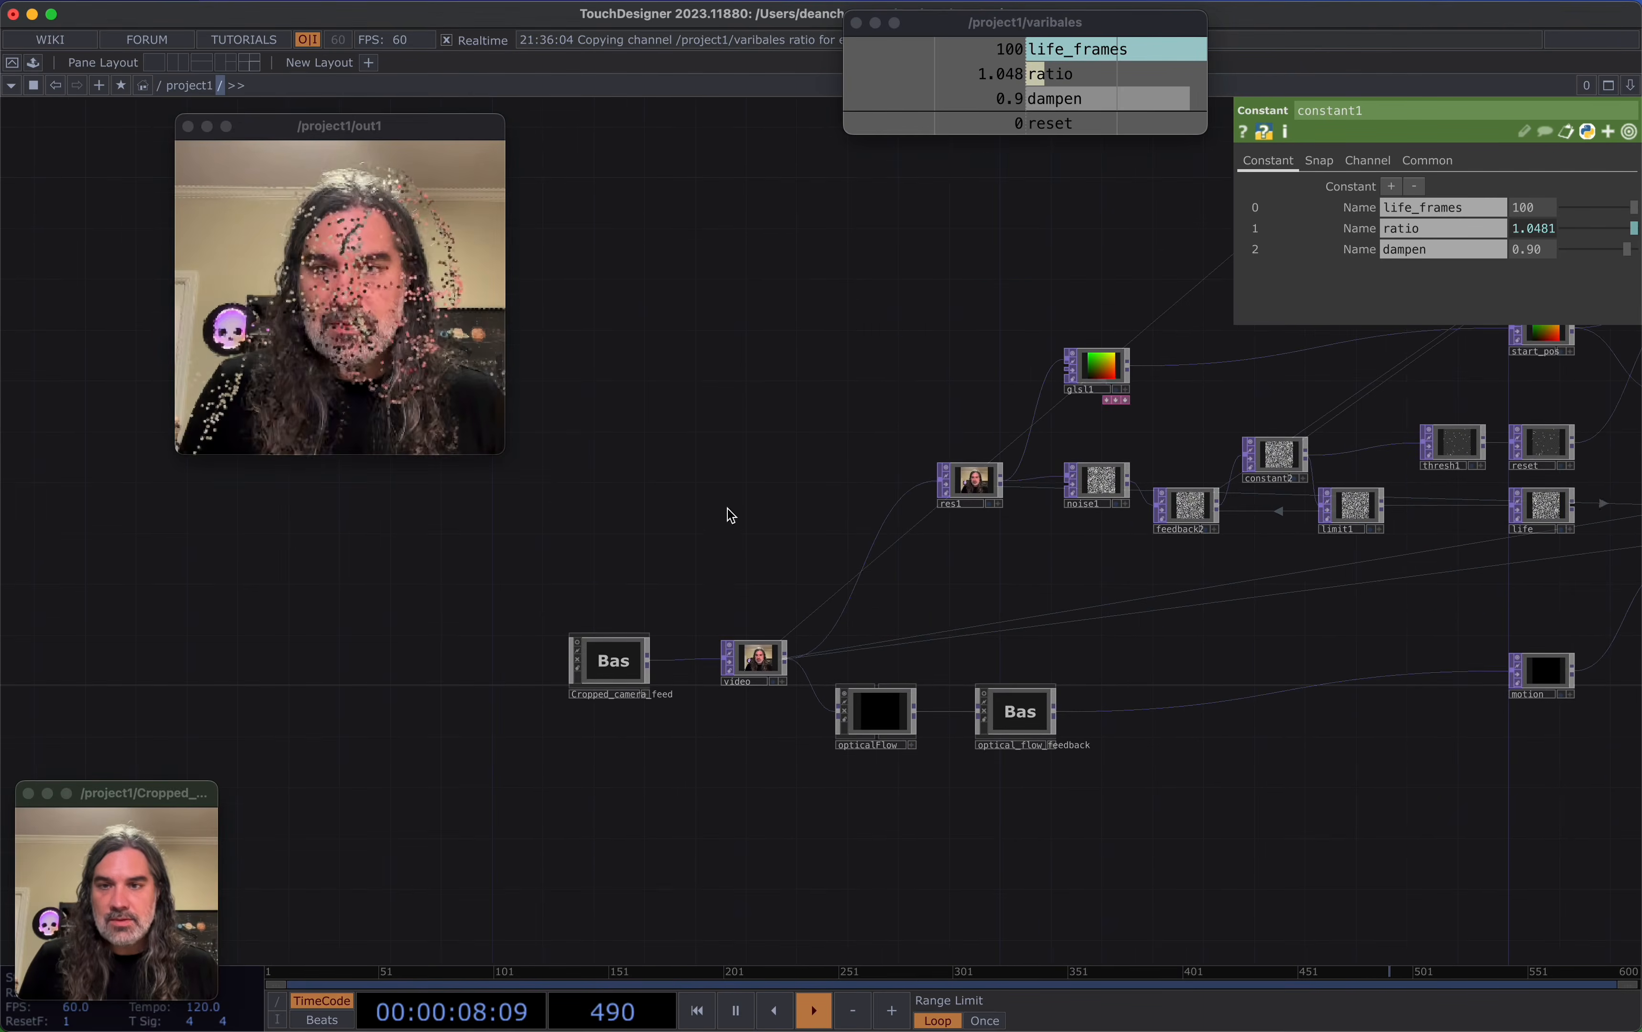
pyautogui.moveTo(730, 516); pyautogui.dragTo(732, 478)
pyautogui.press('space')
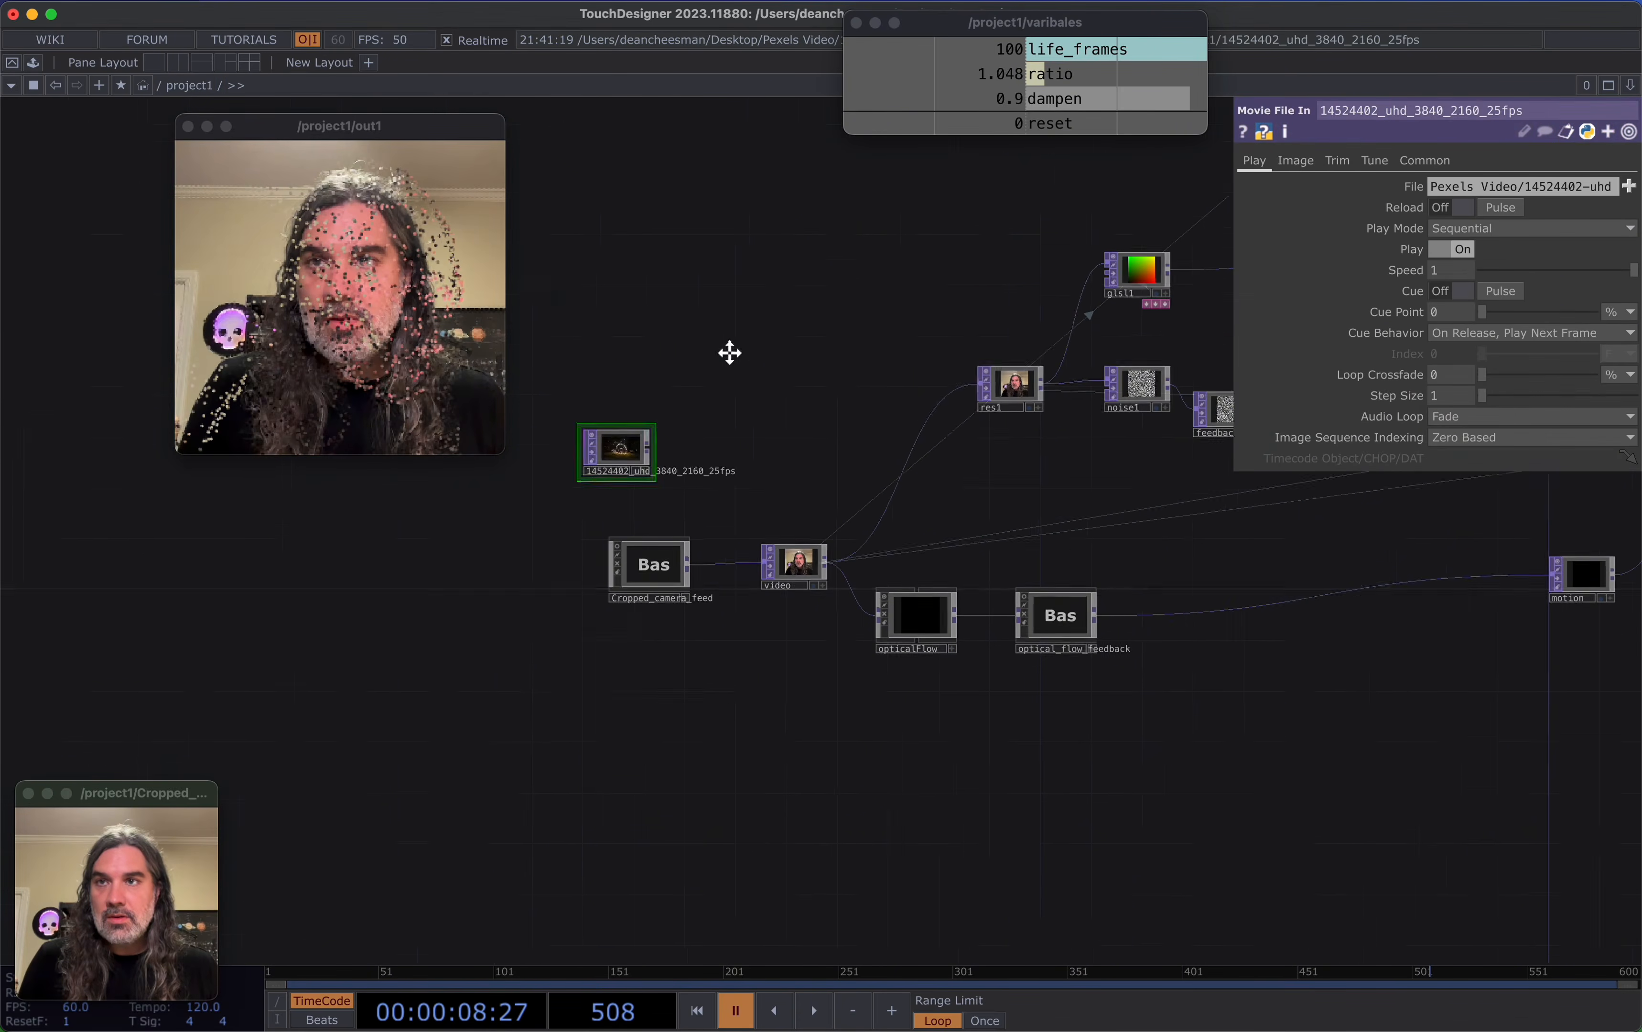
# Add a Resolution TOP connected to the output of the imported video clip
pyautogui.scroll(6, 601, 539)
pyautogui.moveTo(734, 304); pyautogui.dragTo(672, 437)
pyautogui.rightClick(668, 429)
pyautogui.write('res')
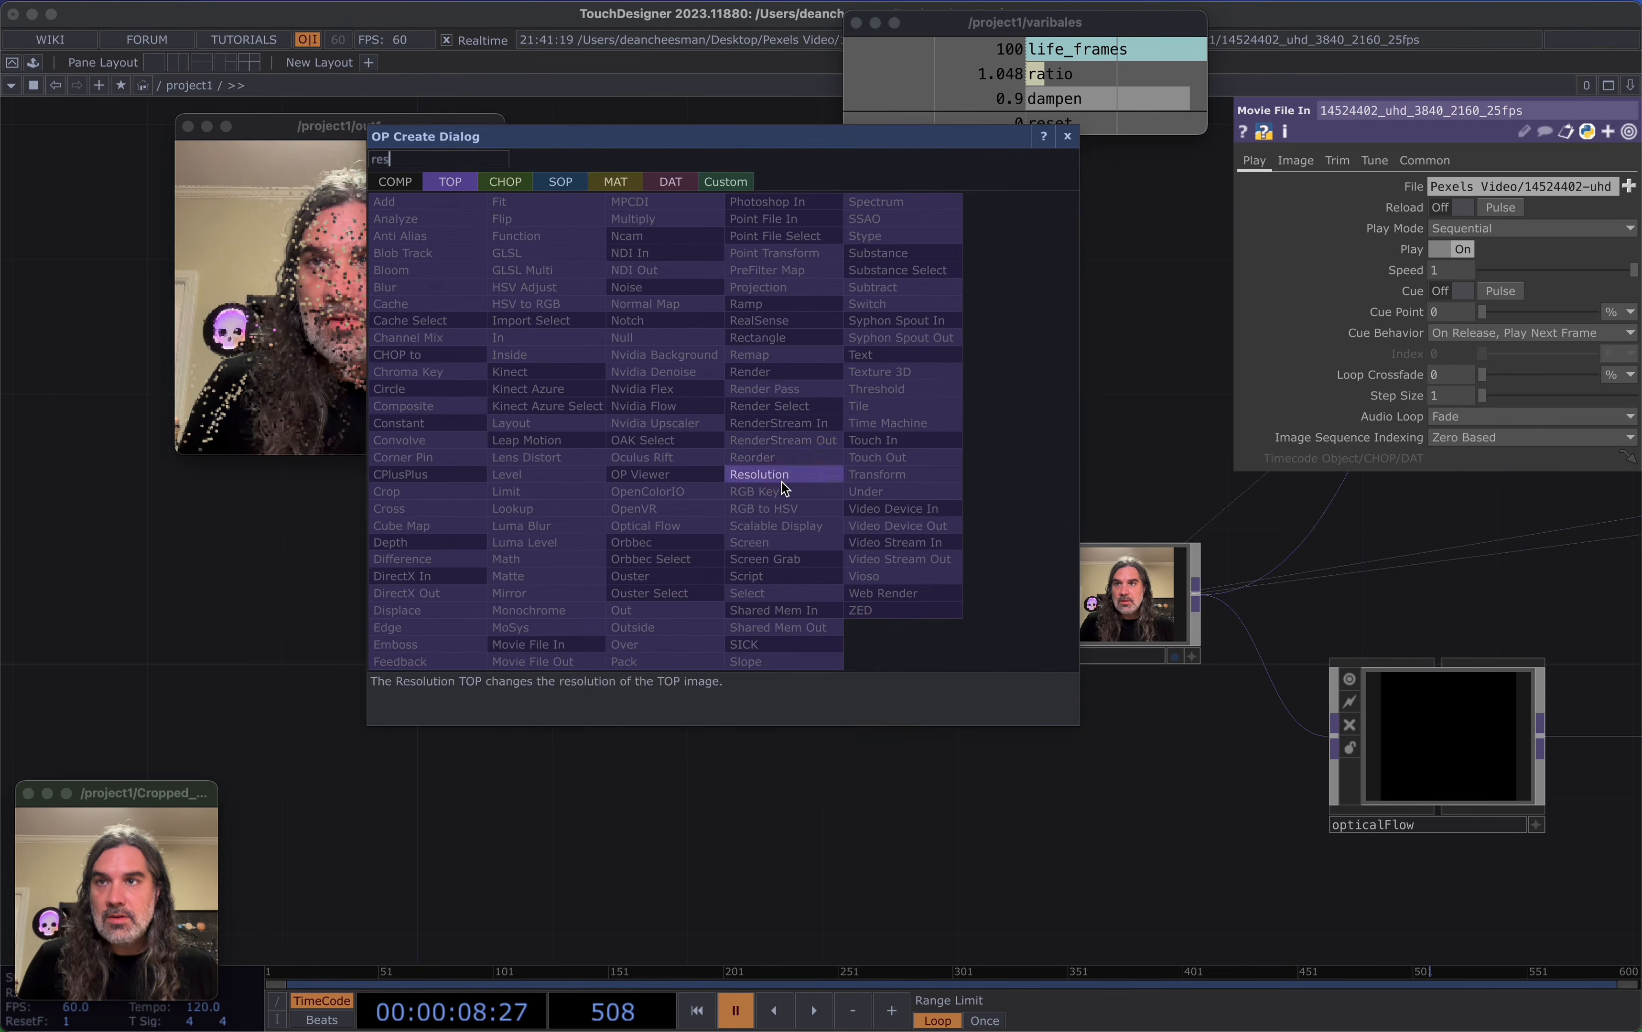
pyautogui.click(781, 480)
pyautogui.click(798, 439)
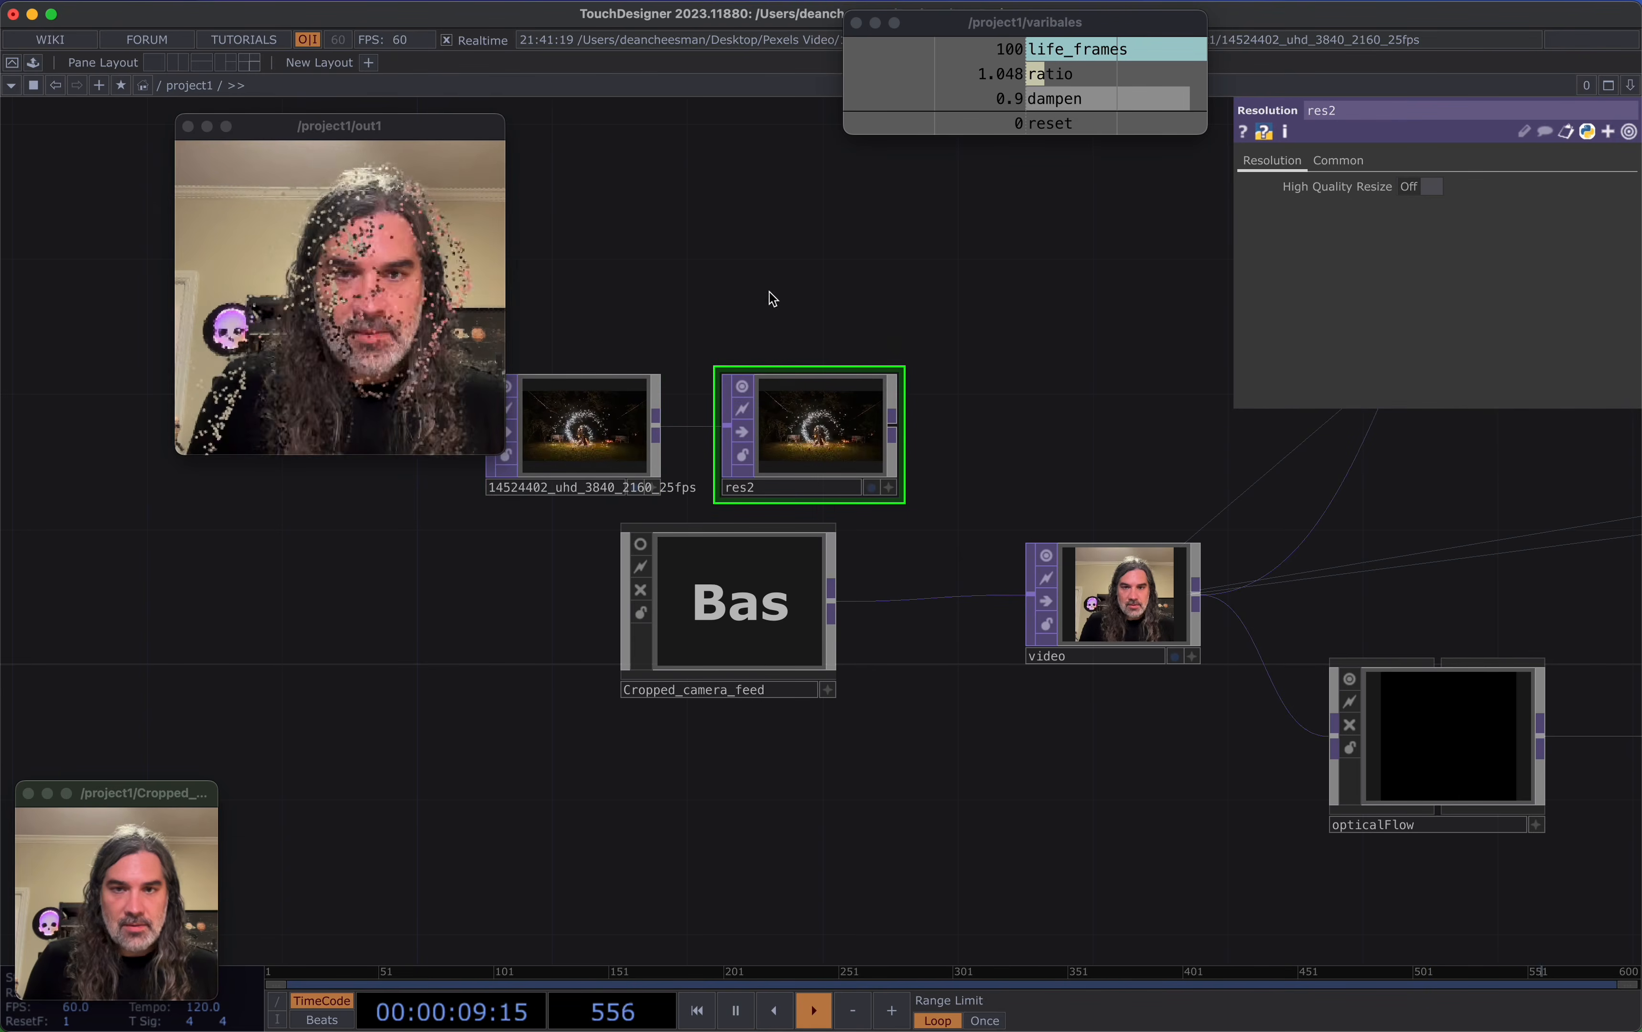
# Set the Output Resolution of res2 to Half
pyautogui.click(1338, 161)
pyautogui.click(1431, 187)
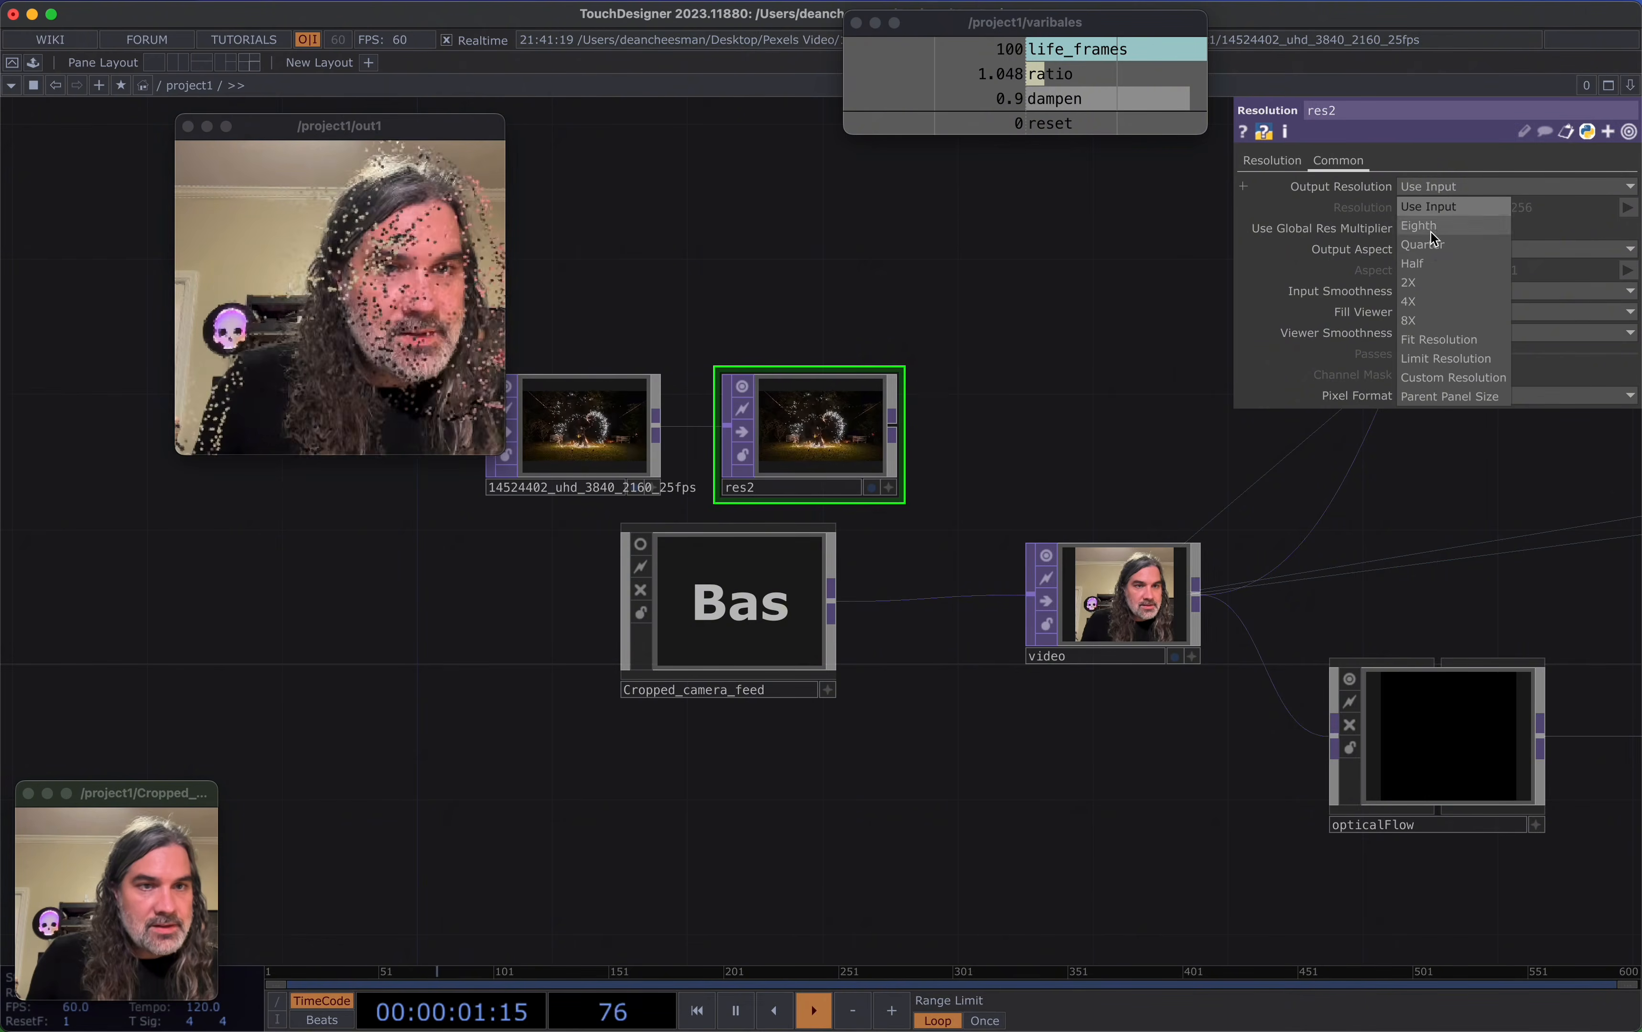
pyautogui.click(1431, 259)
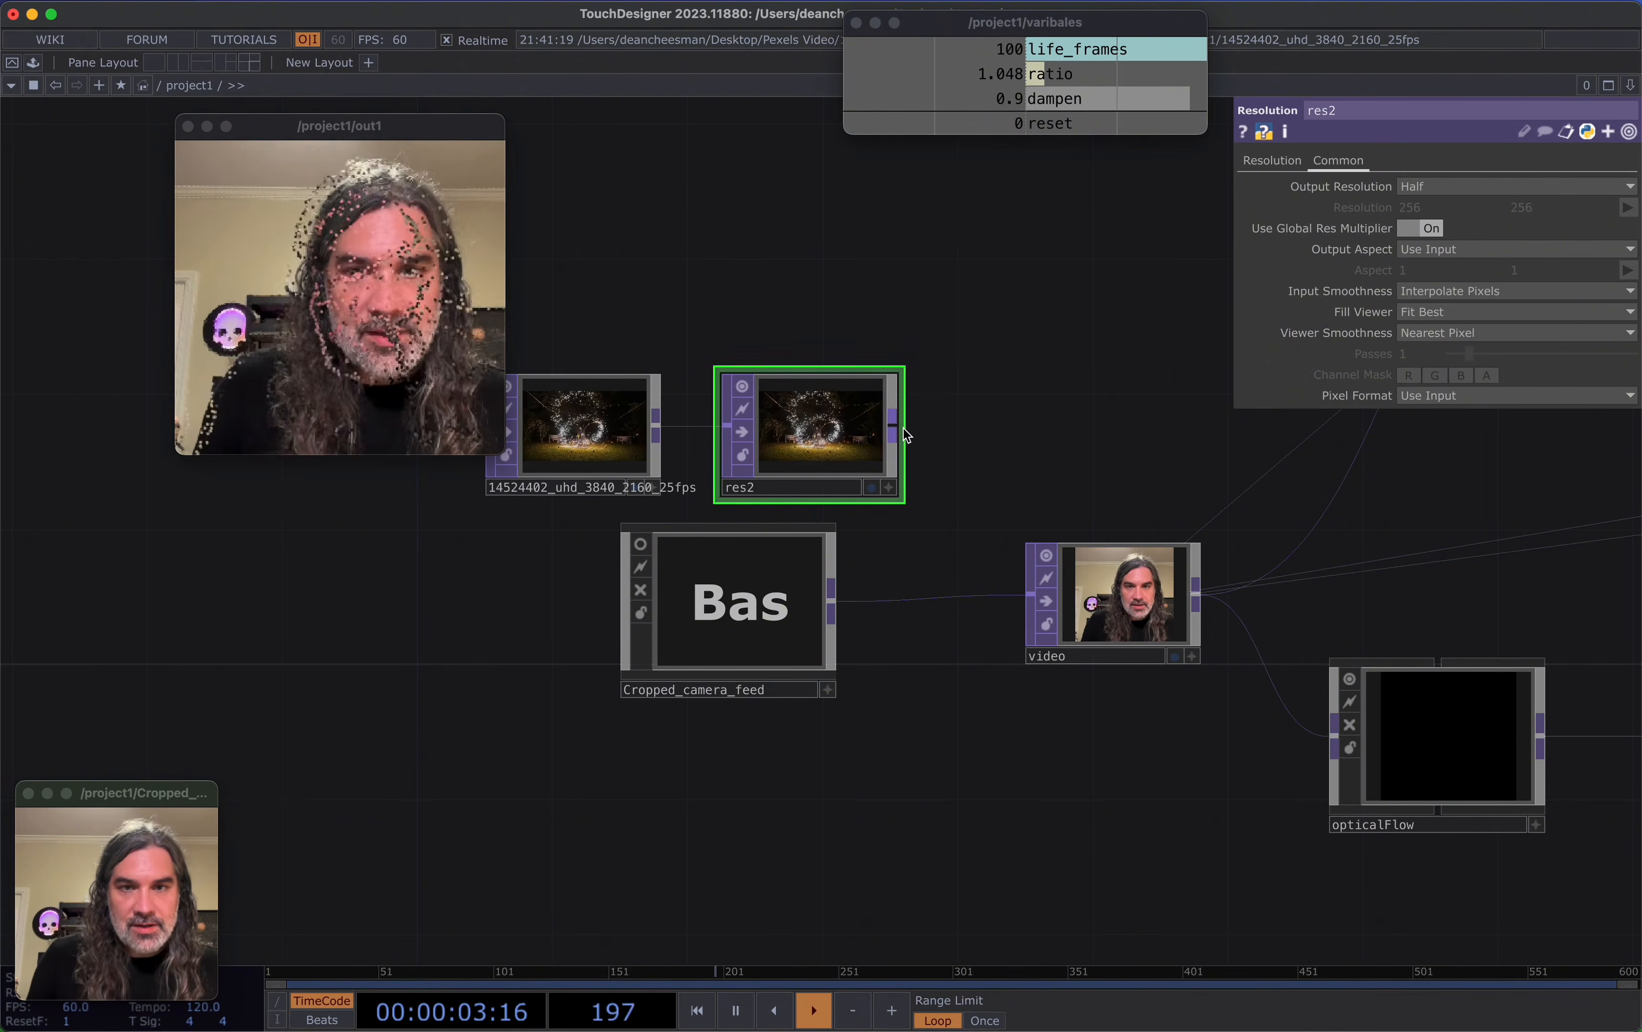
# Connect res2 to video in place of Cropped_camera_feed and enlarge the out1 viewer to examine the result
pyautogui.moveTo(998, 578); pyautogui.dragTo(1031, 595)
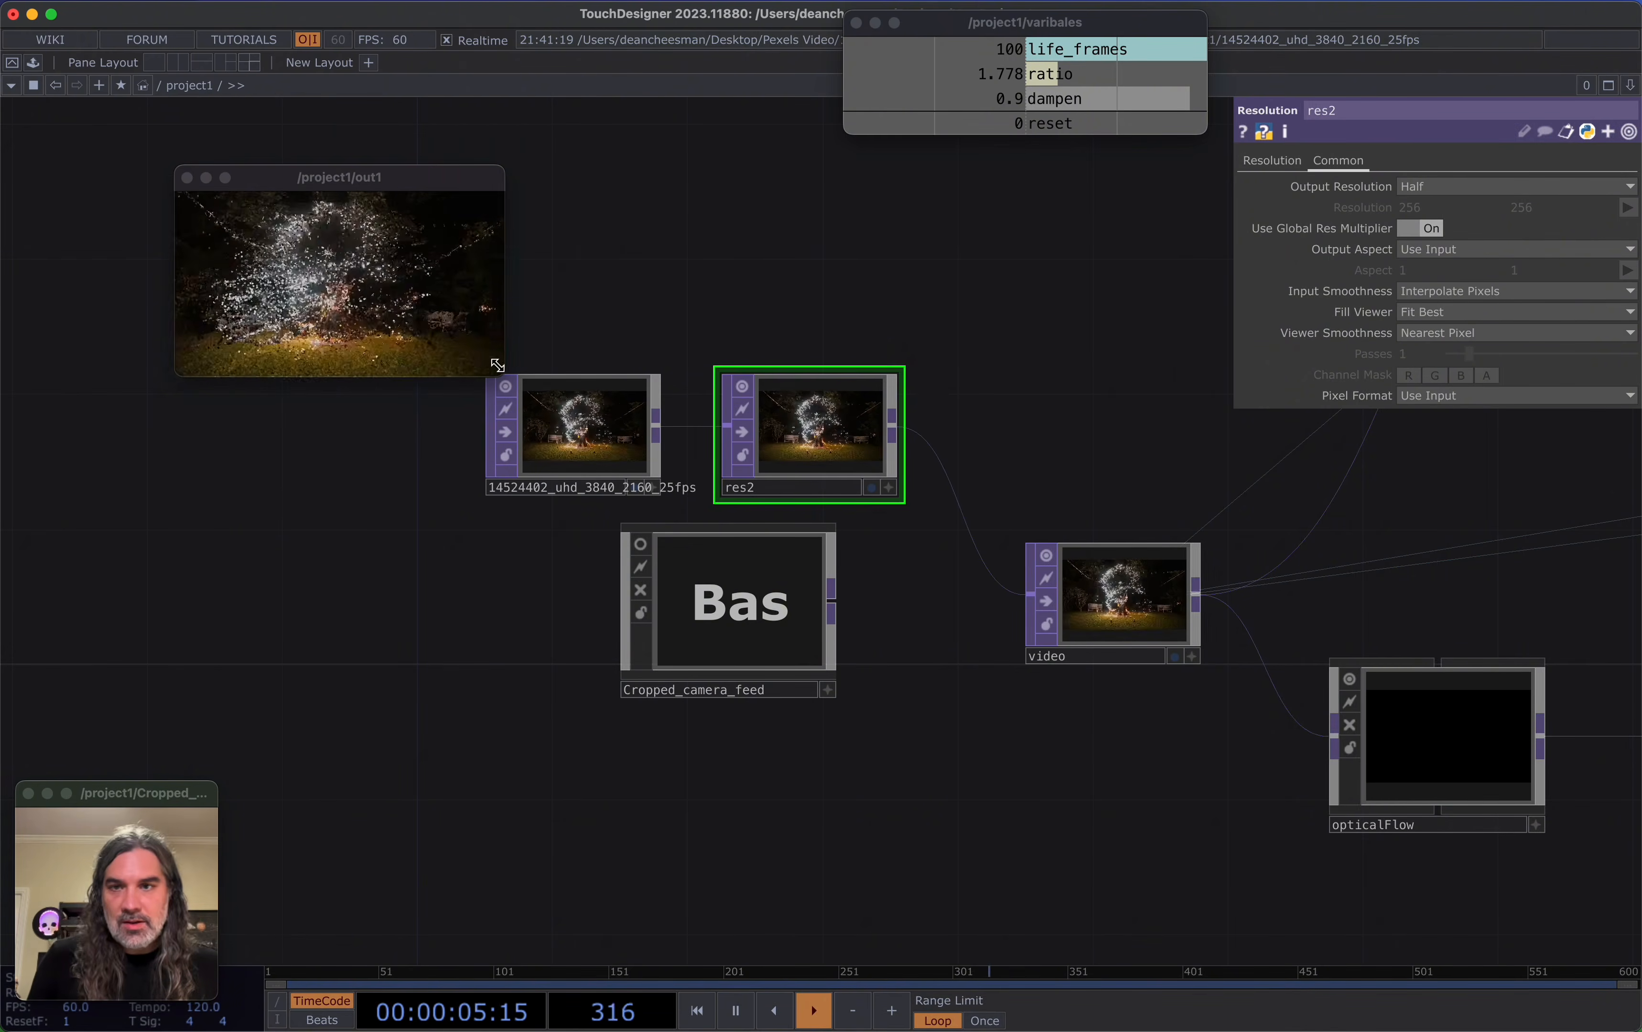
pyautogui.moveTo(498, 365); pyautogui.dragTo(1469, 918)
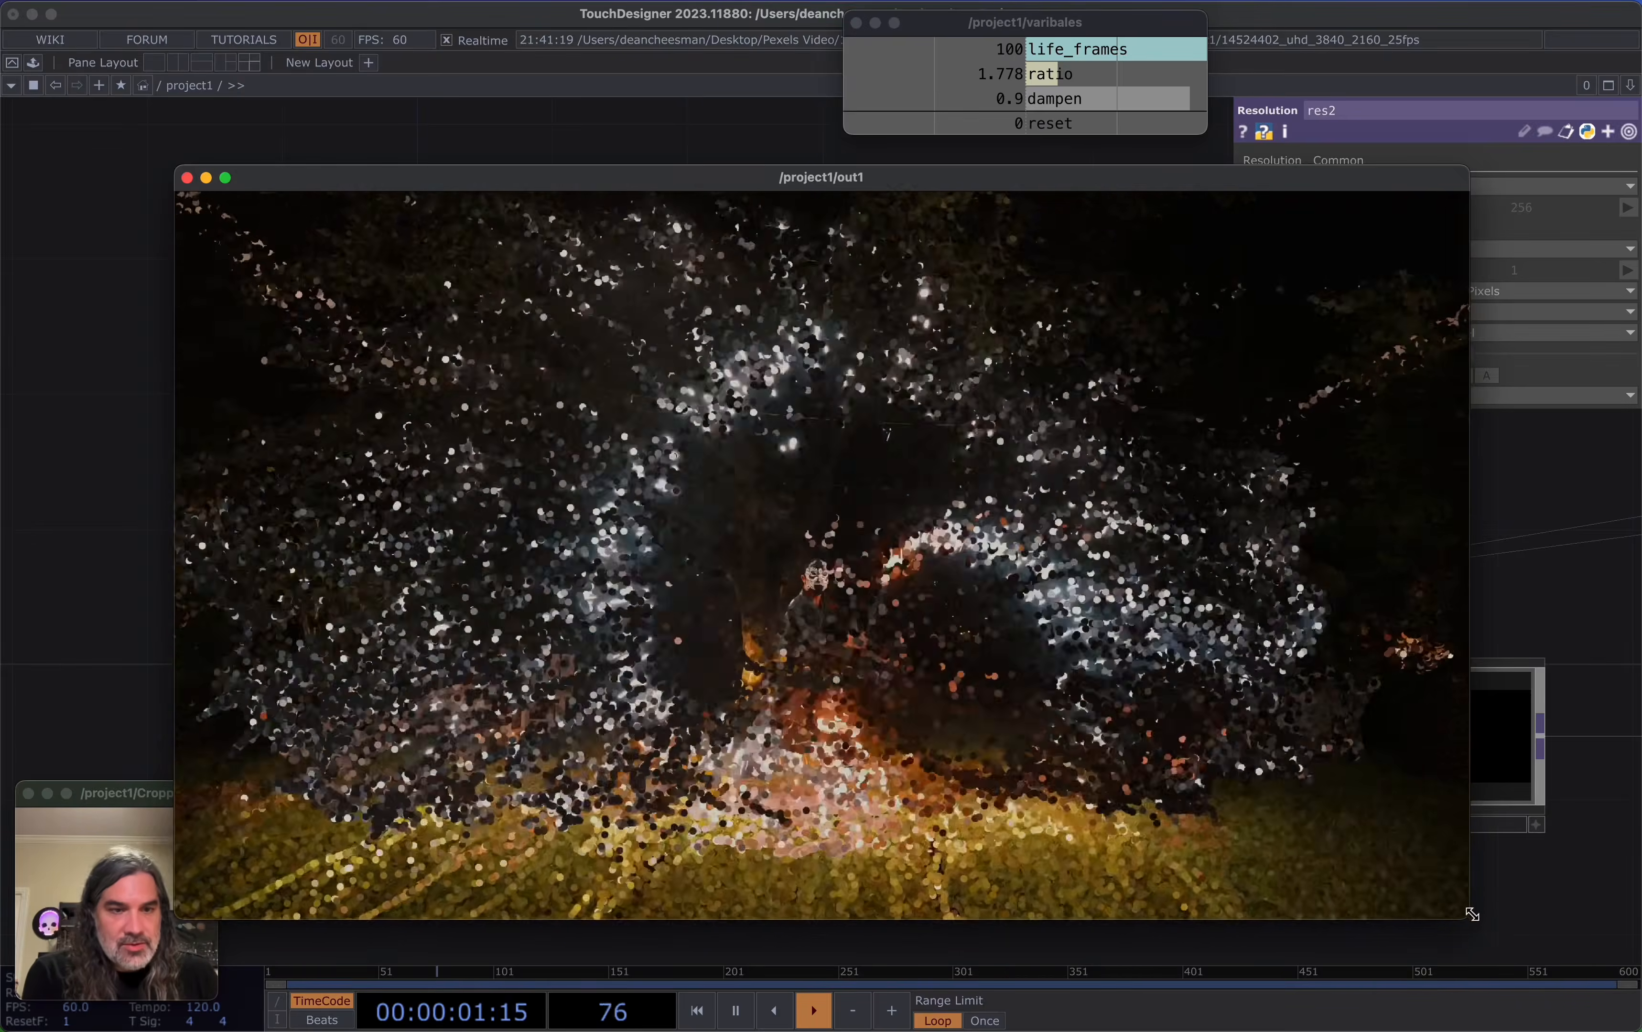
pyautogui.moveTo(1472, 915); pyautogui.dragTo(729, 503)
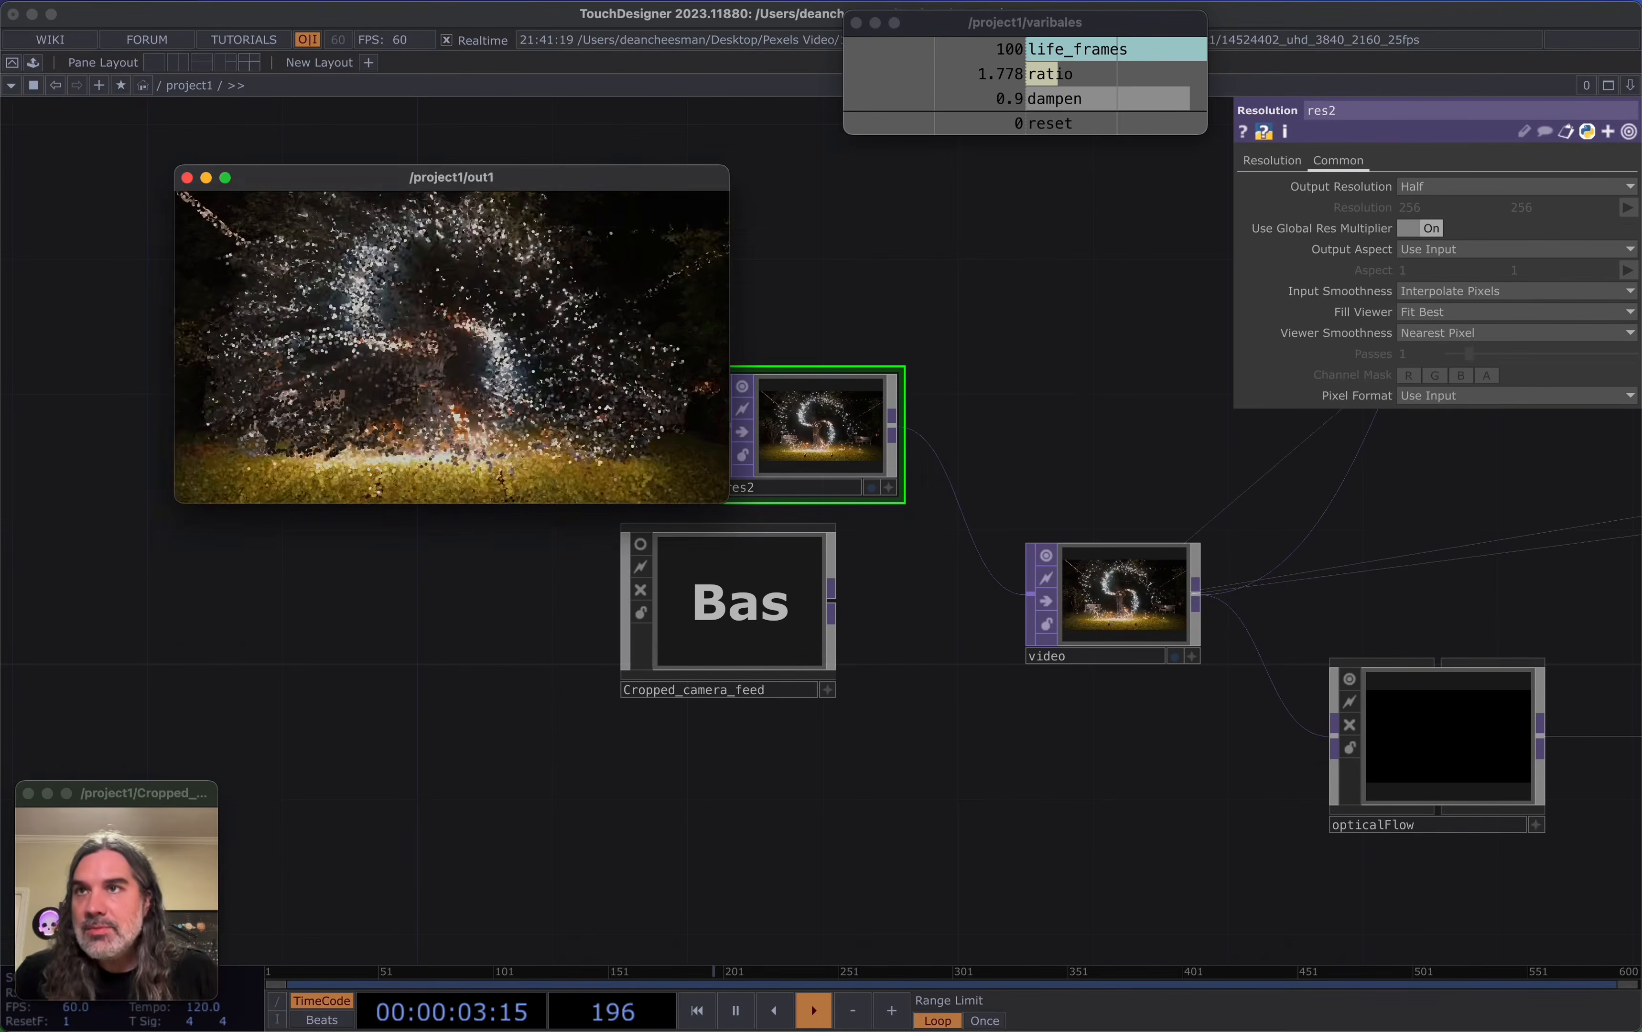
# Import 7198483-uhd_2160_3840_25fps.mp4 below Cropped_camera_feed and connect it to video in place of res2
pyautogui.press('super+Tab')
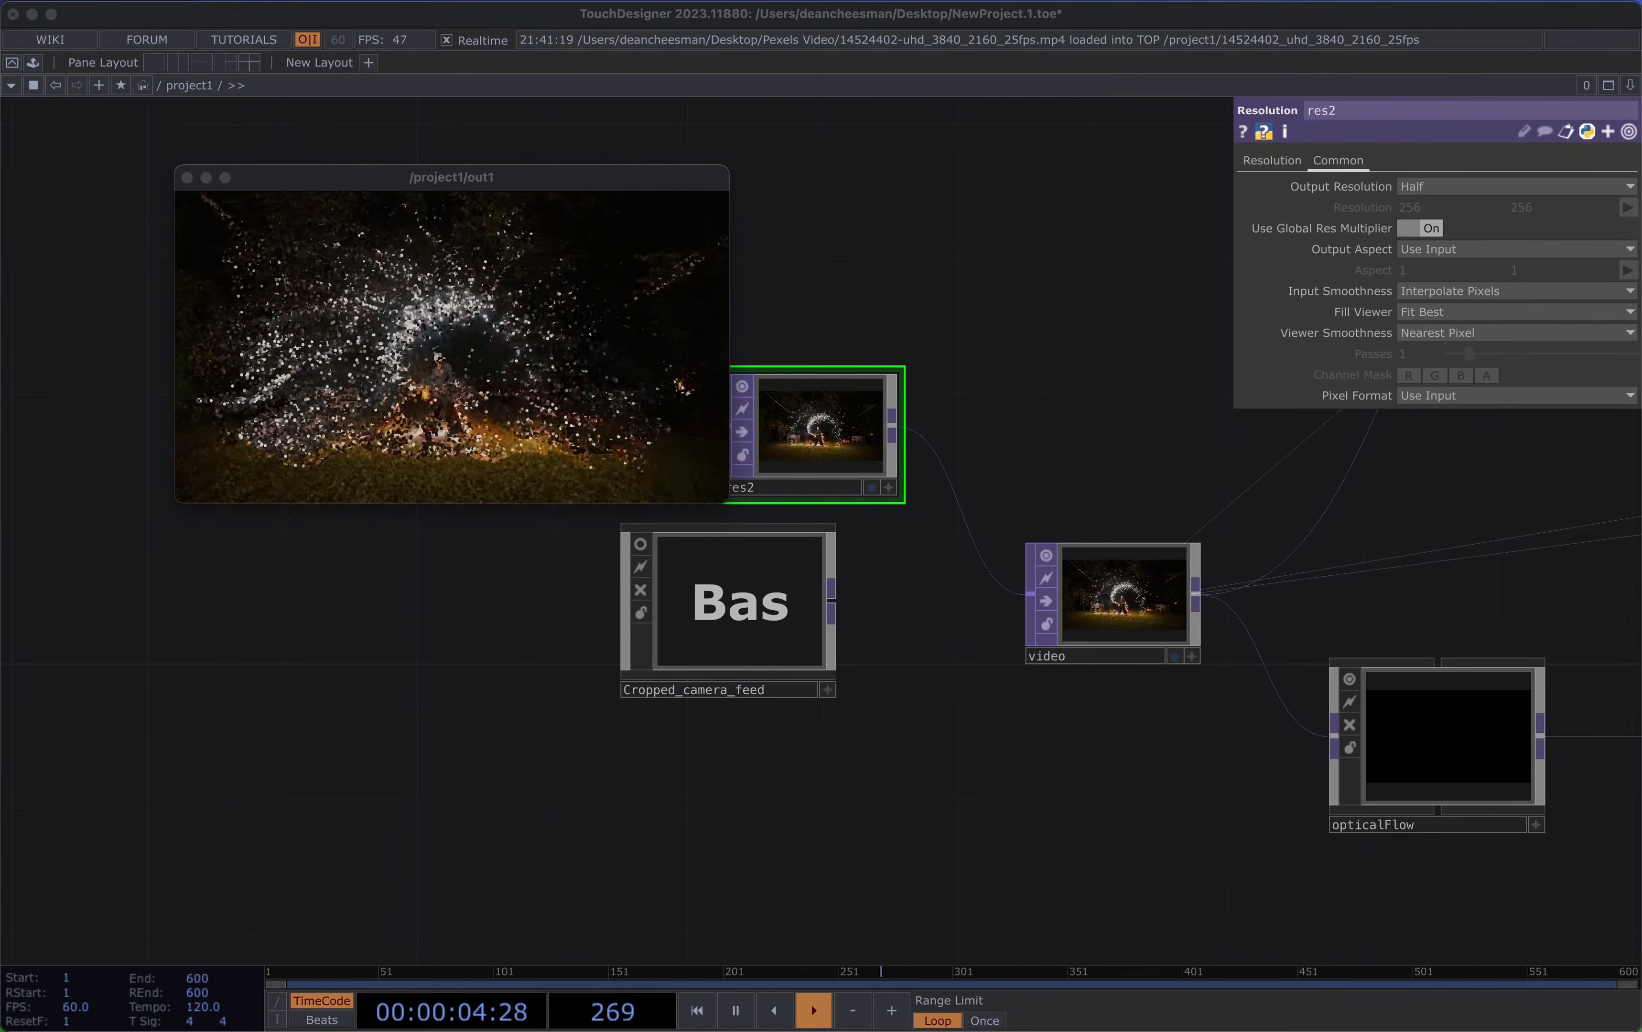
pyautogui.moveTo(778, 294); pyautogui.dragTo(887, 802)
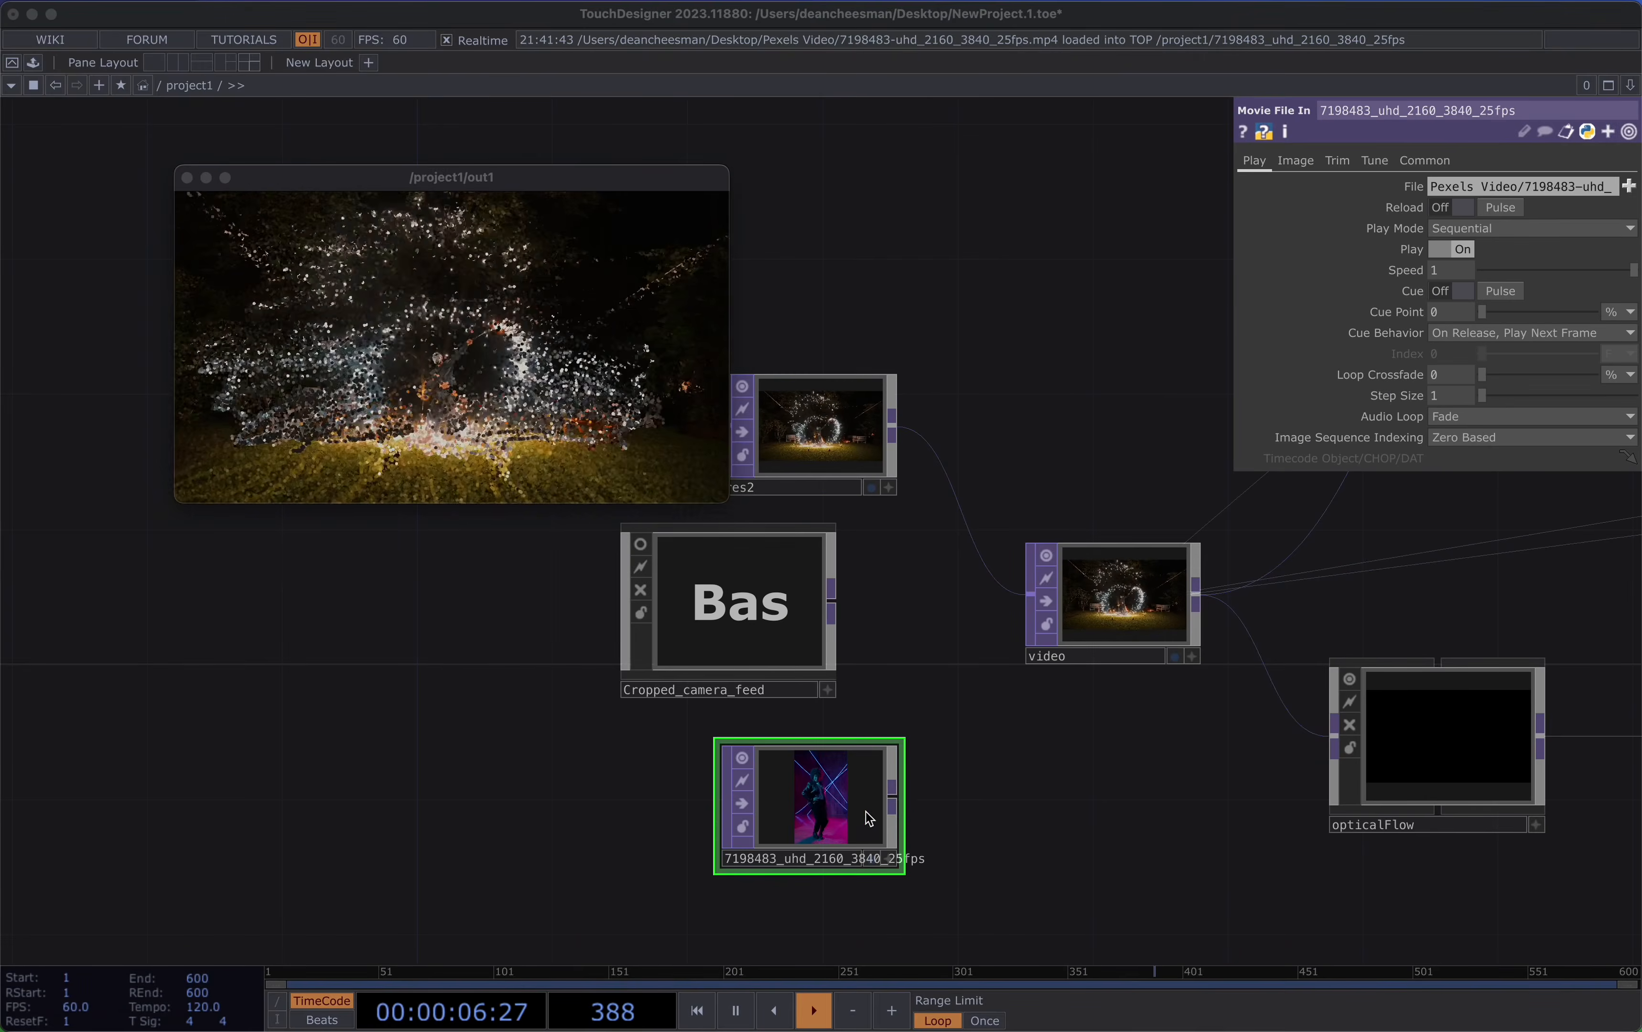
pyautogui.click(1033, 599)
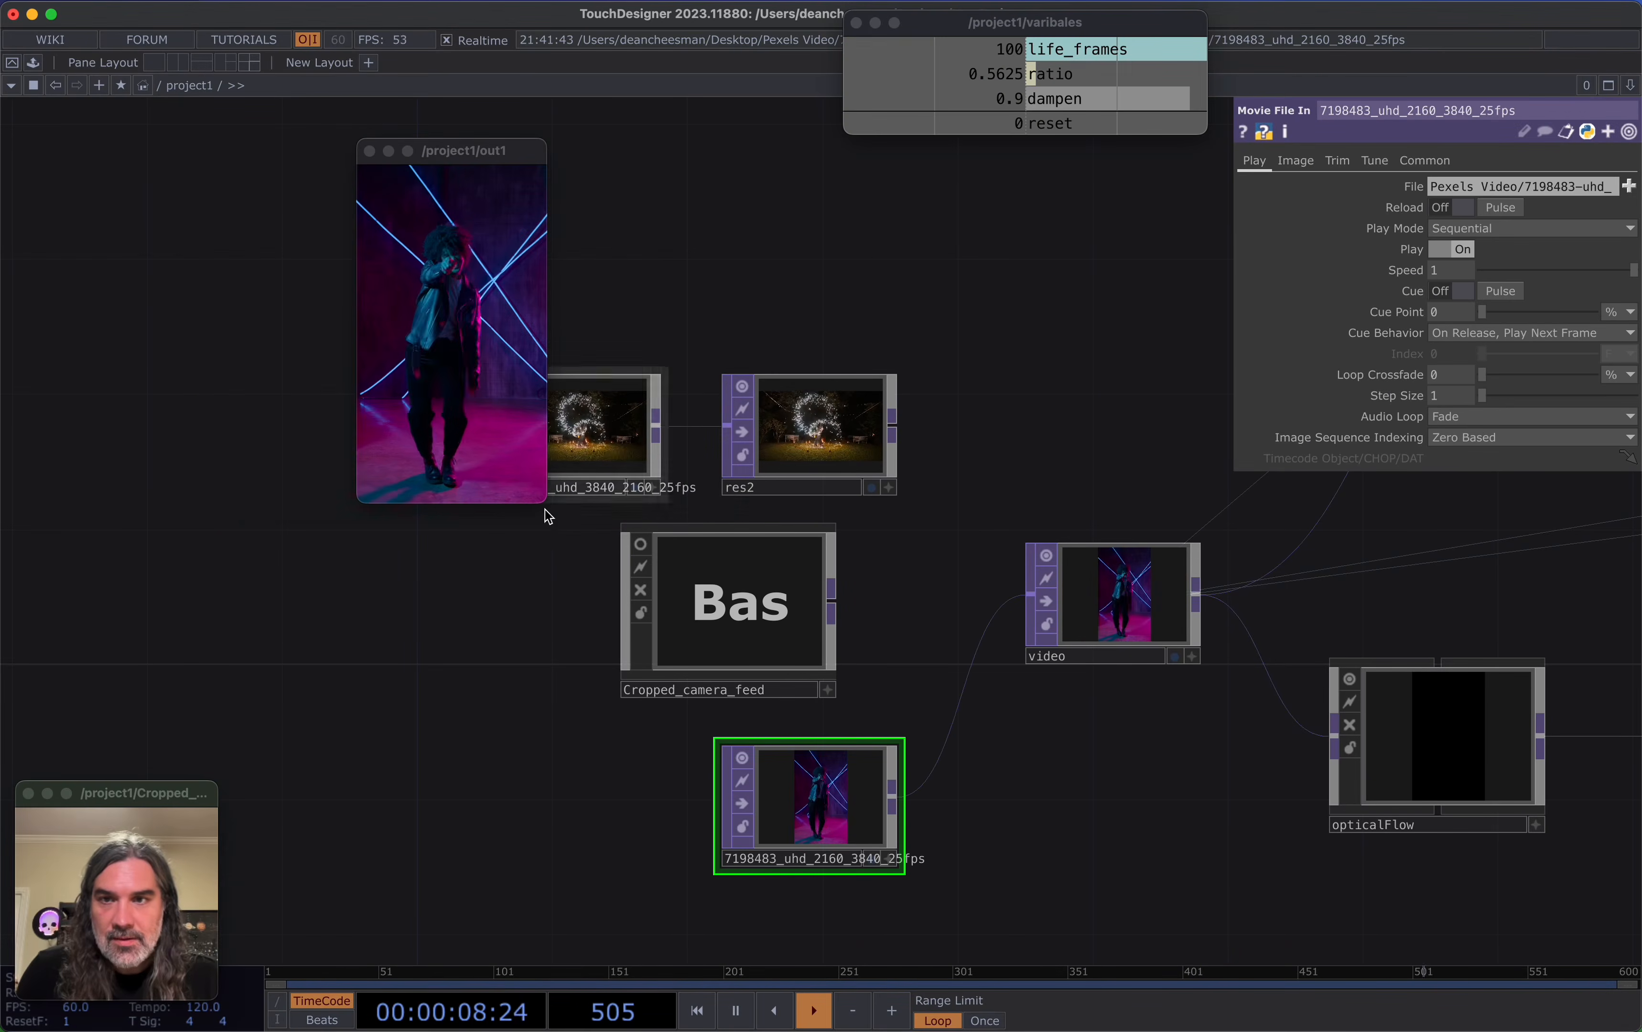
# Enlarge and reposition the out1 viewer to examine the vertical clip, and reconnect Cropped_camera_feed to video
pyautogui.moveTo(544, 497); pyautogui.dragTo(803, 947)
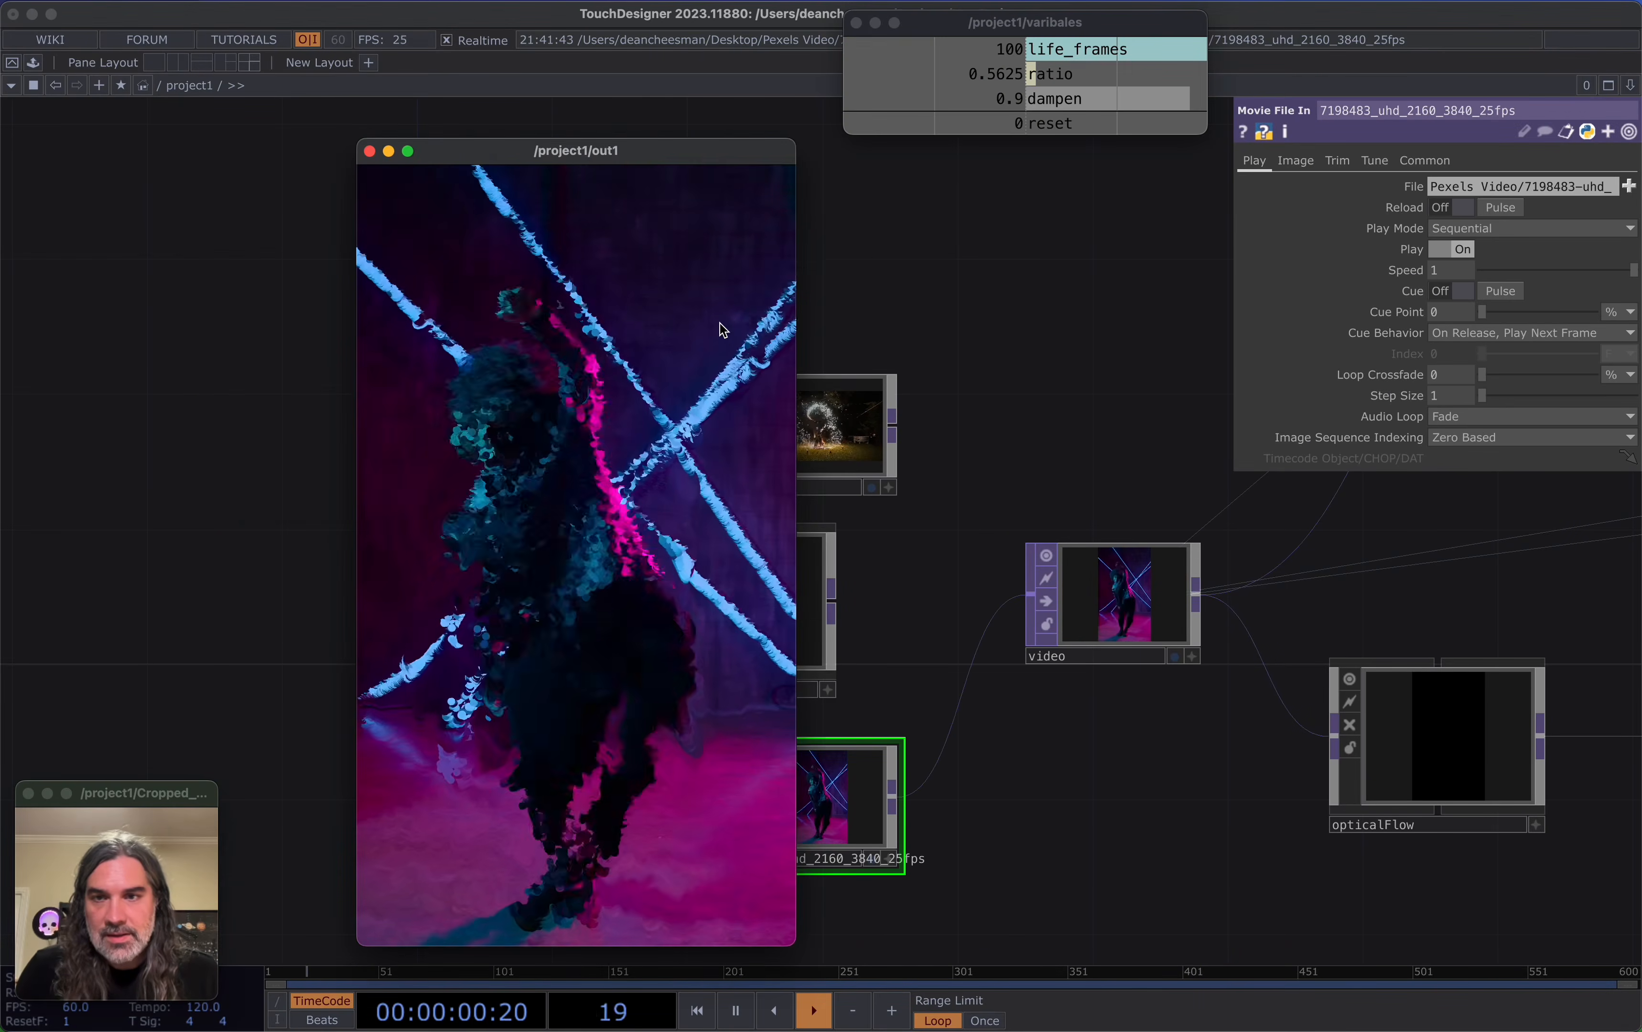
pyautogui.moveTo(603, 155); pyautogui.dragTo(367, 69)
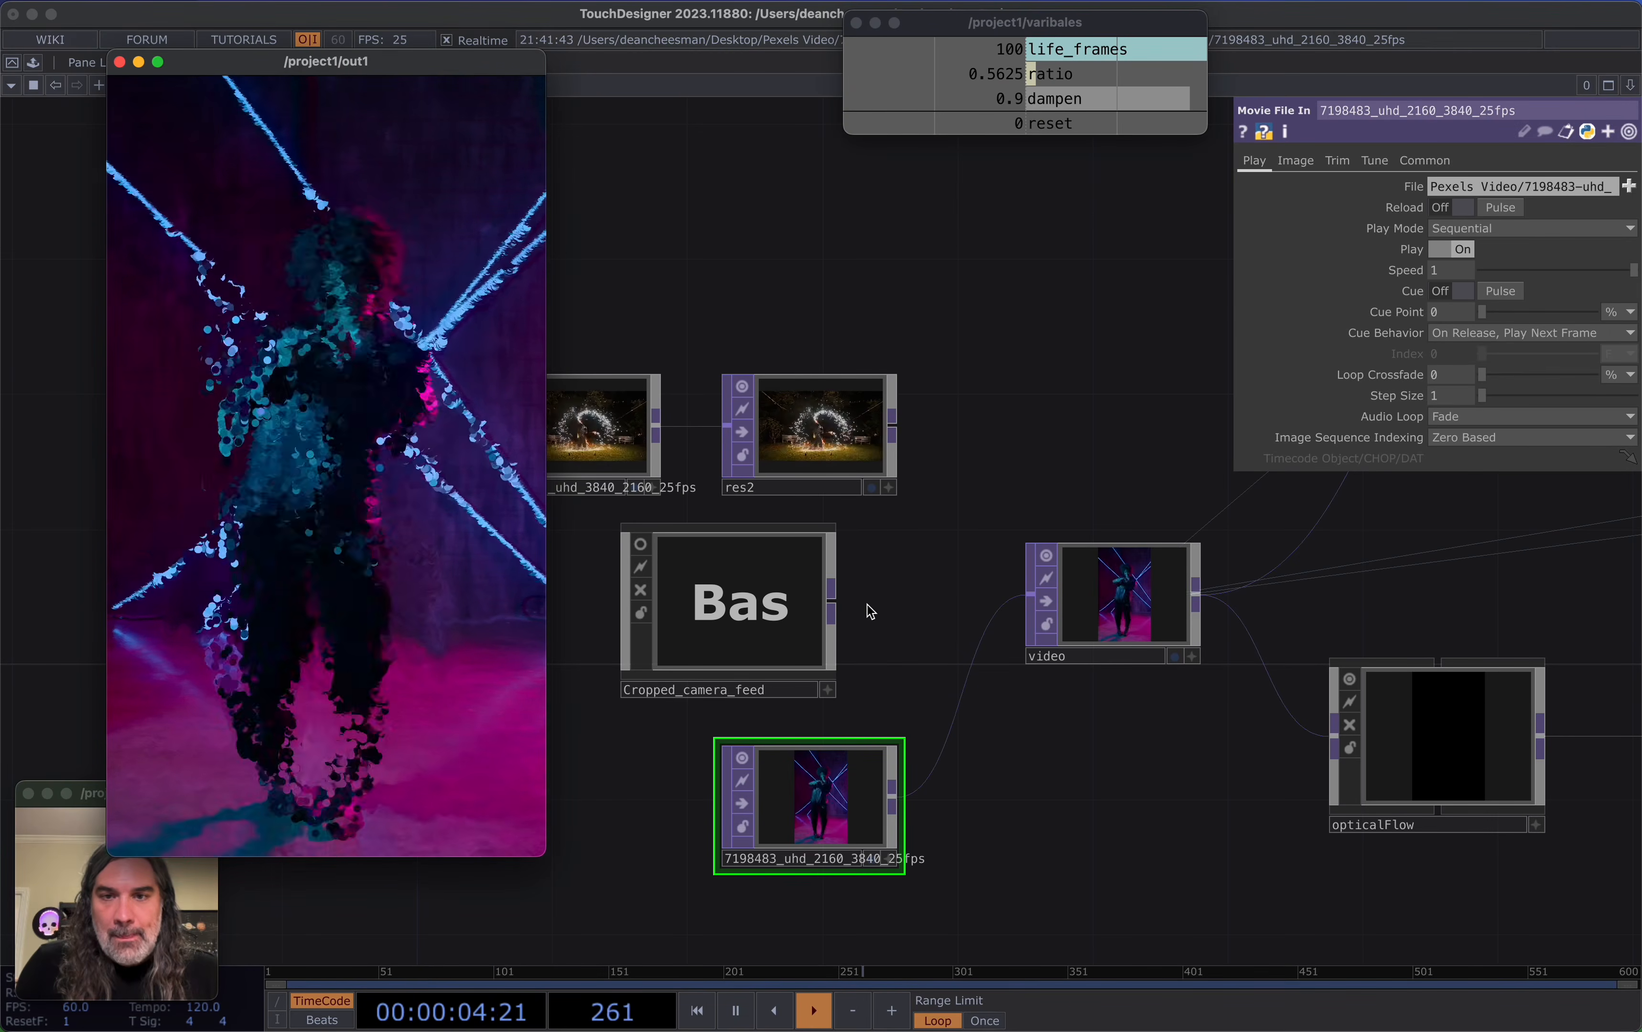
pyautogui.click(903, 615)
pyautogui.moveTo(884, 605); pyautogui.dragTo(1172, 590)
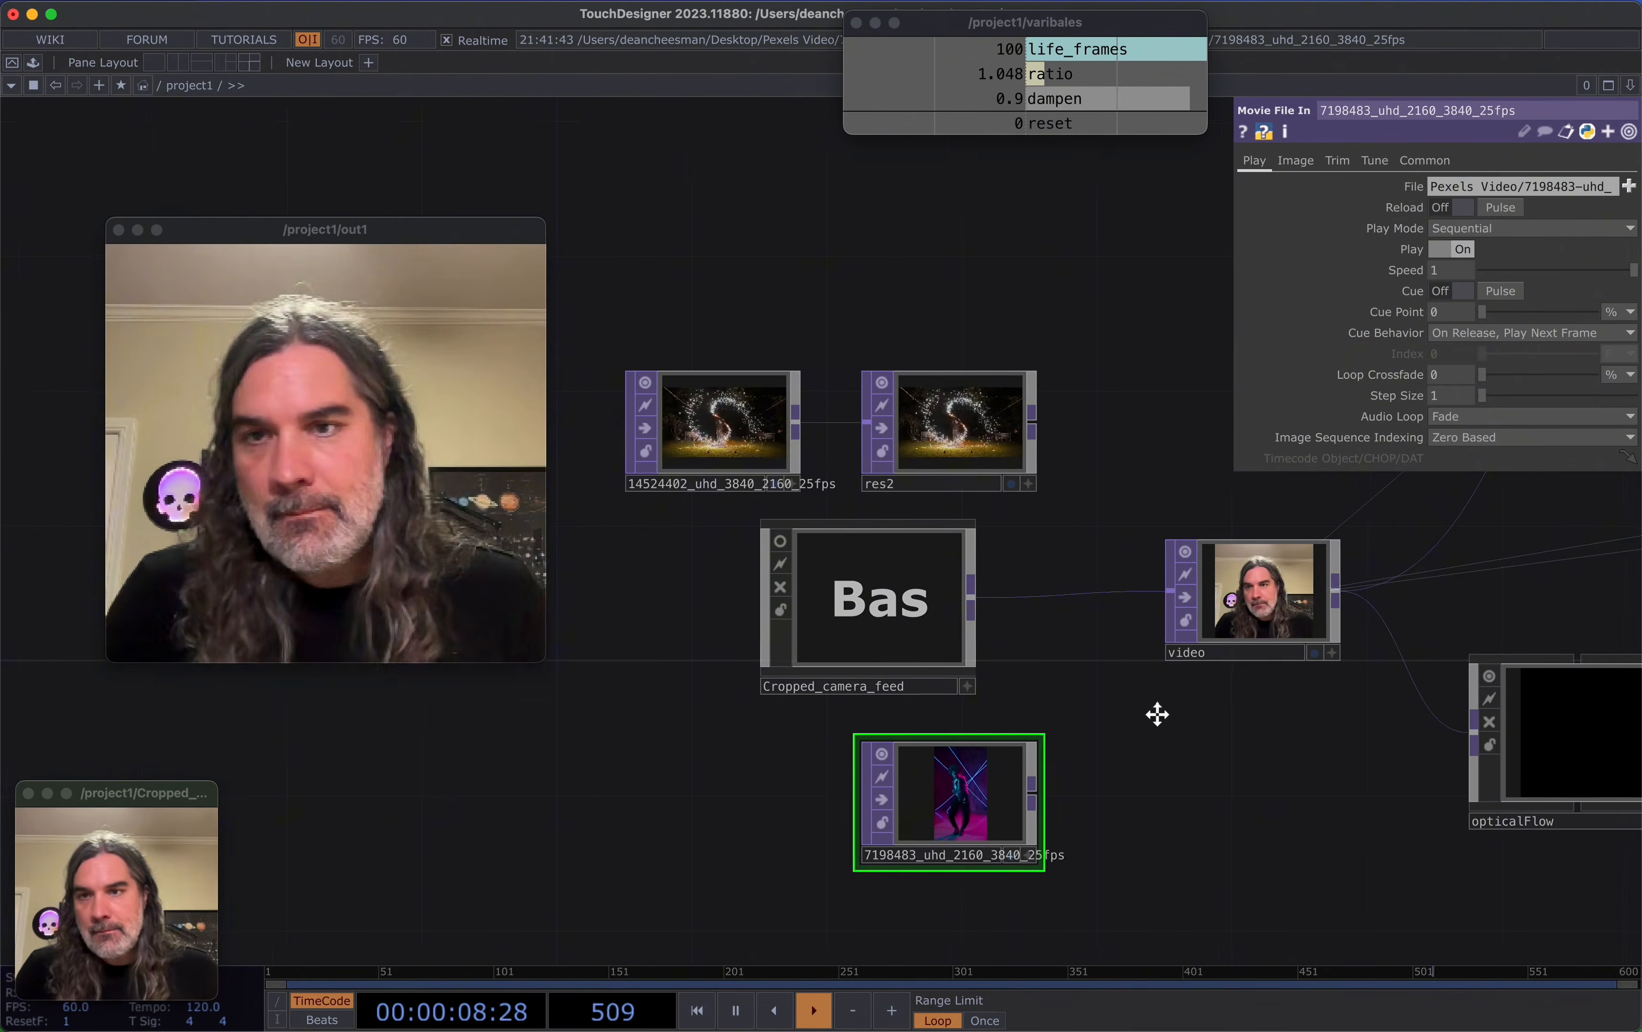
pyautogui.hscroll(2, 1158, 710)
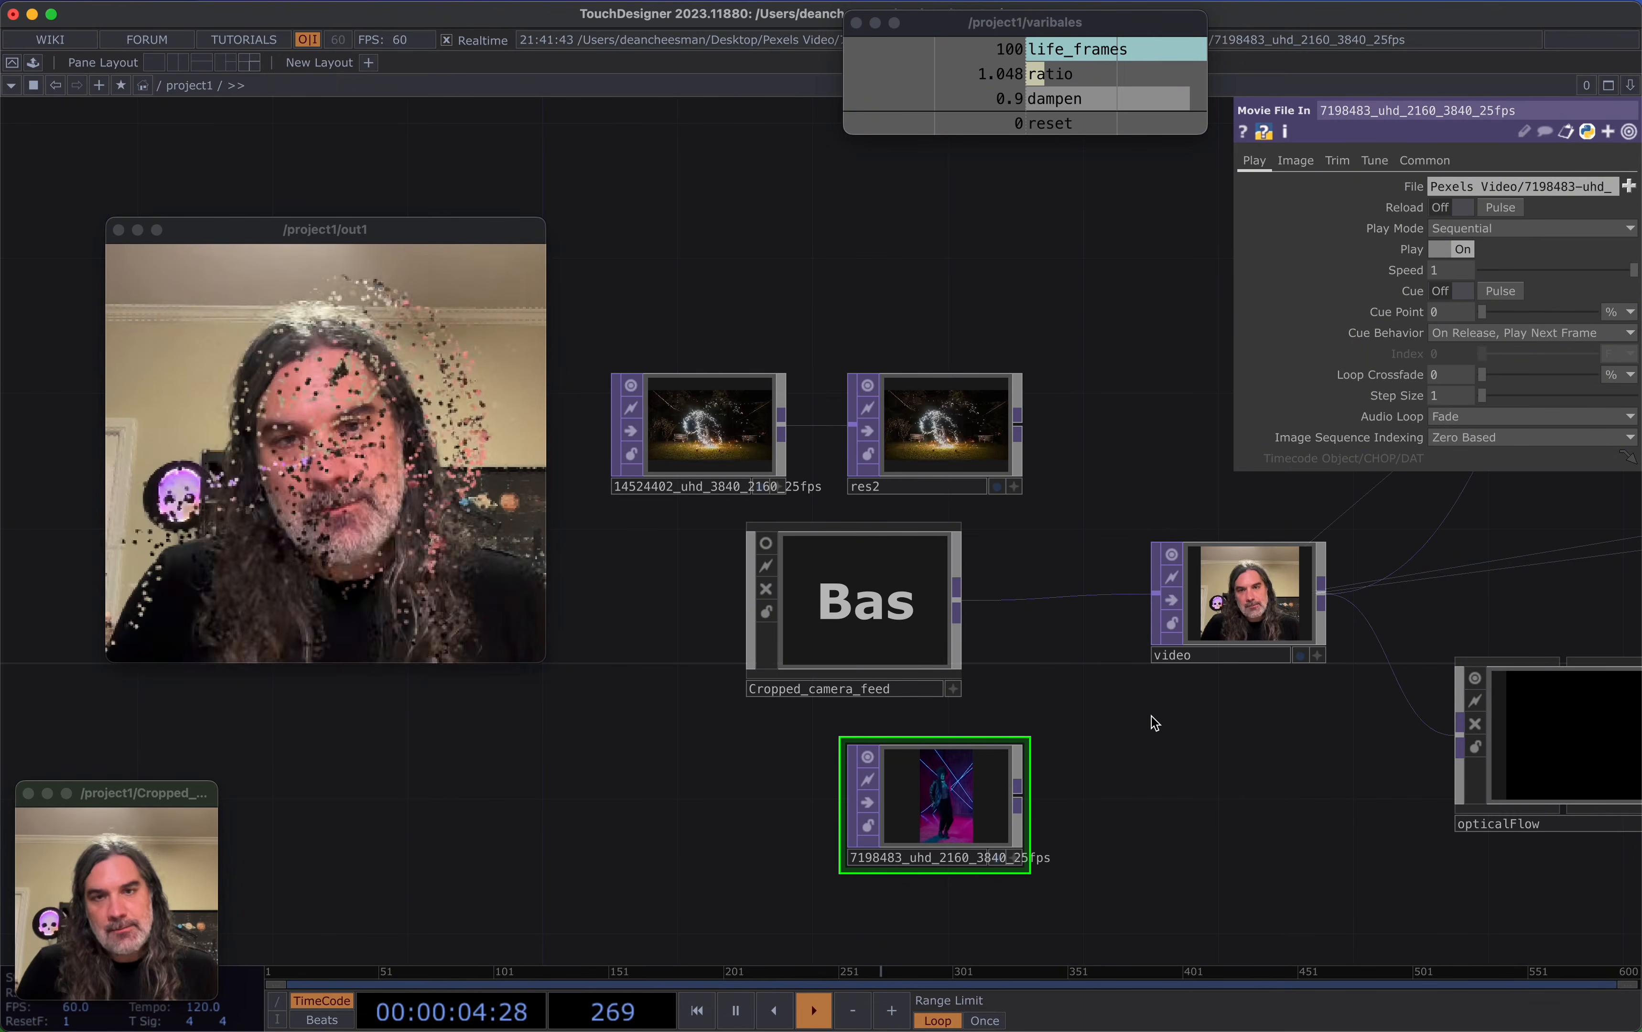
# Switch the source of video from Cropped_camera_feed back to res2
pyautogui.moveTo(1122, 588); pyautogui.dragTo(1152, 593)
pyautogui.moveTo(1096, 661); pyautogui.dragTo(901, 619)
pyautogui.scroll(6, 1126, 574)
pyautogui.scroll(-8, 1119, 567)
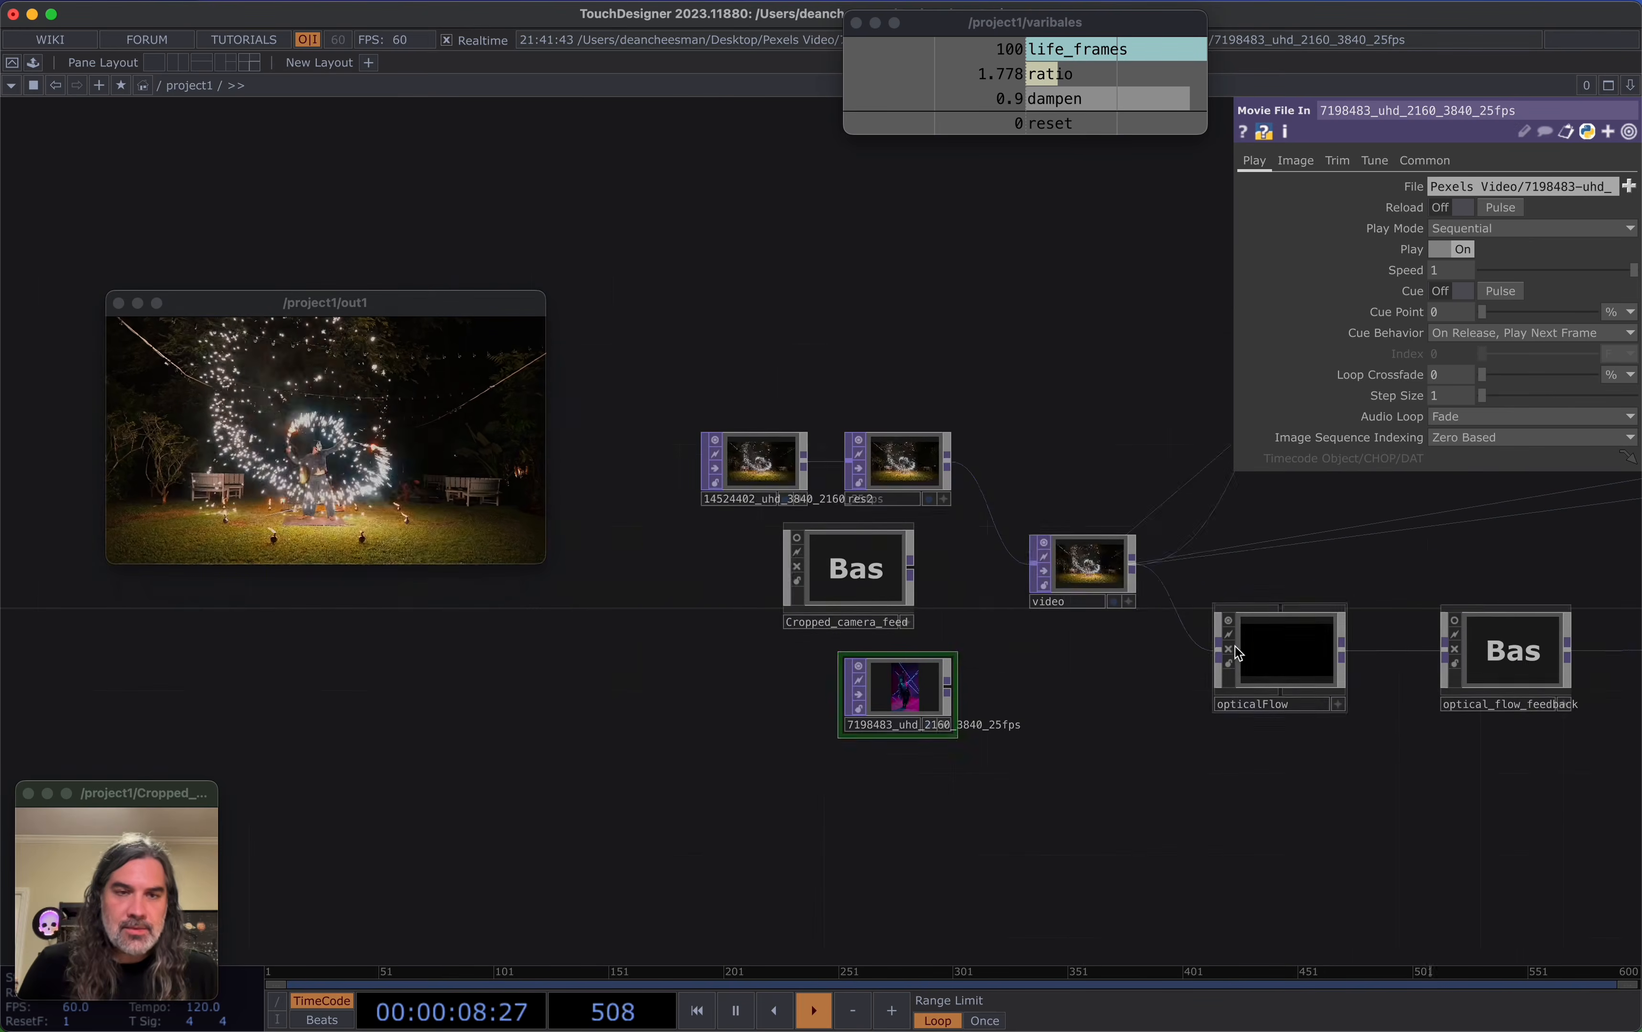
# Move select2 and color out of the crowded network into the open space below to_motion_fb
pyautogui.hscroll(8, 696, 676)
pyautogui.hscroll(10, 827, 660)
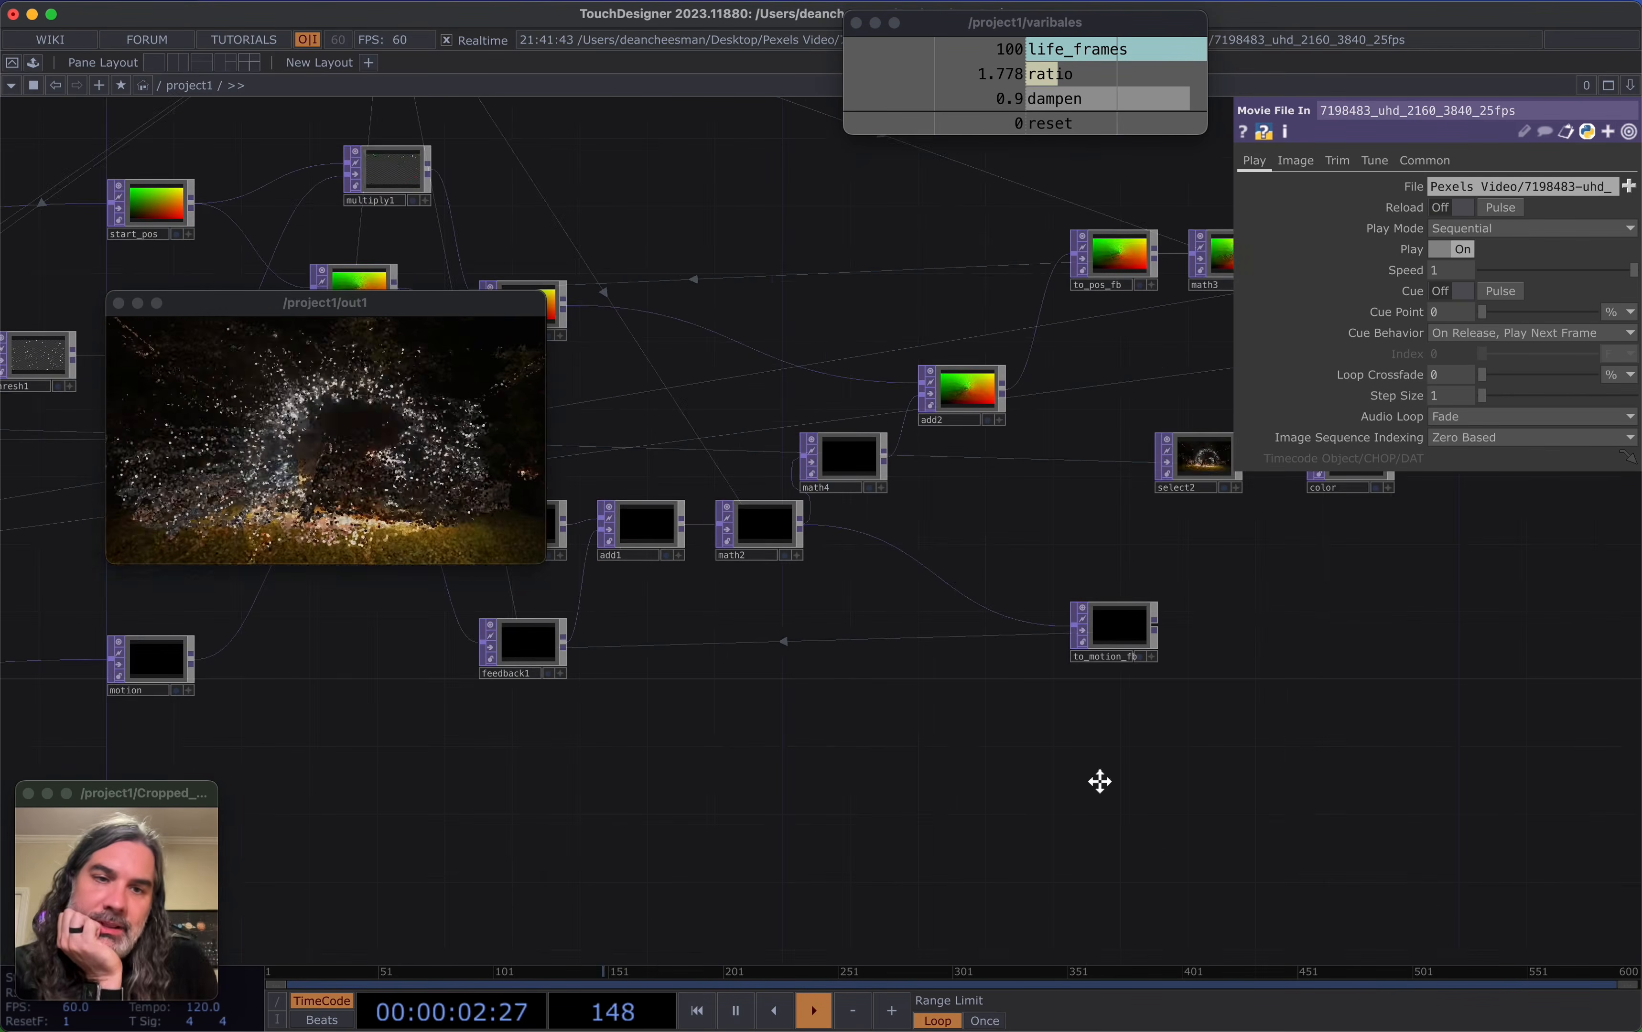
pyautogui.hscroll(8, 1100, 781)
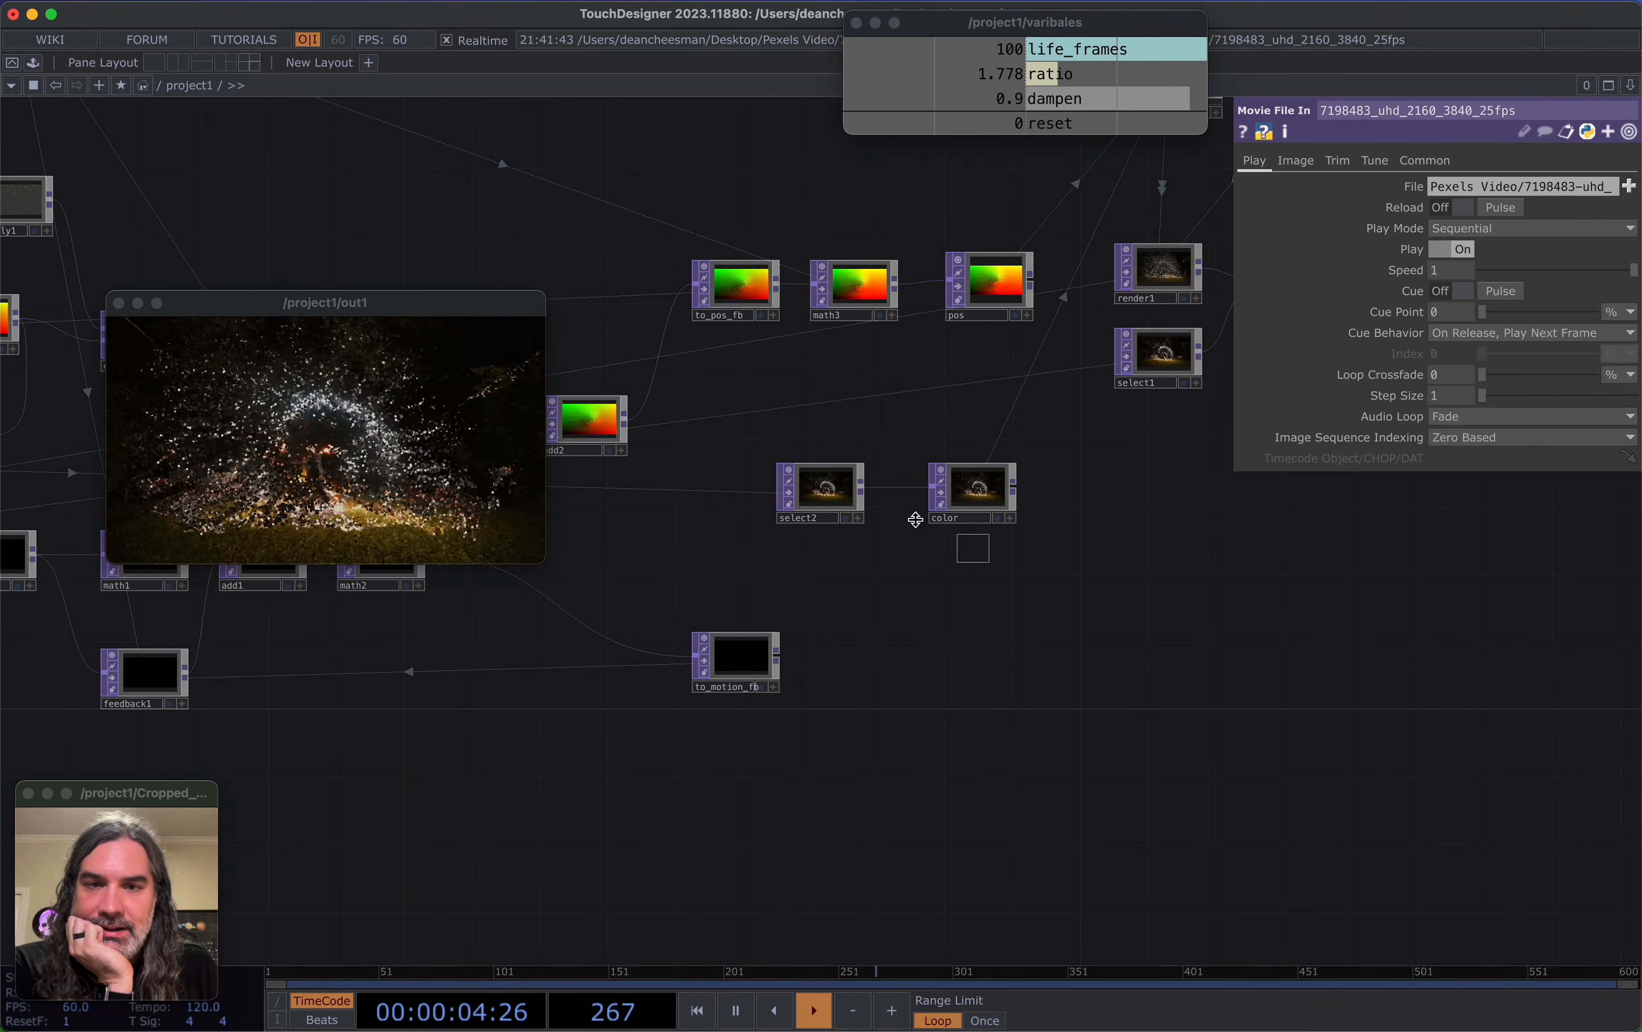
pyautogui.moveTo(826, 505); pyautogui.dragTo(828, 574)
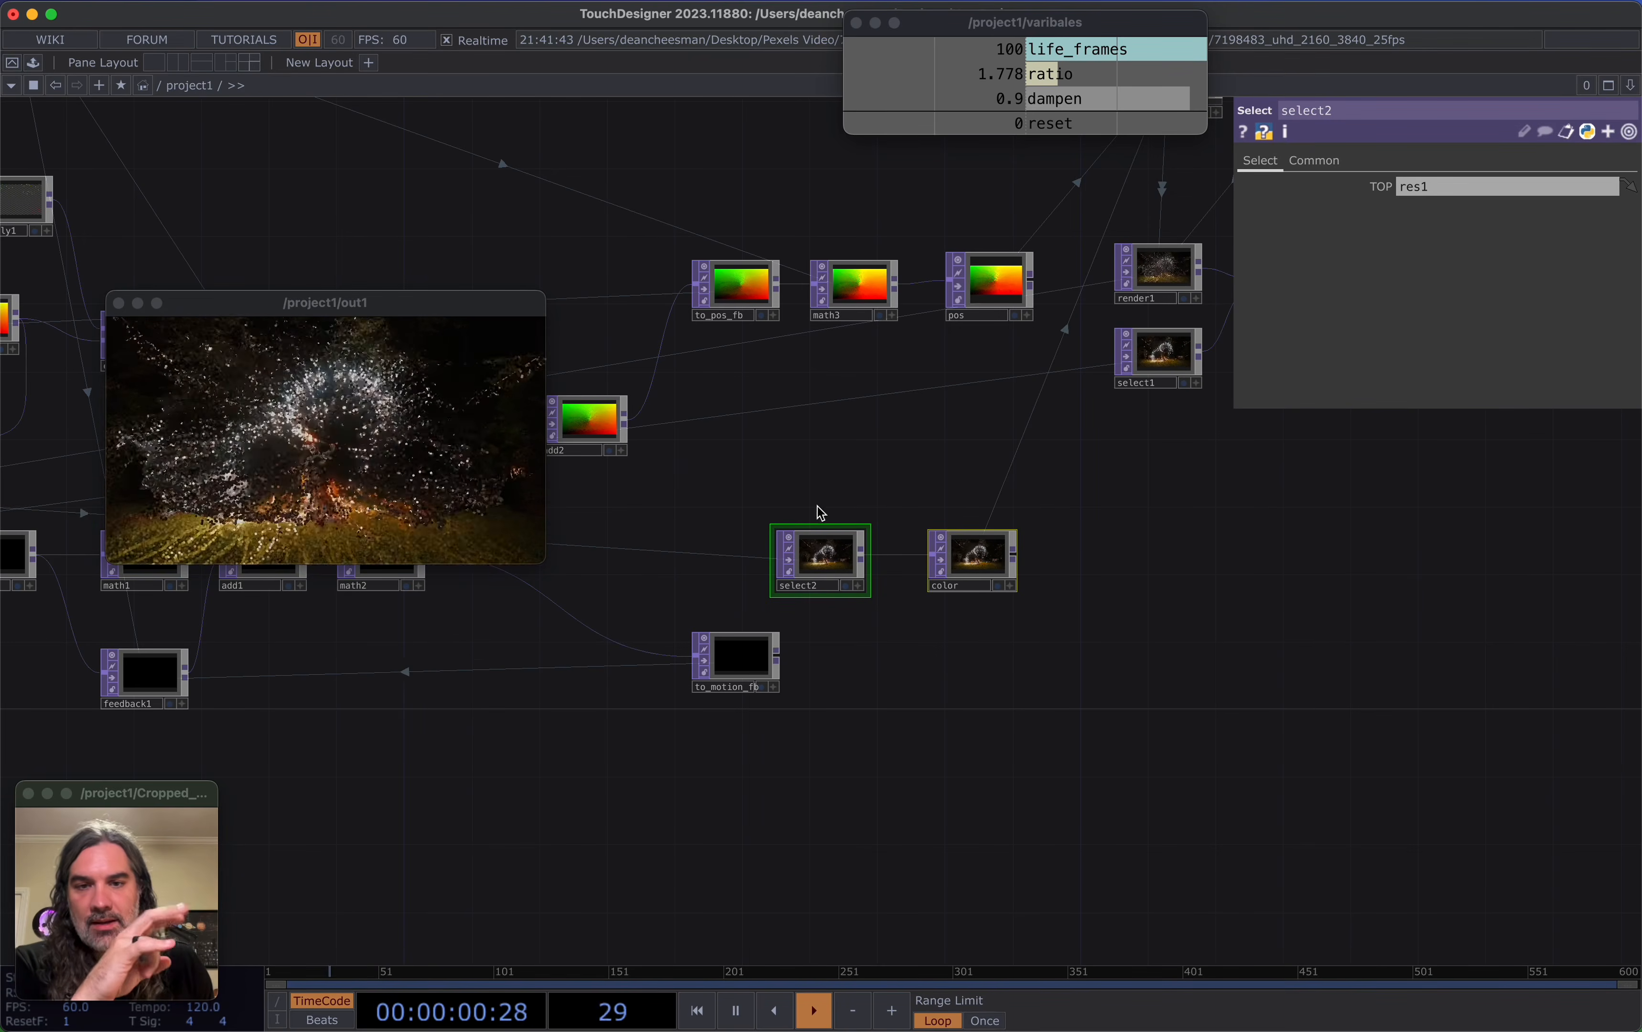
pyautogui.moveTo(849, 559); pyautogui.dragTo(816, 568, button='right')
pyautogui.moveTo(824, 574); pyautogui.dragTo(810, 823)
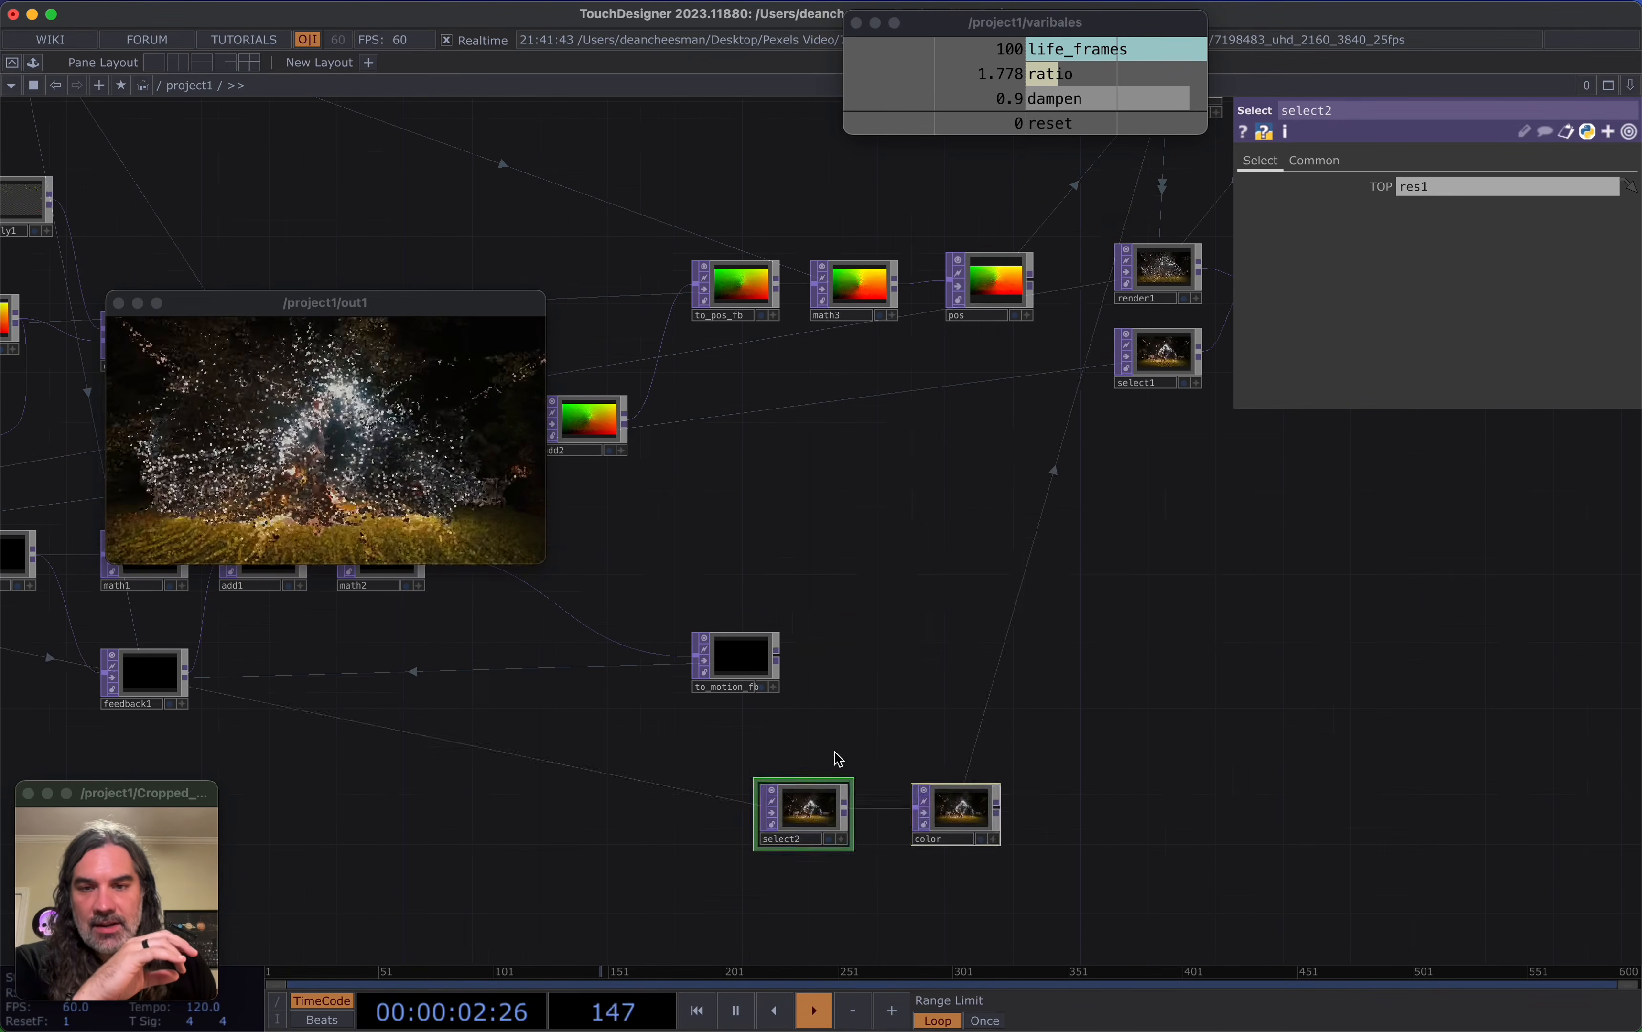
# Move select2 away from color to leave a wide gap between them for more operators
pyautogui.moveTo(862, 713); pyautogui.dragTo(1014, 359)
pyautogui.scroll(3, 916, 585)
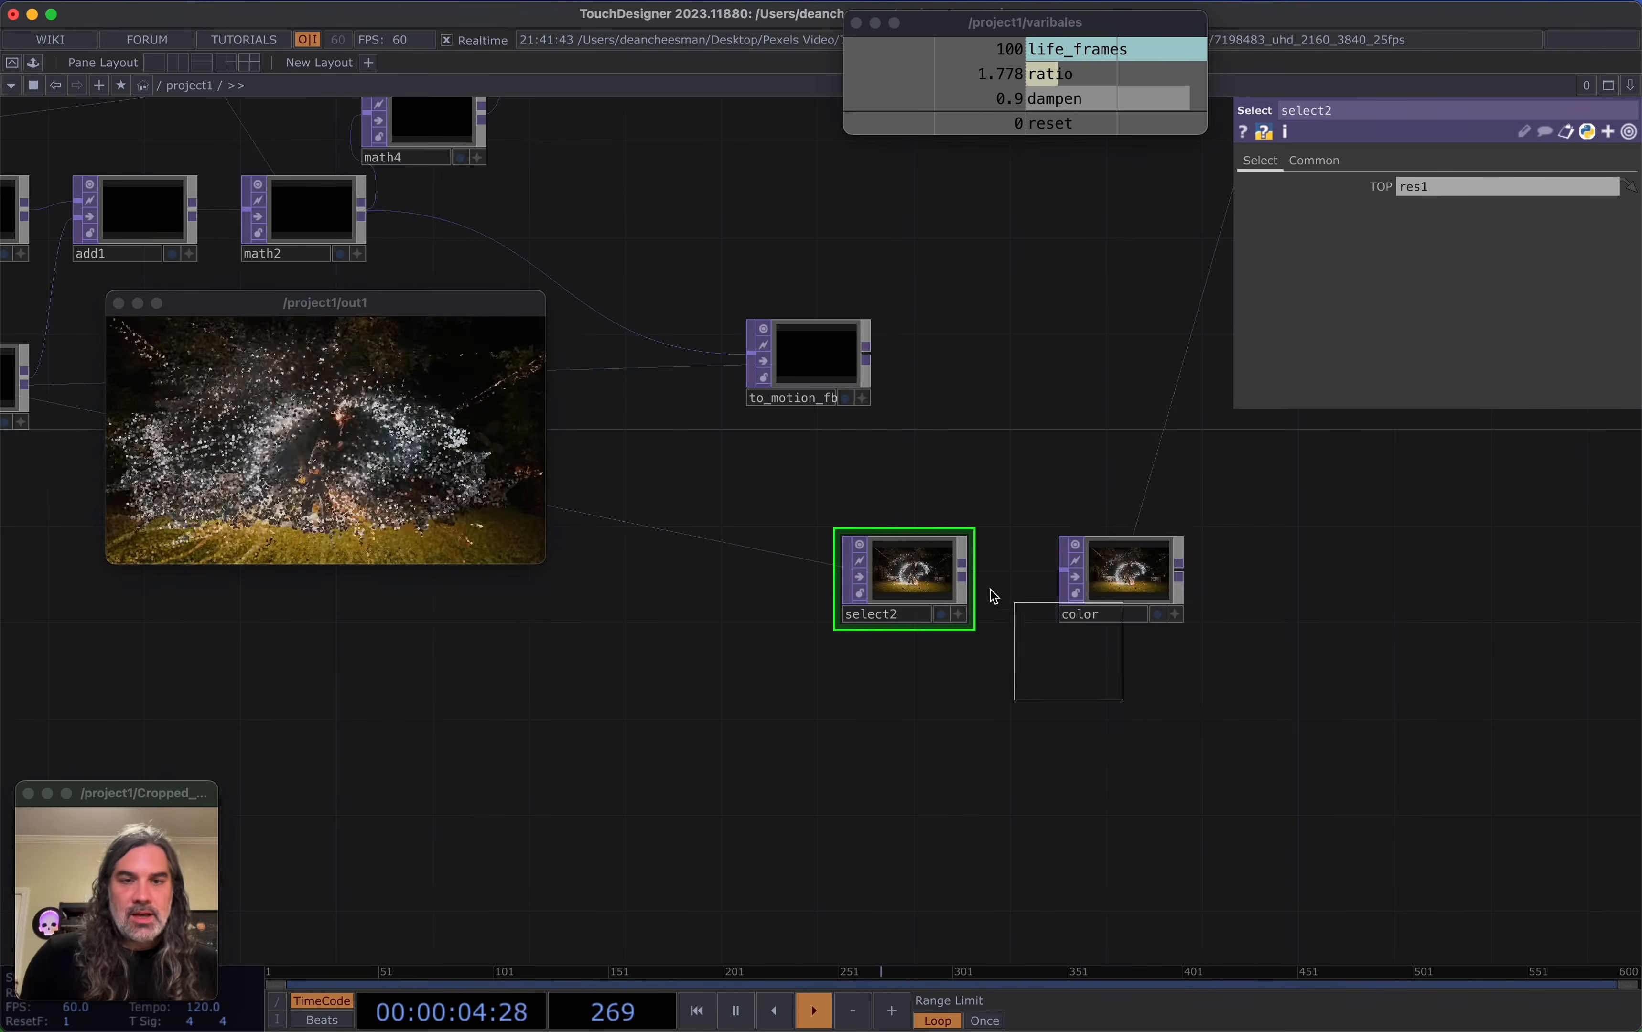
pyautogui.moveTo(990, 591); pyautogui.dragTo(887, 565, button='right')
pyautogui.moveTo(888, 566); pyautogui.dragTo(461, 736)
pyautogui.moveTo(706, 812); pyautogui.dragTo(924, 790)
pyautogui.scroll(2, 832, 741)
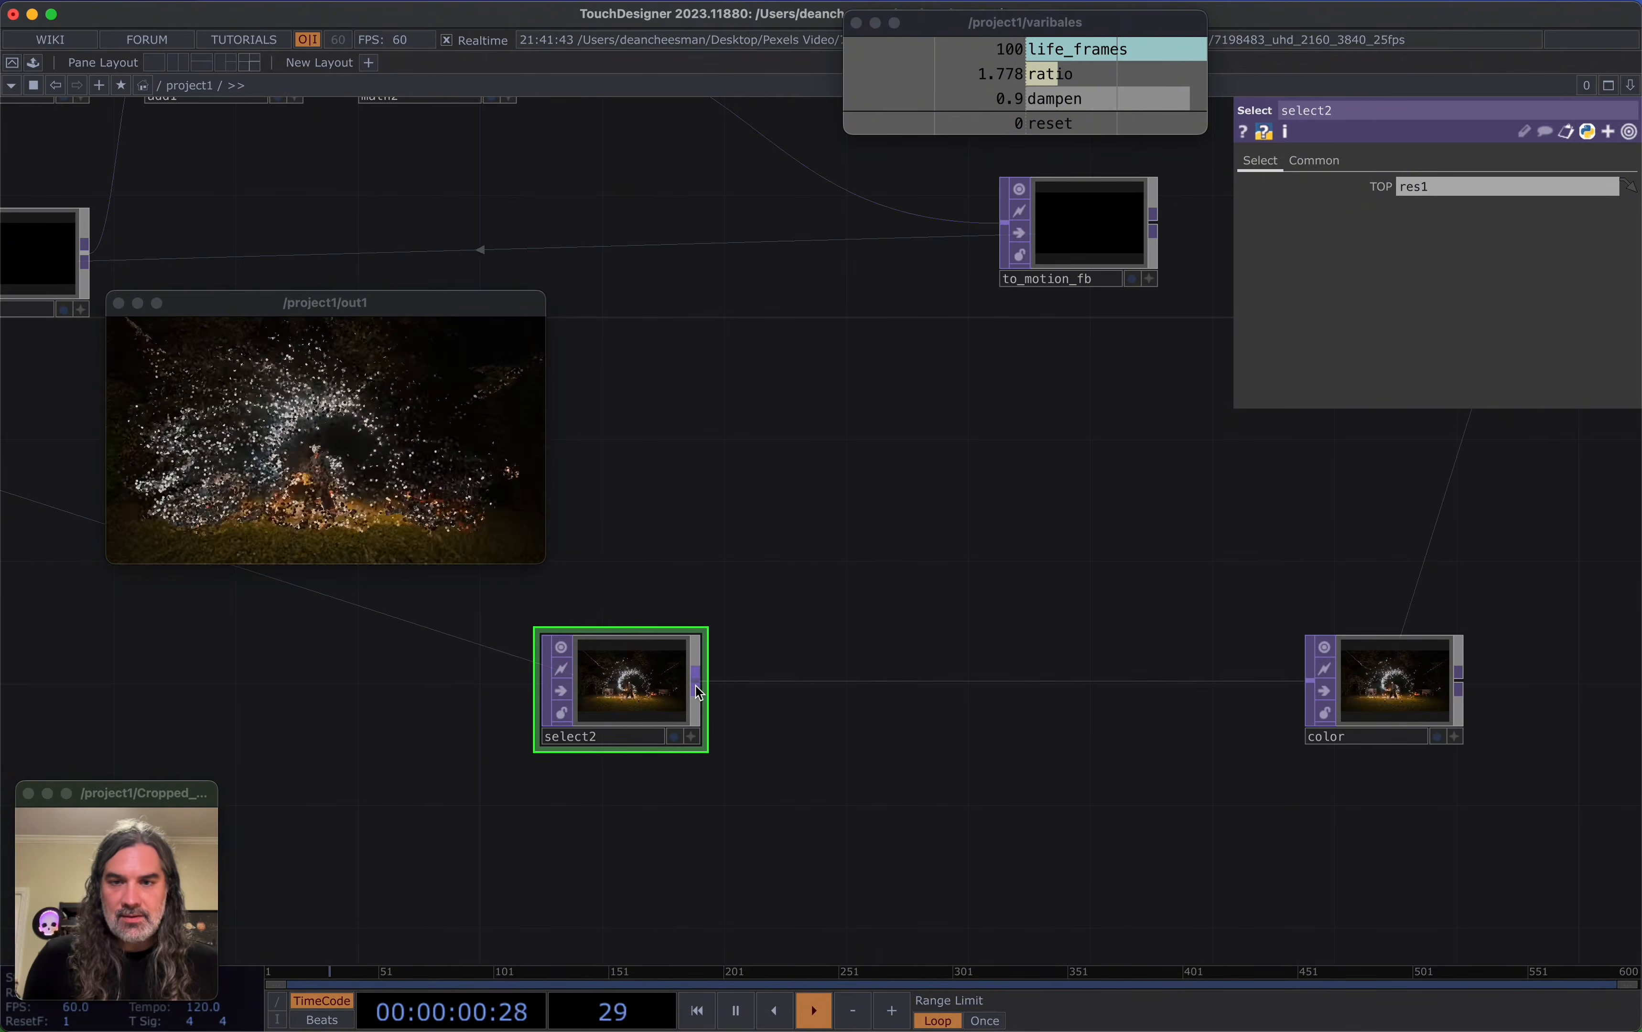
# Insert a Feedback TOP on the connection between select2 and color, placing it close to select2
pyautogui.rightClick(754, 682)
pyautogui.click(792, 661)
pyautogui.write('fe')
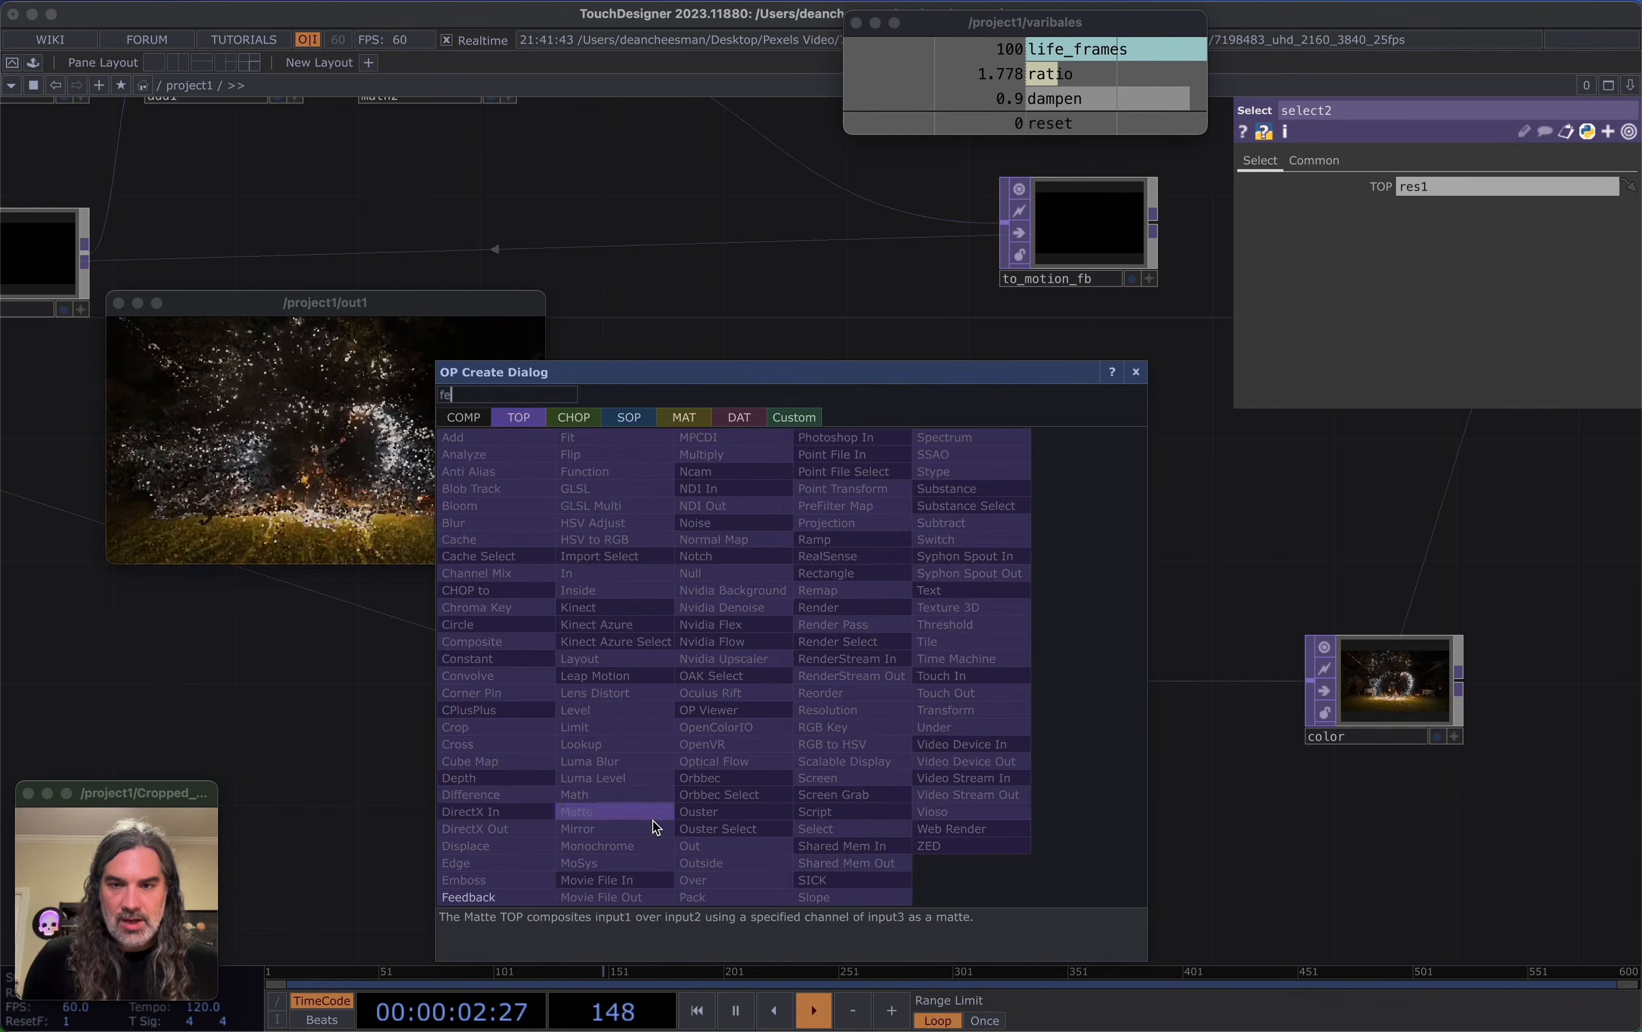
pyautogui.click(541, 896)
pyautogui.click(799, 790)
pyautogui.moveTo(798, 790); pyautogui.dragTo(837, 696)
pyautogui.scroll(5, 837, 697)
pyautogui.scroll(-3, 809, 614)
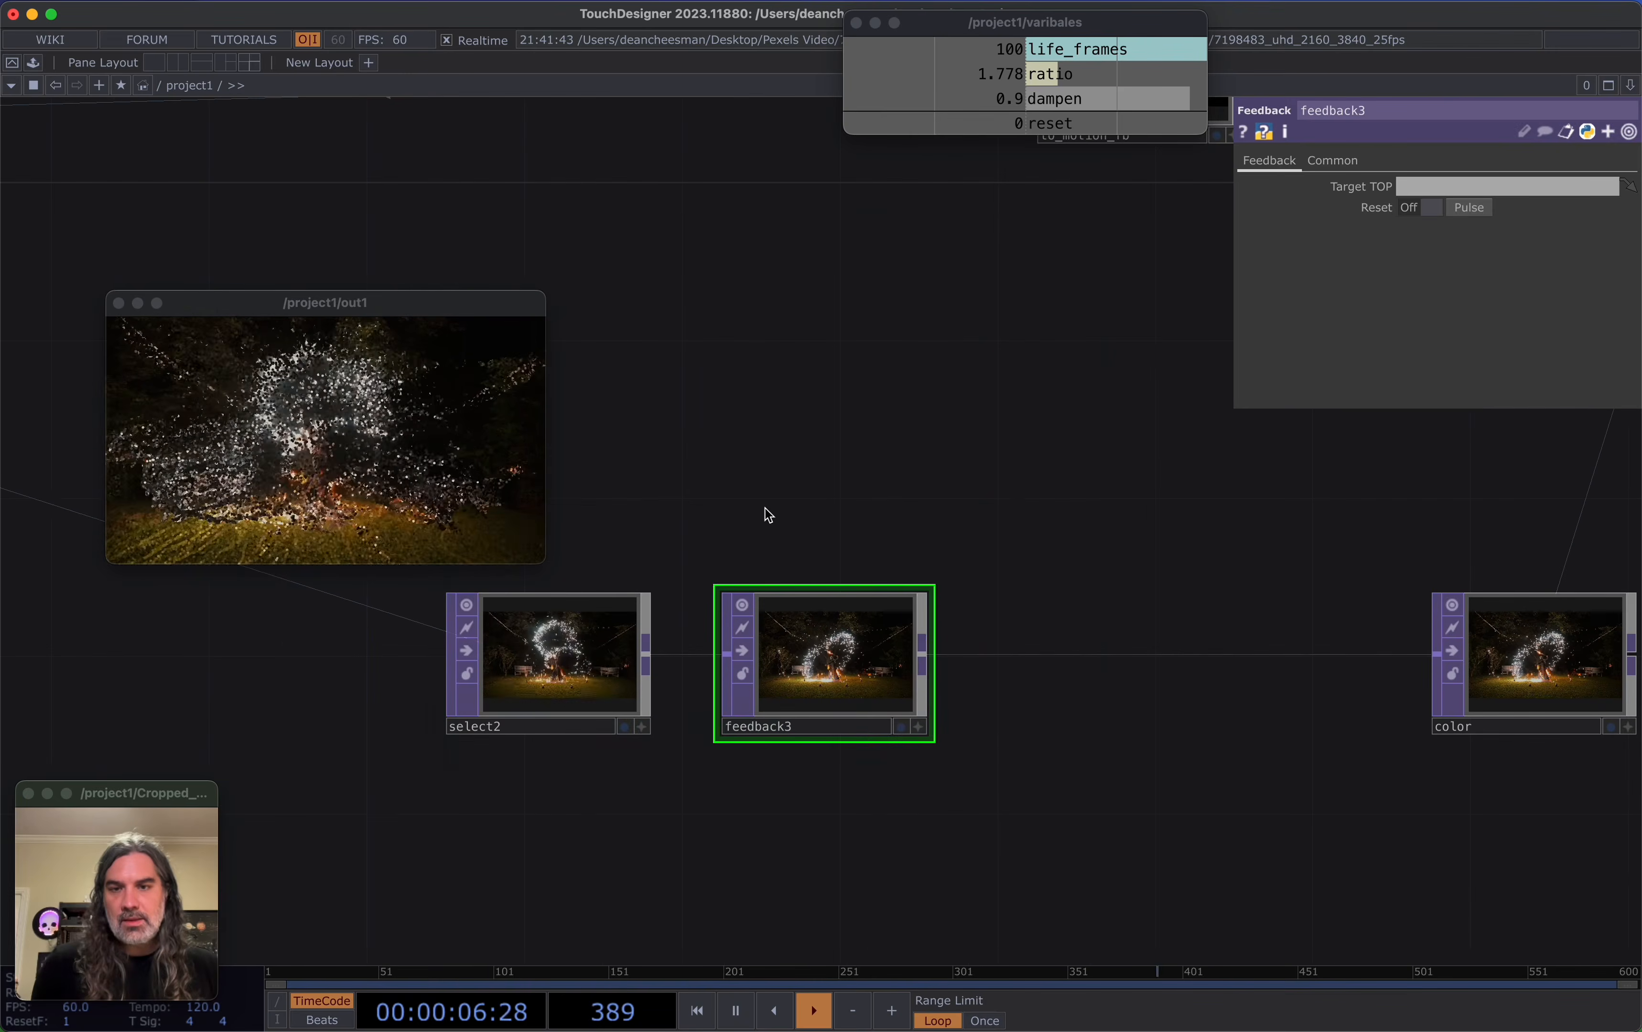
# Add a Select TOP above feedback3, set its source TOP to reset, and leave space beside it
pyautogui.press('Tab')
pyautogui.click(820, 522)
pyautogui.click(784, 506)
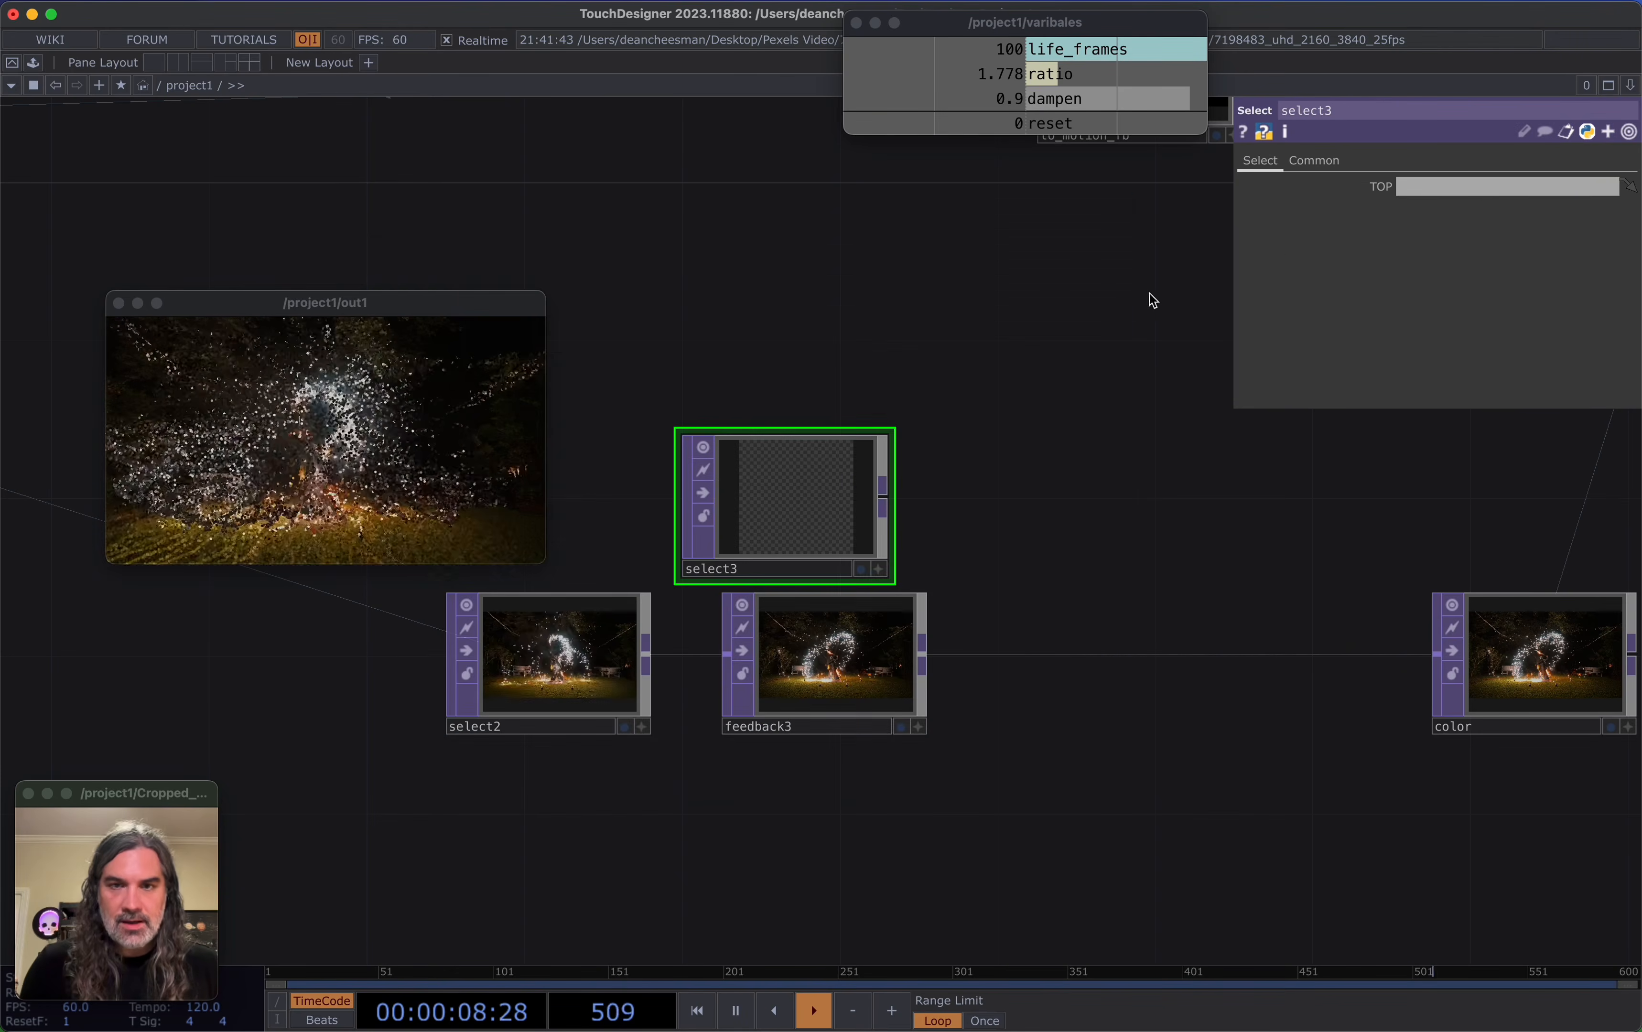
pyautogui.write('reset')
pyautogui.press('Return')
pyautogui.moveTo(792, 507); pyautogui.dragTo(788, 464)
pyautogui.scroll(1, 788, 463)
pyautogui.moveTo(679, 498); pyautogui.dragTo(597, 457)
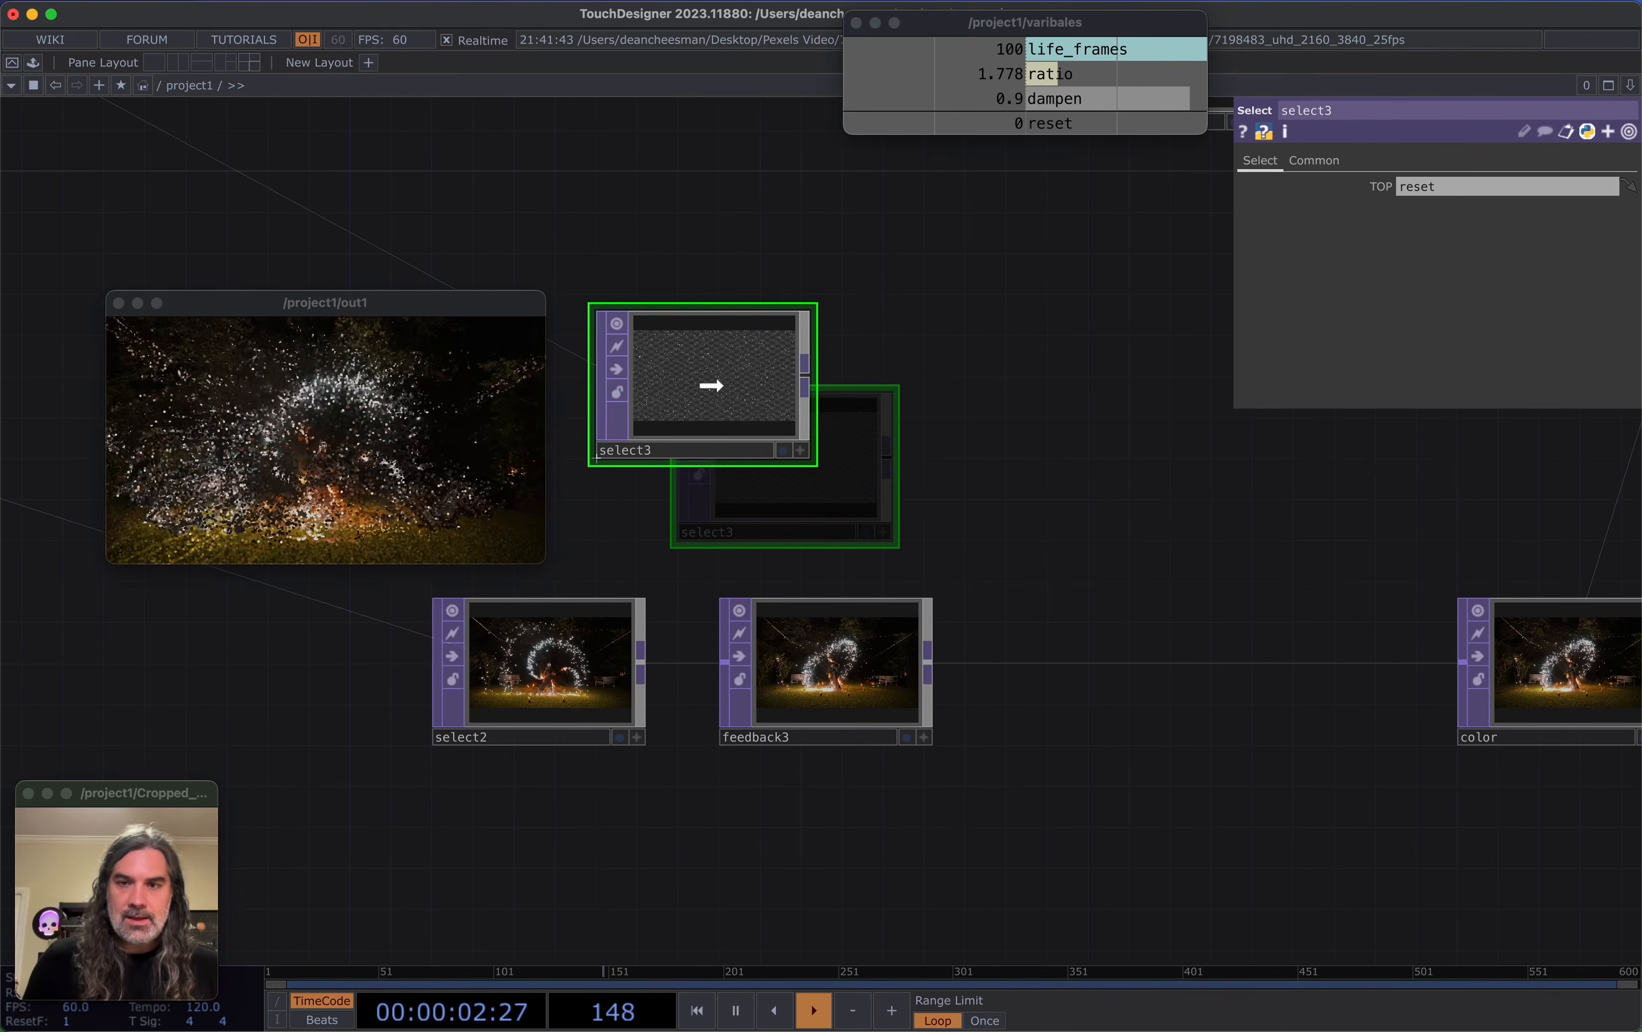
# Add a Multiply TOP above feedback3, with select3 as its first input and select2 as its second
pyautogui.press('Tab')
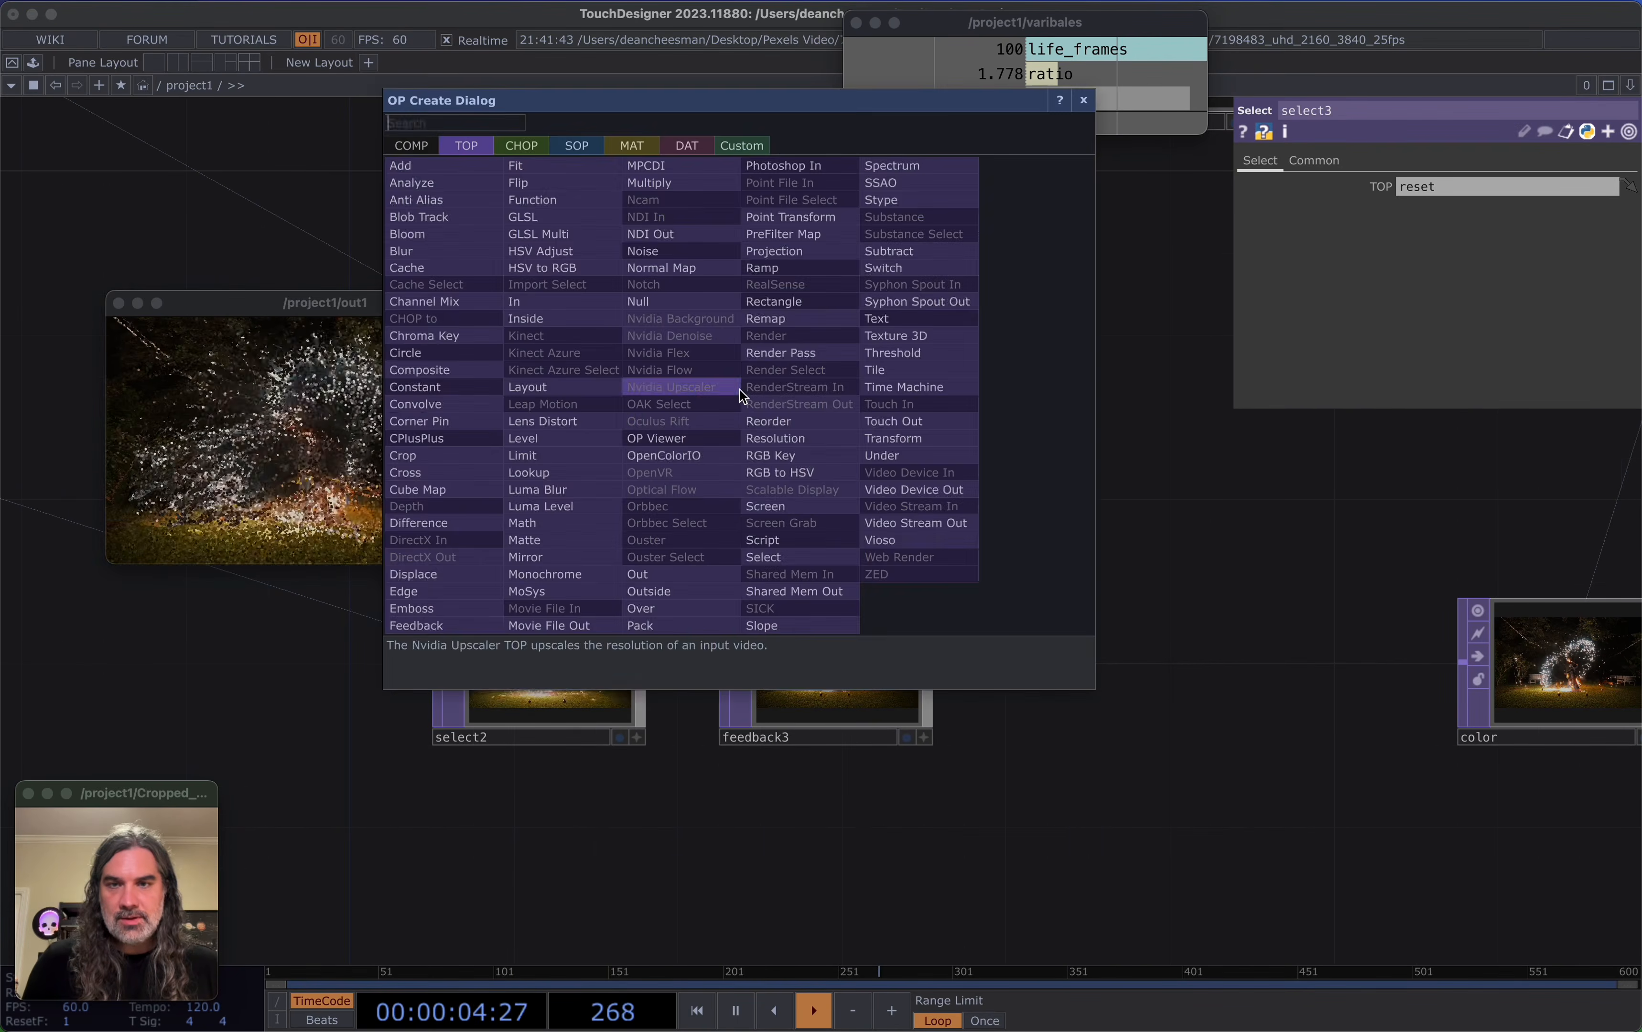
pyautogui.write('mu')
pyautogui.click(654, 183)
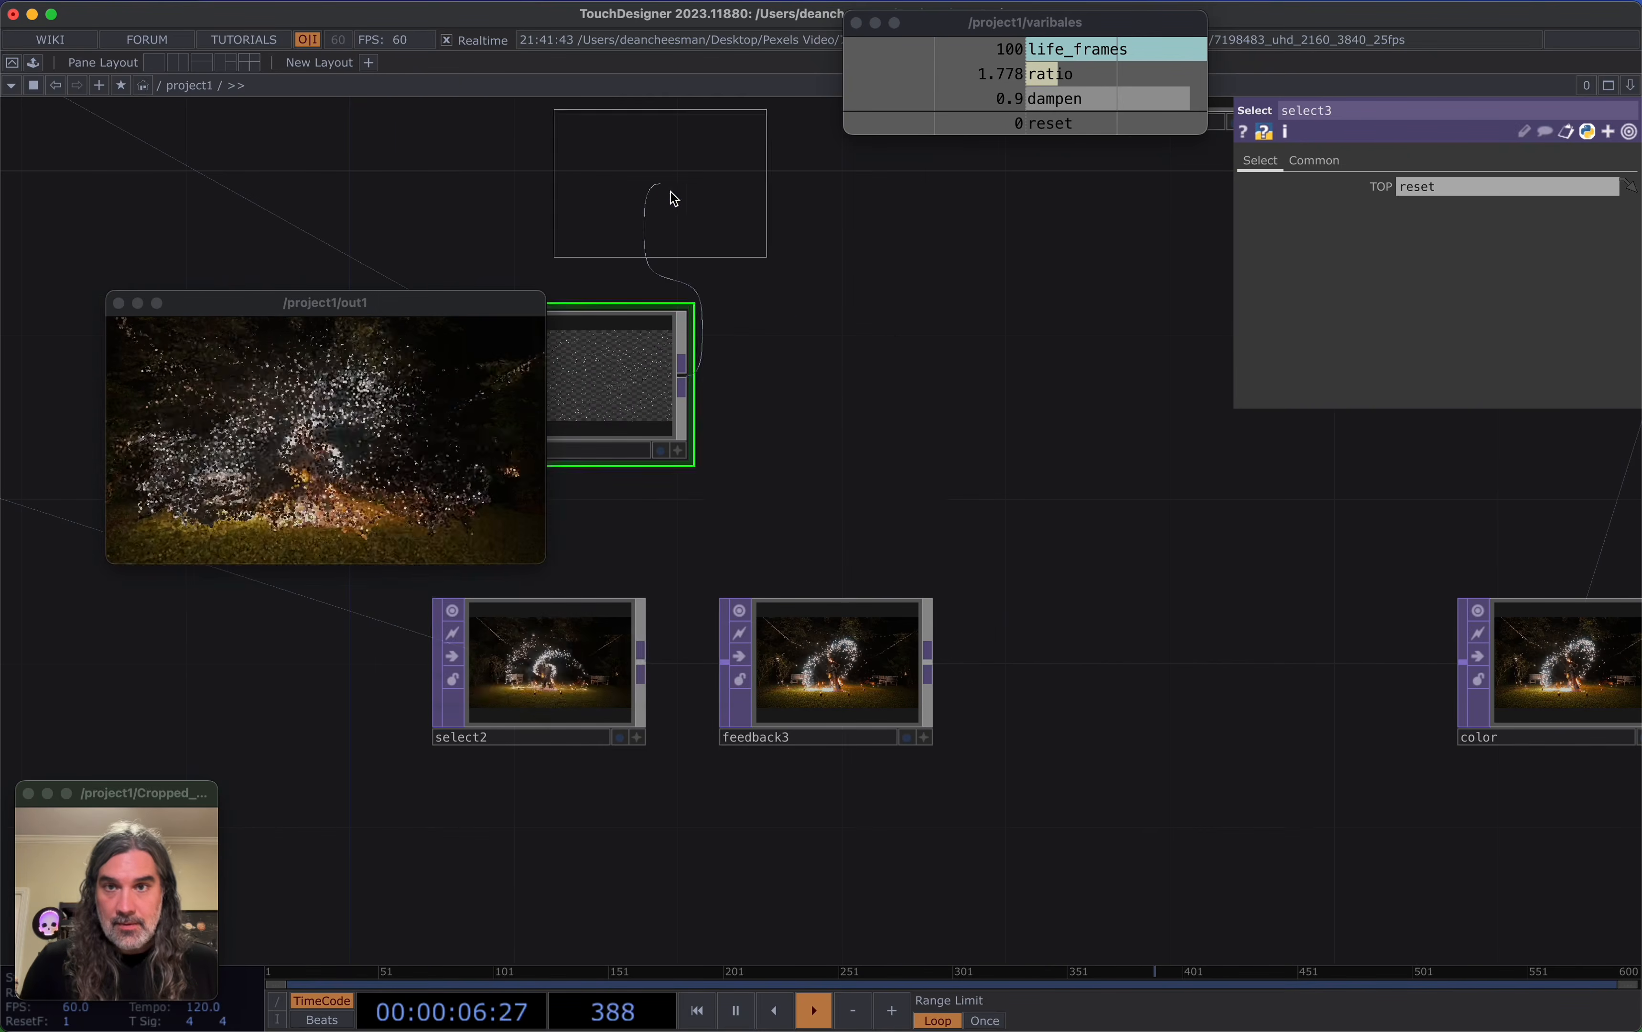
pyautogui.click(826, 425)
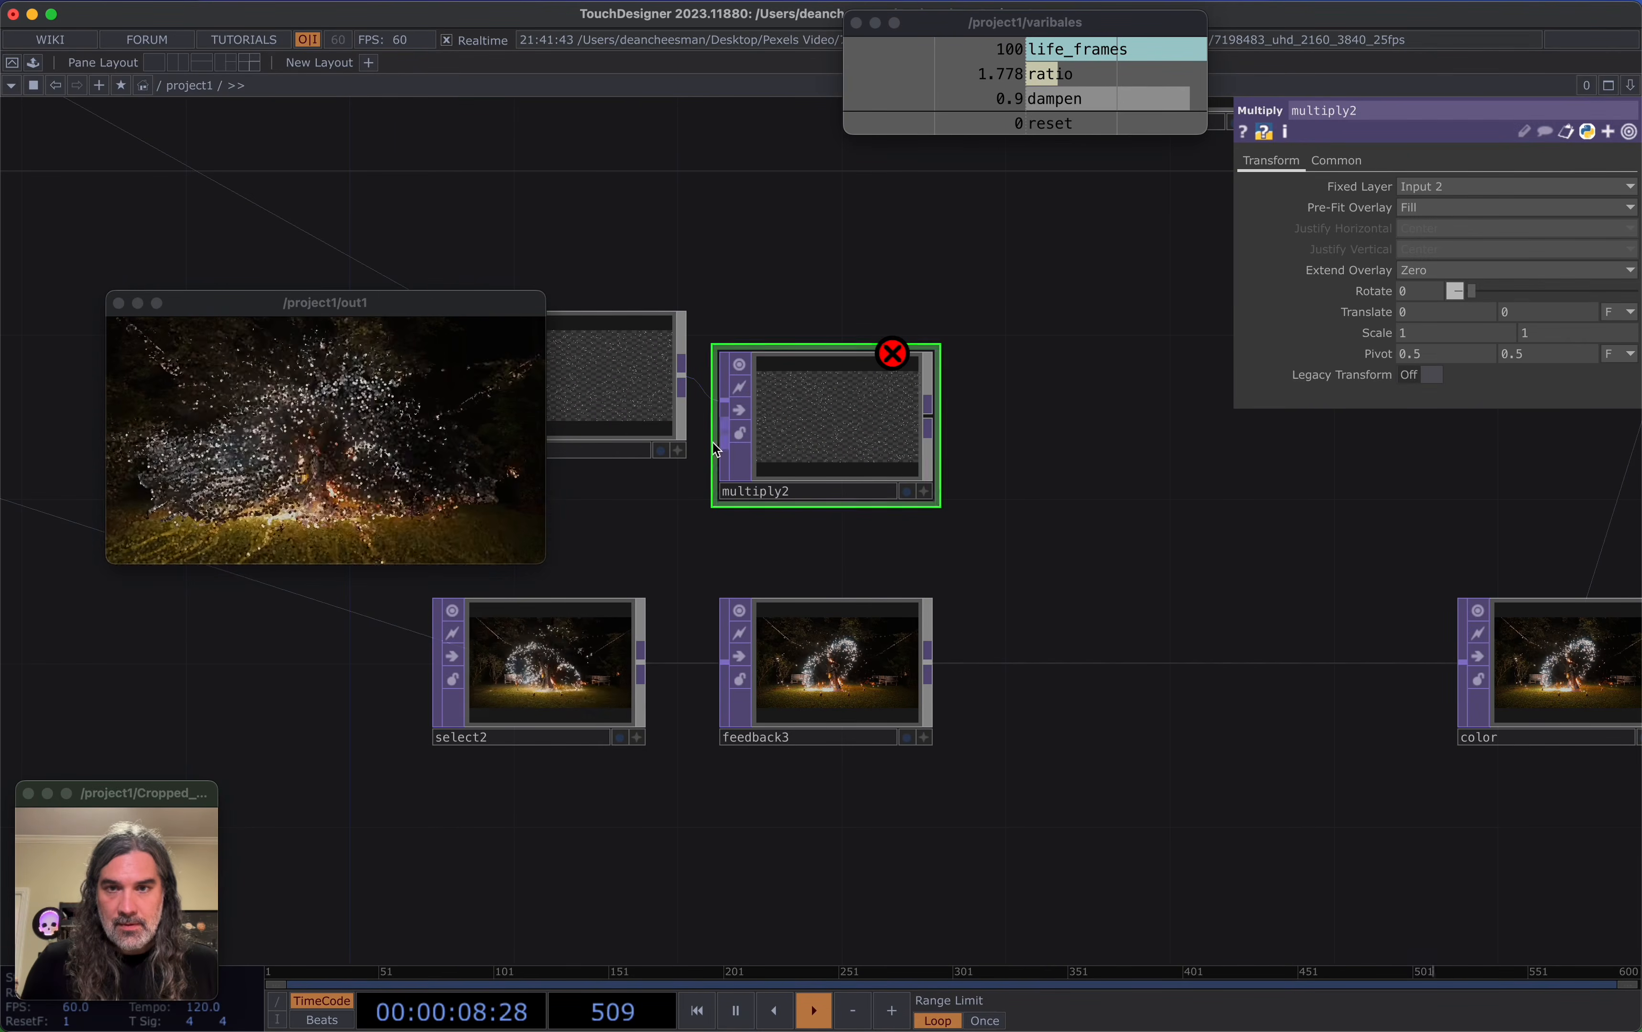
# Add an Over TOP that composites multiply2 over feedback3
pyautogui.click(1070, 490)
pyautogui.click(1012, 654)
pyautogui.click(1008, 698)
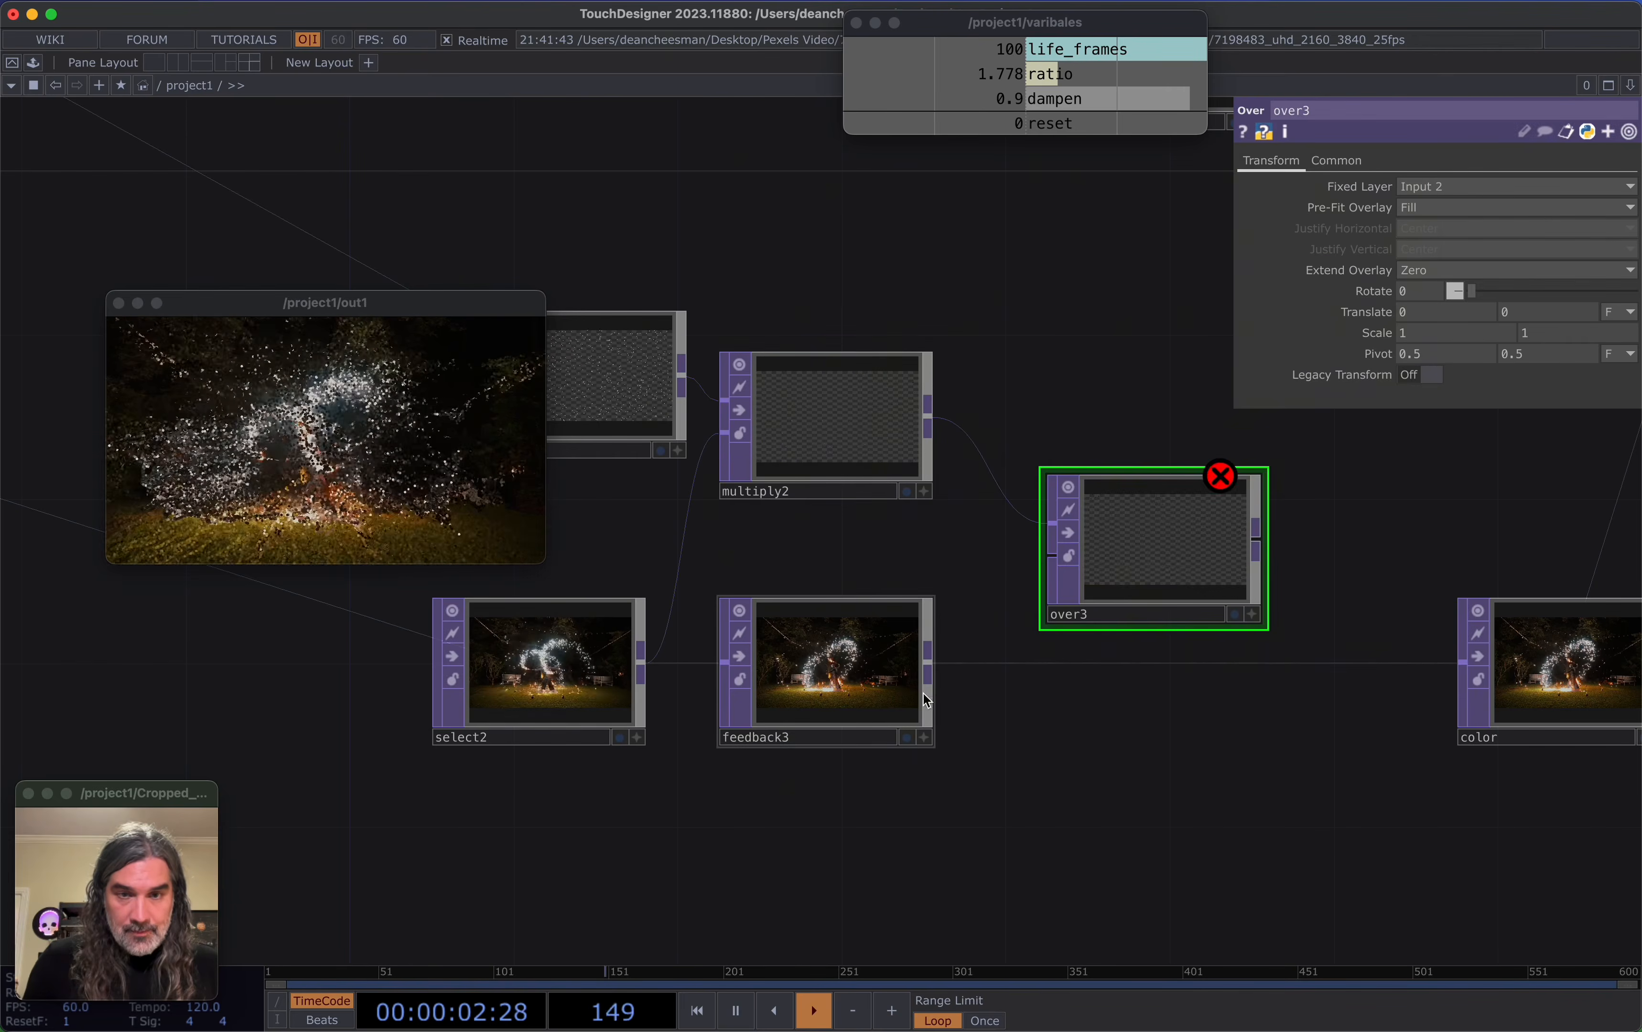
pyautogui.click(1044, 560)
pyautogui.moveTo(1035, 734); pyautogui.dragTo(888, 712)
pyautogui.scroll(5, 1001, 616)
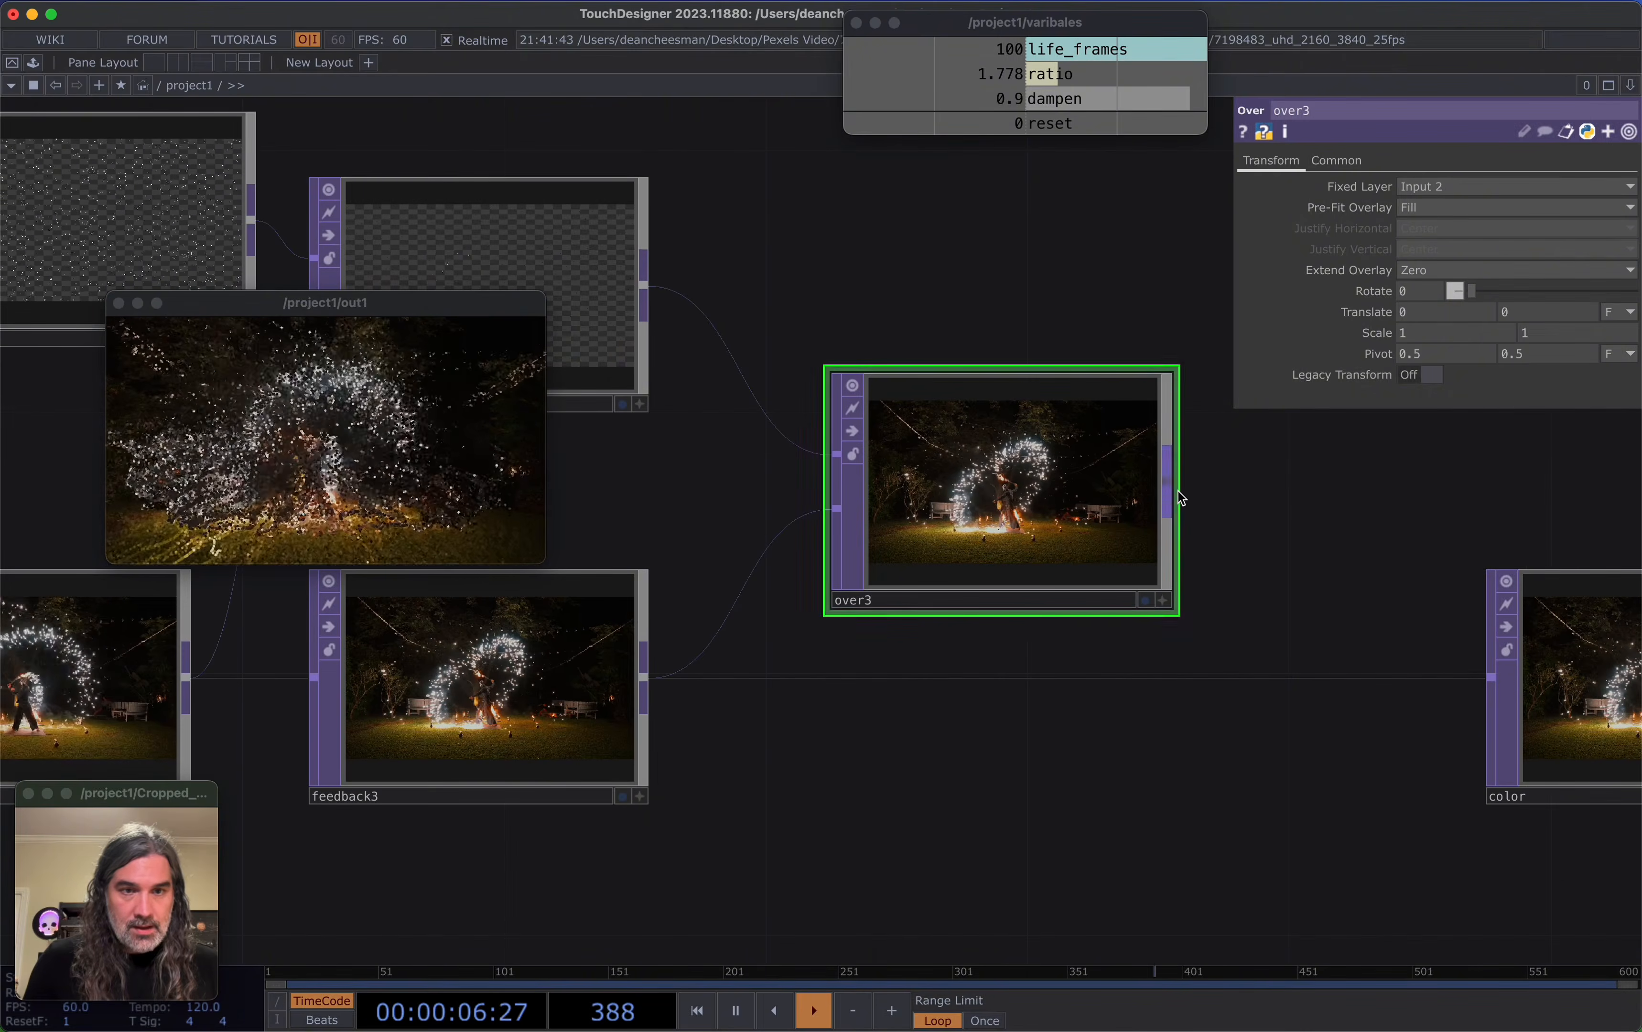
# Make over3 the Target TOP of feedback3 and insert over3 between feedback3 and color
pyautogui.click(1177, 489)
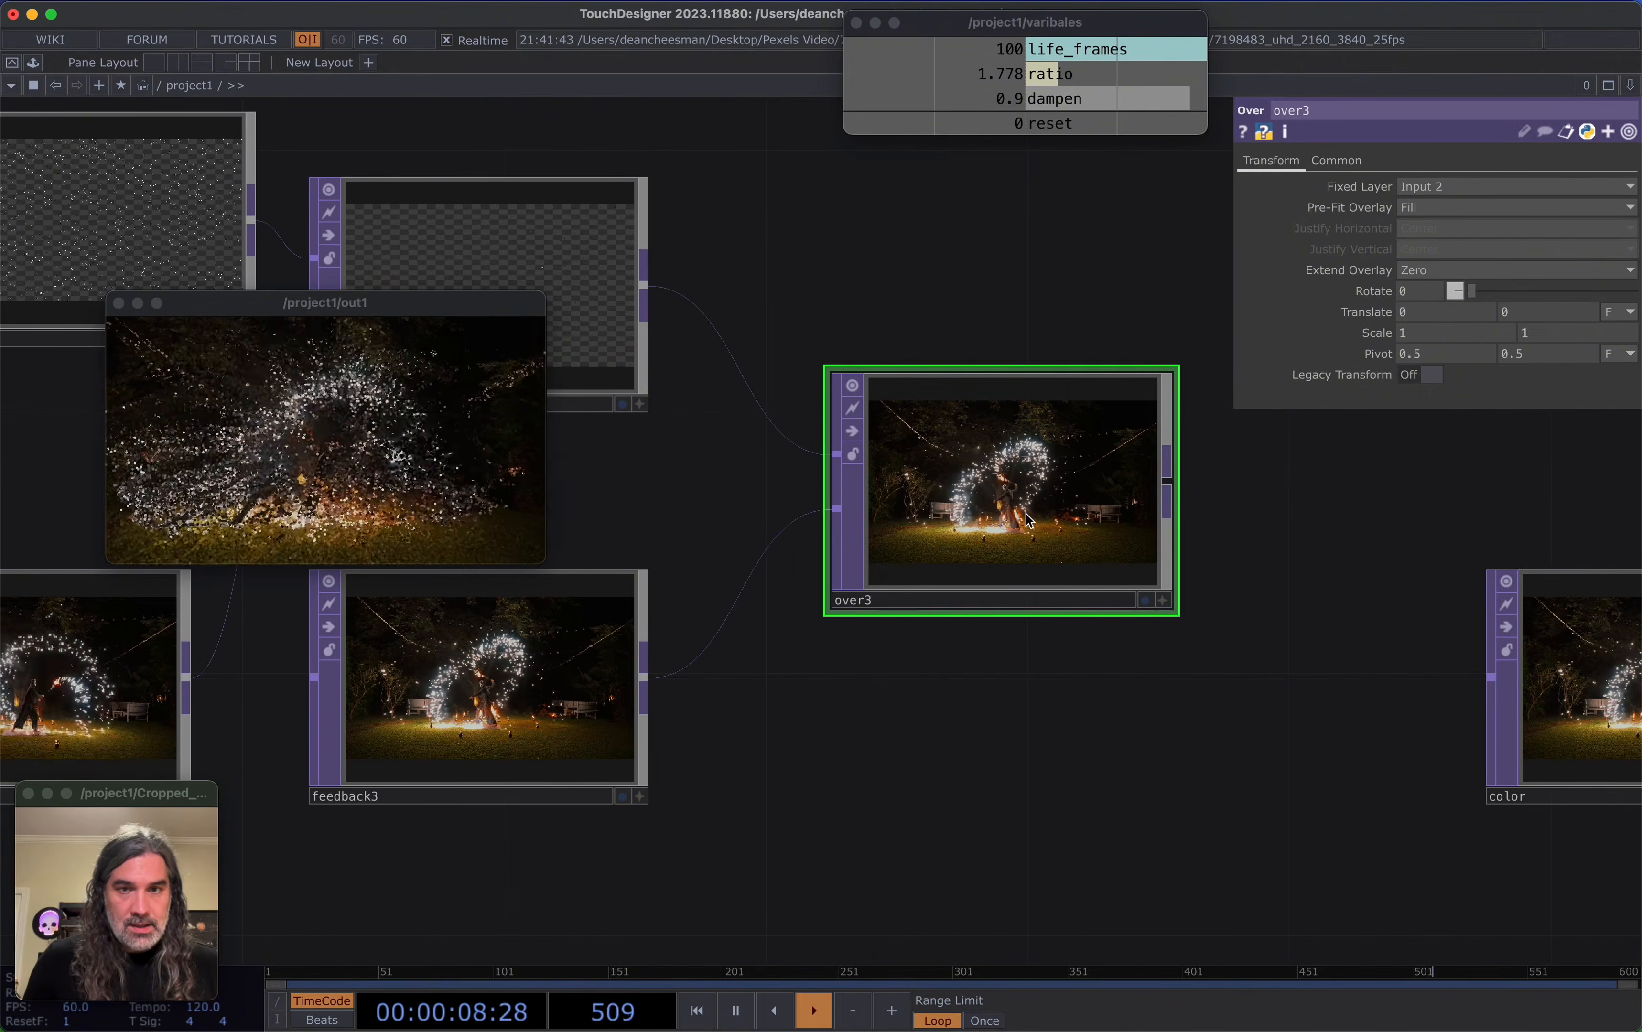
pyautogui.moveTo(1026, 515); pyautogui.dragTo(1027, 449)
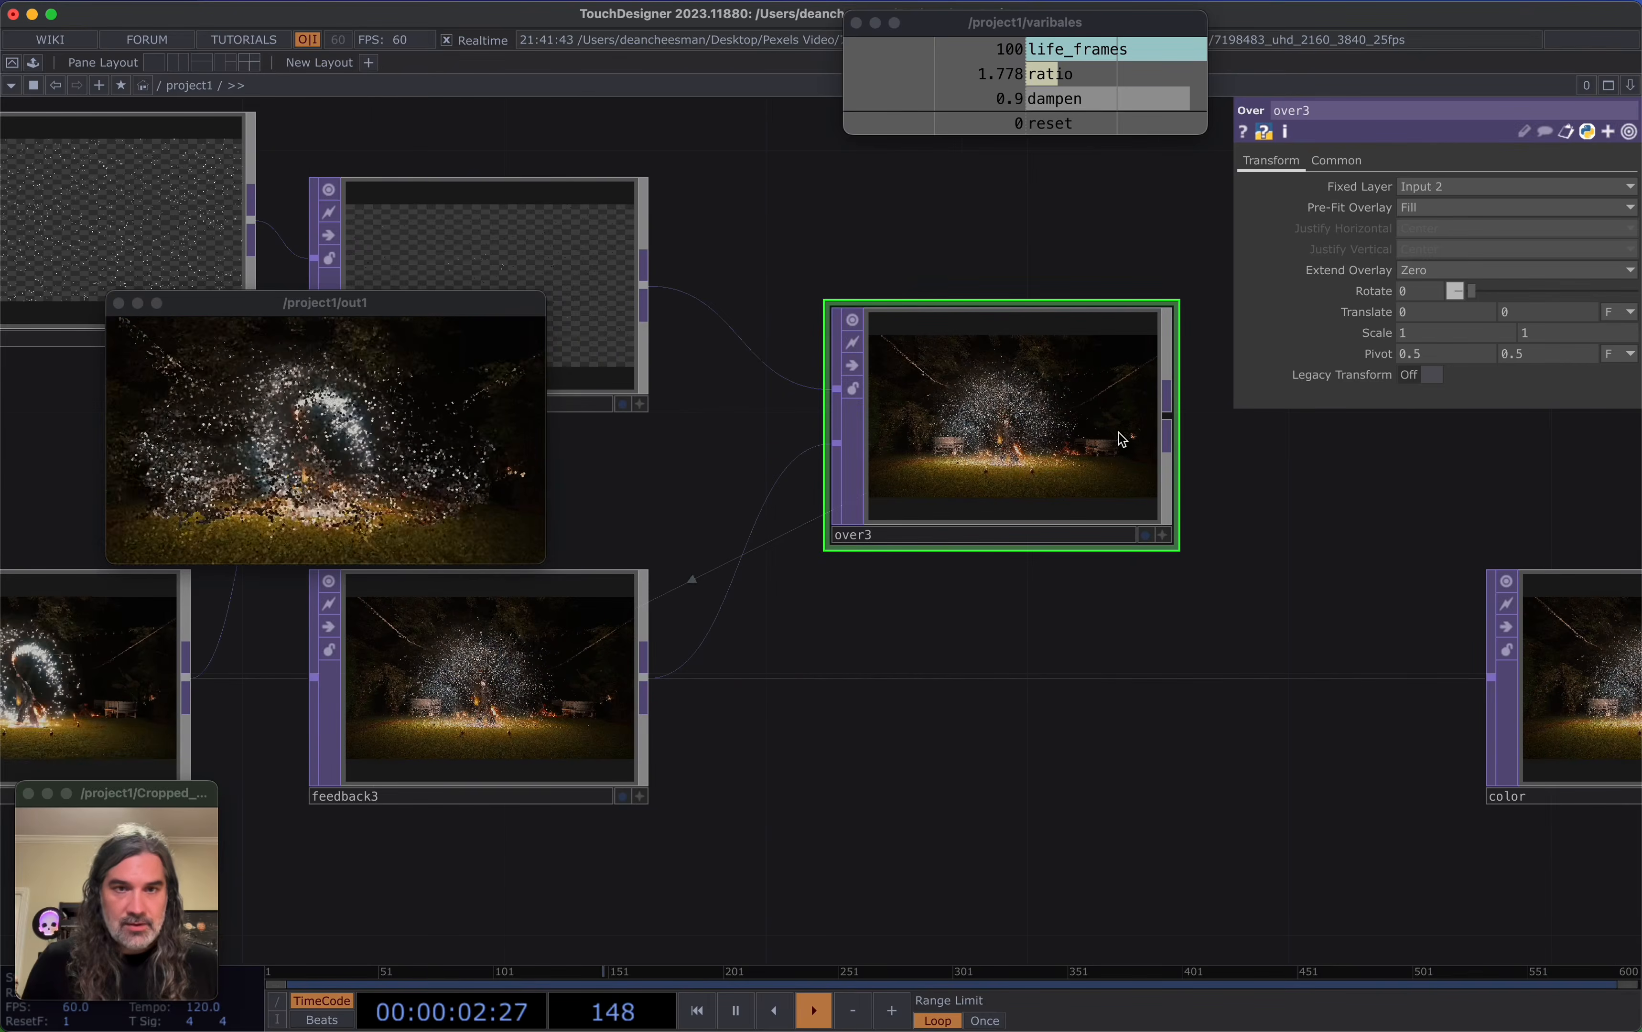
pyautogui.moveTo(1075, 430); pyautogui.dragTo(1075, 693)
pyautogui.moveTo(1313, 817); pyautogui.dragTo(1202, 807)
# Reposition and enlarge the out1 viewer to examine the particle colors over the video, and reduce it again
pyautogui.moveTo(429, 299); pyautogui.dragTo(435, 173)
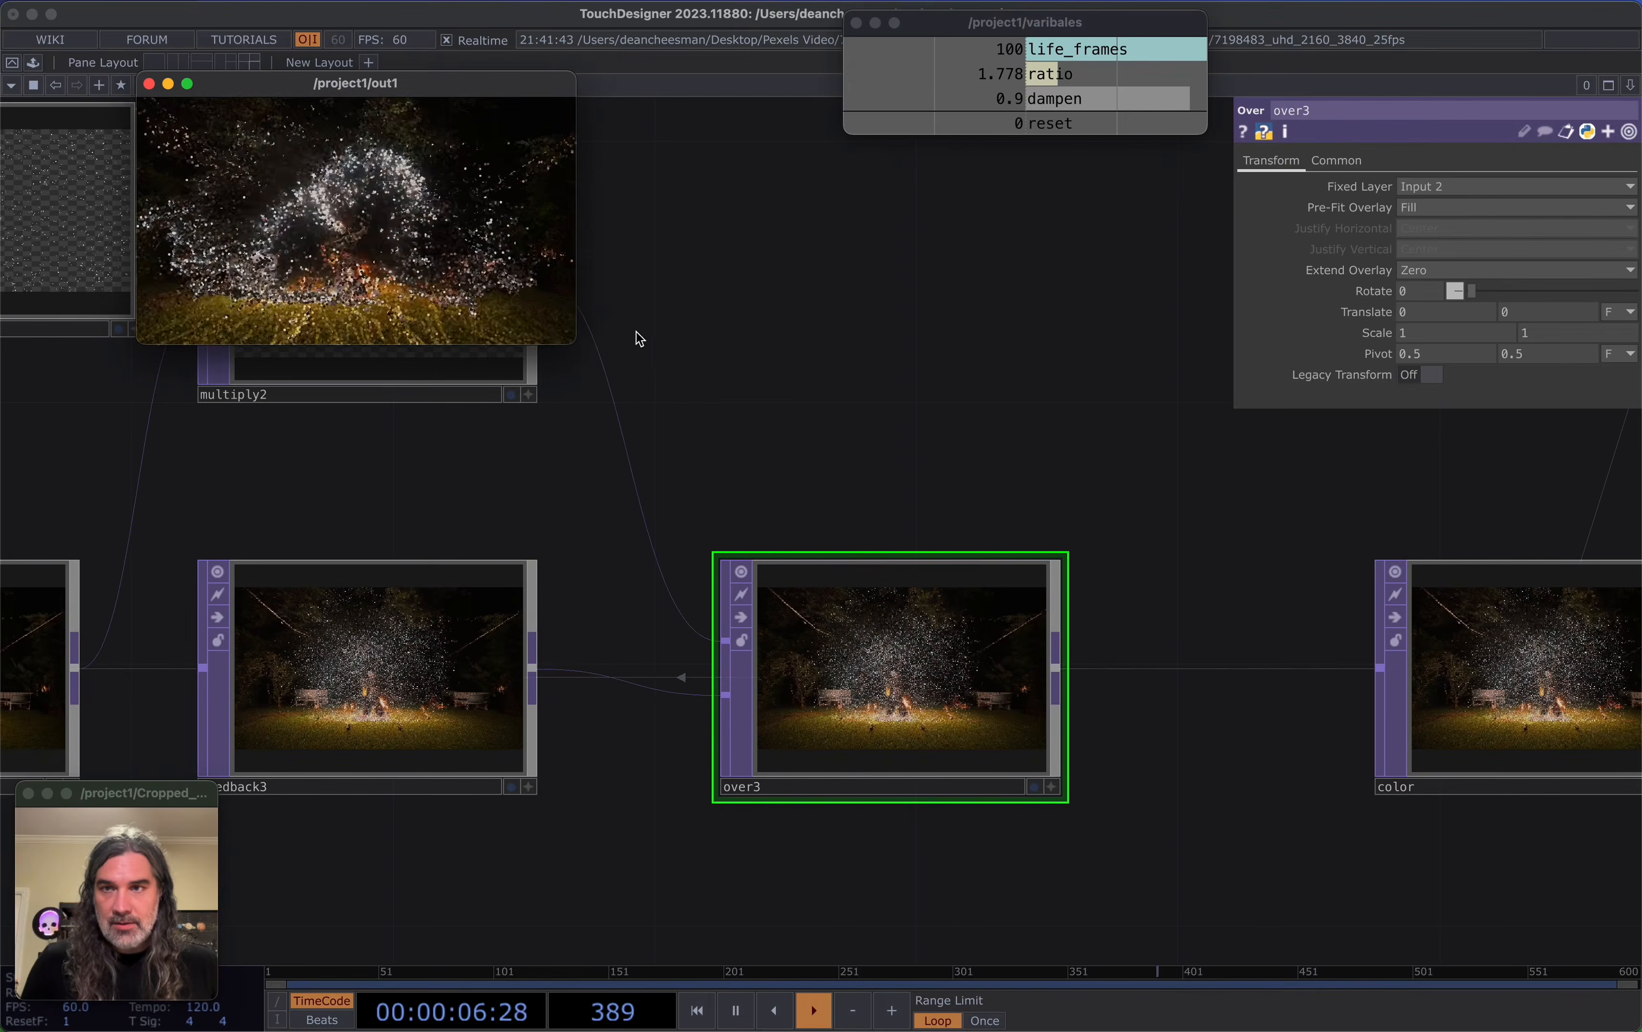
pyautogui.moveTo(571, 345); pyautogui.dragTo(1415, 890)
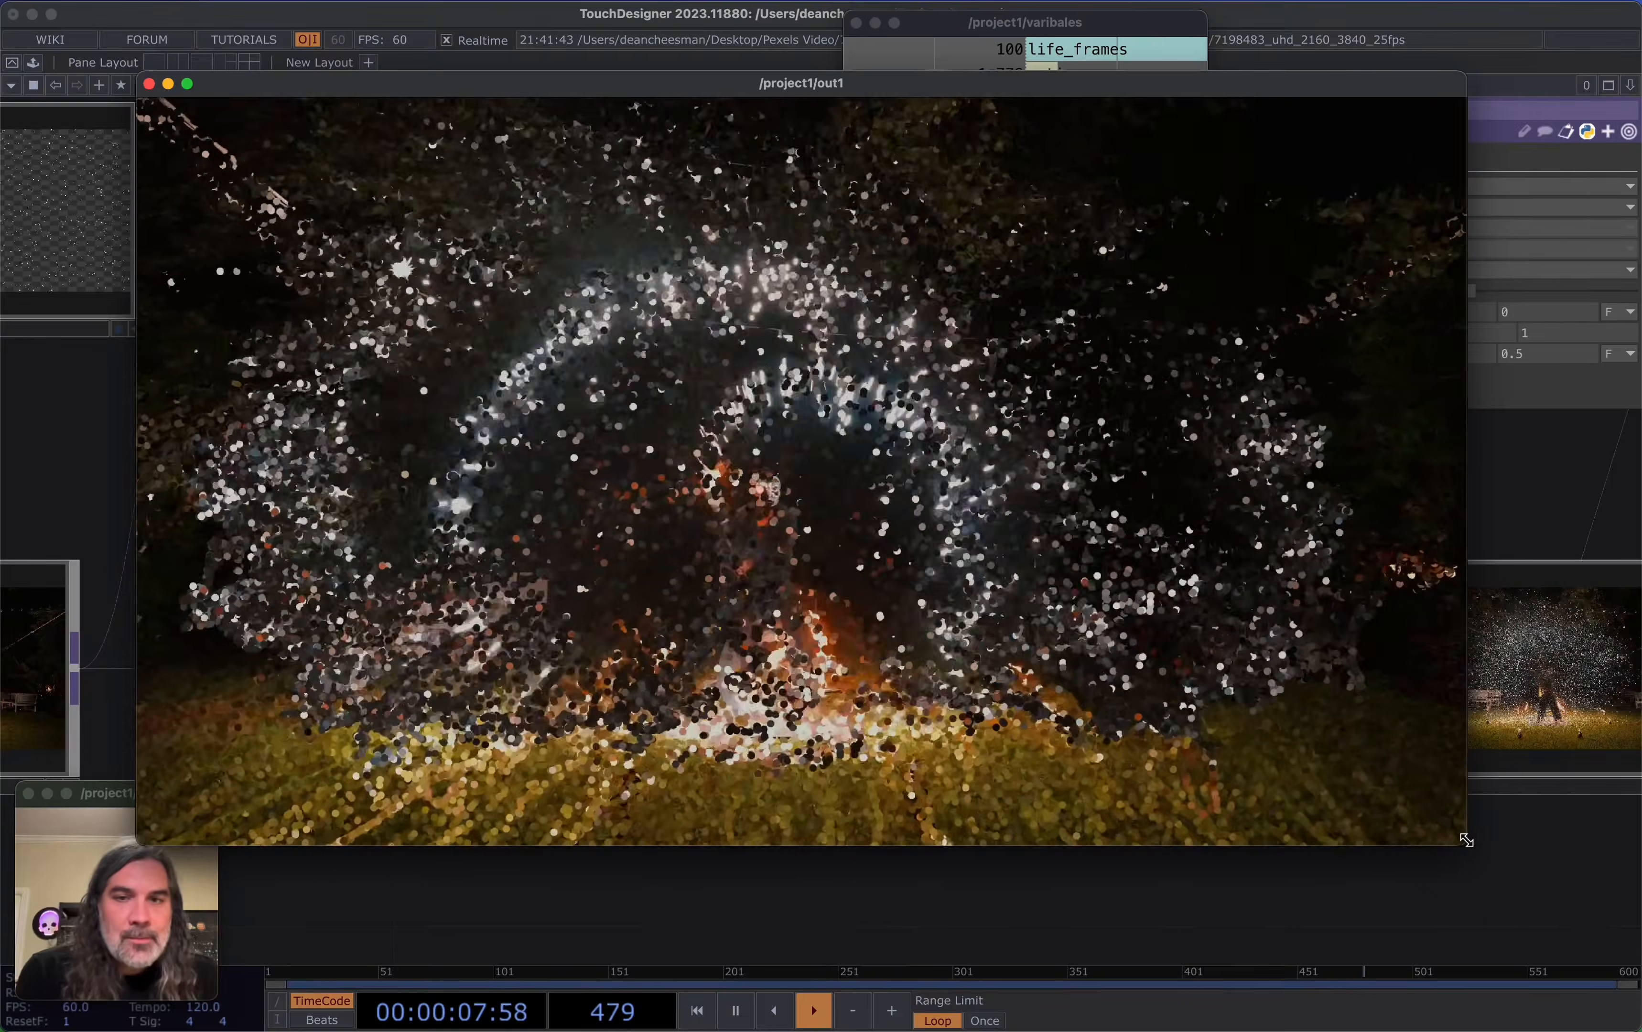
pyautogui.moveTo(1466, 840); pyautogui.dragTo(911, 532)
# Bypass over2 so that only the render1 particles reach out1
pyautogui.scroll(-5, 1089, 755)
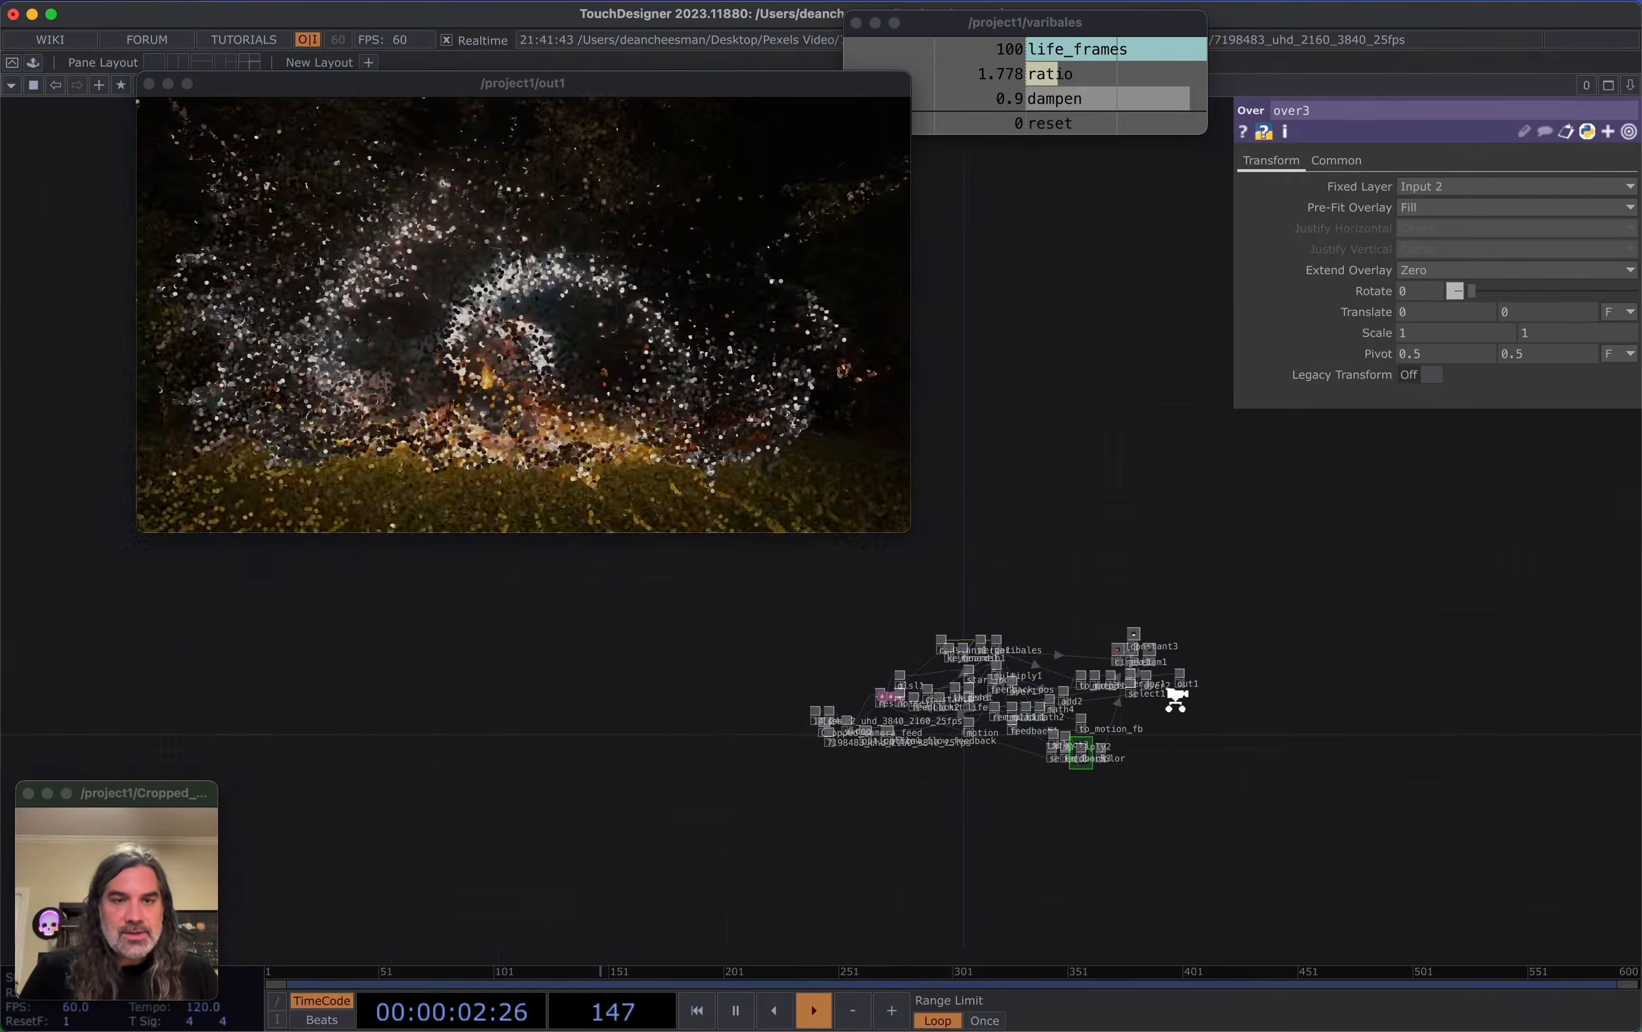
pyautogui.scroll(6, 1004, 664)
pyautogui.scroll(4, 1001, 653)
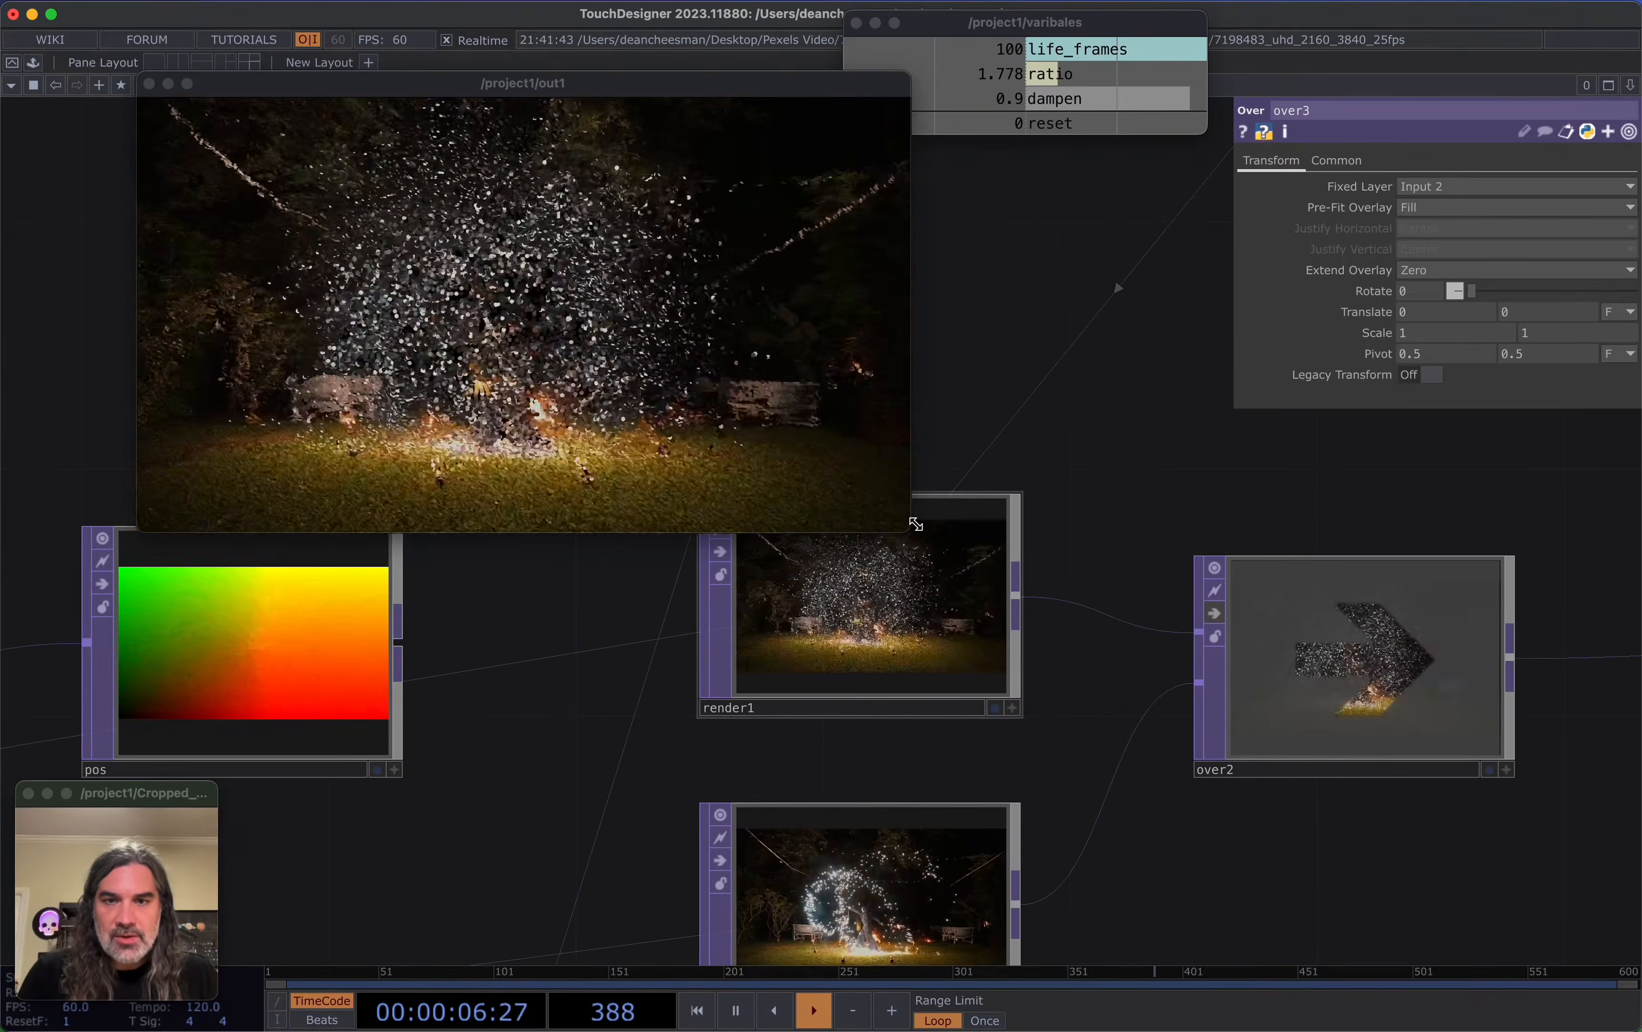
# Resize and reposition the out1 viewer to examine the particle render without the source video behind it
pyautogui.moveTo(915, 524); pyautogui.dragTo(1509, 874)
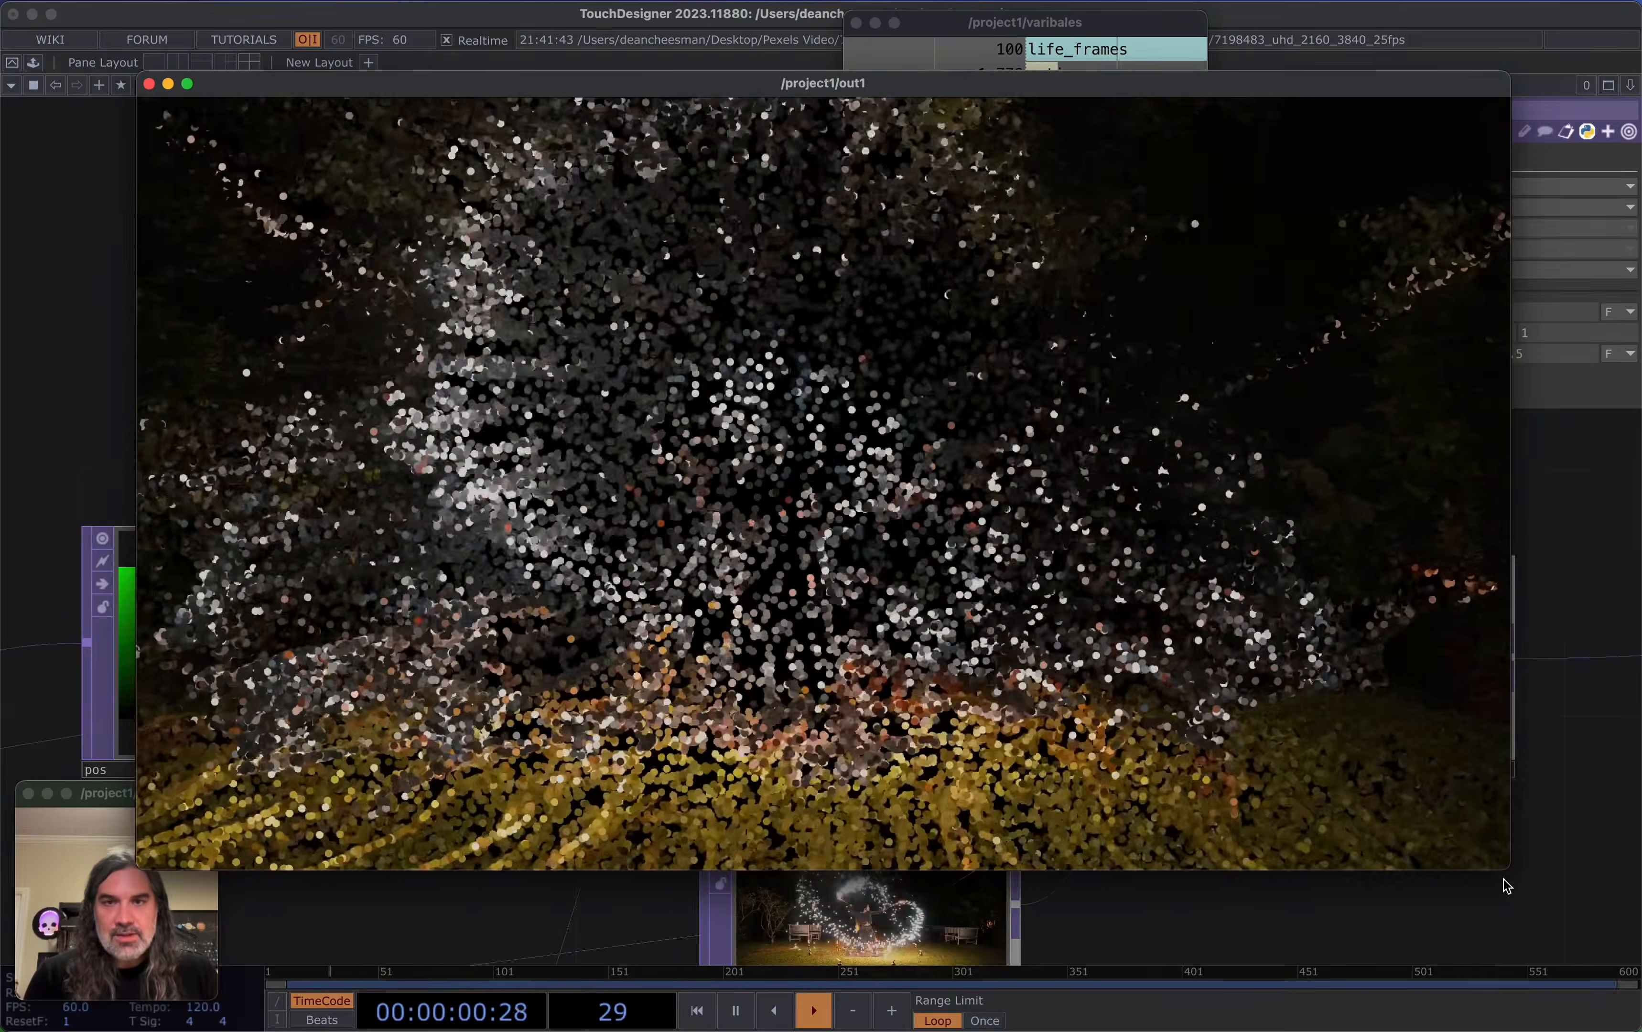
pyautogui.moveTo(1508, 869)
pyautogui.mouseDown()
pyautogui.moveTo(969, 590)
pyautogui.moveTo(1635, 935)
pyautogui.moveTo(1477, 882)
pyautogui.moveTo(1492, 895)
pyautogui.mouseUp()
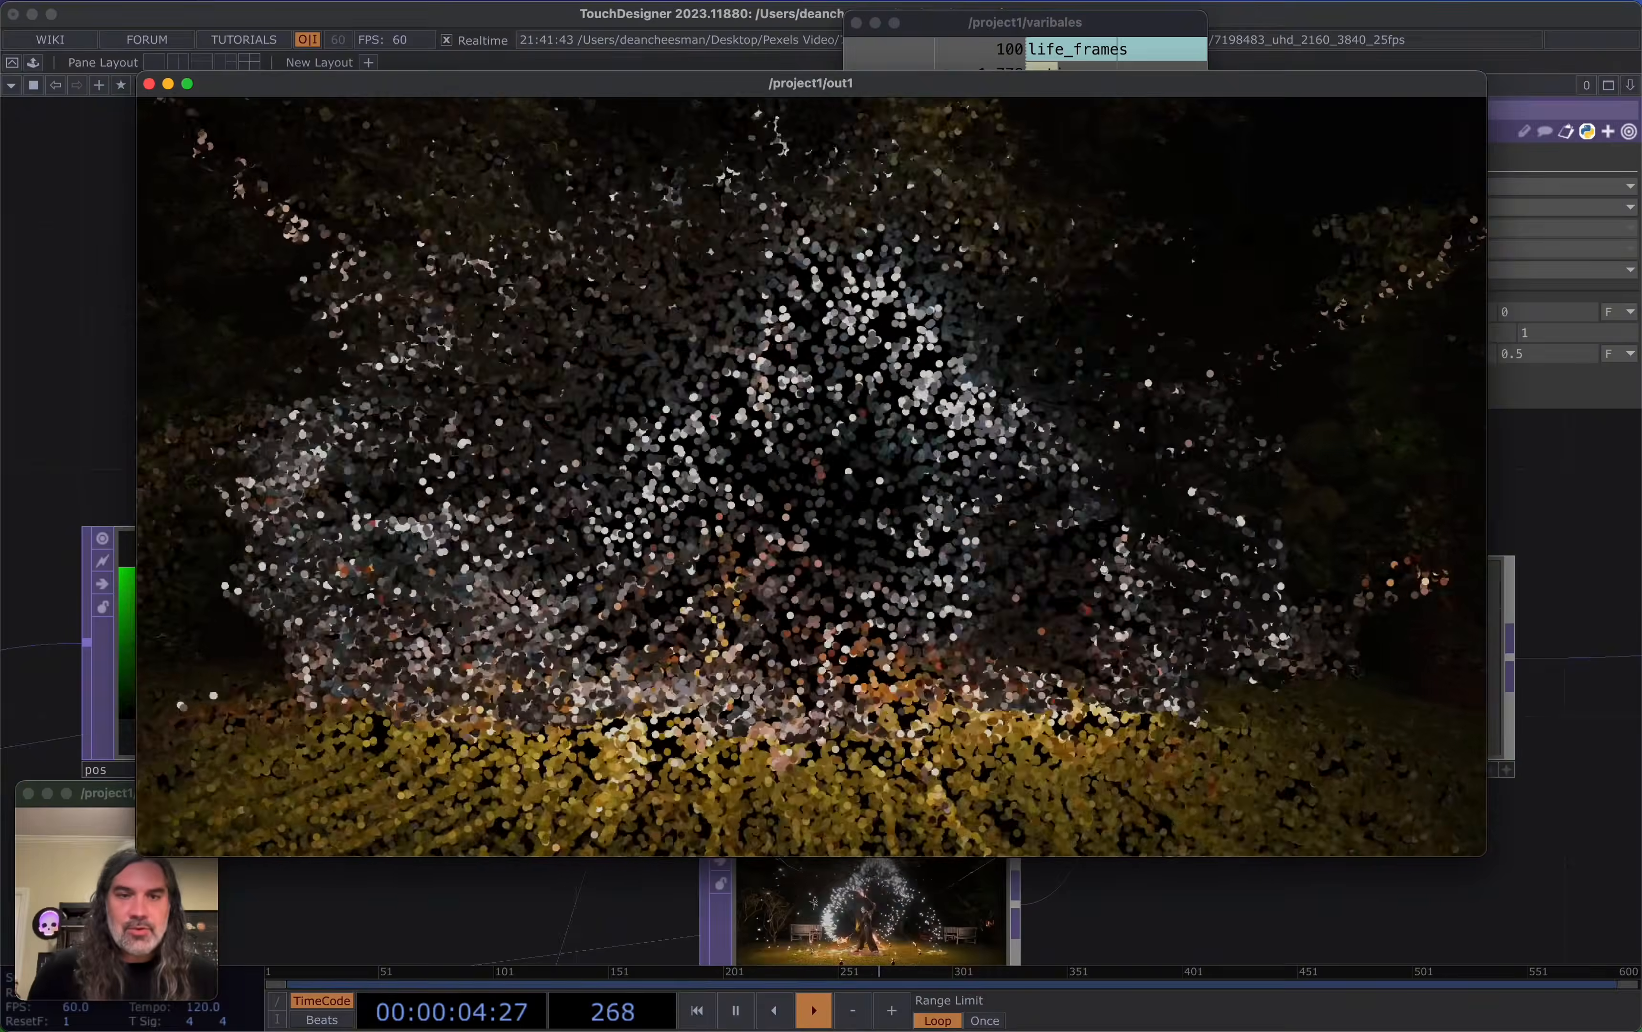
pyautogui.moveTo(1481, 852); pyautogui.dragTo(945, 466)
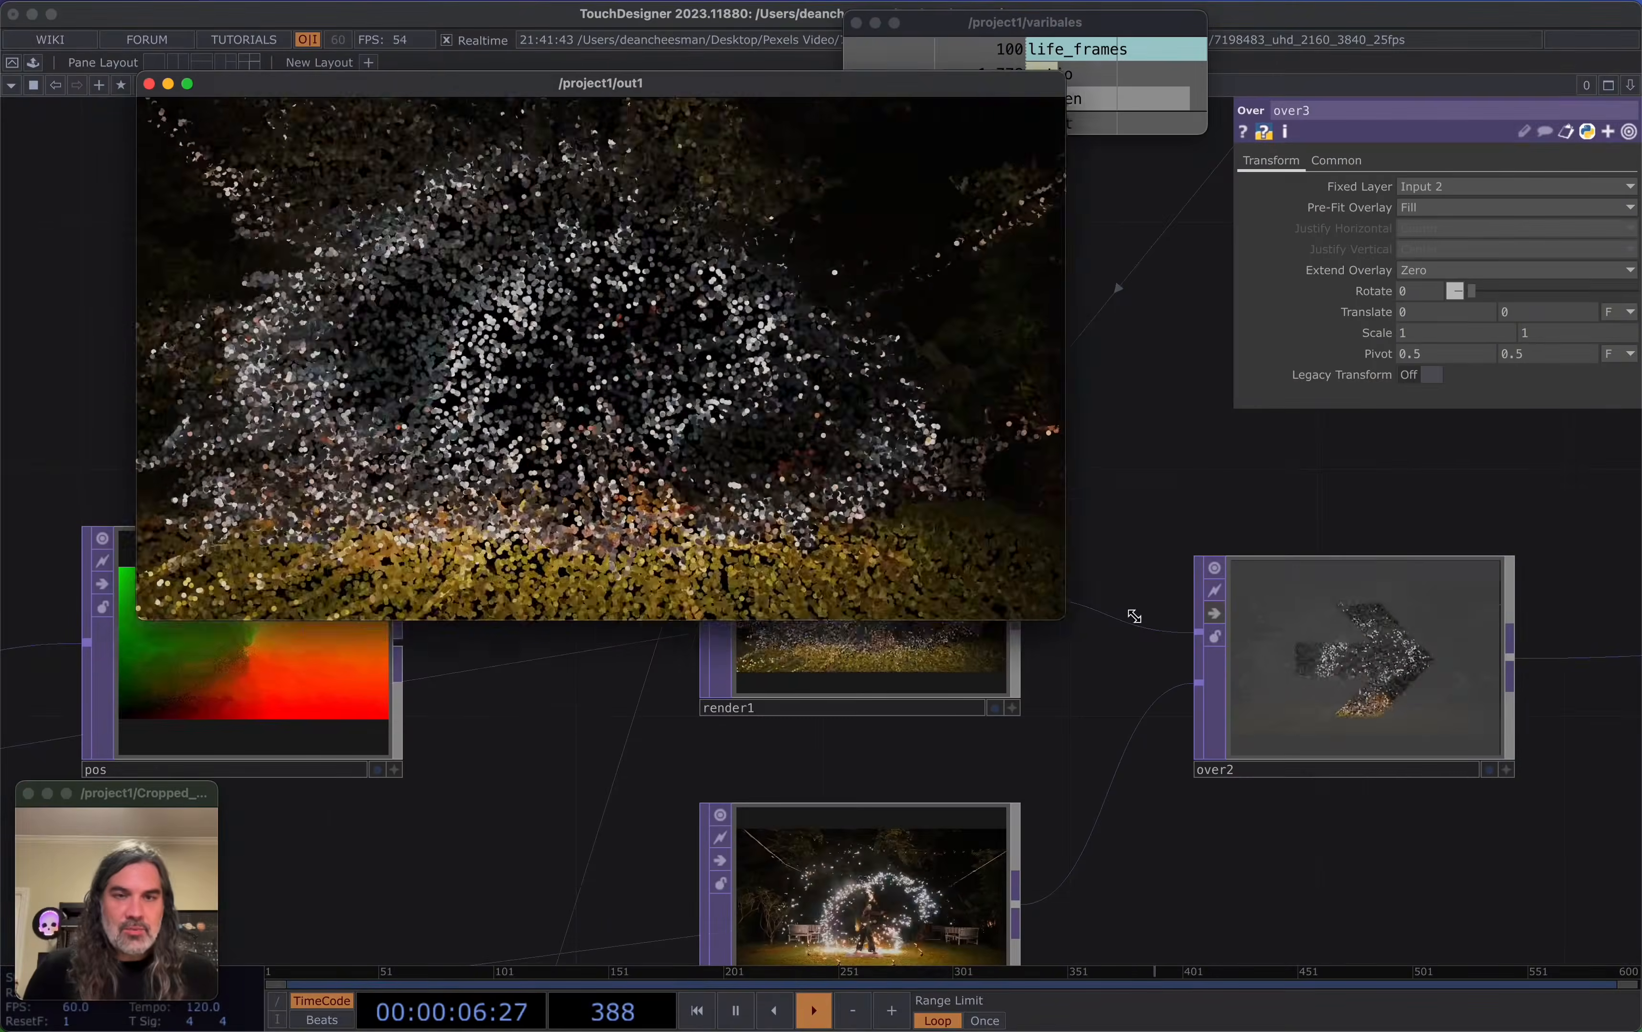
pyautogui.scroll(-3, 1280, 813)
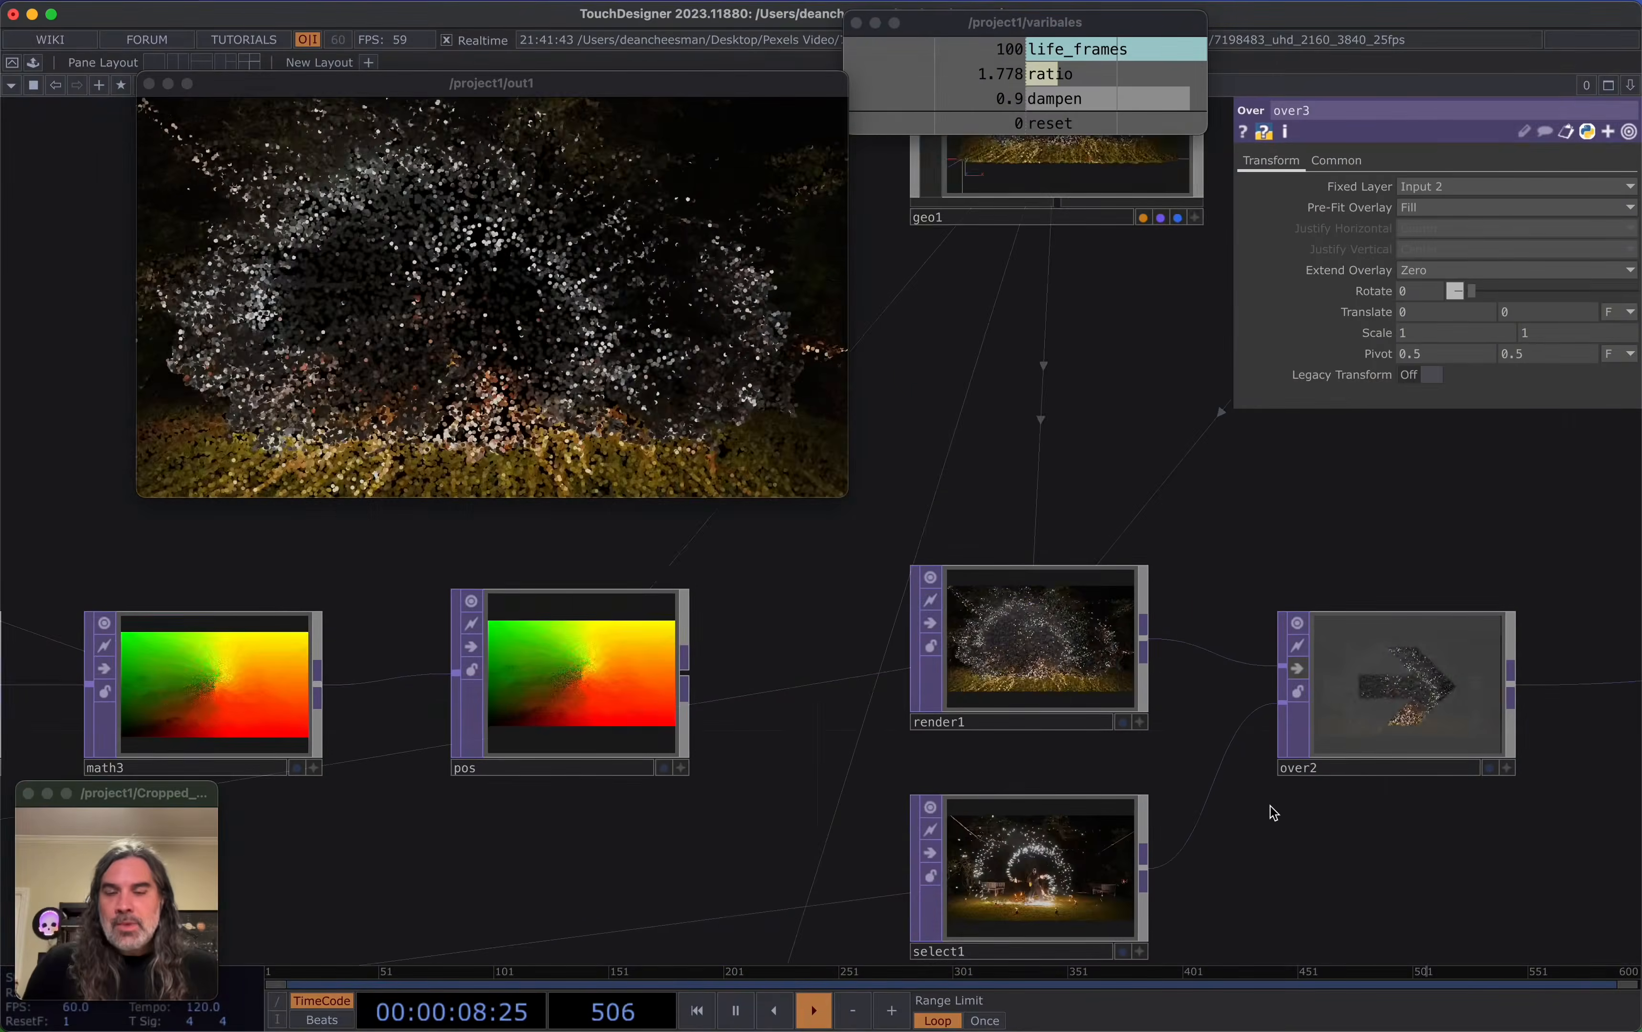
pyautogui.moveTo(766, 788); pyautogui.dragTo(949, 703)
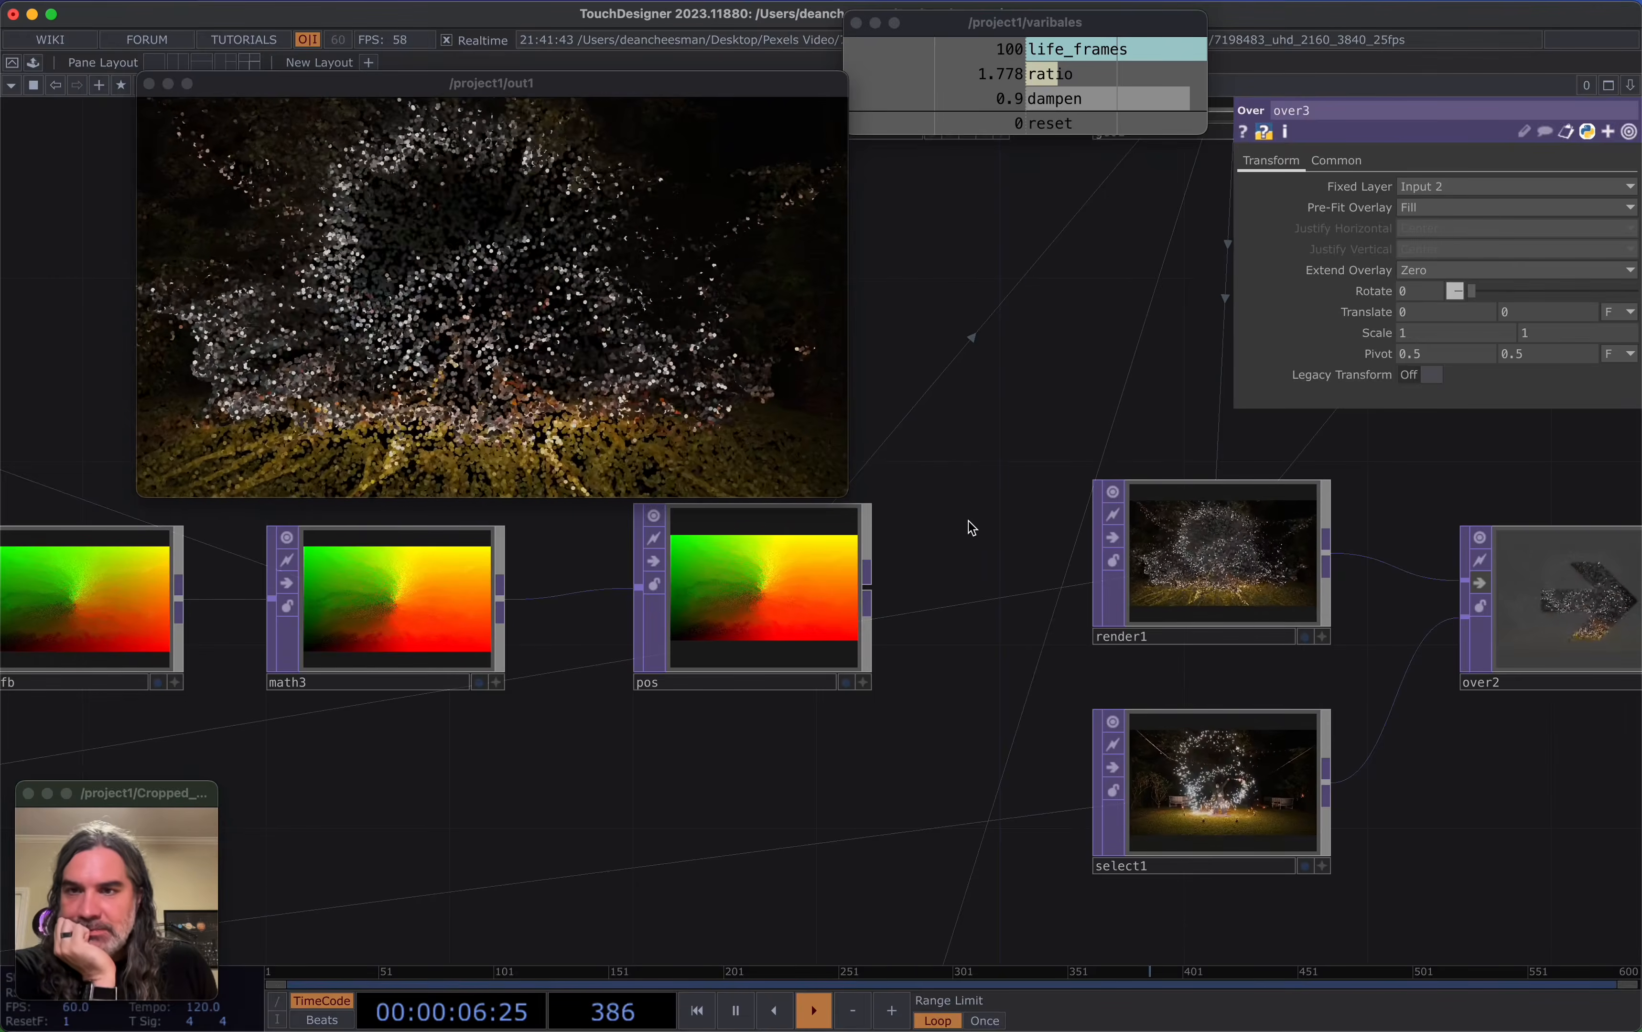
pyautogui.moveTo(846, 497); pyautogui.dragTo(1210, 696)
pyautogui.moveTo(780, 86); pyautogui.dragTo(995, 187)
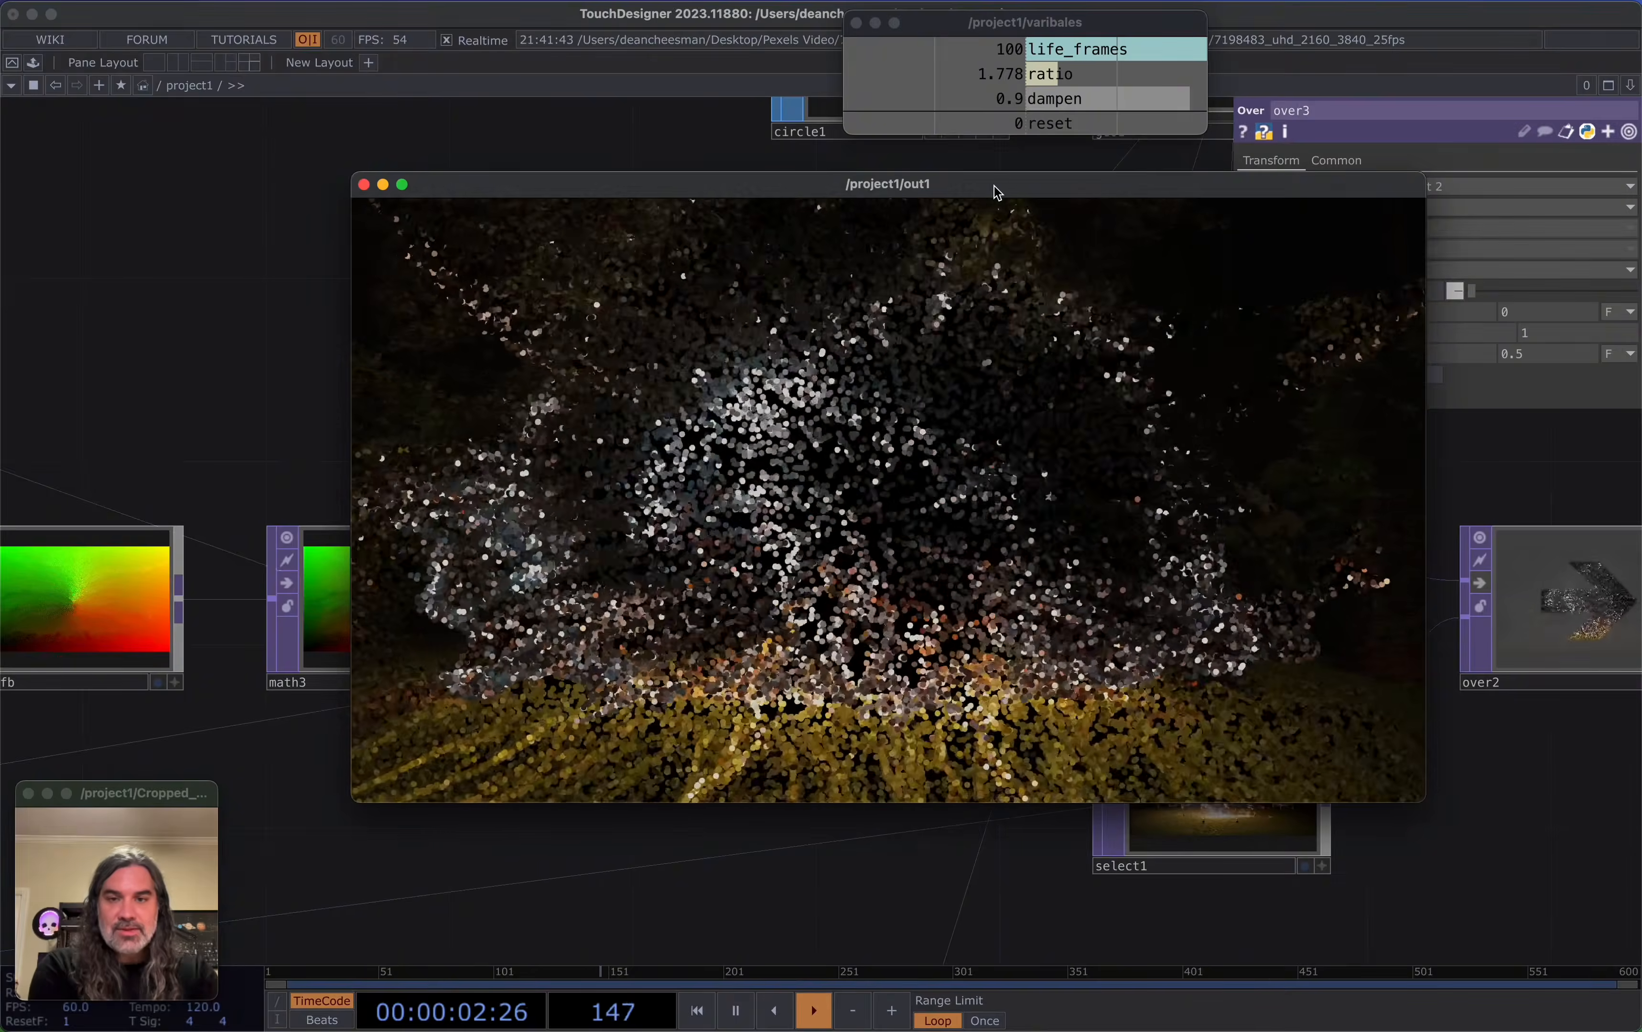
pyautogui.moveTo(995, 186); pyautogui.dragTo(954, 162)
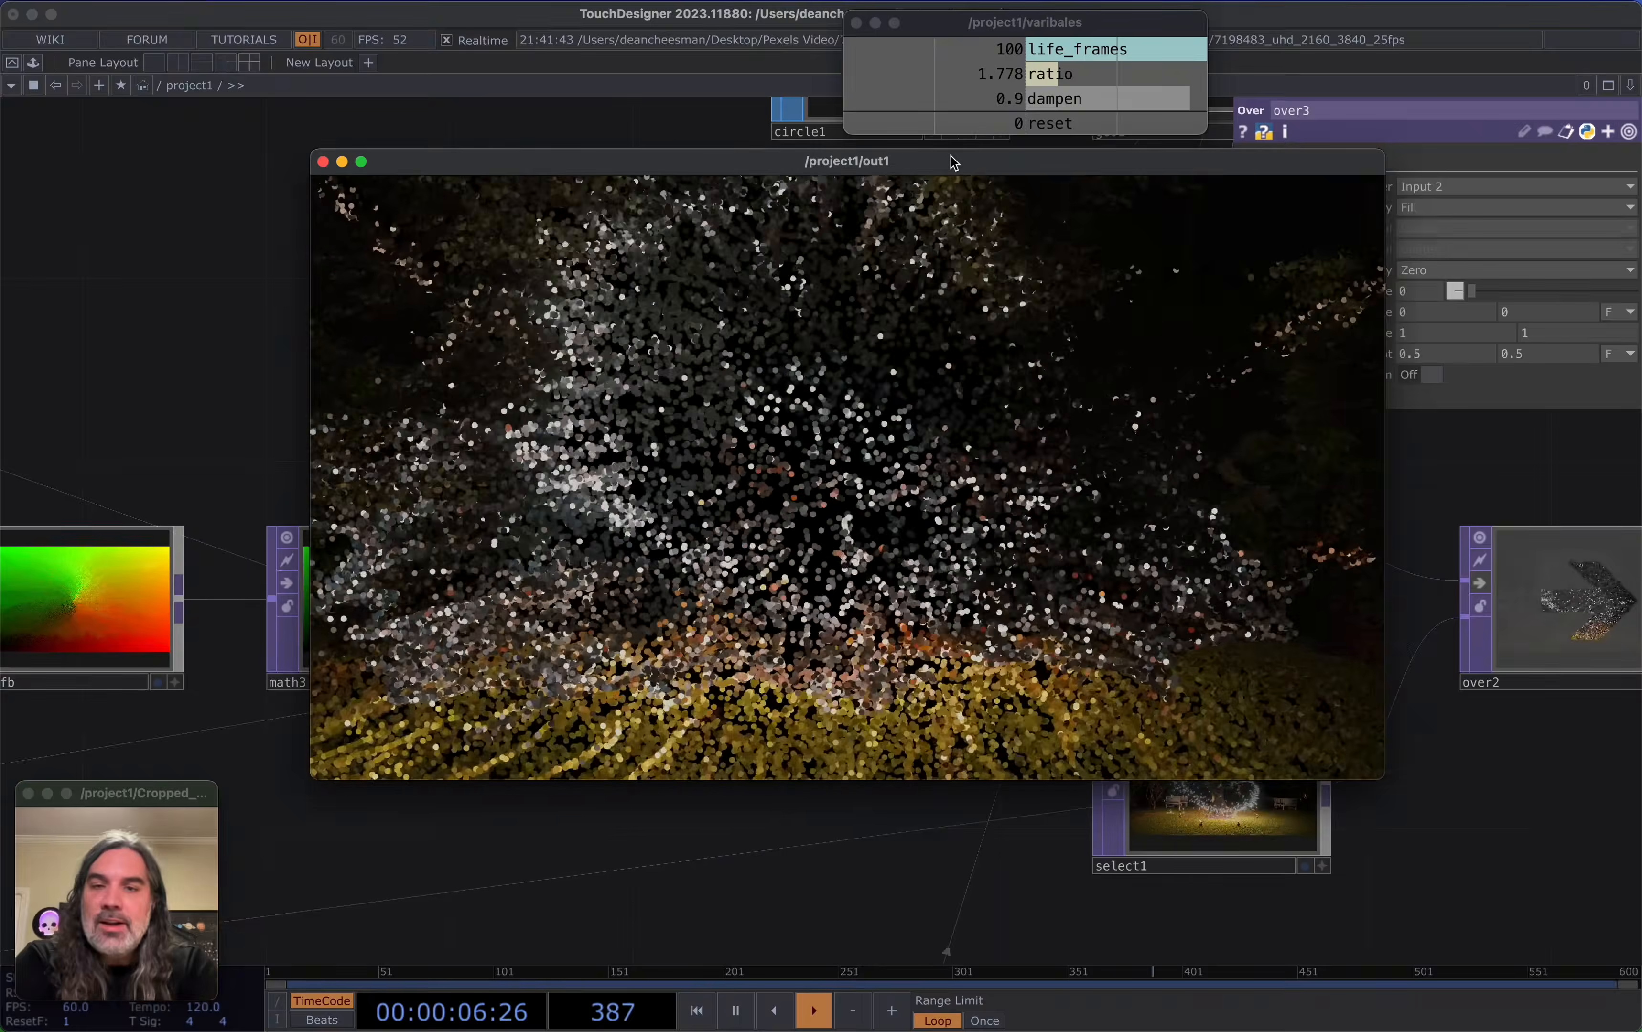